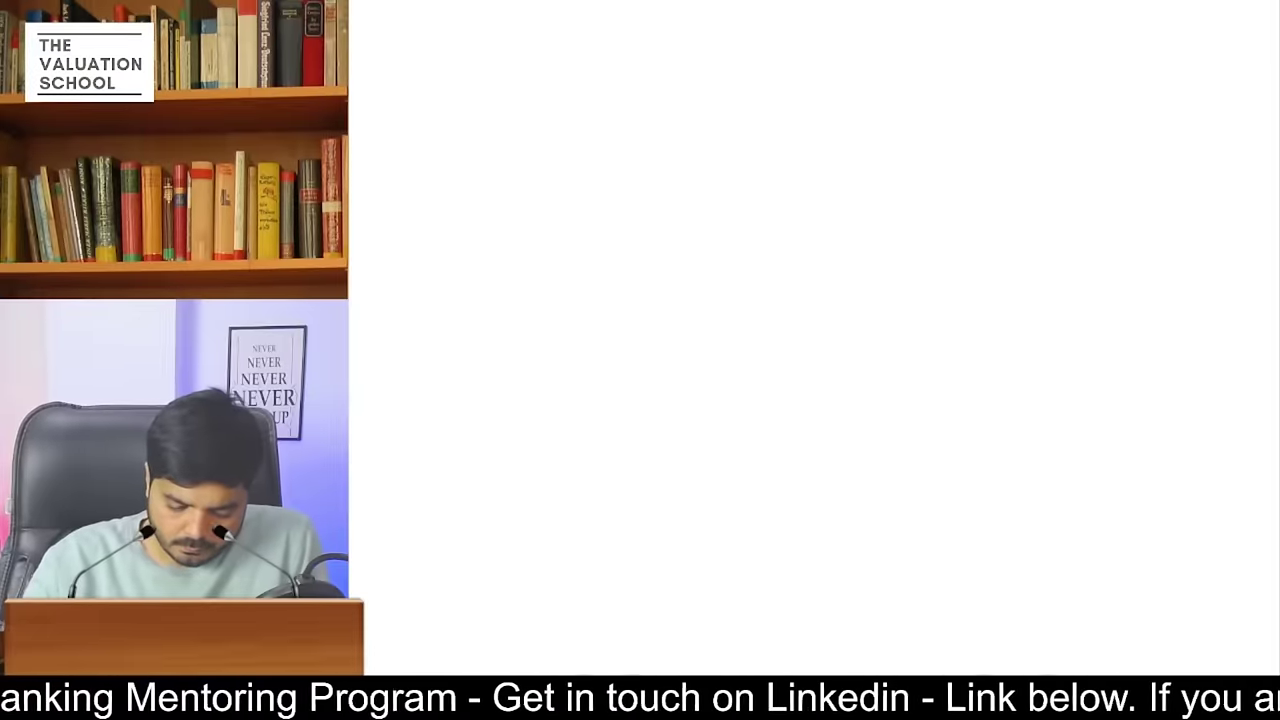
# - Write Business at the top of the page, underline it and draw an arrow below
pyautogui.moveTo(710, 60); pyautogui.dragTo(713, 100)
pyautogui.moveTo(694, 70)
pyautogui.mouseDown()
pyautogui.moveTo(728, 82)
pyautogui.moveTo(686, 106)
pyautogui.mouseUp()
pyautogui.moveTo(733, 80)
pyautogui.mouseDown()
pyautogui.moveTo(740, 104)
pyautogui.moveTo(848, 74)
pyautogui.mouseUp()
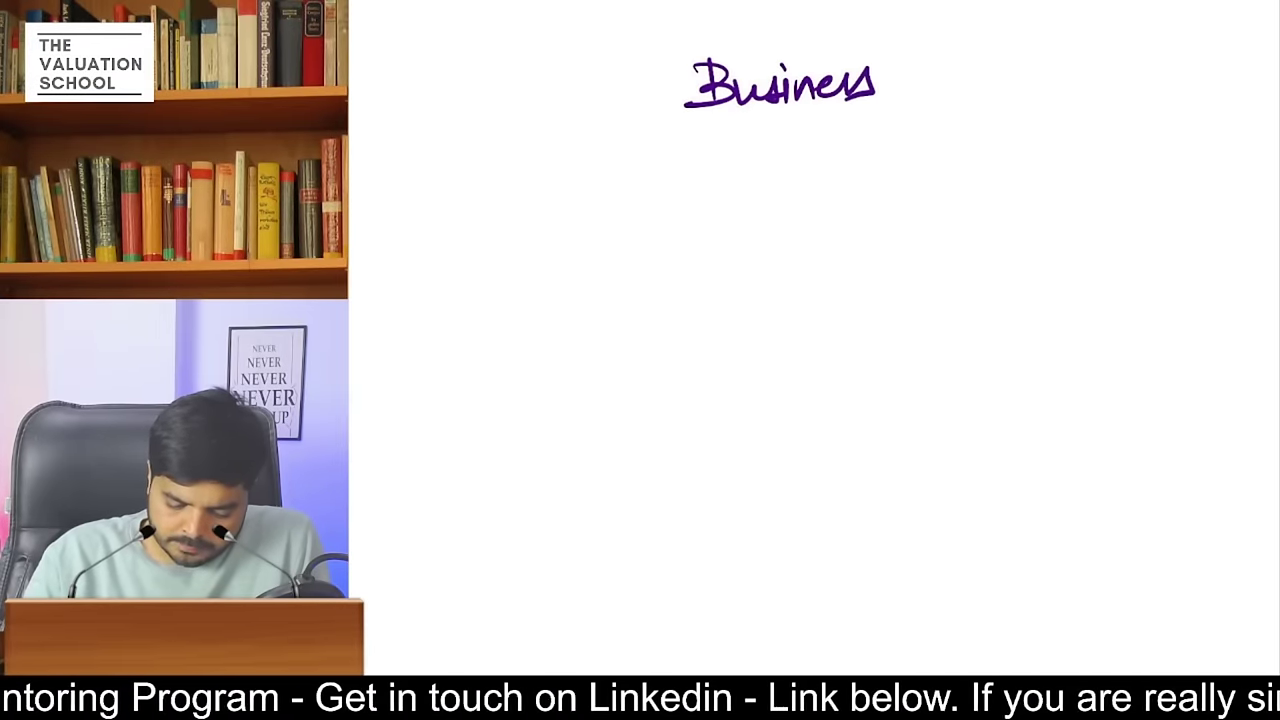
pyautogui.moveTo(662, 128); pyautogui.dragTo(889, 104)
pyautogui.moveTo(786, 122); pyautogui.dragTo(786, 155)
pyautogui.moveTo(772, 142); pyautogui.dragTo(802, 140)
# - Write Profits. beneath the arrow and box it
pyautogui.moveTo(744, 172); pyautogui.dragTo(748, 192)
pyautogui.moveTo(772, 210)
pyautogui.mouseDown()
pyautogui.moveTo(787, 192)
pyautogui.moveTo(878, 206)
pyautogui.mouseUp()
pyautogui.click(918, 198)
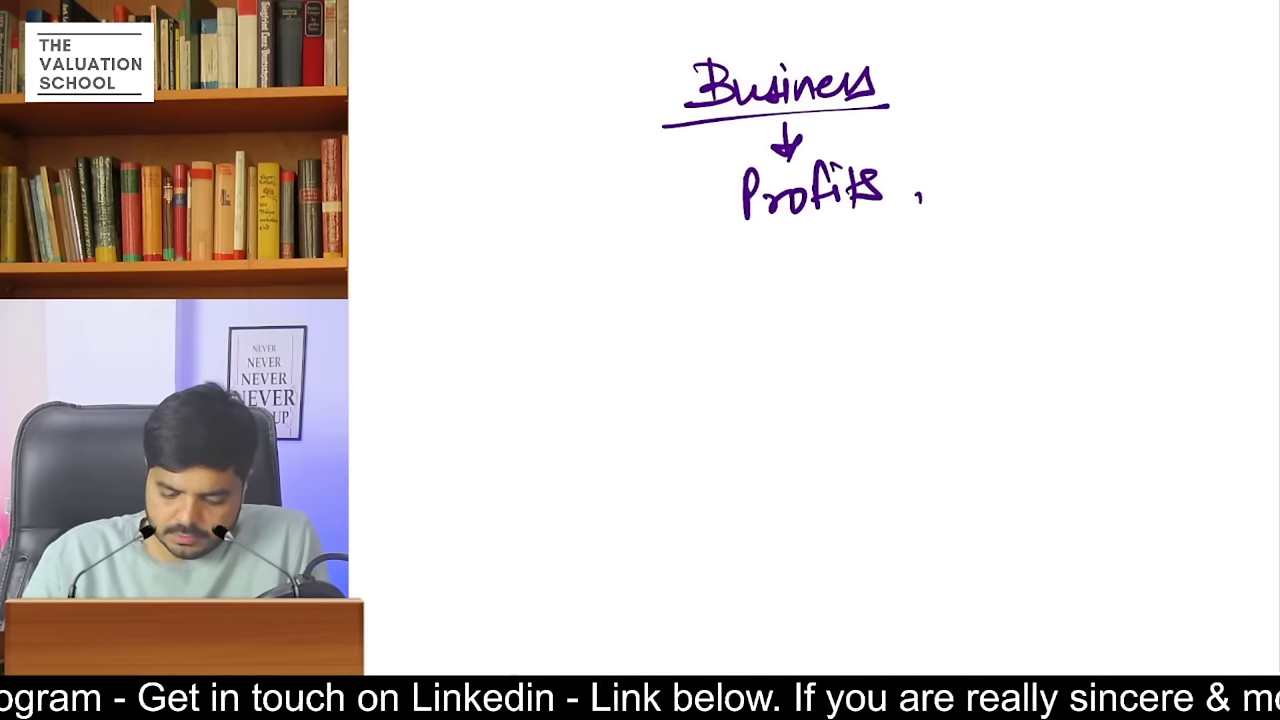
pyautogui.moveTo(710, 236)
pyautogui.mouseDown()
pyautogui.moveTo(890, 200)
pyautogui.moveTo(712, 232)
pyautogui.moveTo(798, 228)
pyautogui.mouseUp()
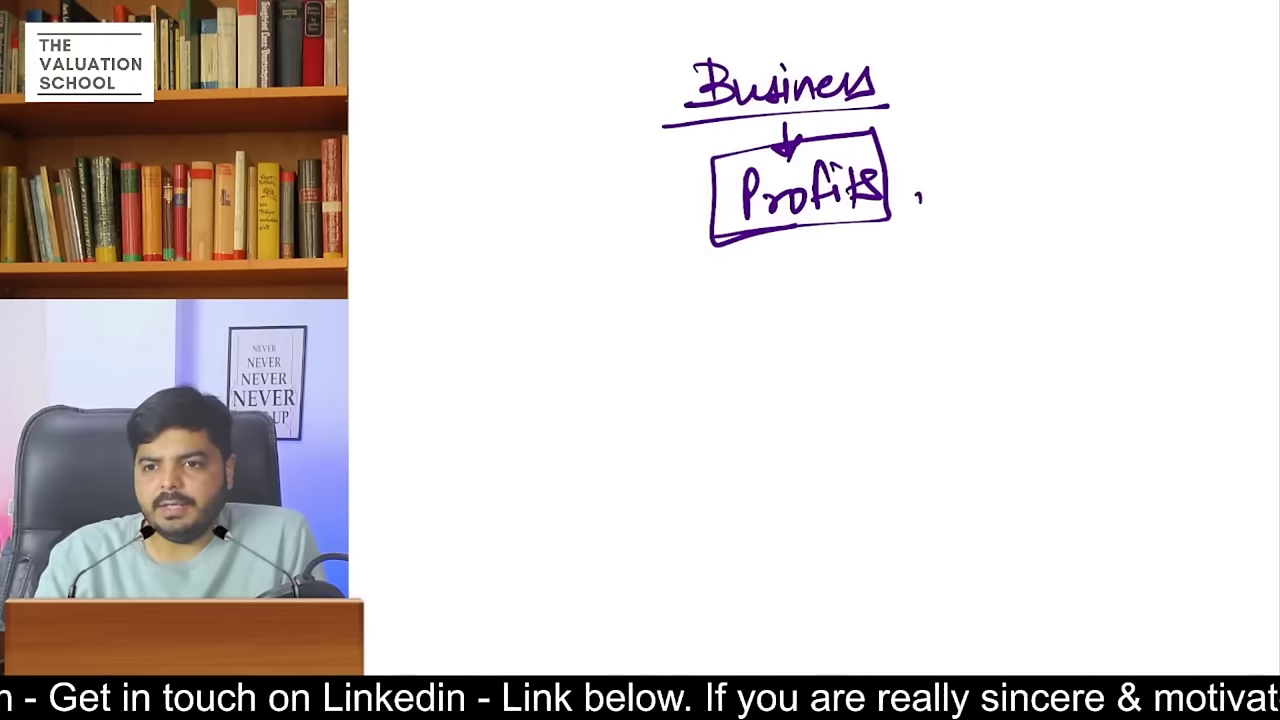
# - Draw three arrows branching from Profits: down-left, down and down-right
pyautogui.moveTo(700, 185); pyautogui.dragTo(582, 282)
pyautogui.moveTo(584, 258); pyautogui.dragTo(618, 270)
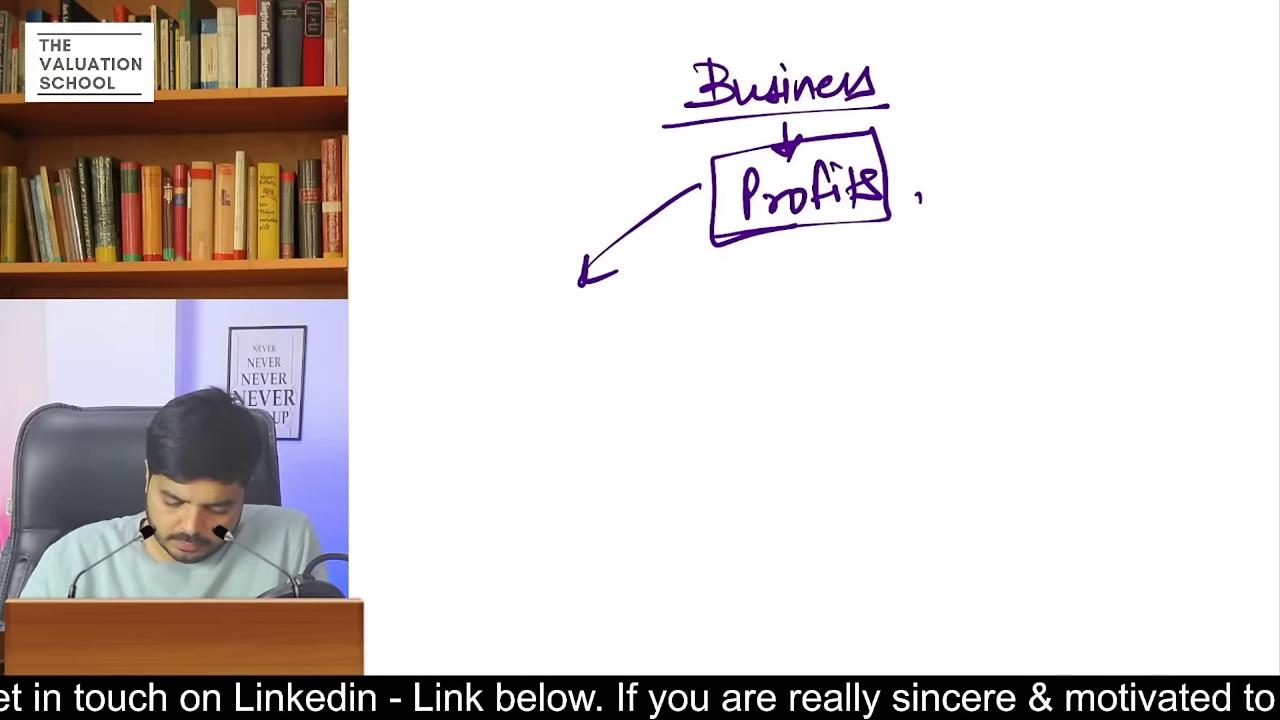
pyautogui.moveTo(772, 262); pyautogui.dragTo(770, 298)
pyautogui.moveTo(756, 284); pyautogui.dragTo(786, 284)
pyautogui.moveTo(895, 185)
pyautogui.mouseDown()
pyautogui.moveTo(970, 258)
pyautogui.moveTo(988, 240)
pyautogui.mouseUp()
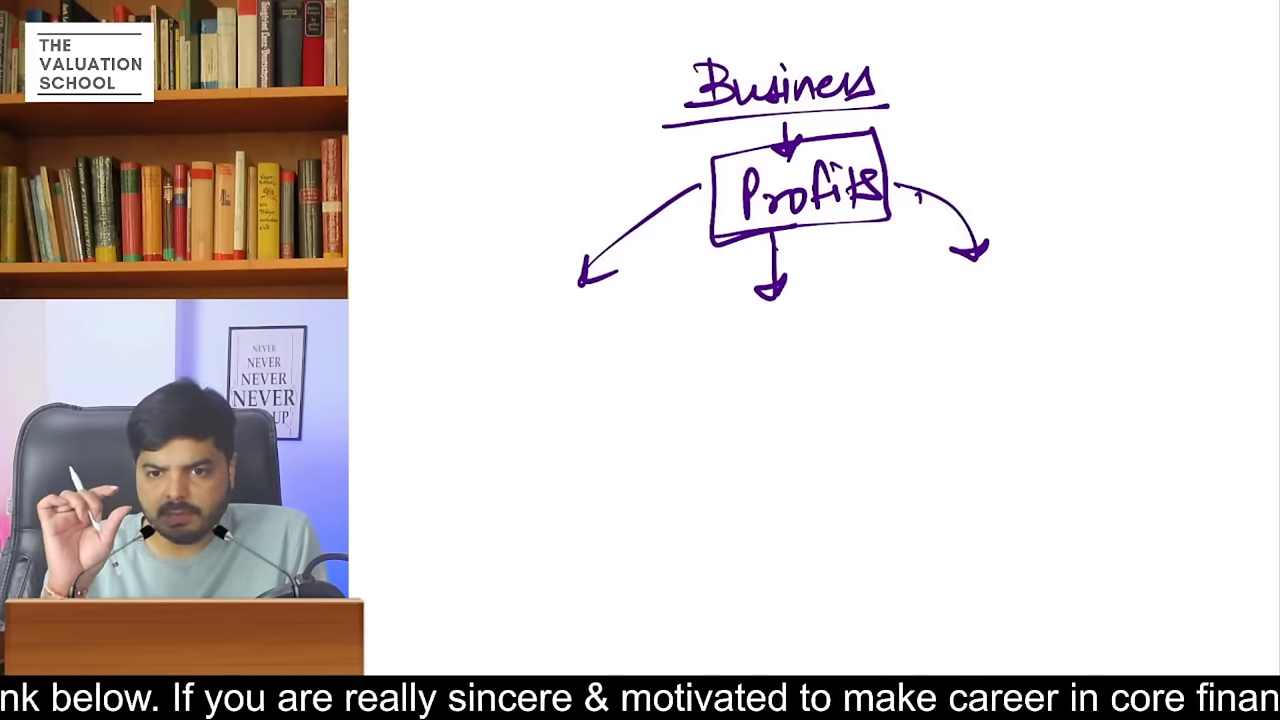
# - Label the left branch with underlined Debt holders and add red Intt beside it
pyautogui.moveTo(490, 334)
pyautogui.mouseDown()
pyautogui.moveTo(480, 380)
pyautogui.moveTo(560, 312)
pyautogui.mouseUp()
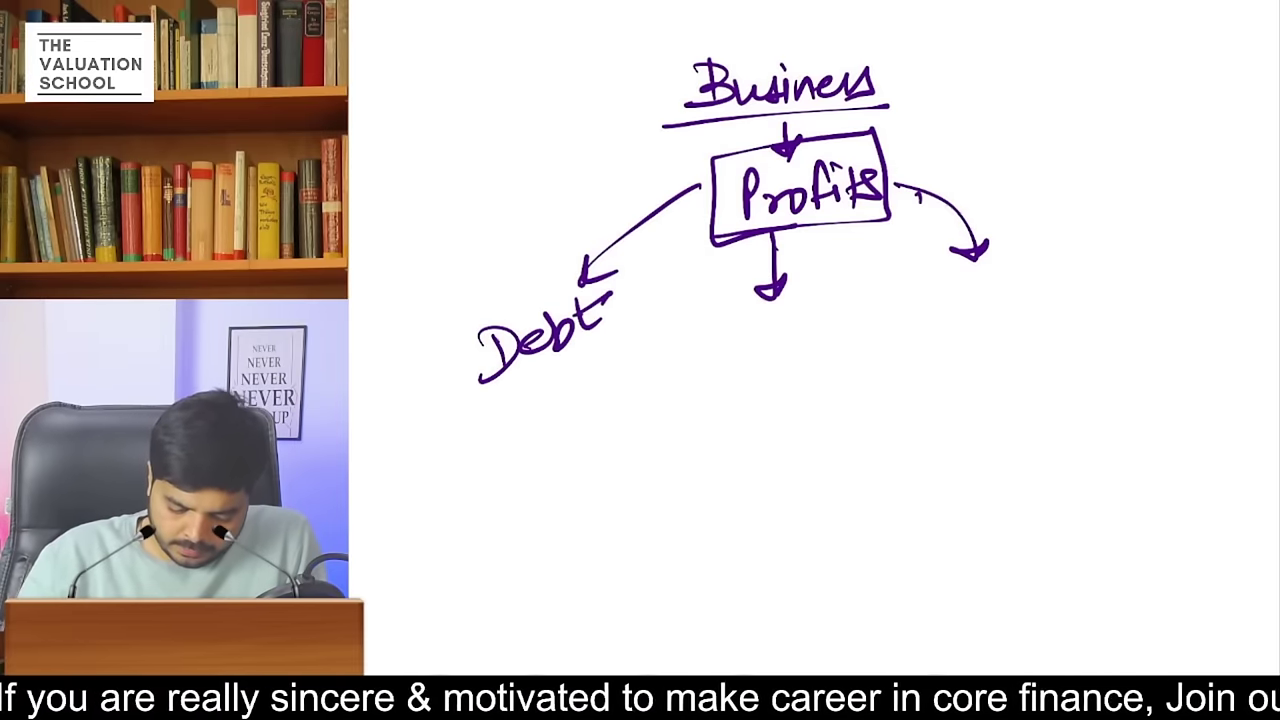
pyautogui.moveTo(517, 387)
pyautogui.mouseDown()
pyautogui.moveTo(544, 413)
pyautogui.moveTo(598, 350)
pyautogui.moveTo(668, 334)
pyautogui.mouseUp()
pyautogui.moveTo(566, 428); pyautogui.dragTo(676, 366)
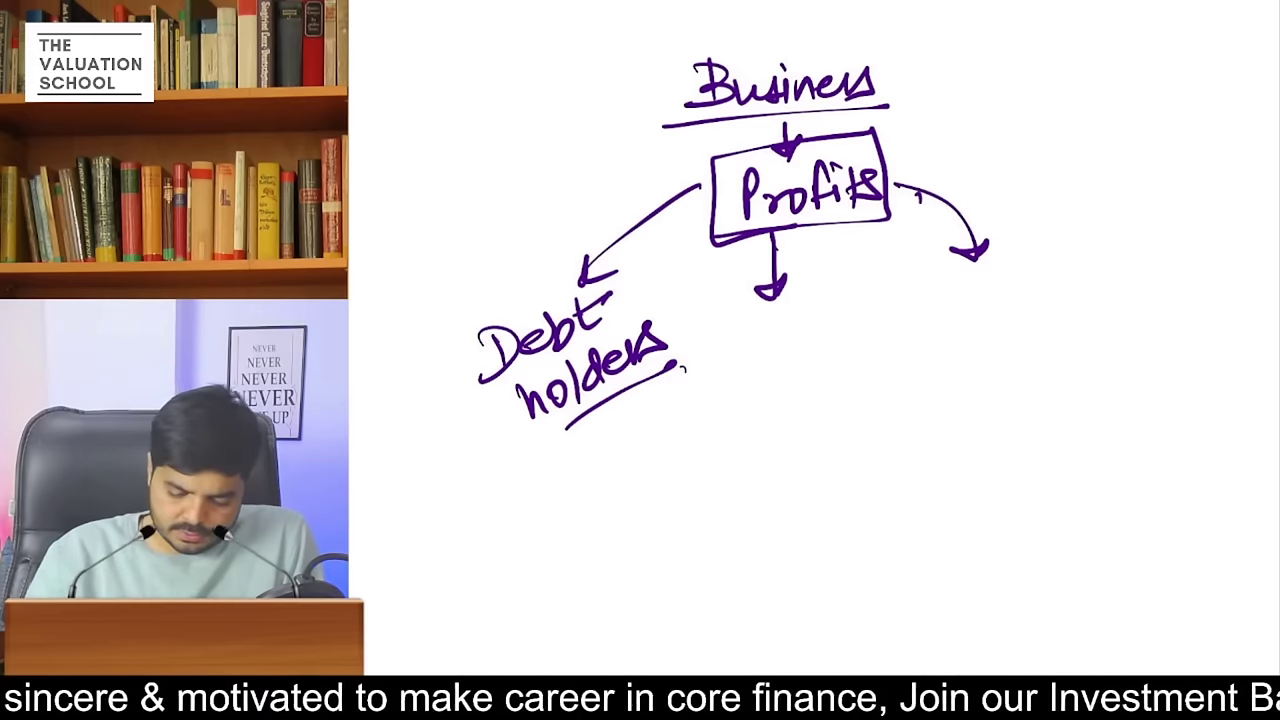
pyautogui.moveTo(452, 284); pyautogui.dragTo(429, 314)
pyautogui.moveTo(457, 300); pyautogui.dragTo(550, 235)
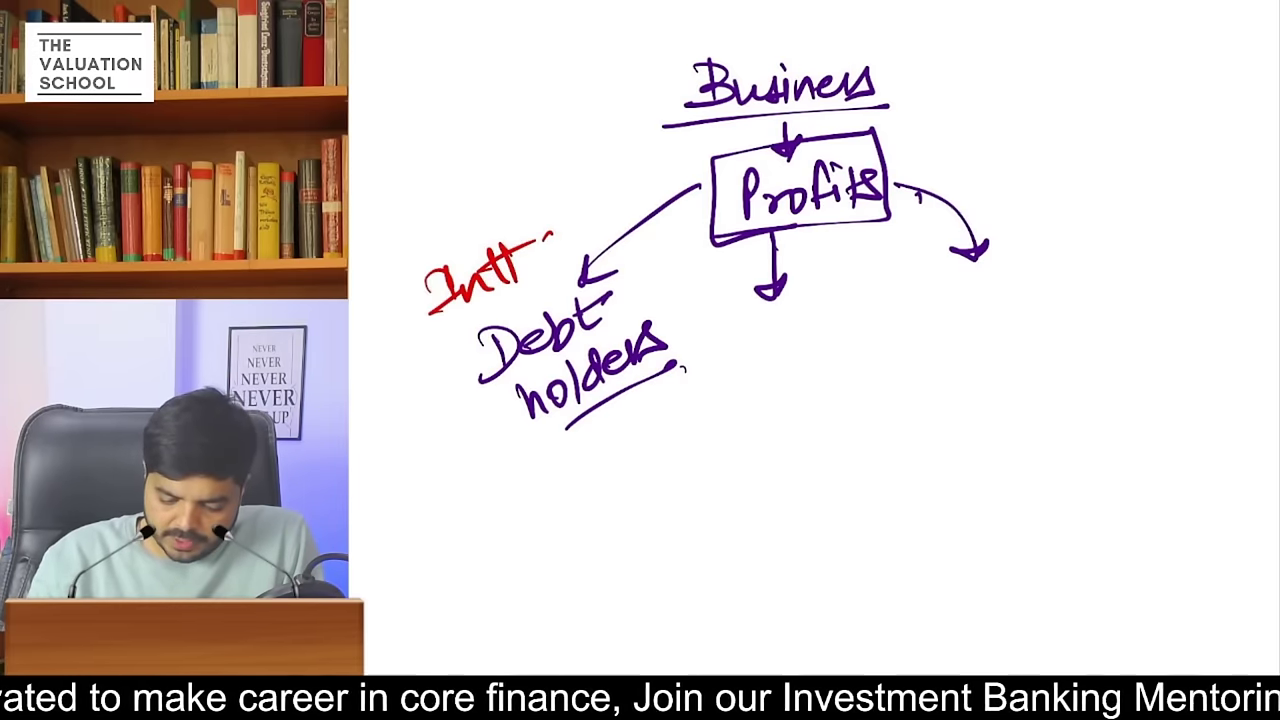
# - Join the lower Profits arrows into one down arrow and write EAES. in red below it
pyautogui.moveTo(768, 250)
pyautogui.mouseDown()
pyautogui.moveTo(858, 298)
pyautogui.moveTo(985, 230)
pyautogui.mouseUp()
pyautogui.moveTo(900, 288)
pyautogui.mouseDown()
pyautogui.moveTo(903, 338)
pyautogui.moveTo(920, 316)
pyautogui.mouseUp()
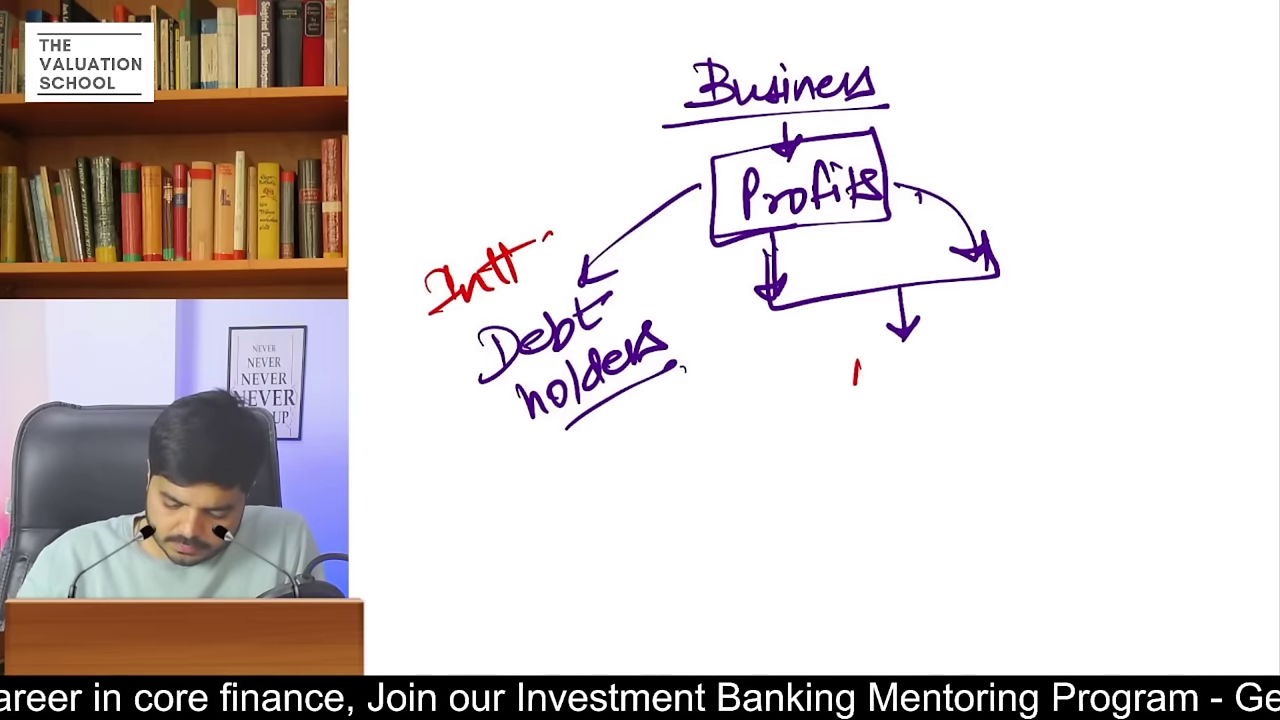
pyautogui.moveTo(930, 350); pyautogui.dragTo(955, 349)
pyautogui.moveTo(934, 366); pyautogui.dragTo(955, 365)
pyautogui.moveTo(988, 350); pyautogui.dragTo(964, 384)
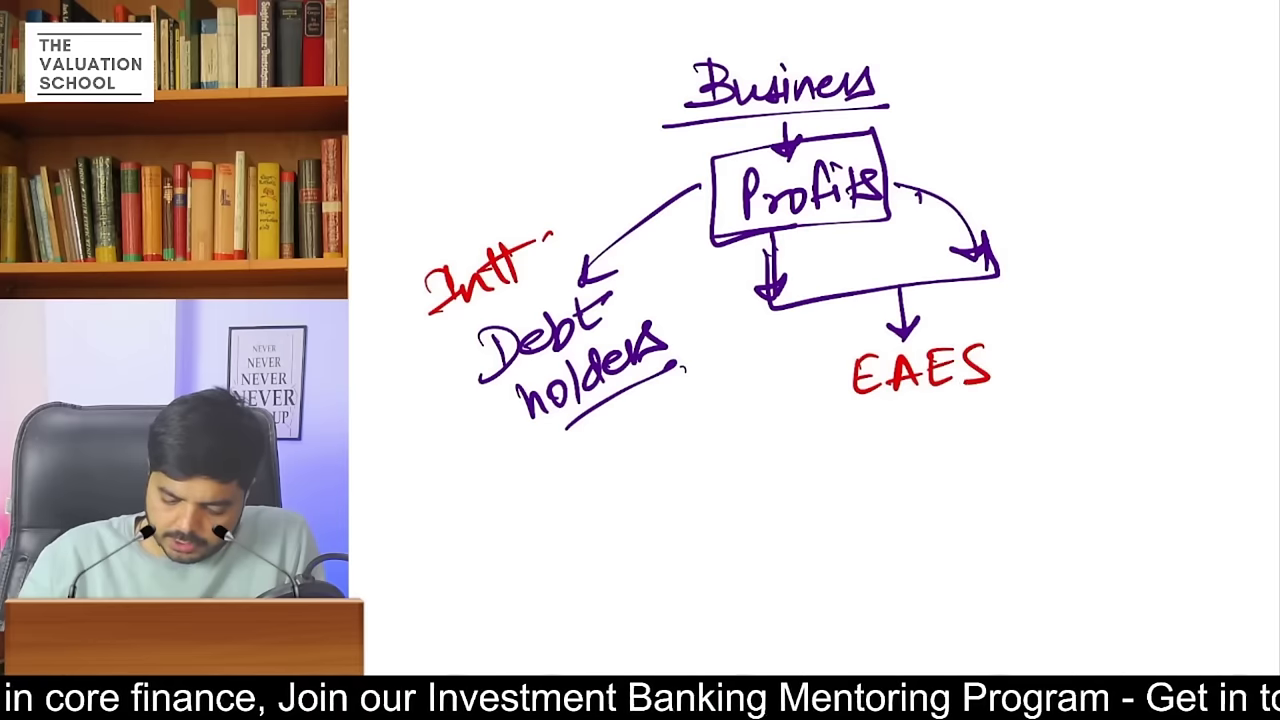
pyautogui.click(1014, 379)
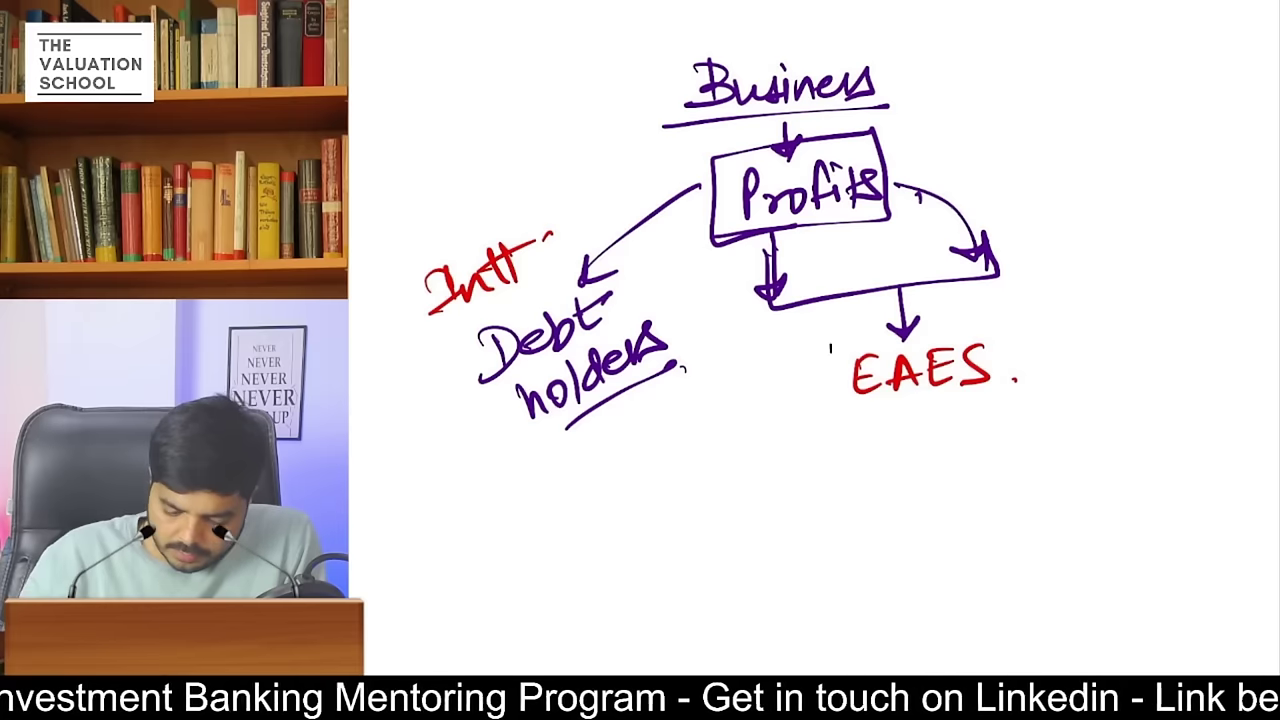
# - Box EAES in black and draw an arrow down-left to Dividend
pyautogui.moveTo(829, 342); pyautogui.dragTo(1005, 408)
pyautogui.moveTo(820, 419); pyautogui.dragTo(1004, 420)
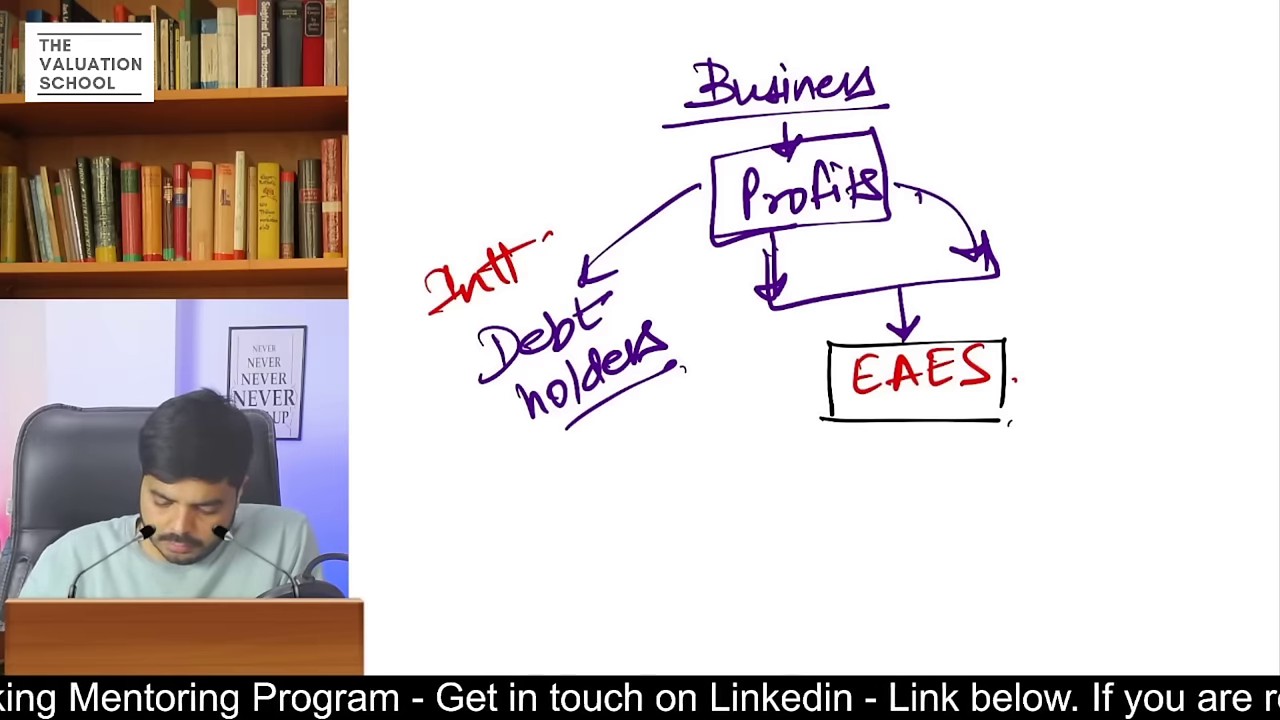
pyautogui.moveTo(855, 426)
pyautogui.mouseDown()
pyautogui.moveTo(762, 503)
pyautogui.moveTo(754, 533)
pyautogui.moveTo(862, 522)
pyautogui.moveTo(888, 476)
pyautogui.mouseUp()
pyautogui.click(913, 515)
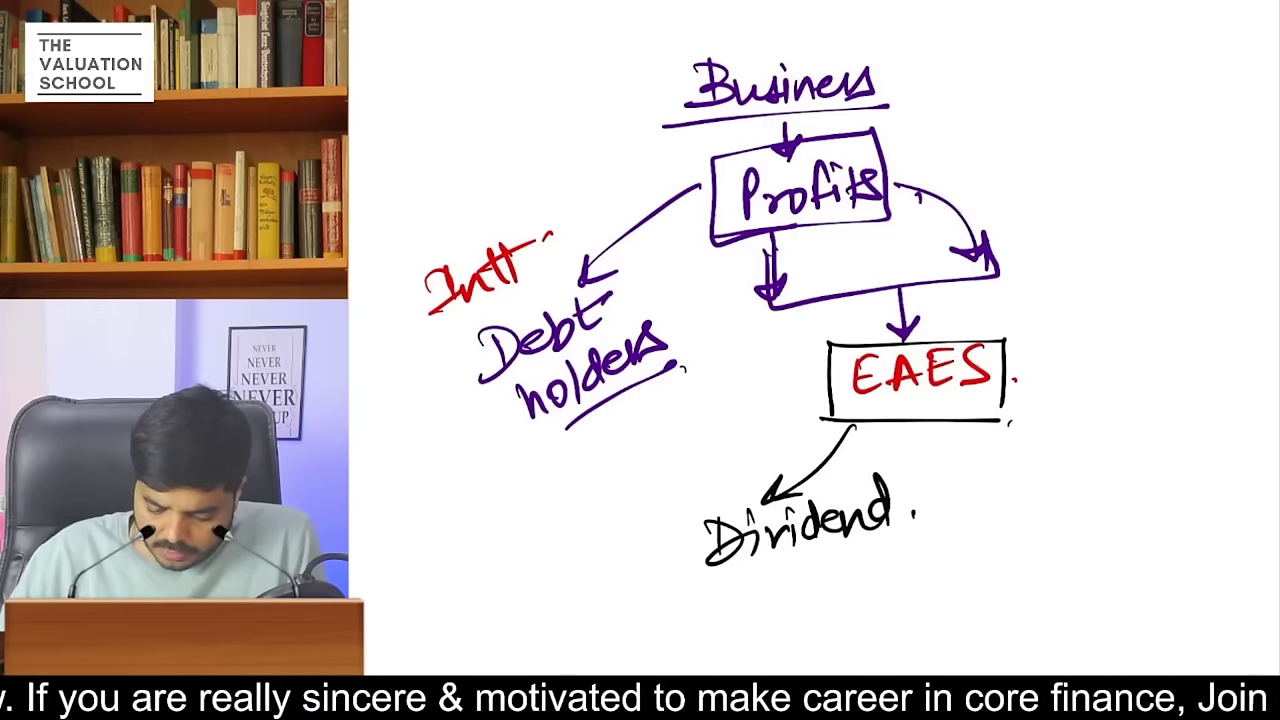
# - Underline Dividend and add a down-right arrow from EAES to underlined Retained Profits
pyautogui.moveTo(708, 564)
pyautogui.mouseDown()
pyautogui.moveTo(888, 538)
pyautogui.moveTo(860, 548)
pyautogui.mouseUp()
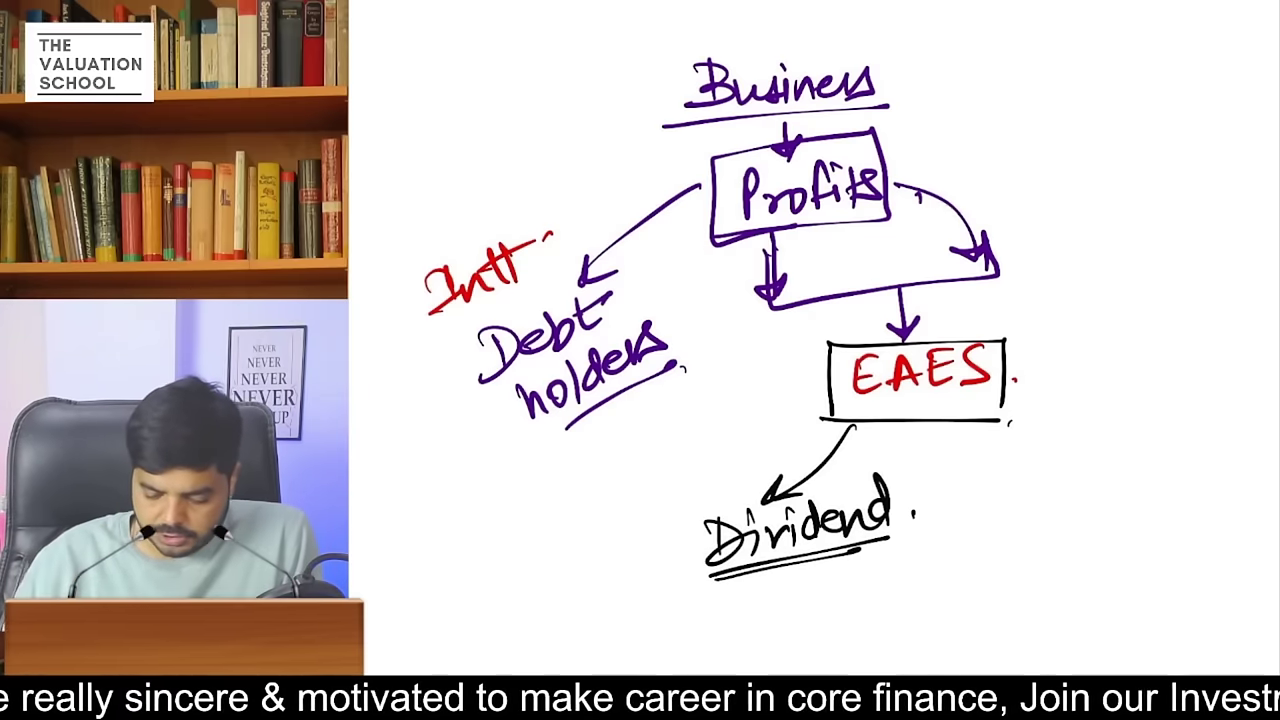
pyautogui.moveTo(1010, 370); pyautogui.dragTo(1090, 438)
pyautogui.moveTo(1068, 428); pyautogui.dragTo(1100, 420)
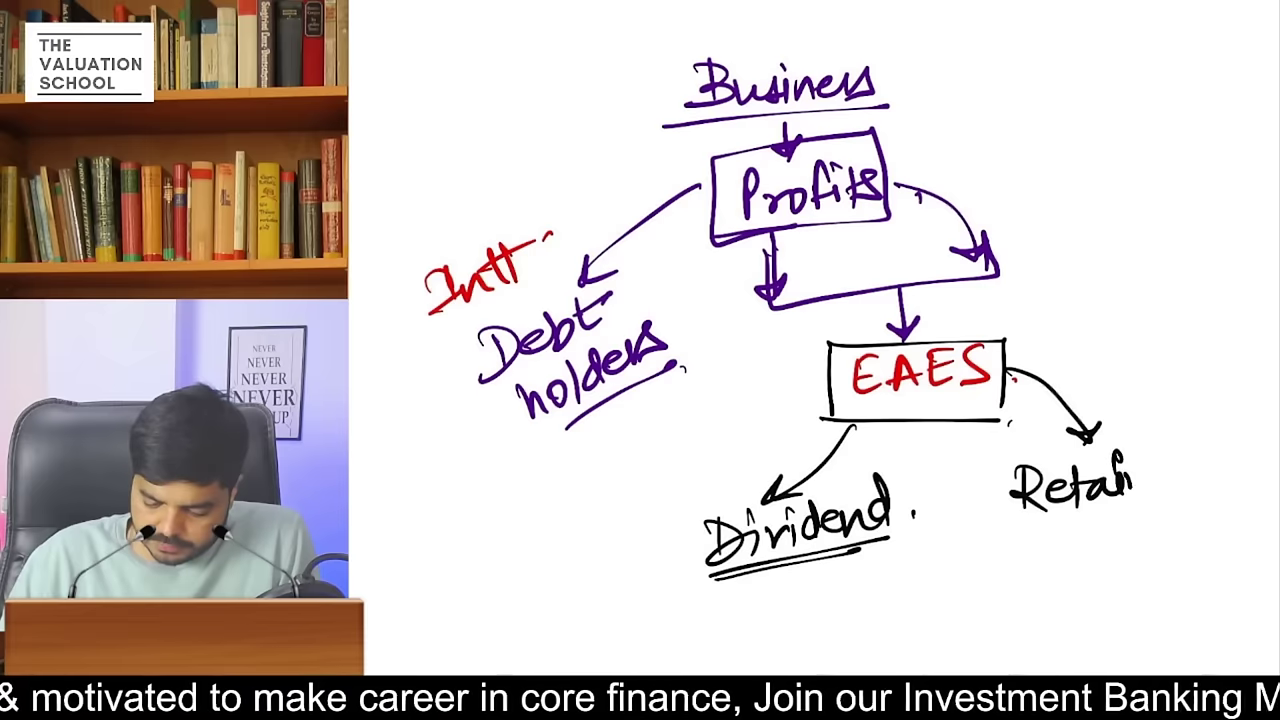
pyautogui.moveTo(1130, 490)
pyautogui.mouseDown()
pyautogui.moveTo(1200, 475)
pyautogui.moveTo(1220, 432)
pyautogui.mouseUp()
pyautogui.moveTo(1082, 524); pyautogui.dragTo(1084, 560)
pyautogui.moveTo(1080, 514); pyautogui.dragTo(1086, 530)
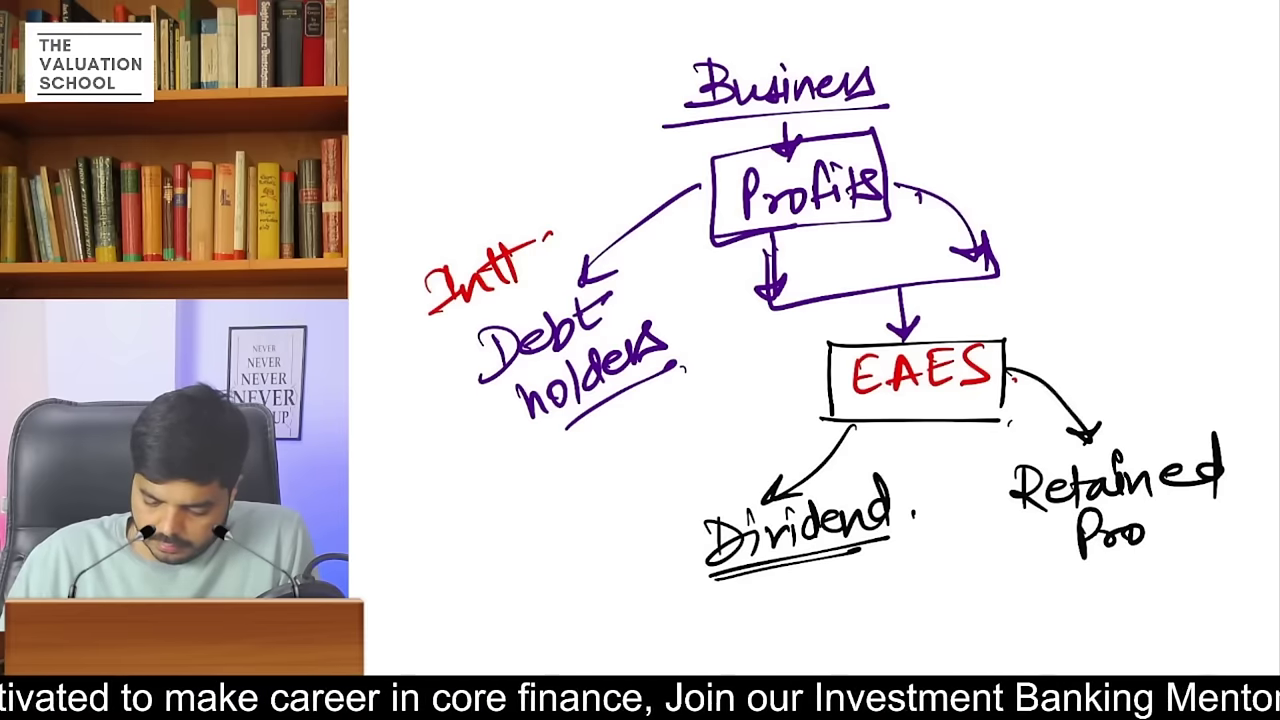
pyautogui.moveTo(1166, 524)
pyautogui.mouseDown()
pyautogui.moveTo(1190, 548)
pyautogui.moveTo(1218, 545)
pyautogui.mouseUp()
pyautogui.moveTo(1084, 572); pyautogui.dragTo(1246, 566)
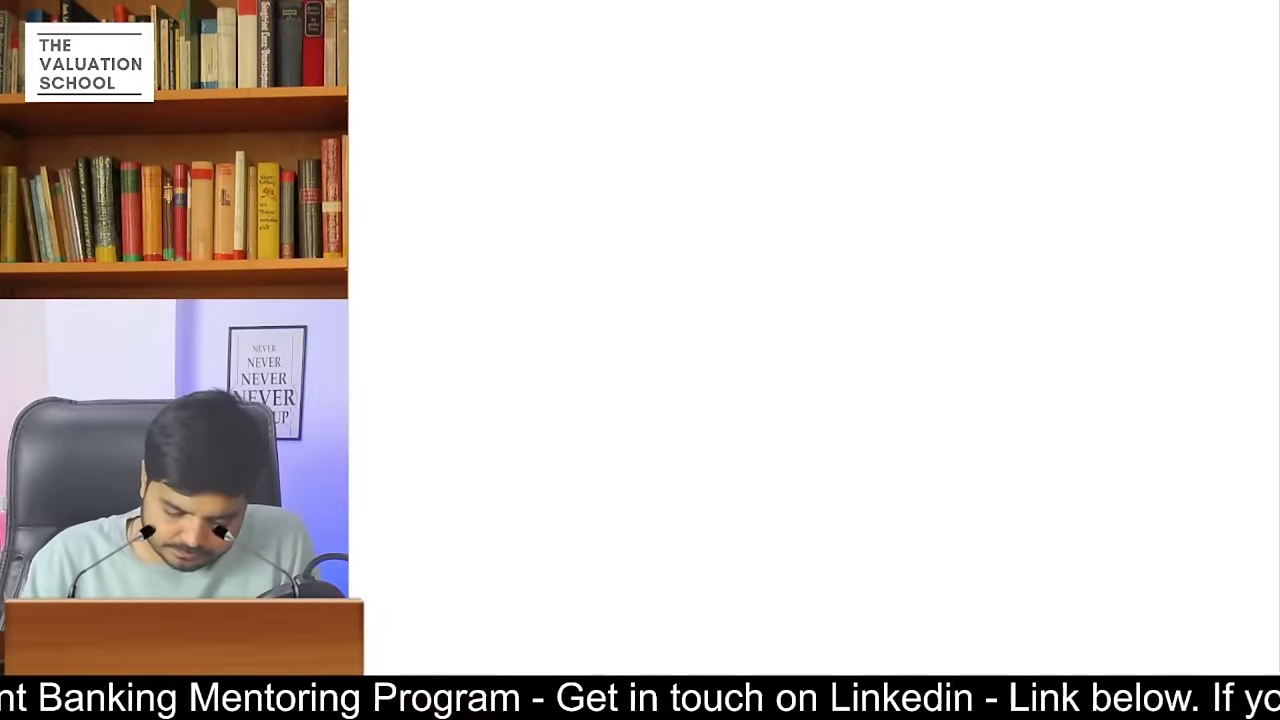
# - Write a boxed EAES heading at the top of the new page
pyautogui.moveTo(681, 38); pyautogui.dragTo(712, 68)
pyautogui.moveTo(676, 36)
pyautogui.mouseDown()
pyautogui.moveTo(714, 35)
pyautogui.moveTo(740, 56)
pyautogui.mouseUp()
pyautogui.moveTo(762, 38)
pyautogui.mouseDown()
pyautogui.moveTo(782, 68)
pyautogui.moveTo(786, 34)
pyautogui.mouseUp()
pyautogui.moveTo(762, 50); pyautogui.dragTo(780, 50)
pyautogui.moveTo(820, 30); pyautogui.dragTo(804, 58)
pyautogui.moveTo(646, 16)
pyautogui.mouseDown()
pyautogui.moveTo(650, 100)
pyautogui.moveTo(882, 88)
pyautogui.mouseUp()
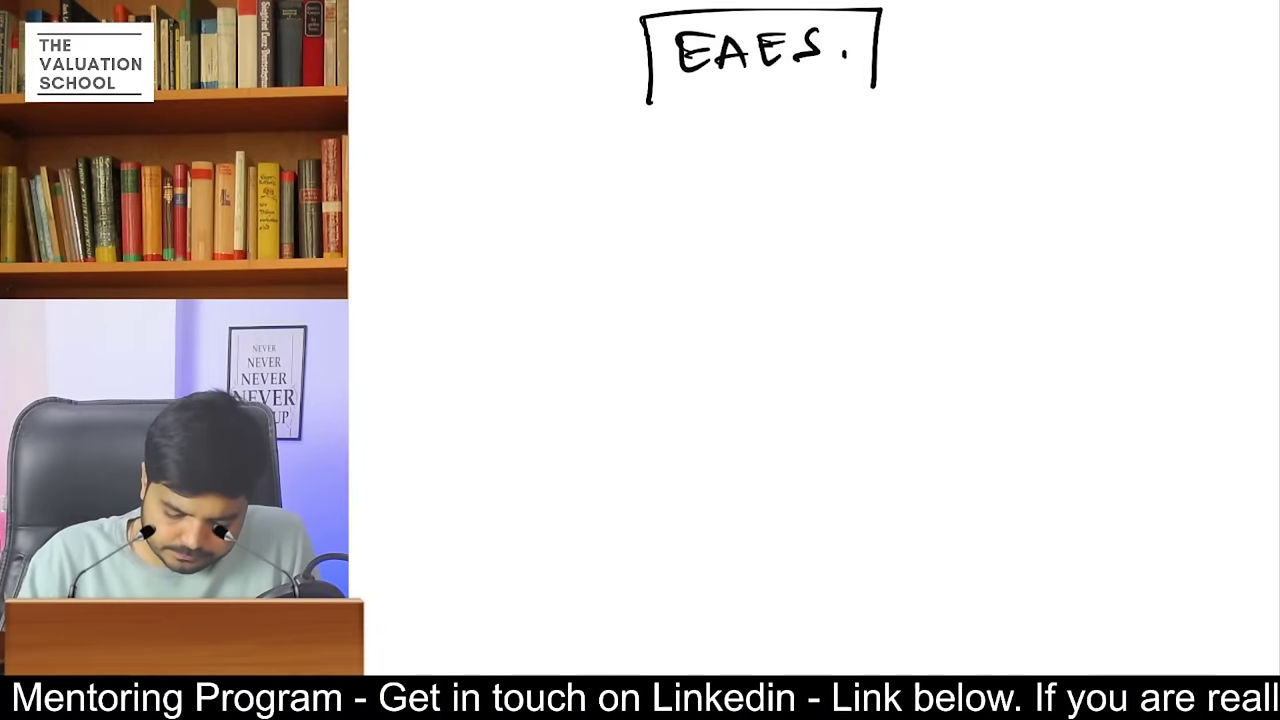
pyautogui.moveTo(652, 98); pyautogui.dragTo(880, 86)
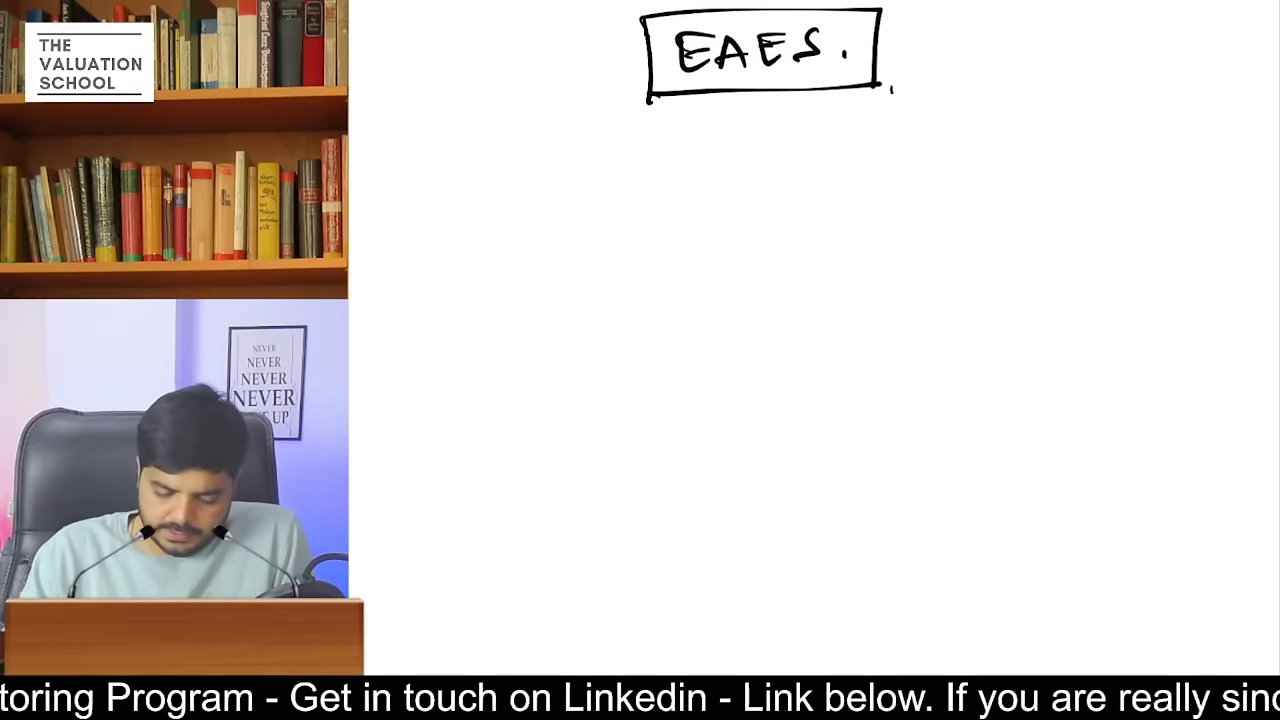
# - Draw two branch arrows from EAES and write a red underlined Dividend on the left
pyautogui.moveTo(726, 96); pyautogui.dragTo(596, 174)
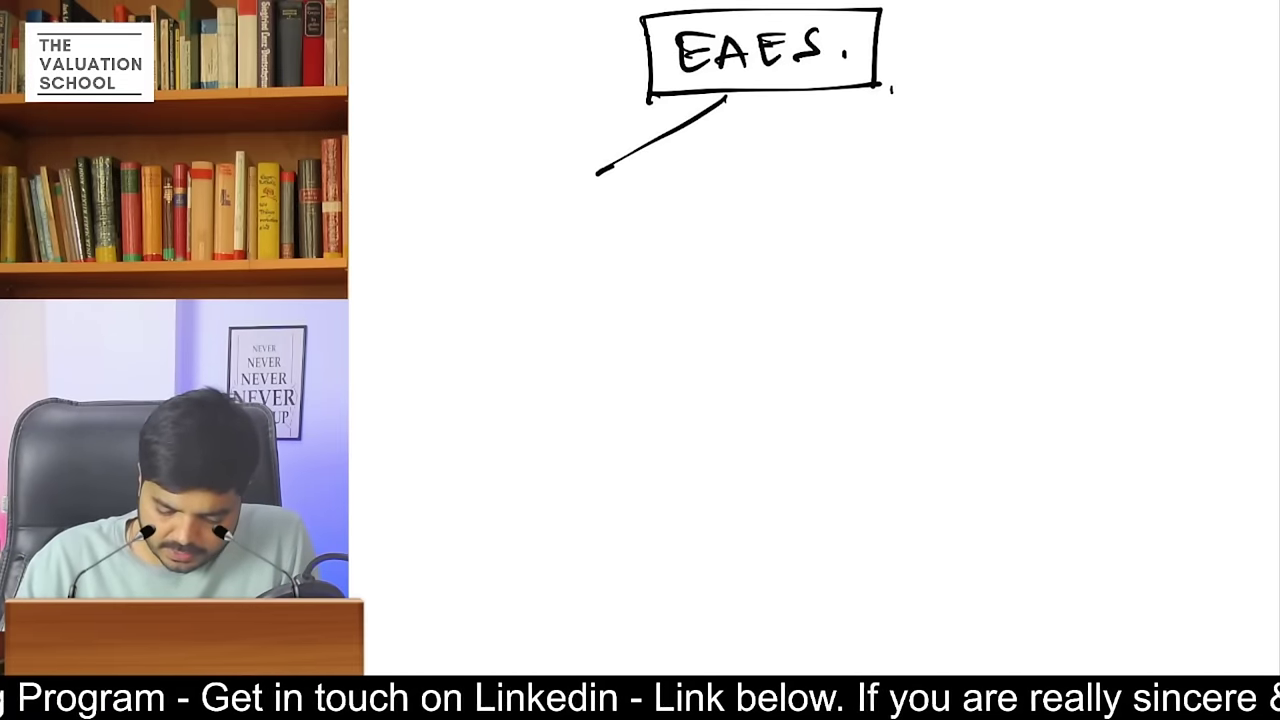
pyautogui.moveTo(808, 96)
pyautogui.mouseDown()
pyautogui.moveTo(940, 142)
pyautogui.moveTo(914, 150)
pyautogui.mouseUp()
pyautogui.moveTo(612, 146); pyautogui.dragTo(648, 170)
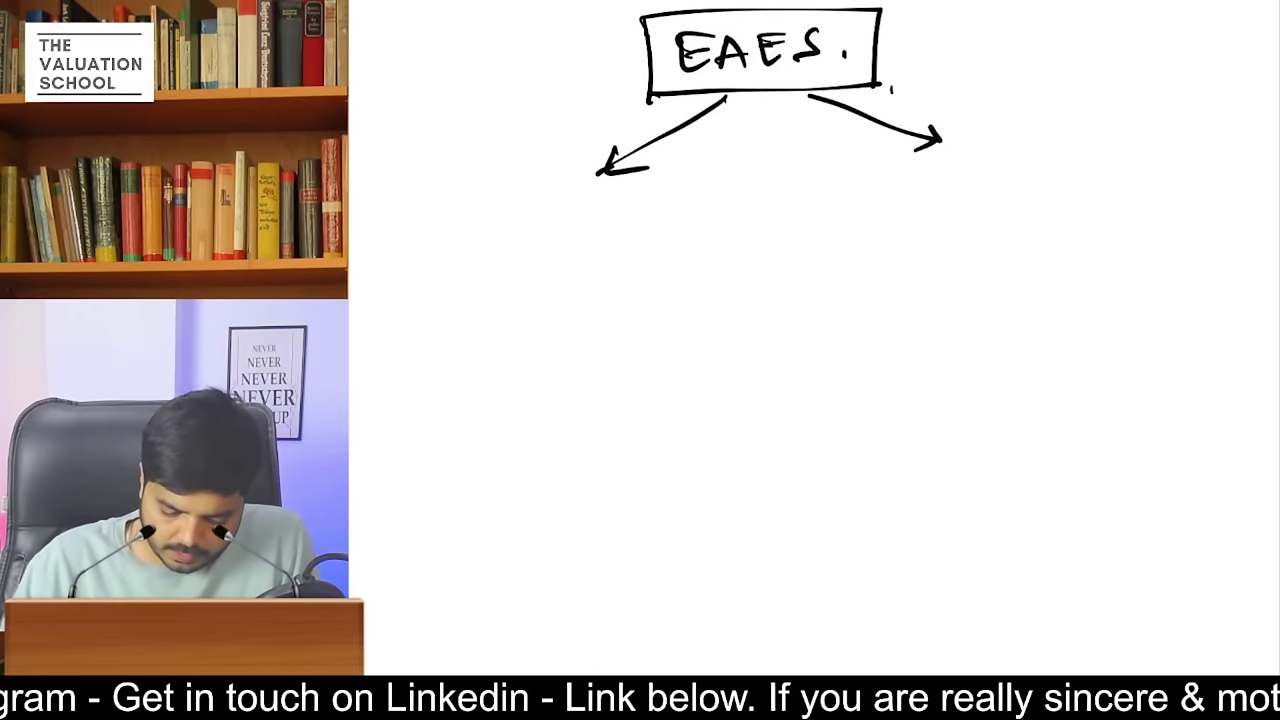
pyautogui.moveTo(580, 202)
pyautogui.mouseDown()
pyautogui.moveTo(578, 238)
pyautogui.moveTo(552, 240)
pyautogui.mouseUp()
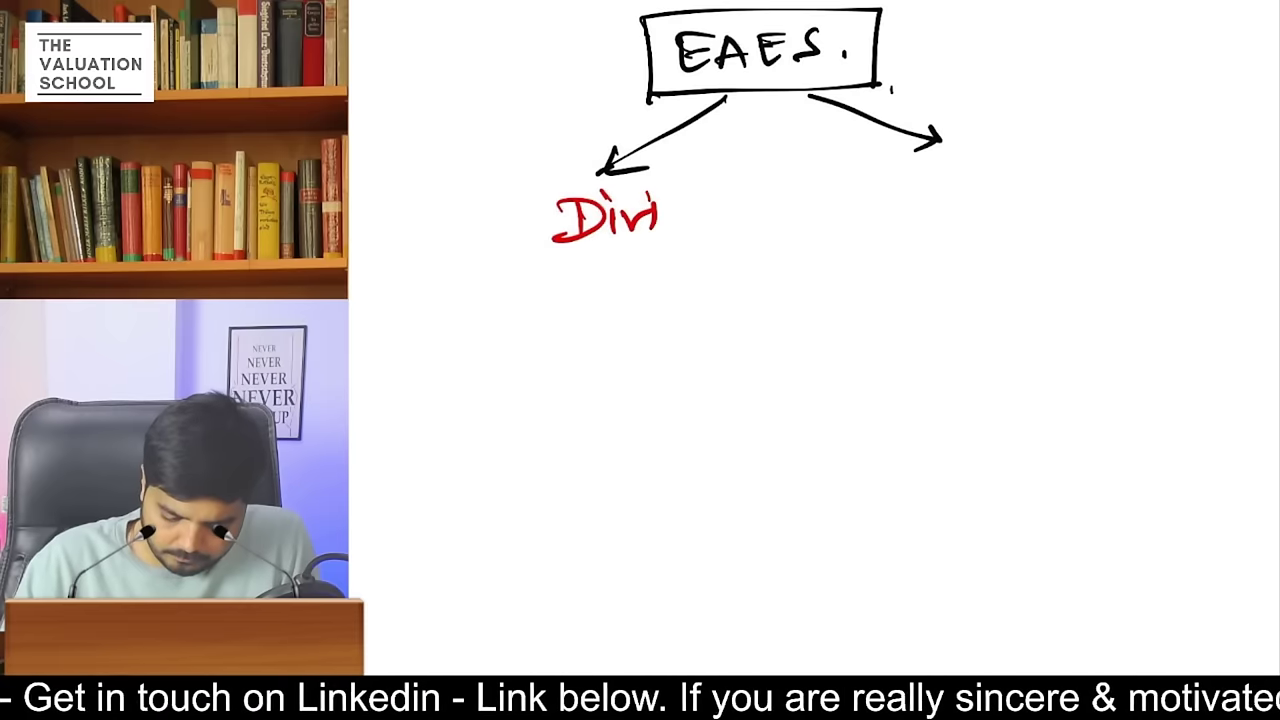
pyautogui.moveTo(664, 202)
pyautogui.mouseDown()
pyautogui.moveTo(692, 180)
pyautogui.moveTo(726, 222)
pyautogui.moveTo(762, 210)
pyautogui.mouseUp()
pyautogui.moveTo(776, 212); pyautogui.dragTo(772, 170)
pyautogui.moveTo(578, 262); pyautogui.dragTo(778, 252)
# - Write red Retain Money with Reinvest beneath on the right branch, then ring Dividend in red
pyautogui.moveTo(936, 176); pyautogui.dragTo(932, 218)
pyautogui.moveTo(934, 178); pyautogui.dragTo(962, 222)
pyautogui.moveTo(962, 202); pyautogui.dragTo(1214, 208)
pyautogui.moveTo(1218, 190); pyautogui.dragTo(1230, 208)
pyautogui.moveTo(1240, 188); pyautogui.dragTo(1222, 250)
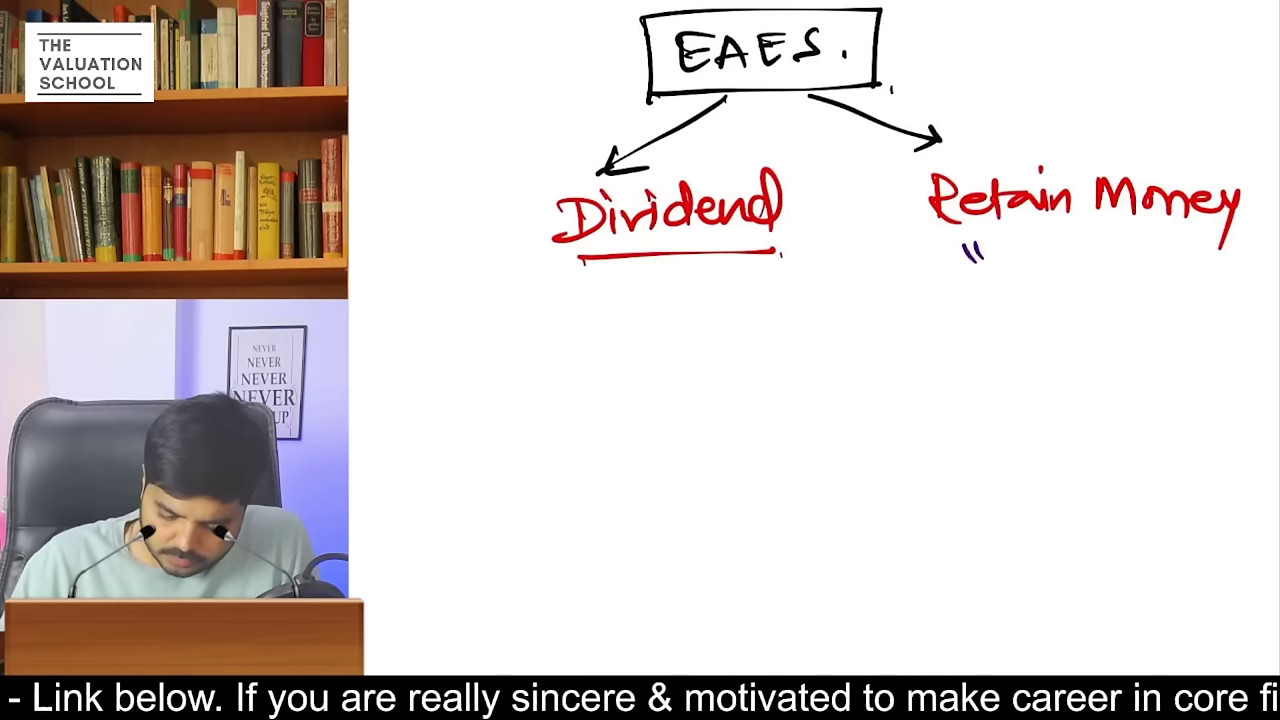
pyautogui.moveTo(992, 248)
pyautogui.mouseDown()
pyautogui.moveTo(1020, 276)
pyautogui.moveTo(1110, 280)
pyautogui.mouseUp()
pyautogui.moveTo(1114, 256); pyautogui.dragTo(1190, 256)
pyautogui.moveTo(1188, 264); pyautogui.dragTo(1247, 254)
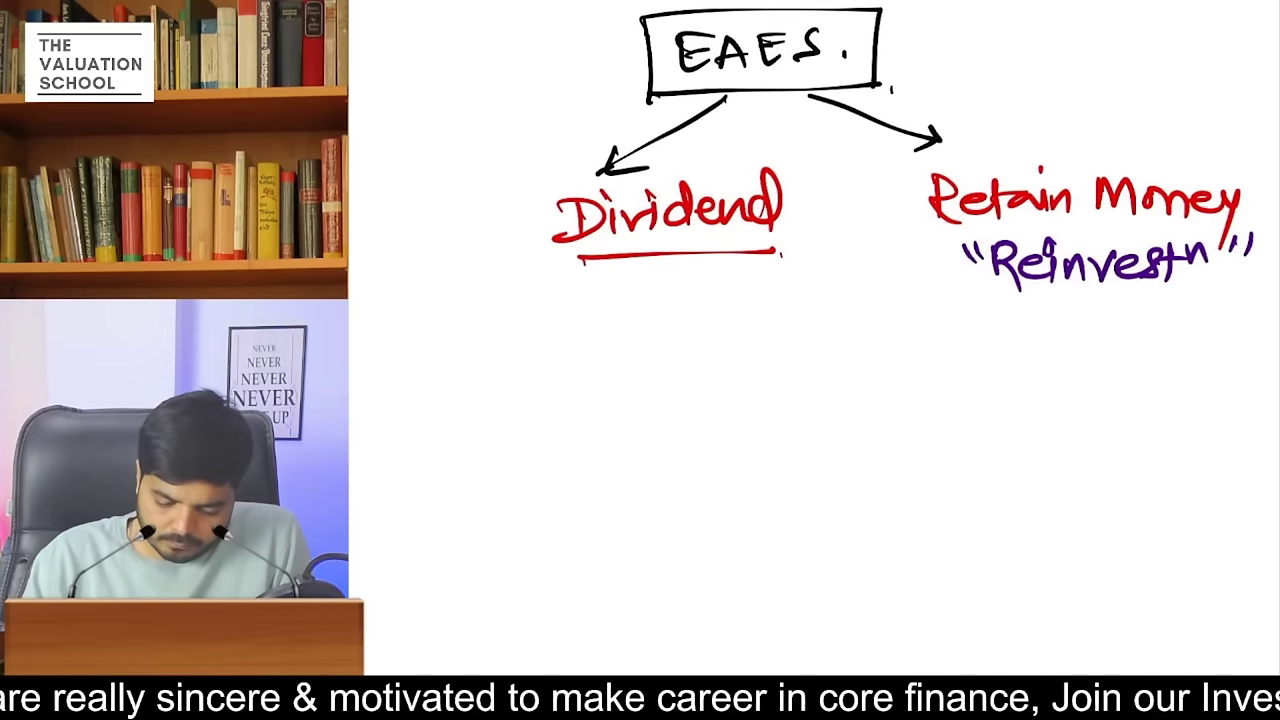
pyautogui.moveTo(760, 140)
pyautogui.mouseDown()
pyautogui.moveTo(466, 288)
pyautogui.moveTo(620, 145)
pyautogui.mouseUp()
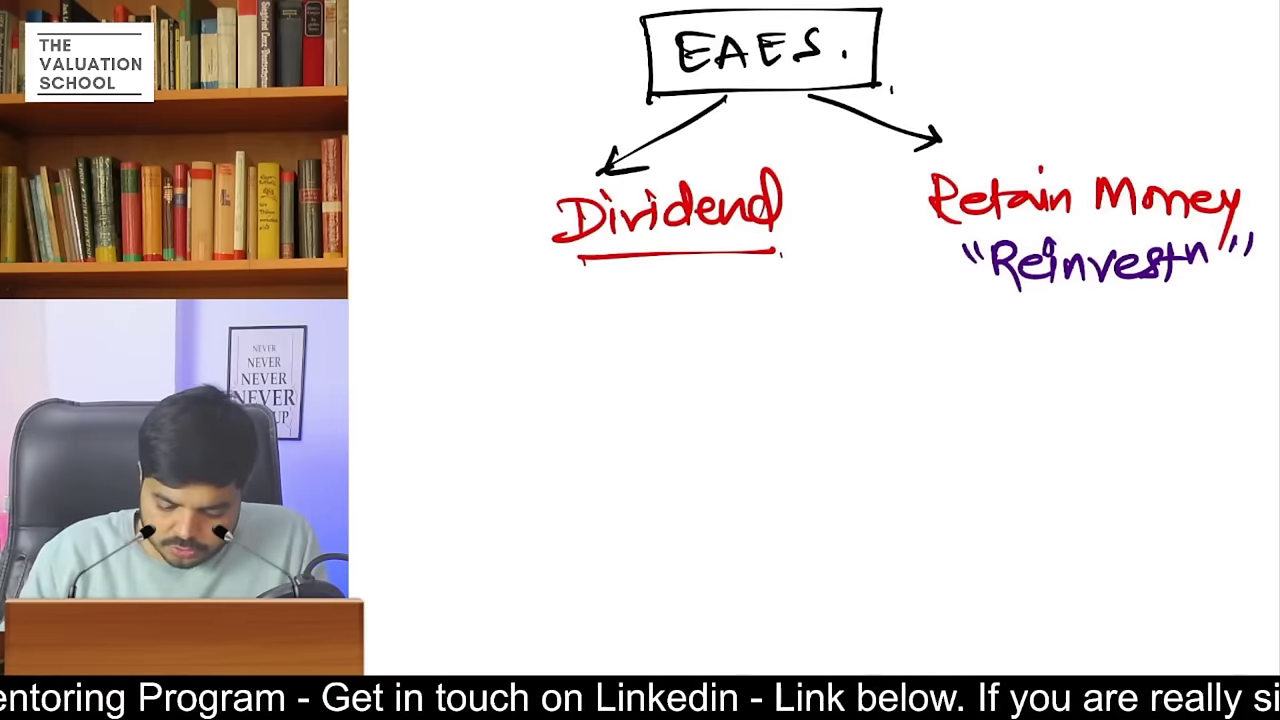
# - Ring Dividend again in red, then circle Retain Money / Reinvest and draw an upward arrow from it
pyautogui.moveTo(563, 281)
pyautogui.mouseDown()
pyautogui.moveTo(492, 225)
pyautogui.moveTo(740, 278)
pyautogui.mouseUp()
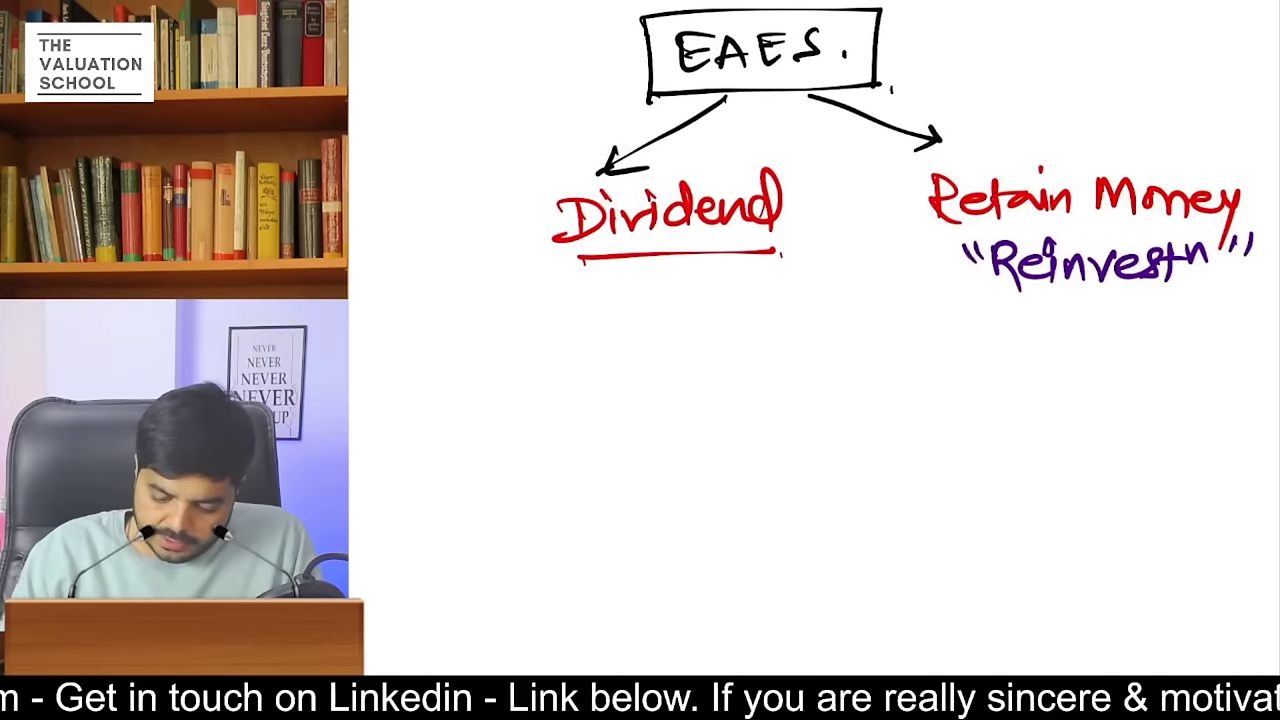
pyautogui.moveTo(1200, 148)
pyautogui.mouseDown()
pyautogui.moveTo(840, 220)
pyautogui.moveTo(1250, 170)
pyautogui.moveTo(1140, 128)
pyautogui.mouseUp()
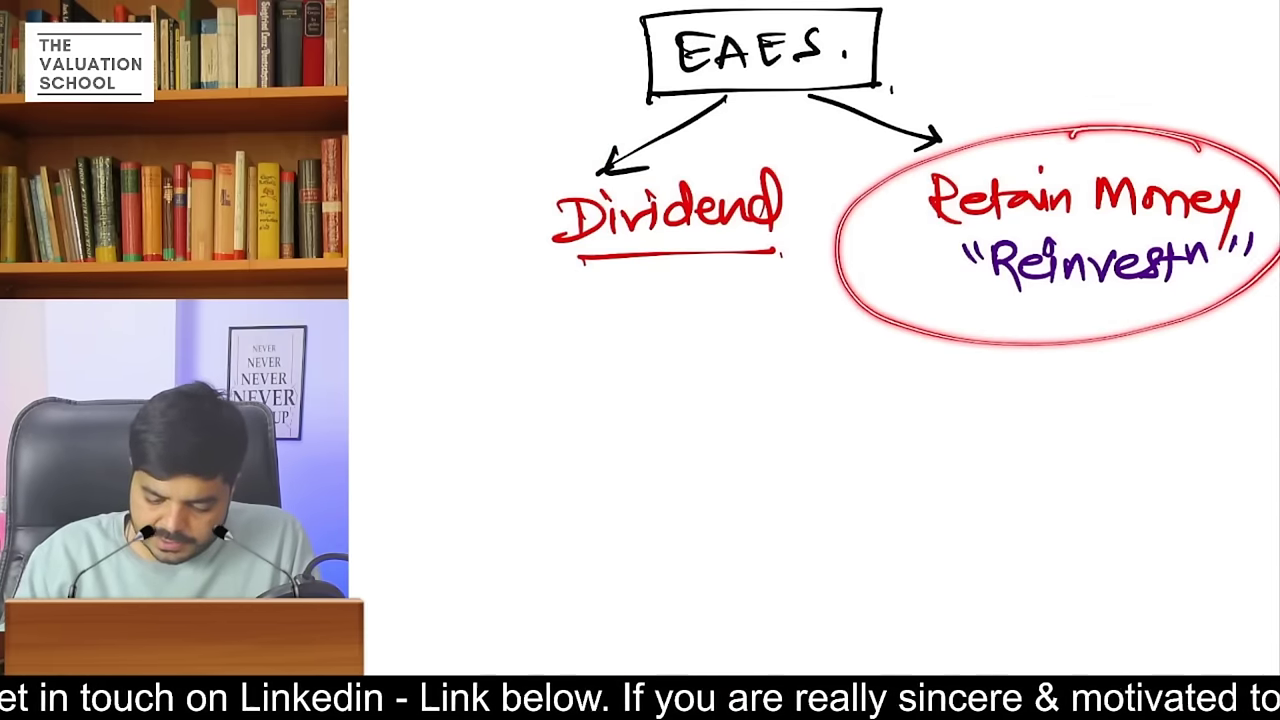
pyautogui.moveTo(1075, 188)
pyautogui.mouseDown()
pyautogui.moveTo(1120, 38)
pyautogui.moveTo(1158, 62)
pyautogui.mouseUp()
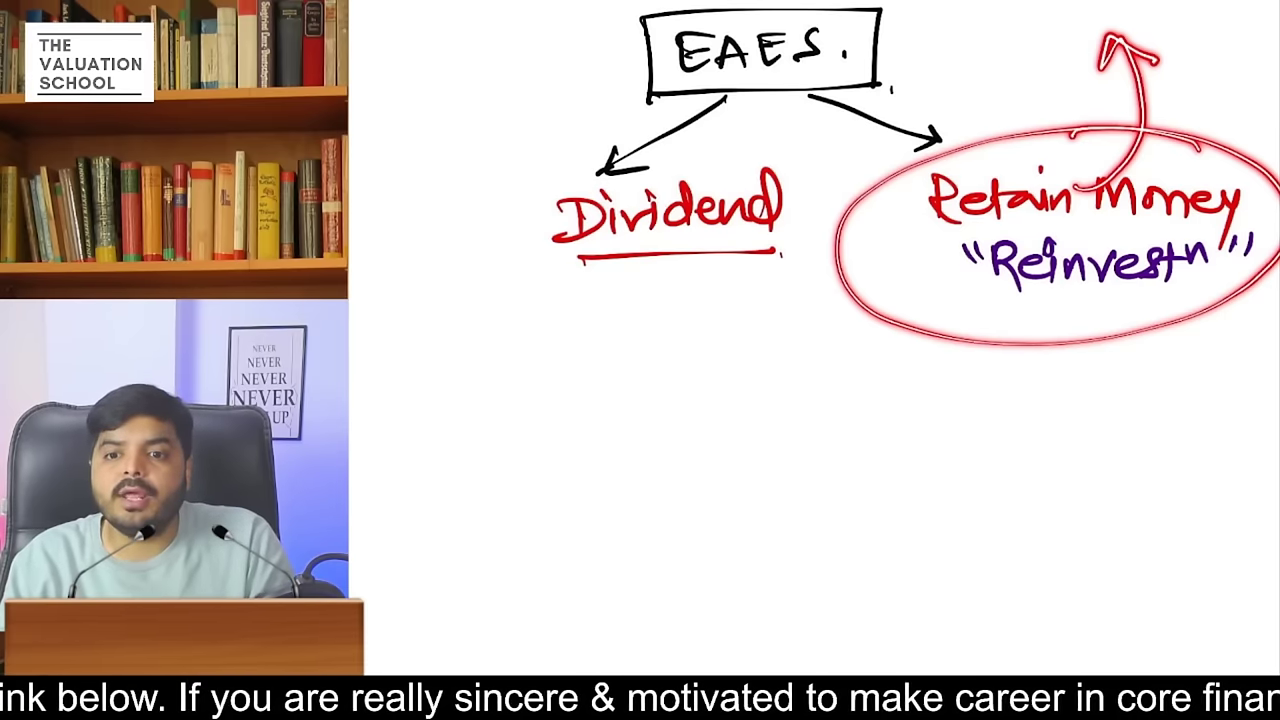
# - Underline Reinvest in red for emphasis
pyautogui.moveTo(990, 322); pyautogui.dragTo(1190, 325)
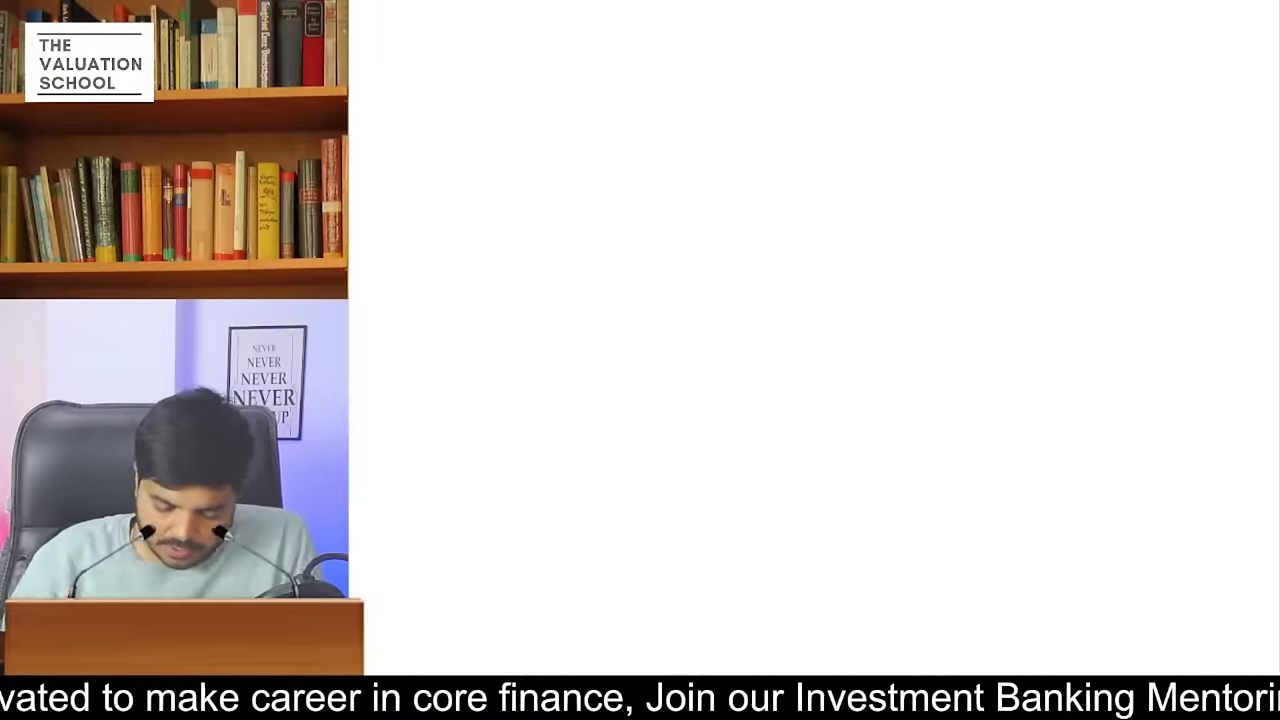
# - Write a boxed EAES heading in purple with left and right branch lines below it
pyautogui.moveTo(674, 40)
pyautogui.mouseDown()
pyautogui.moveTo(706, 82)
pyautogui.moveTo(706, 56)
pyautogui.mouseUp()
pyautogui.moveTo(718, 82)
pyautogui.mouseDown()
pyautogui.moveTo(750, 80)
pyautogui.moveTo(758, 62)
pyautogui.mouseUp()
pyautogui.moveTo(766, 42)
pyautogui.mouseDown()
pyautogui.moveTo(784, 76)
pyautogui.moveTo(792, 62)
pyautogui.mouseUp()
pyautogui.moveTo(822, 42); pyautogui.dragTo(806, 78)
pyautogui.moveTo(662, 102)
pyautogui.mouseDown()
pyautogui.moveTo(874, 98)
pyautogui.moveTo(652, 100)
pyautogui.moveTo(735, 94)
pyautogui.mouseUp()
pyautogui.moveTo(700, 118); pyautogui.dragTo(578, 183)
pyautogui.moveTo(802, 113); pyautogui.dragTo(924, 162)
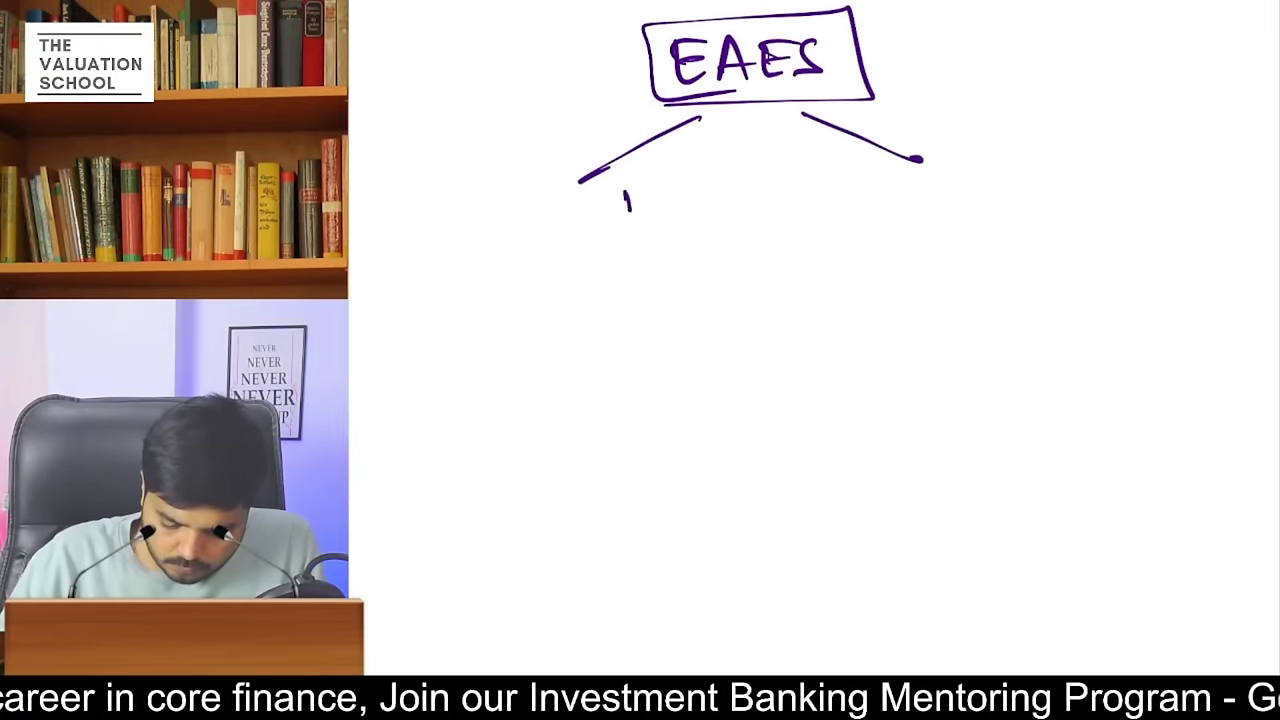
# - Write Dividend under the left branch and Reinvestm under the right, underlining both
pyautogui.moveTo(626, 194); pyautogui.dragTo(628, 232)
pyautogui.moveTo(610, 196); pyautogui.dragTo(622, 236)
pyautogui.moveTo(688, 206)
pyautogui.mouseDown()
pyautogui.moveTo(740, 230)
pyautogui.moveTo(786, 214)
pyautogui.mouseUp()
pyautogui.moveTo(786, 212)
pyautogui.mouseDown()
pyautogui.moveTo(802, 206)
pyautogui.moveTo(822, 226)
pyautogui.mouseUp()
pyautogui.moveTo(842, 200); pyautogui.dragTo(846, 228)
pyautogui.moveTo(976, 166)
pyautogui.mouseDown()
pyautogui.moveTo(1006, 230)
pyautogui.moveTo(1162, 214)
pyautogui.moveTo(1148, 224)
pyautogui.mouseUp()
pyautogui.moveTo(1176, 172)
pyautogui.mouseDown()
pyautogui.moveTo(1180, 224)
pyautogui.moveTo(1200, 186)
pyautogui.mouseUp()
pyautogui.moveTo(1194, 212); pyautogui.dragTo(1242, 180)
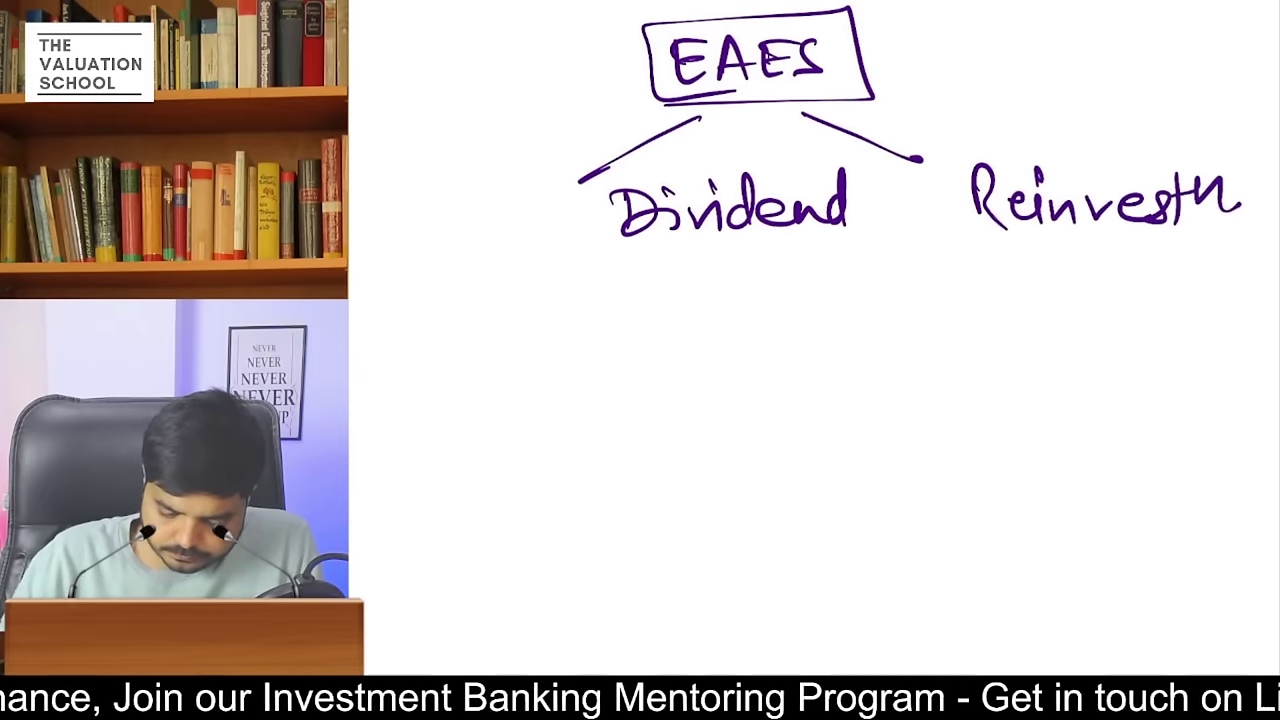
pyautogui.moveTo(986, 245); pyautogui.dragTo(1258, 249)
pyautogui.moveTo(640, 243); pyautogui.dragTo(880, 247)
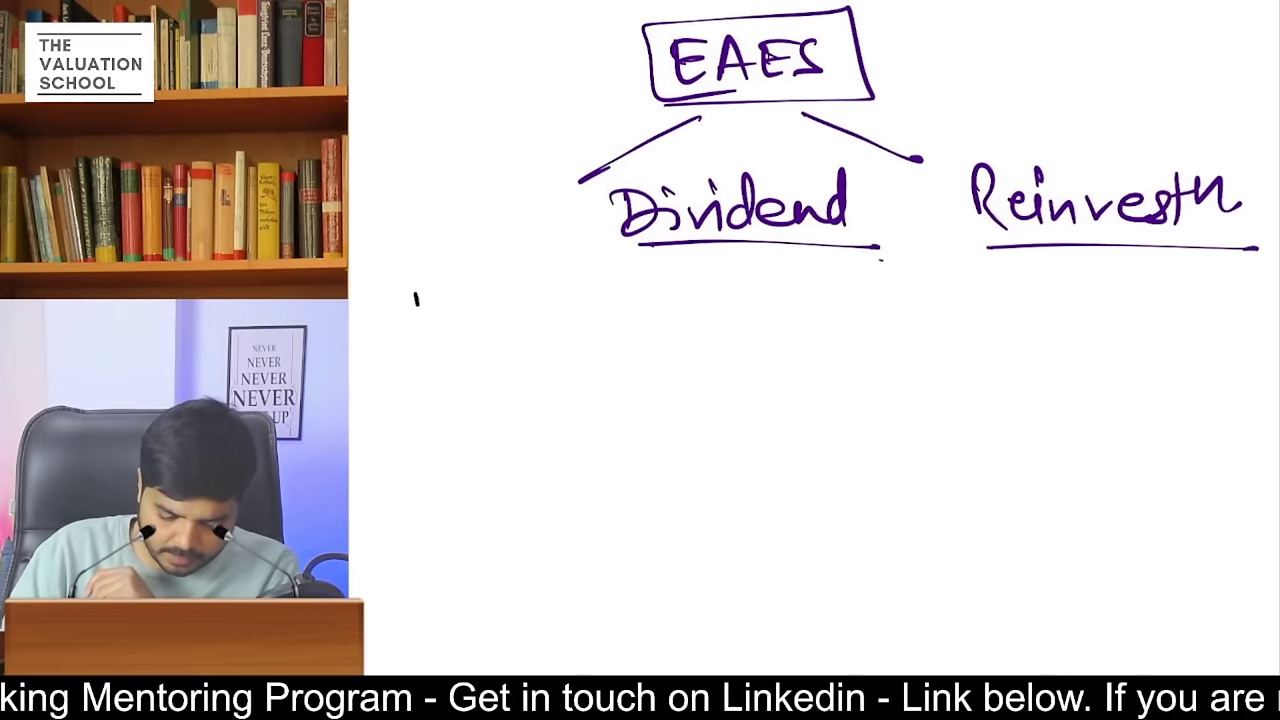
# - Write Developd in black below and left of Dividend and underline it
pyautogui.moveTo(416, 296)
pyautogui.mouseDown()
pyautogui.moveTo(398, 332)
pyautogui.moveTo(488, 306)
pyautogui.moveTo(512, 330)
pyautogui.moveTo(550, 296)
pyautogui.moveTo(546, 322)
pyautogui.mouseUp()
pyautogui.moveTo(580, 280); pyautogui.dragTo(572, 322)
pyautogui.moveTo(418, 354); pyautogui.dragTo(594, 350)
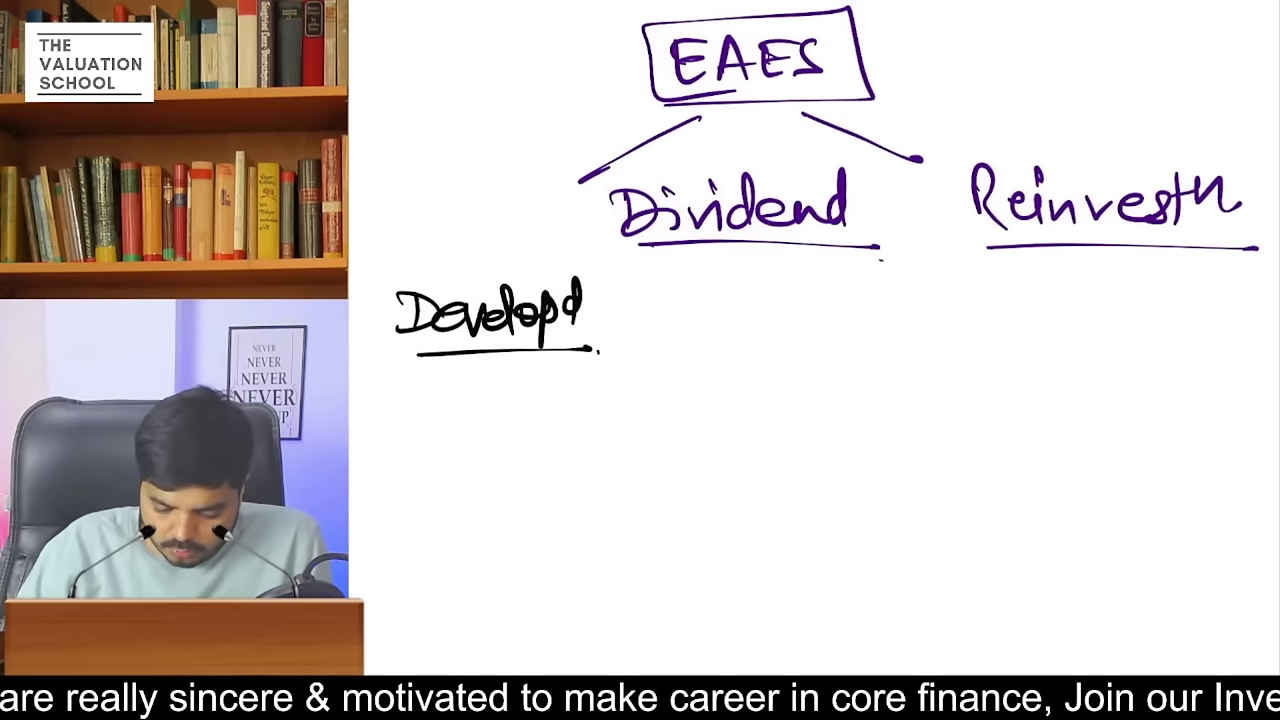
# - In the Developd row, draw three red up arrows under Dividend and red down arrows under Reinvestment
pyautogui.moveTo(404, 362); pyautogui.dragTo(590, 352)
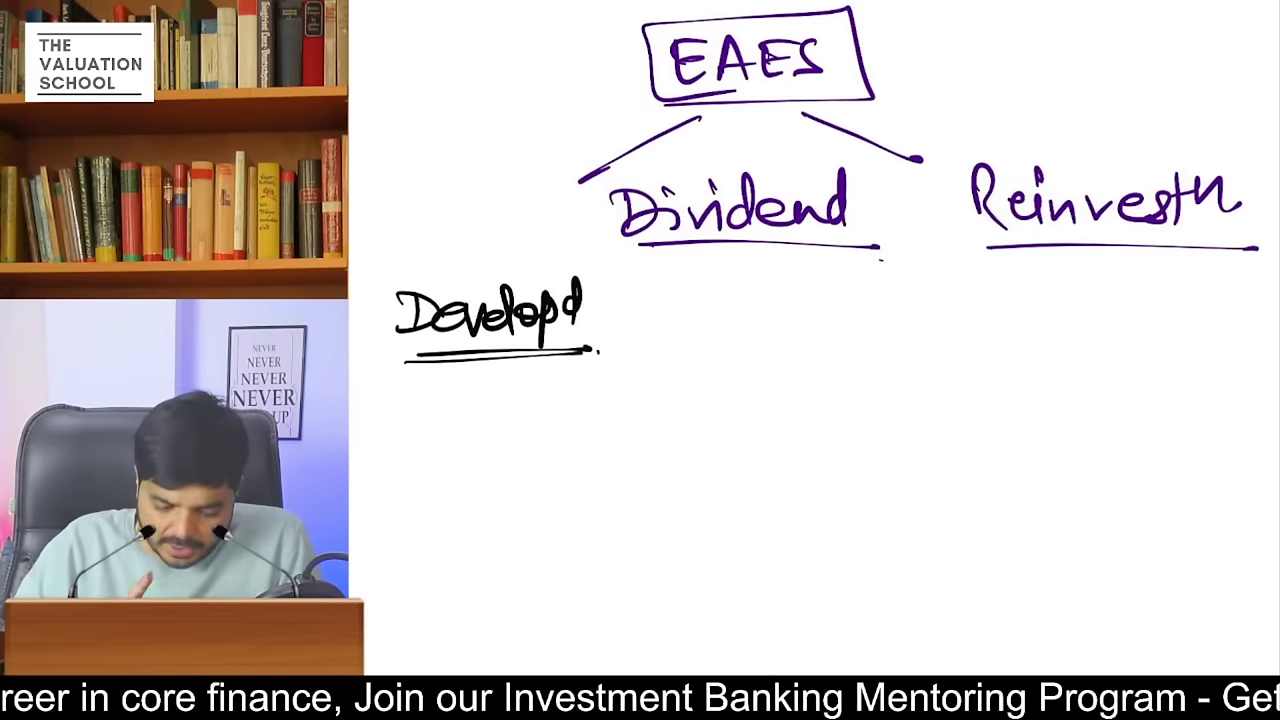
pyautogui.moveTo(735, 330)
pyautogui.mouseDown()
pyautogui.moveTo(736, 268)
pyautogui.moveTo(747, 292)
pyautogui.moveTo(776, 272)
pyautogui.mouseUp()
pyautogui.moveTo(758, 300)
pyautogui.mouseDown()
pyautogui.moveTo(774, 270)
pyautogui.moveTo(826, 272)
pyautogui.mouseUp()
pyautogui.moveTo(808, 298); pyautogui.dragTo(845, 296)
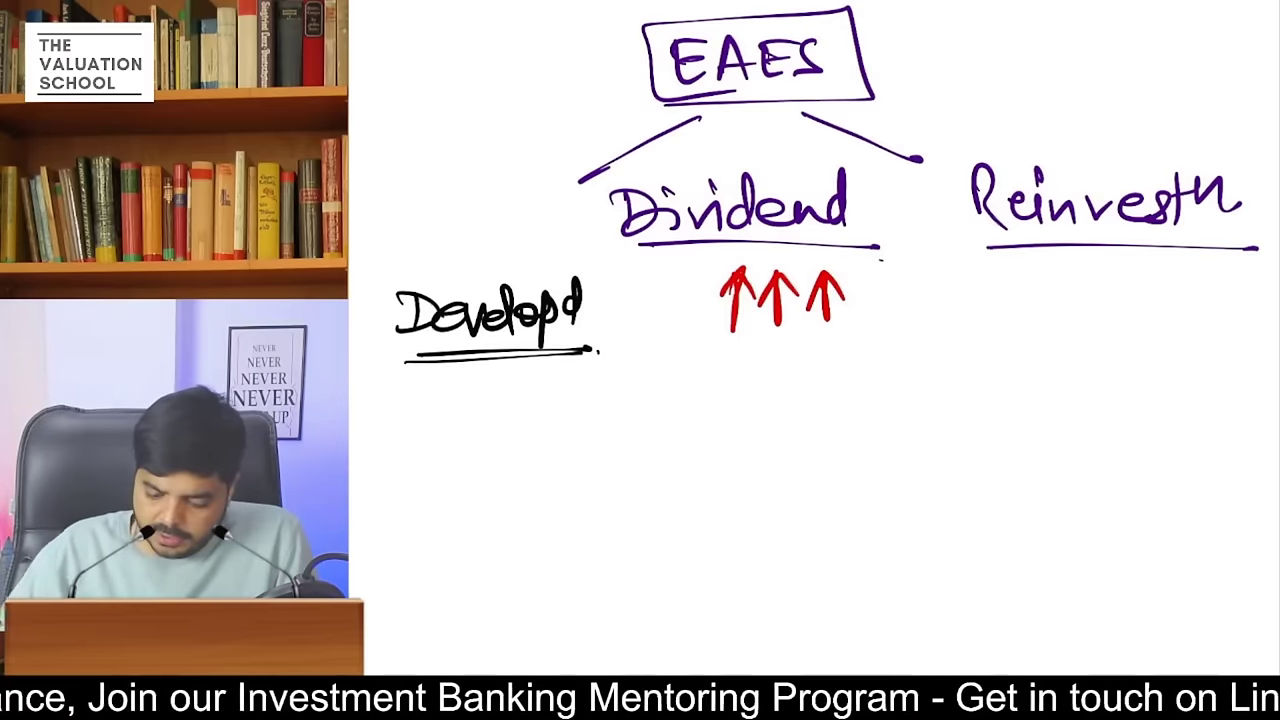
pyautogui.moveTo(1035, 328)
pyautogui.mouseDown()
pyautogui.moveTo(1036, 274)
pyautogui.moveTo(1067, 333)
pyautogui.mouseUp()
pyautogui.moveTo(1053, 310)
pyautogui.mouseDown()
pyautogui.moveTo(1084, 308)
pyautogui.moveTo(1111, 330)
pyautogui.mouseUp()
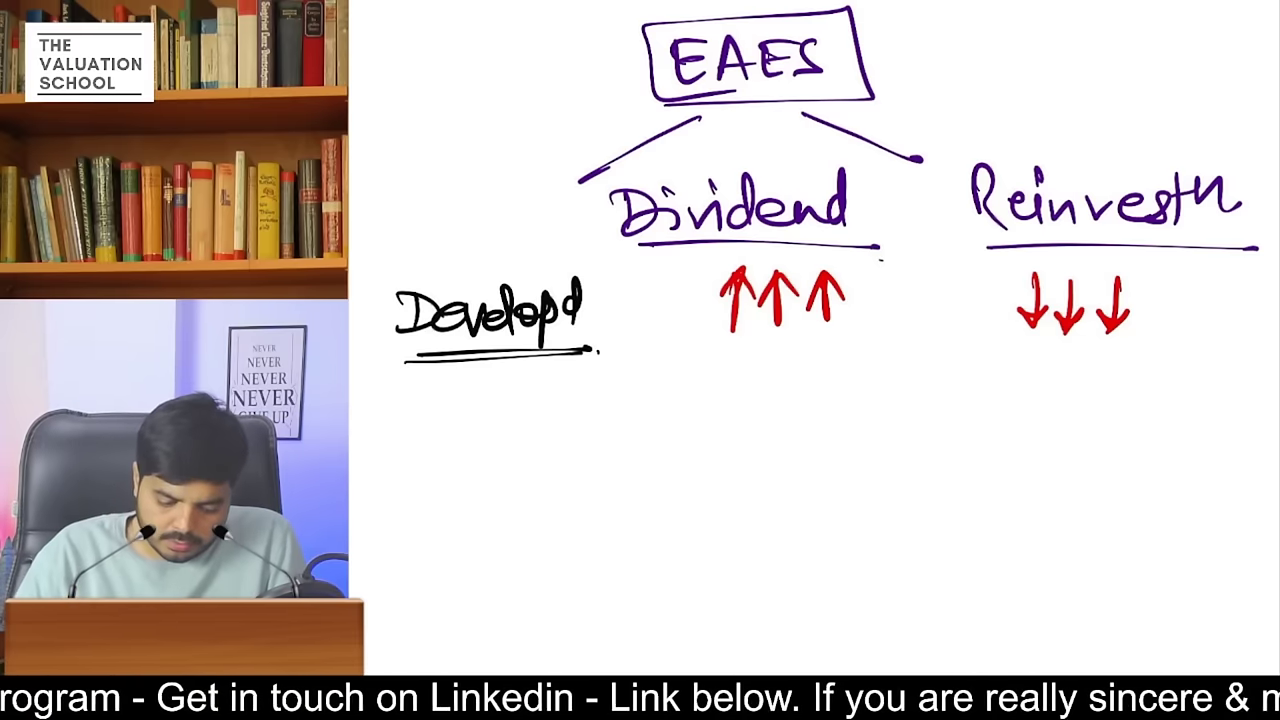
# - Write a double-underlined Emergn label below Developd
pyautogui.moveTo(419, 424)
pyautogui.mouseDown()
pyautogui.moveTo(448, 456)
pyautogui.moveTo(538, 440)
pyautogui.moveTo(528, 512)
pyautogui.mouseUp()
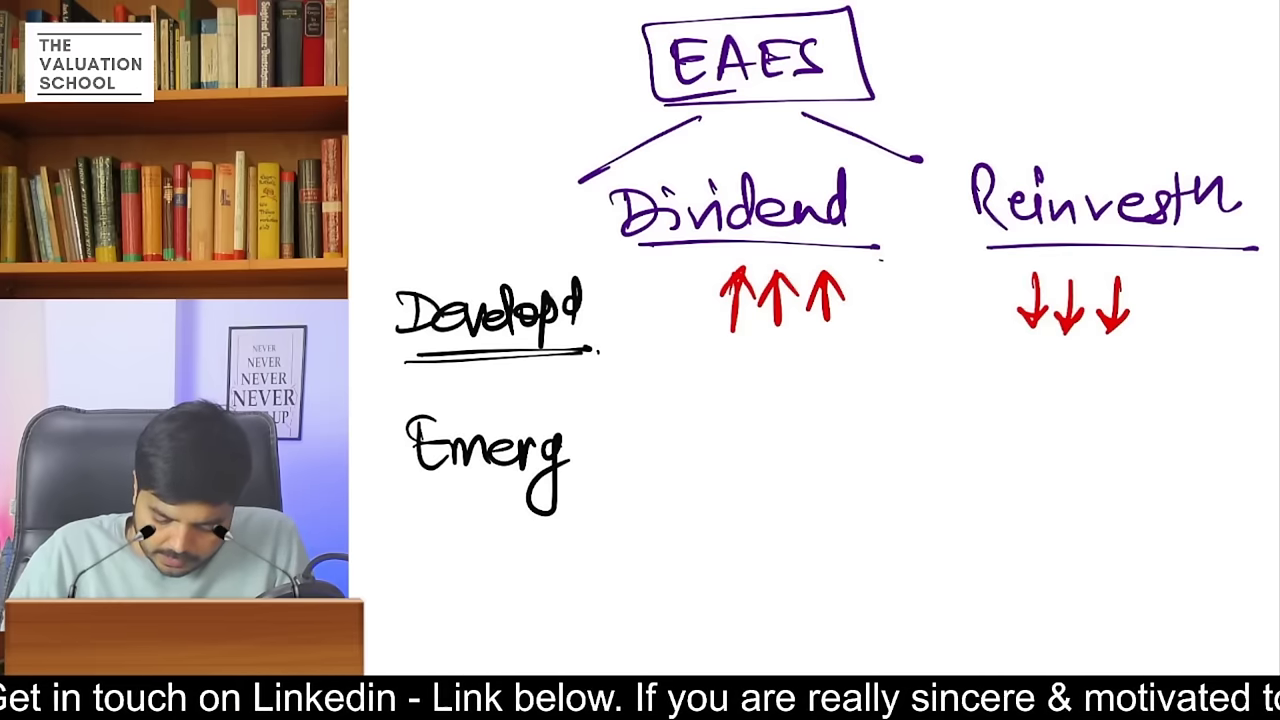
pyautogui.moveTo(420, 505); pyautogui.dragTo(606, 486)
pyautogui.moveTo(436, 509); pyautogui.dragTo(606, 496)
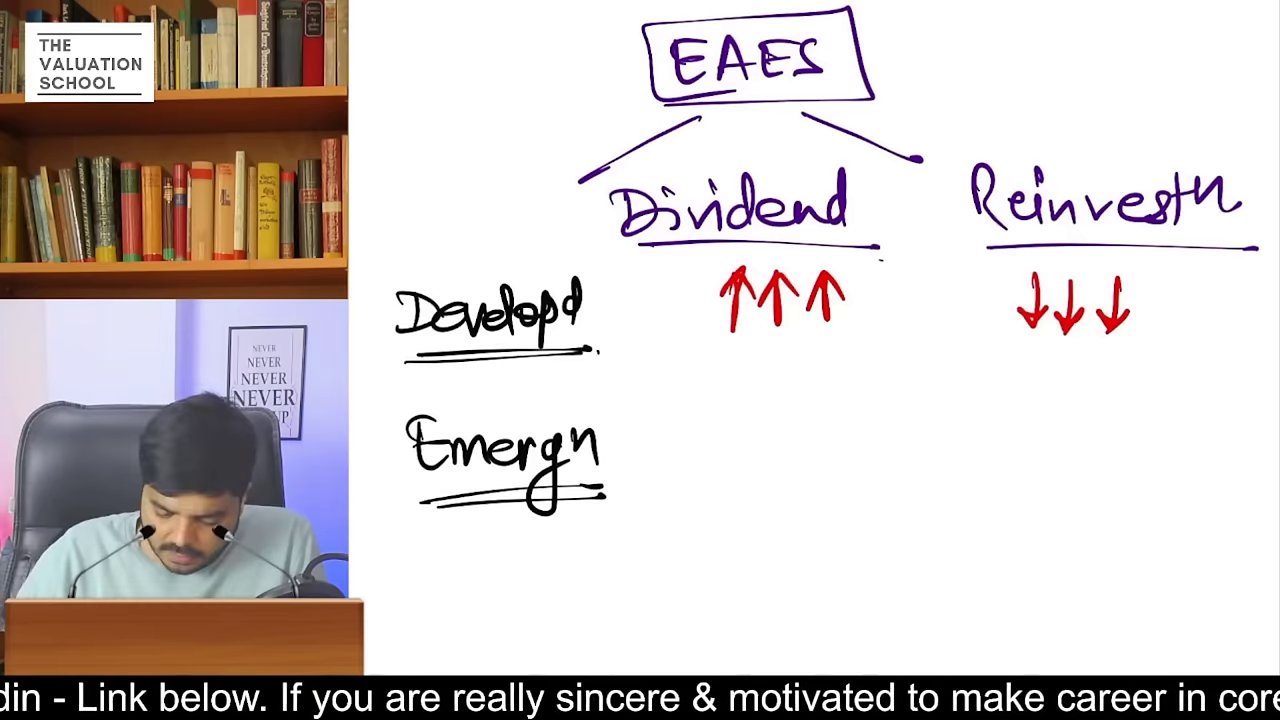
# - In the Emergn row, draw red down arrows under Dividend and three underlined up arrows under Reinvestment
pyautogui.moveTo(727, 414); pyautogui.dragTo(728, 464)
pyautogui.moveTo(714, 442)
pyautogui.mouseDown()
pyautogui.moveTo(748, 444)
pyautogui.moveTo(767, 470)
pyautogui.mouseUp()
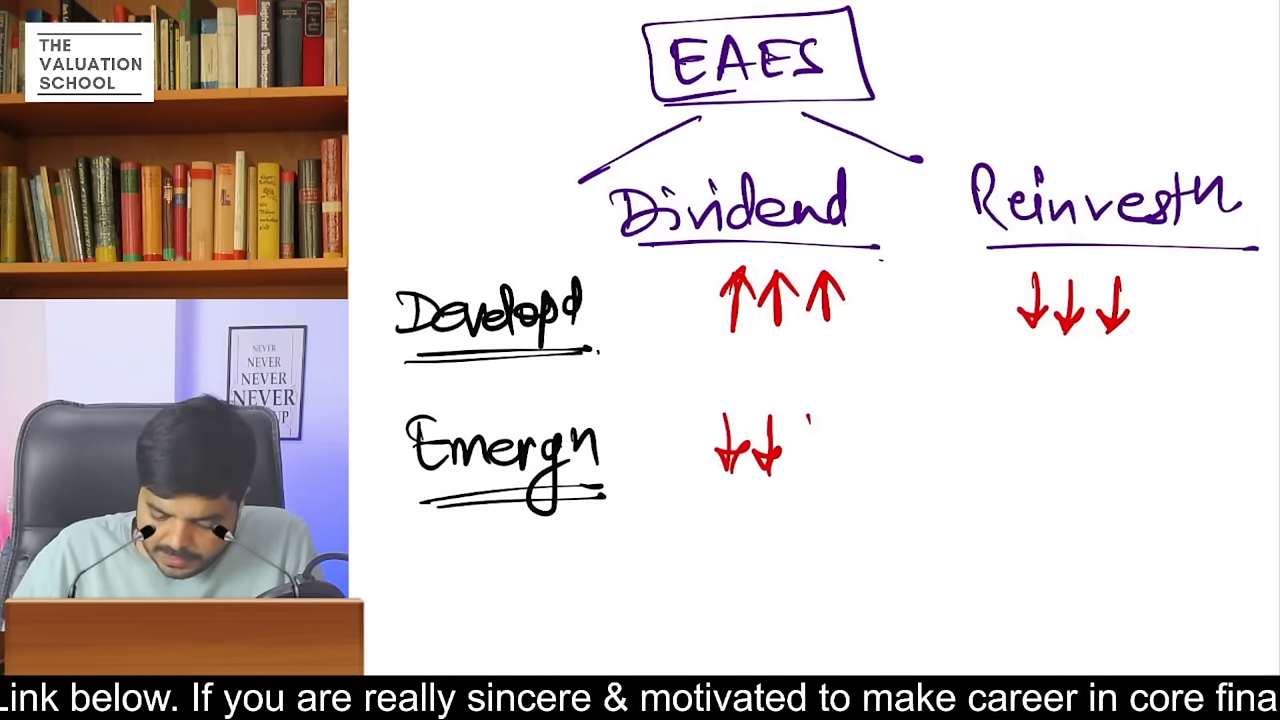
pyautogui.moveTo(808, 418); pyautogui.dragTo(808, 470)
pyautogui.moveTo(796, 450); pyautogui.dragTo(822, 452)
pyautogui.moveTo(1049, 392); pyautogui.dragTo(1049, 450)
pyautogui.moveTo(1036, 412)
pyautogui.mouseDown()
pyautogui.moveTo(1047, 388)
pyautogui.moveTo(1074, 420)
pyautogui.mouseUp()
pyautogui.moveTo(1089, 396); pyautogui.dragTo(1090, 450)
pyautogui.moveTo(1134, 404); pyautogui.dragTo(1134, 452)
pyautogui.moveTo(1121, 420); pyautogui.dragTo(1140, 388)
pyautogui.moveTo(1140, 388); pyautogui.dragTo(1157, 428)
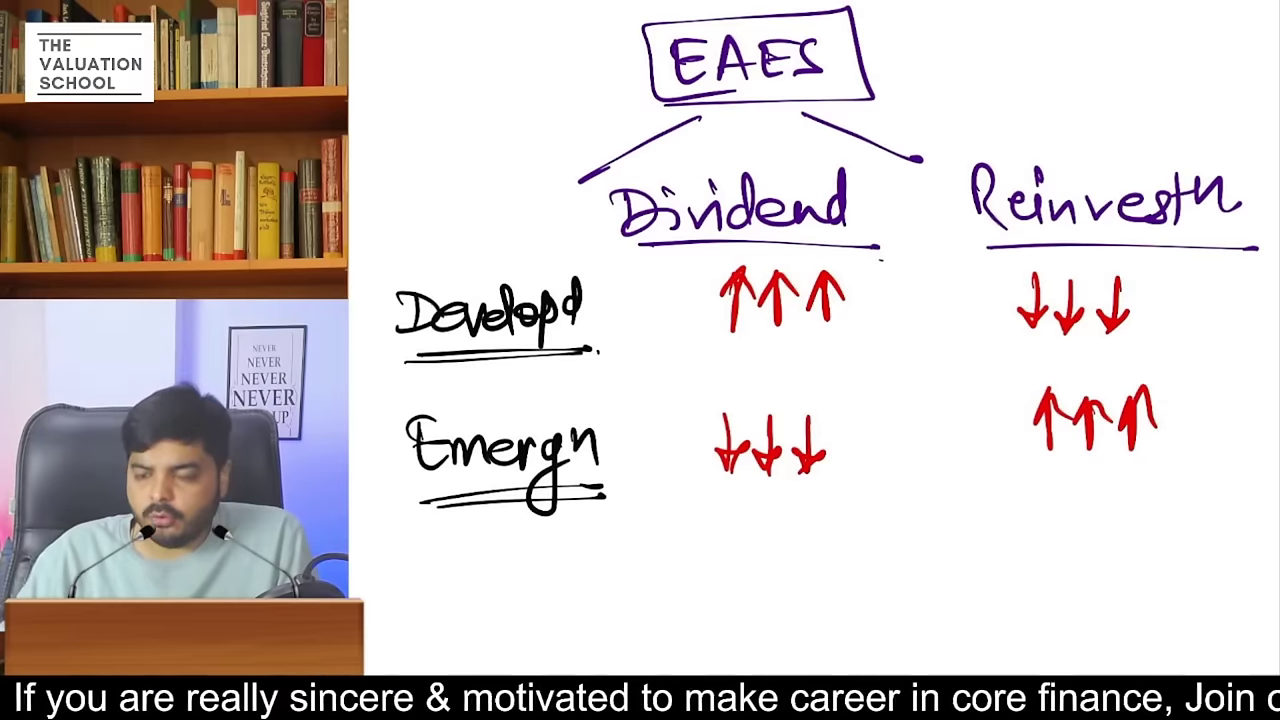
pyautogui.moveTo(1018, 468); pyautogui.dragTo(1192, 470)
pyautogui.moveTo(1010, 481); pyautogui.dragTo(1195, 478)
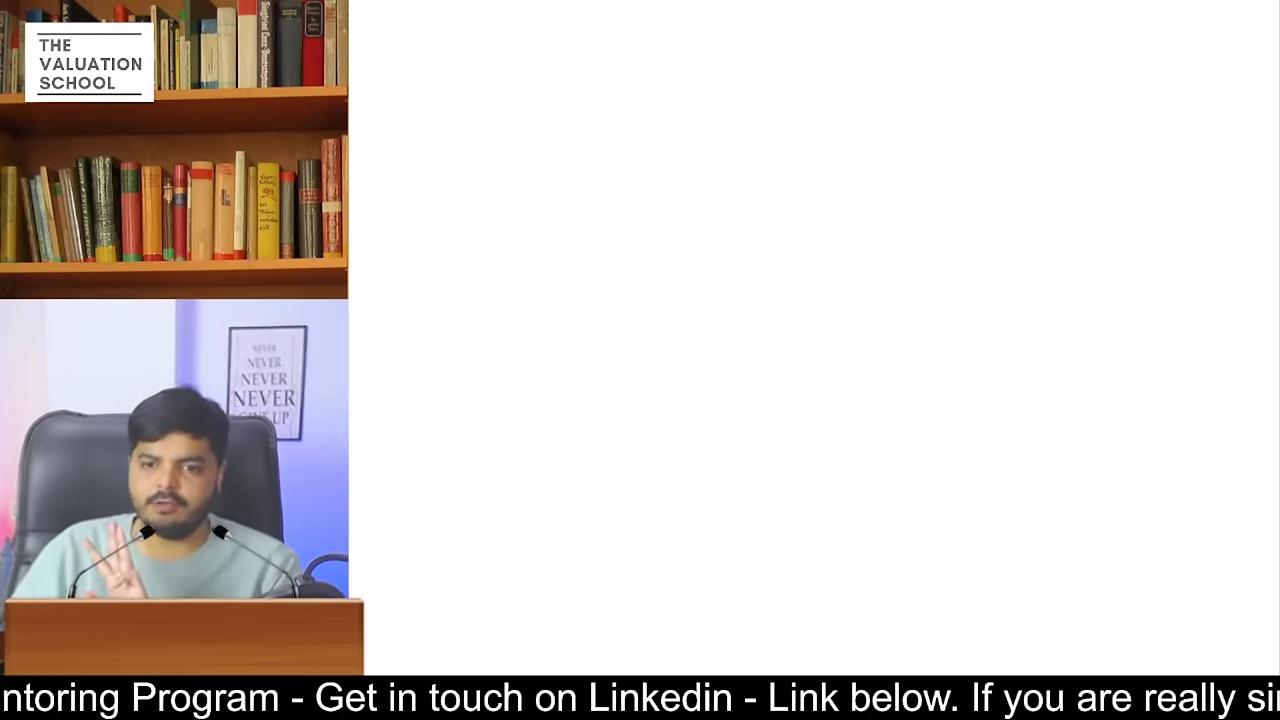
# - Write a circled 3 followed by an underlined 'ways'
pyautogui.moveTo(603, 50)
pyautogui.mouseDown()
pyautogui.moveTo(605, 90)
pyautogui.moveTo(626, 40)
pyautogui.moveTo(762, 82)
pyautogui.mouseUp()
pyautogui.moveTo(768, 62); pyautogui.dragTo(774, 104)
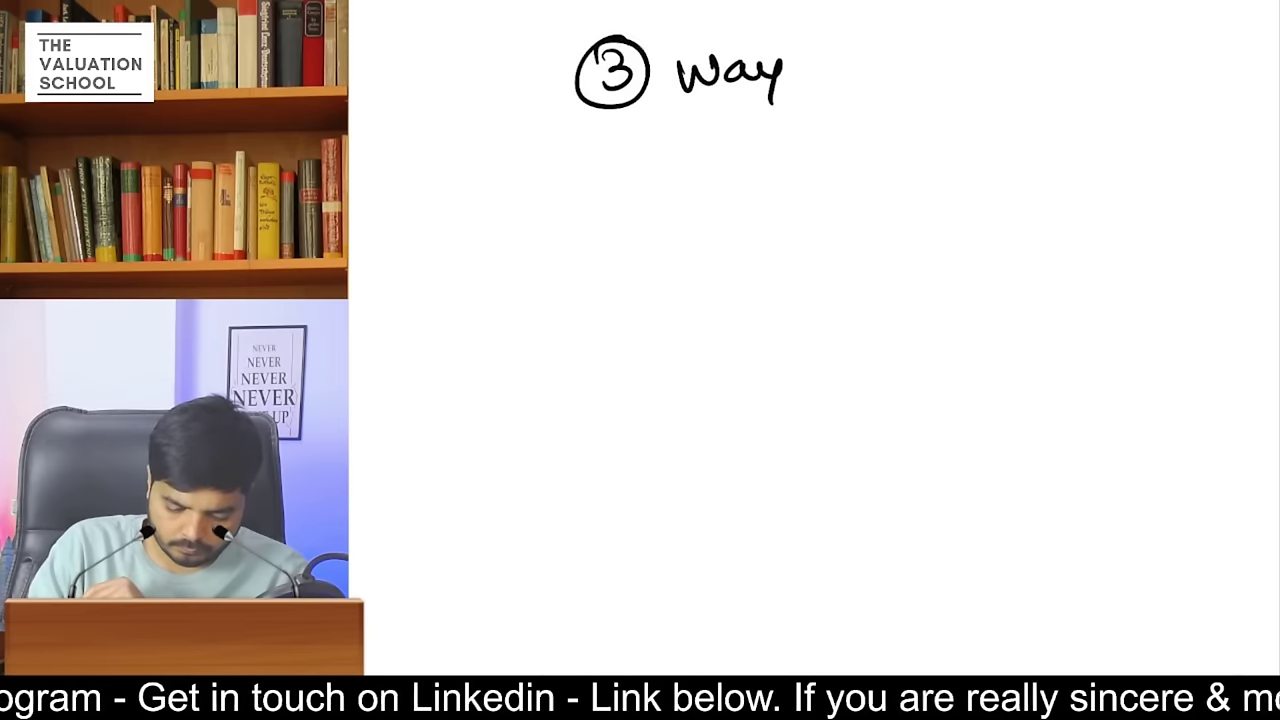
pyautogui.moveTo(806, 58); pyautogui.dragTo(792, 86)
pyautogui.moveTo(827, 78); pyautogui.dragTo(828, 84)
pyautogui.moveTo(687, 104); pyautogui.dragTo(838, 100)
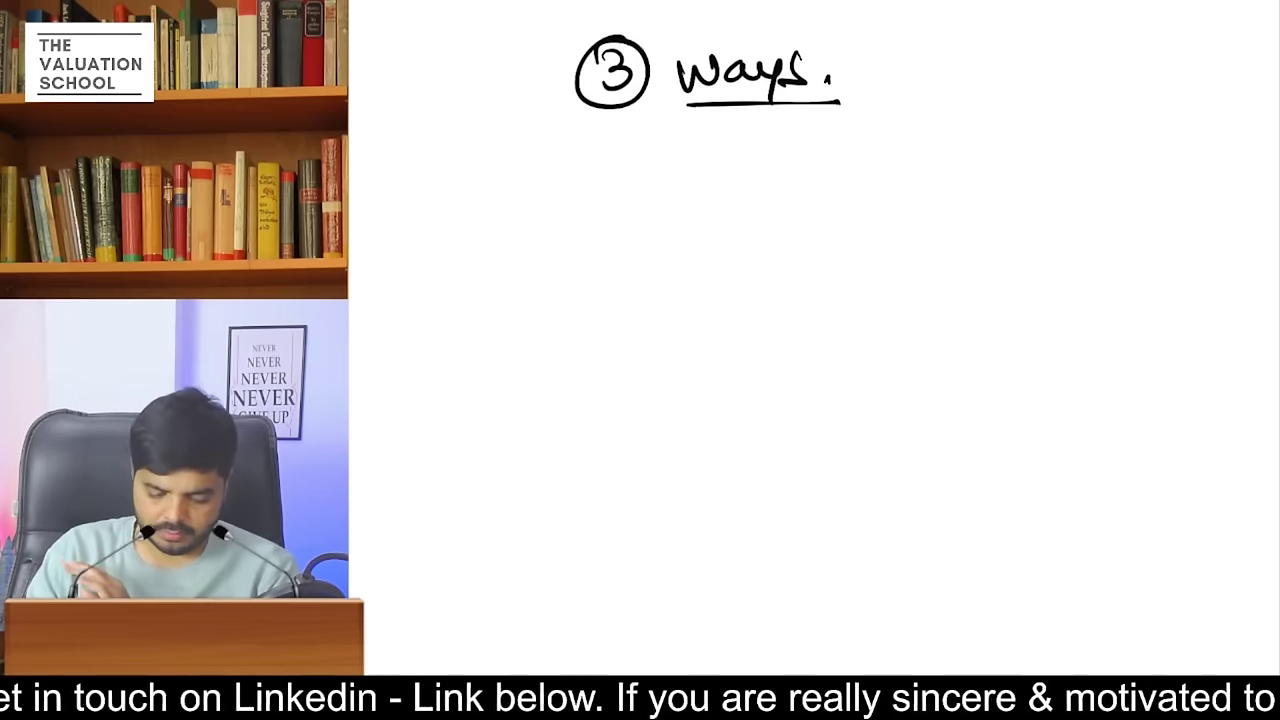
# - Add a dash and an underlined 'forecasting.' to complete the heading
pyautogui.moveTo(846, 72); pyautogui.dragTo(878, 72)
pyautogui.moveTo(920, 32)
pyautogui.mouseDown()
pyautogui.moveTo(905, 86)
pyautogui.moveTo(912, 70)
pyautogui.mouseUp()
pyautogui.moveTo(930, 64); pyautogui.dragTo(928, 66)
pyautogui.moveTo(946, 80)
pyautogui.mouseDown()
pyautogui.moveTo(970, 60)
pyautogui.moveTo(1040, 58)
pyautogui.moveTo(1068, 80)
pyautogui.mouseUp()
pyautogui.moveTo(1106, 50)
pyautogui.mouseDown()
pyautogui.moveTo(1084, 86)
pyautogui.moveTo(1130, 82)
pyautogui.mouseUp()
pyautogui.moveTo(1134, 38); pyautogui.dragTo(1162, 58)
pyautogui.moveTo(1190, 54); pyautogui.dragTo(1146, 100)
pyautogui.click(1211, 78)
pyautogui.moveTo(904, 114); pyautogui.dragTo(1150, 100)
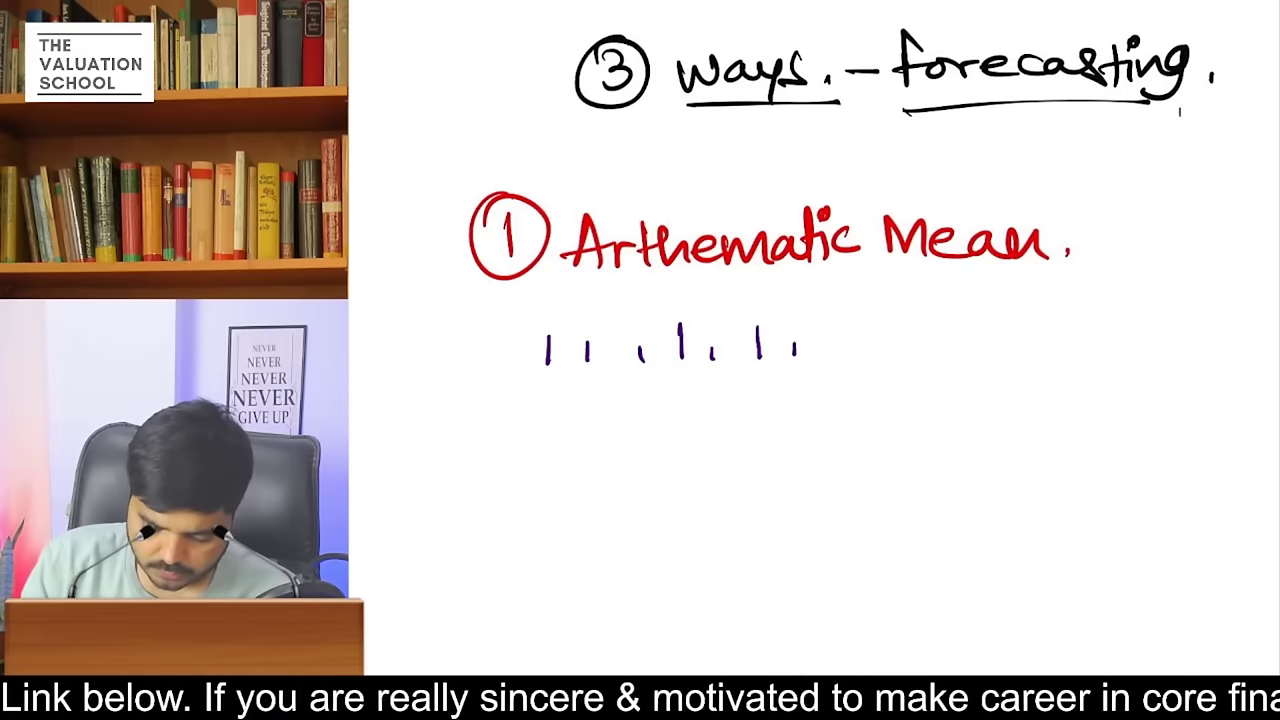
# - In red, underline the tick marks, circle the tall mark, and arrow it to a rising x̄
pyautogui.moveTo(843, 288)
pyautogui.mouseDown()
pyautogui.moveTo(843, 363)
pyautogui.moveTo(849, 276)
pyautogui.mouseUp()
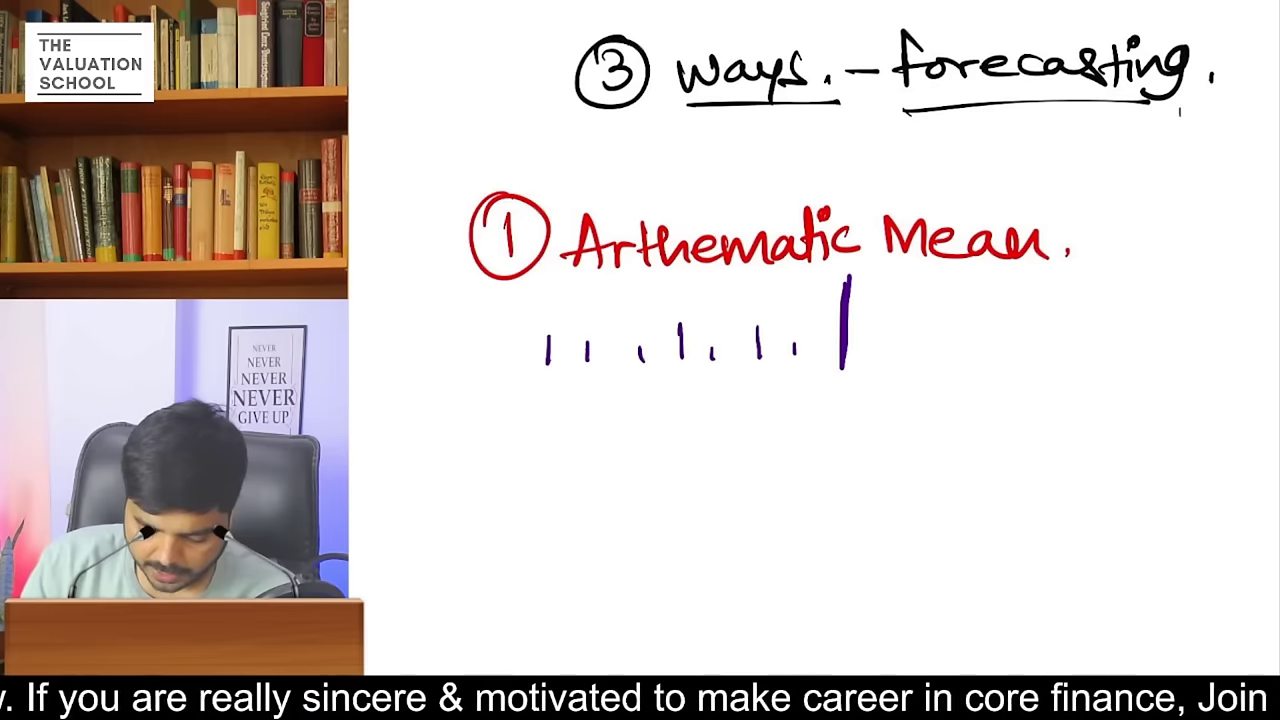
pyautogui.moveTo(548, 390)
pyautogui.mouseDown()
pyautogui.moveTo(868, 383)
pyautogui.moveTo(816, 397)
pyautogui.moveTo(900, 394)
pyautogui.mouseUp()
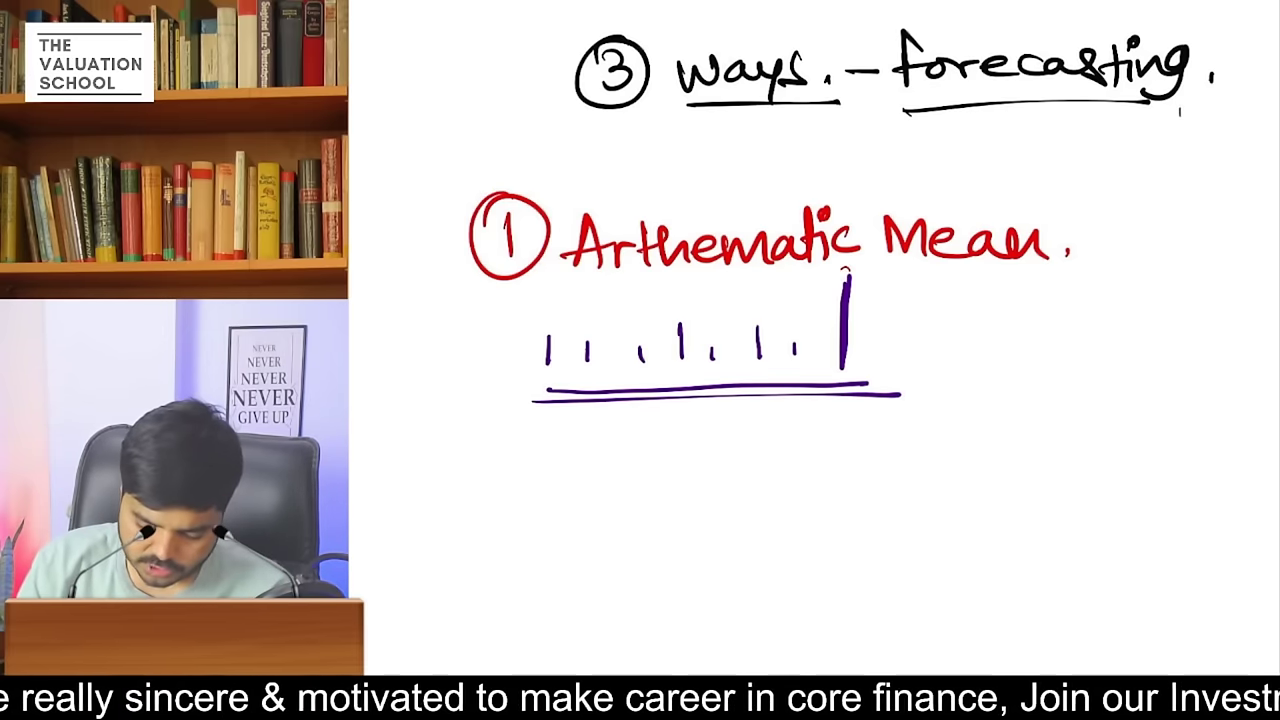
pyautogui.moveTo(850, 265); pyautogui.dragTo(845, 268)
pyautogui.moveTo(890, 336); pyautogui.dragTo(968, 330)
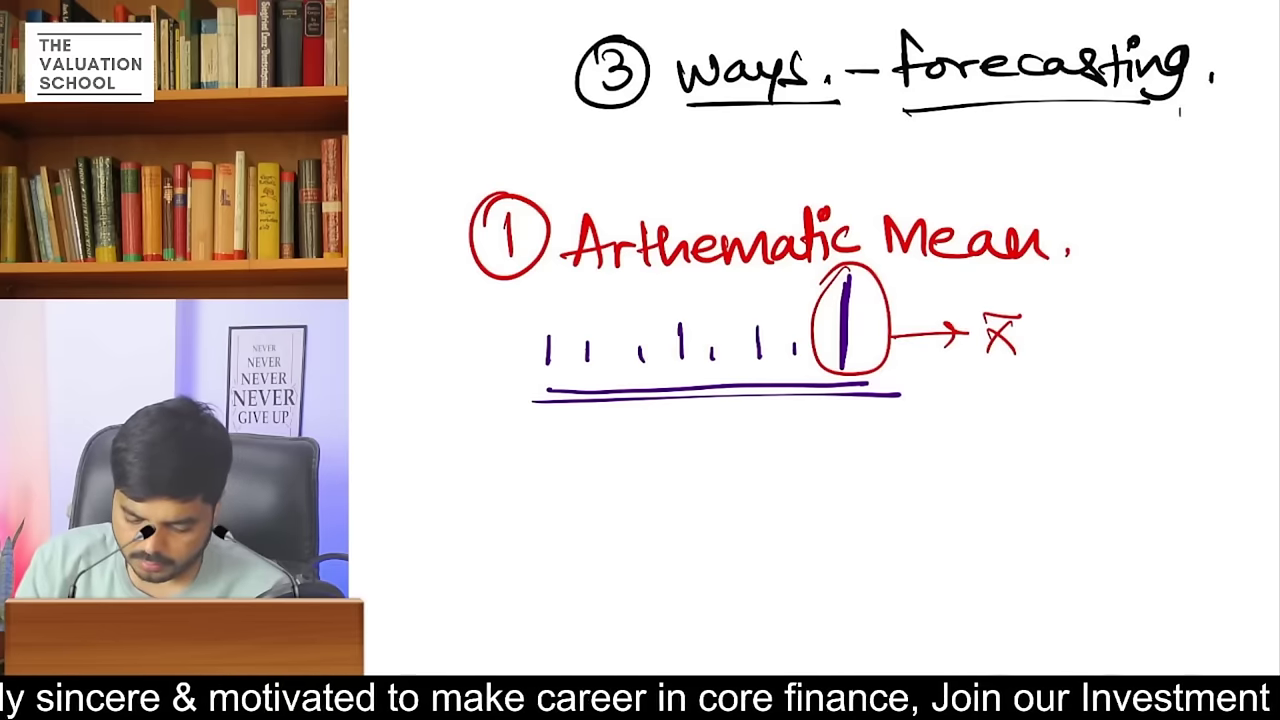
pyautogui.moveTo(1049, 354)
pyautogui.mouseDown()
pyautogui.moveTo(1048, 306)
pyautogui.moveTo(1064, 326)
pyautogui.mouseUp()
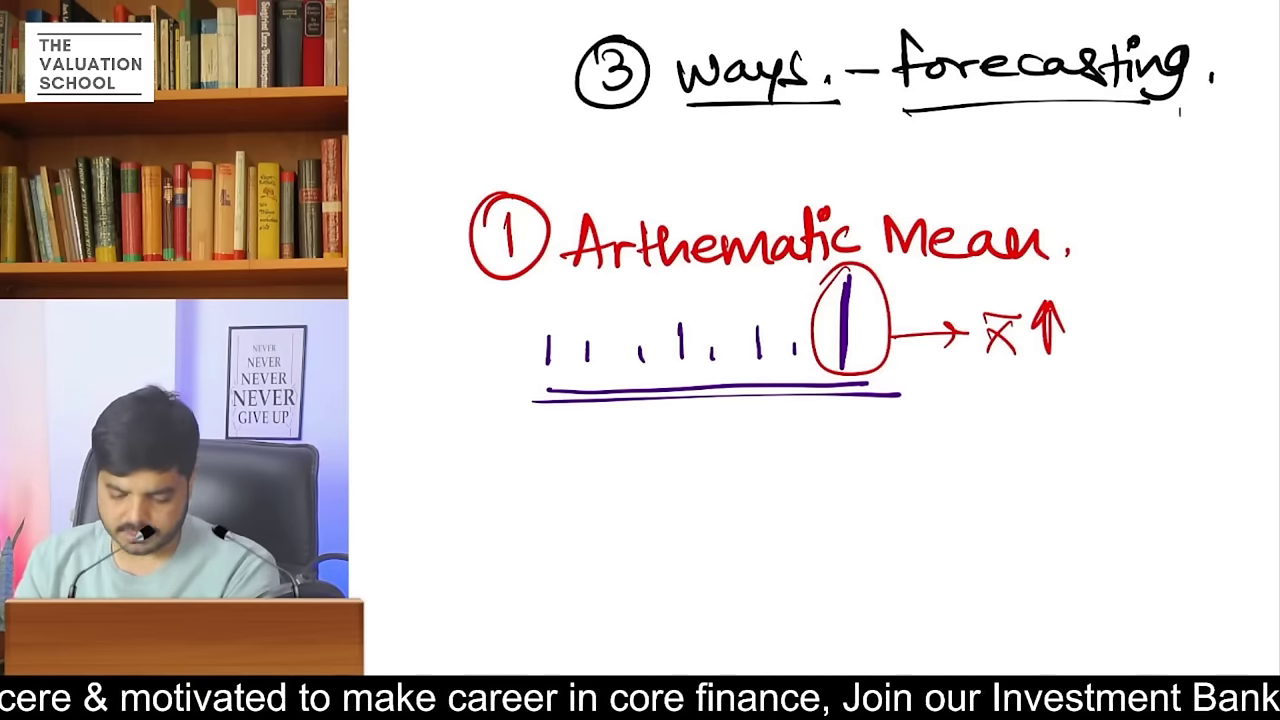
pyautogui.moveTo(868, 381); pyautogui.dragTo(808, 383)
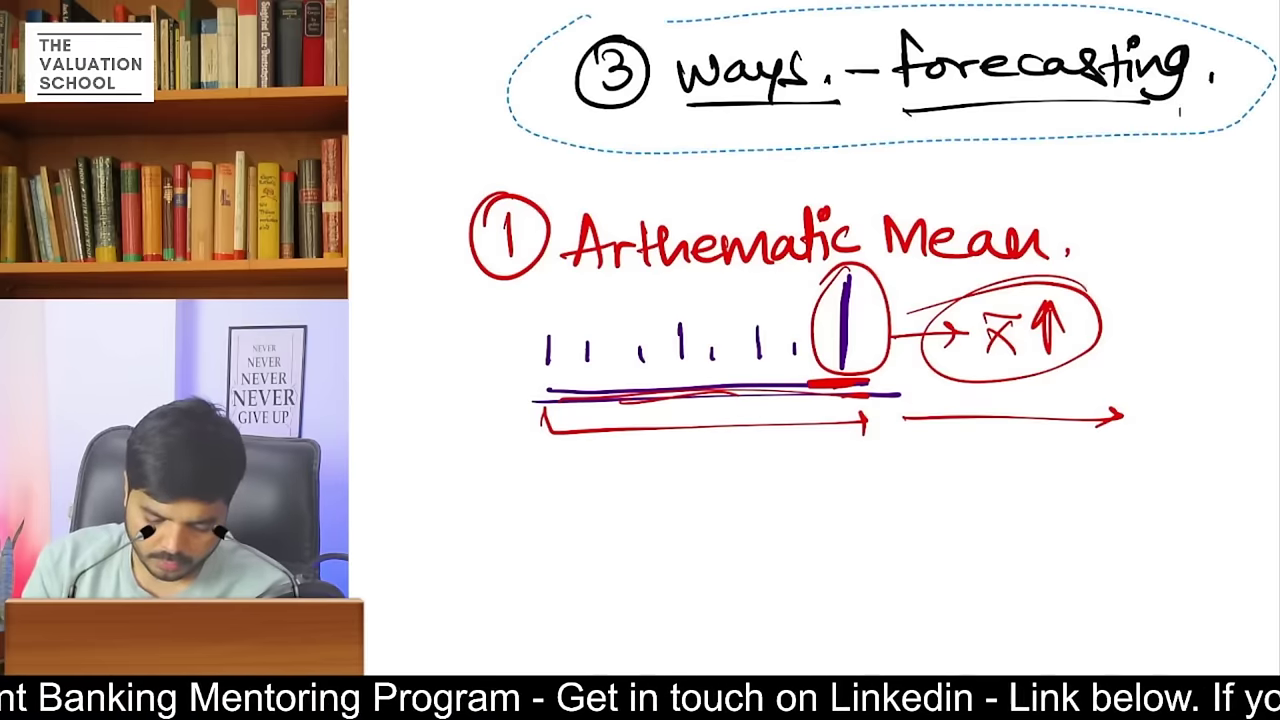
# - Move the forecasting title to the right
pyautogui.moveTo(512, 74); pyautogui.dragTo(568, 20)
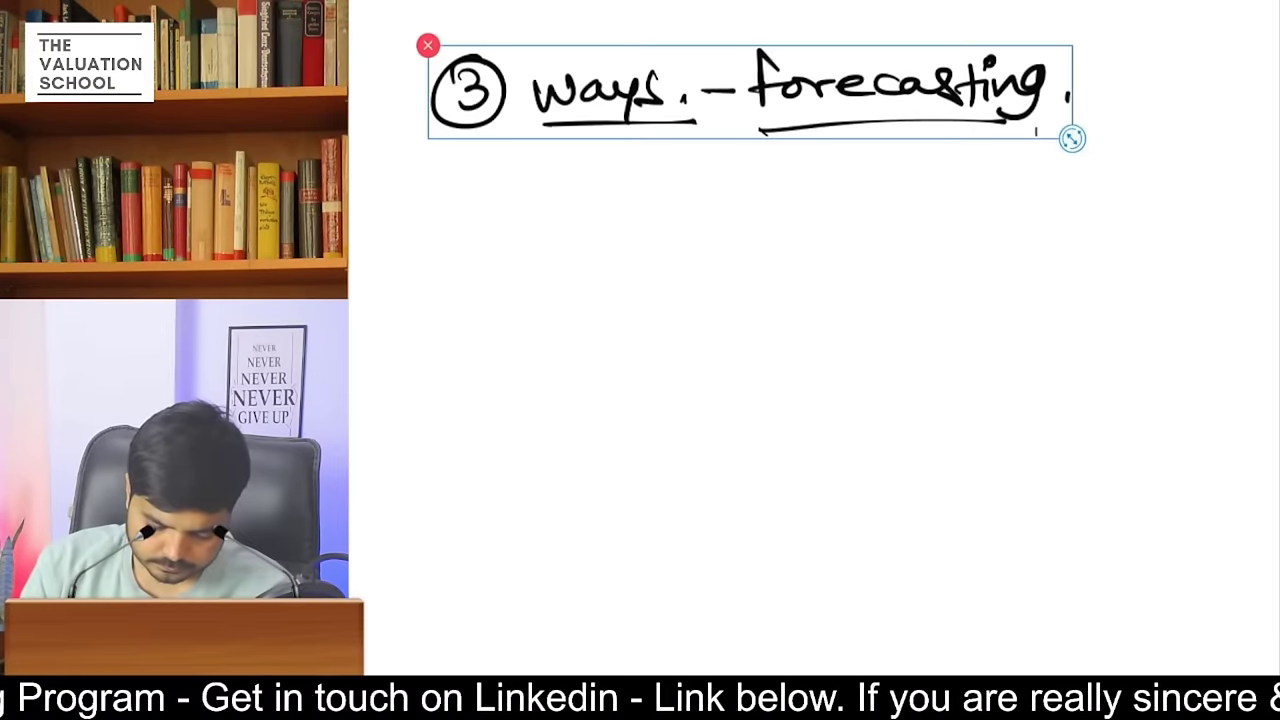
pyautogui.moveTo(750, 92); pyautogui.dragTo(854, 92)
pyautogui.press('Escape')
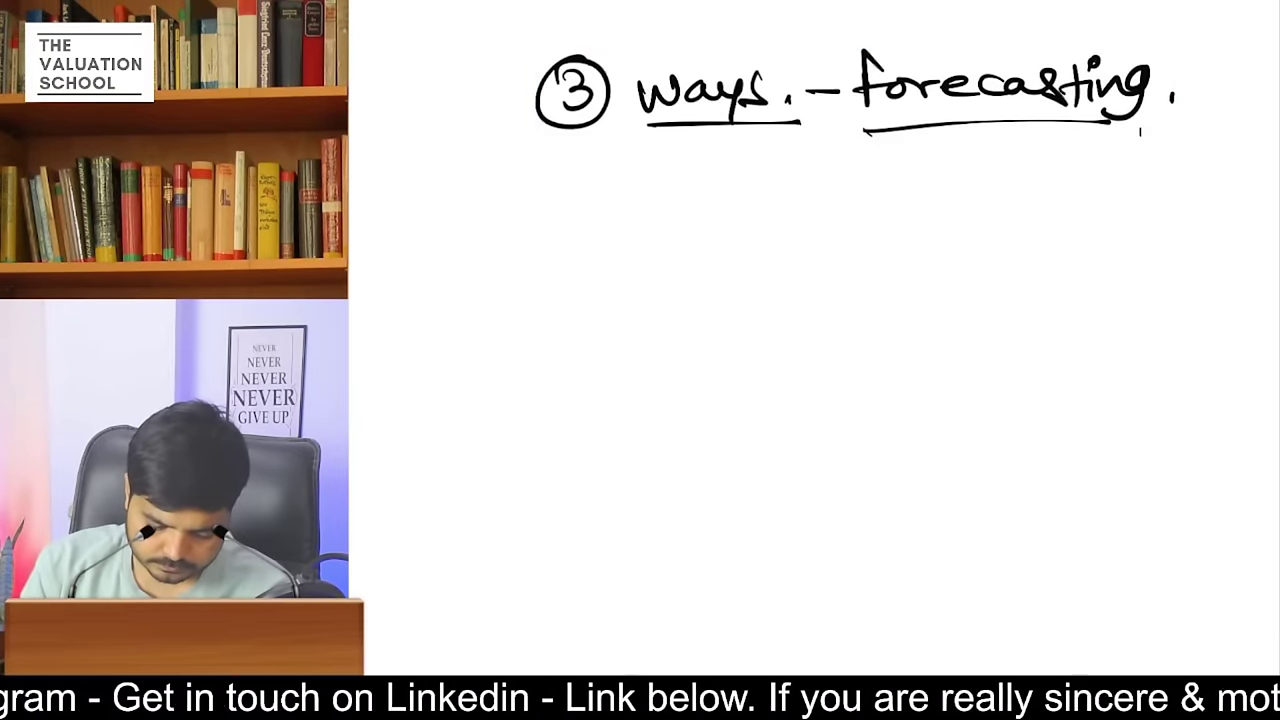
# - Write the red heading '② Geometric Mean.' and begin the year 2011 below it
pyautogui.moveTo(458, 218); pyautogui.dragTo(462, 238)
pyautogui.moveTo(462, 193)
pyautogui.mouseDown()
pyautogui.moveTo(510, 245)
pyautogui.moveTo(470, 192)
pyautogui.mouseUp()
pyautogui.moveTo(598, 186); pyautogui.dragTo(607, 246)
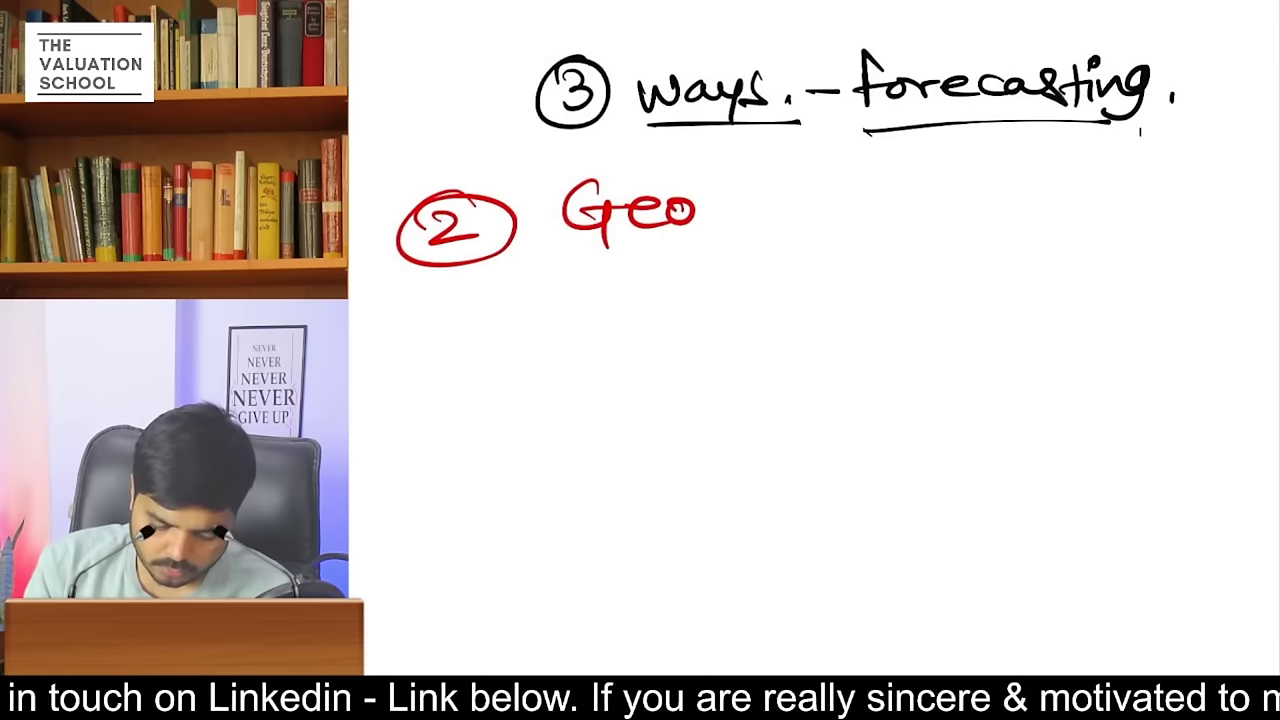
pyautogui.moveTo(746, 208); pyautogui.dragTo(770, 214)
pyautogui.moveTo(788, 180); pyautogui.dragTo(786, 224)
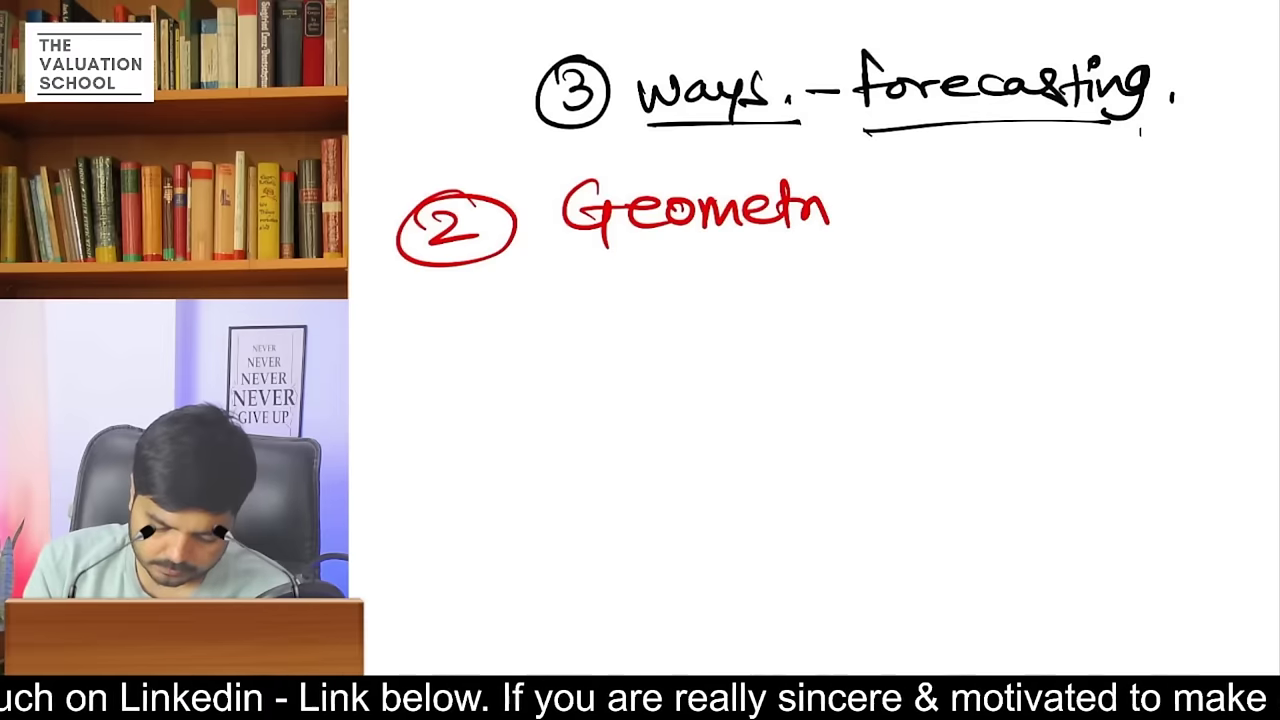
pyautogui.moveTo(815, 178); pyautogui.dragTo(820, 188)
pyautogui.moveTo(866, 198)
pyautogui.mouseDown()
pyautogui.moveTo(864, 218)
pyautogui.moveTo(912, 222)
pyautogui.mouseUp()
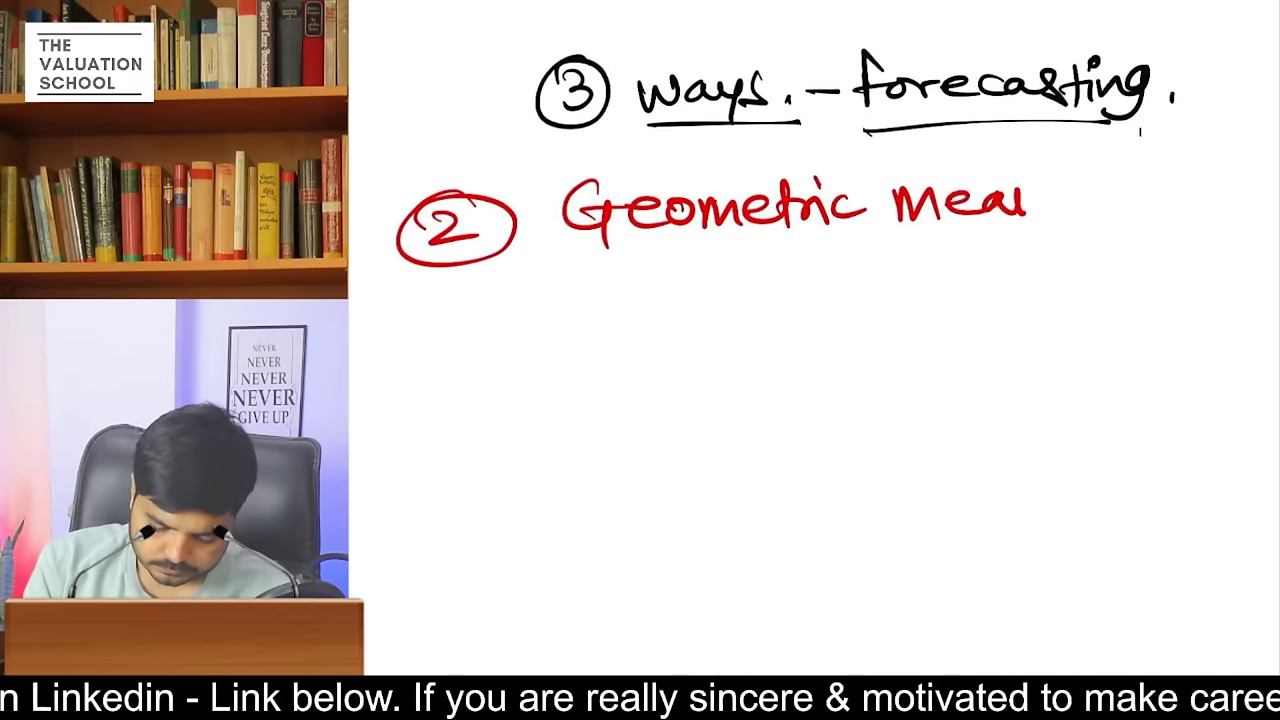
pyautogui.moveTo(1024, 212); pyautogui.dragTo(1052, 214)
pyautogui.click(1075, 206)
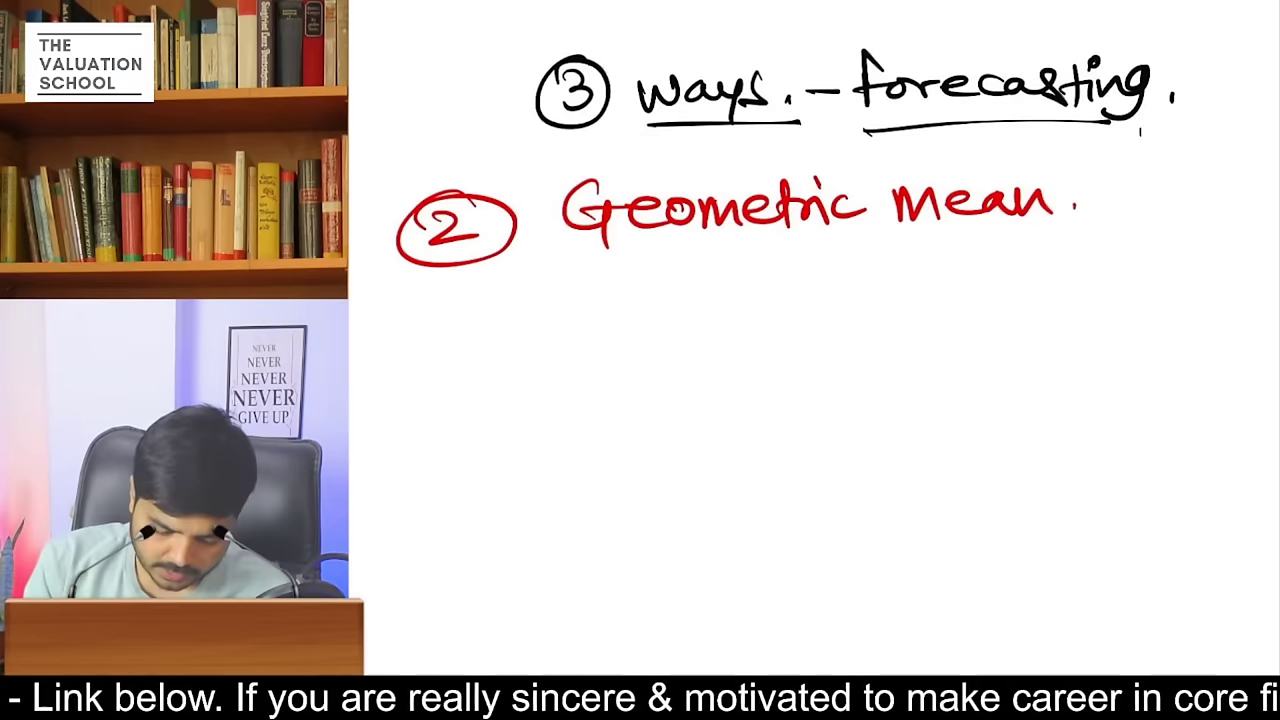
pyautogui.moveTo(465, 315); pyautogui.dragTo(498, 342)
pyautogui.moveTo(520, 312); pyautogui.dragTo(519, 314)
# - Underline 2011 and dash a line across toward 2022, undoing stray zeros
pyautogui.moveTo(486, 355); pyautogui.dragTo(585, 343)
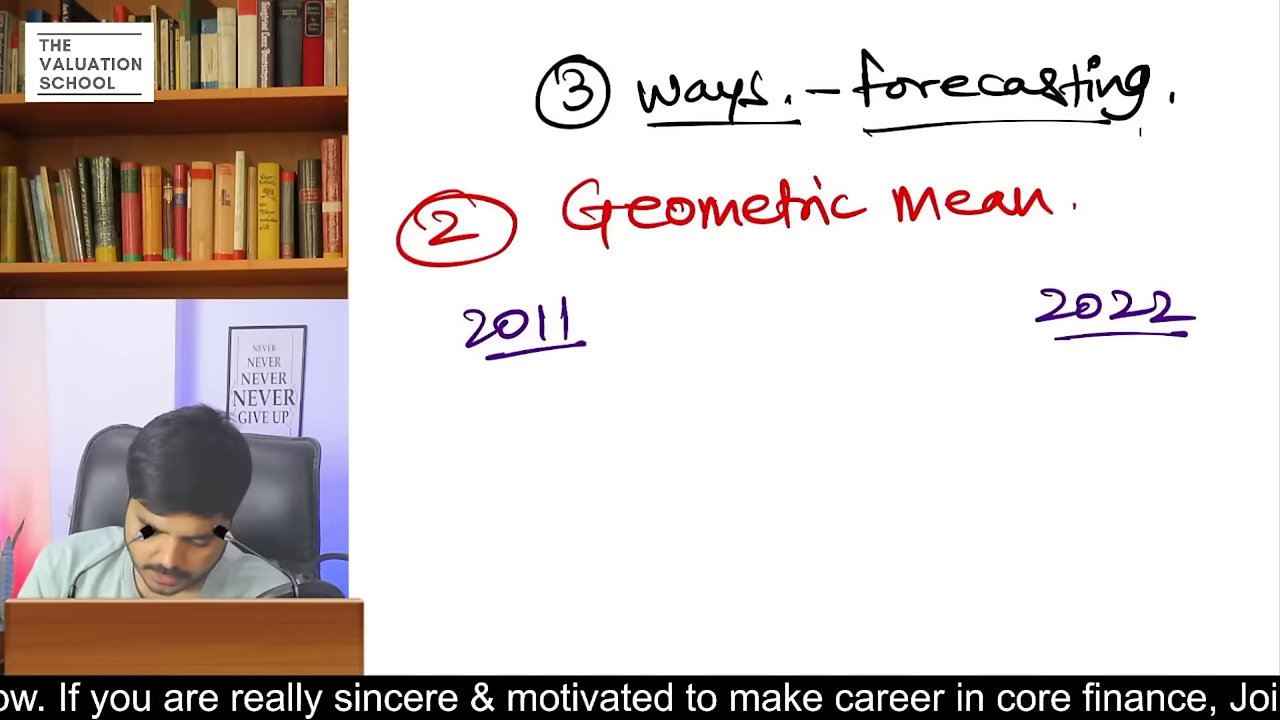
pyautogui.moveTo(925, 312); pyautogui.dragTo(940, 312)
pyautogui.moveTo(955, 312); pyautogui.dragTo(972, 312)
pyautogui.moveTo(985, 312); pyautogui.dragTo(1003, 312)
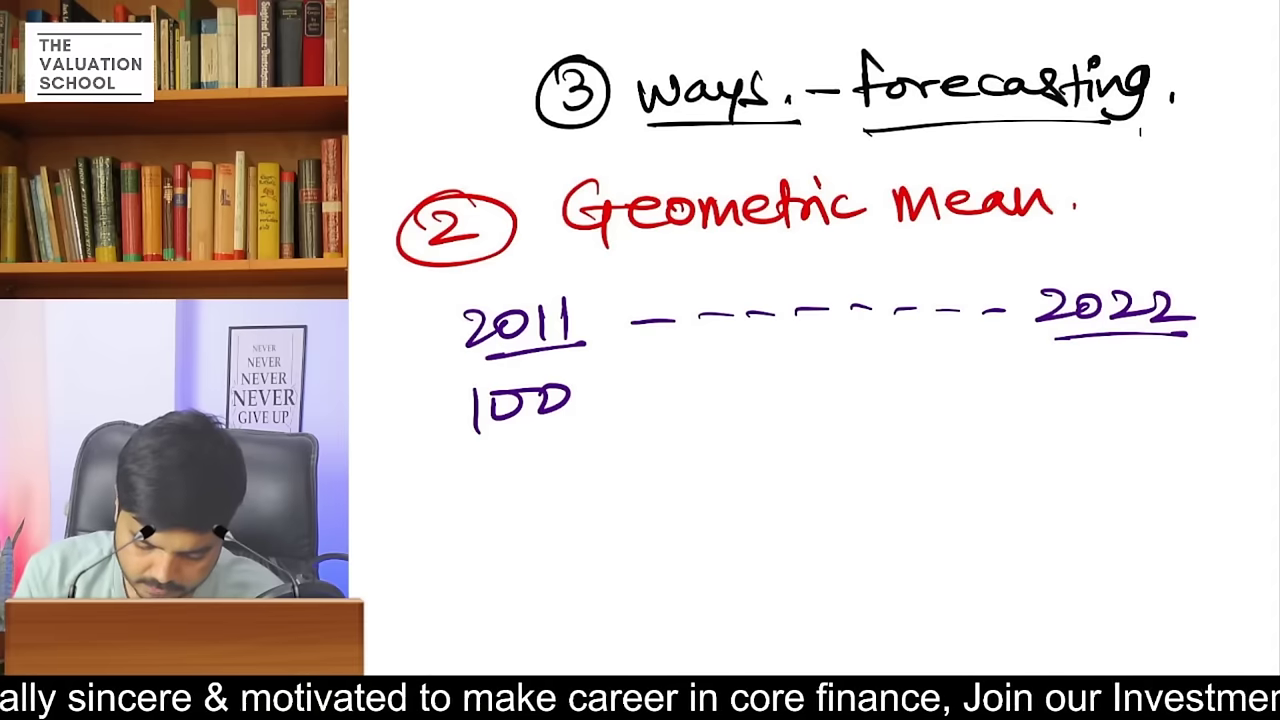
pyautogui.hotkey('ctrl', 'z')
pyautogui.hotkey('ctrl', 'z')
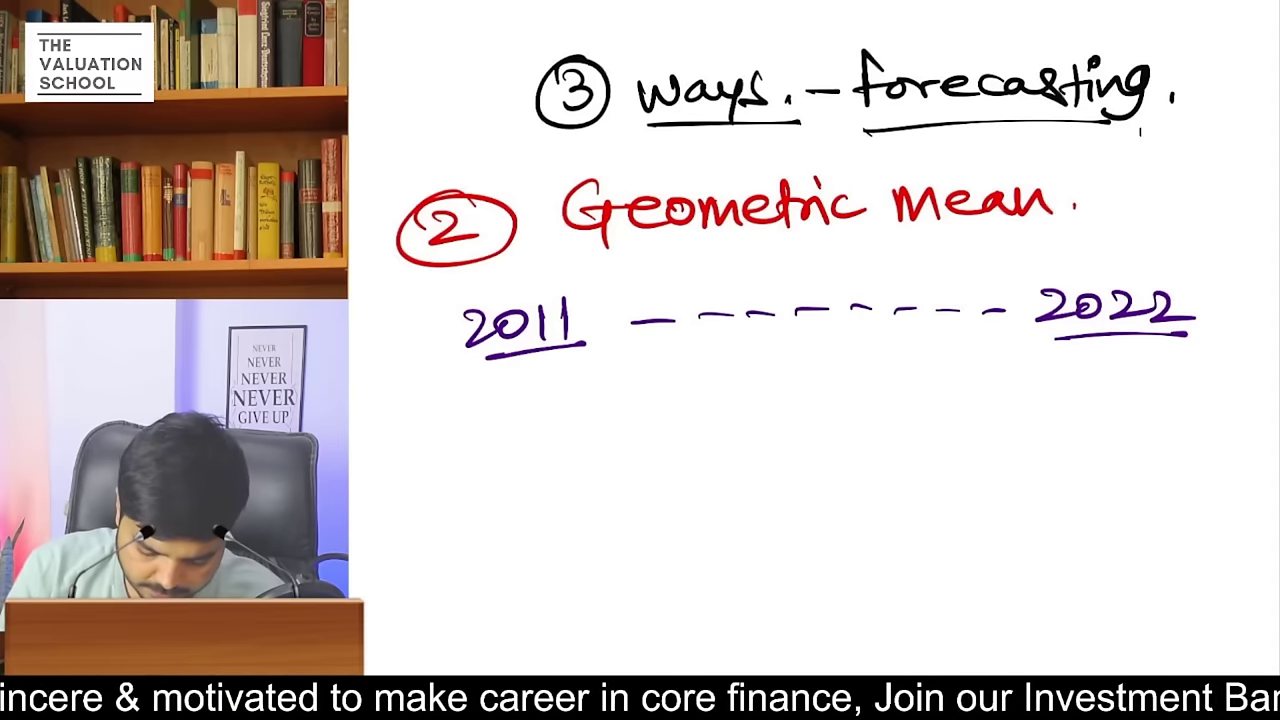
# - Write 100 under 2011, the ₹ after 1500, and the arrow after '10 years'
pyautogui.moveTo(473, 392); pyautogui.dragTo(472, 438)
pyautogui.moveTo(512, 392); pyautogui.dragTo(625, 416)
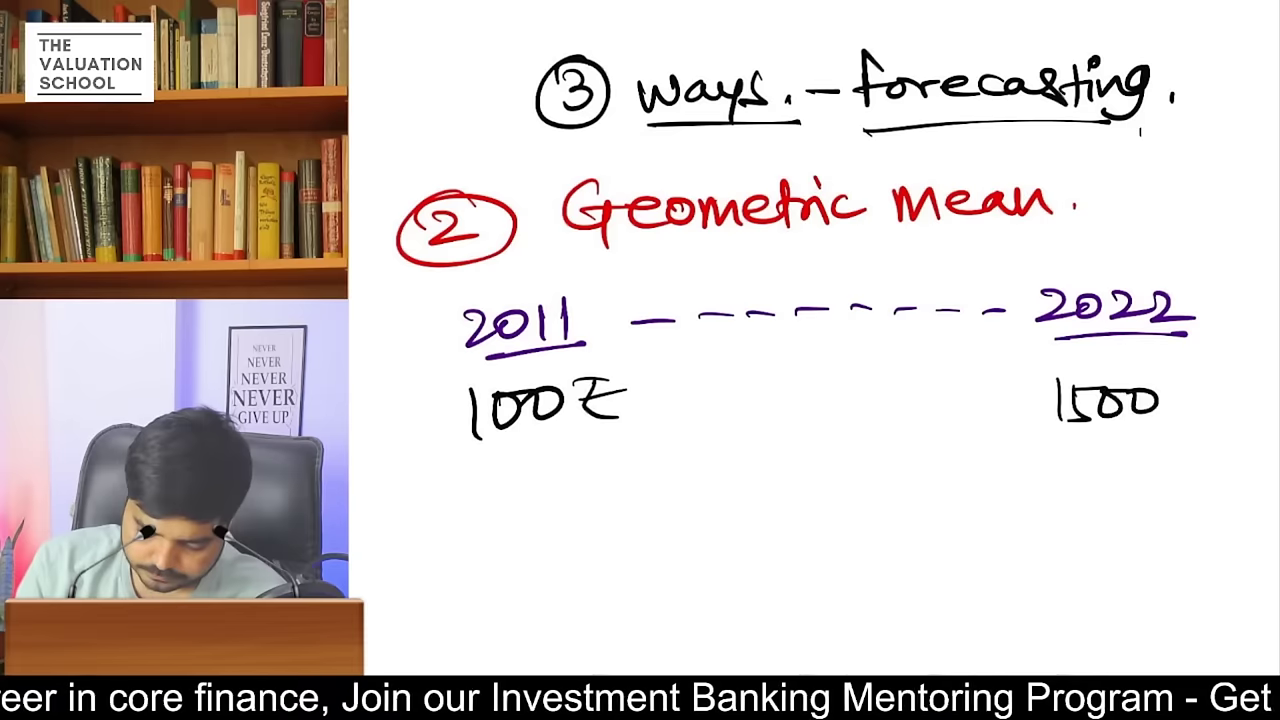
pyautogui.moveTo(1158, 380); pyautogui.dragTo(1206, 380)
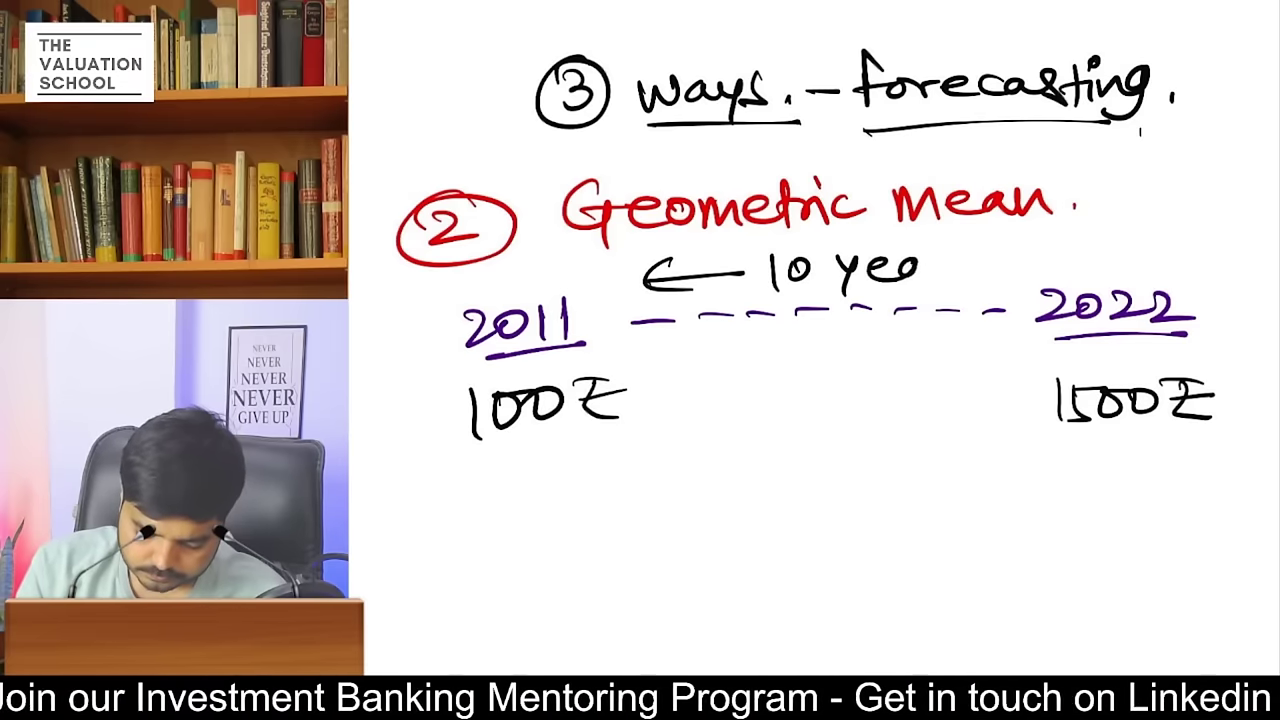
pyautogui.moveTo(992, 278); pyautogui.dragTo(1052, 274)
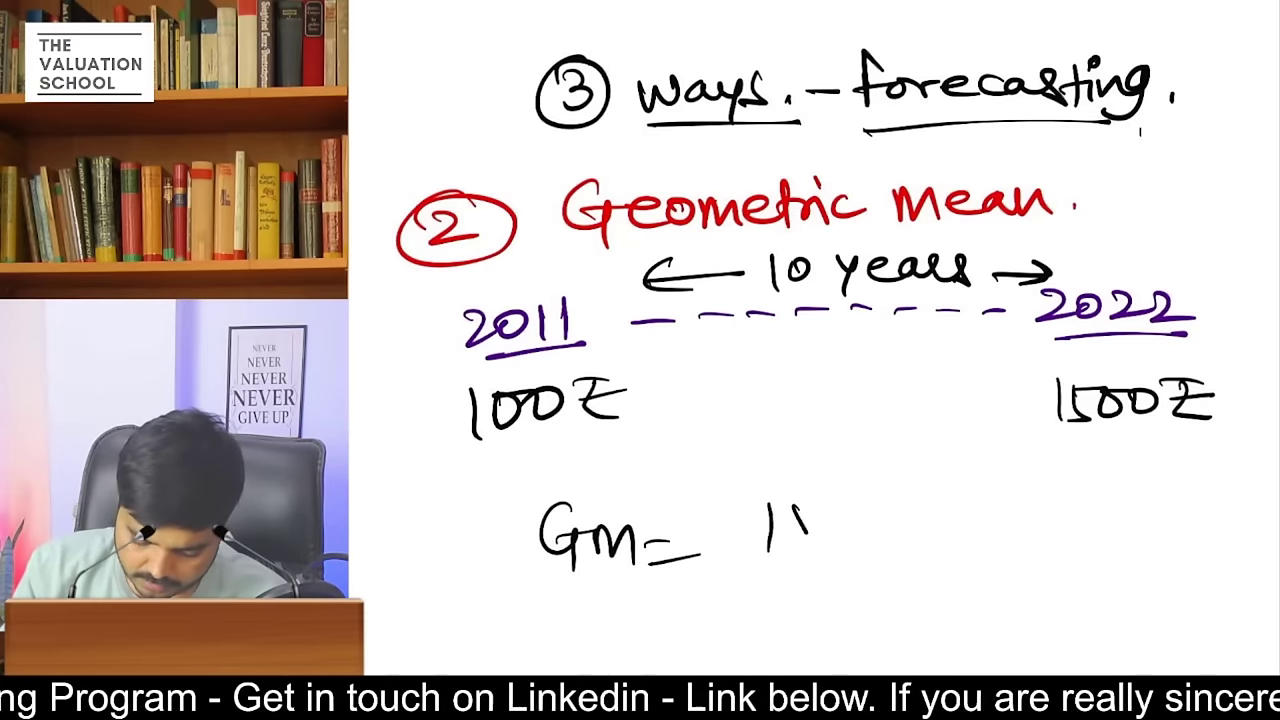
# - Handwrite GM = (1500/100)^(1/10) − 1 and enclose the formula in brackets
pyautogui.moveTo(846, 511); pyautogui.dragTo(842, 514)
pyautogui.moveTo(878, 511); pyautogui.dragTo(880, 604)
pyautogui.moveTo(742, 498); pyautogui.dragTo(782, 606)
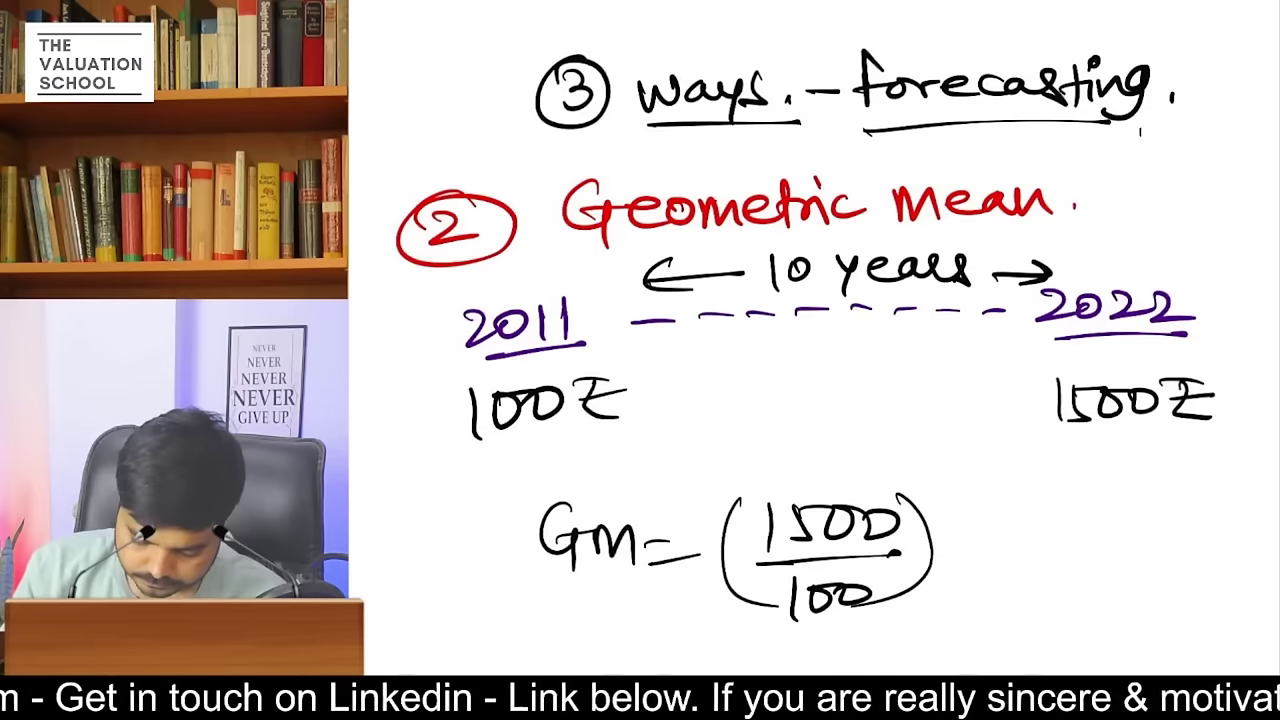
pyautogui.moveTo(1016, 549); pyautogui.dragTo(1042, 549)
pyautogui.moveTo(1073, 514); pyautogui.dragTo(1076, 566)
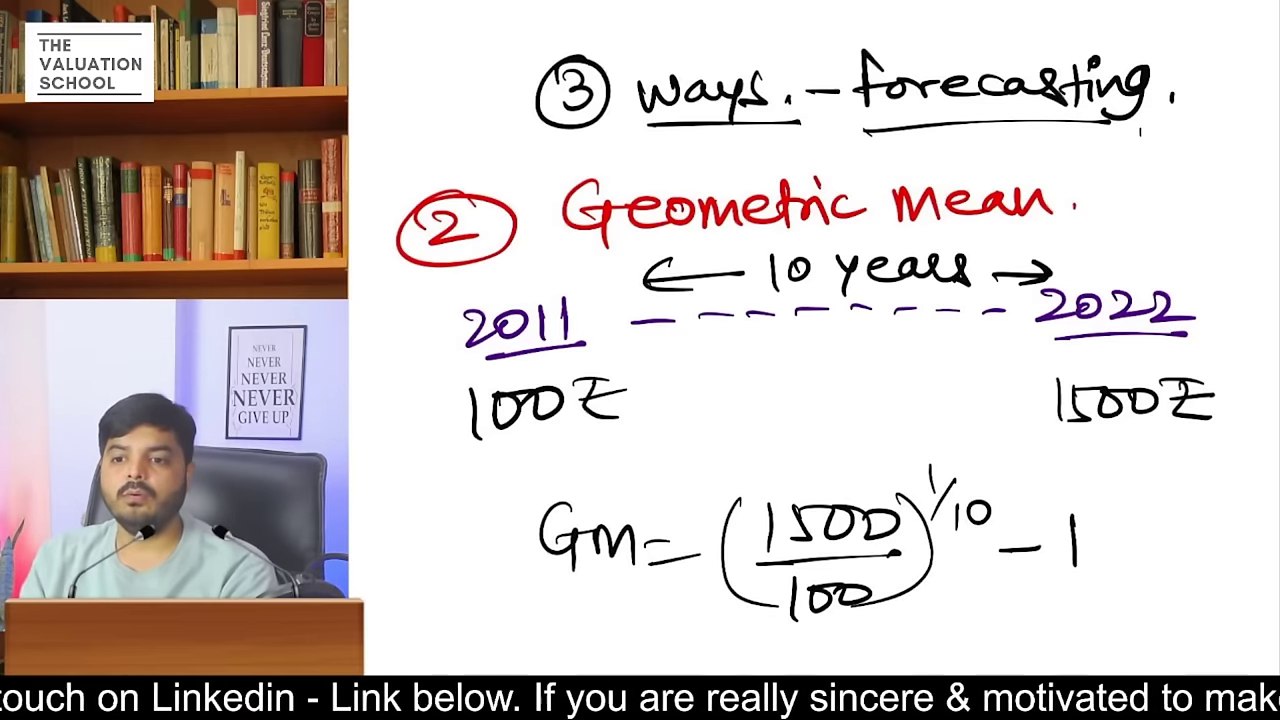
pyautogui.moveTo(540, 462); pyautogui.dragTo(503, 627)
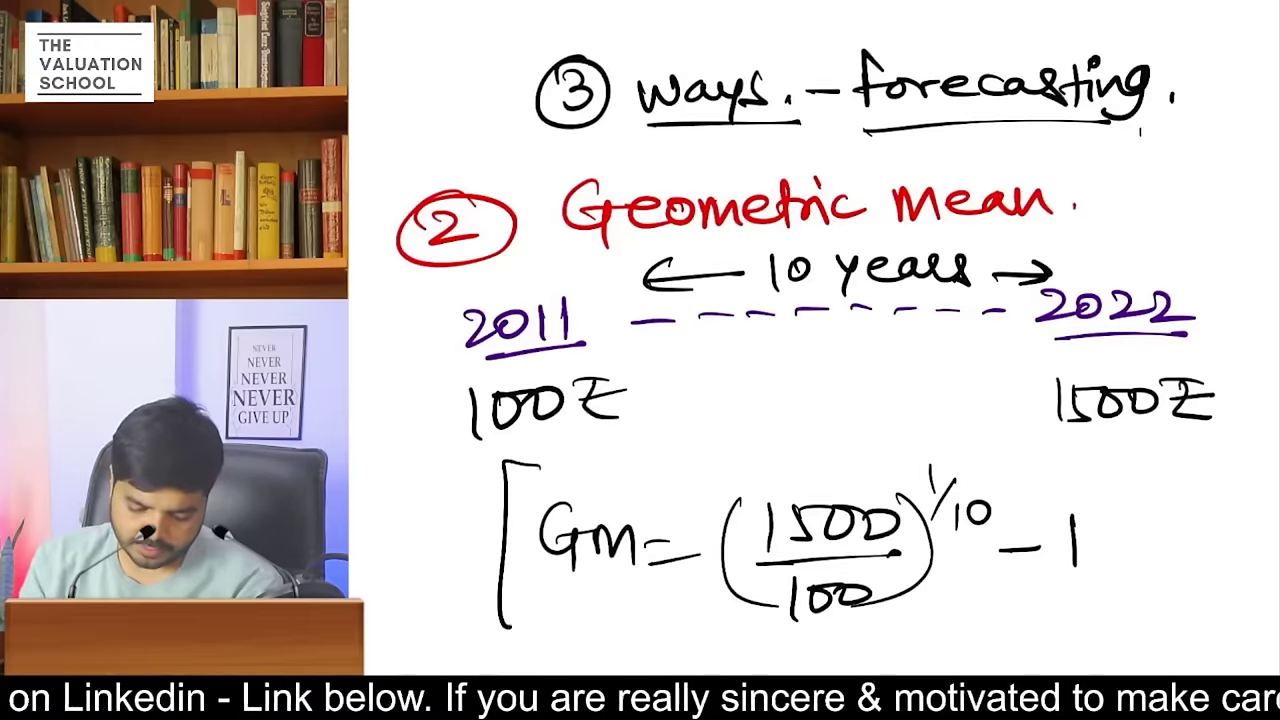
pyautogui.moveTo(1096, 472); pyautogui.dragTo(1103, 620)
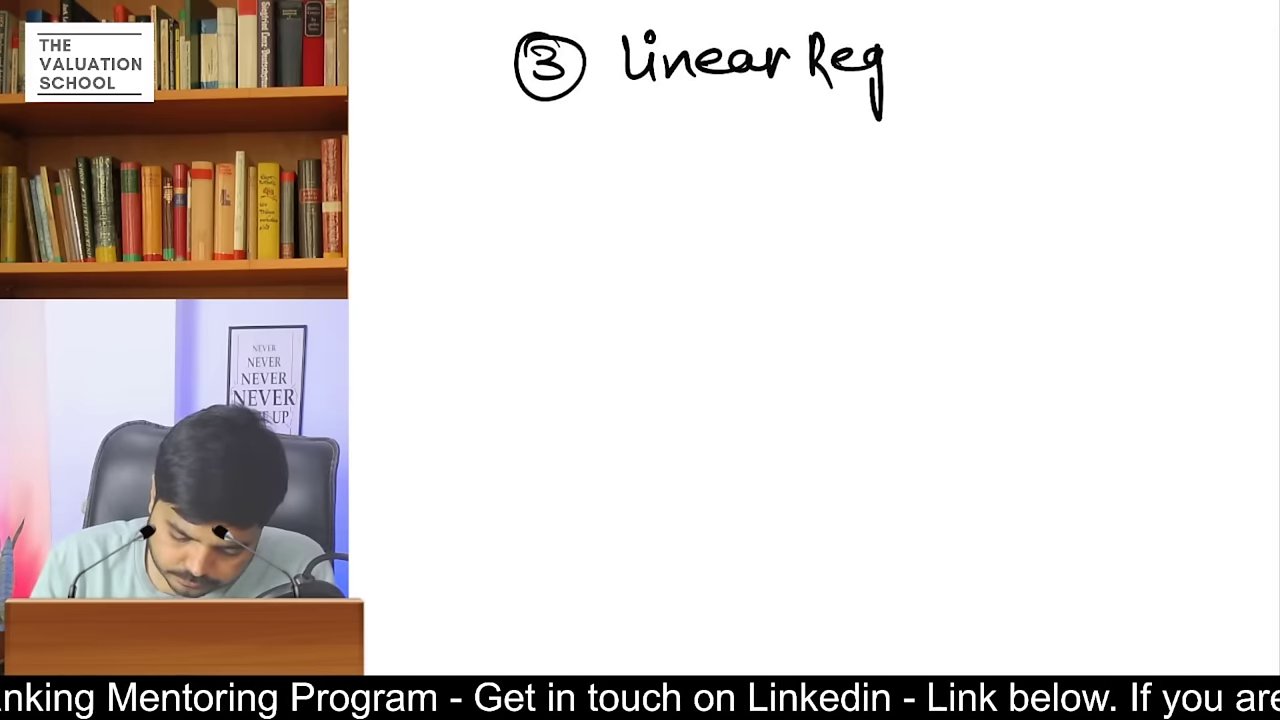
# - Finish the heading 'Linear Regression.' and underline it
pyautogui.moveTo(1030, 60); pyautogui.dragTo(1062, 75)
pyautogui.click(1086, 70)
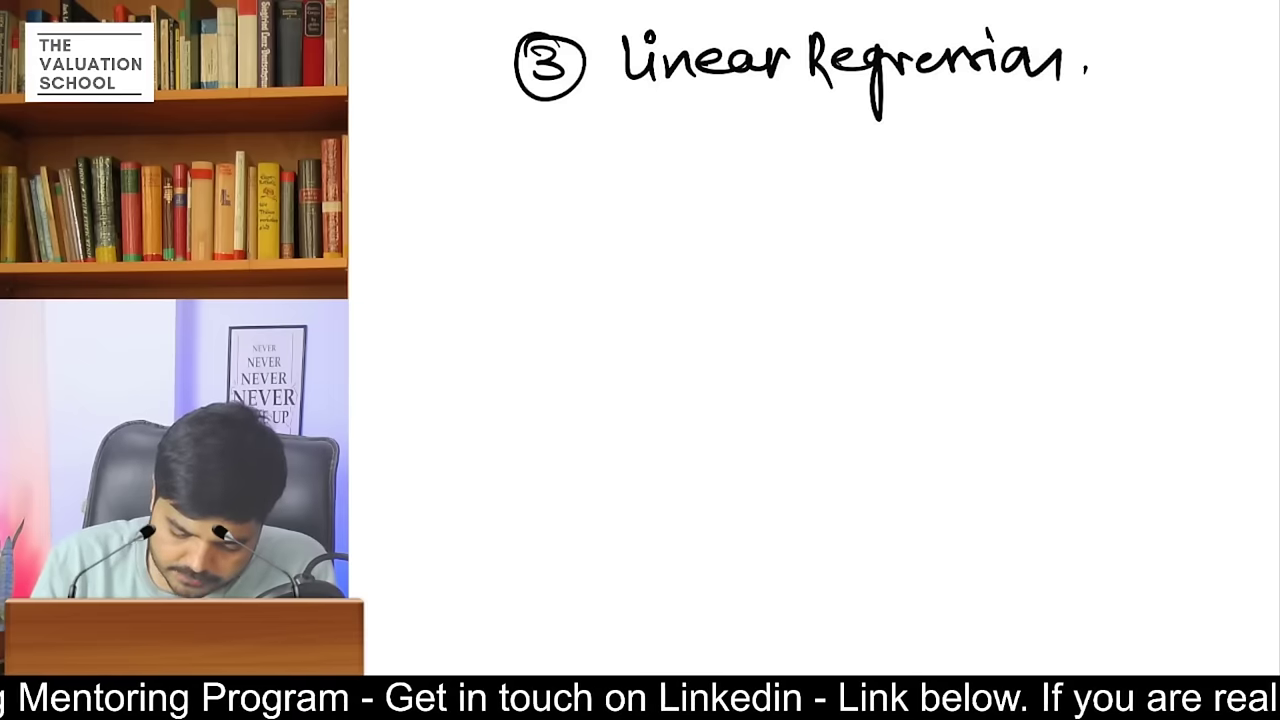
pyautogui.moveTo(662, 98); pyautogui.dragTo(1046, 94)
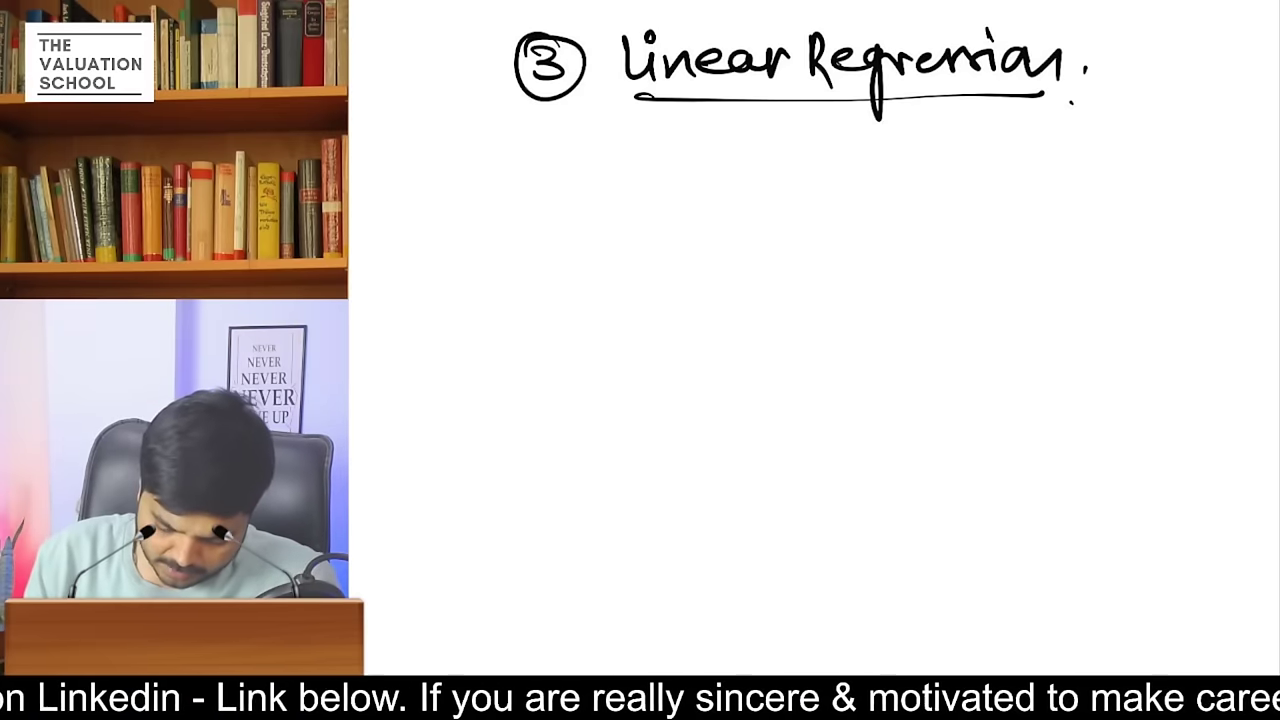
# - Draw vertical and horizontal axes, labelling them y and x with underlines
pyautogui.moveTo(766, 172); pyautogui.dragTo(740, 526)
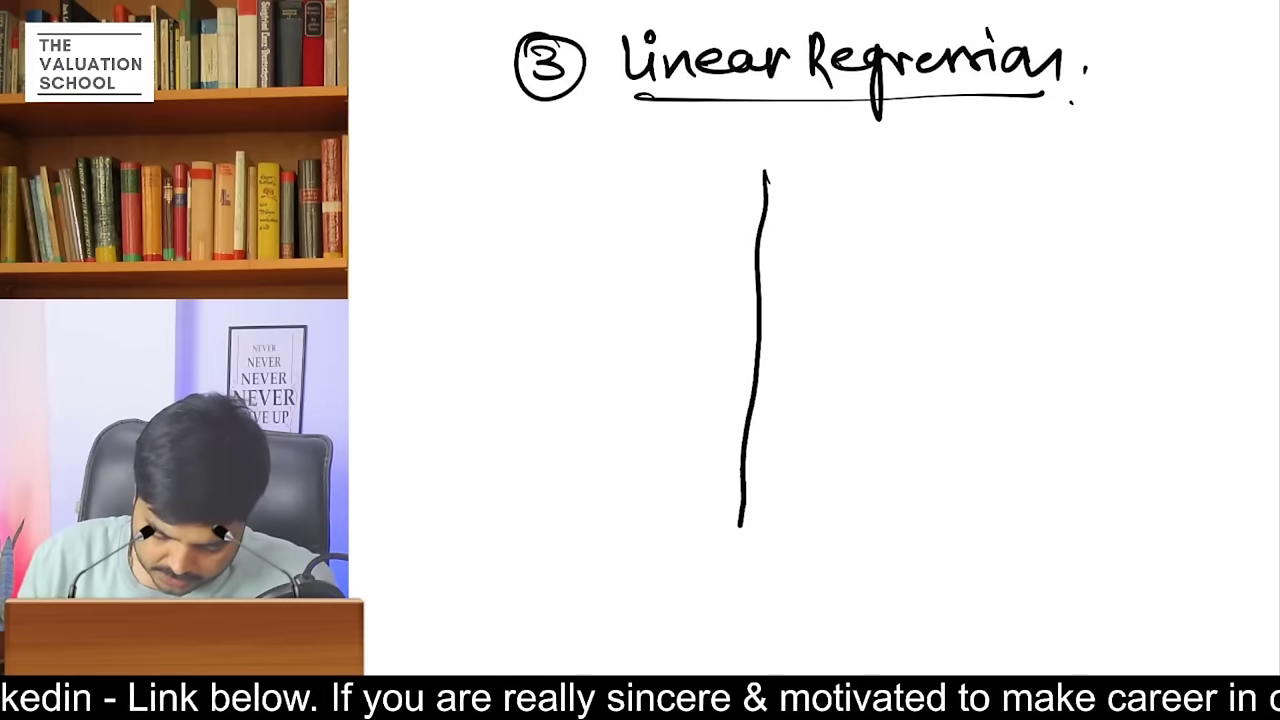
pyautogui.moveTo(666, 483); pyautogui.dragTo(1145, 469)
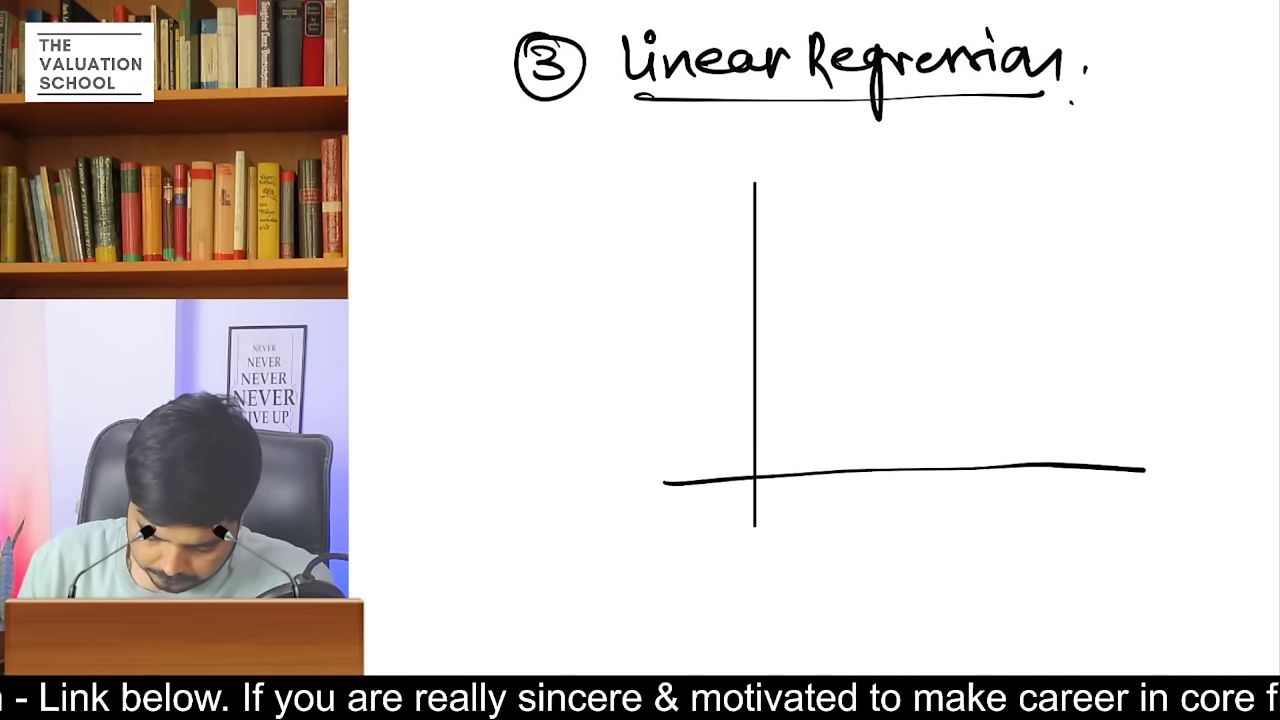
pyautogui.moveTo(689, 158)
pyautogui.mouseDown()
pyautogui.moveTo(716, 160)
pyautogui.moveTo(706, 222)
pyautogui.mouseUp()
pyautogui.moveTo(1100, 503); pyautogui.dragTo(1152, 520)
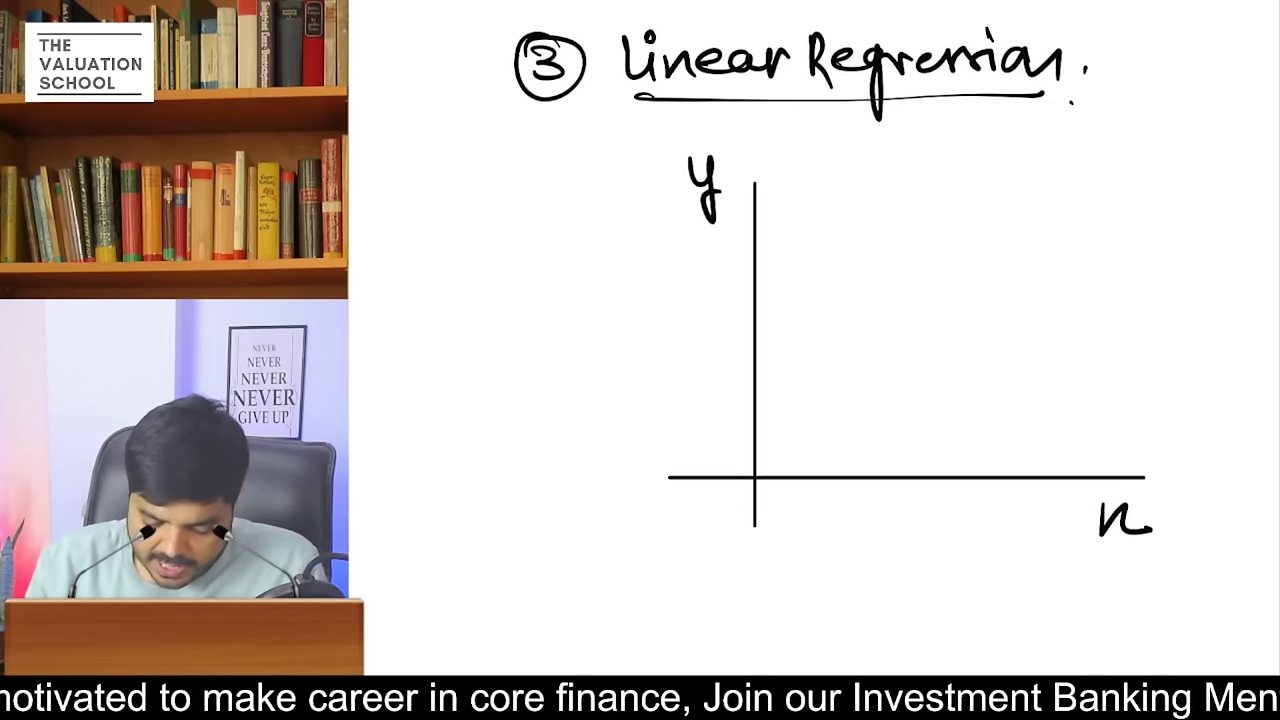
pyautogui.moveTo(675, 247); pyautogui.dragTo(731, 243)
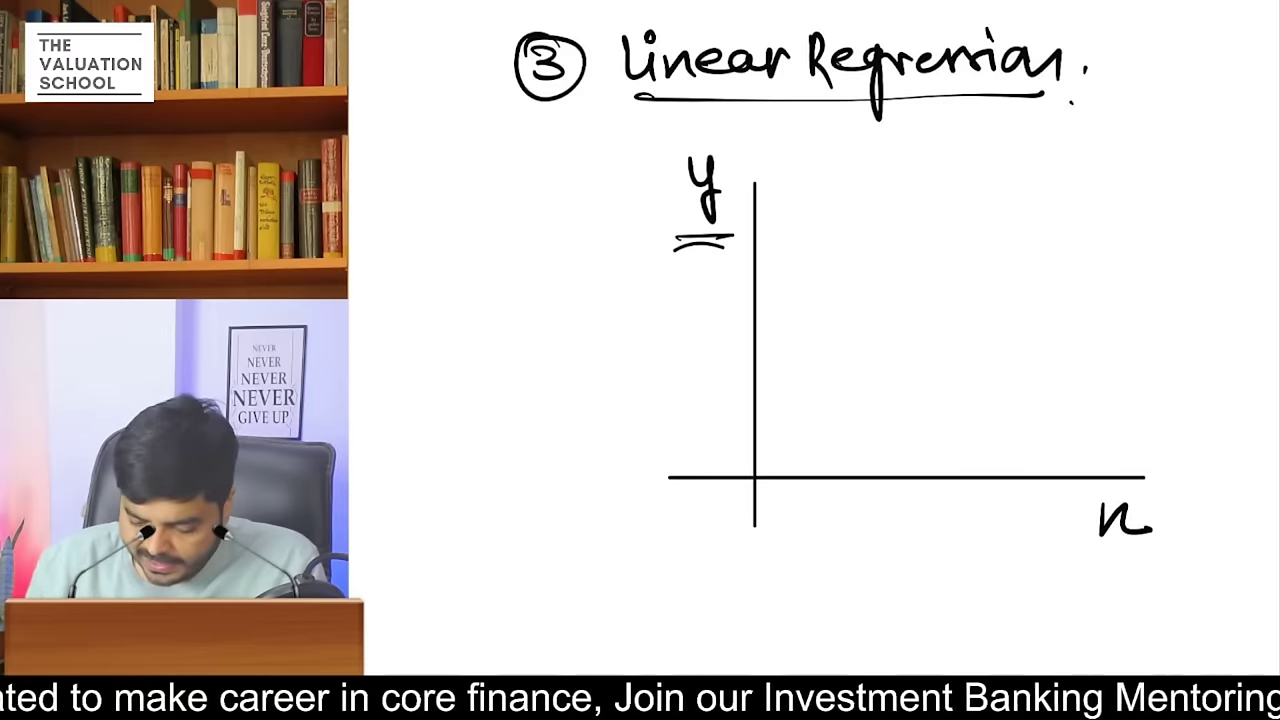
pyautogui.moveTo(1083, 567); pyautogui.dragTo(1161, 566)
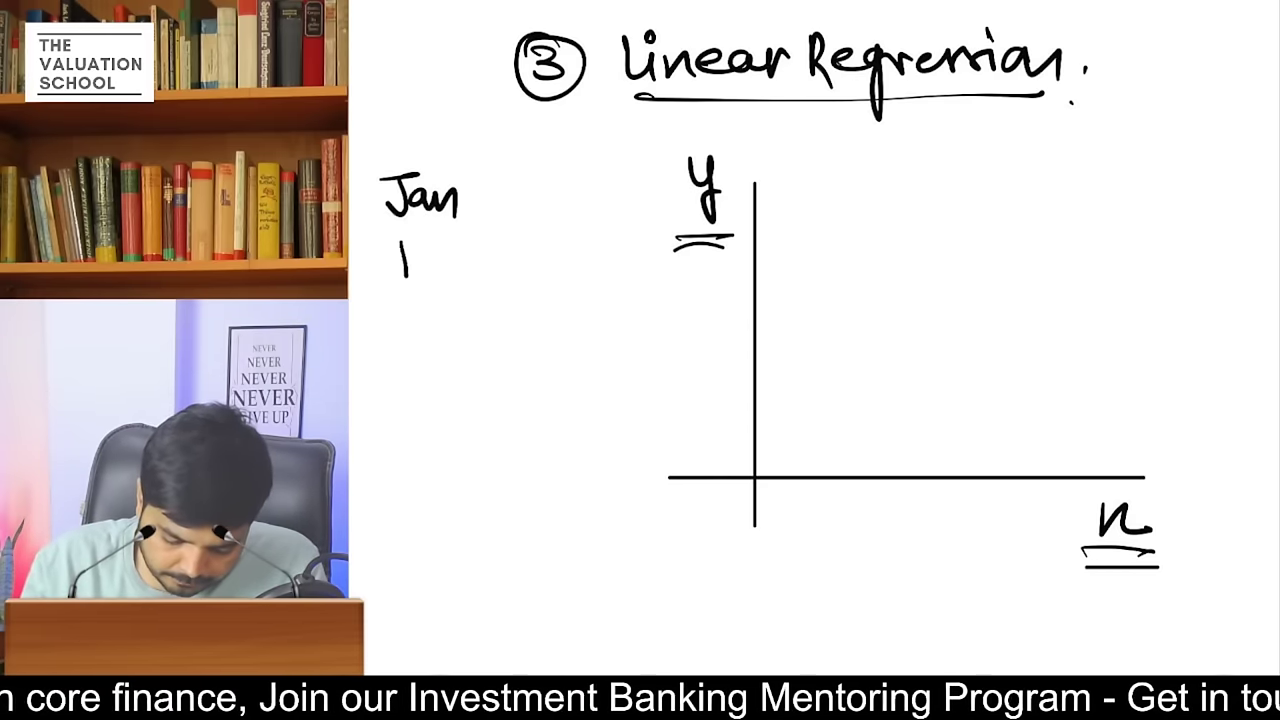
# - List the months feb, March … dec under Jan
pyautogui.moveTo(446, 248); pyautogui.dragTo(460, 272)
pyautogui.moveTo(410, 332)
pyautogui.mouseDown()
pyautogui.moveTo(490, 334)
pyautogui.moveTo(506, 350)
pyautogui.mouseUp()
pyautogui.moveTo(441, 374); pyautogui.dragTo(443, 382)
pyautogui.moveTo(416, 548)
pyautogui.mouseDown()
pyautogui.moveTo(400, 568)
pyautogui.moveTo(420, 572)
pyautogui.mouseUp()
pyautogui.moveTo(428, 558); pyautogui.dragTo(490, 568)
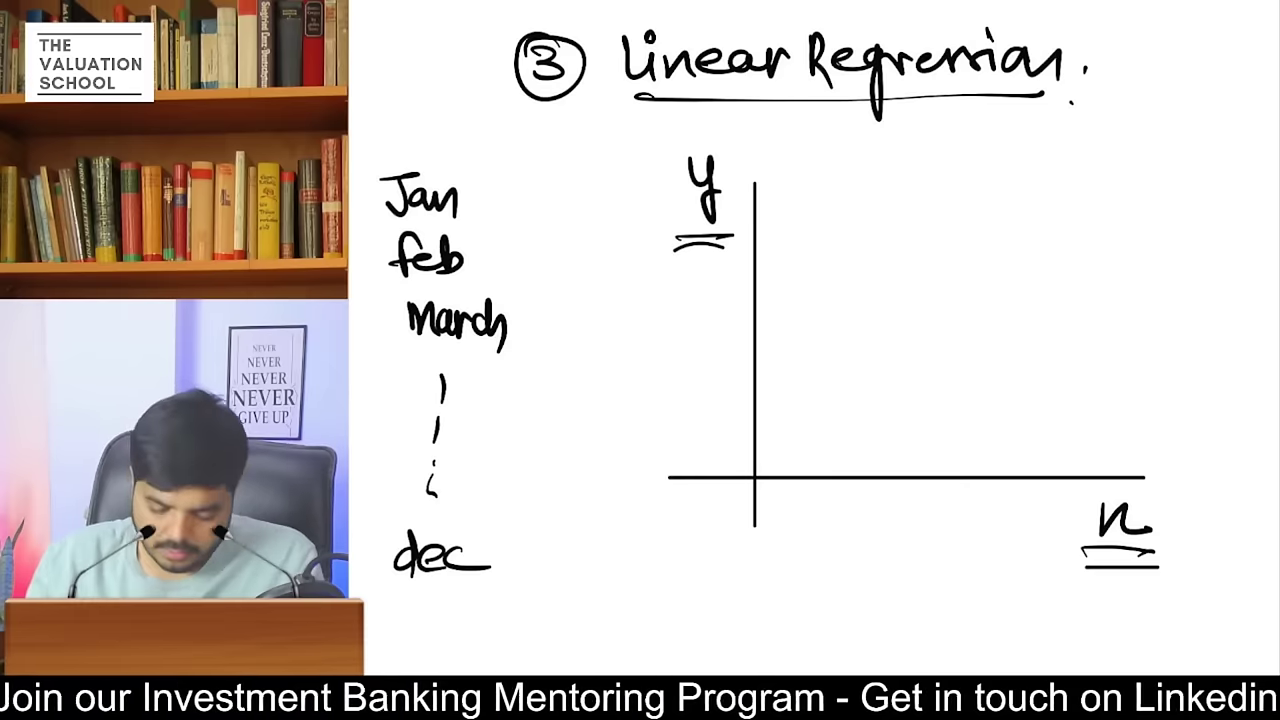
# - Write the red temperature readings 15°, 16°, 30°, 35° beside the months
pyautogui.moveTo(507, 168); pyautogui.dragTo(508, 196)
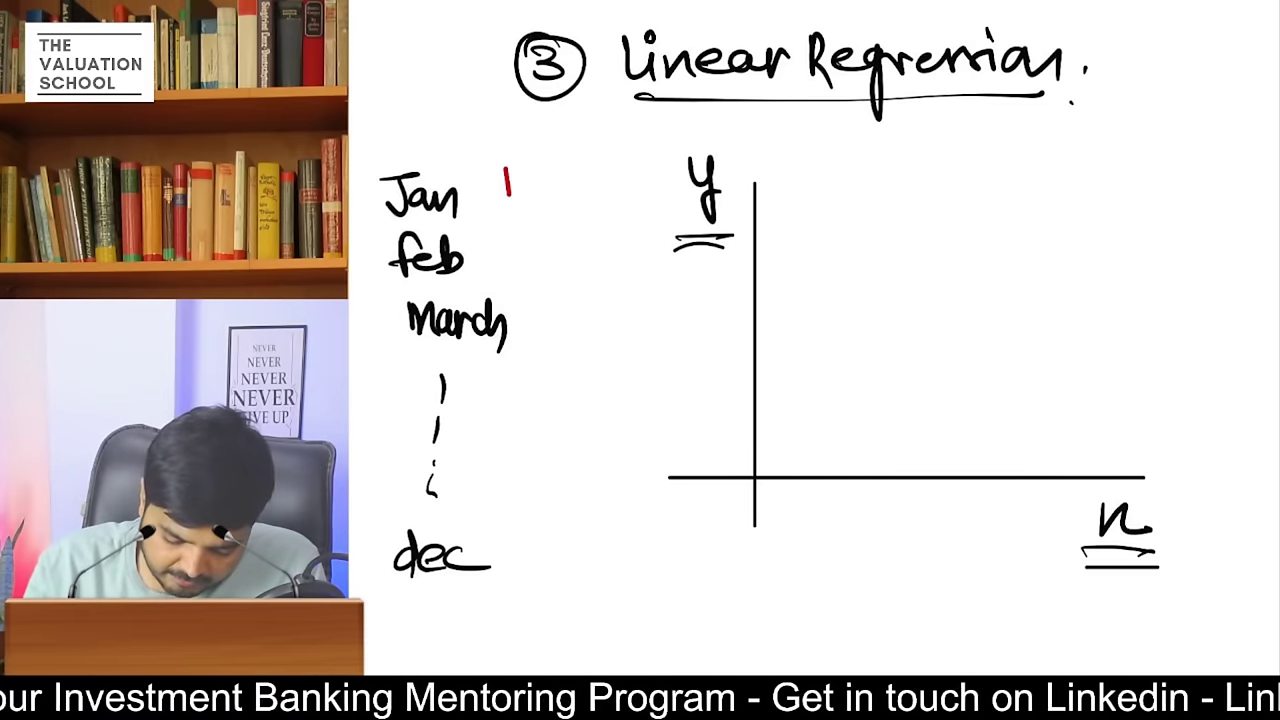
pyautogui.moveTo(550, 154); pyautogui.dragTo(547, 158)
pyautogui.moveTo(510, 227); pyautogui.dragTo(509, 258)
pyautogui.moveTo(537, 228); pyautogui.dragTo(539, 256)
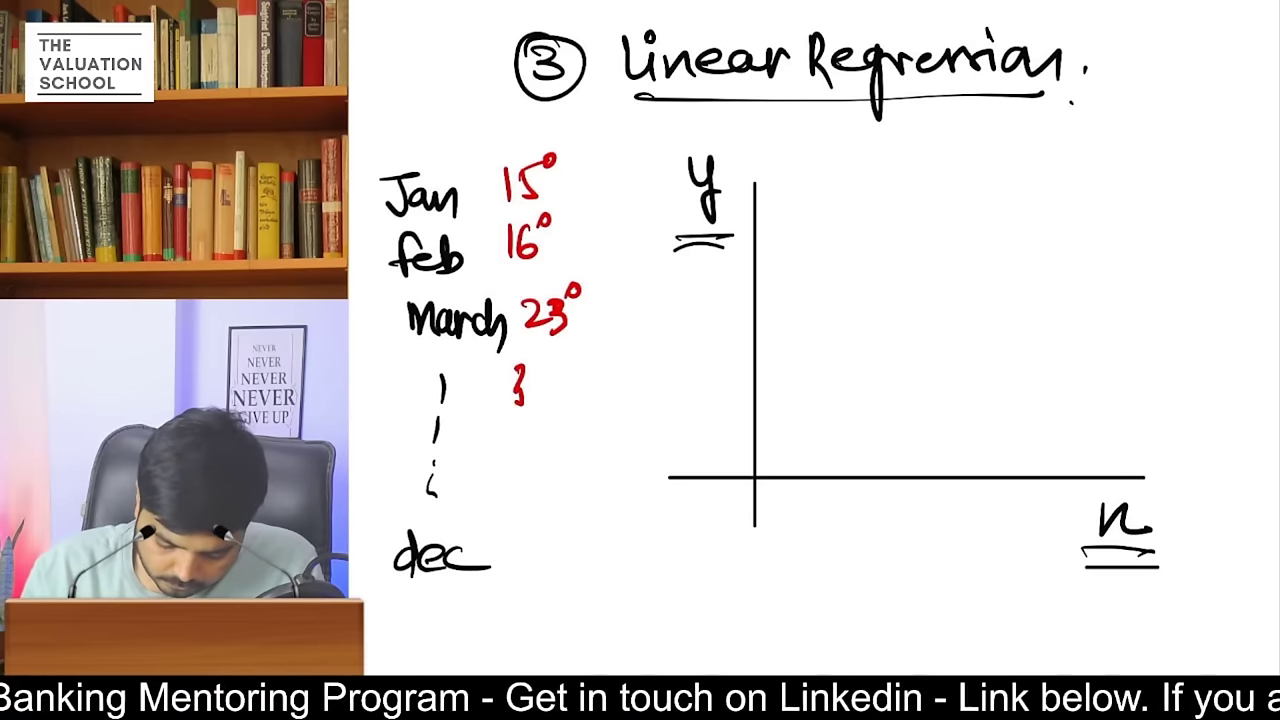
pyautogui.moveTo(521, 388); pyautogui.dragTo(507, 402)
pyautogui.moveTo(548, 374); pyautogui.dragTo(546, 376)
pyautogui.moveTo(513, 430); pyautogui.dragTo(512, 465)
pyautogui.moveTo(542, 434)
pyautogui.mouseDown()
pyautogui.moveTo(538, 466)
pyautogui.moveTo(560, 422)
pyautogui.mouseUp()
pyautogui.moveTo(572, 424); pyautogui.dragTo(574, 428)
pyautogui.moveTo(518, 500)
pyautogui.mouseDown()
pyautogui.moveTo(556, 516)
pyautogui.moveTo(570, 548)
pyautogui.mouseUp()
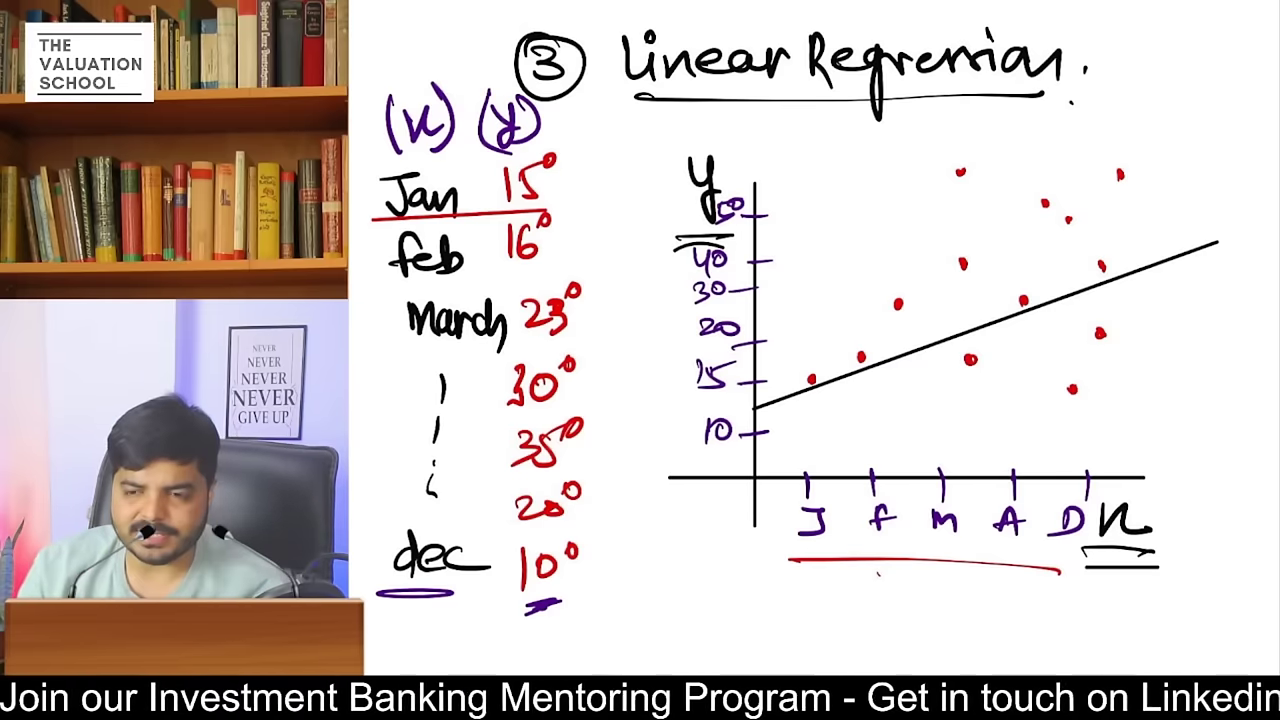
# - Circle a dot far above the trend line and mark its vertical gap to the line
pyautogui.moveTo(1115, 161); pyautogui.dragTo(1118, 160)
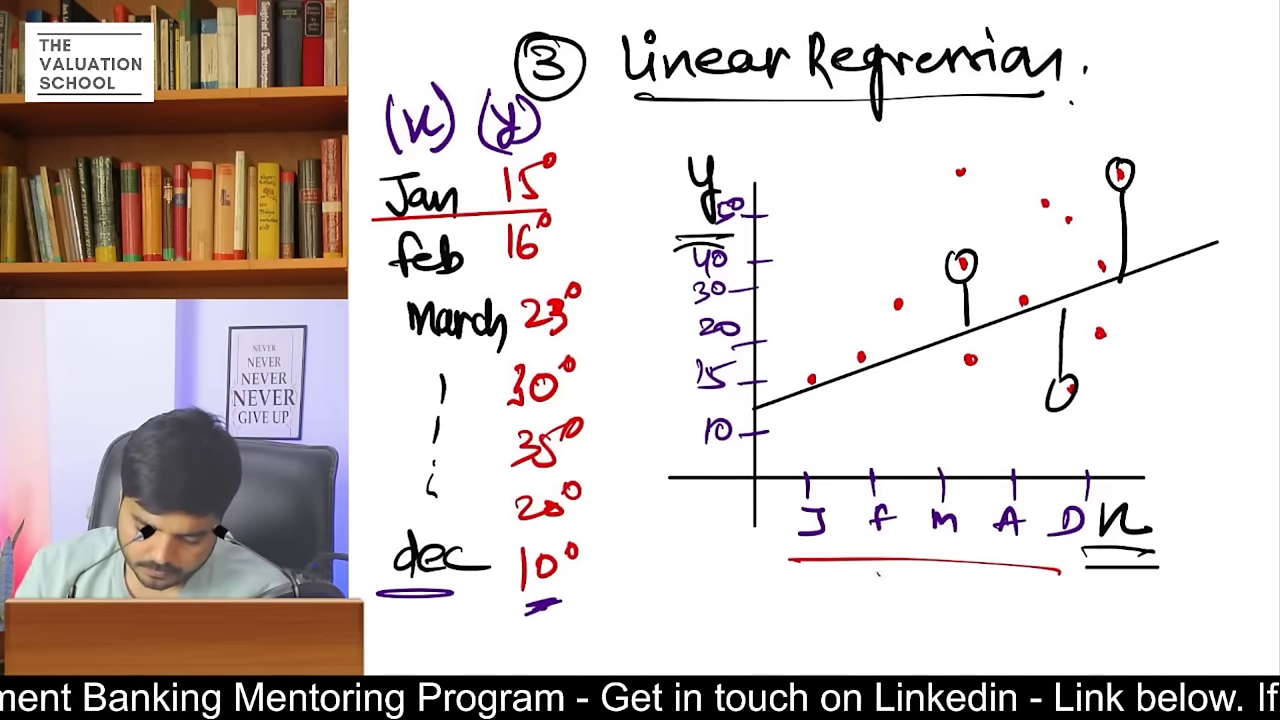
pyautogui.moveTo(965, 326); pyautogui.dragTo(968, 351)
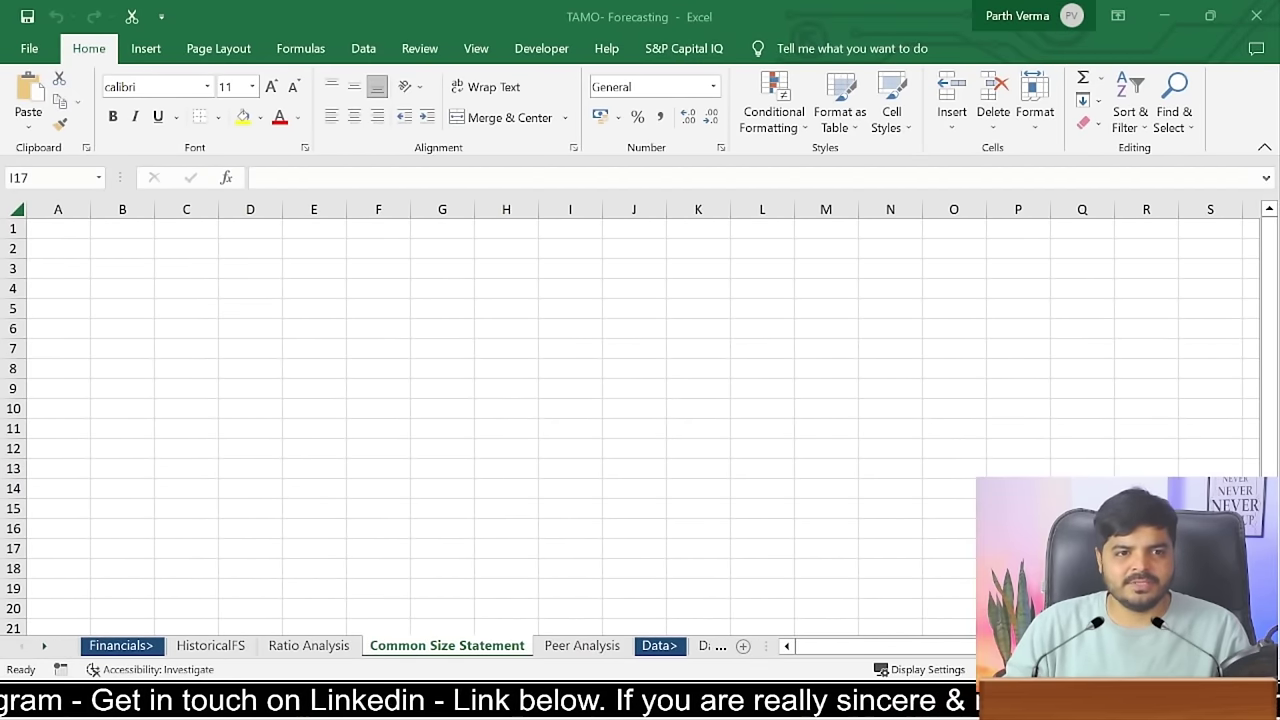
# - Load screener.in in Chrome and bring the browser window to the front
pyautogui.hotkey('alt', 'Tab')
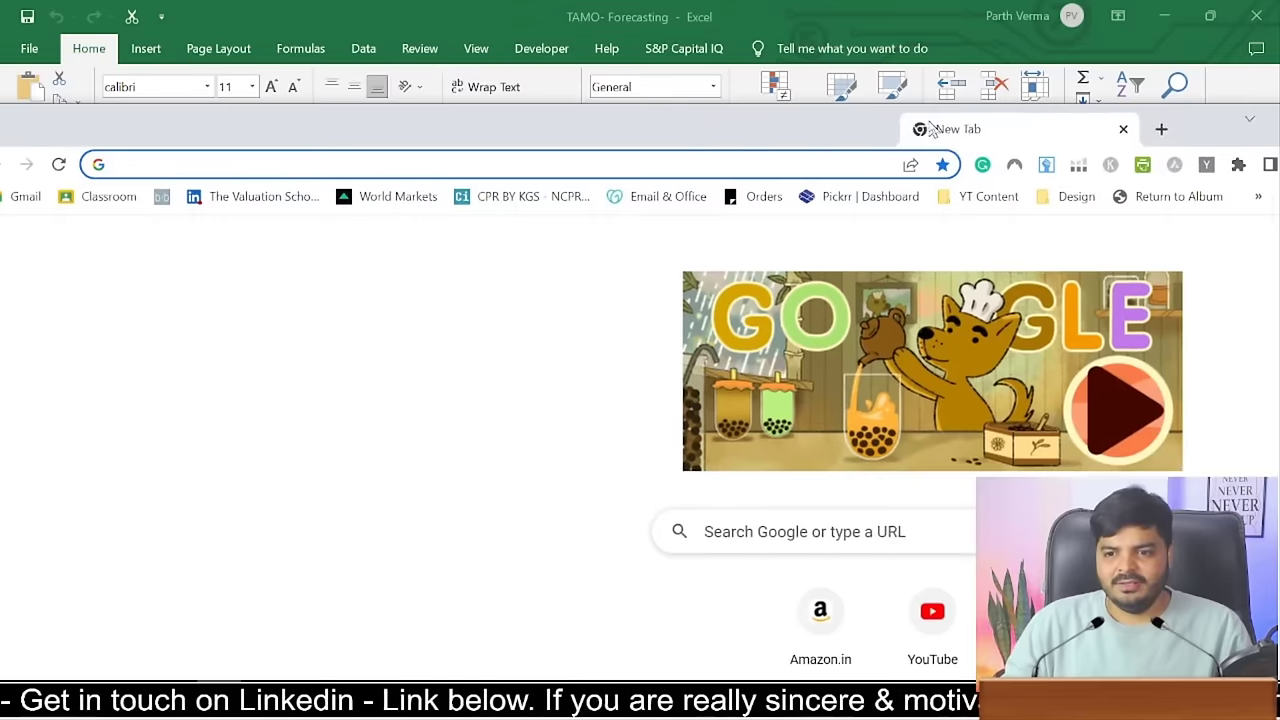
pyautogui.write('sc')
pyautogui.press('Return')
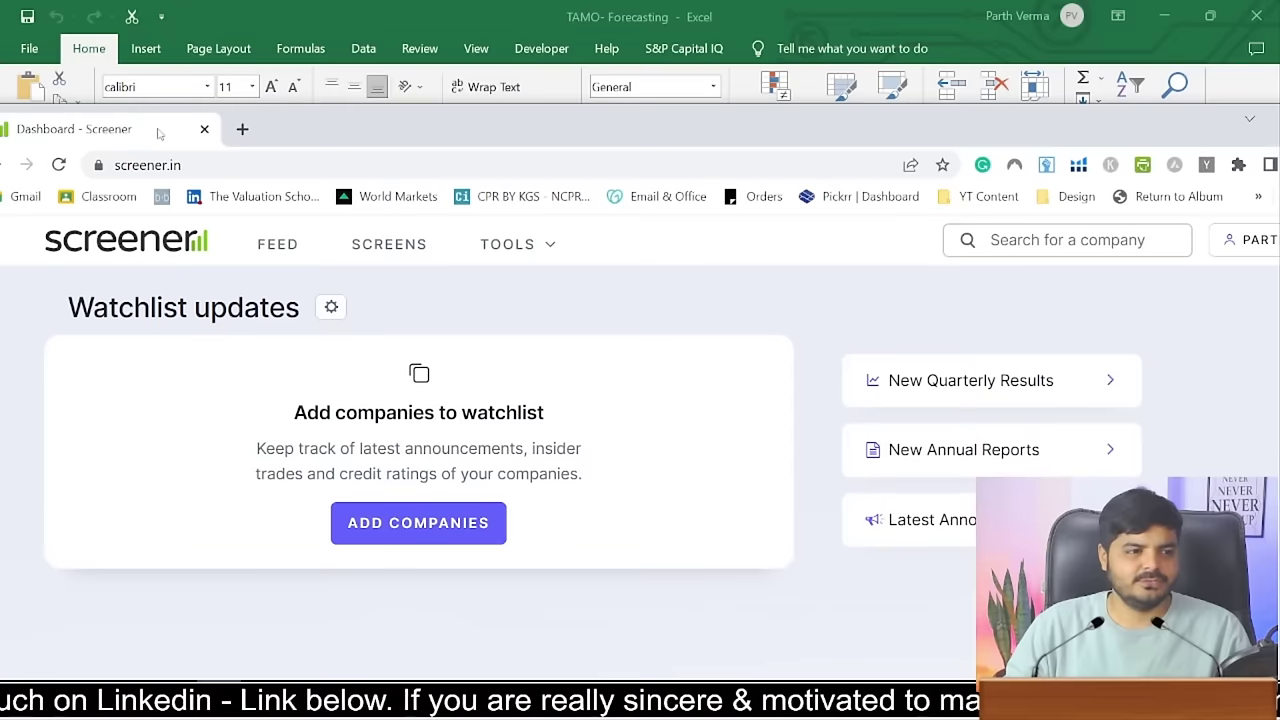
pyautogui.click(658, 100)
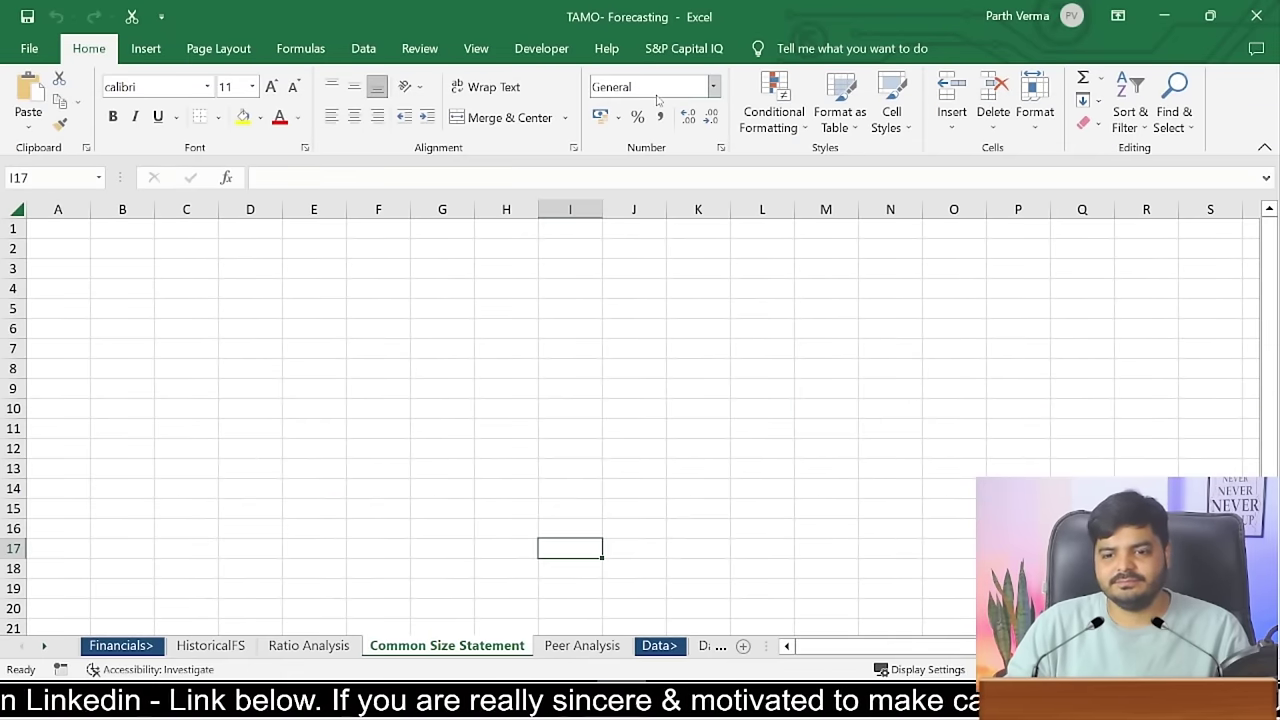
pyautogui.hotkey('alt', 'Tab')
# - Maximize the browser and search 'tata' to open the Tata Motors company page
pyautogui.doubleClick(631, 128)
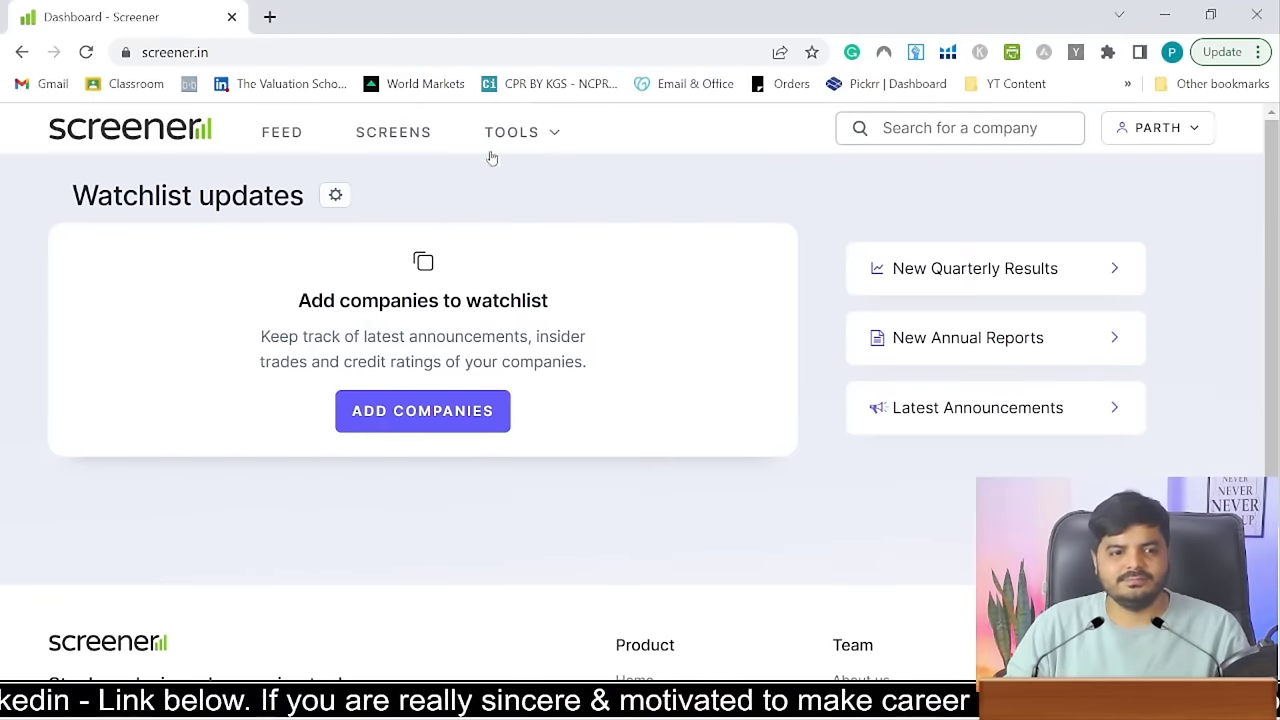
pyautogui.click(952, 130)
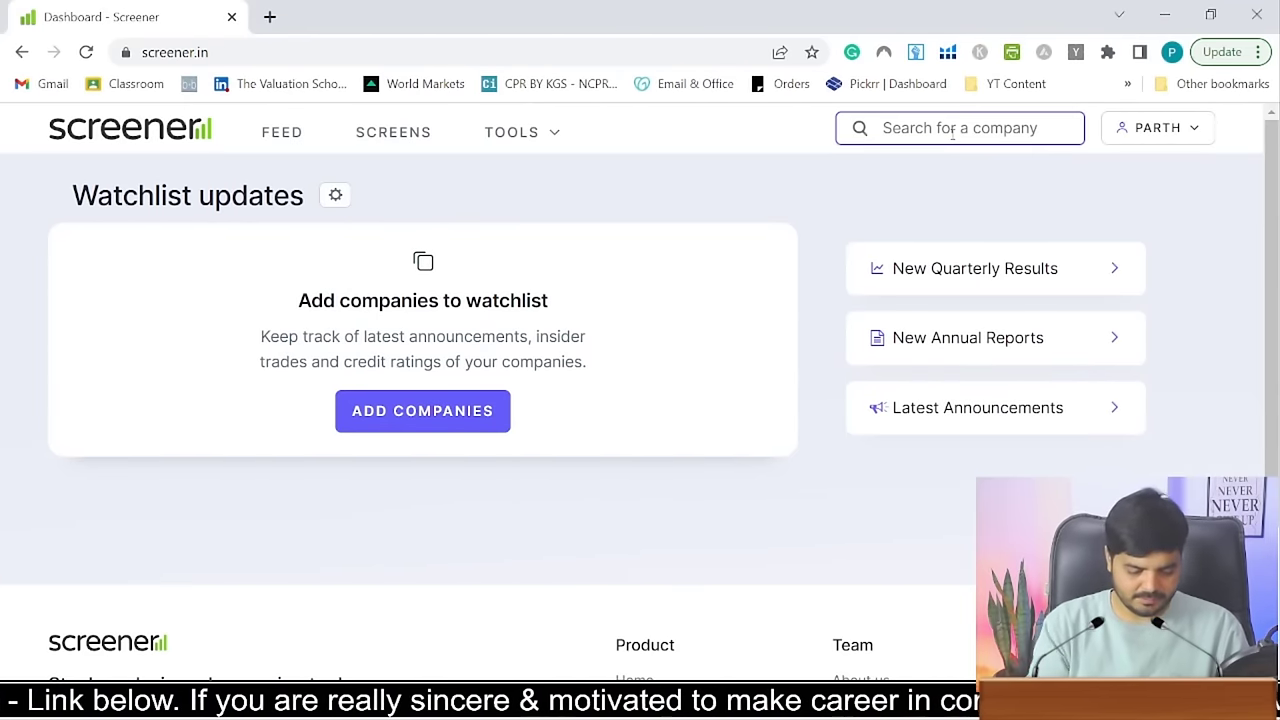
pyautogui.write('tata')
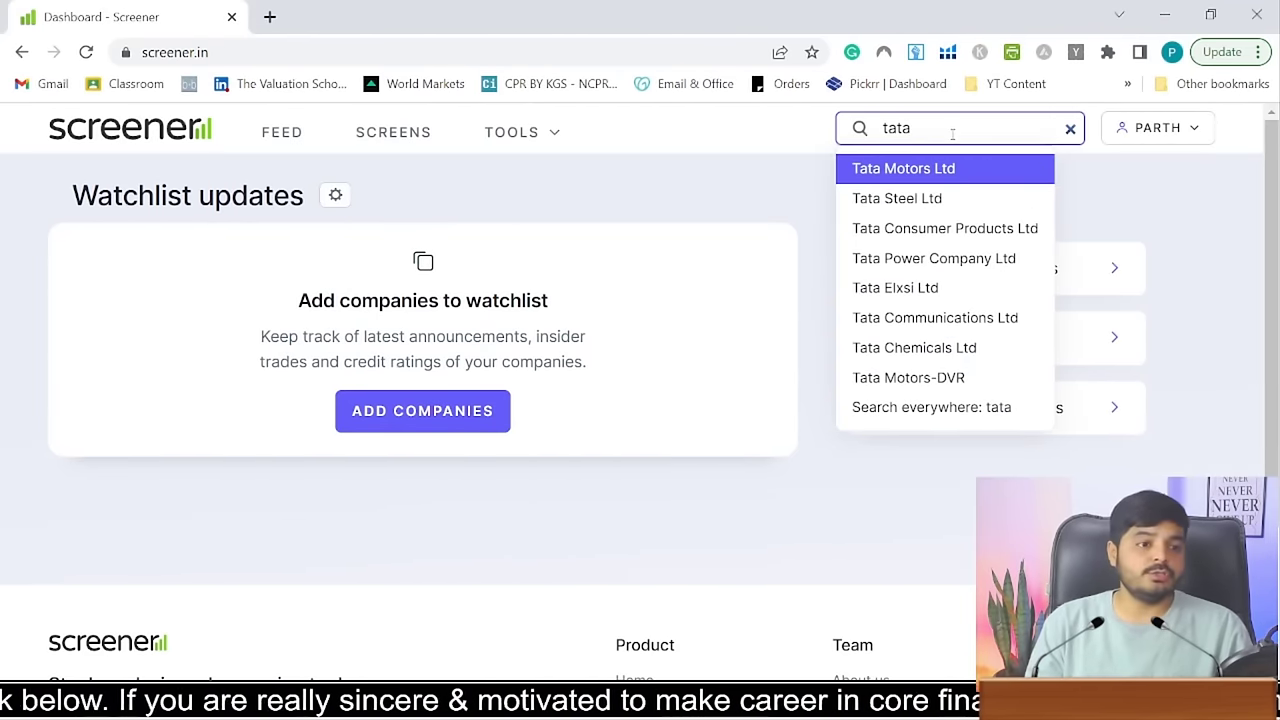
pyautogui.press('Return')
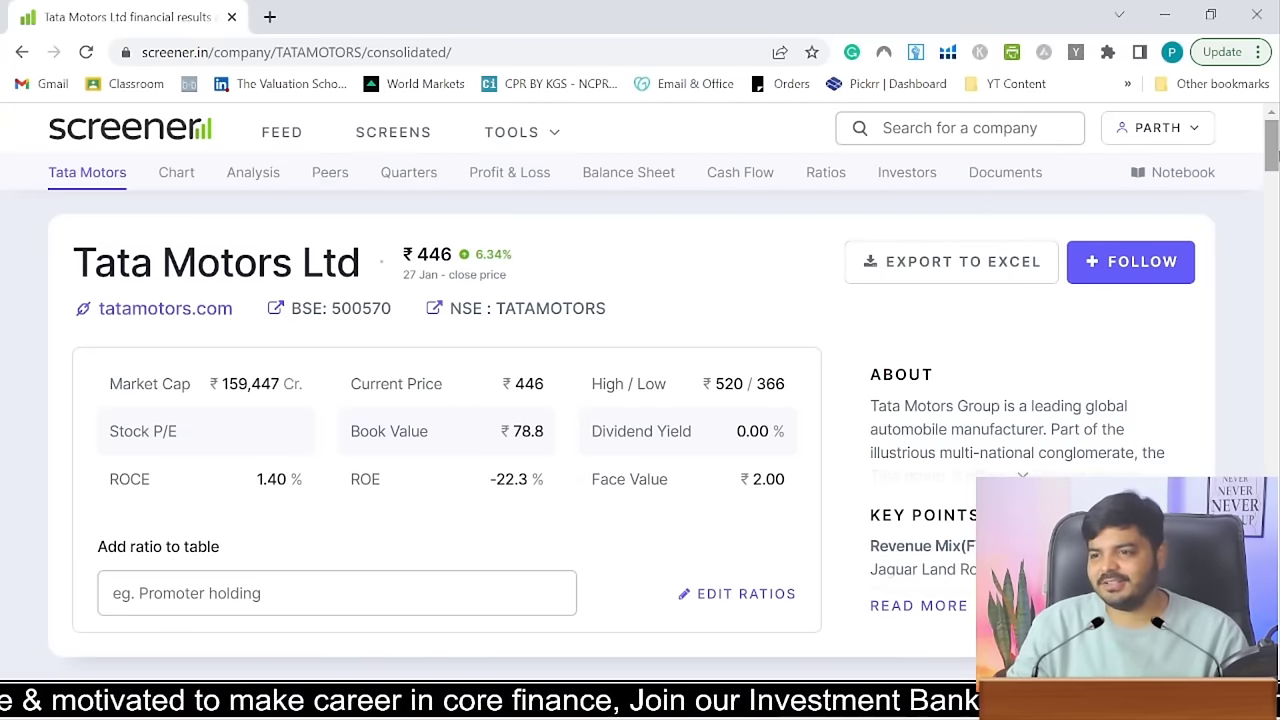
# - Select the Profit & Loss year headers and Sales figures from Mar 2011 to TTM
pyautogui.moveTo(1271, 150); pyautogui.dragTo(1272, 240)
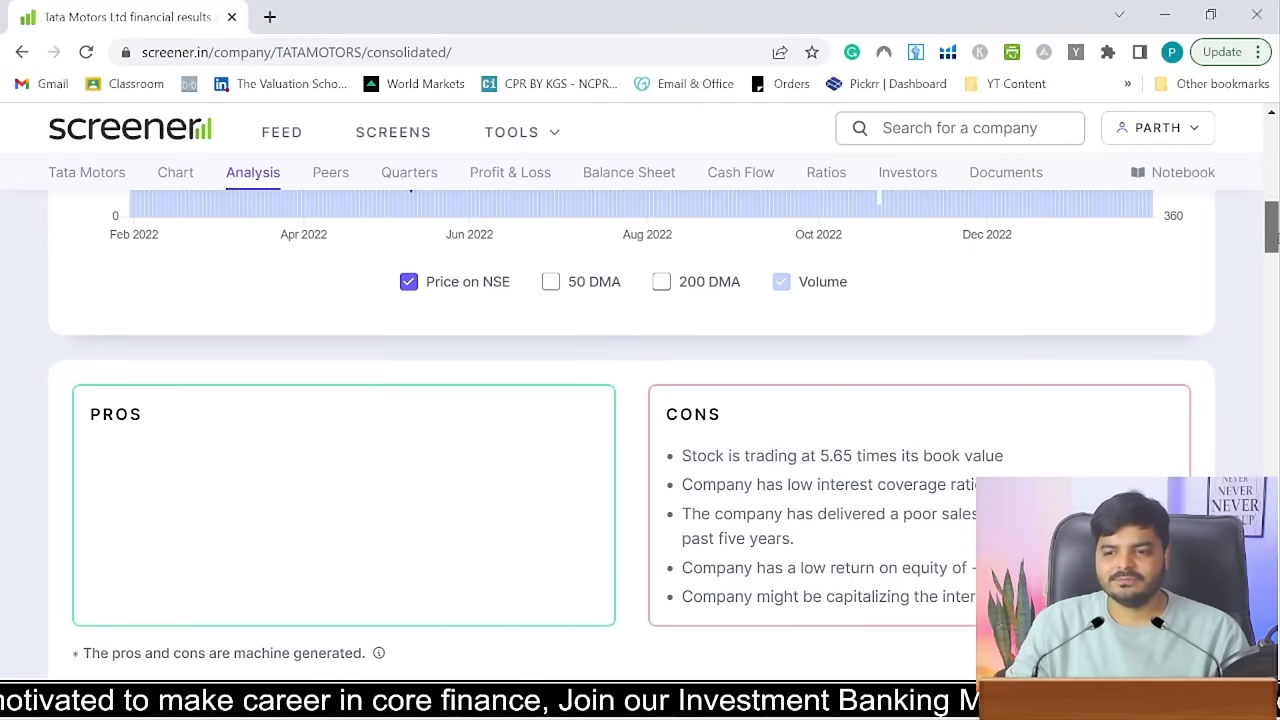
pyautogui.moveTo(1272, 240); pyautogui.dragTo(1262, 330)
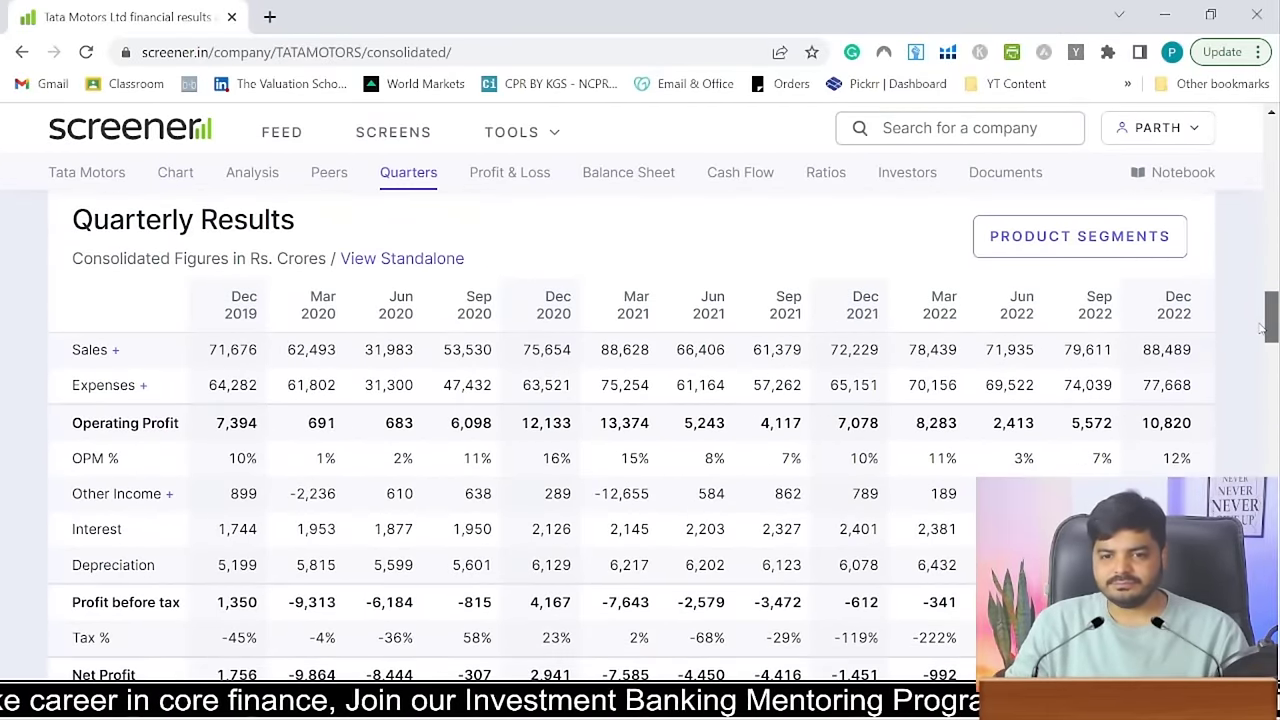
pyautogui.moveTo(1271, 318); pyautogui.dragTo(1271, 370)
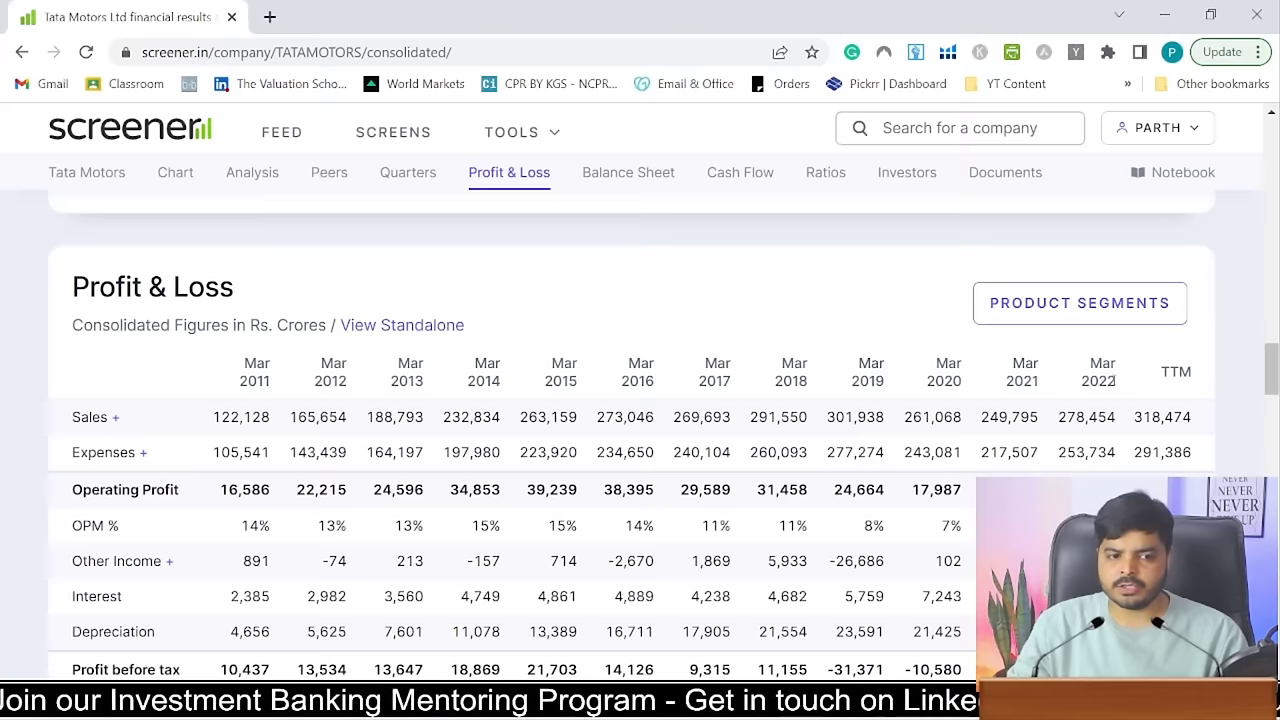
pyautogui.moveTo(60, 424); pyautogui.dragTo(1101, 405)
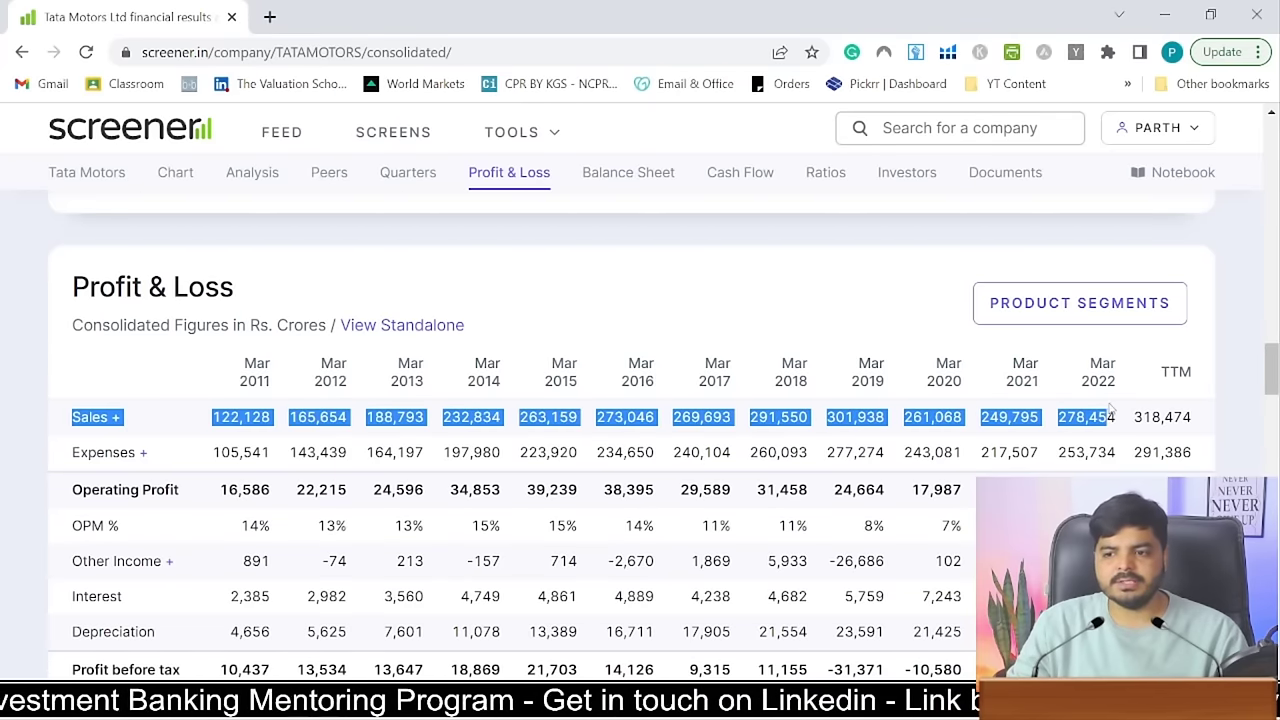
pyautogui.moveTo(201, 373); pyautogui.dragTo(1208, 417)
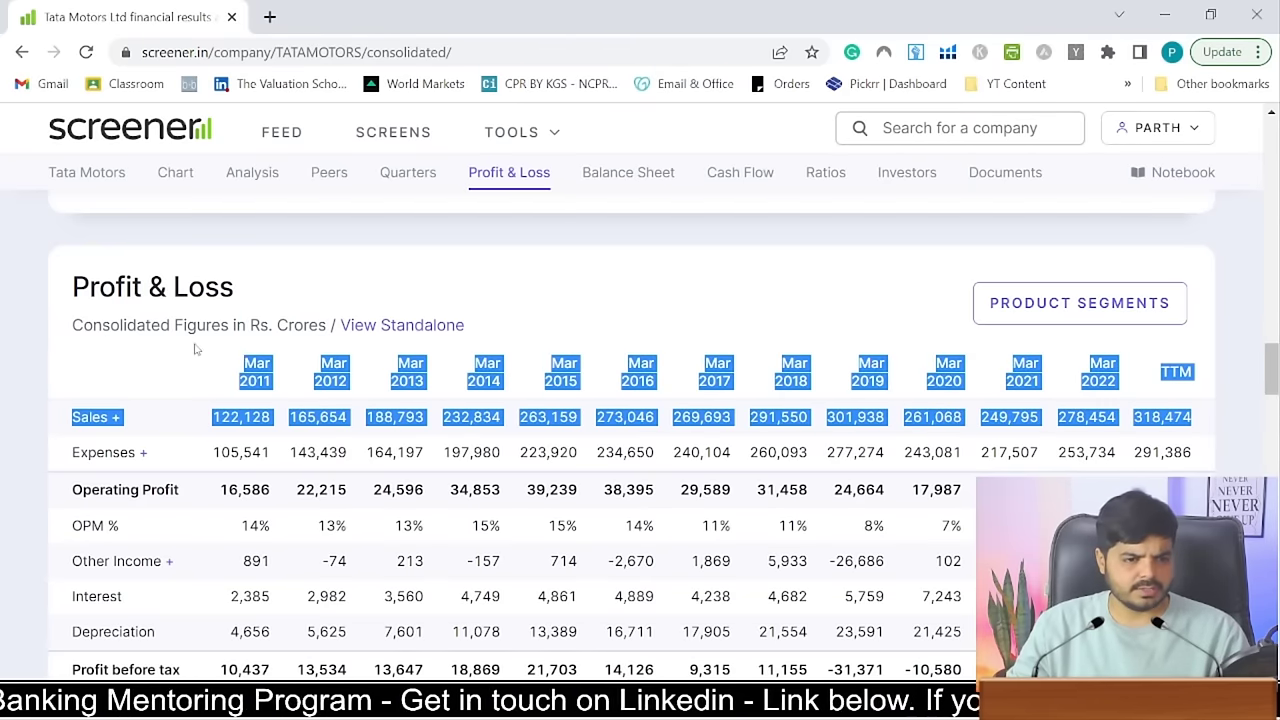
pyautogui.hotkey('alt', 'Tab')
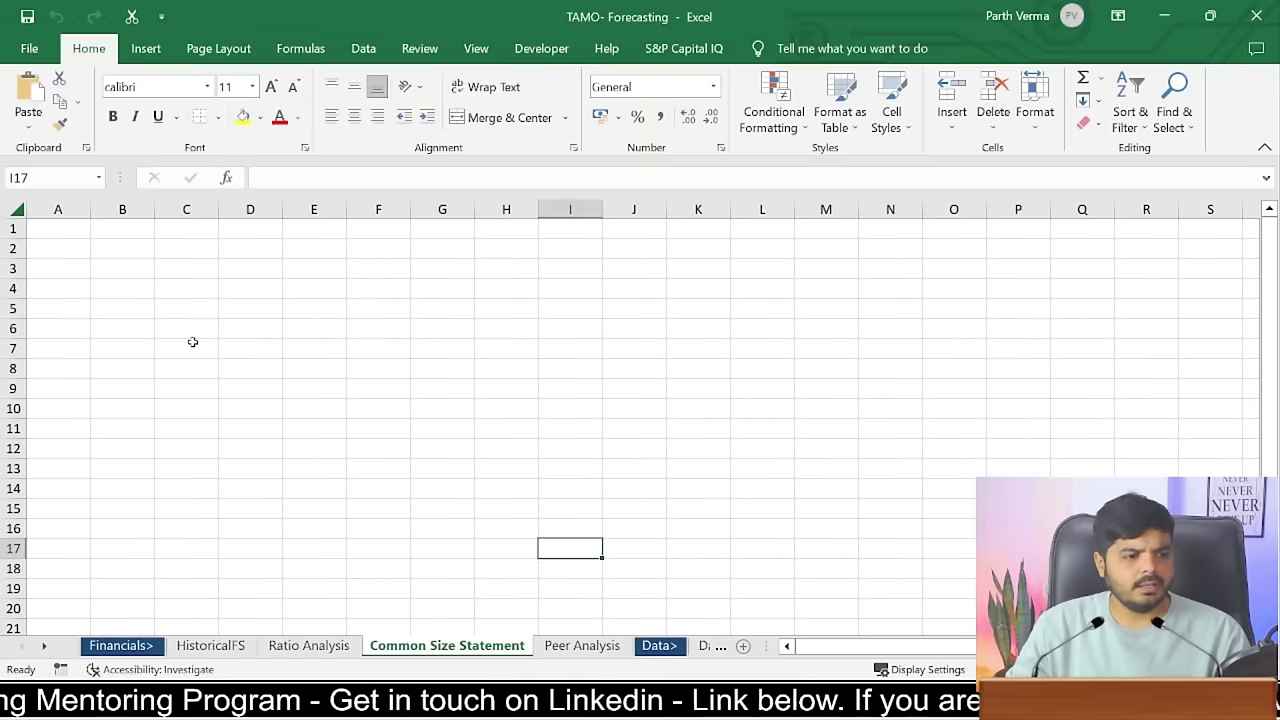
# - Create a new blank workbook and hide its gridlines
pyautogui.hotkey('ctrl', 'n')
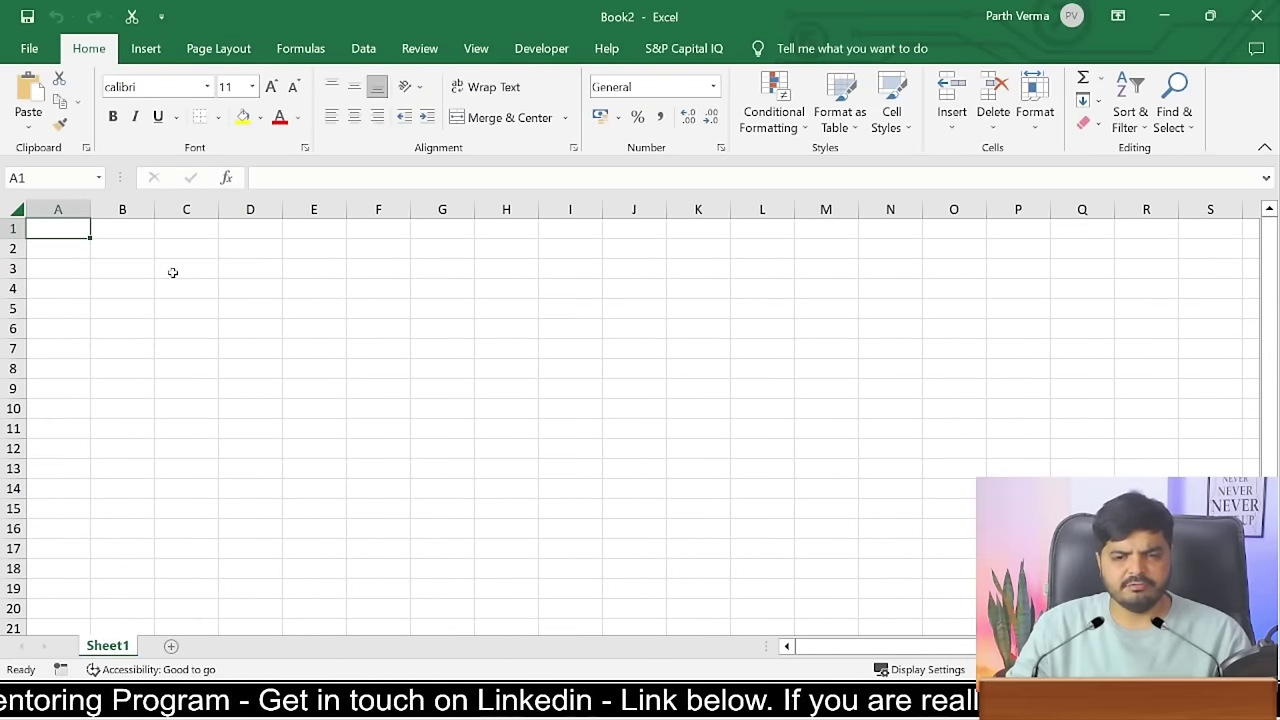
pyautogui.click(157, 251)
pyautogui.click(130, 251)
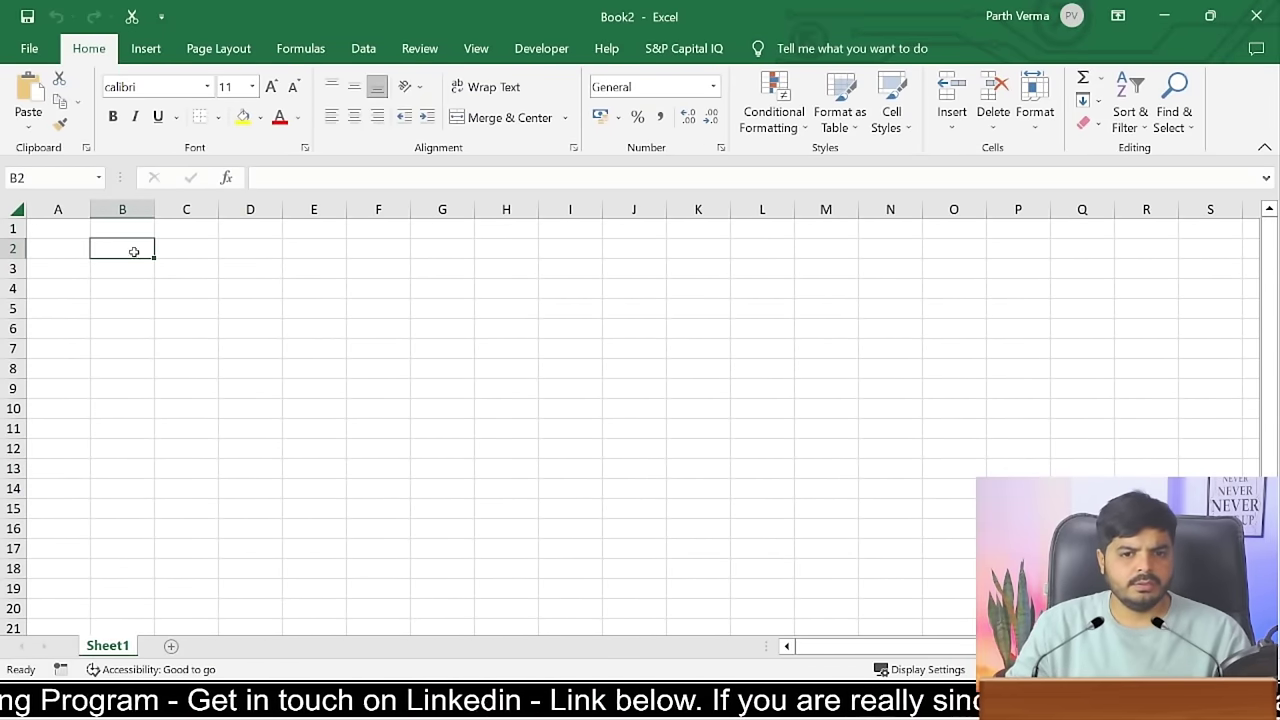
pyautogui.hotkey('alt', 'w')
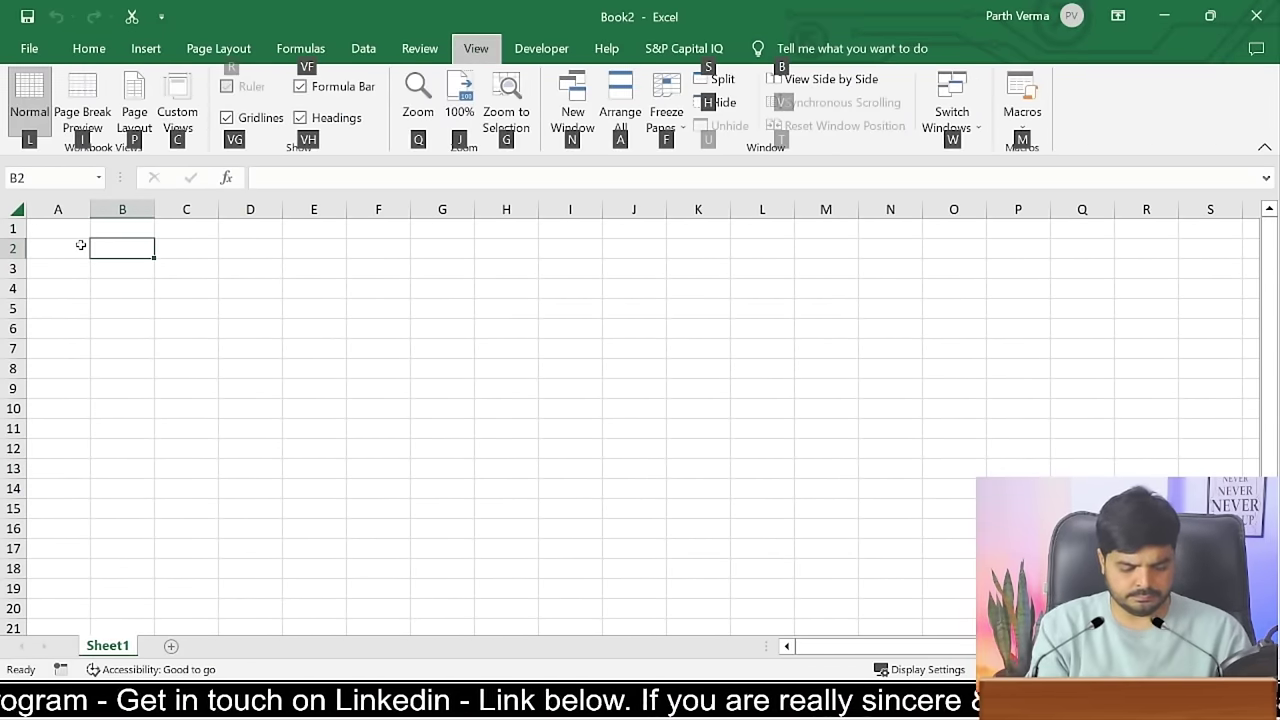
pyautogui.press('v')
pyautogui.press('g')
# - Set column A width to 1.5
pyautogui.click(80, 245)
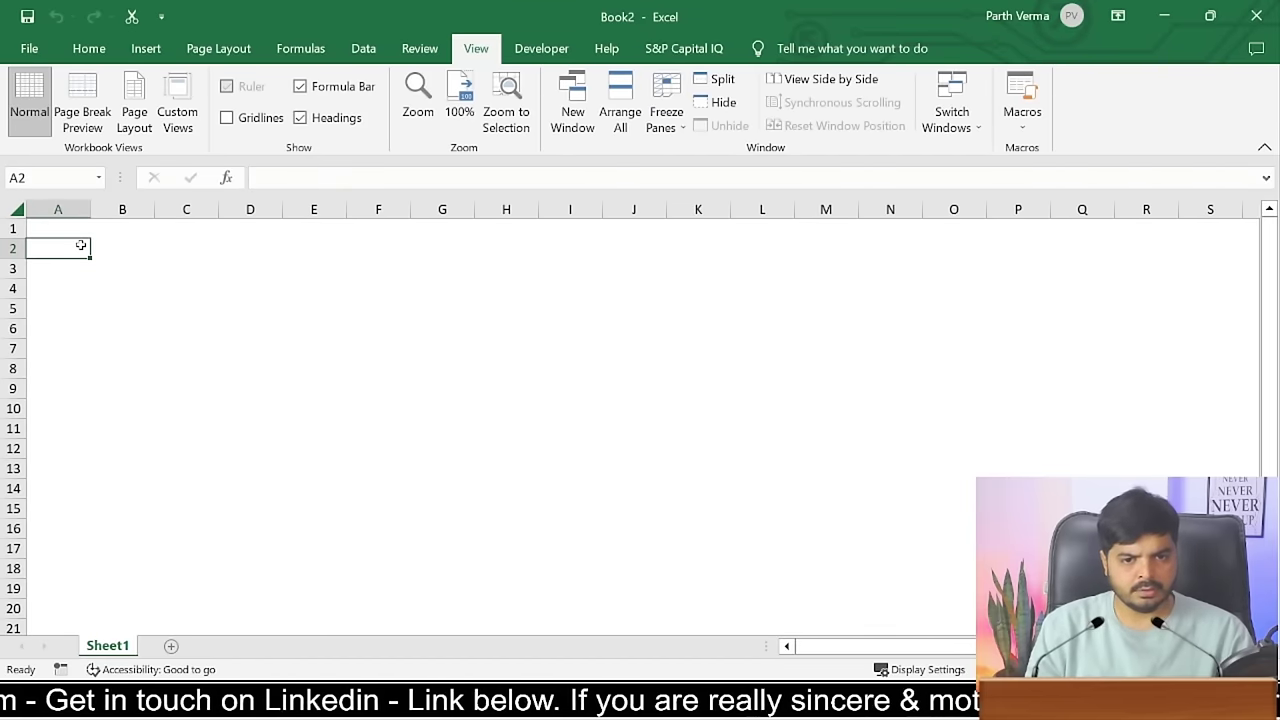
pyautogui.hotkey('ctrl', 'space')
pyautogui.hotkey('alt', 'h')
pyautogui.write('ow')
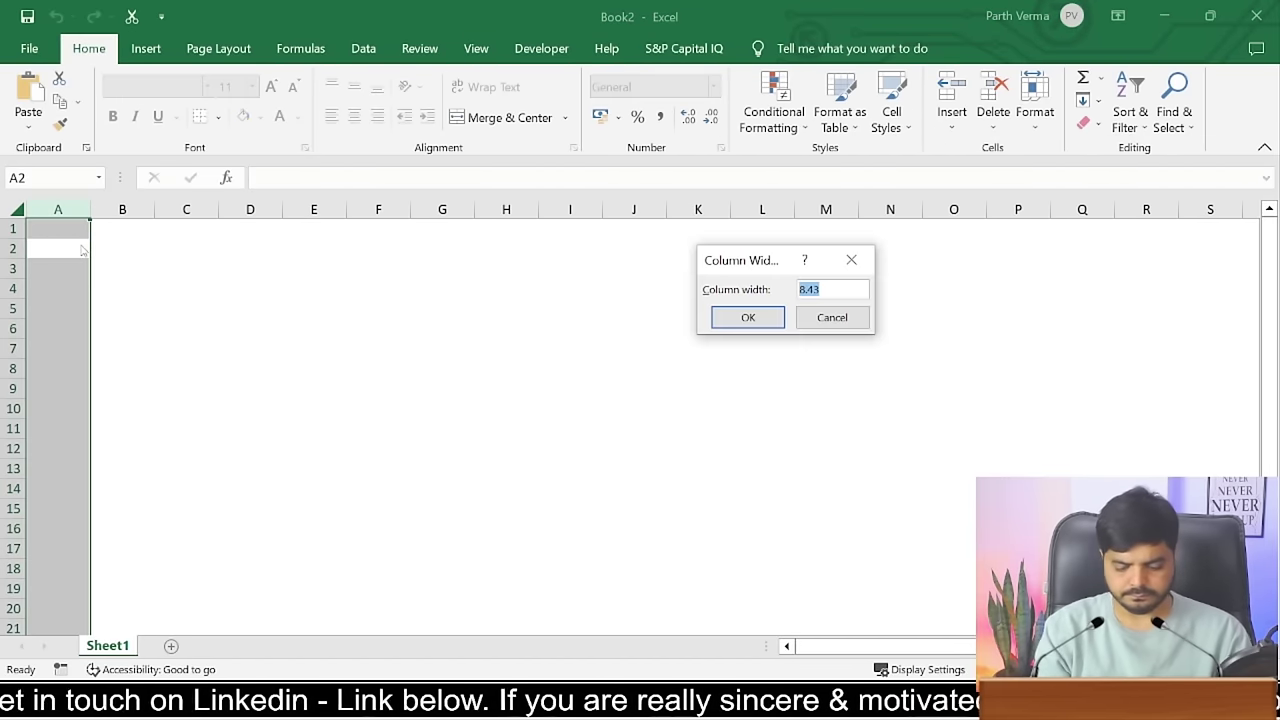
pyautogui.write('1.15')
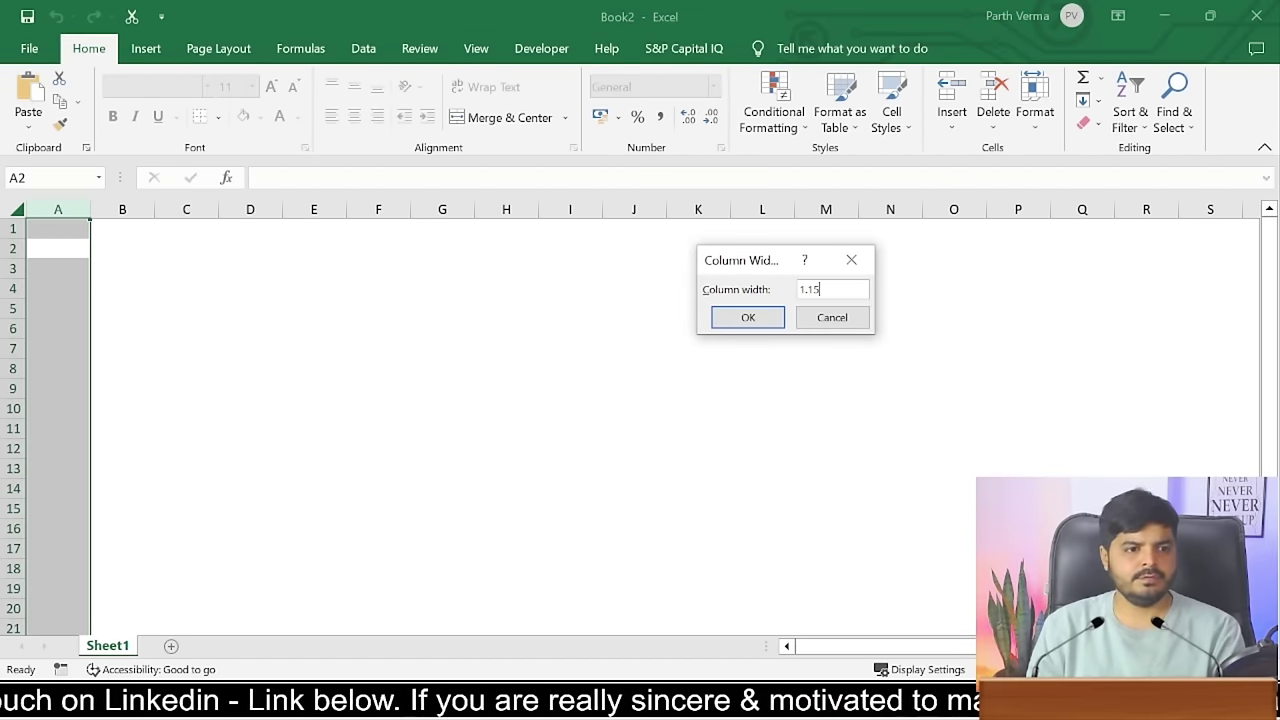
pyautogui.press('Return')
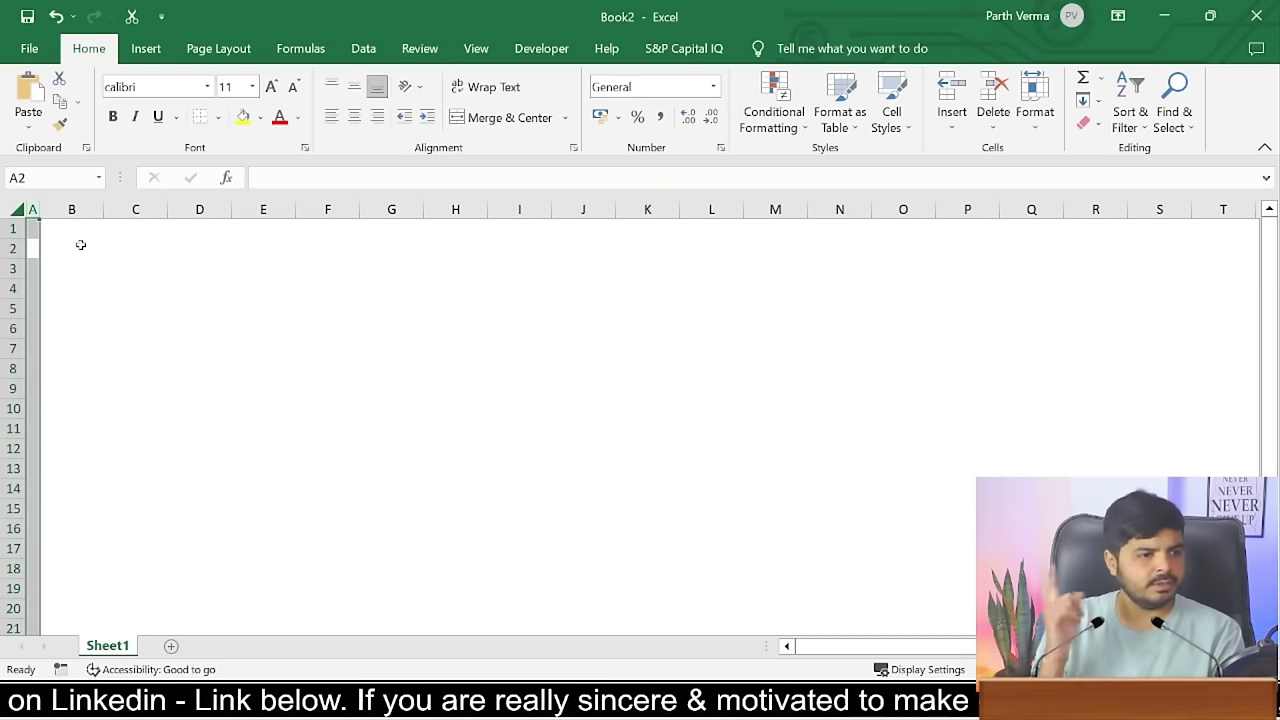
# - Paste the sales data as text at B2 and delete the Sales label in B3
pyautogui.click(85, 245)
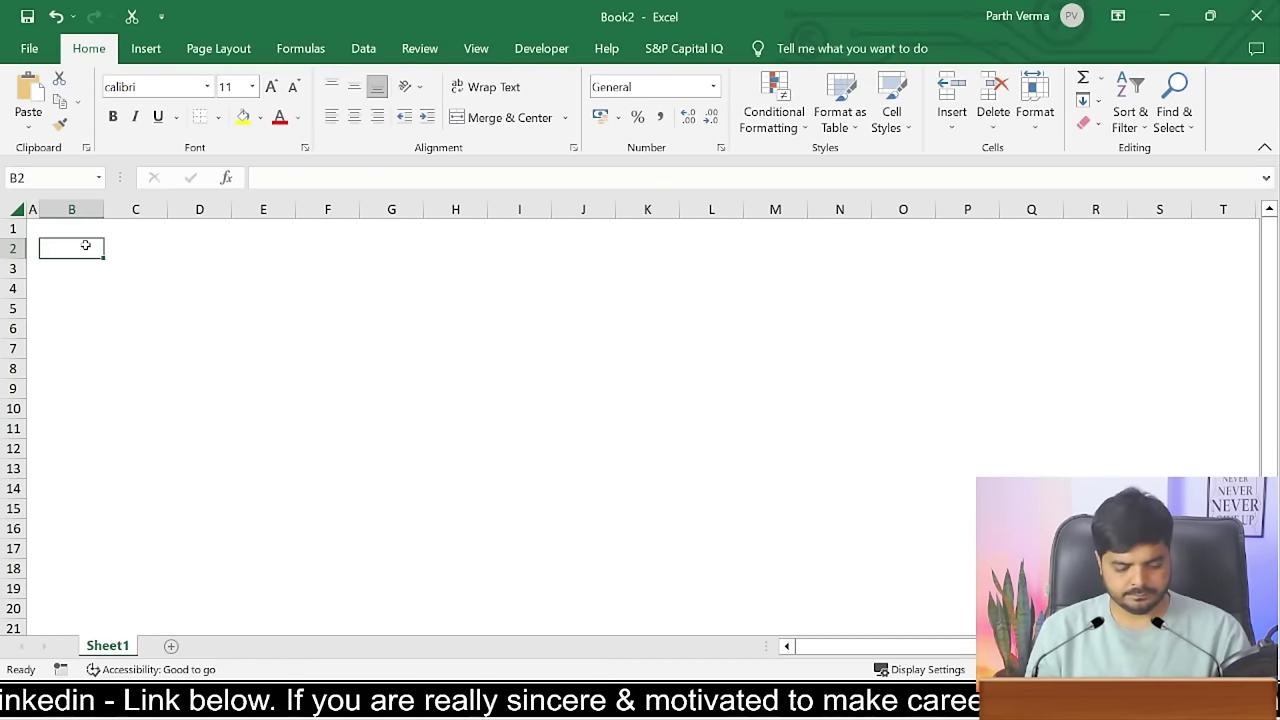
pyautogui.hotkey('ctrl', 'alt', 'v')
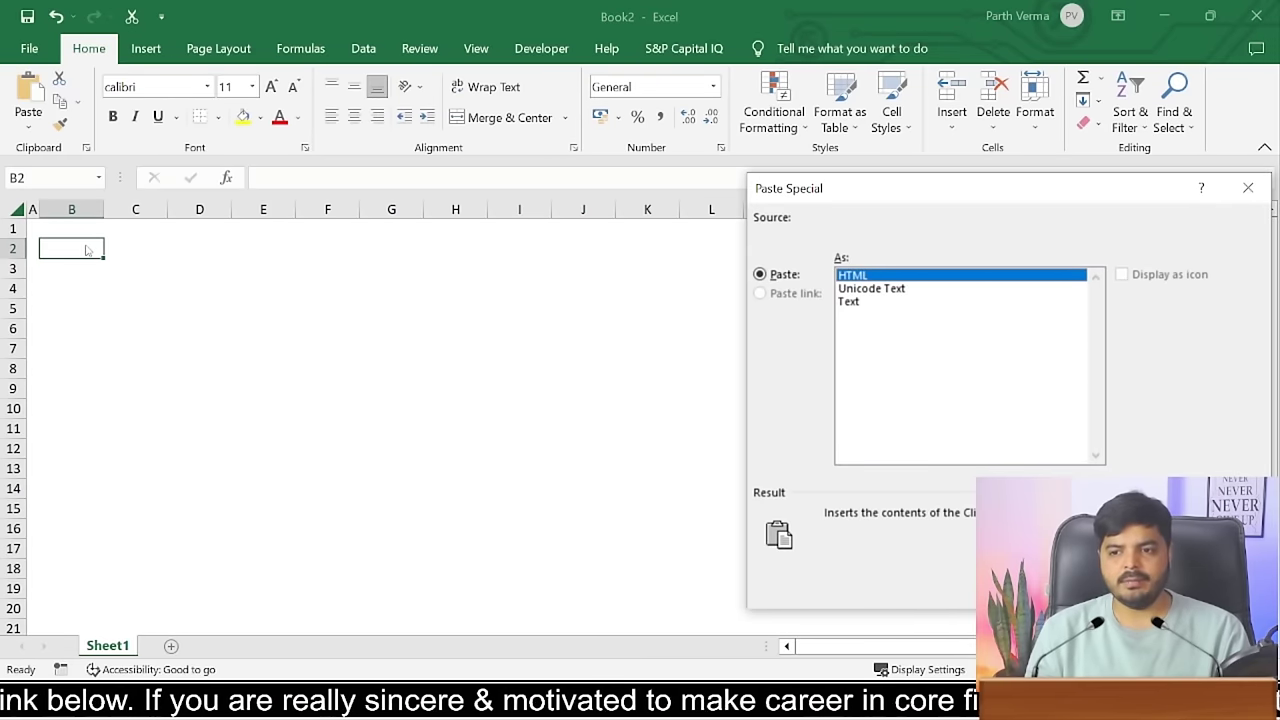
pyautogui.press('Down')
pyautogui.press('Down')
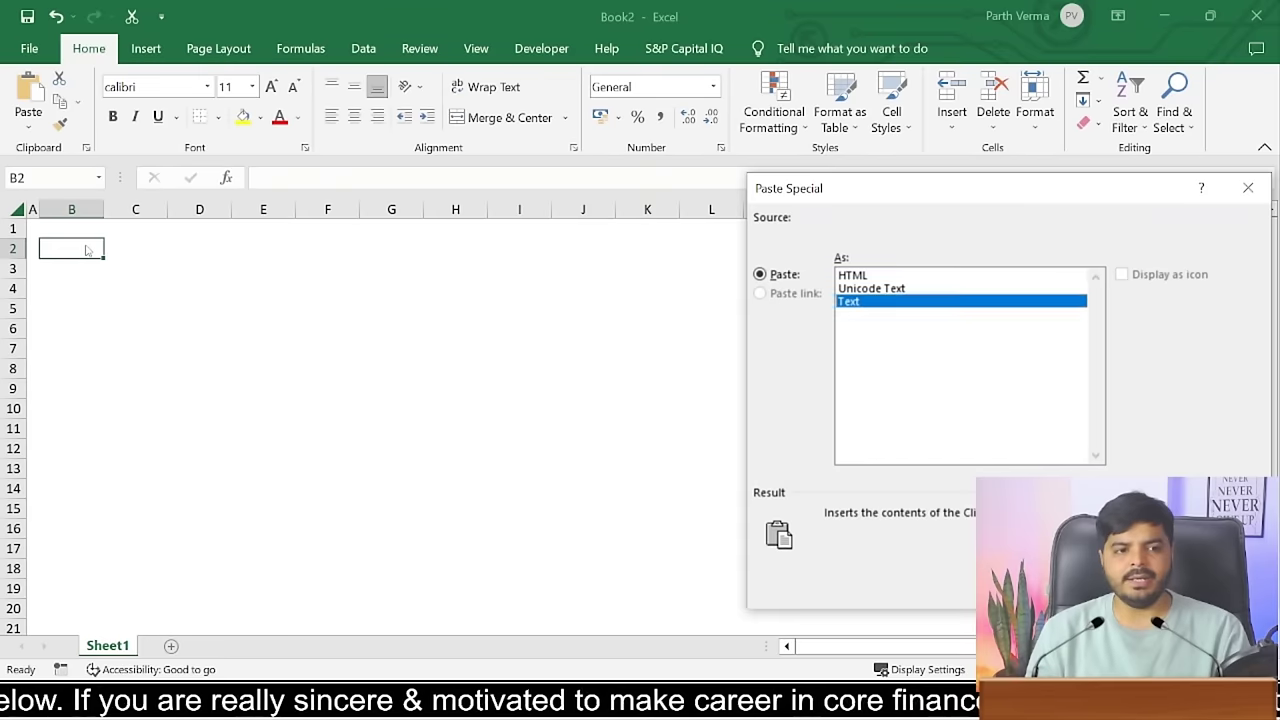
pyautogui.press('Return')
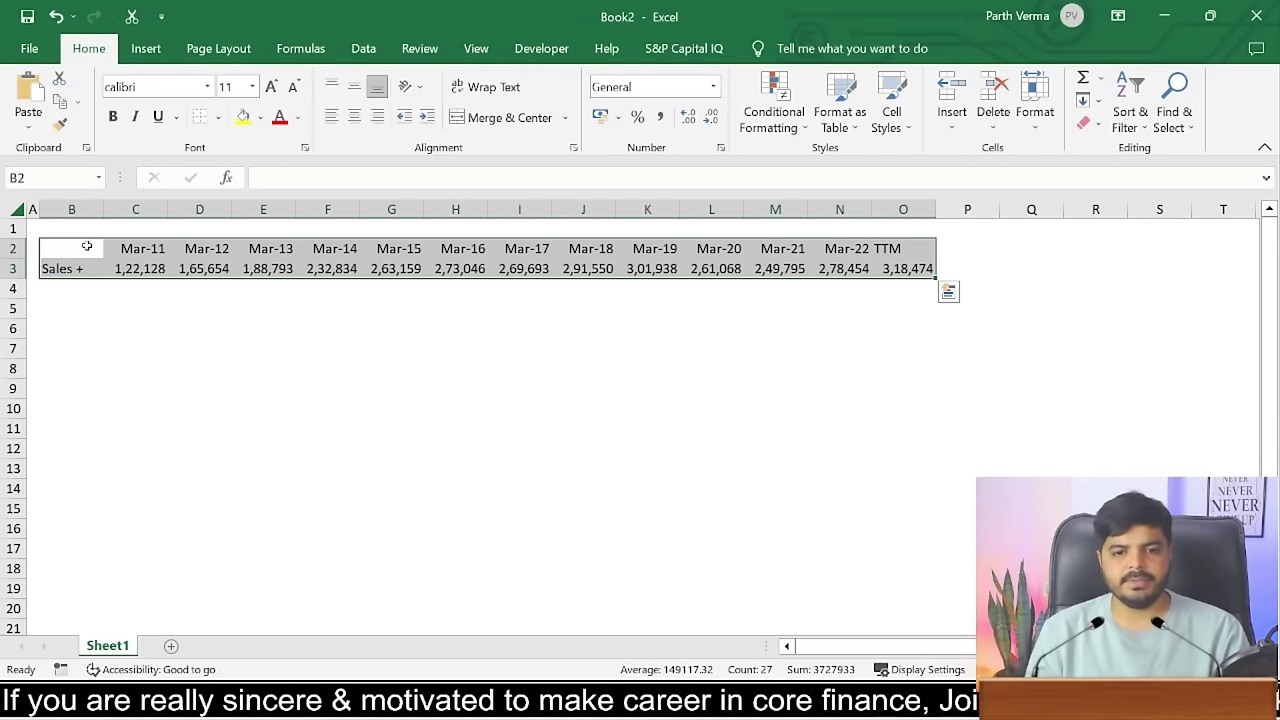
pyautogui.click(81, 268)
pyautogui.press('Delete')
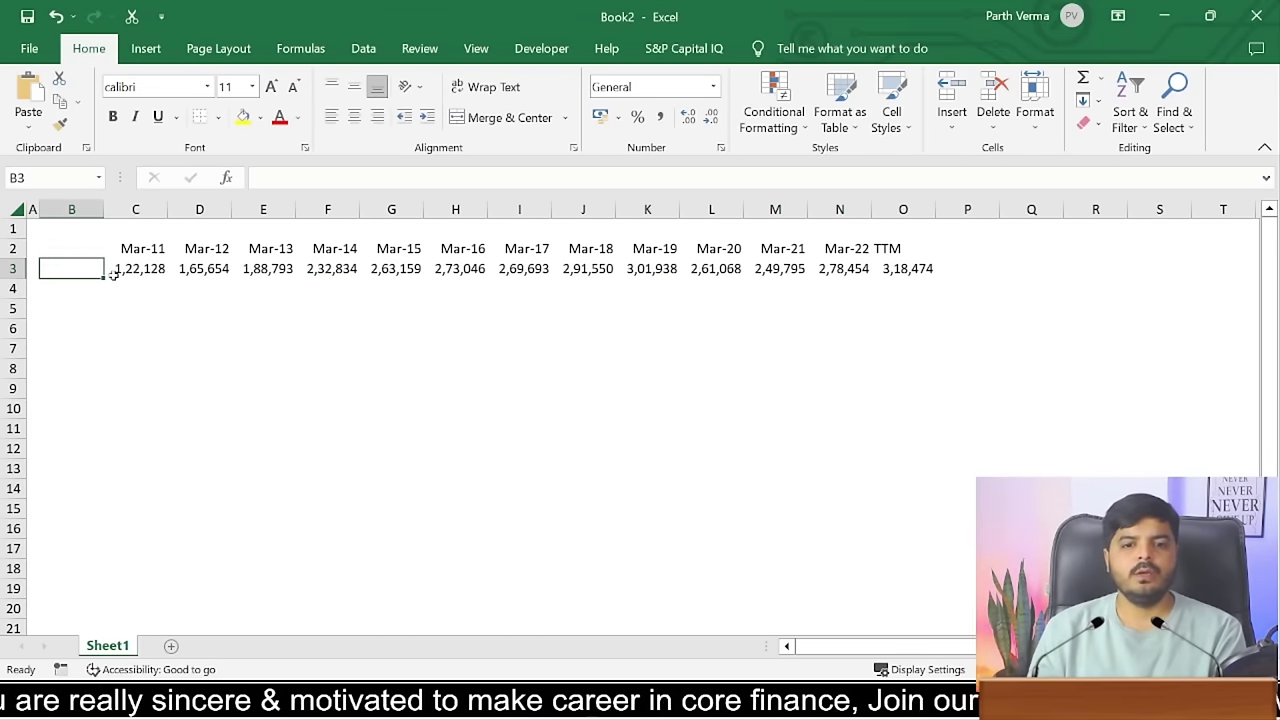
# - Enter period 1 in B5 and the year 2011 in C5
pyautogui.click(73, 294)
pyautogui.write('2')
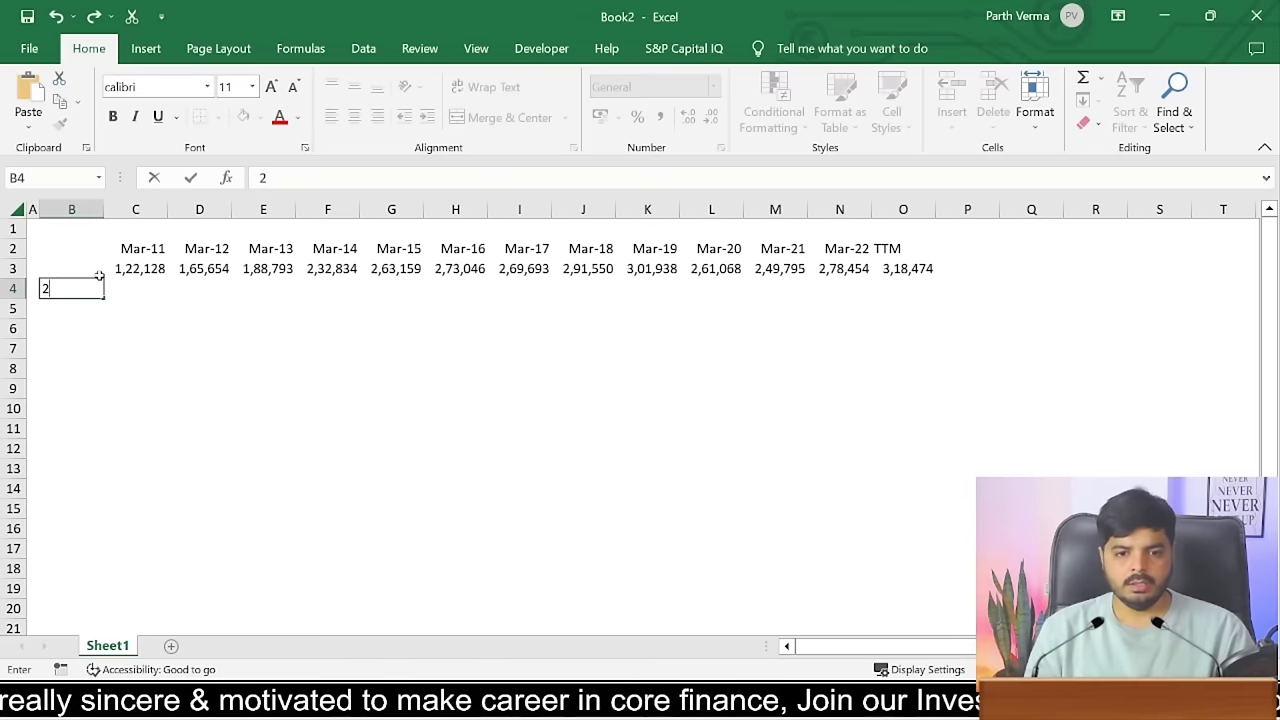
pyautogui.press('Escape')
pyautogui.press('Down')
pyautogui.write('2')
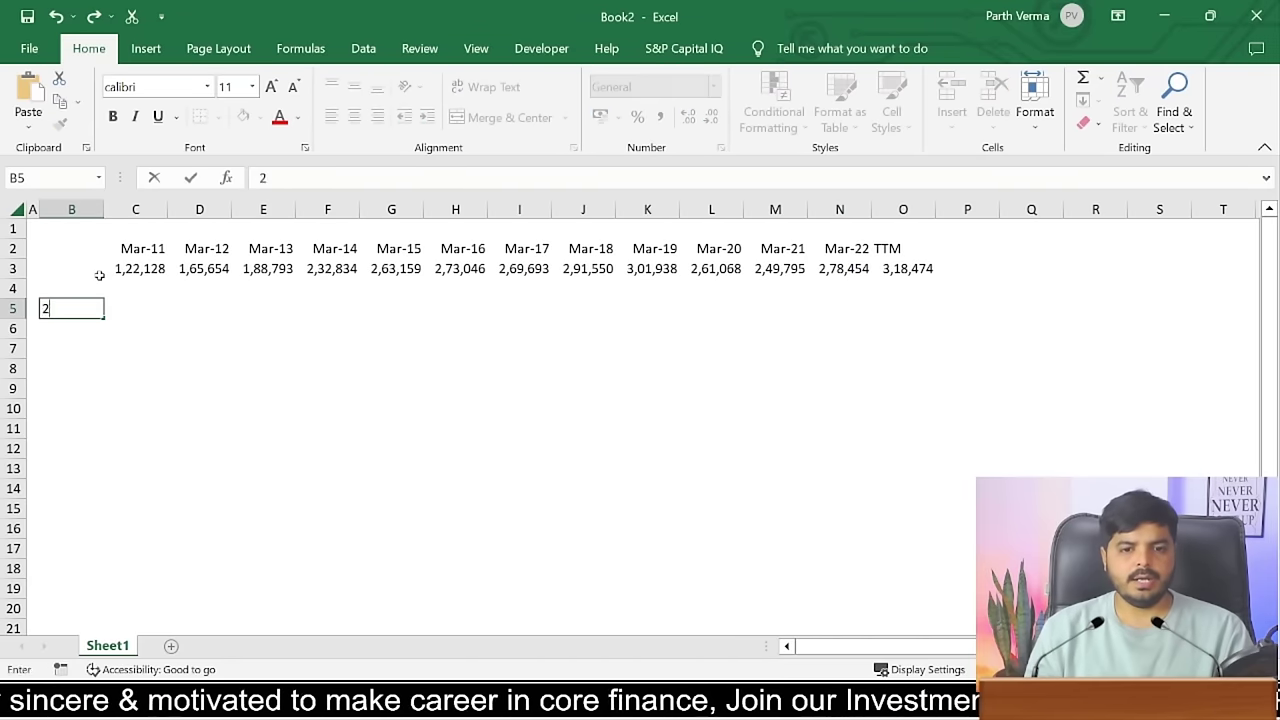
pyautogui.press('Escape')
pyautogui.write('1')
pyautogui.press('Tab')
pyautogui.write('2')
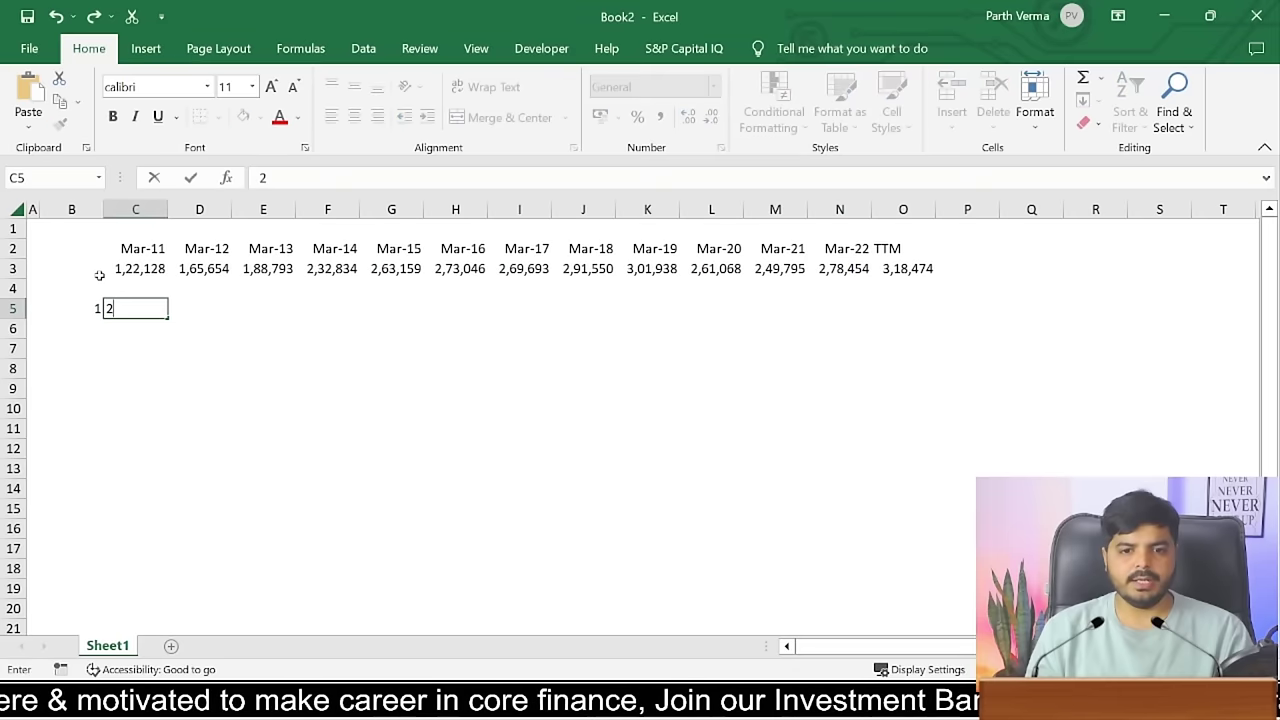
pyautogui.press('Return')
# - Enter the formula =B5+1 in B6 for the next period number
pyautogui.press('Left')
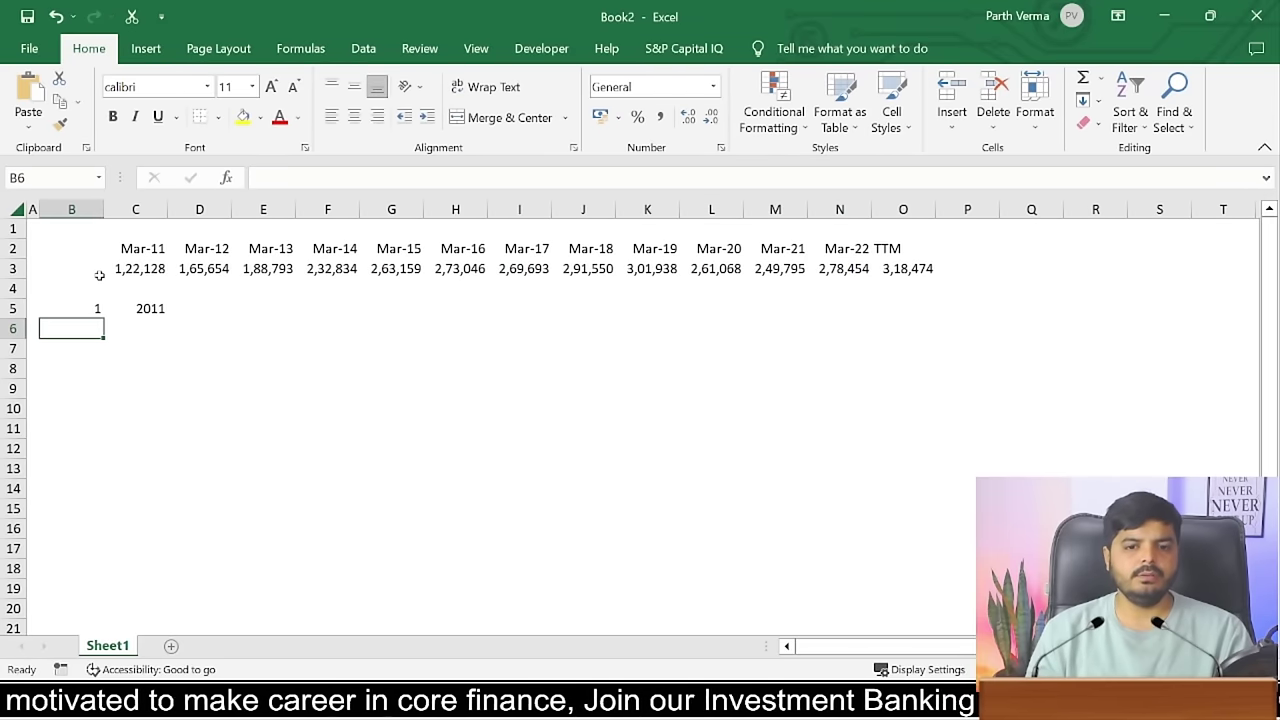
pyautogui.write('=')
pyautogui.press('Up')
pyautogui.write('+1')
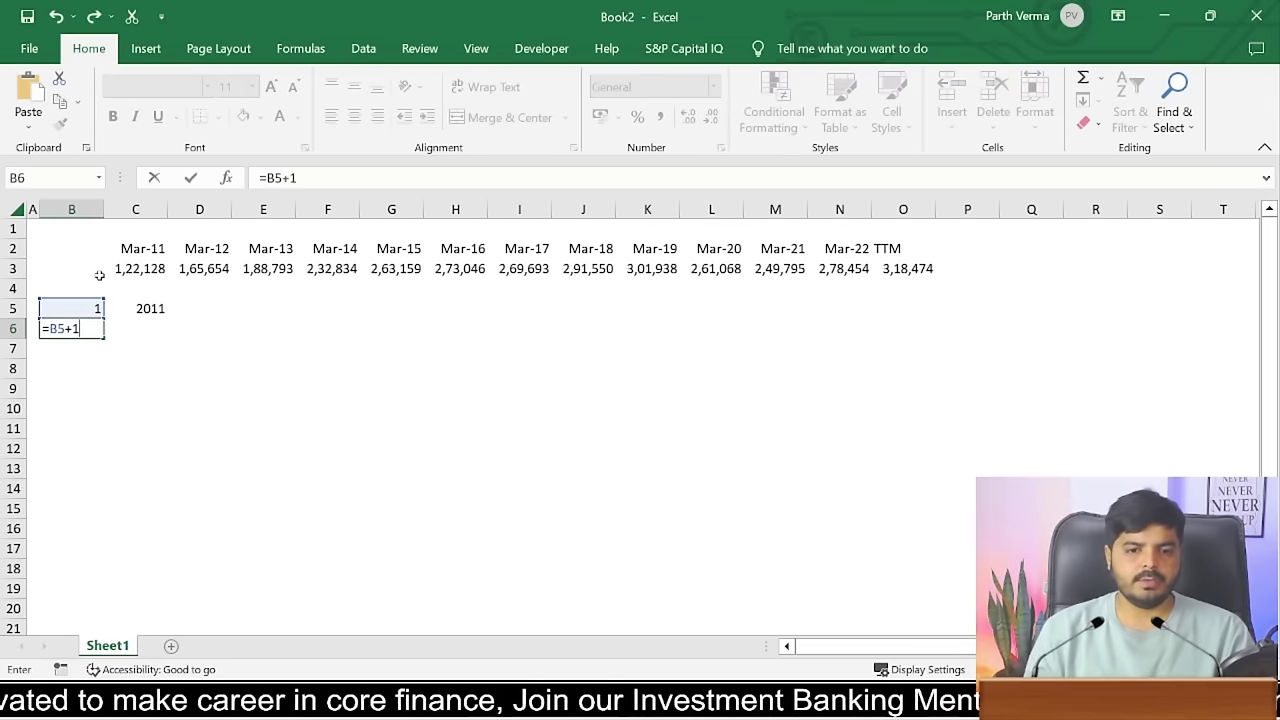
pyautogui.press('Return')
# - Copy the period formula down column B to extend periods through 10 in B14
pyautogui.press('Up')
pyautogui.hotkey('ctrl', 'c')
pyautogui.hotkey('shift', 'Down')
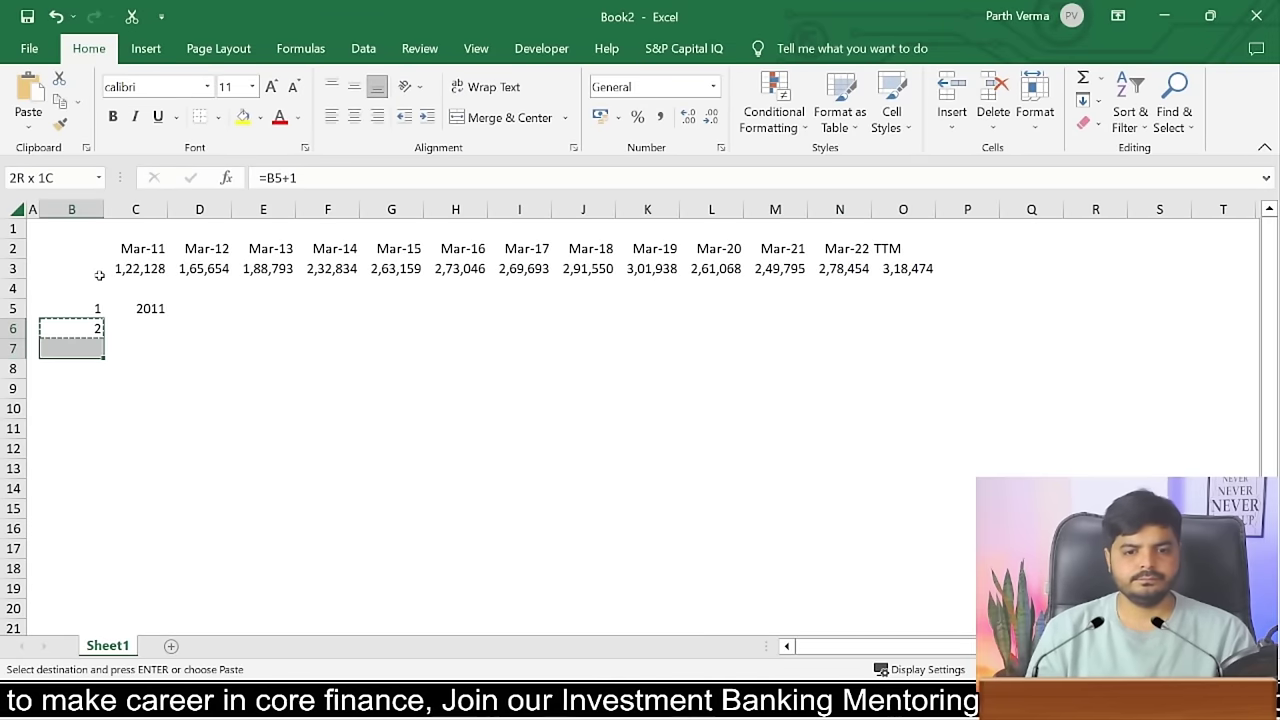
pyautogui.hotkey('shift', 'Down')
pyautogui.hotkey('shift', 'Down')
pyautogui.hotkey('shift', 'Down')
pyautogui.hotkey('shift', 'Down')
pyautogui.hotkey('shift', 'Down')
pyautogui.hotkey('shift', 'Down')
pyautogui.press('Return')
pyautogui.press('Down')
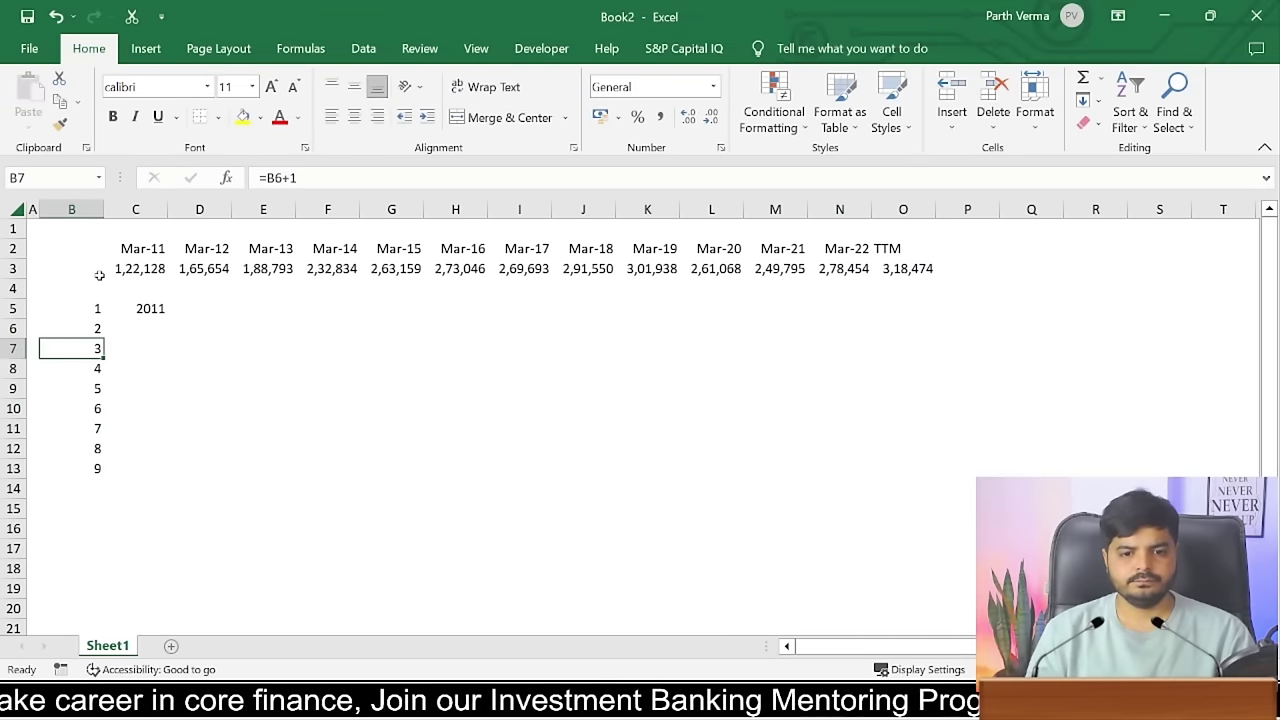
pyautogui.press('Down')
pyautogui.press('Down')
pyautogui.press('Down')
pyautogui.press('Down')
pyautogui.press('Down')
pyautogui.hotkey('ctrl', 'c')
pyautogui.press('Down')
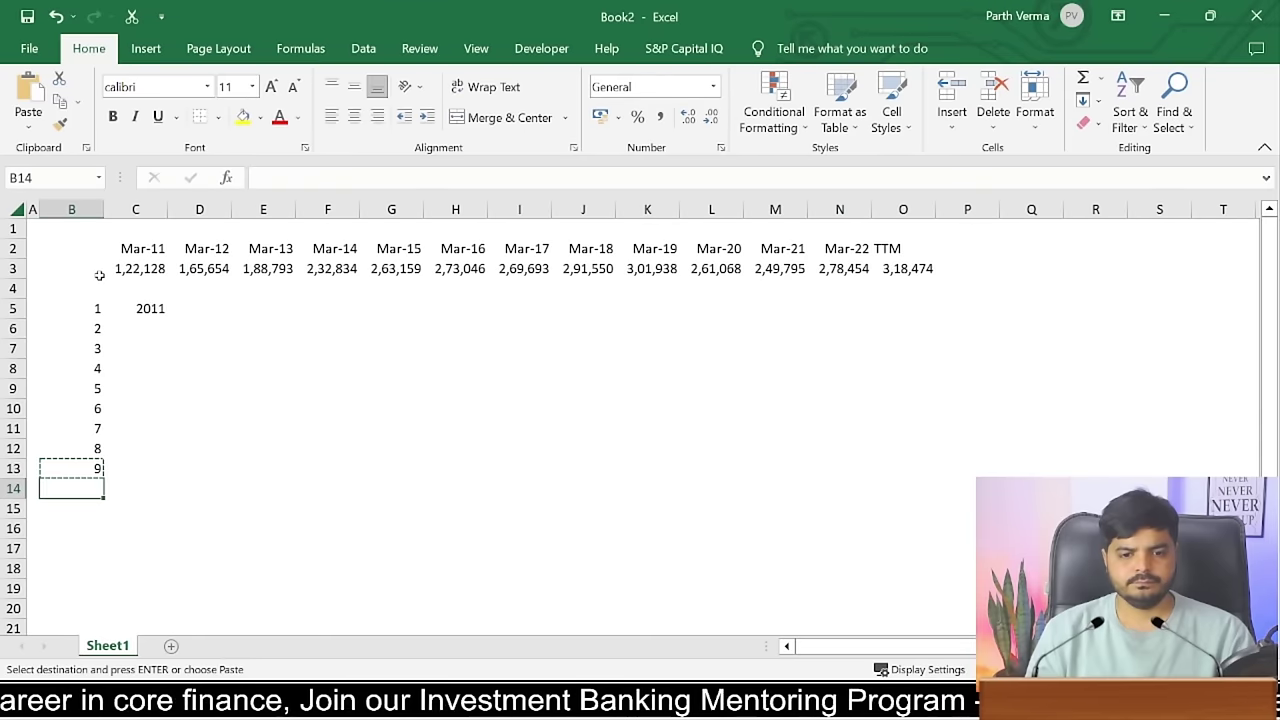
pyautogui.hotkey('ctrl', 'v')
pyautogui.press('Up')
pyautogui.press('Up')
pyautogui.press('Up')
pyautogui.press('Up')
pyautogui.press('Up')
pyautogui.press('Up')
pyautogui.press('Up')
pyautogui.press('Up')
pyautogui.press('Escape')
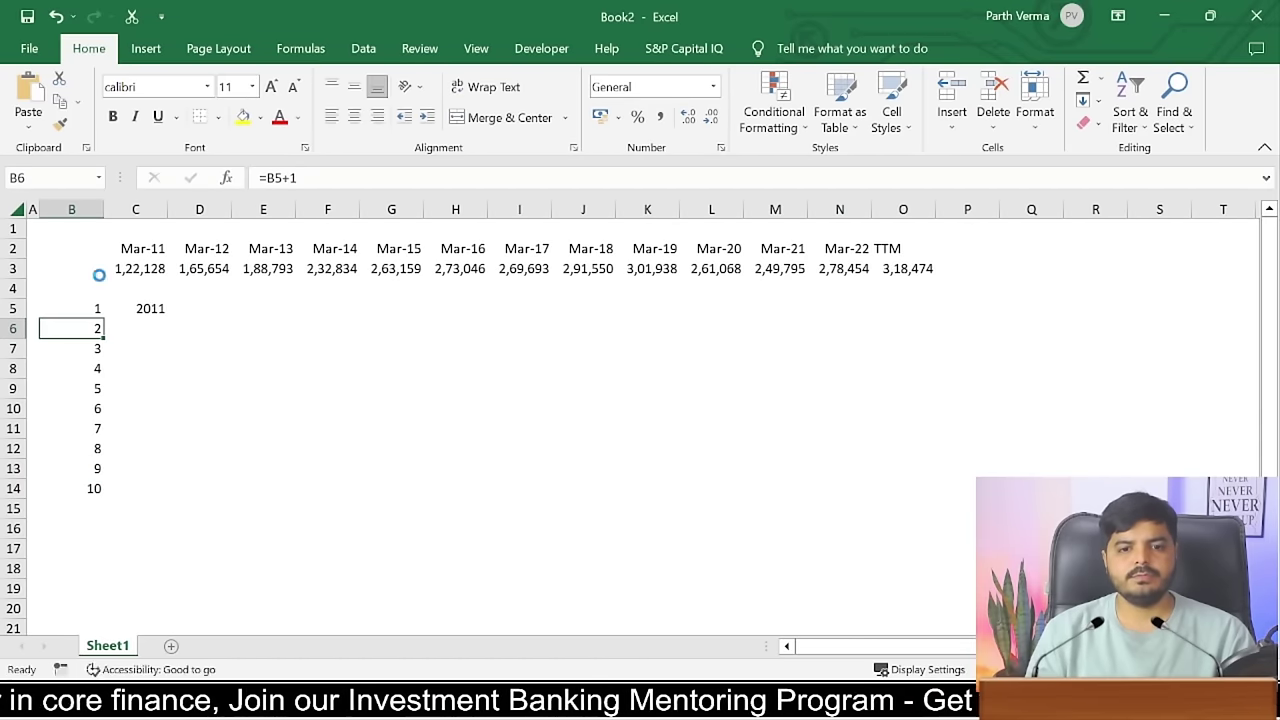
# - Paste the increment formula into C6:C14 to fill the years 2012–2020
pyautogui.hotkey('ctrl', 'c')
pyautogui.press('Right')
pyautogui.press('Left')
pyautogui.hotkey('ctrl', 'Down')
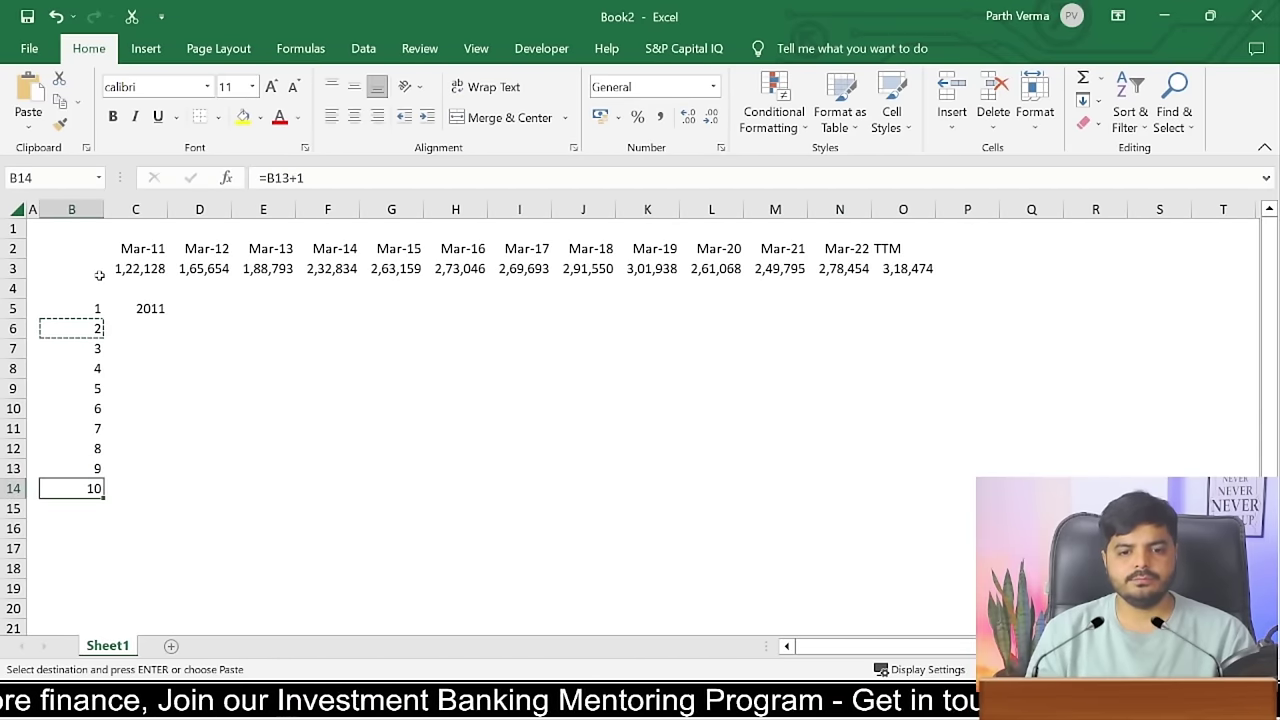
pyautogui.press('Right')
pyautogui.hotkey('ctrl', 'shift', 'Up')
pyautogui.hotkey('shift', 'Down')
pyautogui.hotkey('ctrl', 'v')
pyautogui.press('Up')
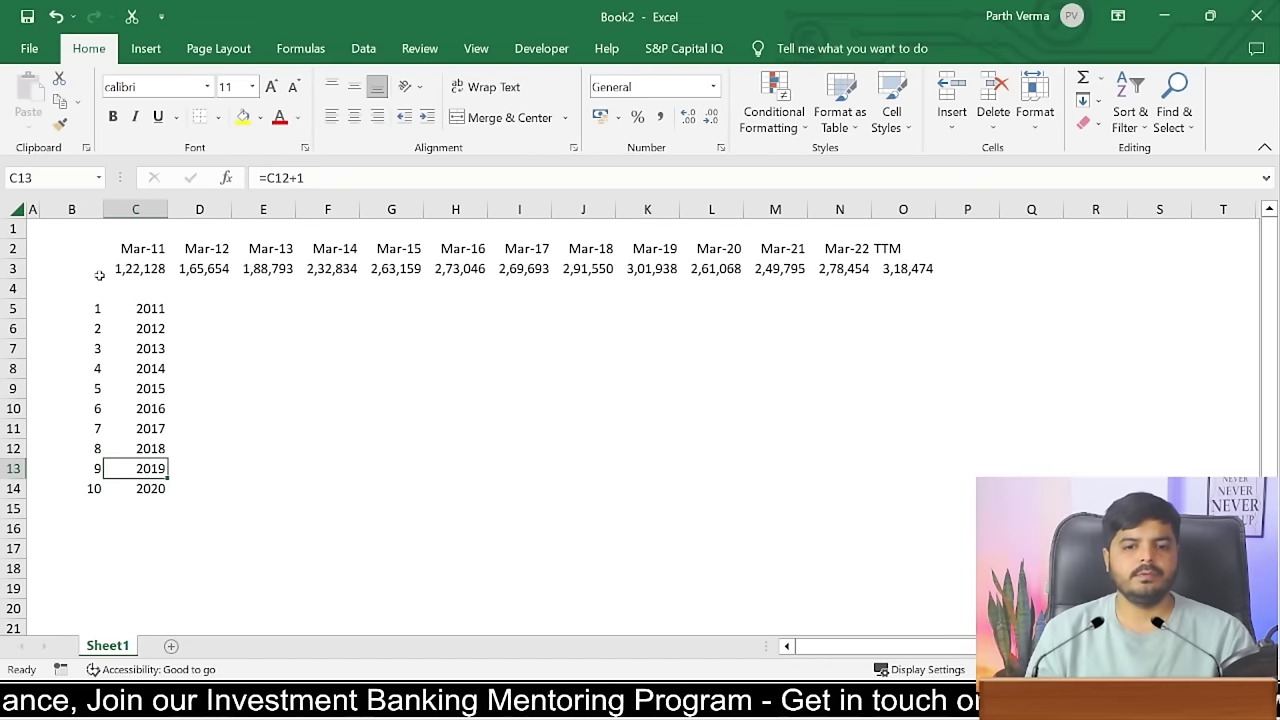
pyautogui.press('Up')
pyautogui.press('Down')
pyautogui.press('Down')
pyautogui.press('Down')
# - Drag the last period and year down to extend the lists to 12 and 2022
pyautogui.press('Left')
pyautogui.press('Up')
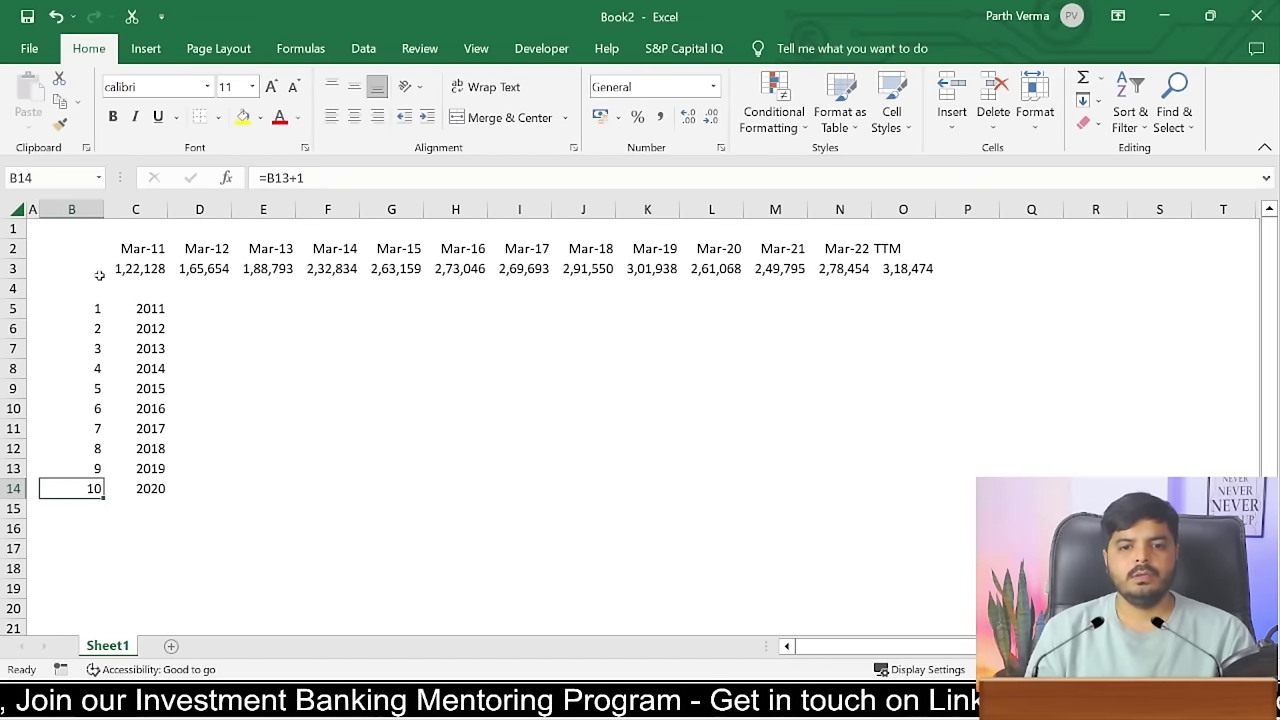
pyautogui.press('Right')
pyautogui.press('Left')
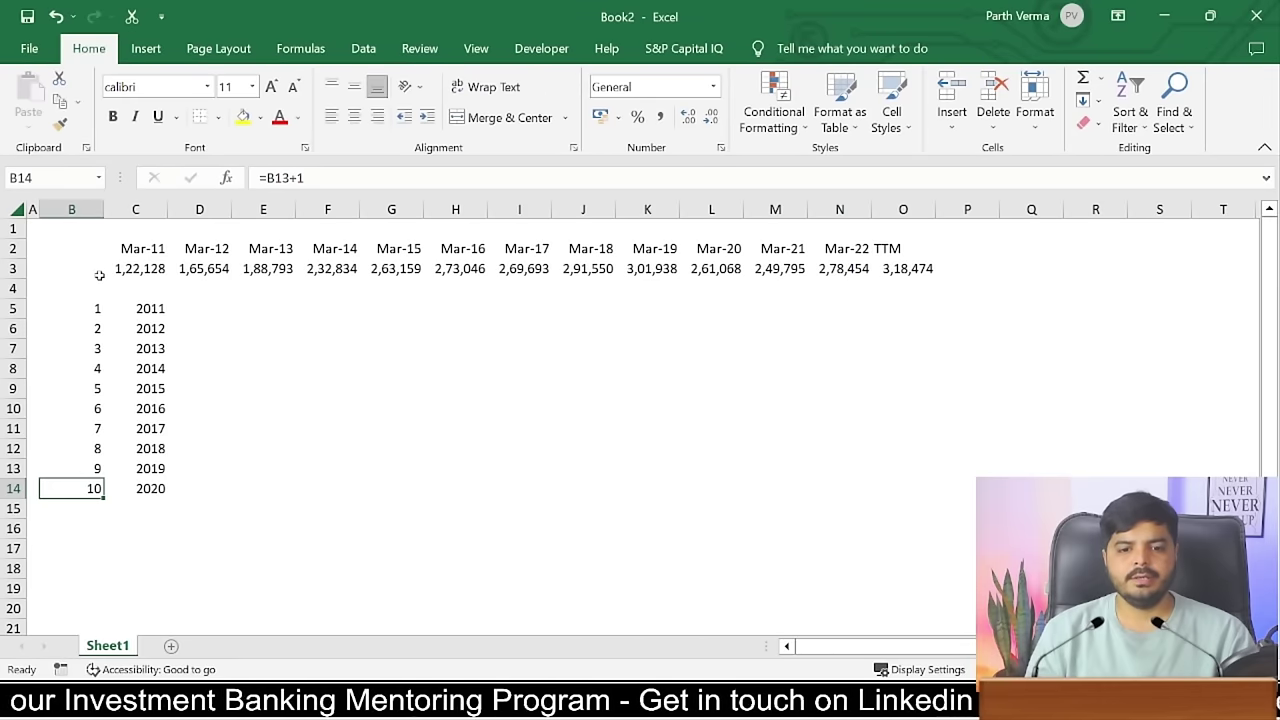
pyautogui.hotkey('shift', 'Right')
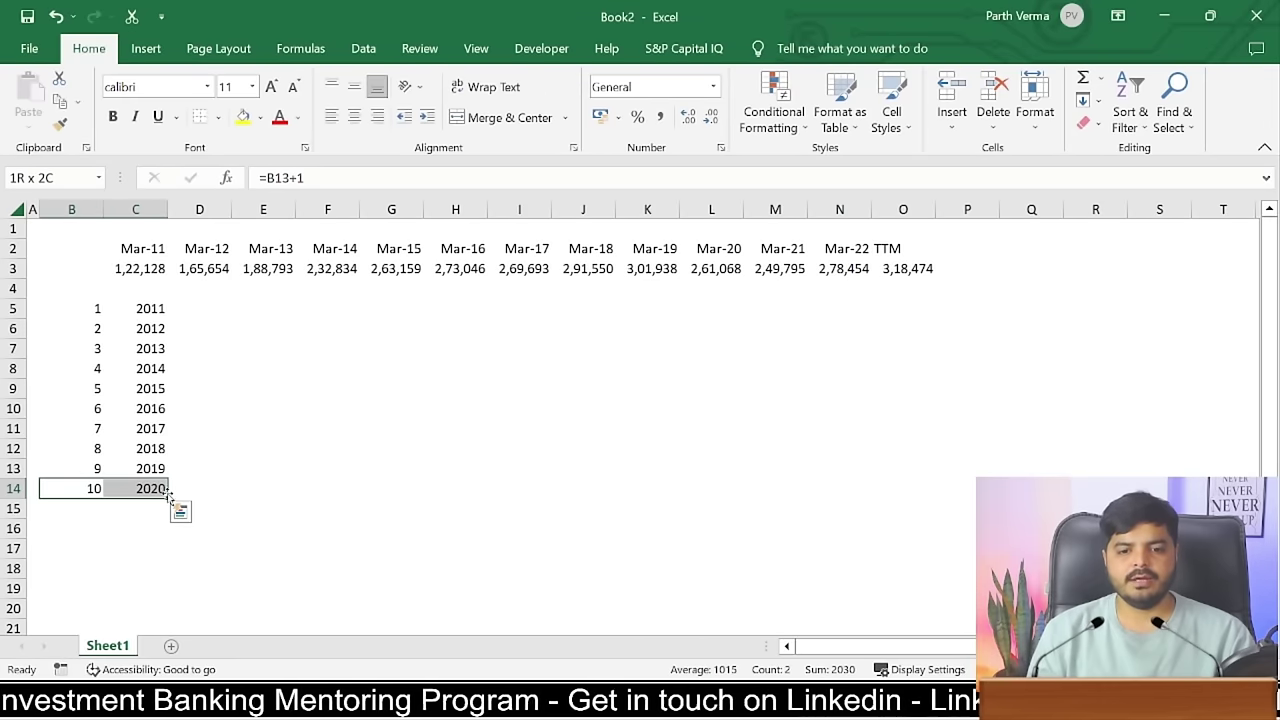
pyautogui.moveTo(168, 498); pyautogui.dragTo(168, 534)
pyautogui.click(327, 508)
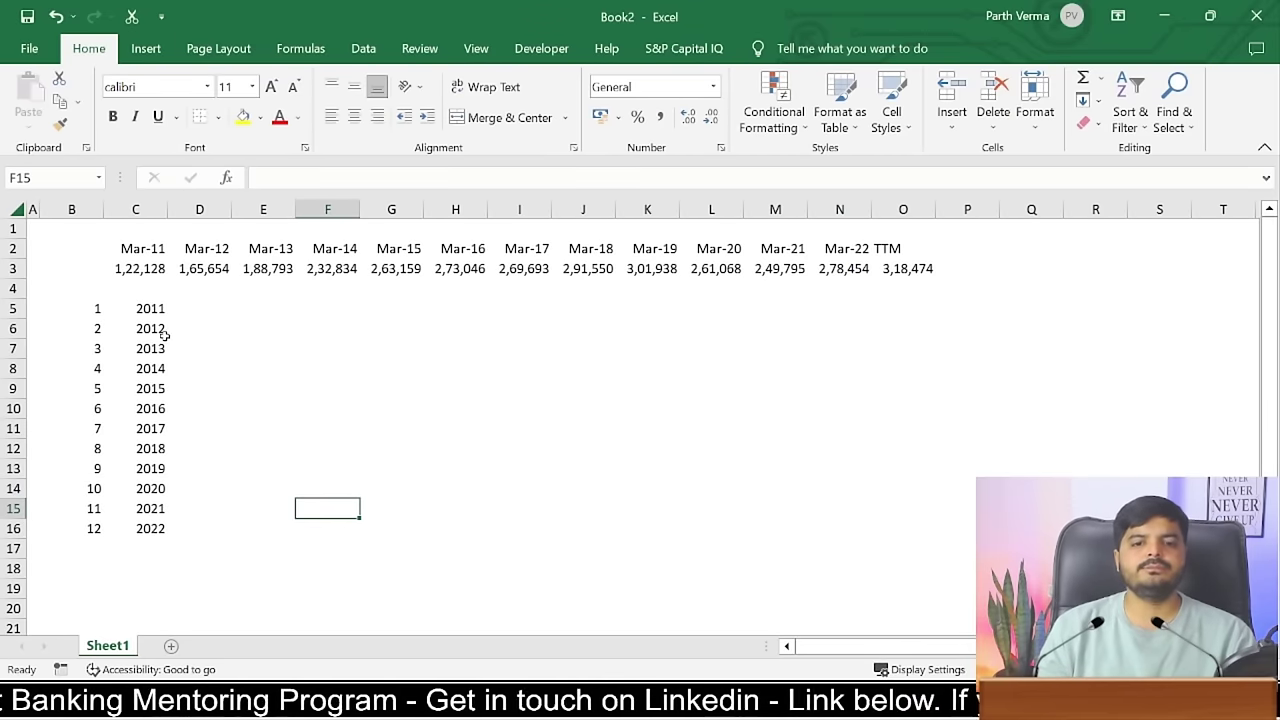
# - Select the 2011–2022 years in column C, then the yearly sales figures in row 3
pyautogui.click(150, 289)
pyautogui.moveTo(150, 309)
pyautogui.mouseDown()
pyautogui.moveTo(157, 547)
pyautogui.moveTo(158, 528)
pyautogui.mouseUp()
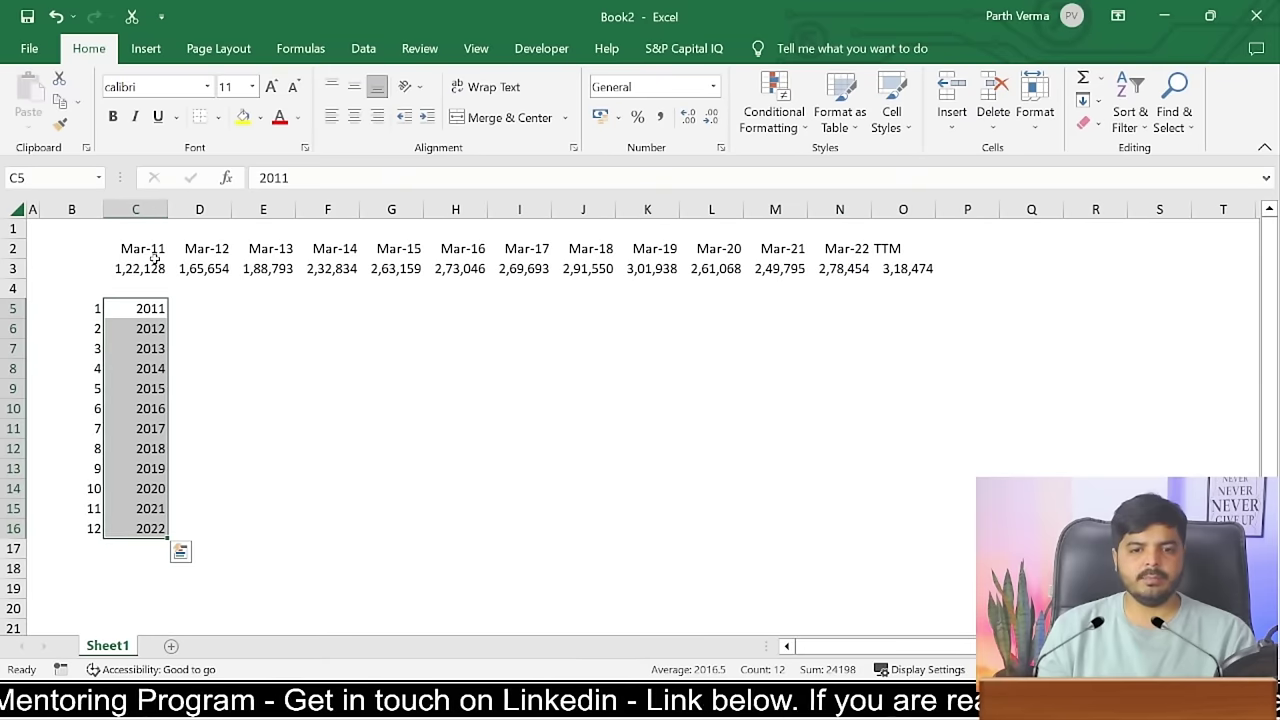
pyautogui.moveTo(155, 262); pyautogui.dragTo(815, 262)
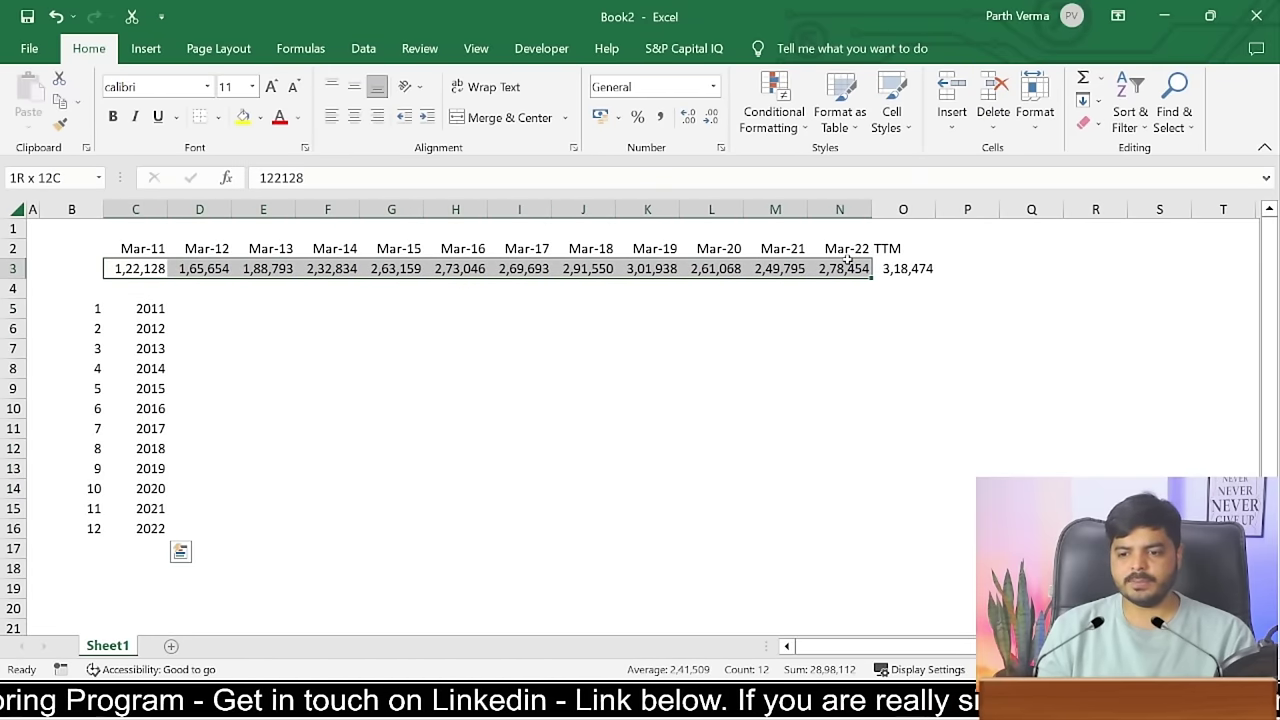
# - Clear the TTM heading and value in column O, then select sales figures C3:N3
pyautogui.click(903, 210)
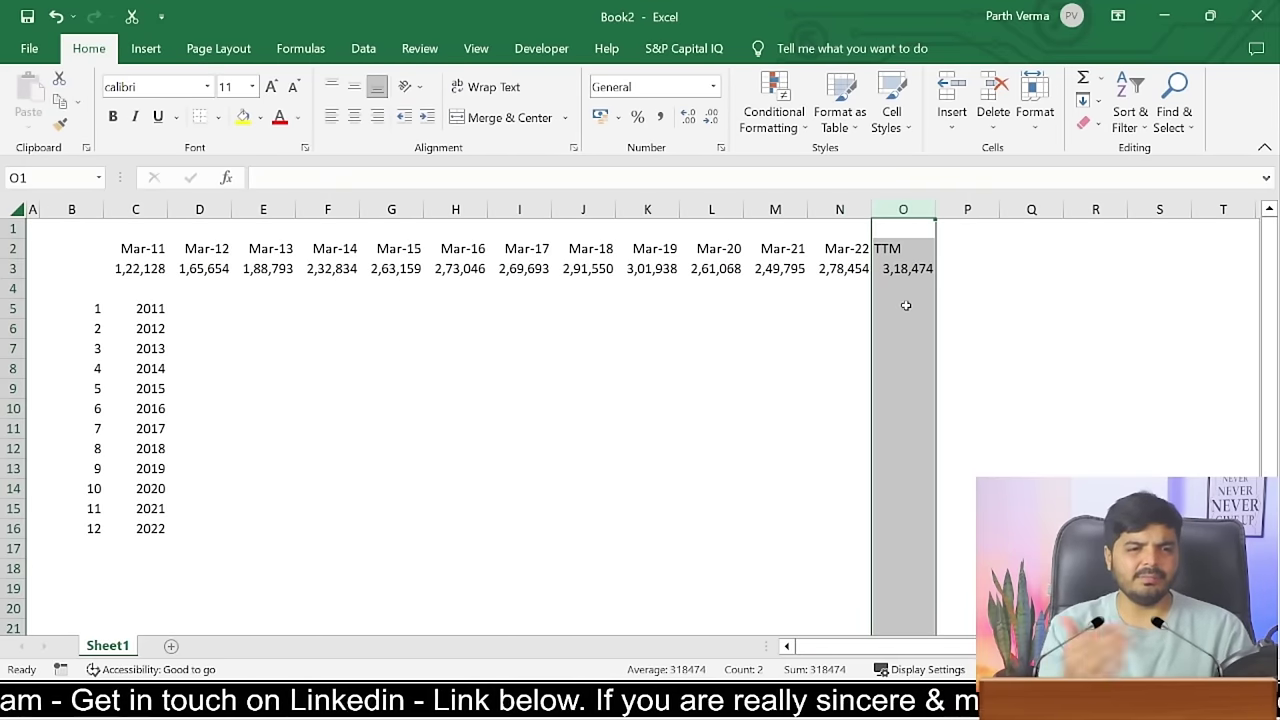
pyautogui.press('Delete')
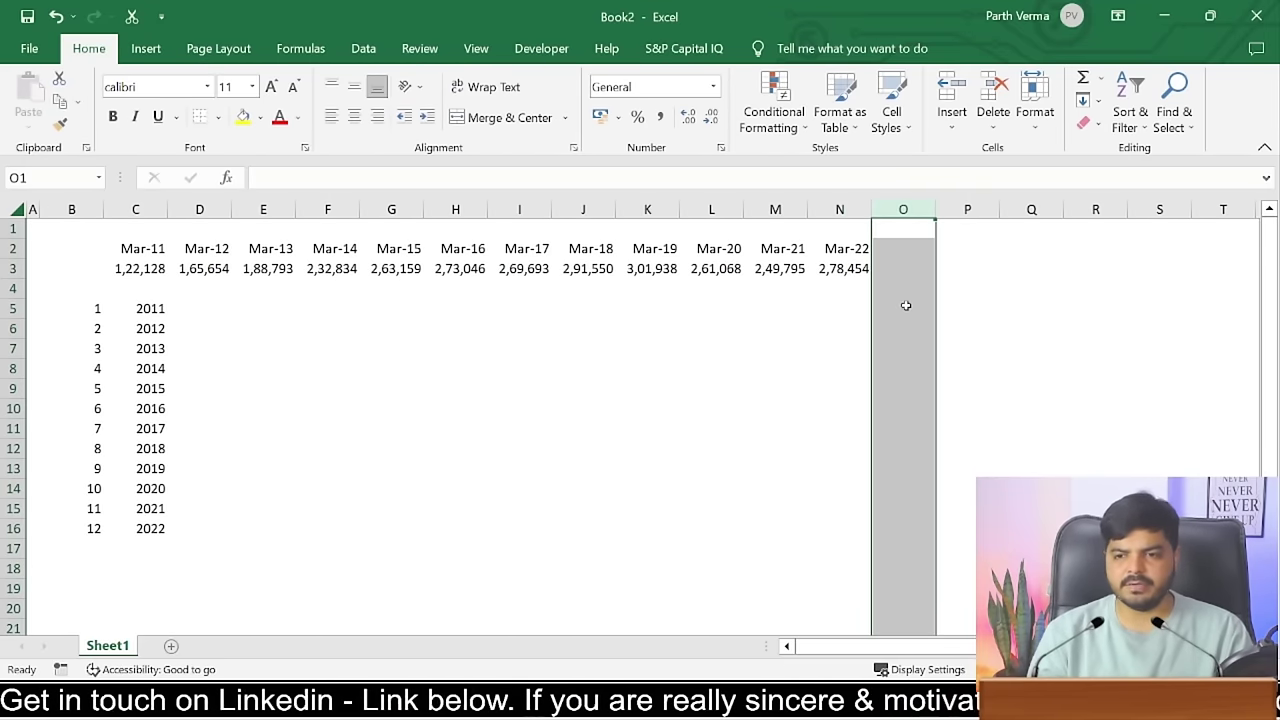
pyautogui.press('Left')
pyautogui.press('Left')
pyautogui.press('Left')
pyautogui.press('Left')
pyautogui.press('Left')
pyautogui.press('Left')
pyautogui.press('Left')
pyautogui.press('Left')
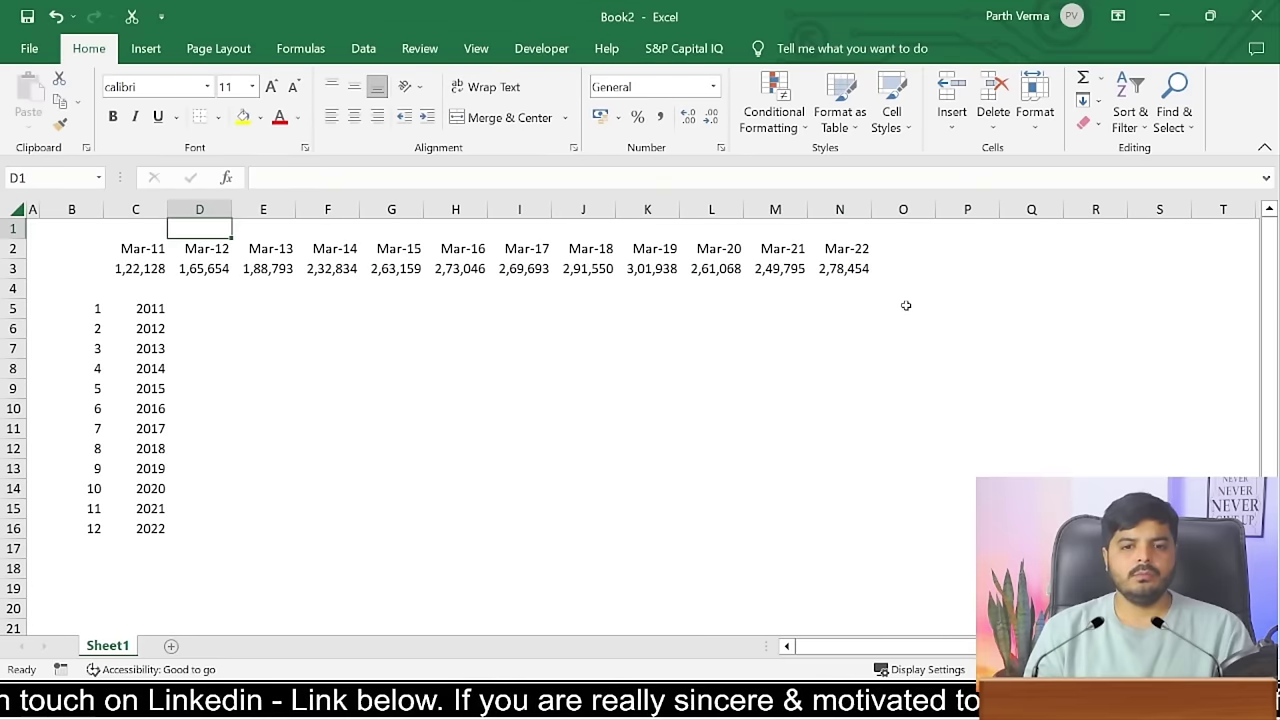
pyautogui.press('Left')
pyautogui.press('Down')
pyautogui.press('Down')
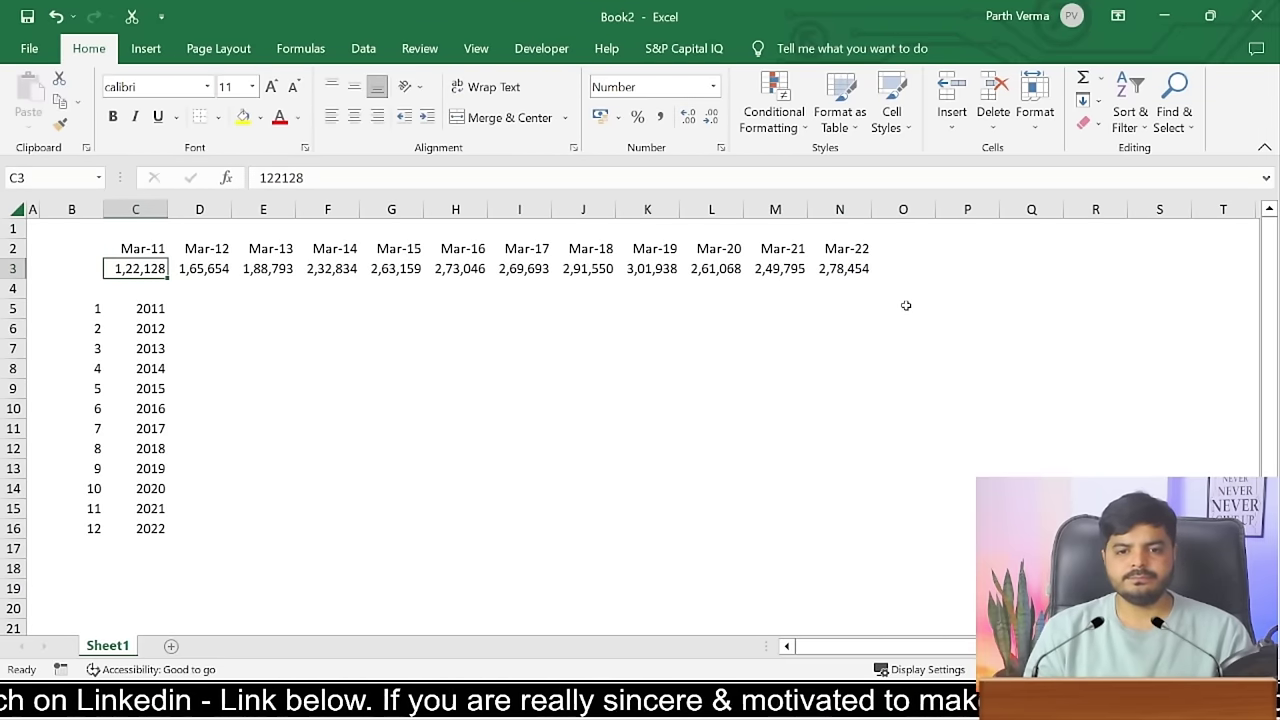
pyautogui.hotkey('ctrl', 'shift', 'Right')
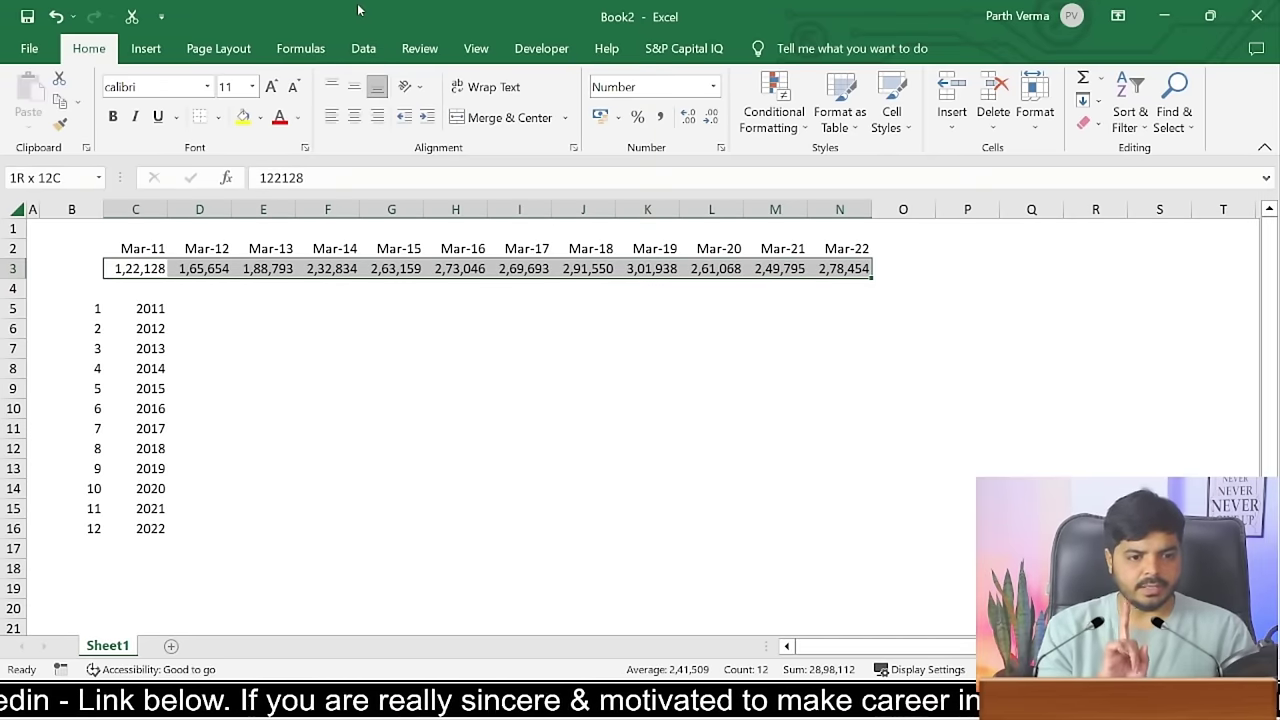
# - Apply Number format to the sales row and reduce it to one decimal place
pyautogui.press('alt')
pyautogui.press('h')
pyautogui.press('n')
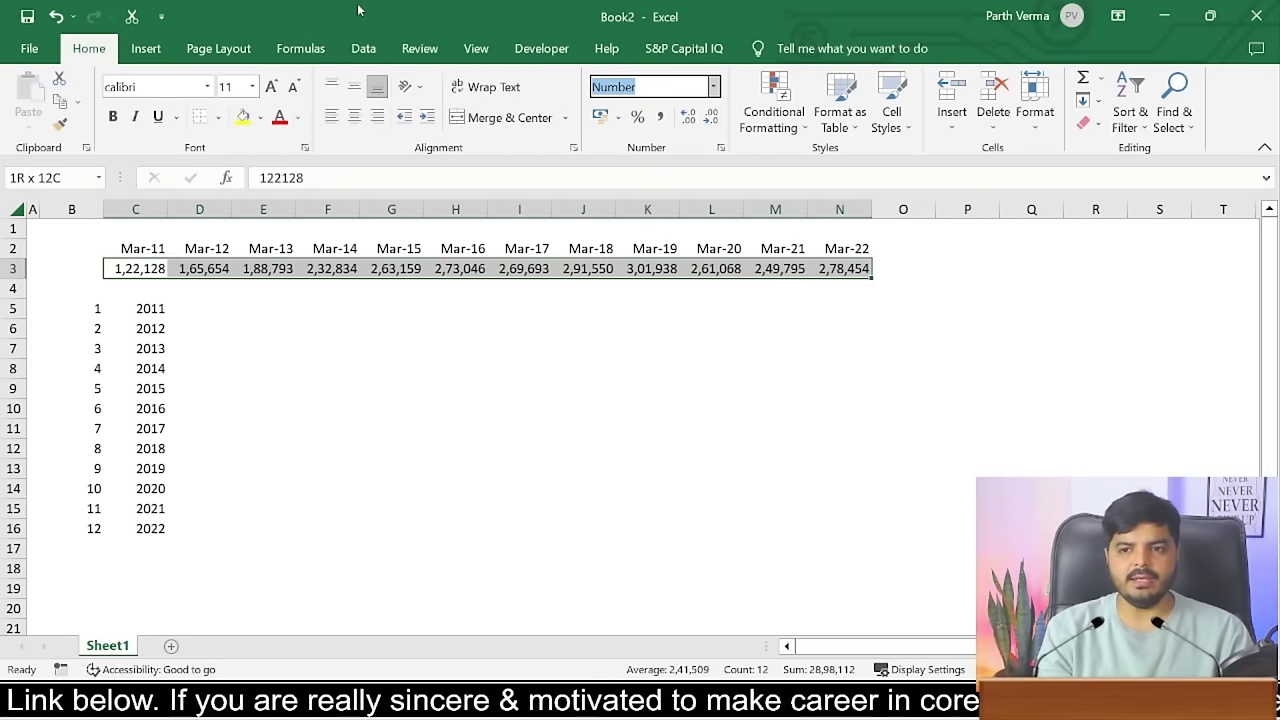
pyautogui.press('Return')
pyautogui.press('alt')
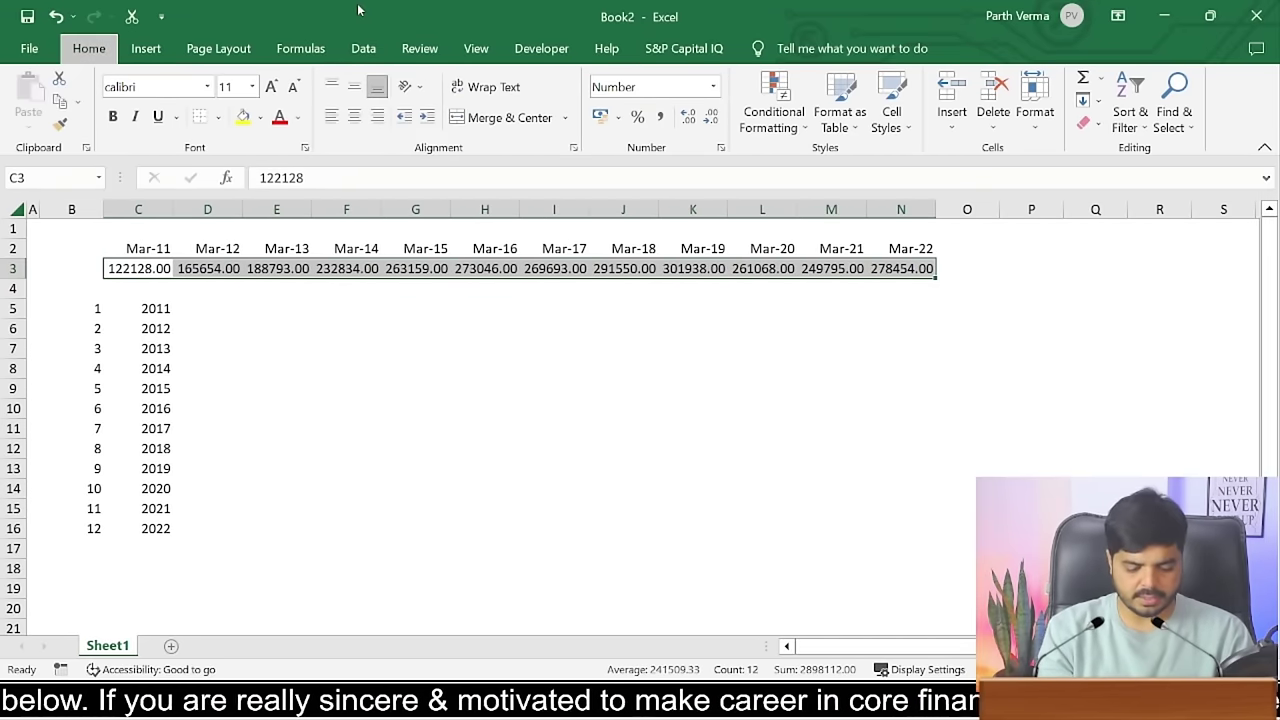
pyautogui.press('h')
pyautogui.press('0')
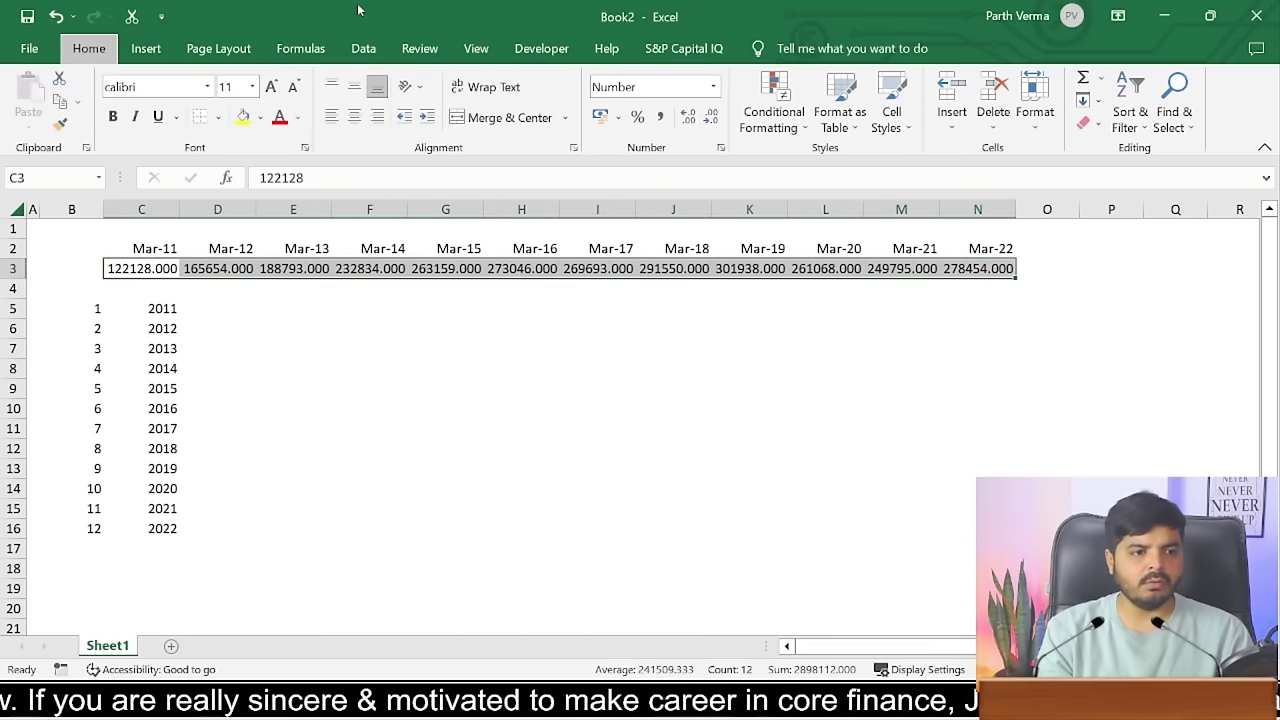
pyautogui.press('alt')
pyautogui.press('h')
pyautogui.press('9')
pyautogui.press('alt')
pyautogui.press('h')
pyautogui.press('9')
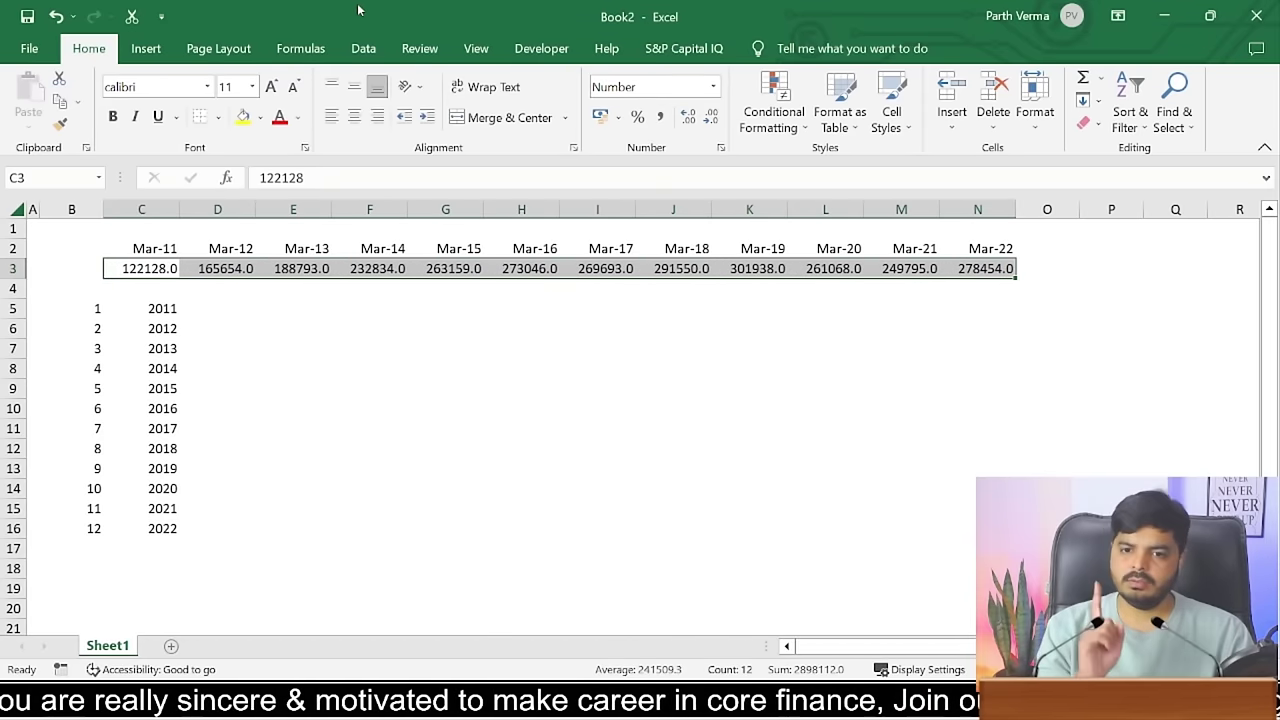
# - Give the sales row the custom #,##0.00 format trimmed to one decimal, e.g. 1,22,128.0
pyautogui.hotkey('ctrl', '1')
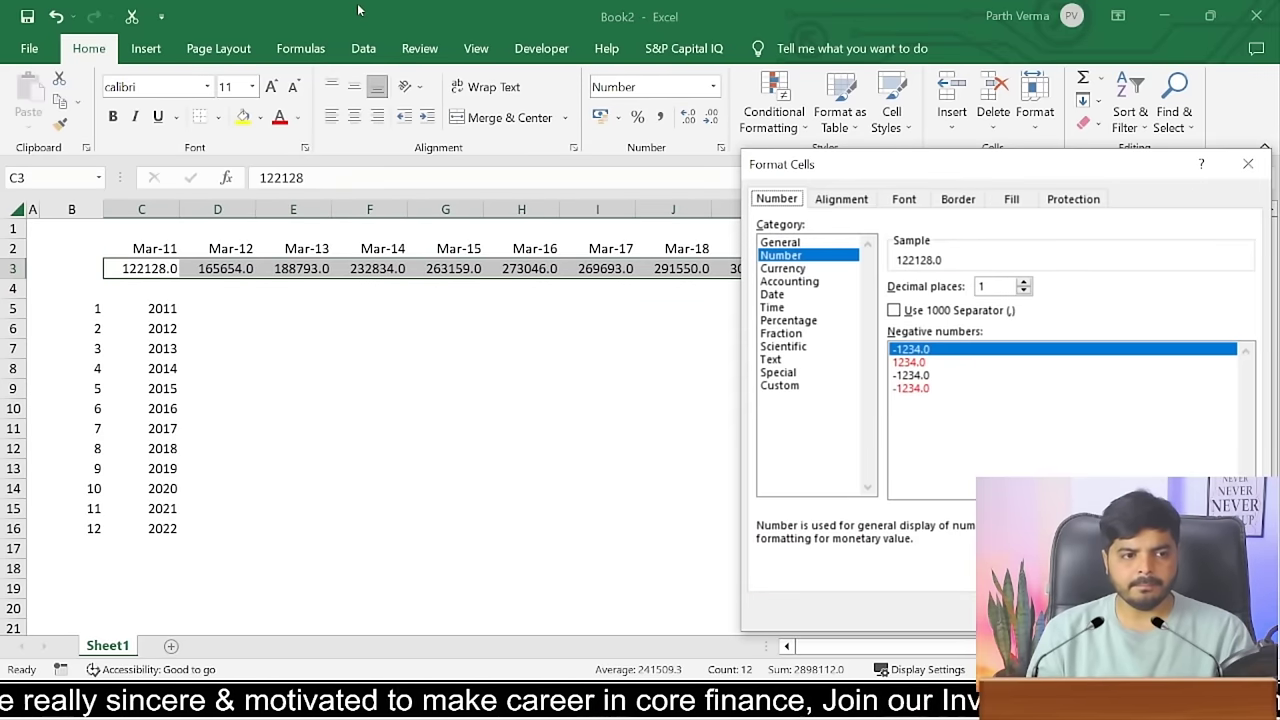
pyautogui.click(788, 386)
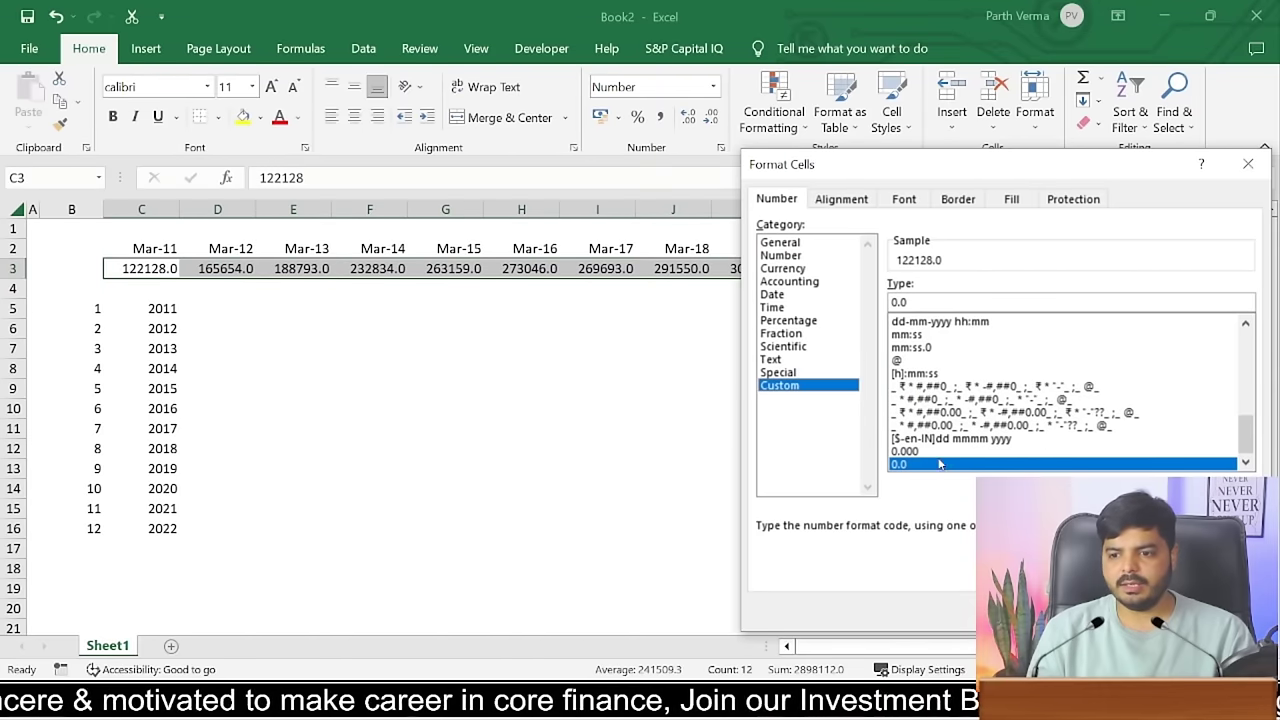
pyautogui.moveTo(1246, 438); pyautogui.dragTo(1246, 340)
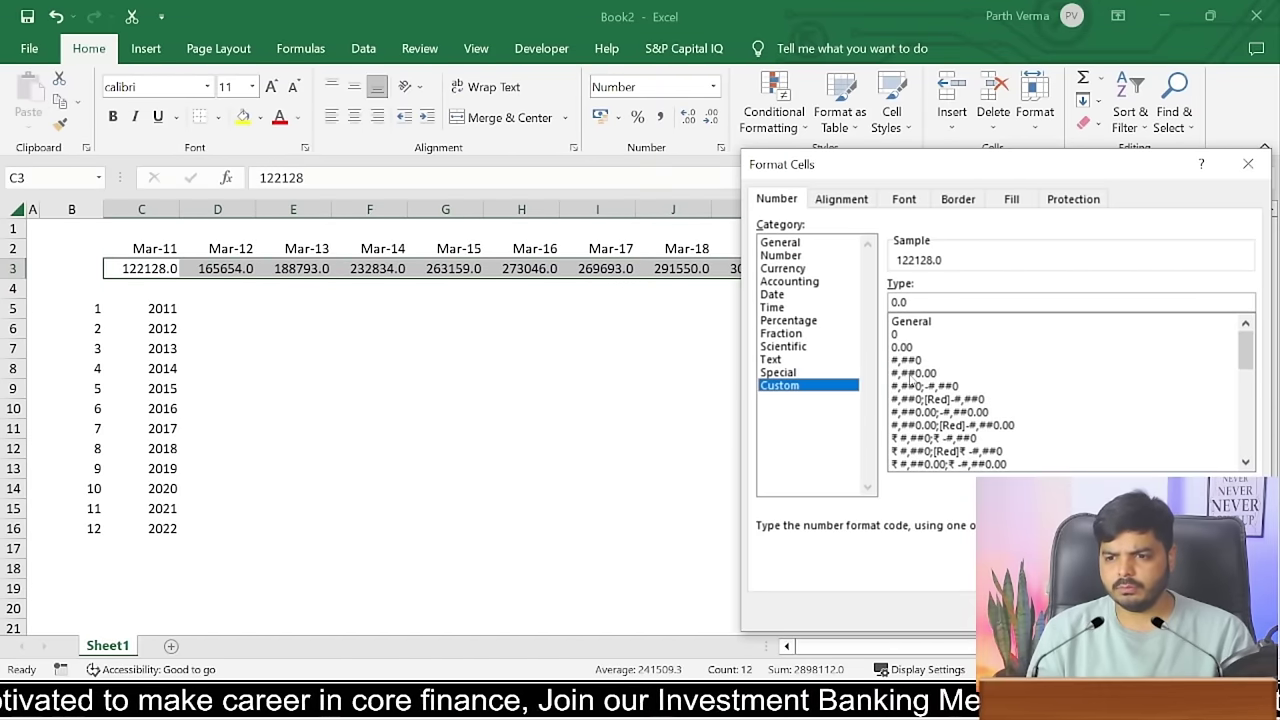
pyautogui.click(910, 374)
pyautogui.click(941, 299)
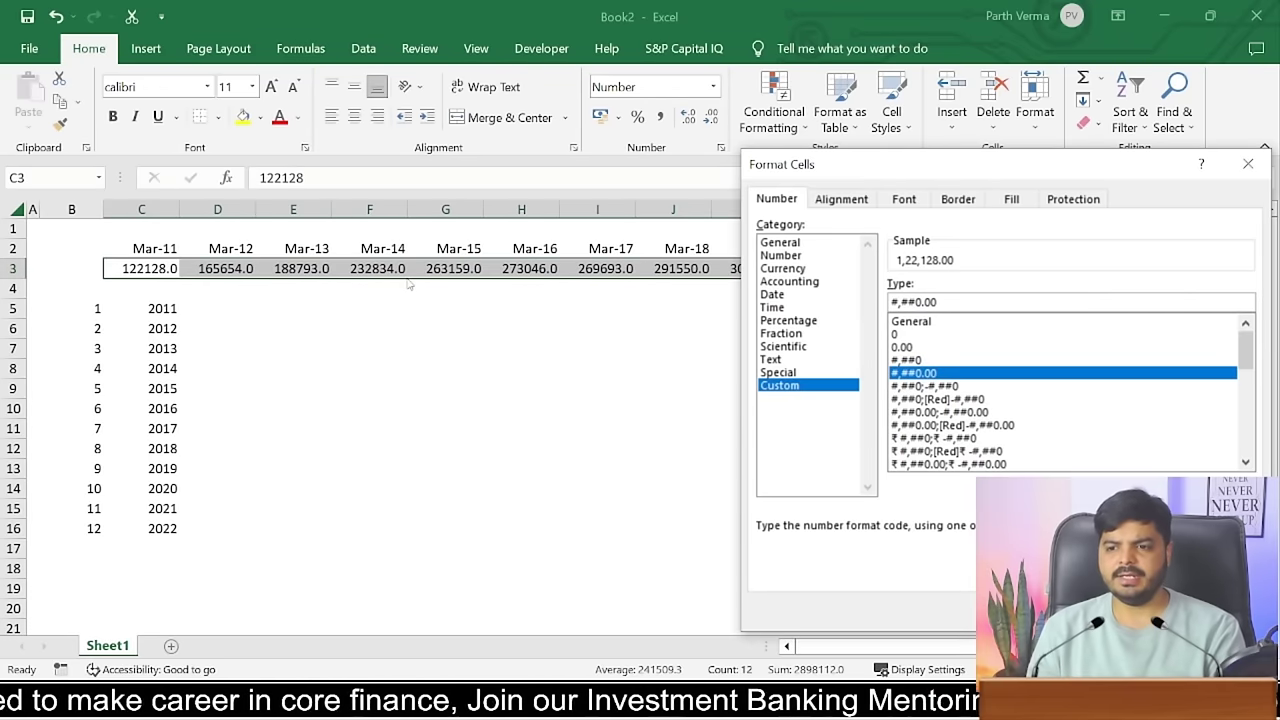
pyautogui.press('BackSpace')
pyautogui.press('Return')
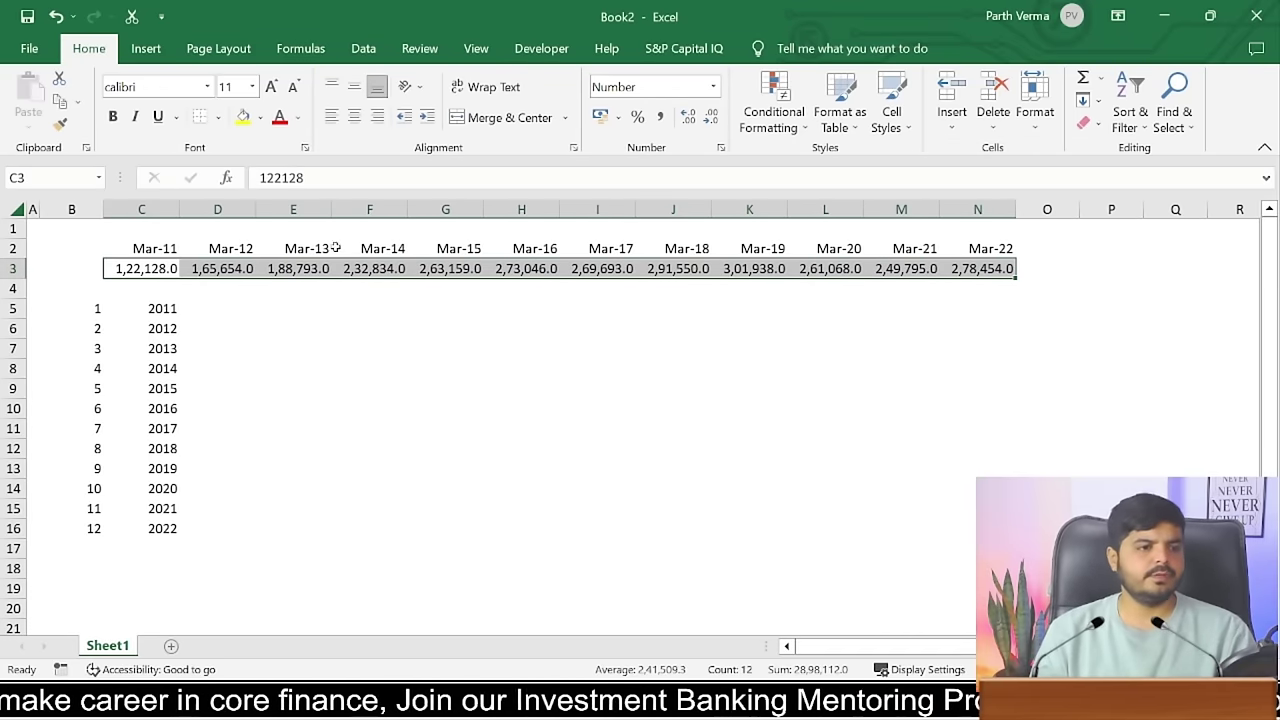
# - Copy the C3:N3 sales row and choose Paste Special Values at D5 beside 2011
pyautogui.hotkey('ctrl', 'c')
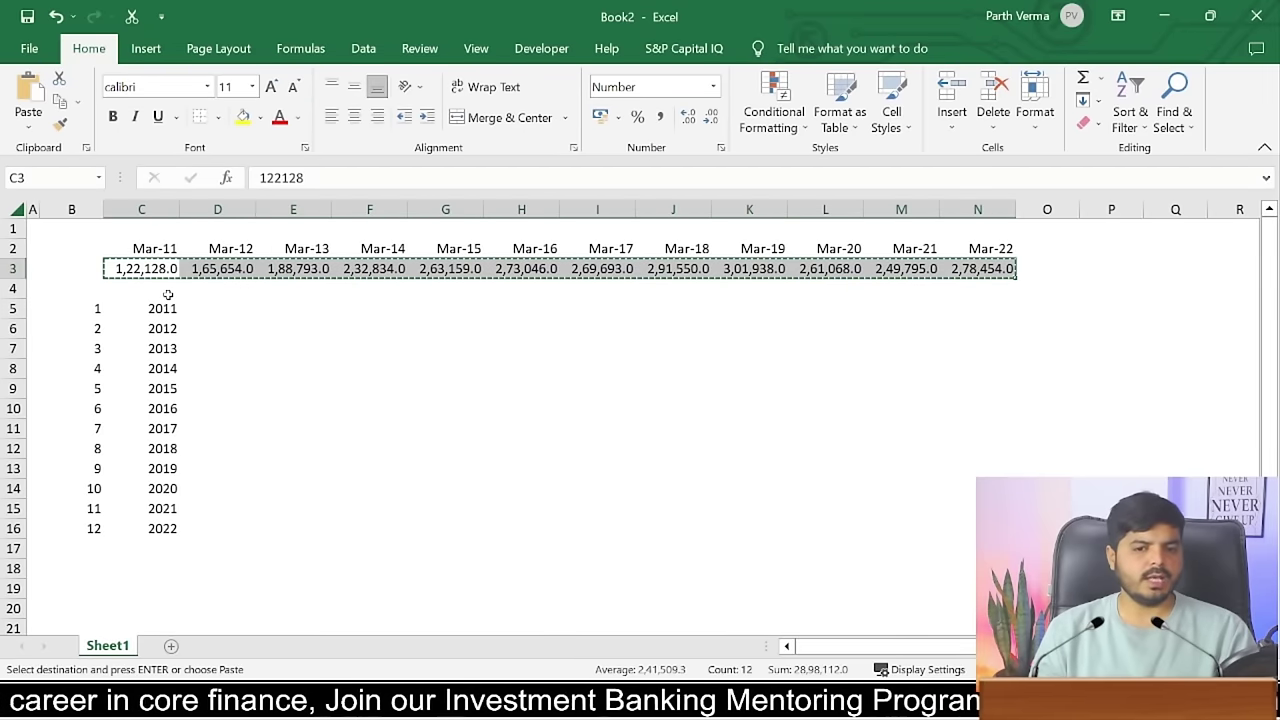
pyautogui.click(220, 311)
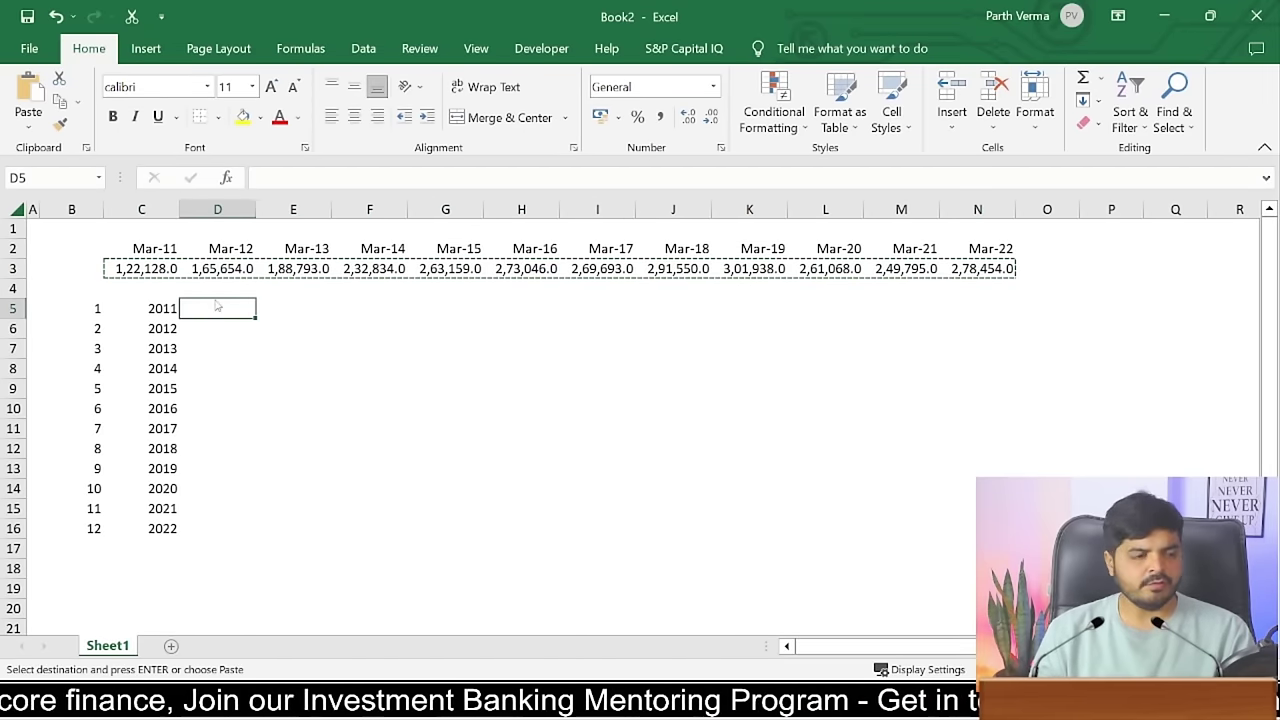
pyautogui.hotkey('ctrl', 'alt', 'v')
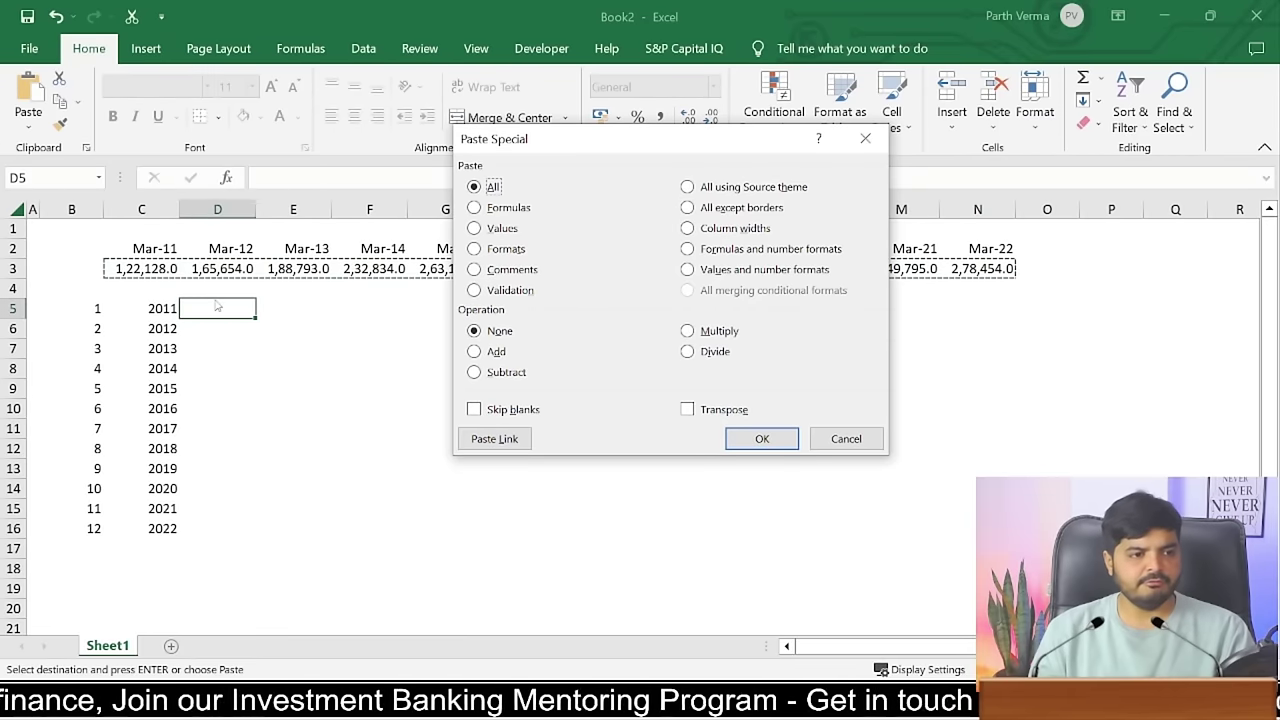
pyautogui.press('v')
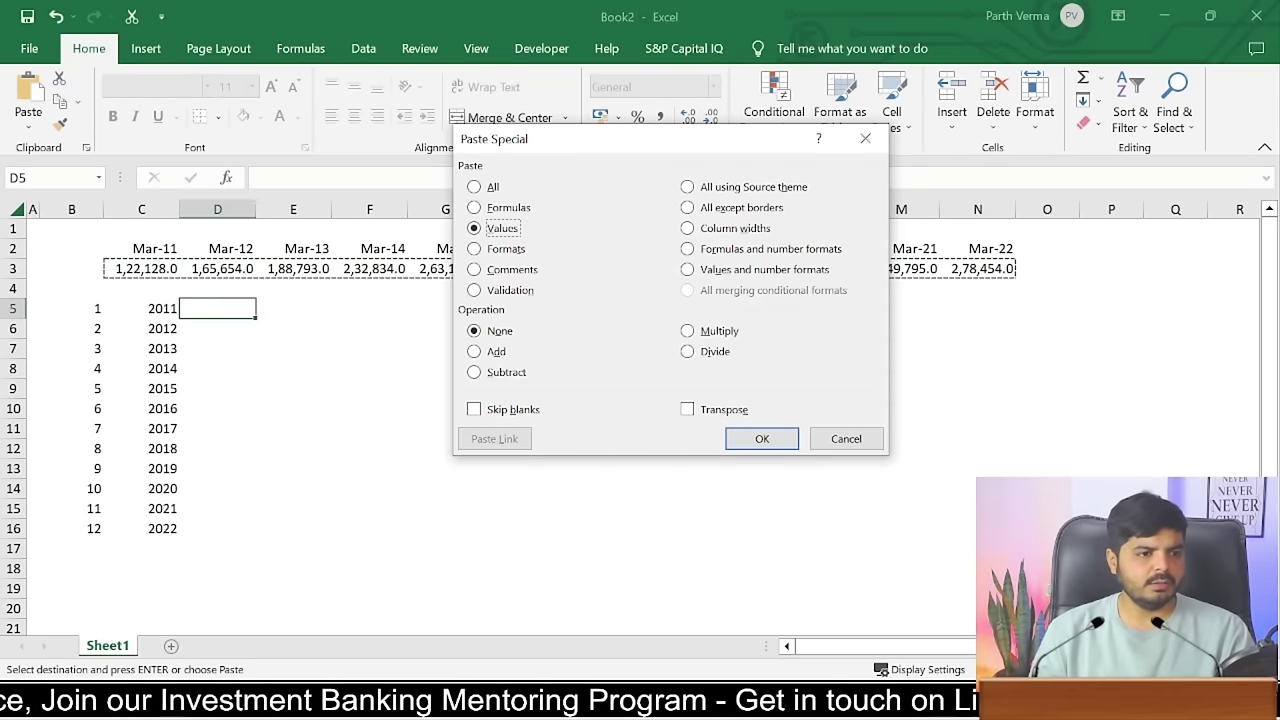
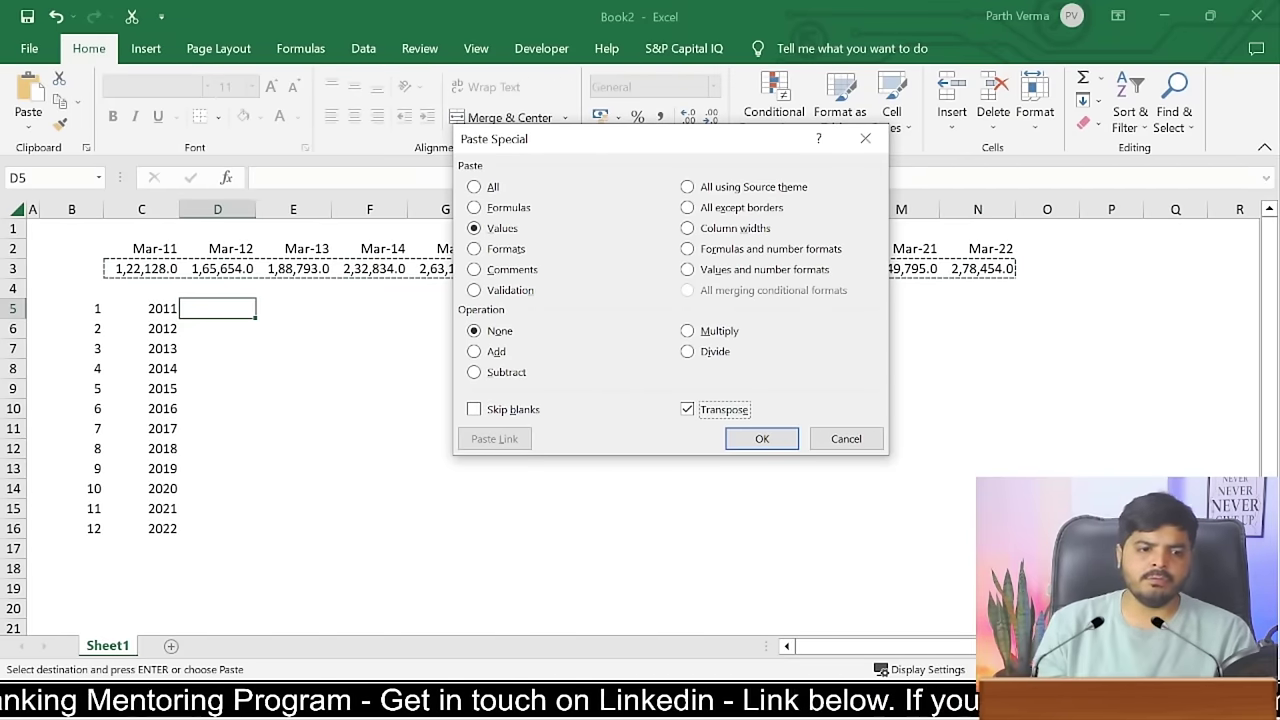
# - Transpose the twelve sales values into D5:D16 and give them C3's one-decimal number format
pyautogui.press('Return')
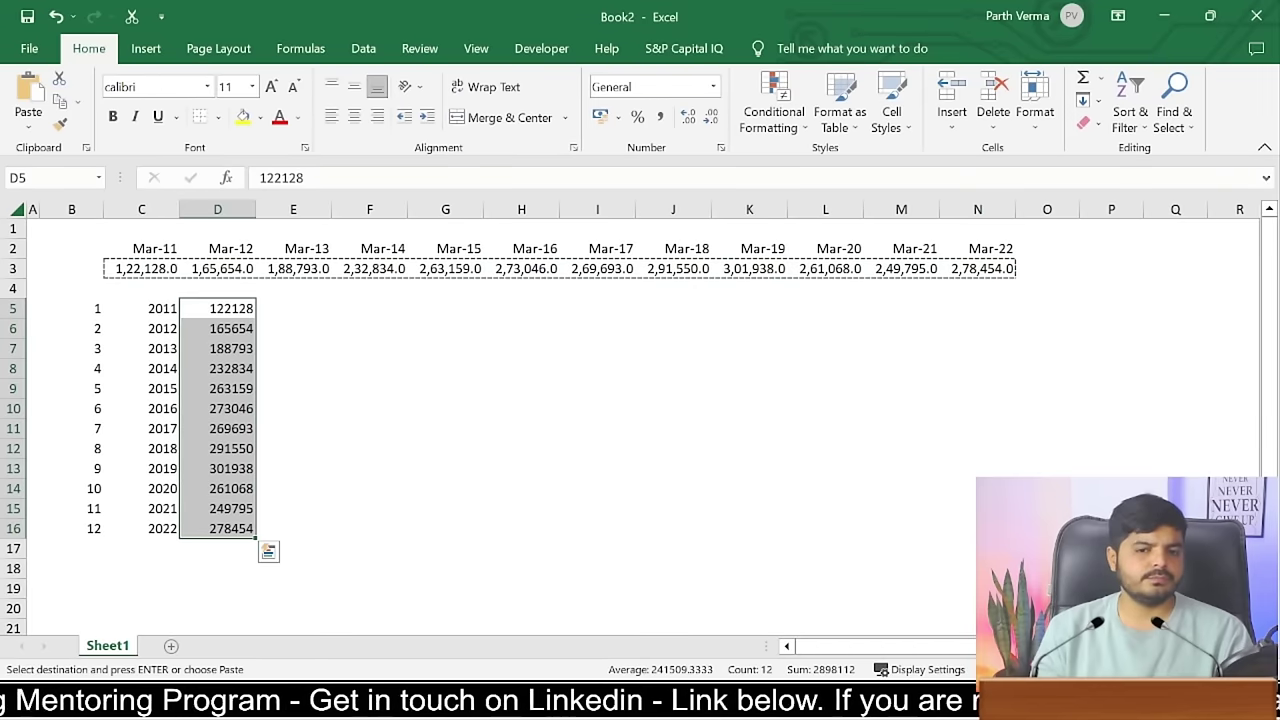
pyautogui.click(152, 270)
pyautogui.click(233, 311)
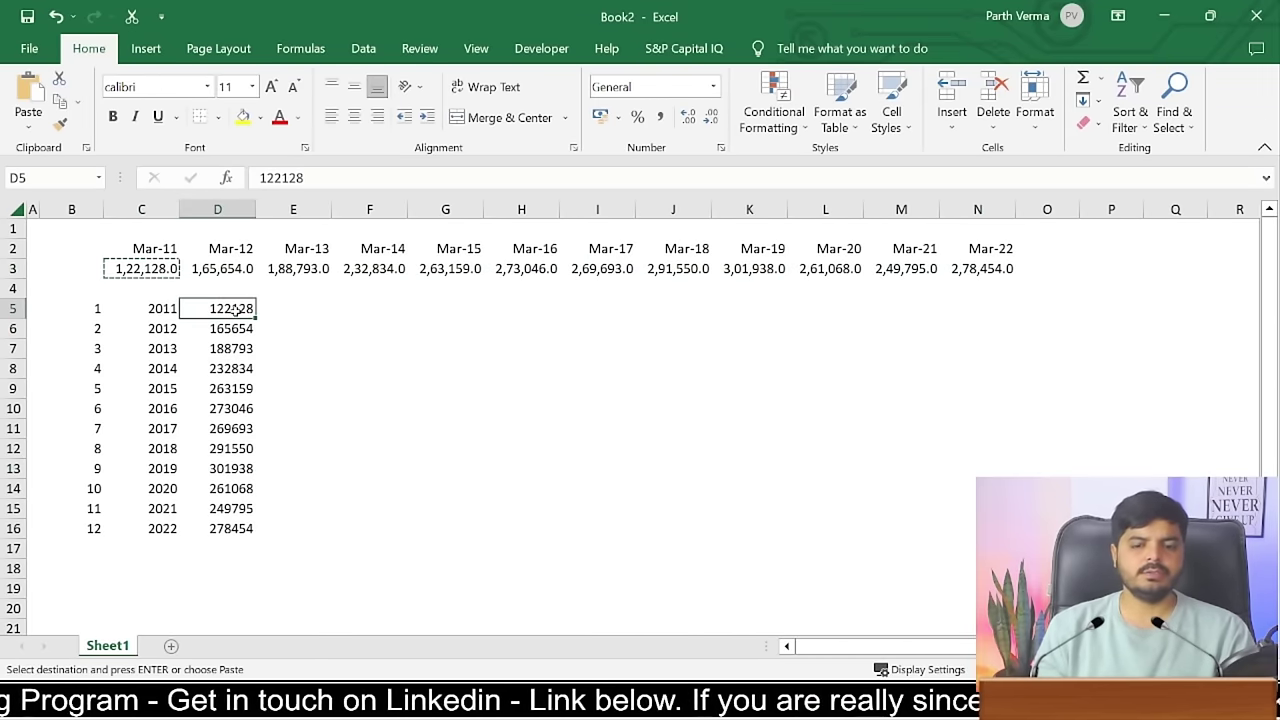
pyautogui.hotkey('ctrl', 'shift', 'Down')
pyautogui.hotkey('ctrl', 'alt', 'v')
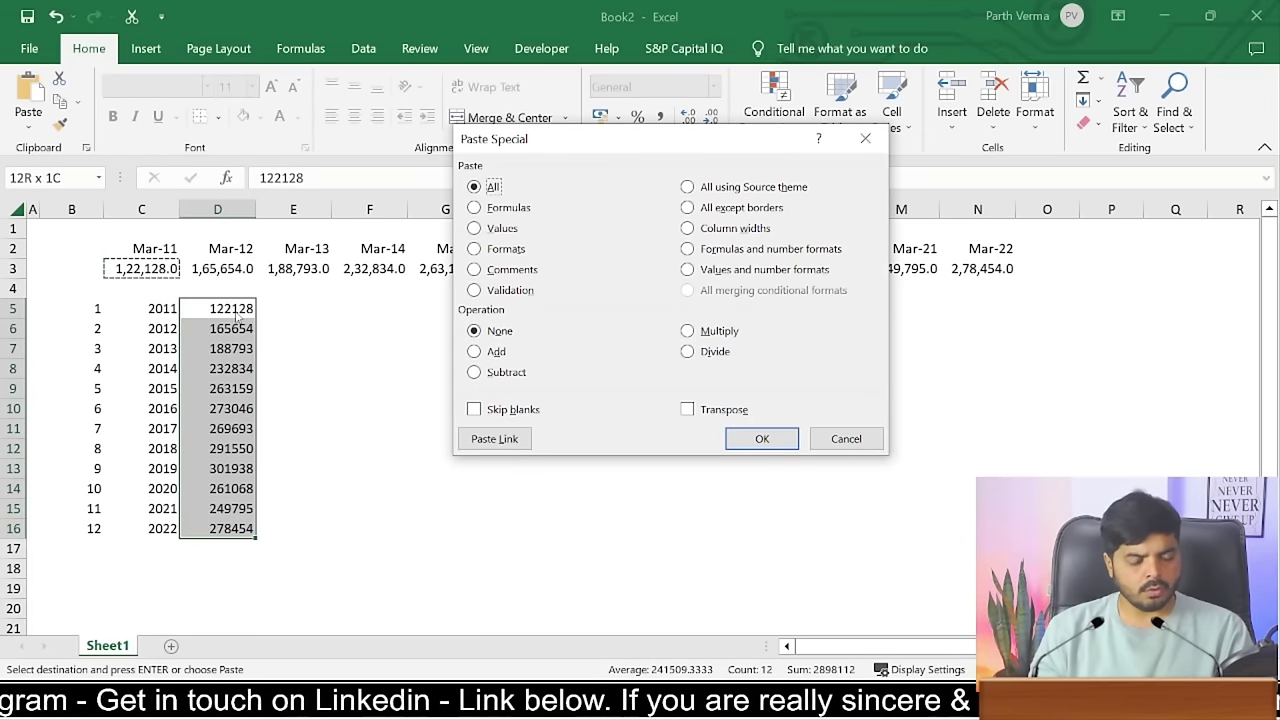
pyautogui.press('t')
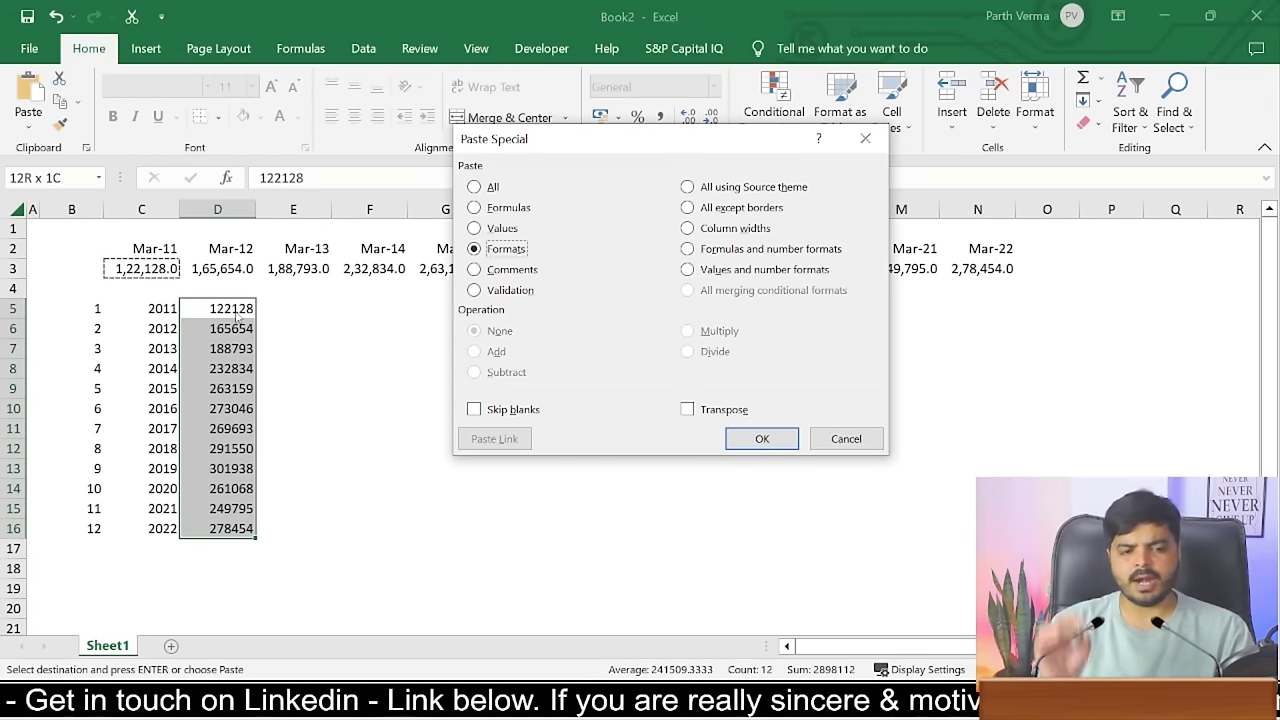
pyautogui.press('Return')
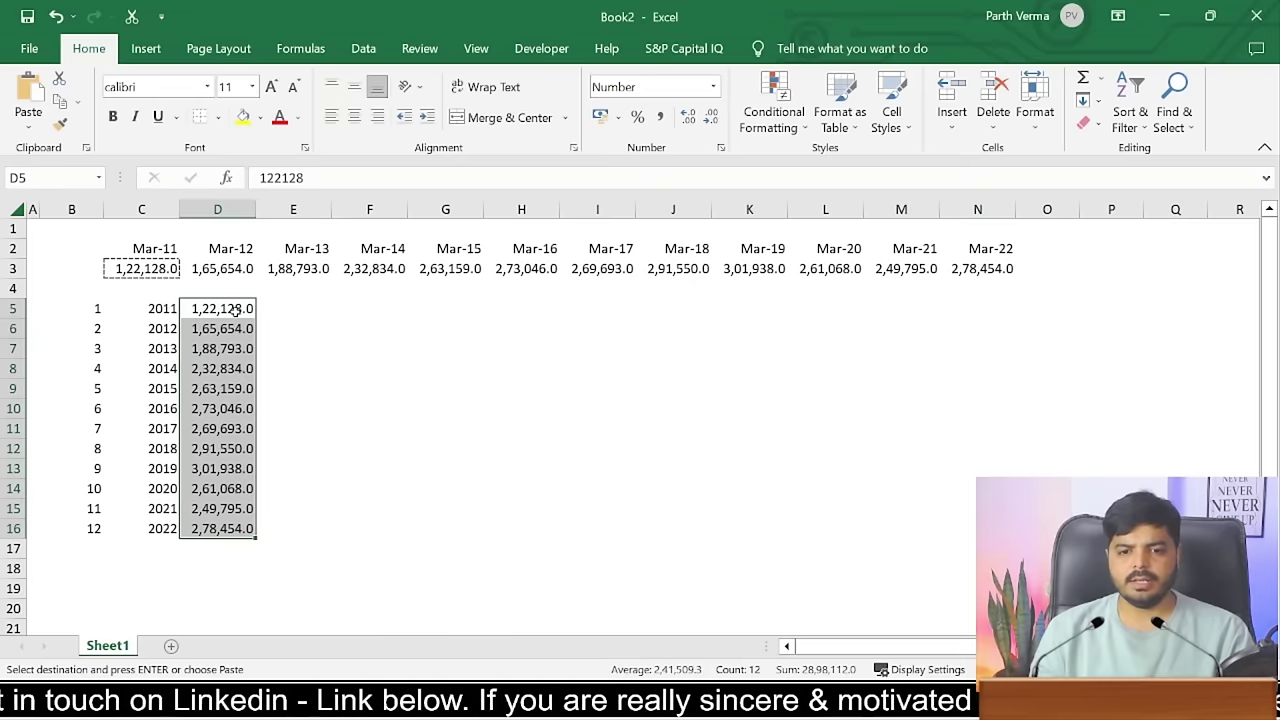
pyautogui.moveTo(111, 248); pyautogui.dragTo(1013, 272)
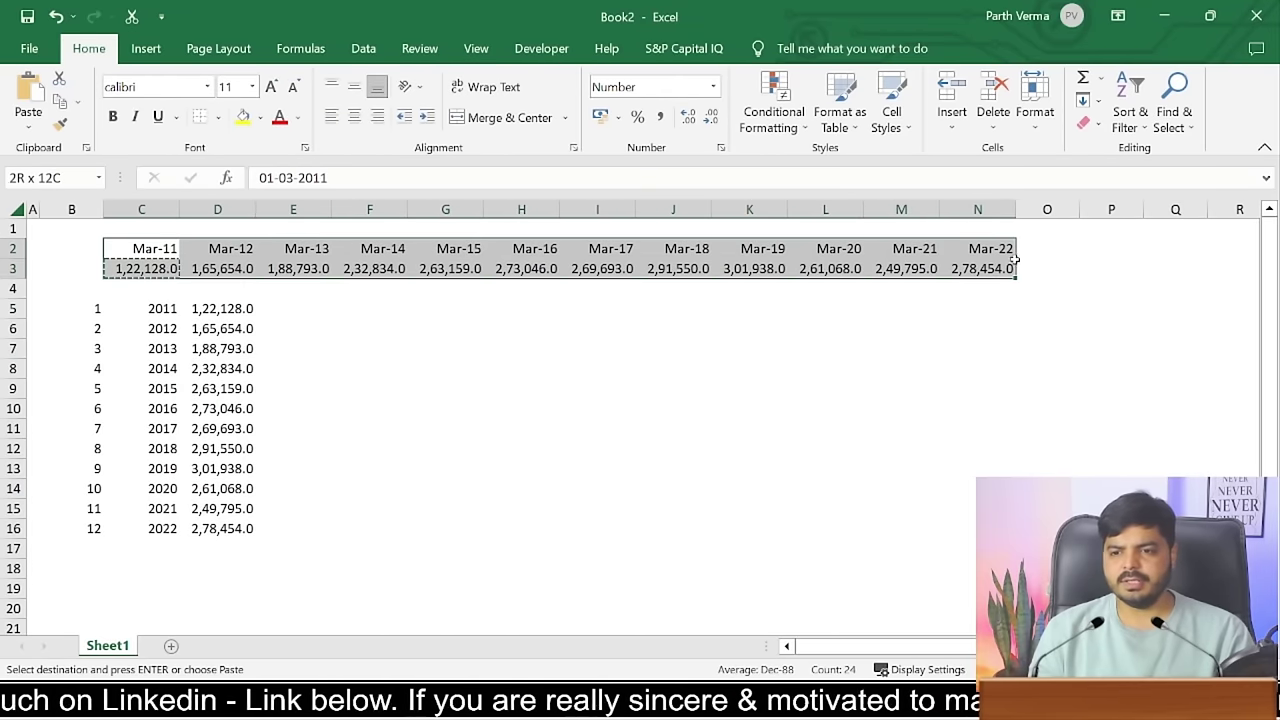
# - Delete the original horizontal date and sales rows 2–3
pyautogui.hotkey('shift', 'space')
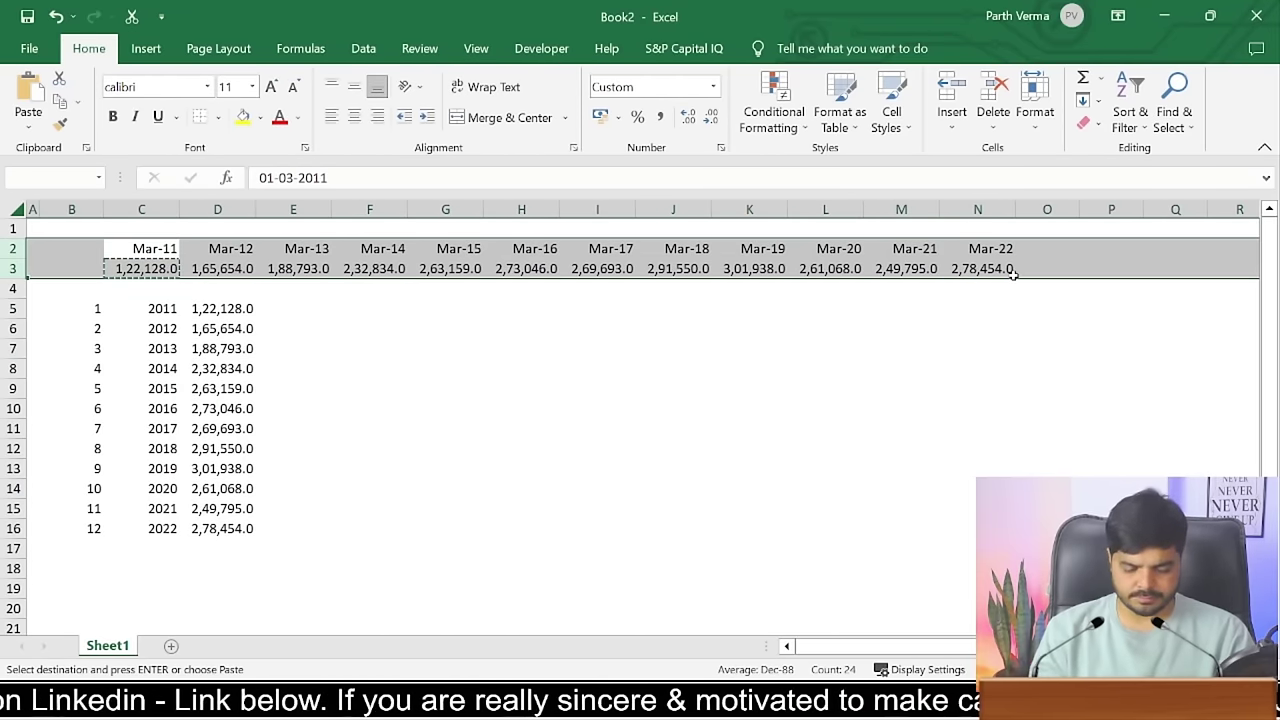
pyautogui.hotkey('ctrl', '-')
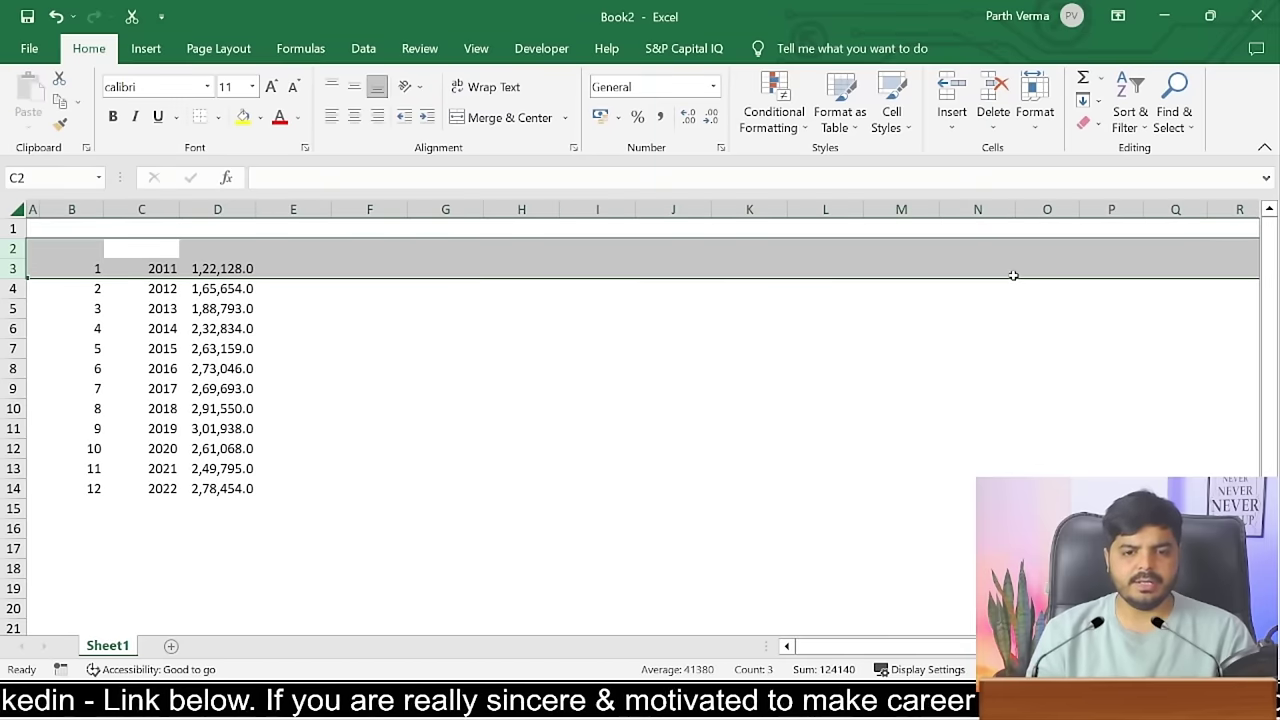
pyautogui.press('Left')
# - Colour the sales figures in D3:D14 dark blue using More Colors
pyautogui.press('Right')
pyautogui.press('Right')
pyautogui.press('Down')
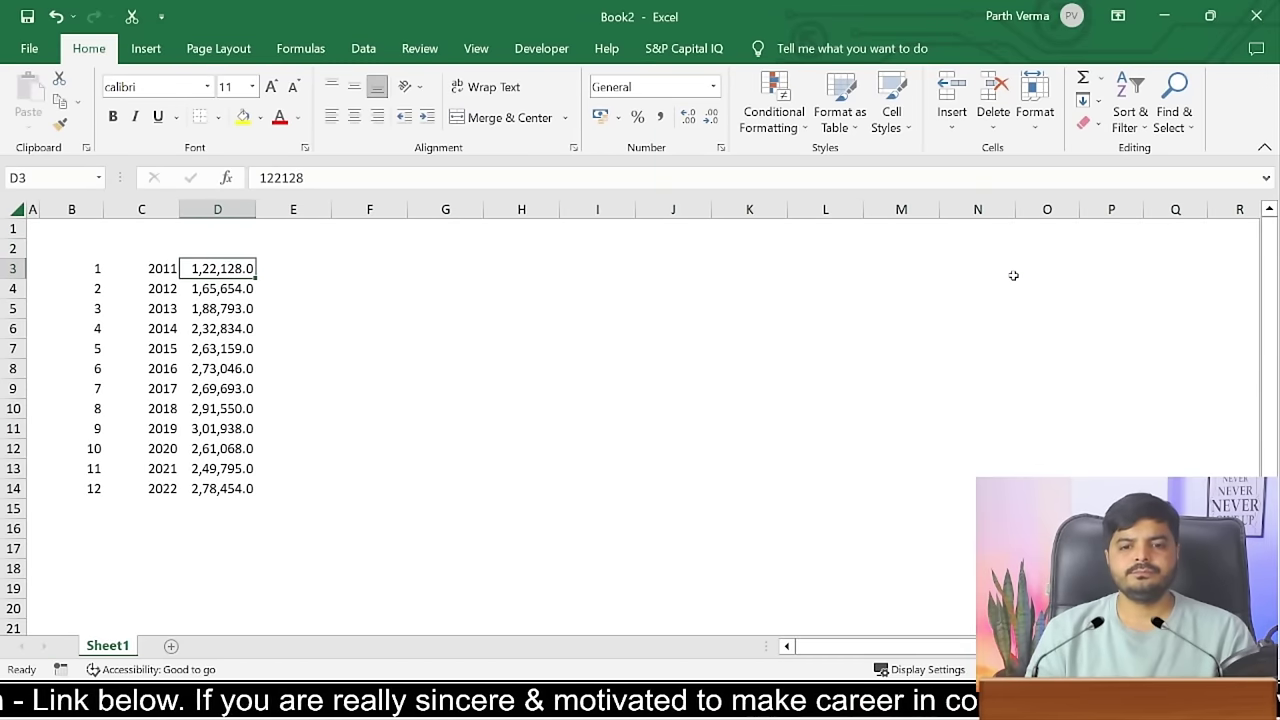
pyautogui.hotkey('ctrl', 'shift', 'Down')
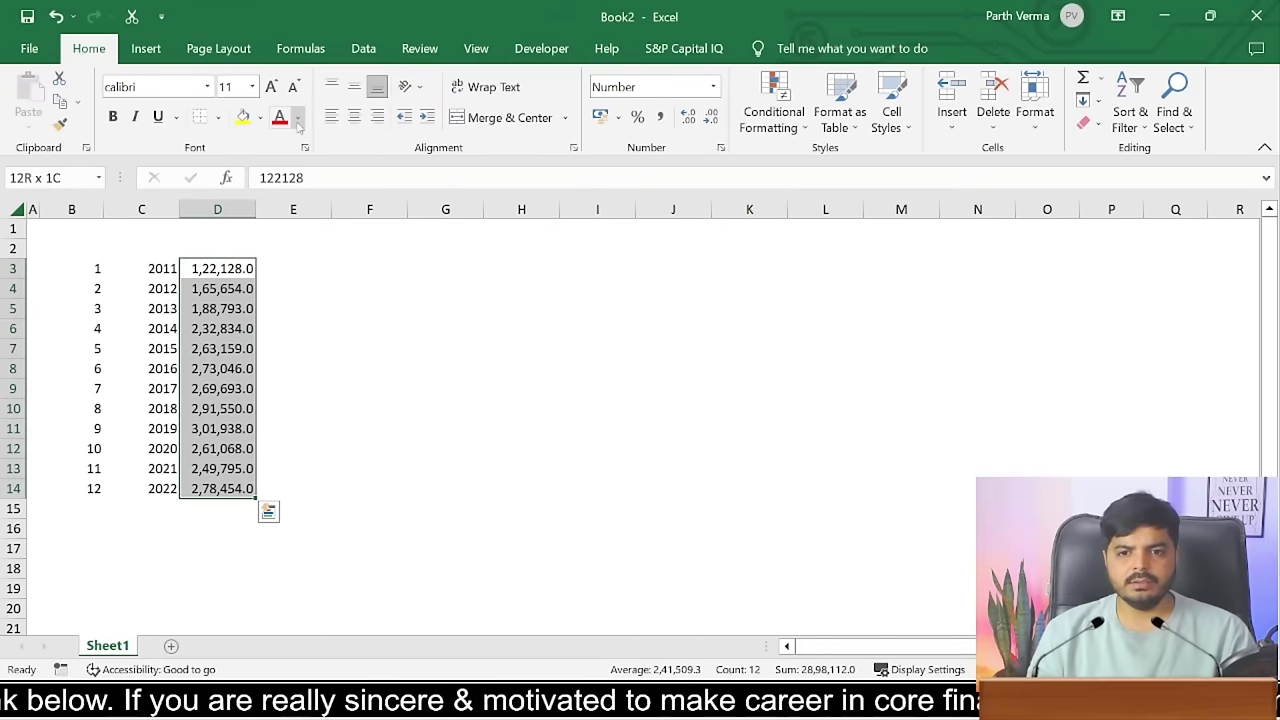
pyautogui.click(297, 117)
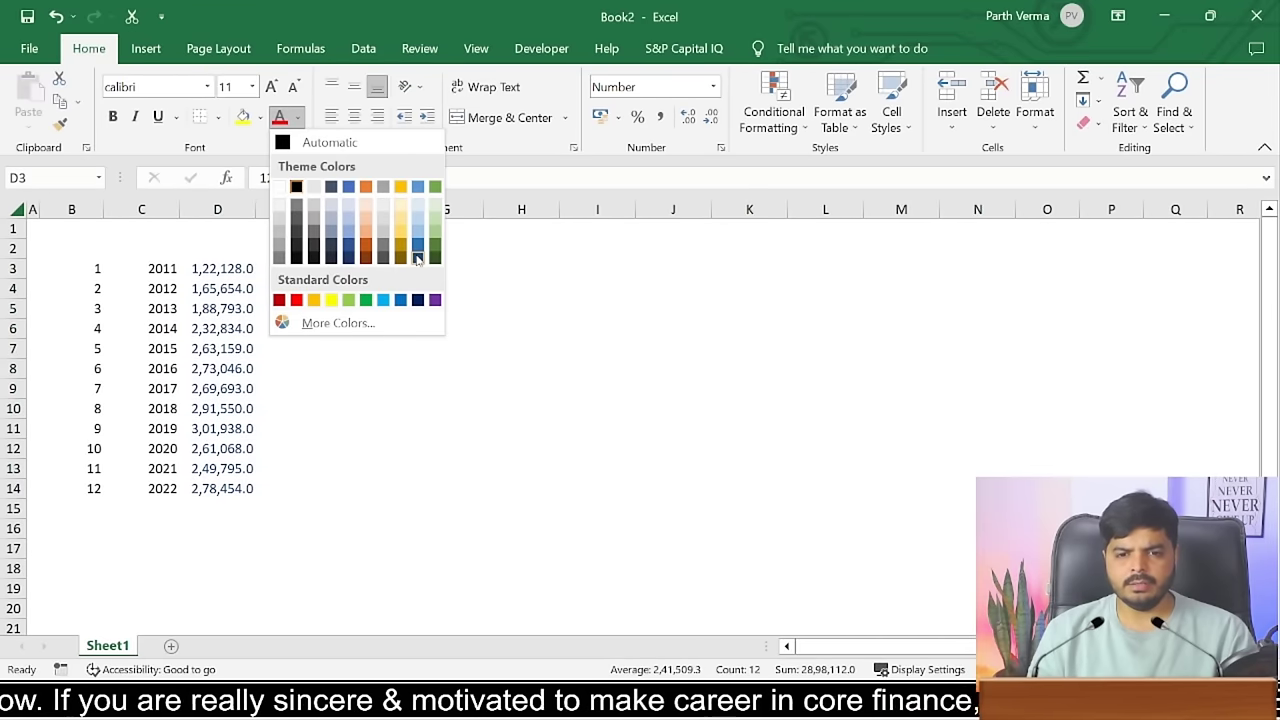
pyautogui.click(320, 322)
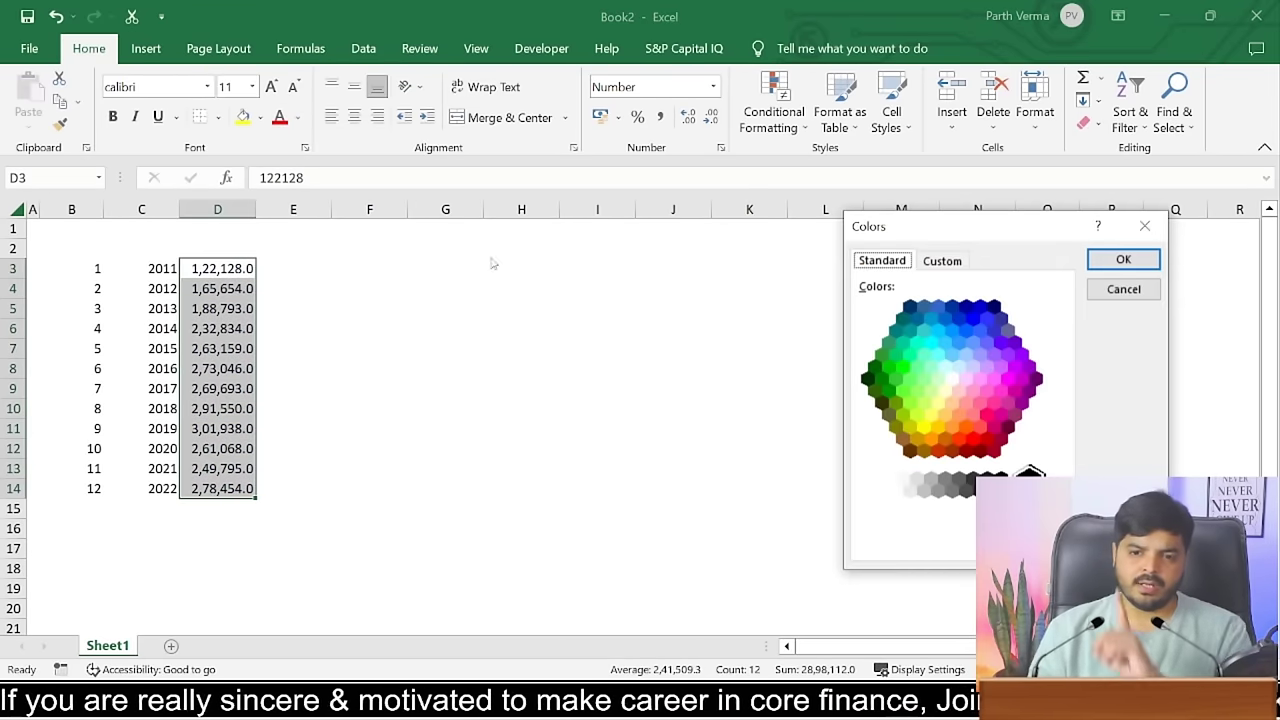
pyautogui.click(986, 318)
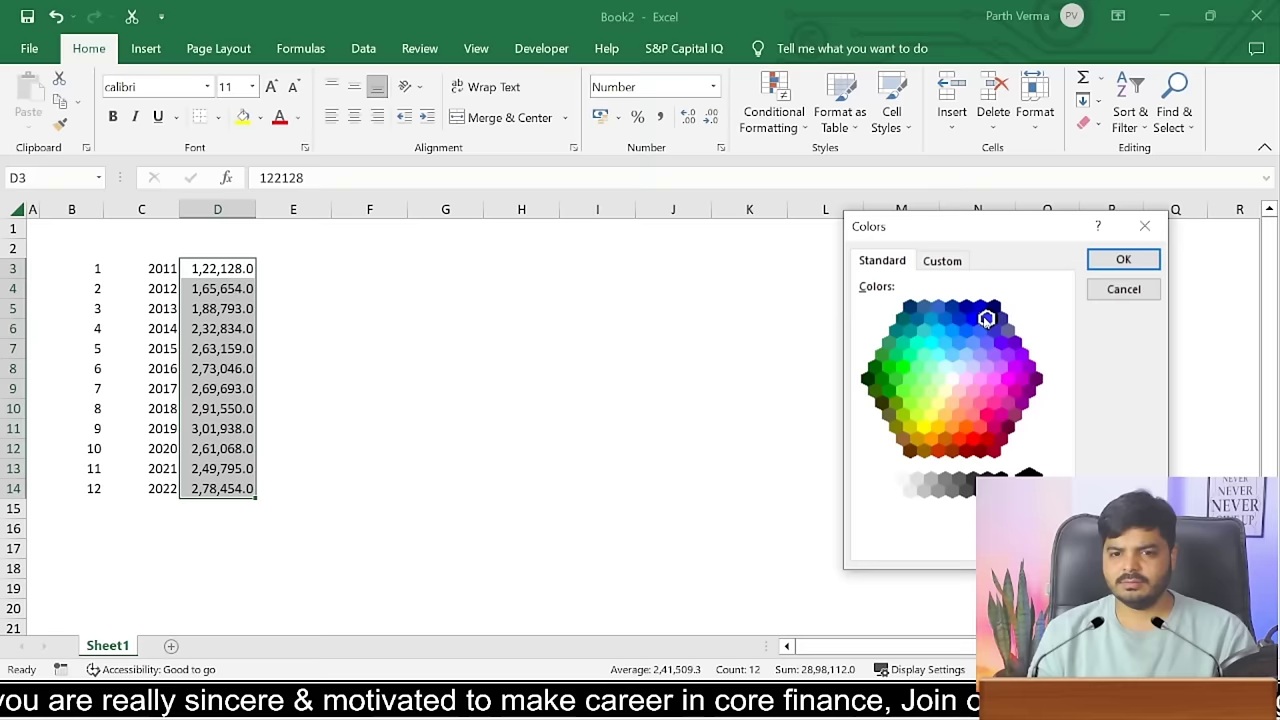
pyautogui.click(1123, 259)
pyautogui.click(597, 365)
# - Enter the header 'Year Weight' in cell B2
pyautogui.click(70, 248)
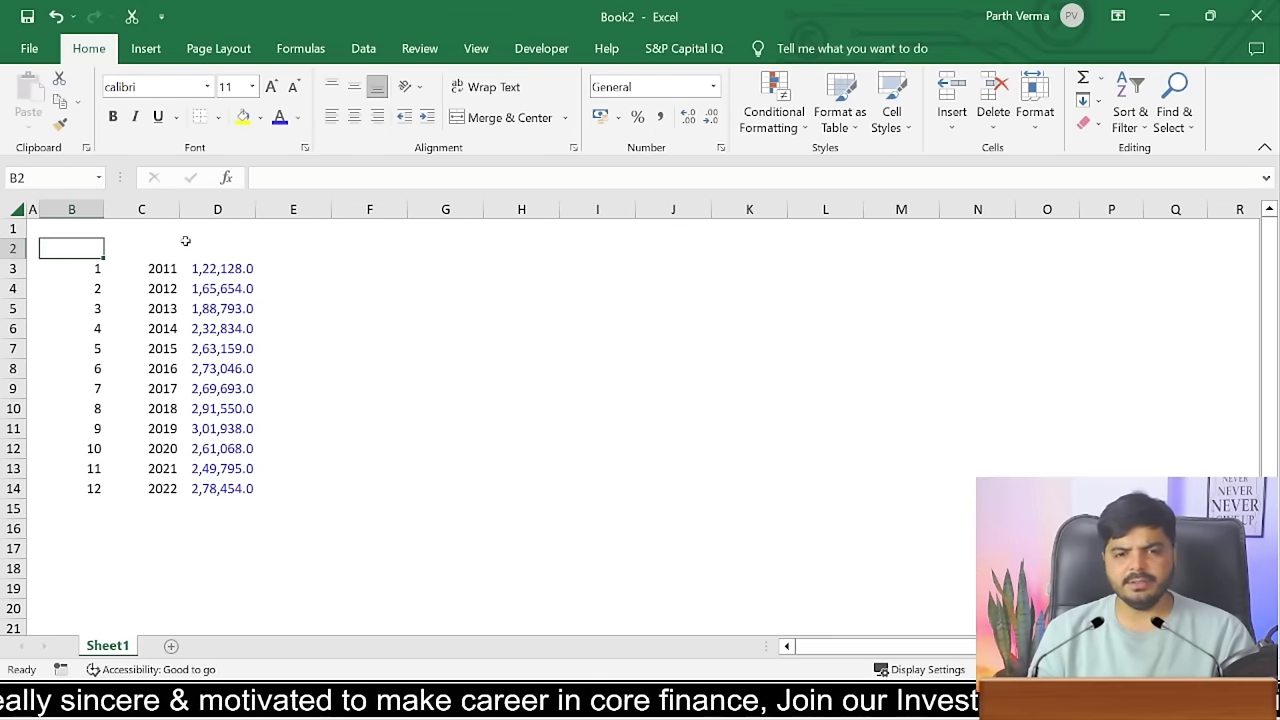
pyautogui.write('Year')
pyautogui.press('Tab')
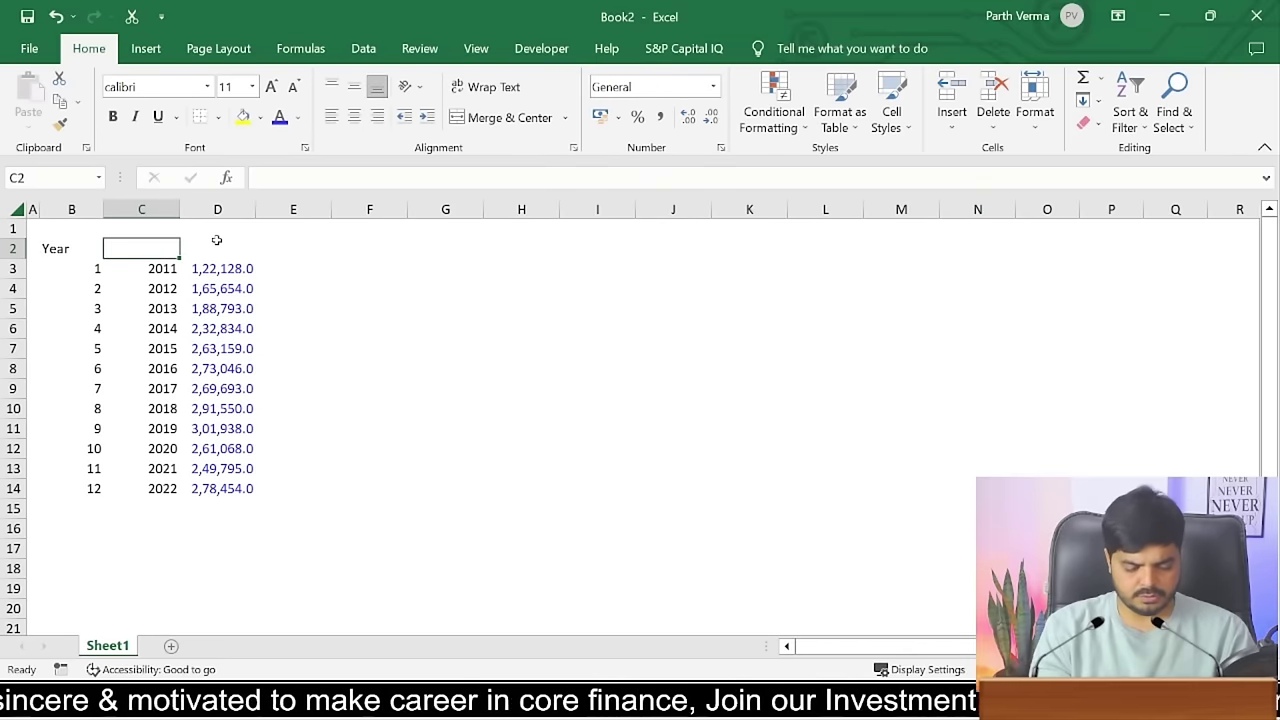
pyautogui.press('Left')
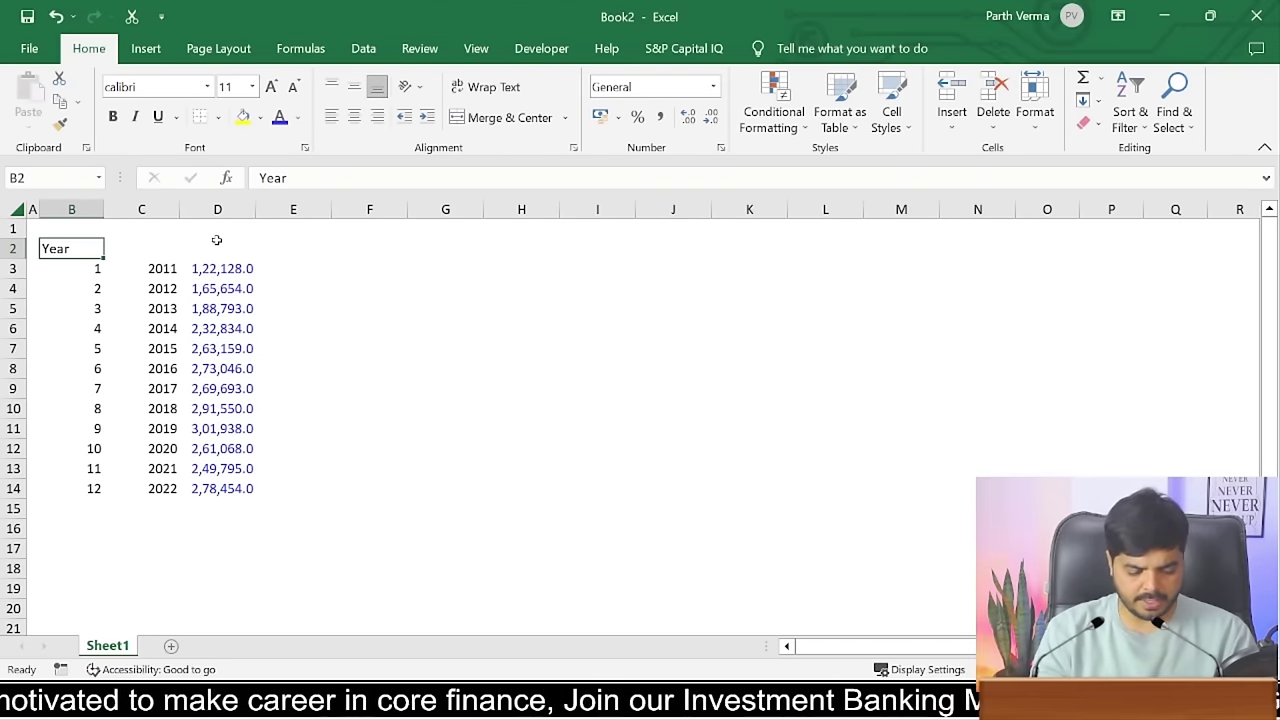
pyautogui.press('F2')
pyautogui.write(' Weigh')
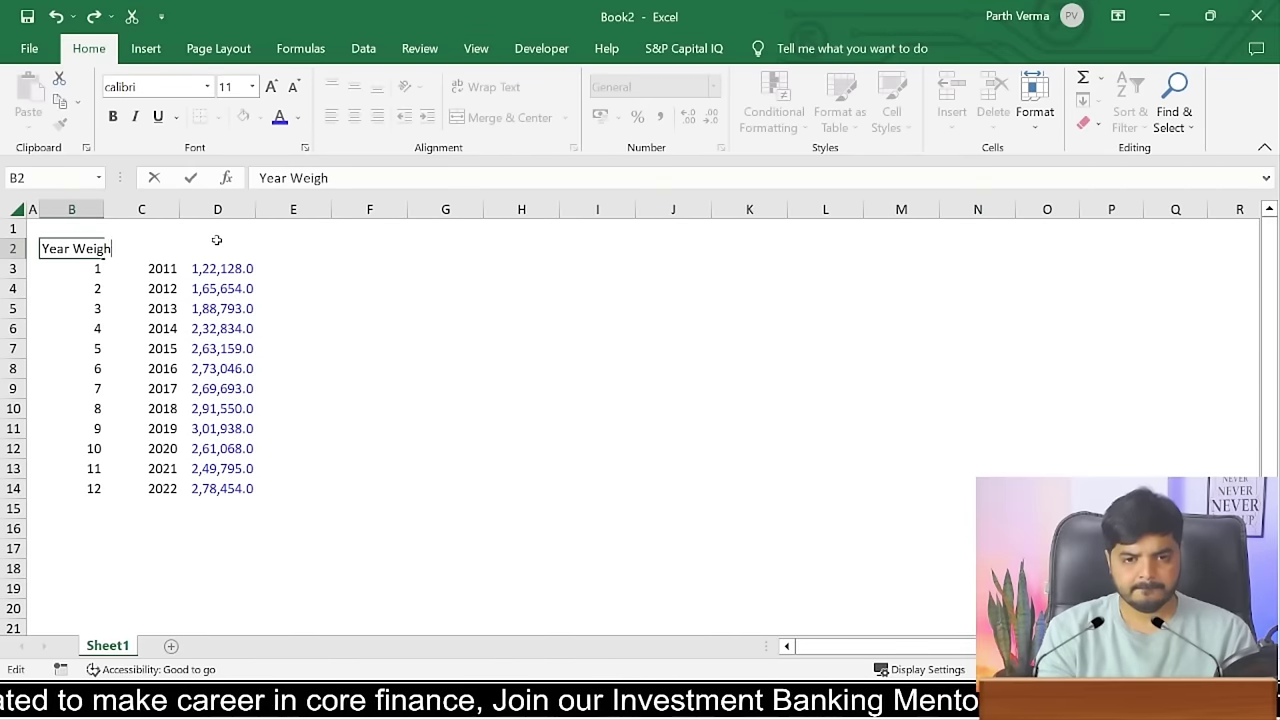
pyautogui.write('t')
pyautogui.press('Return')
# - Add 'Year' in C2 and 'Sales' in D2, then select the headers B2:D2
pyautogui.press('Up')
pyautogui.press('Right')
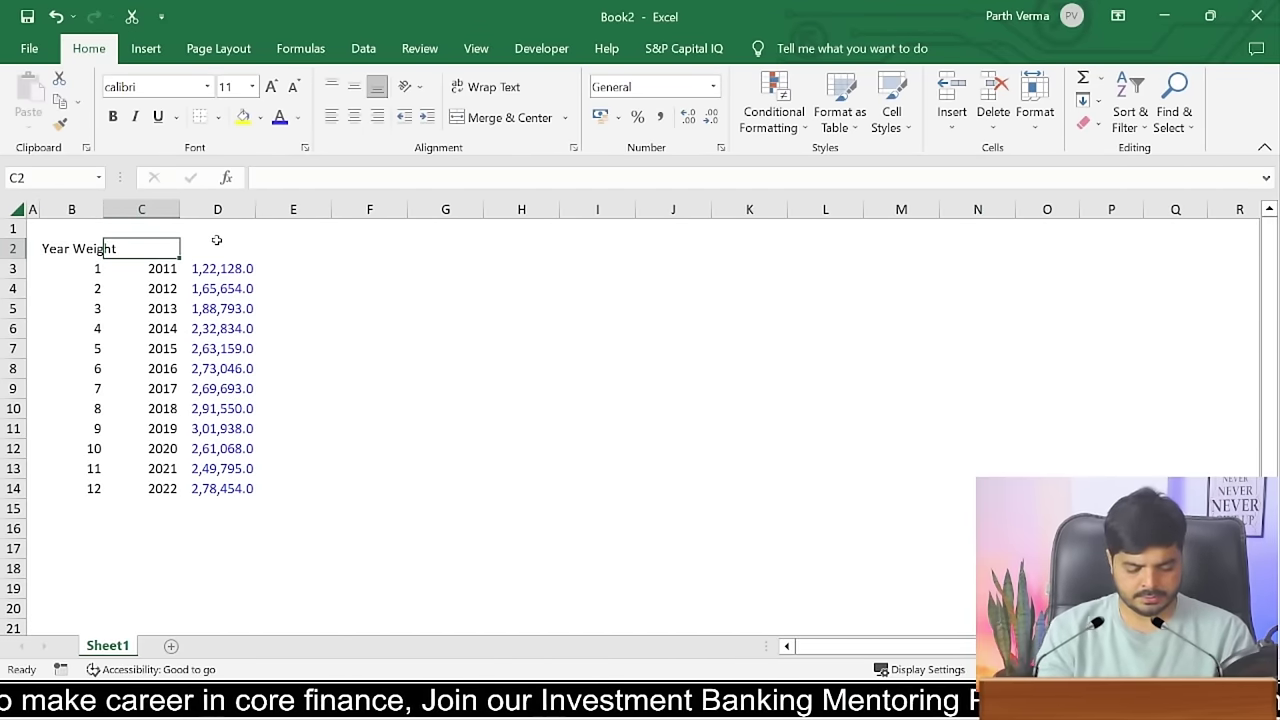
pyautogui.write('Year')
pyautogui.press('Return')
pyautogui.press('Up')
pyautogui.press('Right')
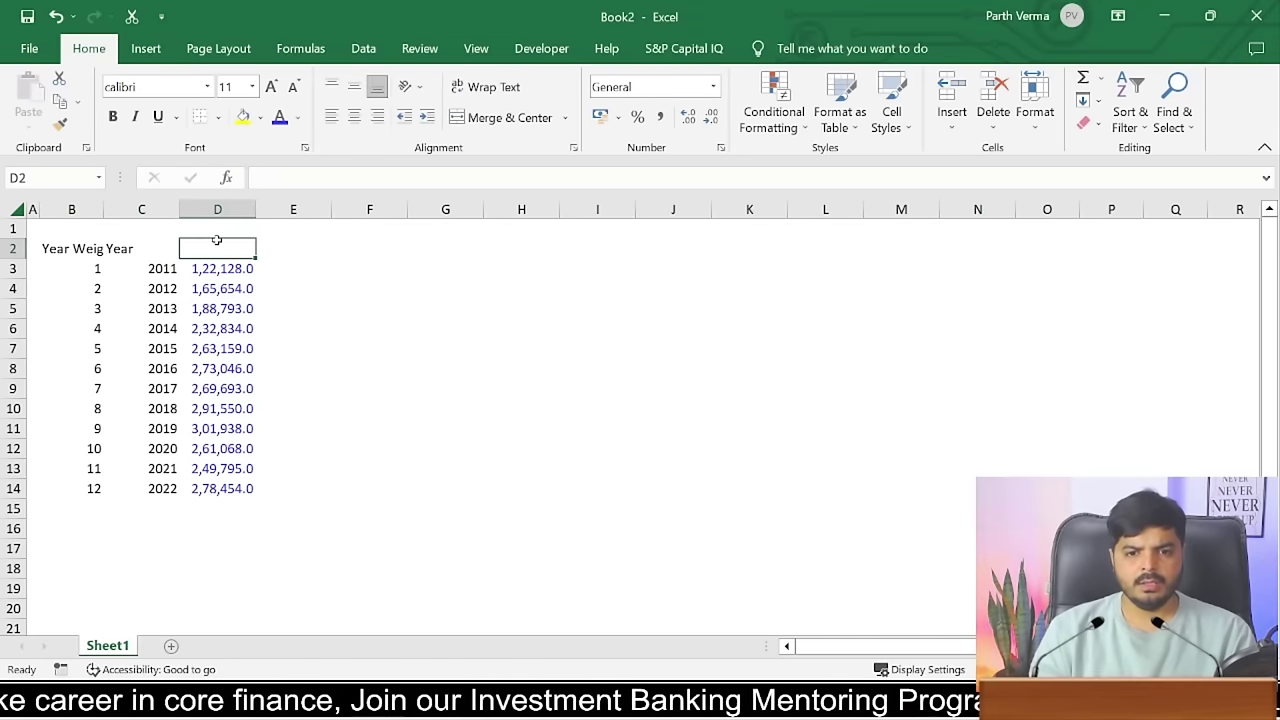
pyautogui.write('Sales')
pyautogui.press('Return')
pyautogui.press('Up')
pyautogui.press('Left')
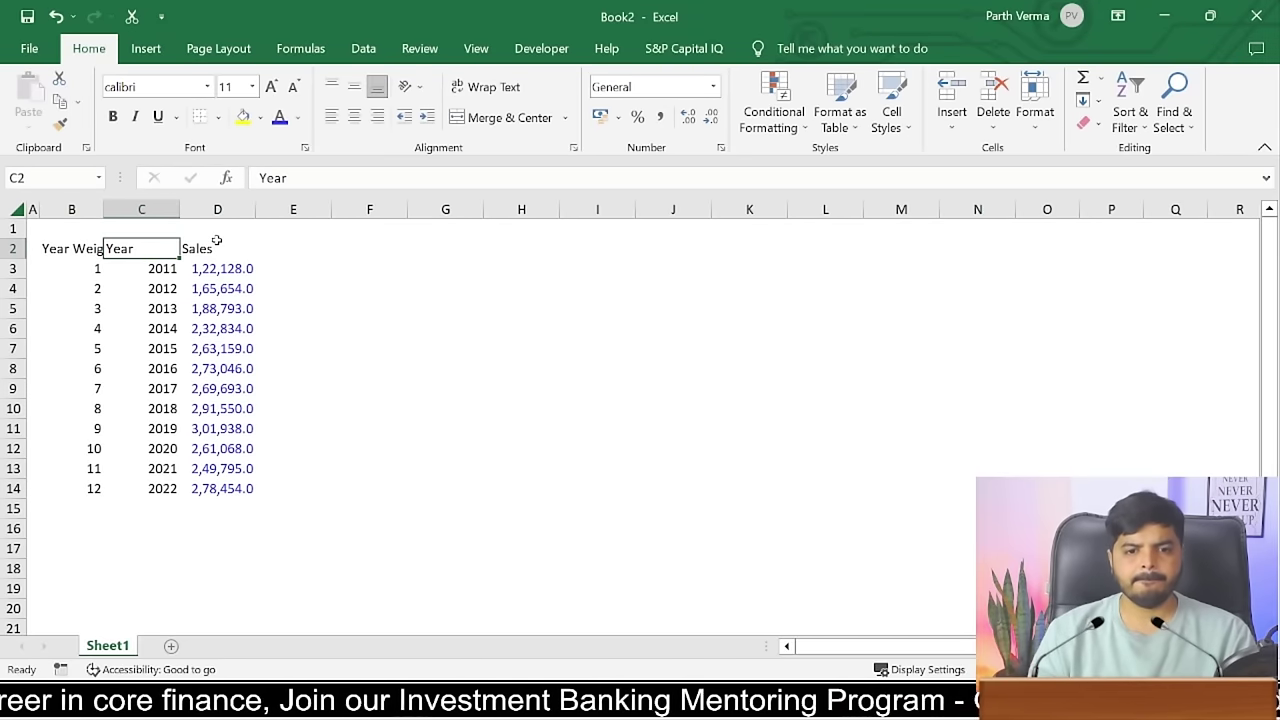
pyautogui.press('Left')
pyautogui.hotkey('shift', 'Right')
pyautogui.hotkey('shift', 'Right')
pyautogui.hotkey('shift', 'Right')
pyautogui.hotkey('shift', 'Left')
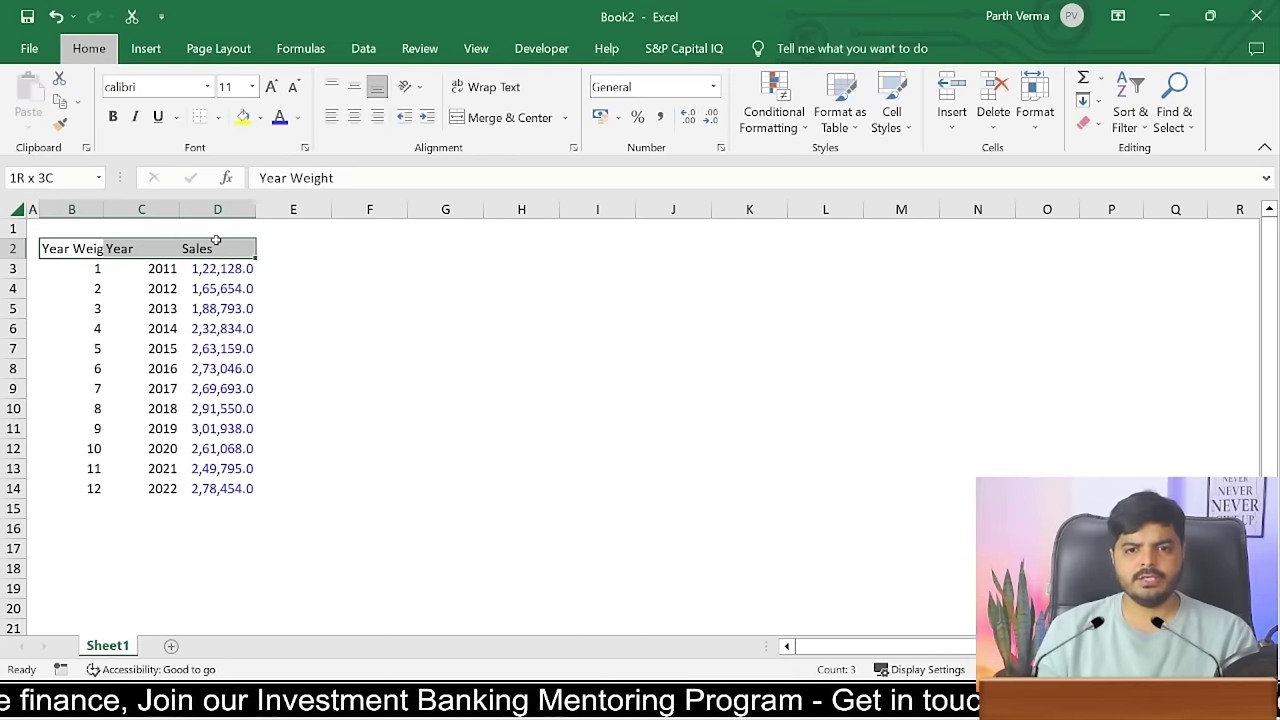
# - Give the headers B2:D2 a dark blue fill with bold white text
pyautogui.hotkey('alt', 'h')
pyautogui.press('h')
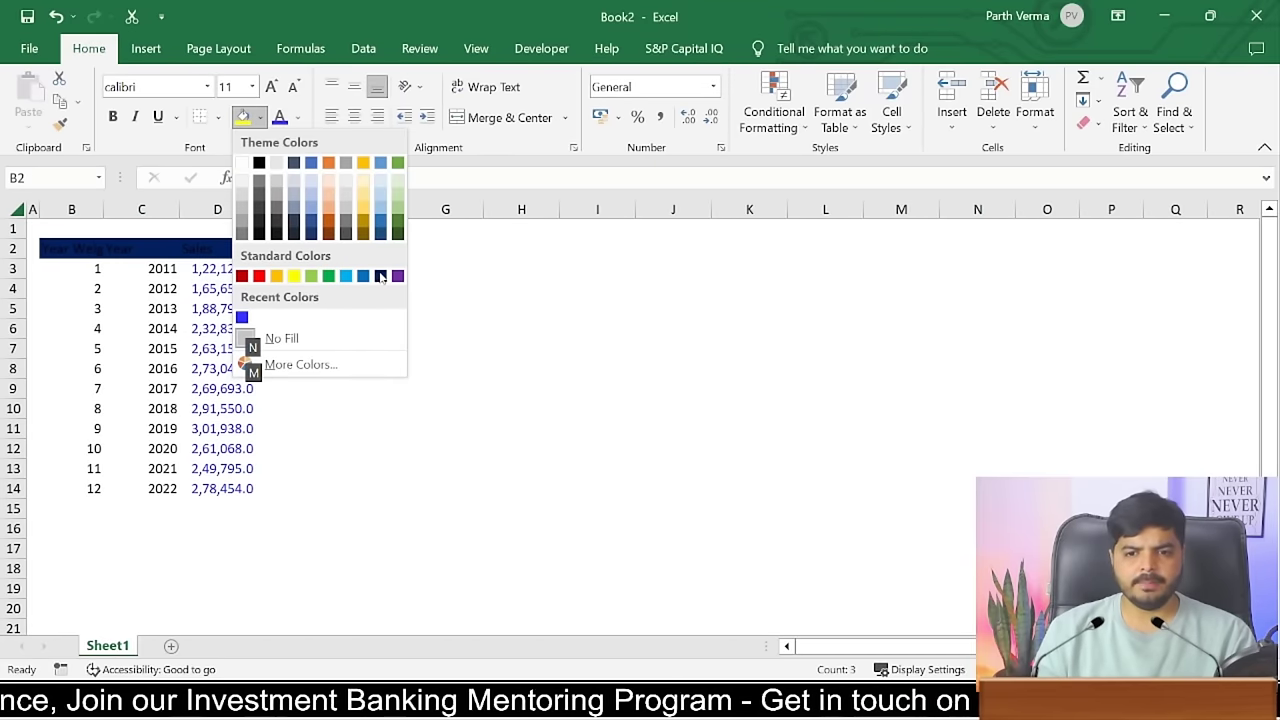
pyautogui.click(381, 277)
pyautogui.press('alt')
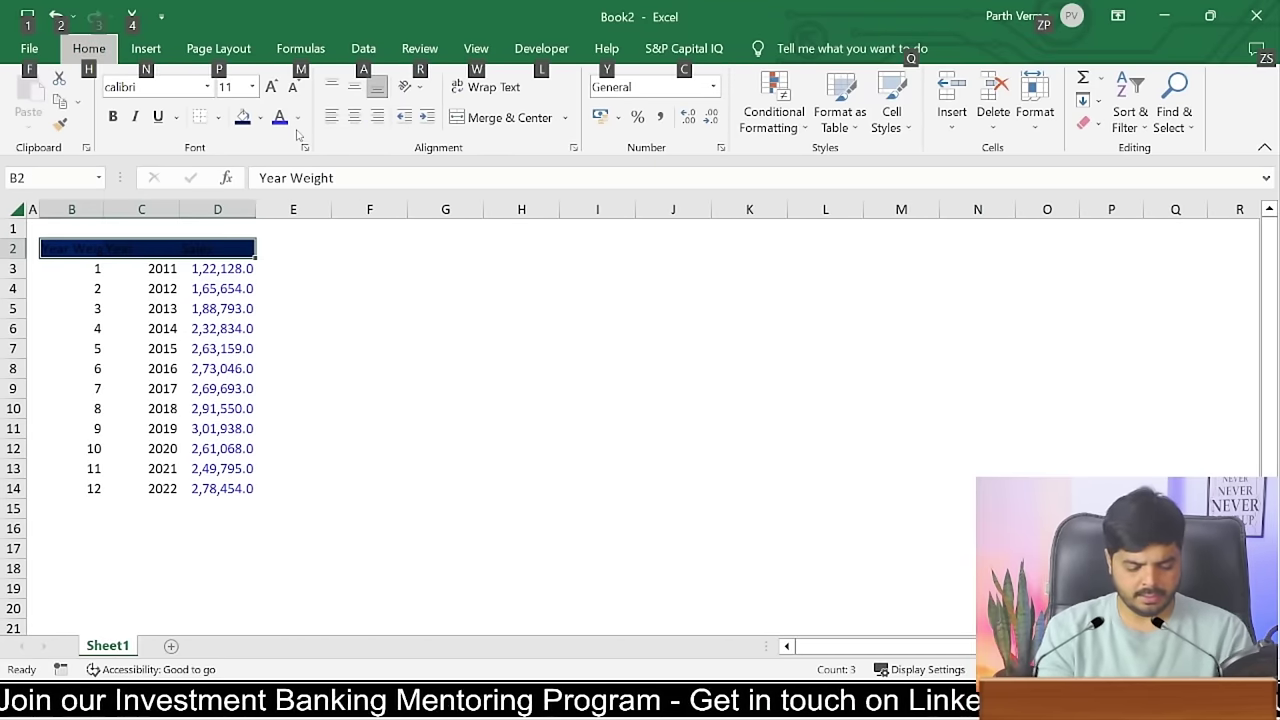
pyautogui.press('h')
pyautogui.press('f')
pyautogui.press('c')
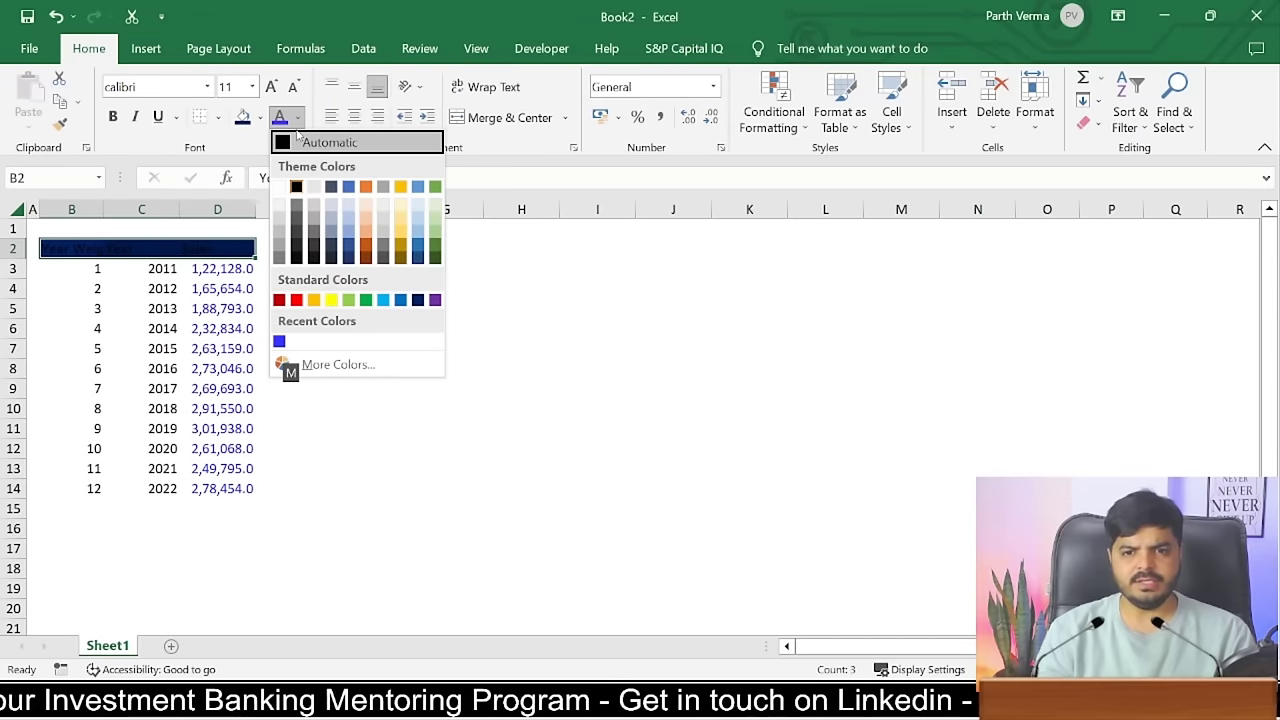
pyautogui.press('Down')
pyautogui.press('Return')
pyautogui.hotkey('ctrl', 'b')
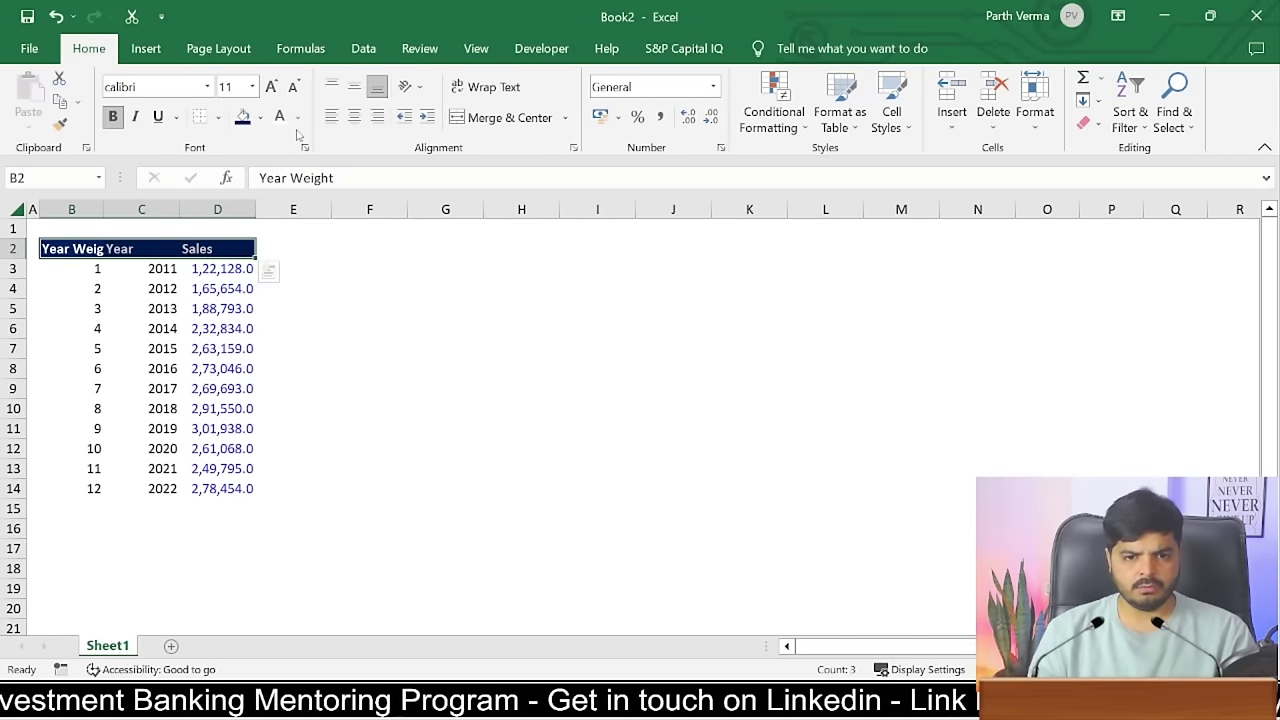
# - AutoFit the widths of columns B–D to the header text
pyautogui.press('Right')
pyautogui.press('Left')
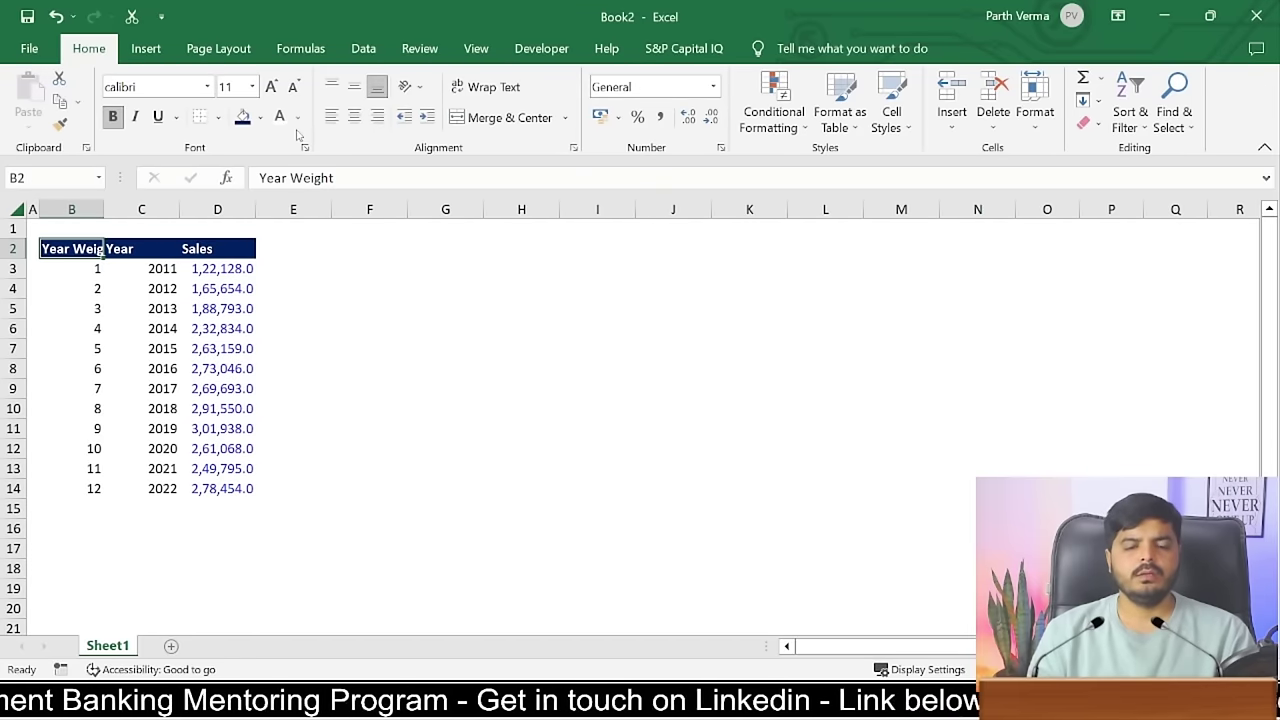
pyautogui.press('Right')
pyautogui.press('Left')
pyautogui.hotkey('shift', 'Right')
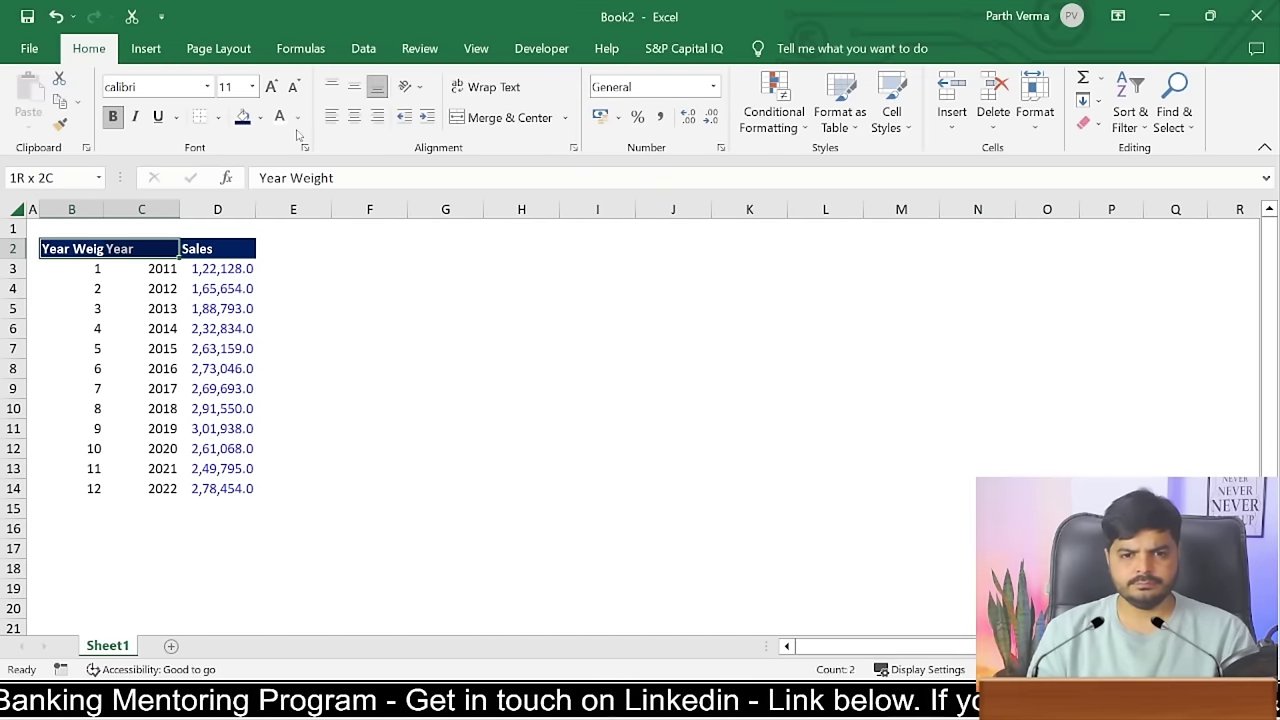
pyautogui.hotkey('shift', 'Right')
pyautogui.press('alt')
pyautogui.press('h')
pyautogui.press('o')
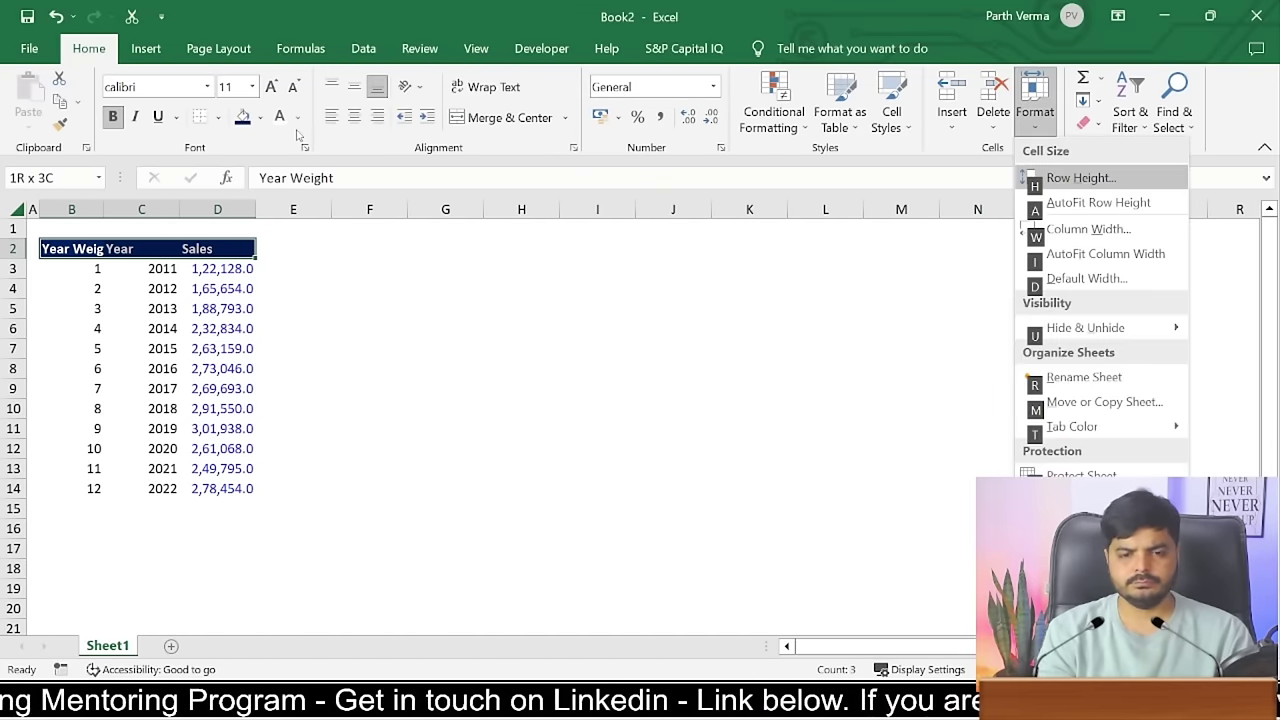
pyautogui.press('i')
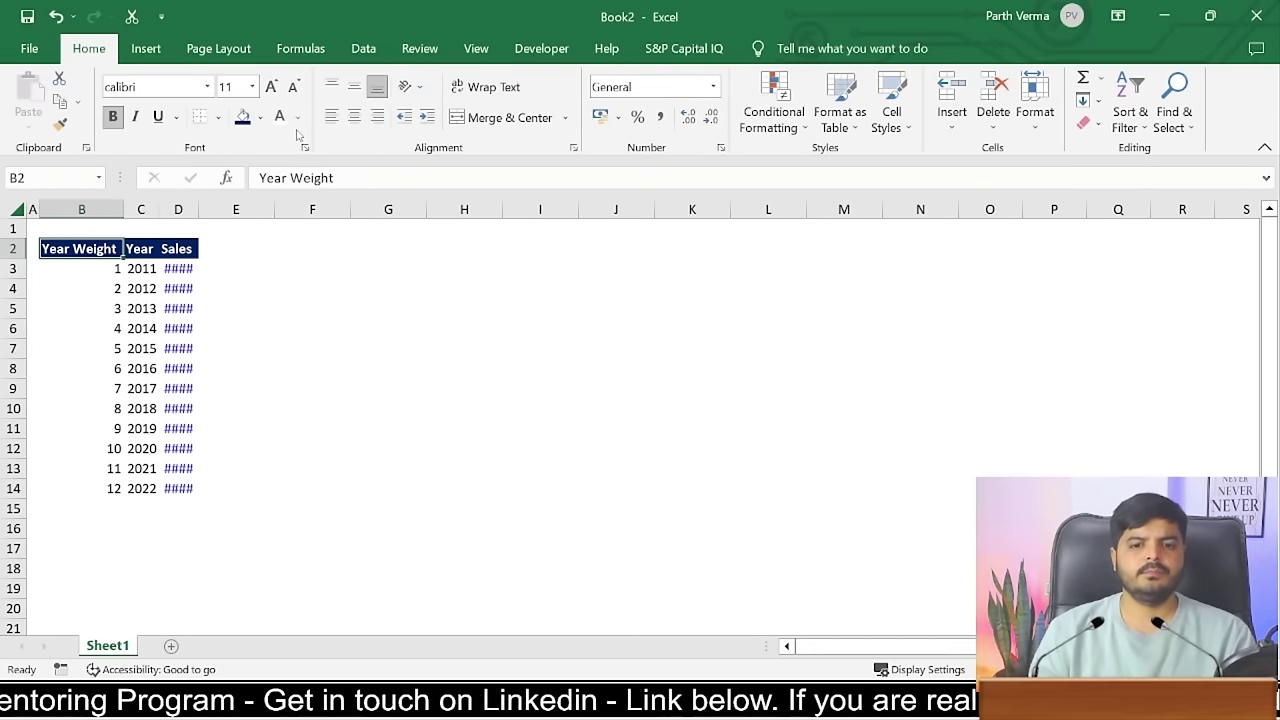
pyautogui.press('Right')
pyautogui.press('Right')
# - Try auto-fitting column D from the selected sales values D3:D14, then undo it
pyautogui.press('Down')
pyautogui.hotkey('ctrl', 'shift', 'Down')
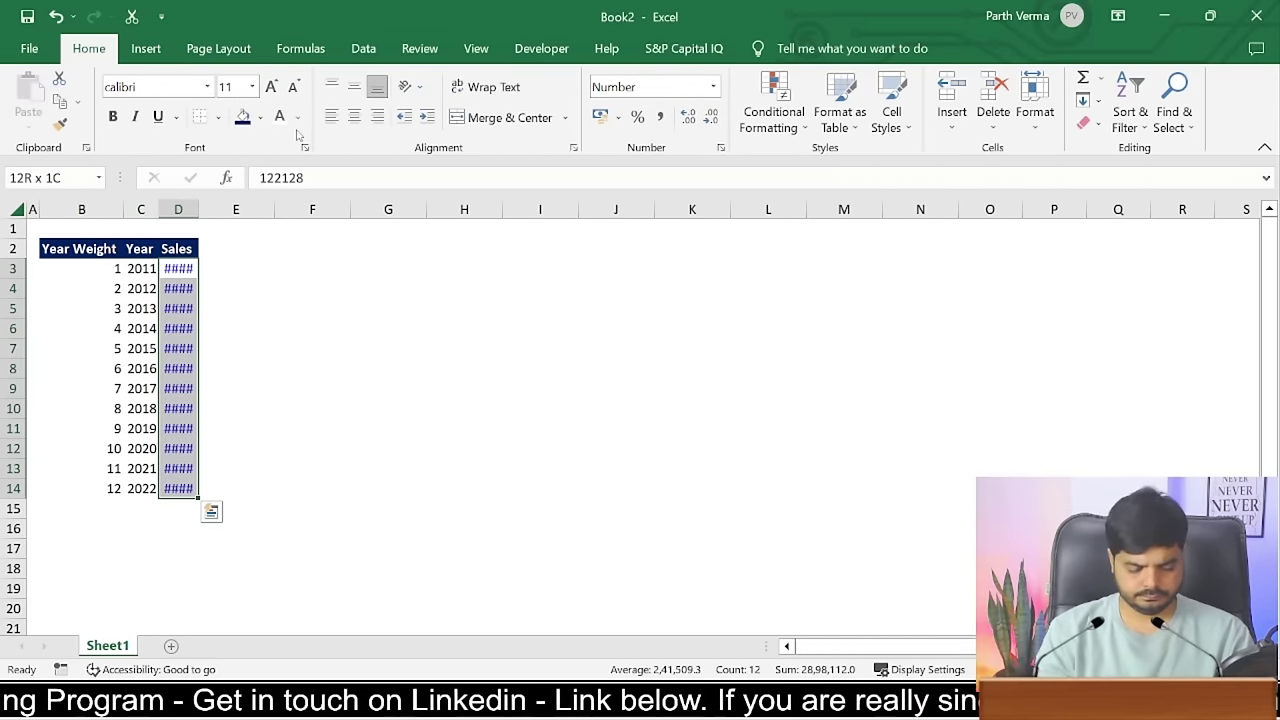
pyautogui.hotkey('alt', 'h')
pyautogui.press('o')
pyautogui.press('i')
pyautogui.press('Left')
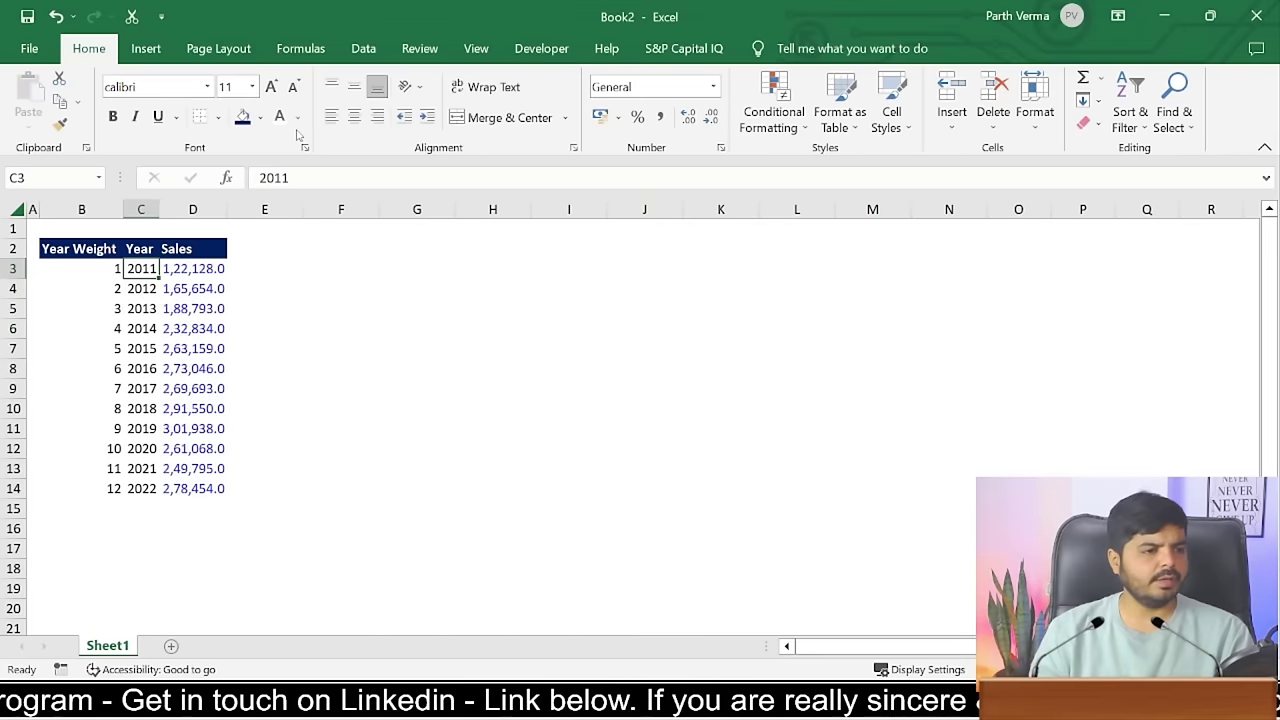
pyautogui.press('Left')
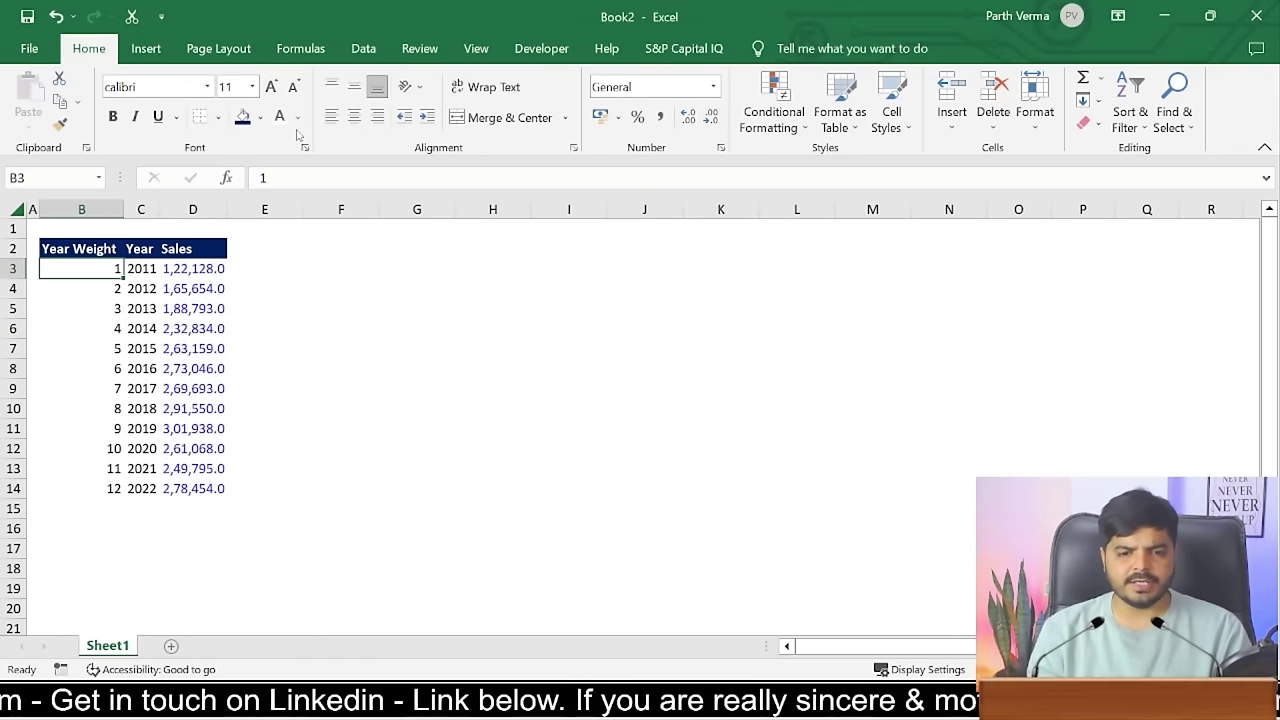
pyautogui.hotkey('ctrl', 'z')
# - AutoFit the whole Sales column D so figures like 1,22,128.0 display in full
pyautogui.press('Up')
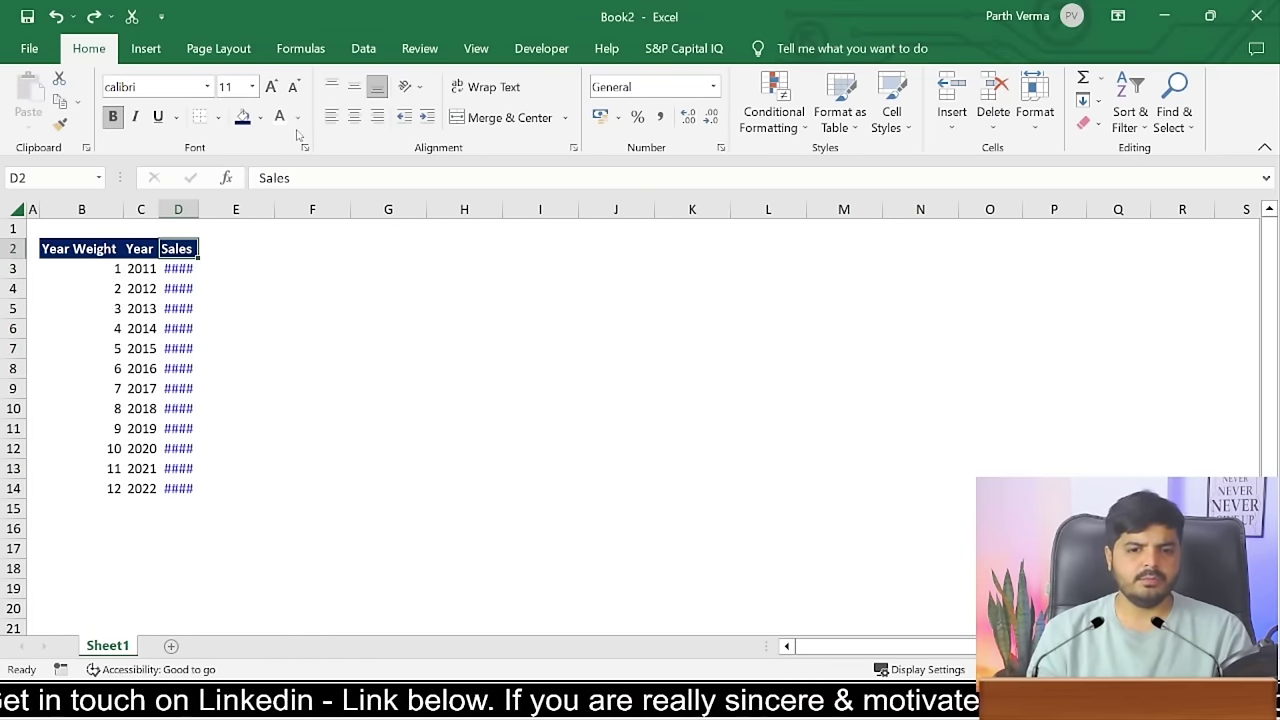
pyautogui.press('Down')
pyautogui.hotkey('ctrl', 'space')
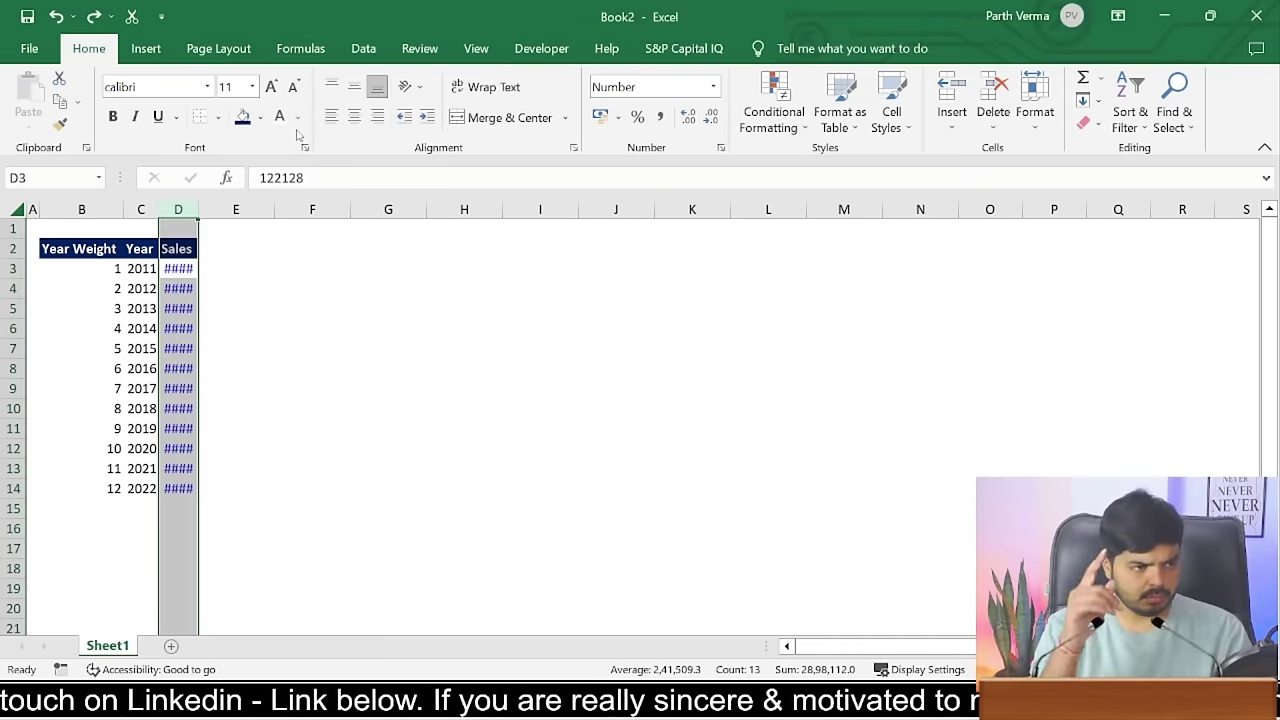
pyautogui.hotkey('alt', 'h')
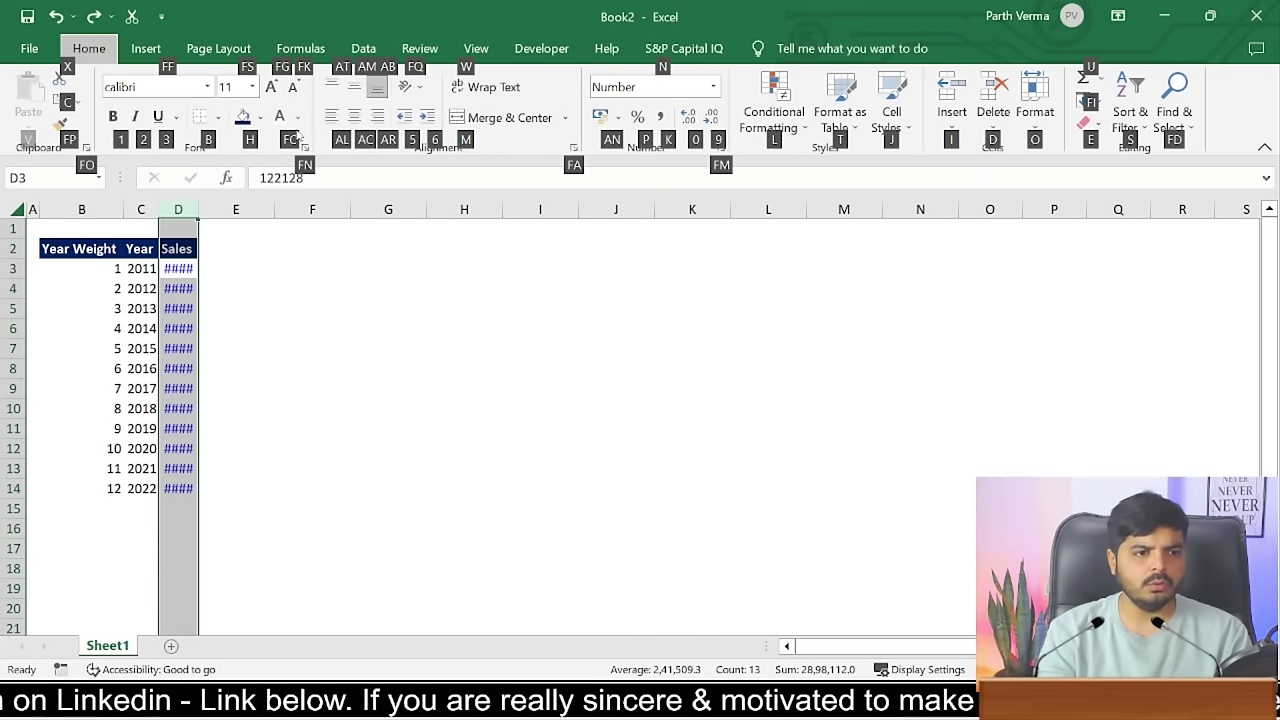
pyautogui.press('i')
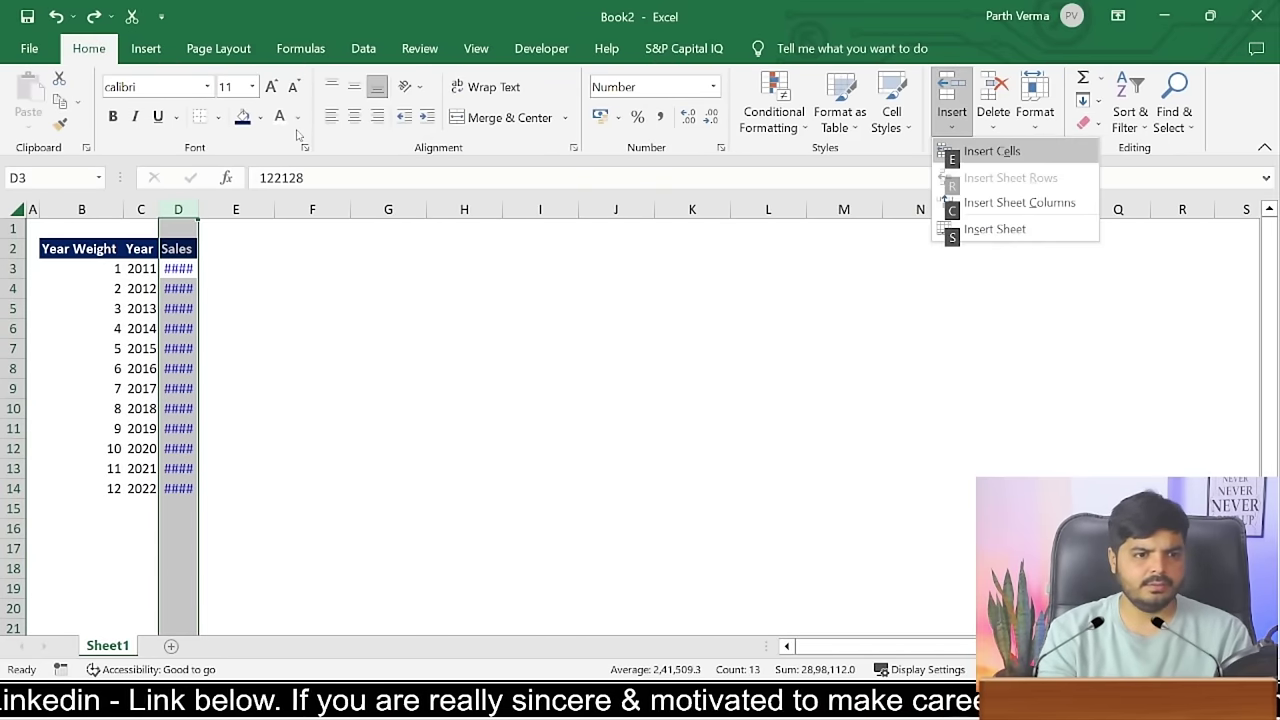
pyautogui.press('Escape')
pyautogui.write('h')
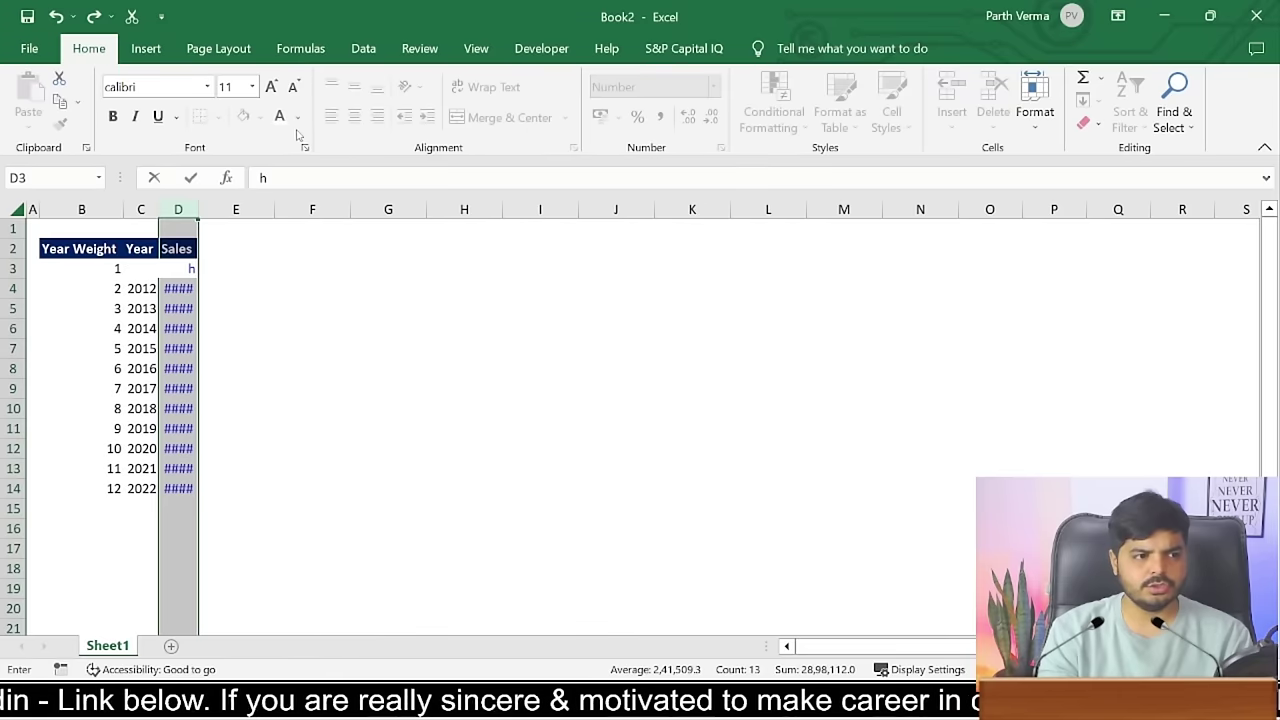
pyautogui.press('Escape')
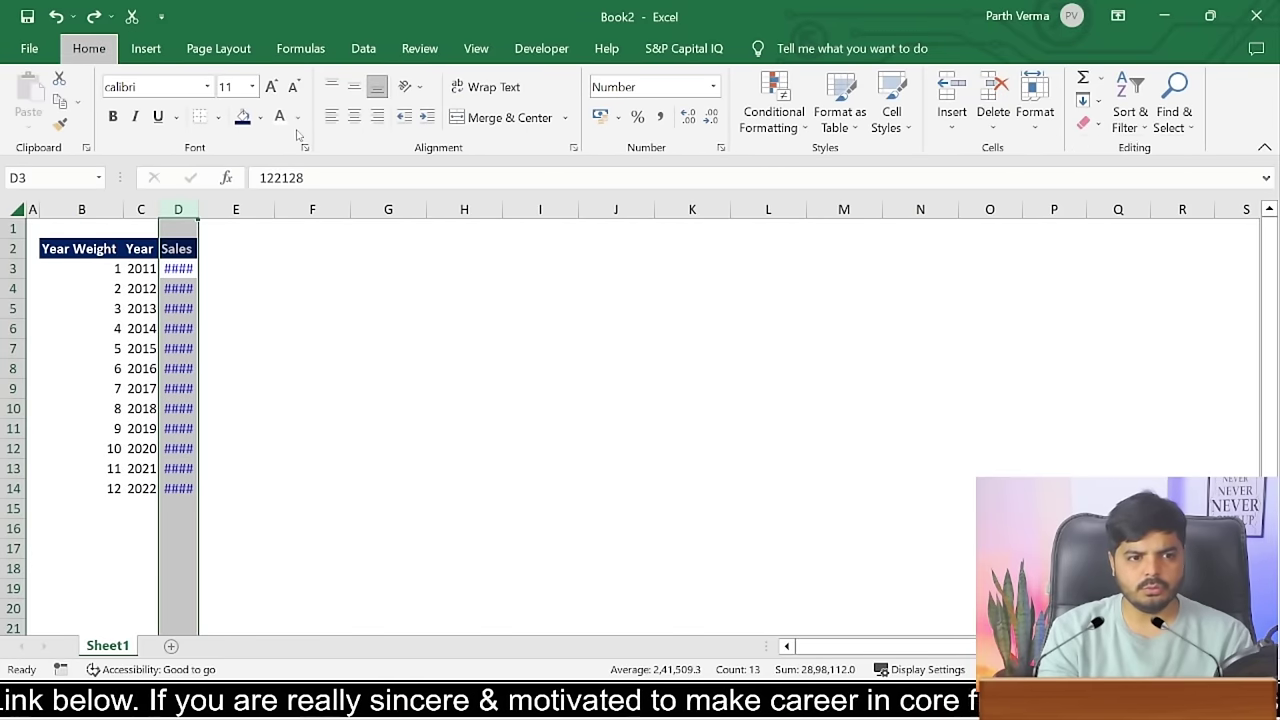
pyautogui.hotkey('alt', 'h')
pyautogui.press('o')
pyautogui.press('i')
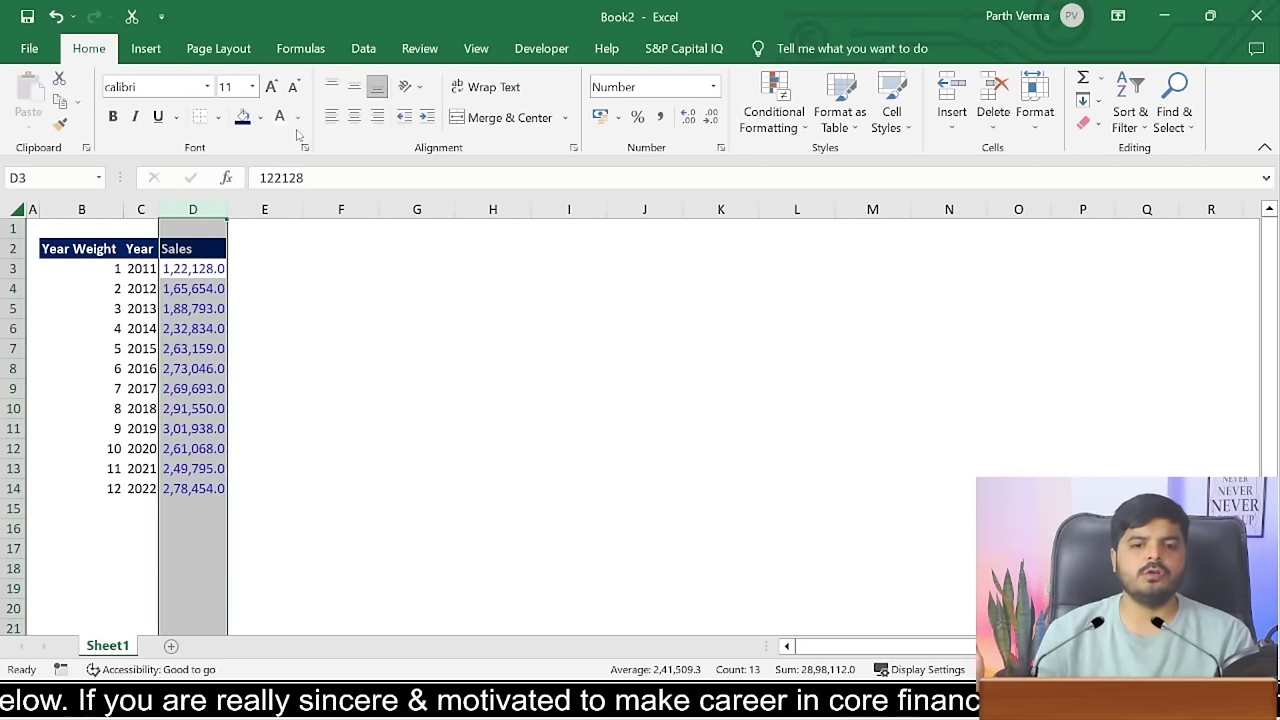
pyautogui.moveTo(105, 277); pyautogui.dragTo(114, 488)
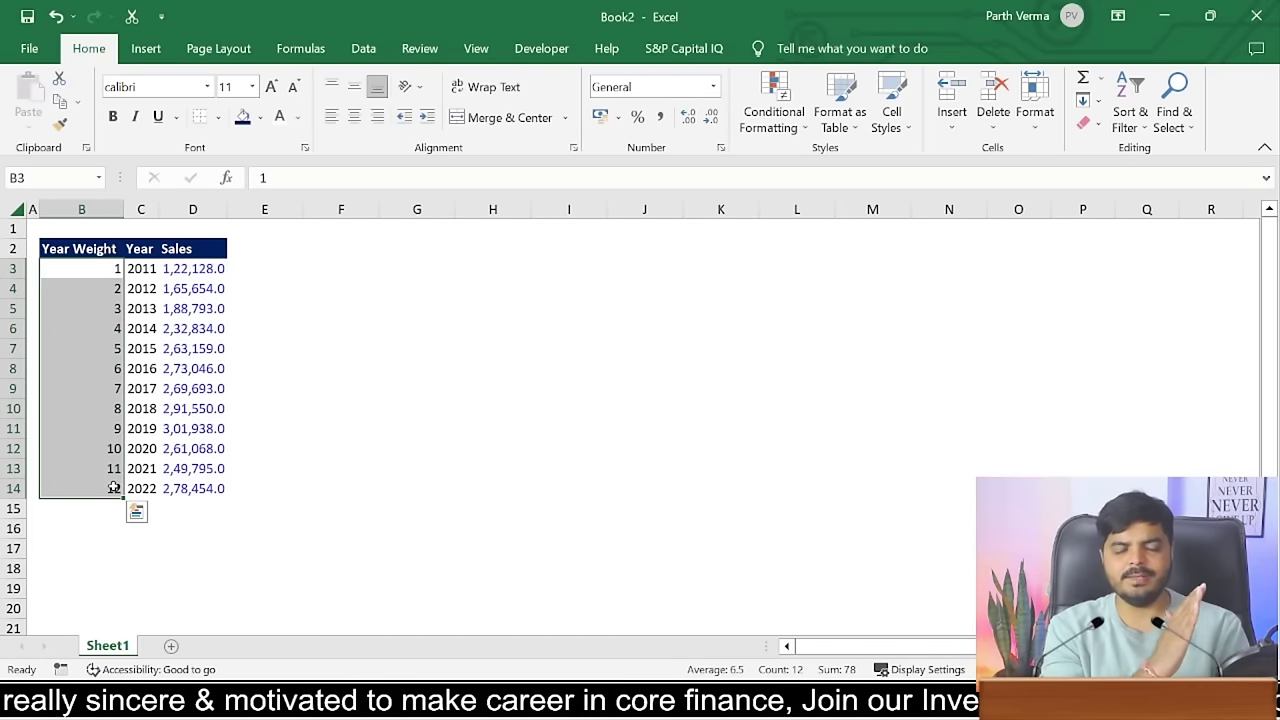
# - Left-align the Year Weight values B3:B14 and right-align the Year and Sales range C2:D14
pyautogui.press('alt')
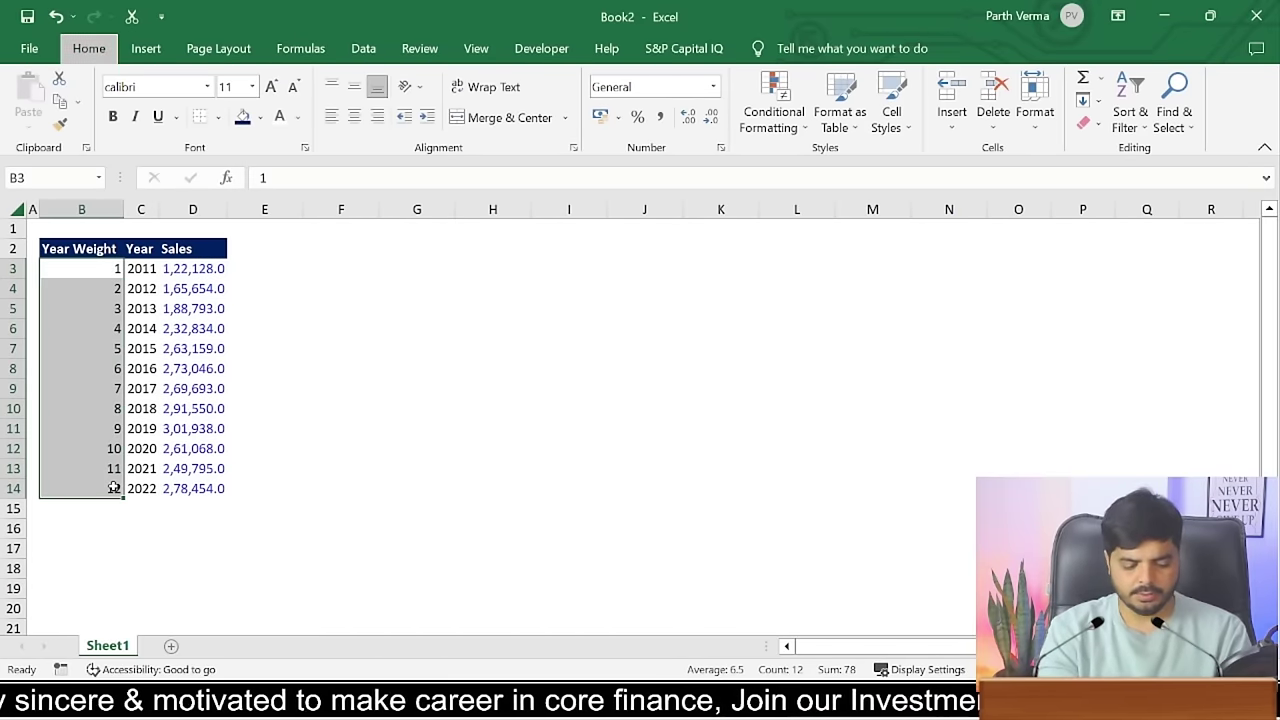
pyautogui.press('h')
pyautogui.press('a')
pyautogui.press('l')
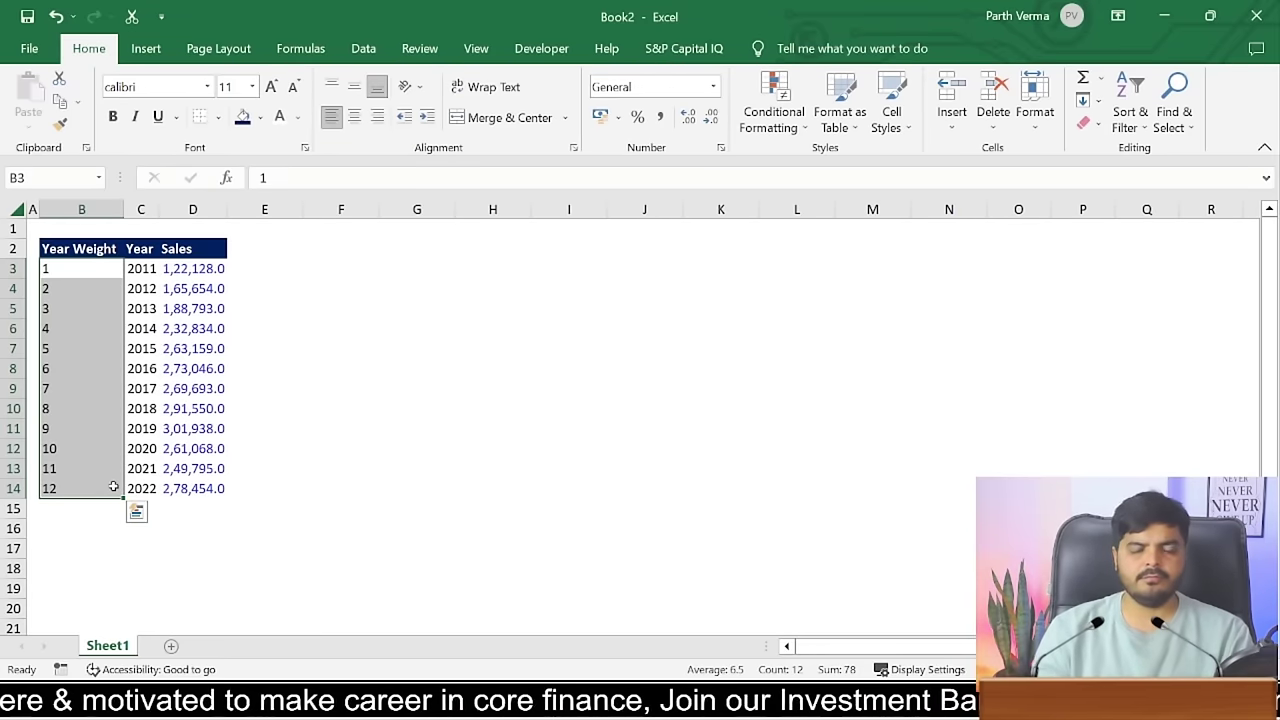
pyautogui.press('Right')
pyautogui.press('Up')
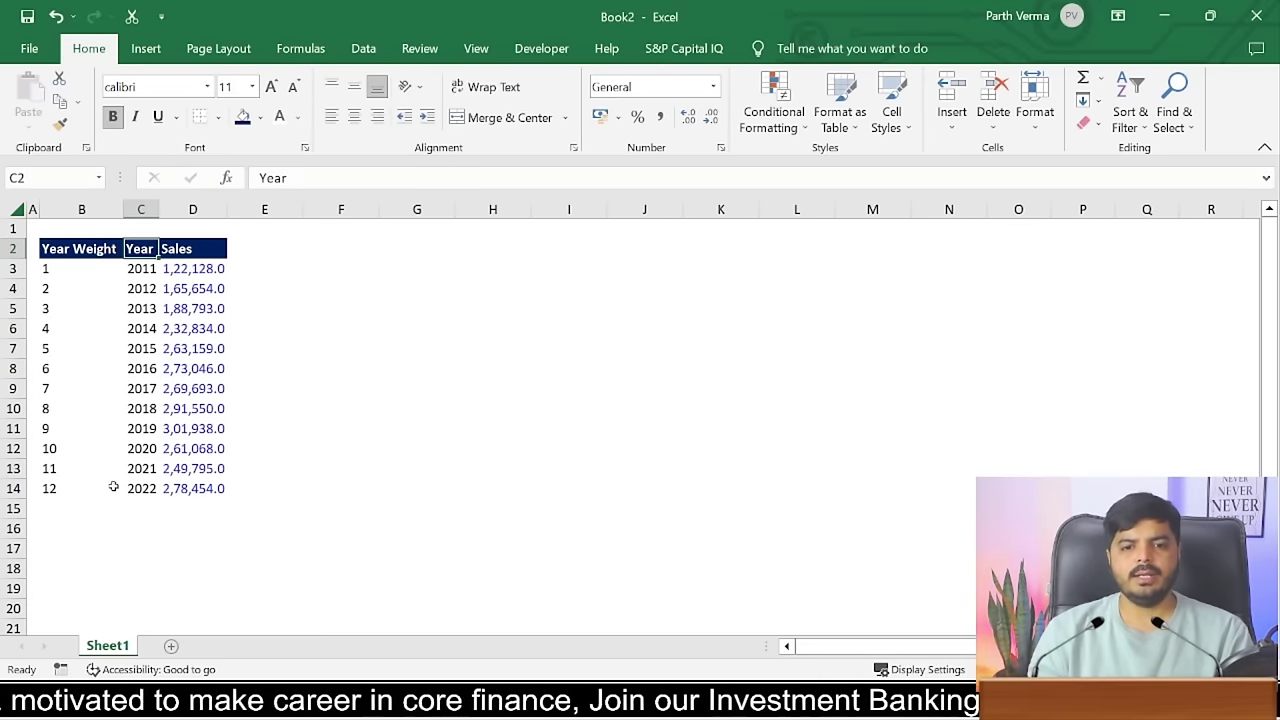
pyautogui.hotkey('ctrl', 'shift', 'Right')
pyautogui.hotkey('ctrl', 'shift', 'Down')
pyautogui.hotkey('alt', 'h')
pyautogui.press('a')
pyautogui.press('r')
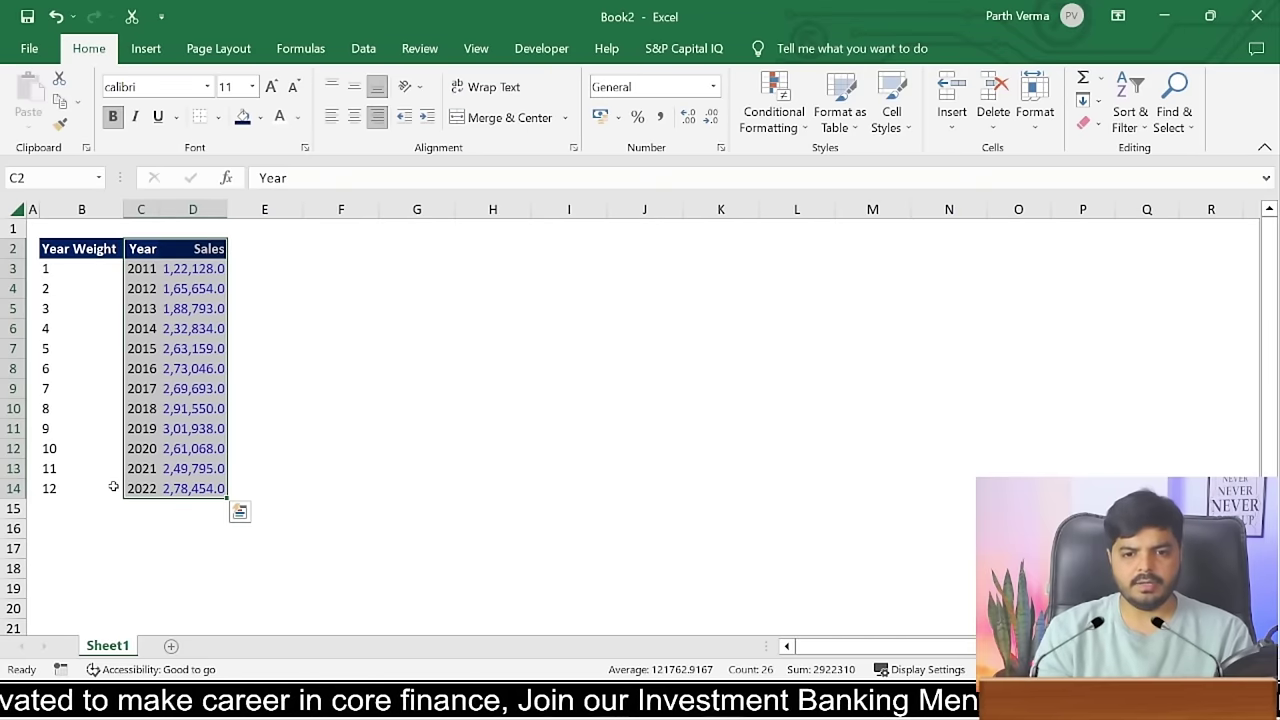
pyautogui.press('Right')
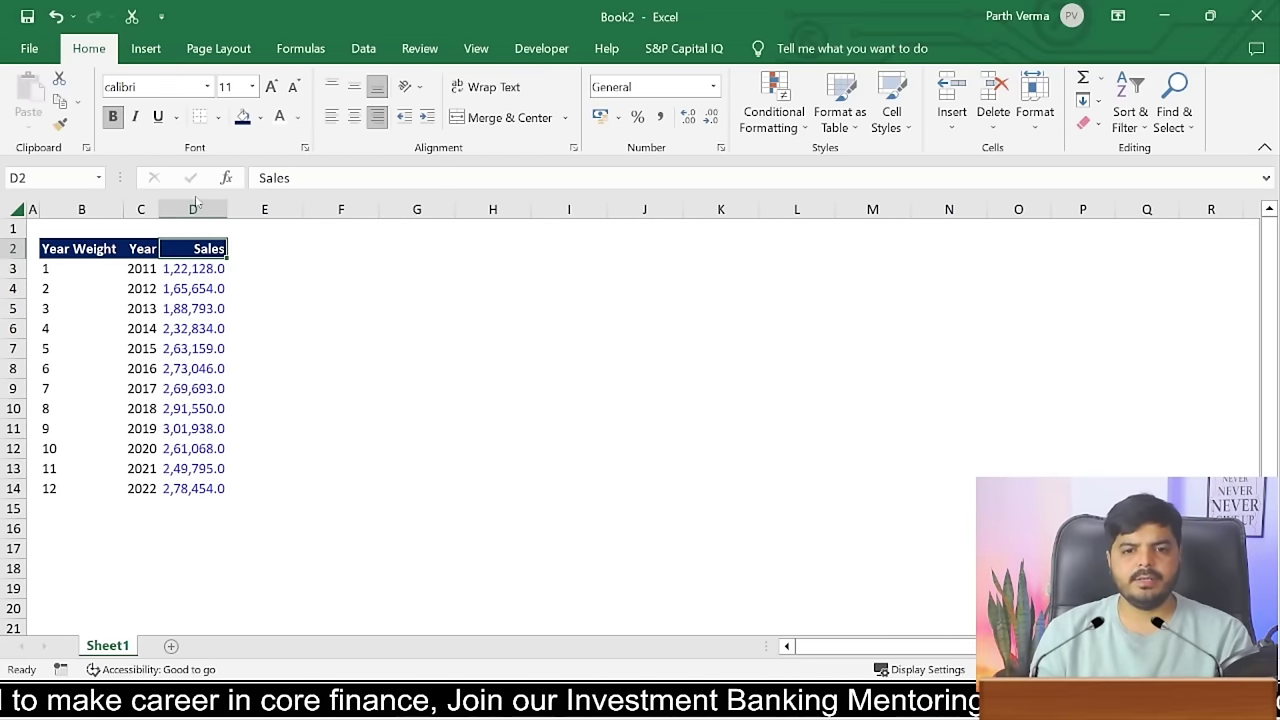
# - Resize the Year column C and Sales column D by dragging their borders
pyautogui.moveTo(159, 209); pyautogui.dragTo(295, 211)
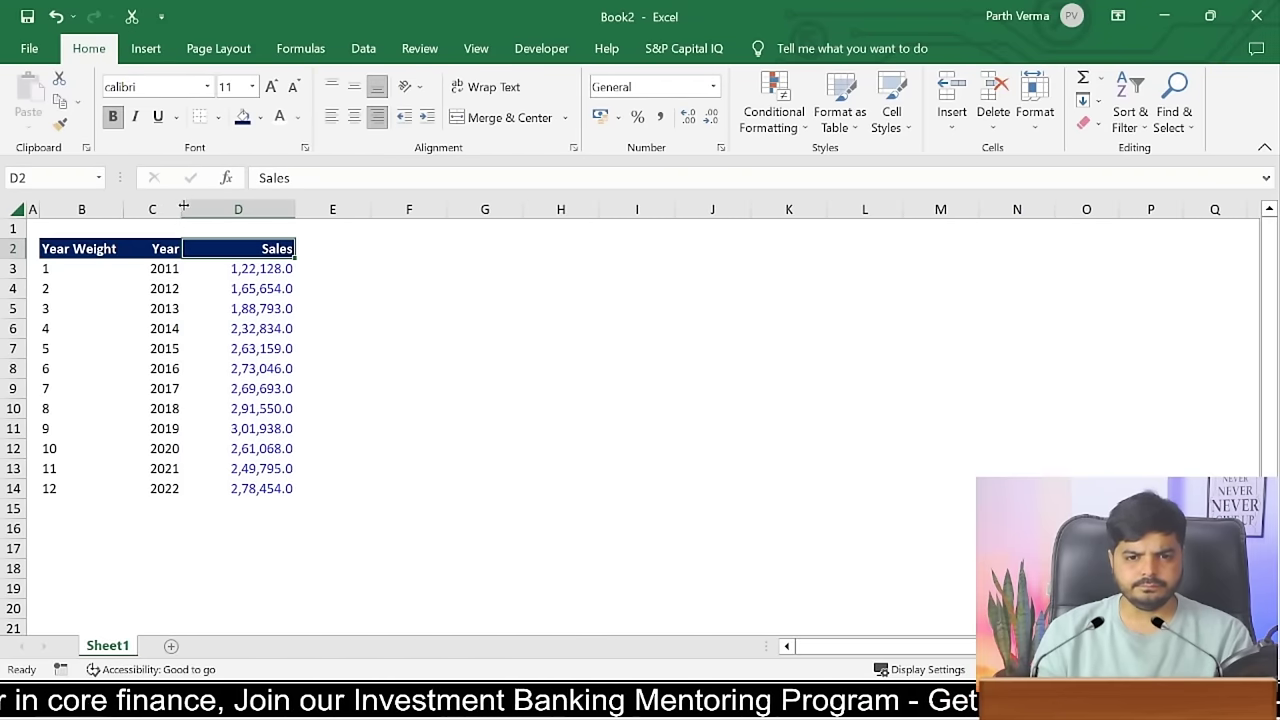
pyautogui.moveTo(185, 210); pyautogui.dragTo(172, 210)
pyautogui.click(273, 210)
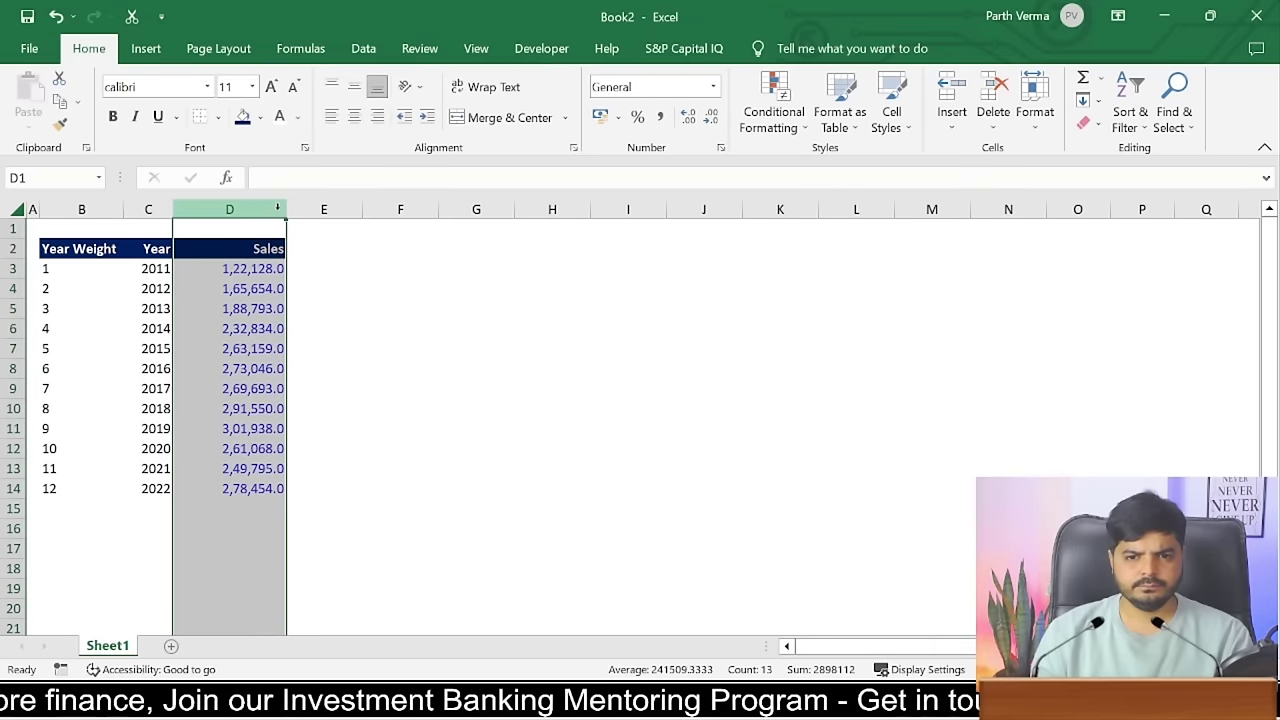
pyautogui.moveTo(286, 210); pyautogui.dragTo(260, 210)
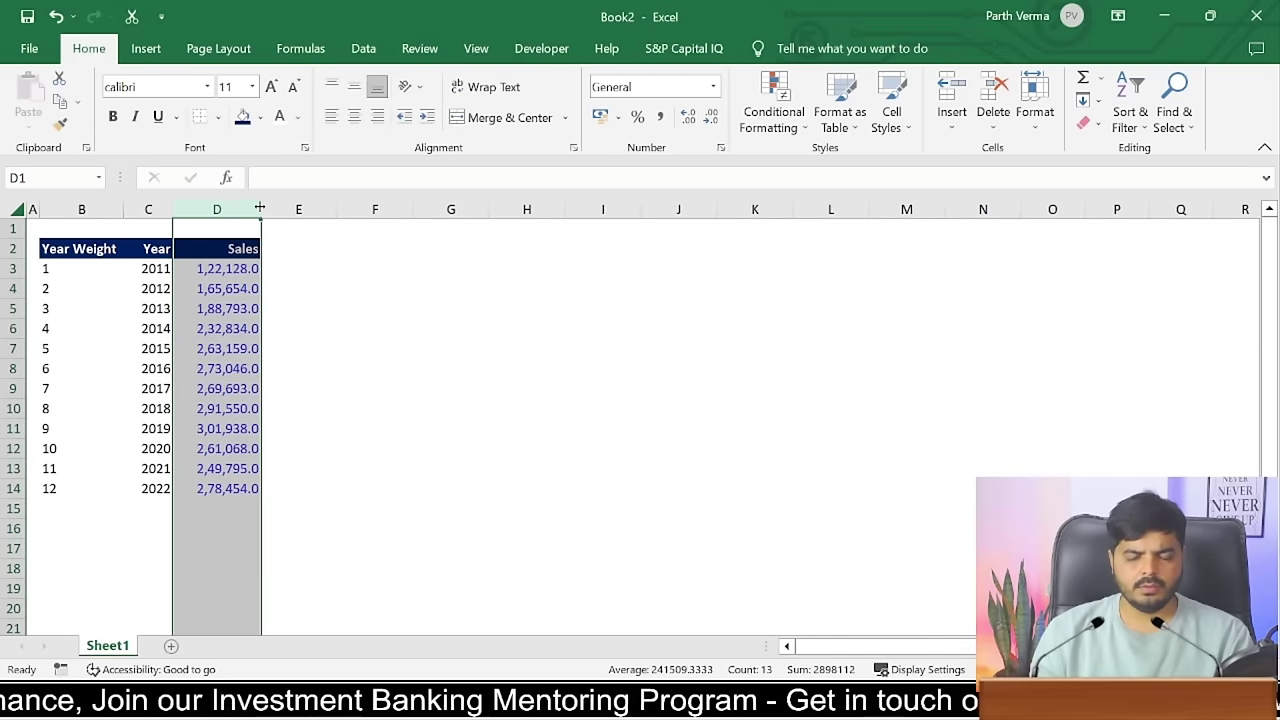
pyautogui.click(320, 290)
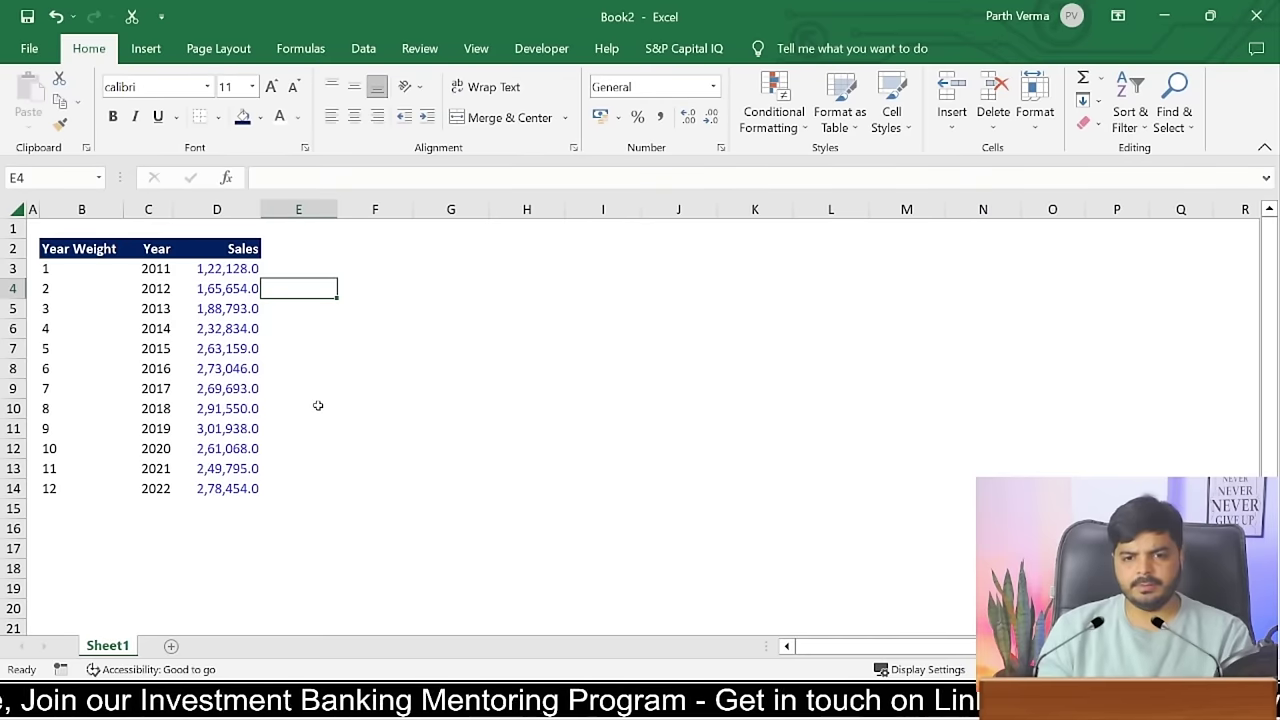
# - Copy the Sales header into E2, rename it 'Sales Growth', and fit column E to it
pyautogui.click(247, 249)
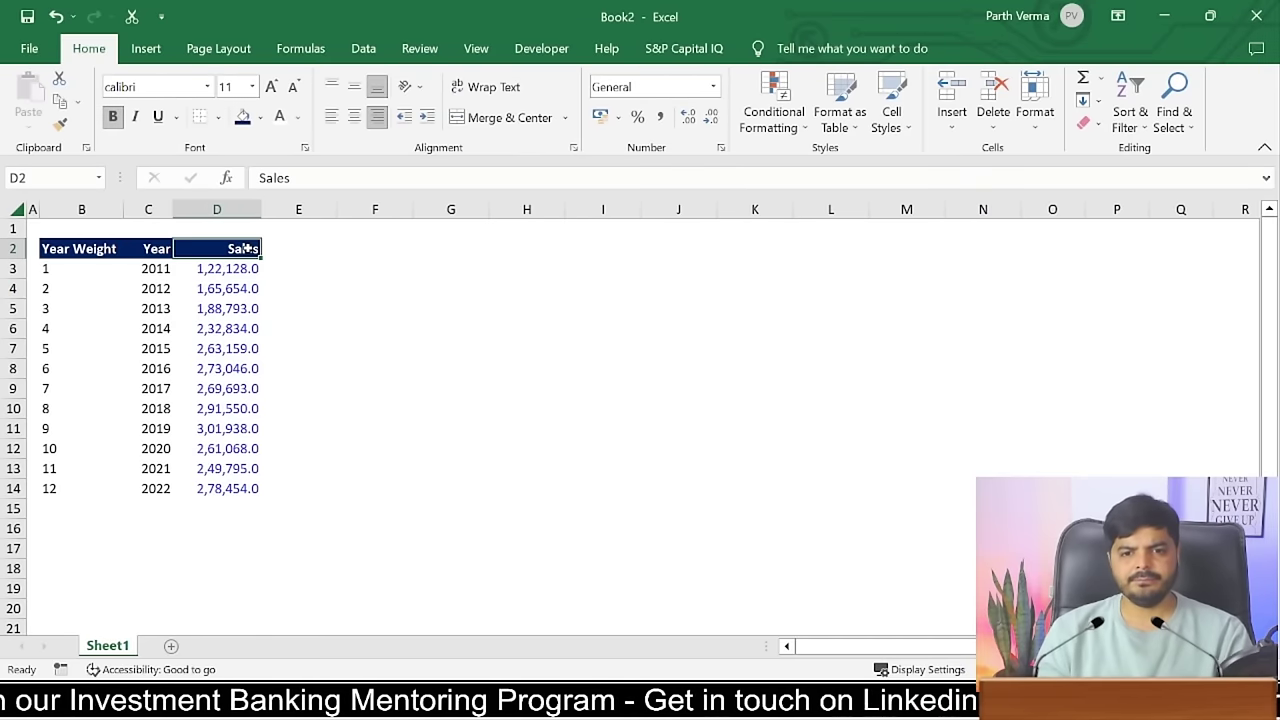
pyautogui.hotkey('ctrl', 'c')
pyautogui.press('Right')
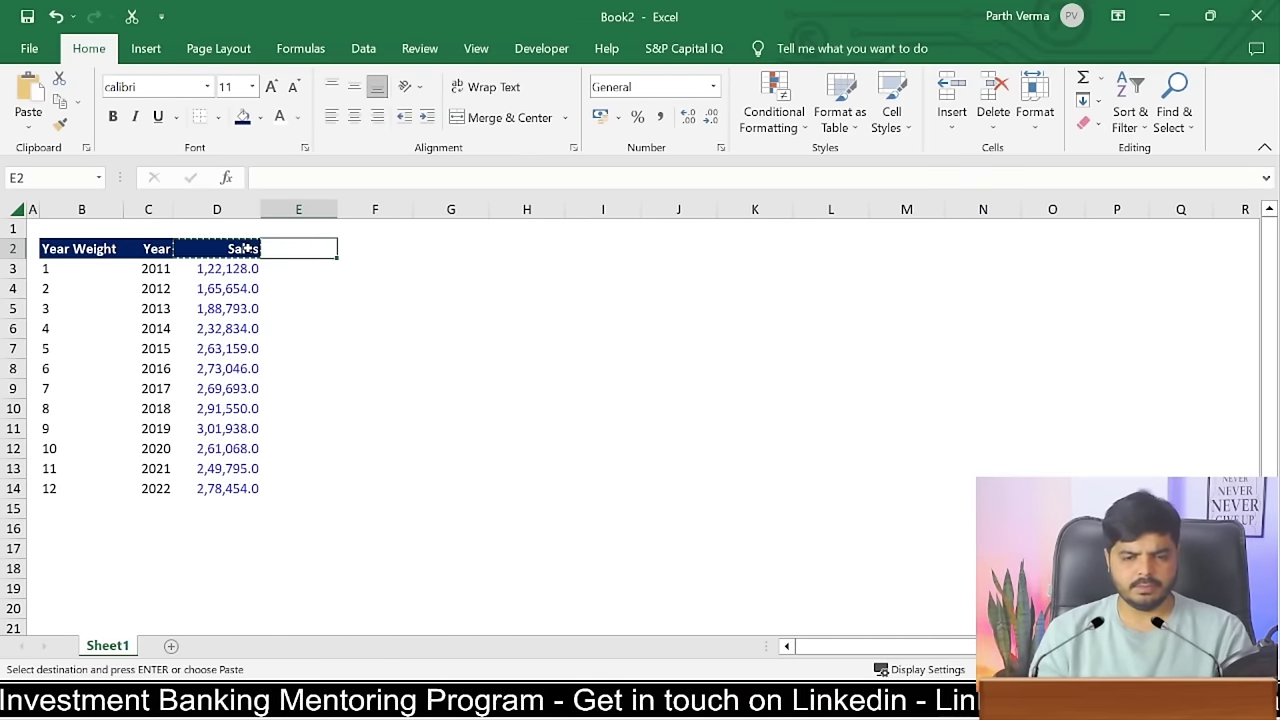
pyautogui.hotkey('ctrl', 'v')
pyautogui.press('F2')
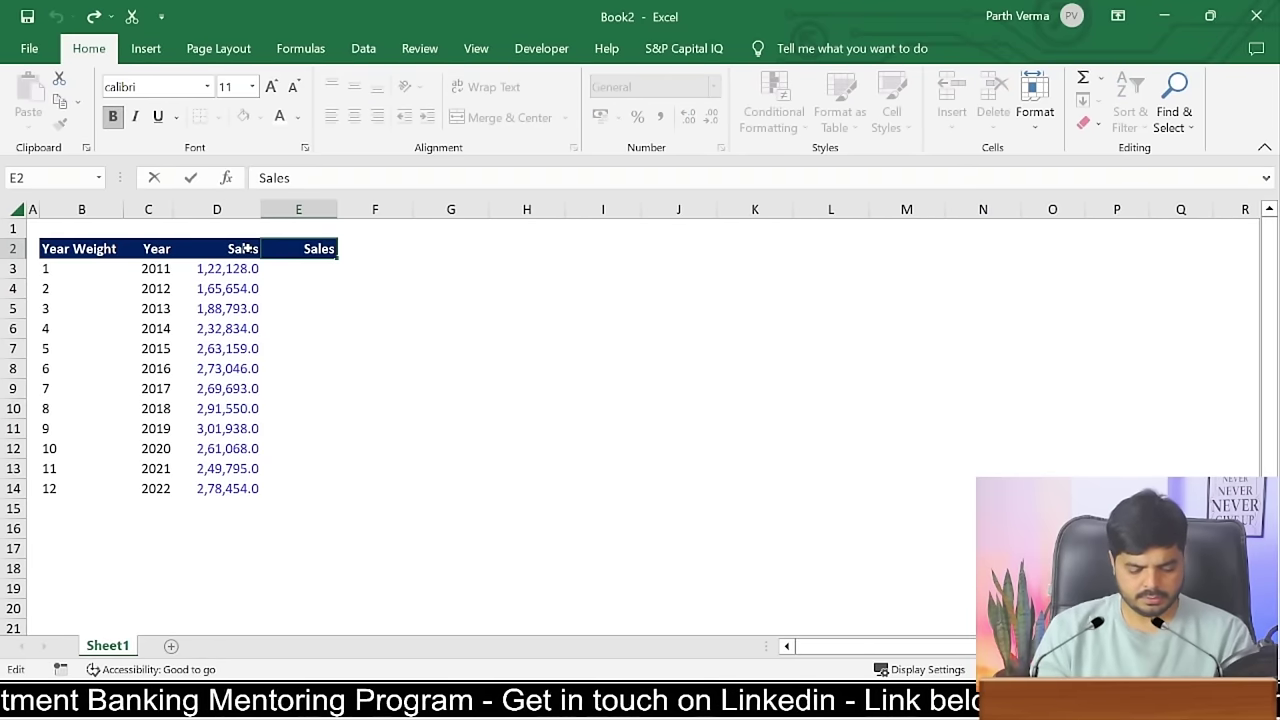
pyautogui.write('Groeth')
pyautogui.press('BackSpace')
pyautogui.press('BackSpace')
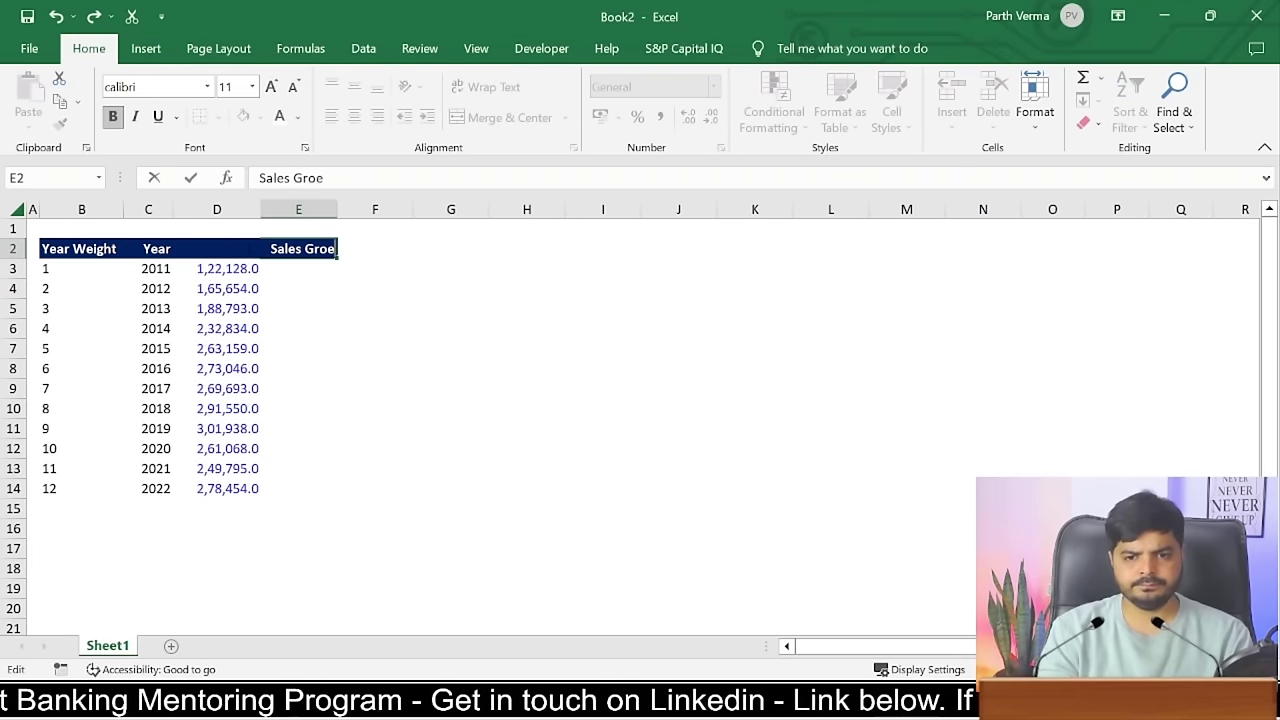
pyautogui.press('BackSpace')
pyautogui.press('BackSpace')
pyautogui.write('owth')
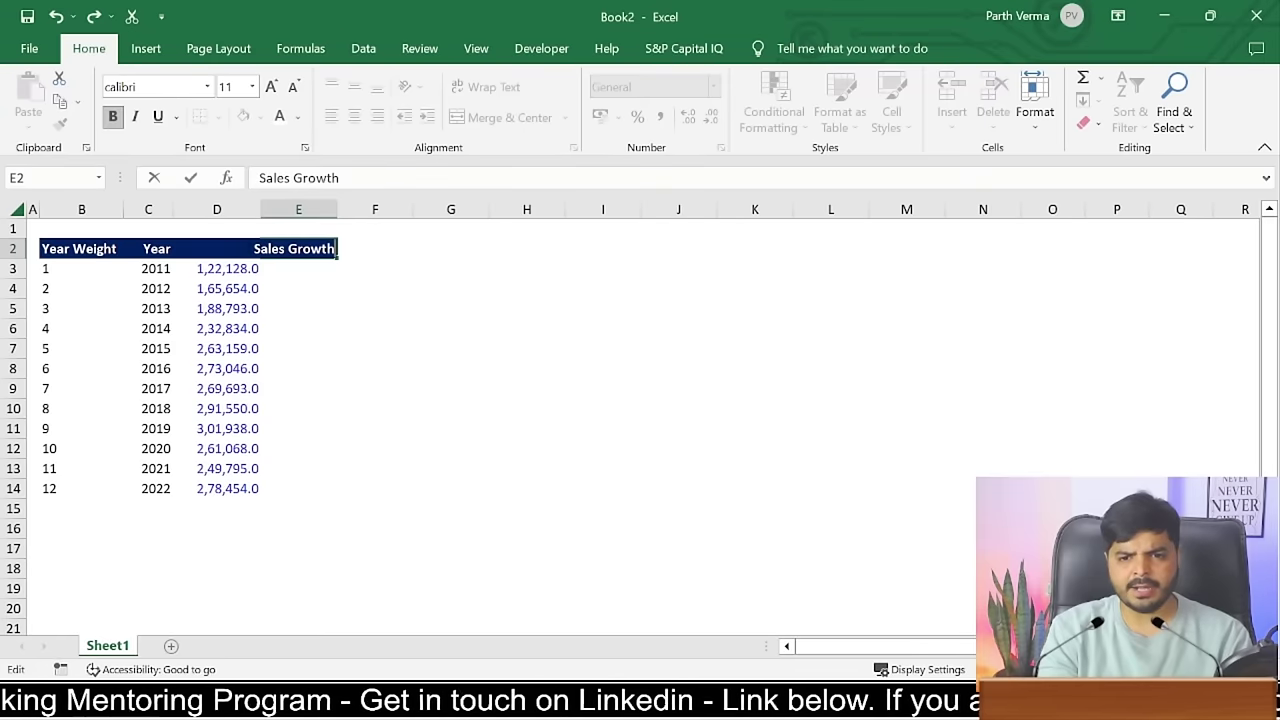
pyautogui.press('Return')
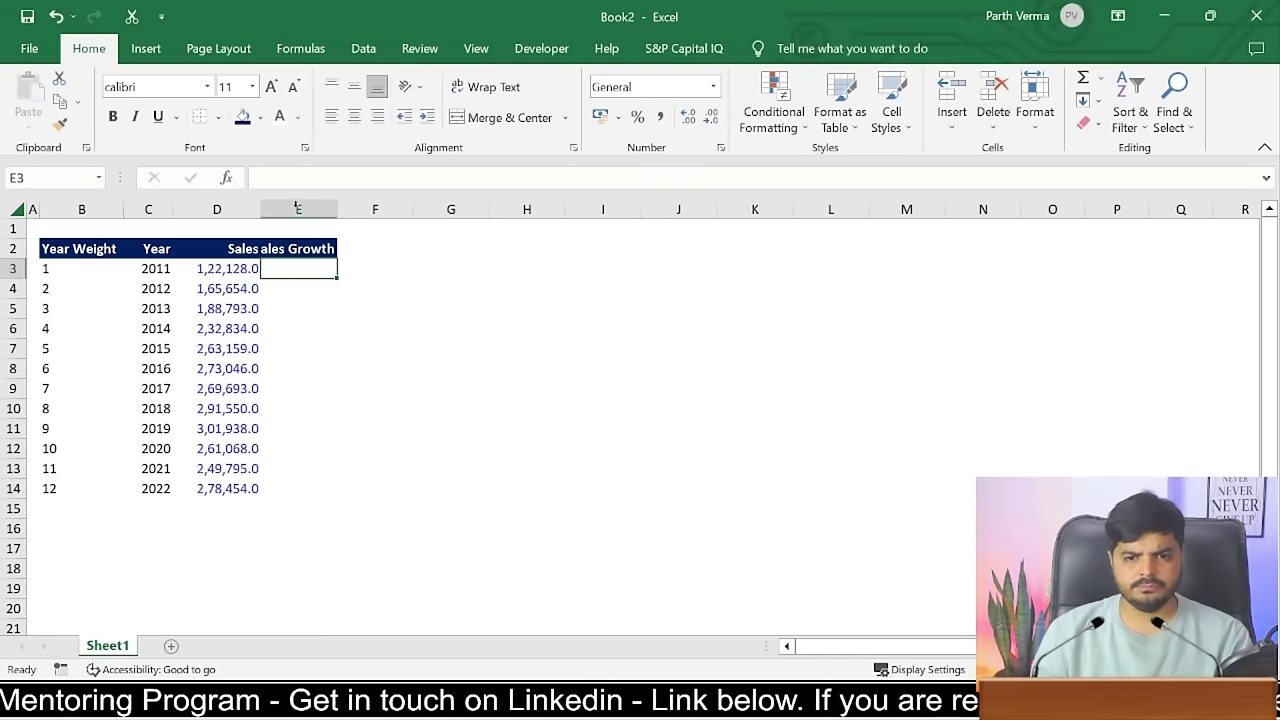
pyautogui.doubleClick(337, 209)
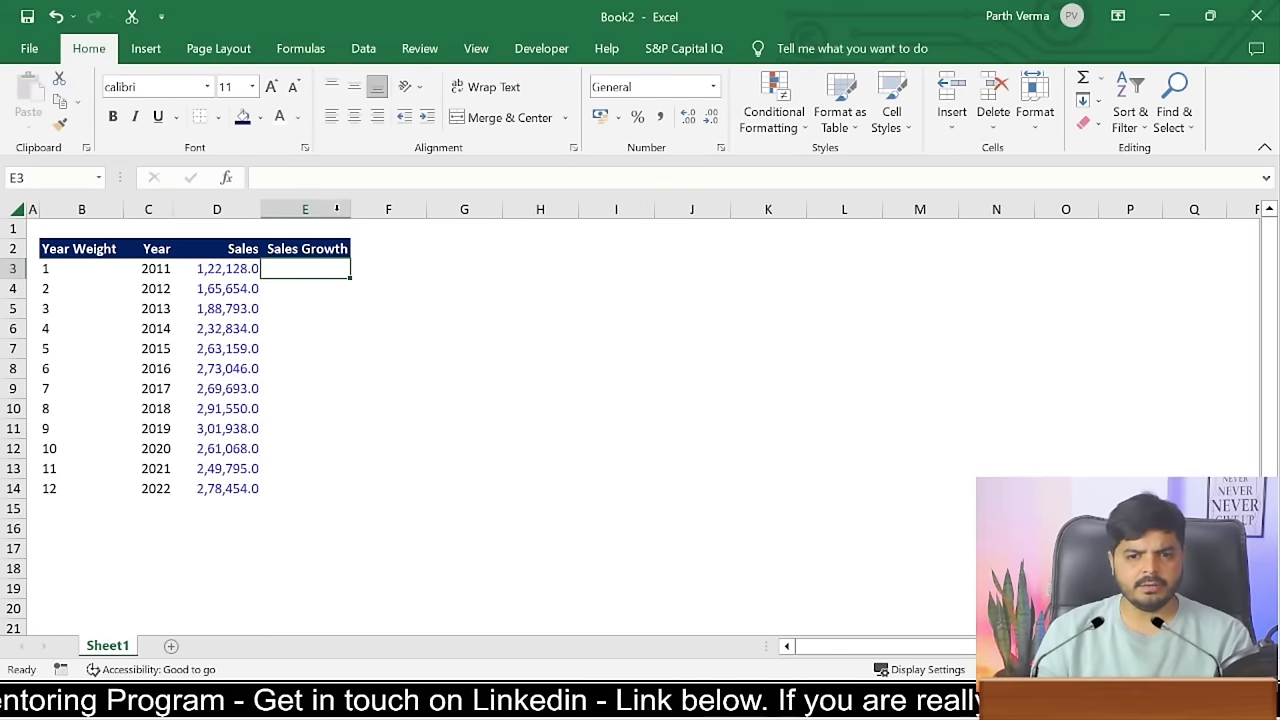
# - Enter the growth formula =D4/D3-1 in E4 for 2012
pyautogui.click(295, 290)
pyautogui.write('=')
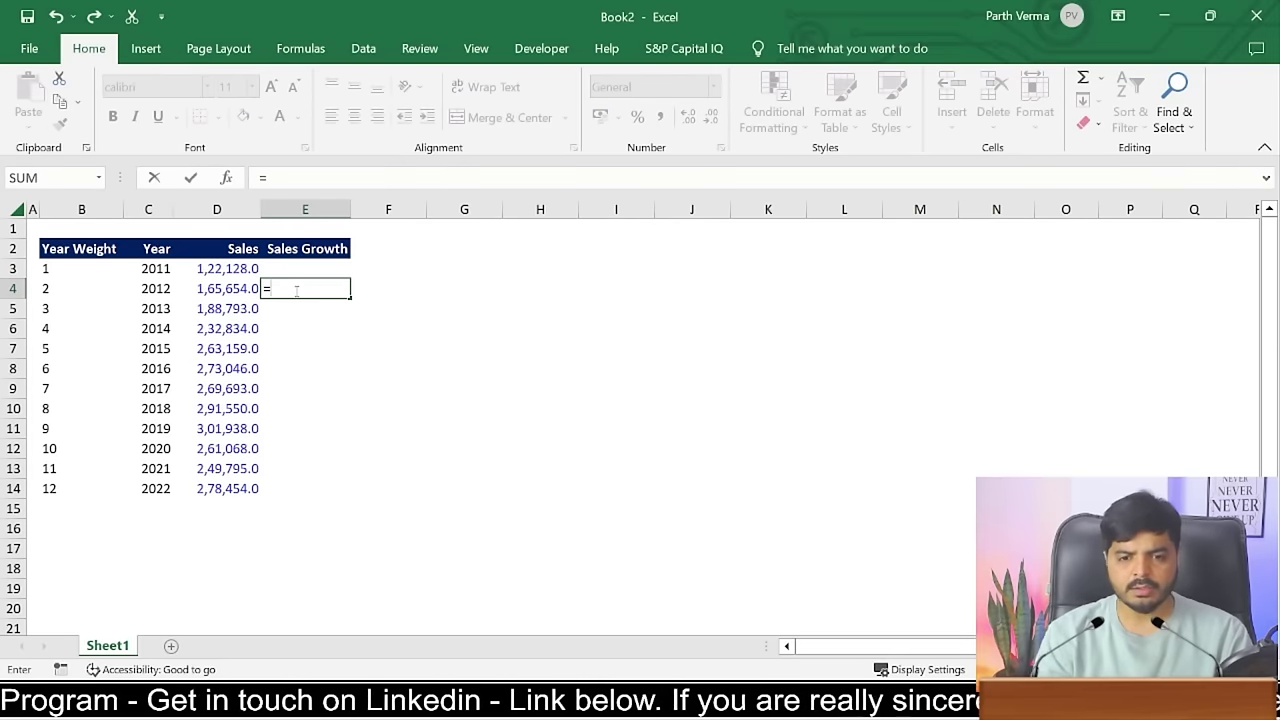
pyautogui.press('Left')
pyautogui.write('/')
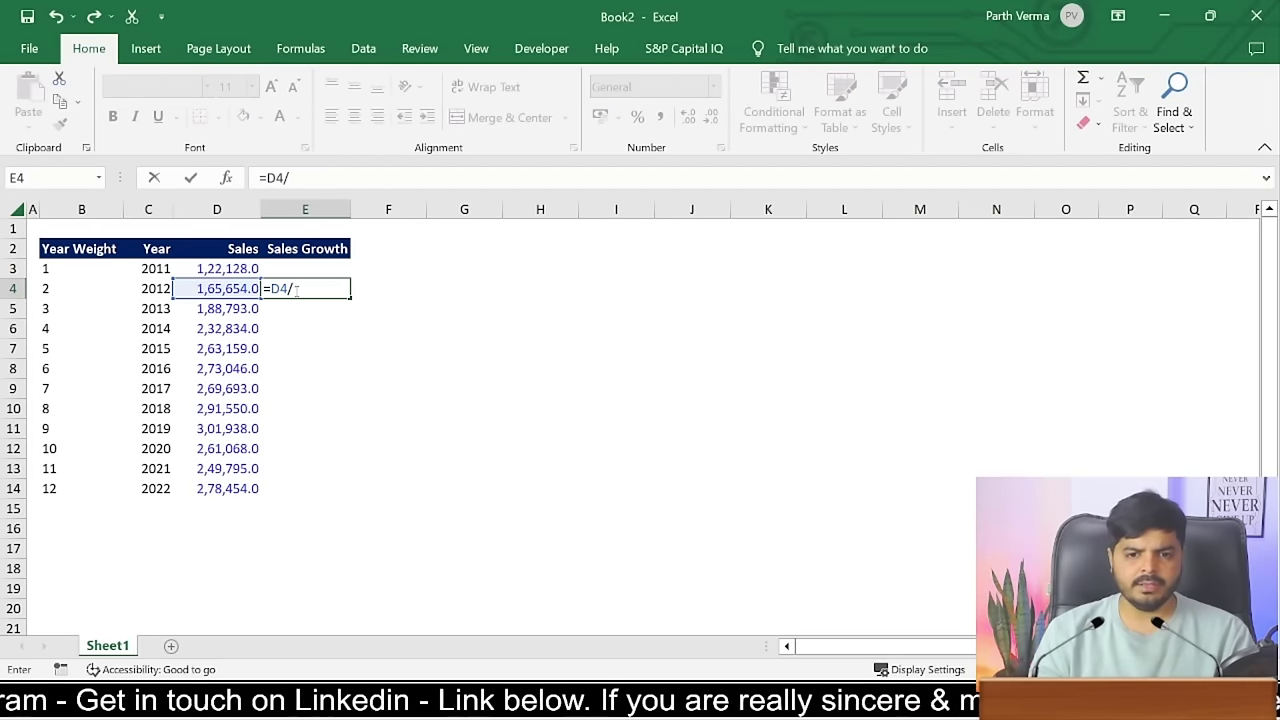
pyautogui.press('Left')
pyautogui.press('Up')
pyautogui.write('-1')
pyautogui.hotkey('ctrl', 'Return')
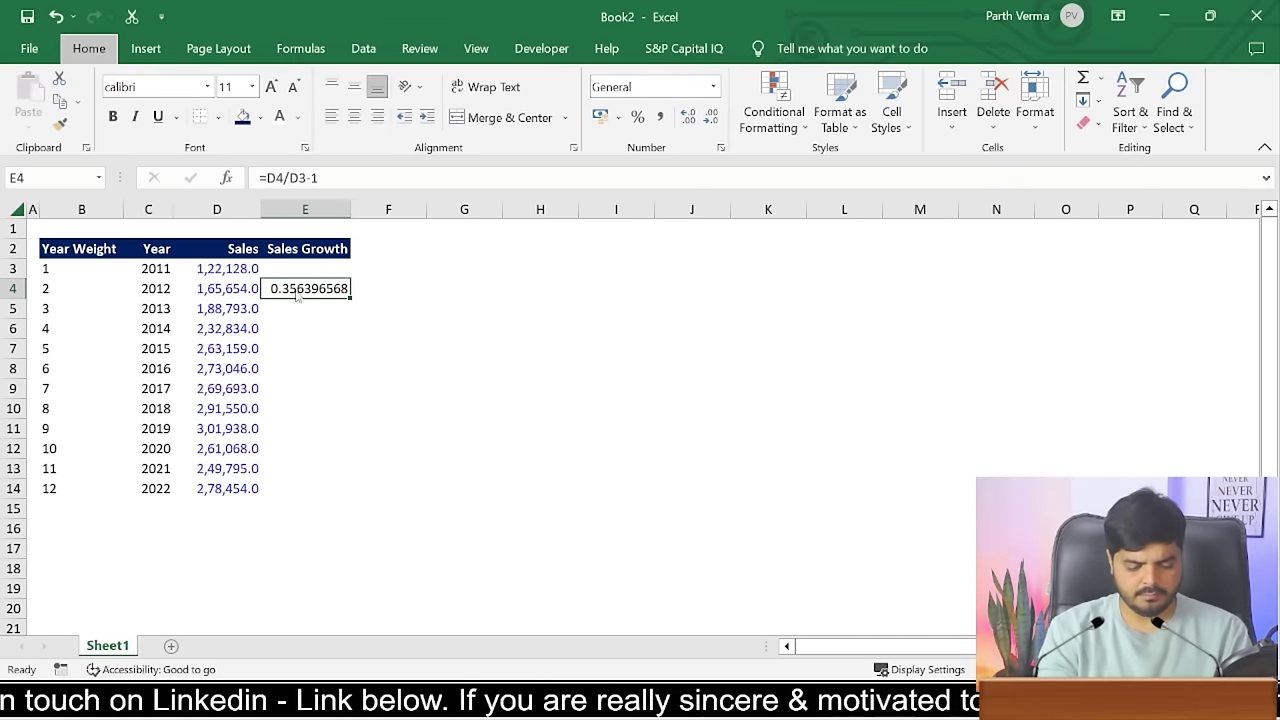
# - Format the 2012 growth value as a percentage with two decimals
pyautogui.hotkey('alt', 'h')
pyautogui.press('p')
pyautogui.hotkey('alt', 'h')
pyautogui.press('0')
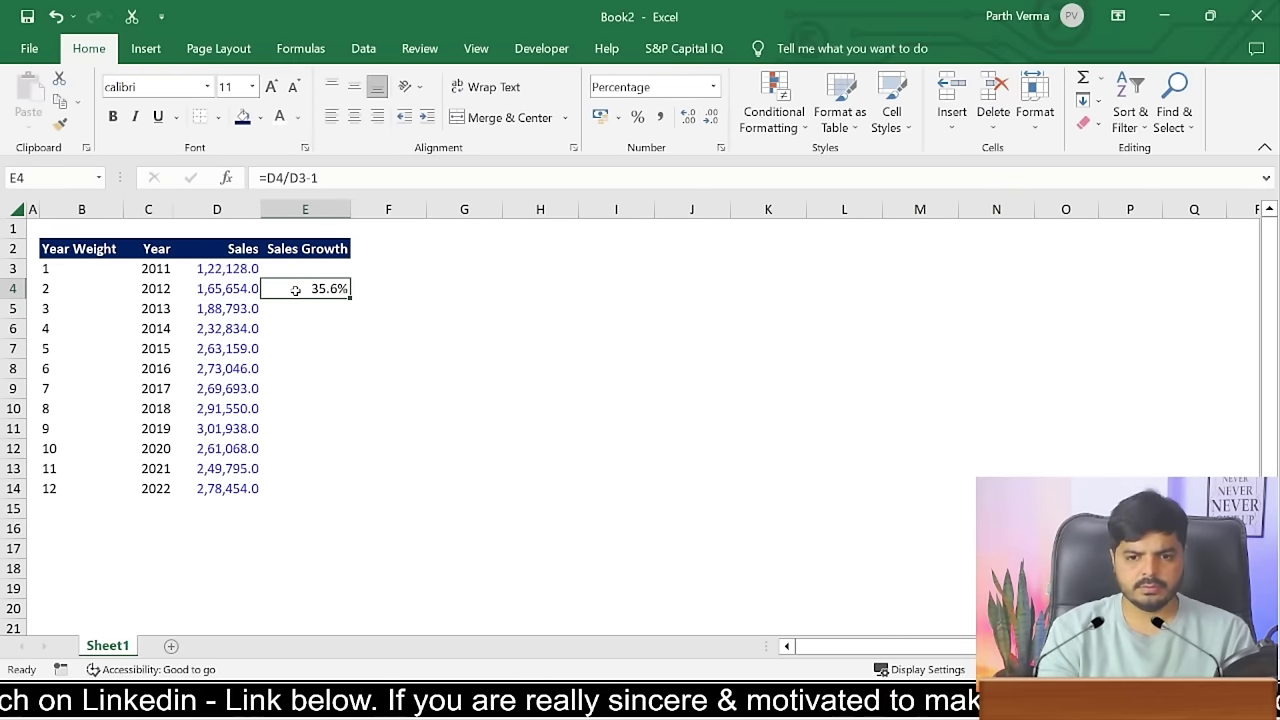
pyautogui.hotkey('alt', 'h')
pyautogui.press('0')
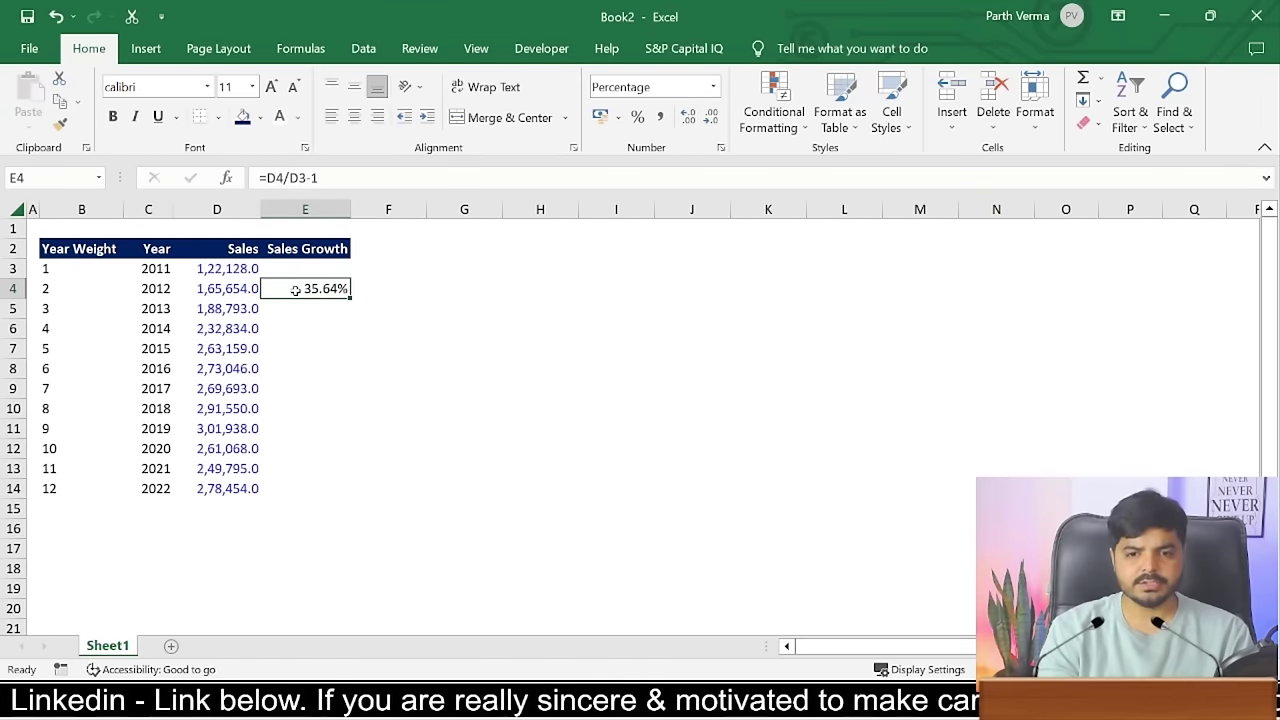
# - Copy the growth formula down through E4:E14 for 2012–2022
pyautogui.press('Left')
pyautogui.press('Right')
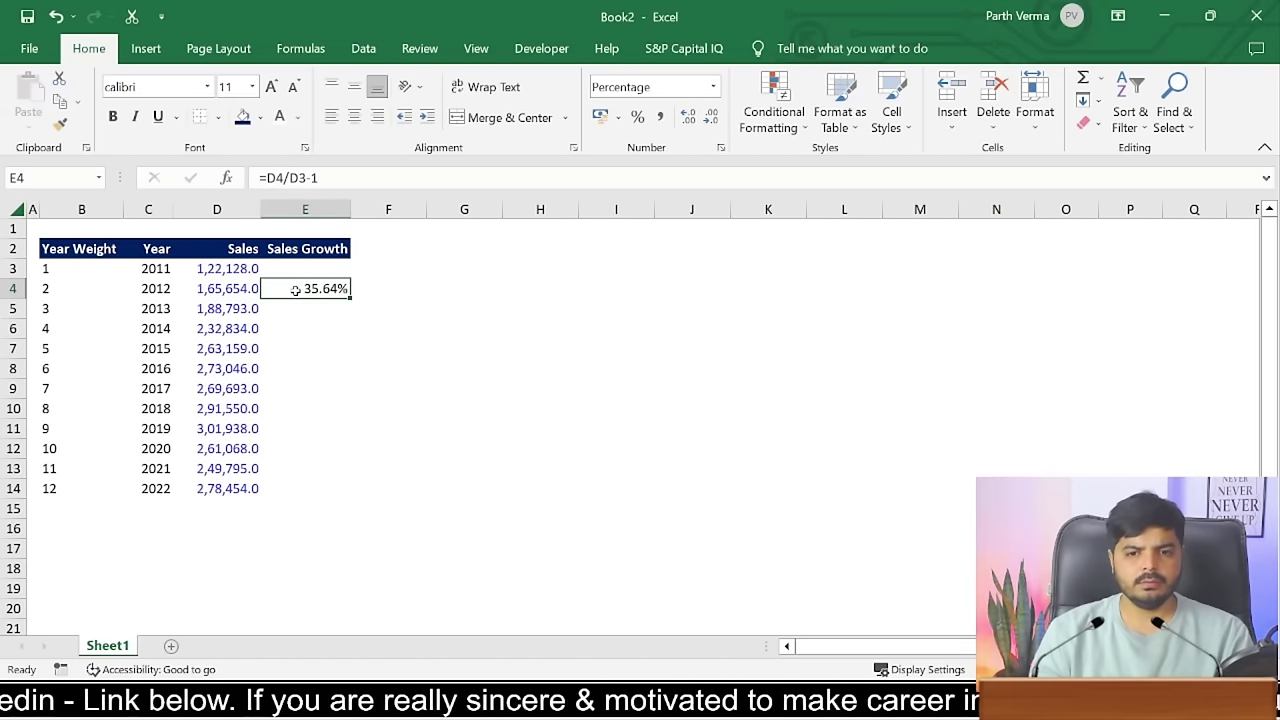
pyautogui.hotkey('ctrl', 'c')
pyautogui.press('Left')
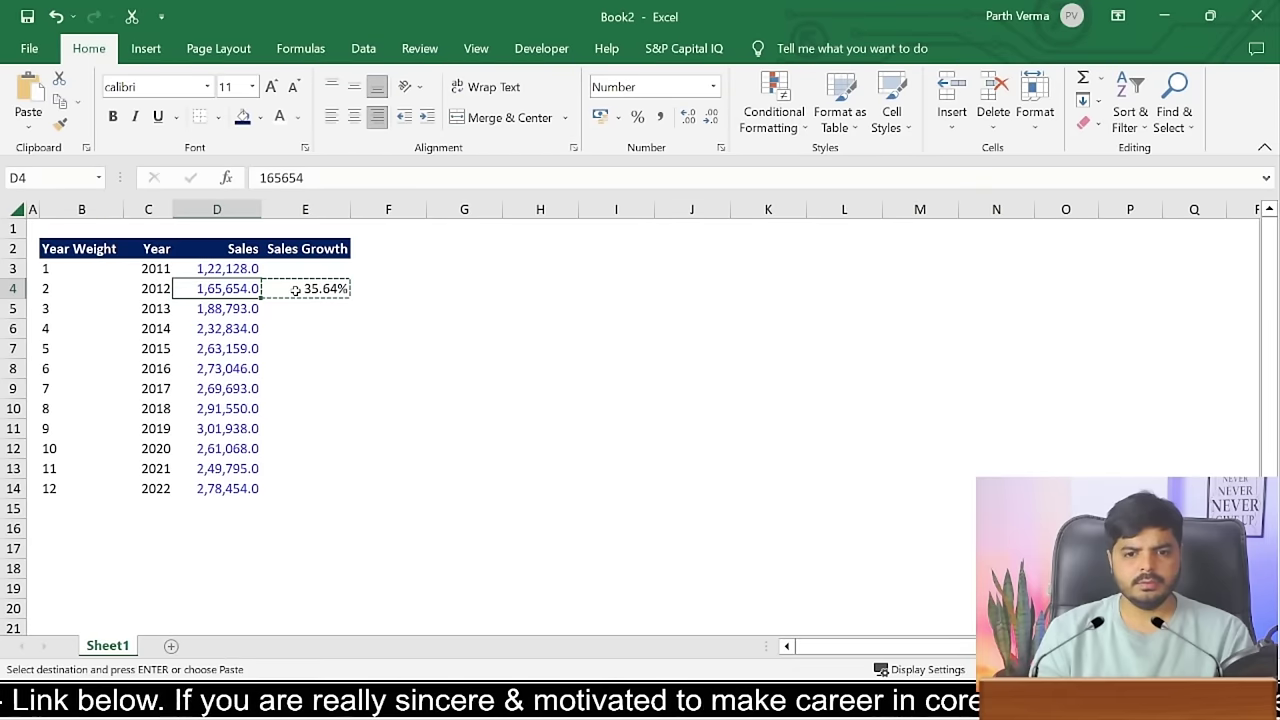
pyautogui.hotkey('ctrl', 'Down')
pyautogui.press('Right')
pyautogui.hotkey('ctrl', 'shift', 'Up')
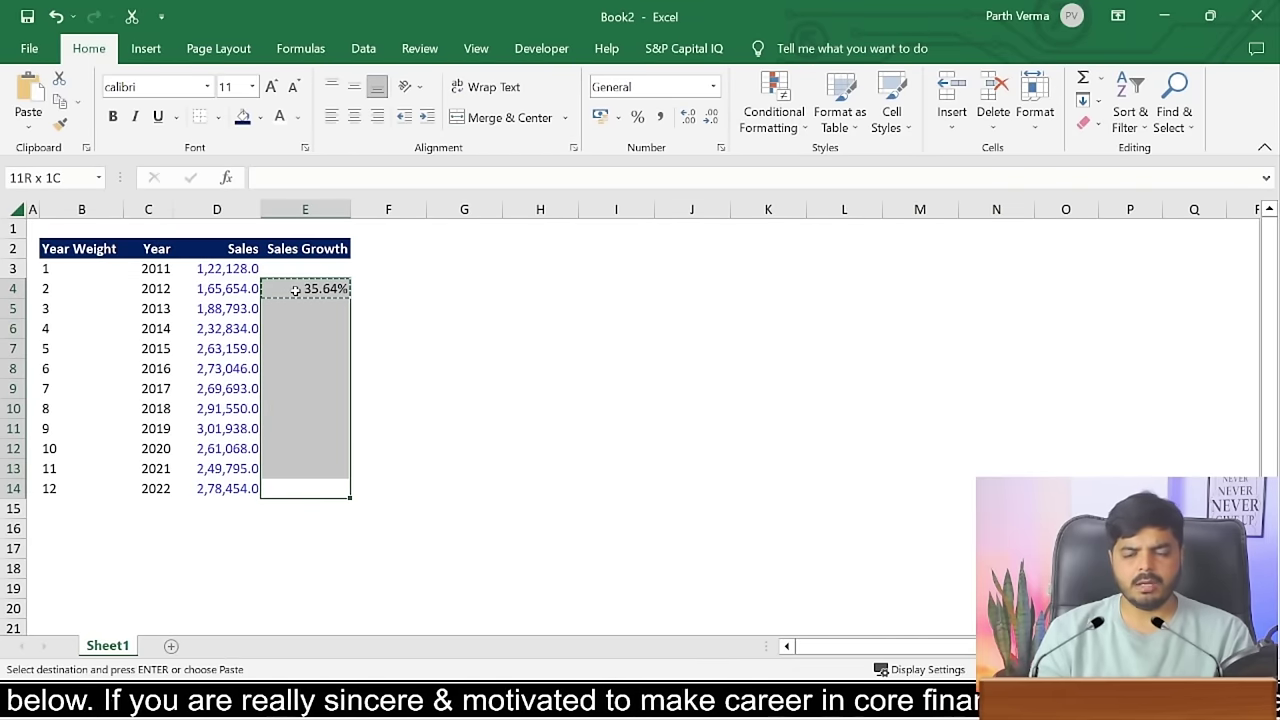
pyautogui.press('Return')
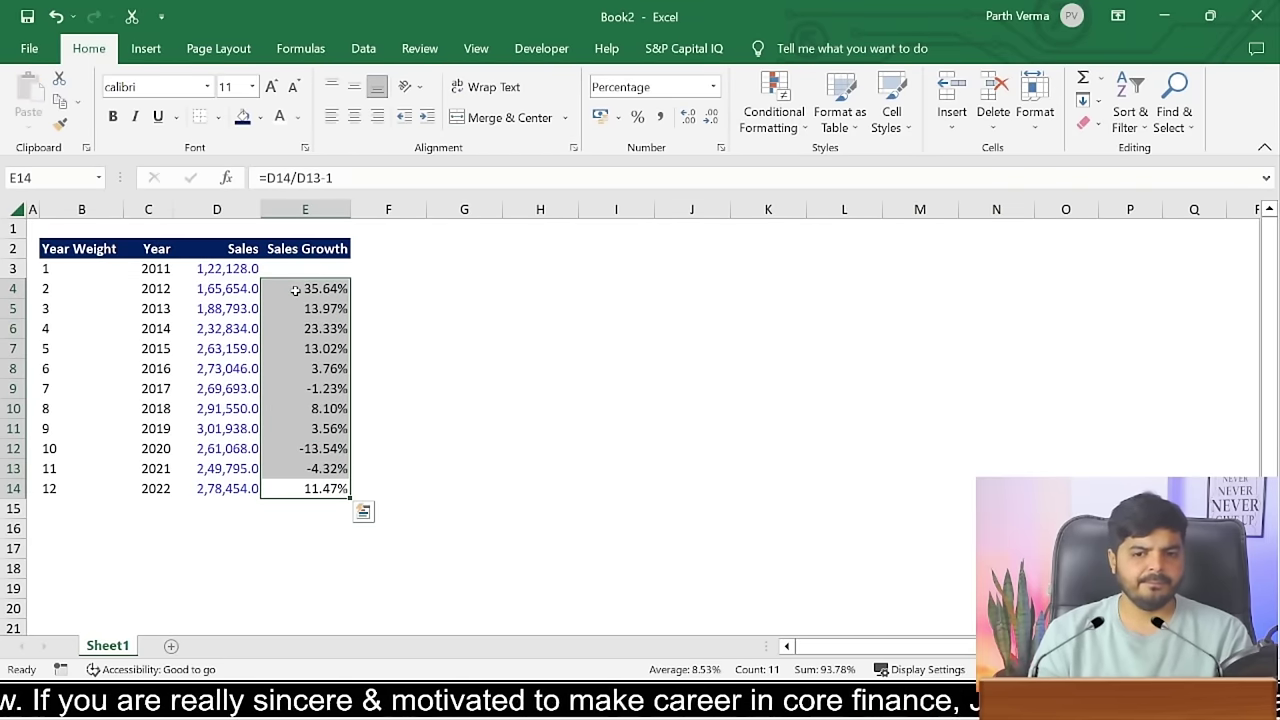
# - Check the growth formulas for 2012, 2020 and 2021, from 35.64% to 11.47%
pyautogui.press('Up')
pyautogui.press('Down')
pyautogui.moveTo(296, 290); pyautogui.dragTo(307, 492)
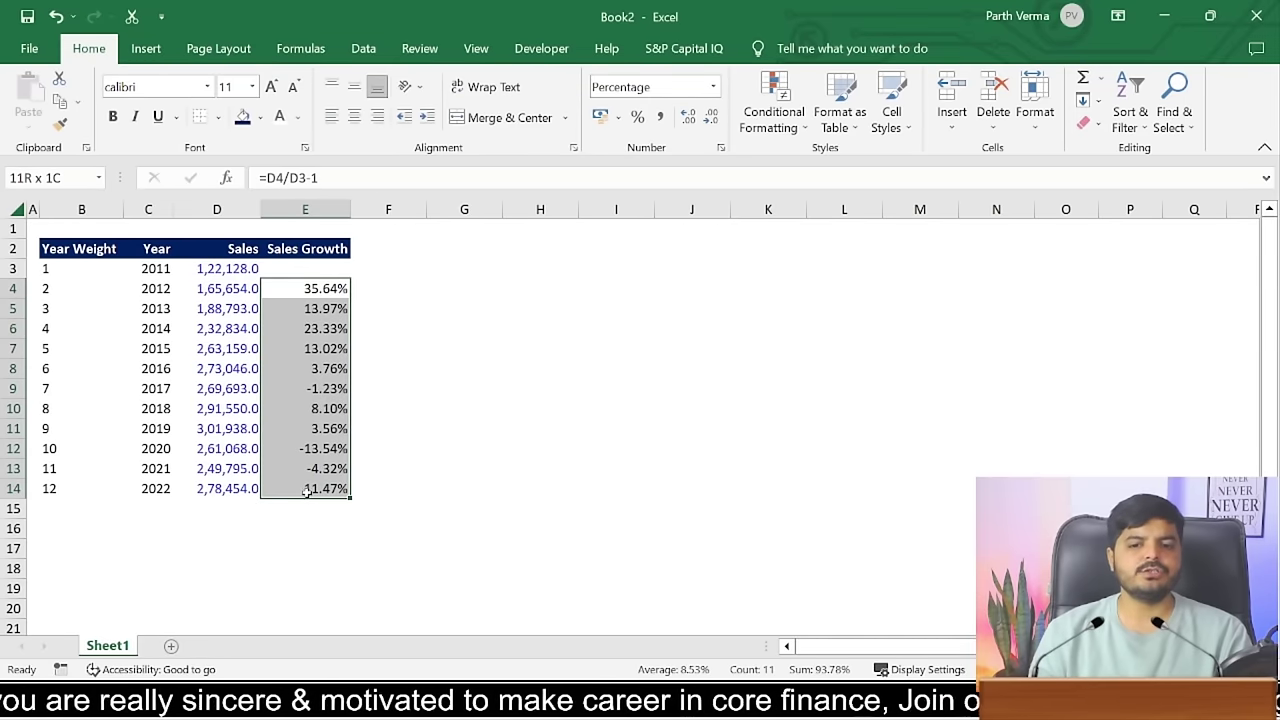
pyautogui.click(306, 288)
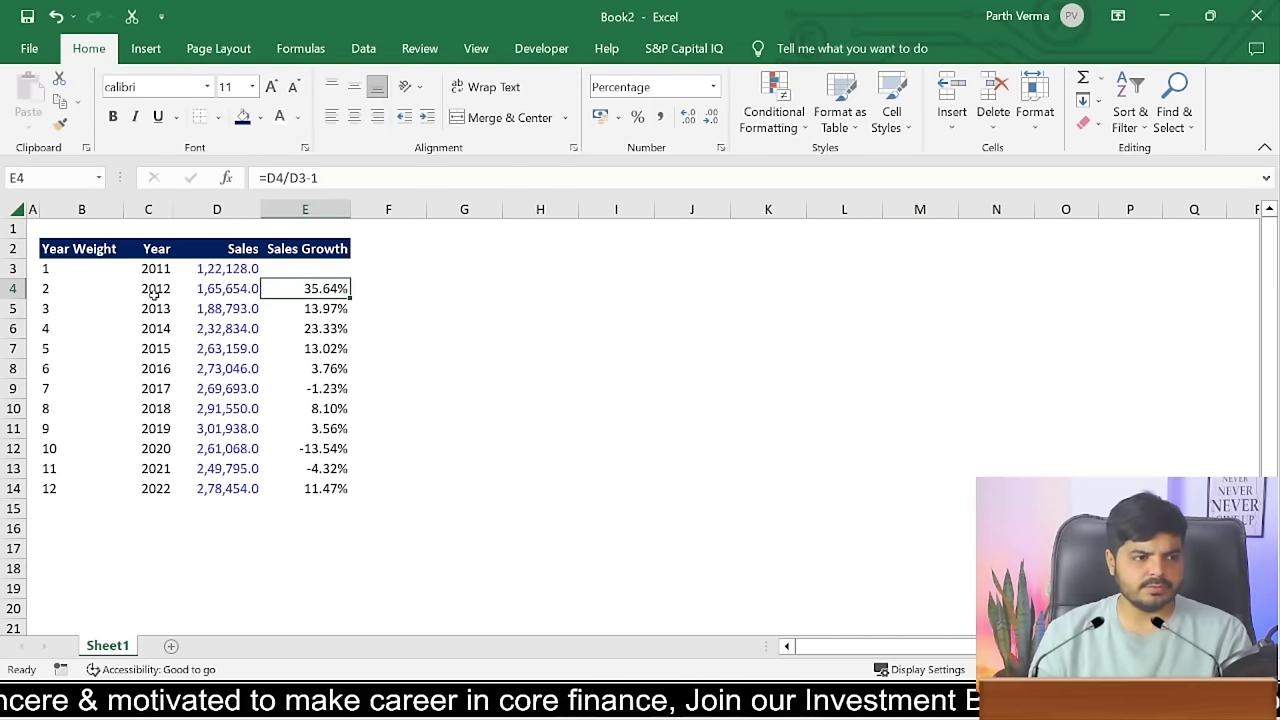
pyautogui.click(323, 470)
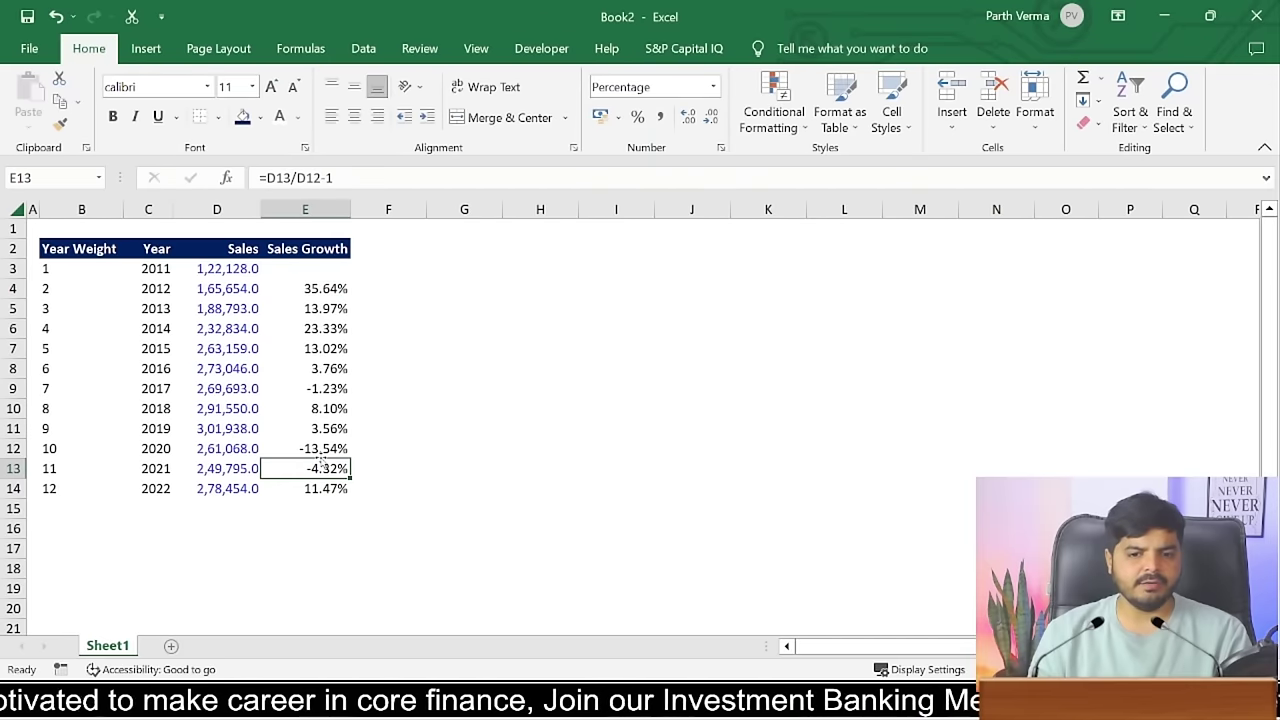
pyautogui.click(308, 443)
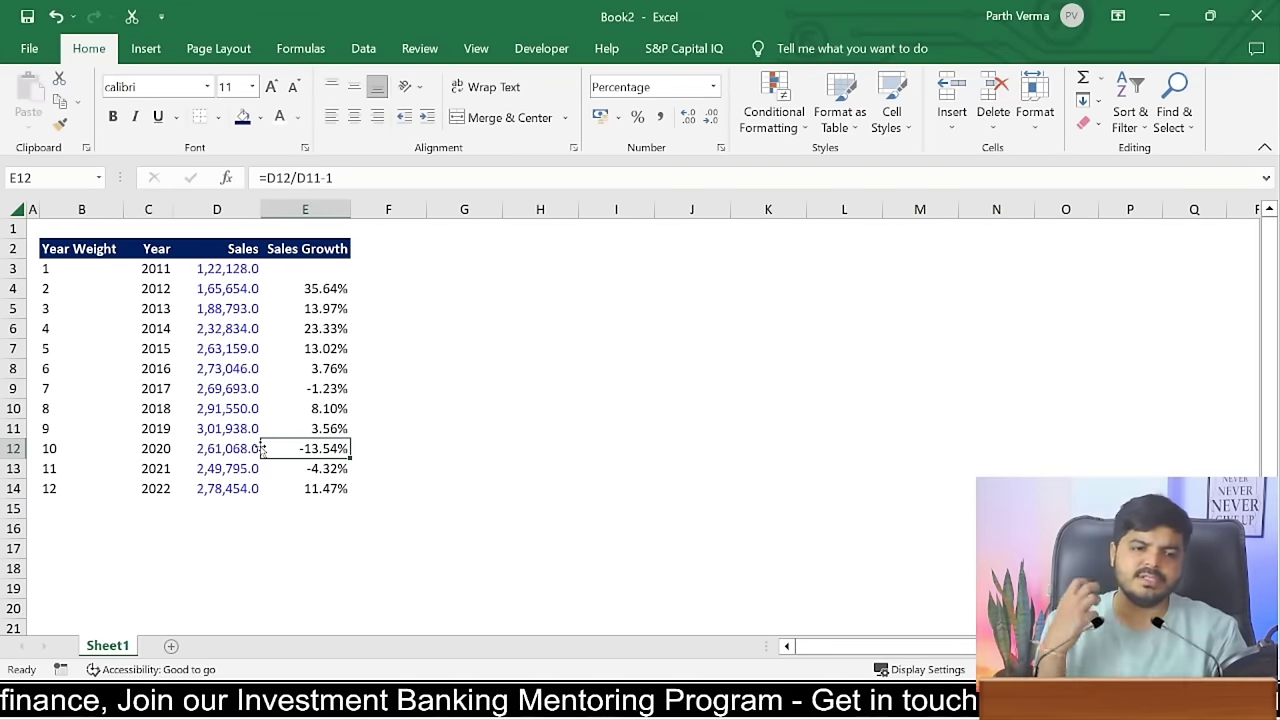
pyautogui.click(463, 489)
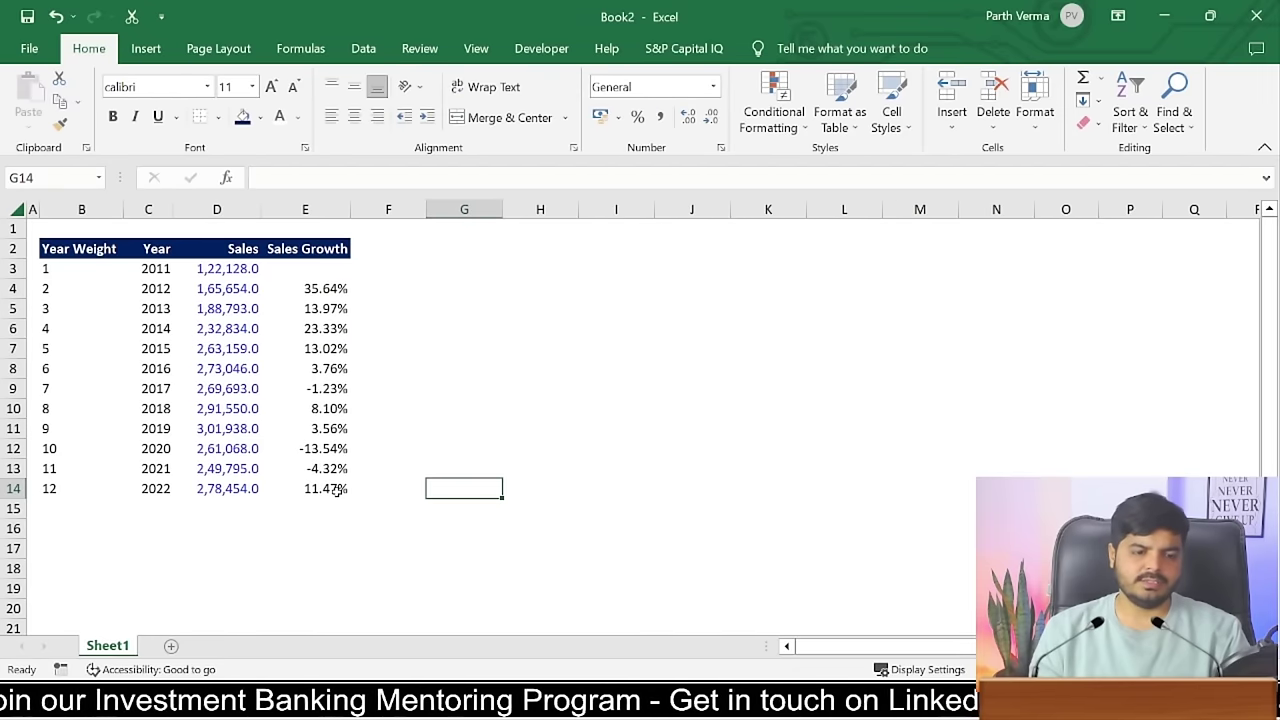
# - Enter 'Arthematic Growth' in B17 and 'Geometric Growth' in B18, fixing the label's spelling
pyautogui.click(118, 543)
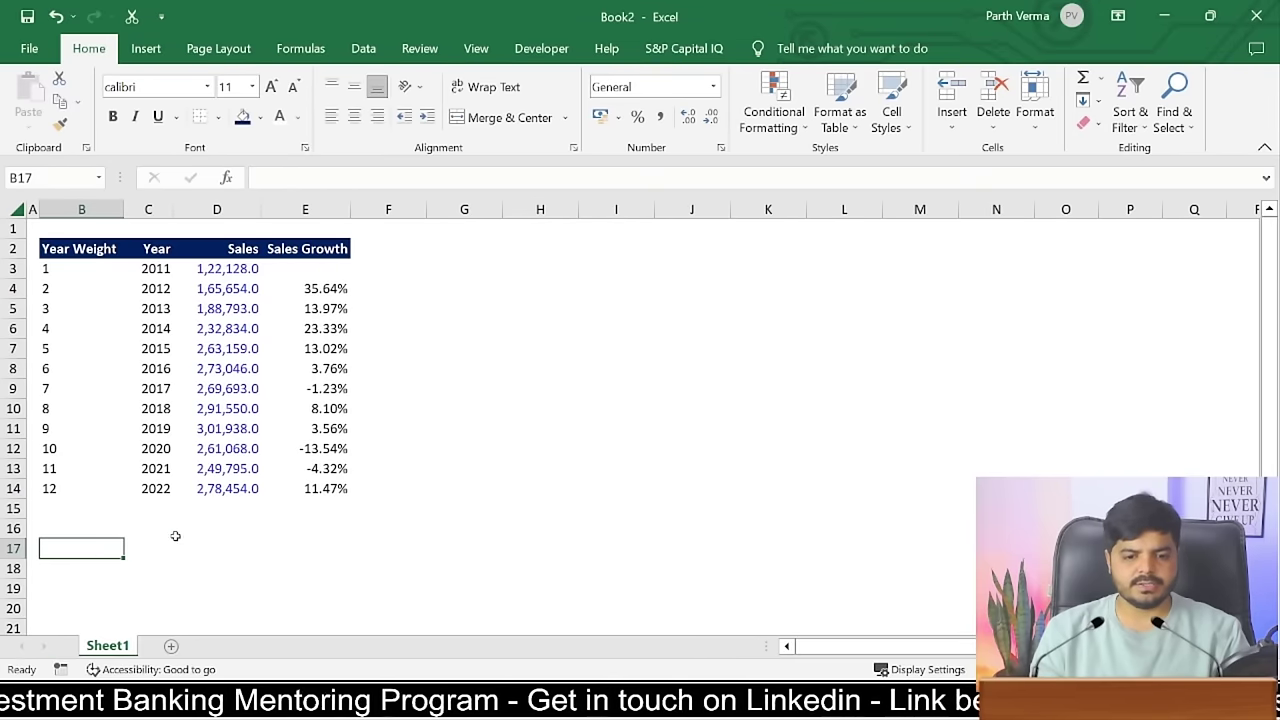
pyautogui.write('Arte')
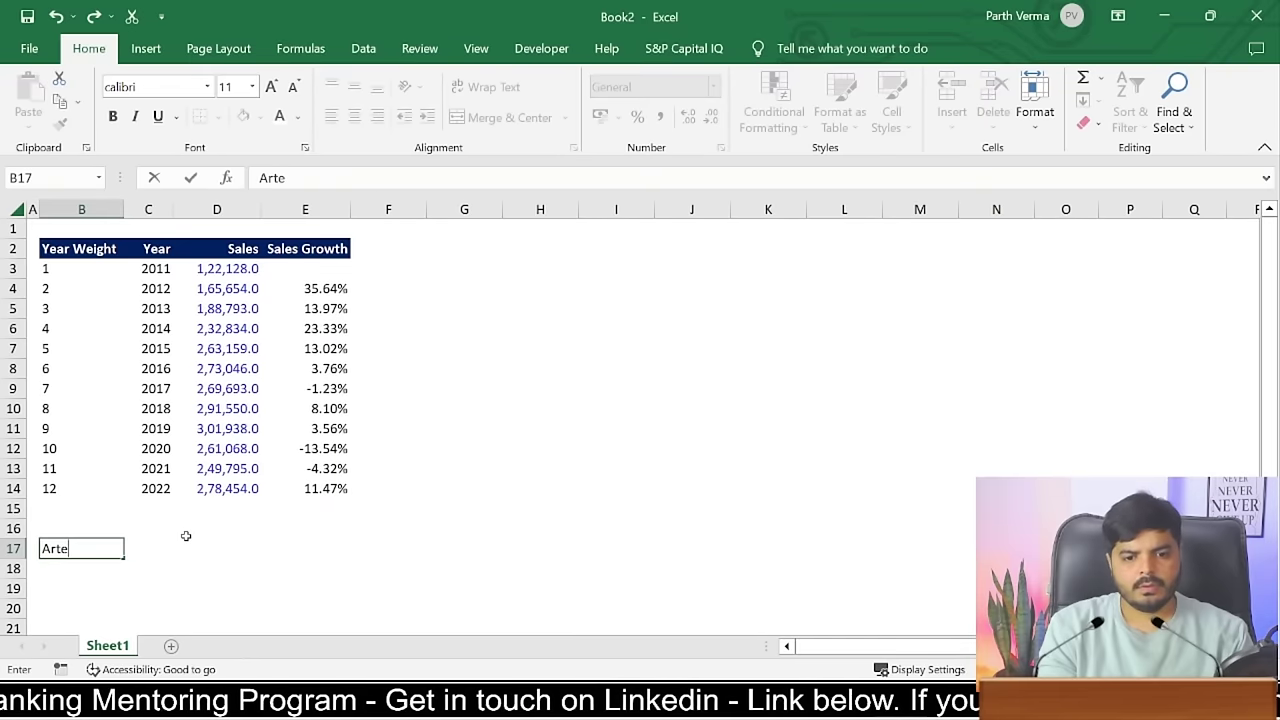
pyautogui.write('m')
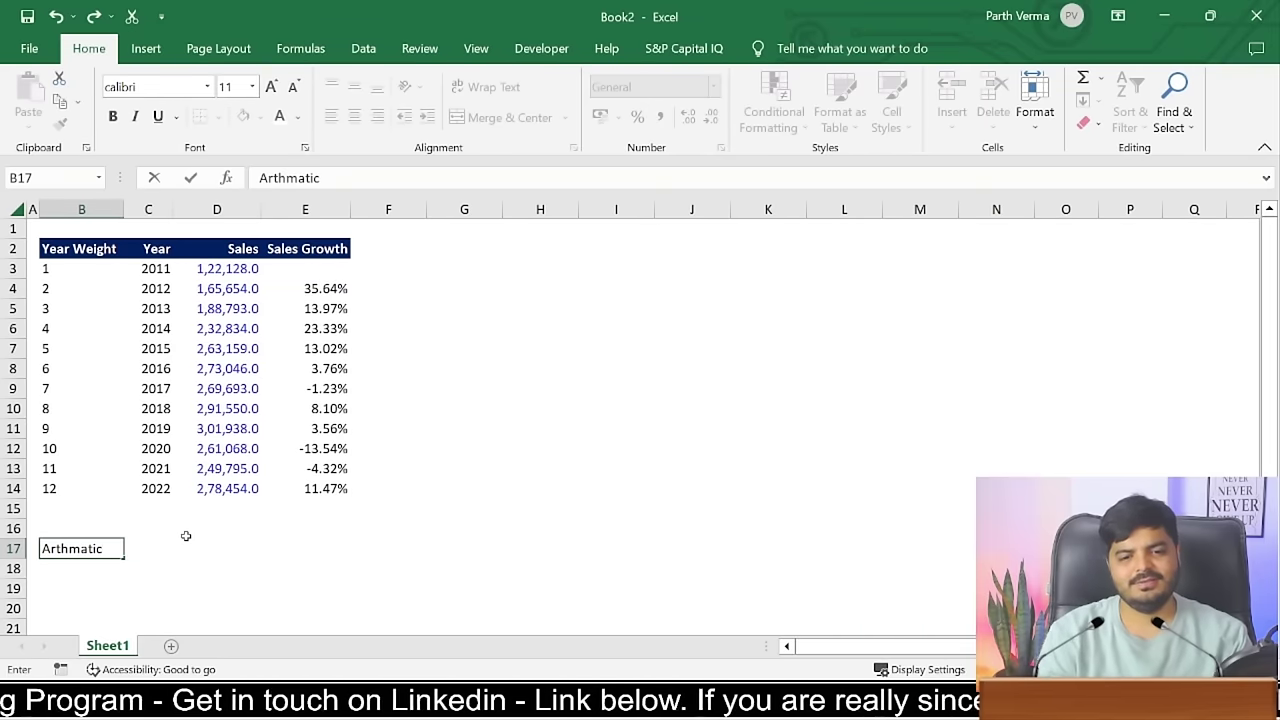
pyautogui.press('F2')
pyautogui.press('Left')
pyautogui.press('Left')
pyautogui.write('e')
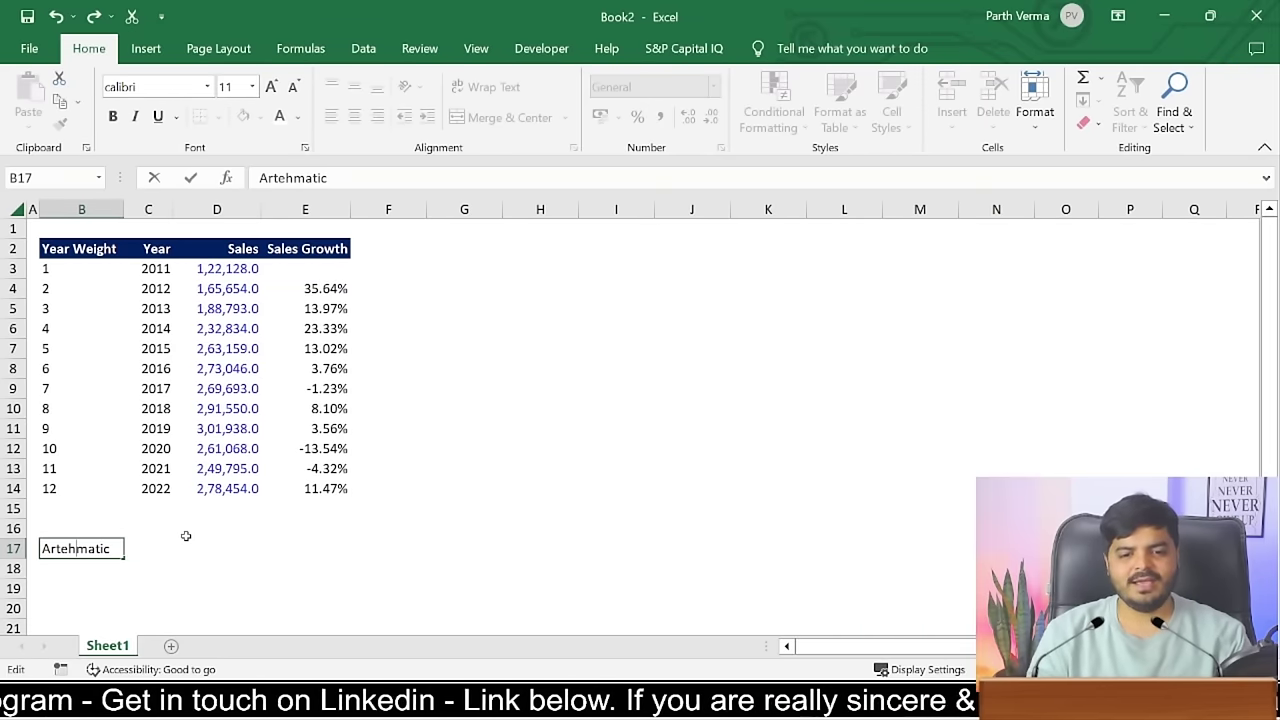
pyautogui.press('BackSpace')
pyautogui.press('Right')
pyautogui.write('ematic')
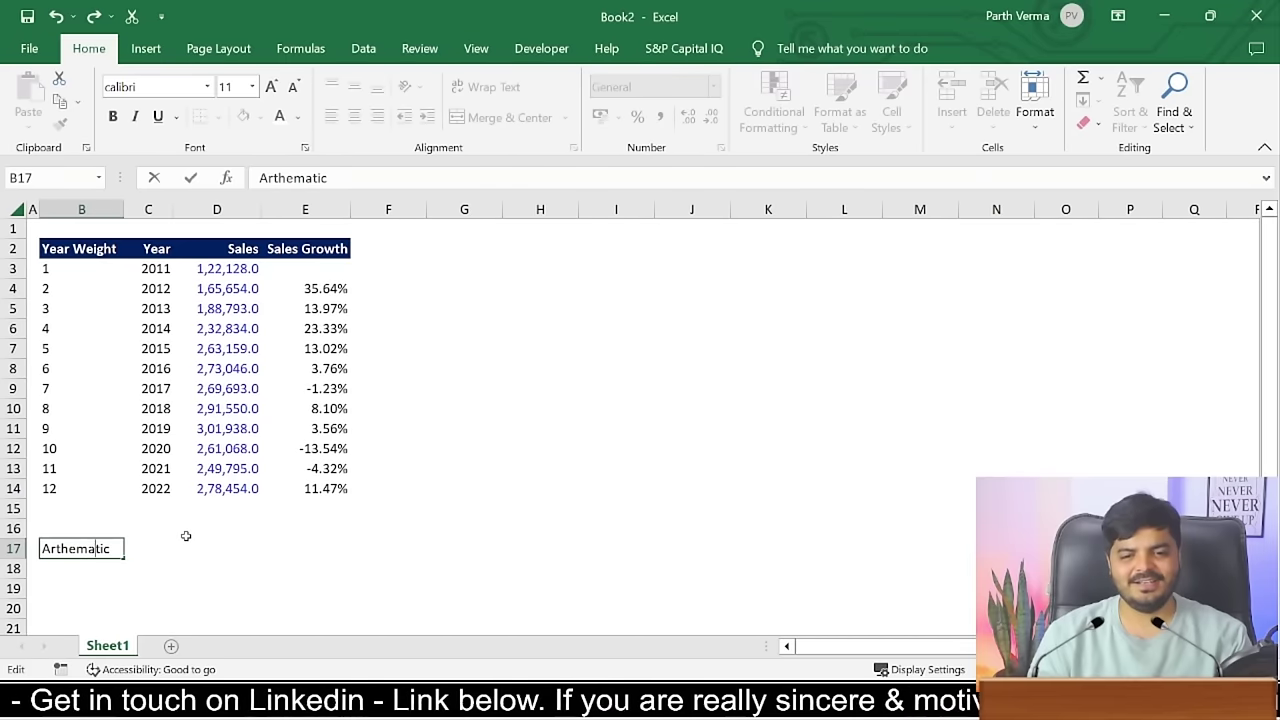
pyautogui.write(' Growth')
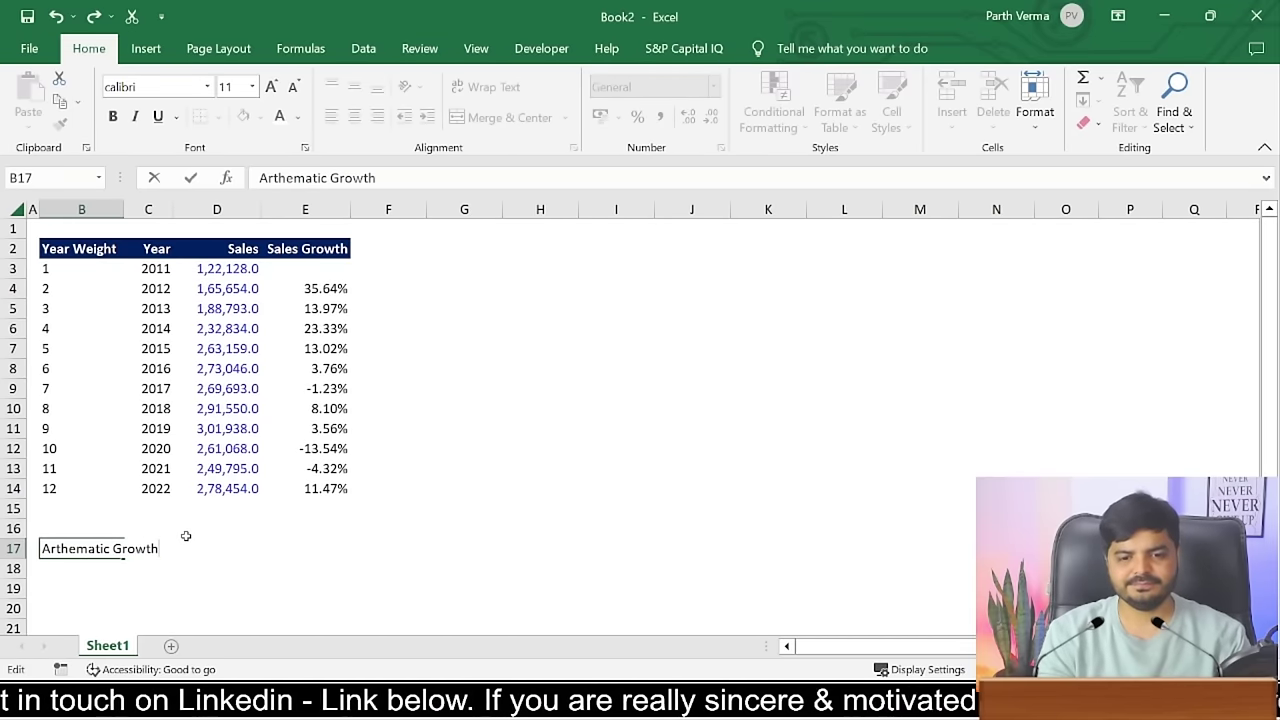
pyautogui.press('Return')
pyautogui.write('Geometr')
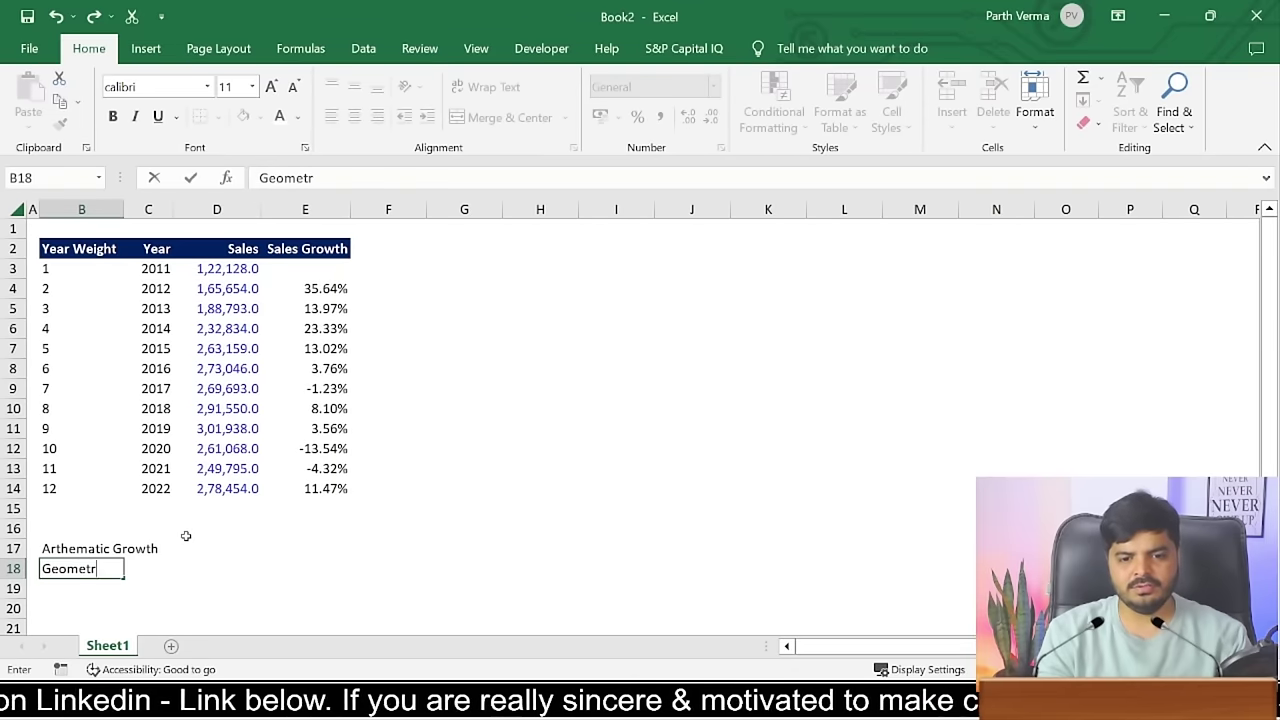
pyautogui.write('ic Growth')
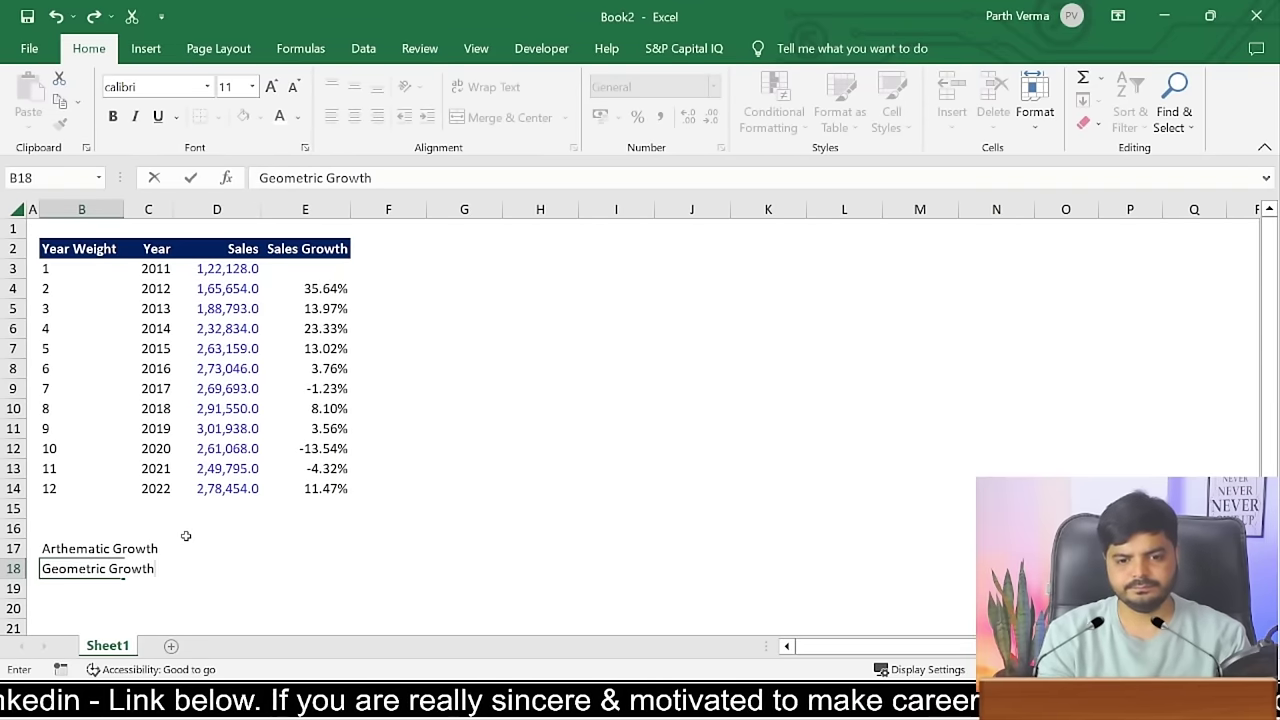
pyautogui.press('Return')
# - Start a =mean( formula in D17 beside the Arthematic Growth label
pyautogui.press('Up')
pyautogui.press('Up')
pyautogui.hotkey('shift', 'Down')
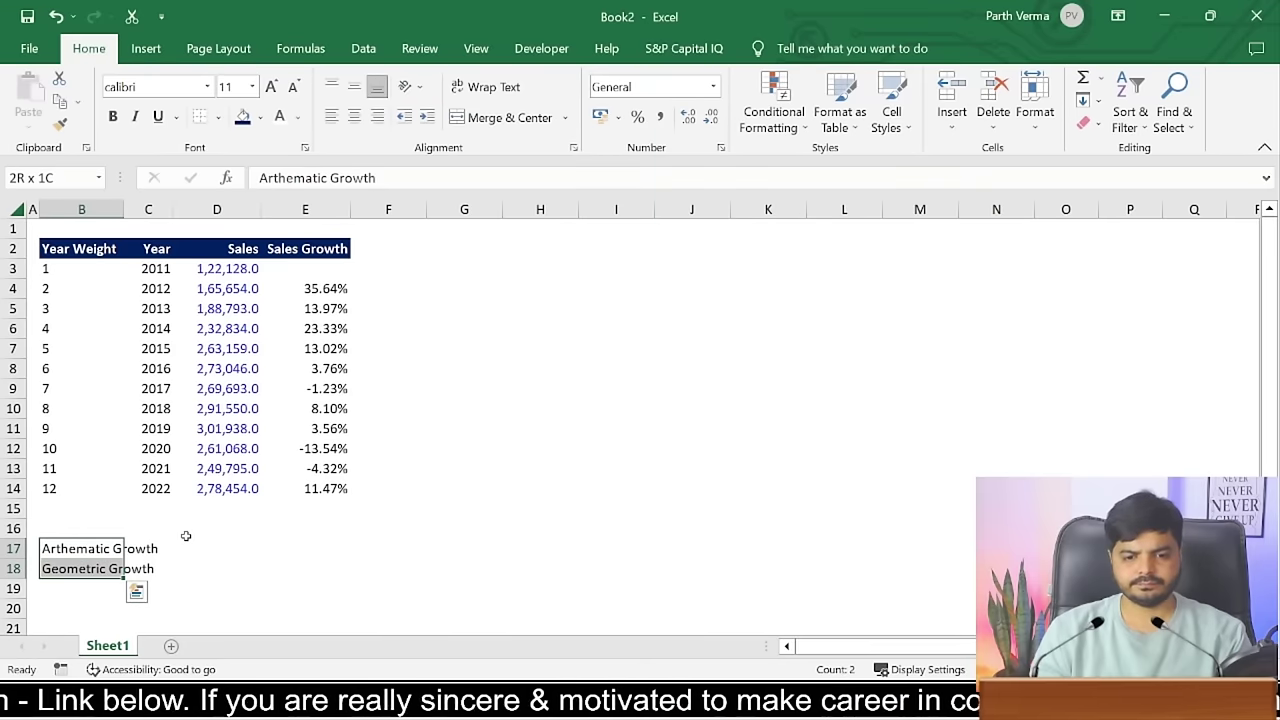
pyautogui.press('Right')
pyautogui.press('Right')
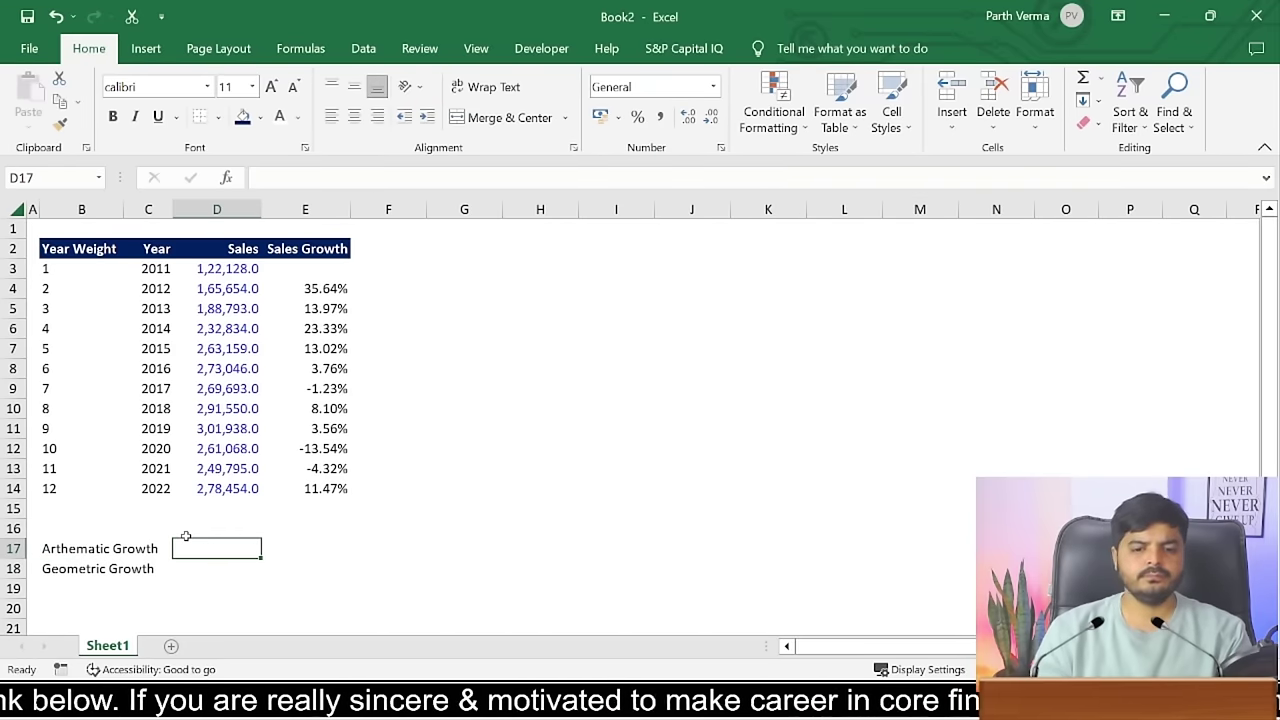
pyautogui.write('=')
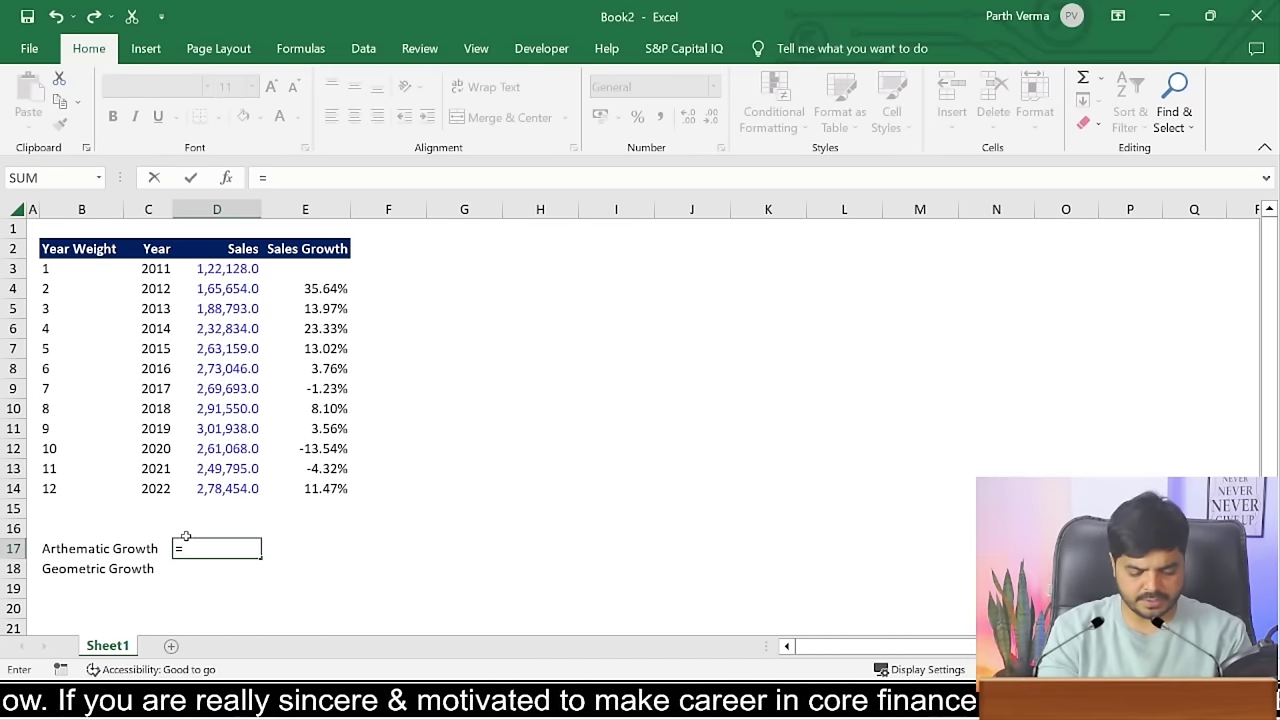
pyautogui.write('mean(')
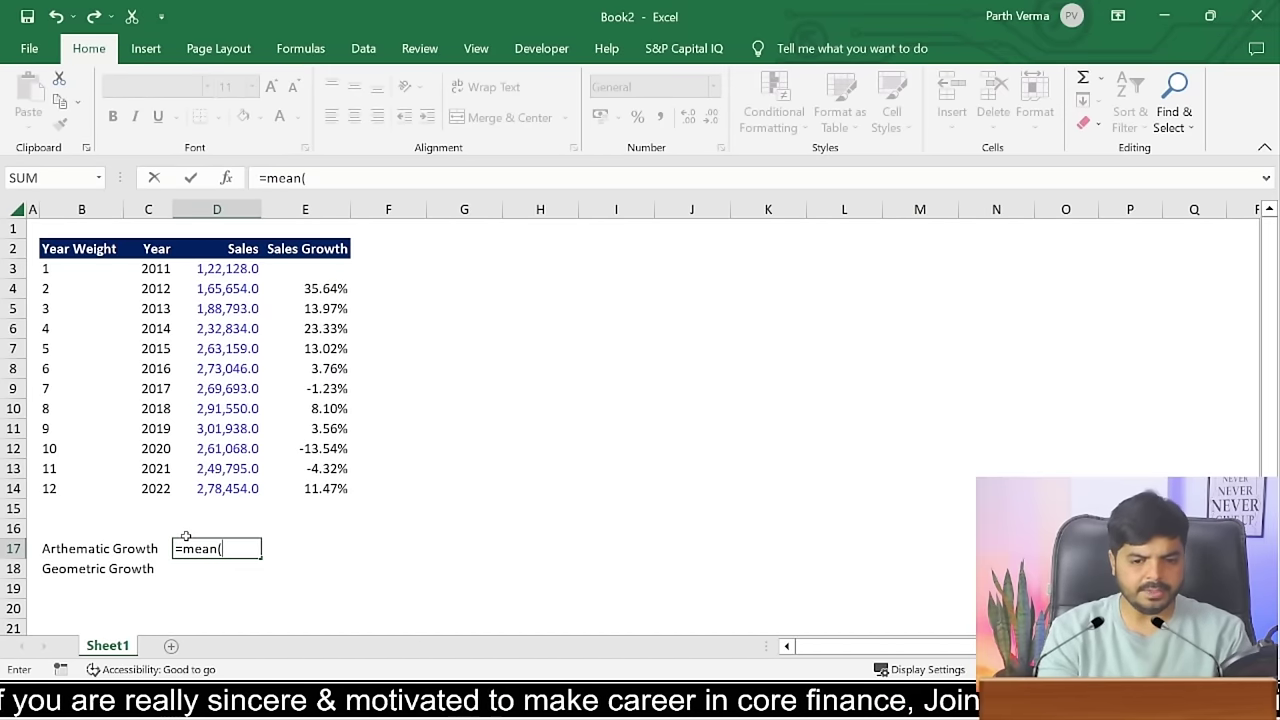
# - Replace the mean attempt with =AVERAGE(E4:E14) in D17, giving 8.53% average sales growth
pyautogui.press('Up')
pyautogui.press('Up')
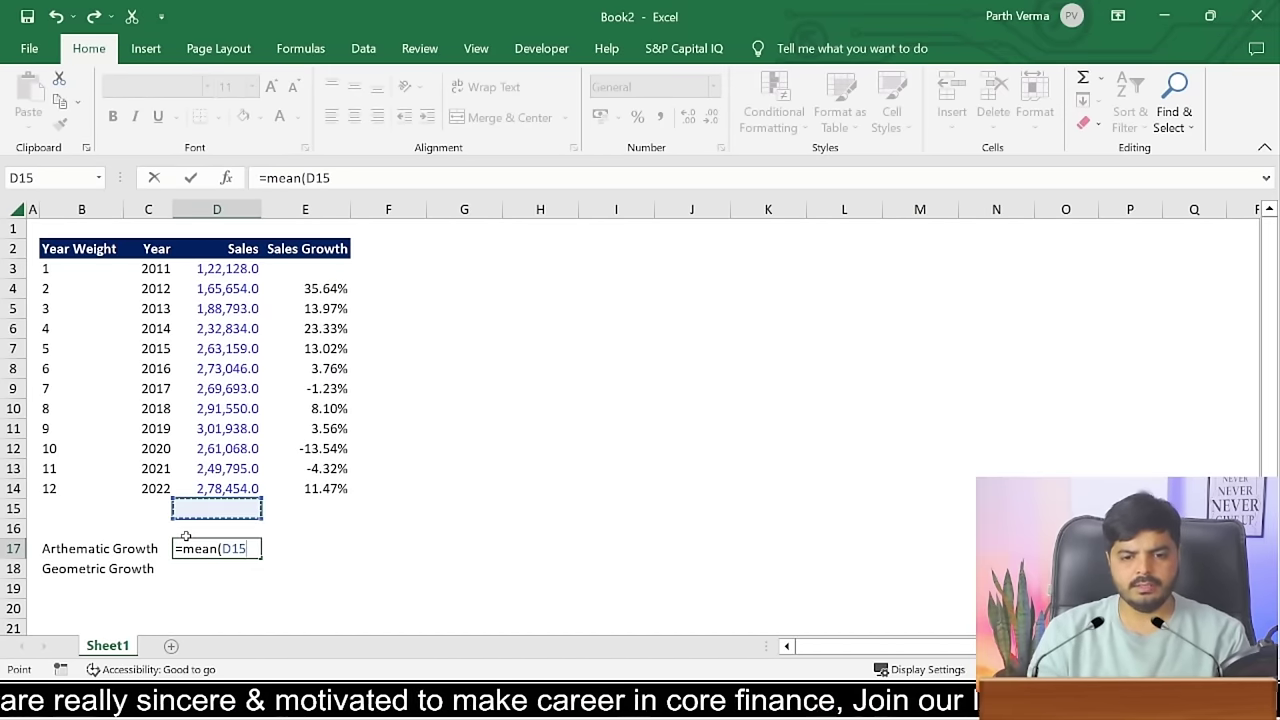
pyautogui.press('Escape')
pyautogui.write('=avera')
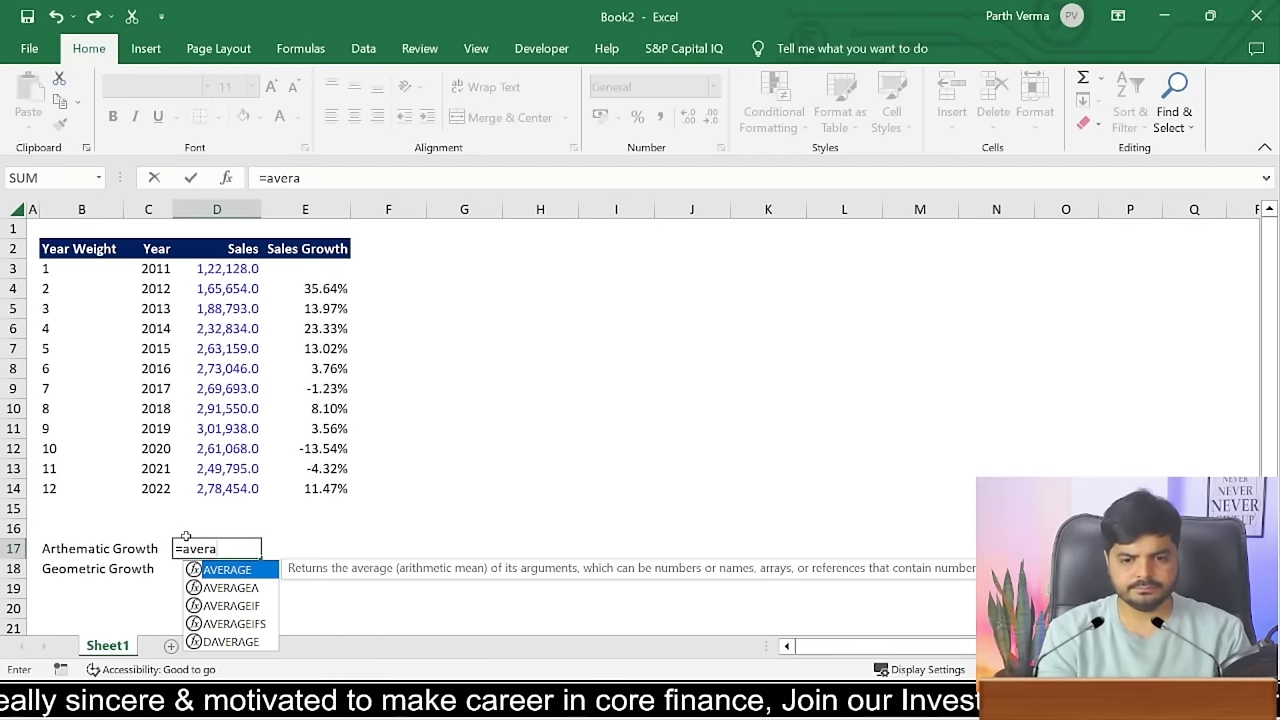
pyautogui.write('e')
pyautogui.press('BackSpace')
pyautogui.write('ge')
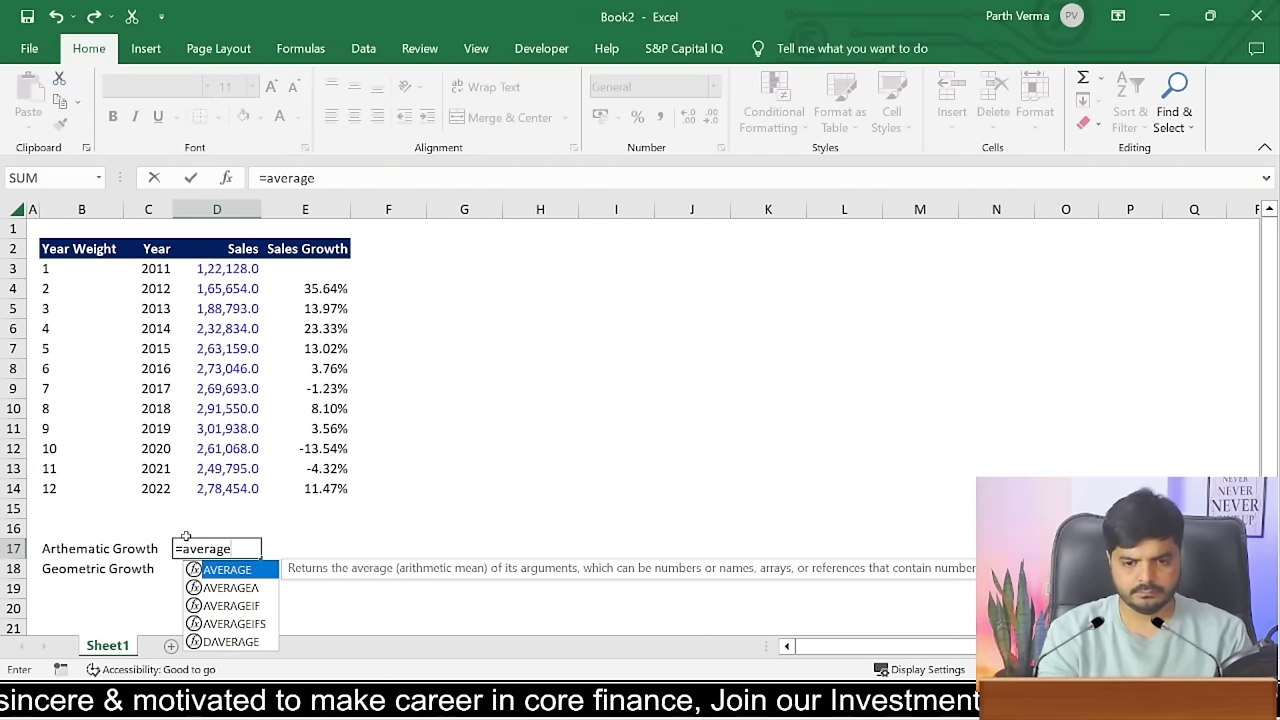
pyautogui.write('(')
pyautogui.press('Up')
pyautogui.press('Up')
pyautogui.press('Up')
pyautogui.press('Right')
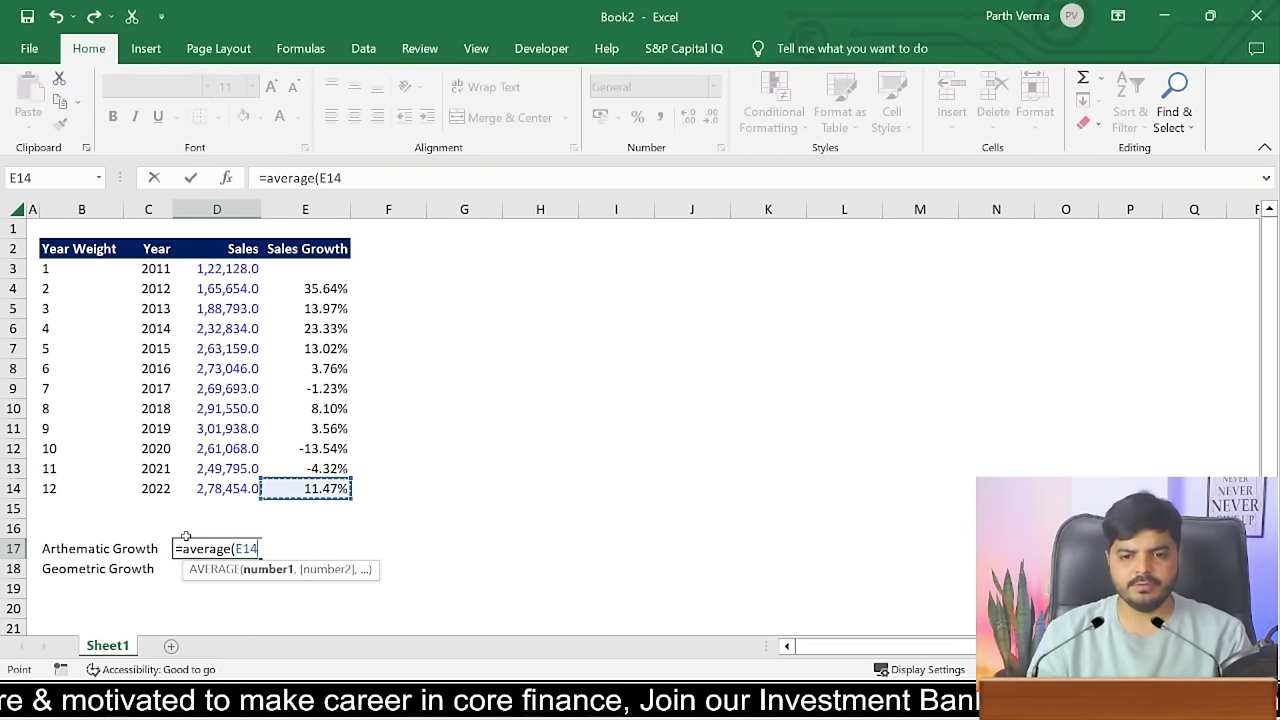
pyautogui.hotkey('ctrl', 'shift', 'Up')
pyautogui.press('Return')
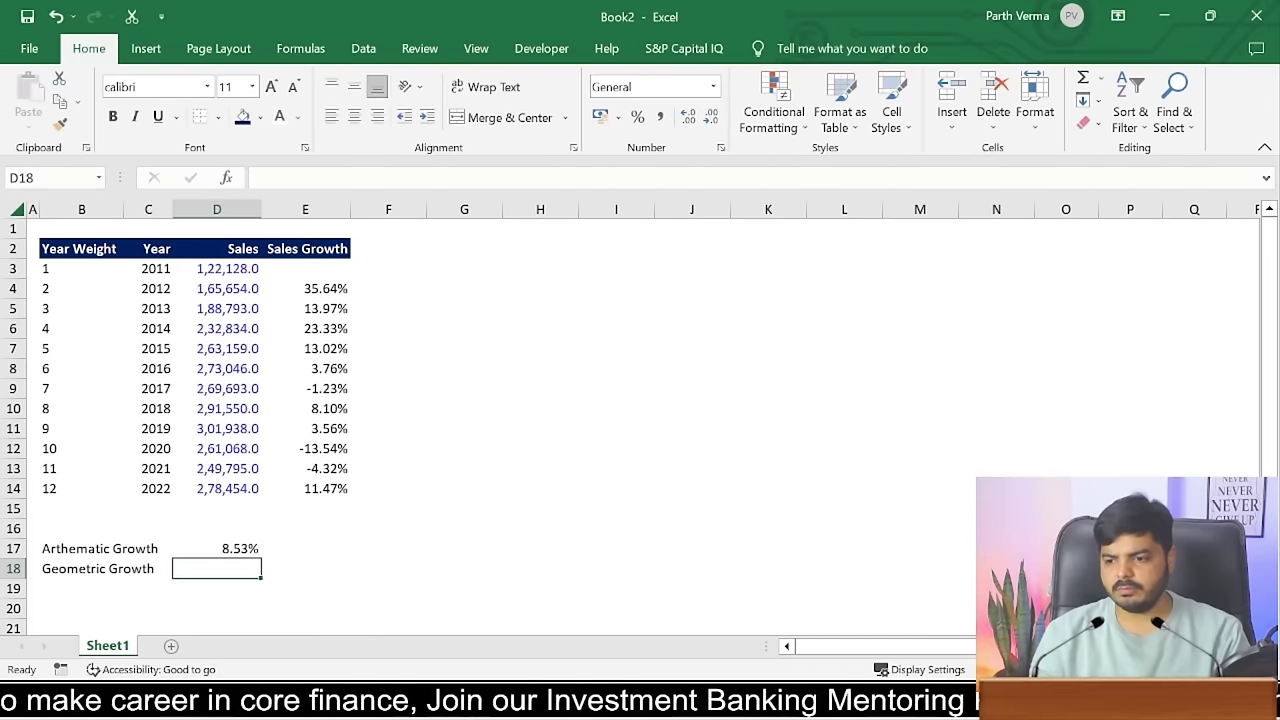
pyautogui.keyDown('ctrl'); pyautogui.scroll(1, 640, 417); pyautogui.keyUp('ctrl')
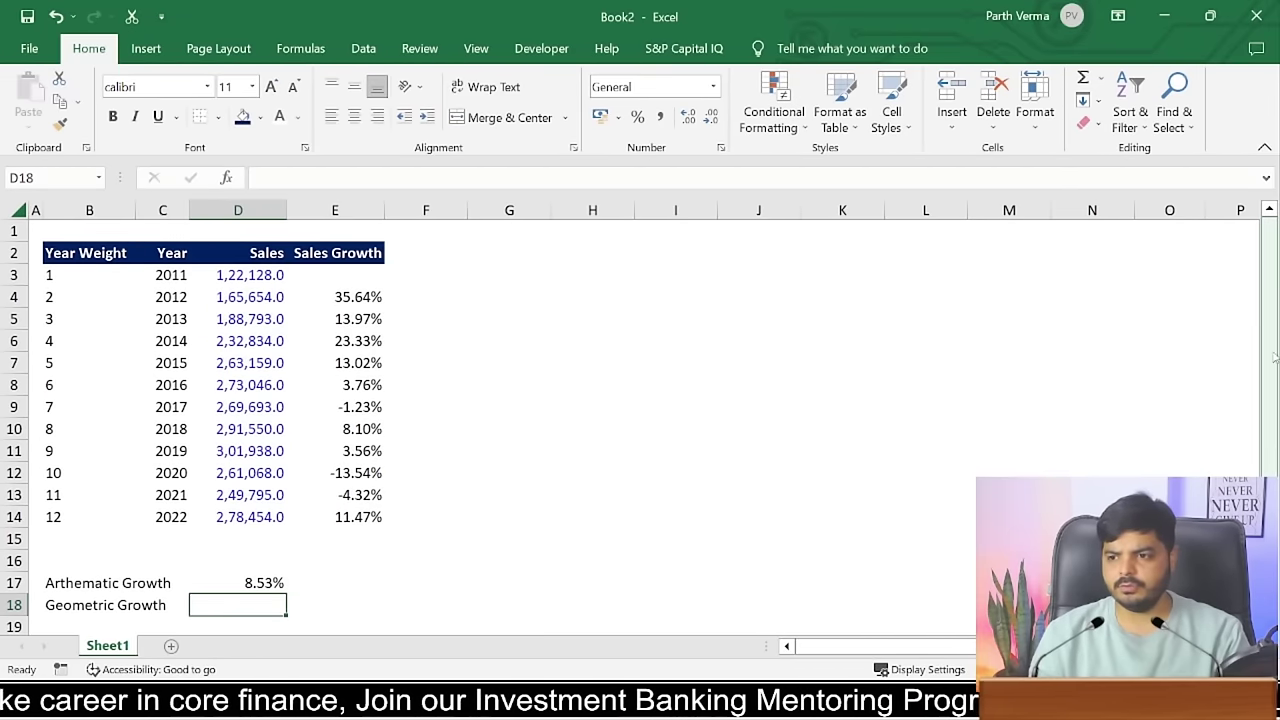
pyautogui.moveTo(1272, 395); pyautogui.dragTo(1275, 415)
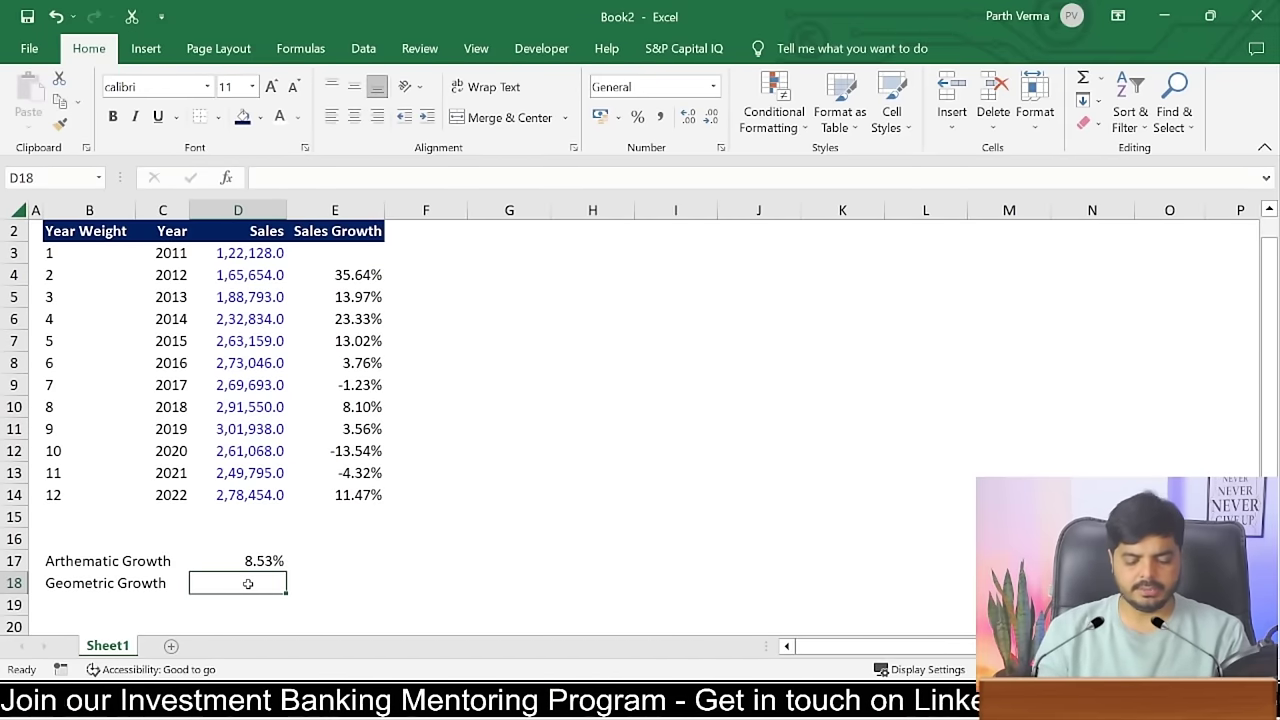
pyautogui.write('=')
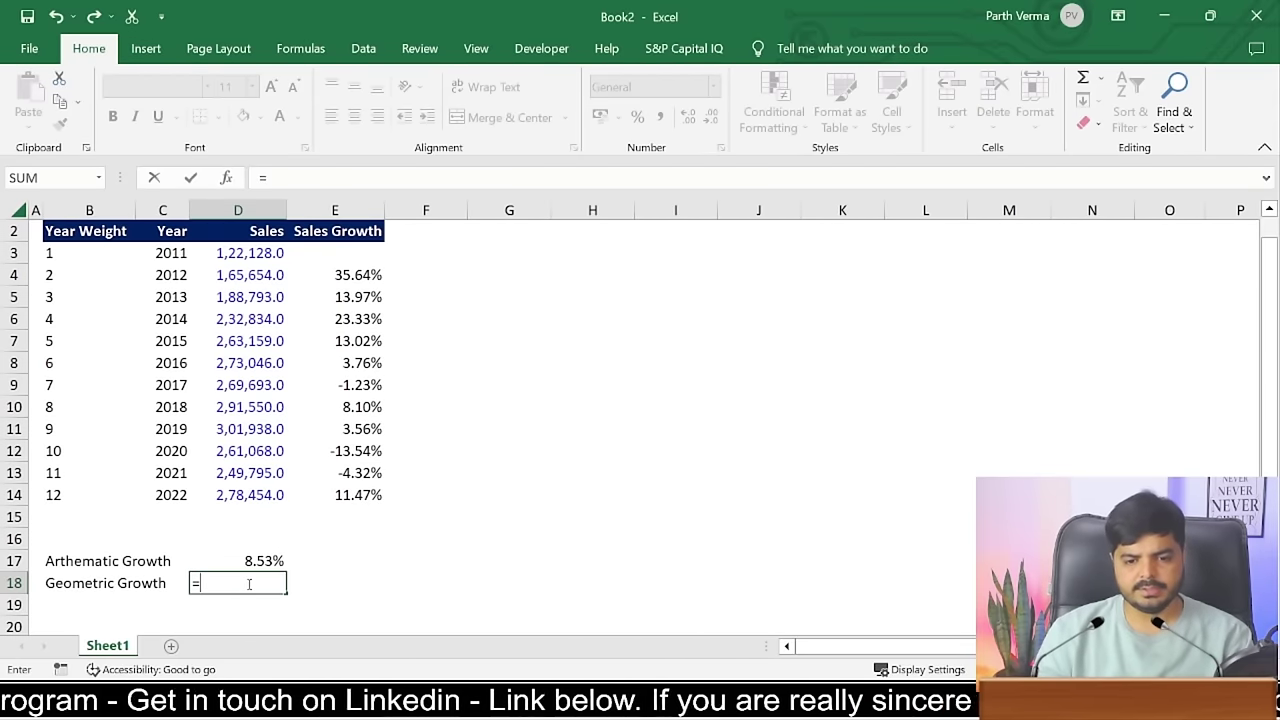
# - Enter =(D14/D3)^(1/B14)-1 in D19 for compound growth from 2011 to 2022 sales
pyautogui.press('Escape')
pyautogui.press('Down')
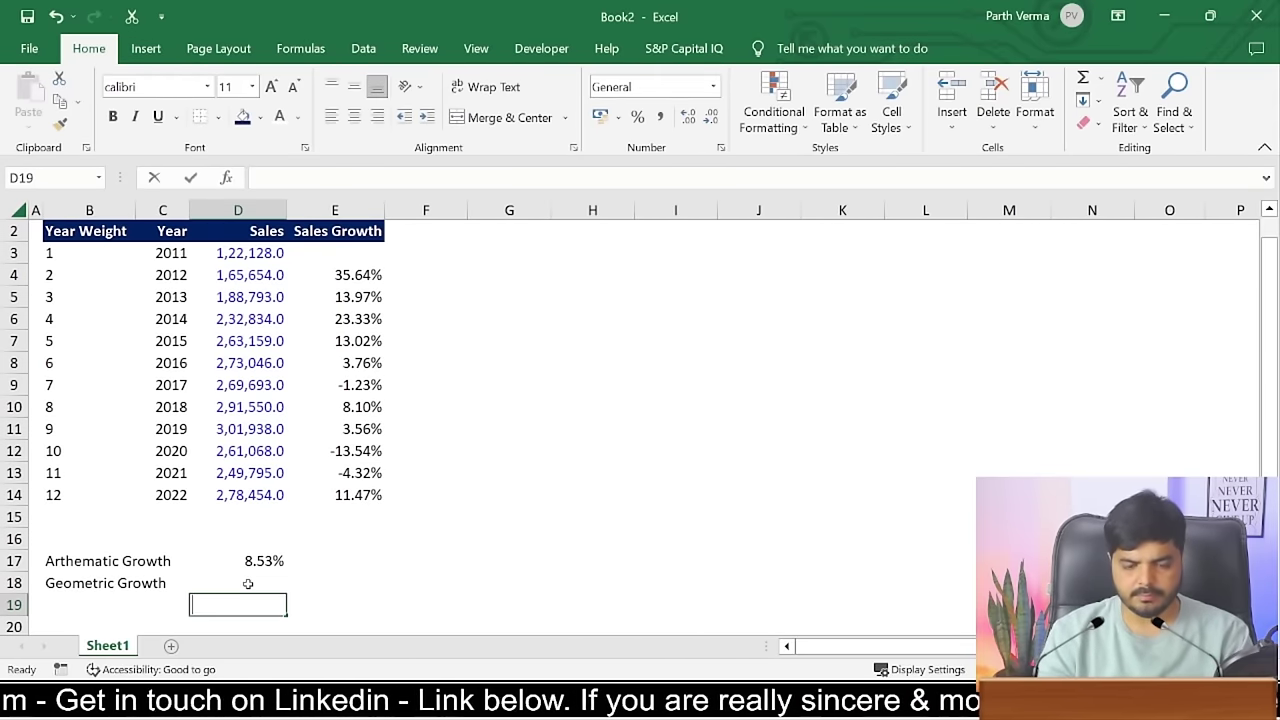
pyautogui.write('=(')
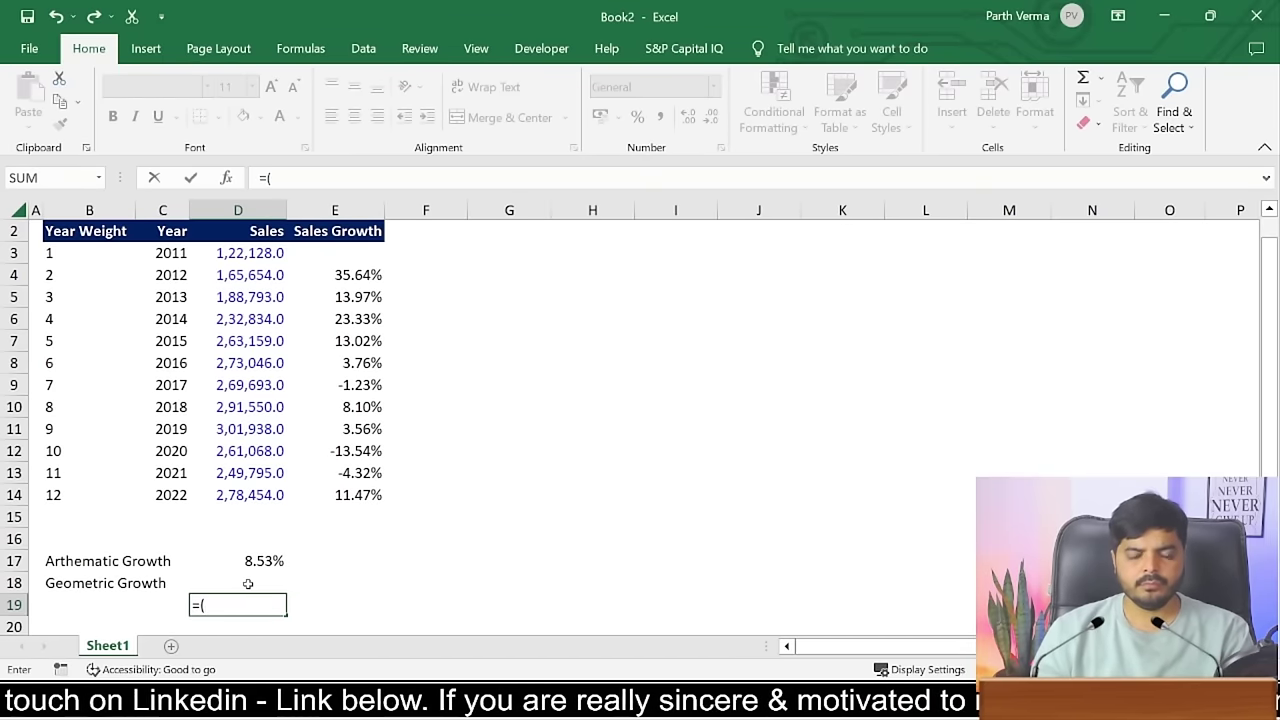
pyautogui.press('Up')
pyautogui.press('Up')
pyautogui.press('Up')
pyautogui.press('Up')
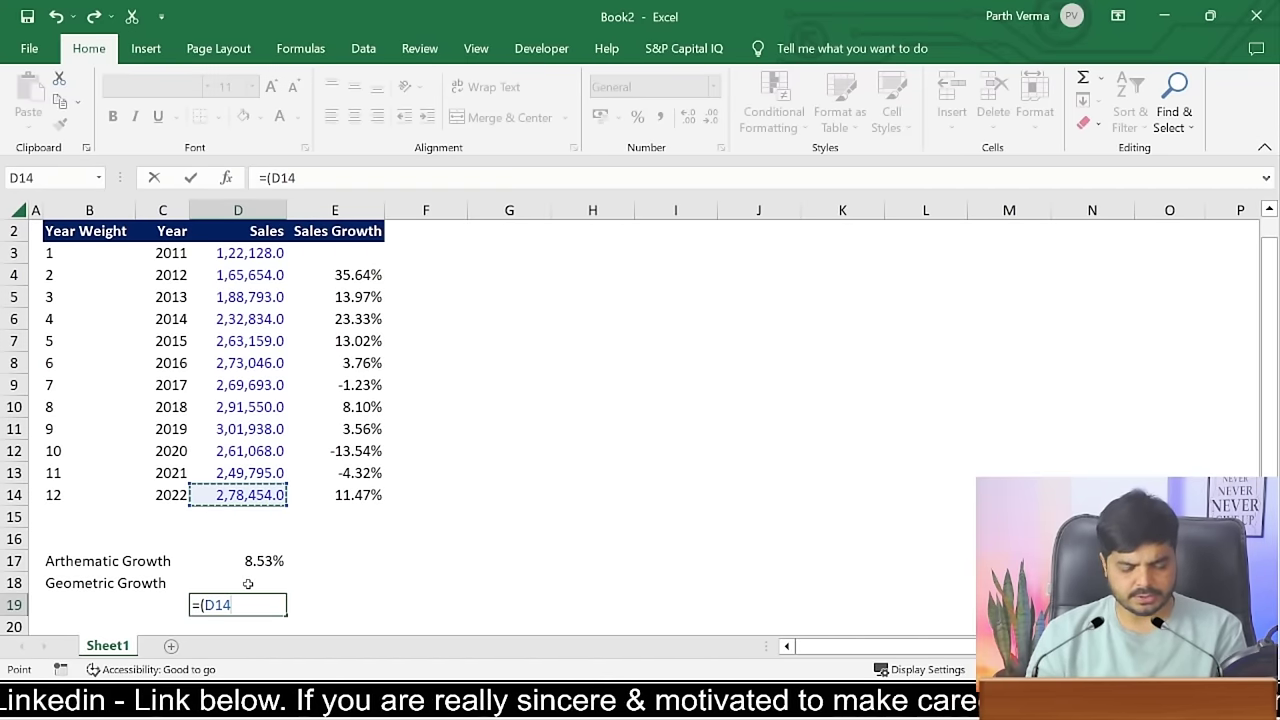
pyautogui.write('/')
pyautogui.press('Up')
pyautogui.press('Up')
pyautogui.press('Up')
pyautogui.press('Up')
pyautogui.press('Up')
pyautogui.press('Up')
pyautogui.press('Up')
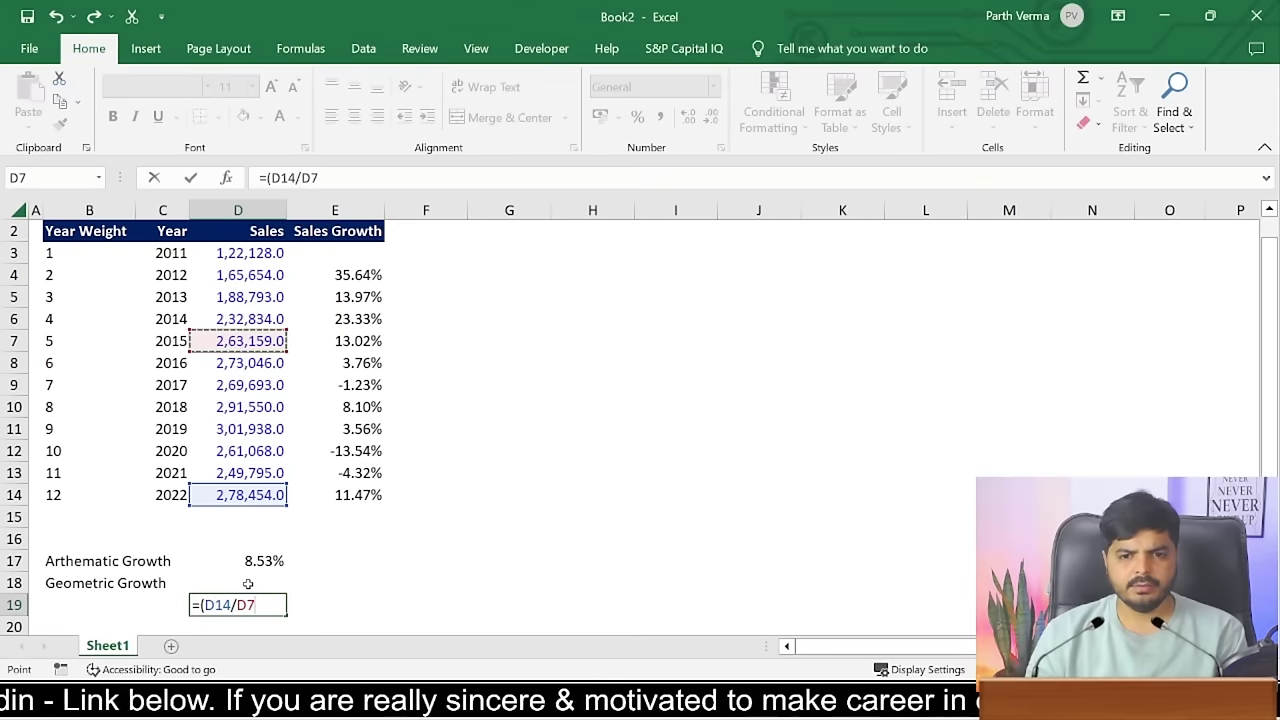
pyautogui.press('Up')
pyautogui.press('Up')
pyautogui.press('Up')
pyautogui.press('Up')
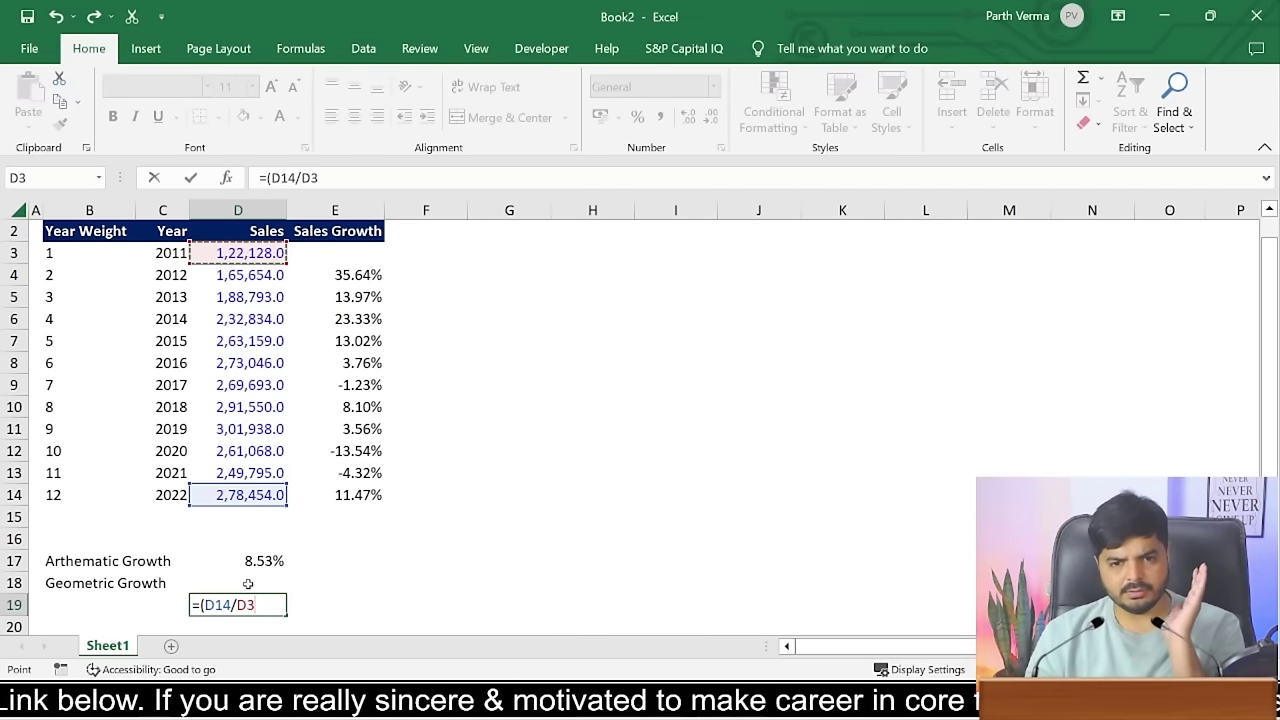
pyautogui.write(')')
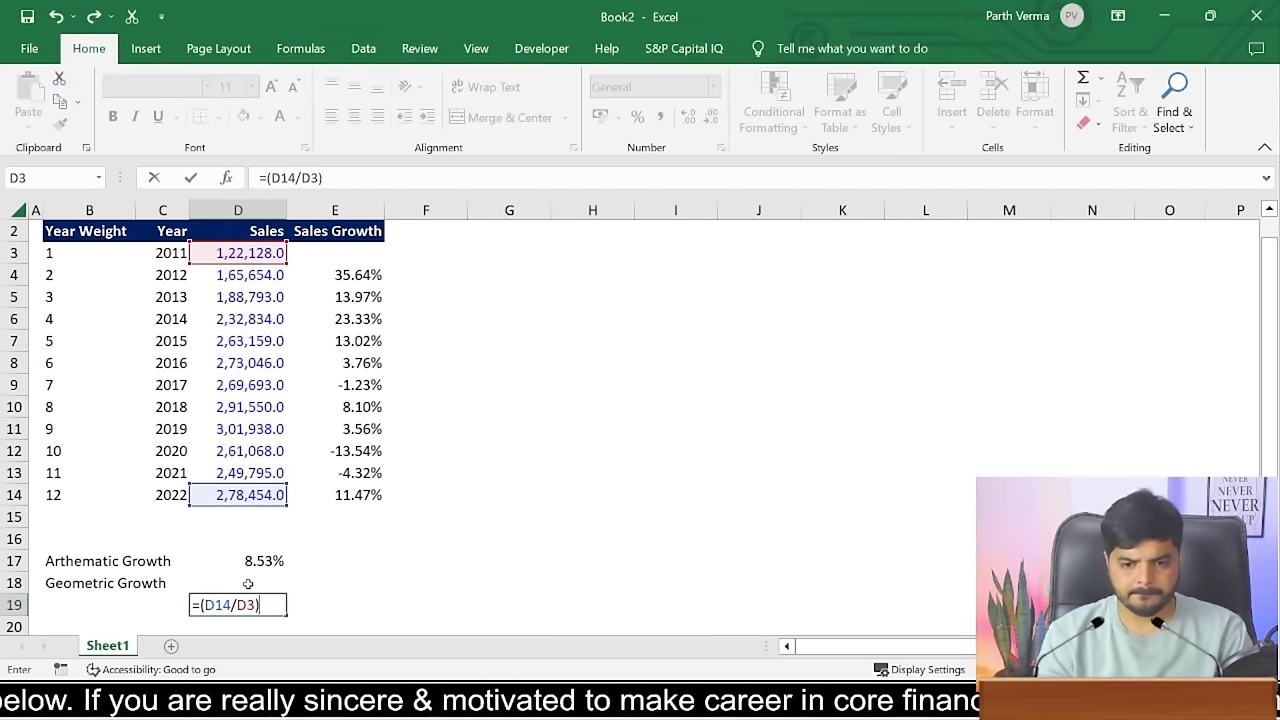
pyautogui.write('^^')
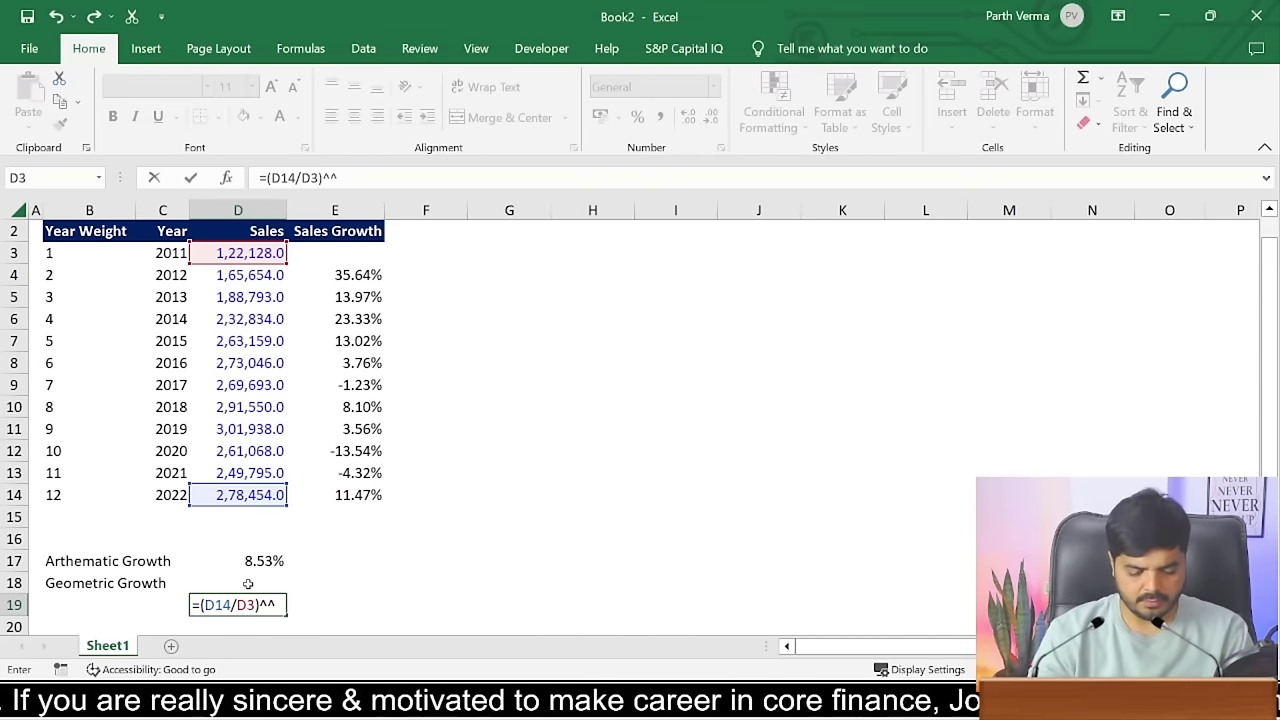
pyautogui.press('BackSpace')
pyautogui.write('(1/')
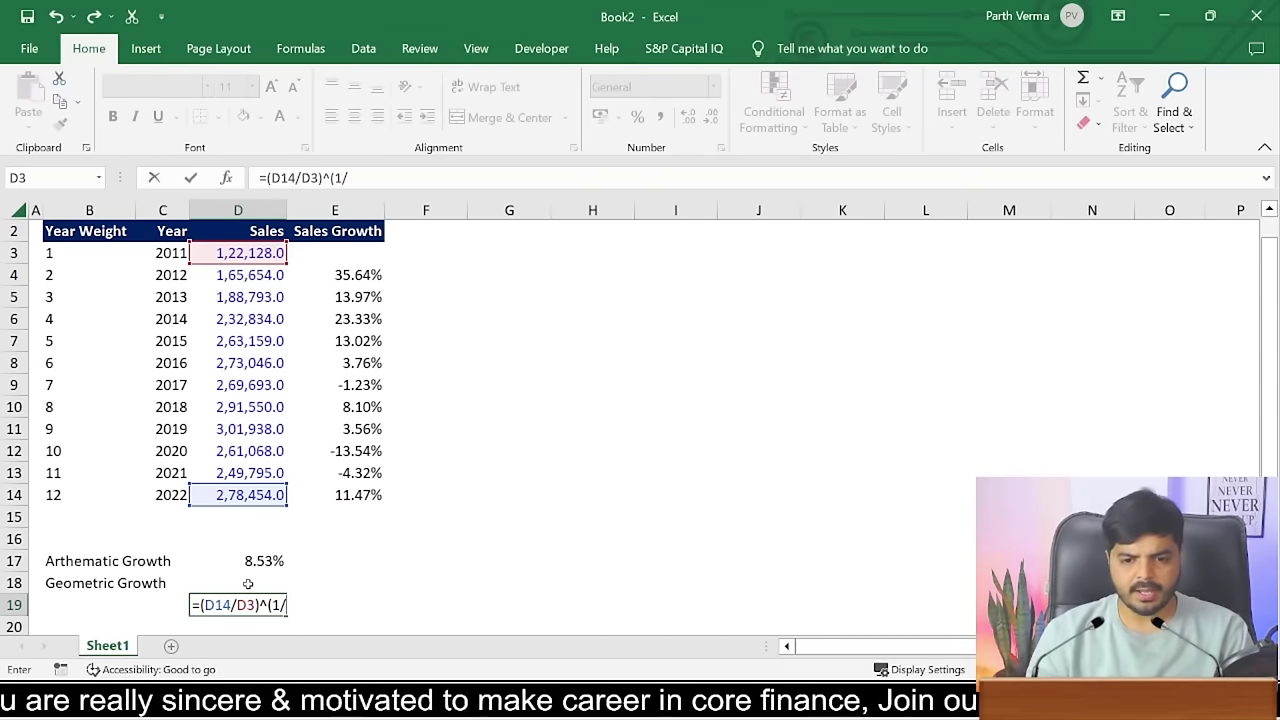
pyautogui.press('Left')
pyautogui.press('Left')
pyautogui.press('Left')
pyautogui.press('Up')
pyautogui.press('Up')
pyautogui.press('Up')
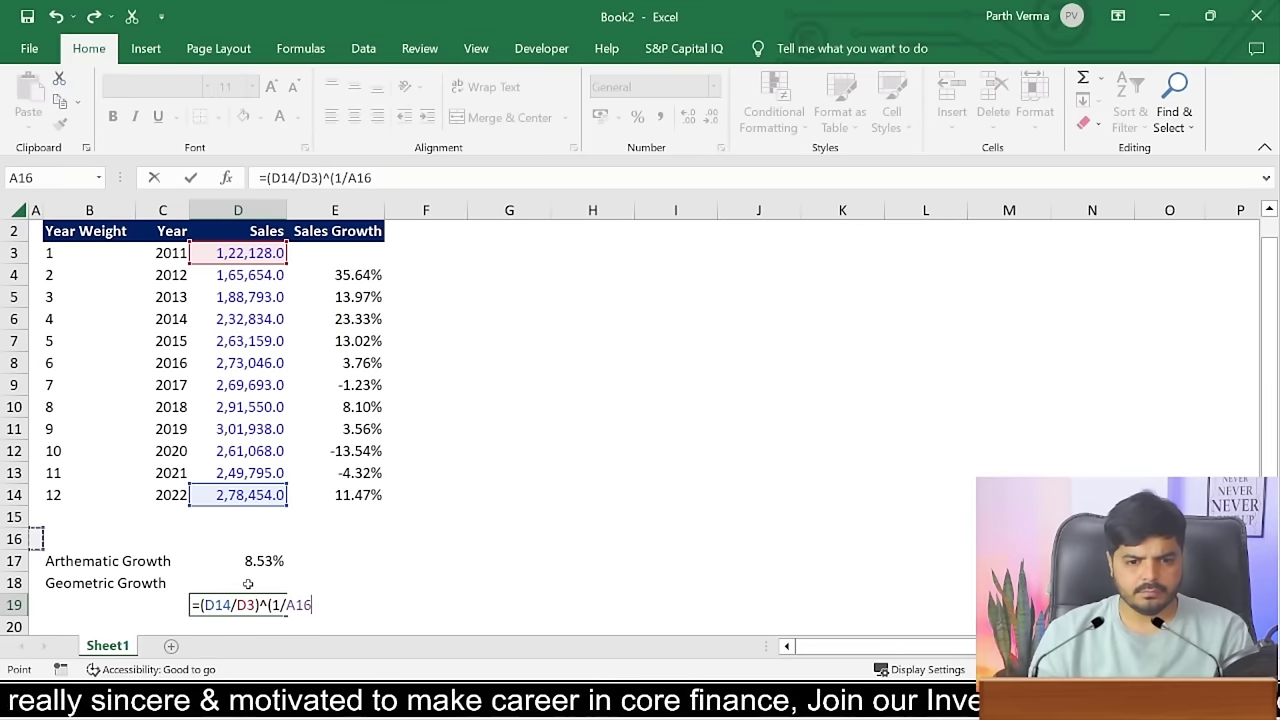
pyautogui.press('Up')
pyautogui.press('Up')
pyautogui.press('Up')
pyautogui.press('Right')
pyautogui.press('Down')
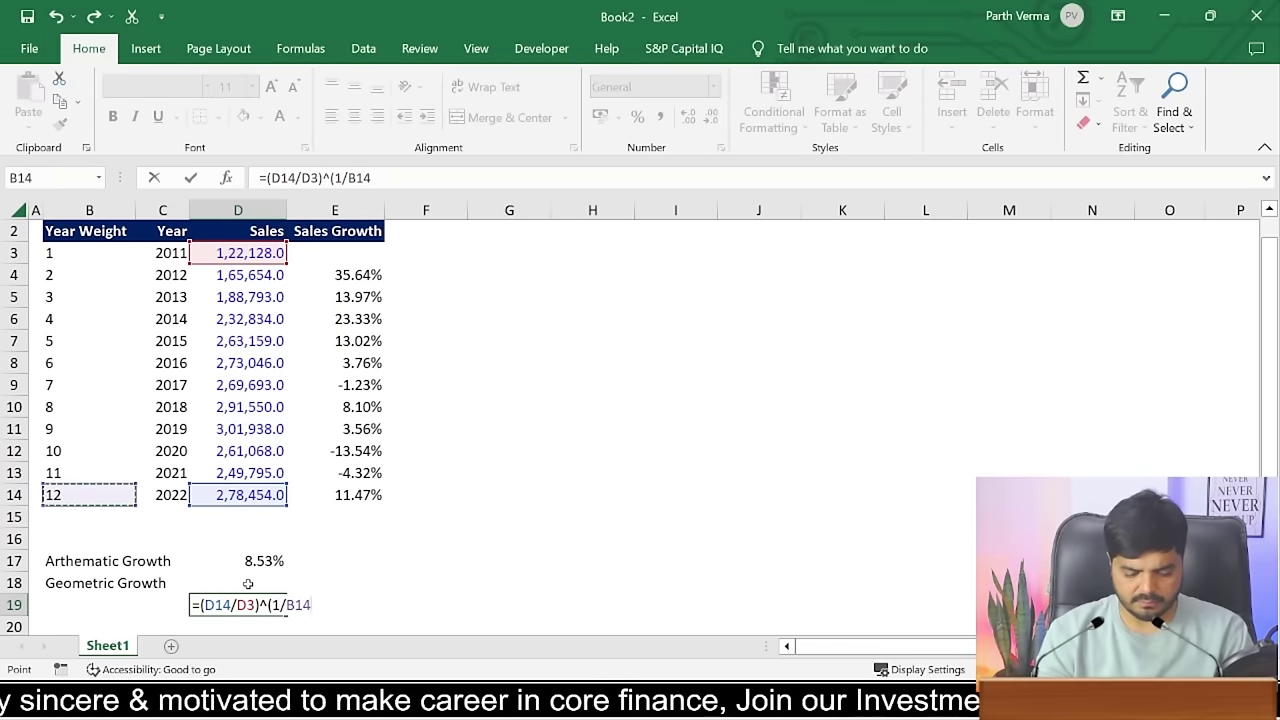
pyautogui.write(')-1')
pyautogui.press('Return')
# - Format D19 as a percentage with two decimals, showing 7.11%
pyautogui.click(247, 583)
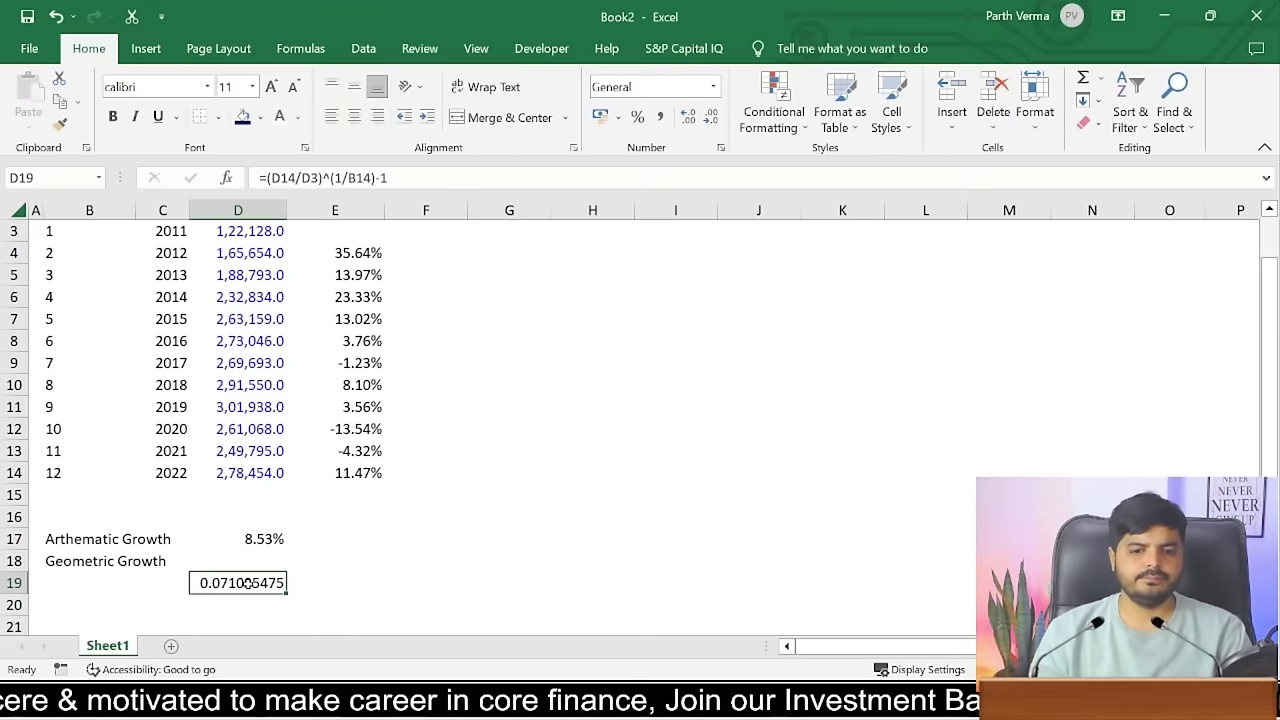
pyautogui.press('alt')
pyautogui.press('h')
pyautogui.press('p')
pyautogui.hotkey('alt', 'h')
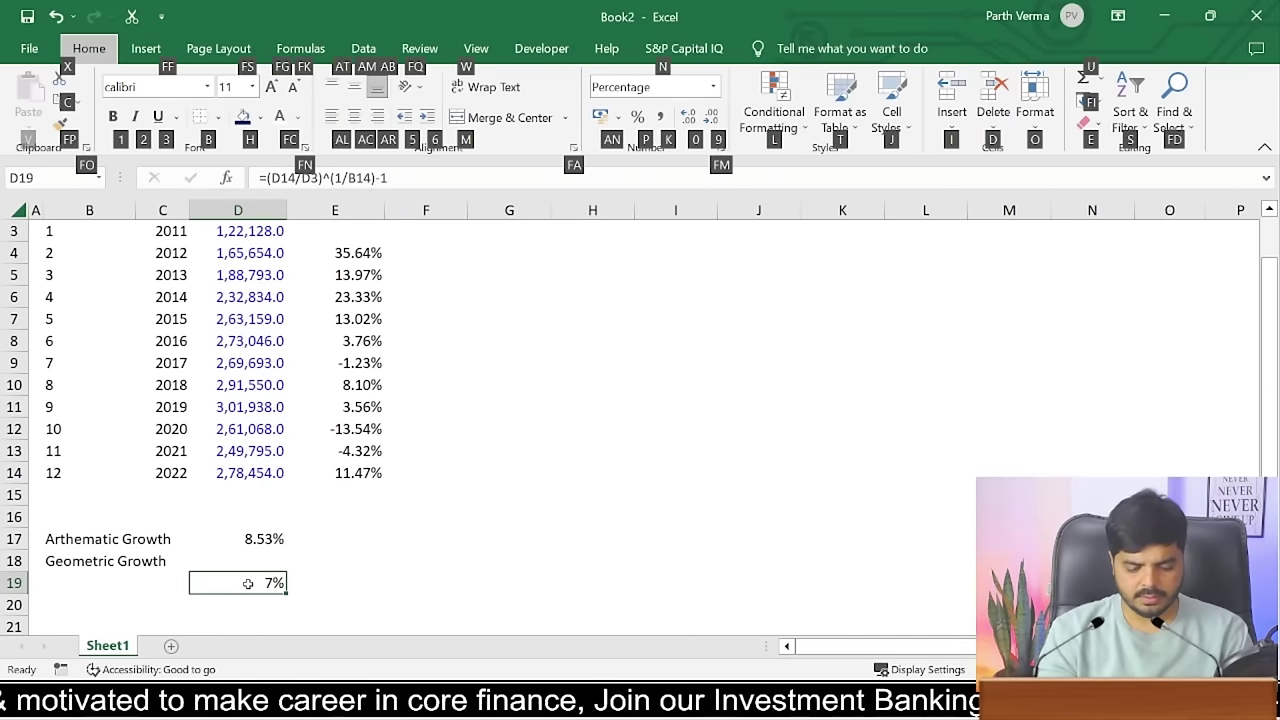
pyautogui.press('0')
pyautogui.hotkey('alt', 'h')
pyautogui.press('0')
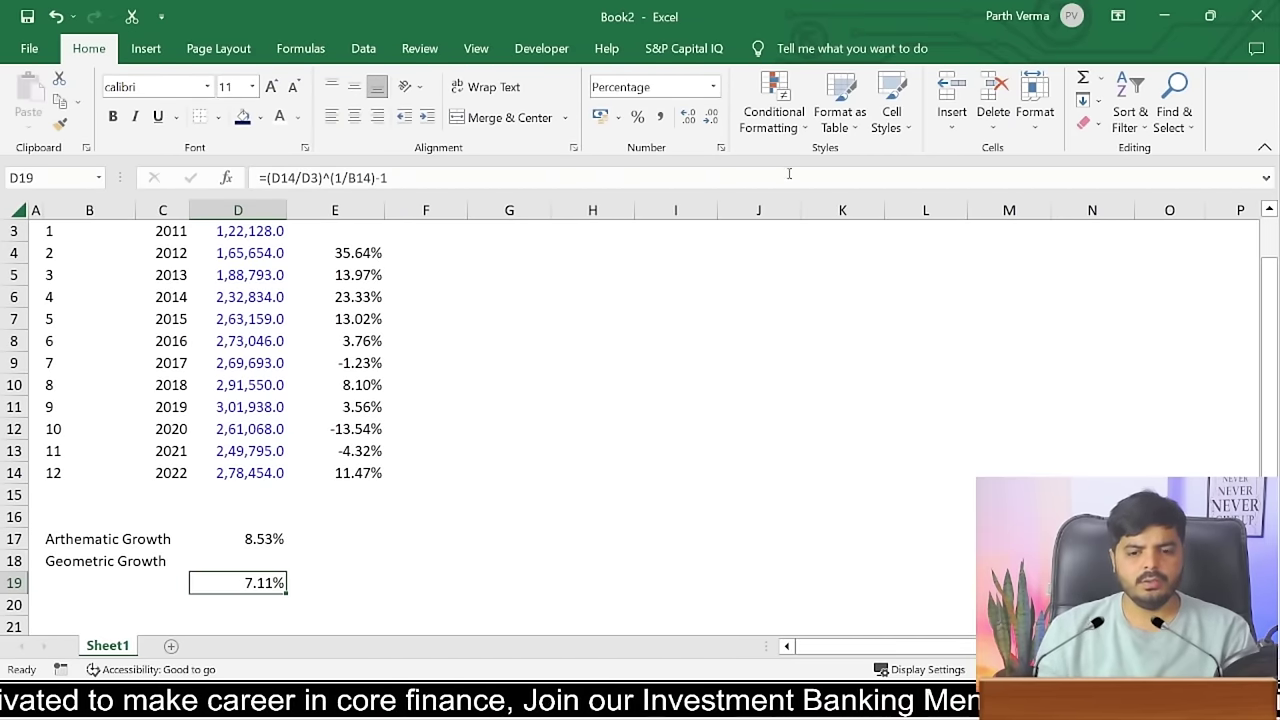
pyautogui.hotkey('alt', 'h')
pyautogui.press('alt')
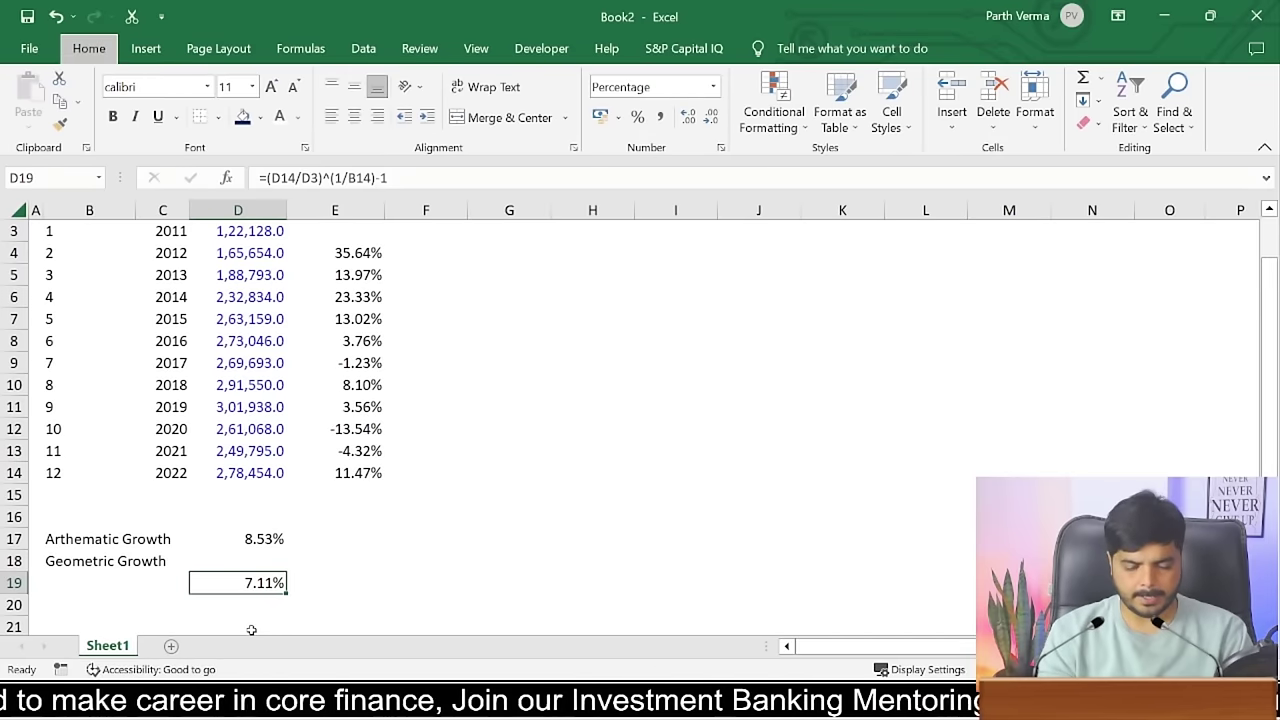
pyautogui.hotkey('alt', 'h')
pyautogui.press('9')
pyautogui.hotkey('alt', 'h')
pyautogui.press('9')
pyautogui.hotkey('alt', 'h')
pyautogui.press('0')
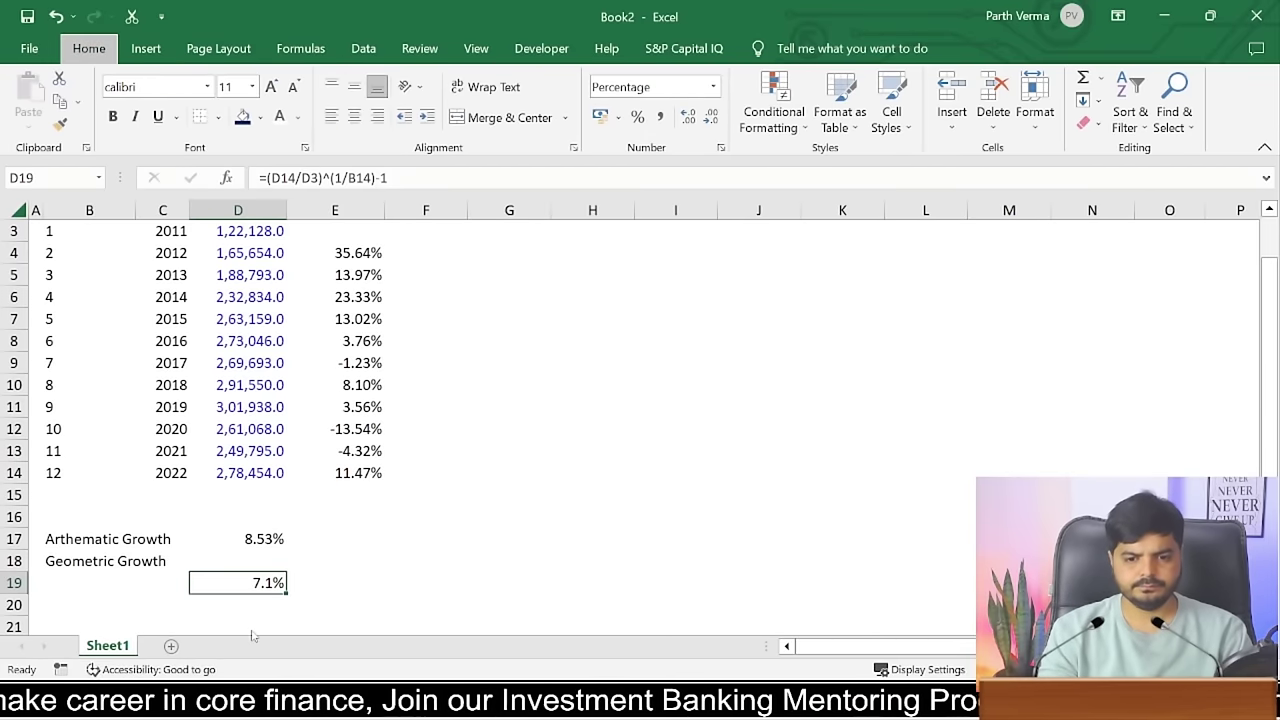
pyautogui.hotkey('alt', 'h')
pyautogui.press('0')
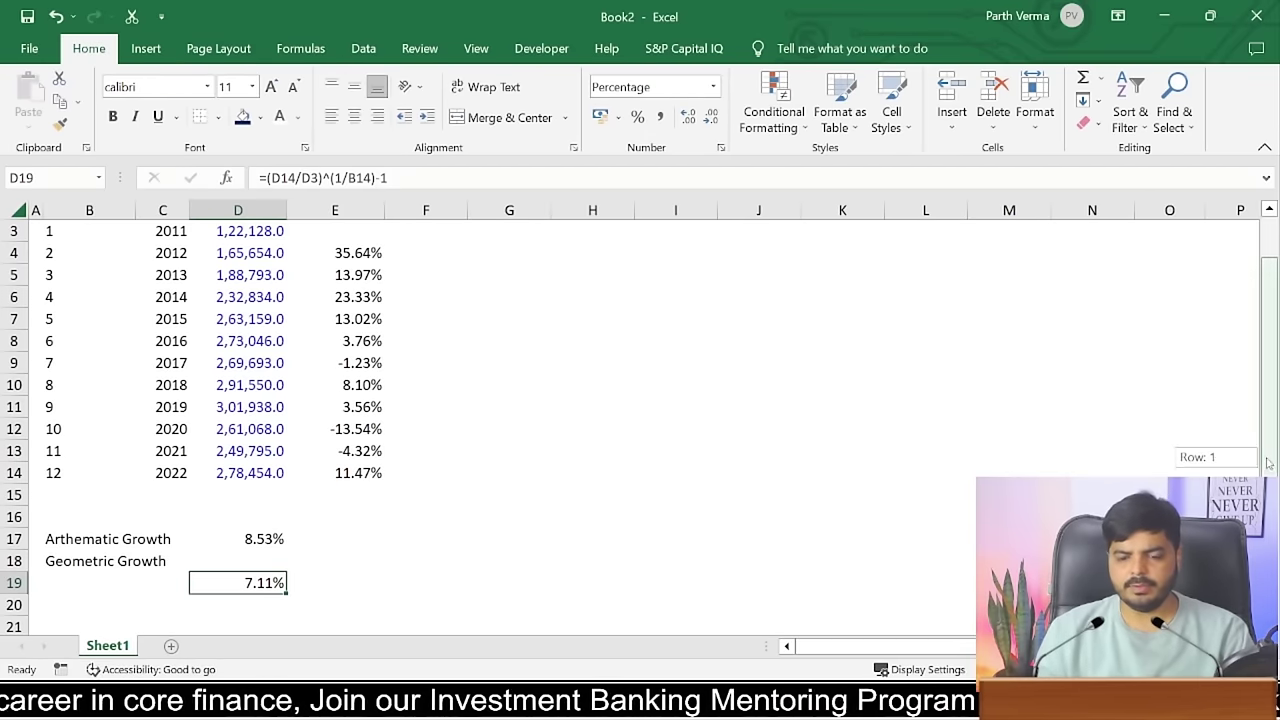
pyautogui.scroll(1, 245, 621)
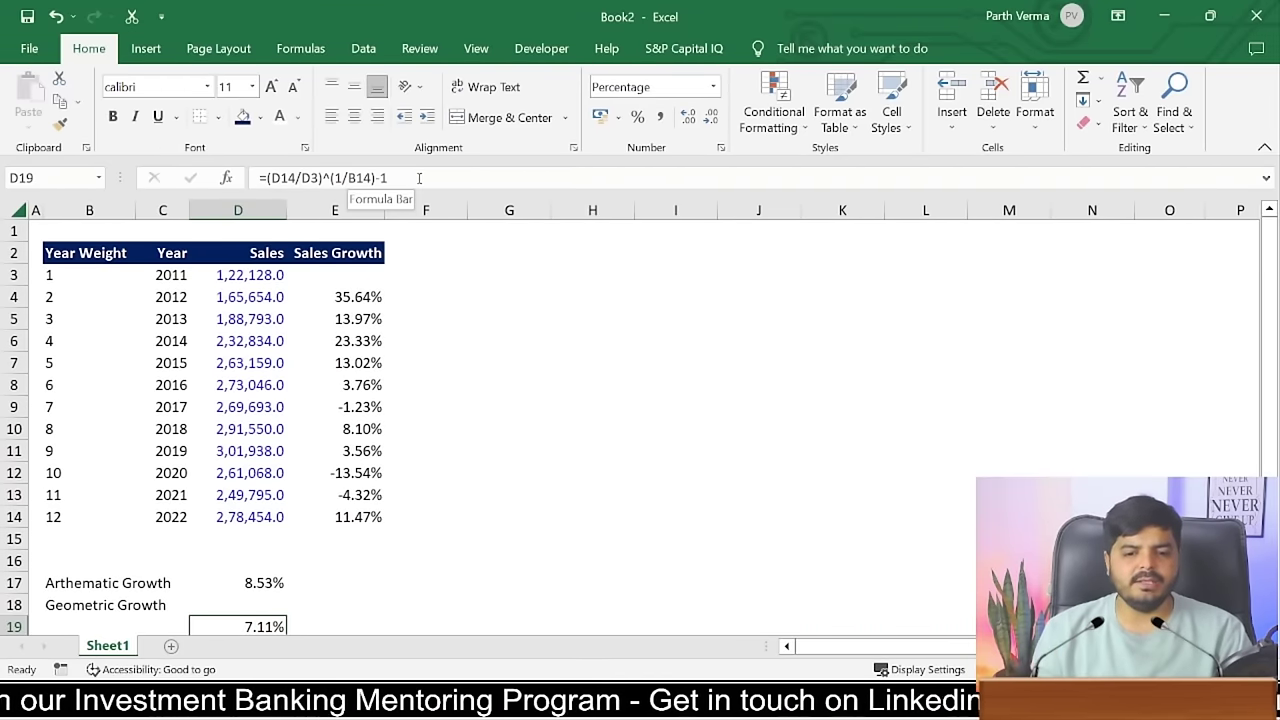
# - Build =RRI(B14,D3,D14) in D18 from 12 periods, 2011 sales and 2022 sales
pyautogui.click(257, 596)
pyautogui.write('=')
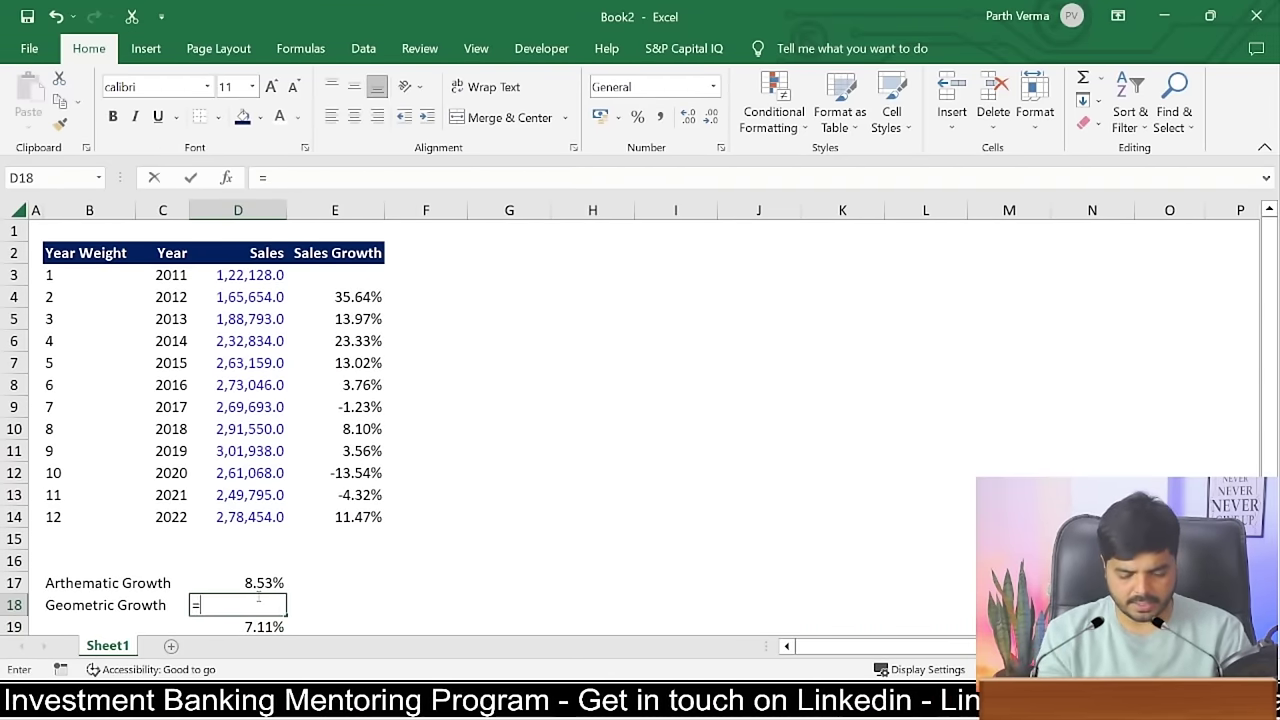
pyautogui.write('rri(')
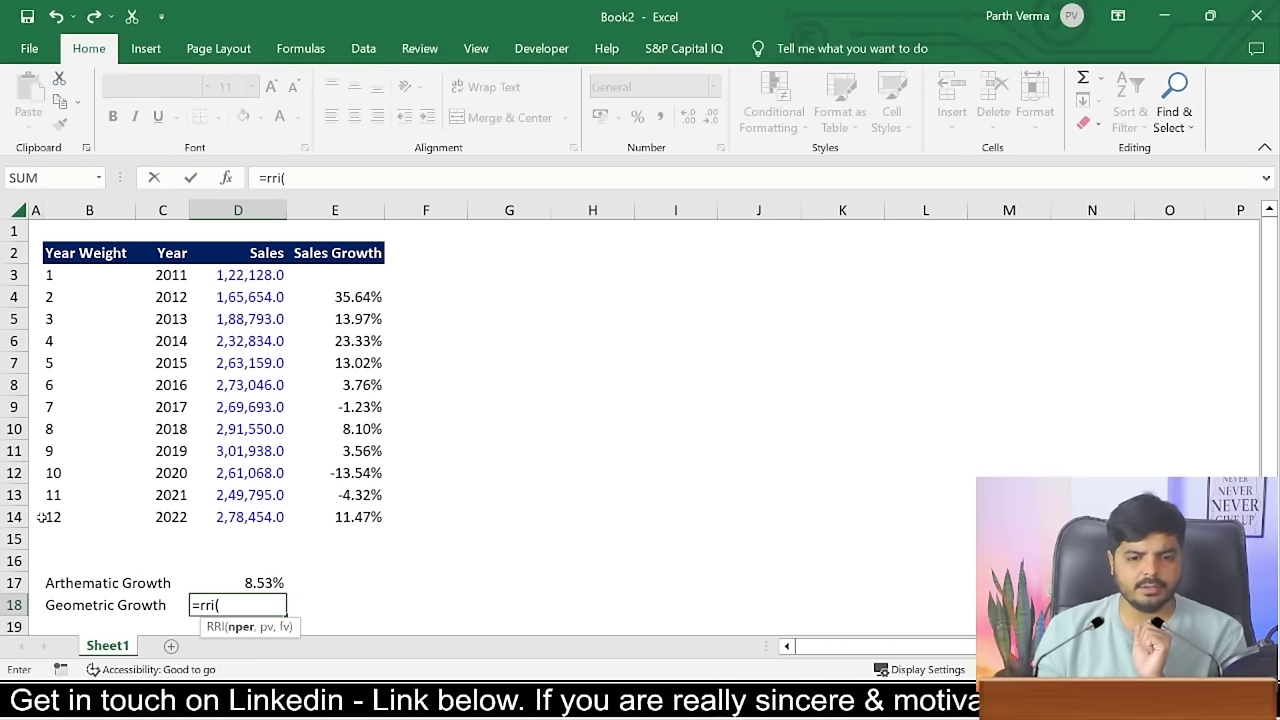
pyautogui.click(41, 517)
pyautogui.click(47, 517)
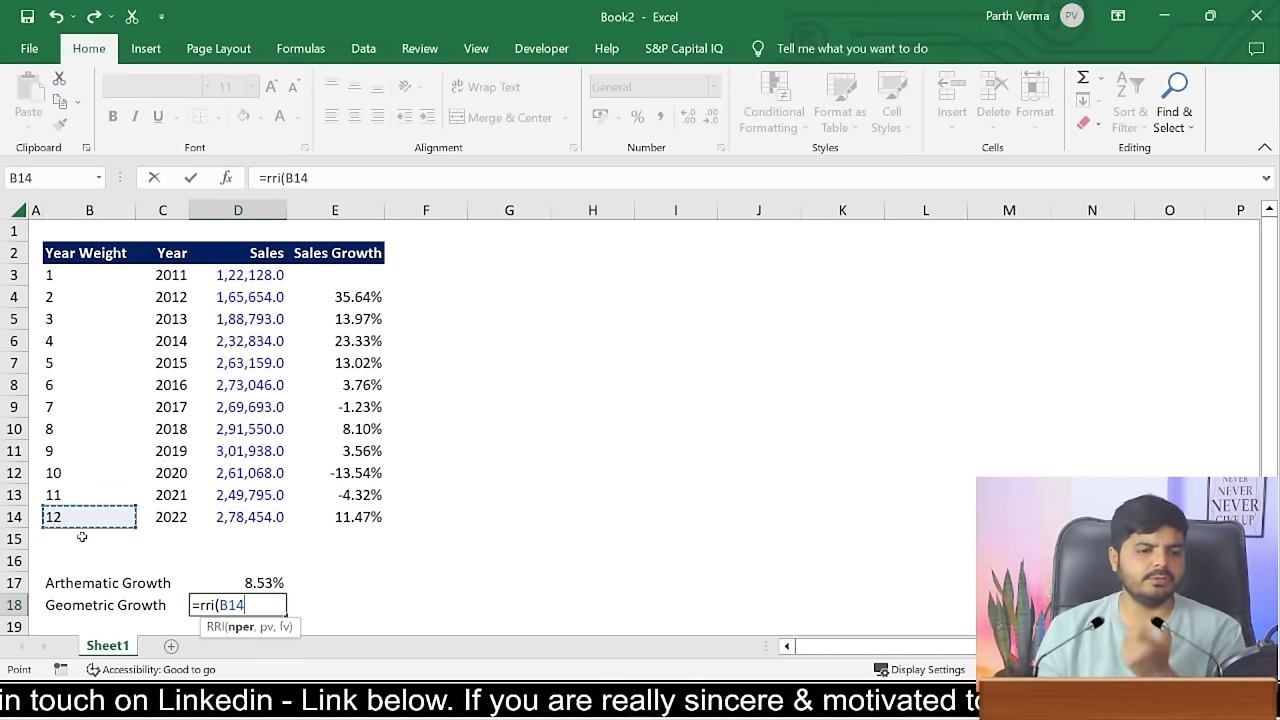
pyautogui.write(',')
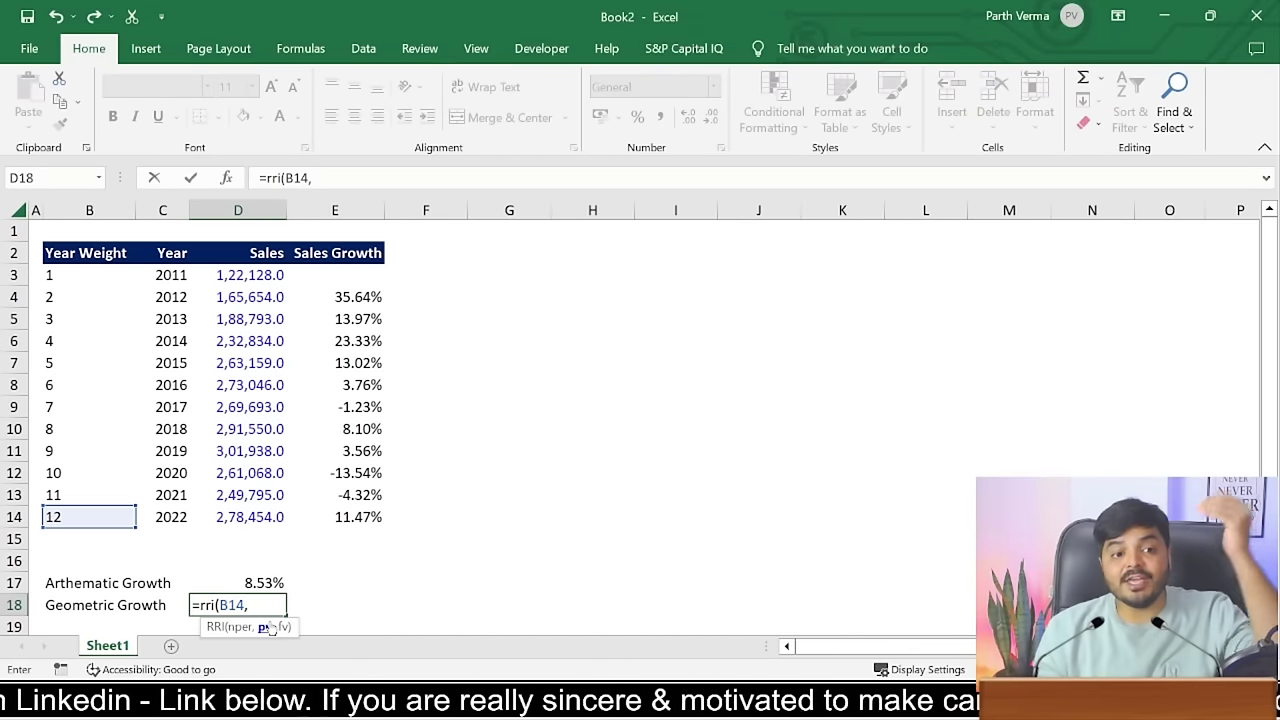
pyautogui.click(267, 274)
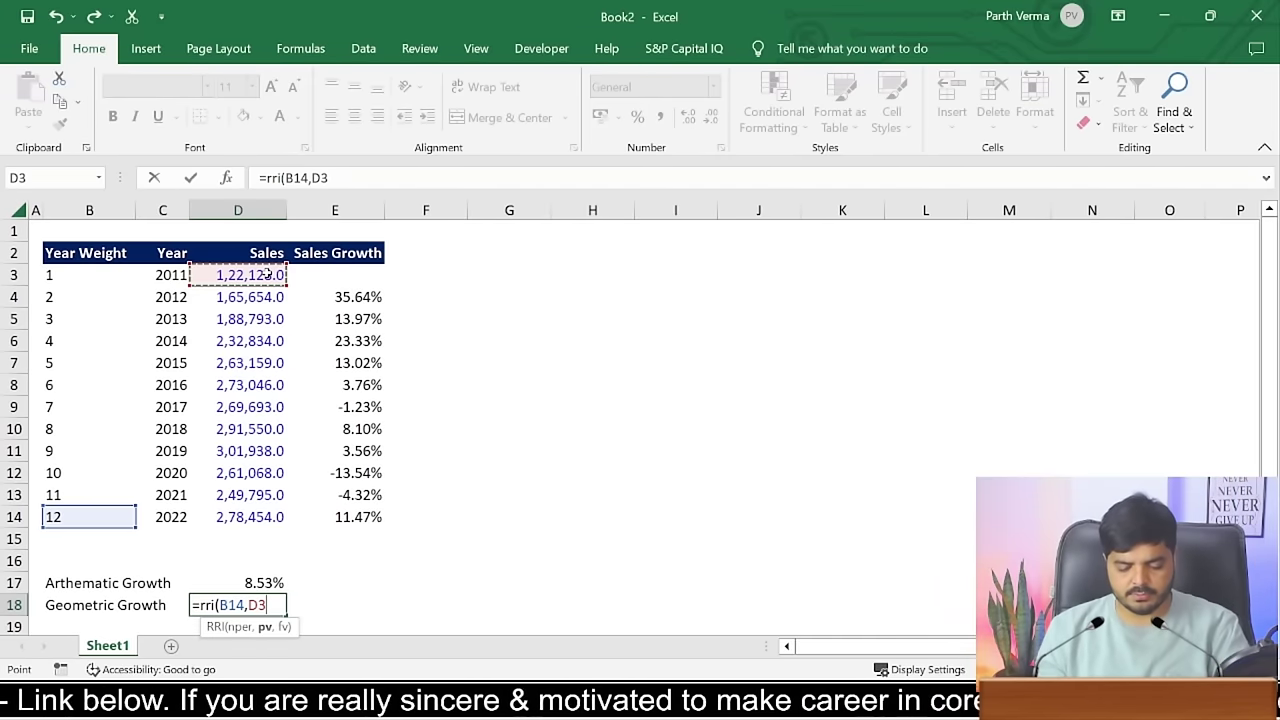
pyautogui.write(',')
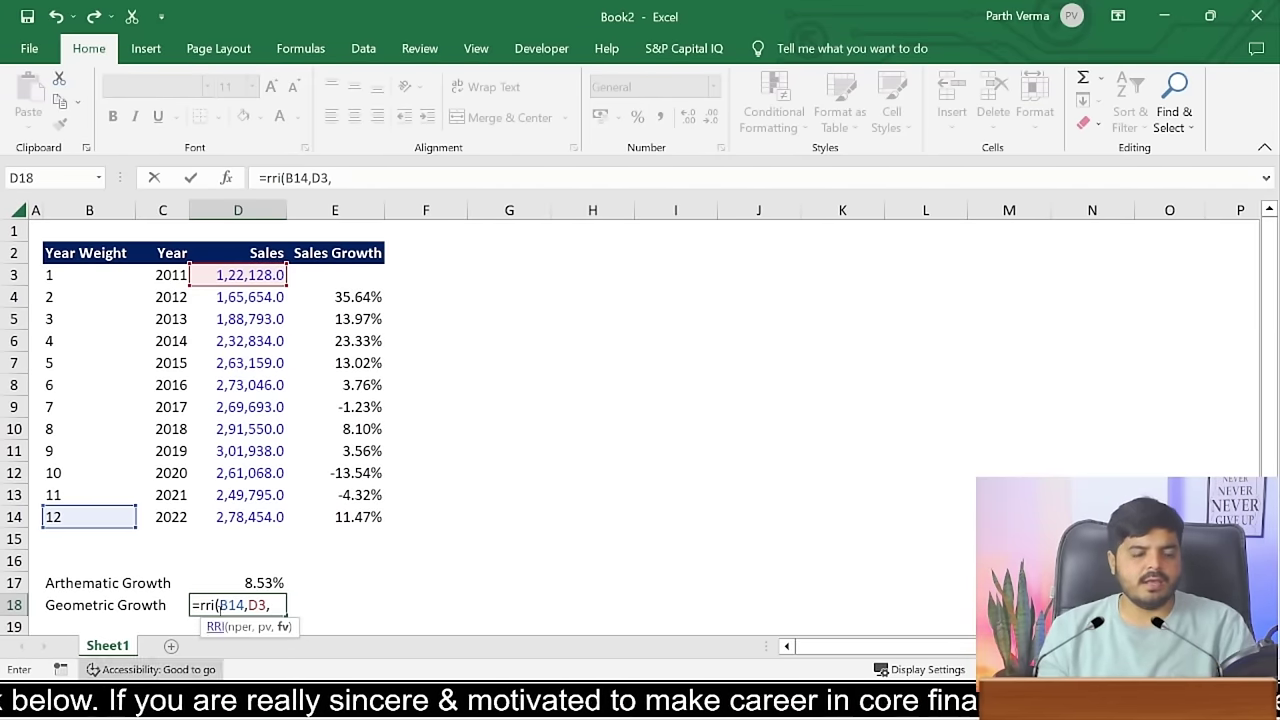
pyautogui.click(268, 517)
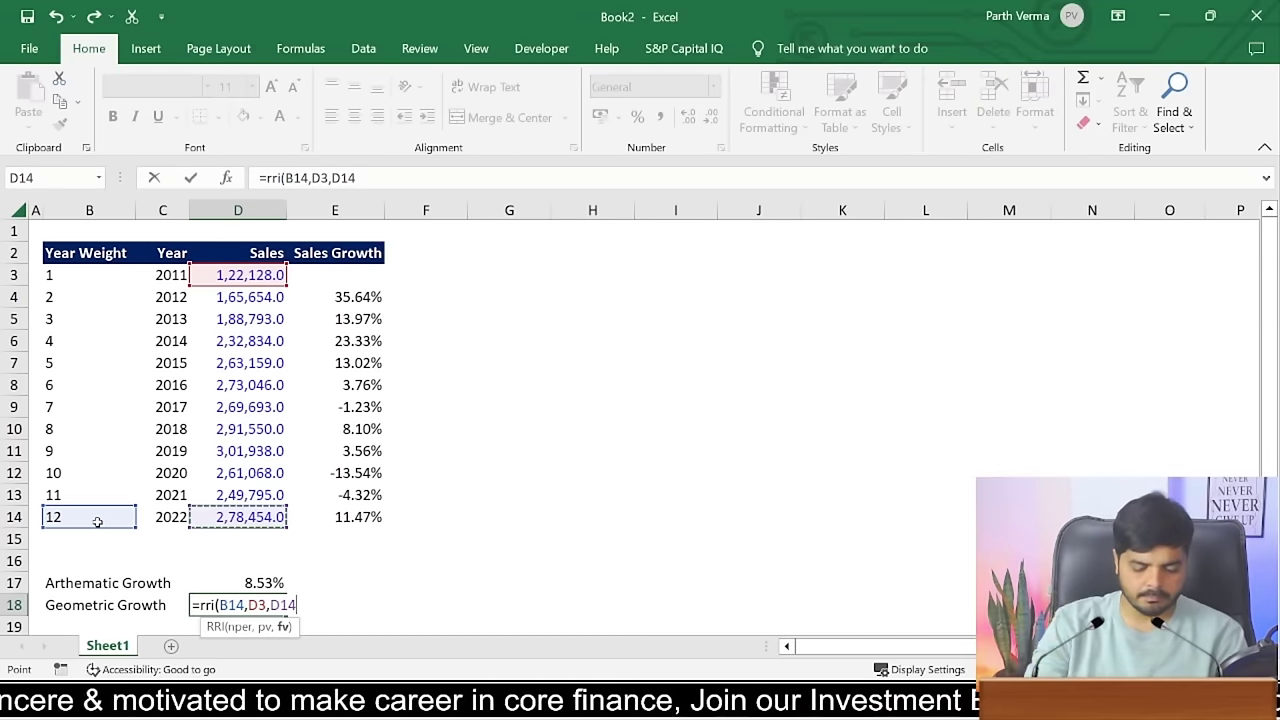
# - Finish the RRI formula in D18 and paste D19's percentage formatting onto it
pyautogui.write(')')
pyautogui.press('Return')
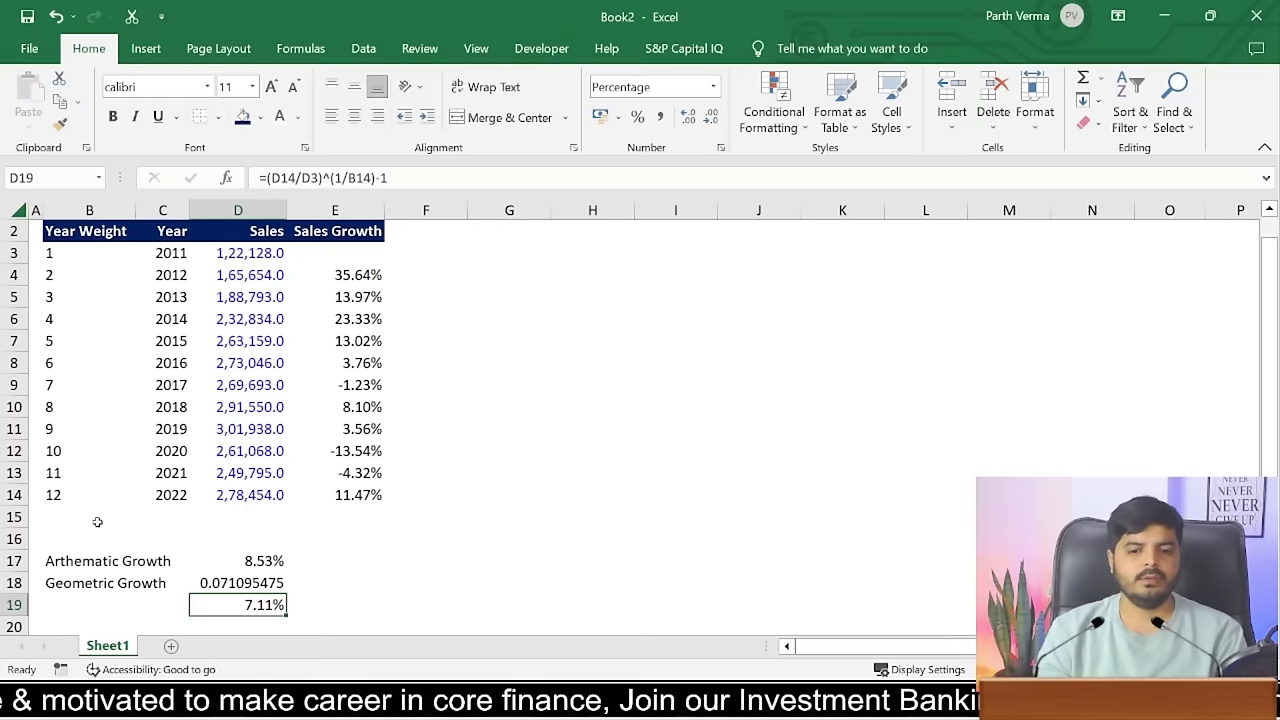
pyautogui.press('Up')
pyautogui.press('Down')
pyautogui.hotkey('ctrl', 'c')
pyautogui.press('Up')
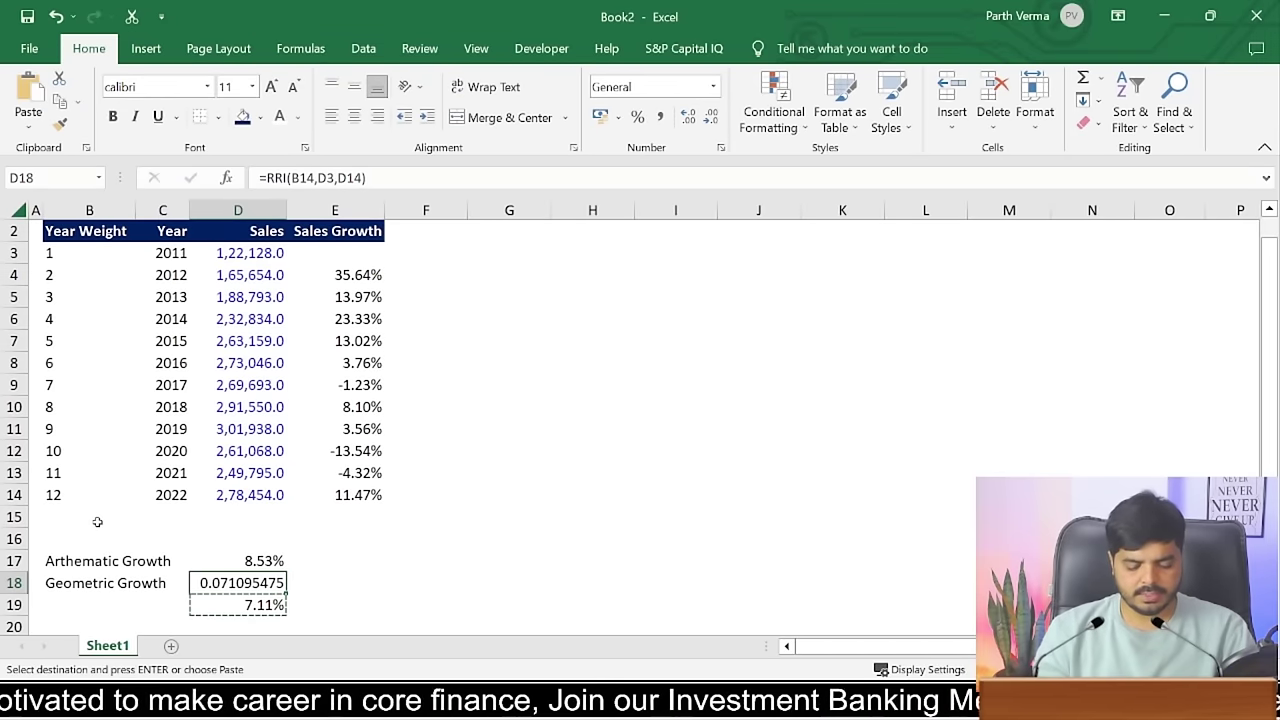
pyautogui.hotkey('ctrl', 'alt', 'v')
pyautogui.press('t')
pyautogui.press('Return')
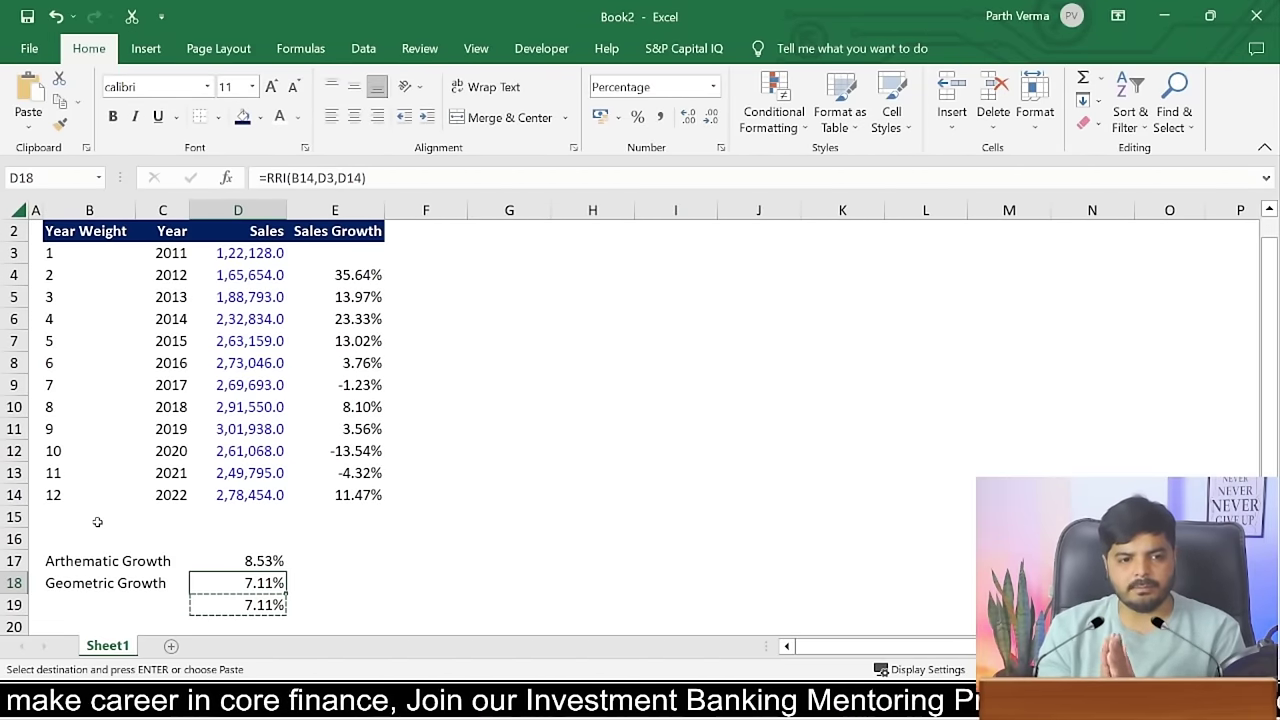
# - Clear the duplicate compound growth result from D19
pyautogui.press('Down')
pyautogui.press('Down')
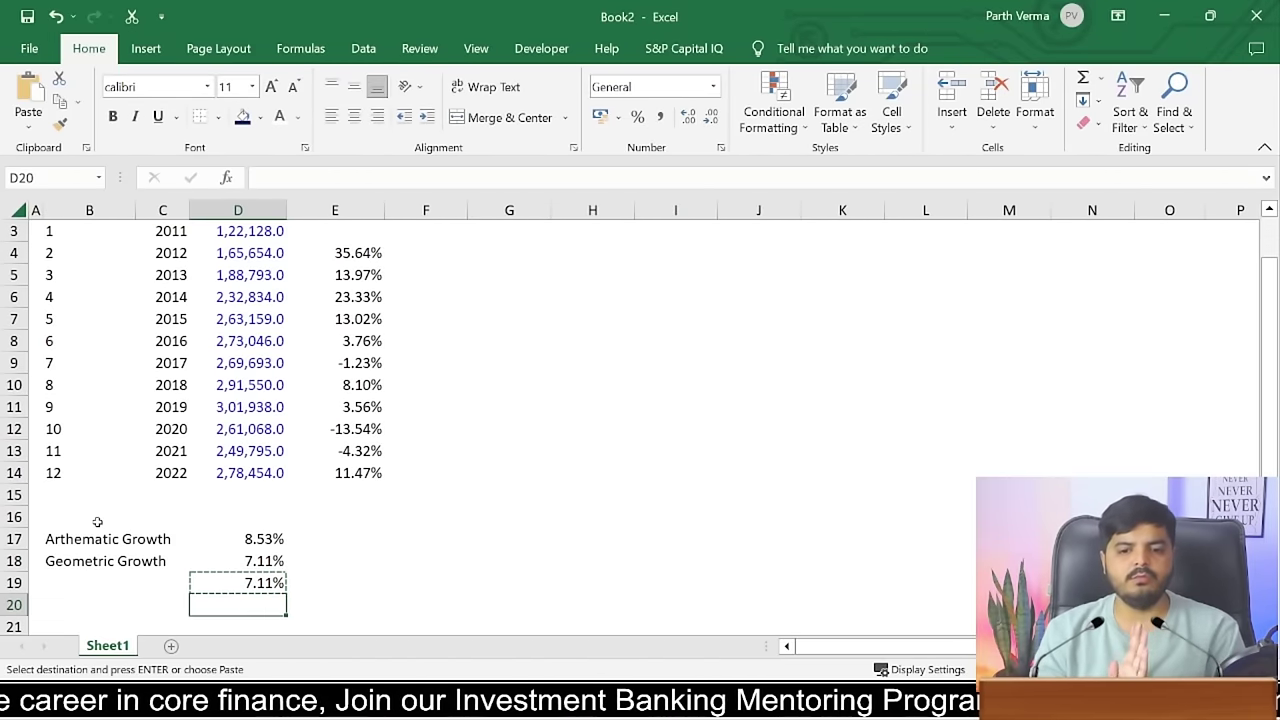
pyautogui.press('Up')
pyautogui.press('Escape')
pyautogui.press('Delete')
pyautogui.press('Left')
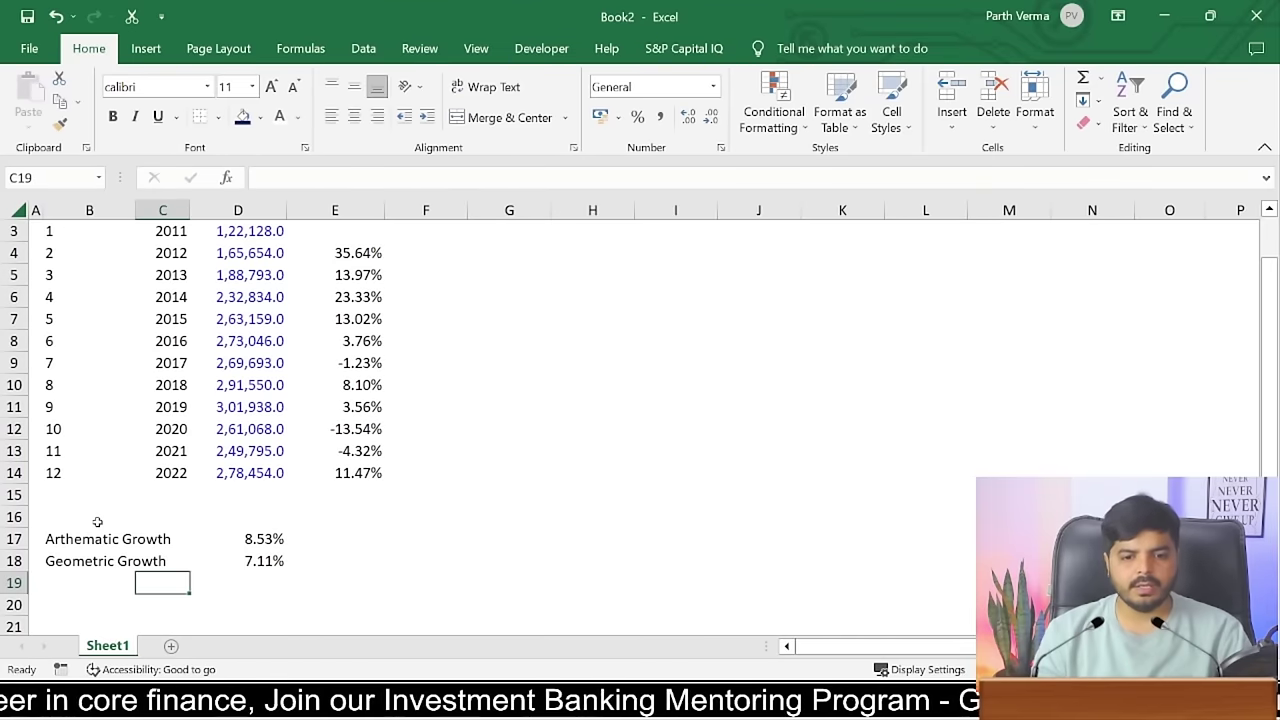
pyautogui.press('Left')
# - Label row 20 'Standard Deviation' in the label column
pyautogui.press('Down')
pyautogui.write('Stand')
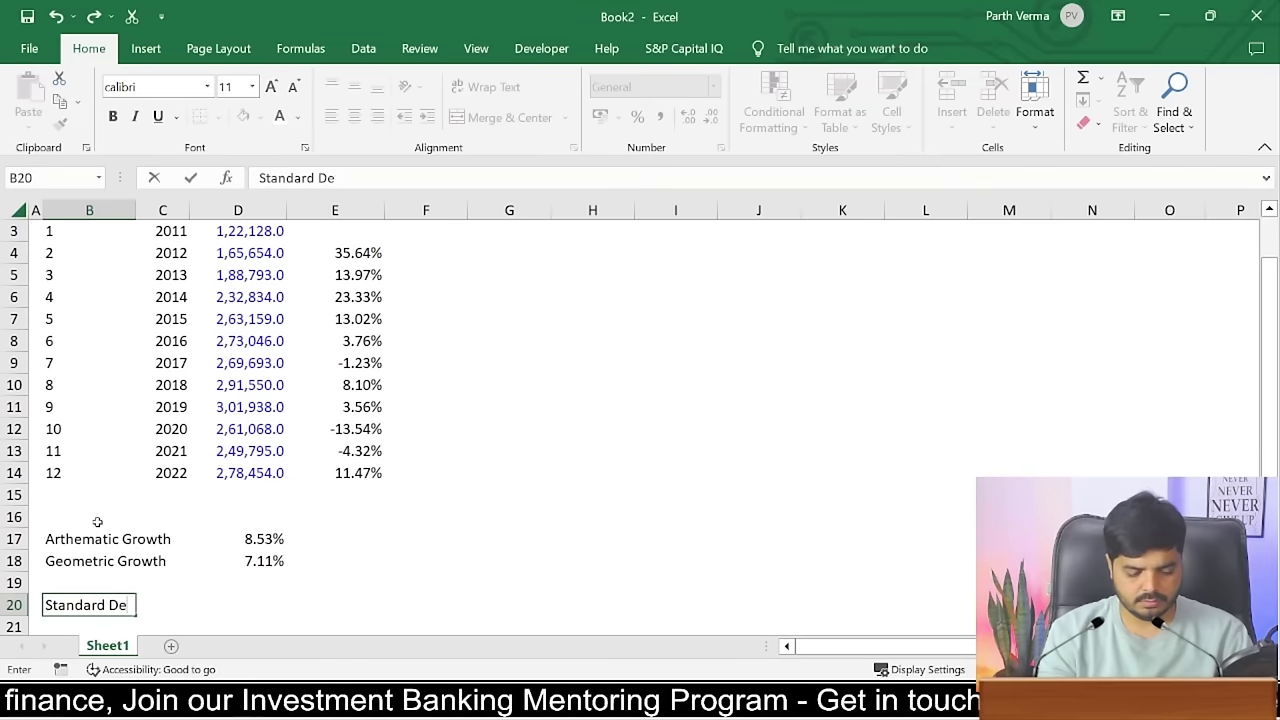
pyautogui.write('ard Deviati')
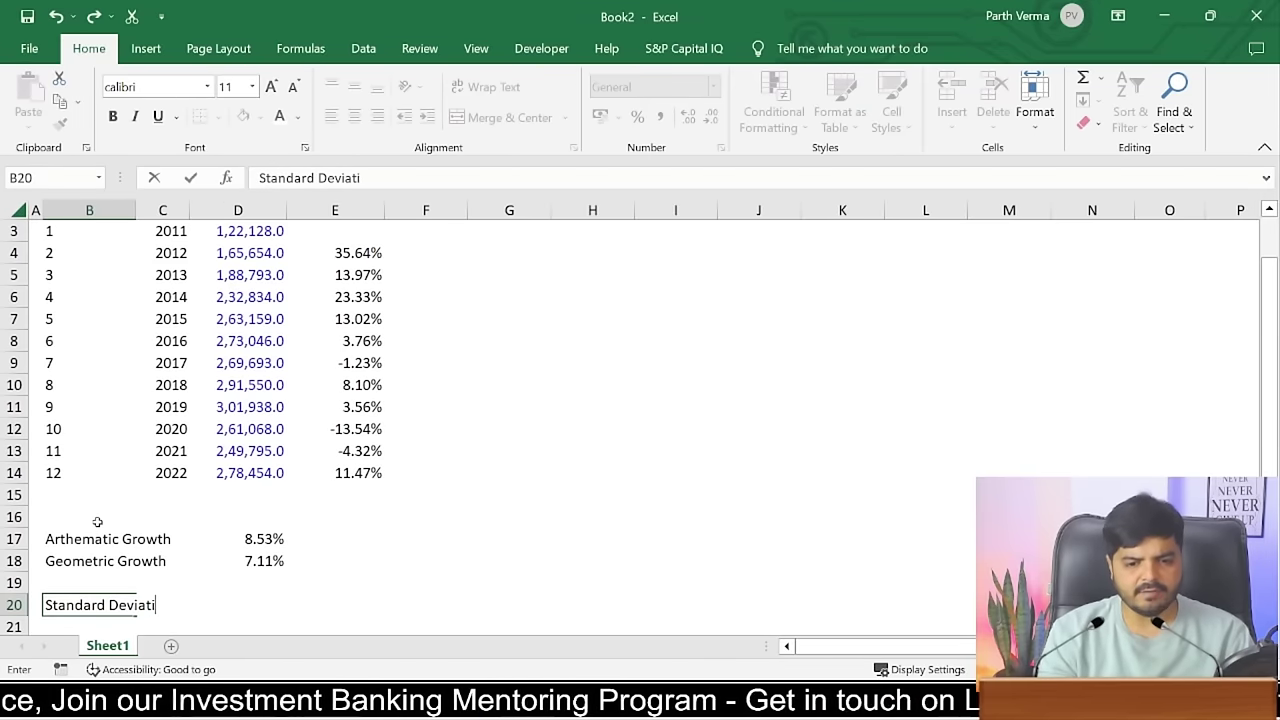
pyautogui.press('Return')
# - Enter =STDEV.S(E4:E14) in D20 over the Sales Growth values
pyautogui.press('Up')
pyautogui.press('Right')
pyautogui.press('Right')
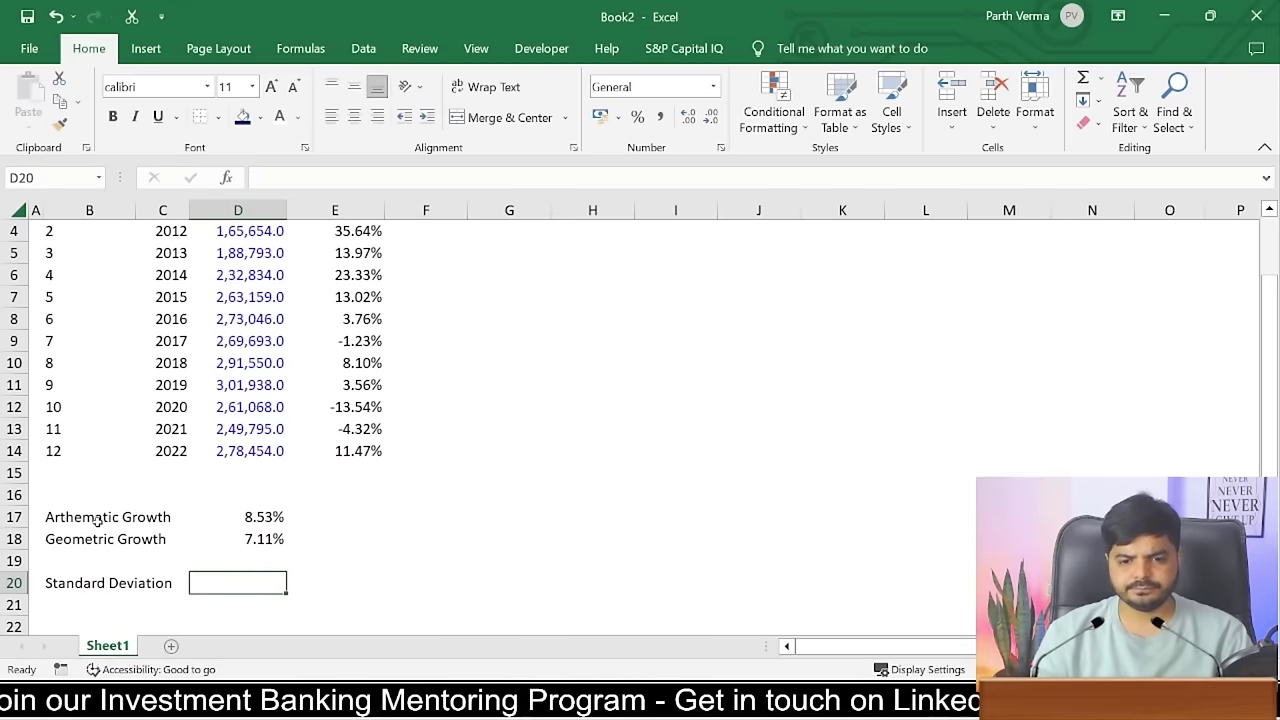
pyautogui.press('Right')
pyautogui.press('Left')
pyautogui.write('=')
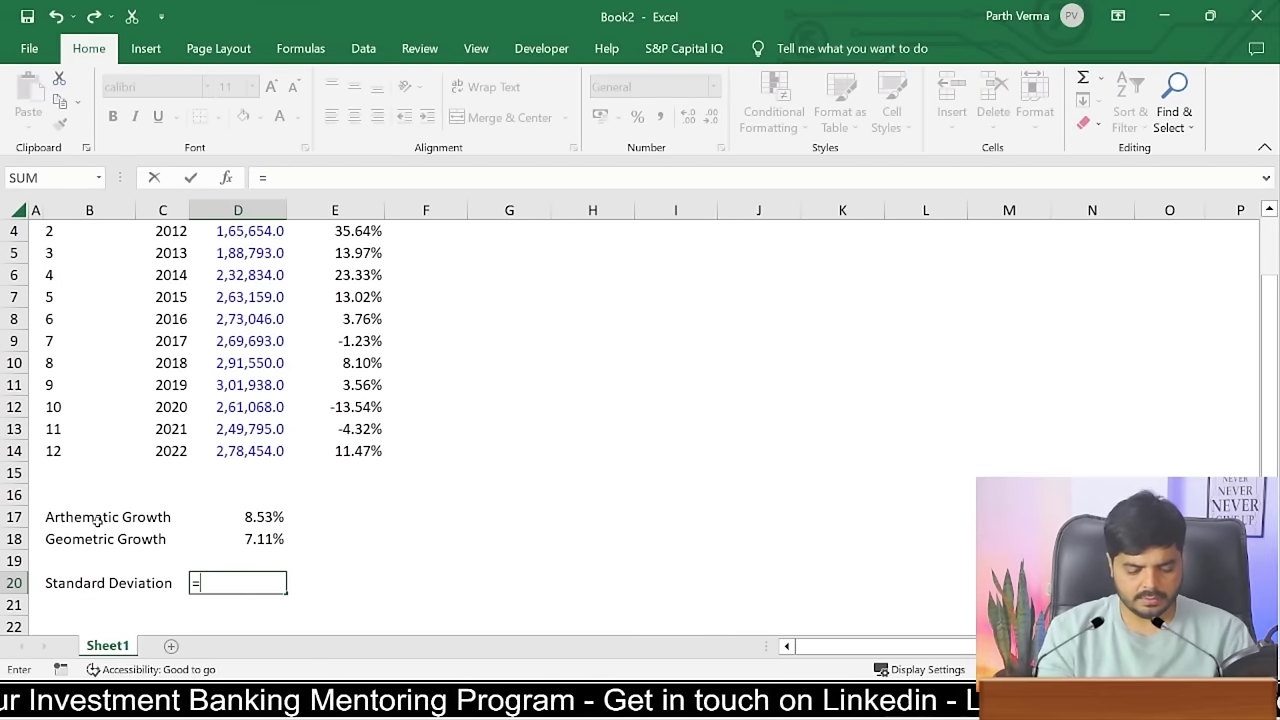
pyautogui.write('std')
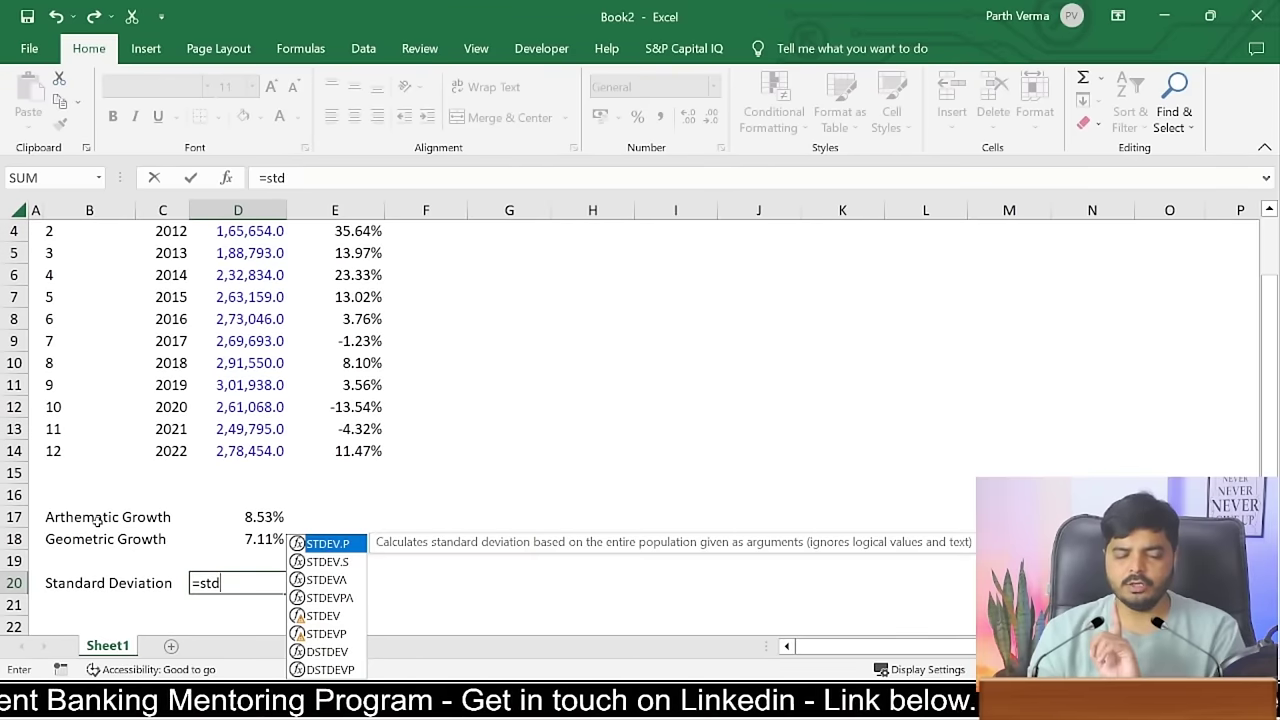
pyautogui.press('Down')
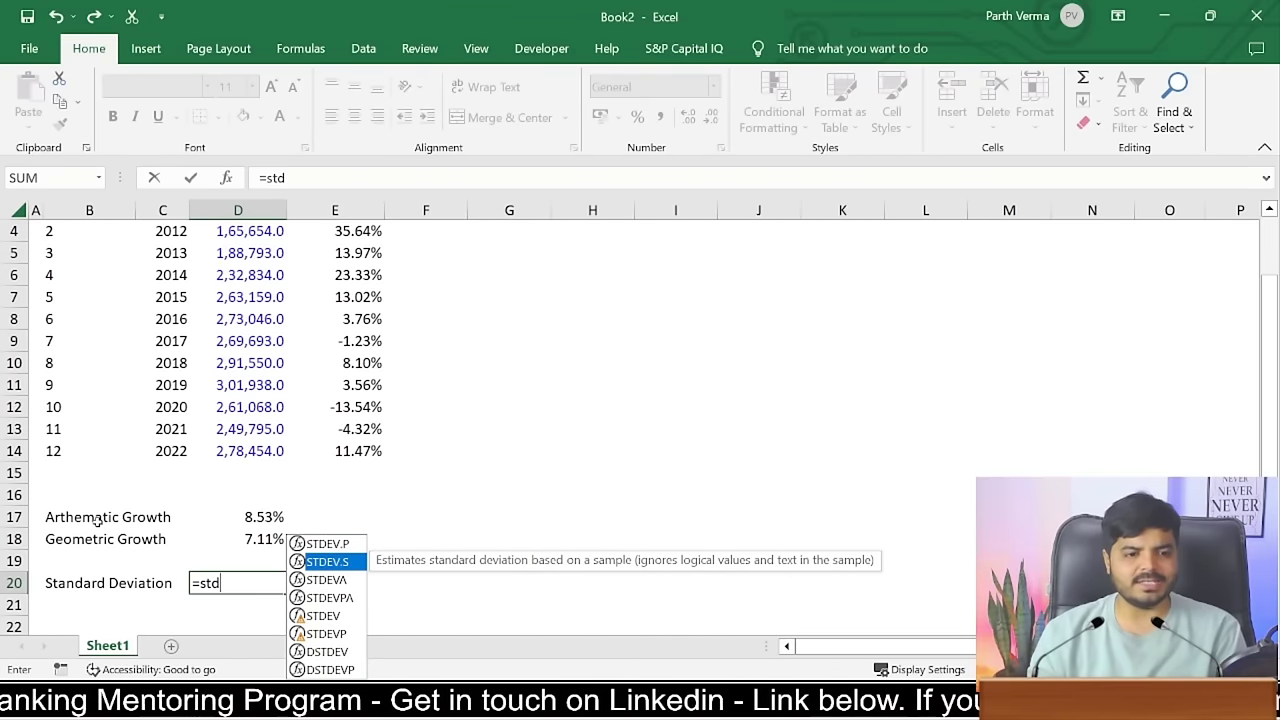
pyautogui.press('Tab')
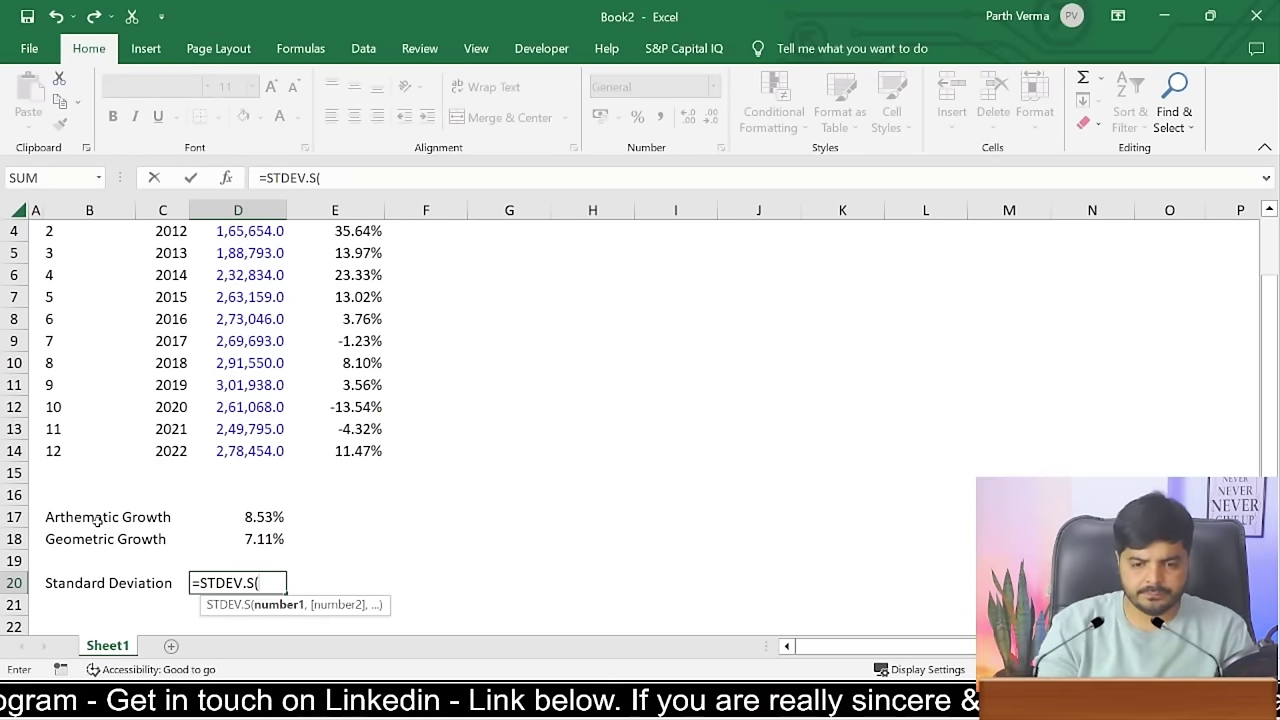
pyautogui.press('Up')
pyautogui.press('Up')
pyautogui.press('Up')
pyautogui.press('Up')
pyautogui.press('Up')
pyautogui.press('Up')
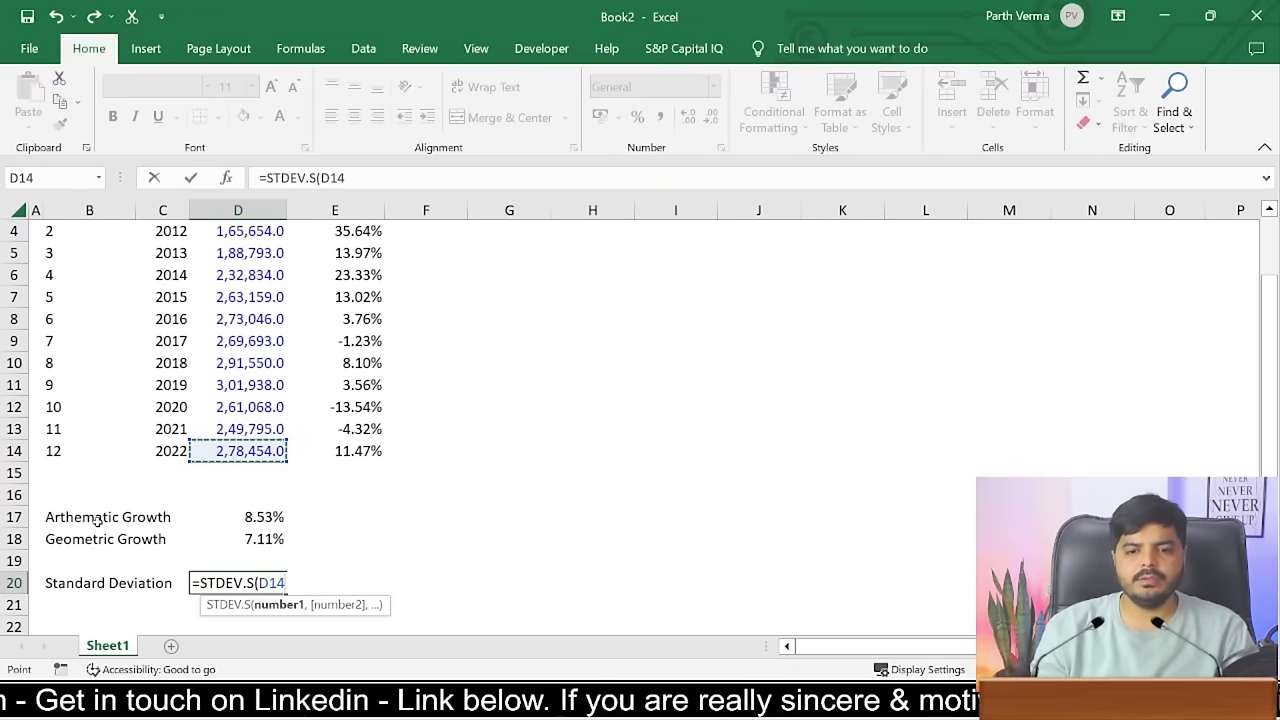
pyautogui.press('Right')
pyautogui.hotkey('ctrl', 'shift', 'Up')
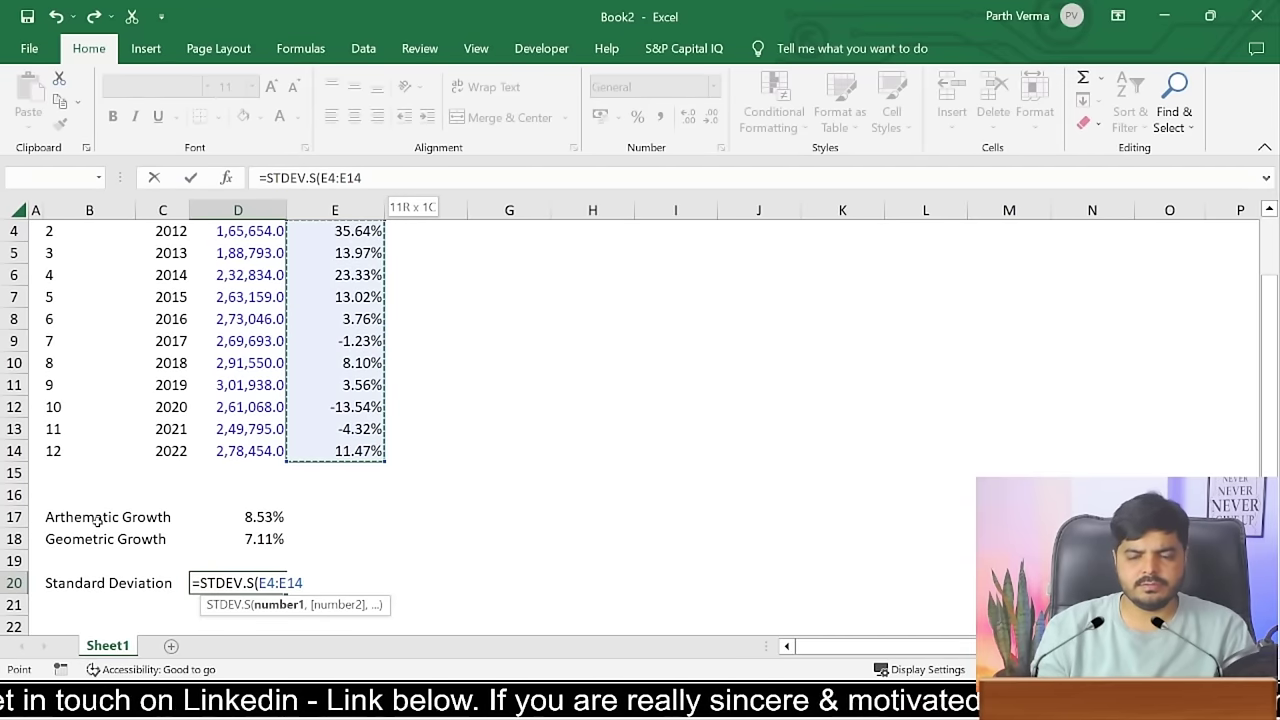
pyautogui.scroll(1, 640, 420)
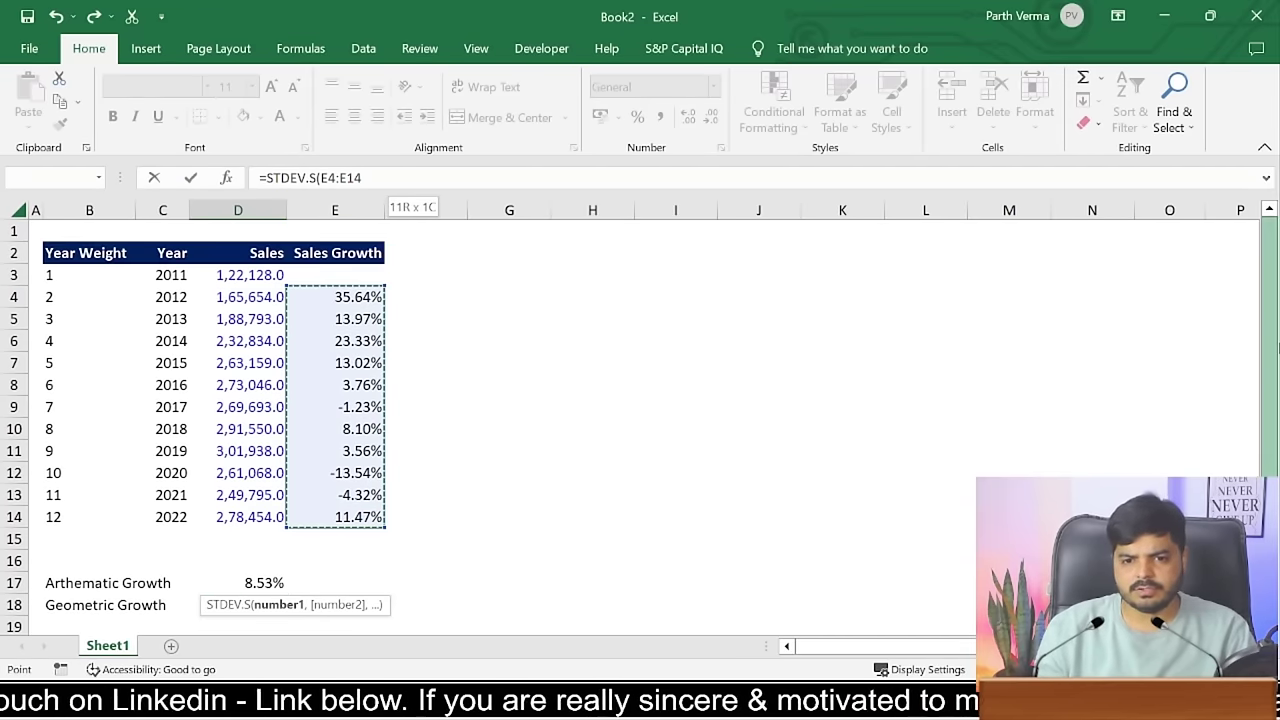
pyautogui.press('Return')
# - Format D20 as a percentage with two decimals, showing 13.44%
pyautogui.press('Up')
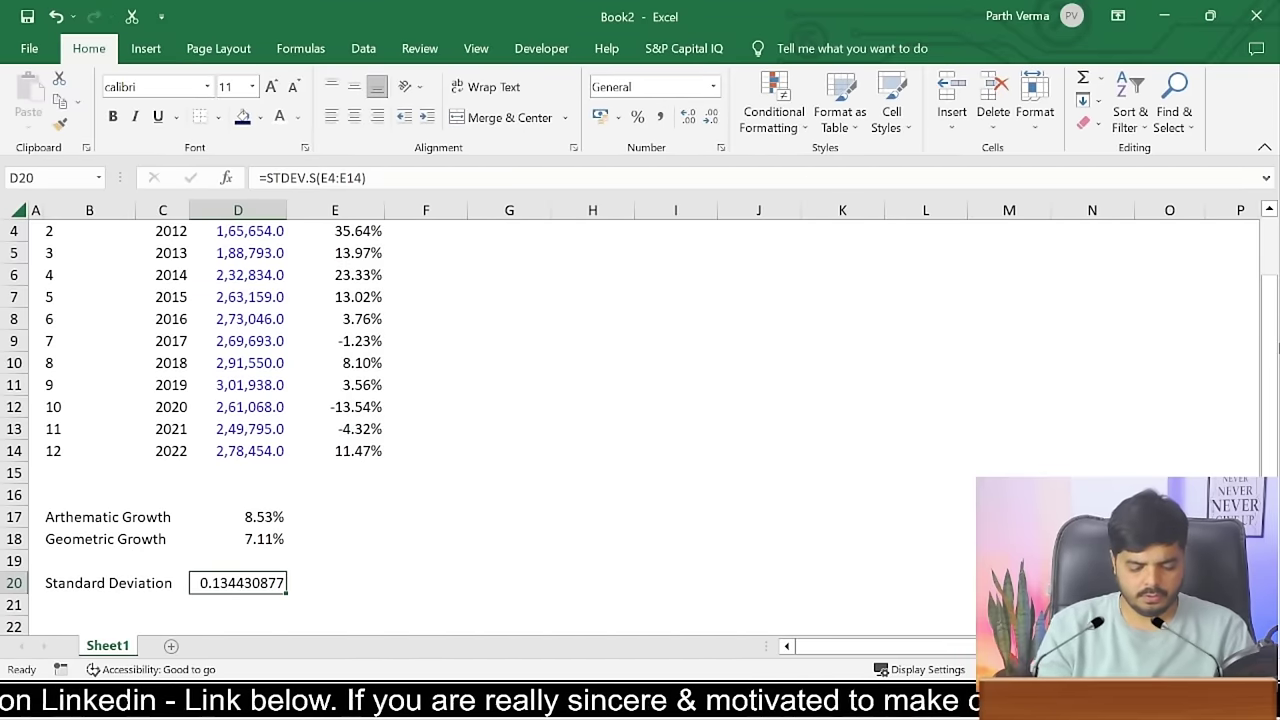
pyautogui.hotkey('ctrl', 'shift', '5')
pyautogui.hotkey('alt', 'h')
pyautogui.press('0')
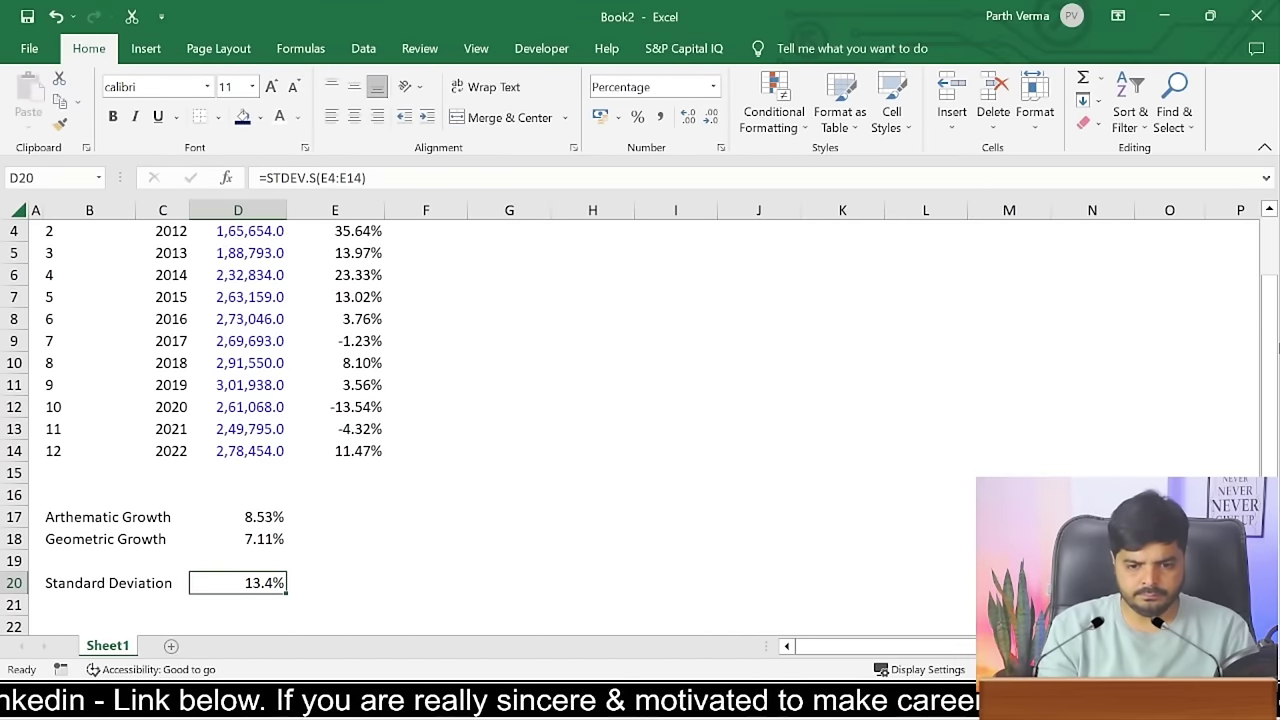
pyautogui.hotkey('alt', 'h')
pyautogui.press('0')
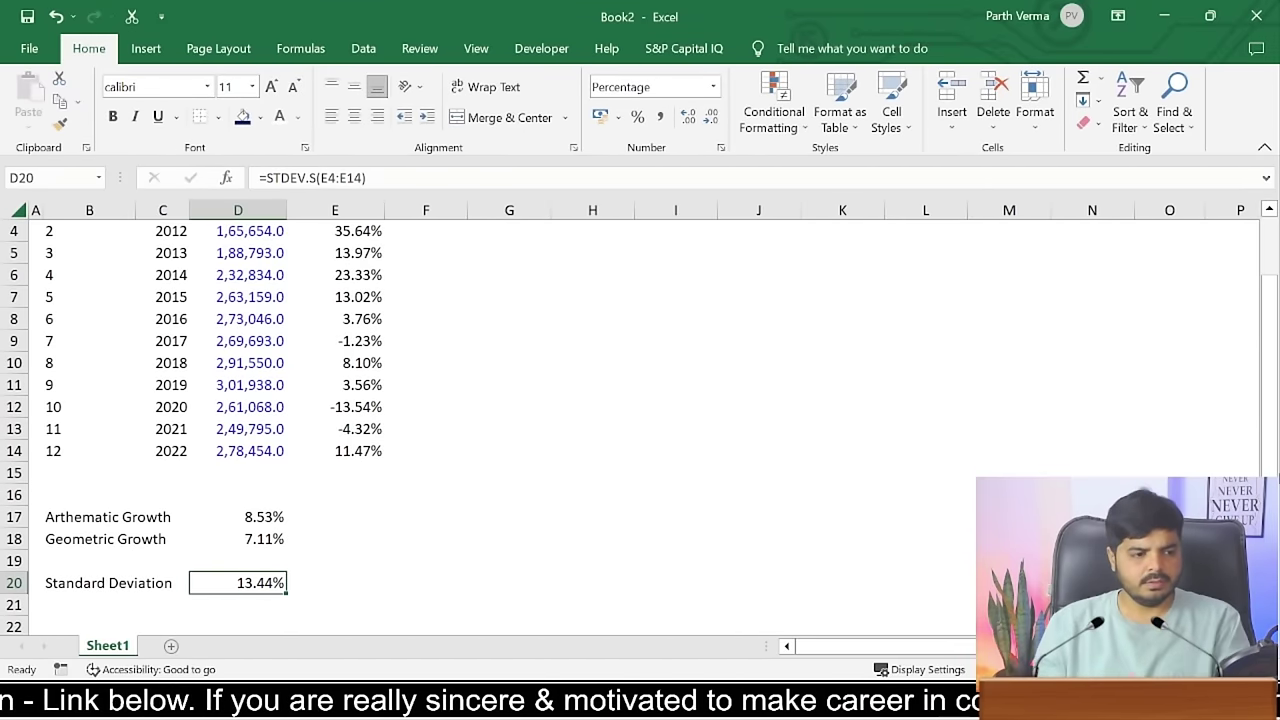
# - Enter the Tata Motors title in C1 and copy it into B1
pyautogui.moveTo(1266, 440); pyautogui.dragTo(1264, 382)
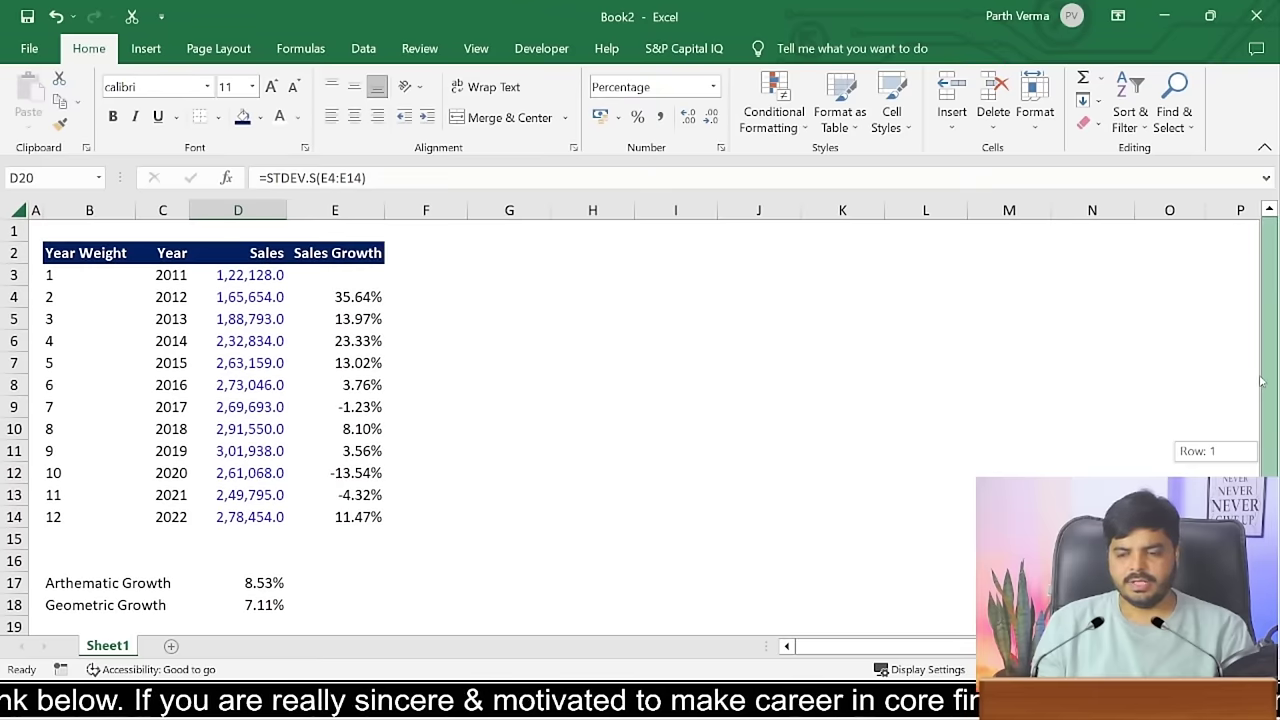
pyautogui.click(162, 231)
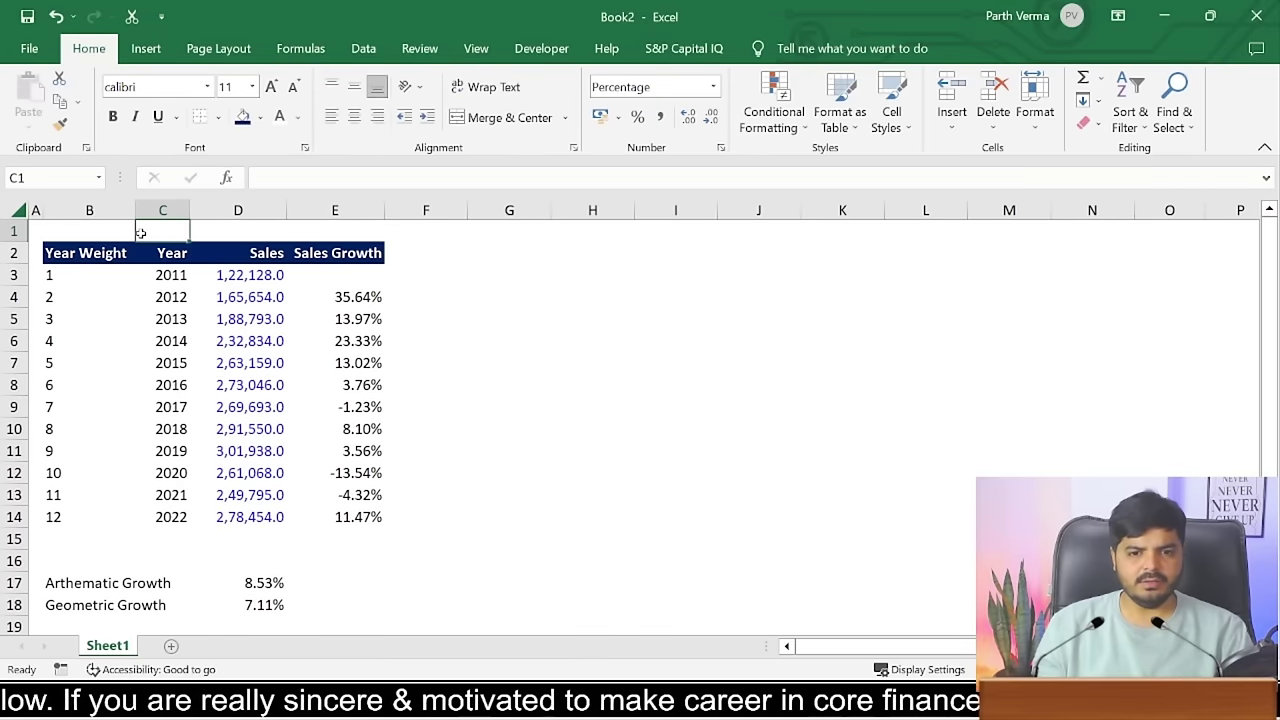
pyautogui.write('Tata')
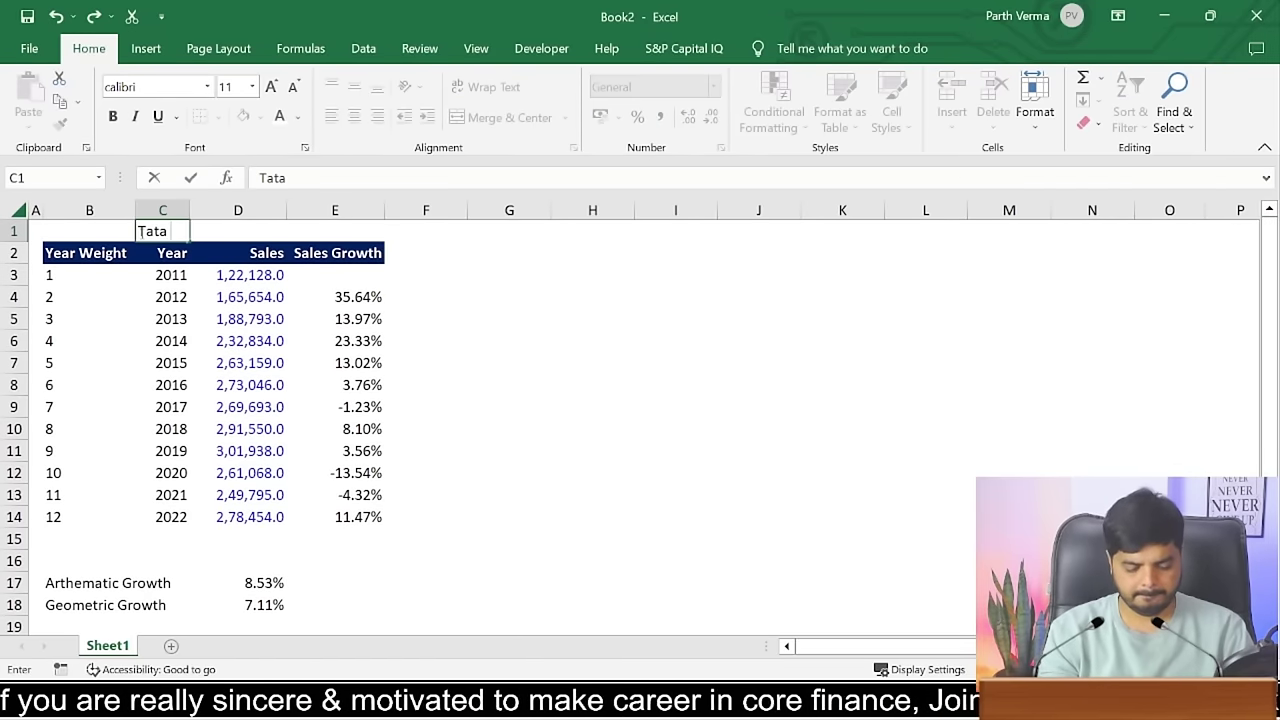
pyautogui.write('s')
pyautogui.press('Return')
pyautogui.click(142, 231)
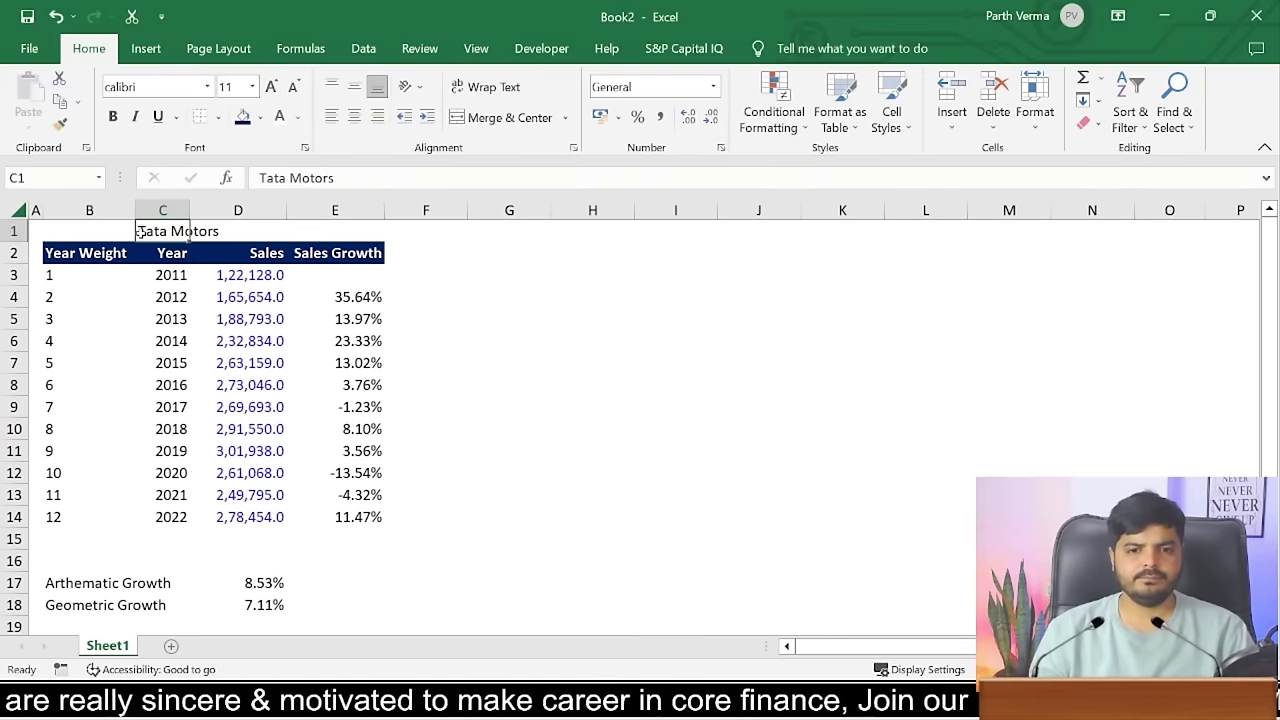
pyautogui.click(132, 231)
pyautogui.click(140, 231)
pyautogui.hotkey('ctrl', 'c')
pyautogui.click(132, 231)
pyautogui.hotkey('ctrl', 'v')
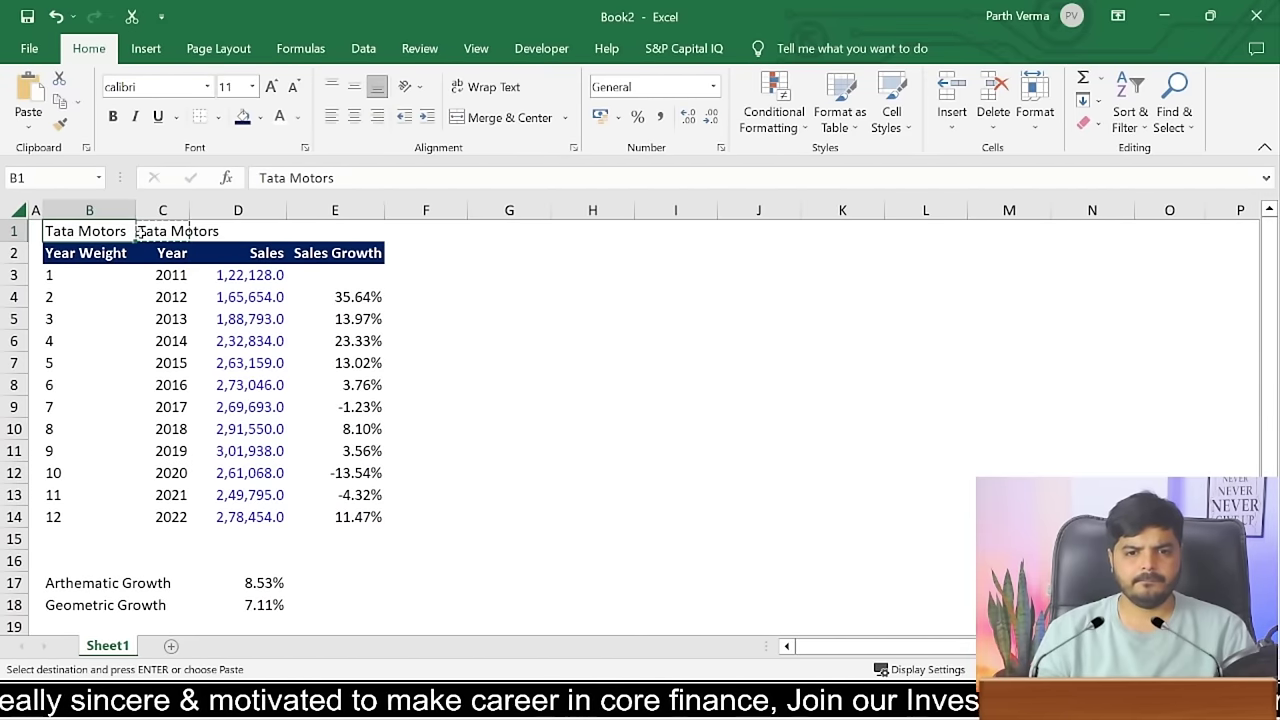
# - Merge and centre the title across B1:E1, keeping only the first value
pyautogui.hotkey('ctrl', 'shift', 'Right')
pyautogui.hotkey('ctrl', 'shift', 'Right')
pyautogui.hotkey('ctrl', 'shift', 'Left')
pyautogui.hotkey('shift', 'Right')
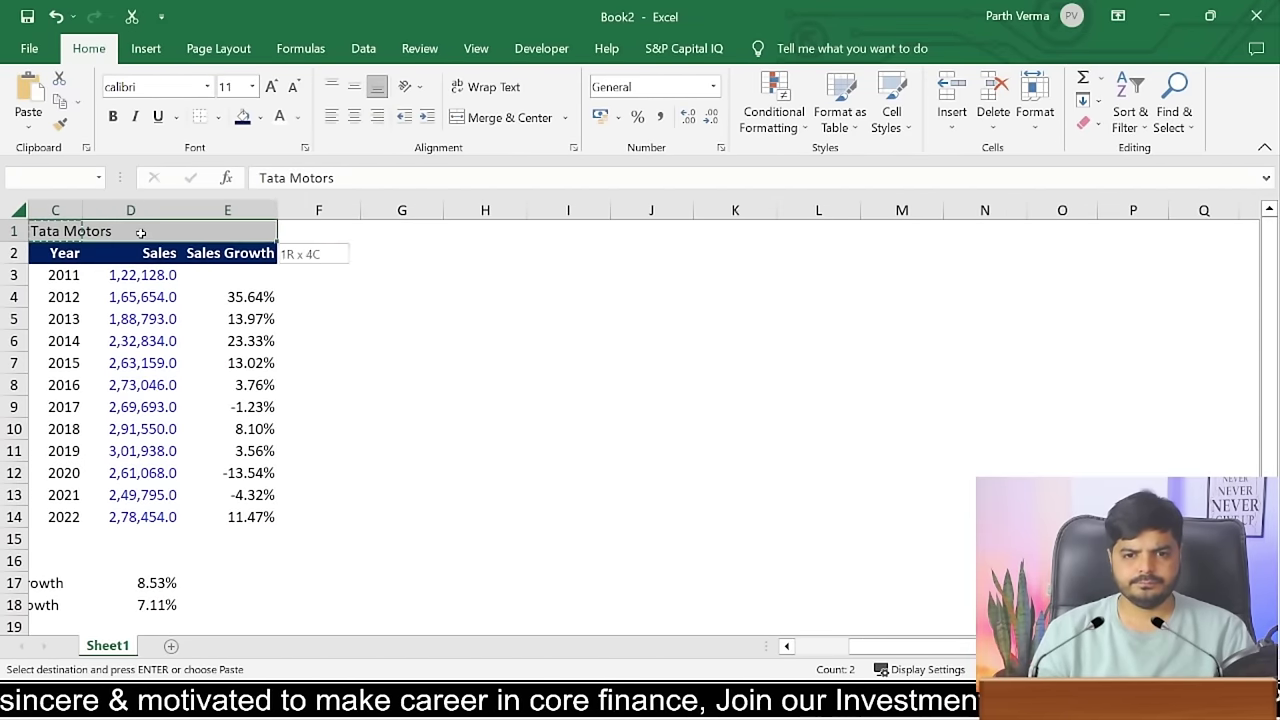
pyautogui.hotkey('shift', 'Right')
pyautogui.hotkey('alt', 'h')
pyautogui.press('m')
pyautogui.press('c')
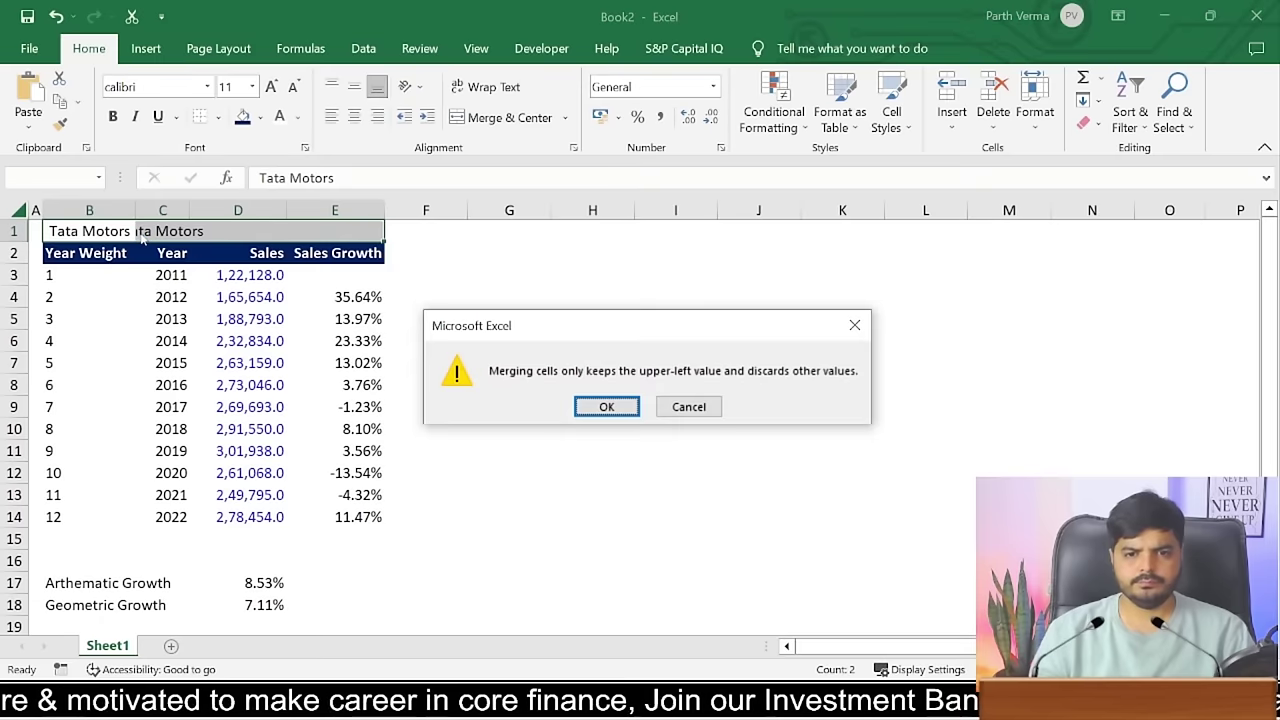
pyautogui.press('Return')
pyautogui.press('Left')
pyautogui.press('Right')
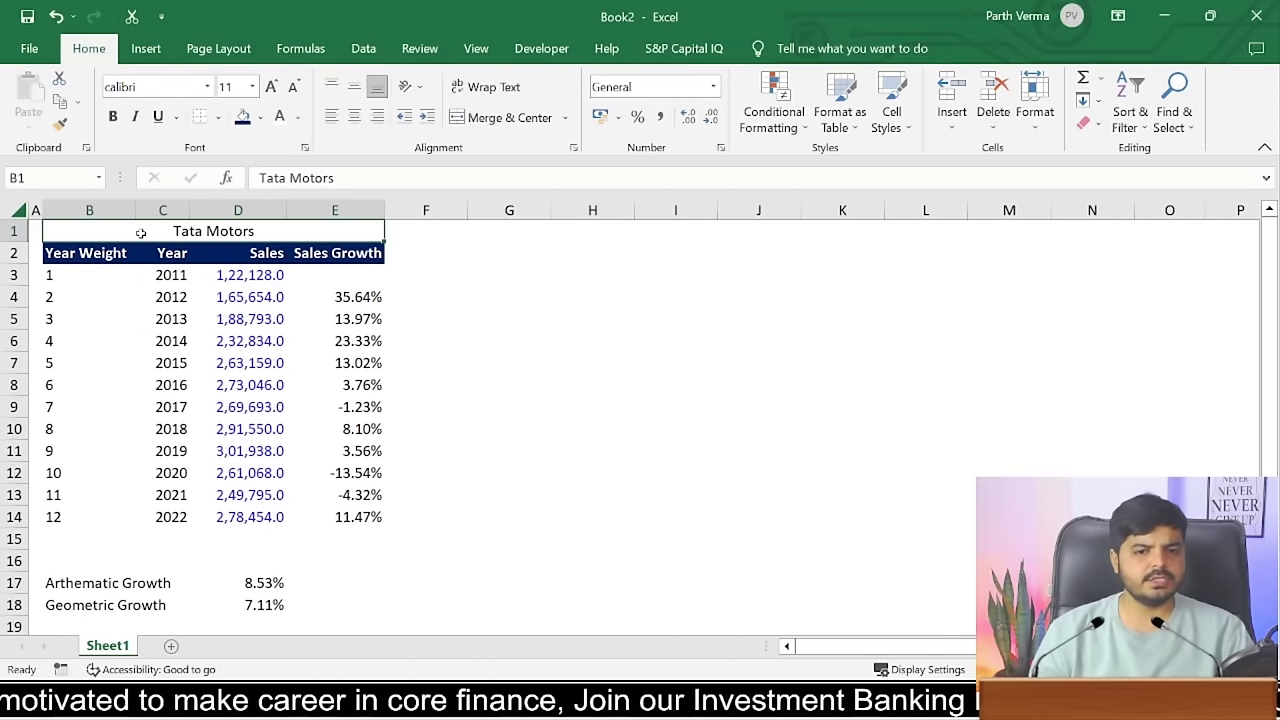
pyautogui.press('Down')
pyautogui.press('Down')
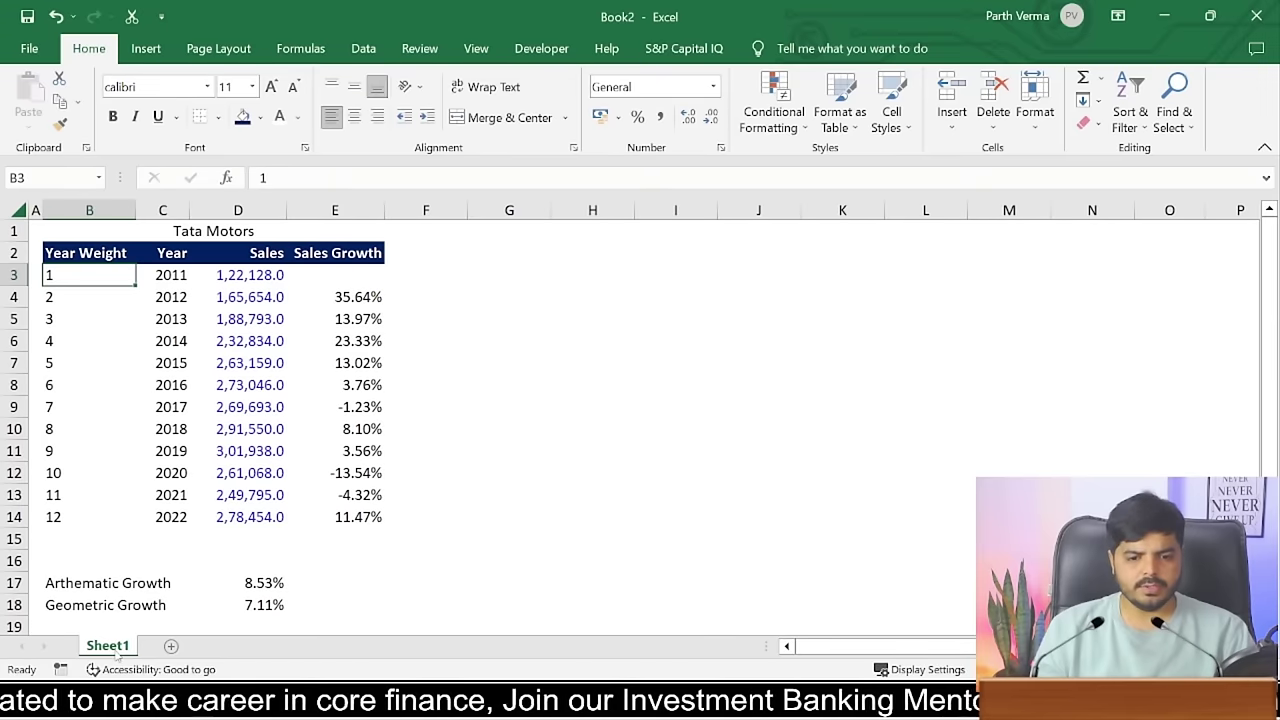
# - Rename Sheet1 to TAMO
pyautogui.doubleClick(108, 646)
pyautogui.write('TAMO')
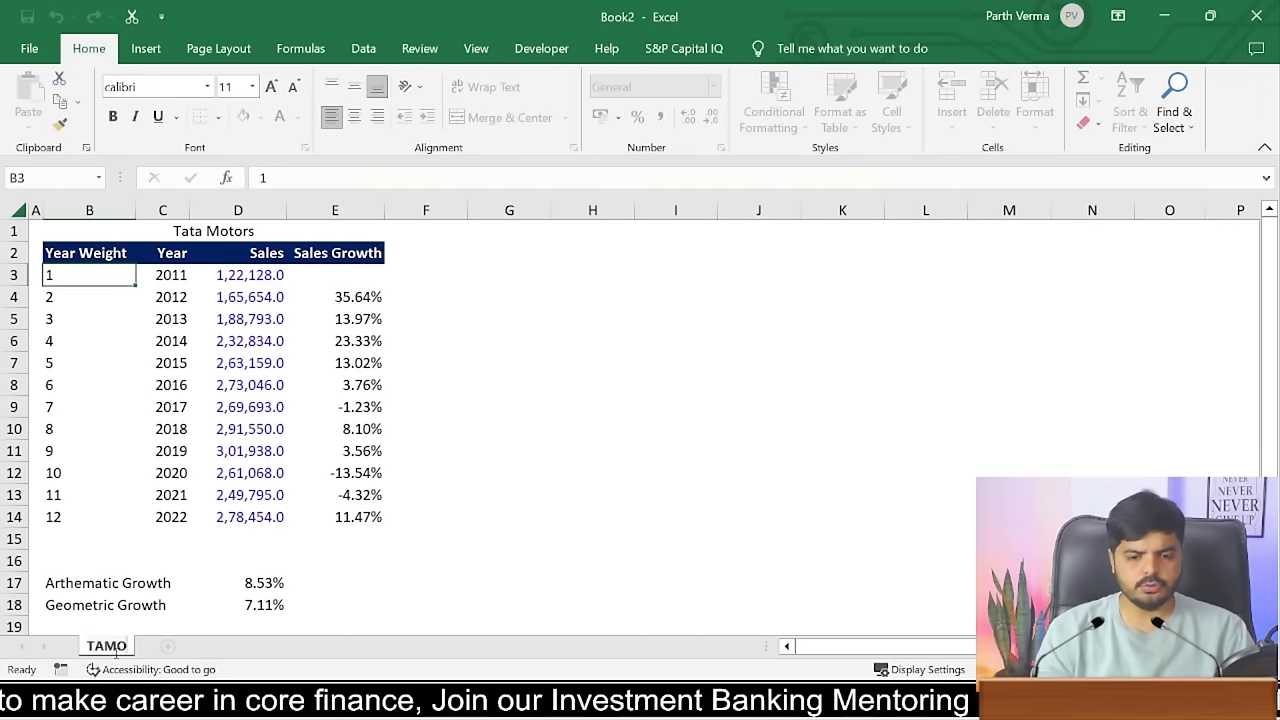
pyautogui.click(165, 605)
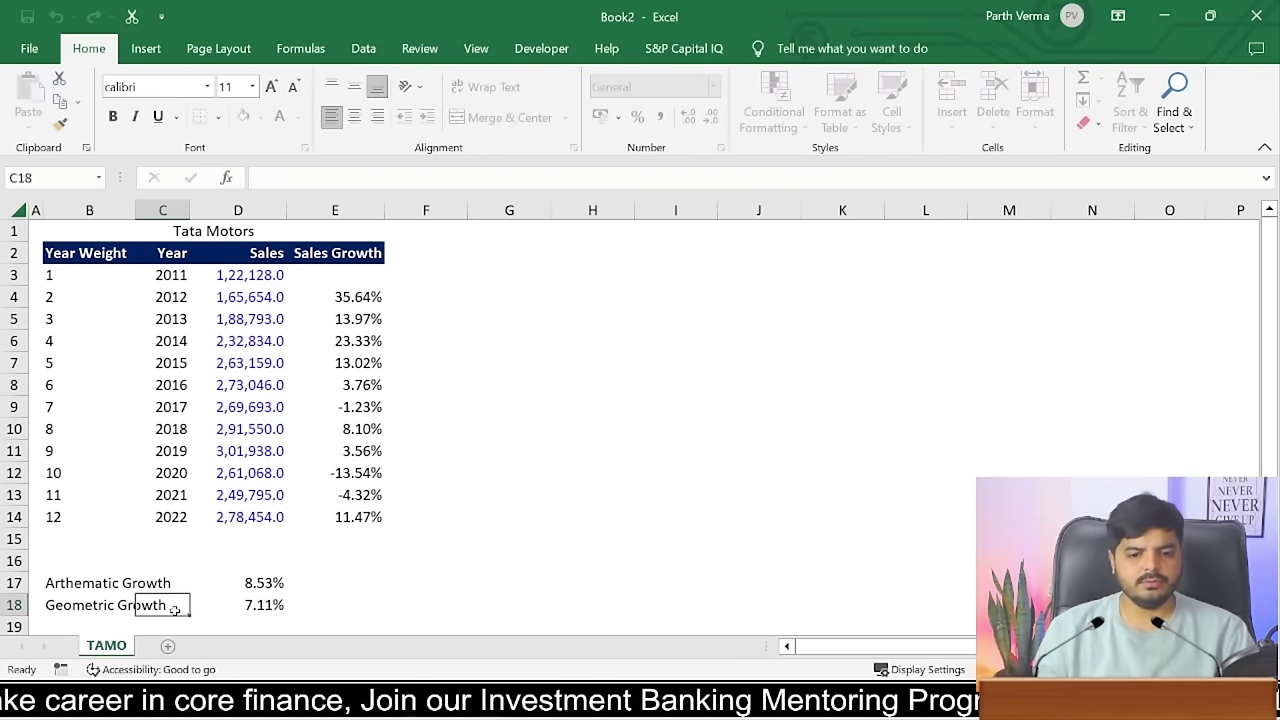
# - Copy the TAMO sheet to the end of the workbook and name the copy ADANIENT
pyautogui.rightClick(122, 646)
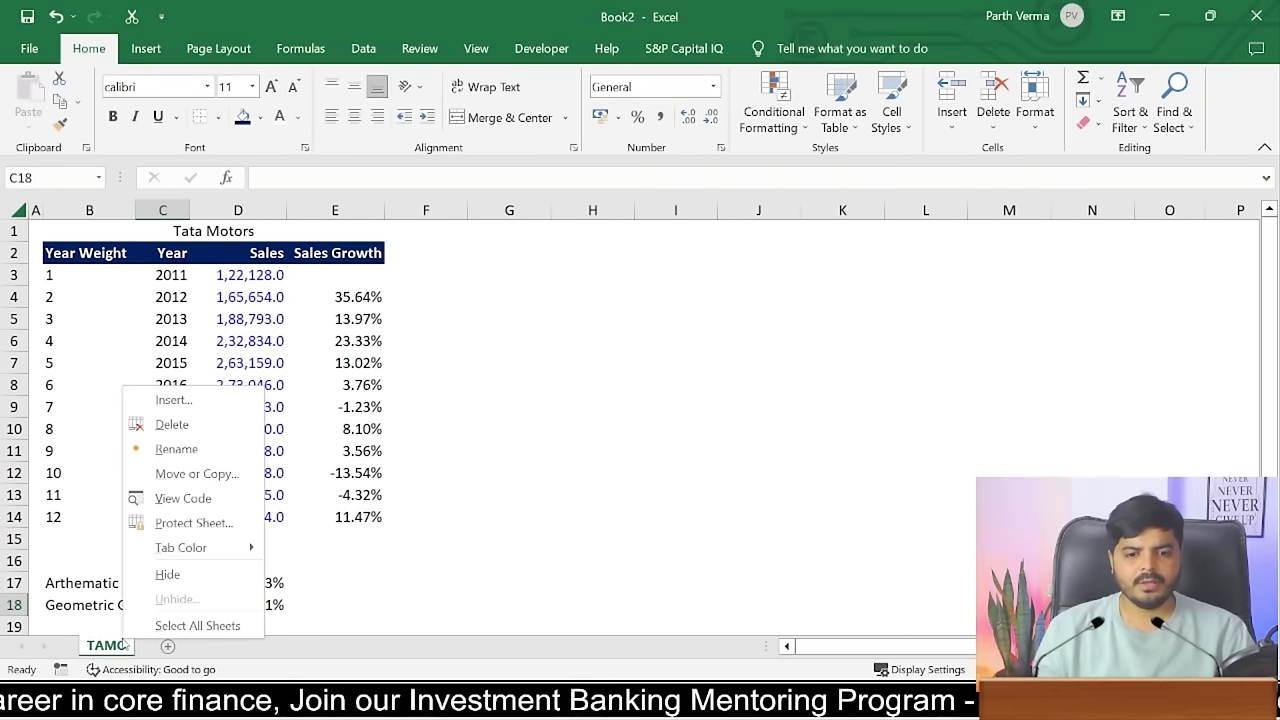
pyautogui.click(200, 473)
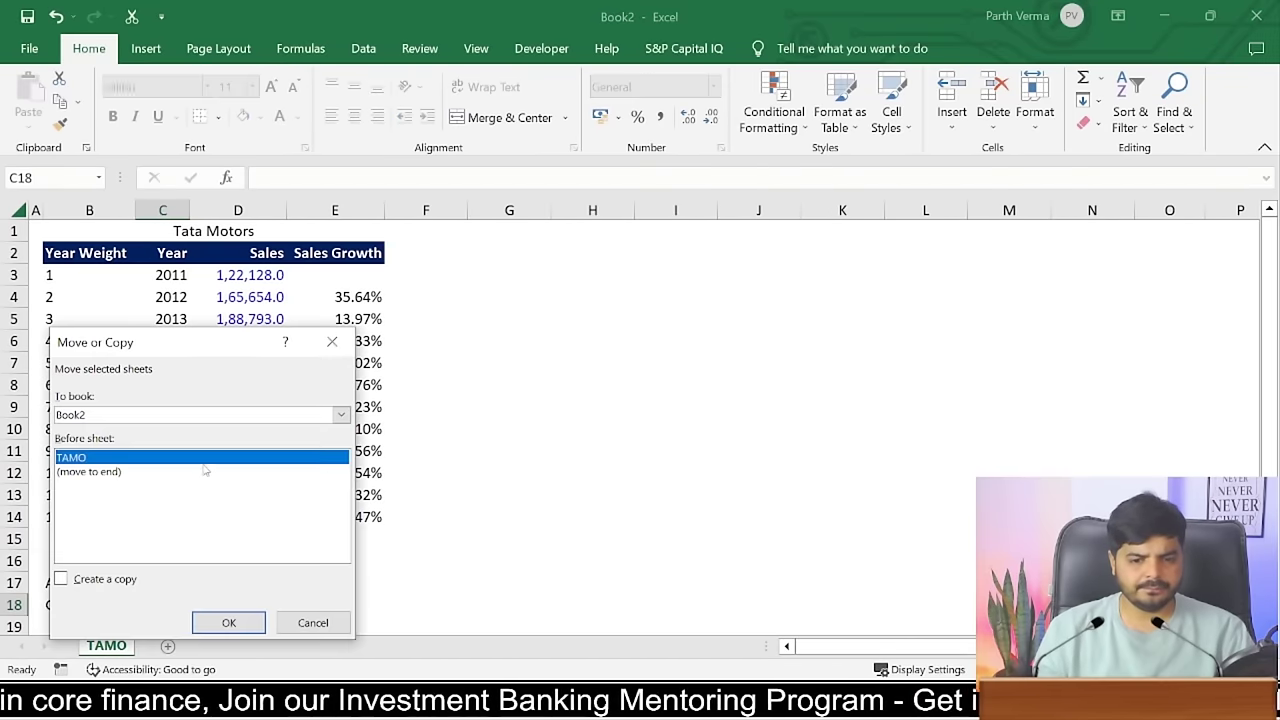
pyautogui.click(126, 470)
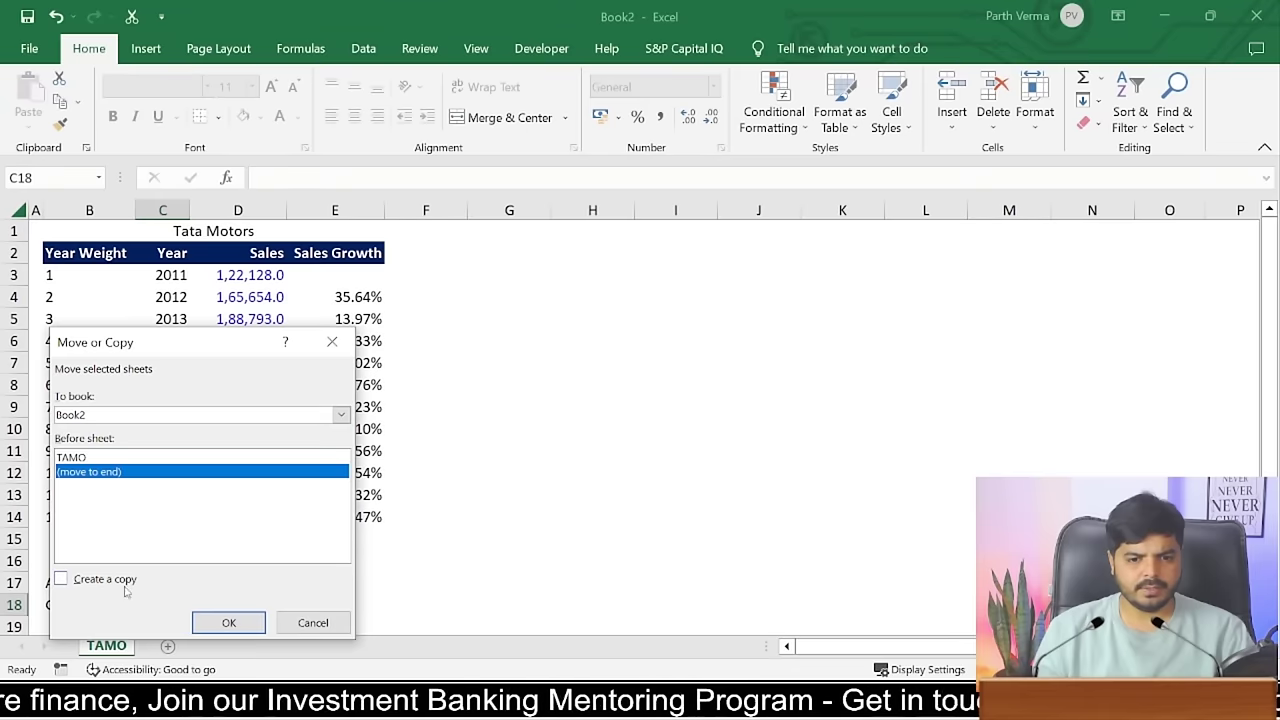
pyautogui.click(123, 580)
pyautogui.click(246, 622)
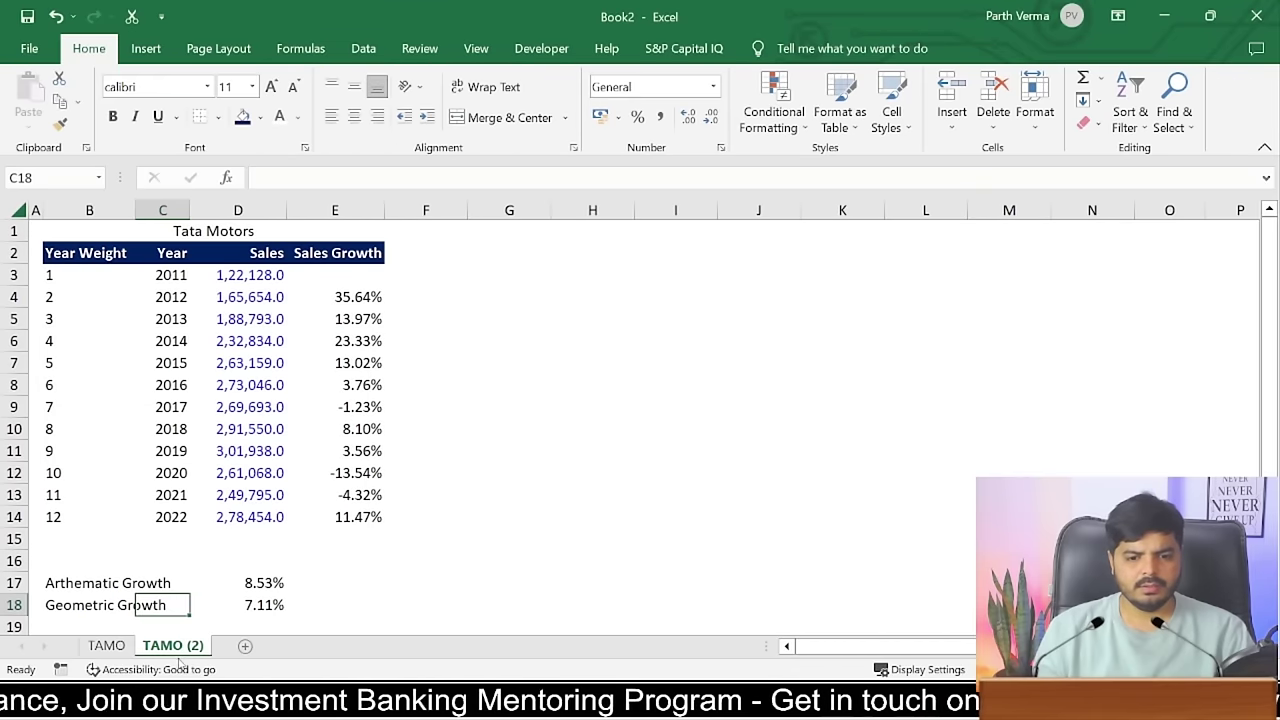
pyautogui.doubleClick(167, 645)
pyautogui.write('ADANIENT')
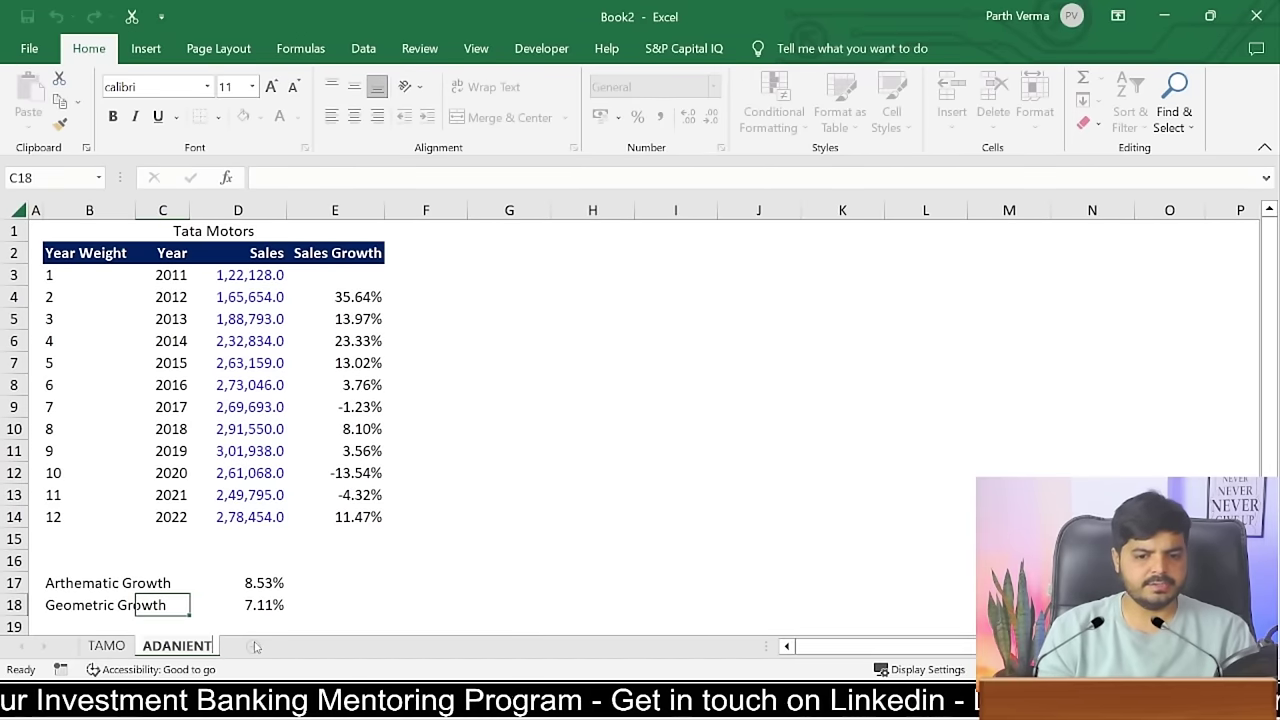
pyautogui.press('Return')
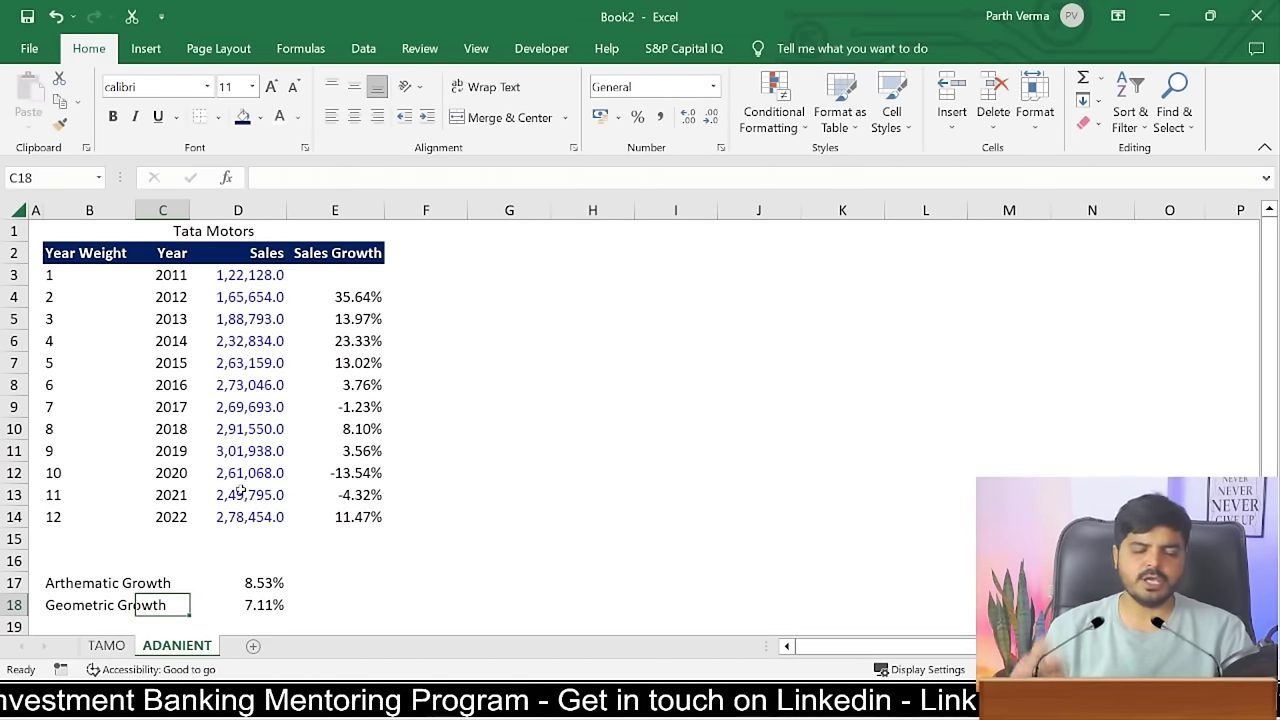
# - Retitle the ADANIENT sheet's B1 heading from Tata Motors to 'Adani Enterprises', fixing a typo
pyautogui.click(214, 231)
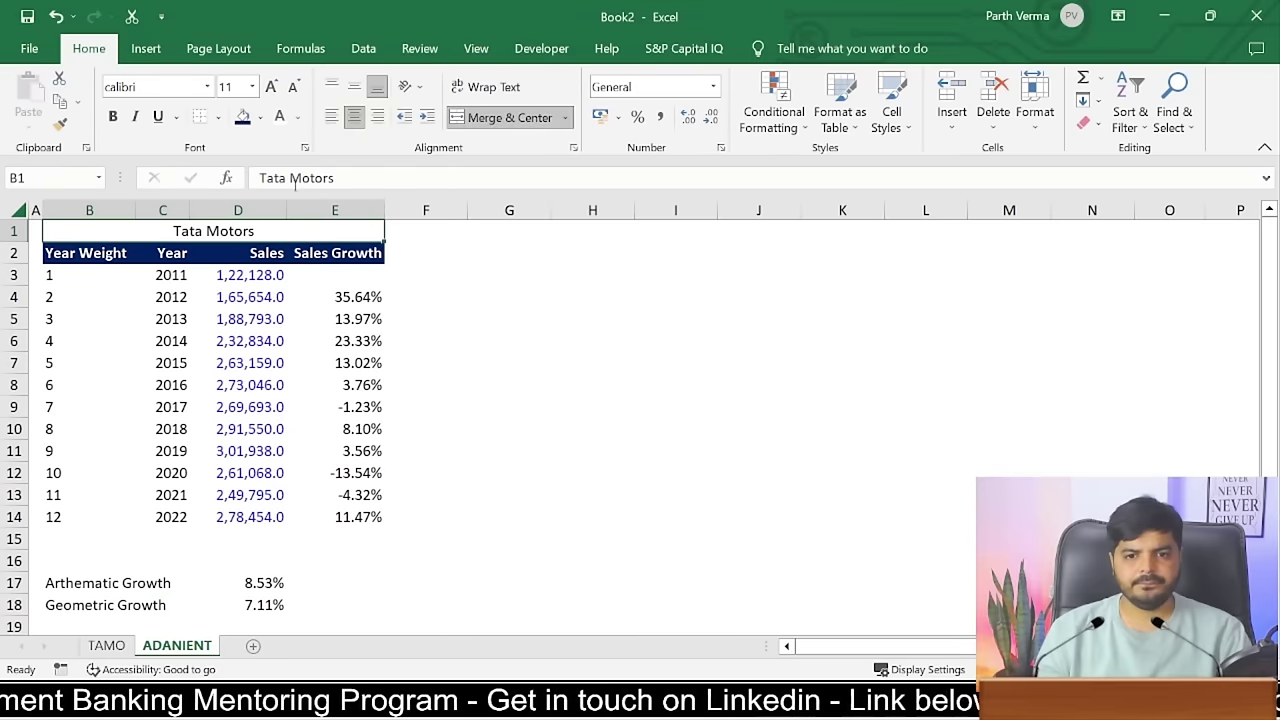
pyautogui.tripleClick(295, 178)
pyautogui.write('Adani')
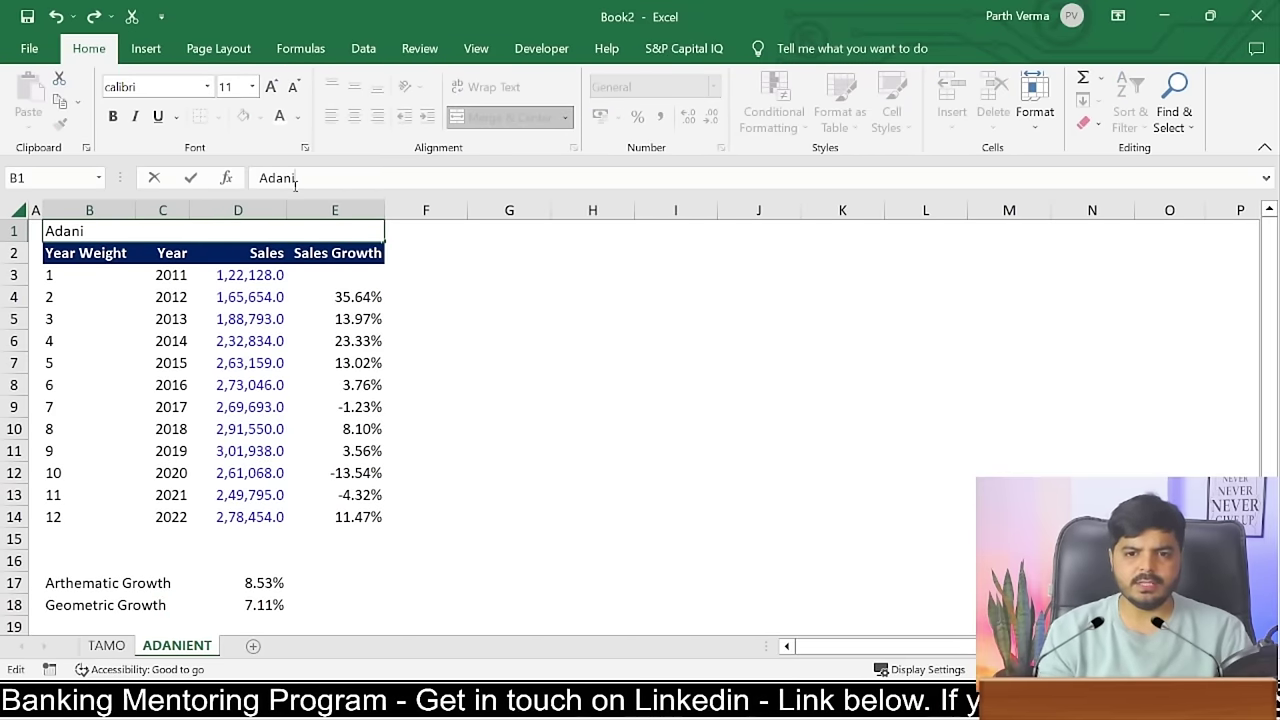
pyautogui.press('Return')
pyautogui.press('Up')
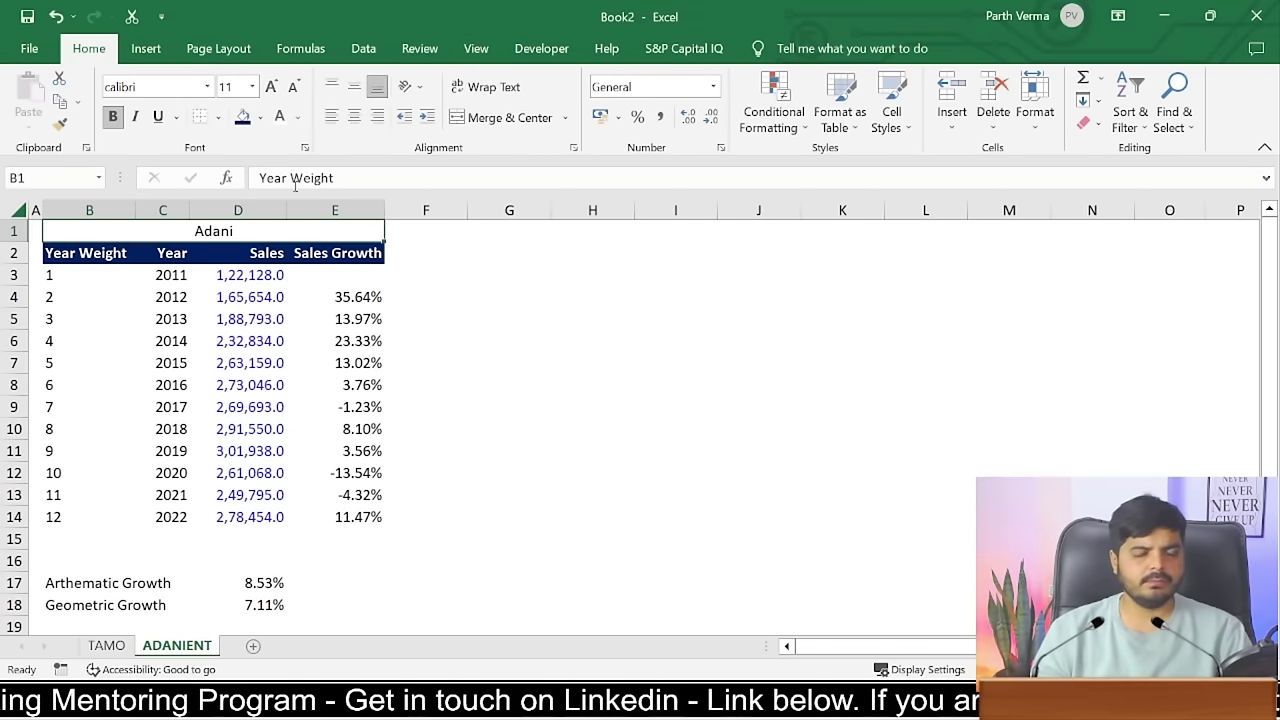
pyautogui.press('F2')
pyautogui.write(' E')
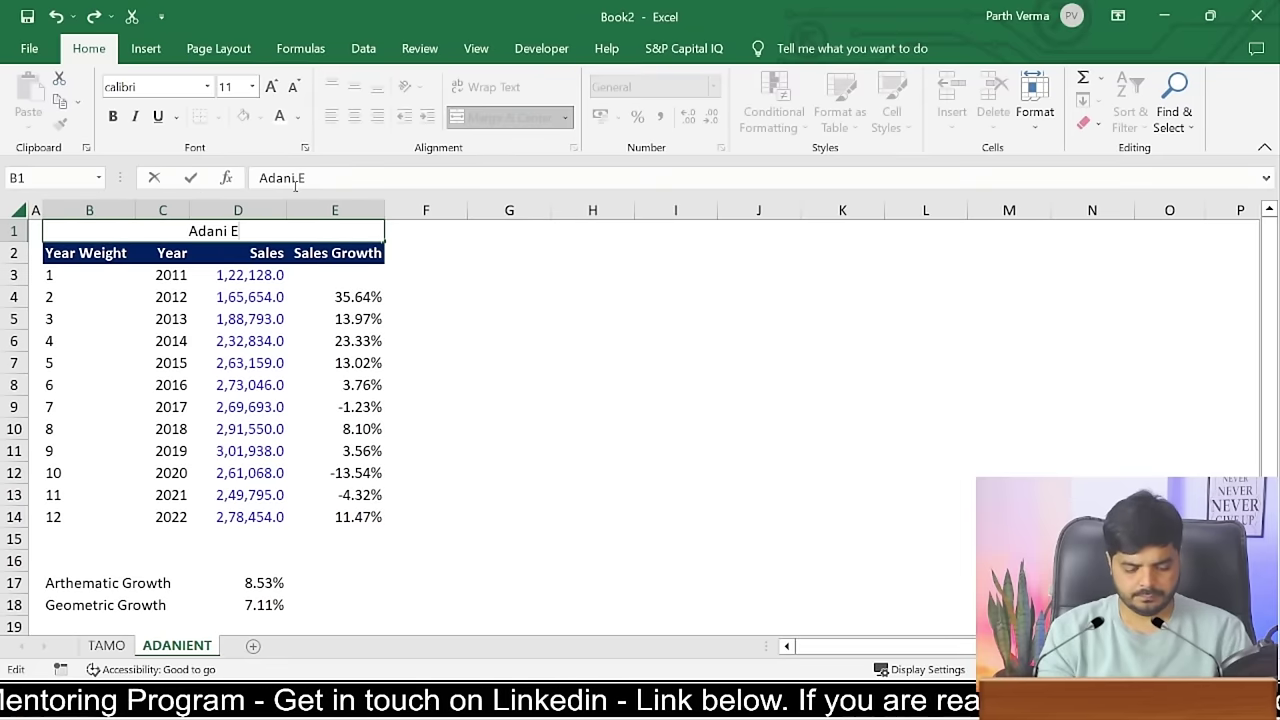
pyautogui.write('nterpe')
pyautogui.press('BackSpace')
pyautogui.write('r')
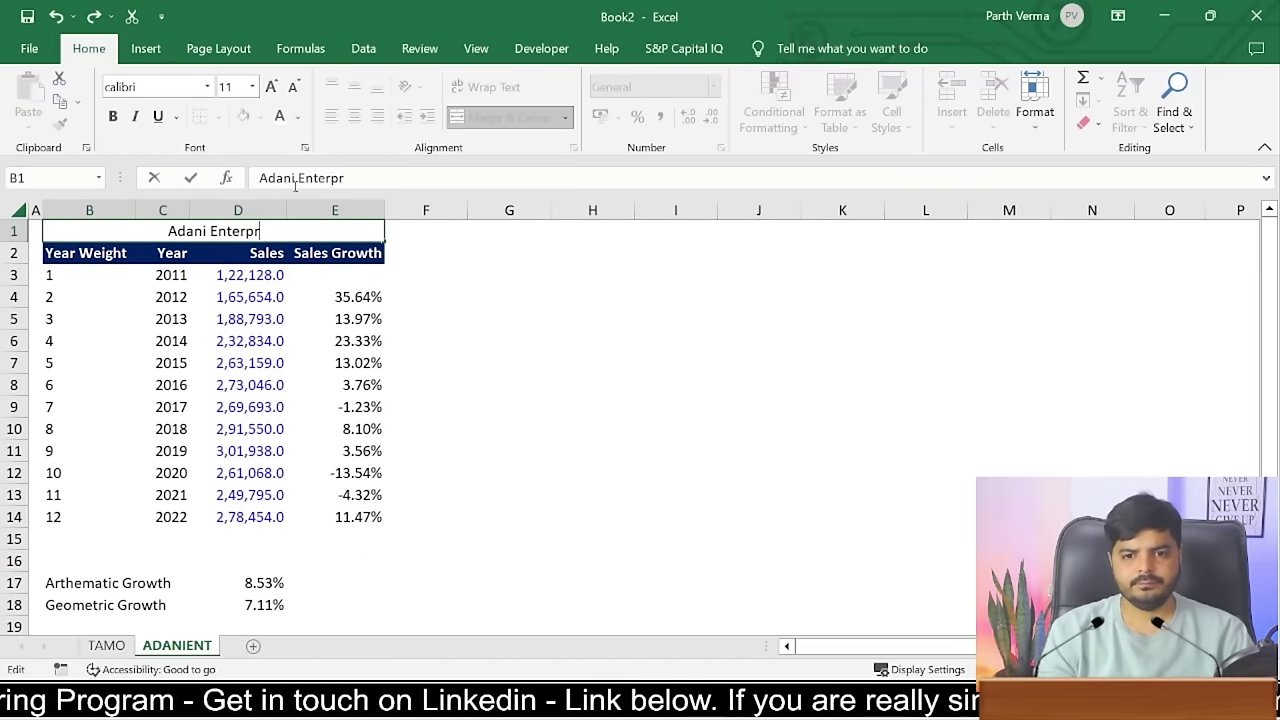
pyautogui.write('ises')
pyautogui.press('Return')
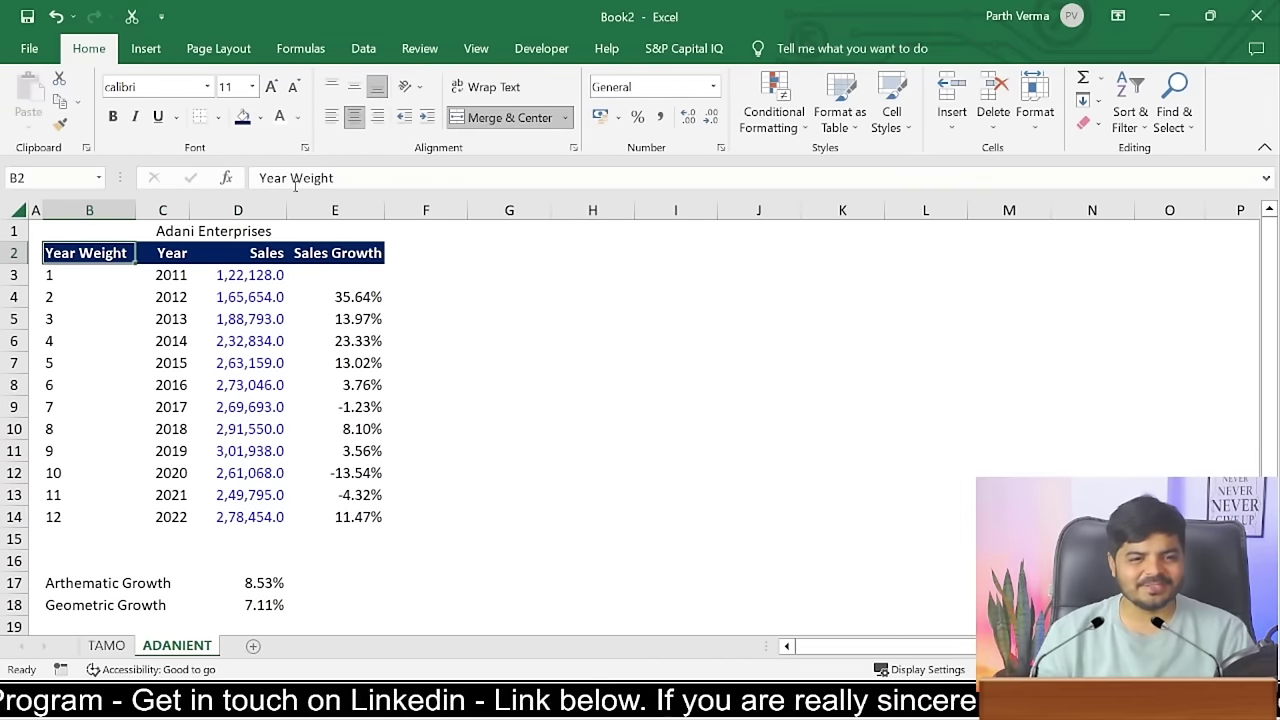
pyautogui.press('Down')
# - Search screener.in for Adani and open the Adani Enterprises company page
pyautogui.hotkey('alt', 'Tab')
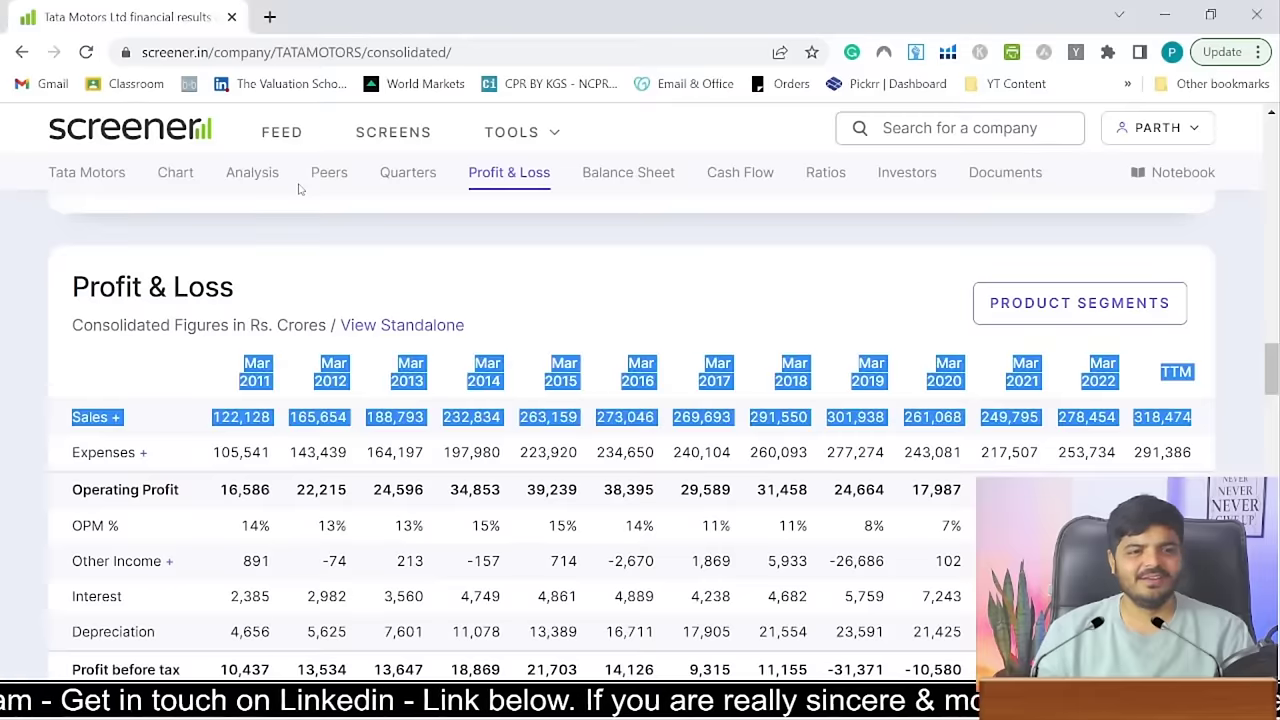
pyautogui.click(966, 128)
pyautogui.write('Adal')
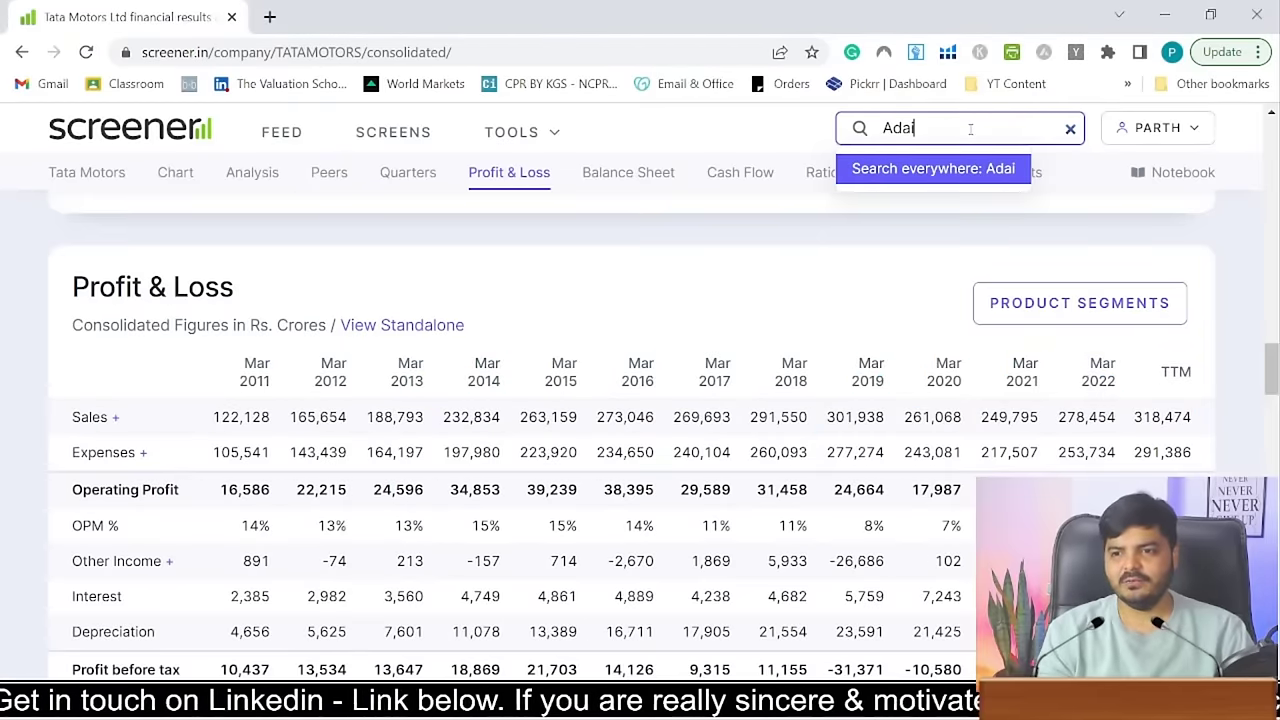
pyautogui.press('BackSpace')
pyautogui.press('Return')
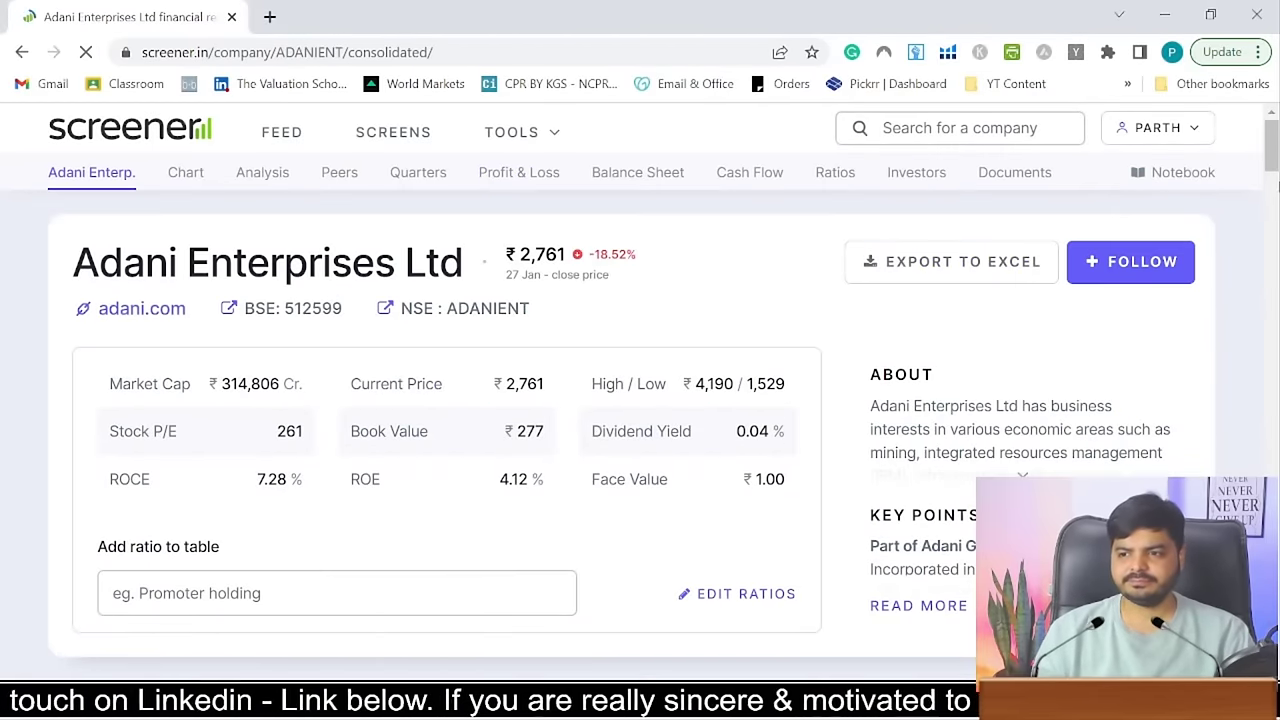
# - Select Adani's yearly Sales row in the Profit & Loss section and return to Excel
pyautogui.scroll(-5, 640, 430)
pyautogui.scroll(-6, 640, 430)
pyautogui.scroll(-6, 640, 430)
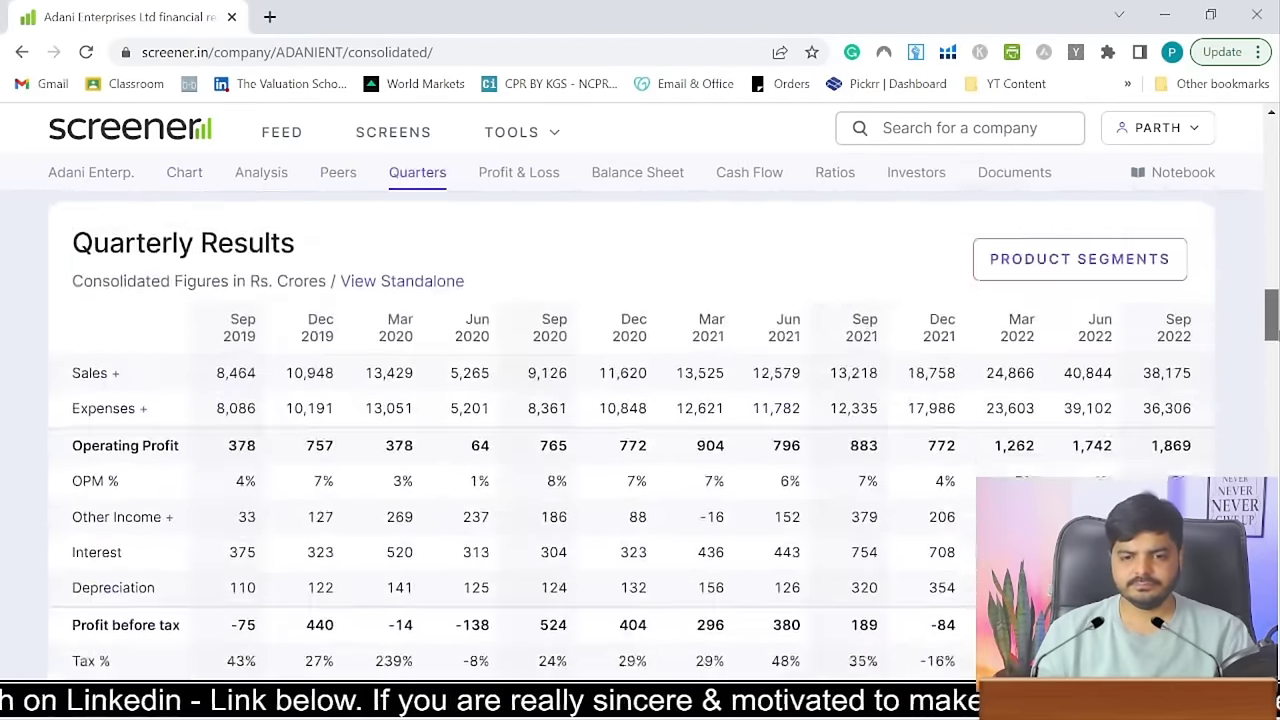
pyautogui.scroll(-3, 505, 410)
pyautogui.scroll(-2, 505, 410)
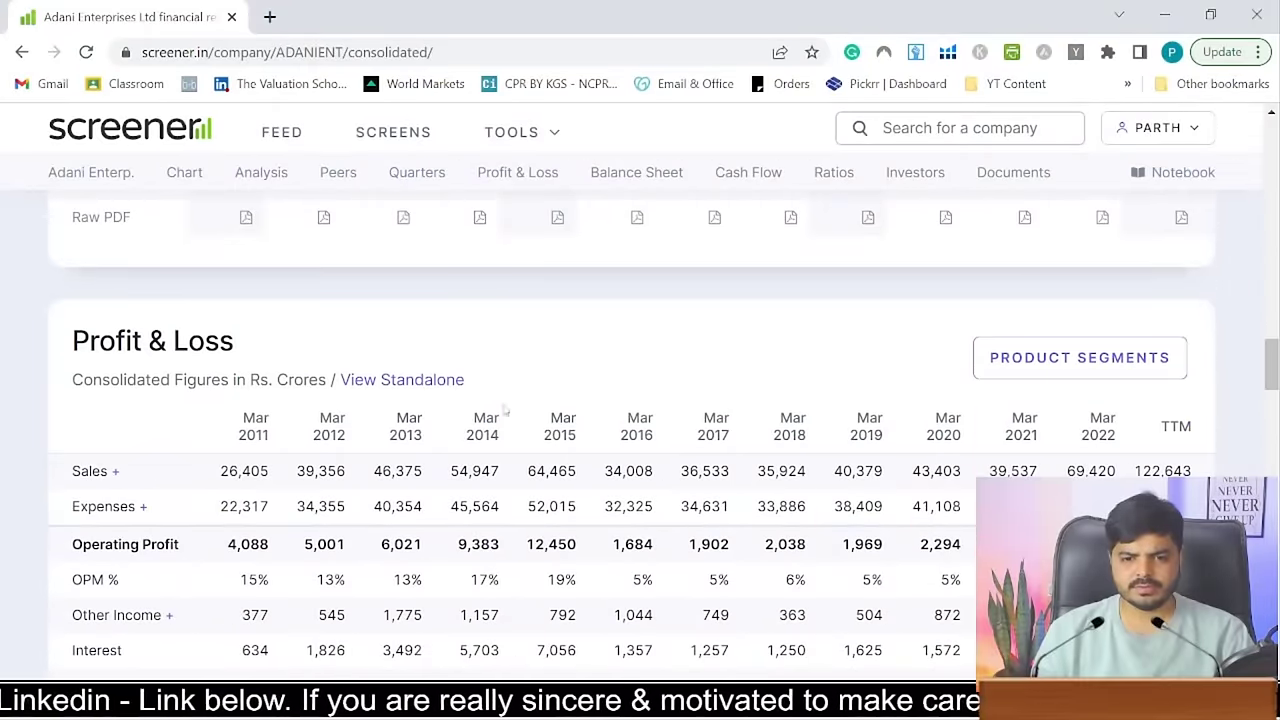
pyautogui.moveTo(225, 471); pyautogui.dragTo(1184, 467)
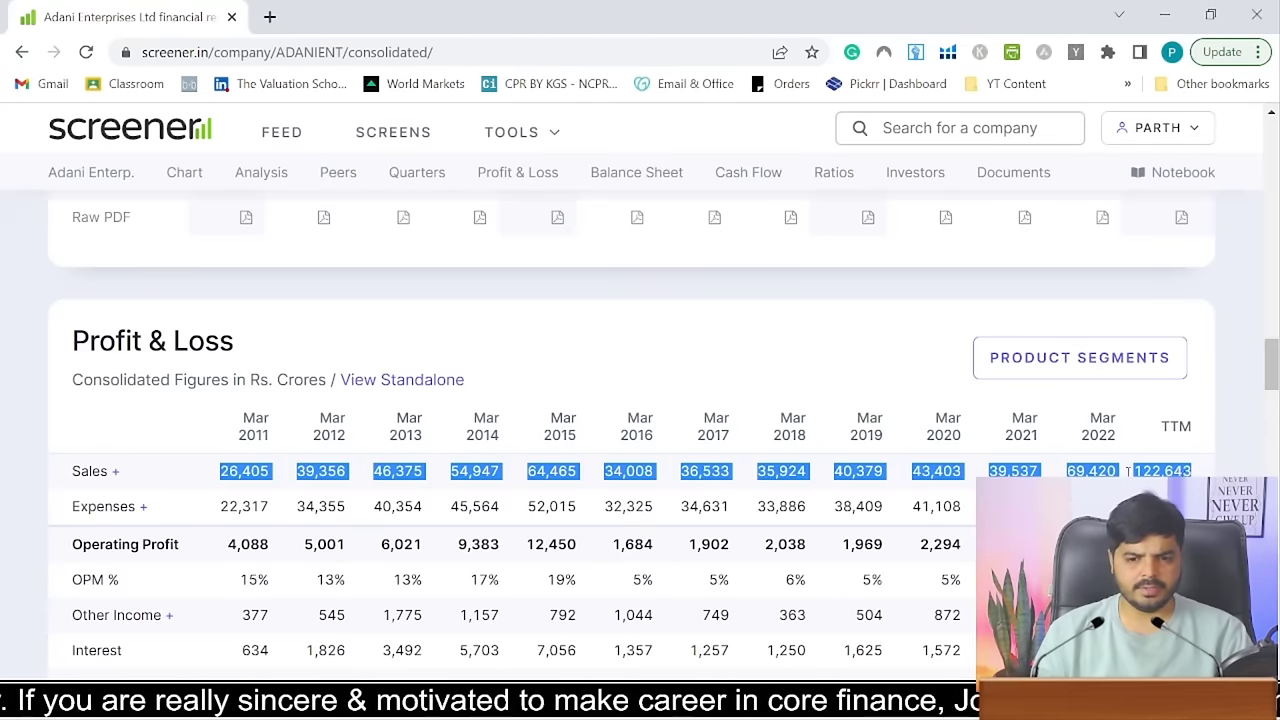
pyautogui.hotkey('alt', 'Tab')
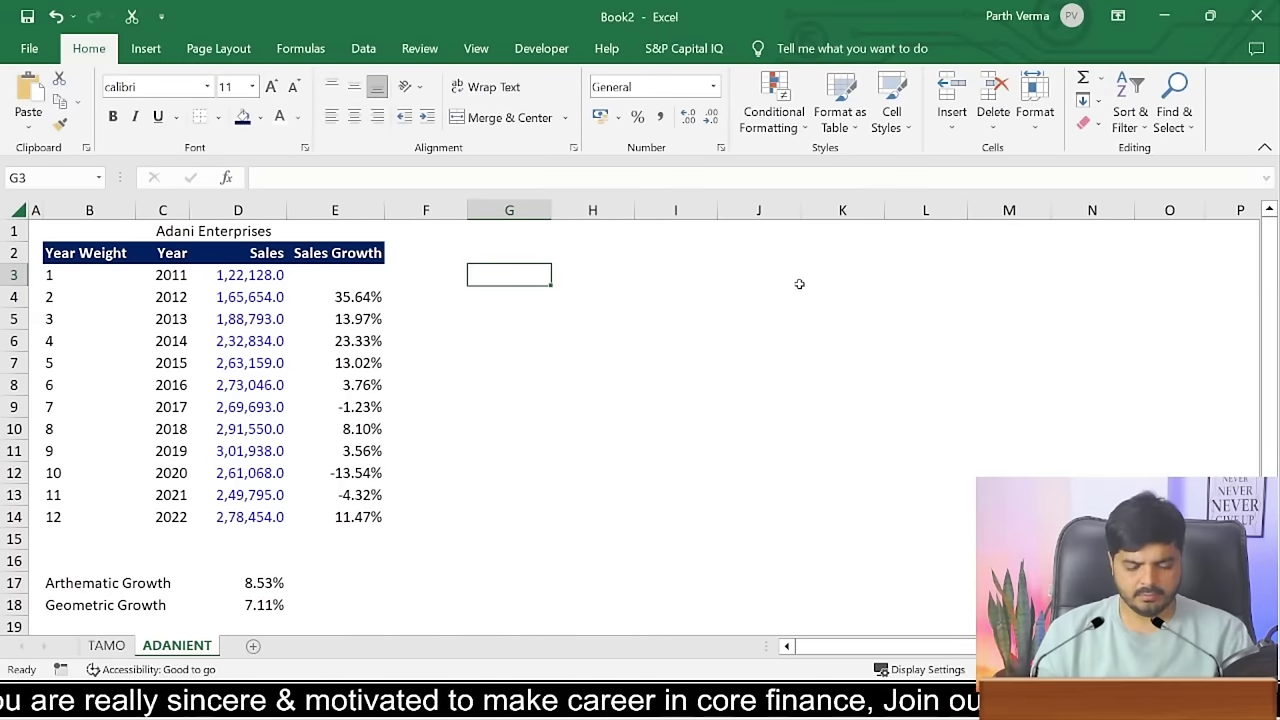
# - Paste the copied Adani sales as text into G3 and delete the trailing TTM figure
pyautogui.hotkey('ctrl', 'alt', 'v')
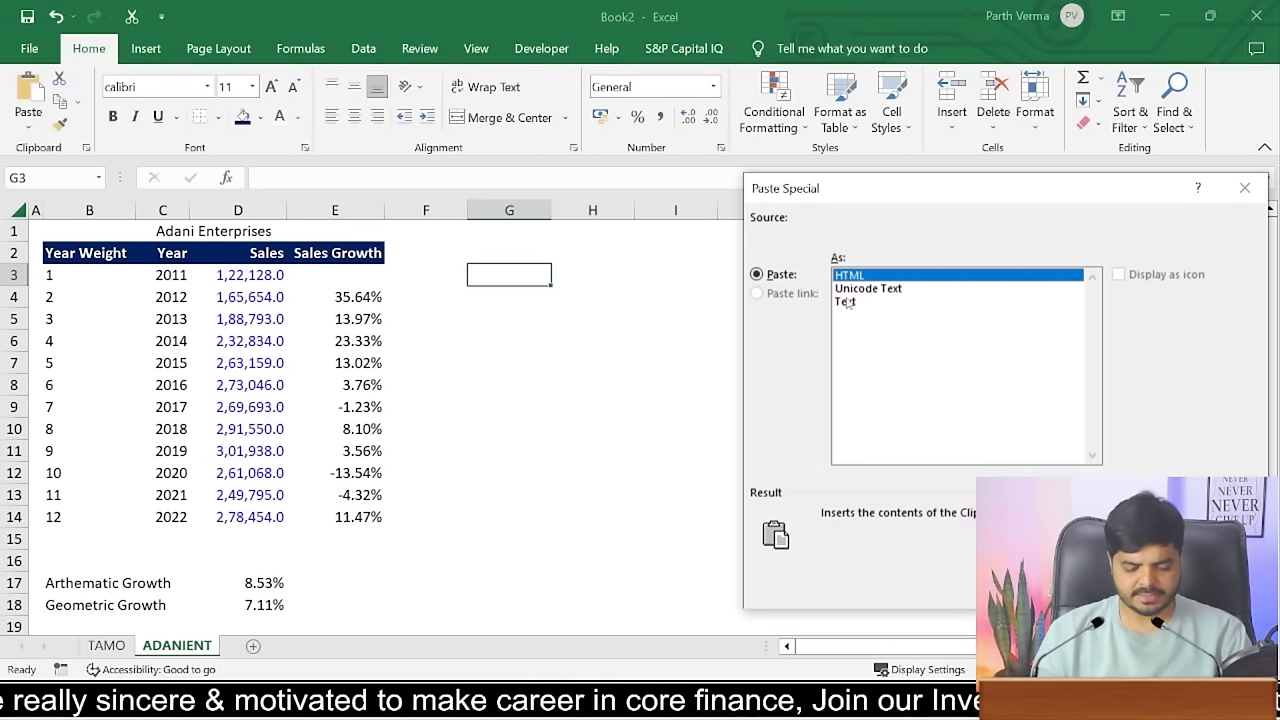
pyautogui.click(846, 302)
pyautogui.press('Return')
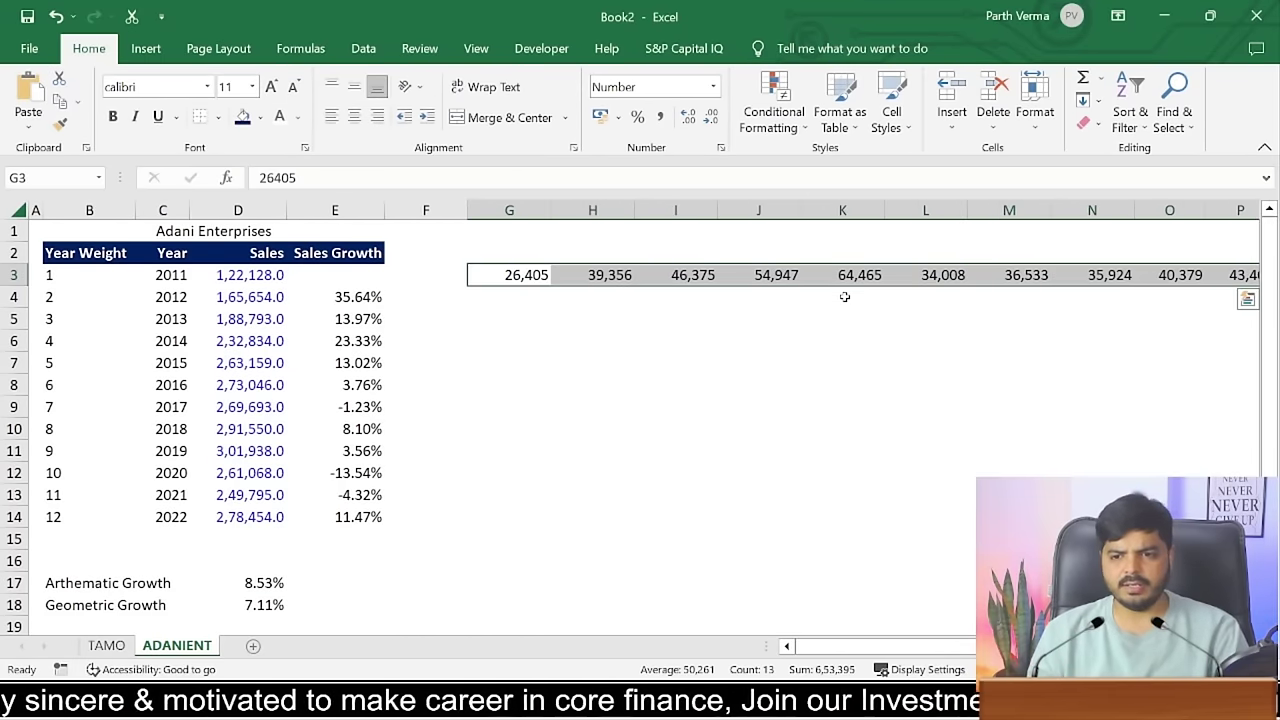
pyautogui.press('Right')
pyautogui.press('Right')
pyautogui.press('Right')
pyautogui.press('Right')
pyautogui.press('Right')
pyautogui.press('Right')
pyautogui.press('Right')
pyautogui.press('Right')
pyautogui.press('Right')
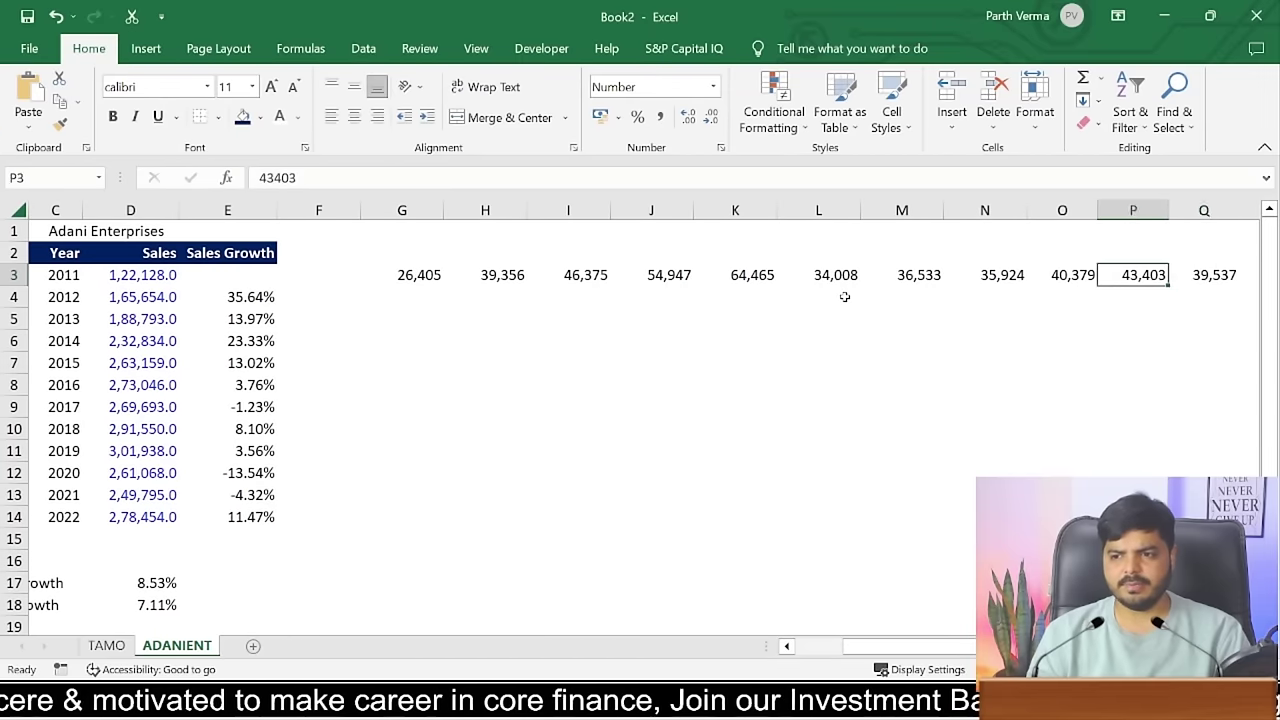
pyautogui.press('Right')
pyautogui.press('Right')
pyautogui.press('Right')
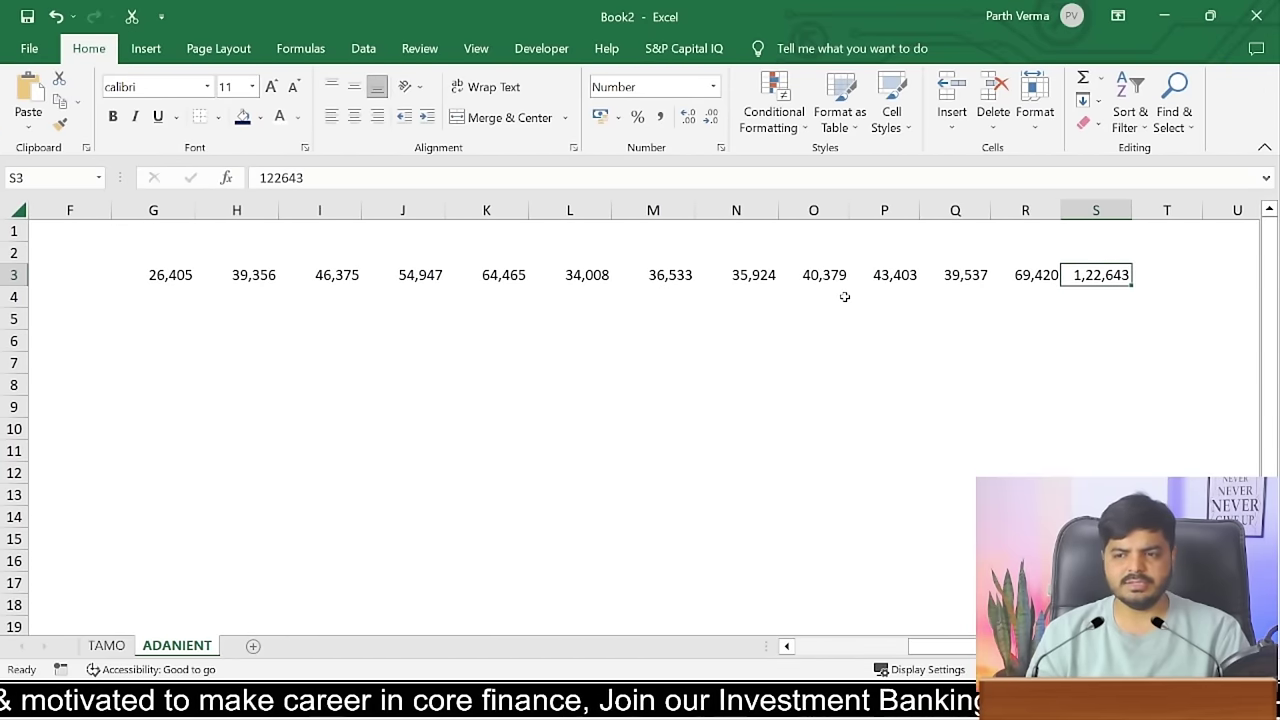
pyautogui.press('Delete')
# - Paste the twelve yearly sales values transposed as values into the Sales column from D3
pyautogui.press('Left')
pyautogui.hotkey('ctrl', 'Left')
pyautogui.hotkey('ctrl', 'Left')
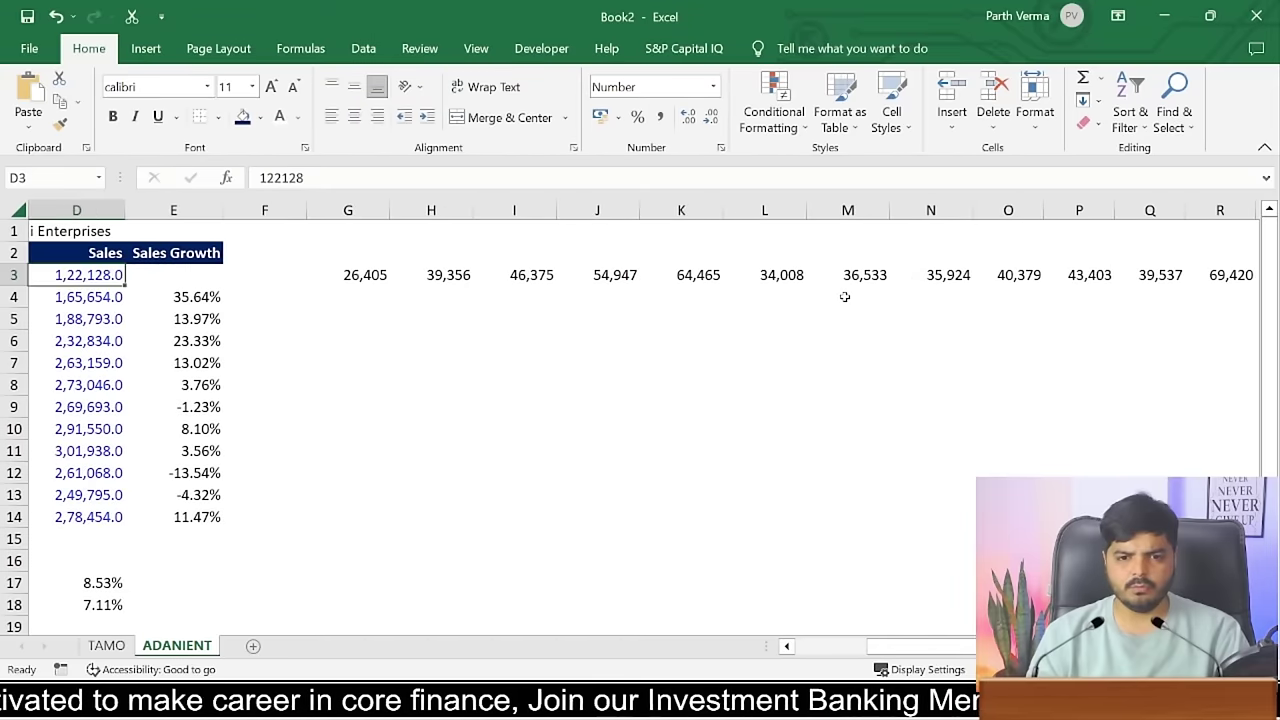
pyautogui.press('Right')
pyautogui.press('Right')
pyautogui.press('Right')
pyautogui.hotkey('ctrl', 'shift', 'Right')
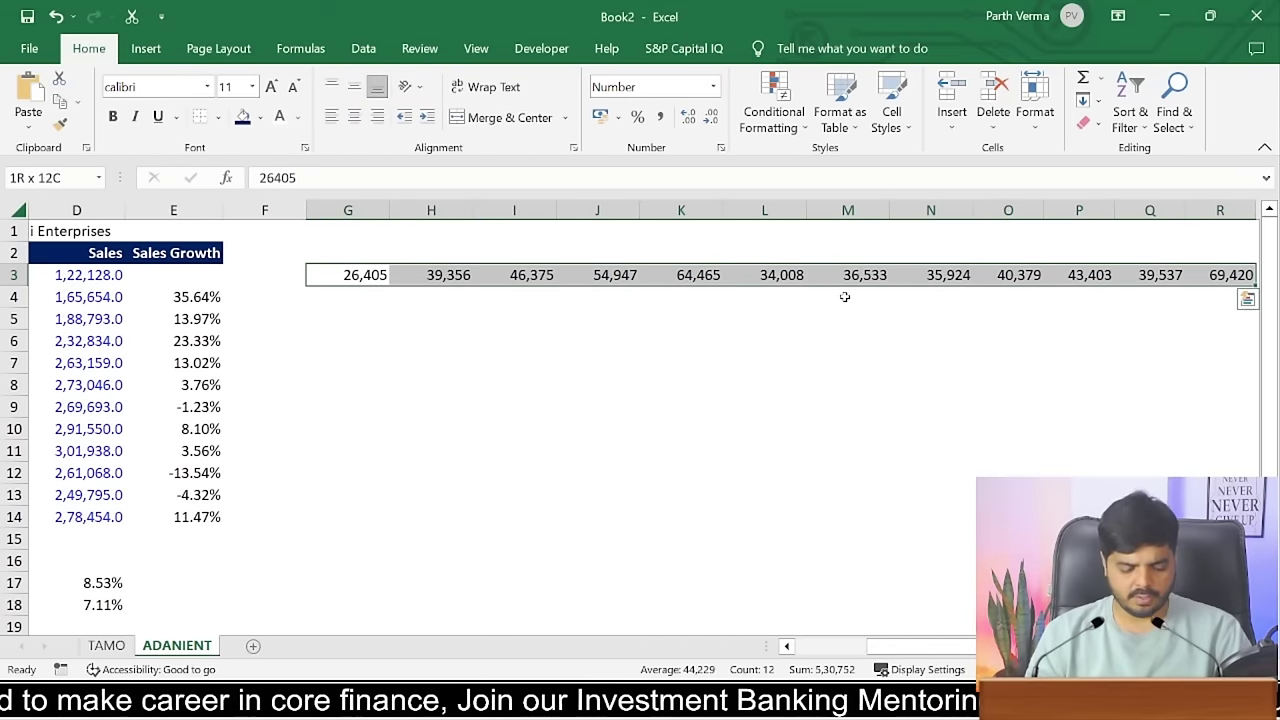
pyautogui.hotkey('ctrl', 'c')
pyautogui.press('Left')
pyautogui.press('Left')
pyautogui.press('Left')
pyautogui.press('Left')
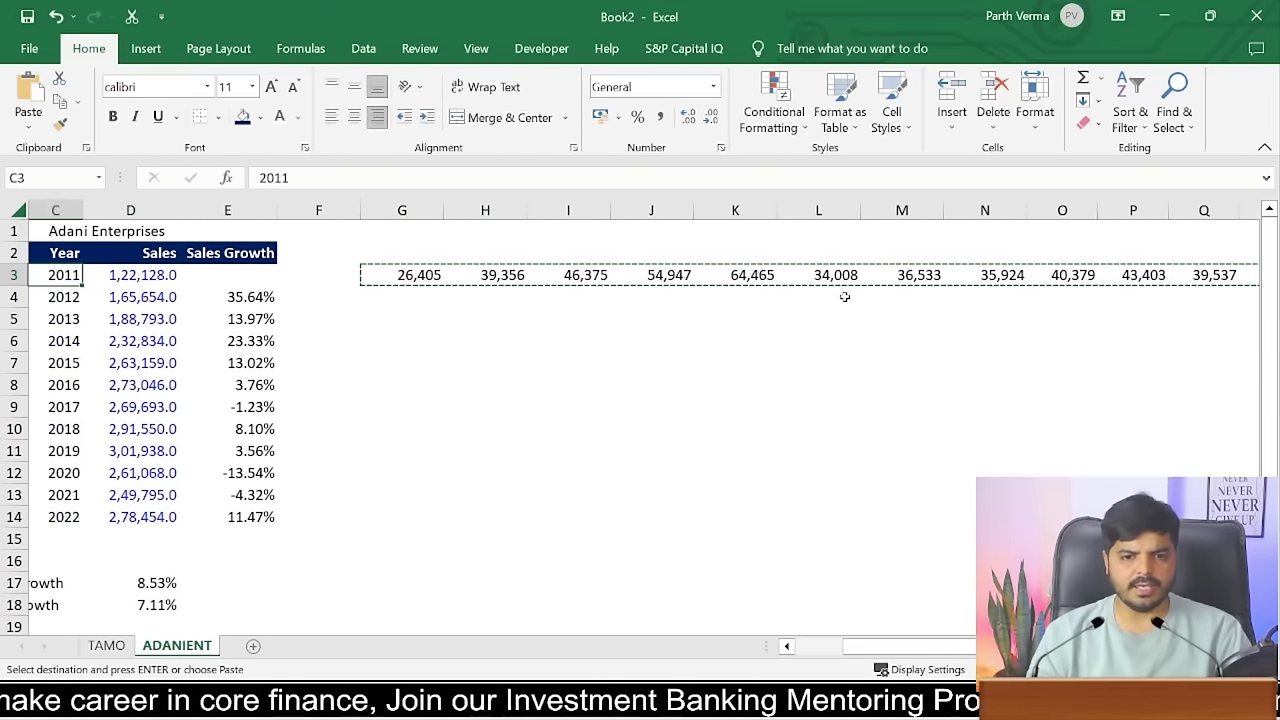
pyautogui.press('Right')
pyautogui.hotkey('ctrl', 'alt', 'v')
pyautogui.press('v')
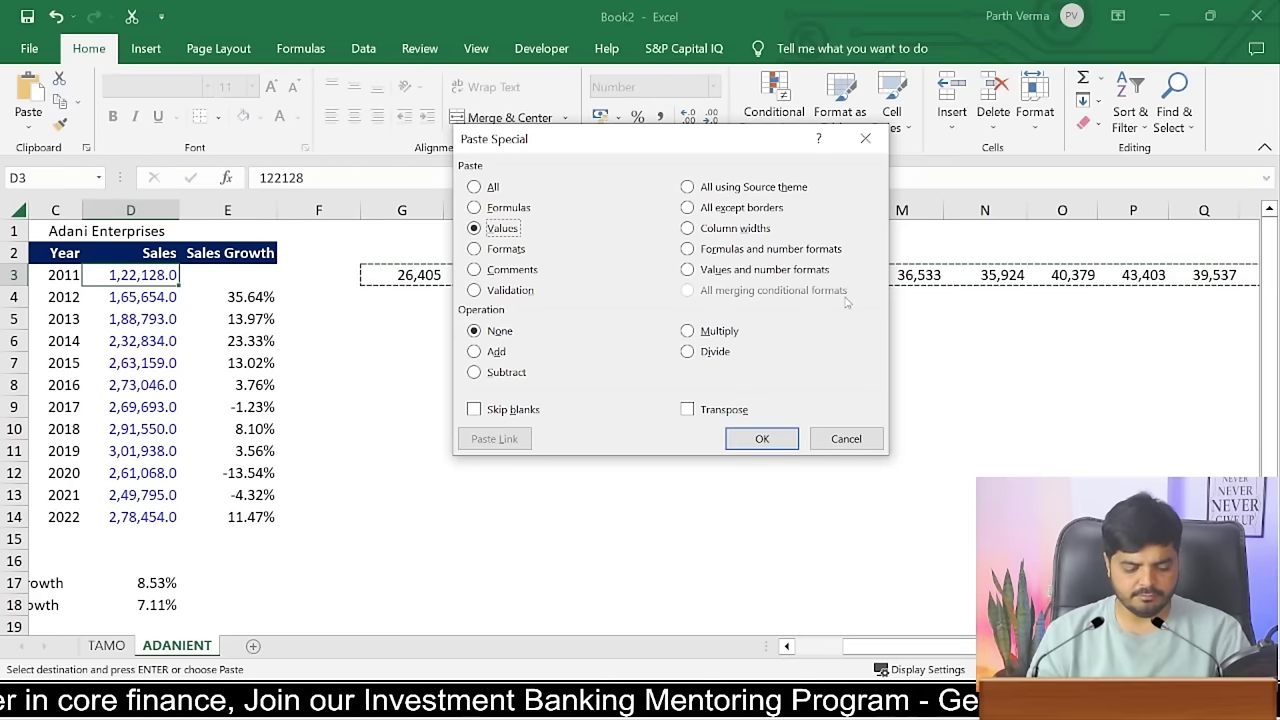
pyautogui.press('t')
pyautogui.press('v')
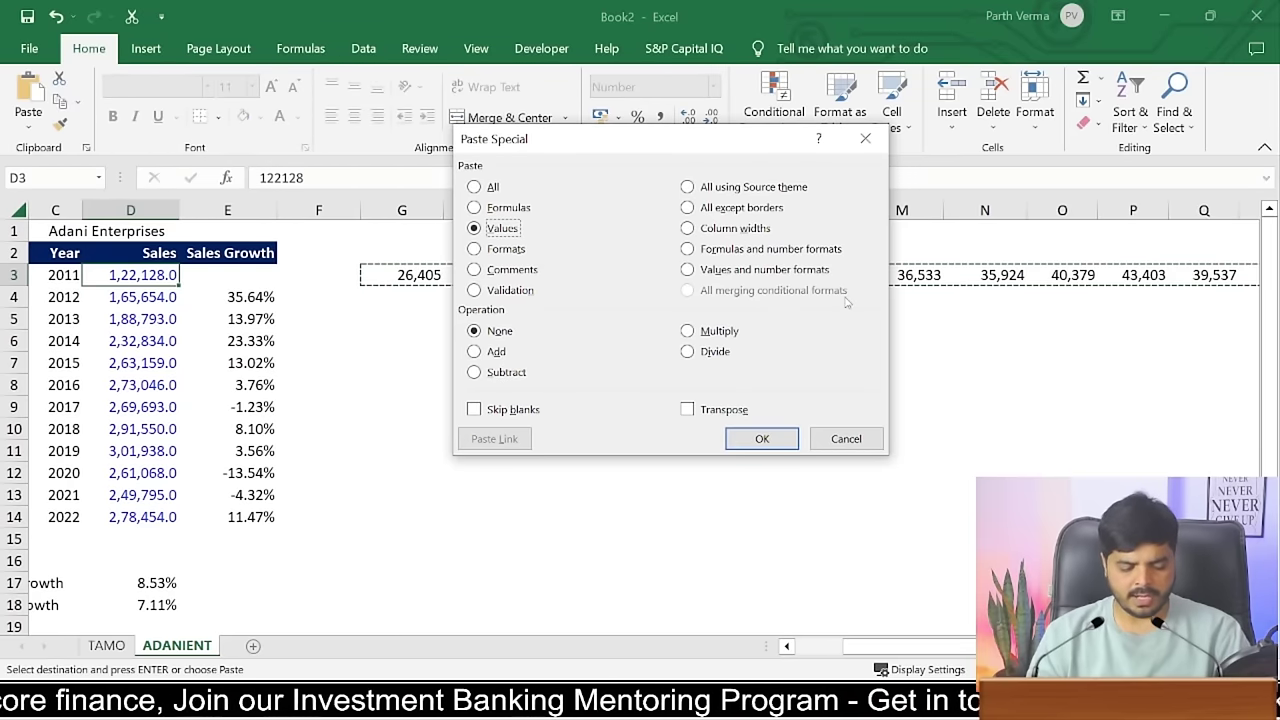
pyautogui.press('e')
pyautogui.press('Return')
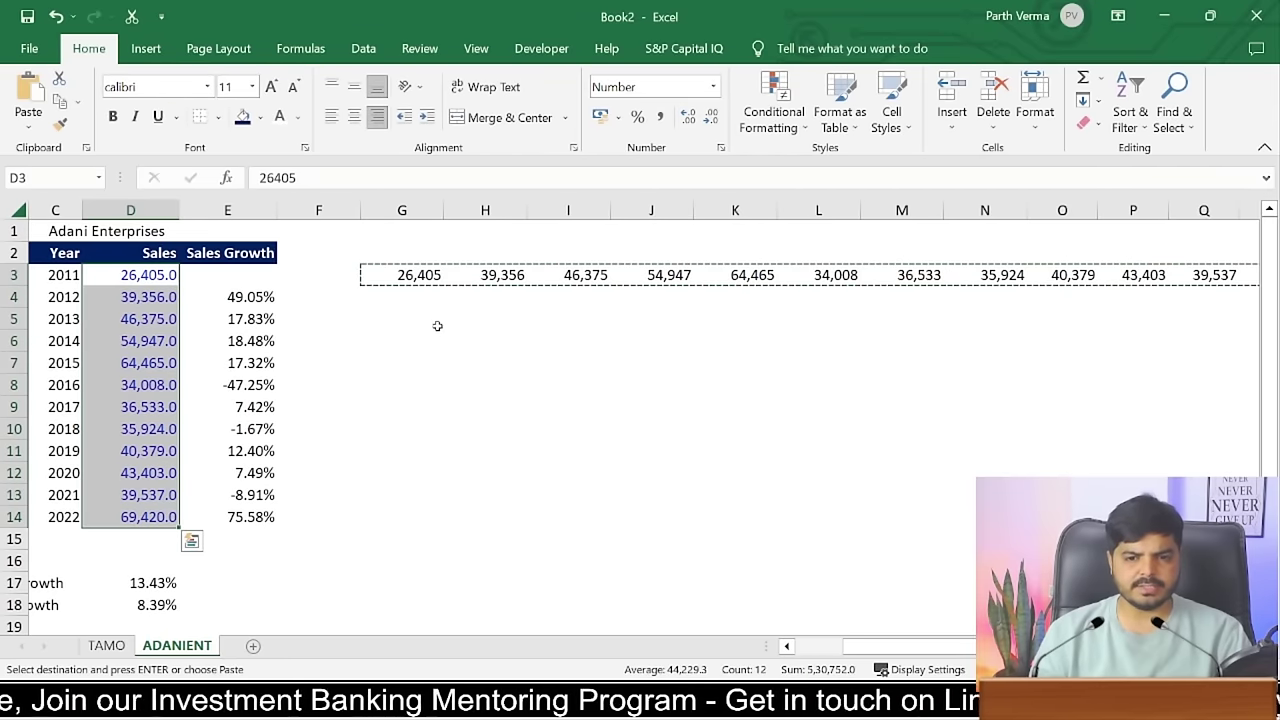
# - Clear the temporary helper columns G to R and review the updated table
pyautogui.scroll(-1, 455, 478)
pyautogui.moveTo(485, 627); pyautogui.dragTo(415, 260)
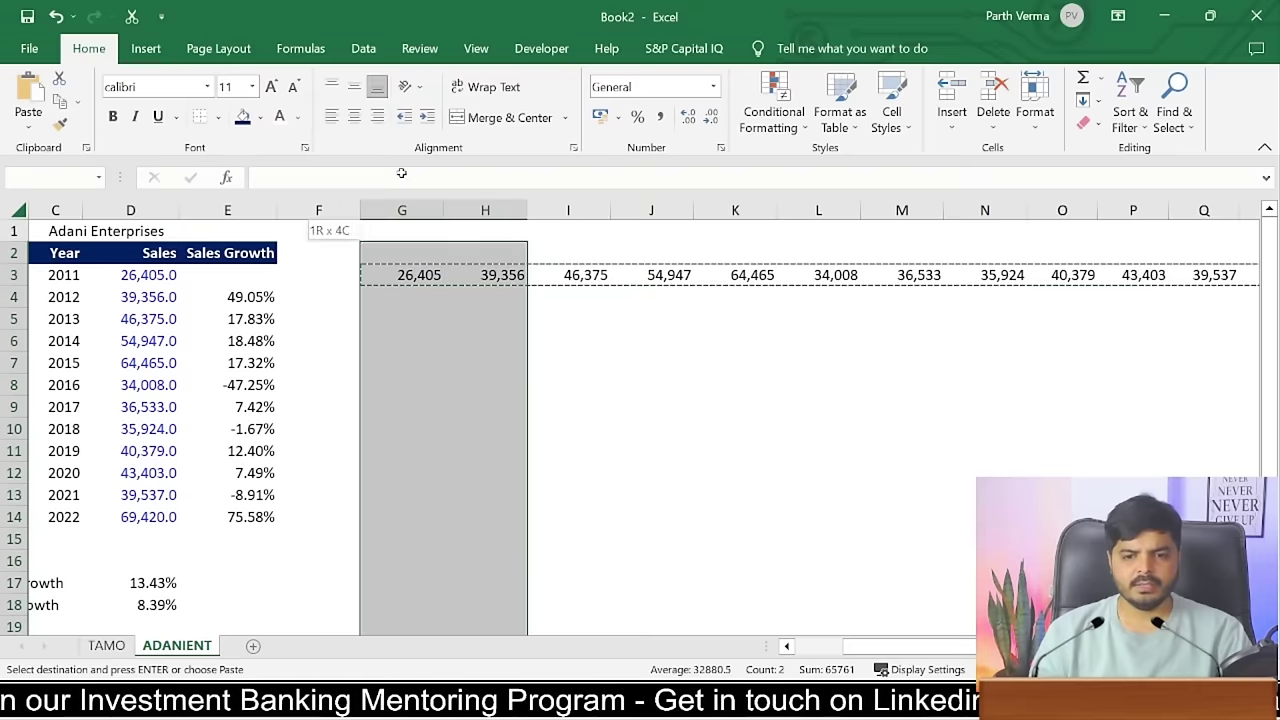
pyautogui.click(415, 260)
pyautogui.moveTo(402, 210); pyautogui.dragTo(1116, 189)
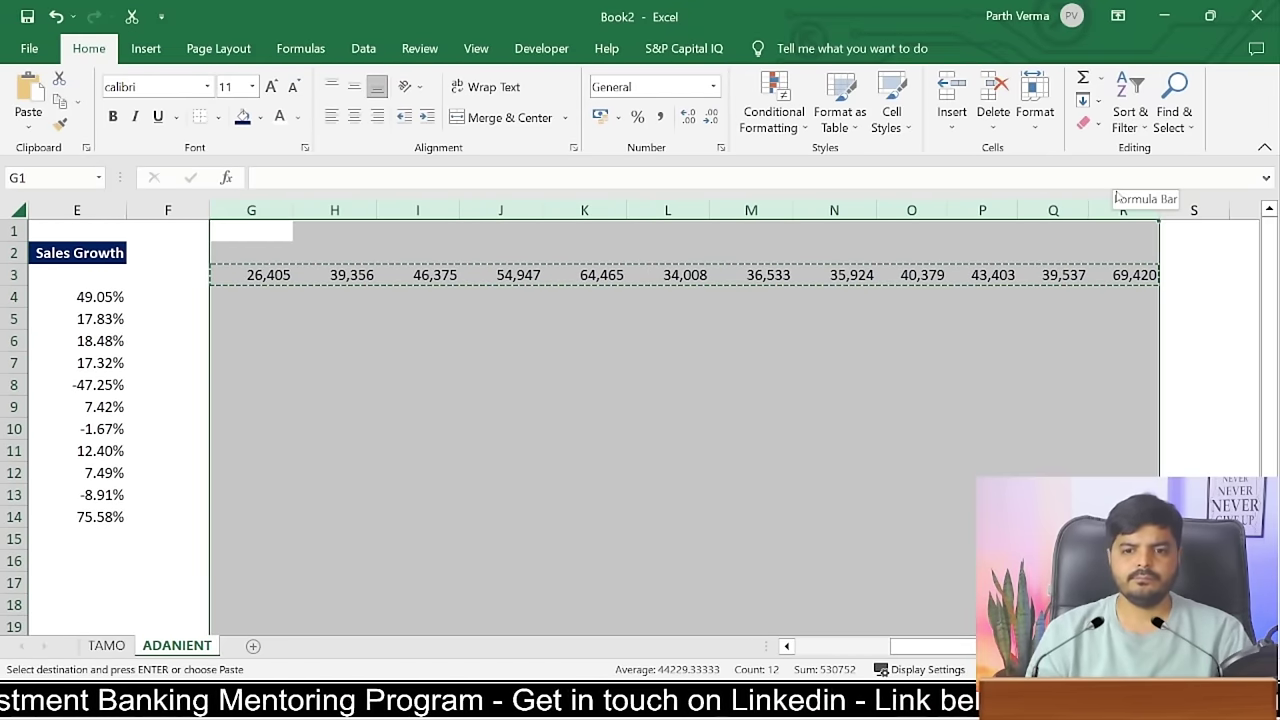
pyautogui.hotkey('ctrl', 'z')
pyautogui.hotkey('ctrl', 'Home')
pyautogui.press('Down')
pyautogui.press('Down')
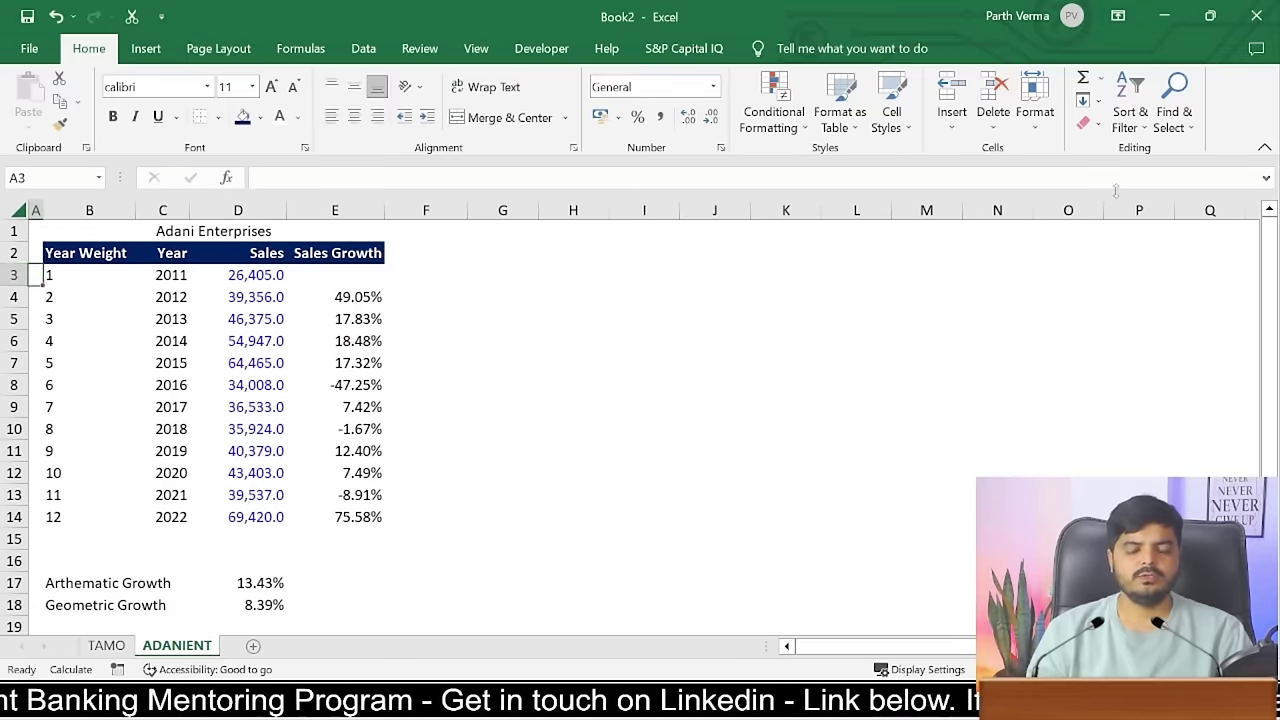
pyautogui.press('Down')
pyautogui.press('Down')
pyautogui.press('Down')
pyautogui.press('Down')
pyautogui.press('Down')
pyautogui.press('Down')
pyautogui.press('Up')
pyautogui.press('Up')
pyautogui.press('Up')
pyautogui.press('Up')
pyautogui.press('Up')
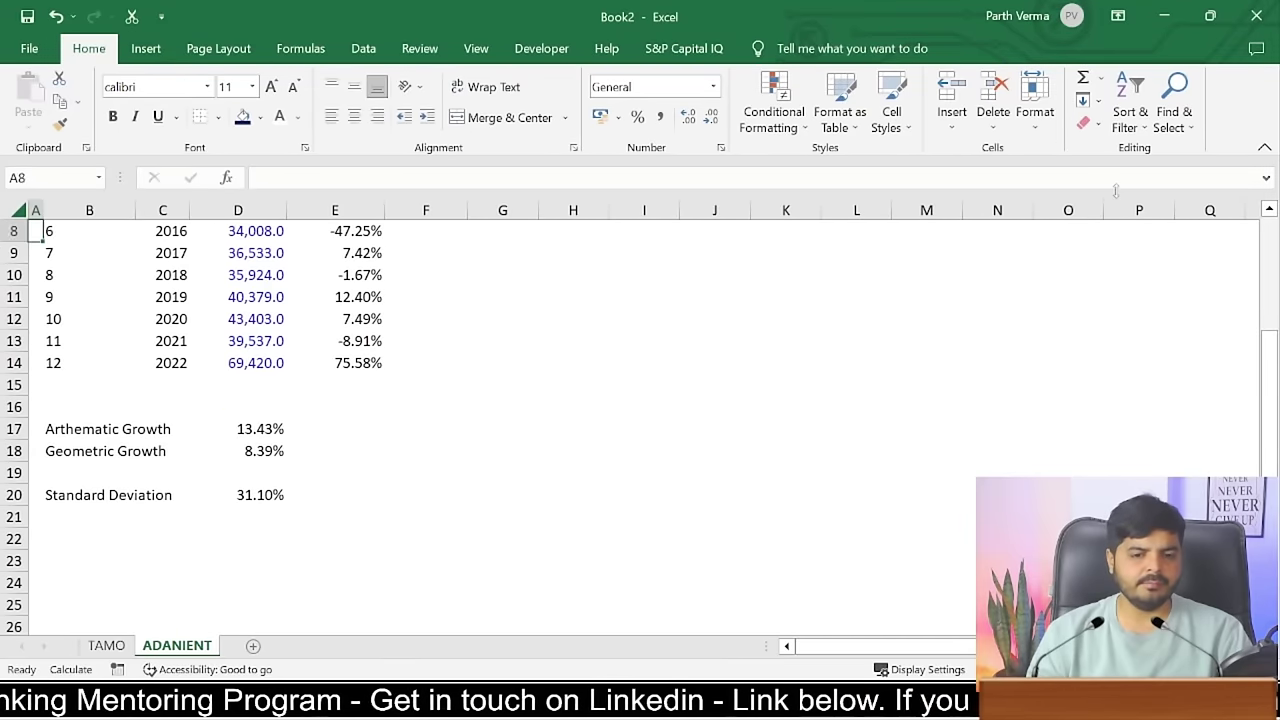
pyautogui.press('Up')
pyautogui.press('Up')
pyautogui.press('Up')
pyautogui.press('Down')
pyautogui.press('Down')
pyautogui.press('Down')
pyautogui.press('Down')
pyautogui.press('Down')
pyautogui.press('Down')
pyautogui.press('Down')
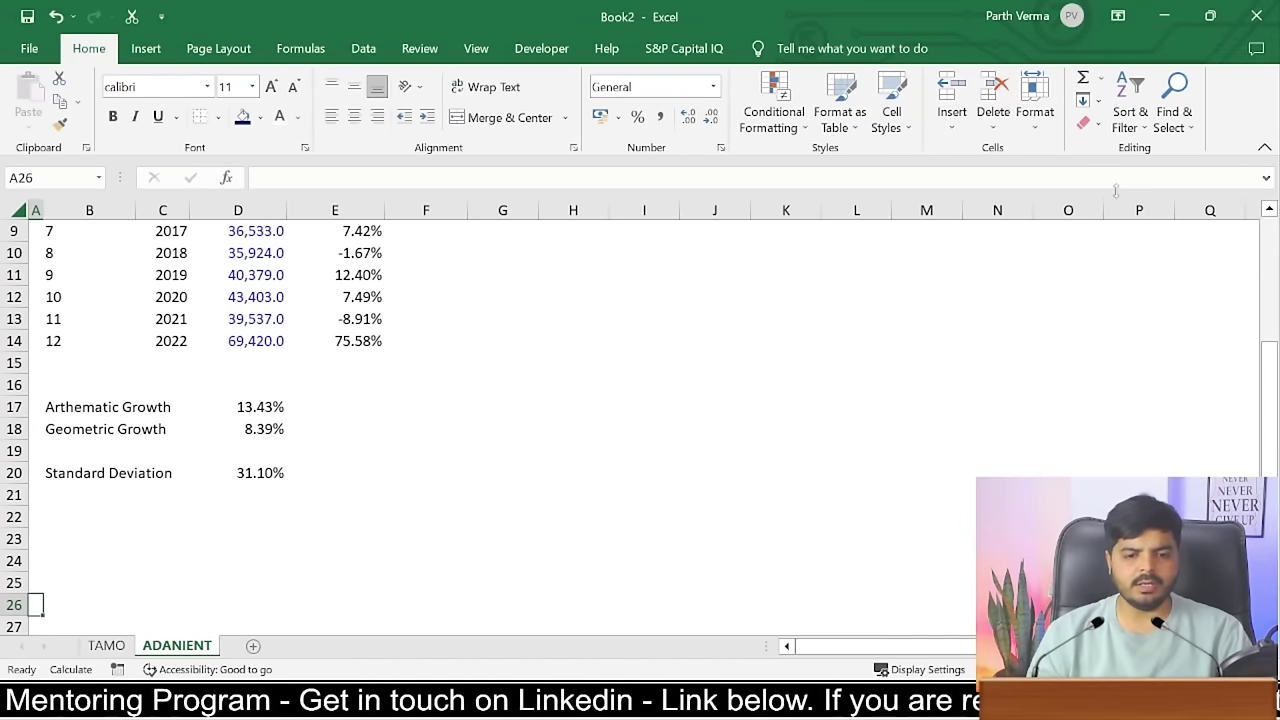
pyautogui.press('Up')
pyautogui.press('Up')
pyautogui.press('Up')
pyautogui.press('Up')
pyautogui.press('Up')
pyautogui.press('Up')
pyautogui.press('Up')
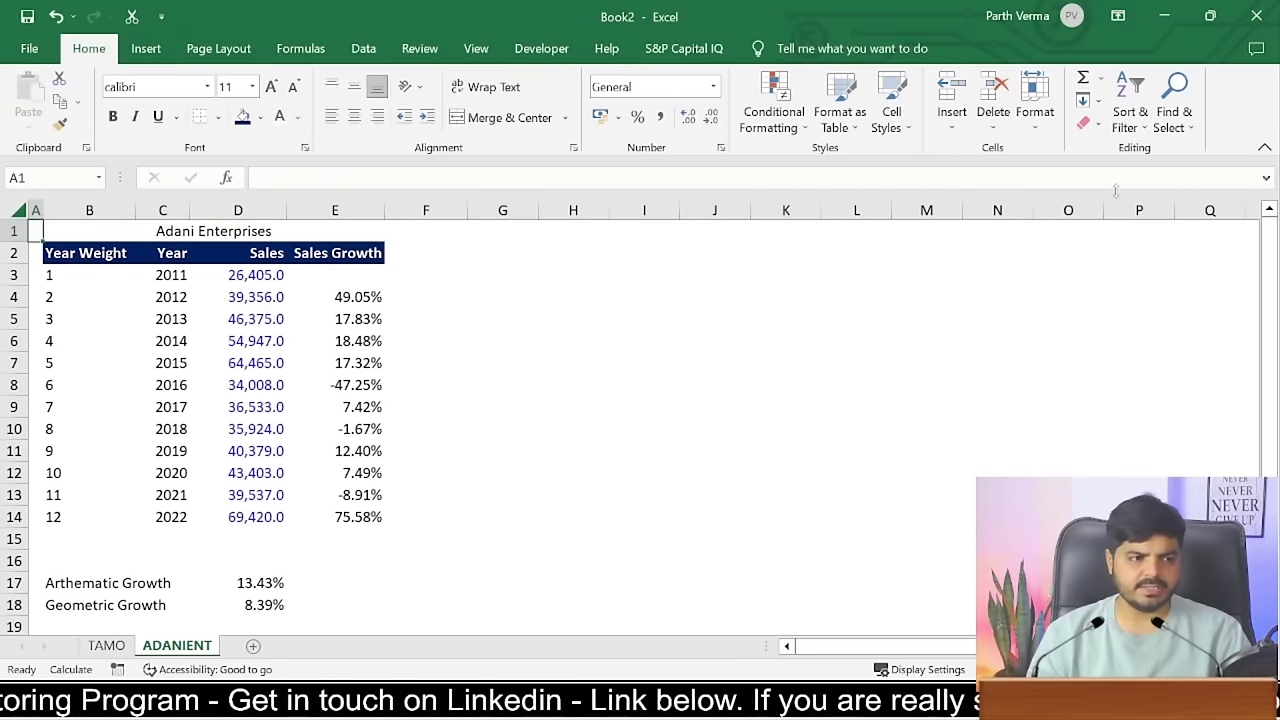
pyautogui.click(255, 232)
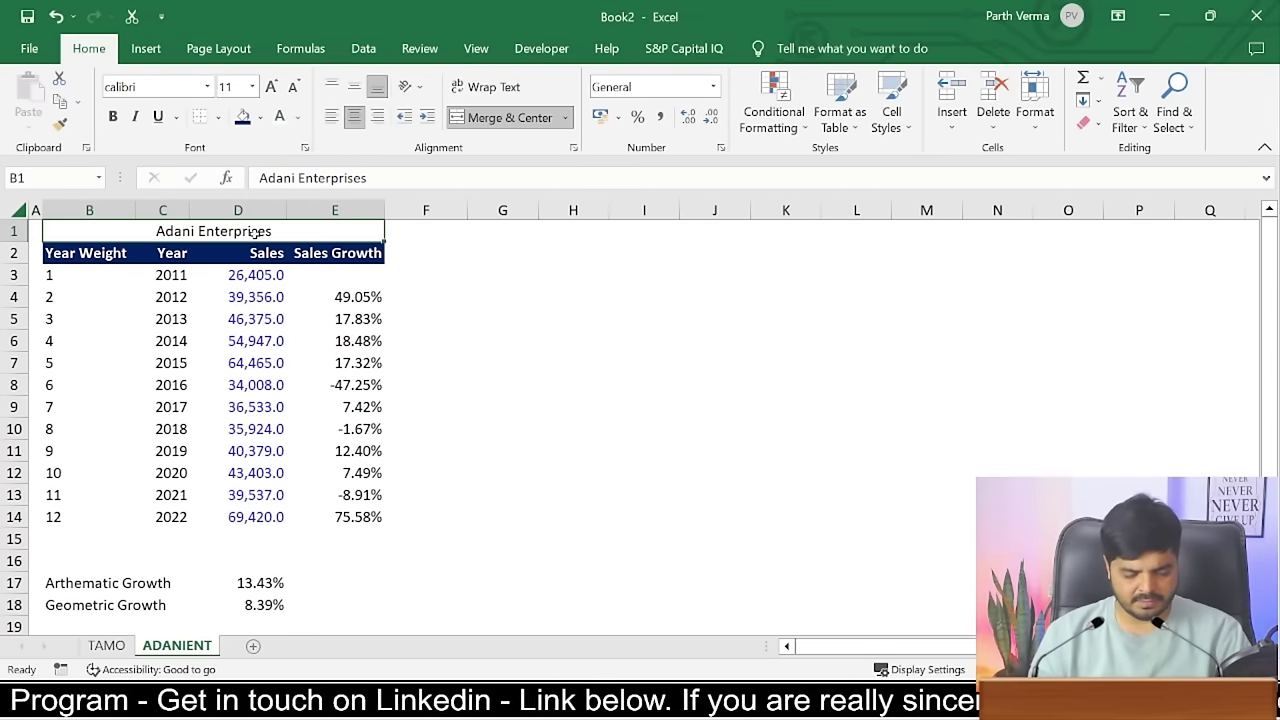
pyautogui.hotkey('ctrl', 'b')
pyautogui.click(107, 646)
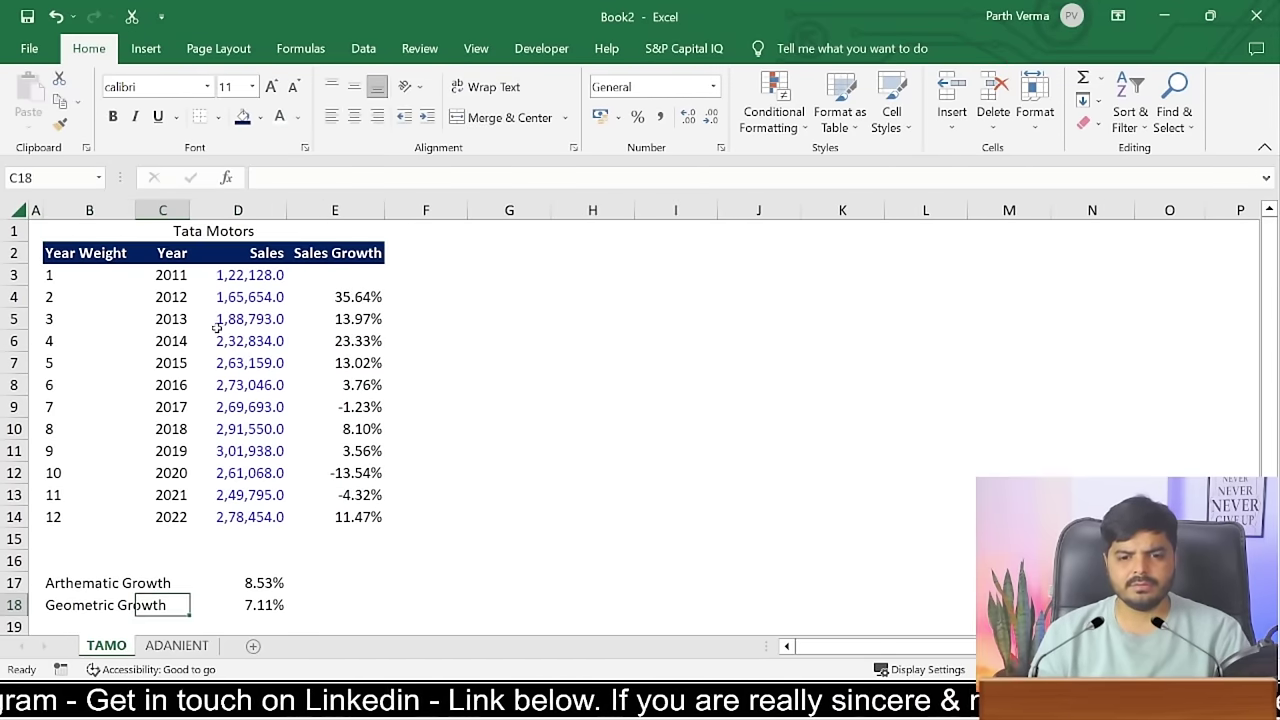
pyautogui.click(213, 234)
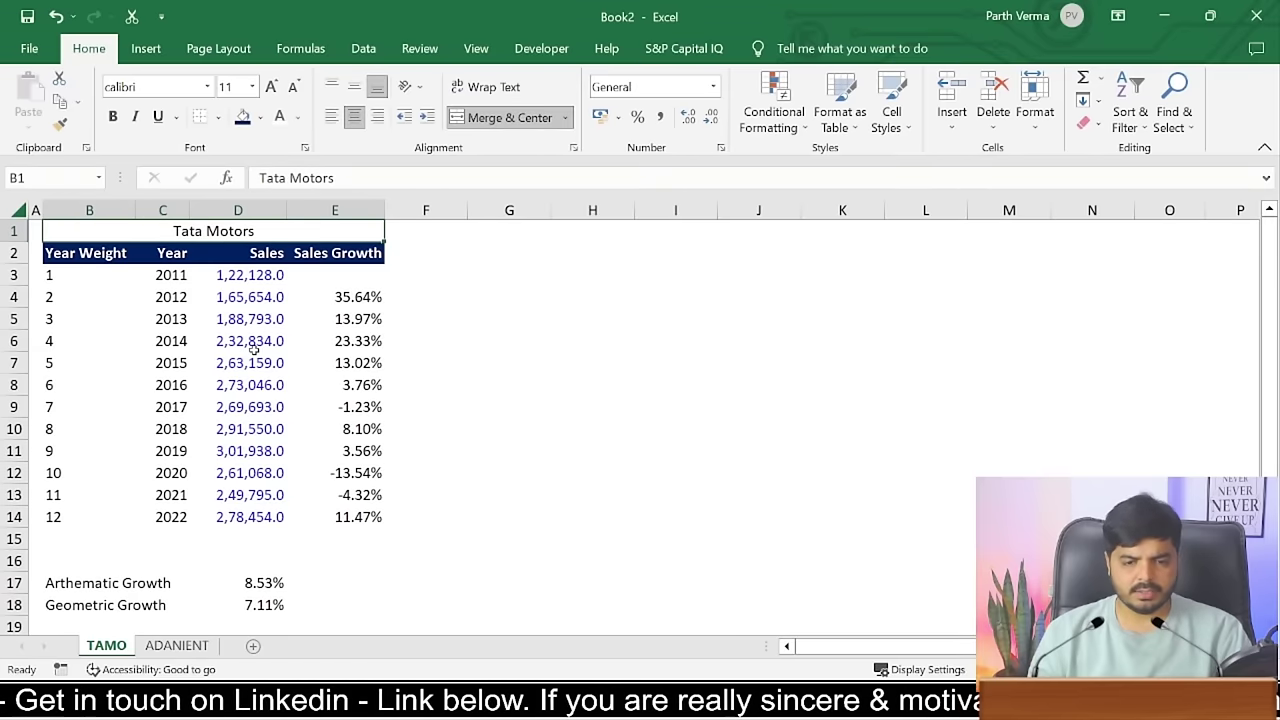
pyautogui.hotkey('ctrl', 'b')
pyautogui.click(358, 486)
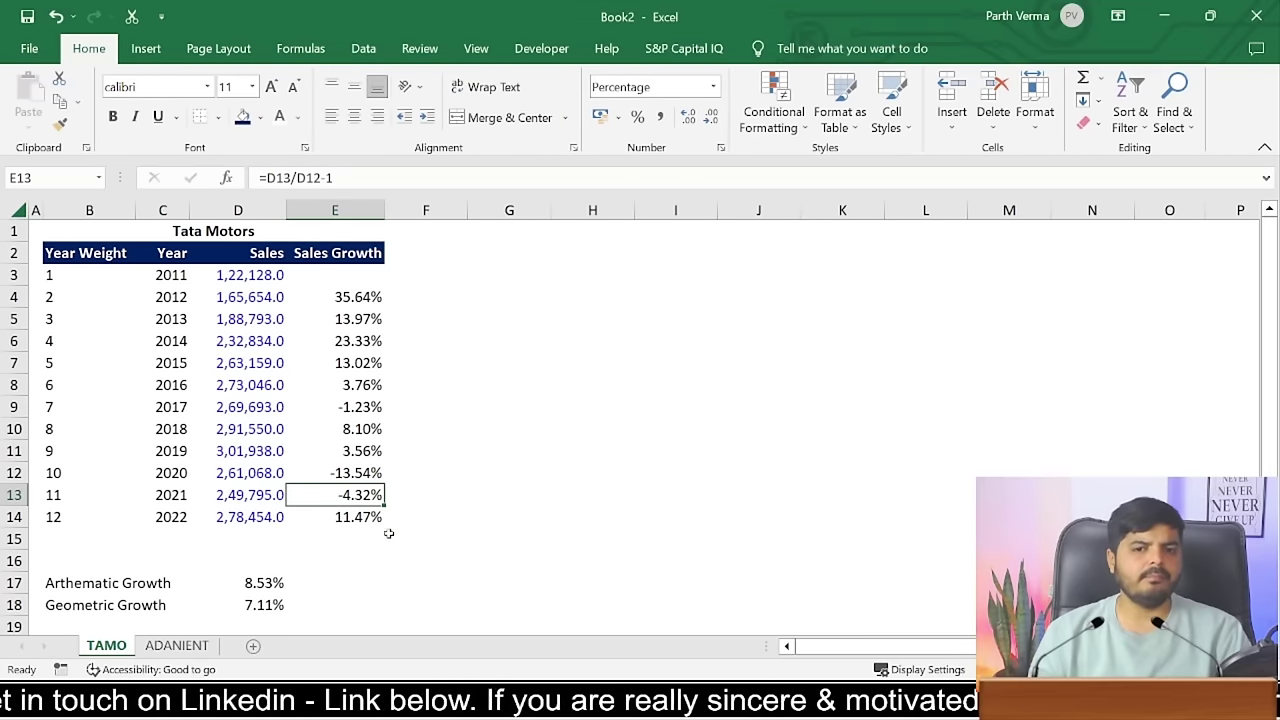
pyautogui.click(200, 646)
pyautogui.moveTo(77, 233); pyautogui.dragTo(380, 585)
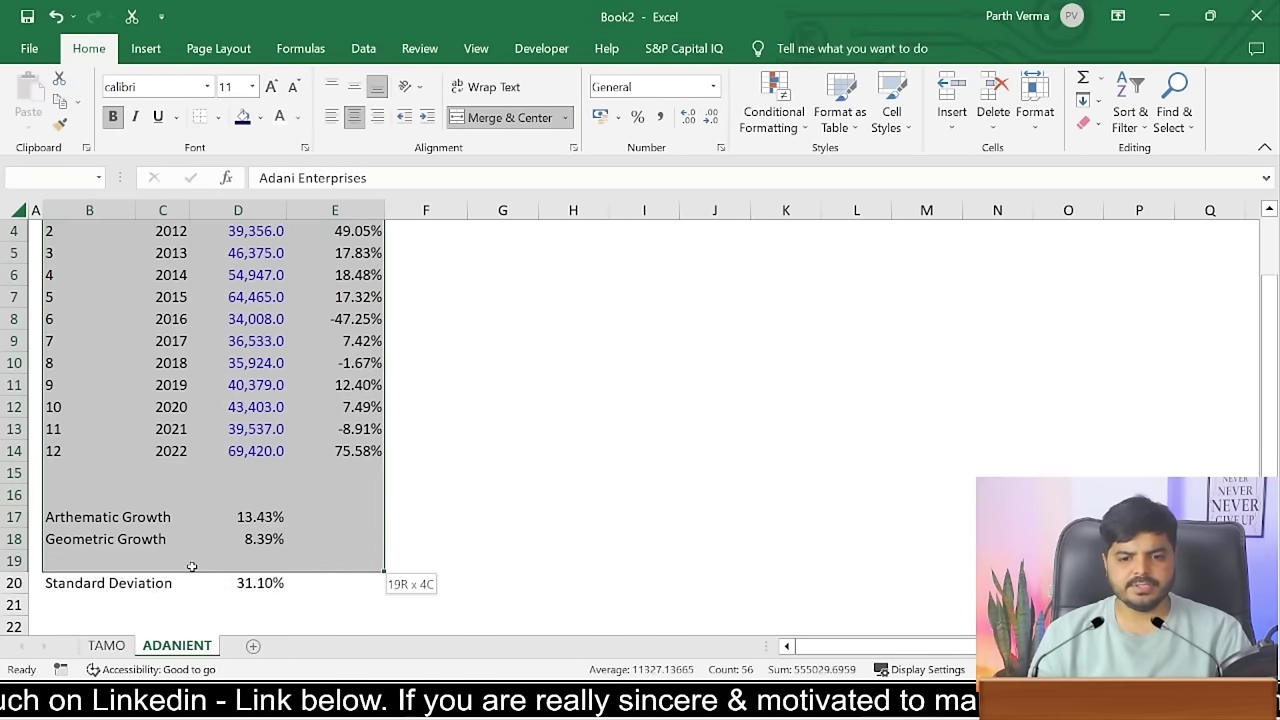
pyautogui.hotkey('ctrl', 'c')
pyautogui.click(120, 647)
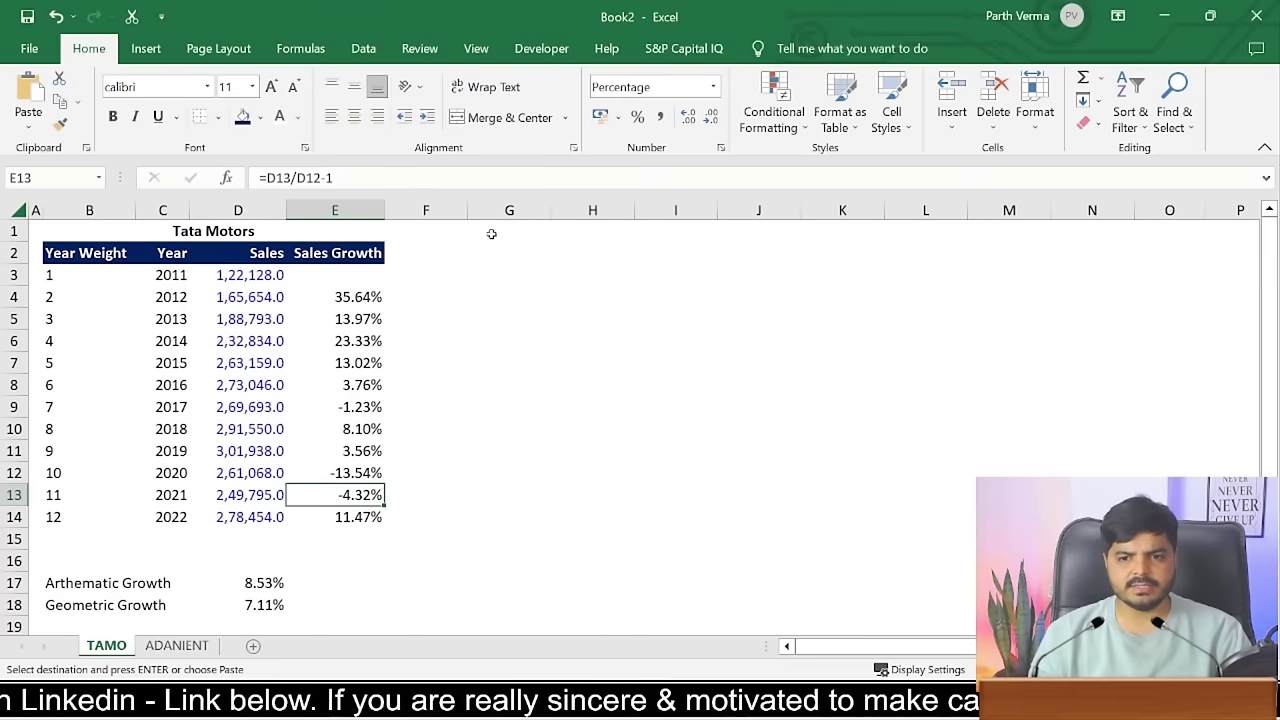
pyautogui.click(493, 234)
pyautogui.hotkey('ctrl', 'v')
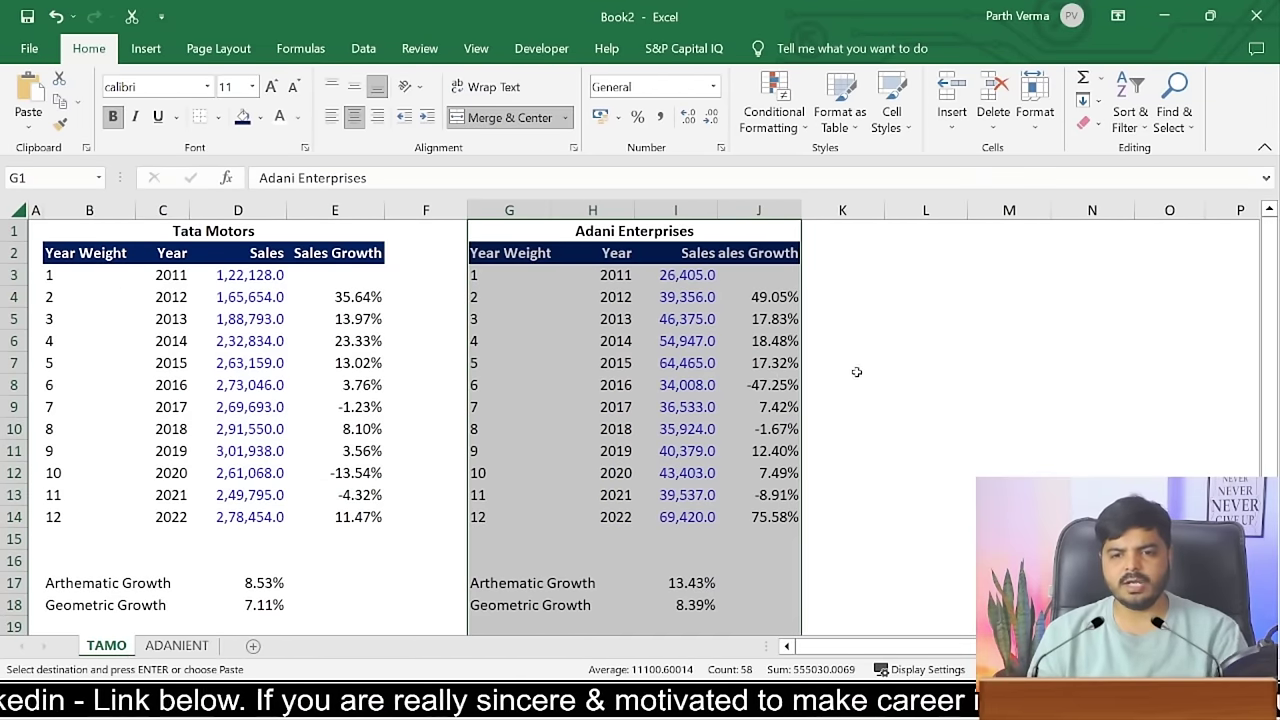
pyautogui.click(856, 372)
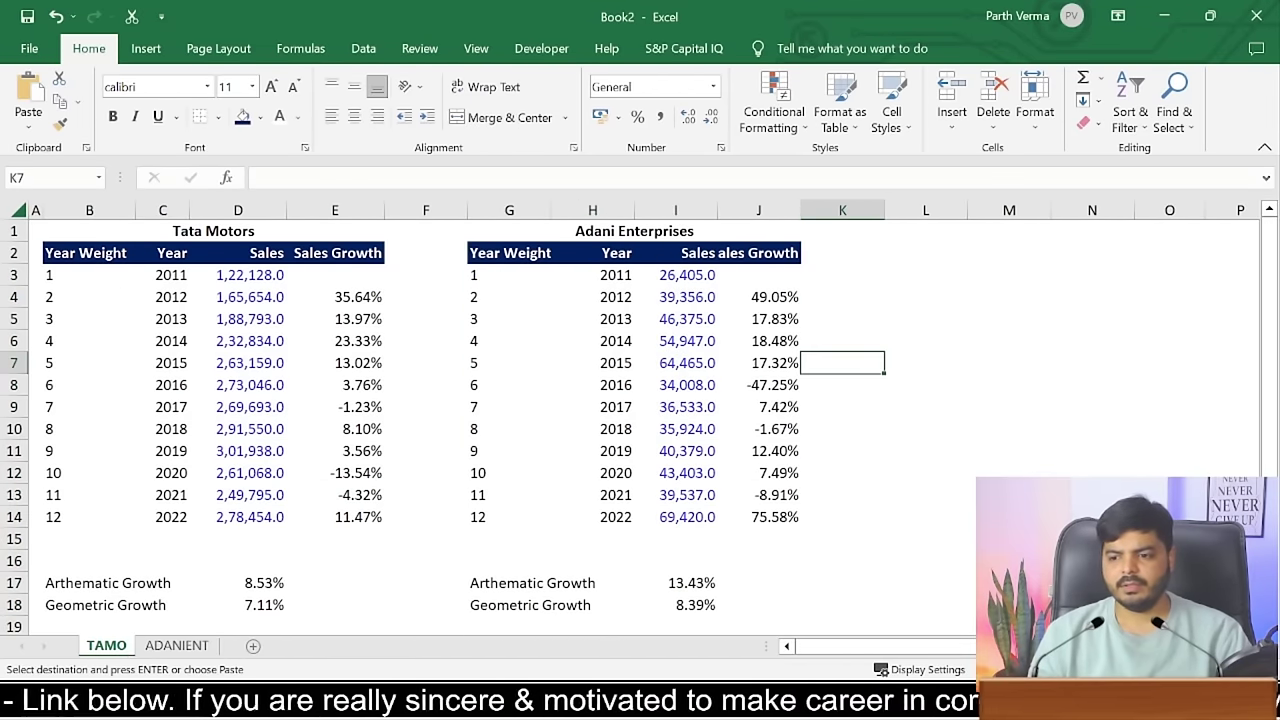
pyautogui.keyDown('ctrl'); pyautogui.scroll(-1, 640, 420); pyautogui.keyUp('ctrl')
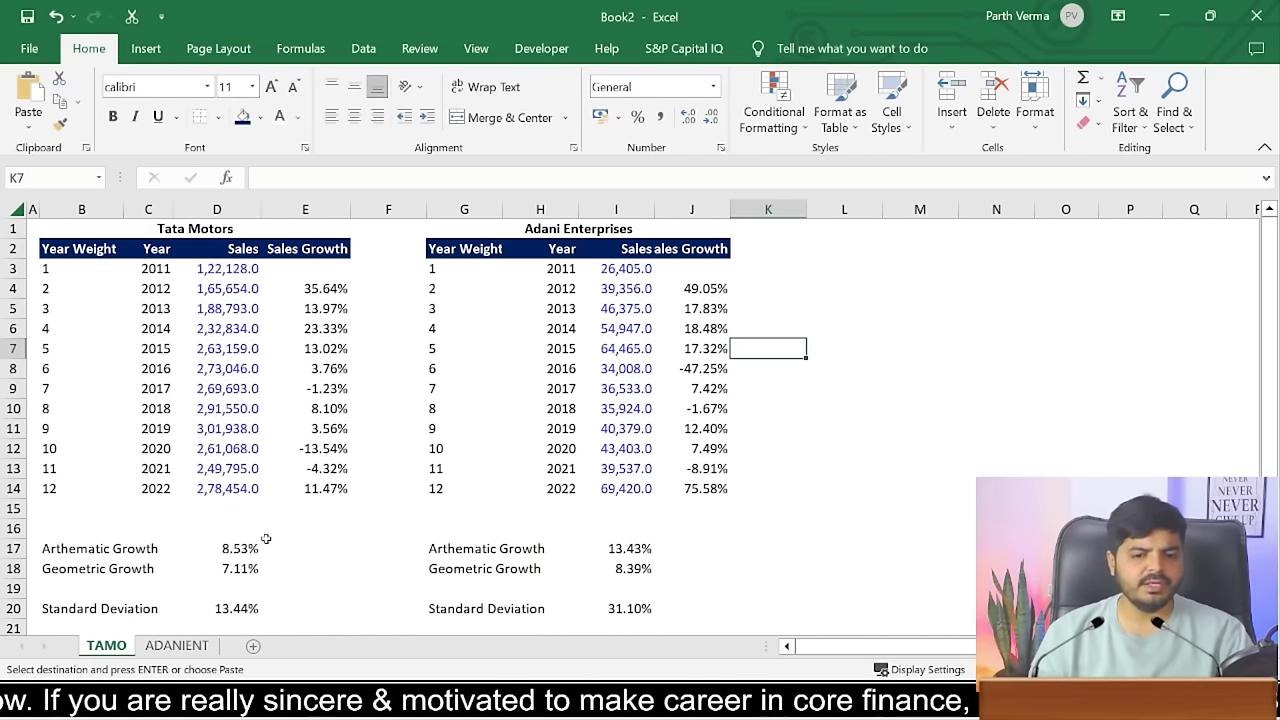
pyautogui.moveTo(229, 549); pyautogui.dragTo(235, 569)
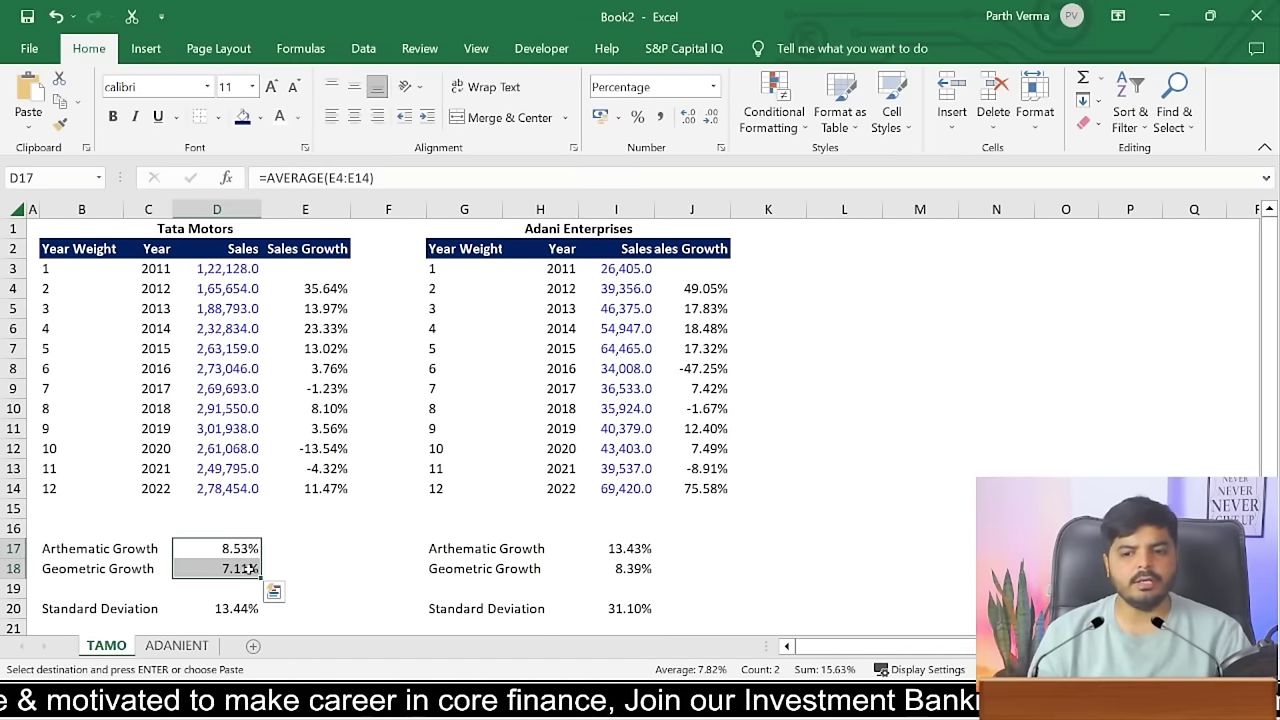
pyautogui.moveTo(630, 548); pyautogui.dragTo(636, 568)
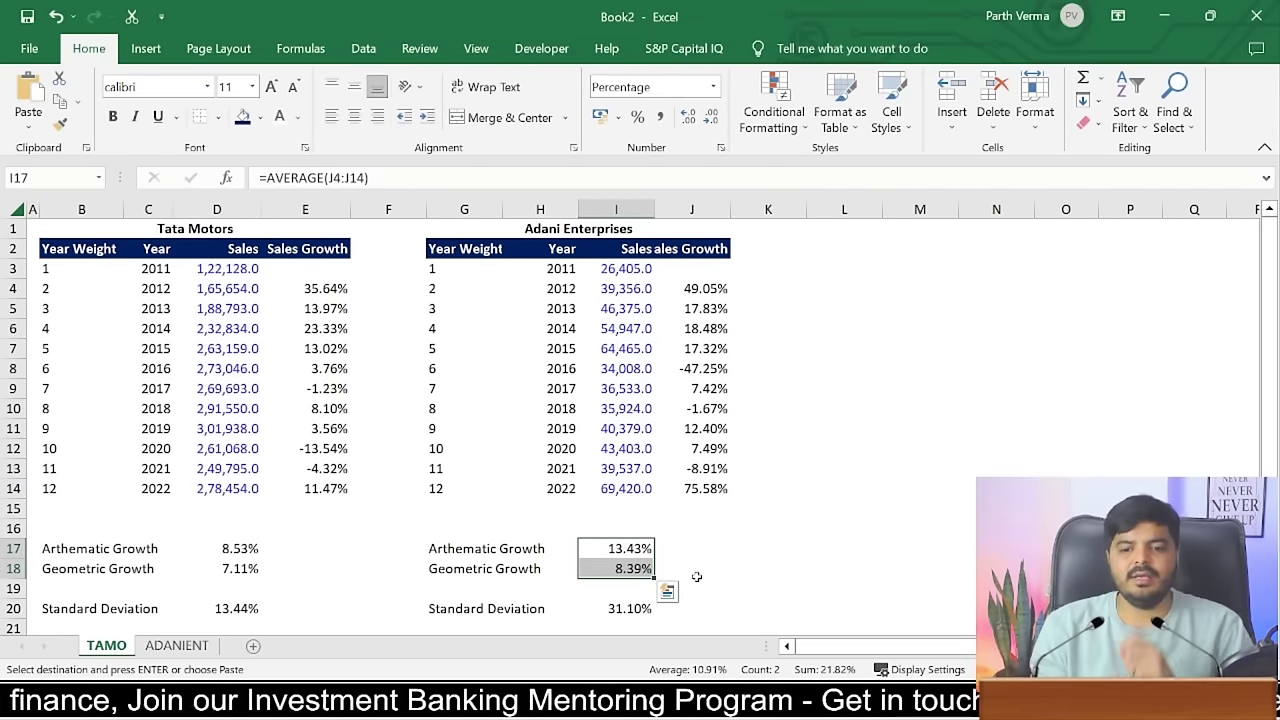
pyautogui.click(219, 608)
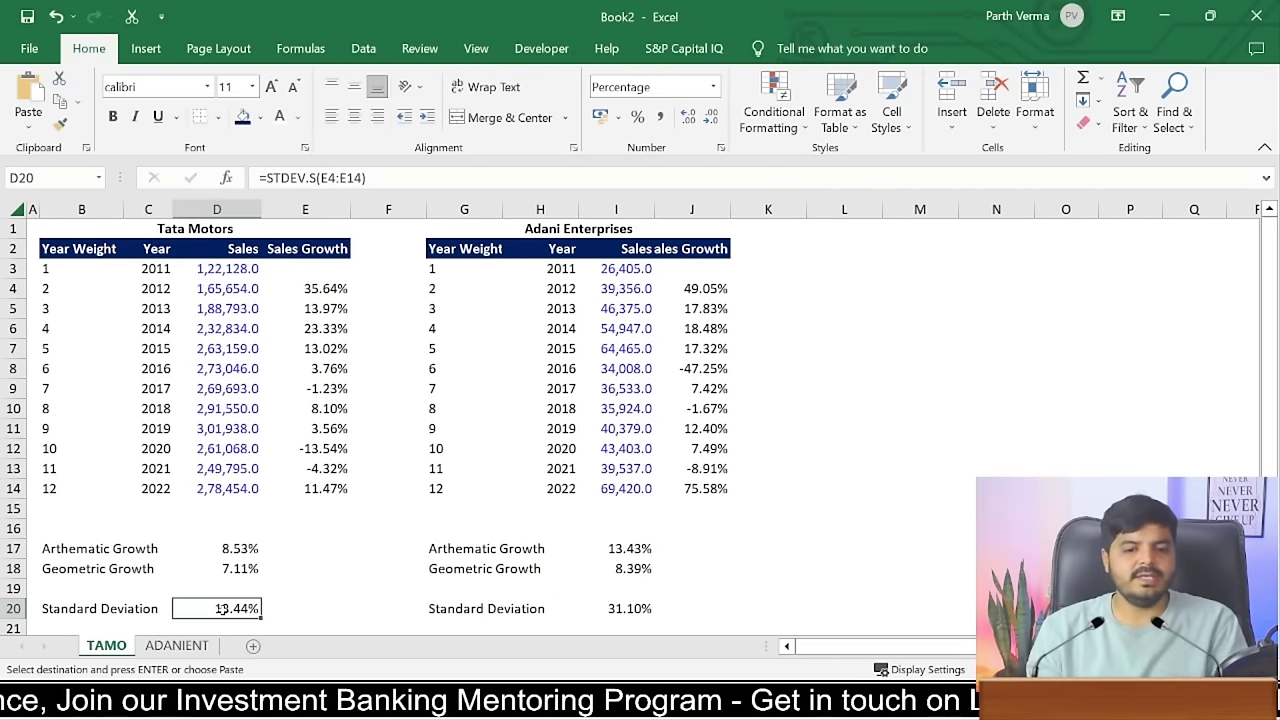
pyautogui.click(644, 610)
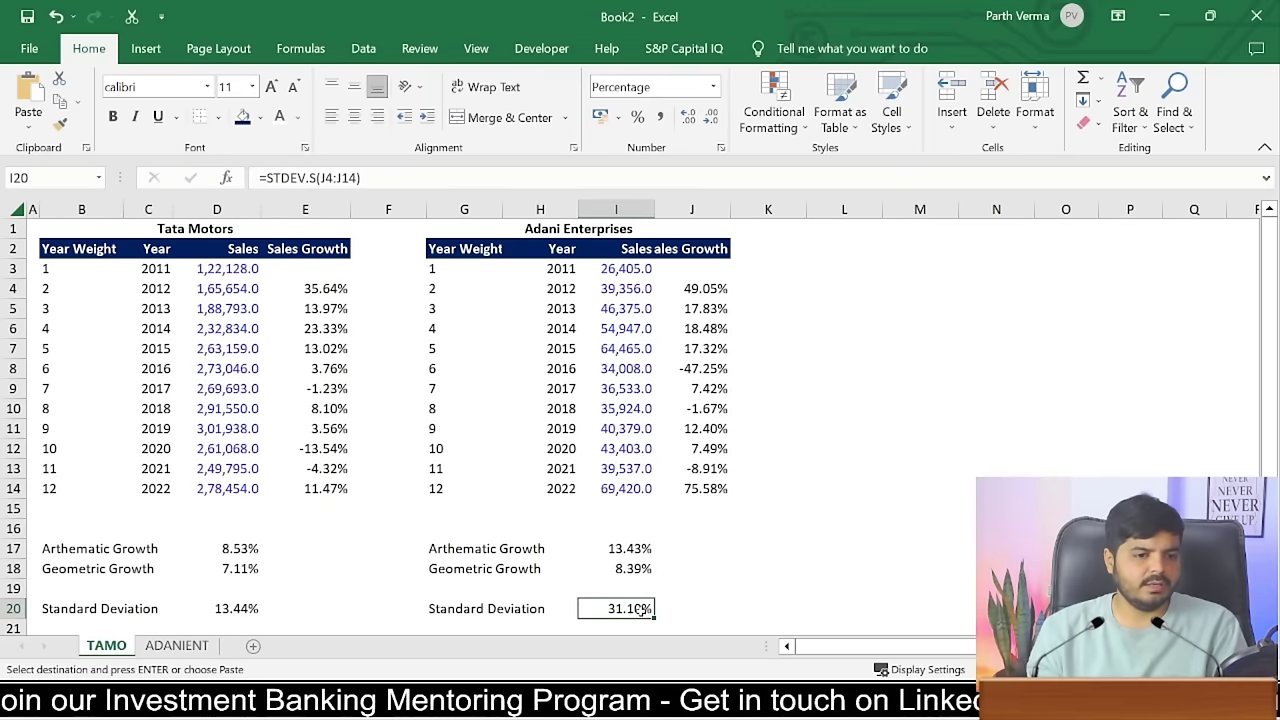
pyautogui.click(253, 568)
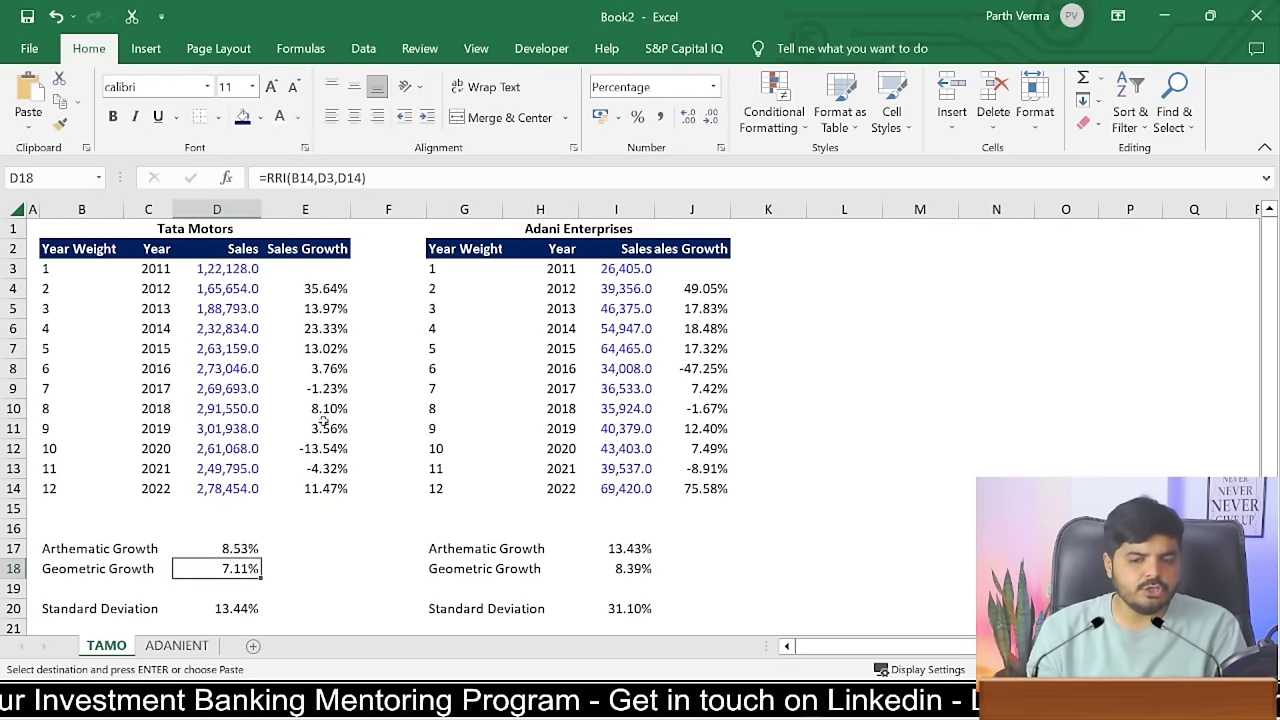
pyautogui.moveTo(714, 328); pyautogui.dragTo(710, 437)
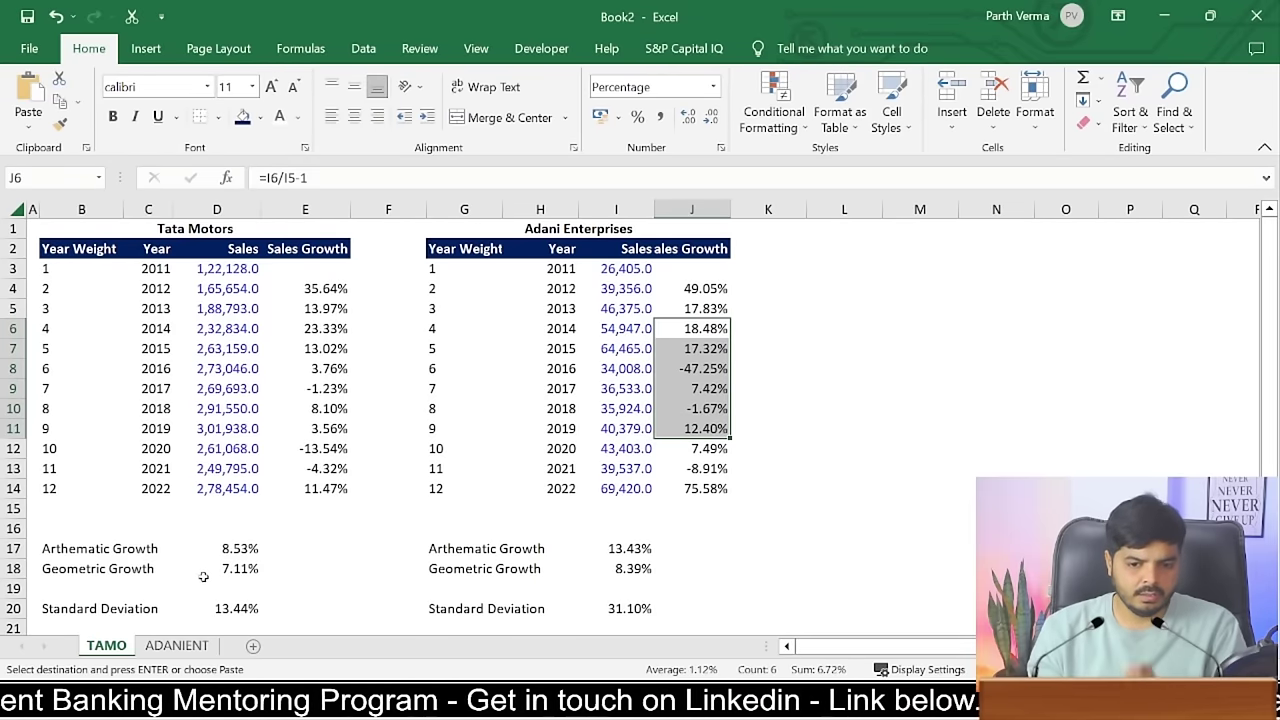
pyautogui.click(619, 569)
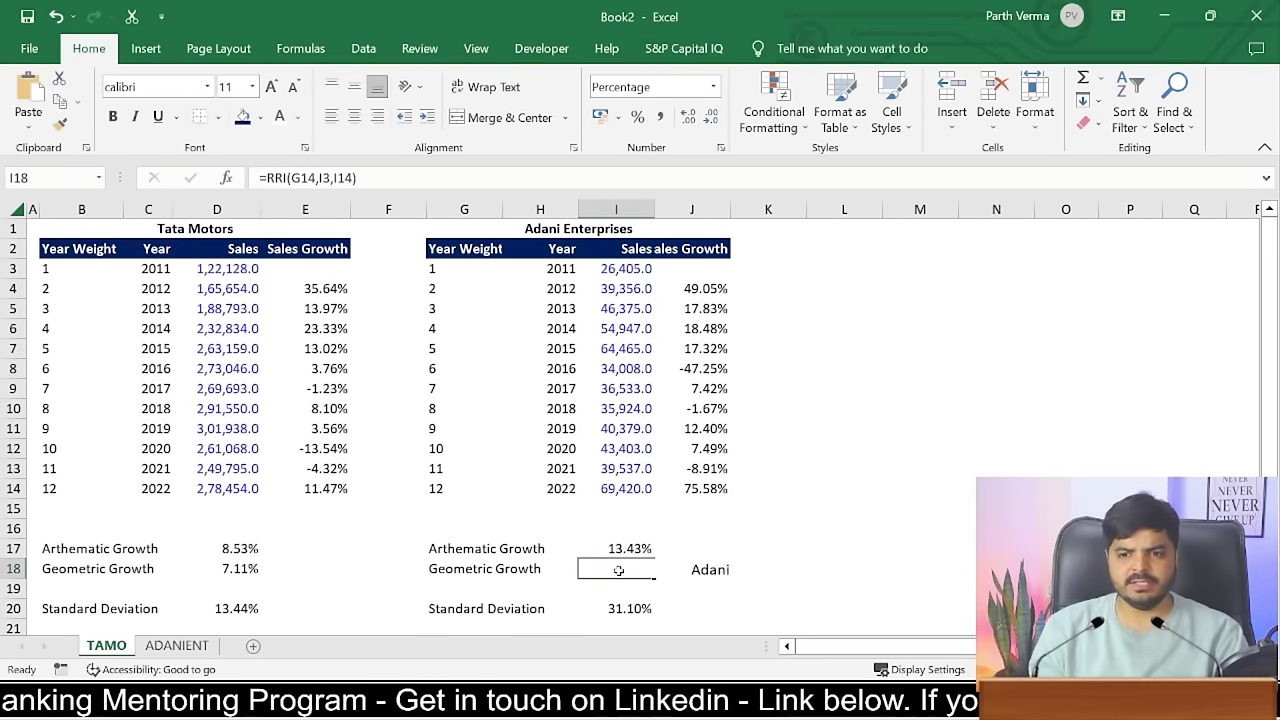
pyautogui.doubleClick(619, 569)
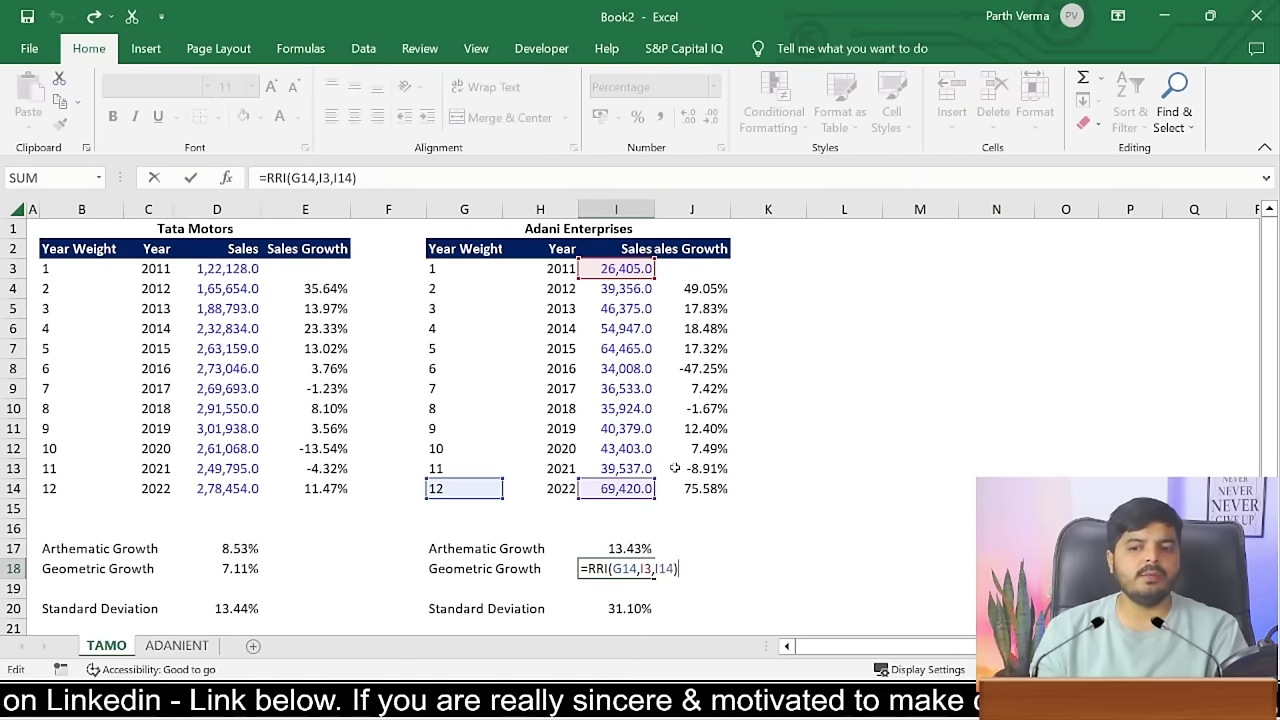
pyautogui.hotkey('ctrl', 'Return')
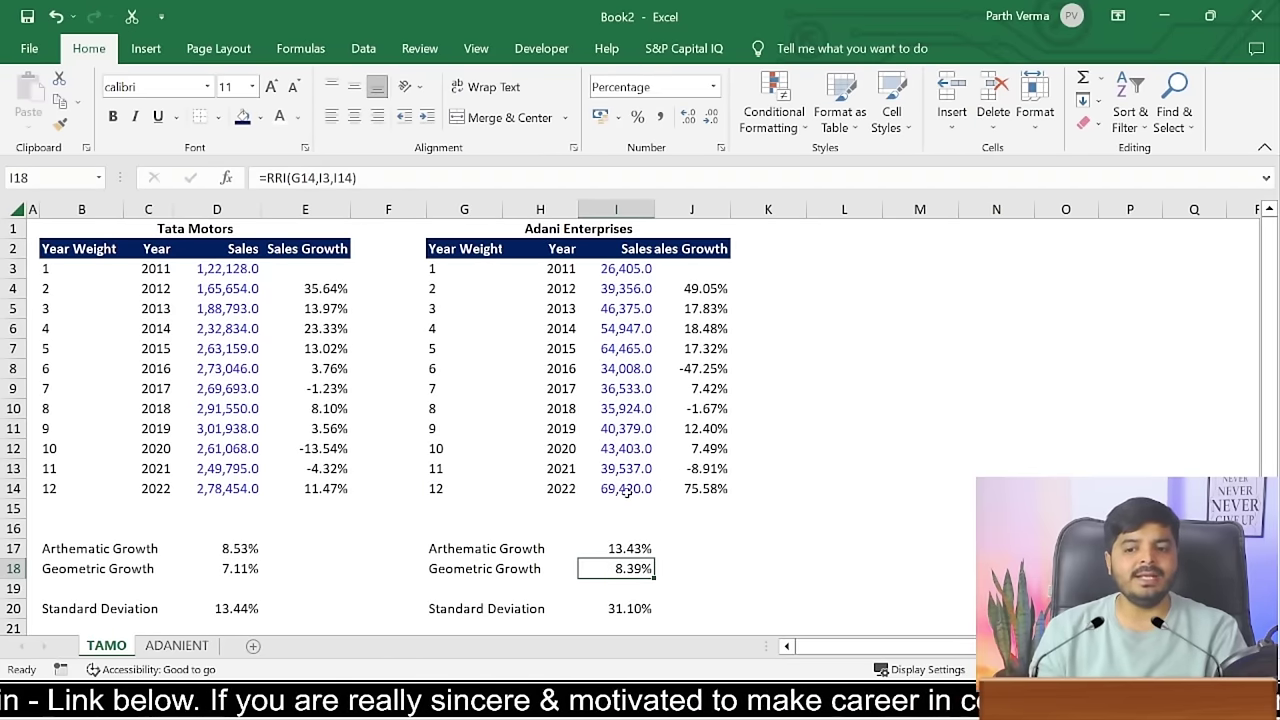
pyautogui.click(646, 546)
pyautogui.press('F2')
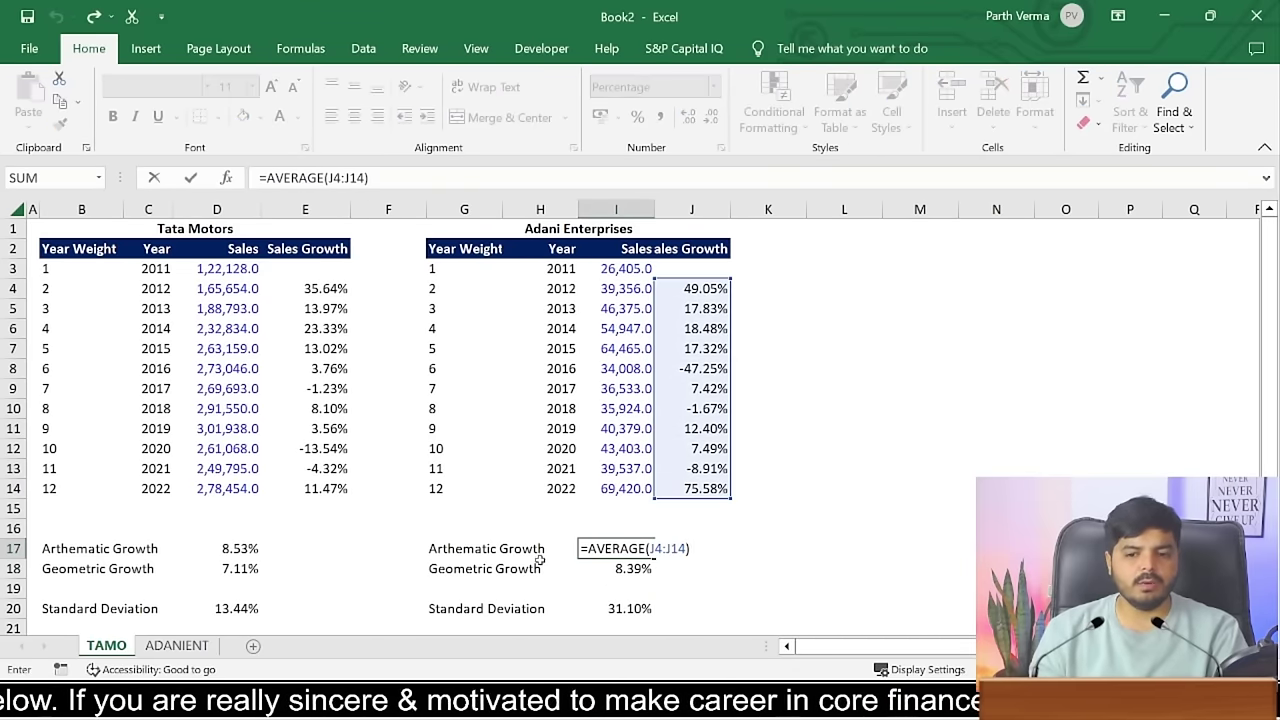
pyautogui.hotkey('ctrl', 'Return')
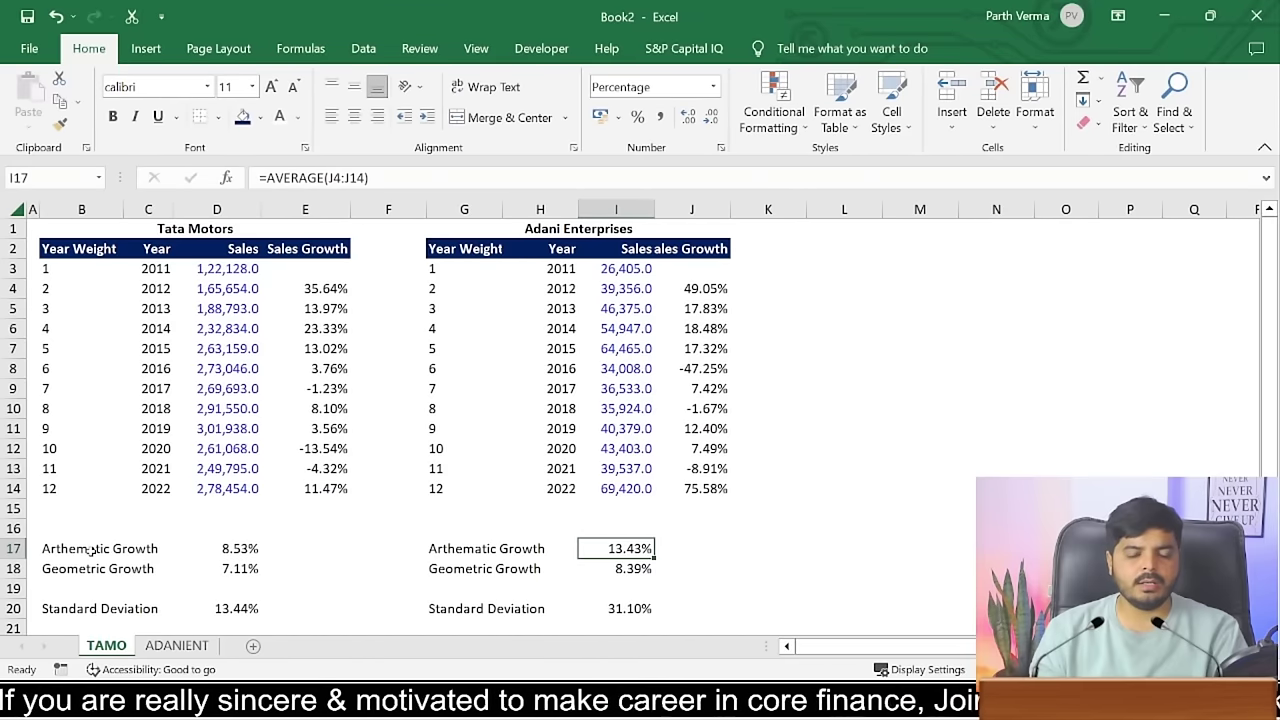
pyautogui.click(92, 551)
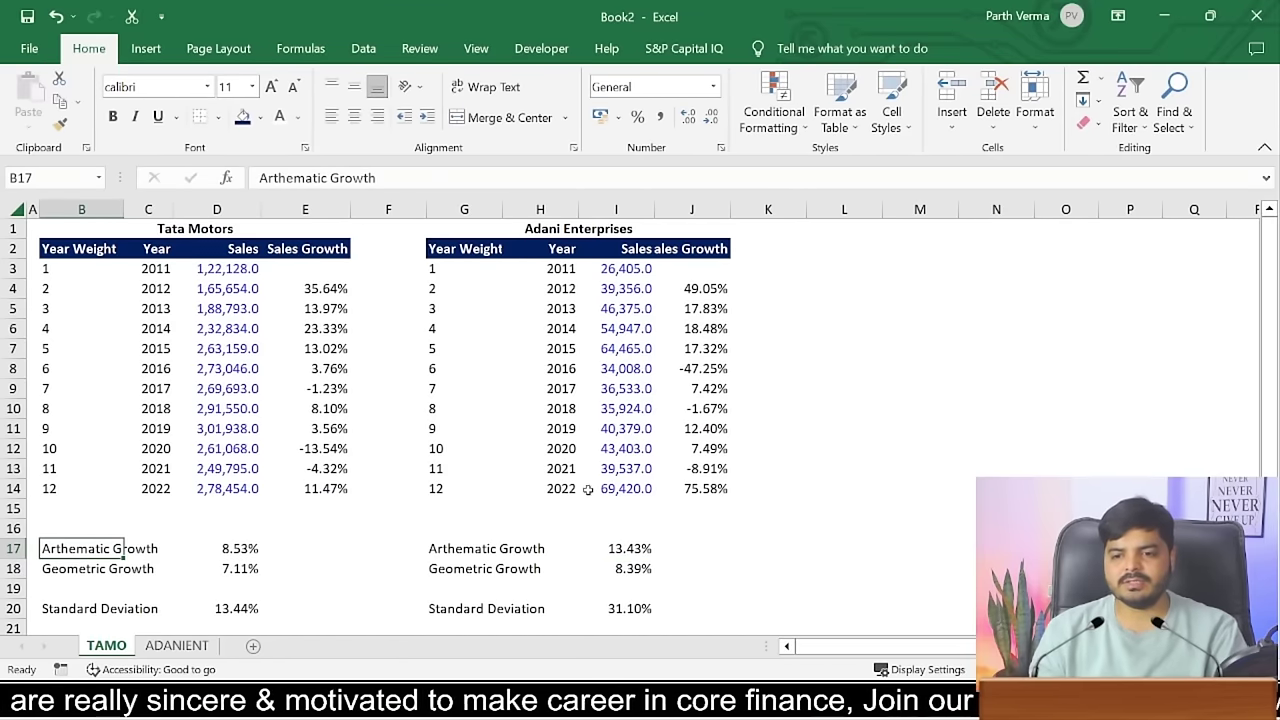
pyautogui.click(612, 548)
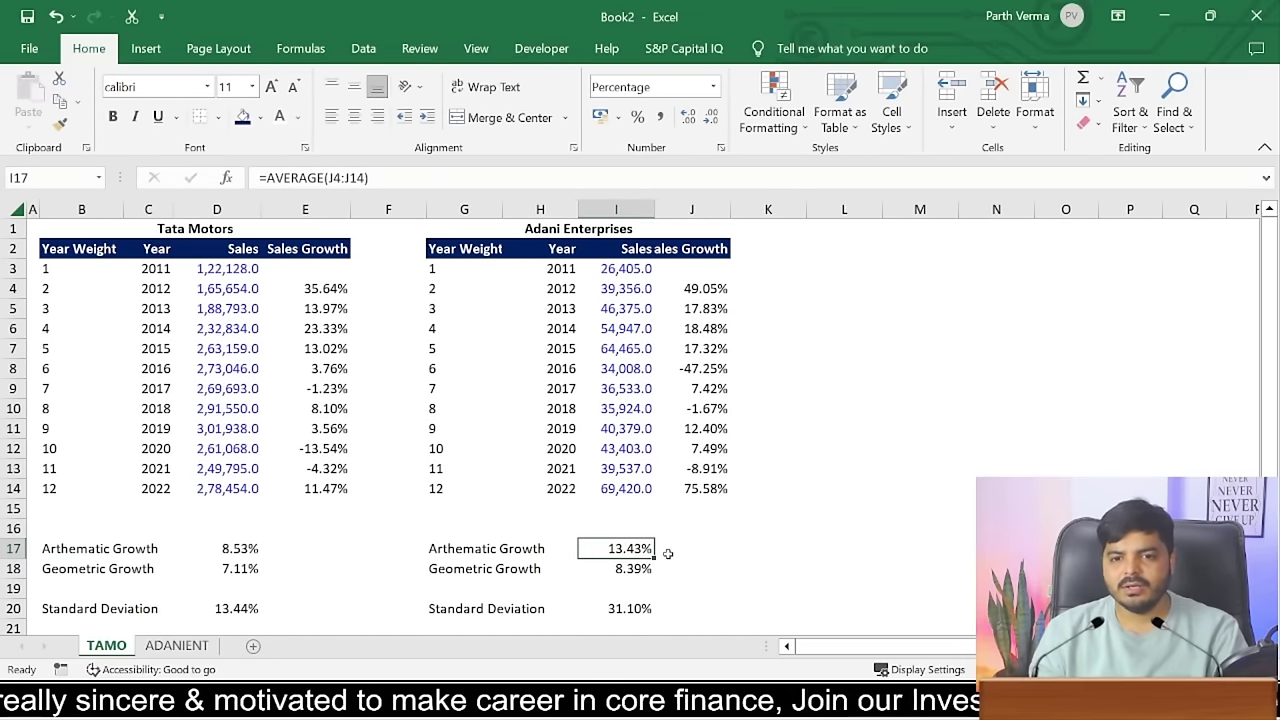
pyautogui.doubleClick(617, 548)
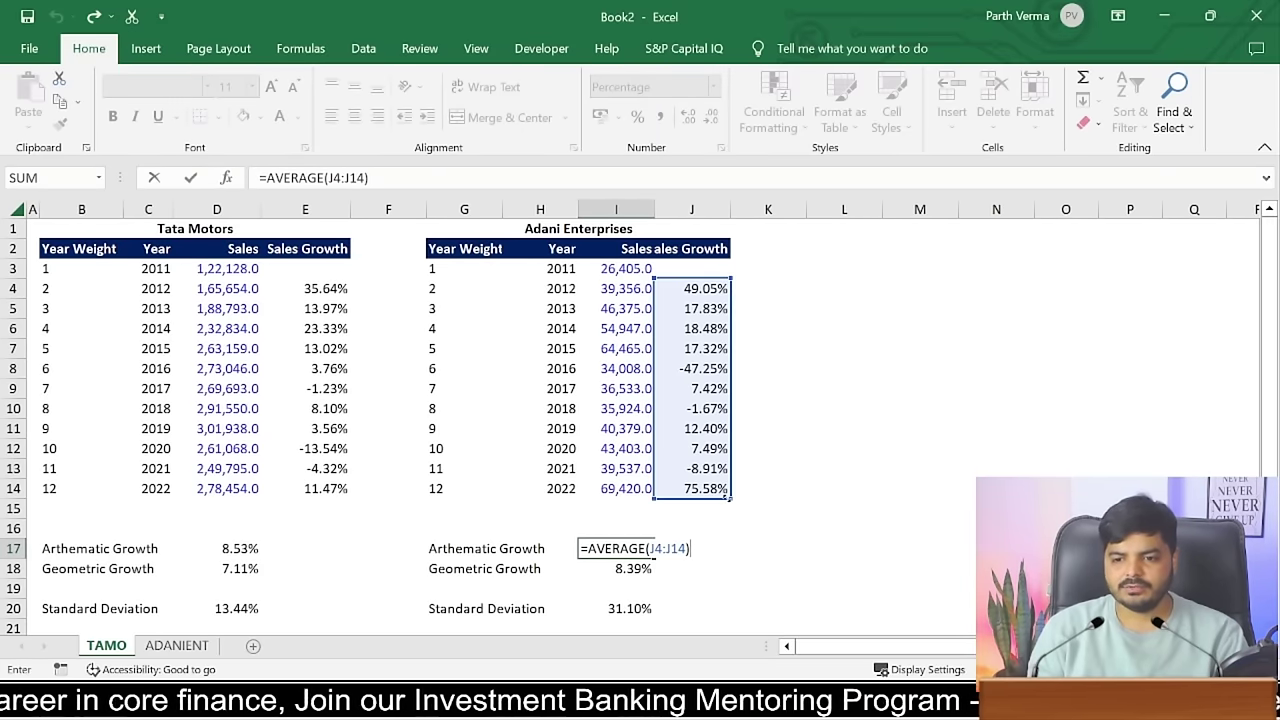
pyautogui.press('Return')
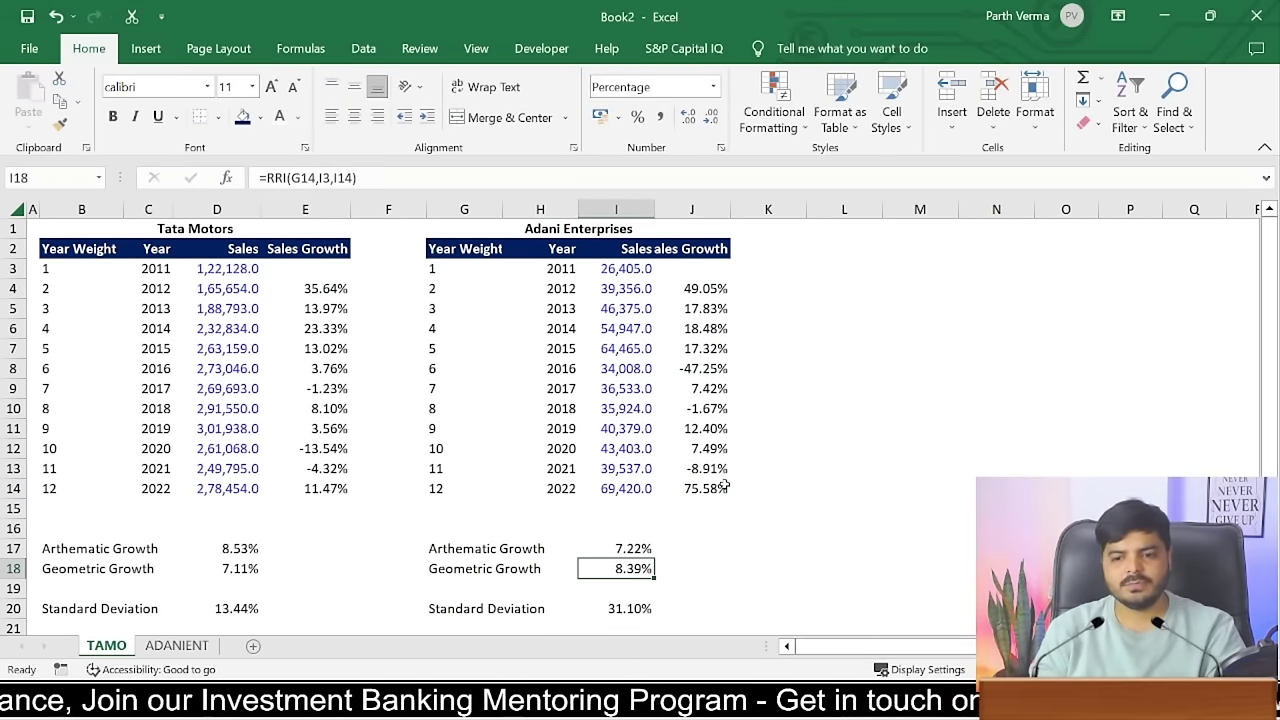
pyautogui.press('Down')
pyautogui.press('Down')
pyautogui.press('Up')
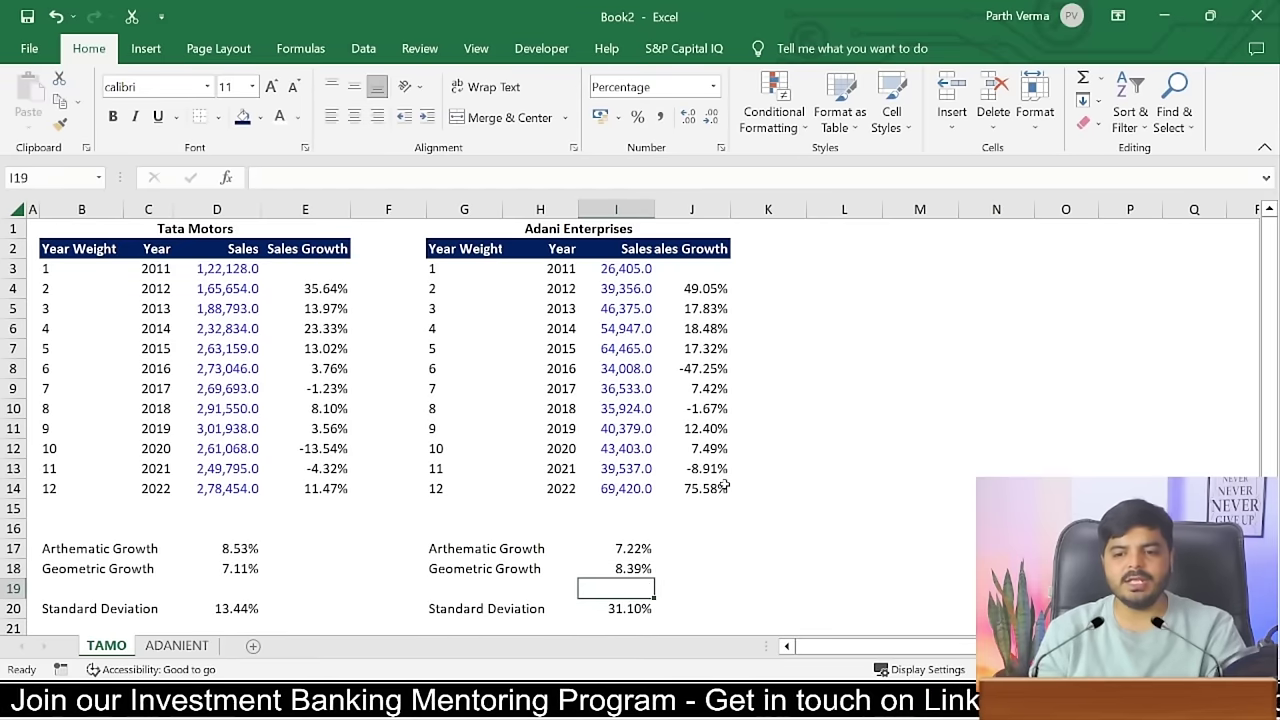
pyautogui.press('Up')
pyautogui.press('Up')
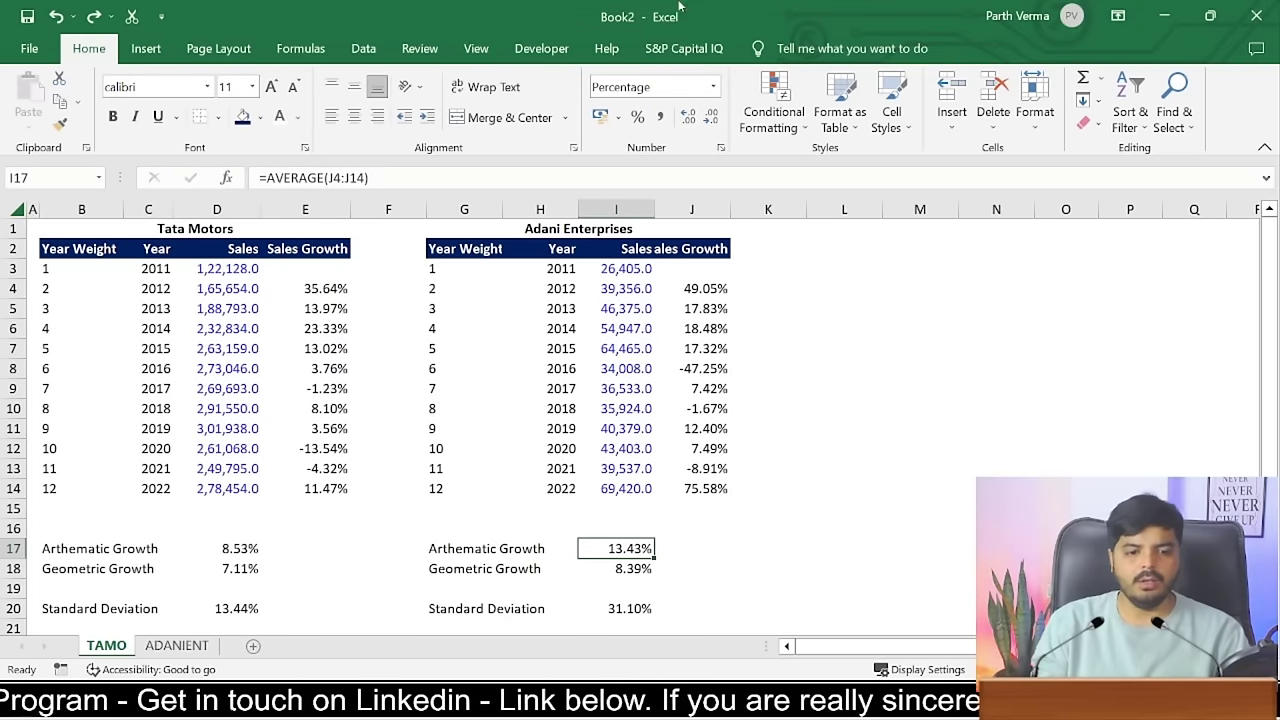
pyautogui.moveTo(465, 259); pyautogui.dragTo(724, 220)
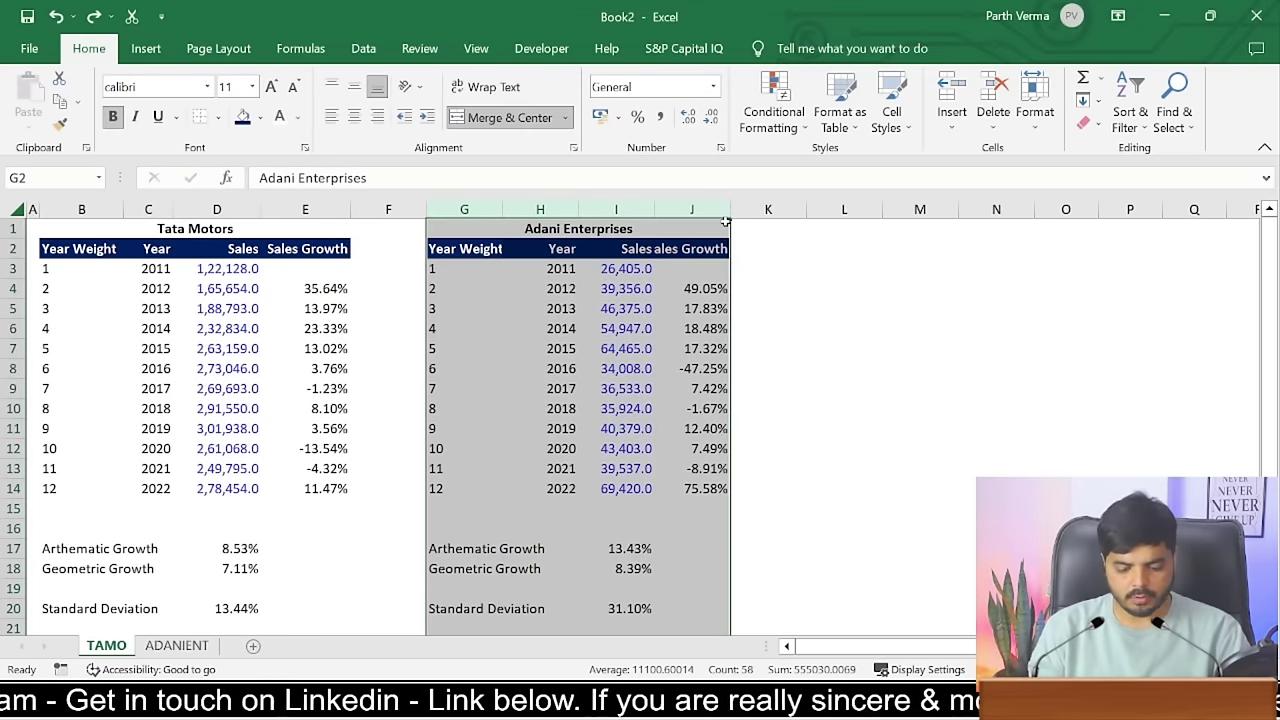
# - Delete the Adani Enterprises block beside the Tata Motors table
pyautogui.hotkey('ctrl', '-')
pyautogui.press('Left')
pyautogui.press('Left')
pyautogui.press('Left')
pyautogui.press('Left')
pyautogui.press('Left')
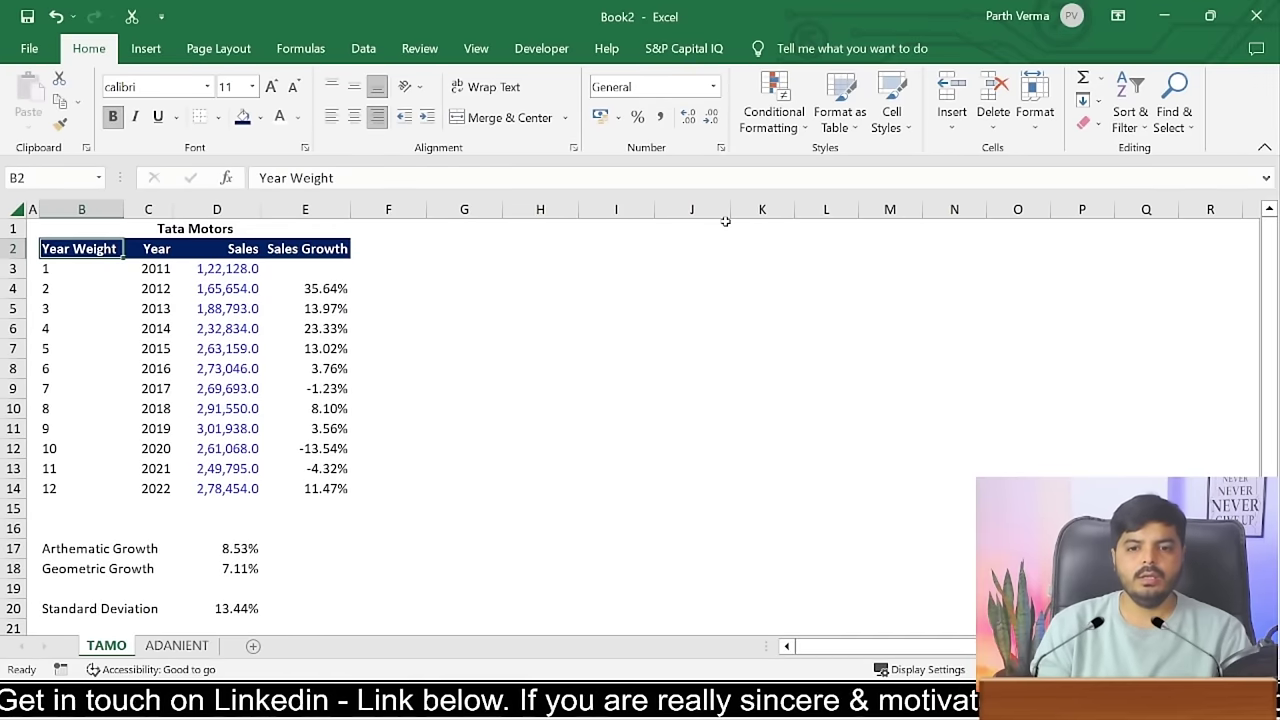
pyautogui.press('Left')
pyautogui.press('Right')
pyautogui.press('Right')
pyautogui.press('Right')
pyautogui.press('Right')
pyautogui.press('Left')
pyautogui.press('Left')
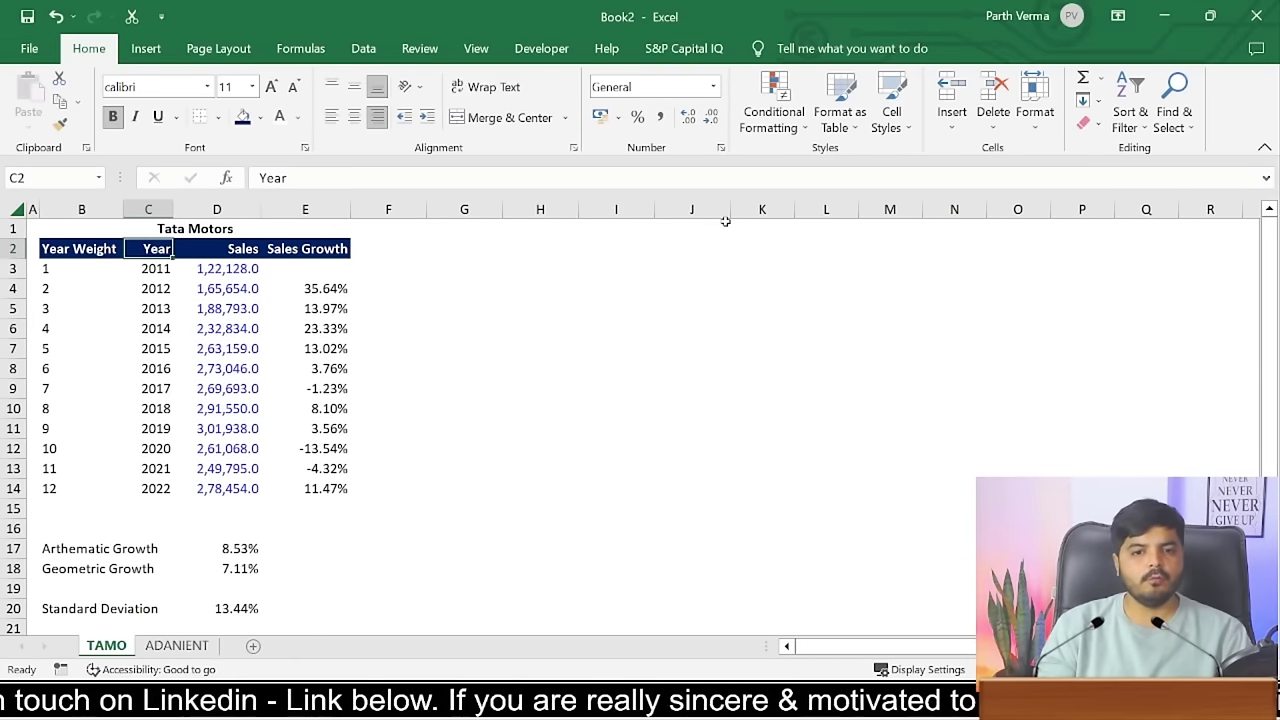
pyautogui.press('Left')
pyautogui.press('Left')
pyautogui.press('Right')
pyautogui.press('Right')
# - Clear rows 17 to 20 holding the growth and standard deviation figures
pyautogui.press('Down')
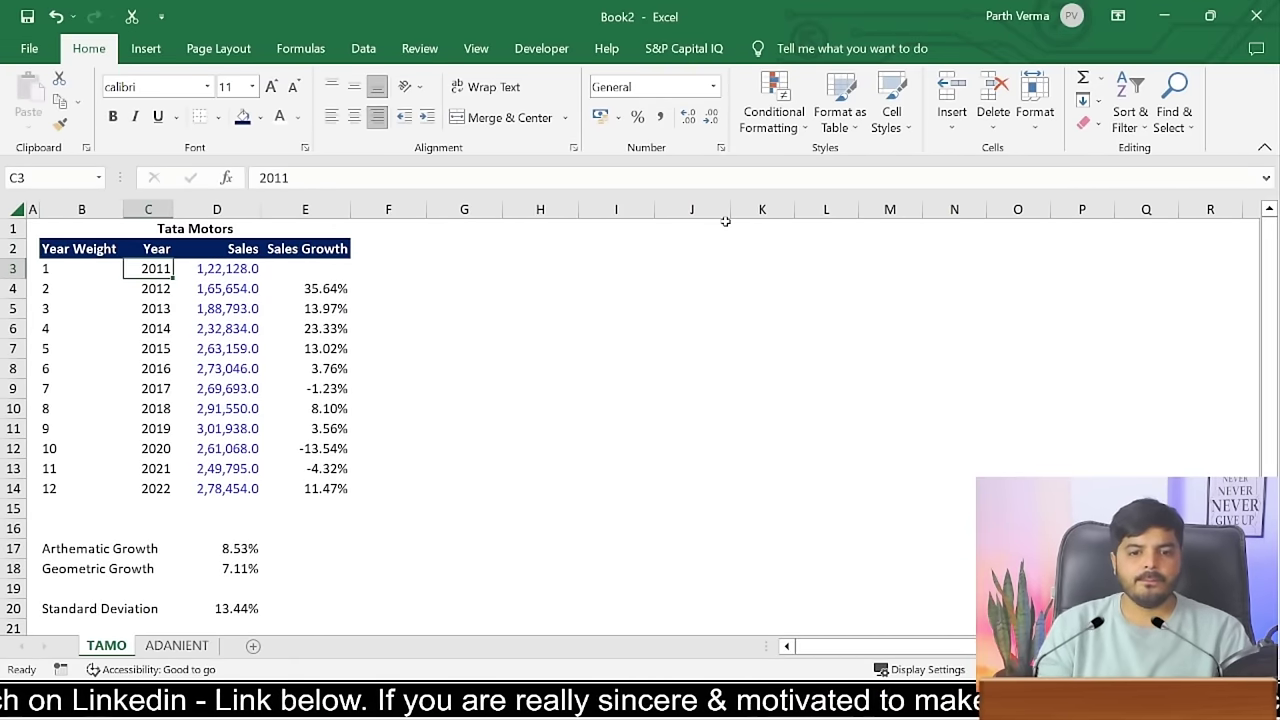
pyautogui.hotkey('ctrl', 'Down')
pyautogui.press('Down')
pyautogui.press('Up')
pyautogui.press('Down')
pyautogui.press('Down')
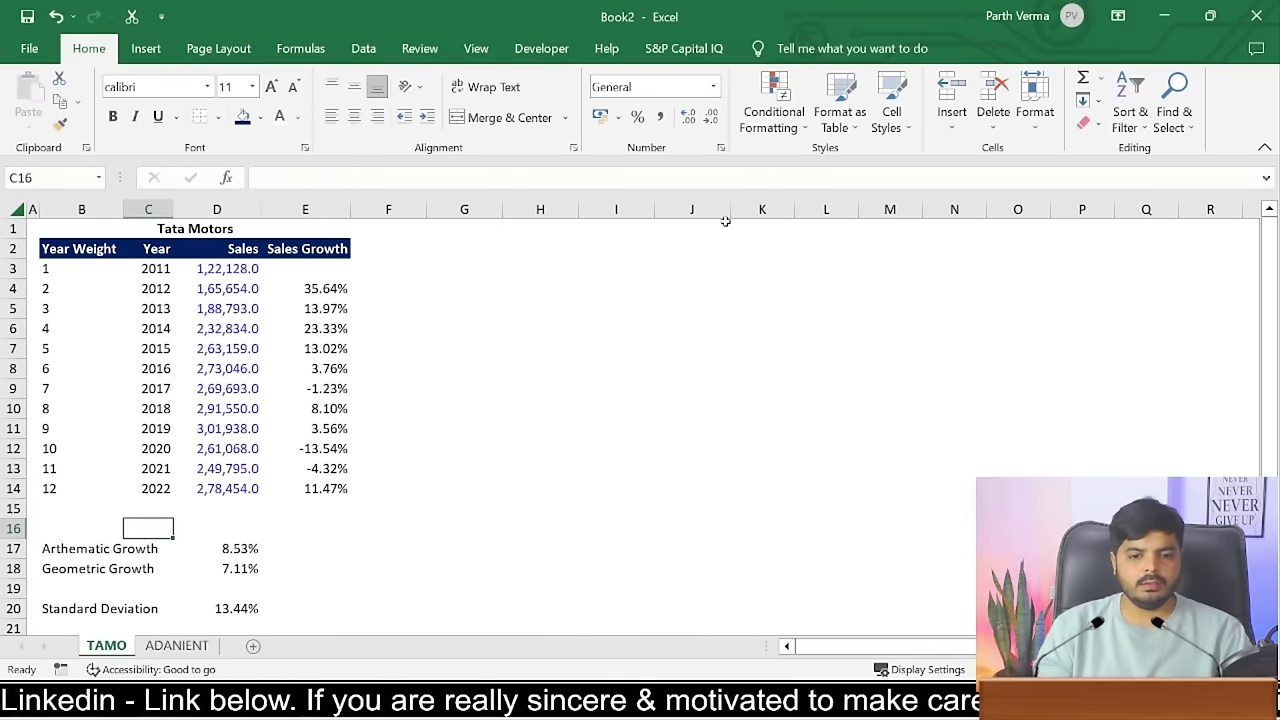
pyautogui.press('Up')
pyautogui.press('Up')
pyautogui.press('Up')
pyautogui.press('Down')
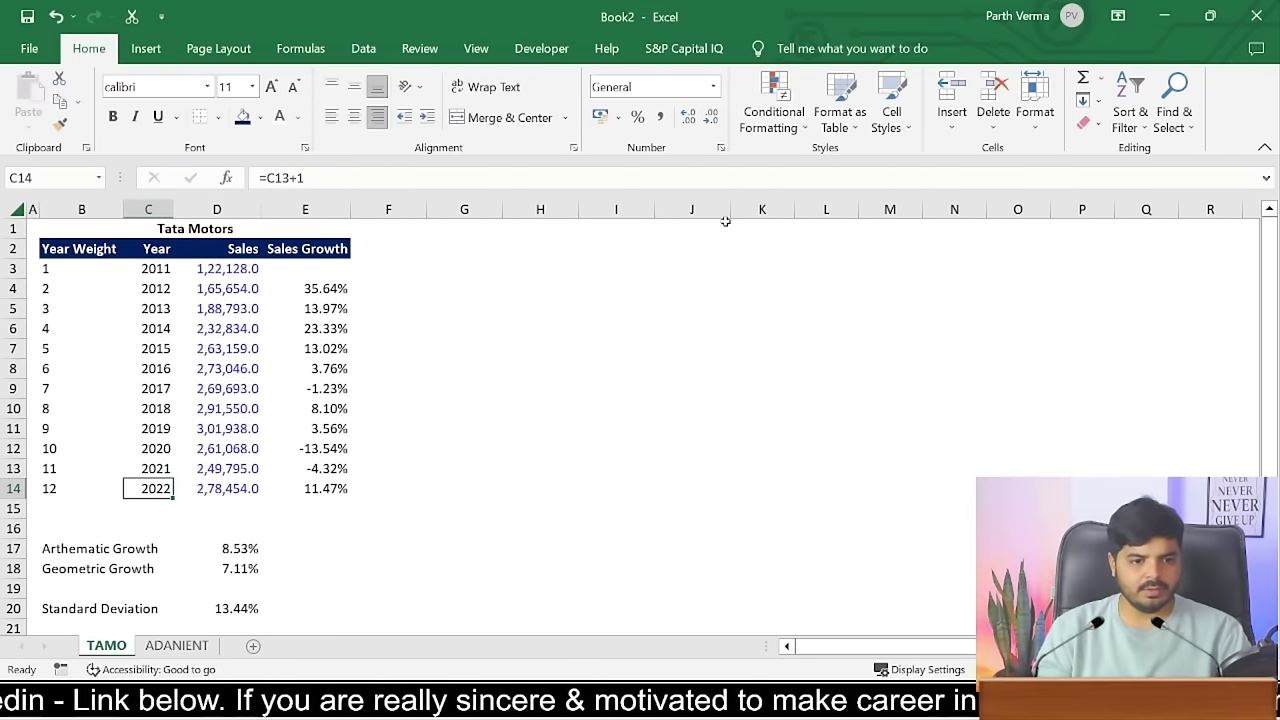
pyautogui.press('Down')
pyautogui.press('Right')
pyautogui.press('Right')
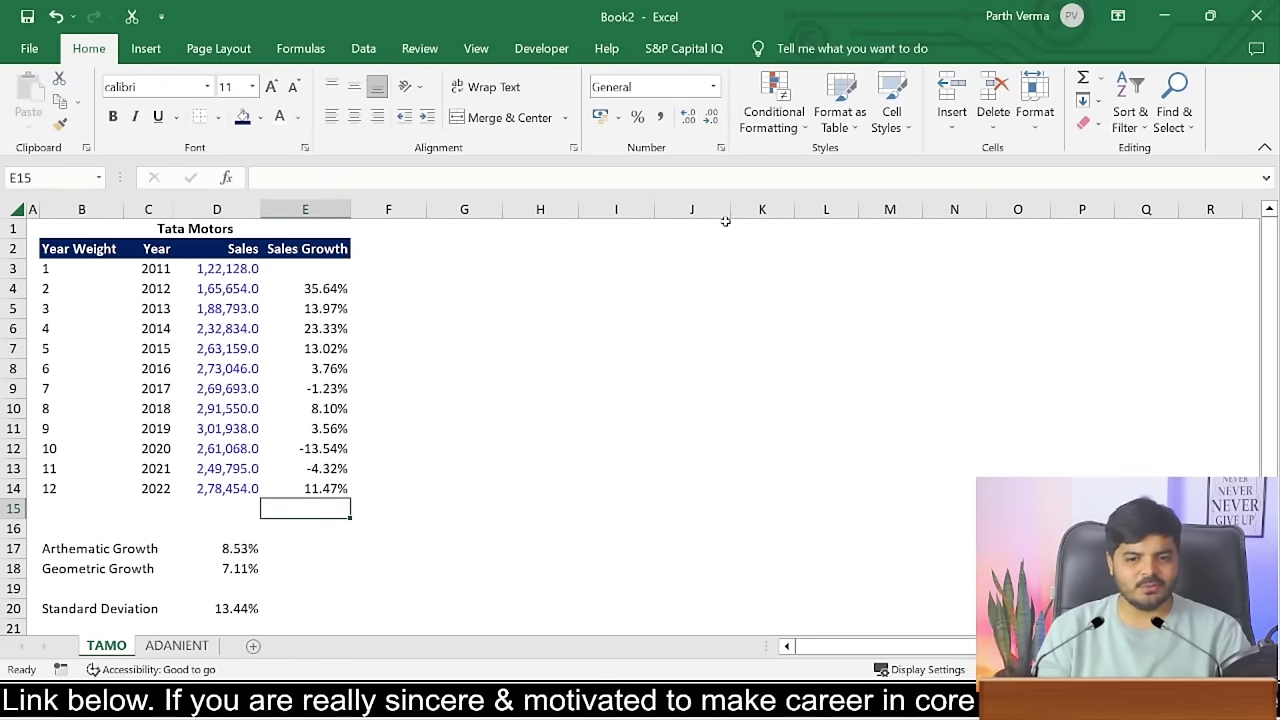
pyautogui.press('Right')
pyautogui.press('Down')
pyautogui.press('Left')
pyautogui.press('Left')
pyautogui.press('Left')
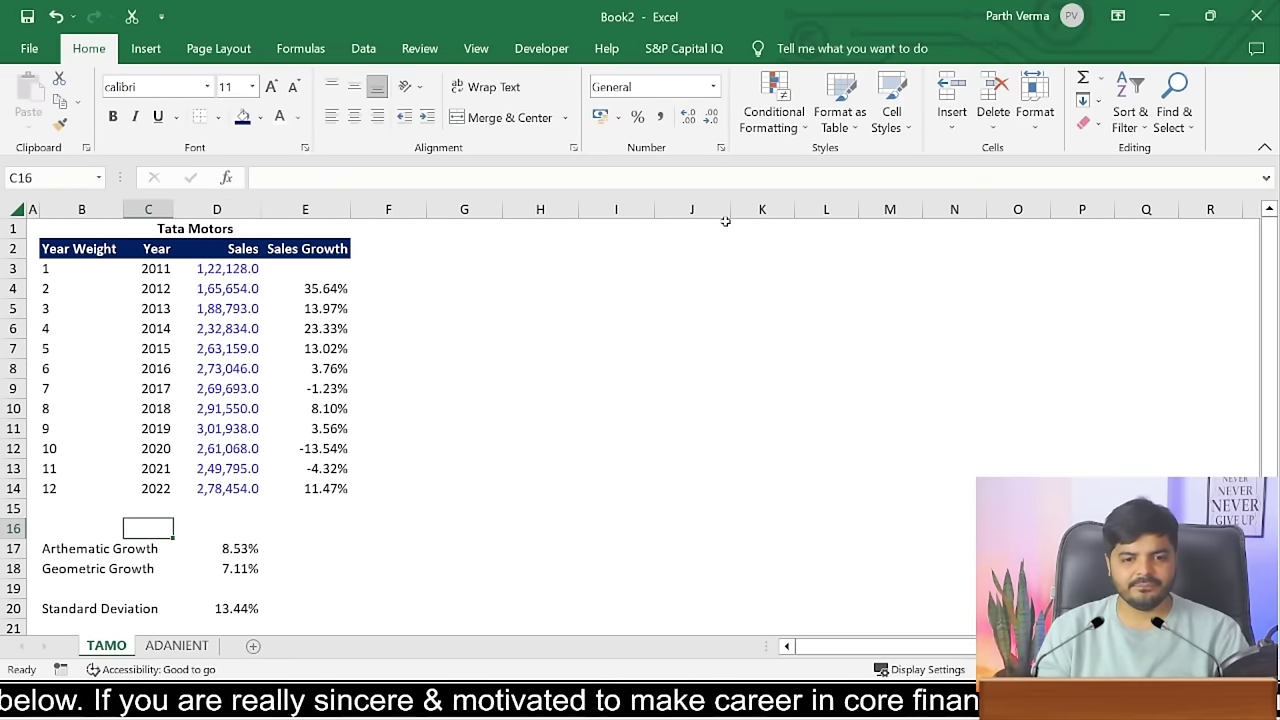
pyautogui.press('Down')
pyautogui.press('Down')
pyautogui.press('Left')
pyautogui.press('Left')
pyautogui.press('Up')
pyautogui.press('Right')
pyautogui.hotkey('shift', 'space')
pyautogui.hotkey('shift', 'Down')
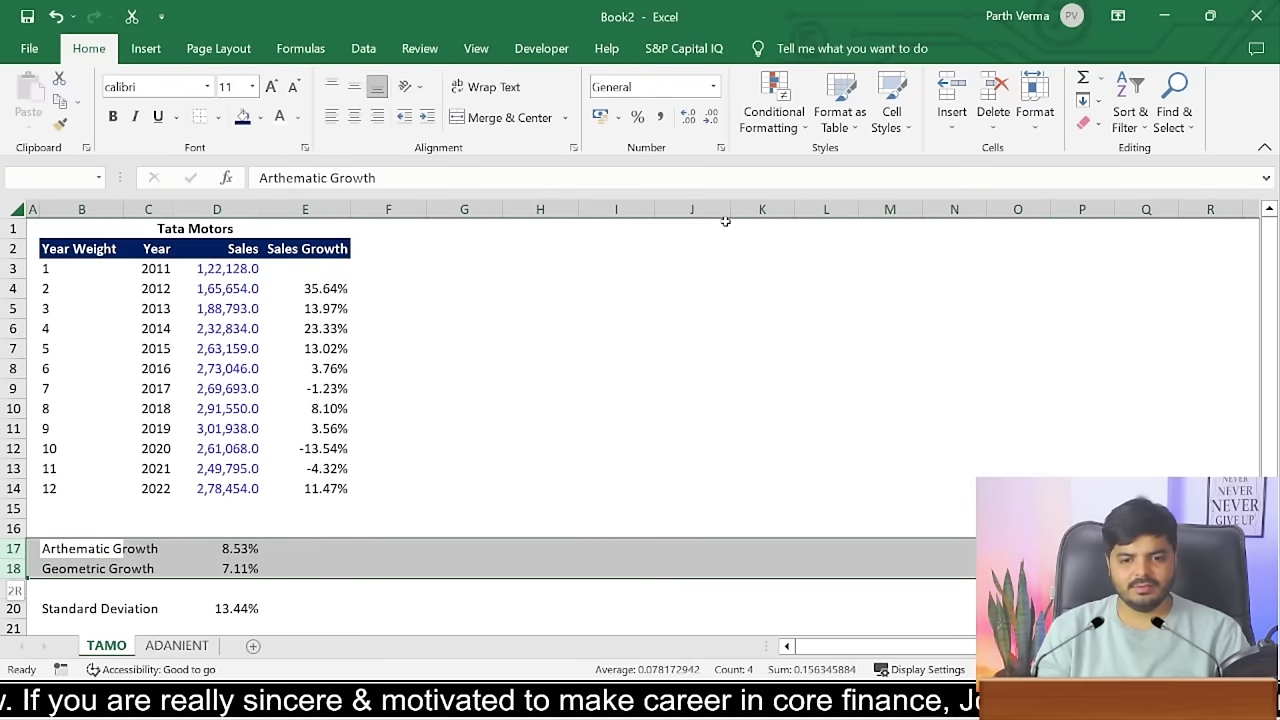
pyautogui.hotkey('shift', 'Down')
pyautogui.hotkey('shift', 'Down')
pyautogui.press('Delete')
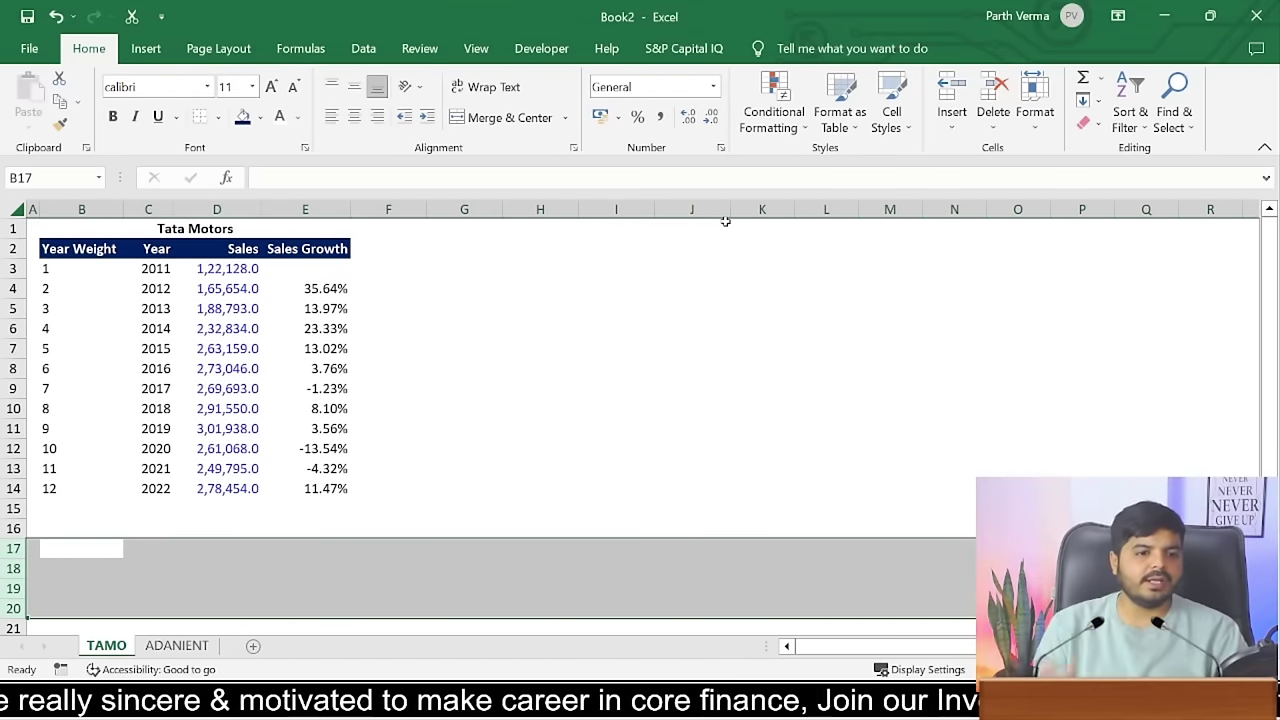
pyautogui.press('Right')
pyautogui.press('Right')
# - Copy row 14's weight and year into rows 15–18, adding weights 13–16 and years 2023–2026
pyautogui.press('Up')
pyautogui.press('Up')
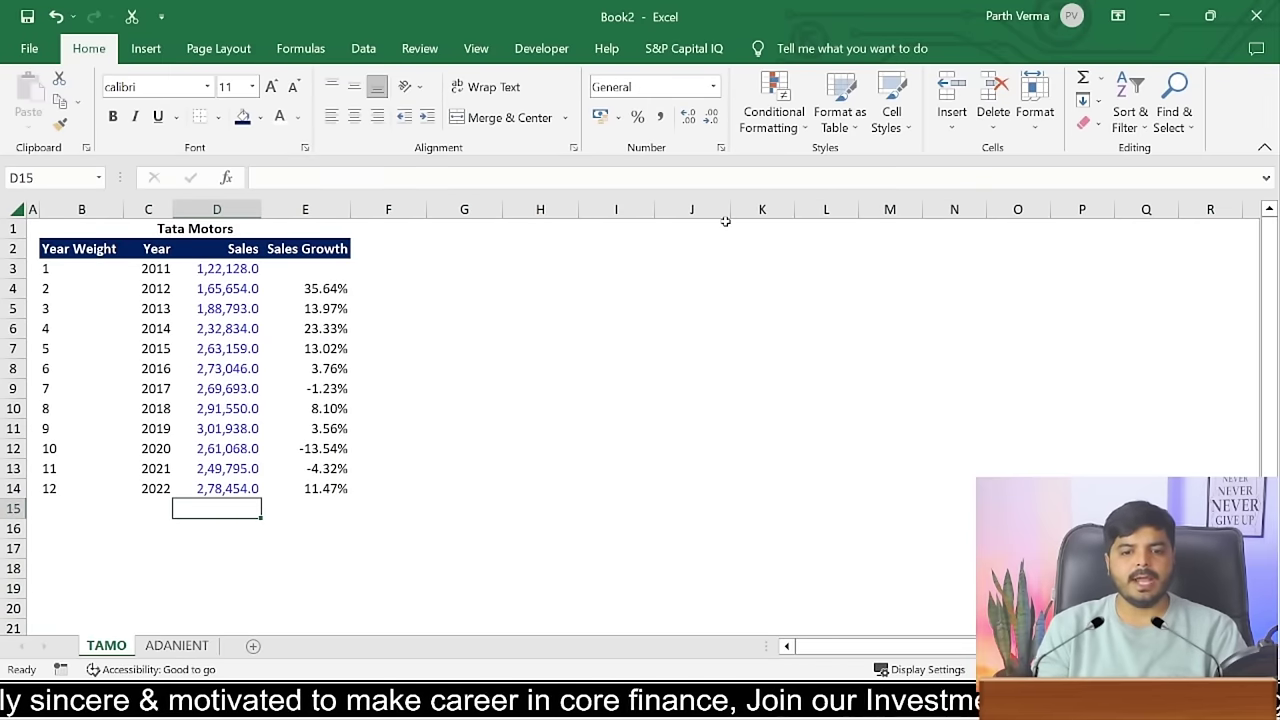
pyautogui.press('Up')
pyautogui.press('Right')
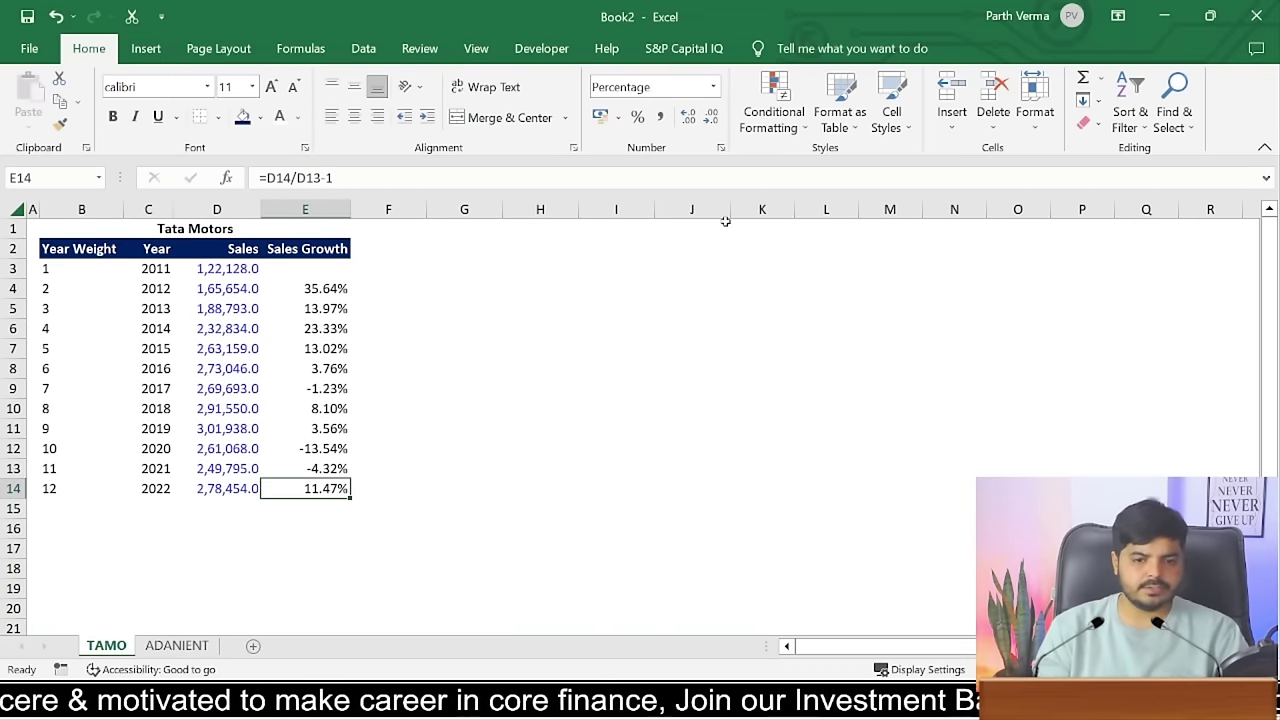
pyautogui.press('Left')
pyautogui.press('Left')
pyautogui.press('Left')
pyautogui.press('Down')
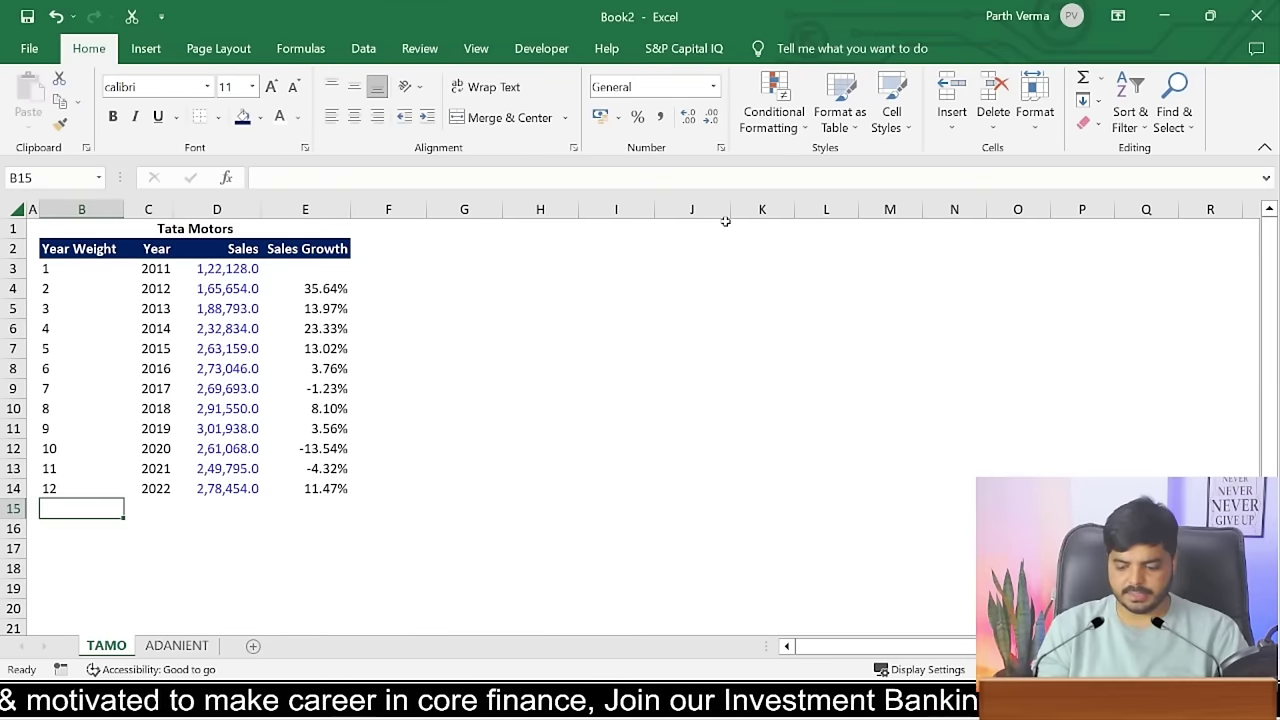
pyautogui.press('Up')
pyautogui.hotkey('shift', 'Right')
pyautogui.hotkey('ctrl', 'c')
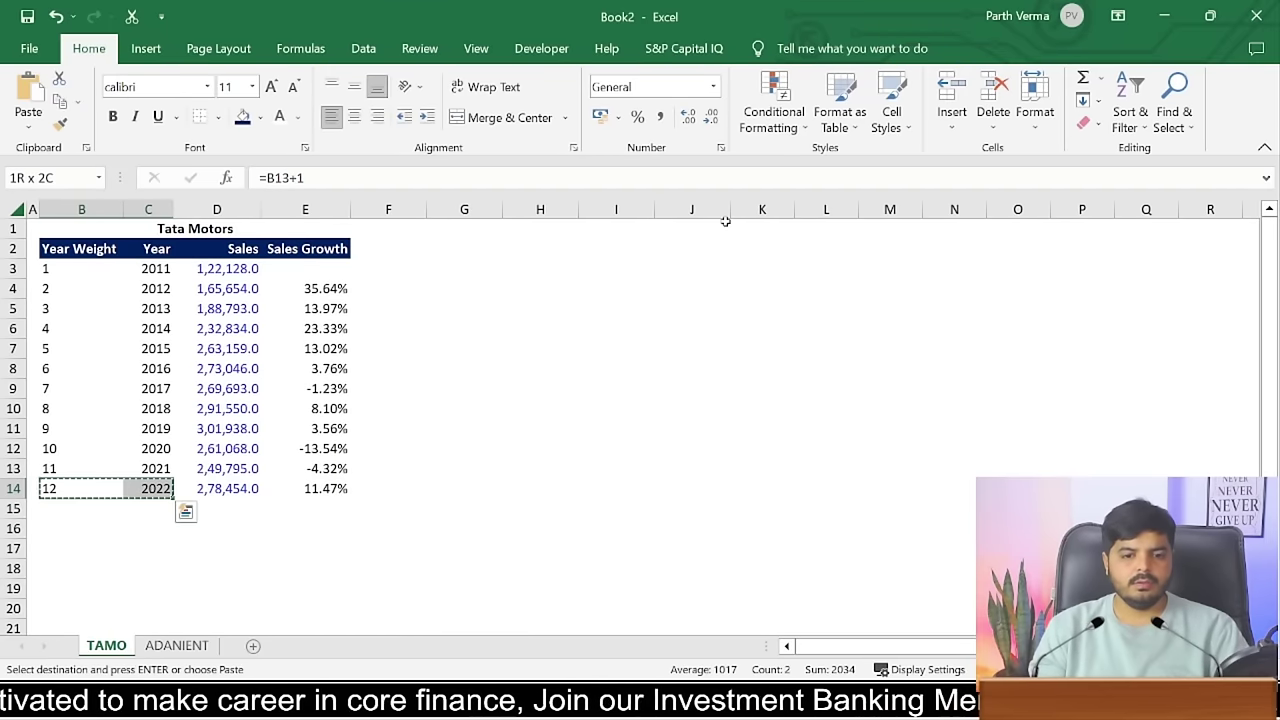
pyautogui.press('Down')
pyautogui.hotkey('ctrl', 'v')
pyautogui.press('Down')
pyautogui.hotkey('ctrl', 'v')
pyautogui.press('Down')
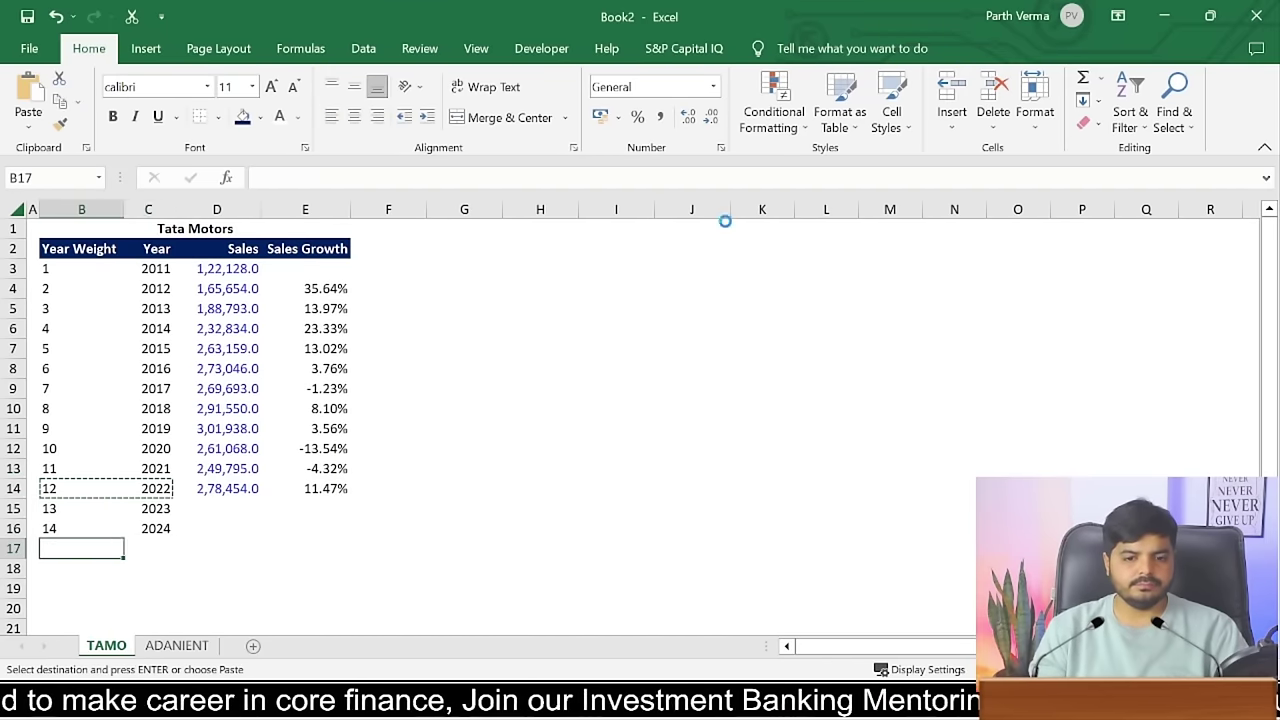
pyautogui.hotkey('ctrl', 'v')
pyautogui.press('Down')
pyautogui.hotkey('ctrl', 'v')
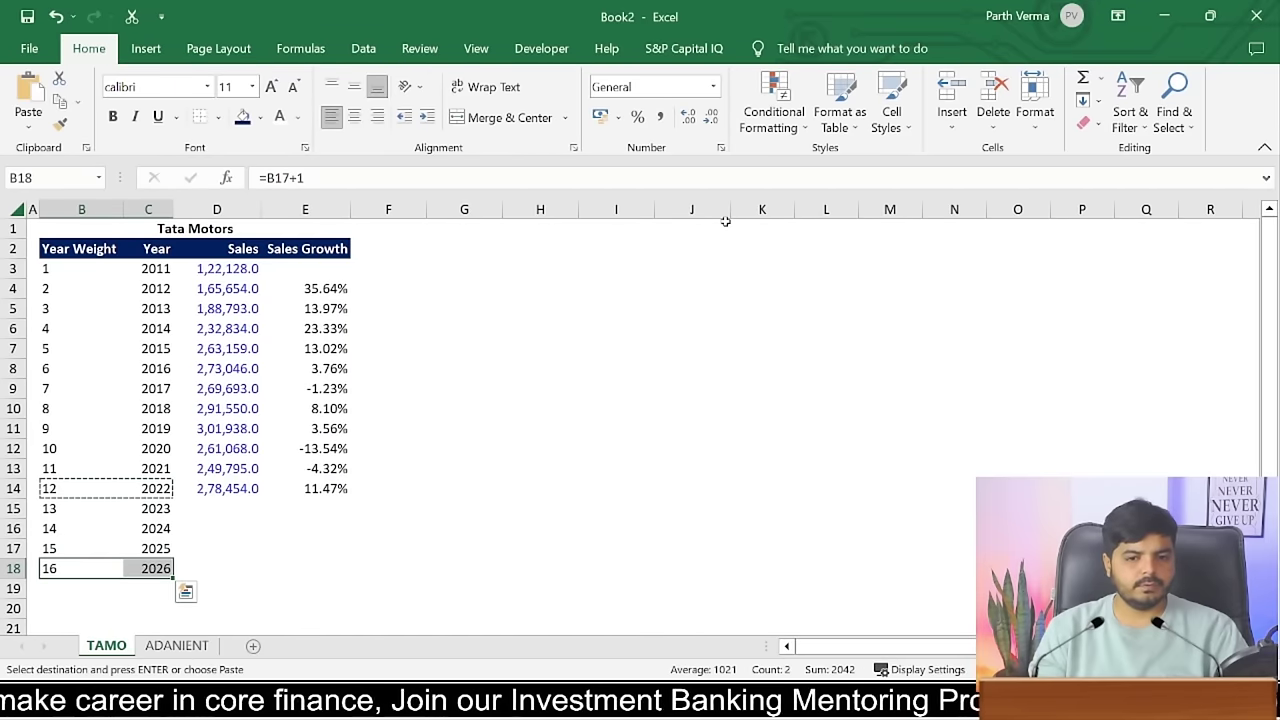
# - Select the historical years 2011 through 2022 in the Year column
pyautogui.press('Up')
pyautogui.press('Right')
pyautogui.press('Up')
pyautogui.press('Up')
pyautogui.press('Up')
pyautogui.hotkey('ctrl', 'shift', 'Up')
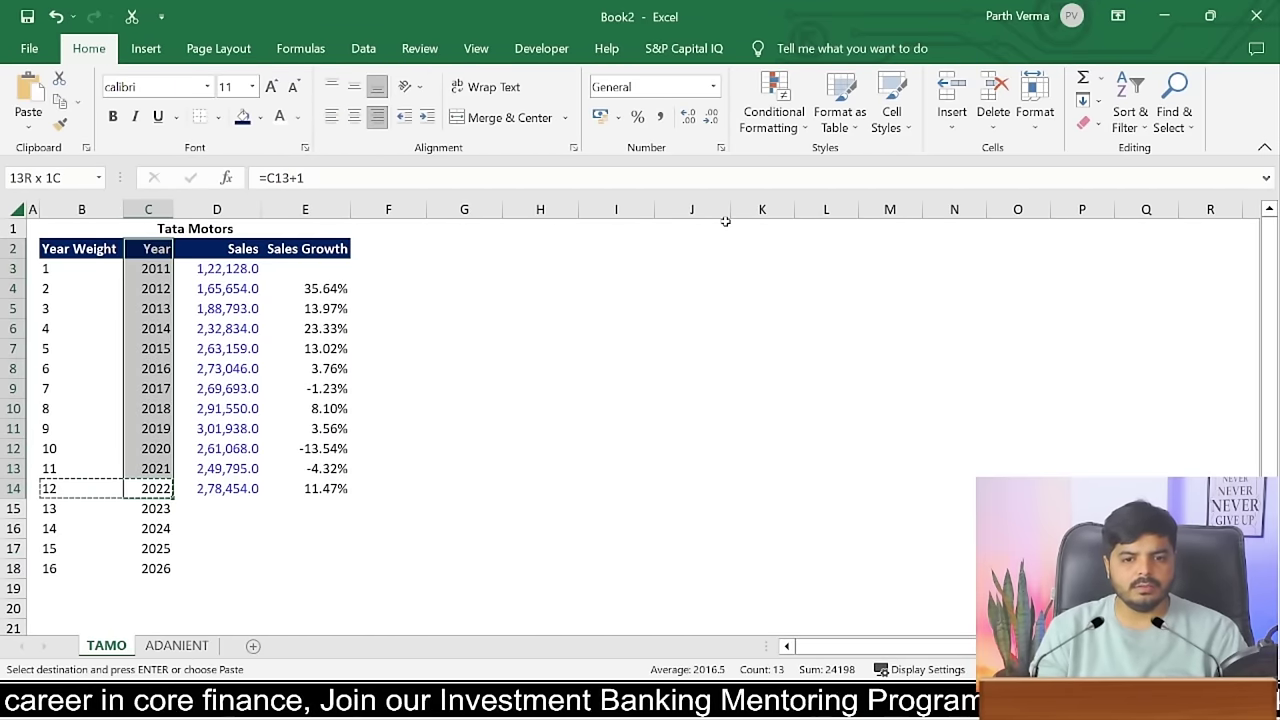
pyautogui.hotkey('shift', 'Down')
pyautogui.hotkey('ctrl', 'q')
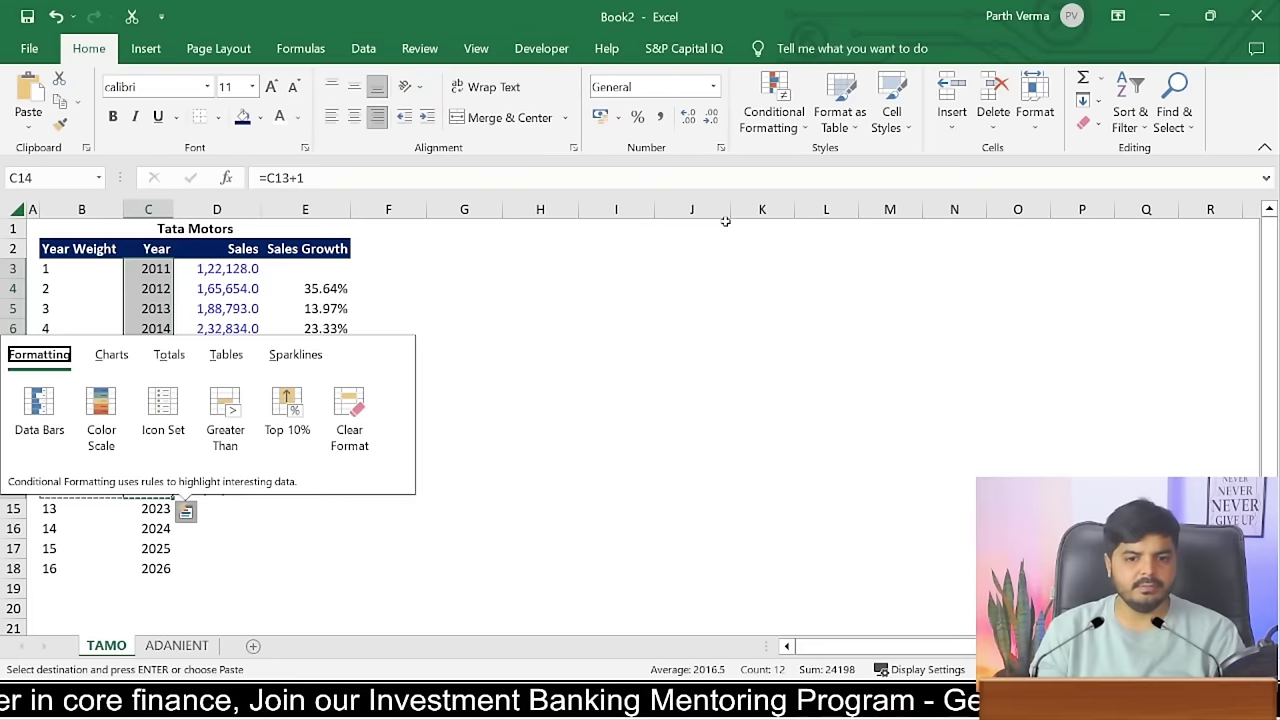
pyautogui.press('Escape')
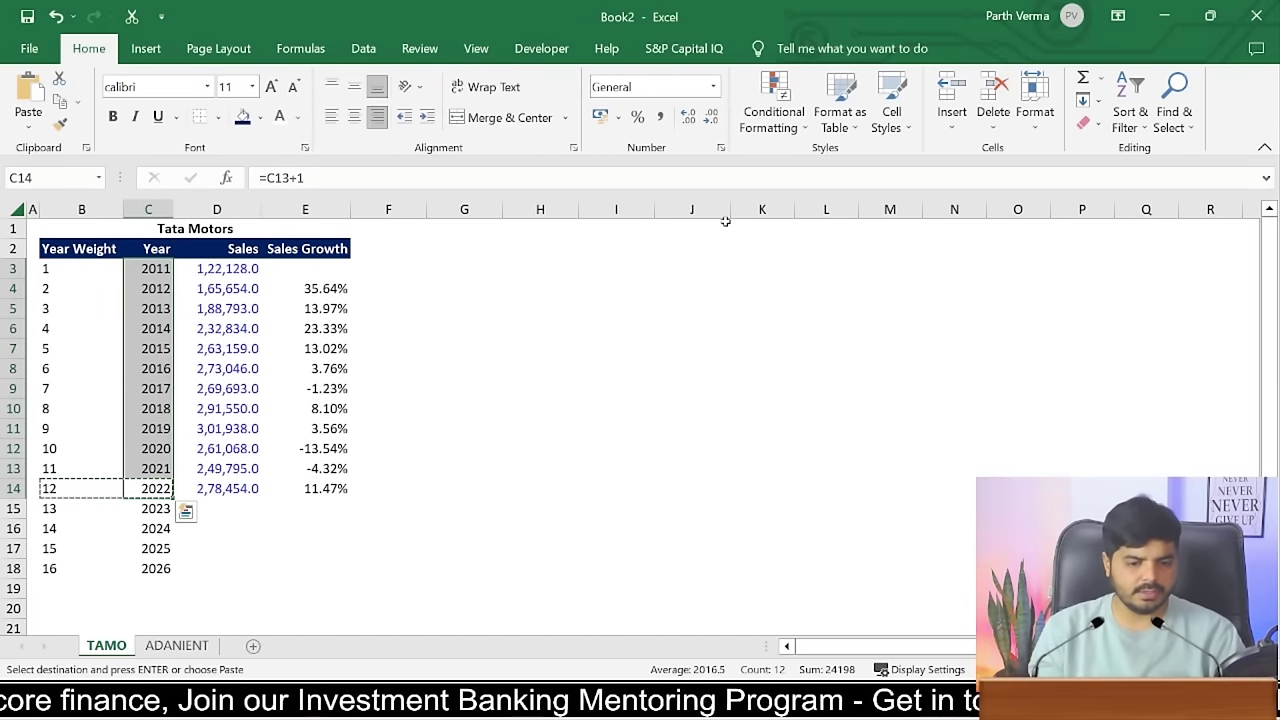
# - Apply the custom number format 0"A" so 2011–2022 display as 2011A–2022A
pyautogui.press('Escape')
pyautogui.hotkey('ctrl', '1')
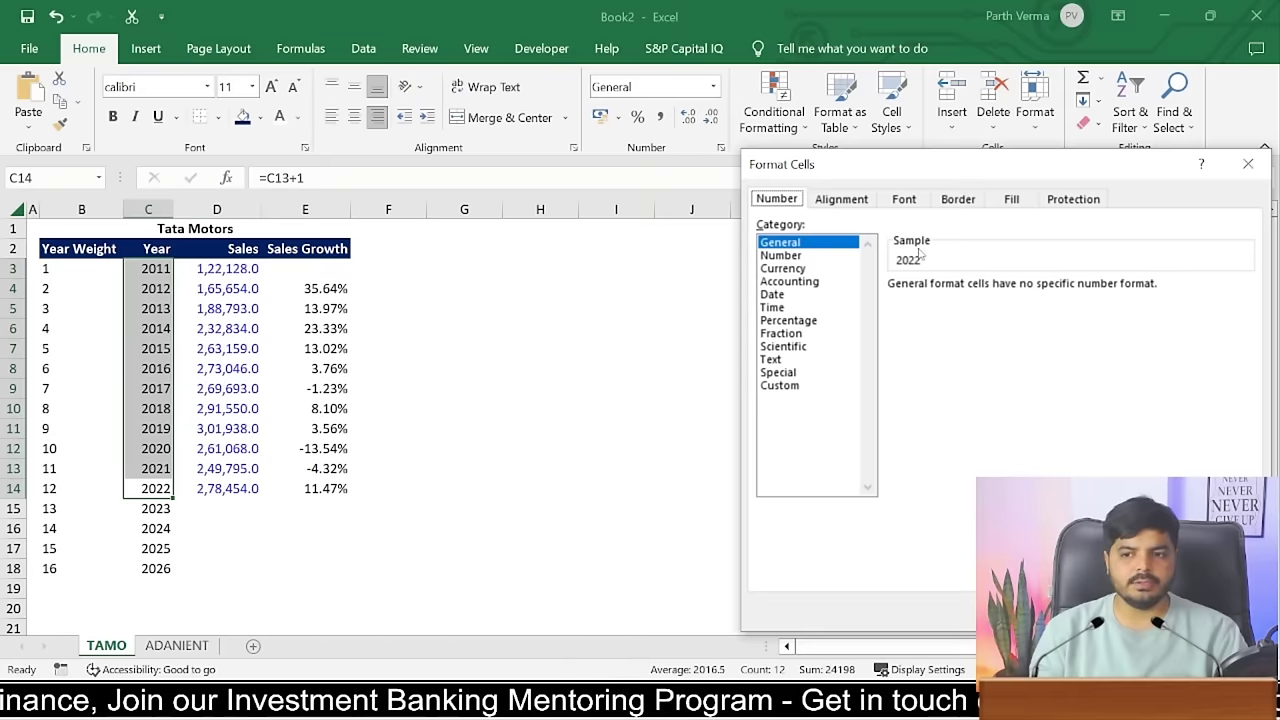
pyautogui.click(784, 386)
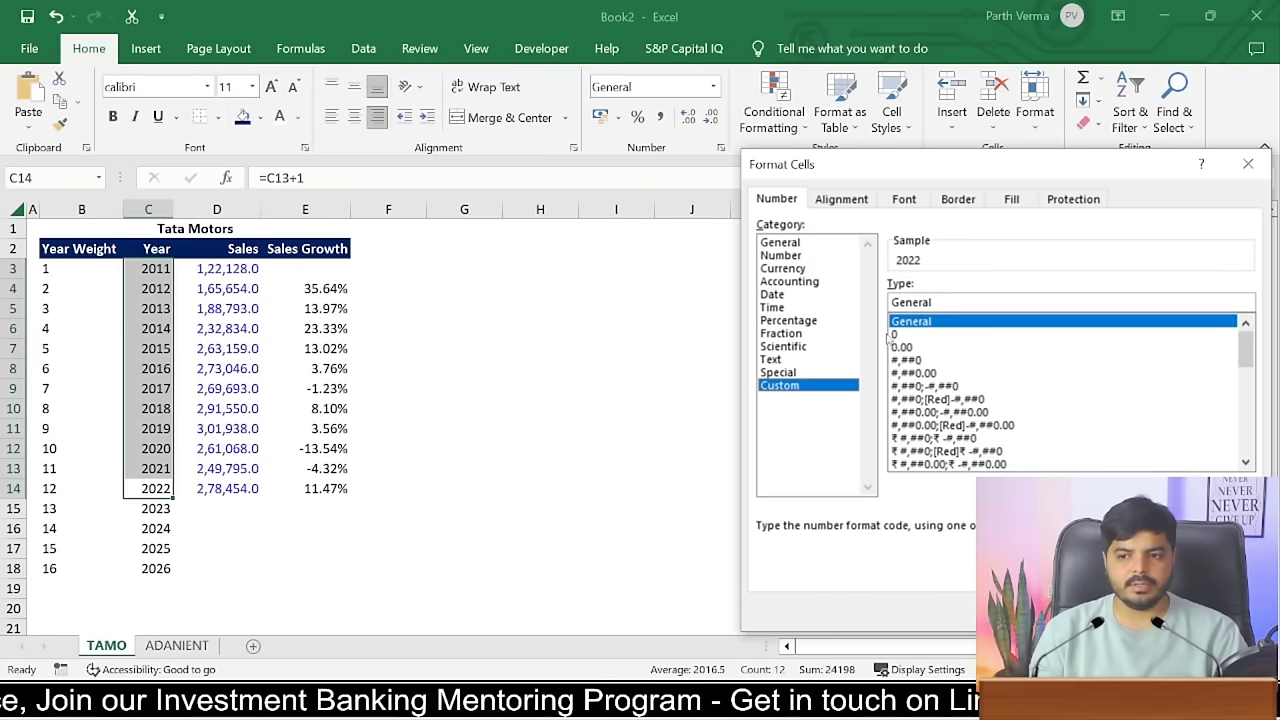
pyautogui.click(941, 335)
pyautogui.click(947, 305)
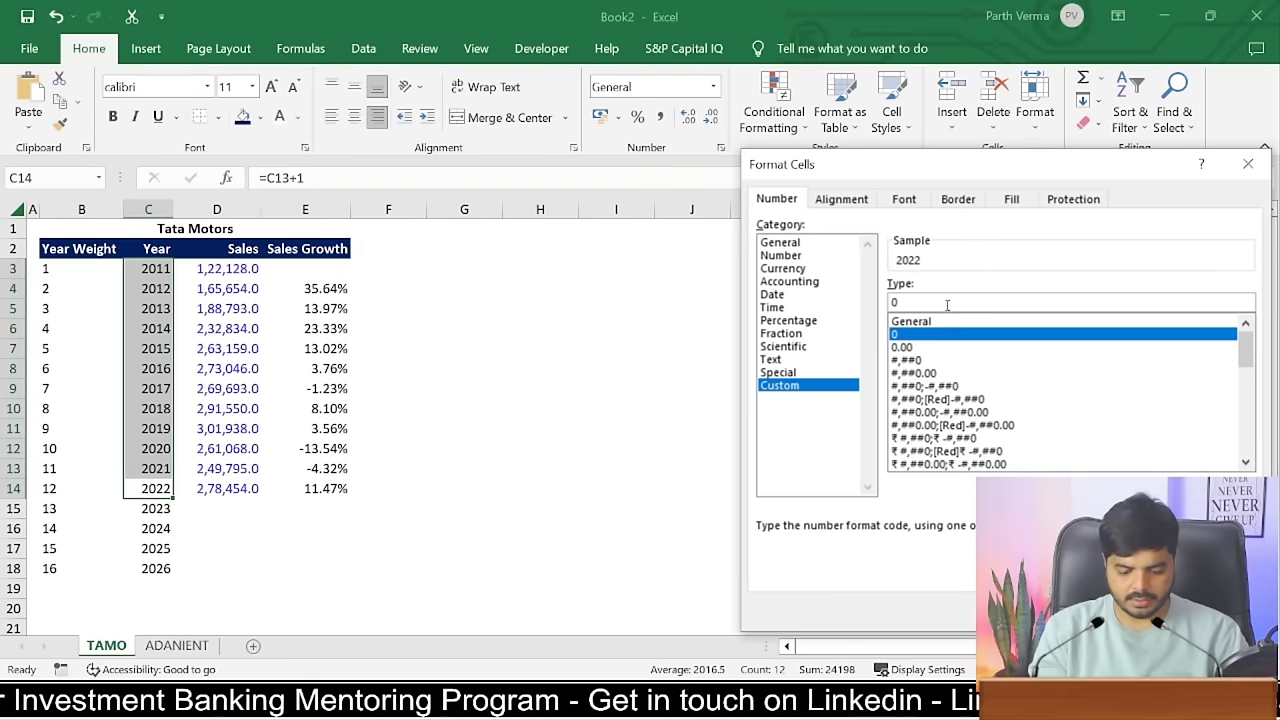
pyautogui.write('"A"')
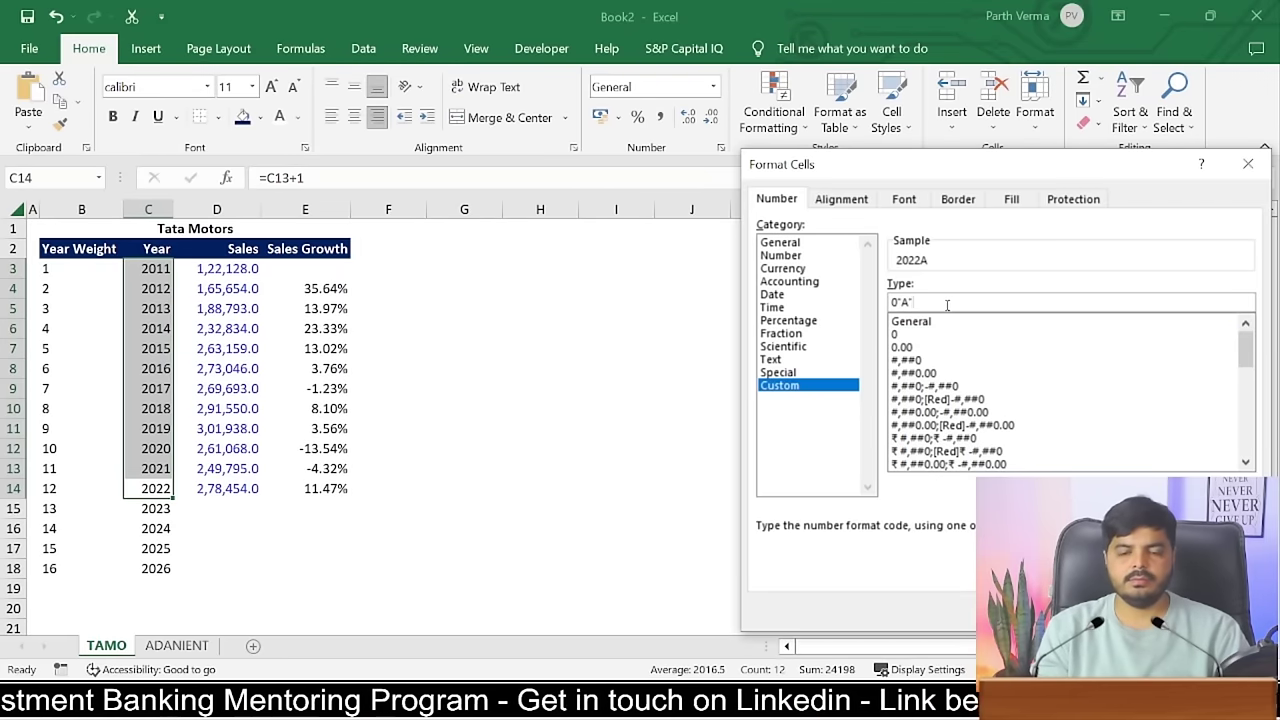
pyautogui.press('Return')
# - Apply the custom format 0"E" to years 2023–2026 so they show 2023E–2026E
pyautogui.press('Down')
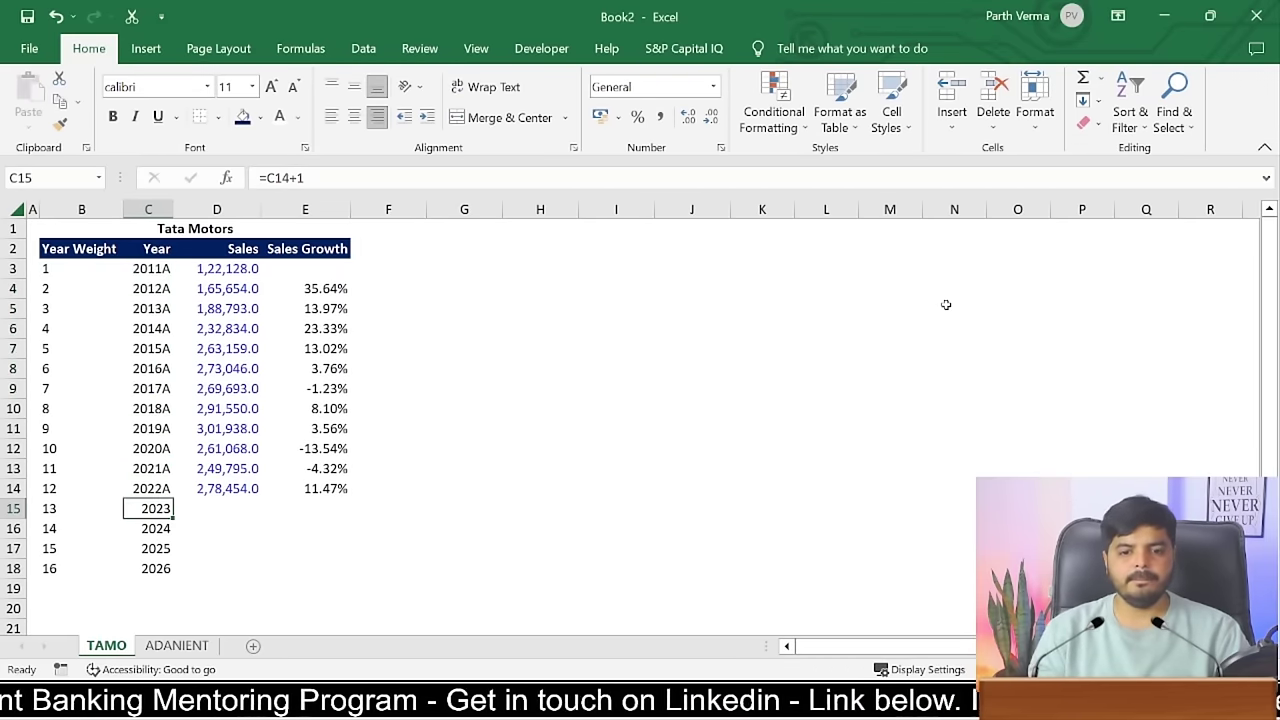
pyautogui.hotkey('ctrl', 'shift', 'Down')
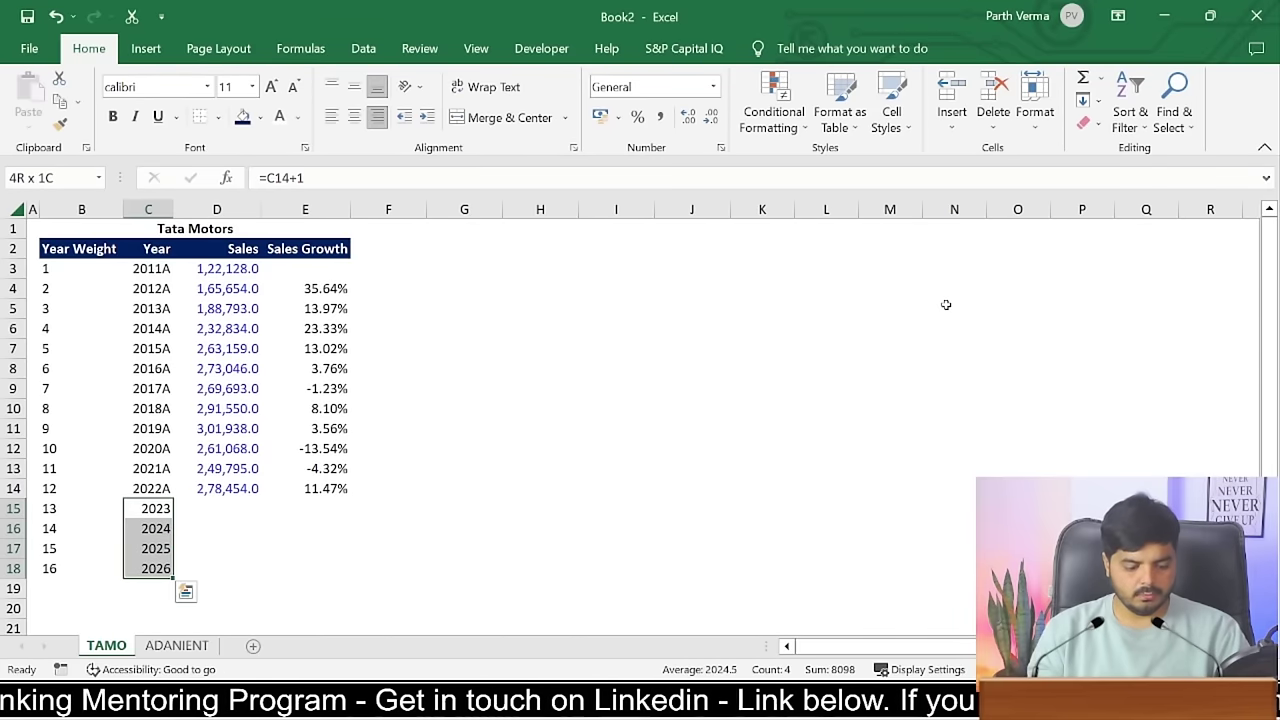
pyautogui.hotkey('ctrl', '1')
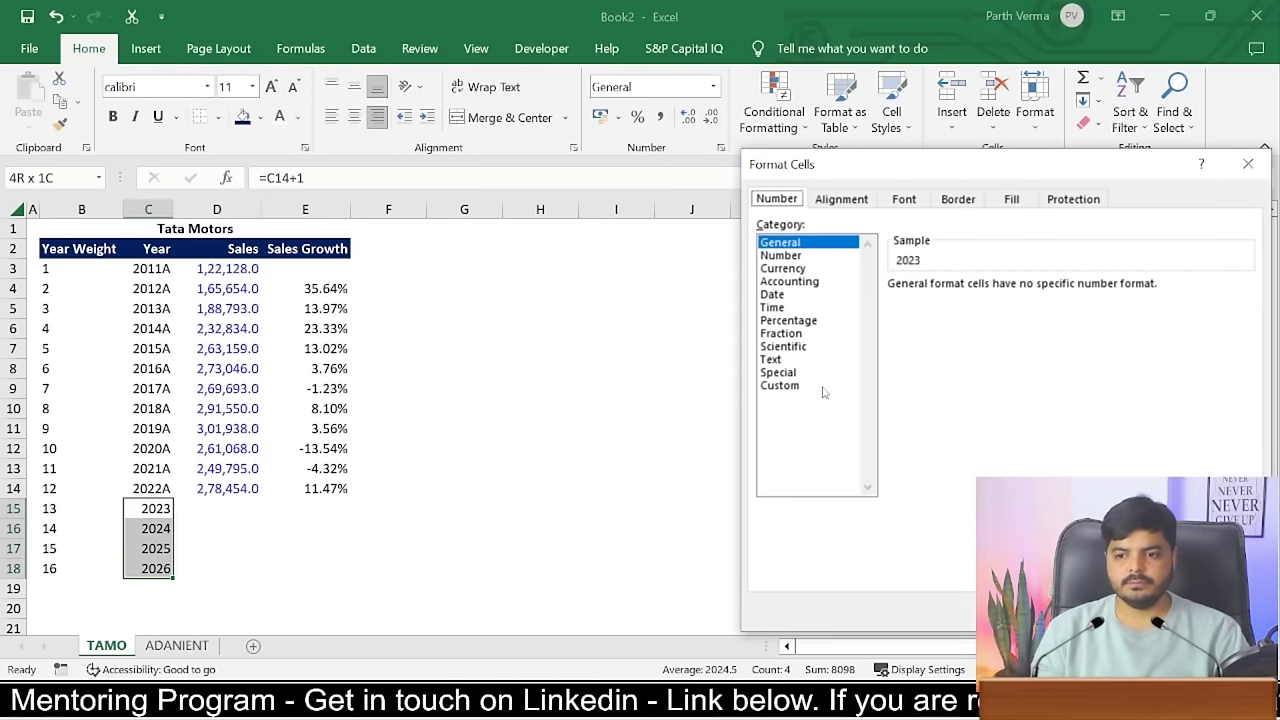
pyautogui.click(791, 387)
pyautogui.click(922, 336)
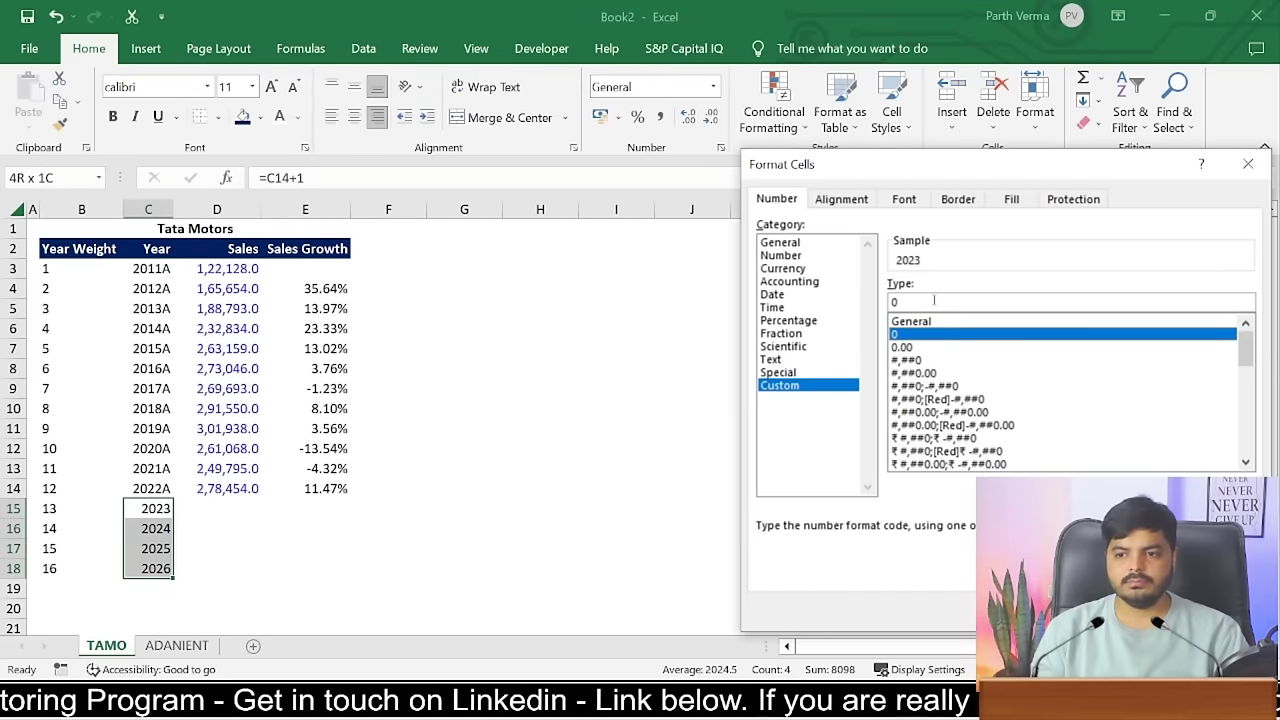
pyautogui.click(934, 300)
pyautogui.write('"E"')
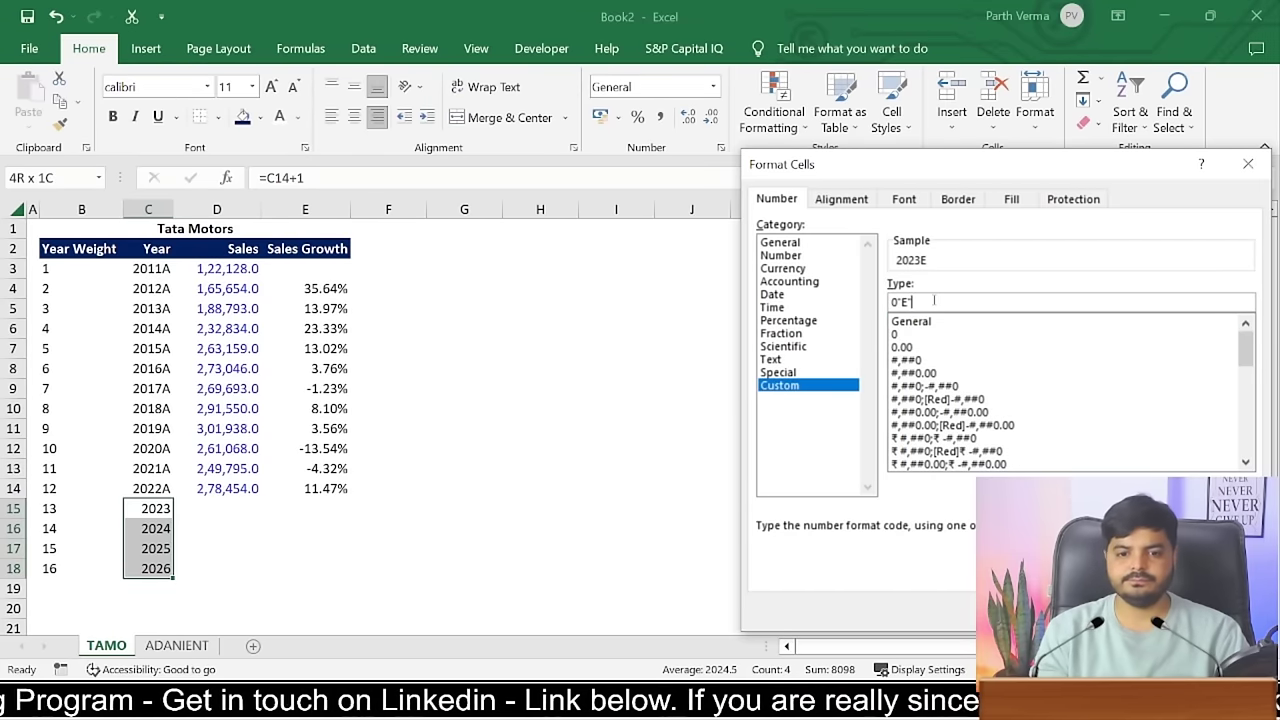
pyautogui.press('Return')
pyautogui.click(543, 490)
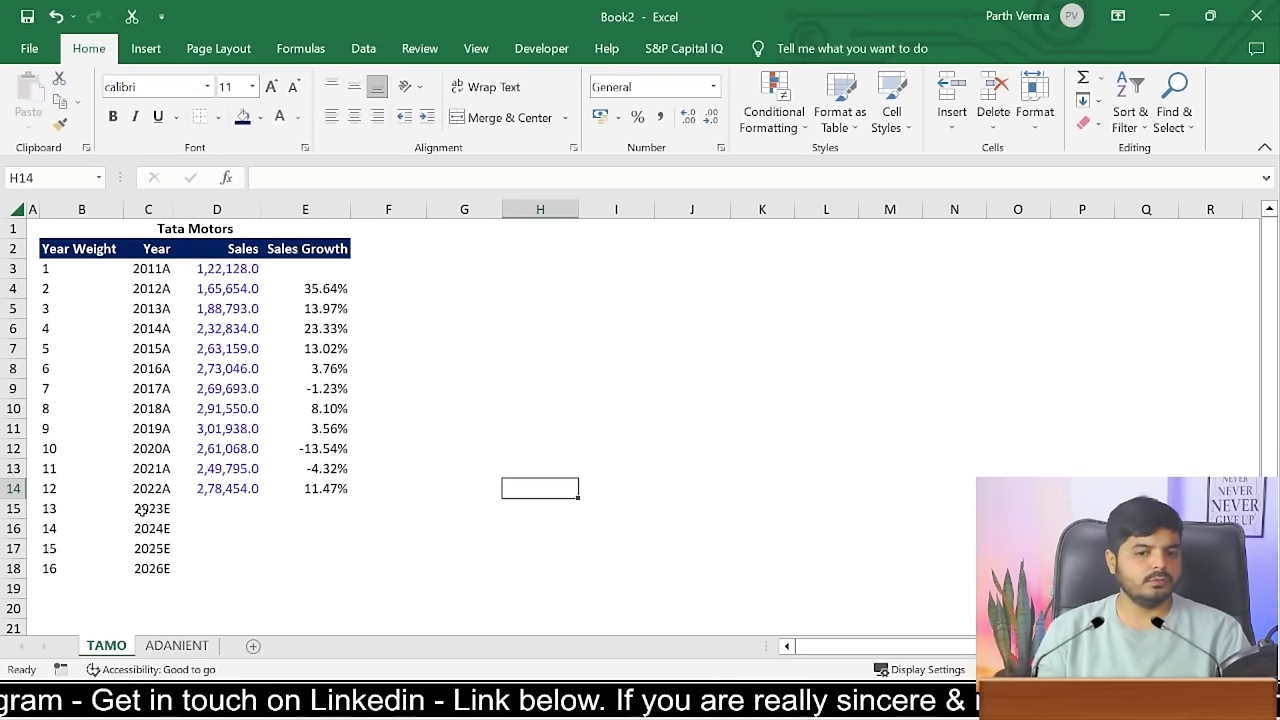
pyautogui.moveTo(141, 510); pyautogui.dragTo(155, 568)
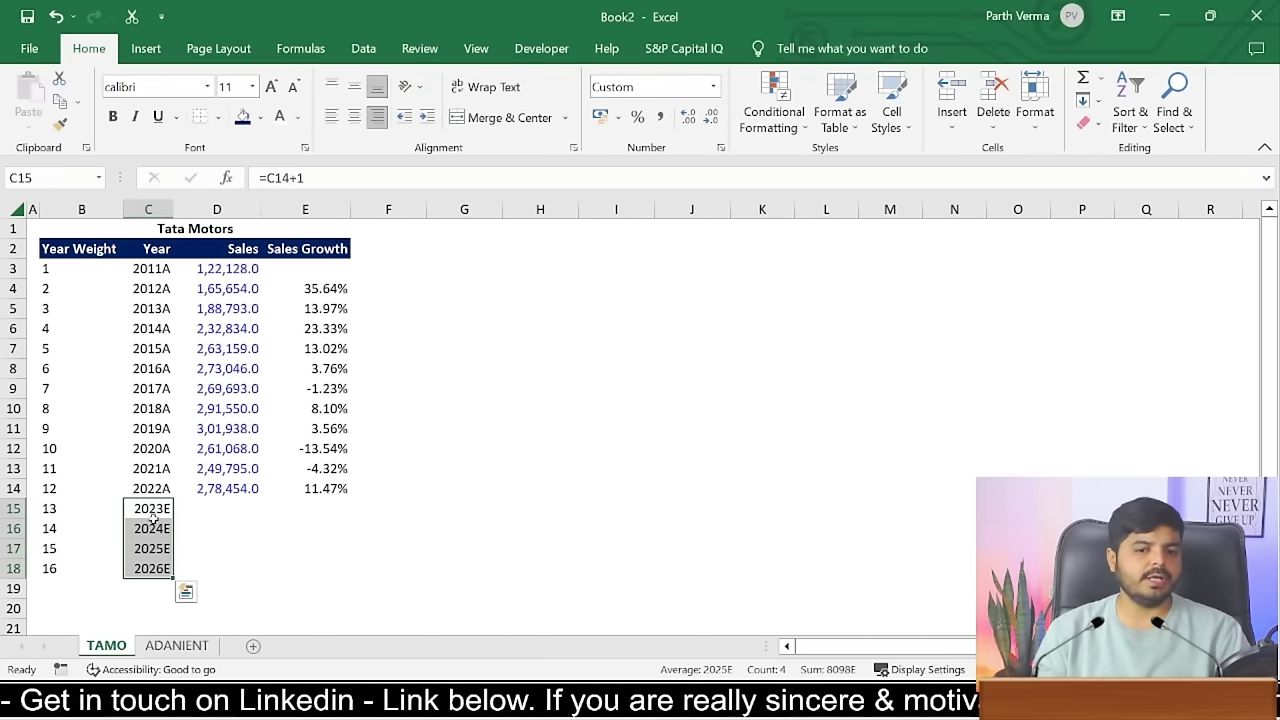
pyautogui.moveTo(150, 507); pyautogui.dragTo(157, 566)
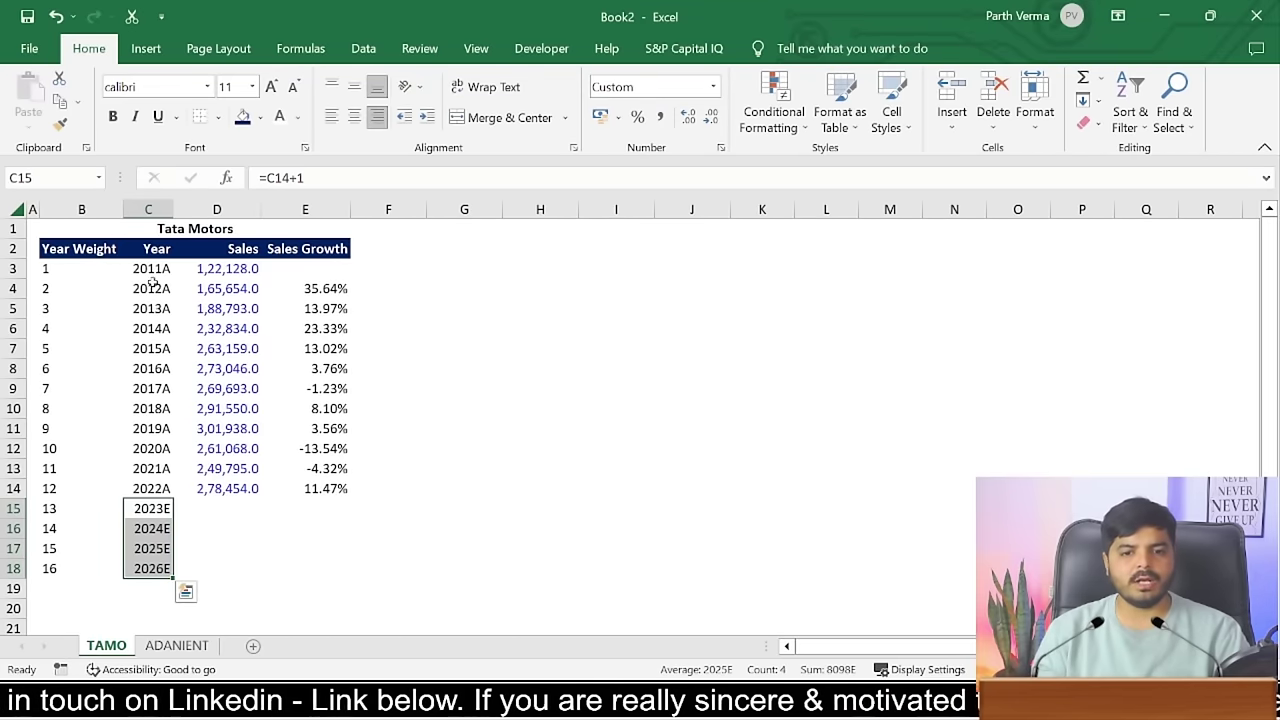
pyautogui.moveTo(152, 270); pyautogui.dragTo(150, 430)
pyautogui.moveTo(150, 508); pyautogui.dragTo(165, 565)
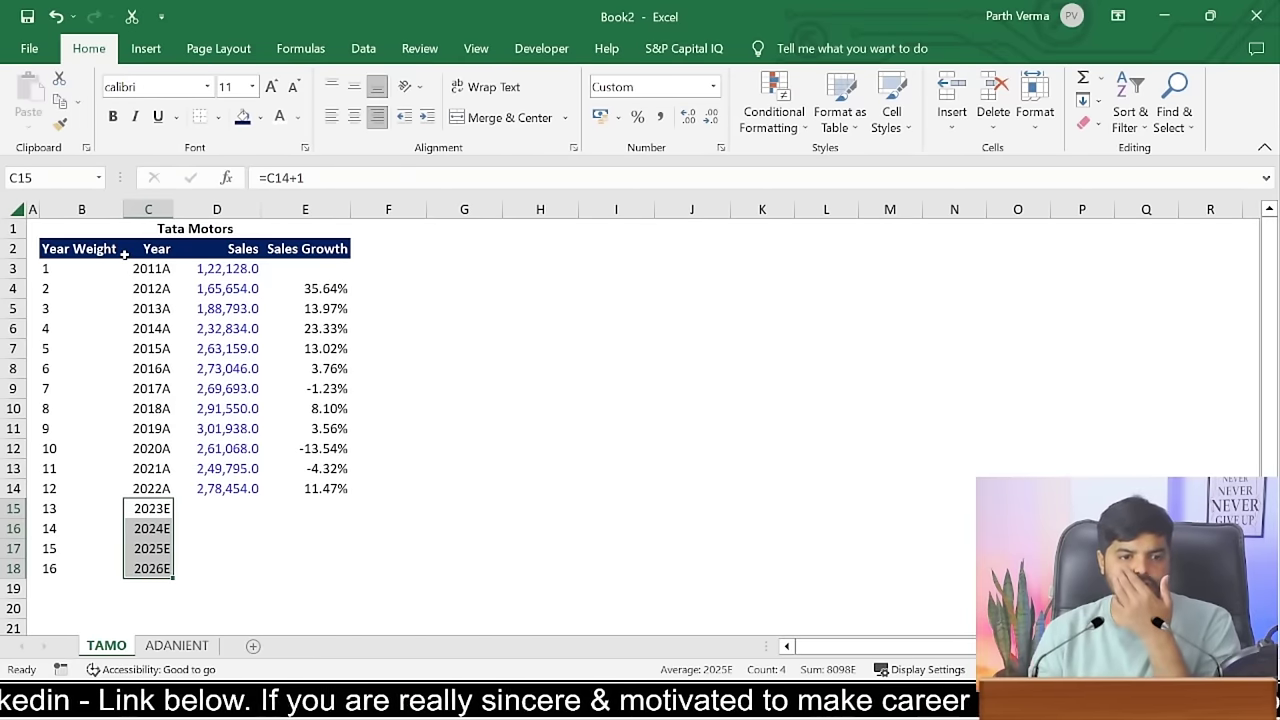
pyautogui.moveTo(48, 268); pyautogui.dragTo(90, 560)
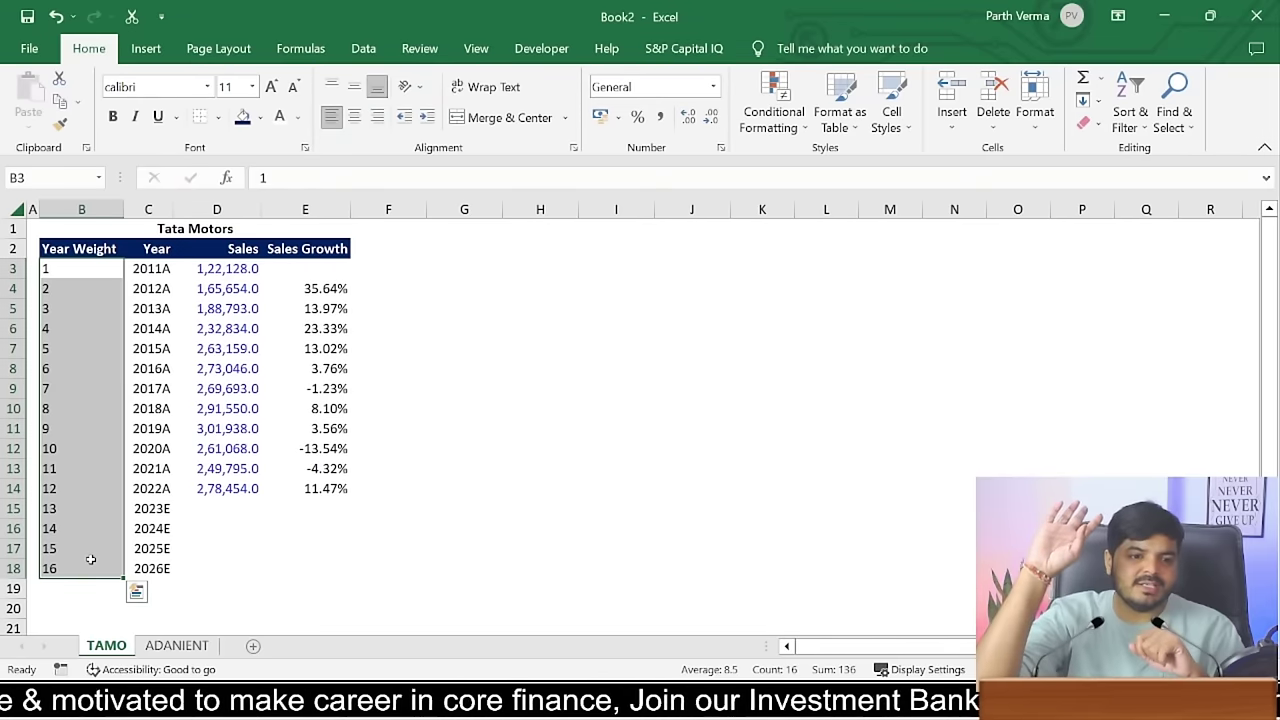
pyautogui.click(96, 266)
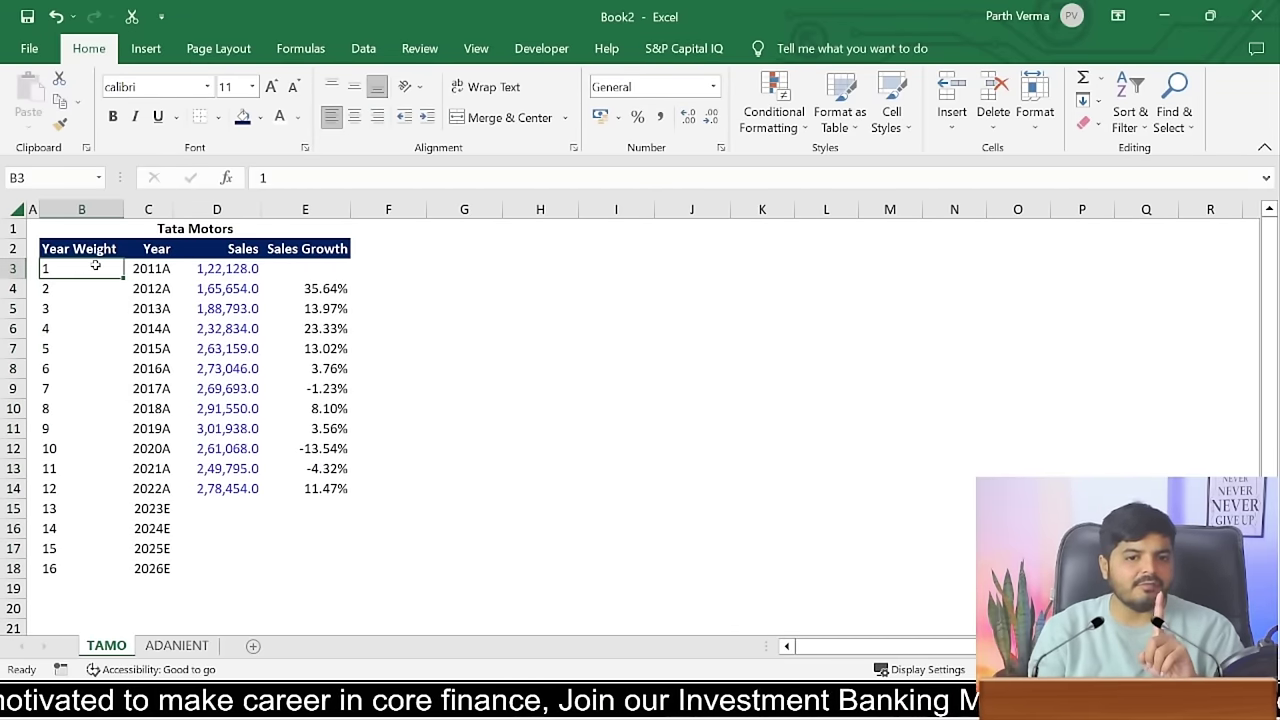
pyautogui.click(96, 302)
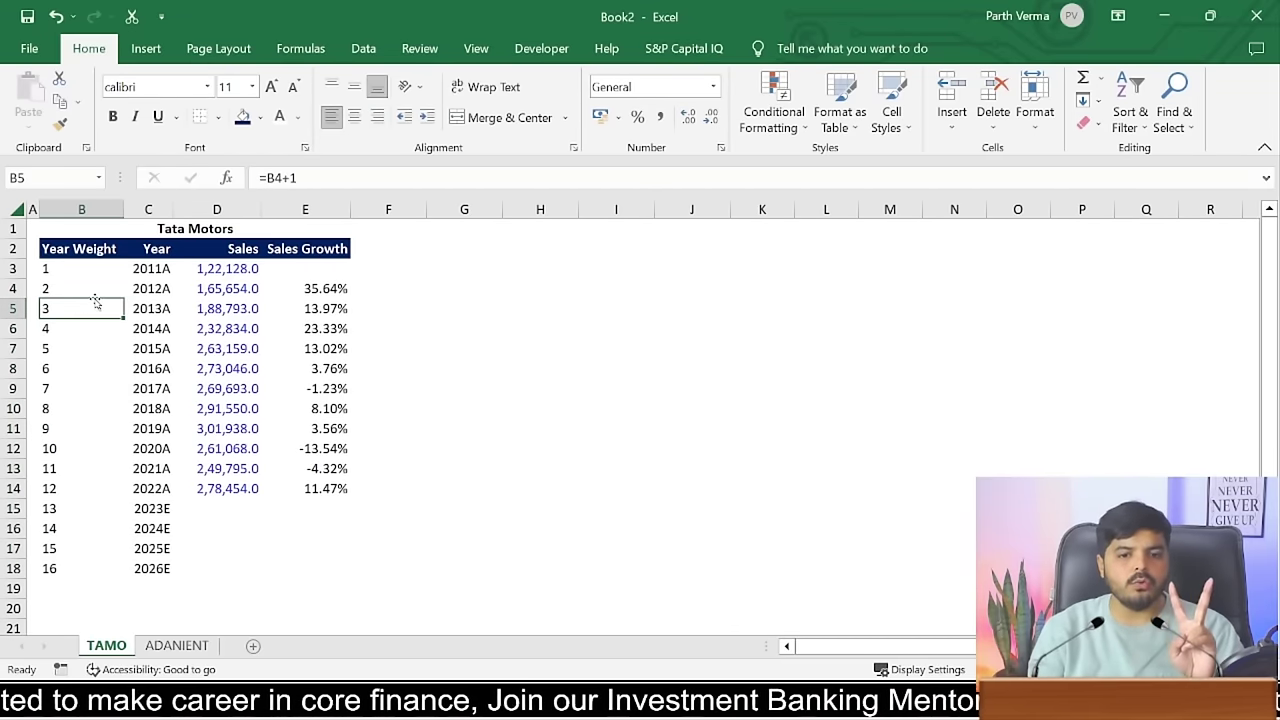
pyautogui.click(146, 492)
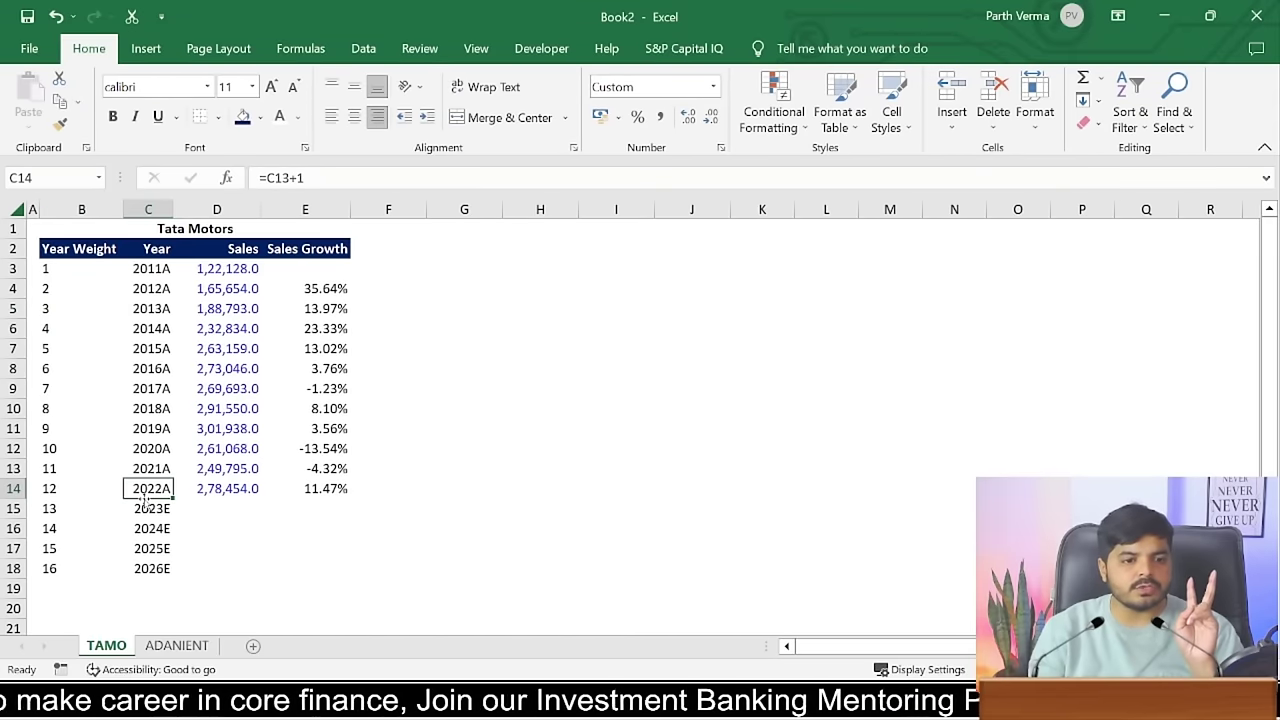
pyautogui.click(44, 492)
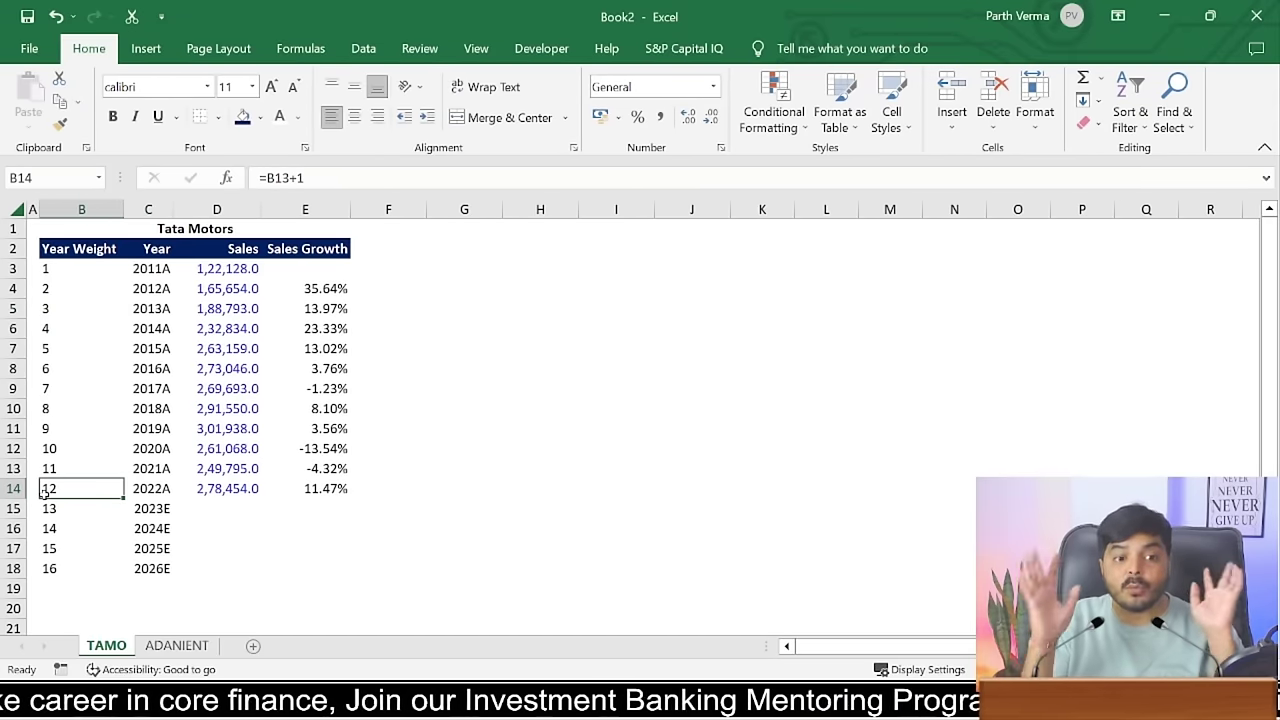
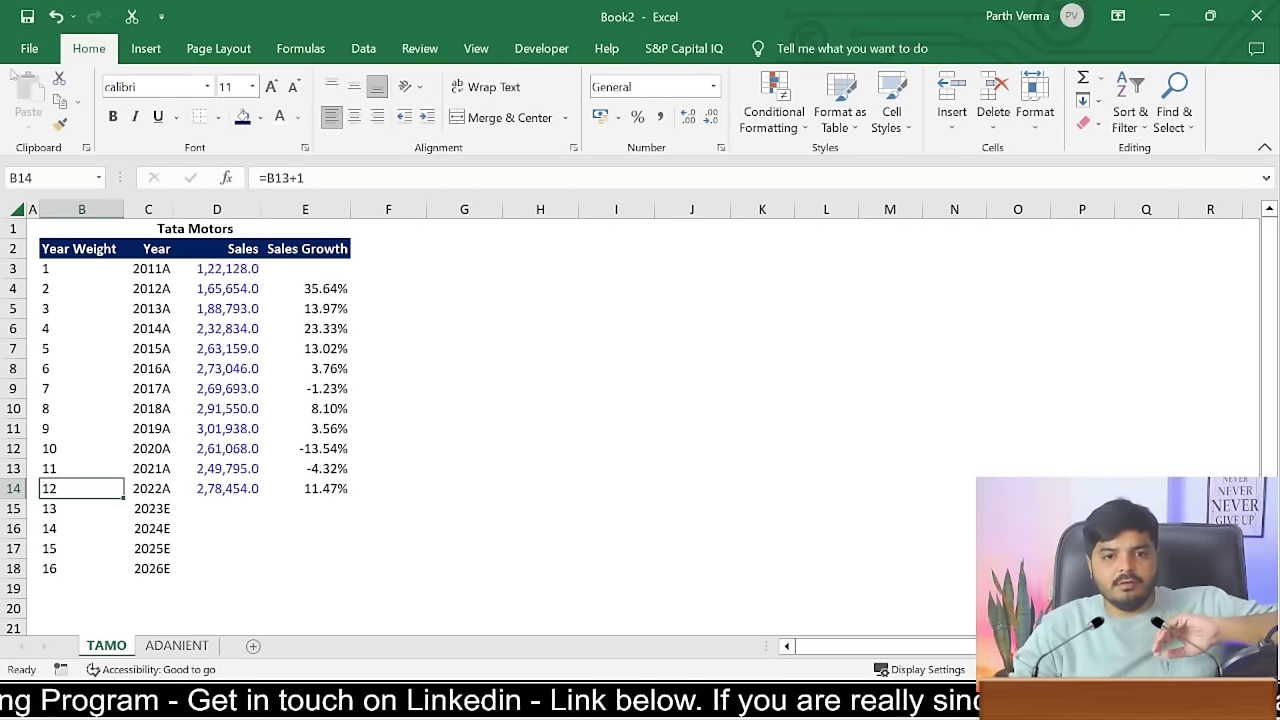
# - Make sure the Analysis ToolPak add-in is enabled via Excel Options > Add-ins
pyautogui.click(28, 52)
pyautogui.click(95, 609)
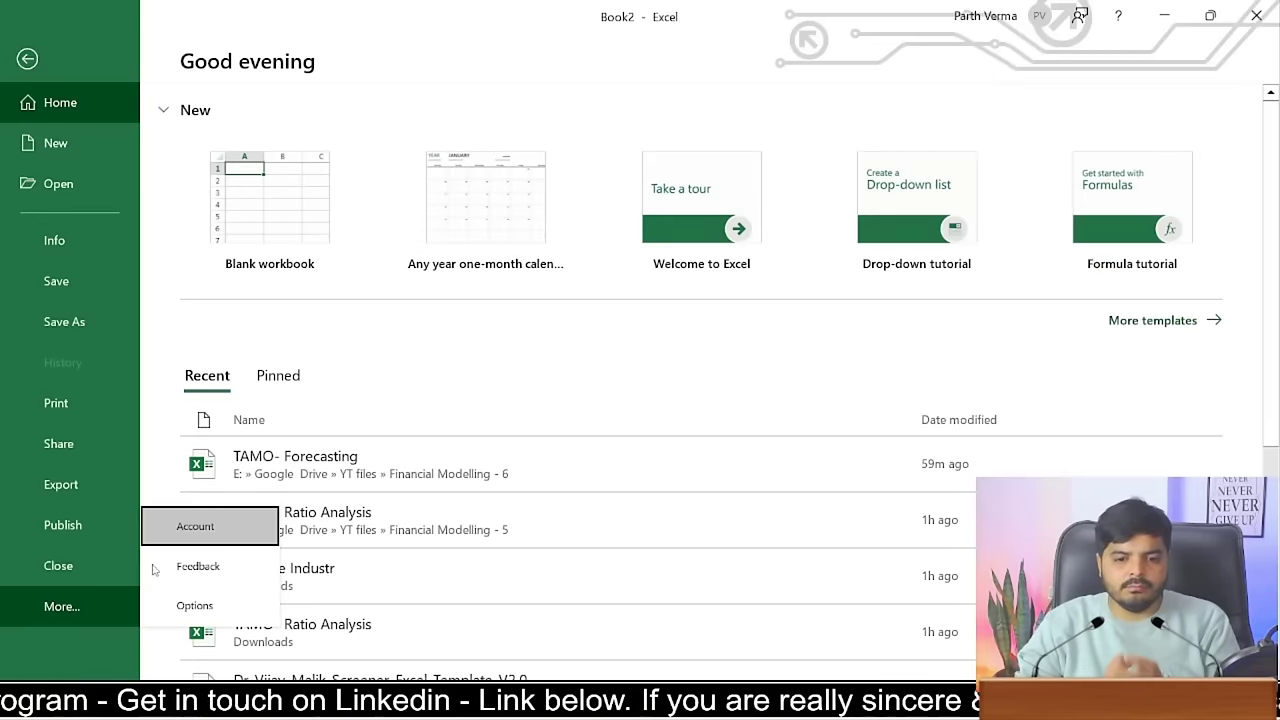
pyautogui.click(197, 605)
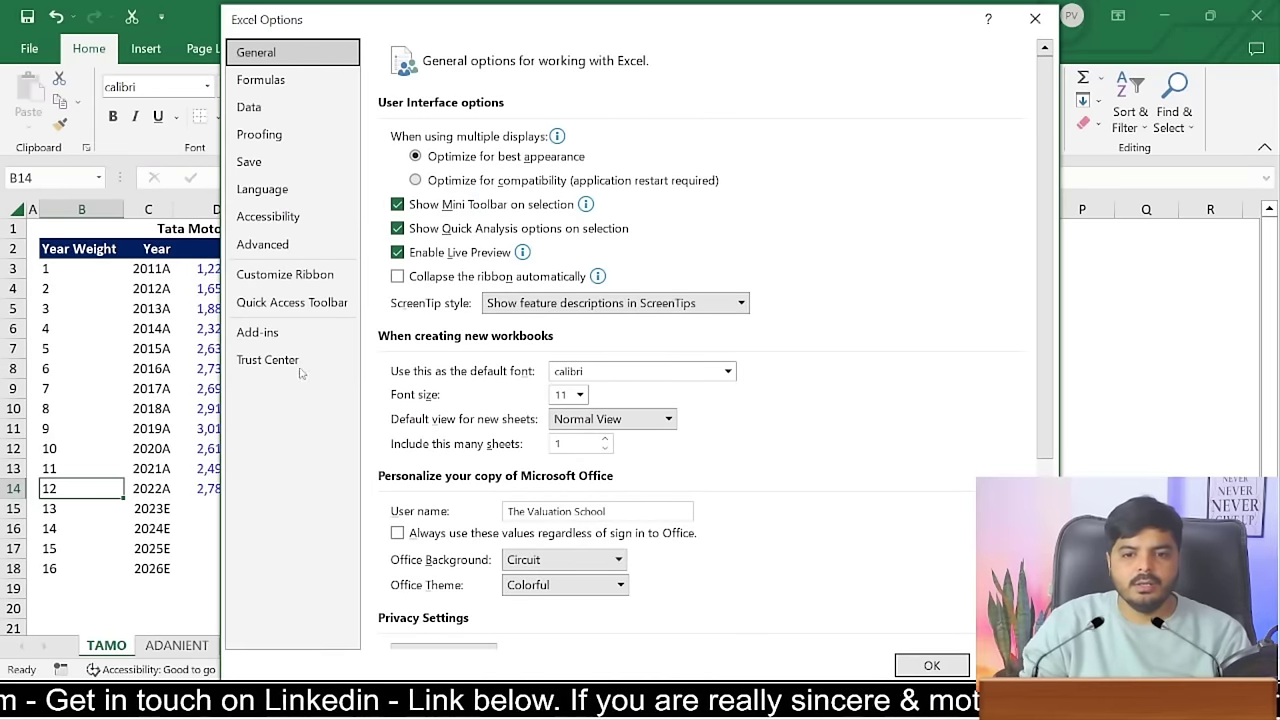
pyautogui.press('Escape')
pyautogui.click(27, 16)
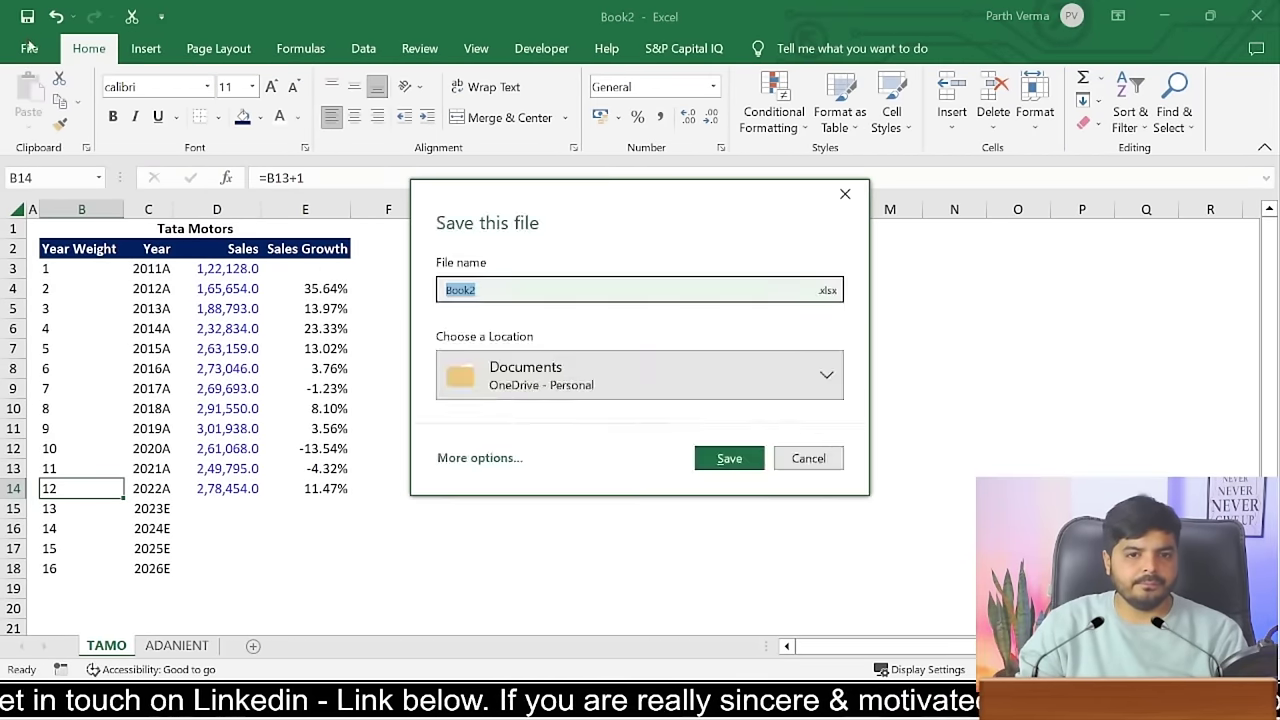
pyautogui.press('Escape')
pyautogui.click(30, 49)
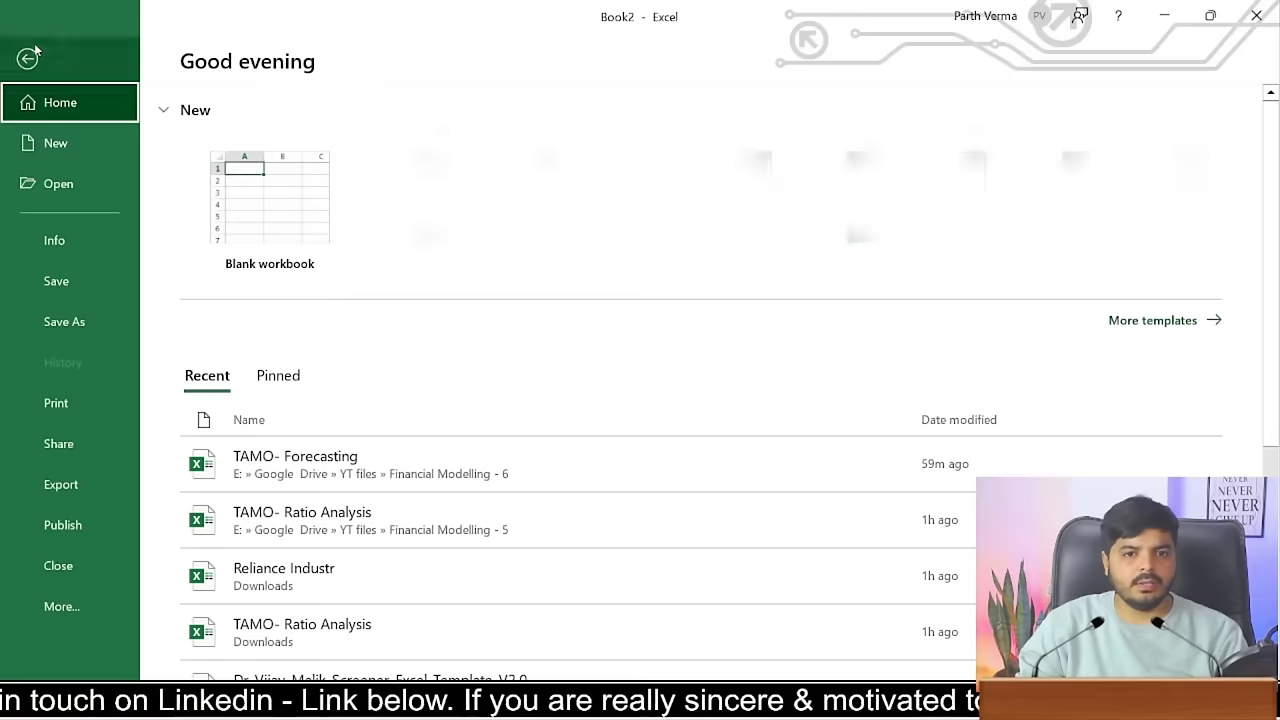
pyautogui.click(95, 608)
pyautogui.click(195, 605)
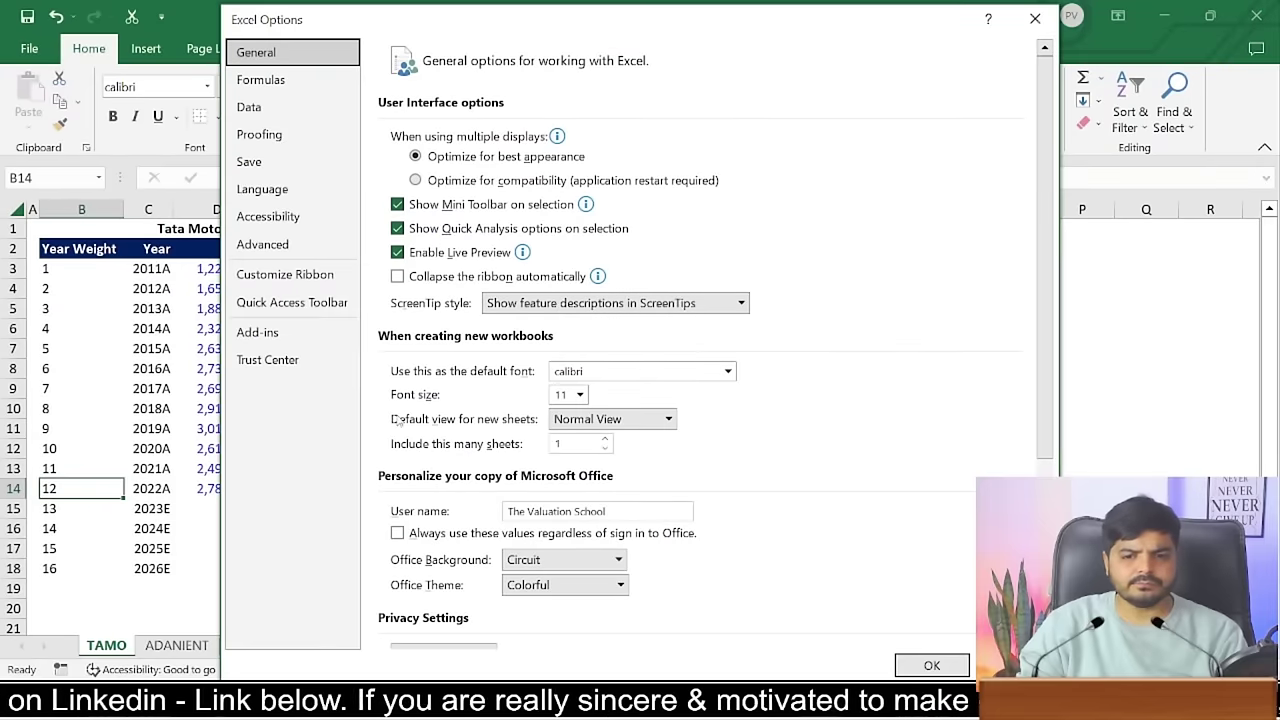
pyautogui.click(262, 336)
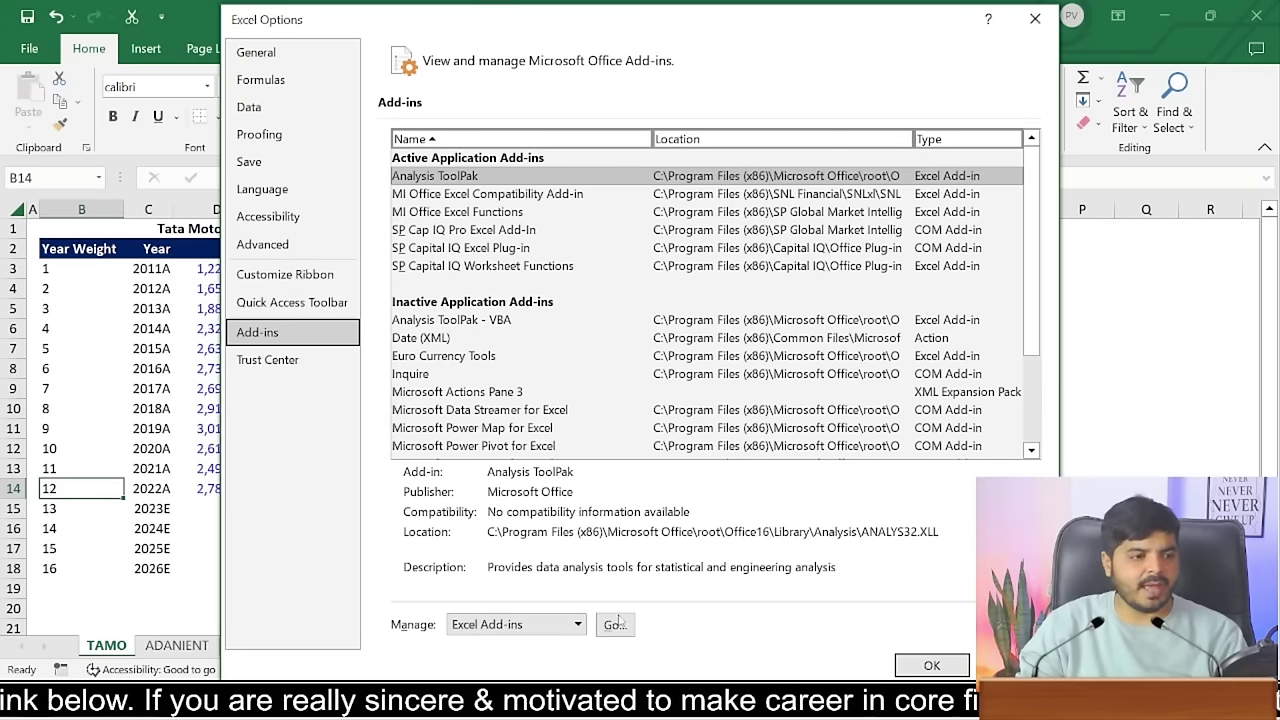
pyautogui.click(618, 624)
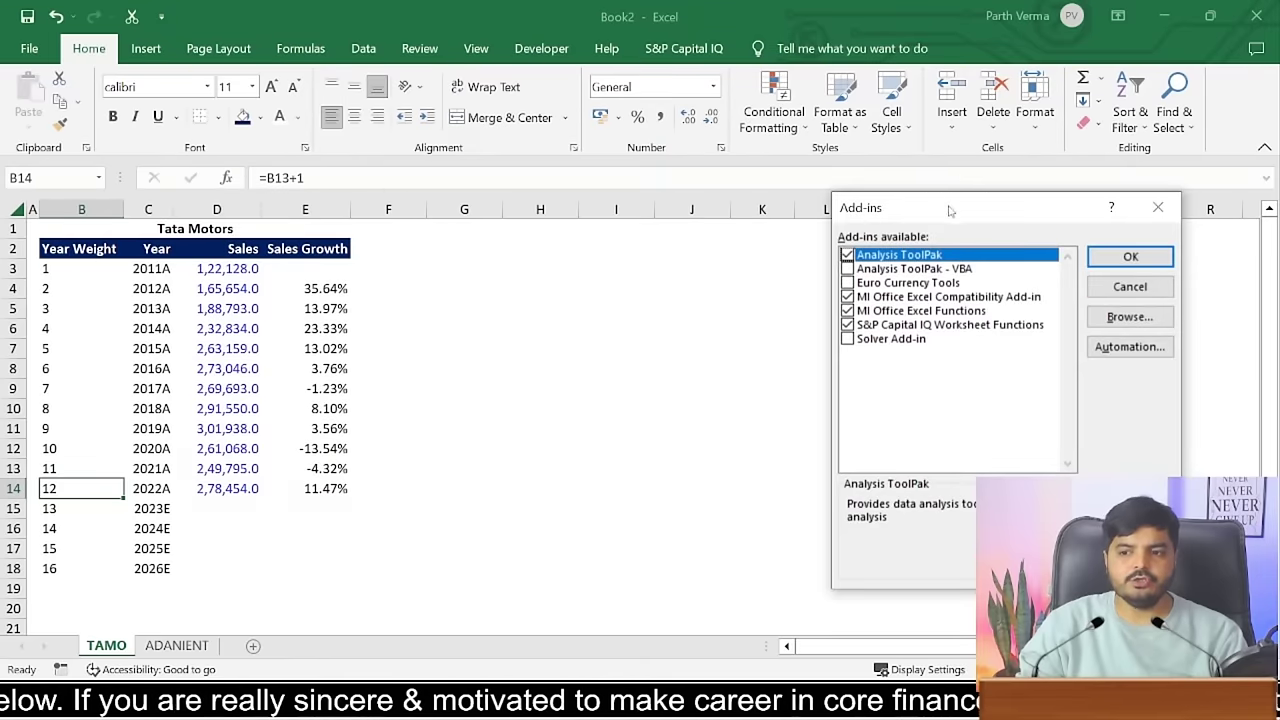
pyautogui.moveTo(950, 208); pyautogui.dragTo(267, 144)
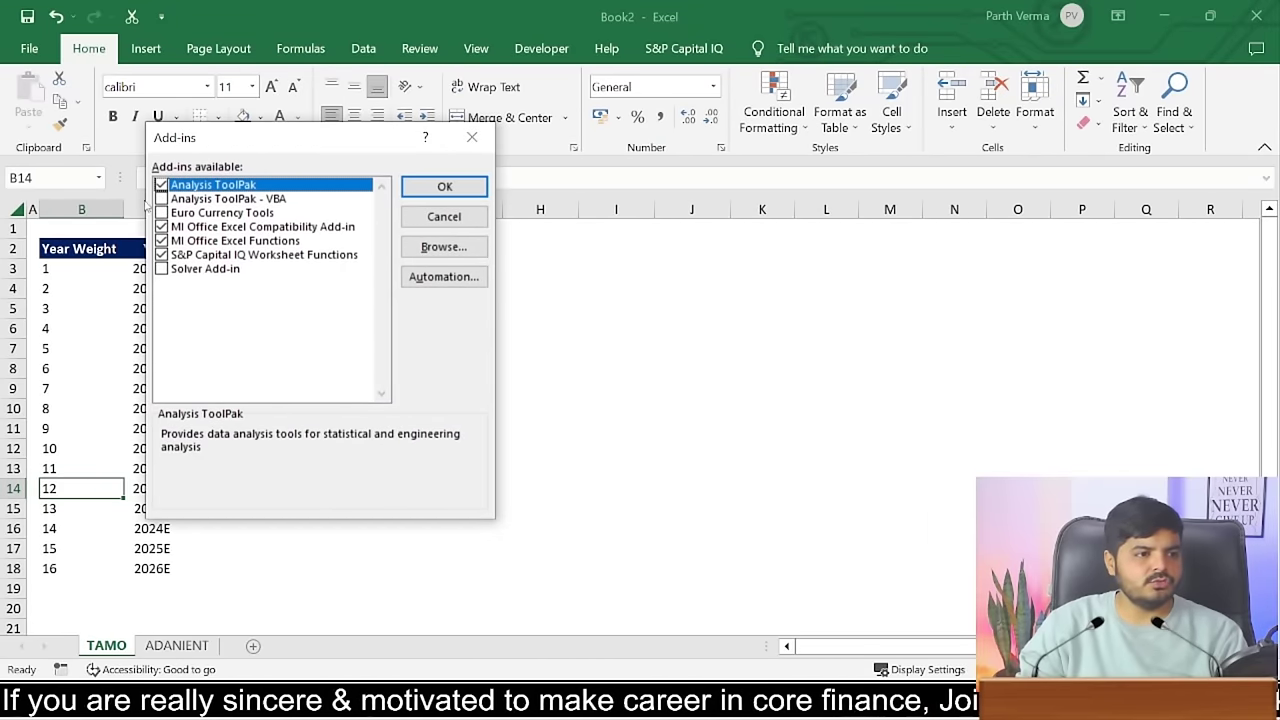
pyautogui.click(478, 188)
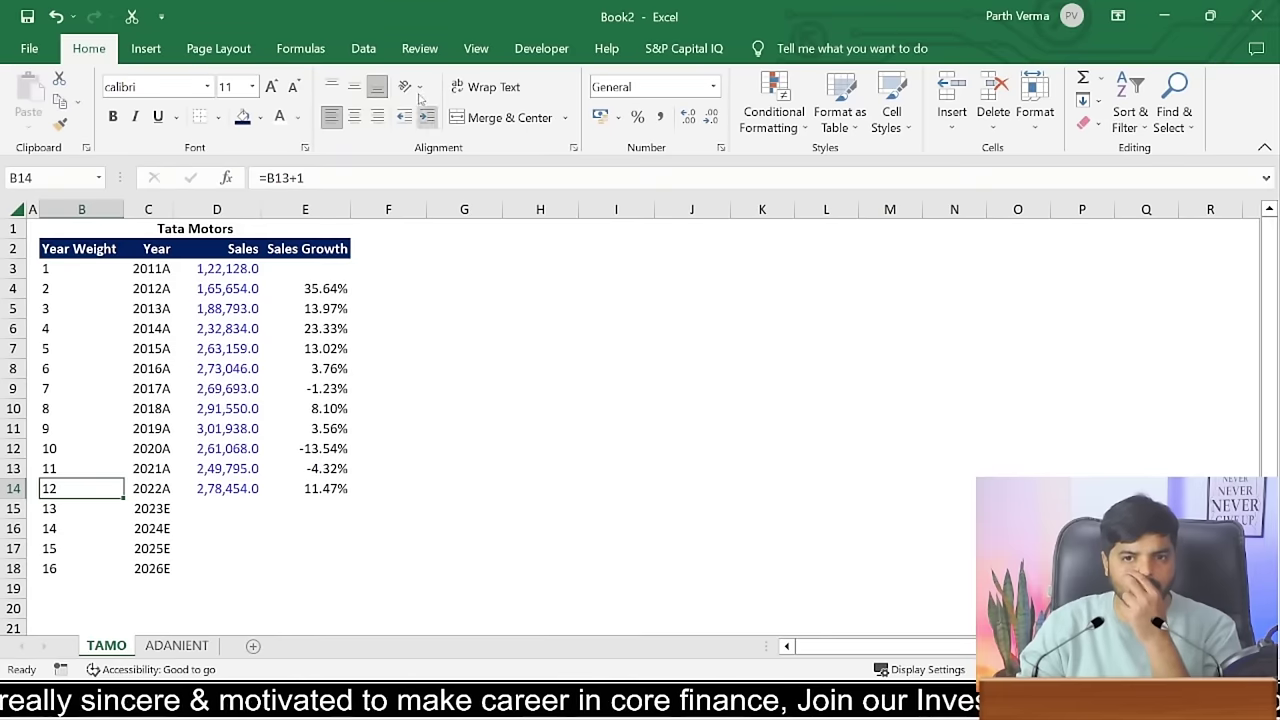
# - Open Data Analysis from the Data tab and choose the Regression tool
pyautogui.click(364, 54)
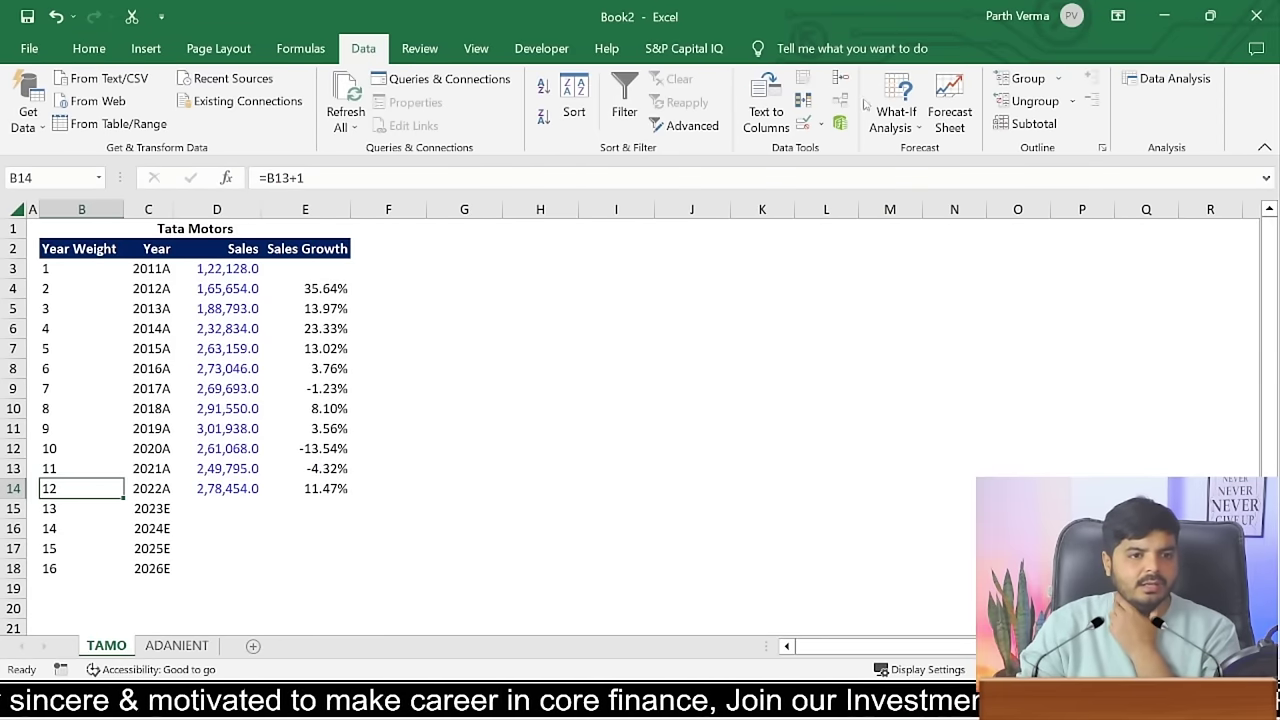
pyautogui.click(1175, 82)
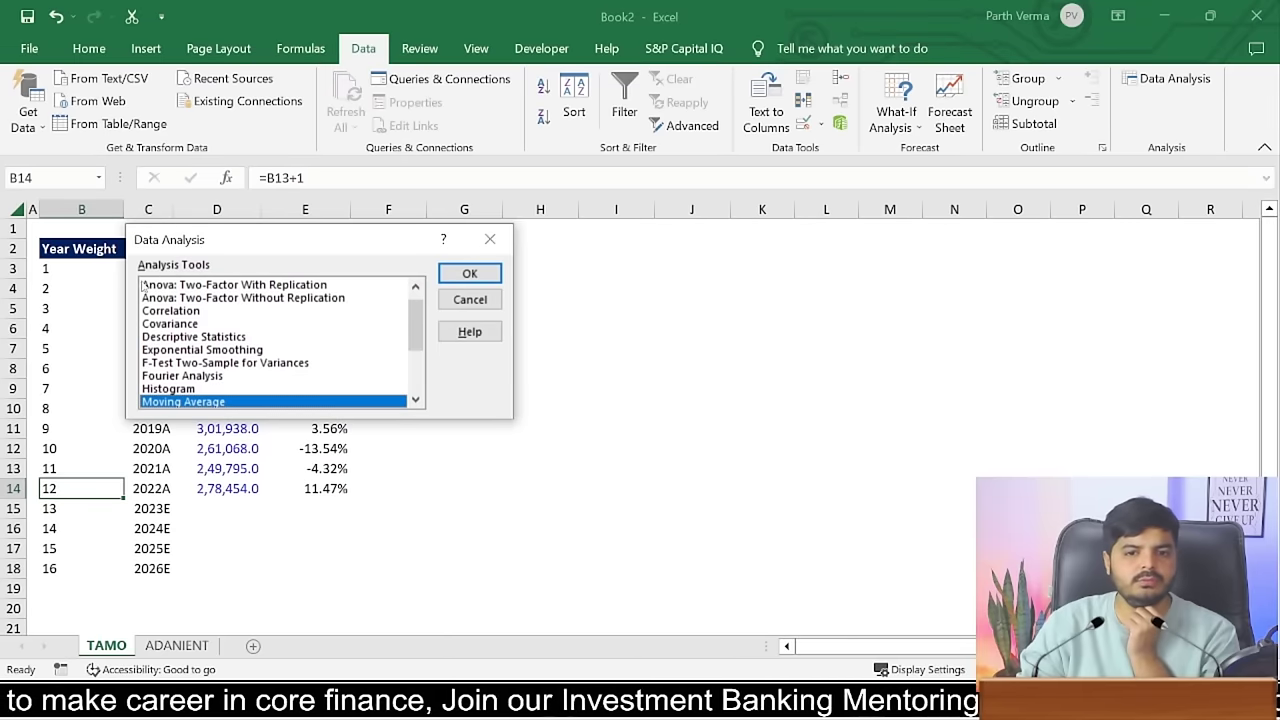
pyautogui.moveTo(228, 243); pyautogui.dragTo(860, 231)
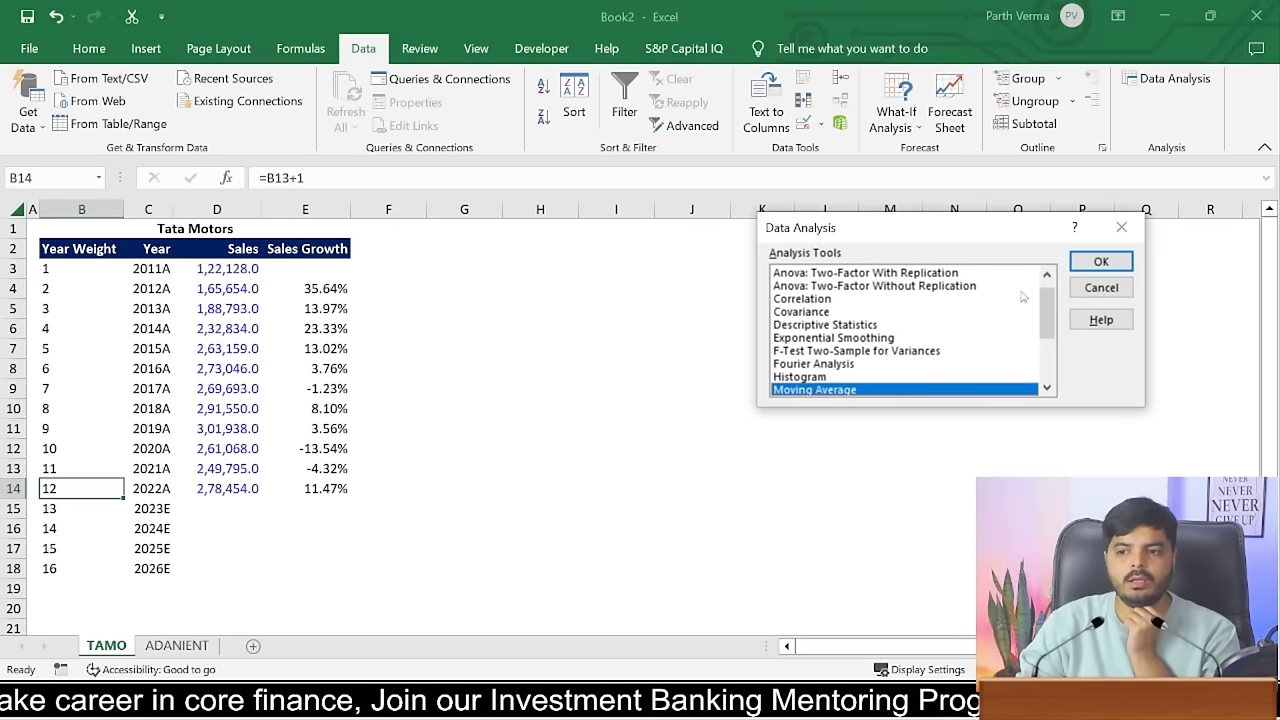
pyautogui.moveTo(1052, 315); pyautogui.dragTo(1050, 366)
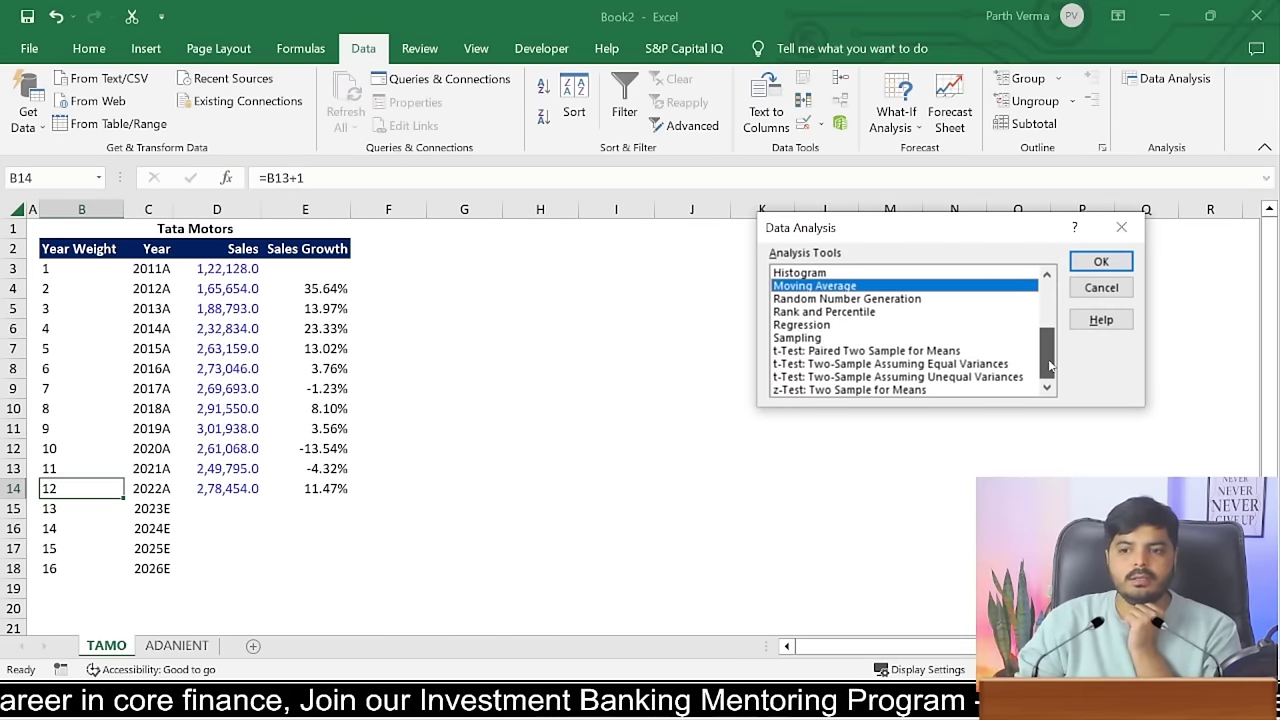
pyautogui.click(805, 325)
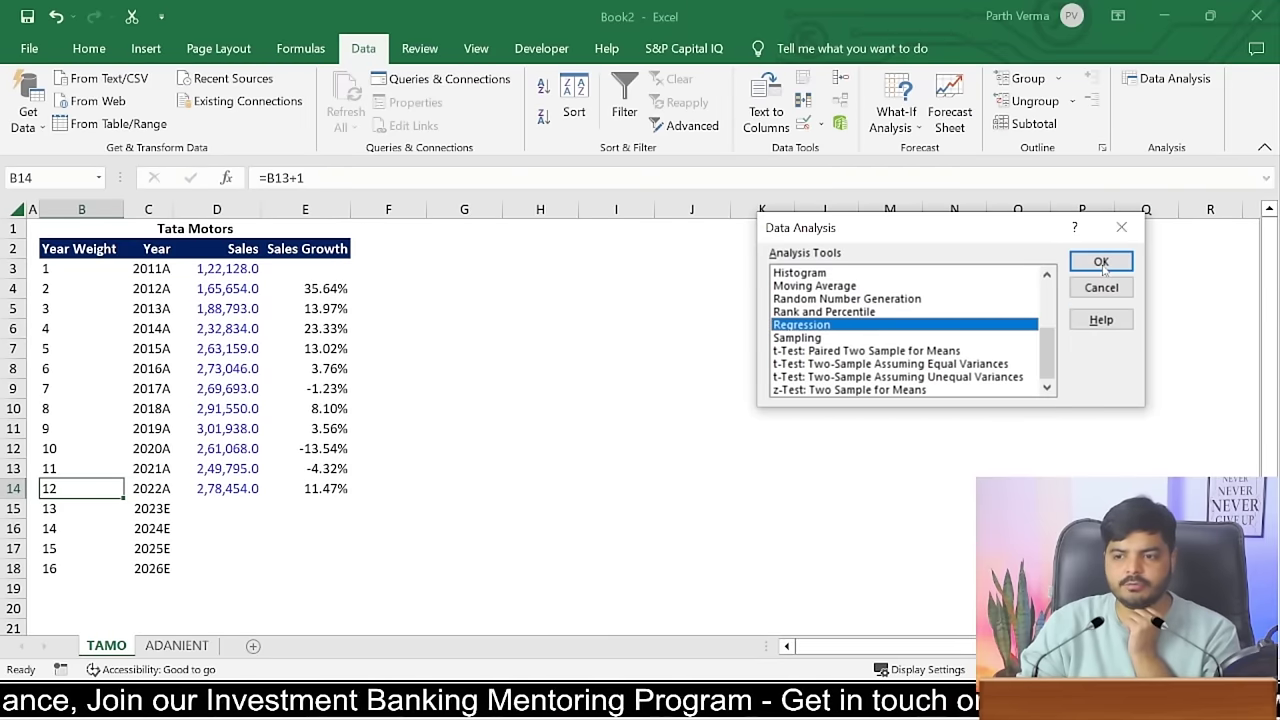
pyautogui.click(1101, 262)
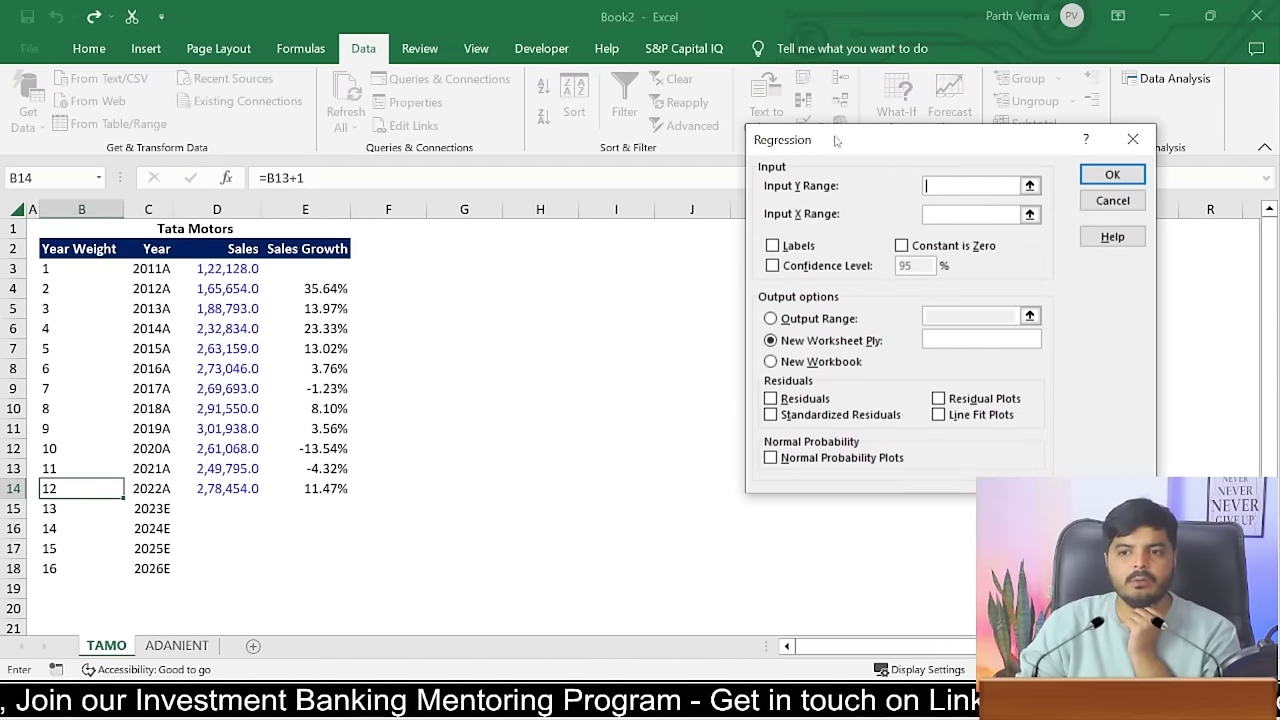
# - Set the regression Y range to Sales D2:D14 and X range to Year Weight B2:B14
pyautogui.moveTo(818, 145); pyautogui.dragTo(536, 256)
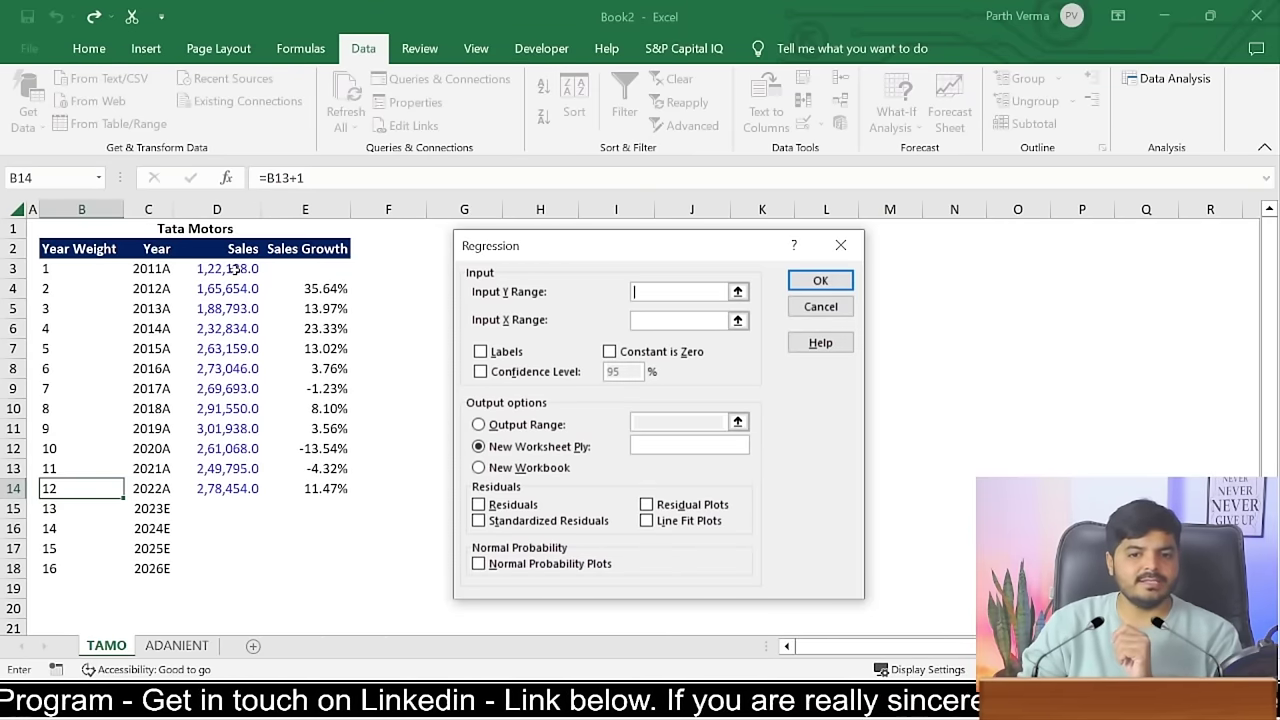
pyautogui.moveTo(240, 269); pyautogui.dragTo(229, 488)
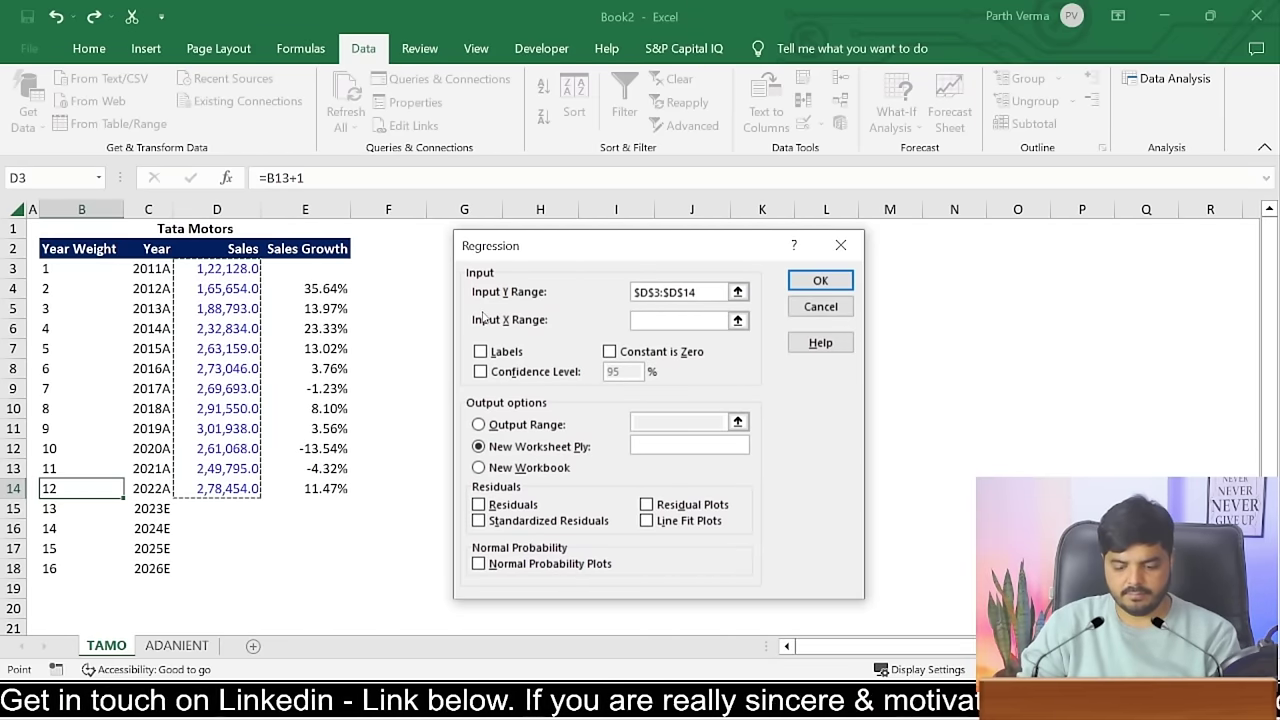
pyautogui.press('BackSpace')
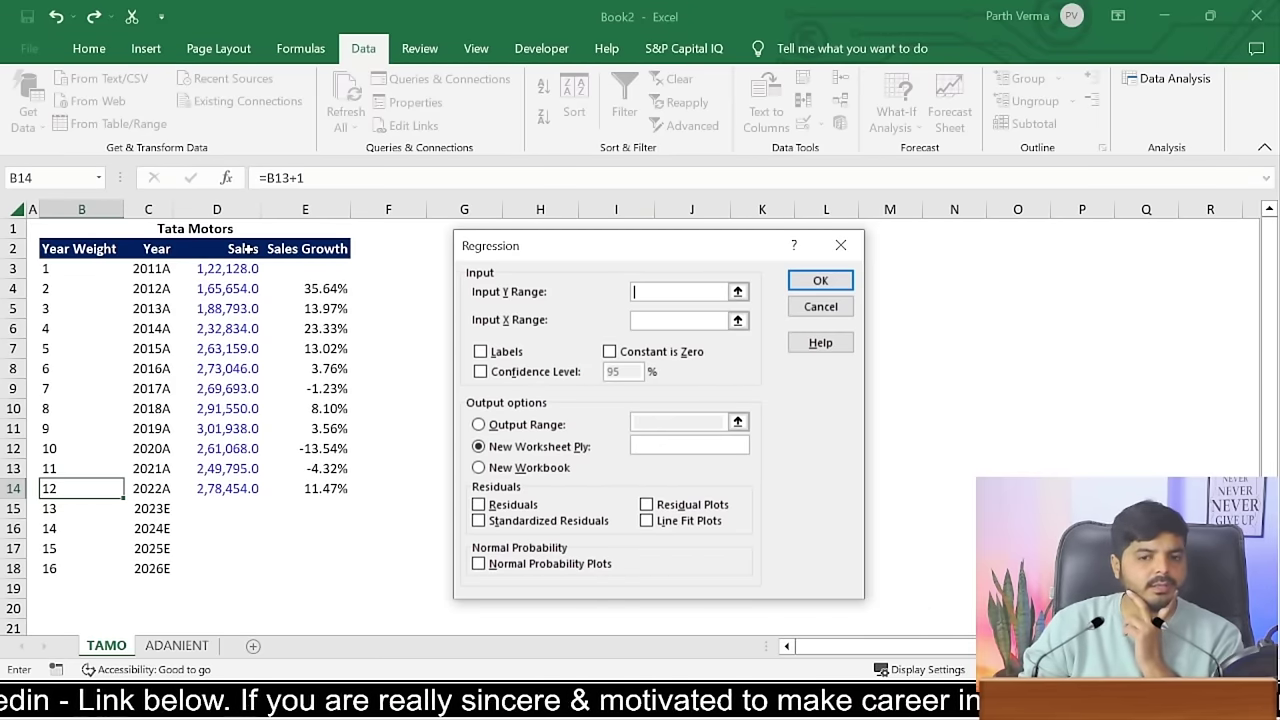
pyautogui.moveTo(245, 250); pyautogui.dragTo(256, 492)
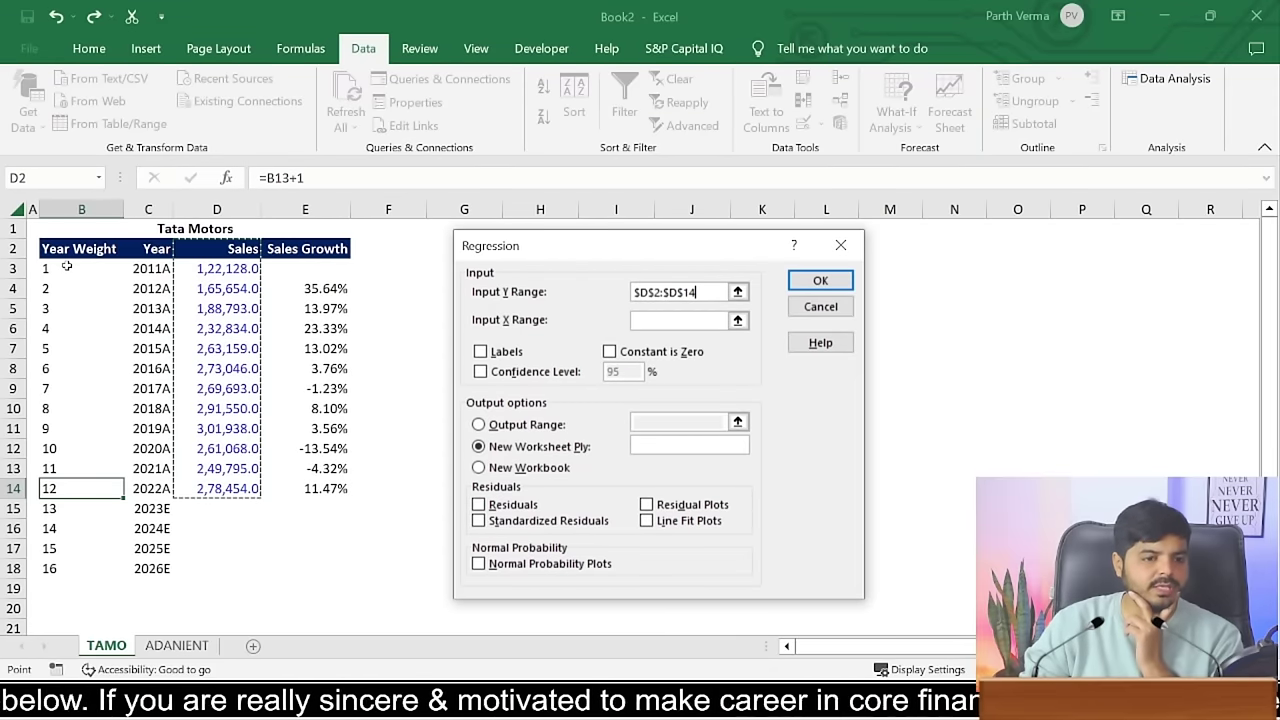
pyautogui.click(663, 319)
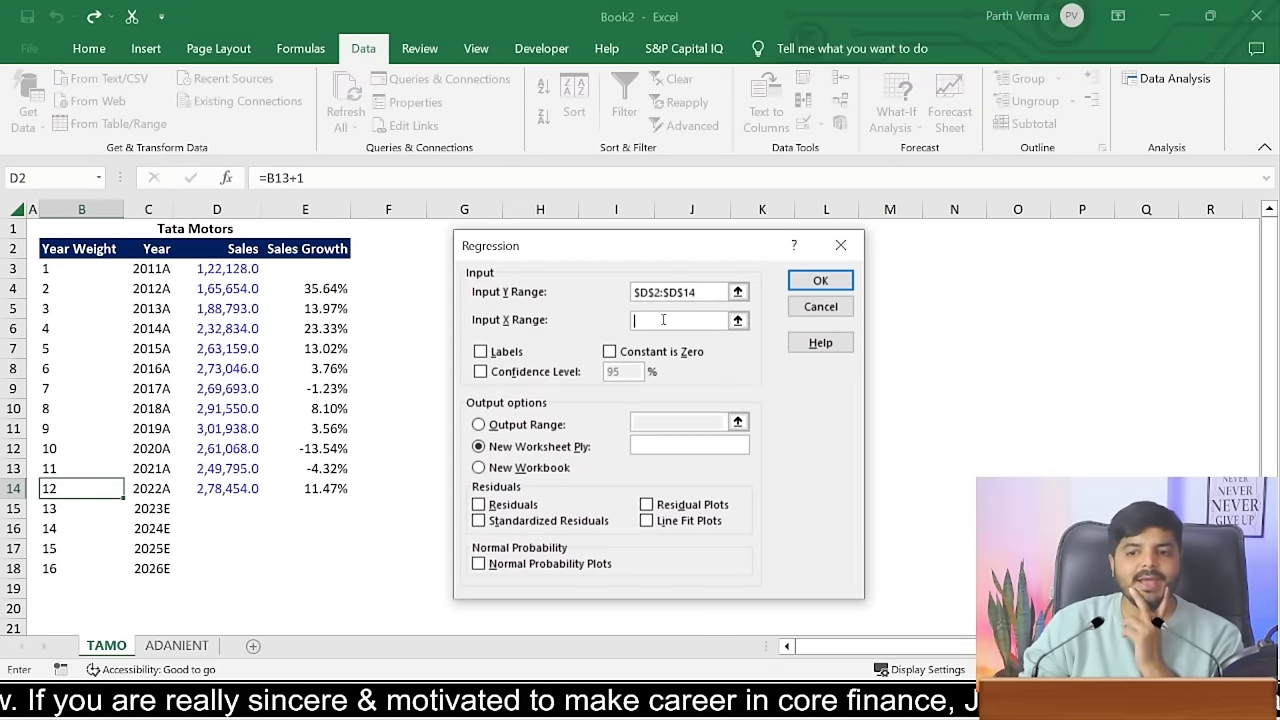
pyautogui.moveTo(92, 250); pyautogui.dragTo(95, 488)
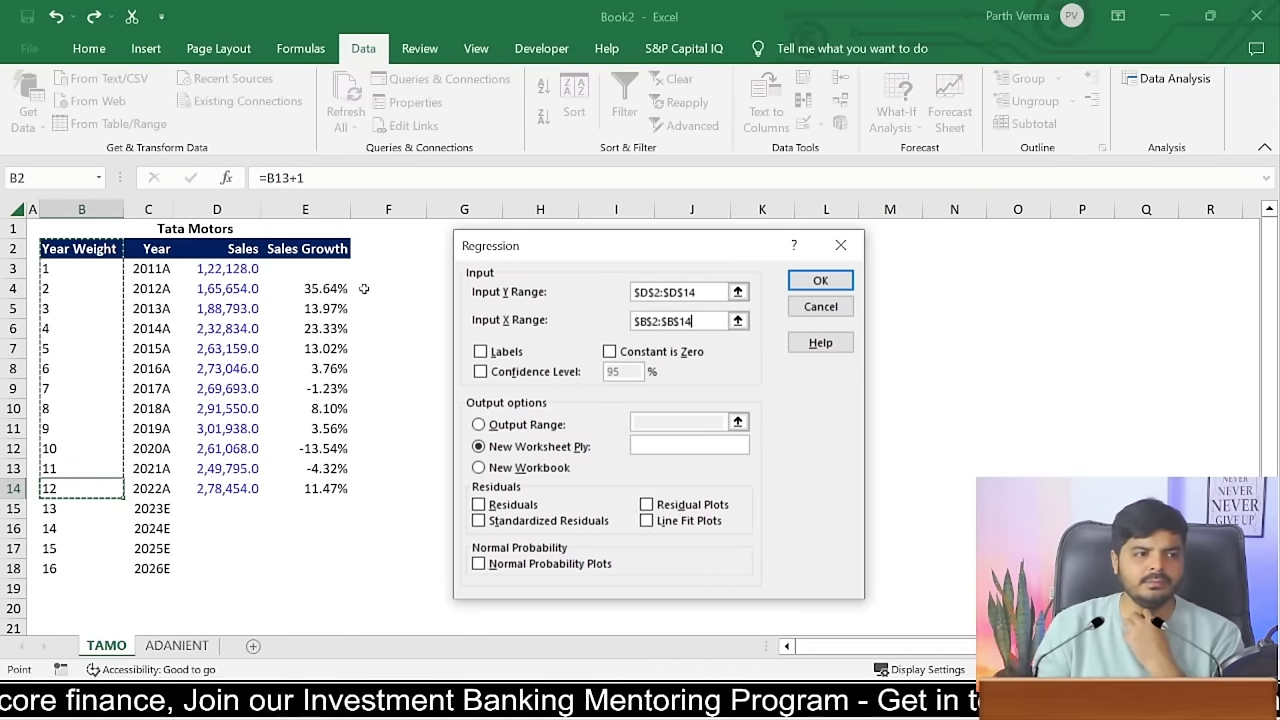
pyautogui.click(664, 292)
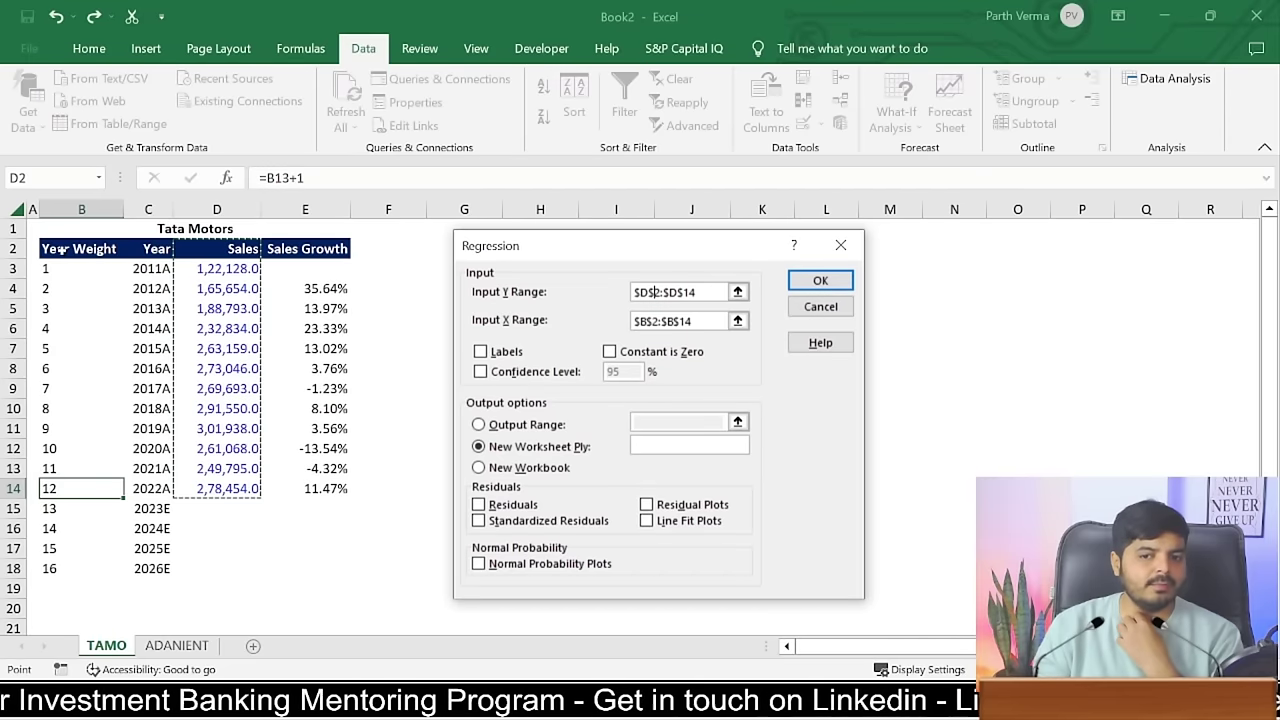
# - Tick Labels, send output to G13, and run the regression
pyautogui.click(482, 352)
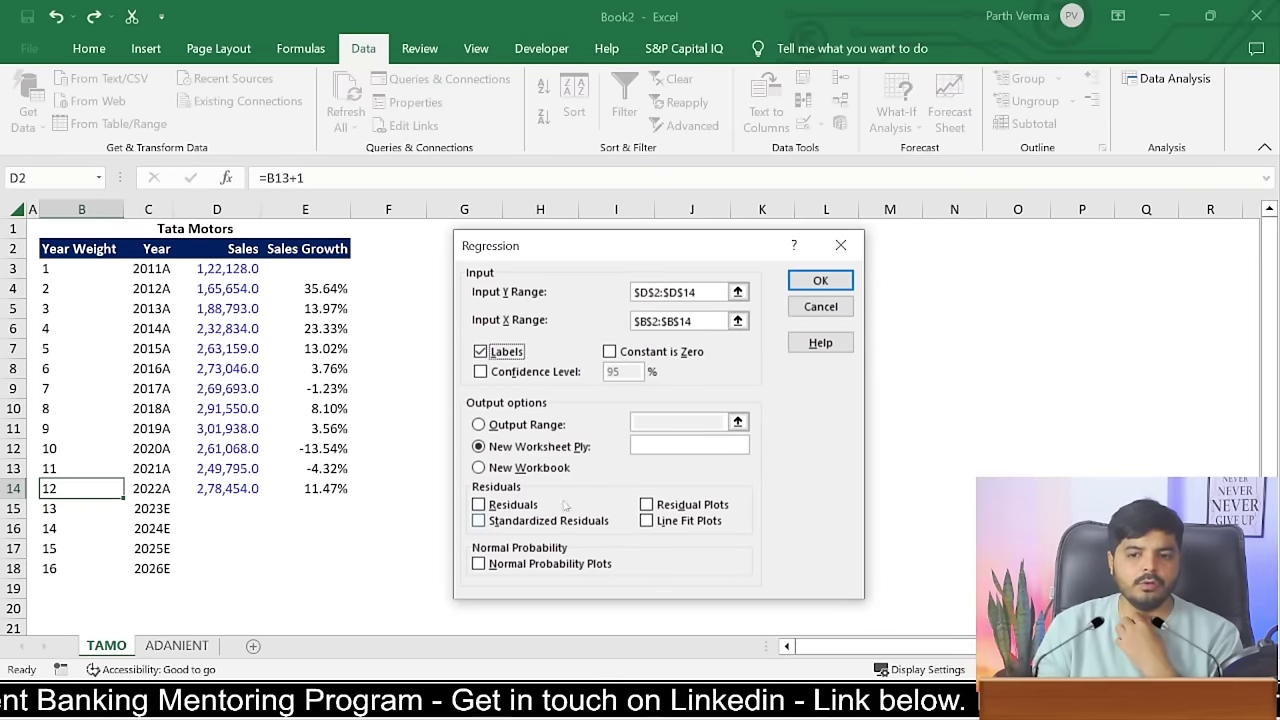
pyautogui.moveTo(658, 247); pyautogui.dragTo(867, 209)
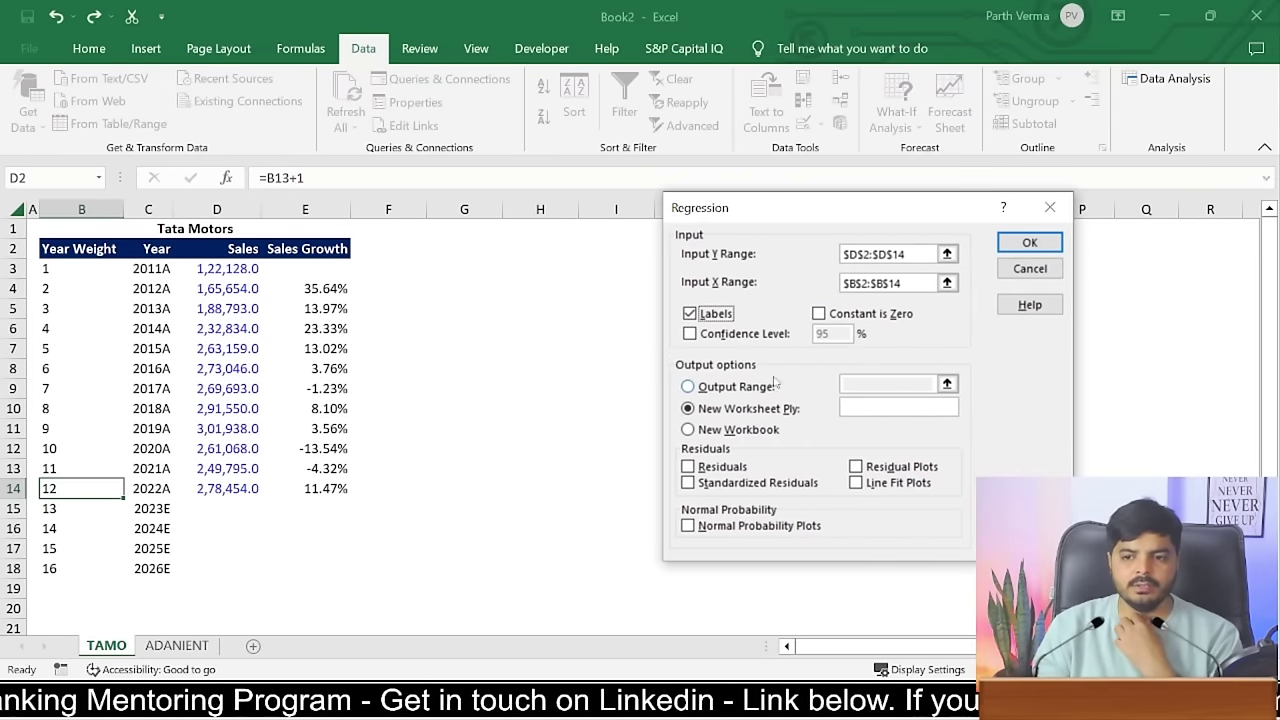
pyautogui.click(687, 386)
pyautogui.click(866, 380)
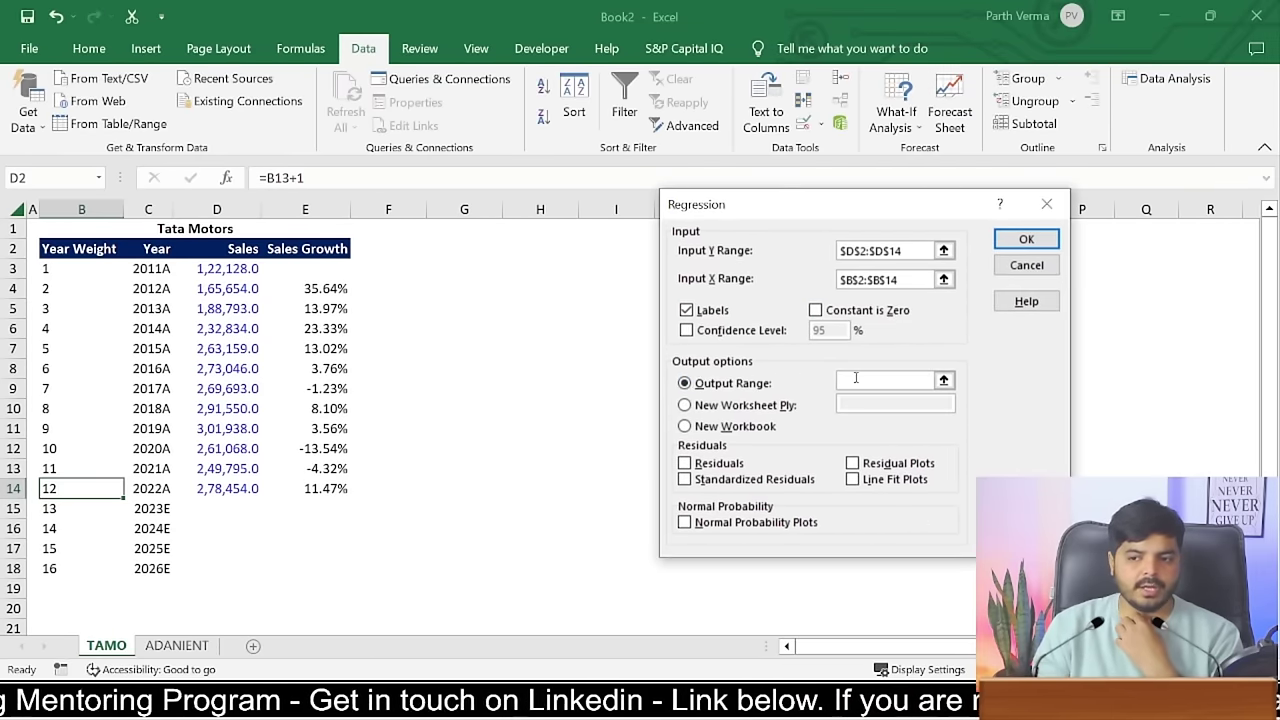
pyautogui.click(497, 460)
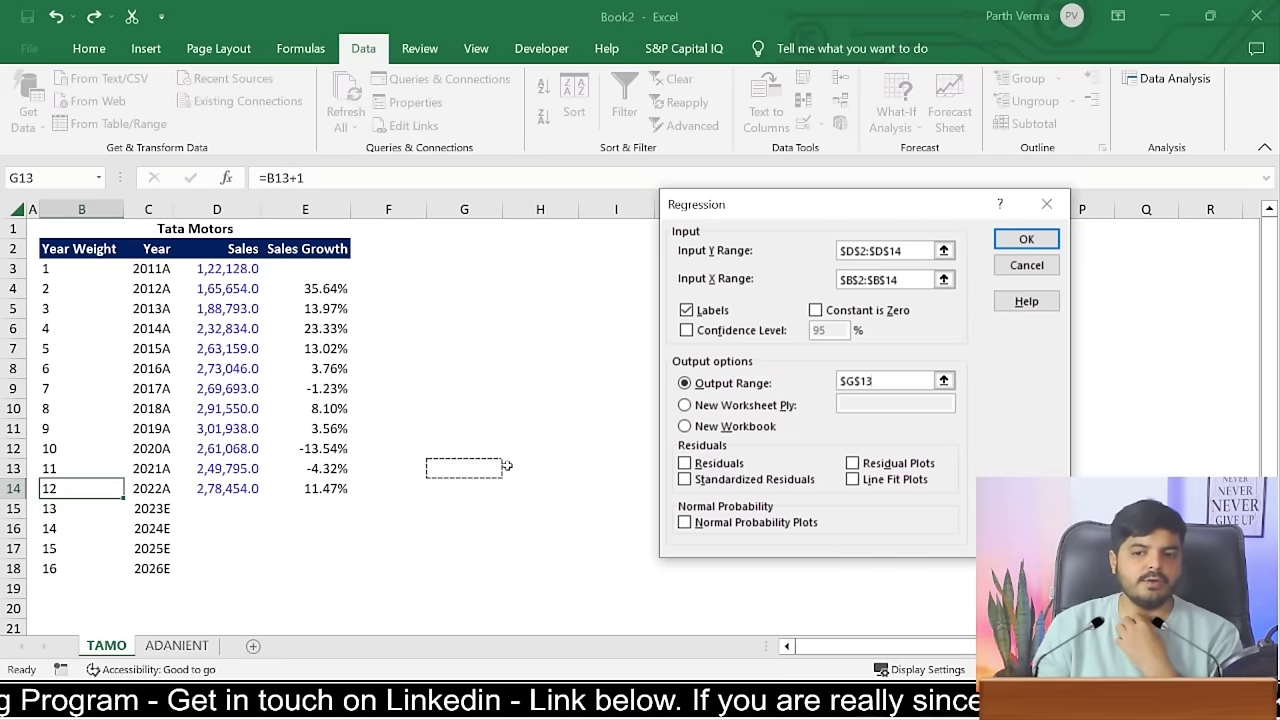
pyautogui.click(1026, 240)
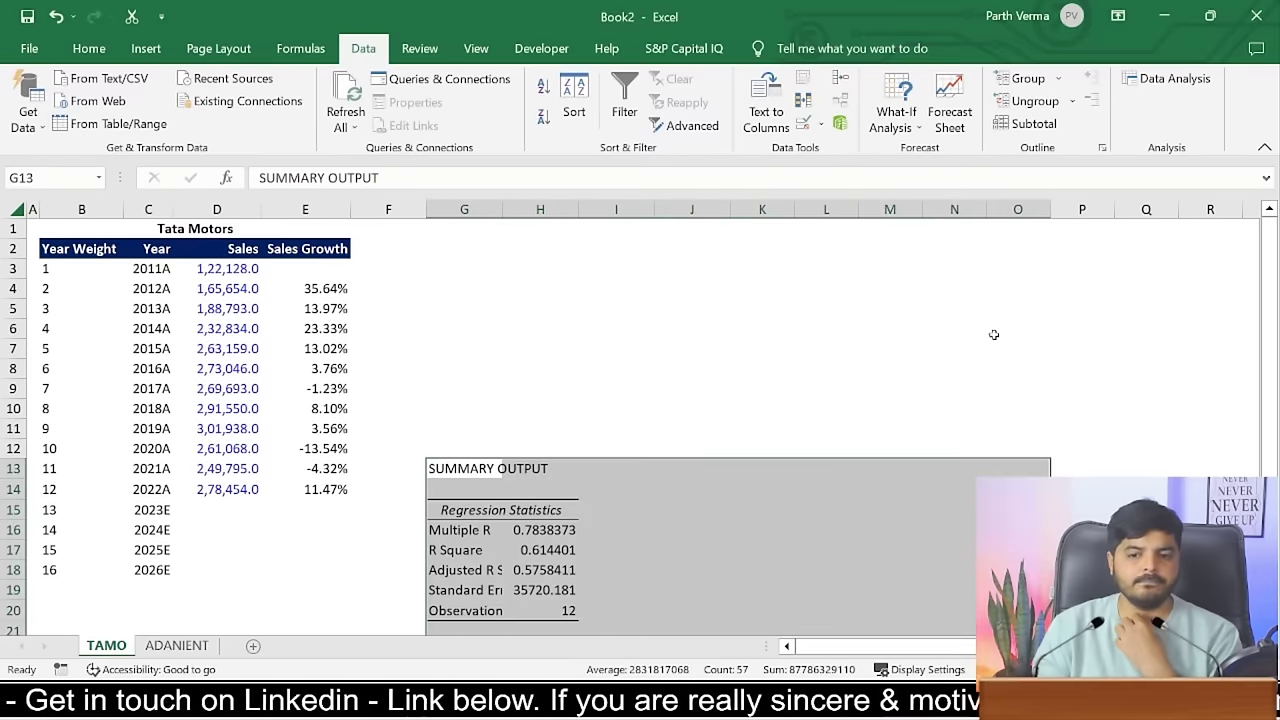
pyautogui.click(994, 334)
pyautogui.moveTo(1268, 240); pyautogui.dragTo(1268, 310)
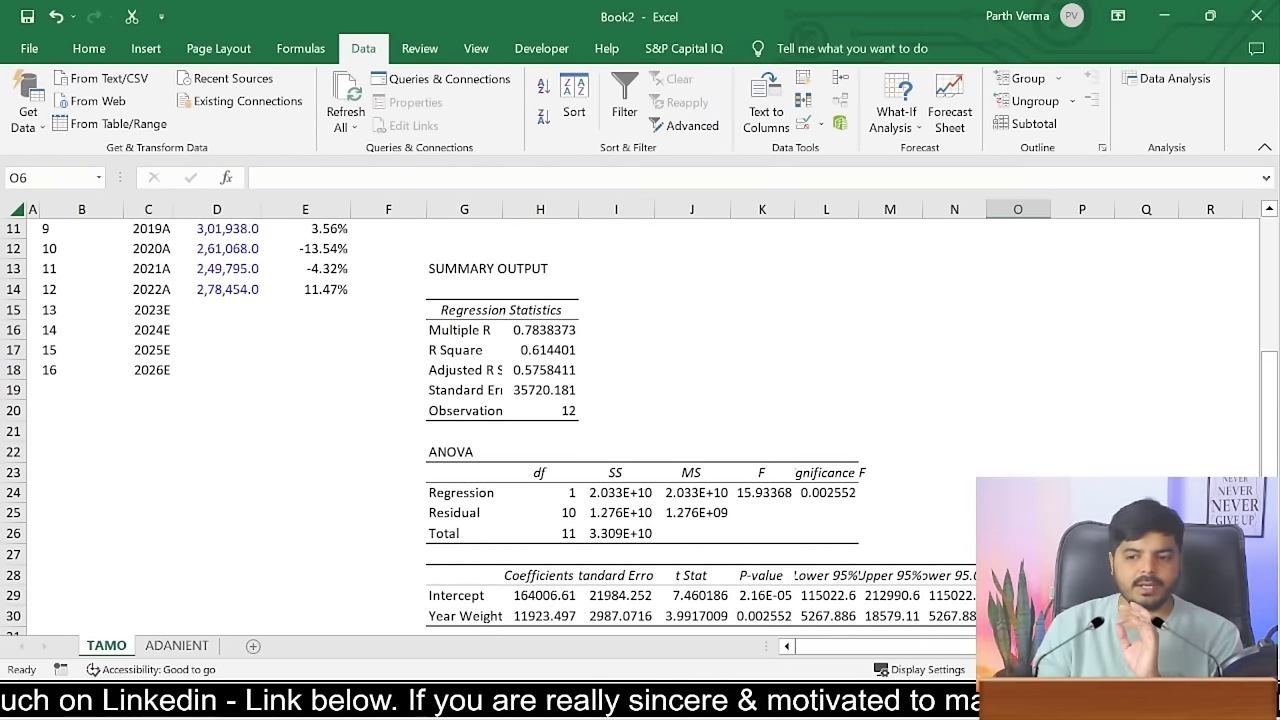
pyautogui.hscroll(1, 511, 193)
pyautogui.hscroll(1, 511, 193)
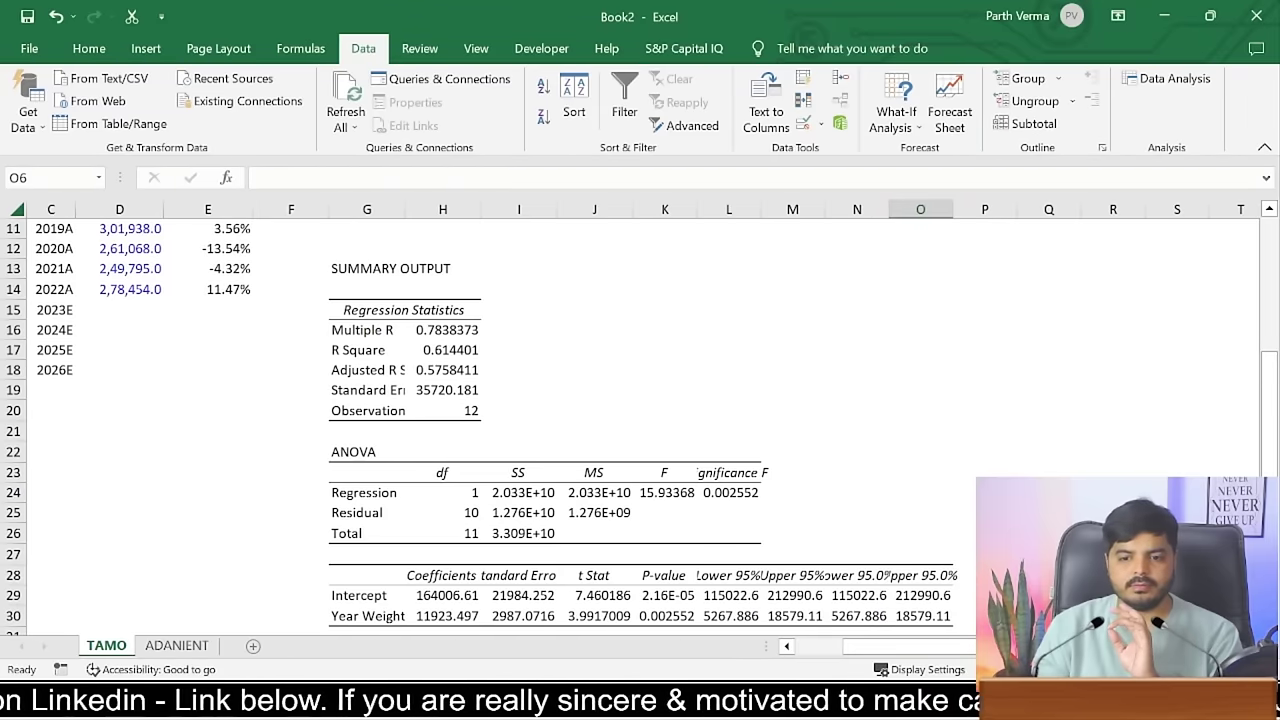
pyautogui.hscroll(1, 511, 193)
pyautogui.moveTo(317, 209); pyautogui.dragTo(844, 240)
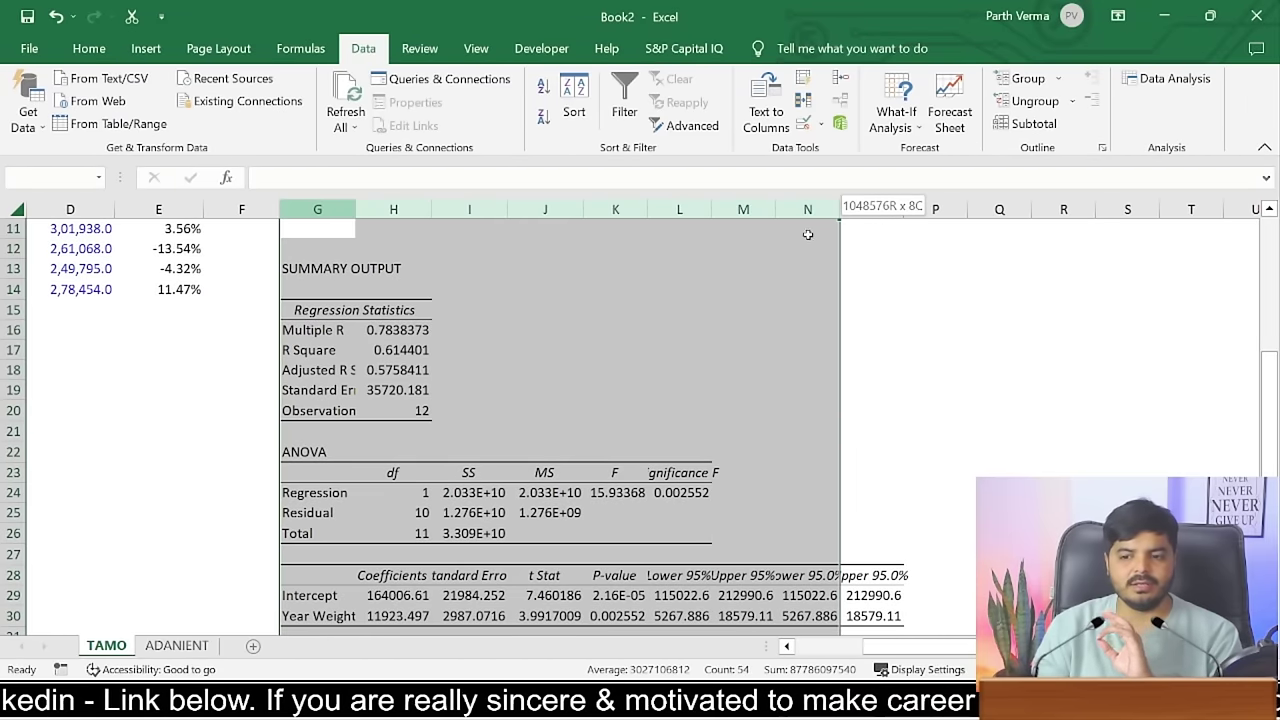
pyautogui.hotkey('alt', 'h')
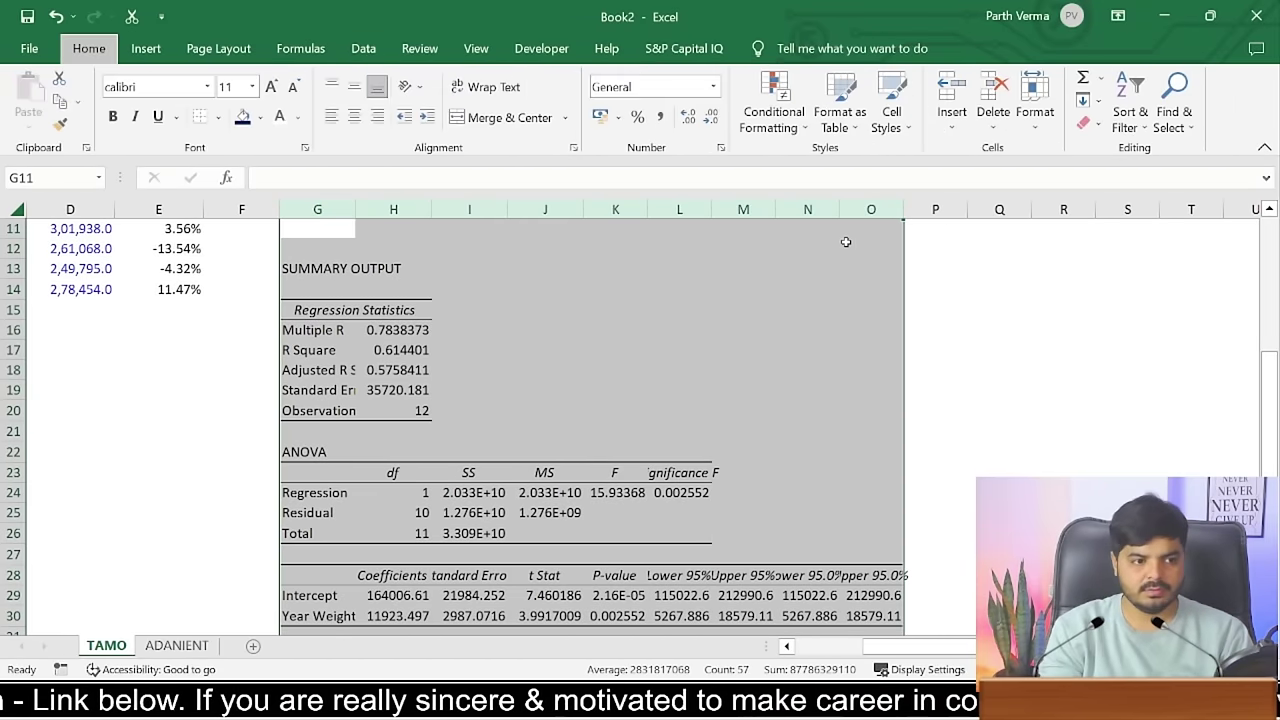
pyautogui.press('o')
pyautogui.press('i')
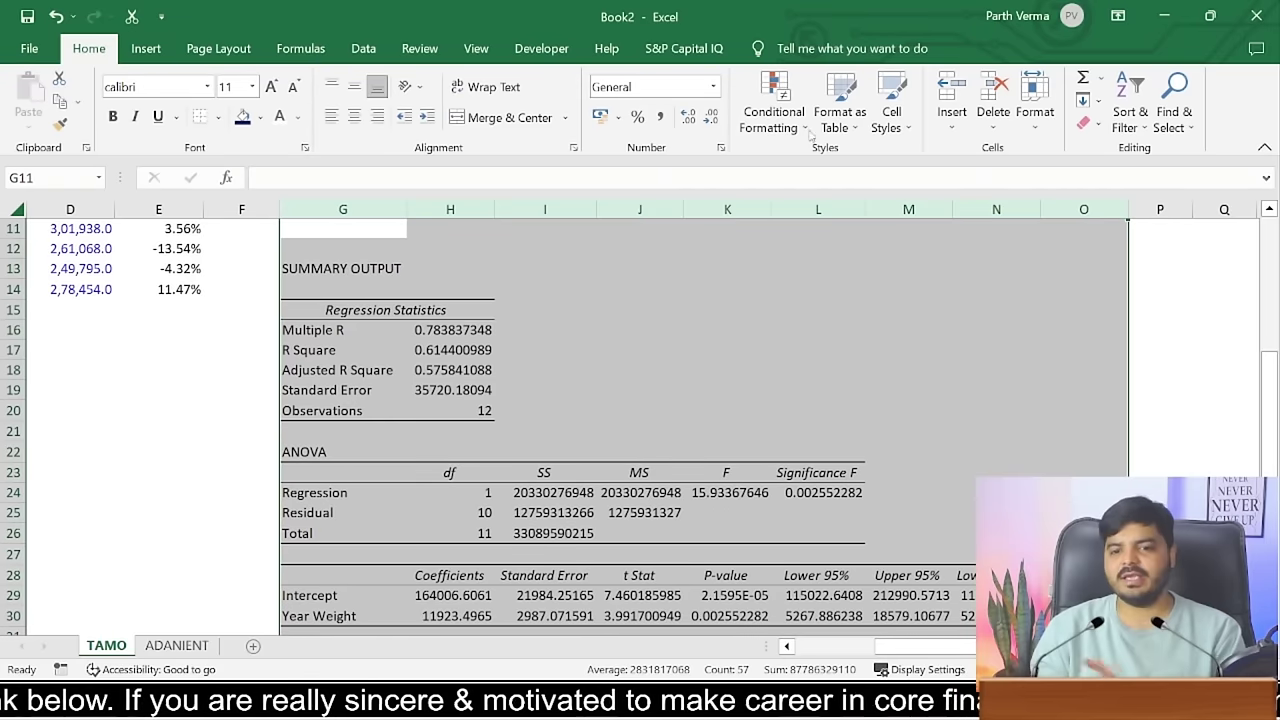
pyautogui.click(720, 478)
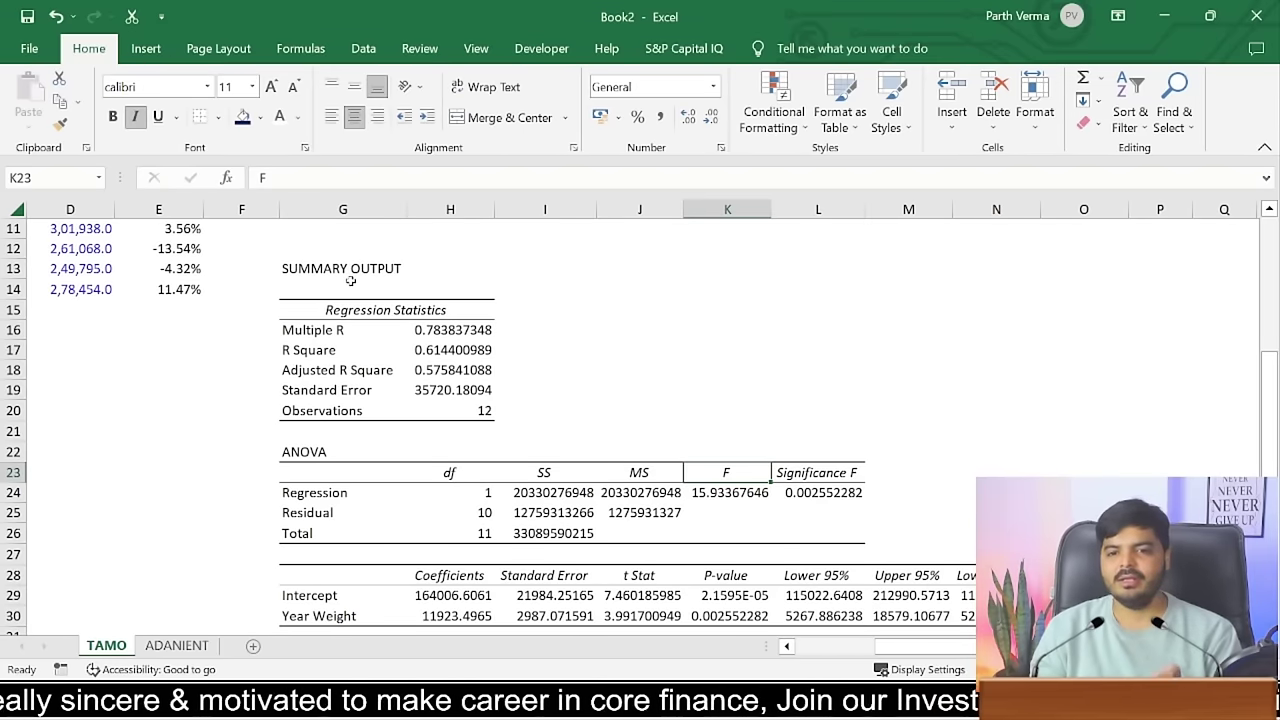
pyautogui.click(296, 451)
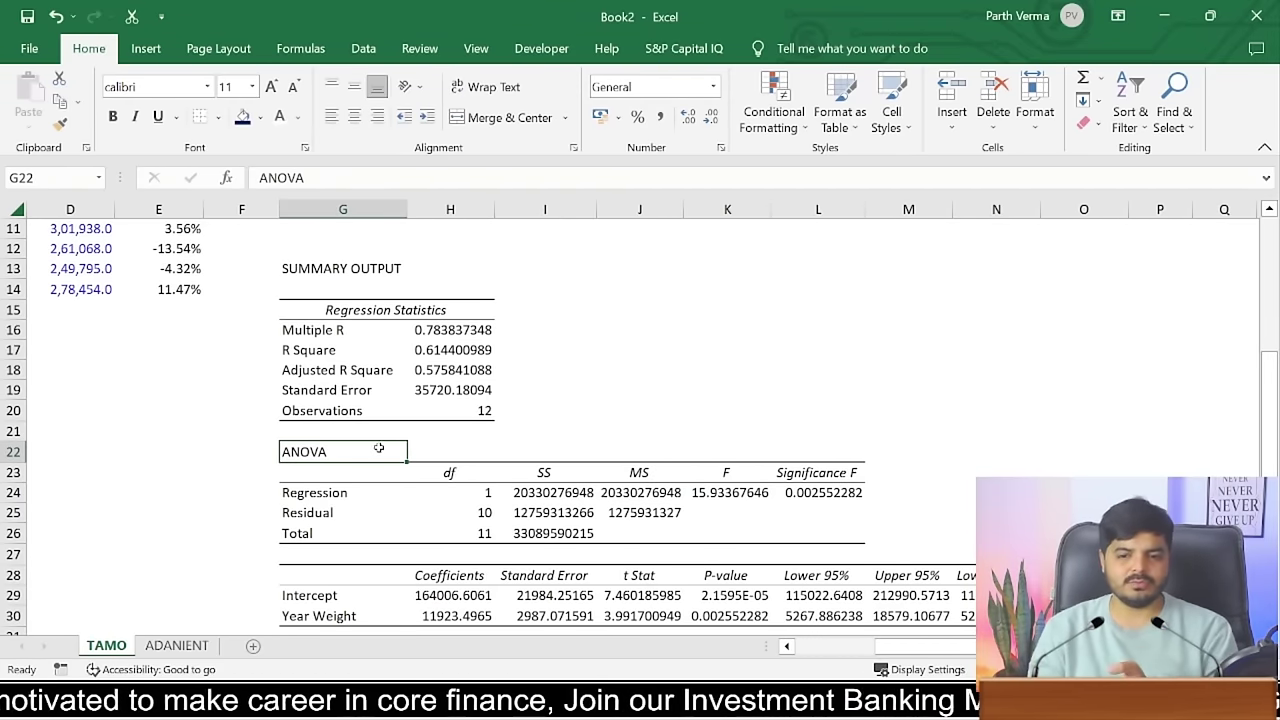
pyautogui.moveTo(379, 448); pyautogui.dragTo(855, 516)
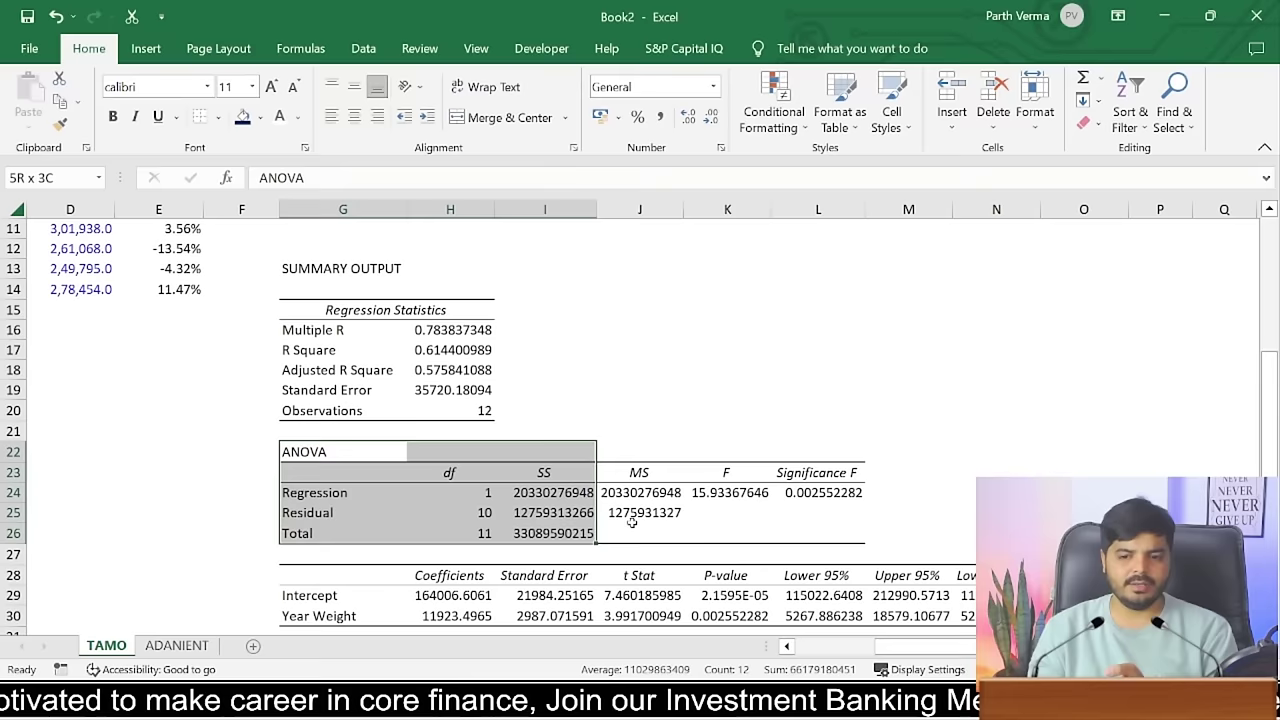
pyautogui.click(438, 470)
pyautogui.click(1268, 415)
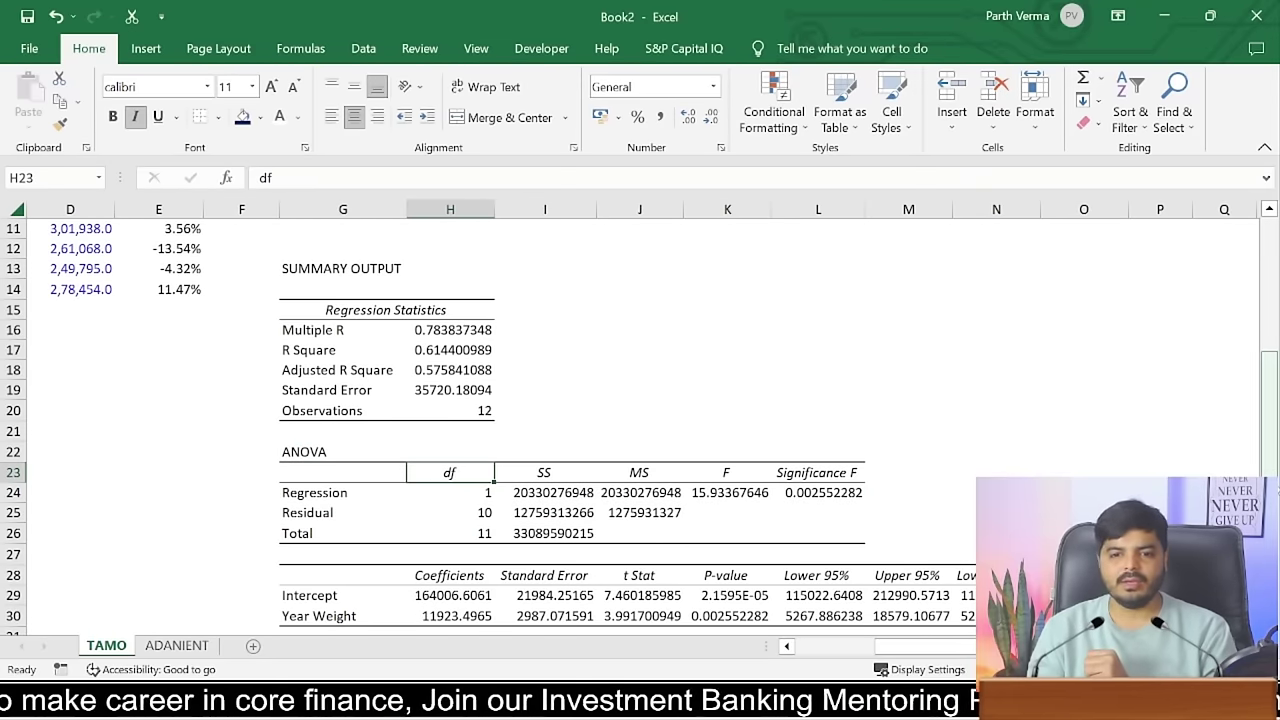
pyautogui.click(335, 348)
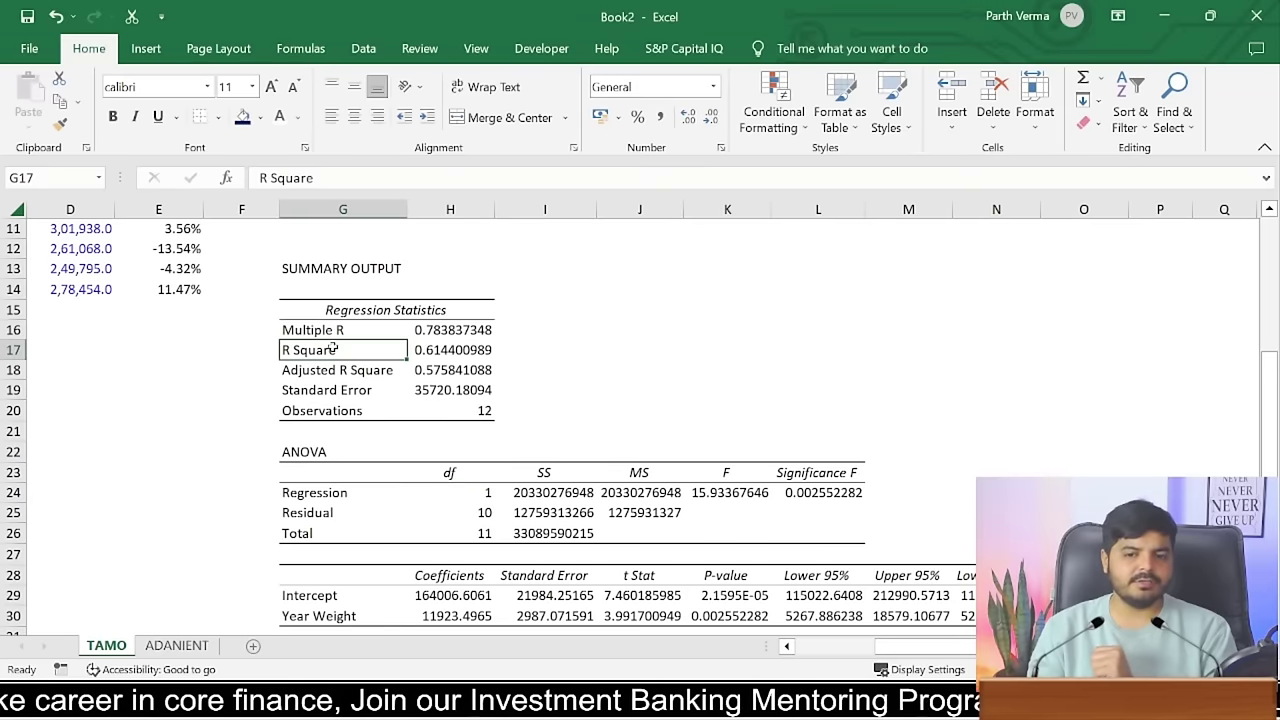
pyautogui.click(456, 355)
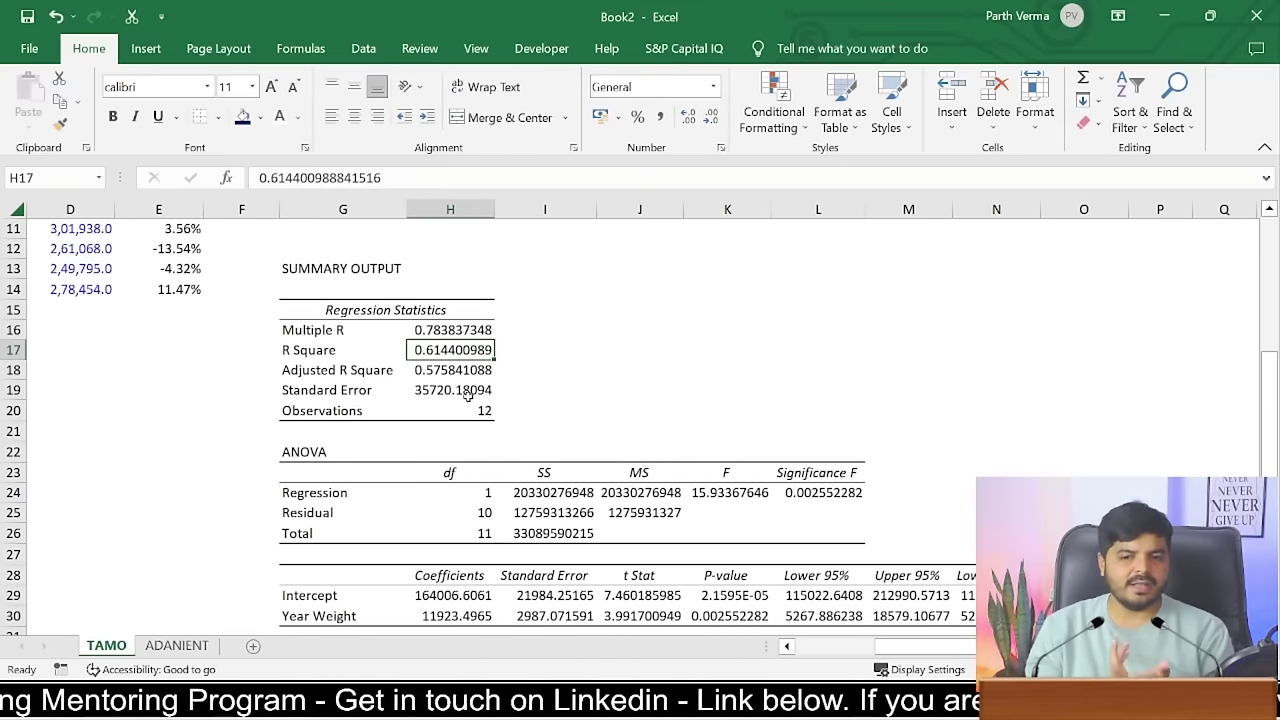
pyautogui.click(465, 393)
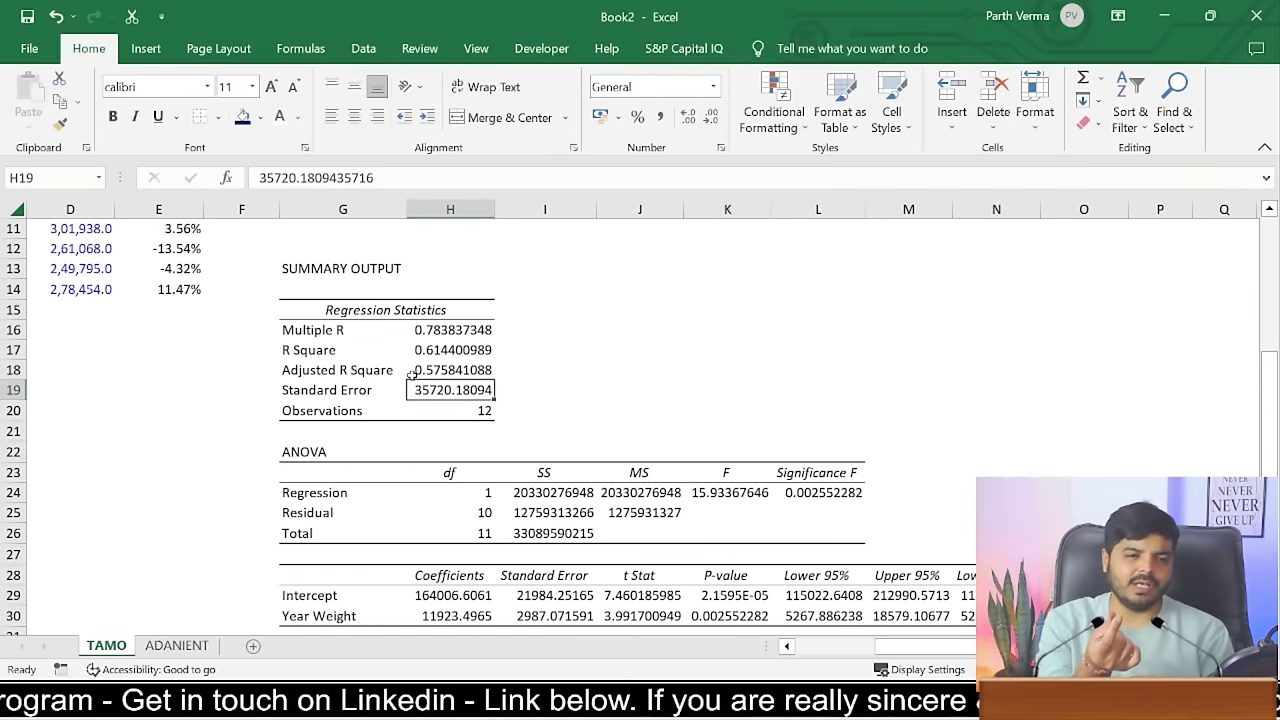
# - Review the sales figures and Intercept coefficient, then select Year and Sales C2:D14
pyautogui.click(79, 289)
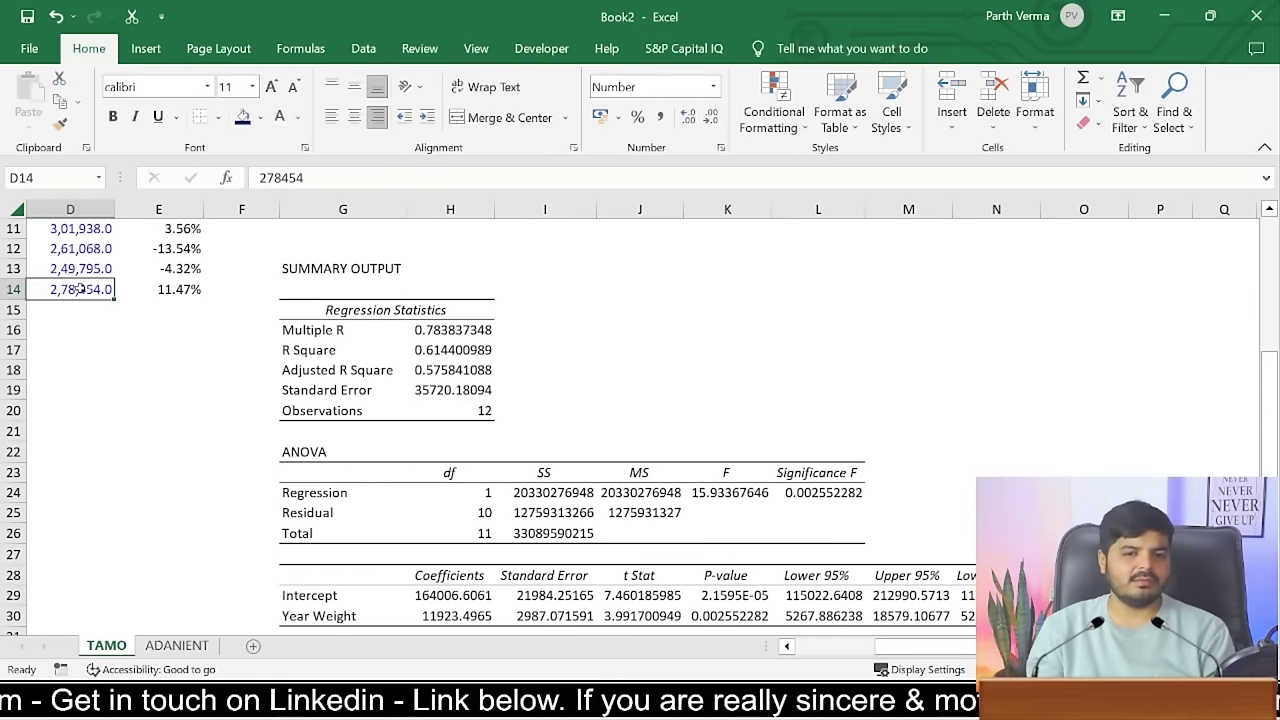
pyautogui.scroll(3, 329, 324)
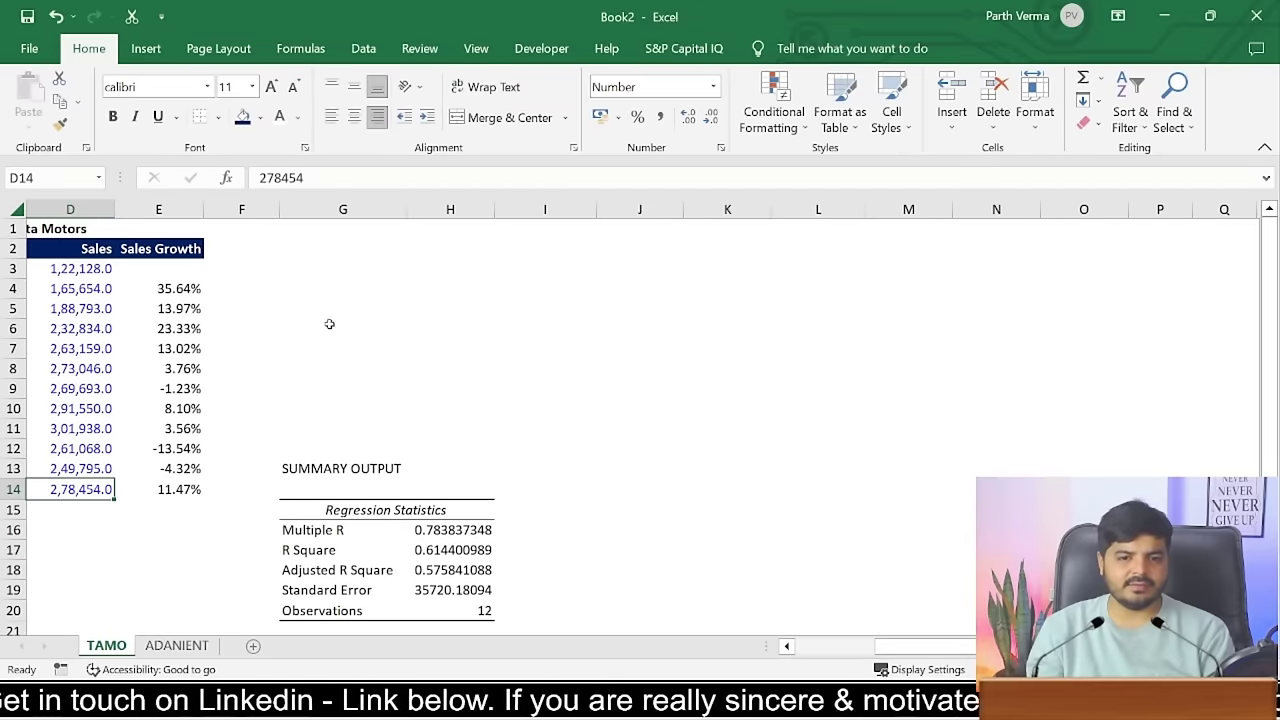
pyautogui.moveTo(80, 269); pyautogui.dragTo(80, 489)
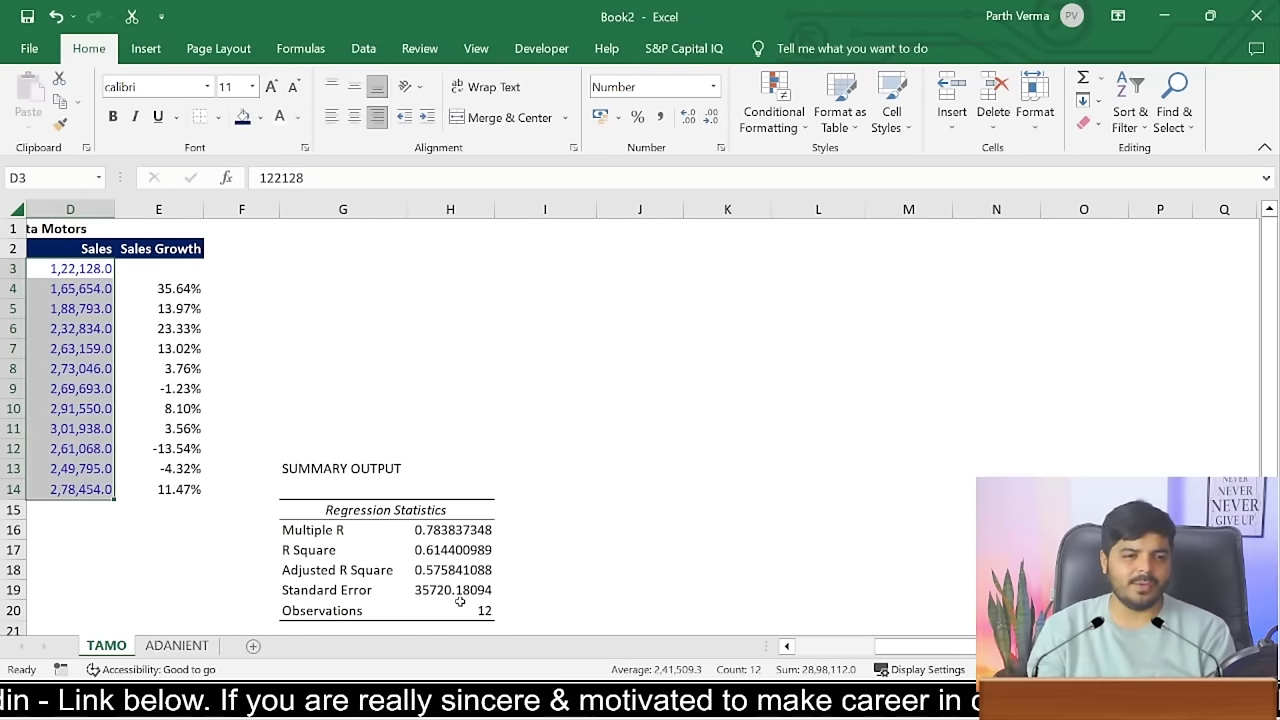
pyautogui.click(717, 490)
pyautogui.scroll(-3, 717, 490)
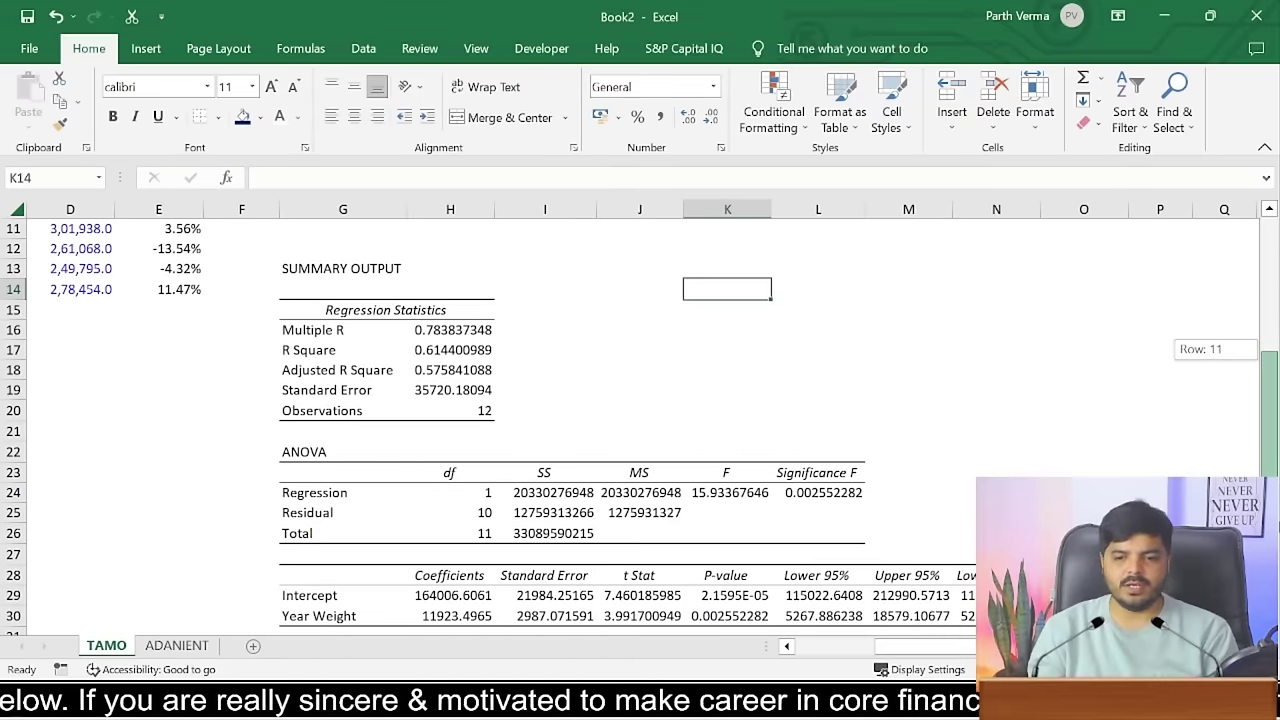
pyautogui.hscroll(-3, 640, 420)
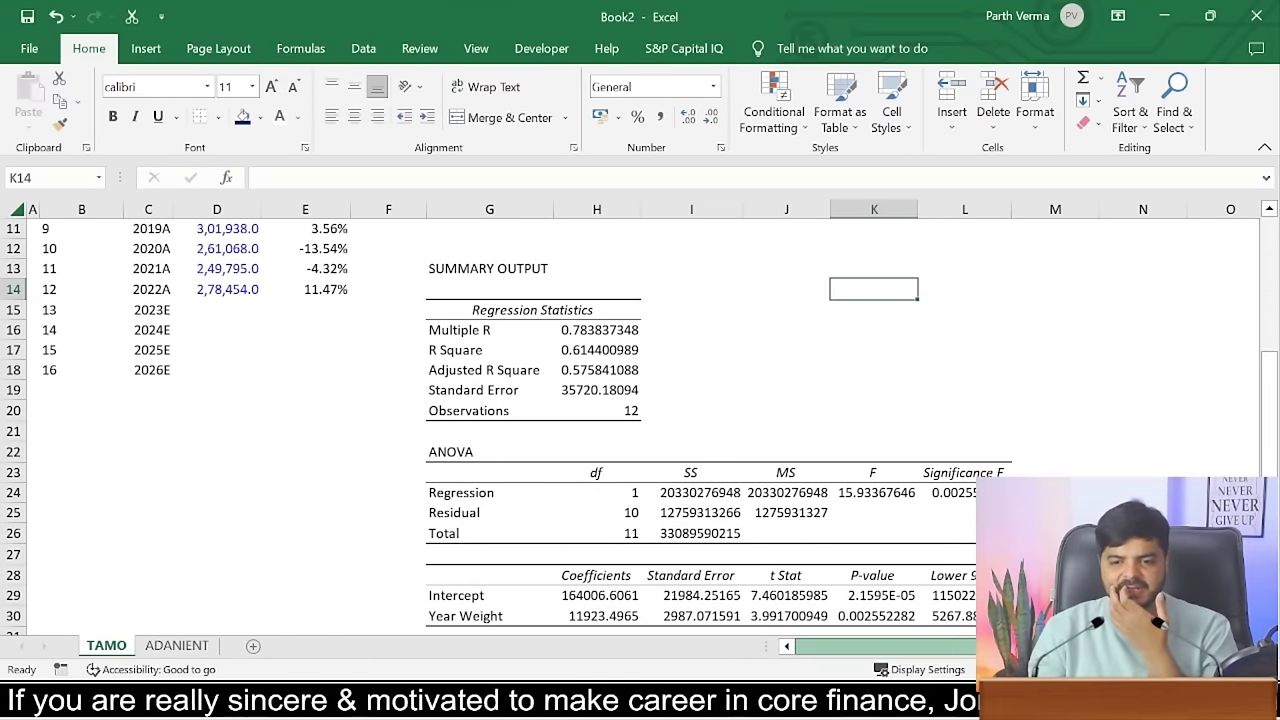
pyautogui.click(481, 595)
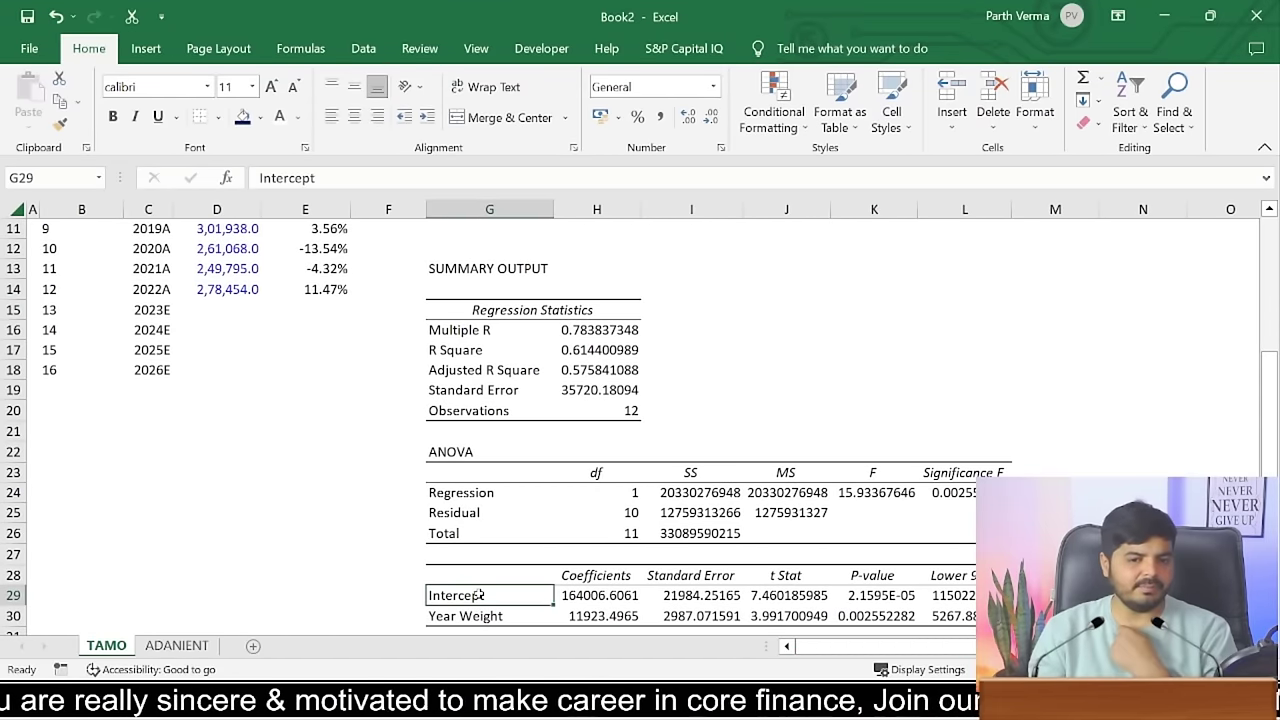
pyautogui.click(620, 597)
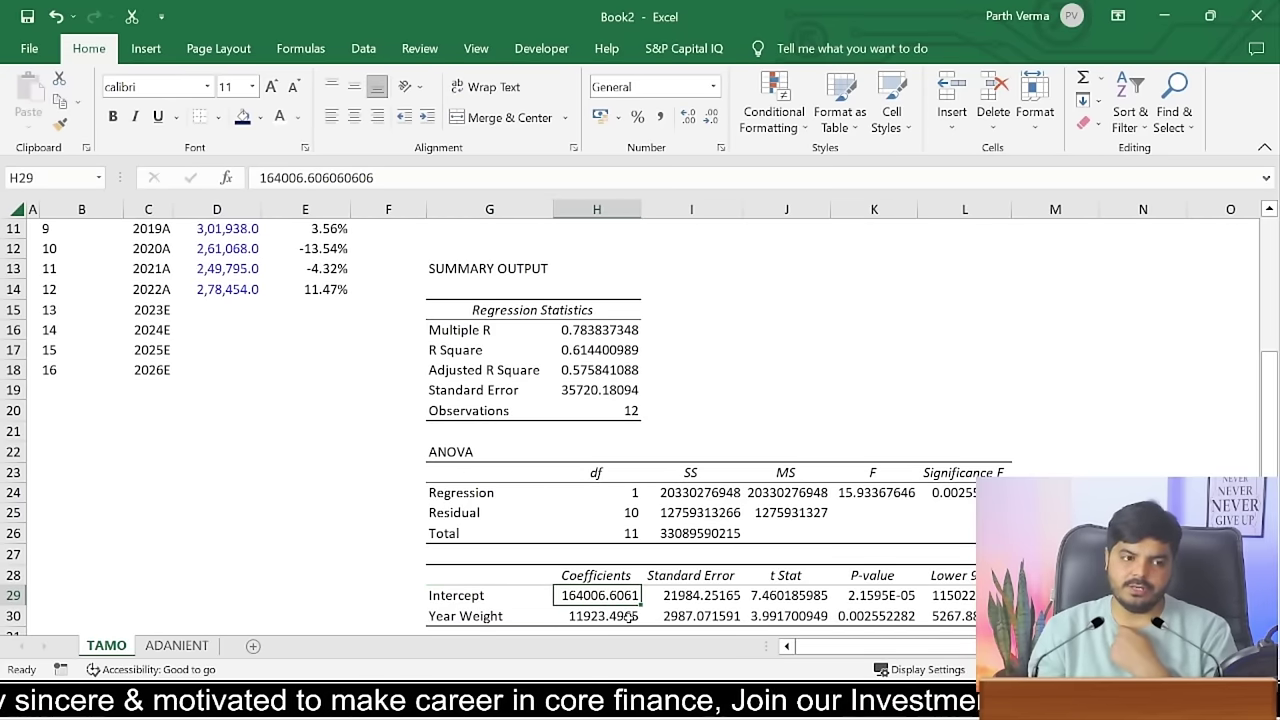
pyautogui.scroll(4, 630, 617)
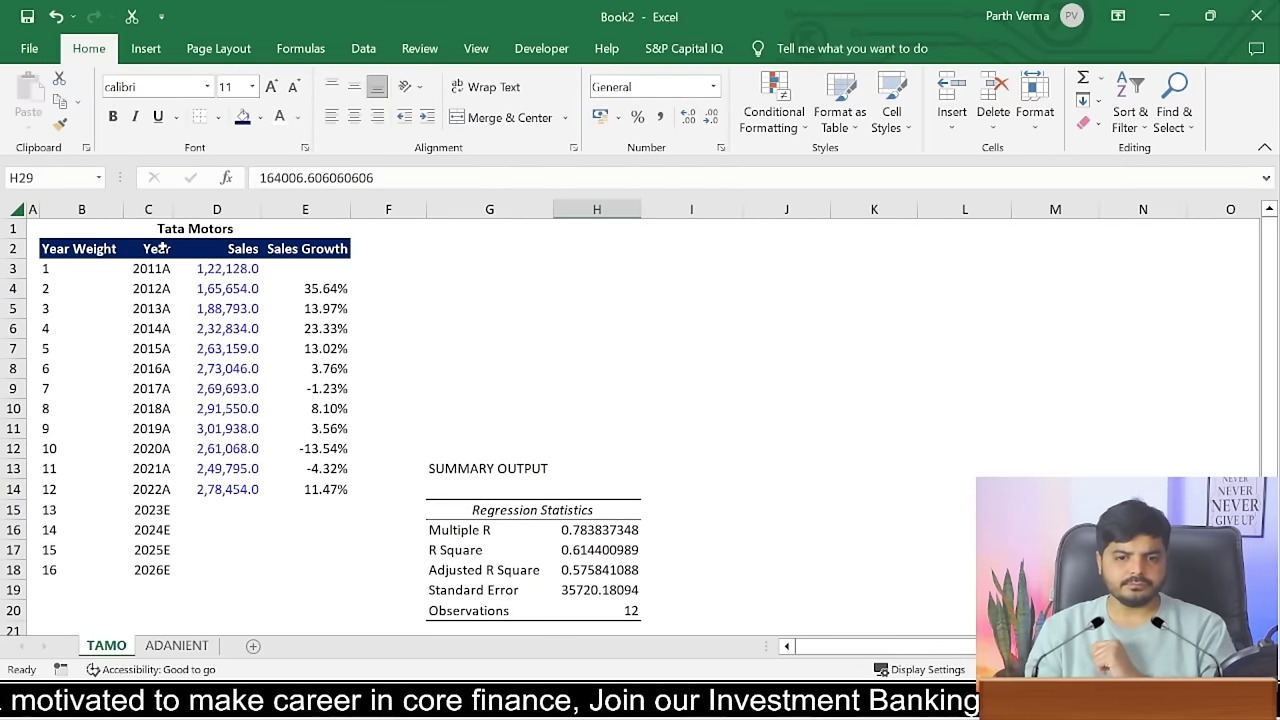
pyautogui.moveTo(157, 249); pyautogui.dragTo(240, 490)
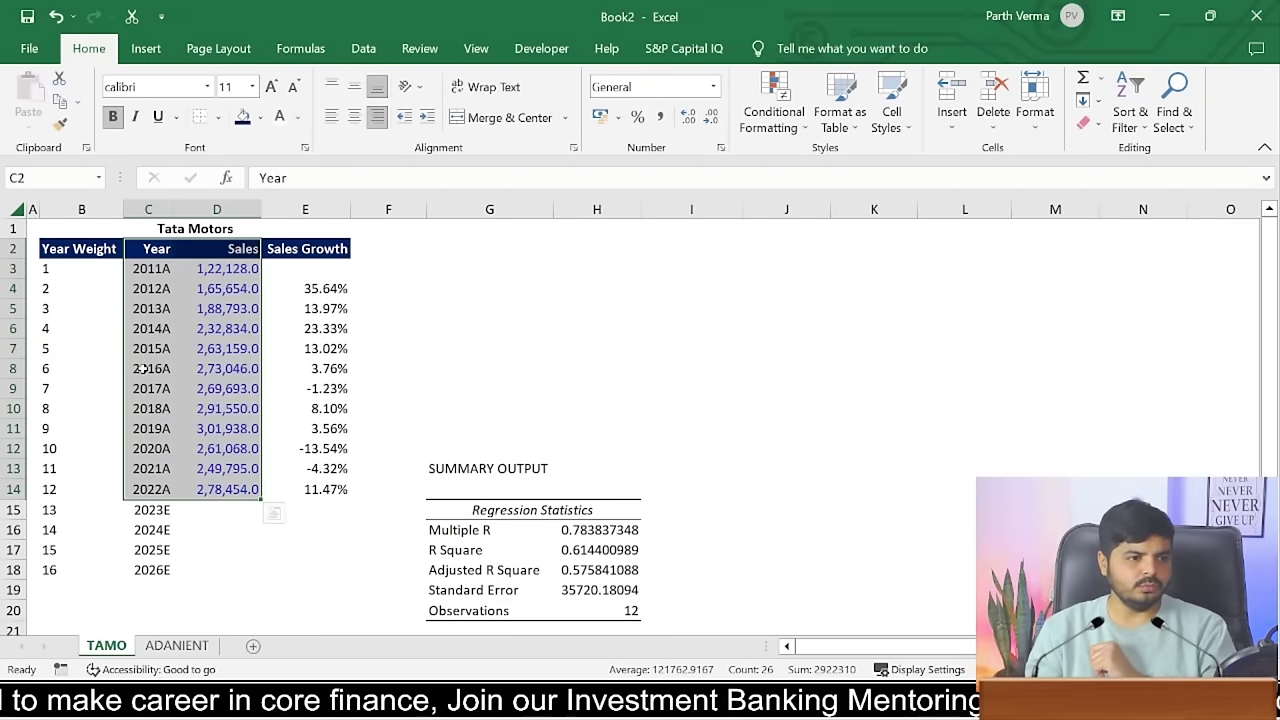
# - Insert a plain scatter chart of Sales by Year and place it beside the Tata Motors table
pyautogui.click(158, 46)
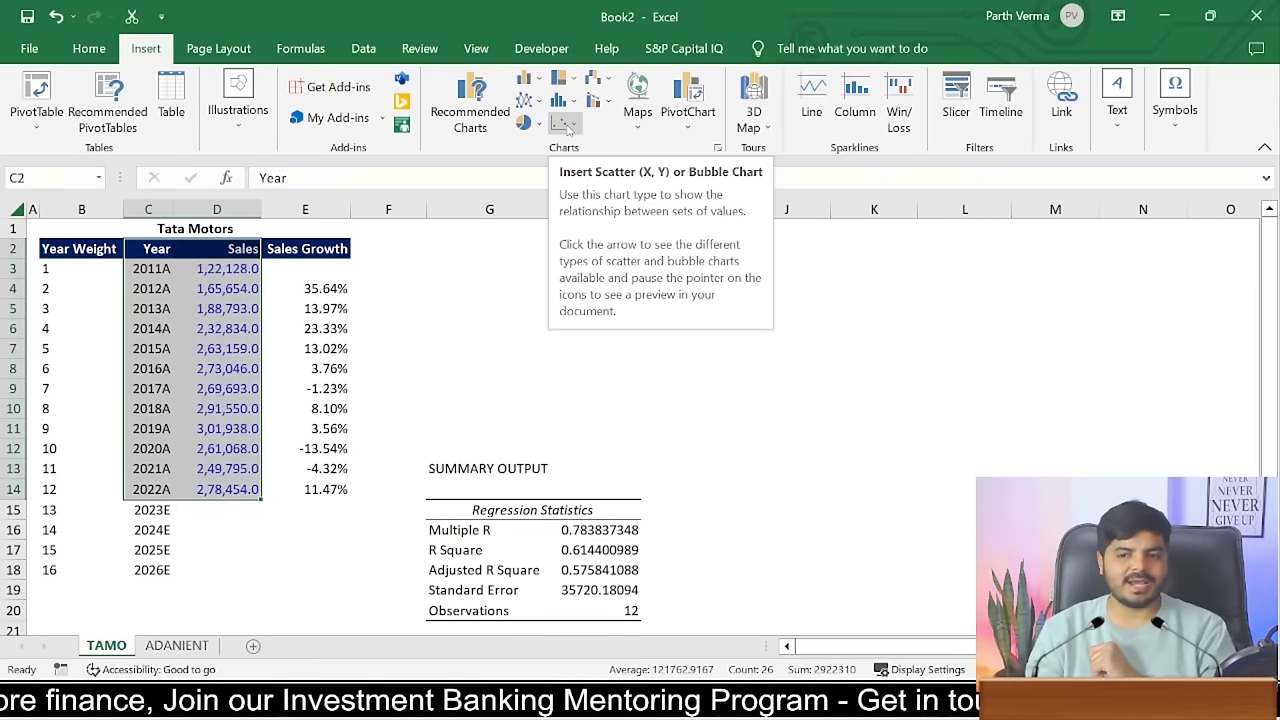
pyautogui.click(566, 124)
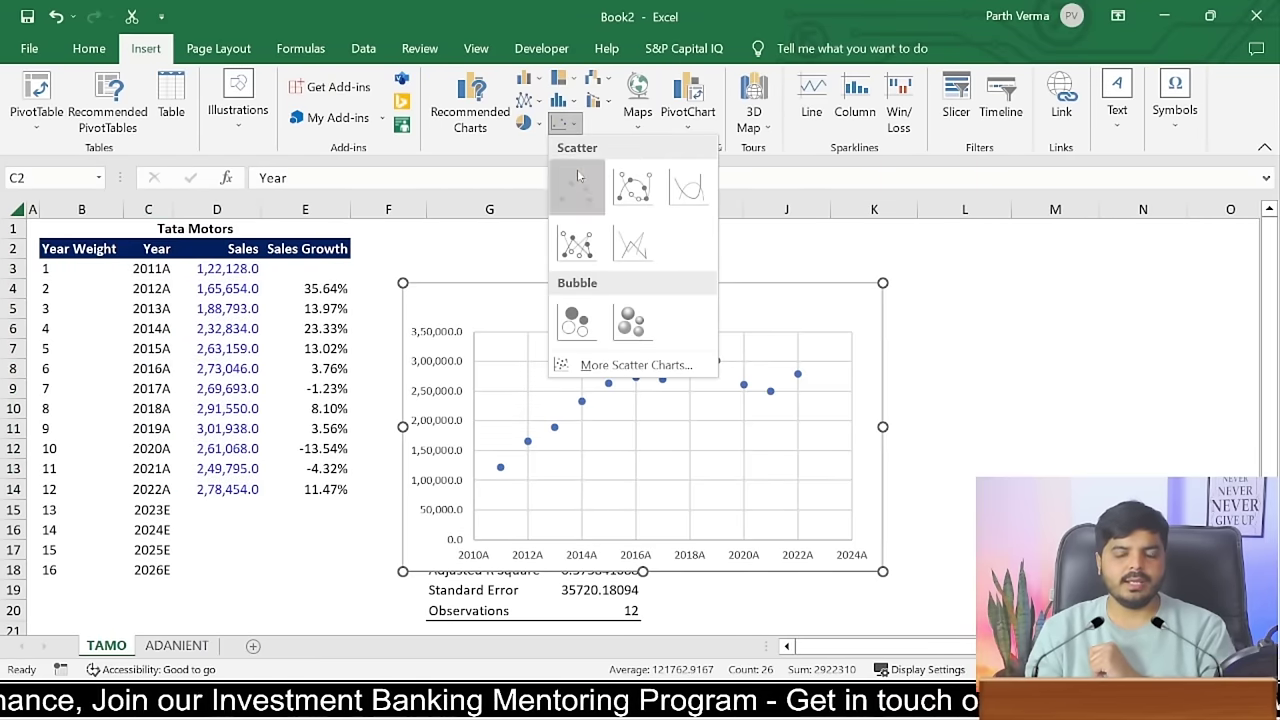
pyautogui.click(576, 187)
pyautogui.moveTo(592, 288); pyautogui.dragTo(857, 260)
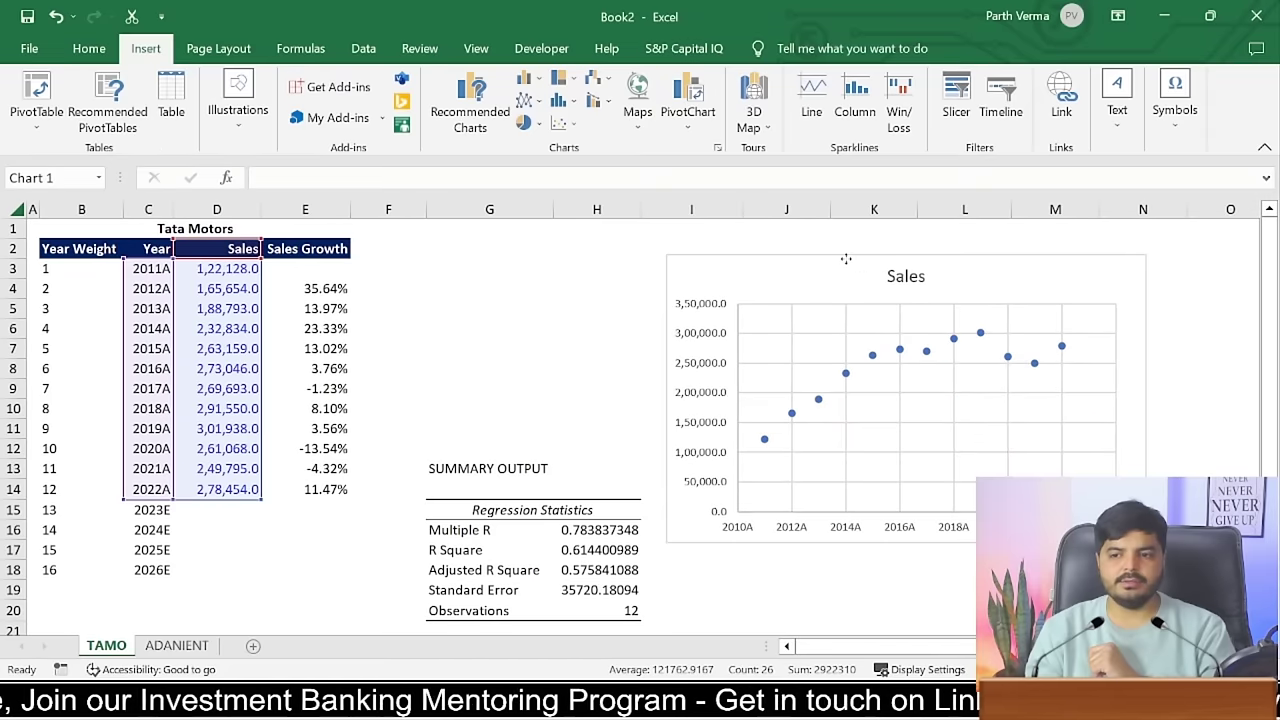
pyautogui.click(906, 277)
pyautogui.doubleClick(906, 277)
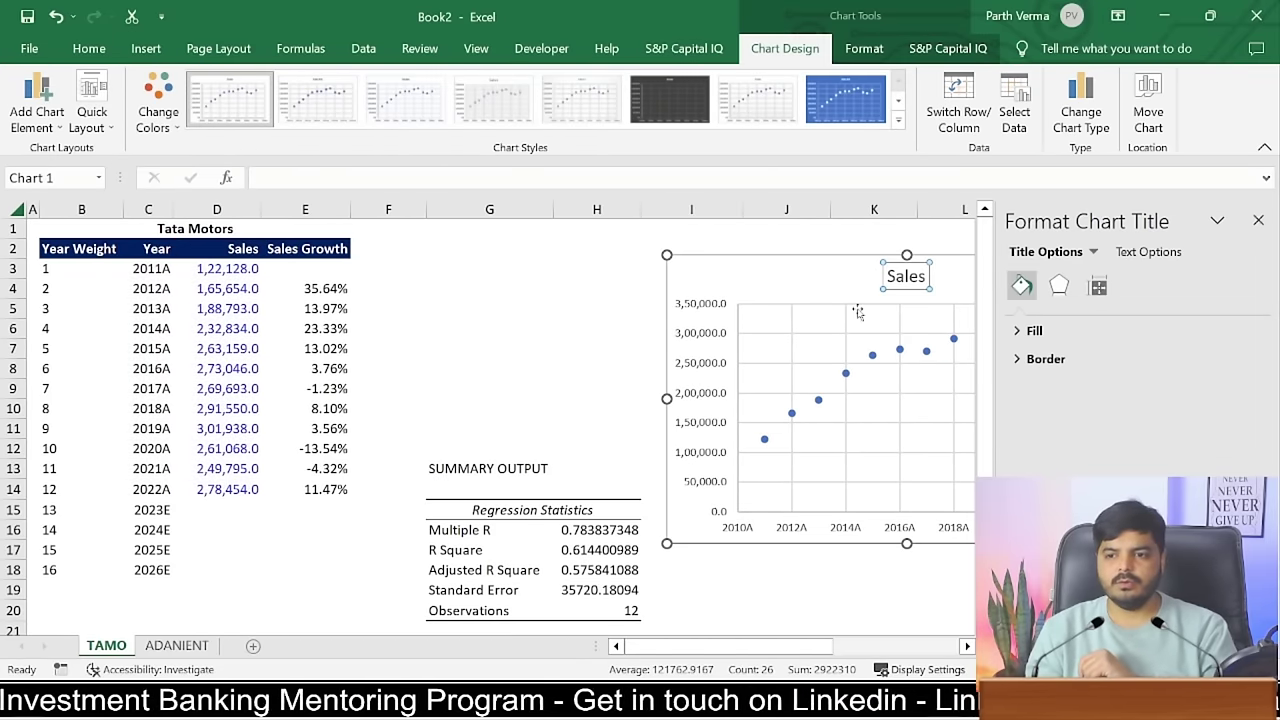
pyautogui.moveTo(794, 264)
pyautogui.mouseDown()
pyautogui.moveTo(673, 246)
pyautogui.moveTo(497, 255)
pyautogui.mouseUp()
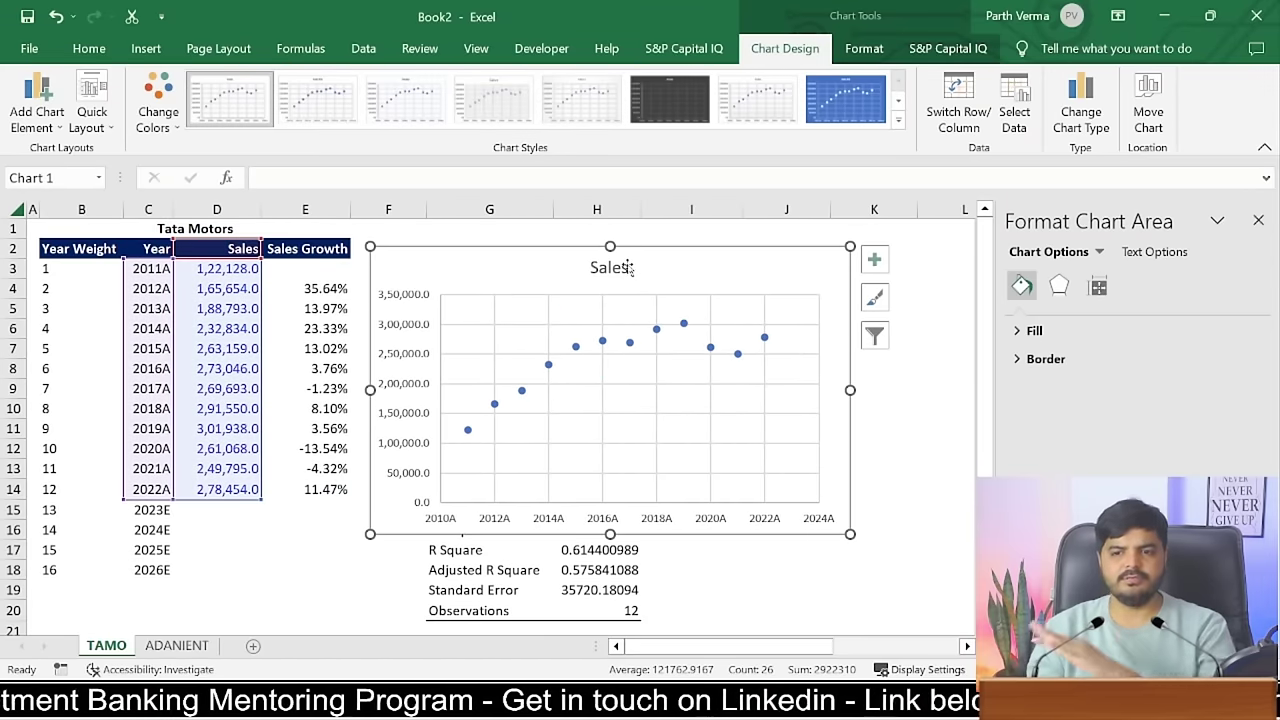
# - Change the scatter chart's title from Sales to 'Sales Regression'
pyautogui.click(621, 268)
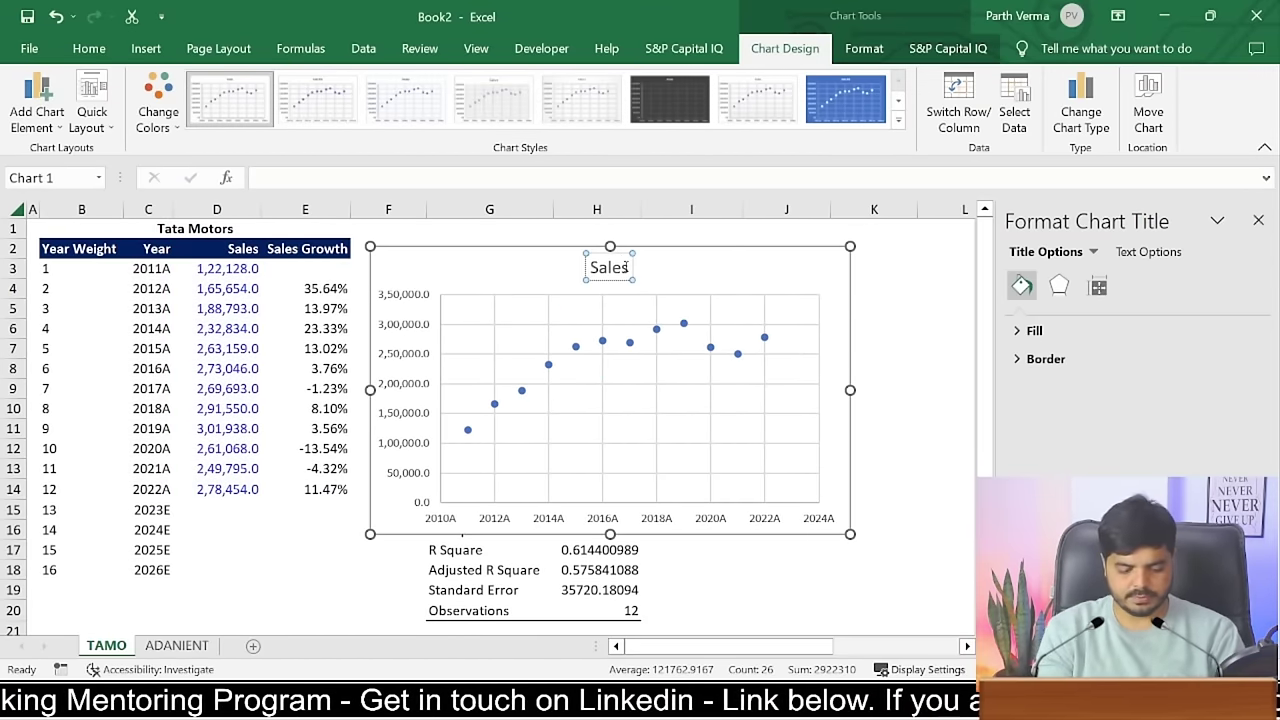
pyautogui.write(' egression')
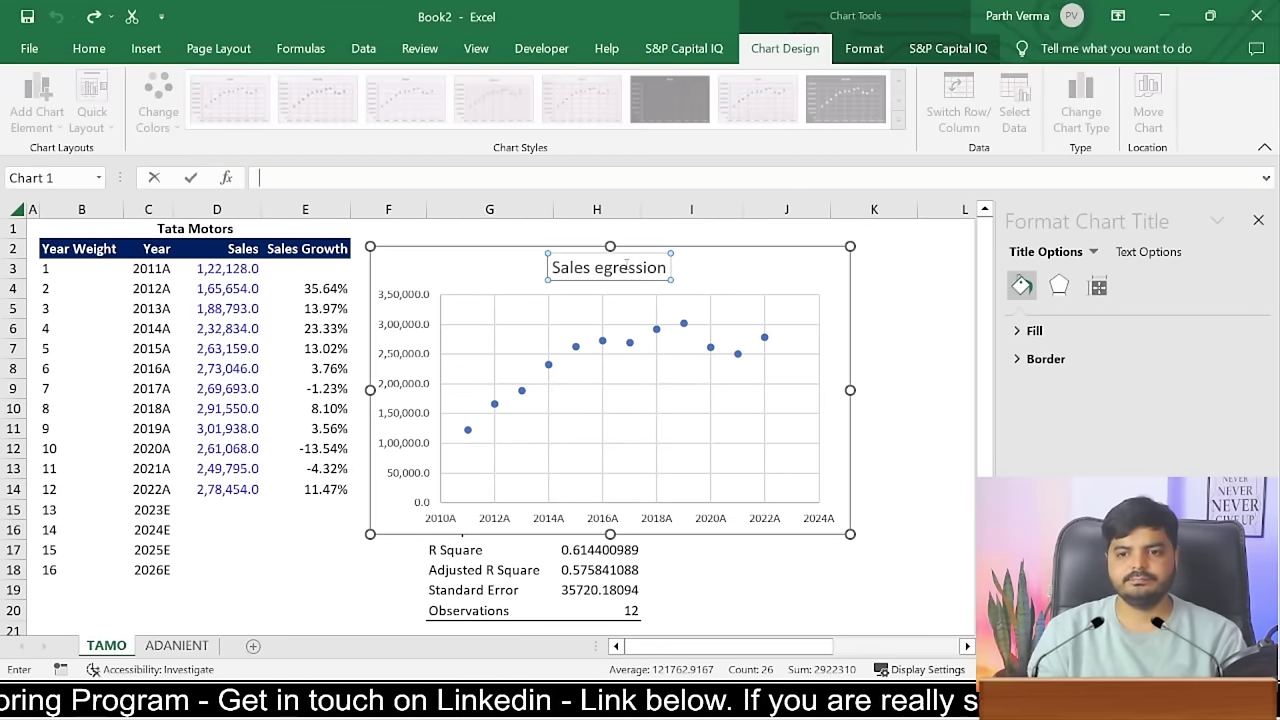
pyautogui.click(627, 267)
pyautogui.press('Left')
pyautogui.press('Left')
pyautogui.press('Left')
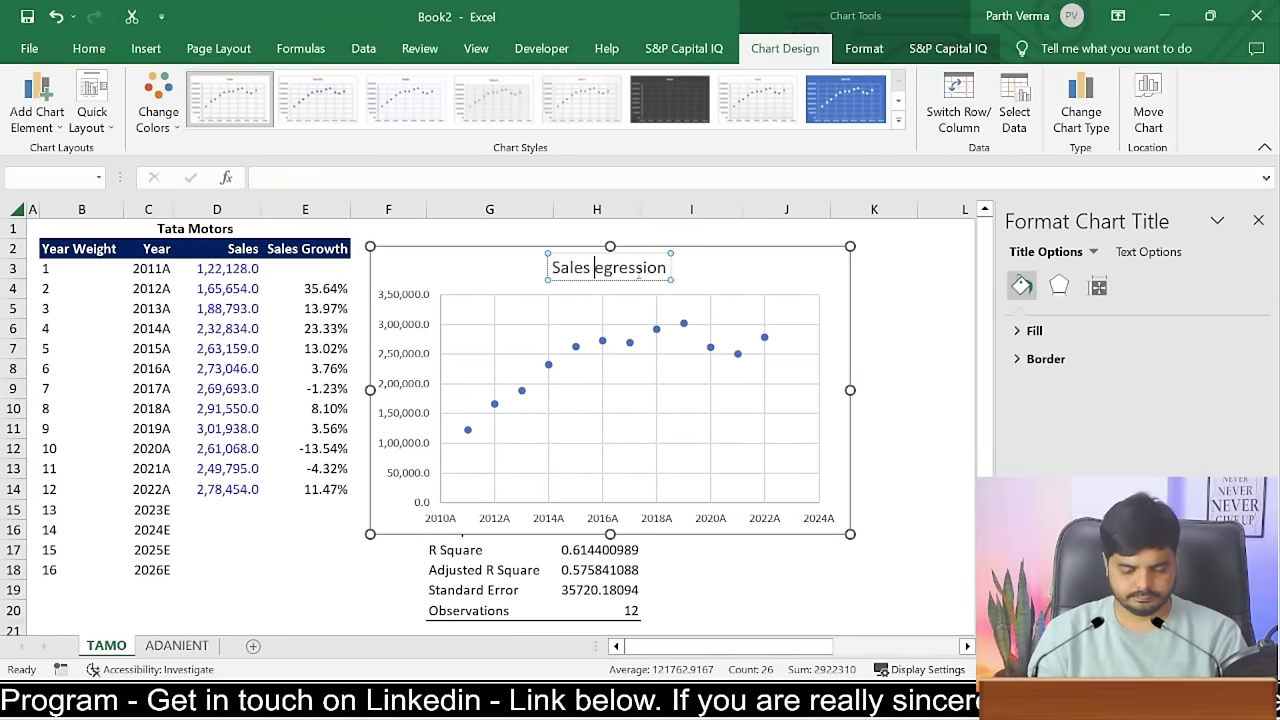
pyautogui.write('R')
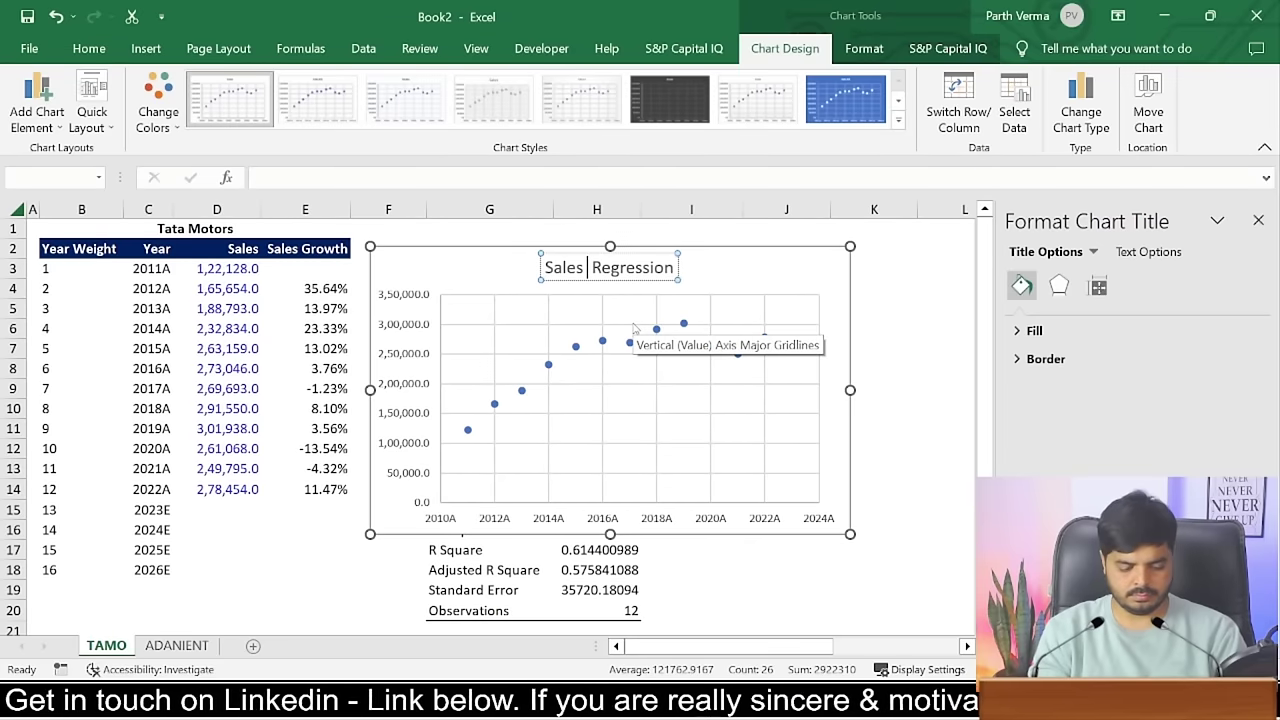
pyautogui.write(' Growth')
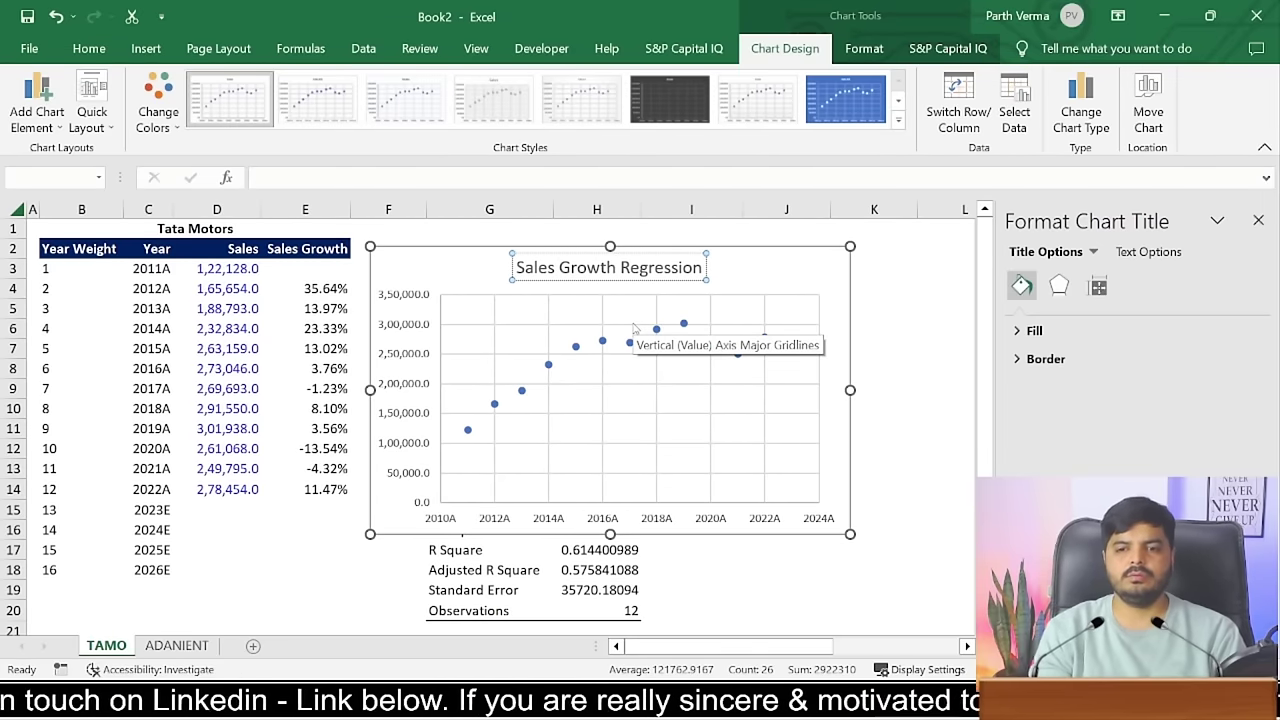
pyautogui.press('BackSpace')
pyautogui.press('BackSpace')
pyautogui.press('BackSpace')
pyautogui.press('BackSpace')
pyautogui.press('BackSpace')
pyautogui.press('BackSpace')
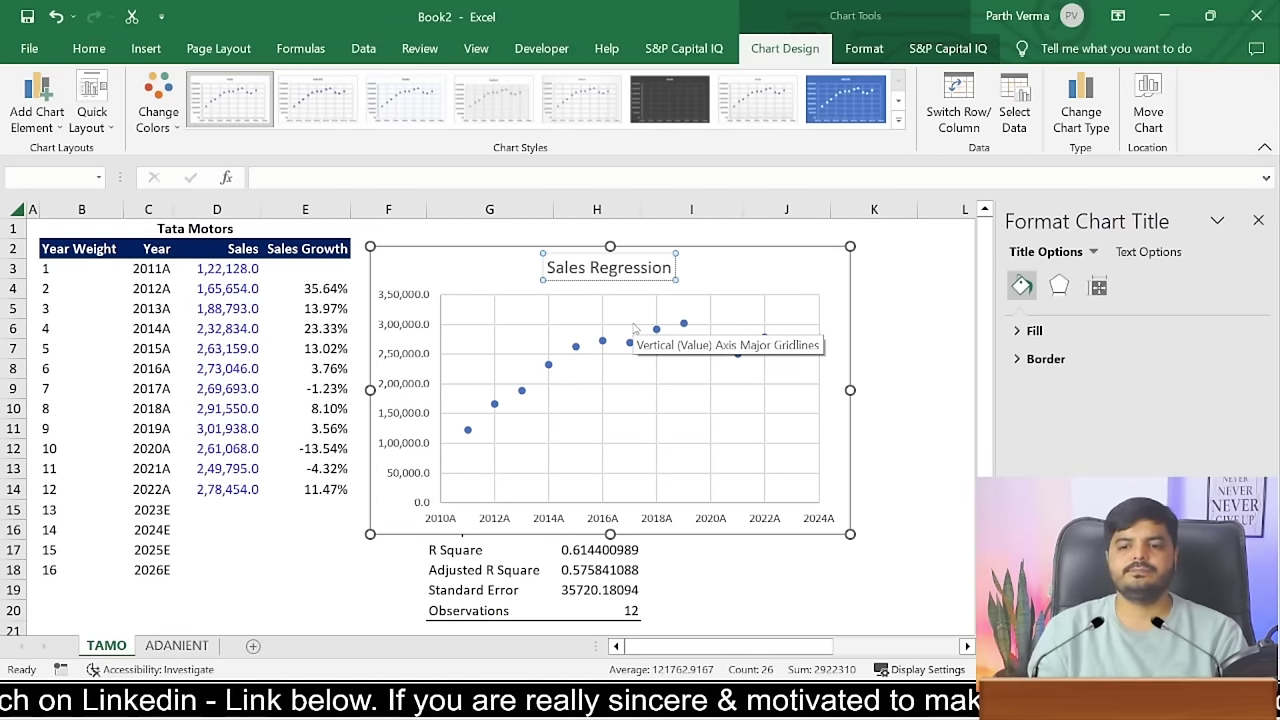
pyautogui.click(633, 325)
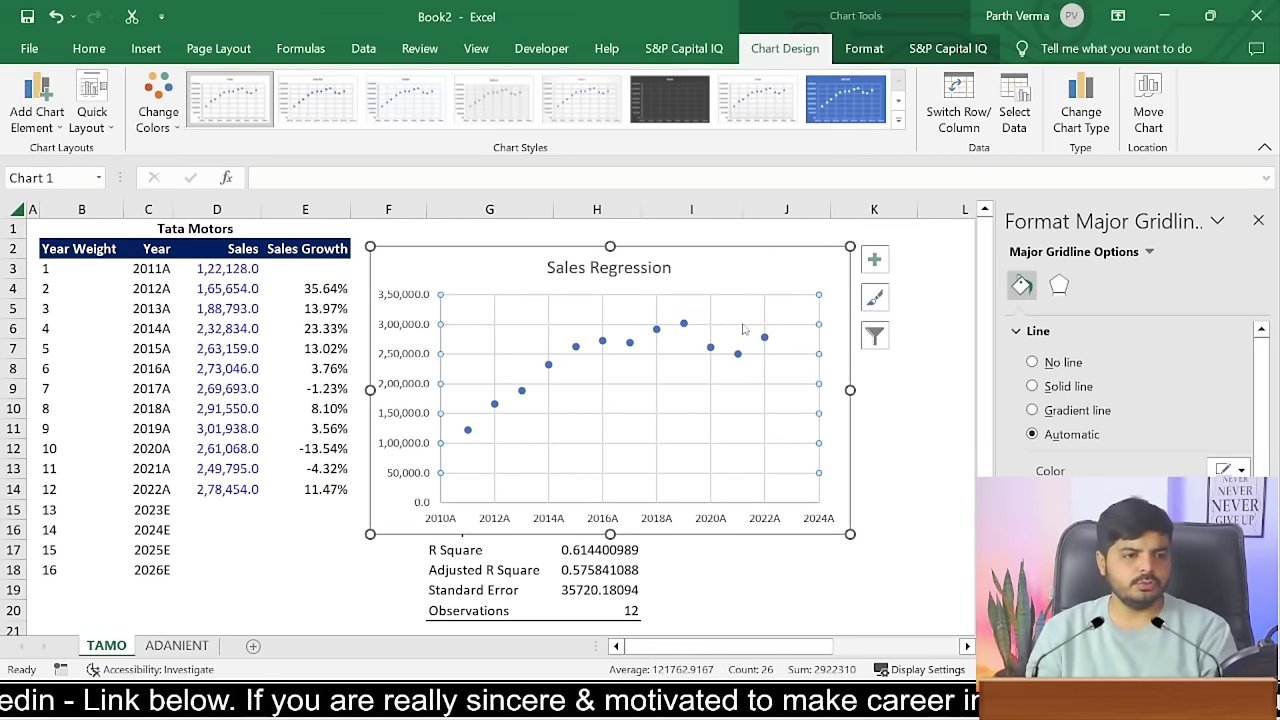
# - Add a linear trendline to the Sales Regression scatter chart
pyautogui.click(873, 262)
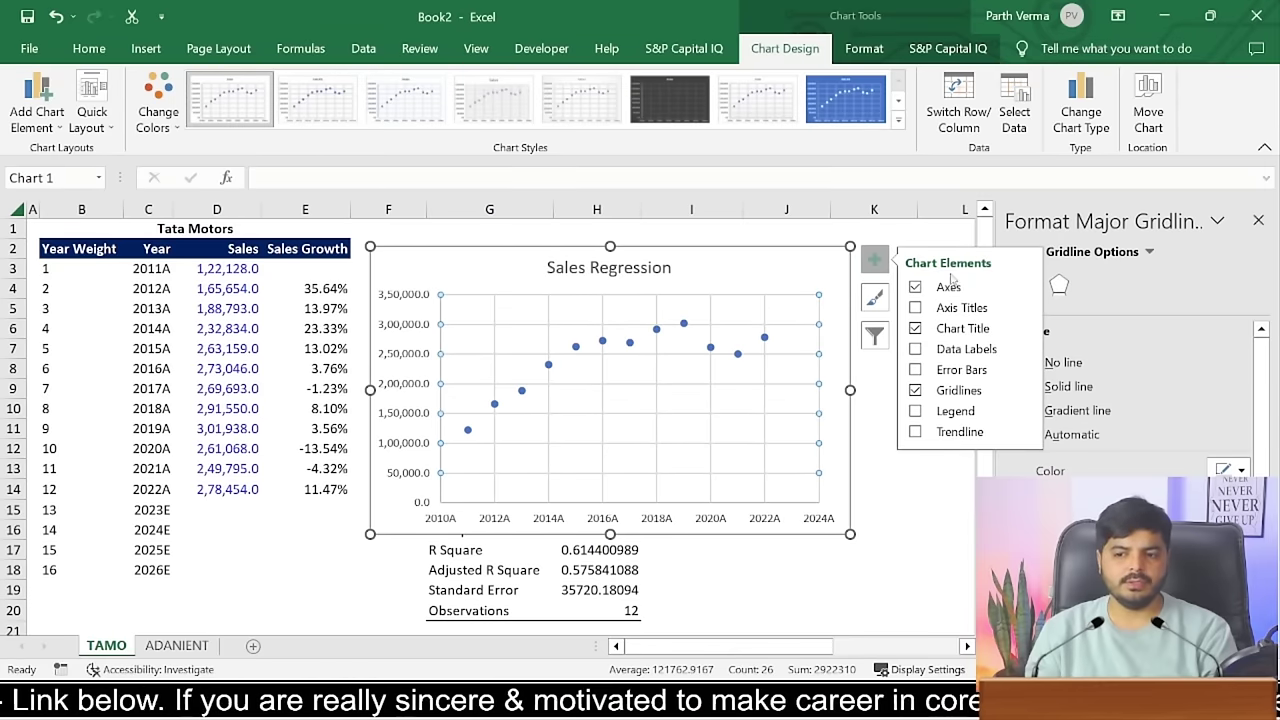
pyautogui.click(914, 432)
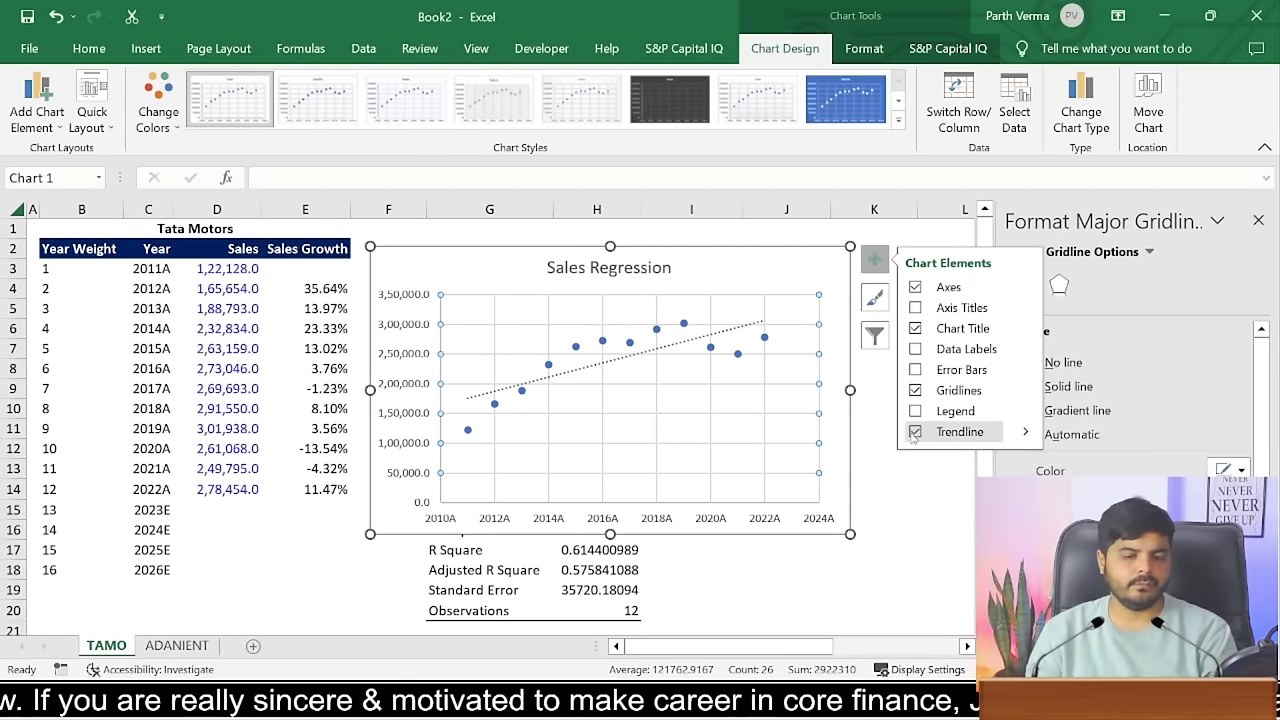
pyautogui.click(1025, 434)
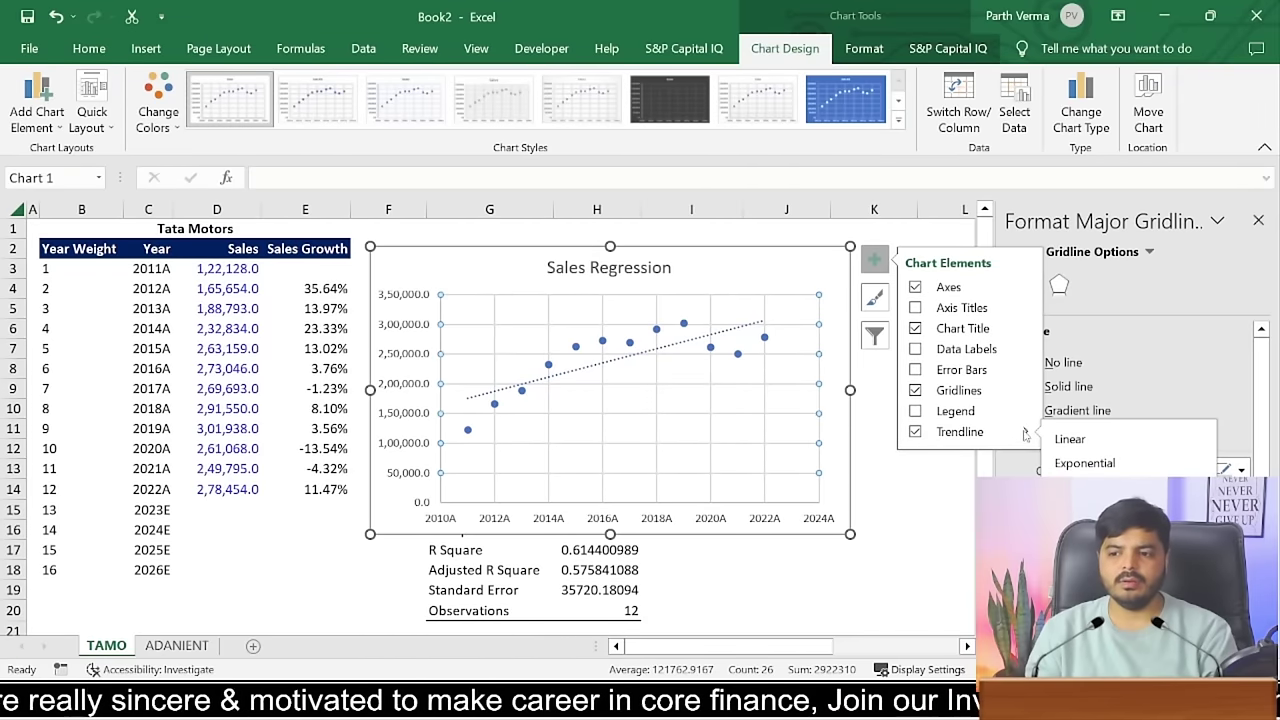
pyautogui.click(1085, 535)
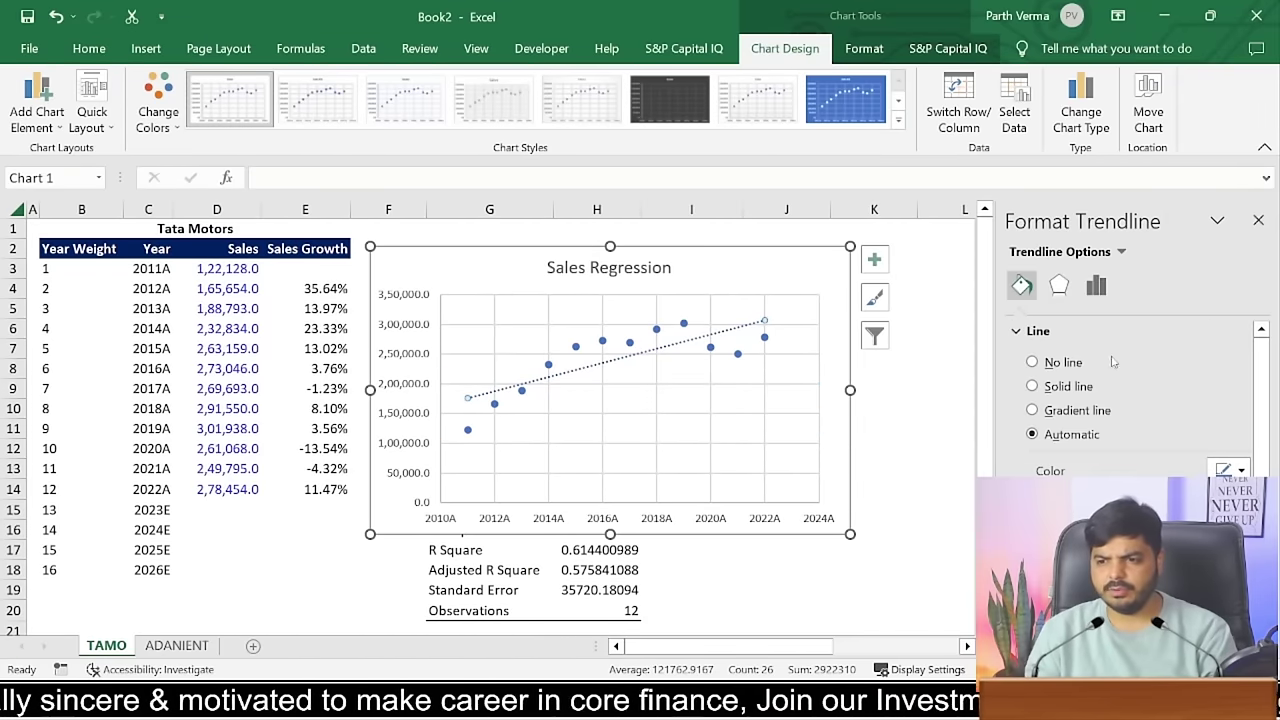
# - Format the trendline as a solid black line instead of dotted
pyautogui.scroll(-5, 1130, 400)
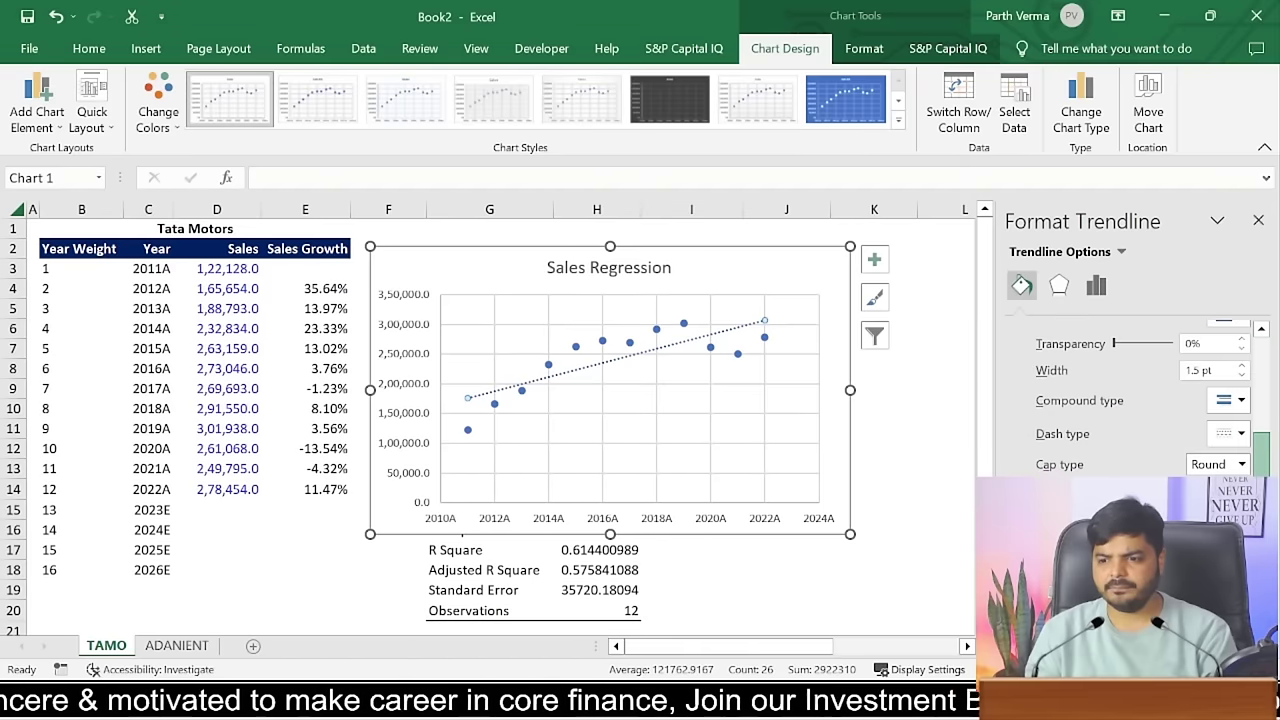
pyautogui.scroll(3, 1130, 400)
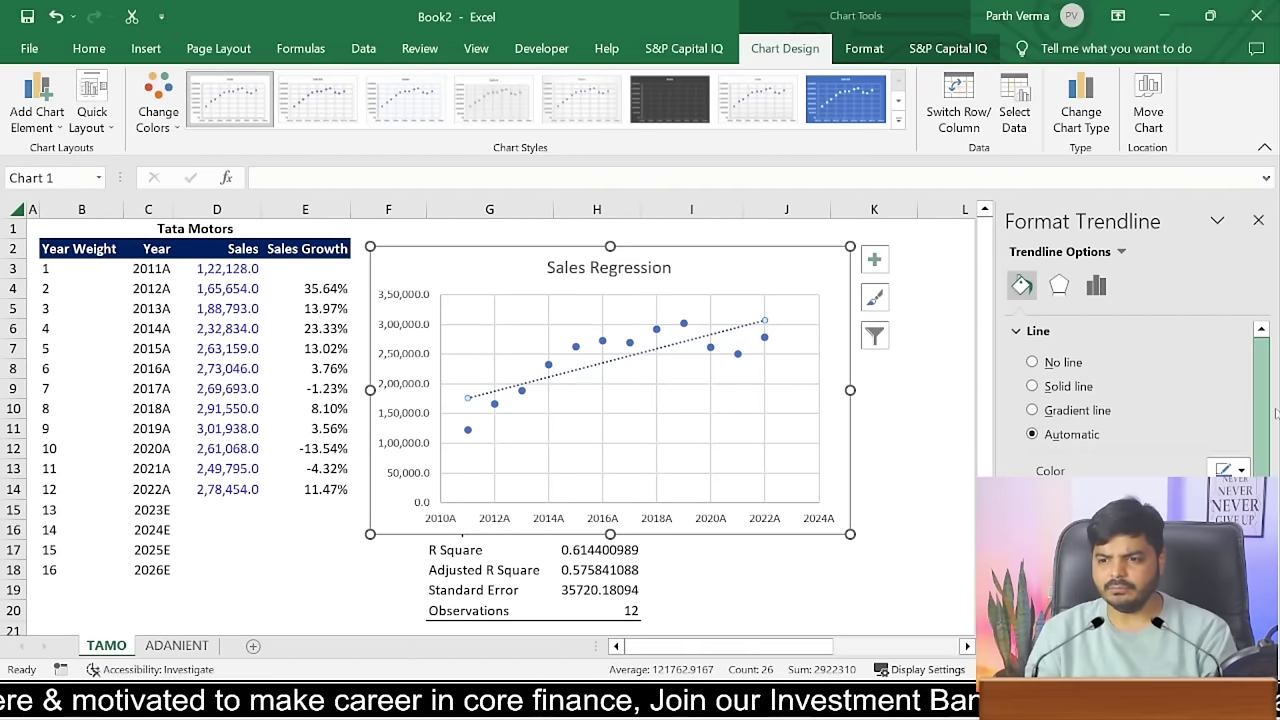
pyautogui.click(1228, 467)
pyautogui.click(1252, 388)
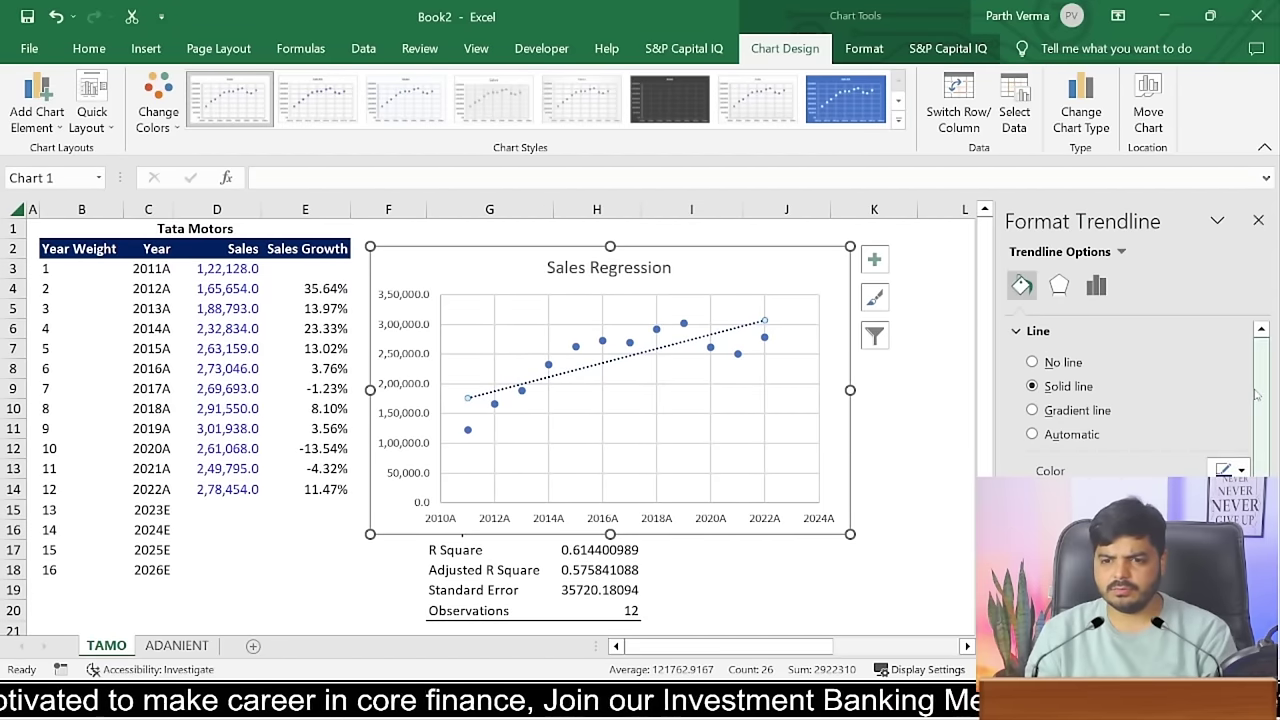
pyautogui.click(1241, 467)
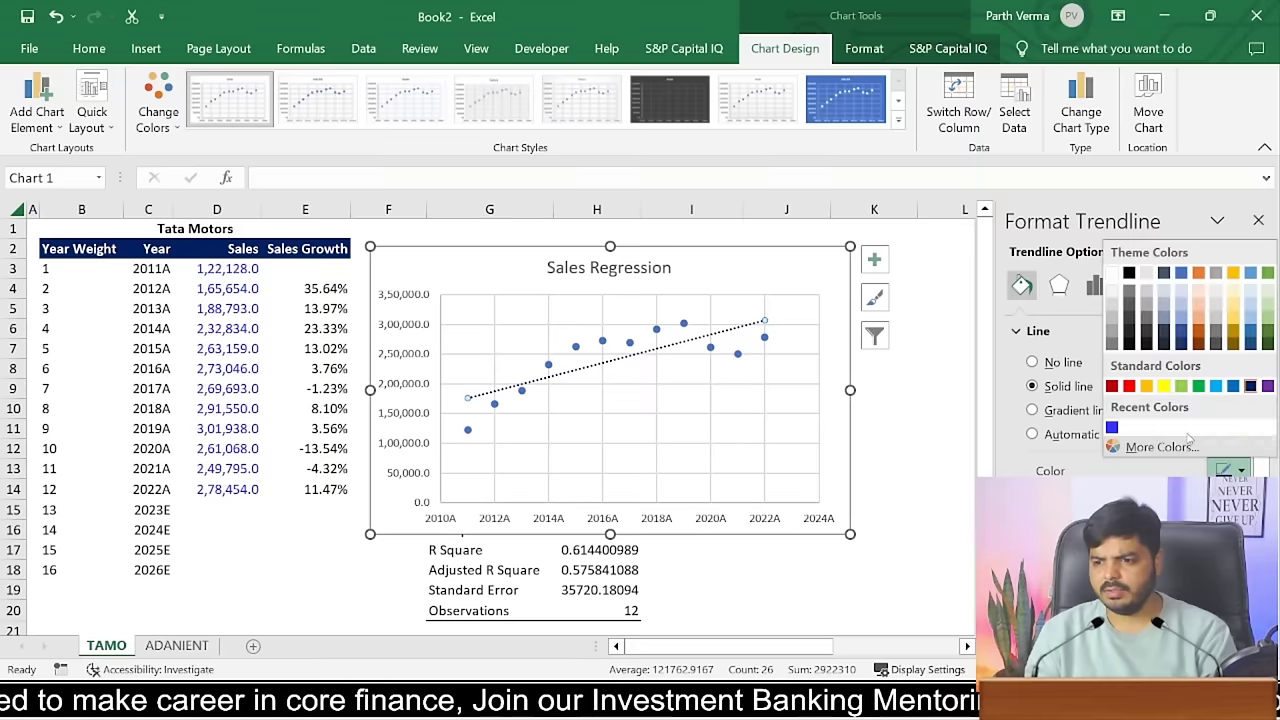
pyautogui.click(1128, 272)
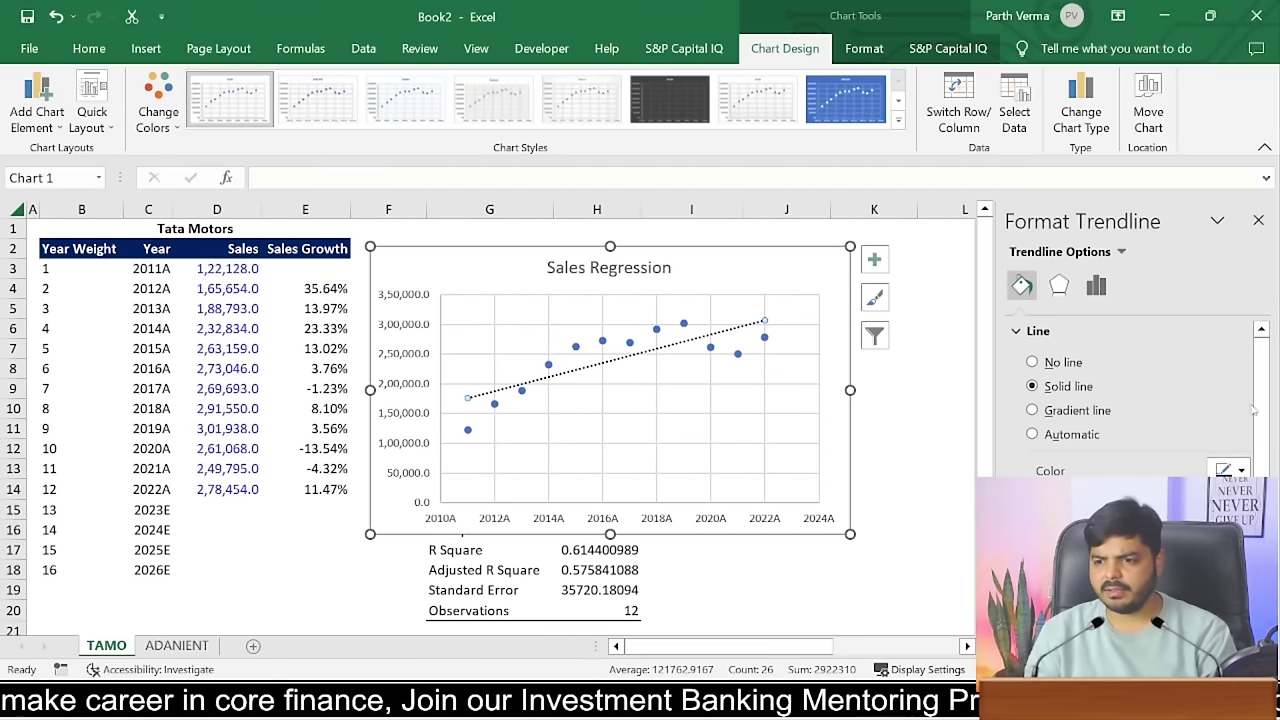
pyautogui.click(1241, 590)
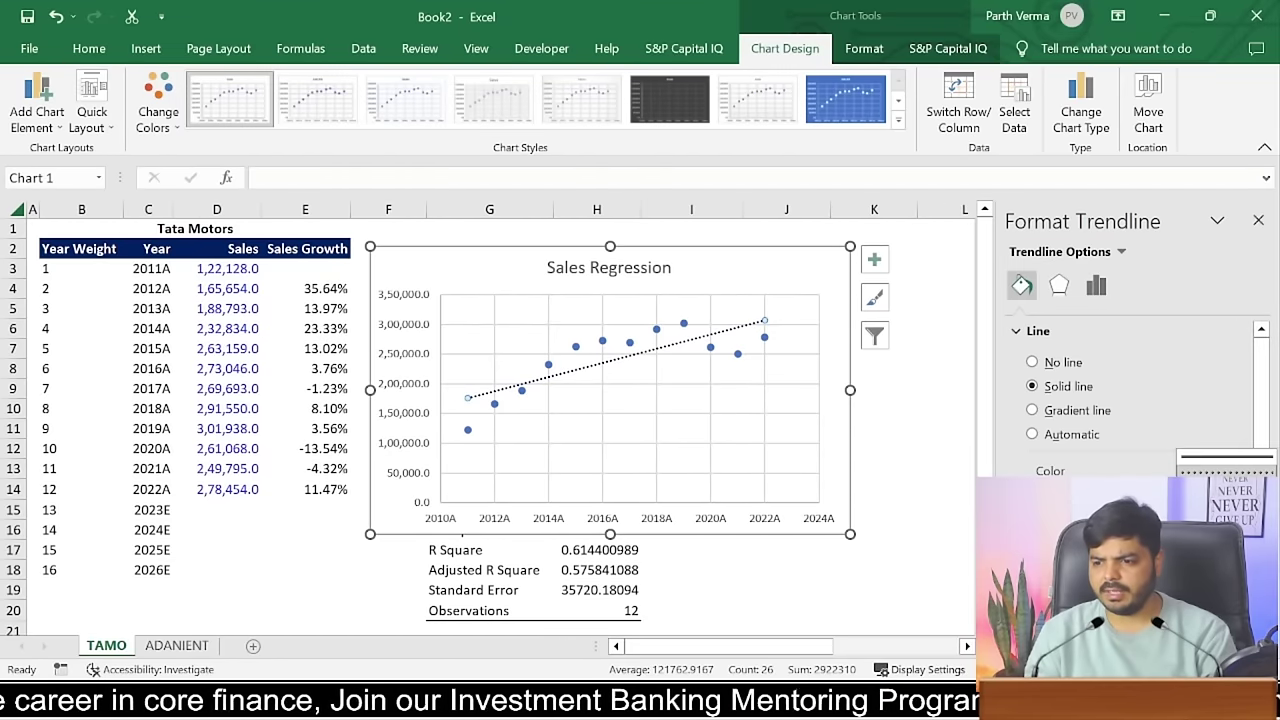
pyautogui.click(1226, 458)
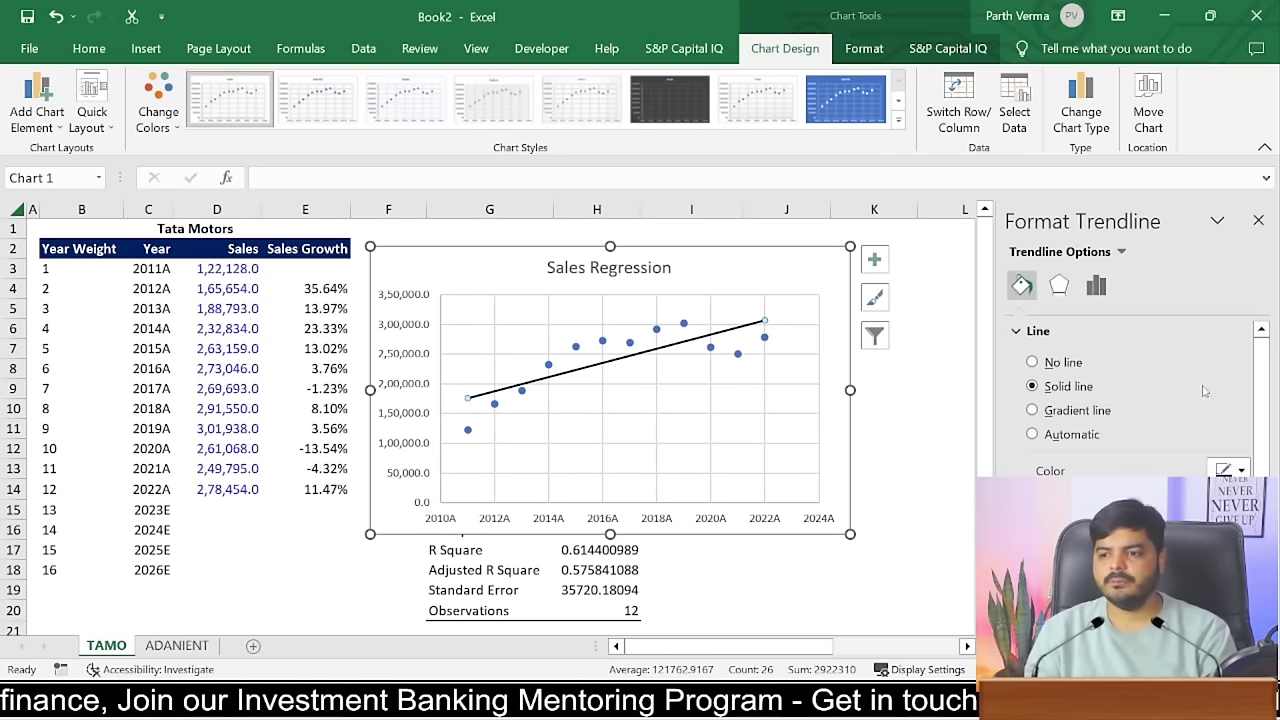
pyautogui.scroll(-3, 1264, 386)
pyautogui.scroll(-1, 1264, 400)
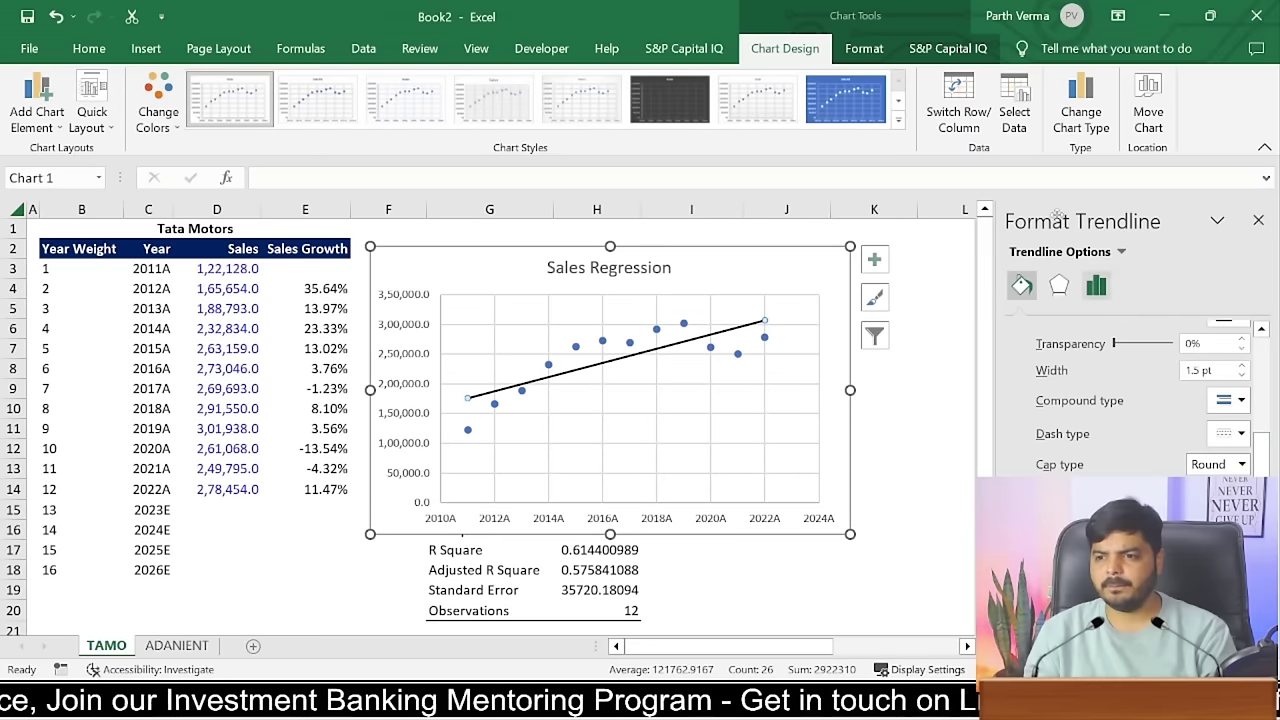
pyautogui.click(742, 270)
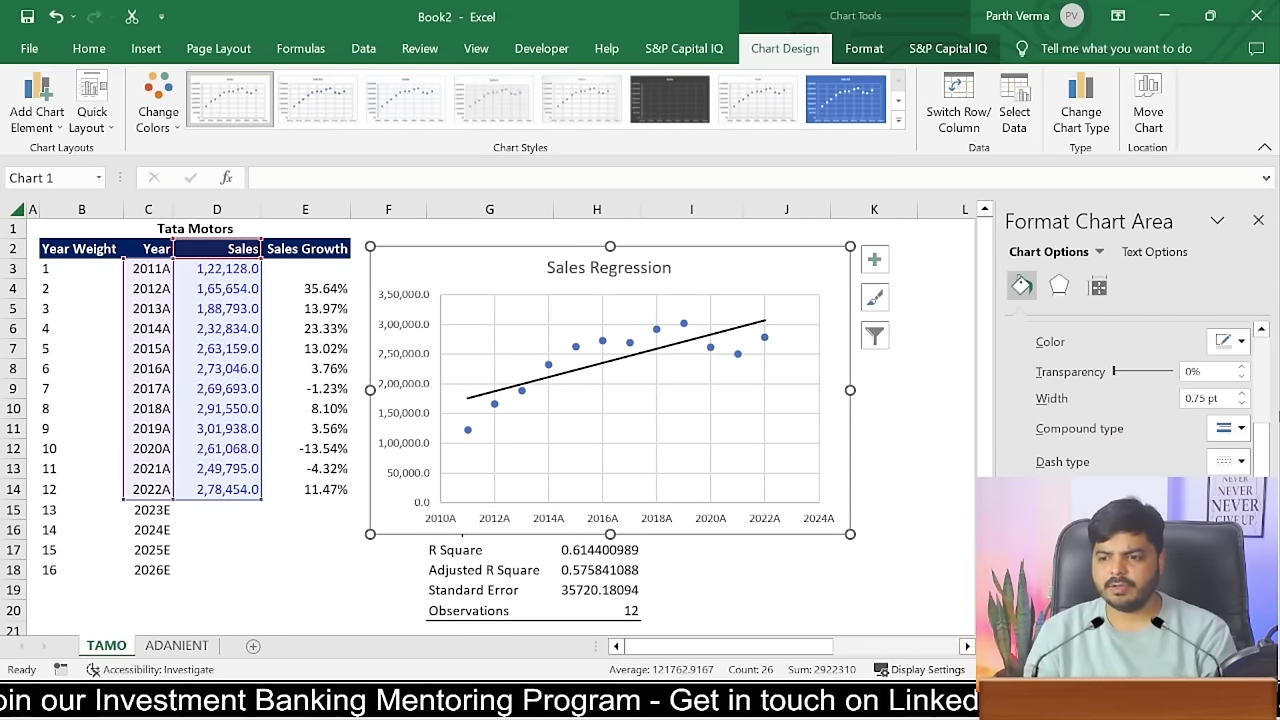
pyautogui.scroll(-2, 1264, 440)
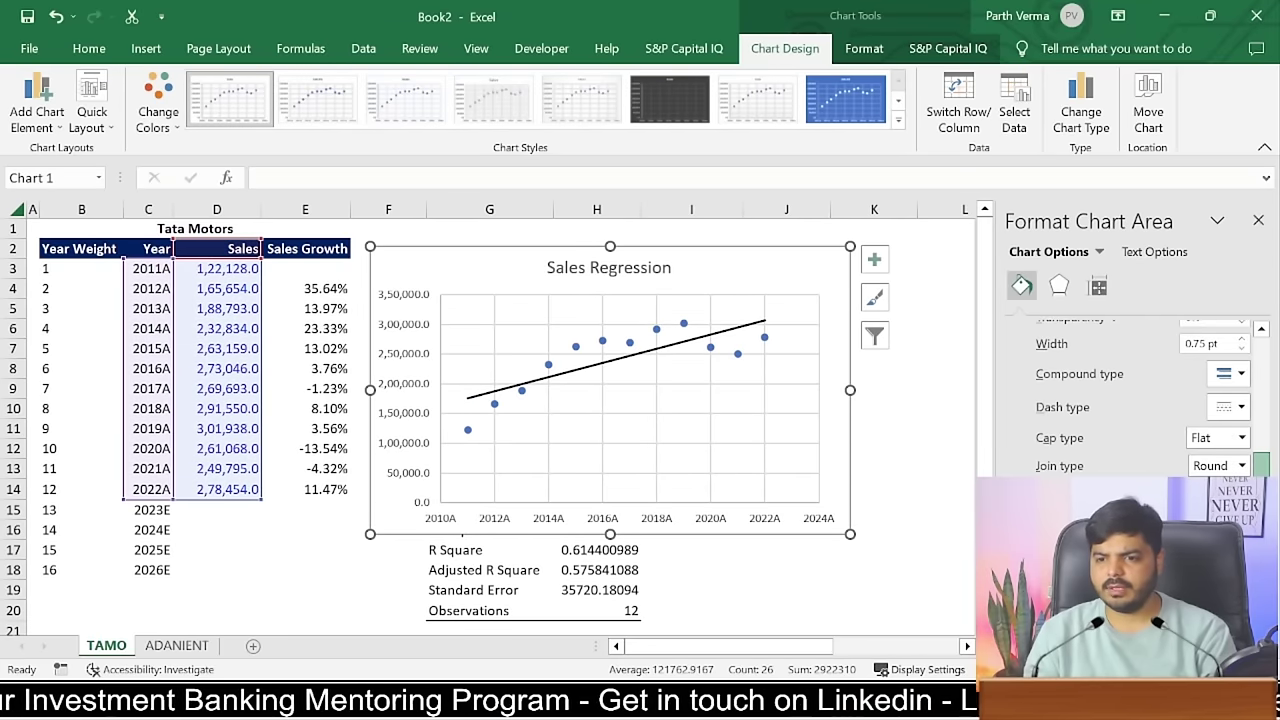
pyautogui.click(1059, 286)
pyautogui.click(1098, 287)
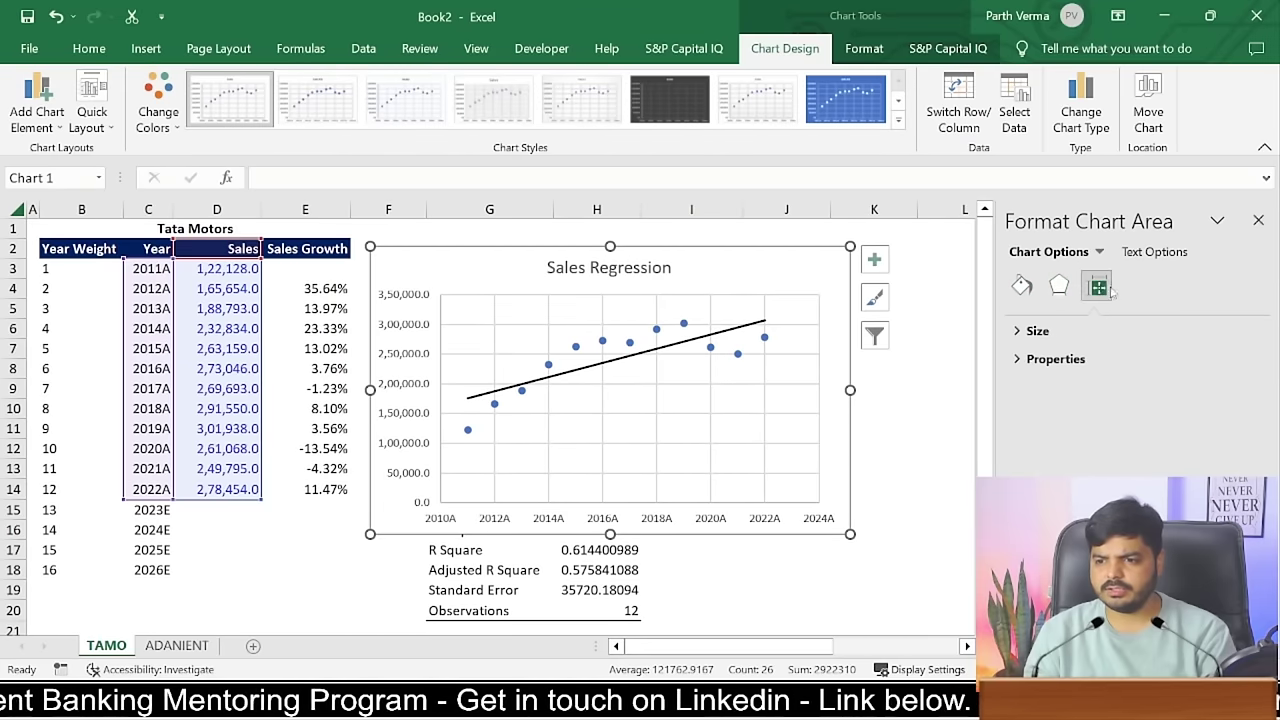
pyautogui.click(1019, 290)
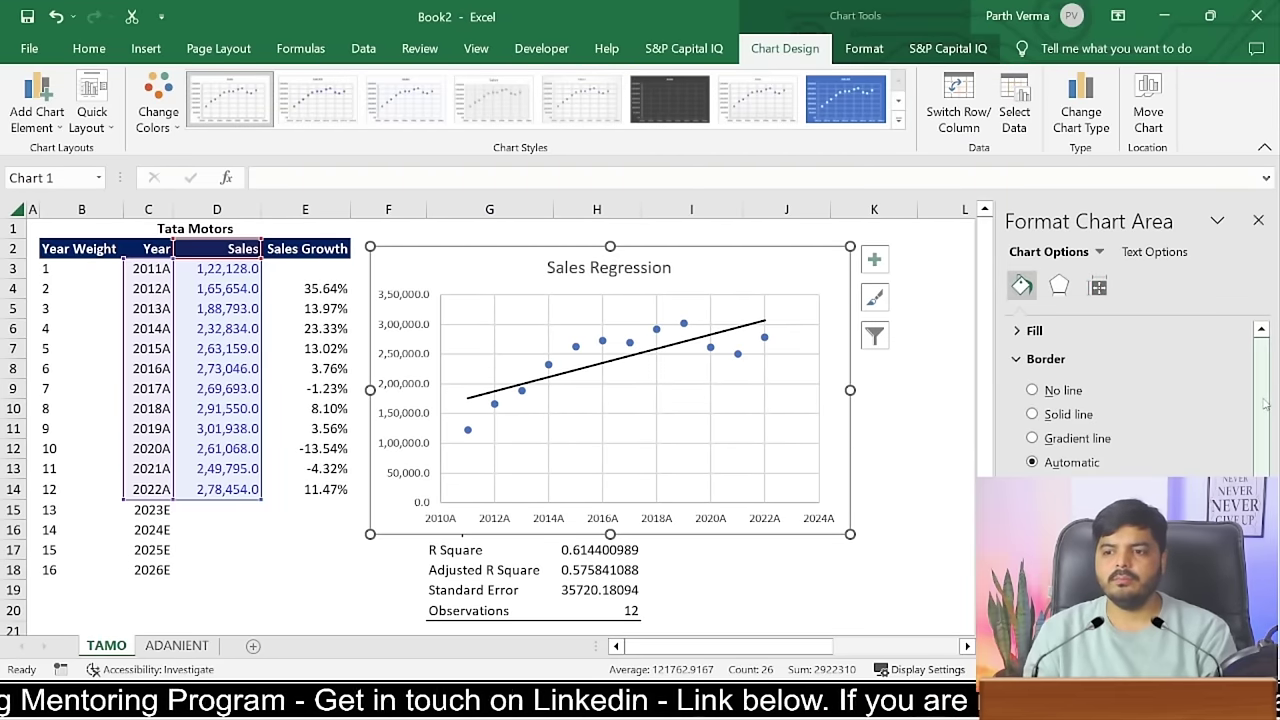
pyautogui.scroll(-5, 1228, 393)
pyautogui.scroll(5, 1130, 400)
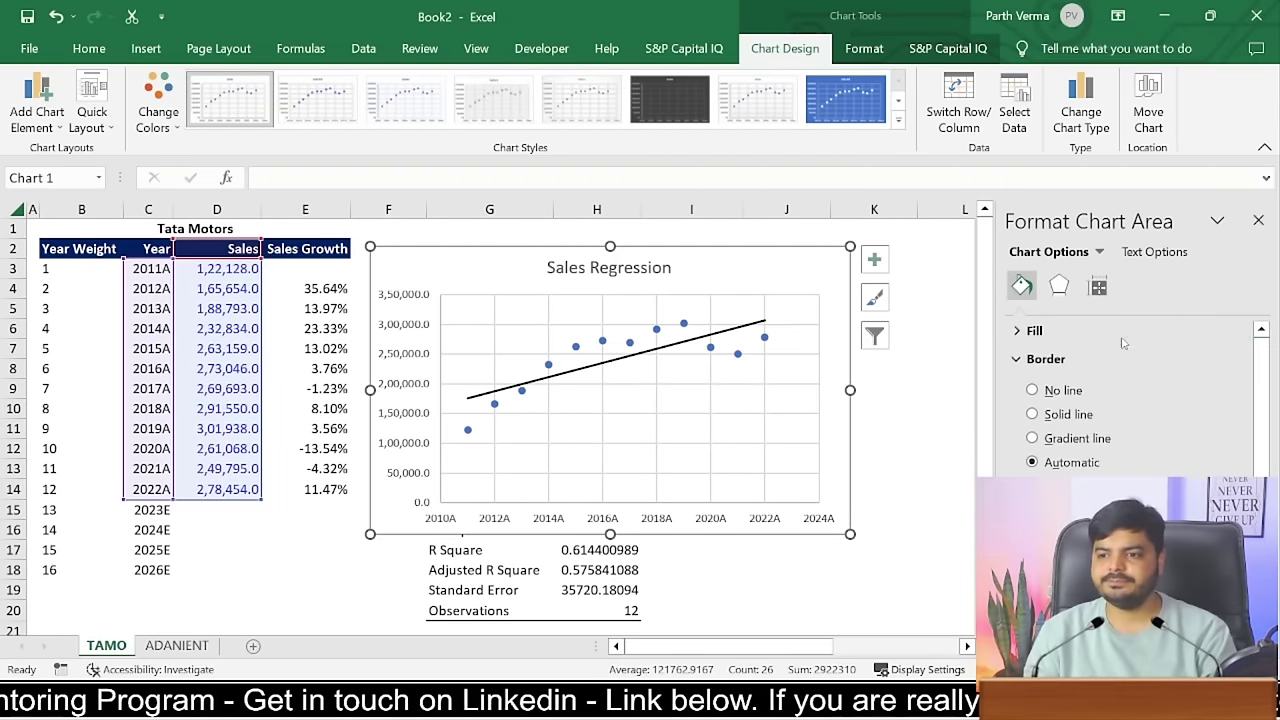
pyautogui.click(1022, 333)
pyautogui.click(1022, 333)
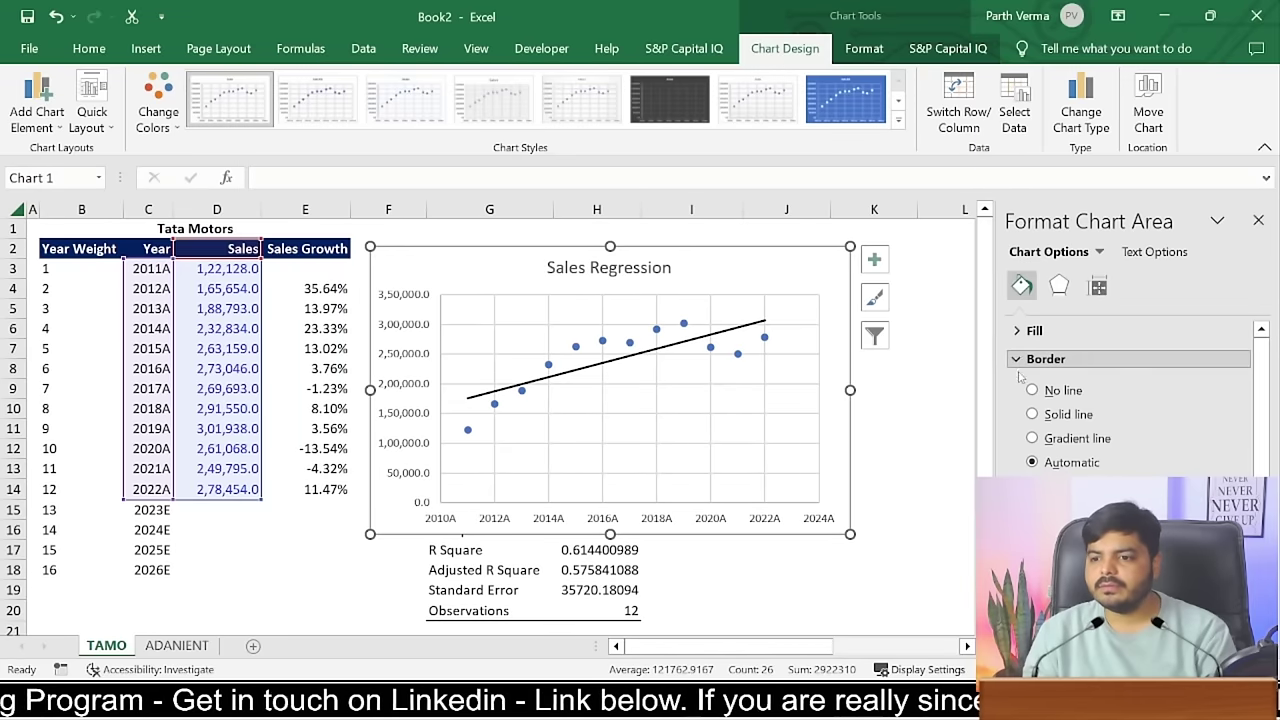
pyautogui.click(1022, 360)
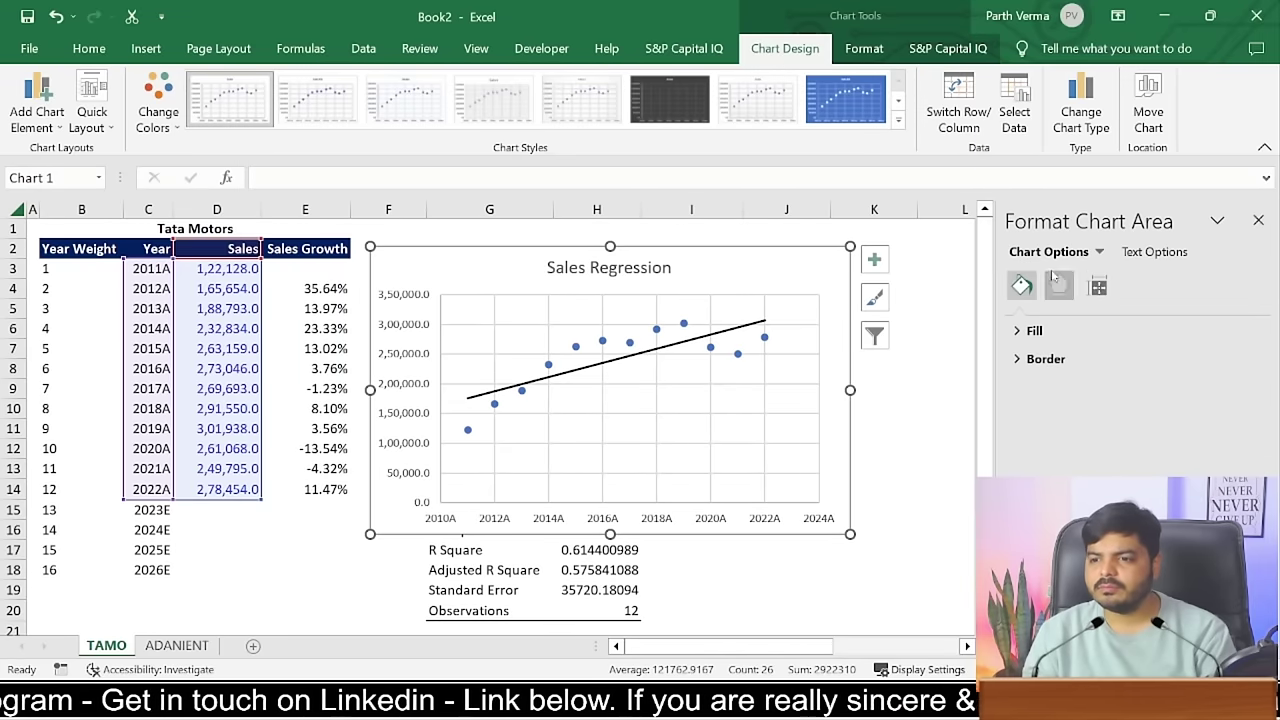
pyautogui.click(1059, 286)
pyautogui.click(1098, 287)
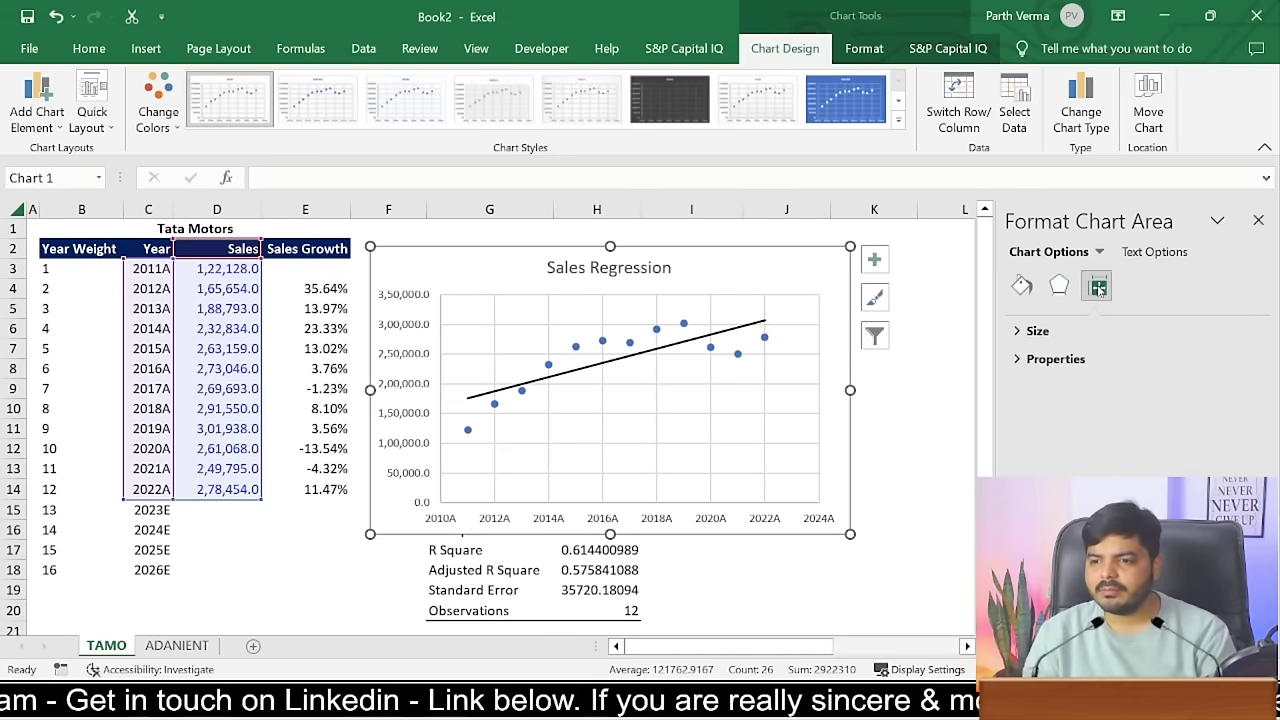
pyautogui.click(1020, 331)
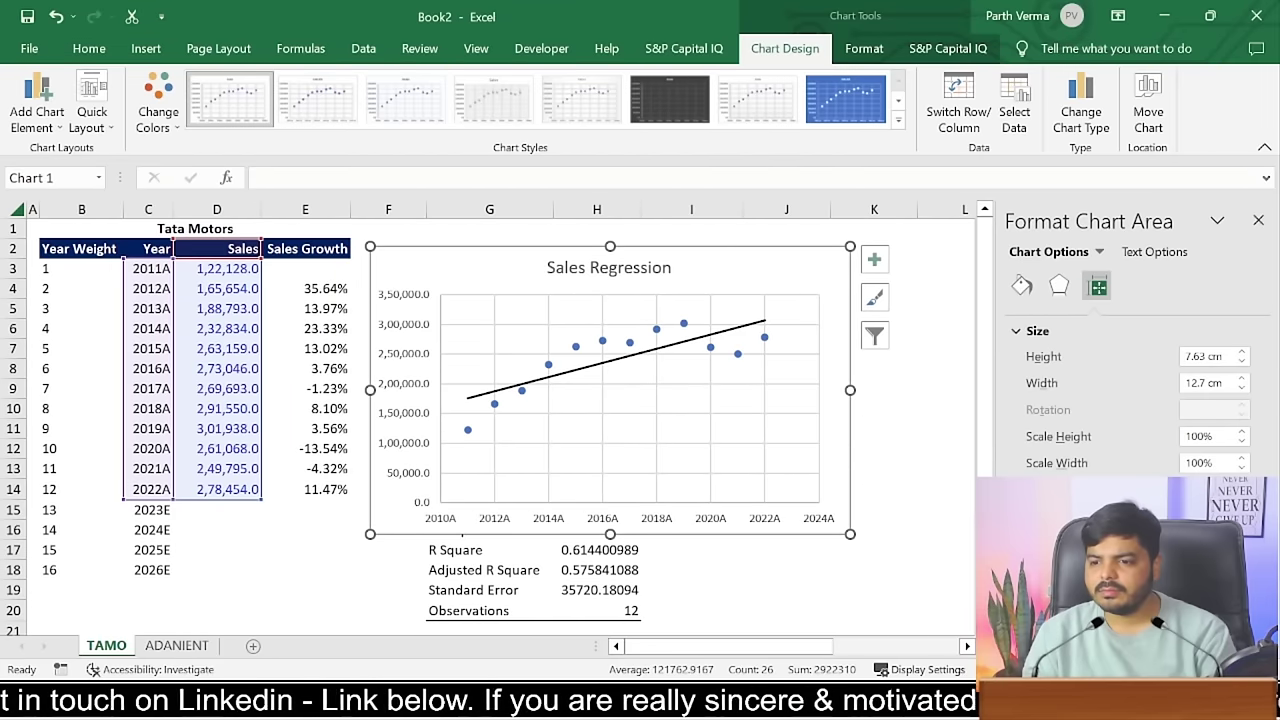
pyautogui.scroll(-2, 1140, 400)
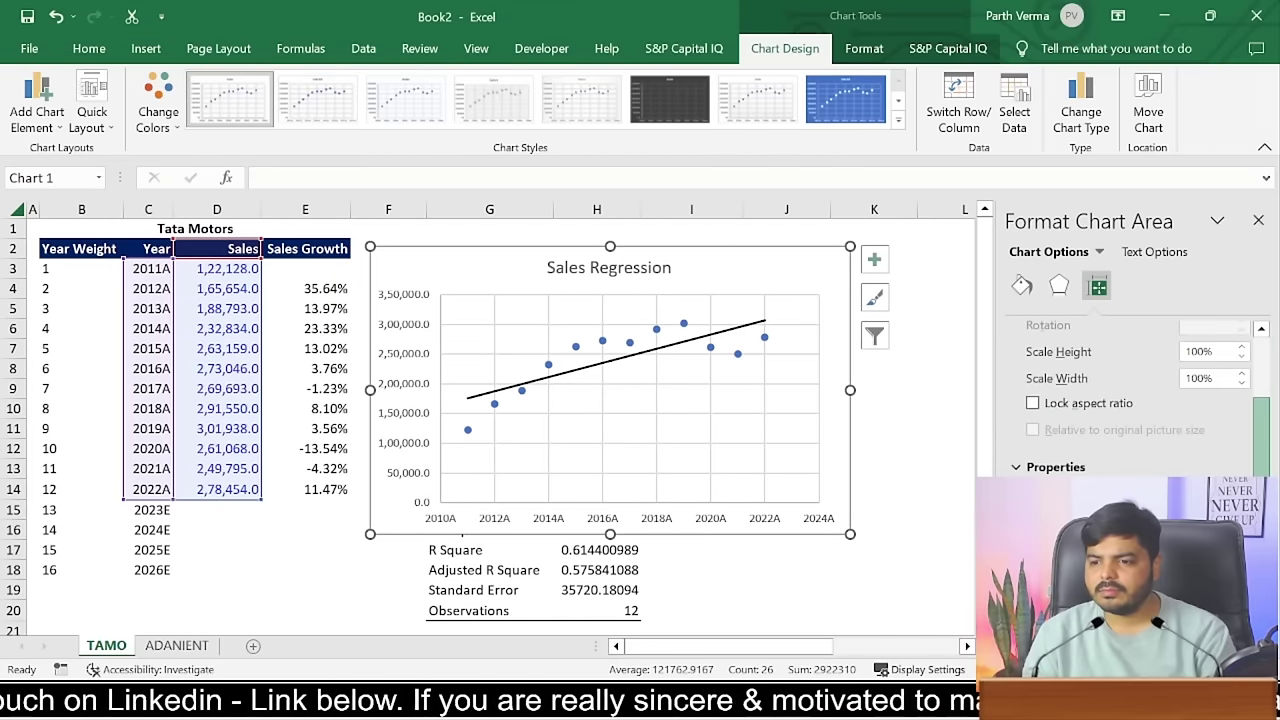
pyautogui.click(743, 368)
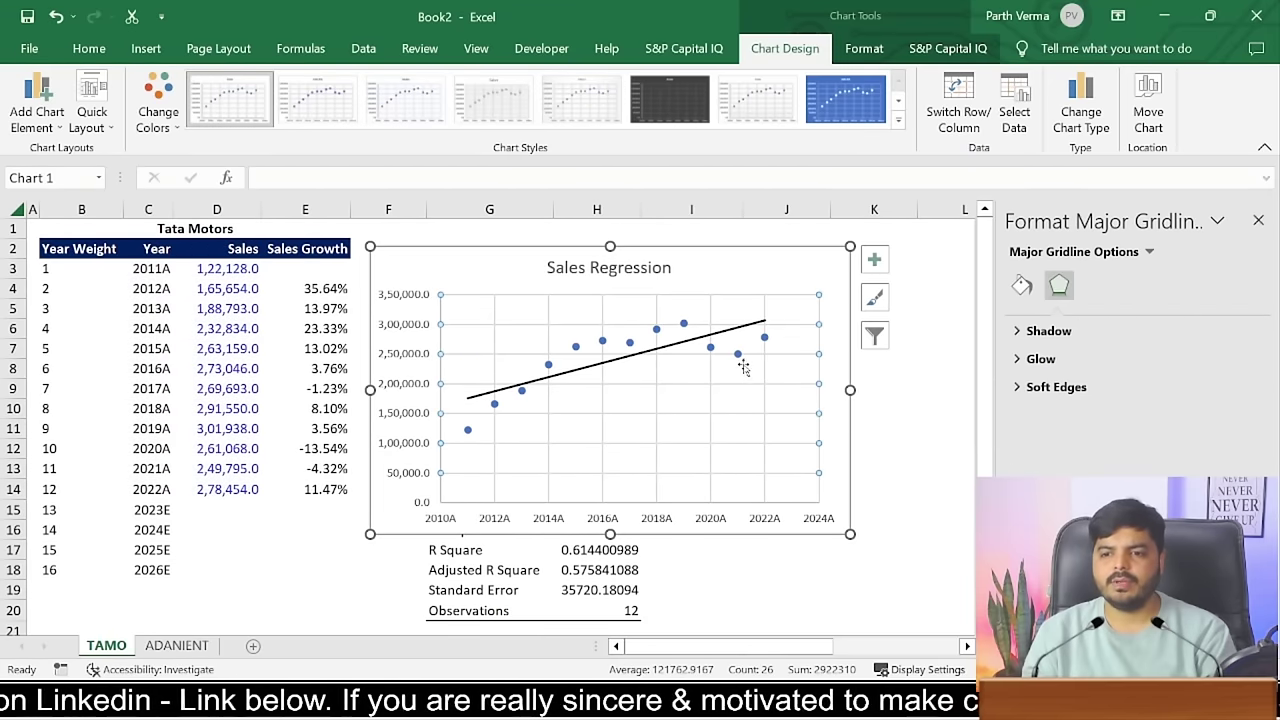
pyautogui.click(737, 355)
pyautogui.click(719, 252)
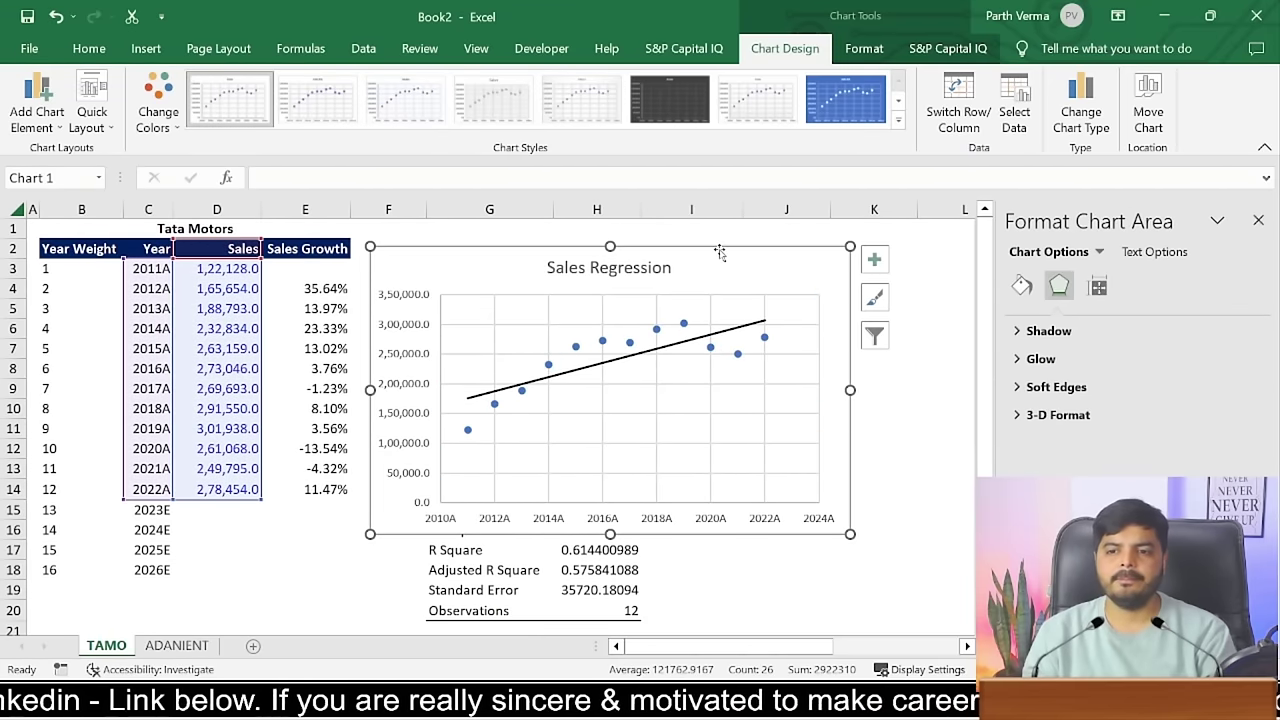
# - Reposition and resize the Sales Regression chart, leaving it over the ANOVA table
pyautogui.moveTo(719, 252); pyautogui.dragTo(754, 242)
pyautogui.click(748, 248)
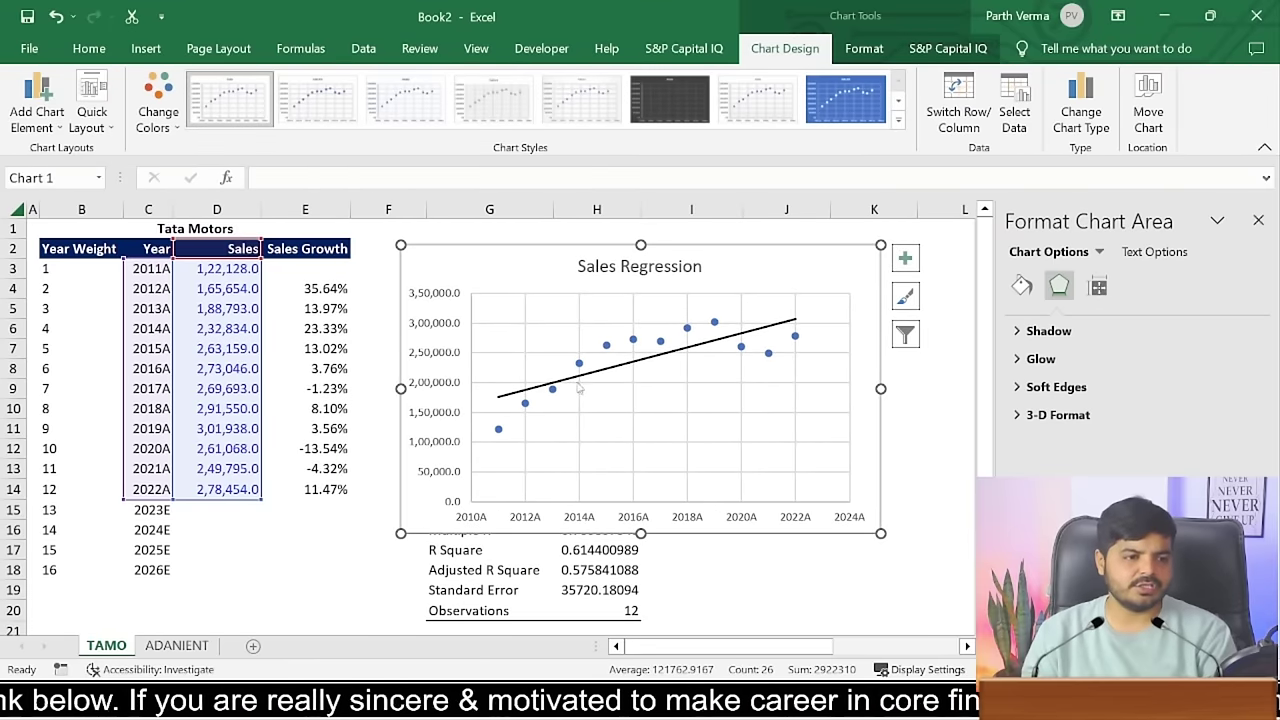
pyautogui.moveTo(982, 397)
pyautogui.mouseDown()
pyautogui.moveTo(967, 527)
pyautogui.moveTo(848, 443)
pyautogui.mouseUp()
pyautogui.click(621, 310)
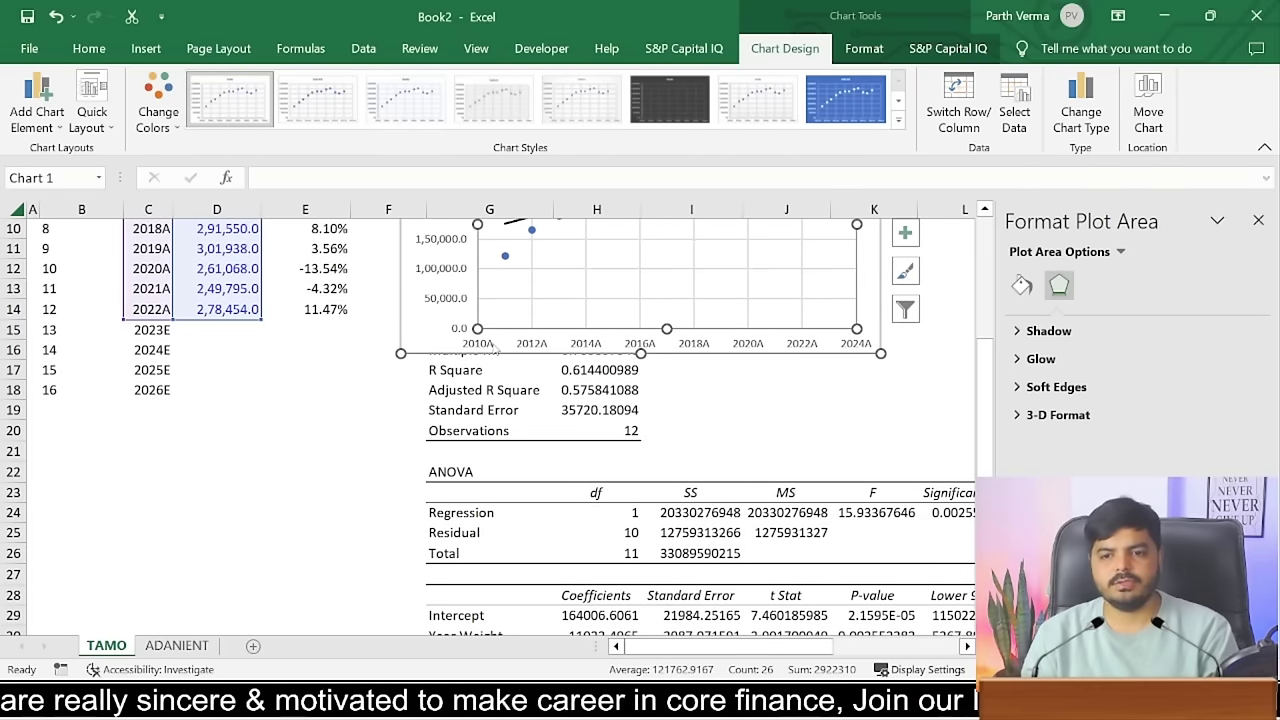
pyautogui.click(367, 328)
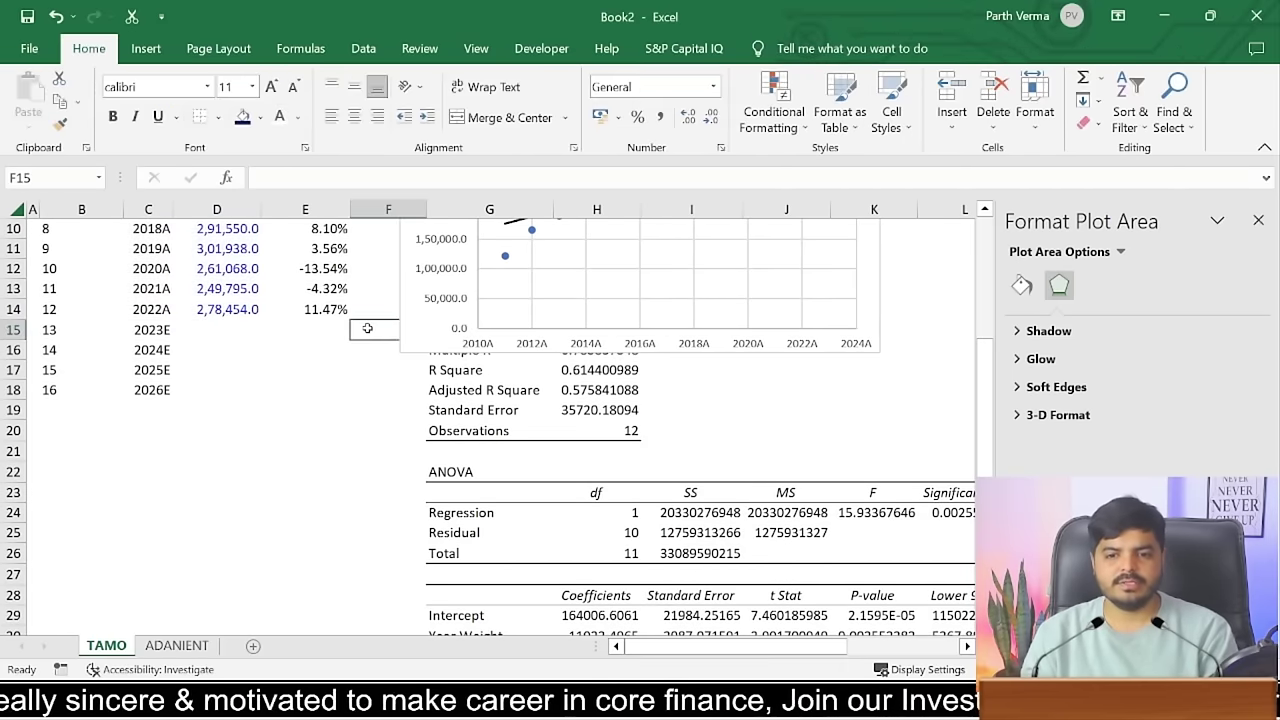
pyautogui.click(424, 316)
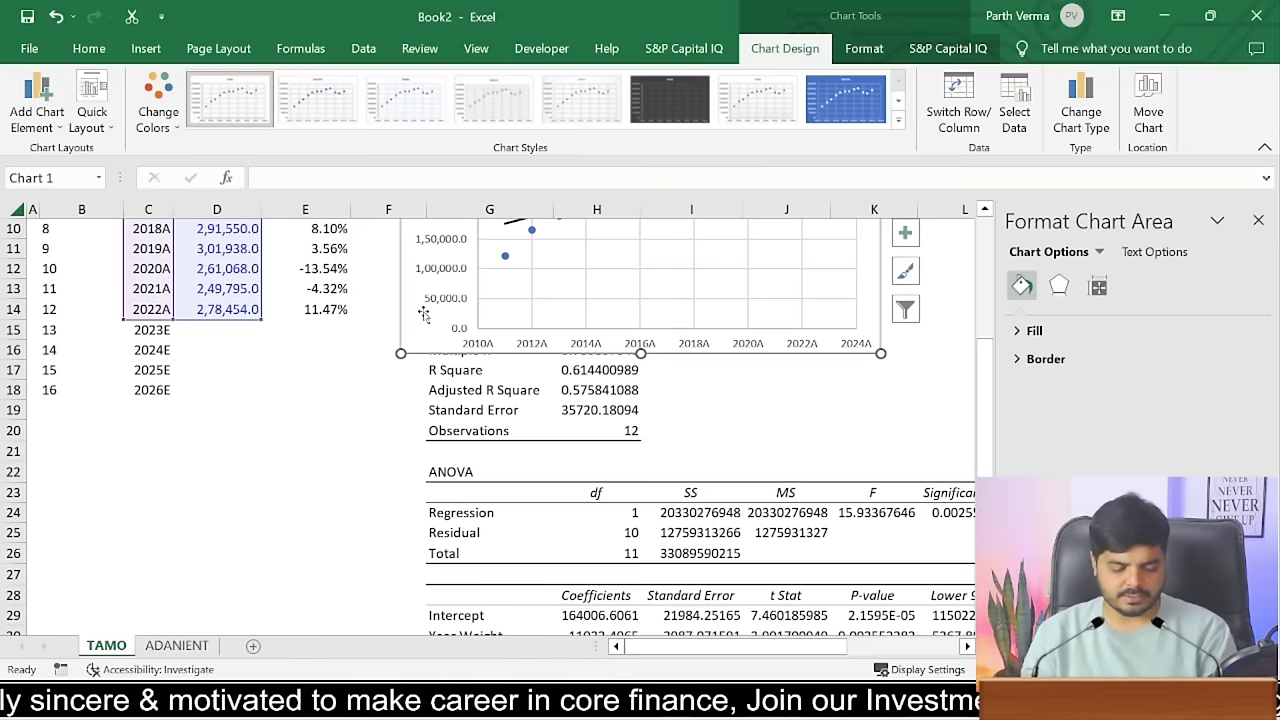
pyautogui.click(385, 373)
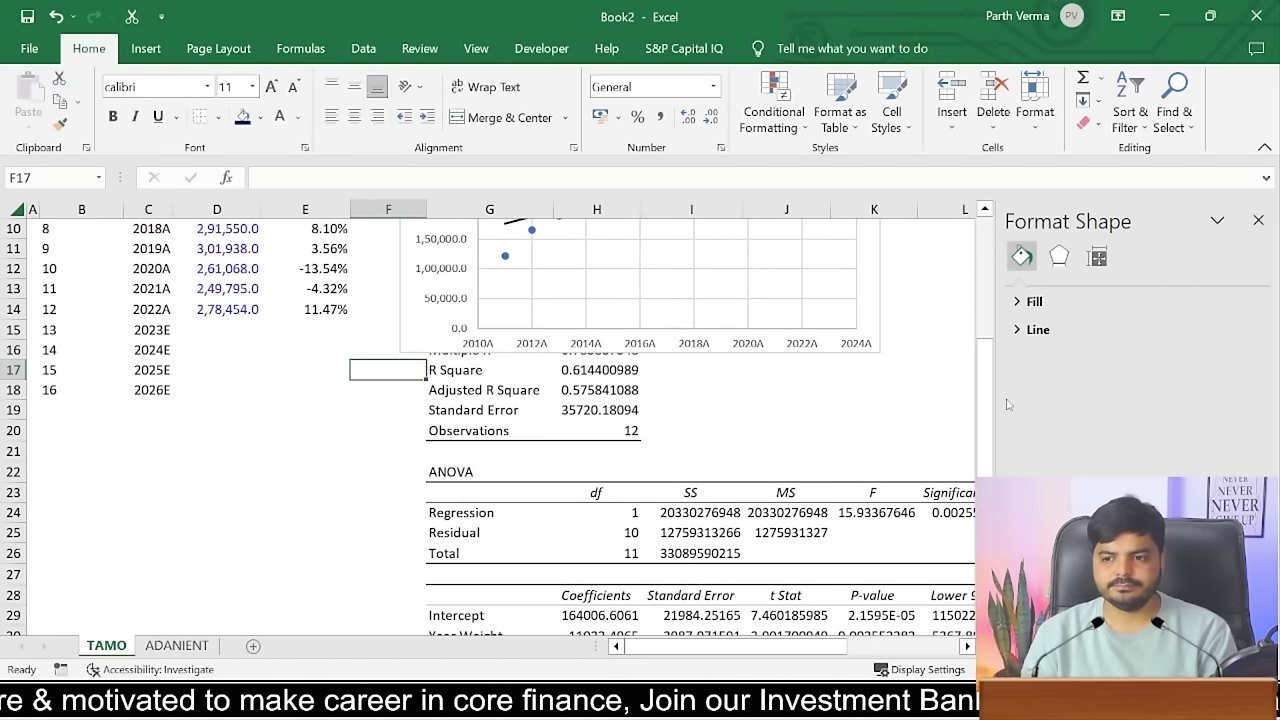
pyautogui.moveTo(986, 404); pyautogui.dragTo(986, 300)
pyautogui.click(816, 292)
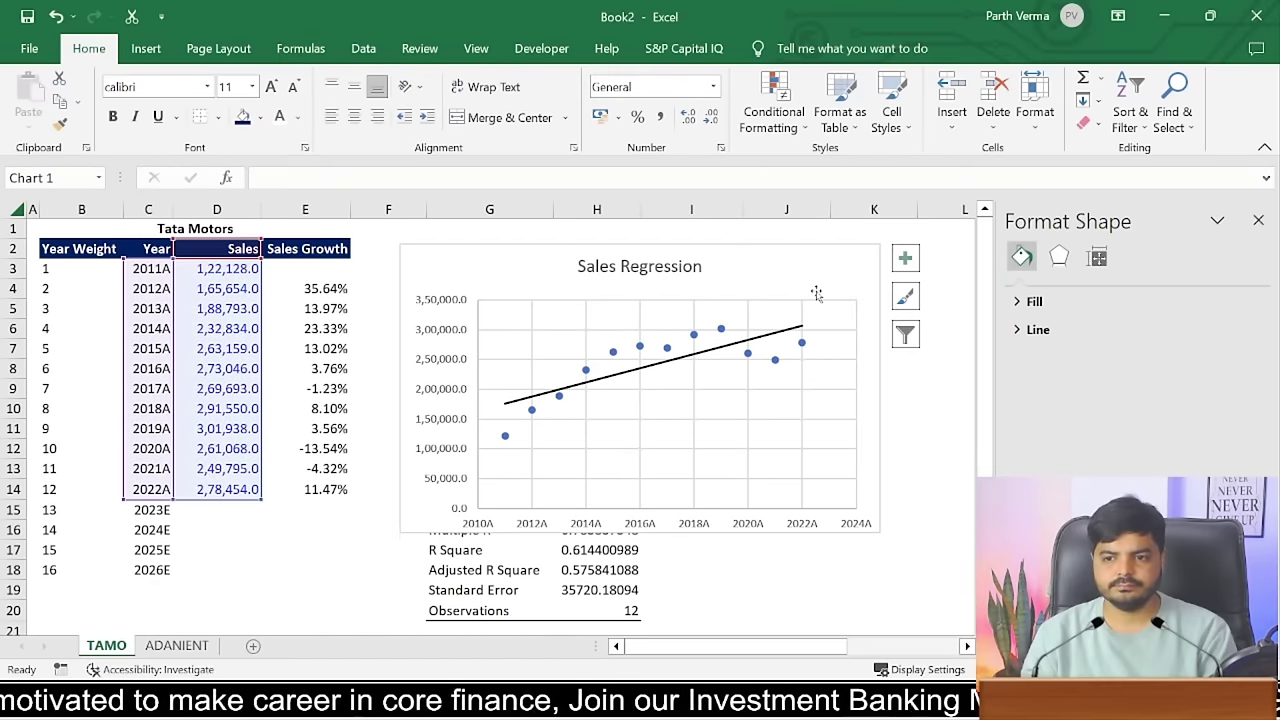
pyautogui.moveTo(815, 291)
pyautogui.mouseDown()
pyautogui.moveTo(813, 277)
pyautogui.moveTo(821, 391)
pyautogui.mouseUp()
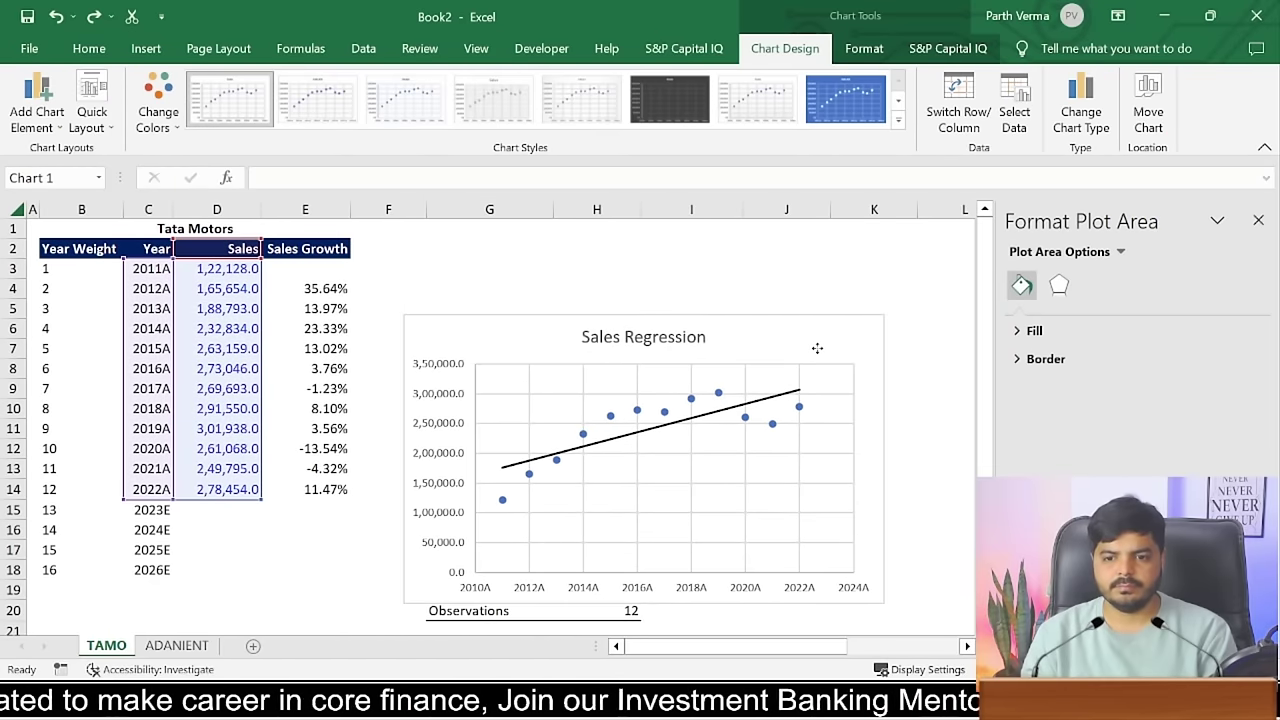
pyautogui.moveTo(980, 390); pyautogui.dragTo(980, 440)
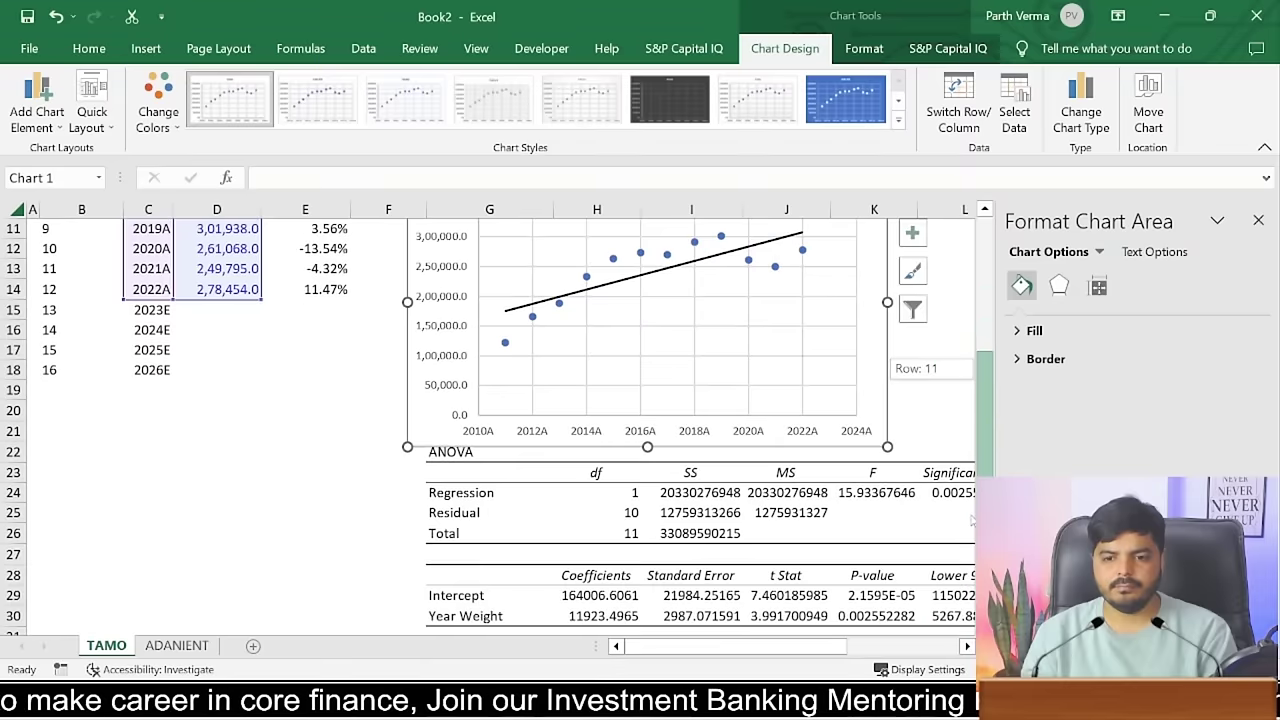
pyautogui.moveTo(410, 398); pyautogui.dragTo(371, 510)
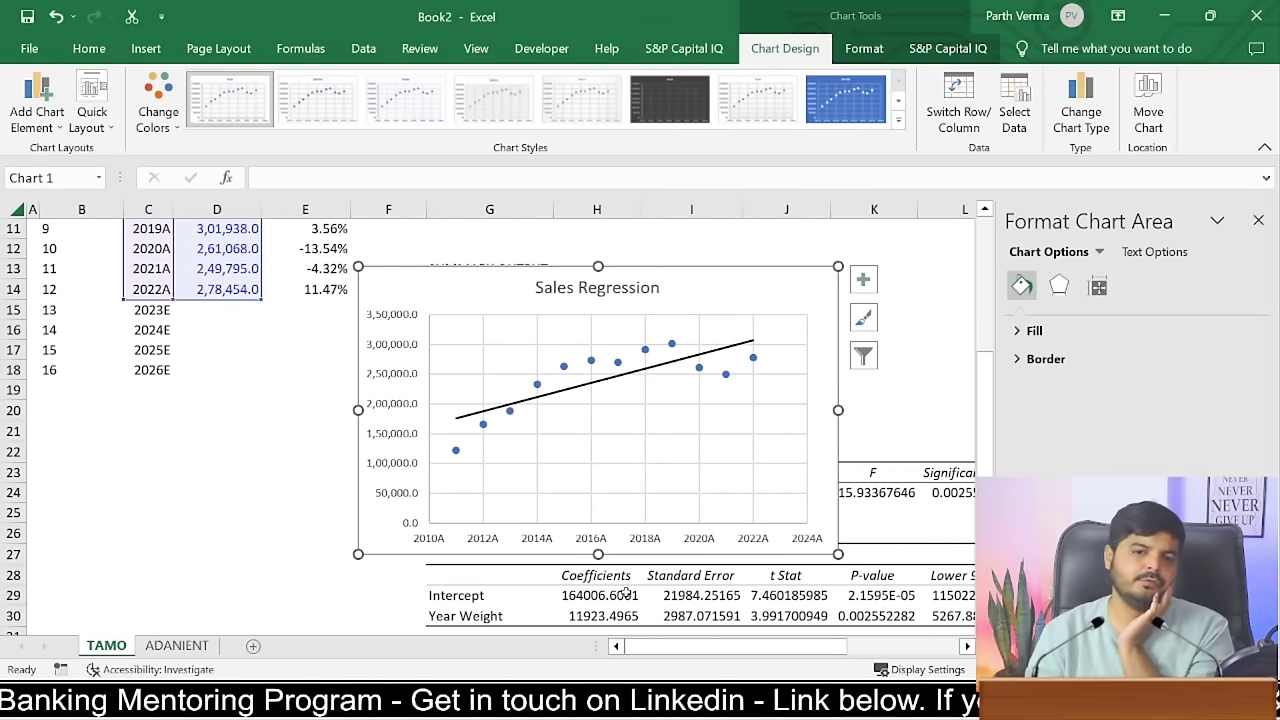
# - Move the chart up beside the data table and shrink it to reveal the SUMMARY OUTPUT
pyautogui.scroll(3, 985, 428)
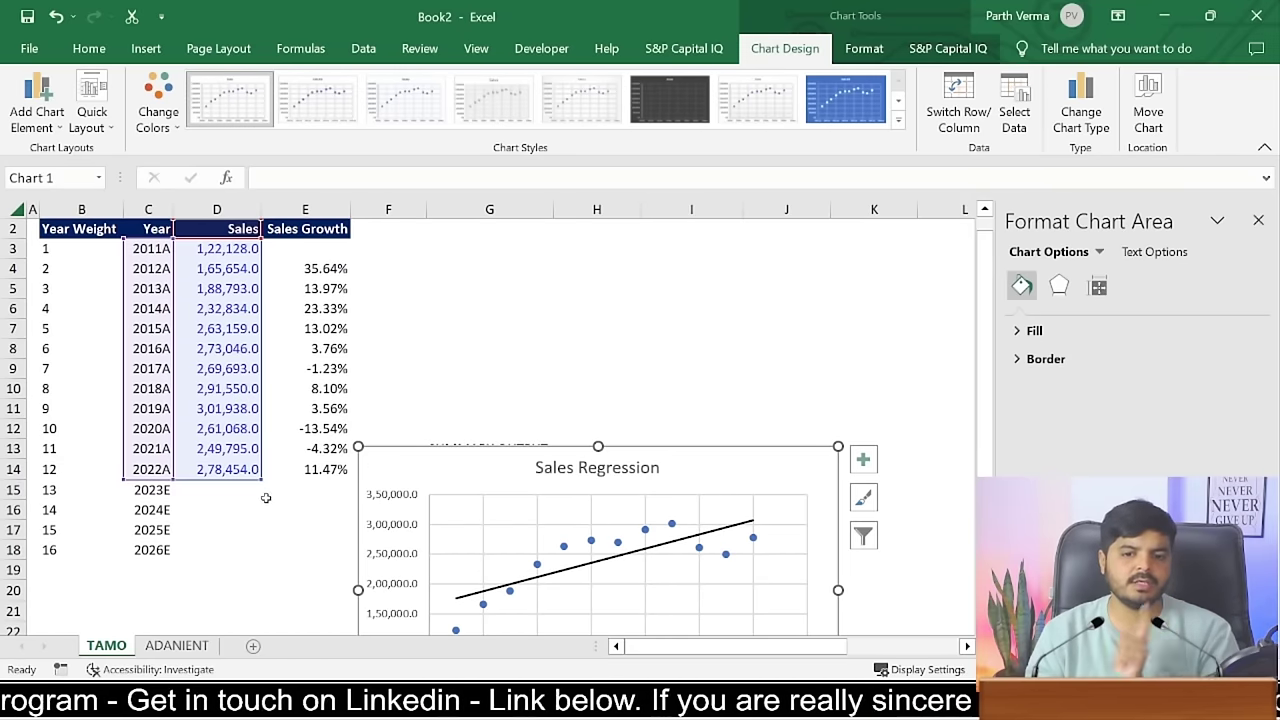
pyautogui.moveTo(985, 366); pyautogui.dragTo(985, 372)
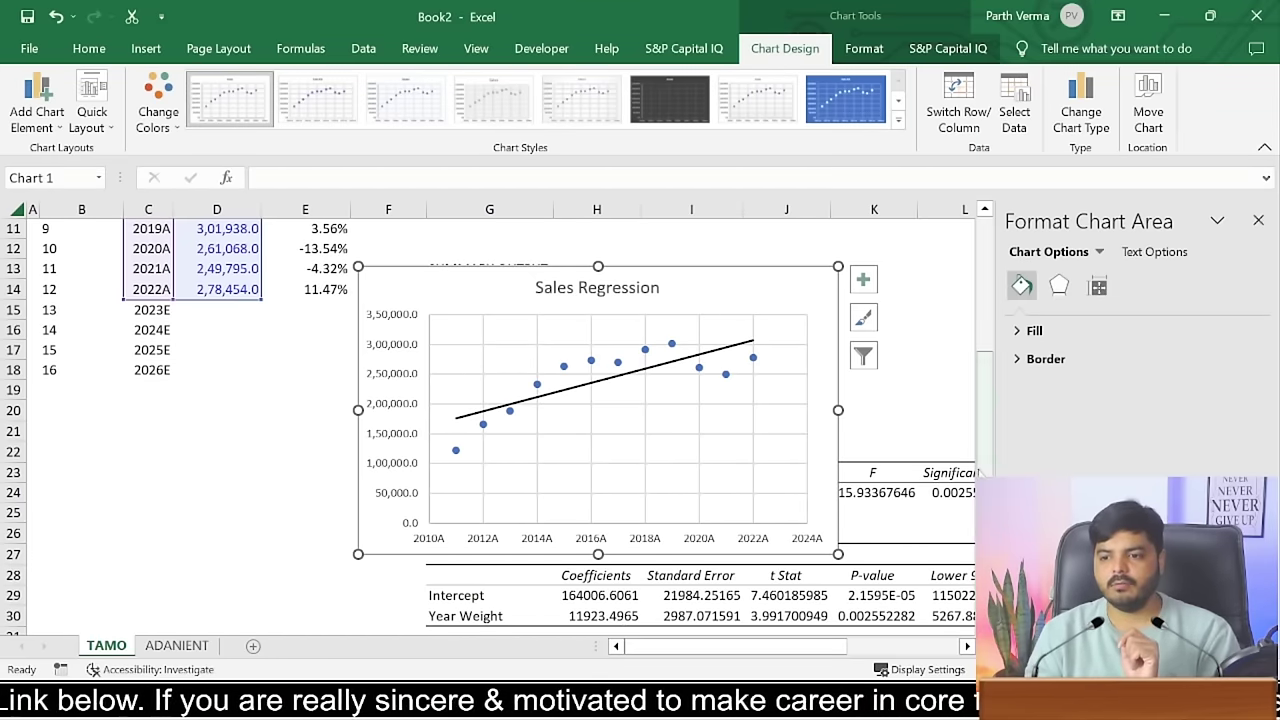
pyautogui.scroll(4, 788, 425)
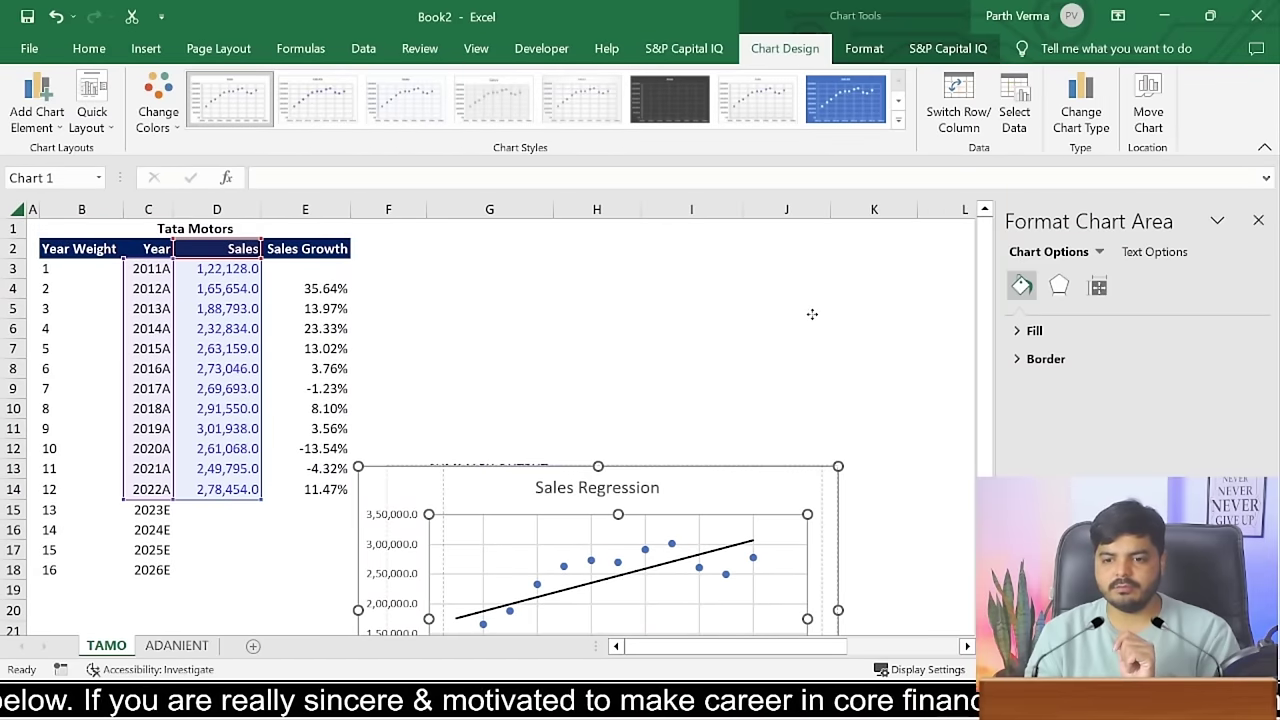
pyautogui.click(716, 480)
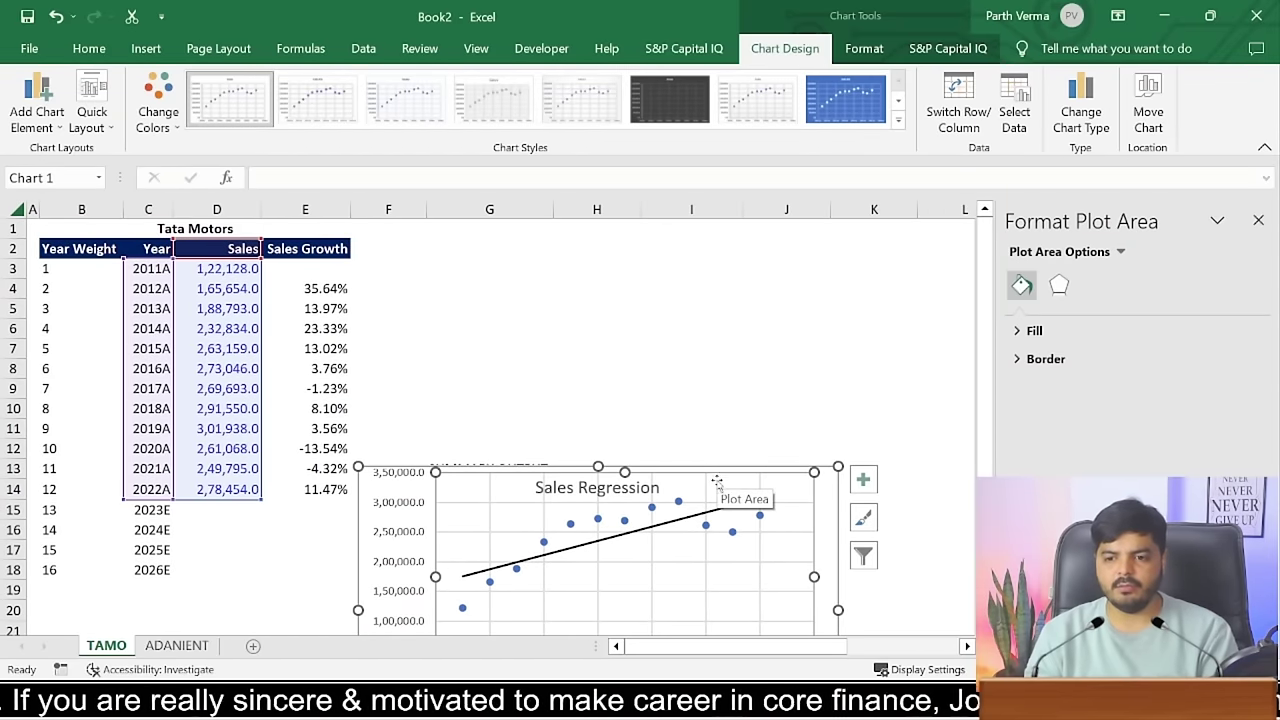
pyautogui.click(694, 449)
pyautogui.click(693, 472)
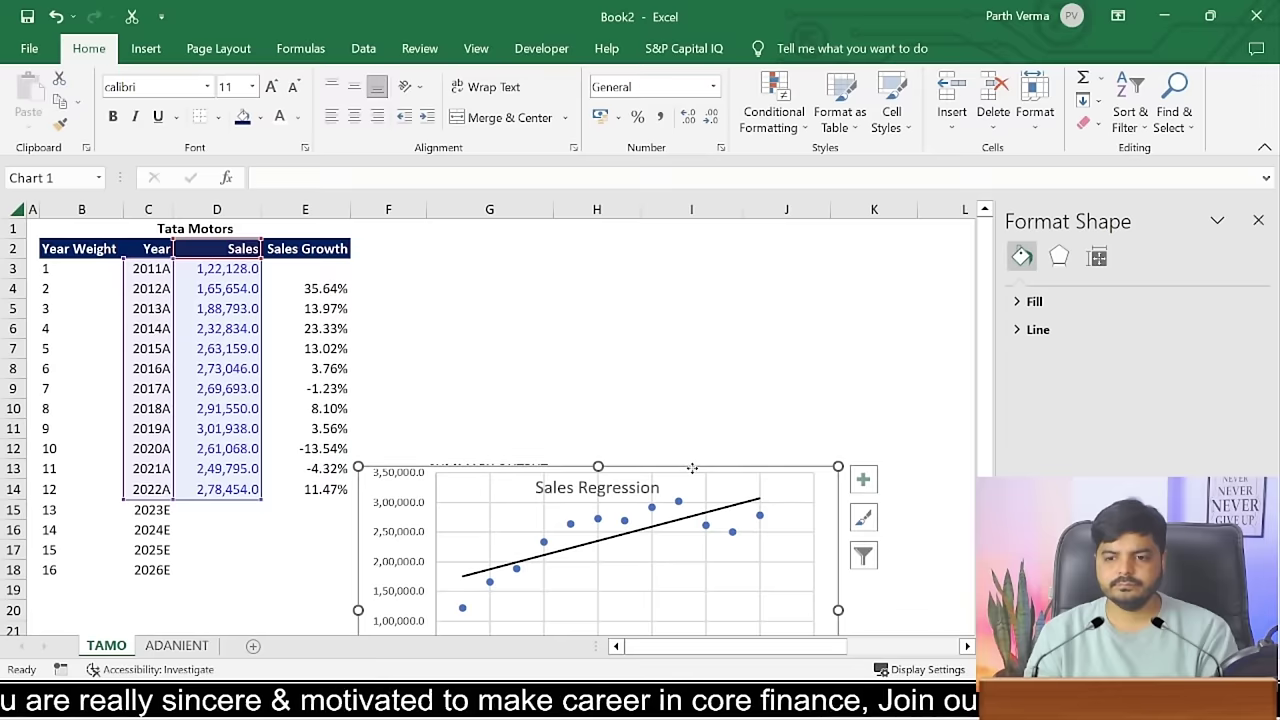
pyautogui.click(695, 474)
pyautogui.click(863, 479)
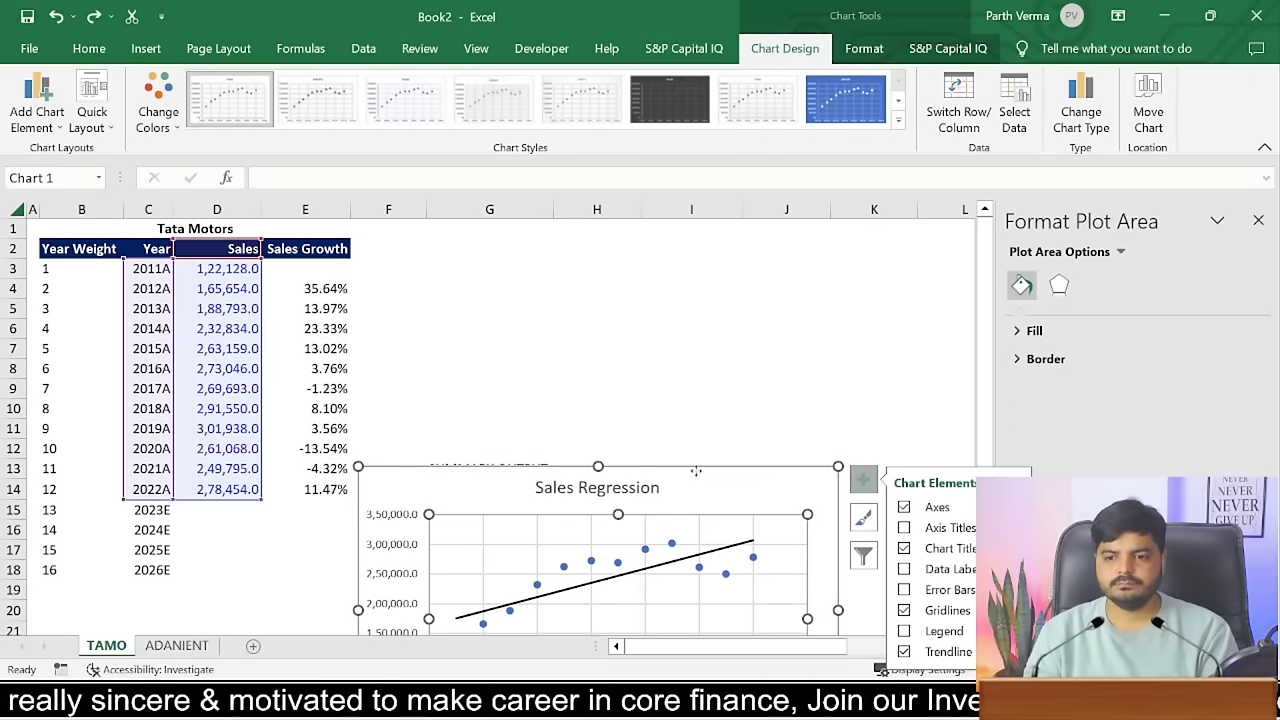
pyautogui.moveTo(698, 472); pyautogui.dragTo(830, 240)
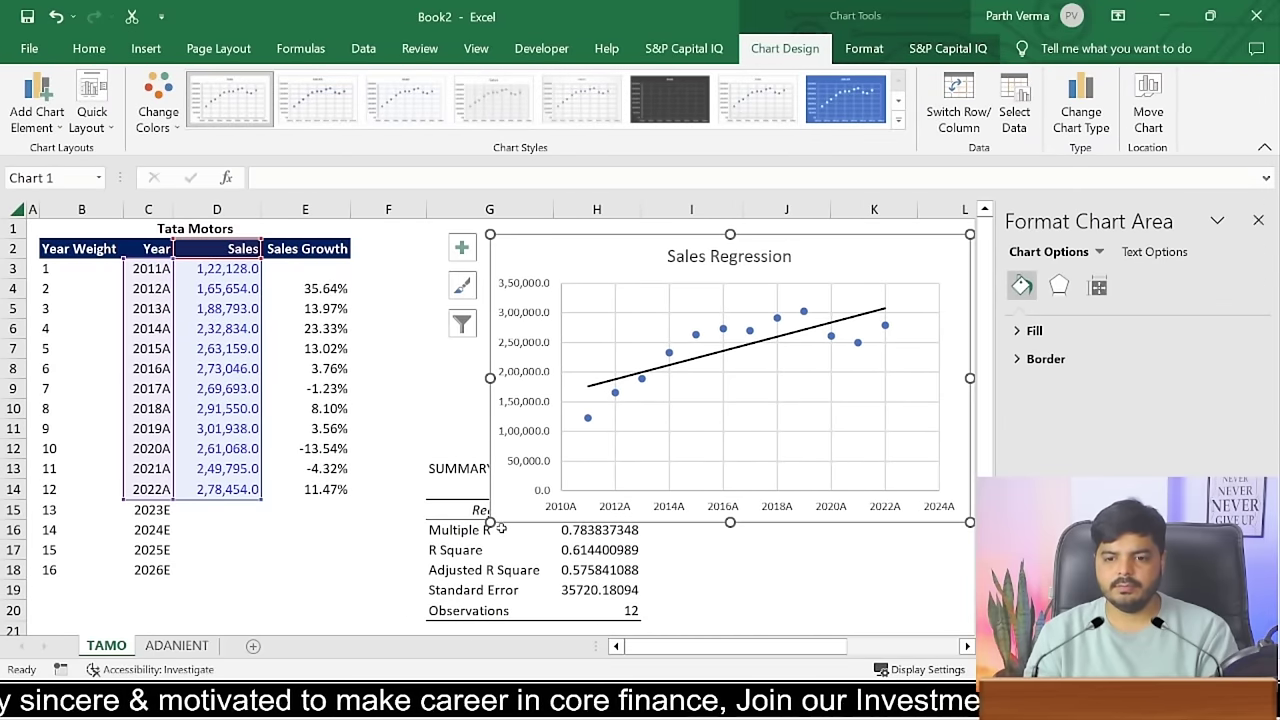
pyautogui.moveTo(490, 522)
pyautogui.mouseDown()
pyautogui.moveTo(636, 392)
pyautogui.moveTo(603, 454)
pyautogui.mouseUp()
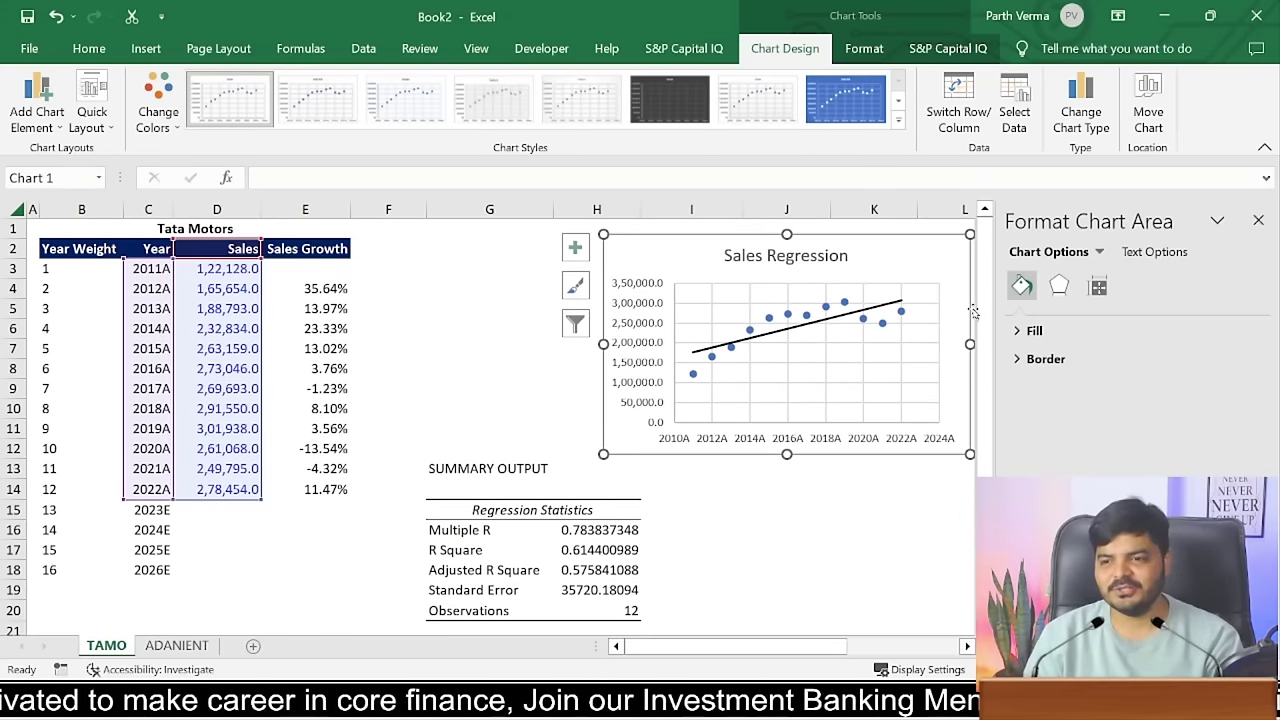
# - Fill Year Weight and Year down one row to 17 and 2027E
pyautogui.scroll(-2, 905, 300)
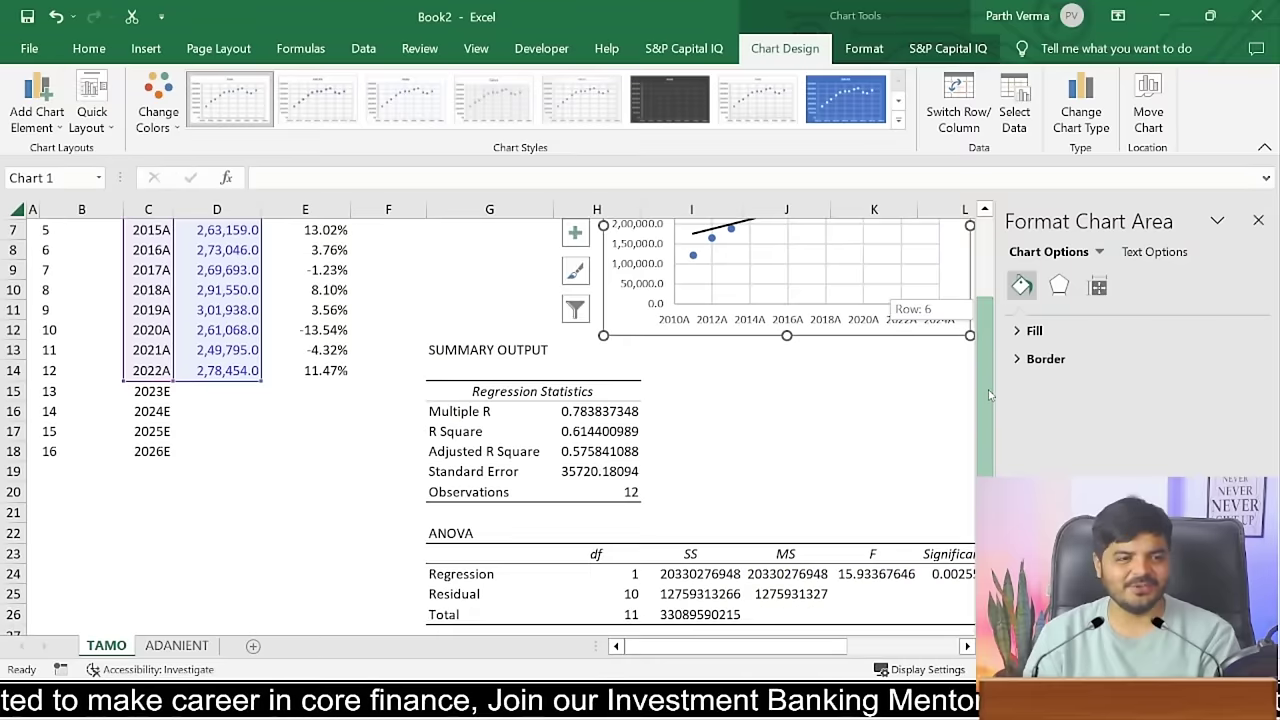
pyautogui.click(1258, 219)
pyautogui.click(380, 413)
pyautogui.click(243, 427)
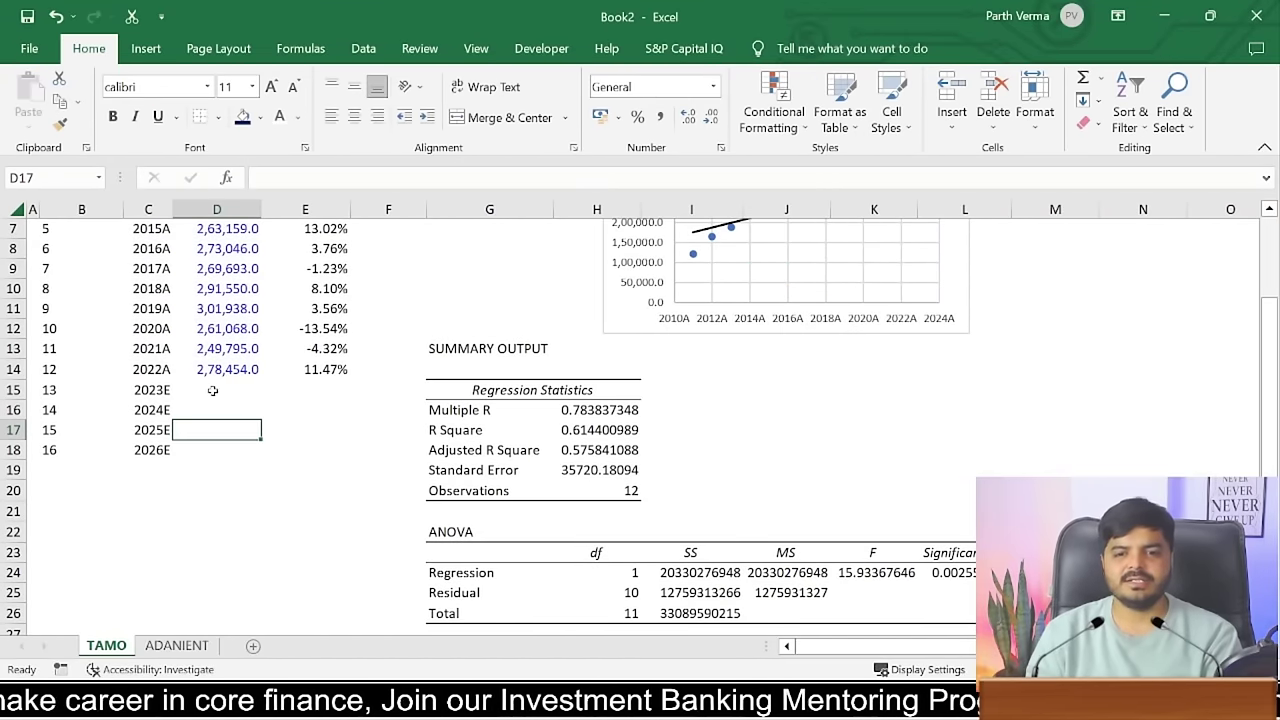
pyautogui.click(212, 391)
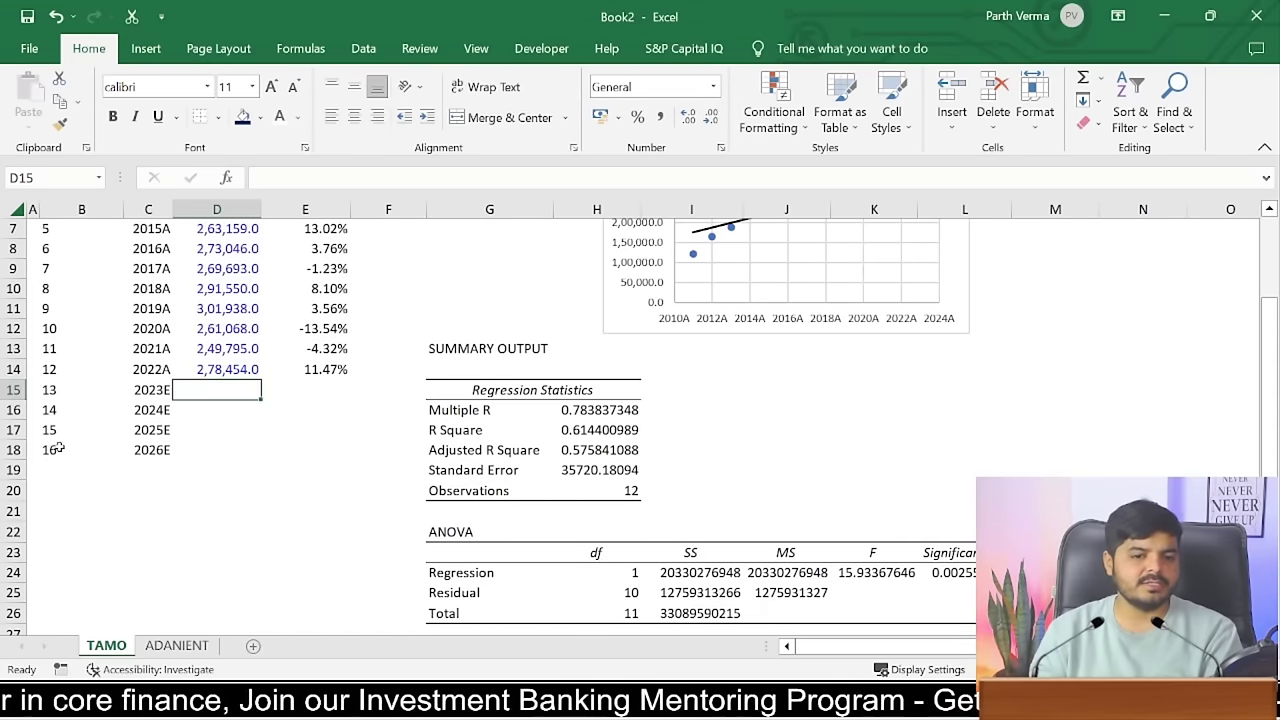
pyautogui.moveTo(48, 451)
pyautogui.mouseDown()
pyautogui.moveTo(160, 463)
pyautogui.moveTo(174, 478)
pyautogui.mouseUp()
pyautogui.click(305, 450)
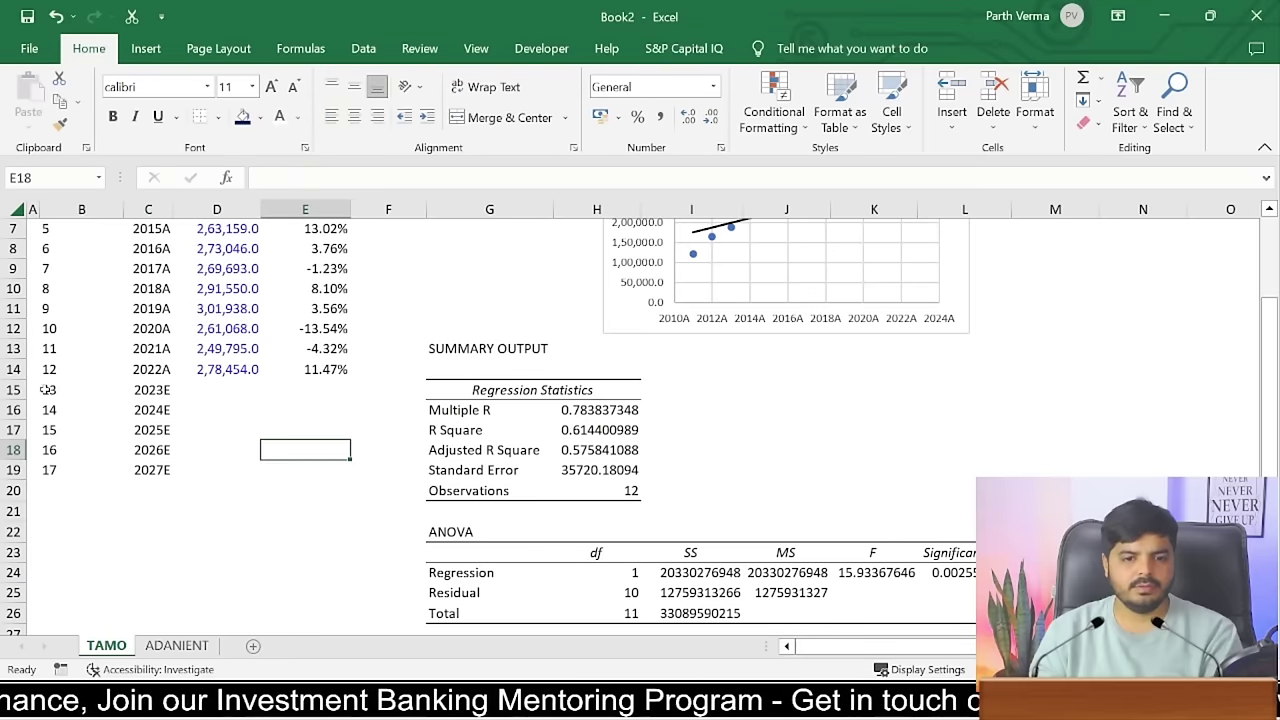
pyautogui.moveTo(45, 390); pyautogui.dragTo(46, 470)
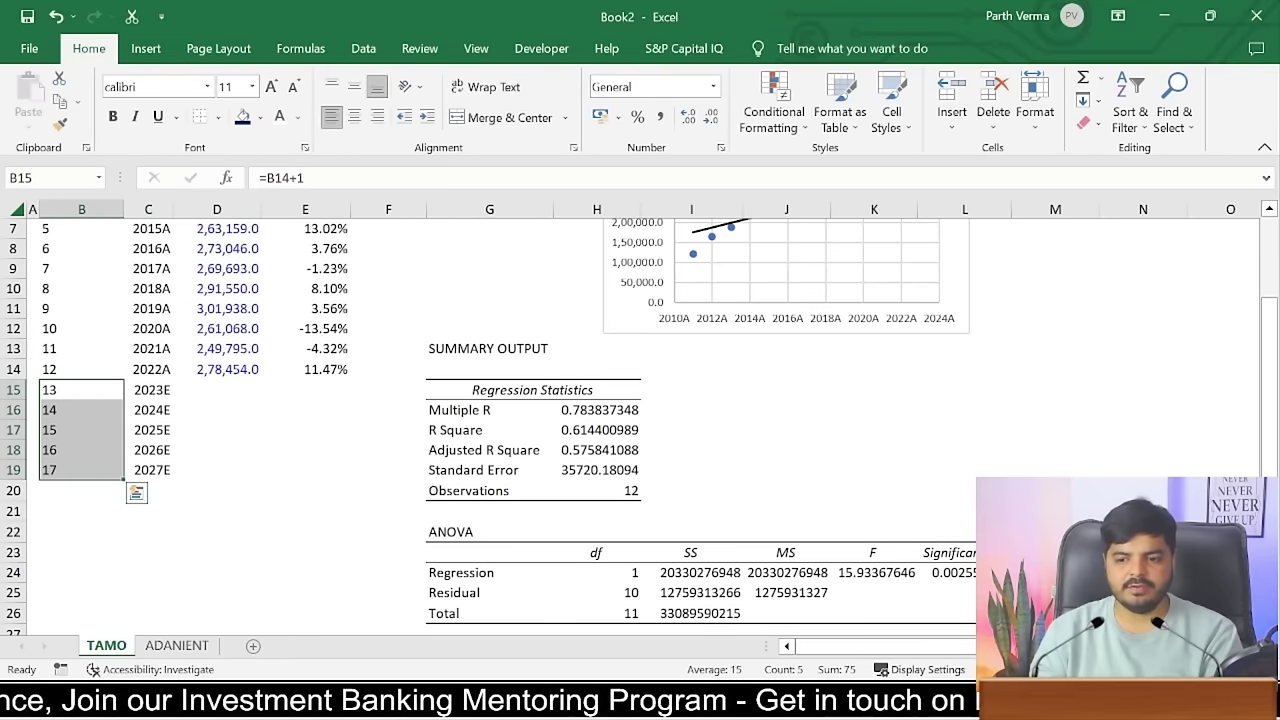
# - Begin a formula with = in the 2023E sales cell D15
pyautogui.click(176, 449)
pyautogui.click(210, 390)
pyautogui.write('=')
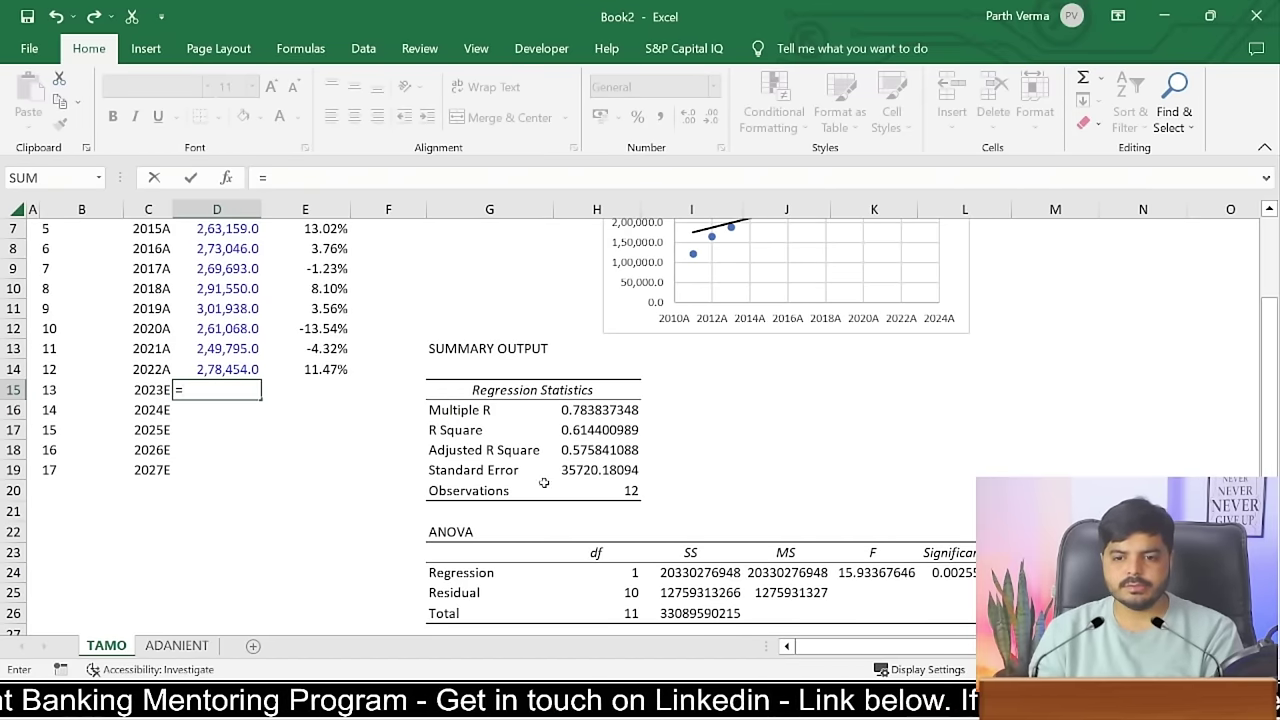
# - Enter =$H$29+B15*$H$30 in D15 to forecast 2023E sales at 319012.06
pyautogui.scroll(-2, 600, 520)
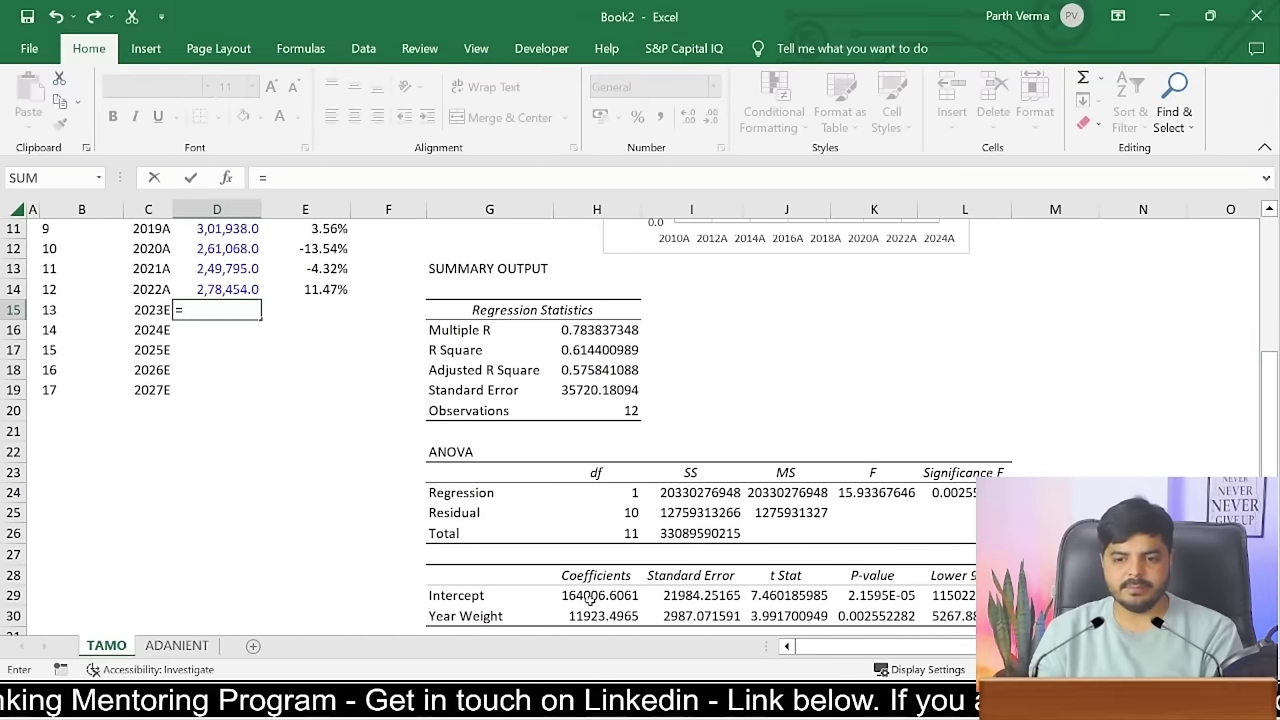
pyautogui.click(590, 598)
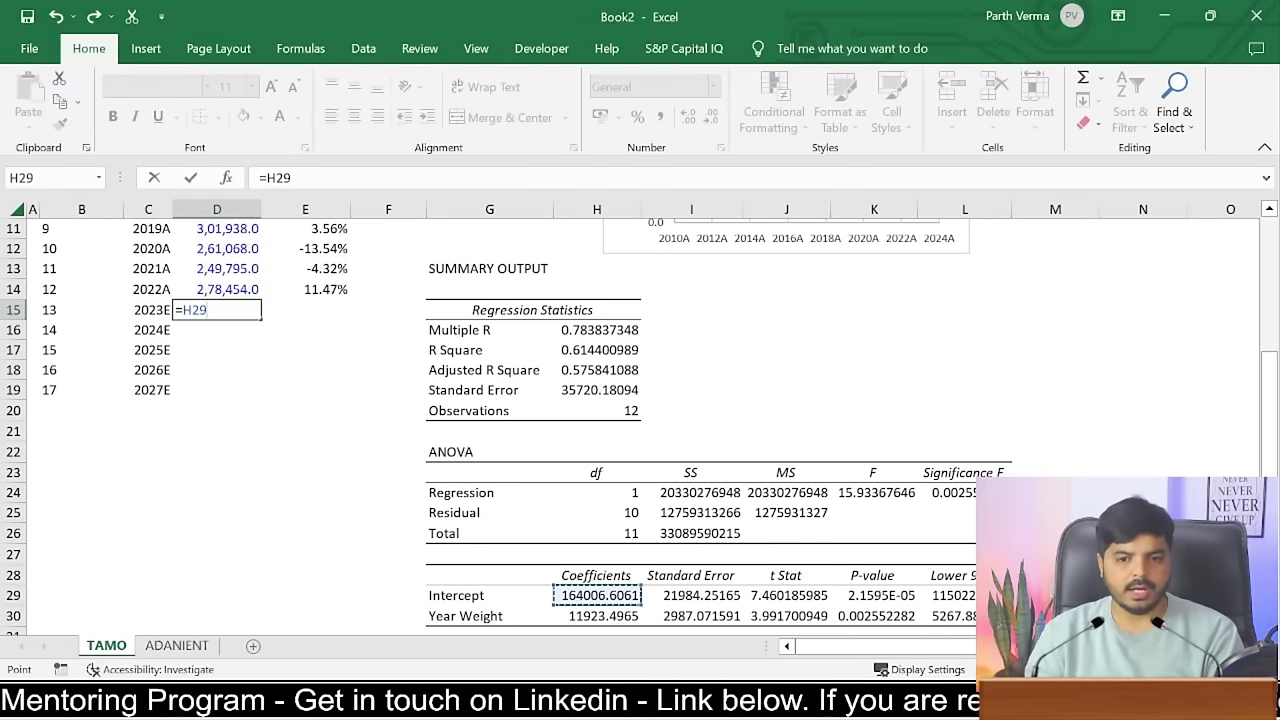
pyautogui.press('F4')
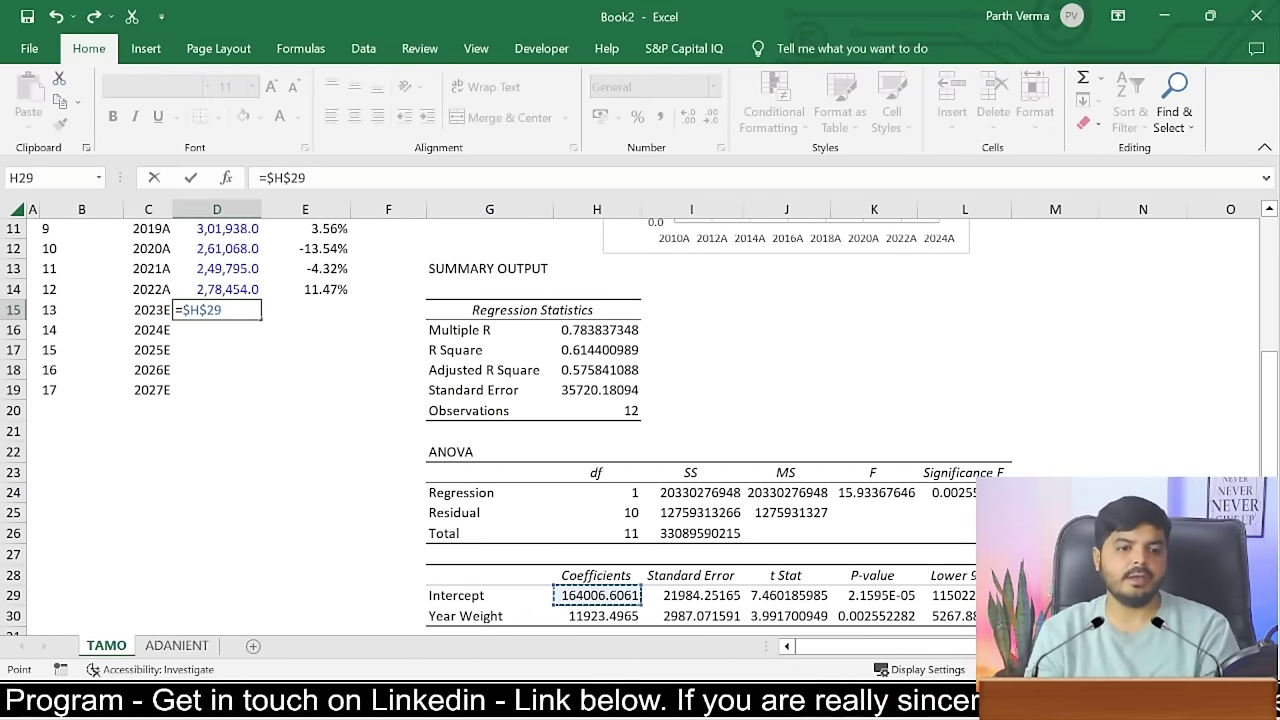
pyautogui.write('+')
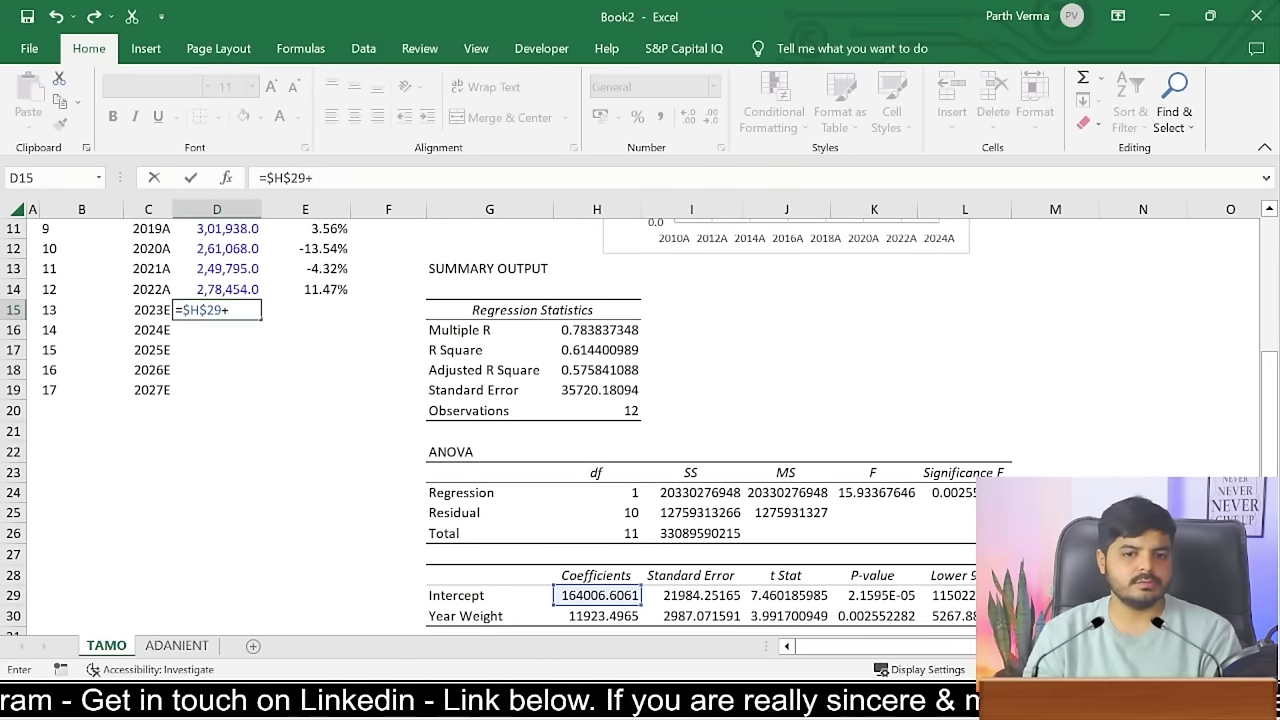
pyautogui.click(60, 309)
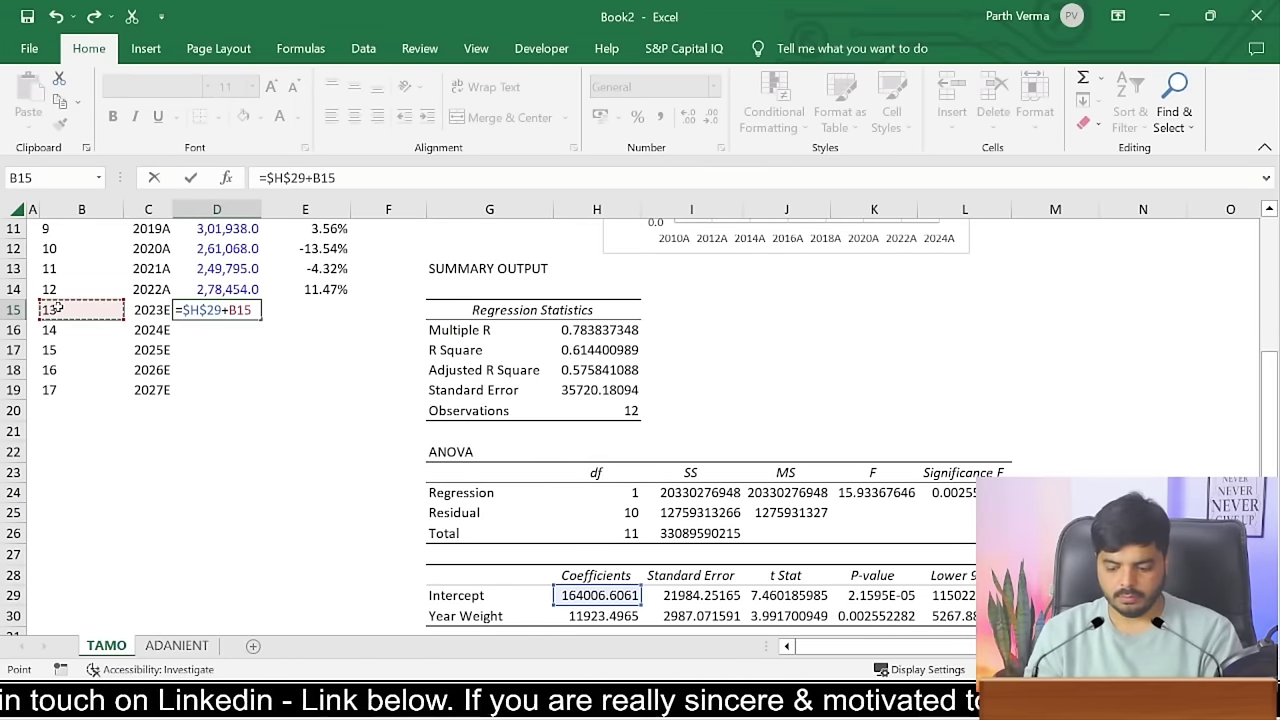
pyautogui.write('*')
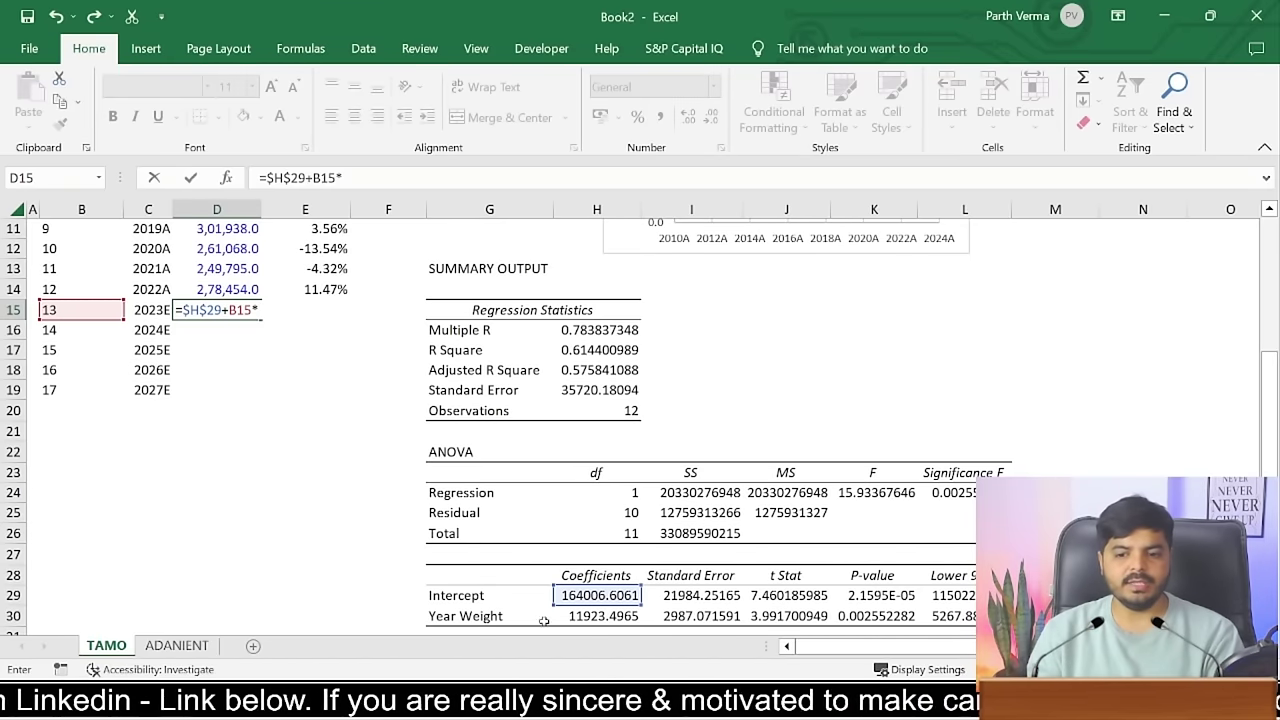
pyautogui.click(610, 616)
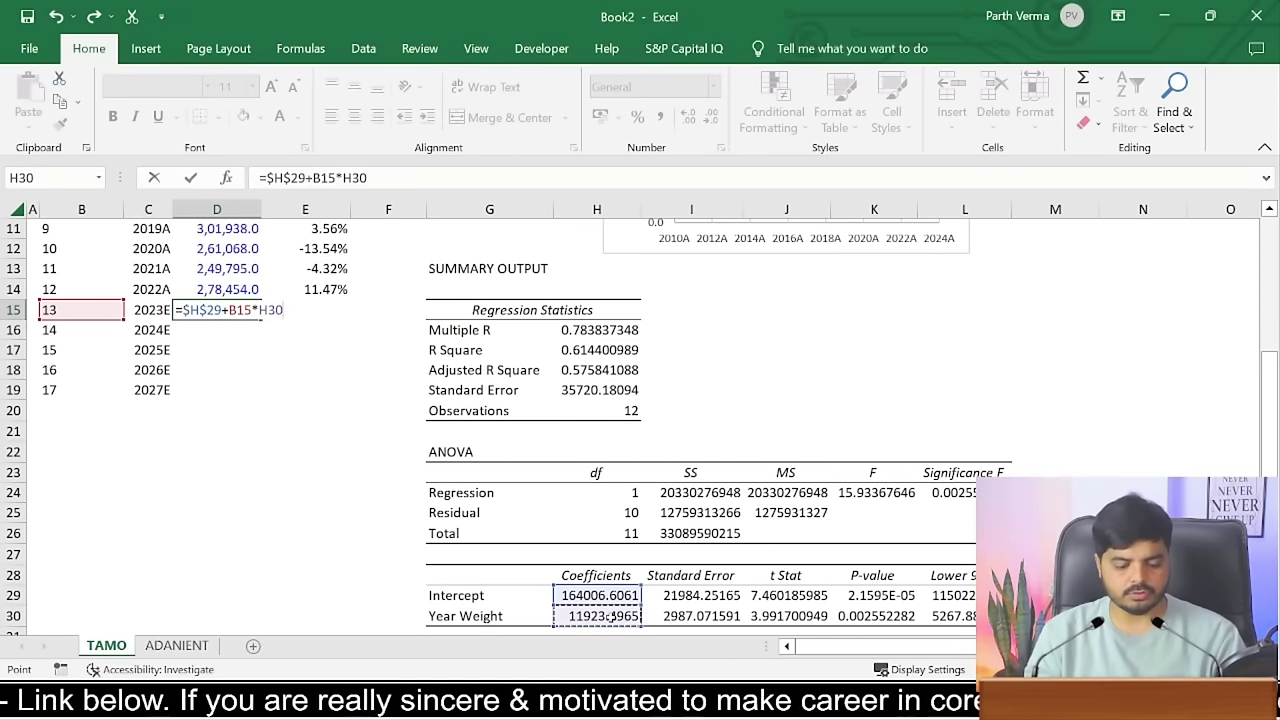
pyautogui.press('F4')
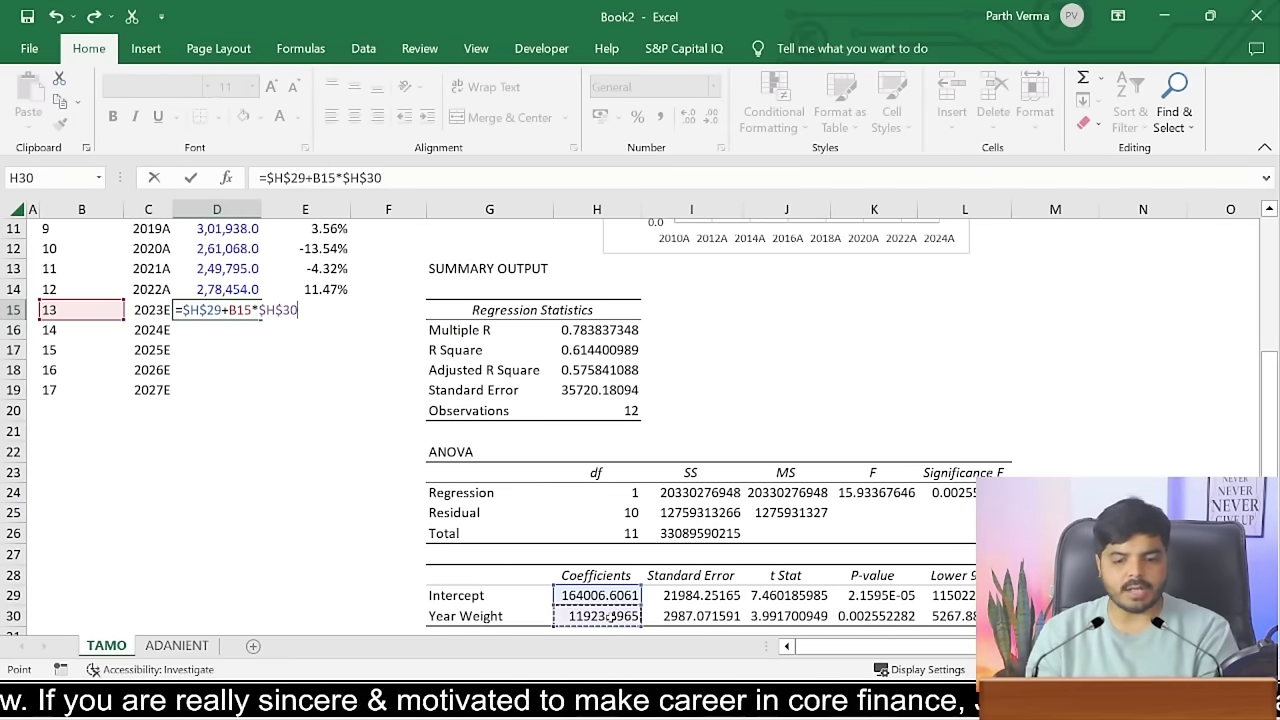
pyautogui.press('Return')
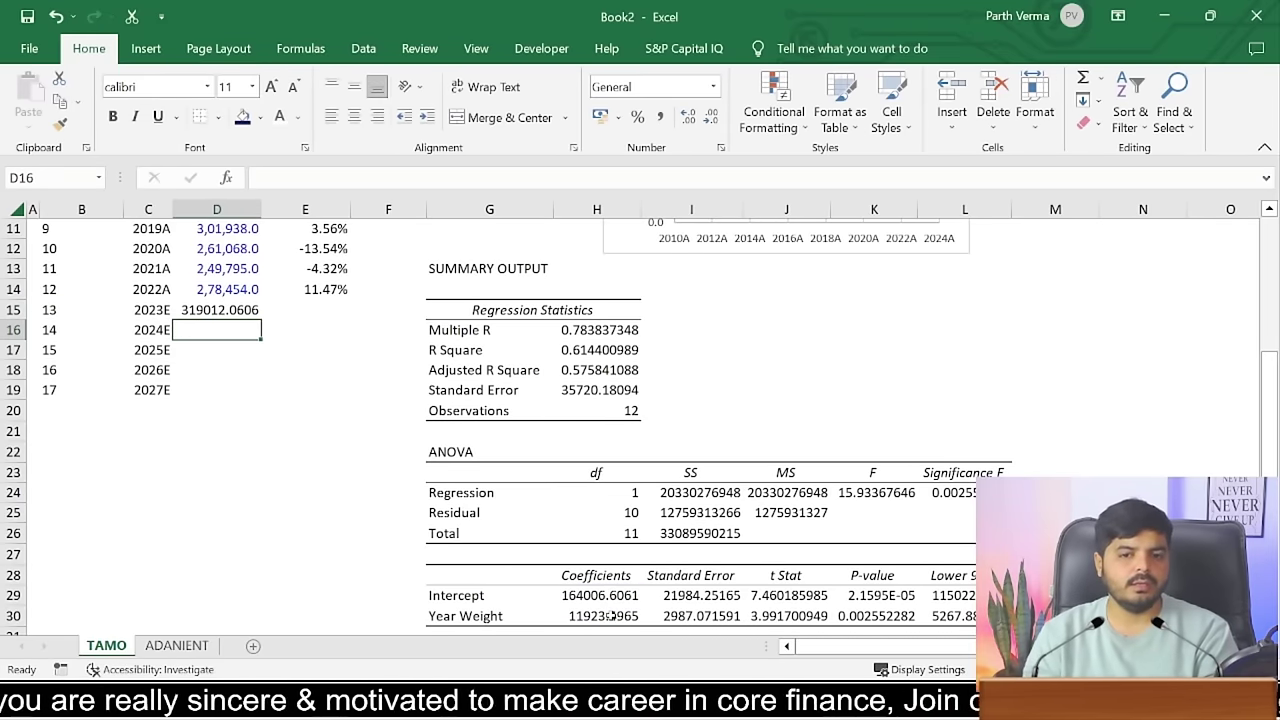
pyautogui.press('Up')
pyautogui.press('Up')
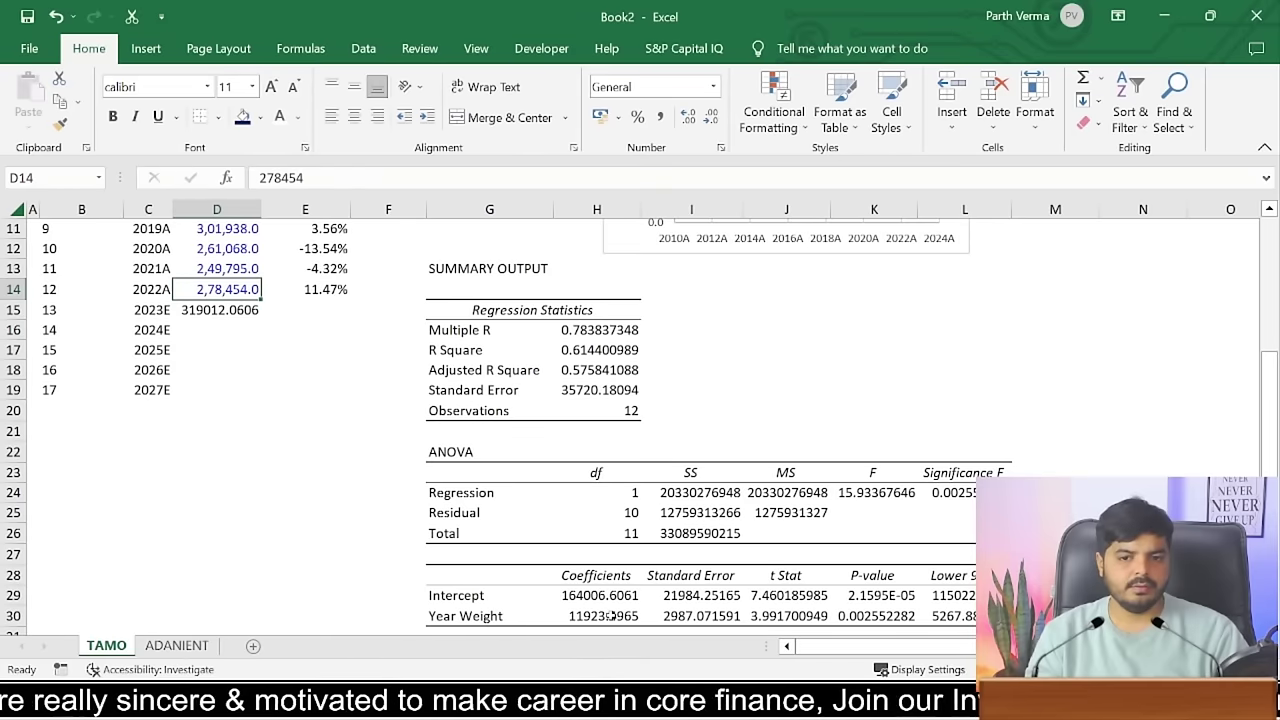
pyautogui.press('Down')
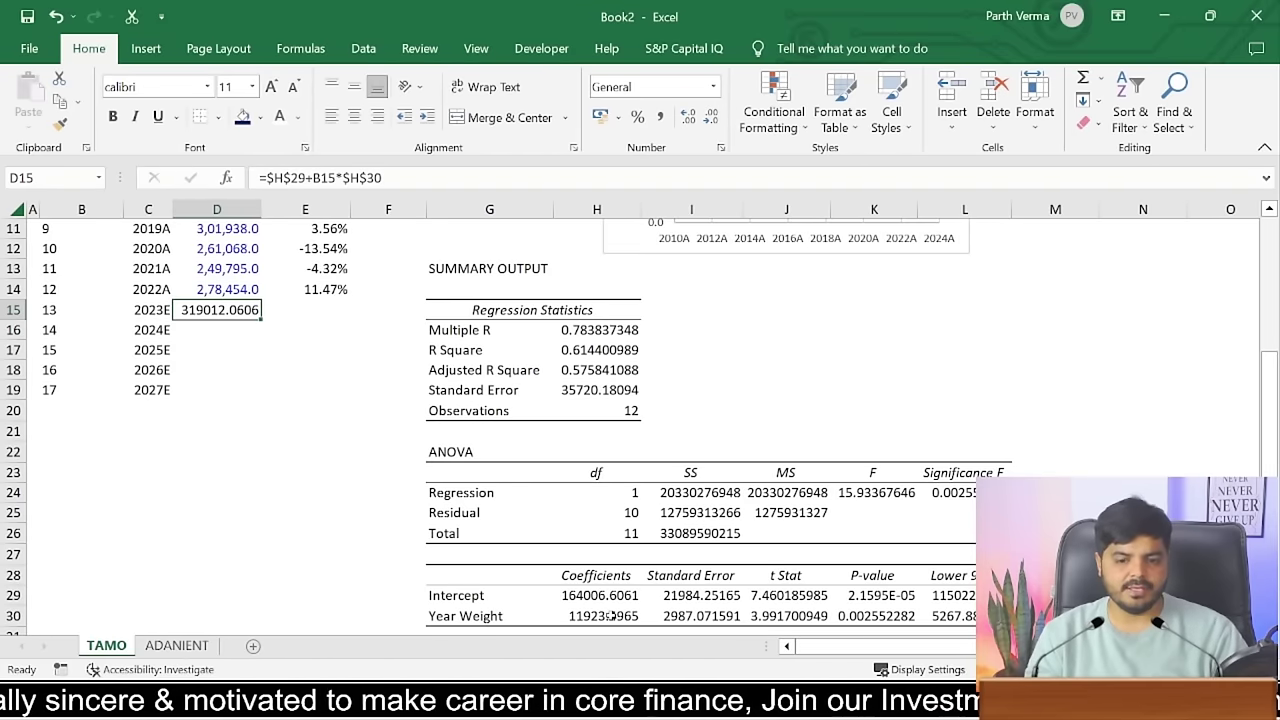
# - Look at the 0.00 custom number format for D15, then close Format Cells without applying
pyautogui.hotkey('ctrl', '1')
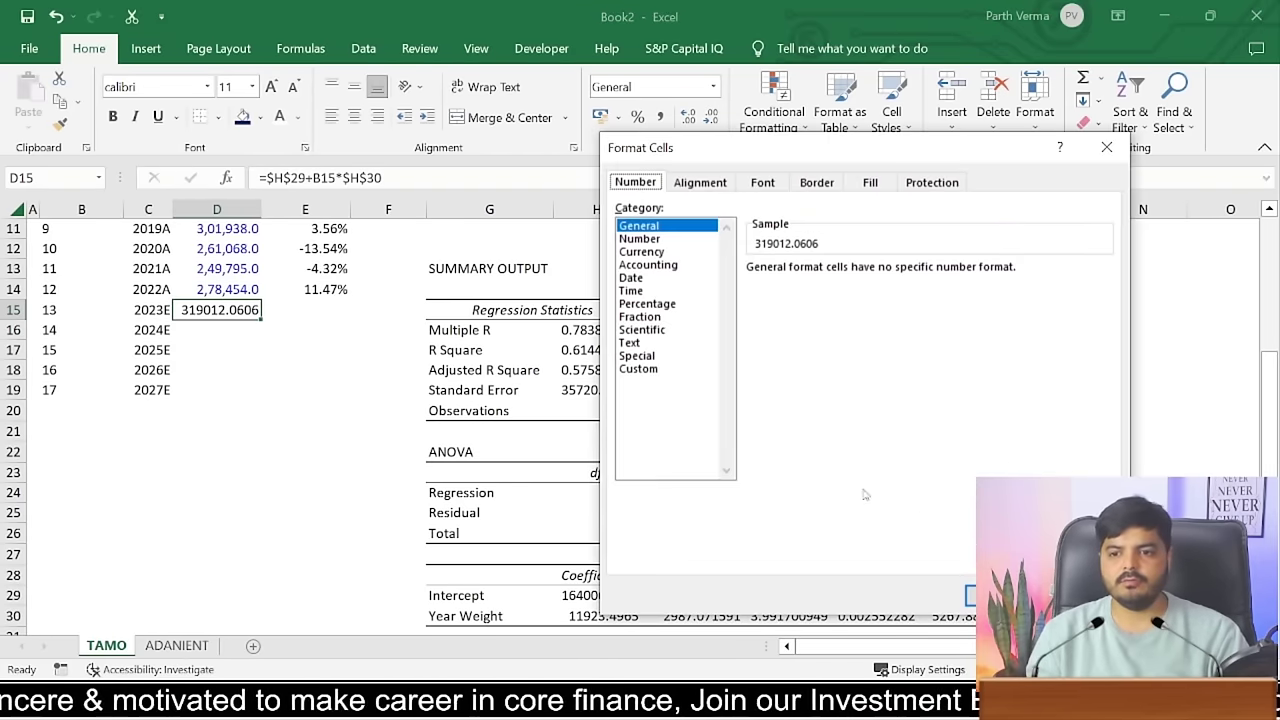
pyautogui.click(664, 369)
pyautogui.click(792, 330)
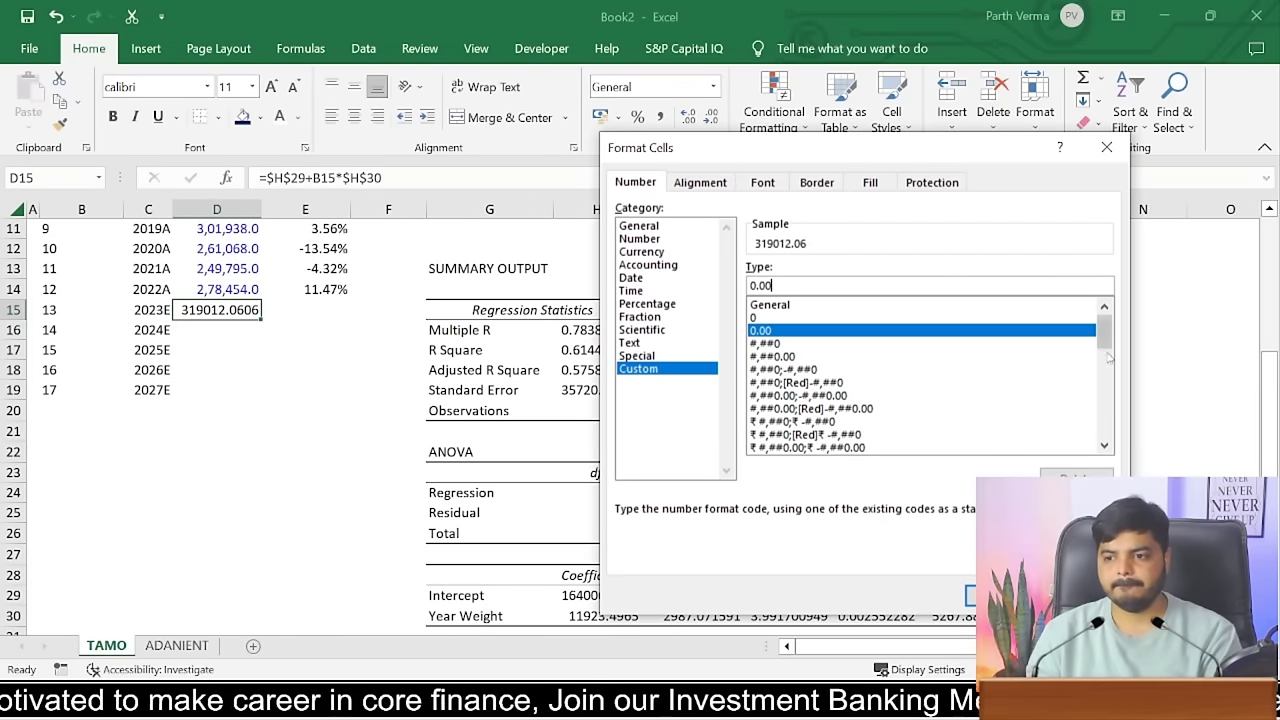
pyautogui.moveTo(1104, 340)
pyautogui.mouseDown()
pyautogui.moveTo(1104, 401)
pyautogui.moveTo(609, 255)
pyautogui.mouseUp()
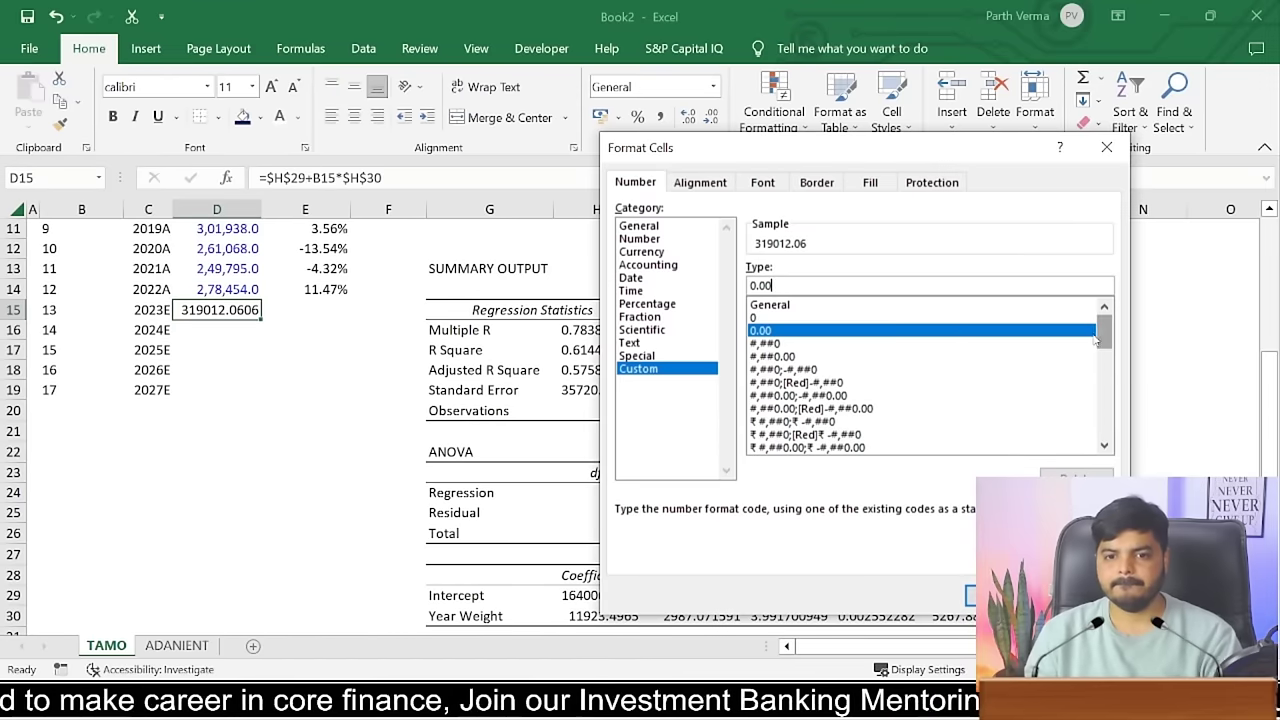
pyautogui.click(1106, 147)
# - Copy the 2022A sales cell's one-decimal format and paste formats onto the forecast cells
pyautogui.moveTo(235, 289); pyautogui.dragTo(235, 291)
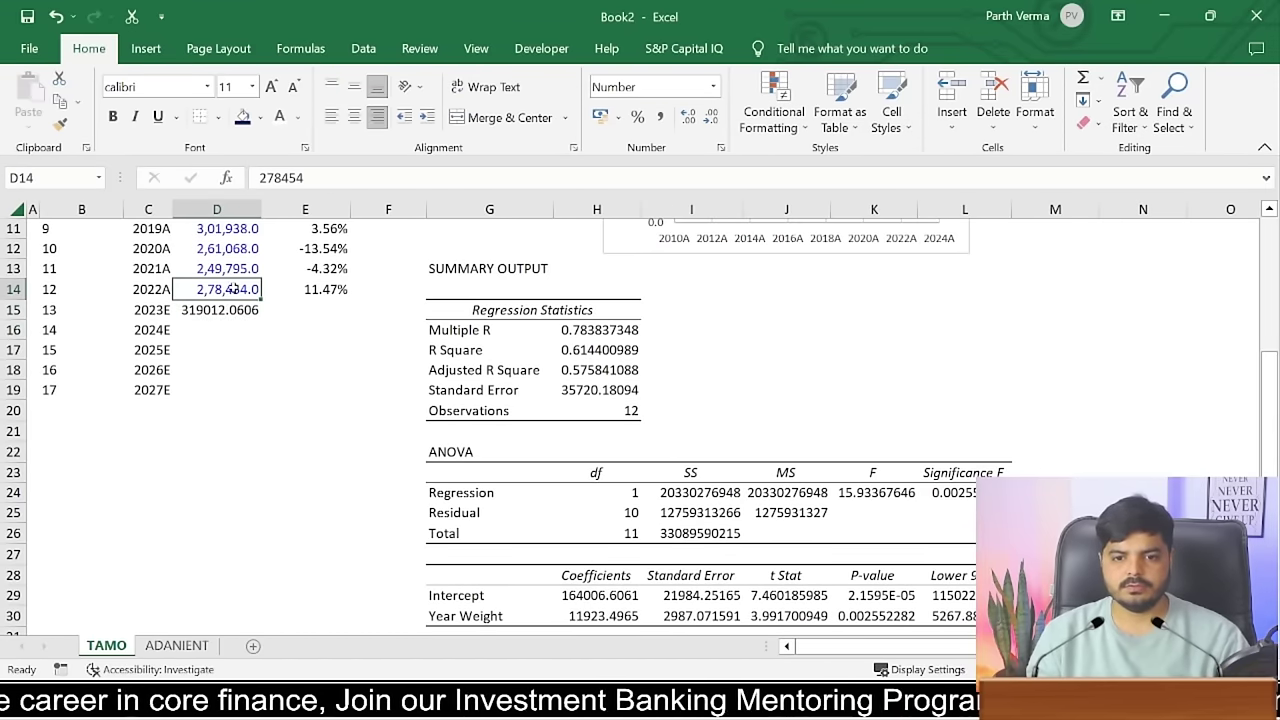
pyautogui.click(235, 316)
pyautogui.click(234, 290)
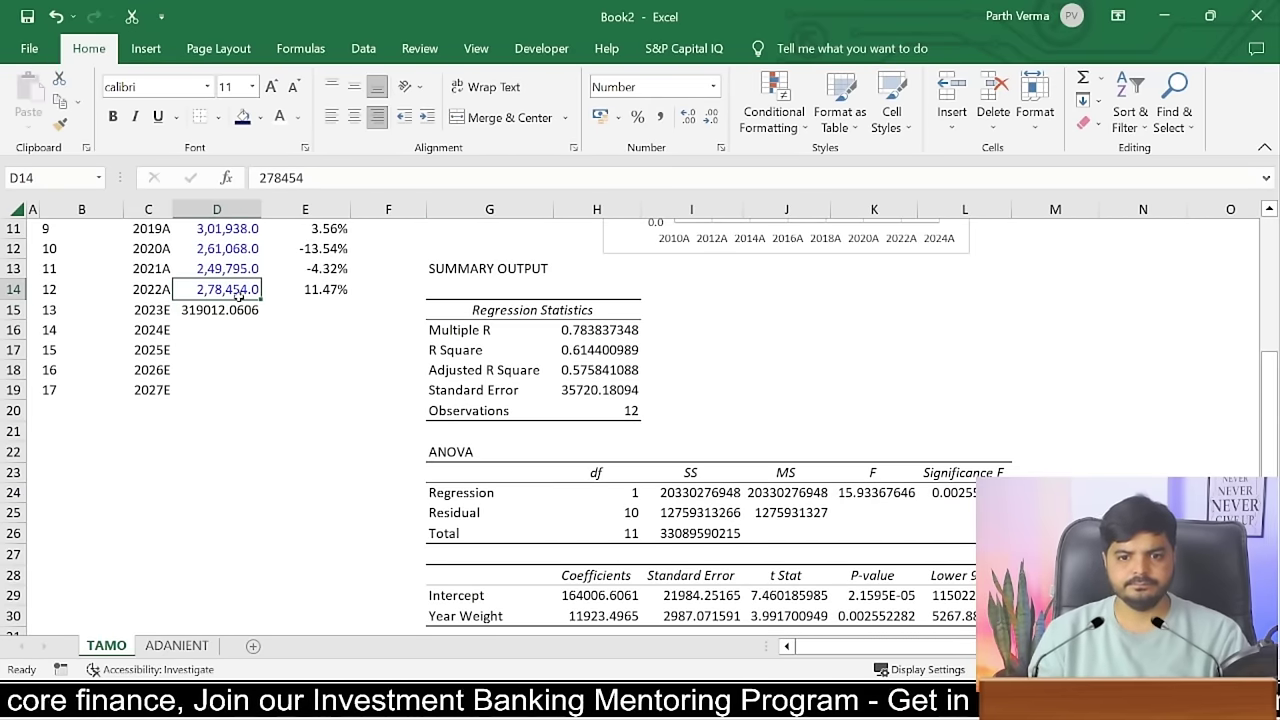
pyautogui.click(238, 295)
pyautogui.press('Up')
pyautogui.press('Down')
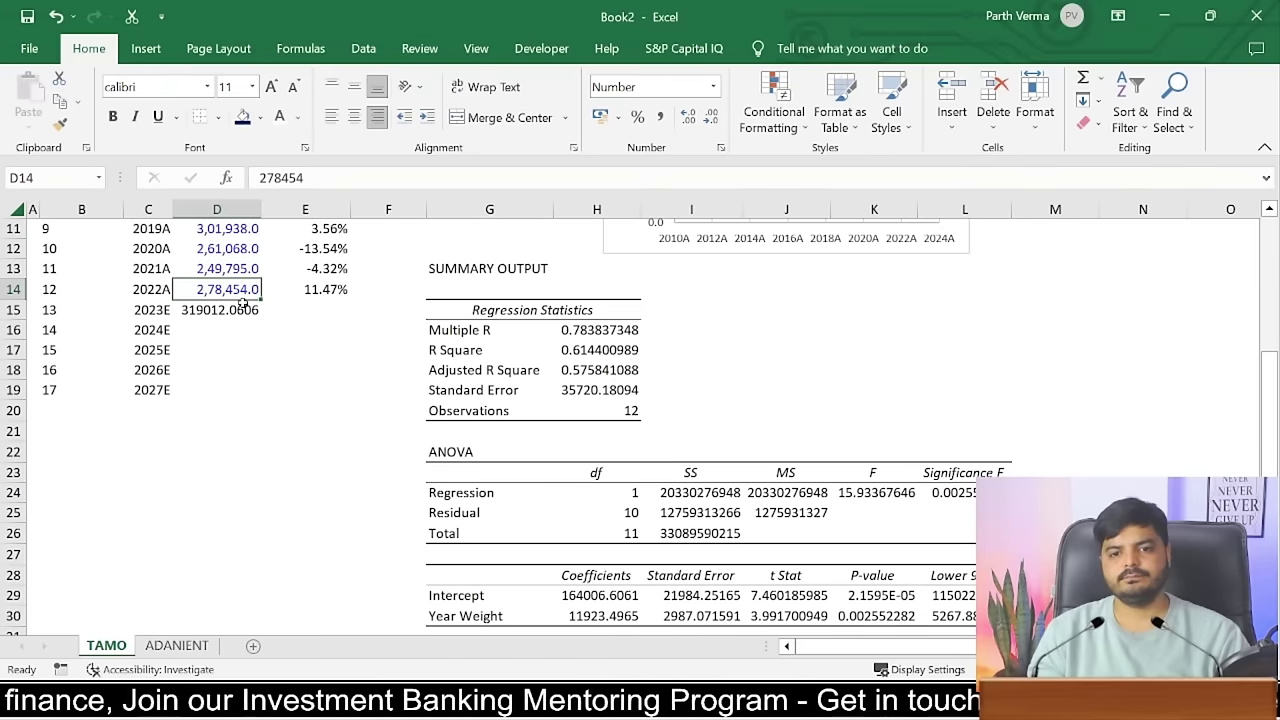
pyautogui.hotkey('ctrl', 'c')
pyautogui.press('Down')
pyautogui.hotkey('shift', 'Down')
pyautogui.hotkey('shift', 'Down')
pyautogui.hotkey('shift', 'Down')
pyautogui.hotkey('shift', 'Down')
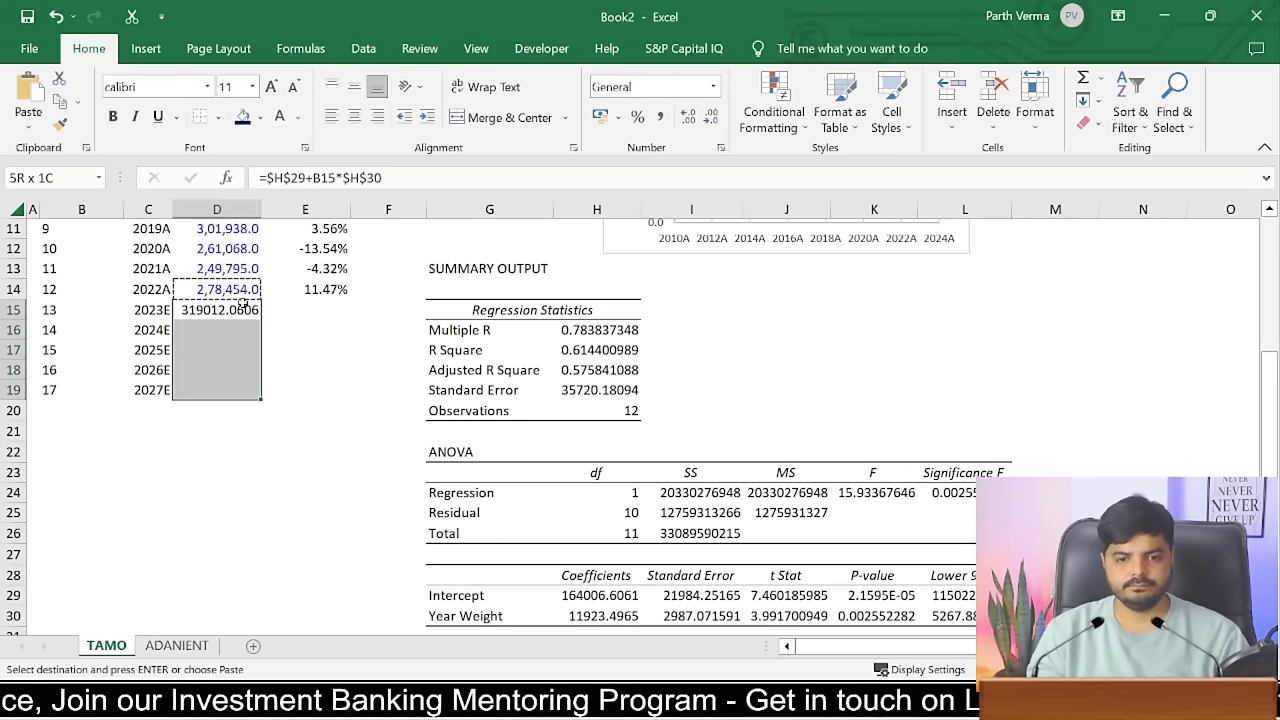
pyautogui.hotkey('ctrl', 'alt', 'v')
pyautogui.press('t')
pyautogui.press('Return')
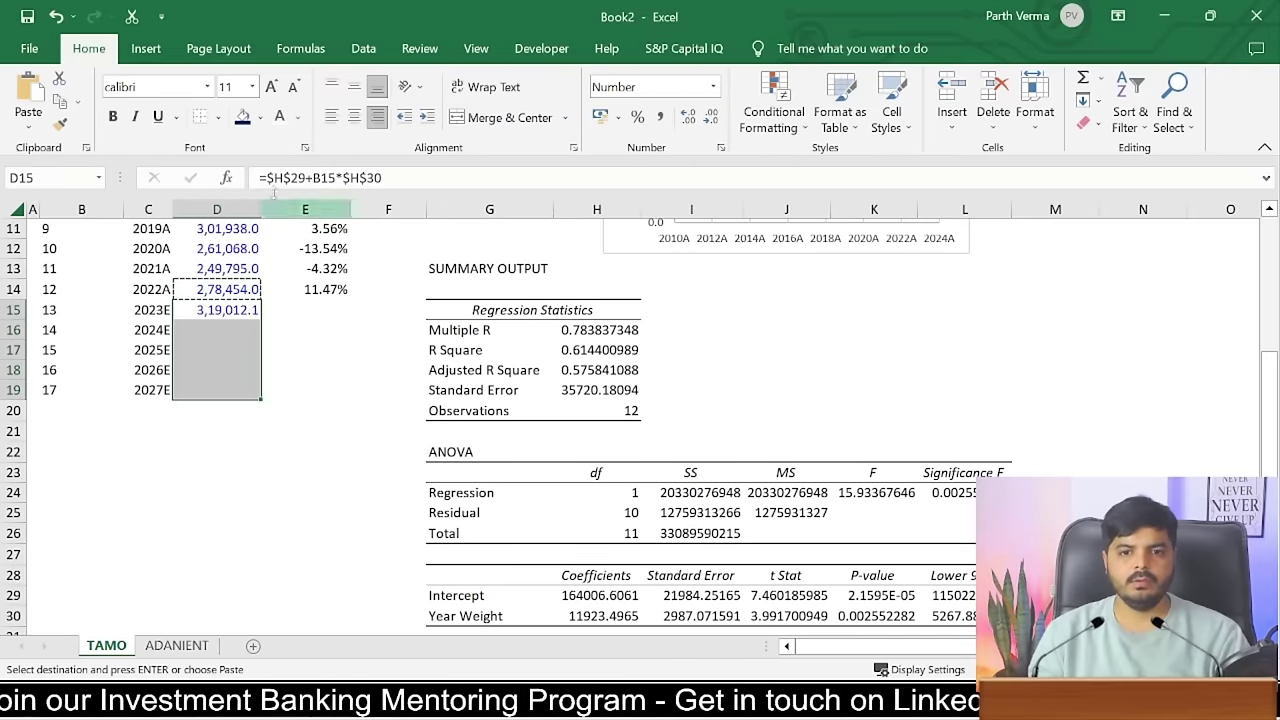
# - Set the 2023E sales forecast's font colour to black
pyautogui.click(297, 118)
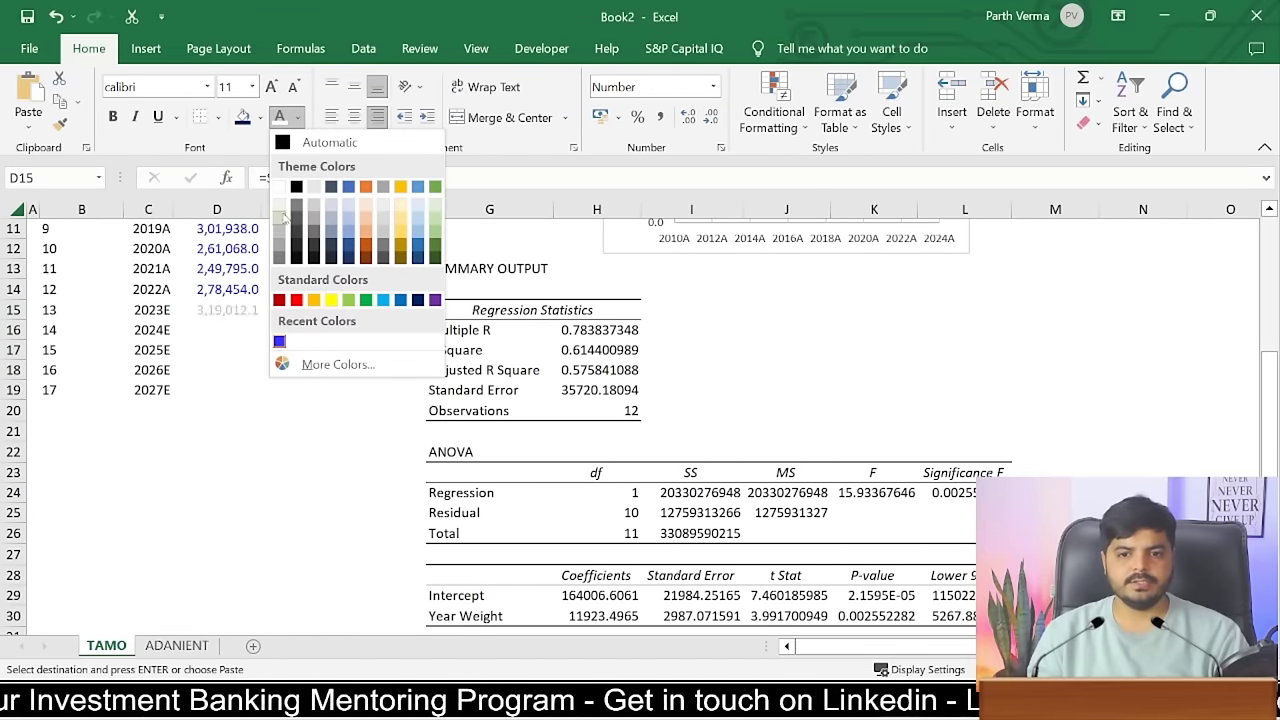
pyautogui.click(298, 190)
pyautogui.click(297, 420)
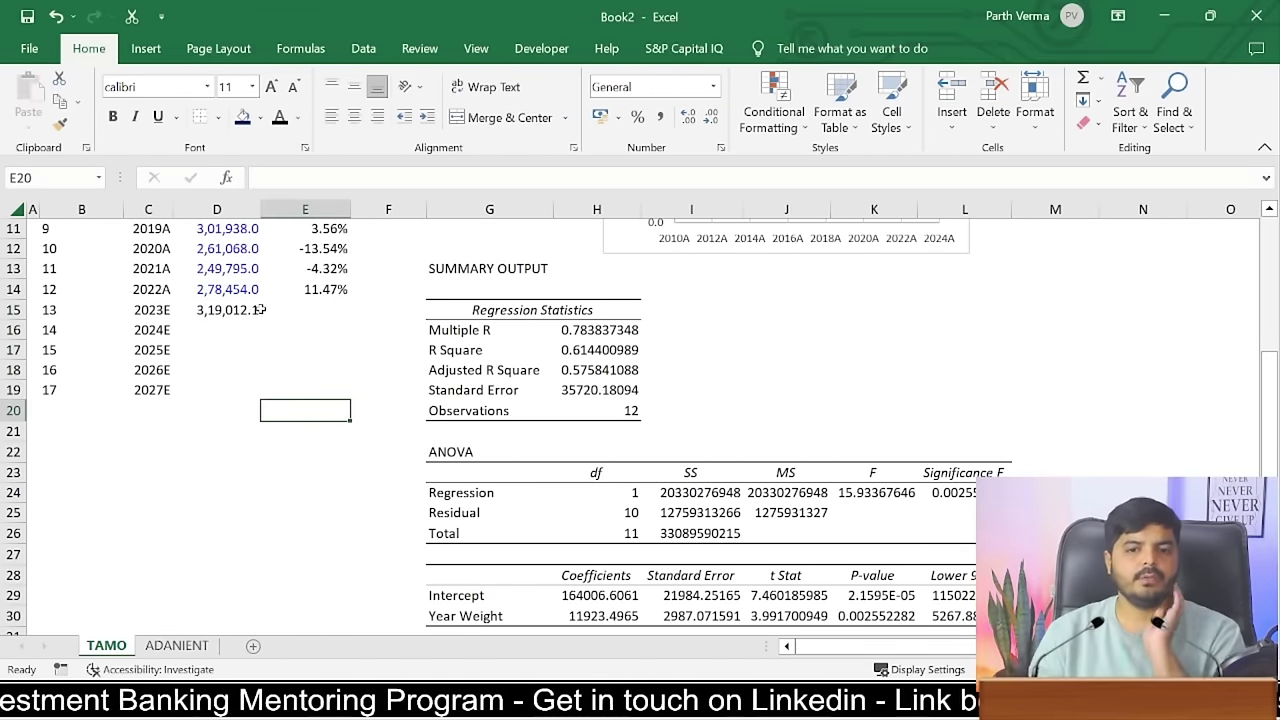
pyautogui.click(222, 310)
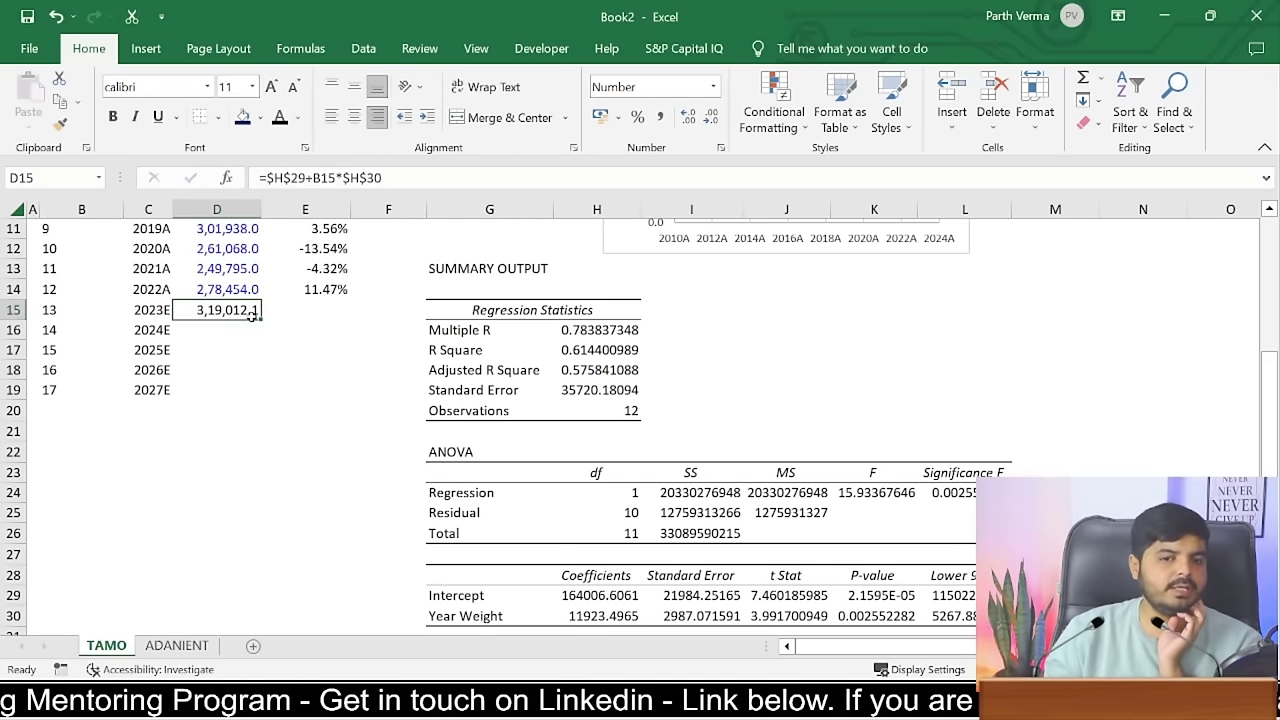
# - Fill the sales forecast down from D15 to D19, and the growth formula from E14 to E19
pyautogui.moveTo(252, 314); pyautogui.dragTo(258, 399)
pyautogui.click(228, 479)
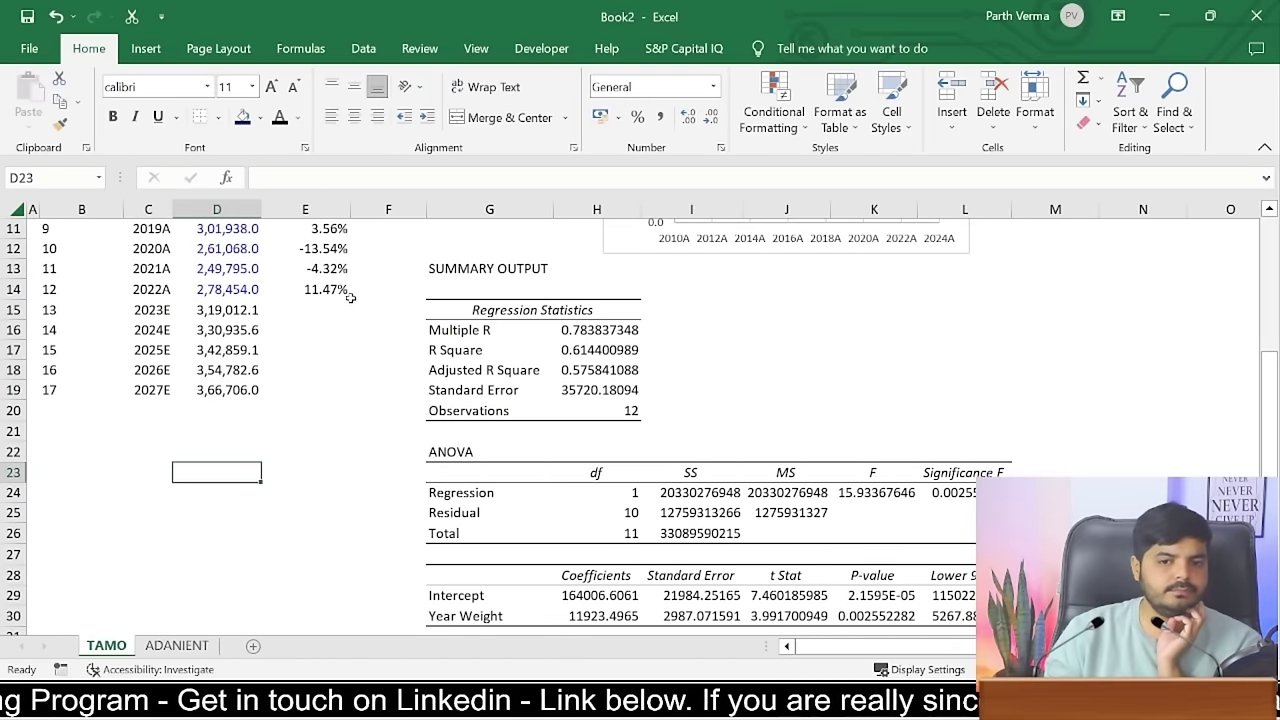
pyautogui.click(338, 289)
pyautogui.moveTo(354, 300); pyautogui.dragTo(352, 396)
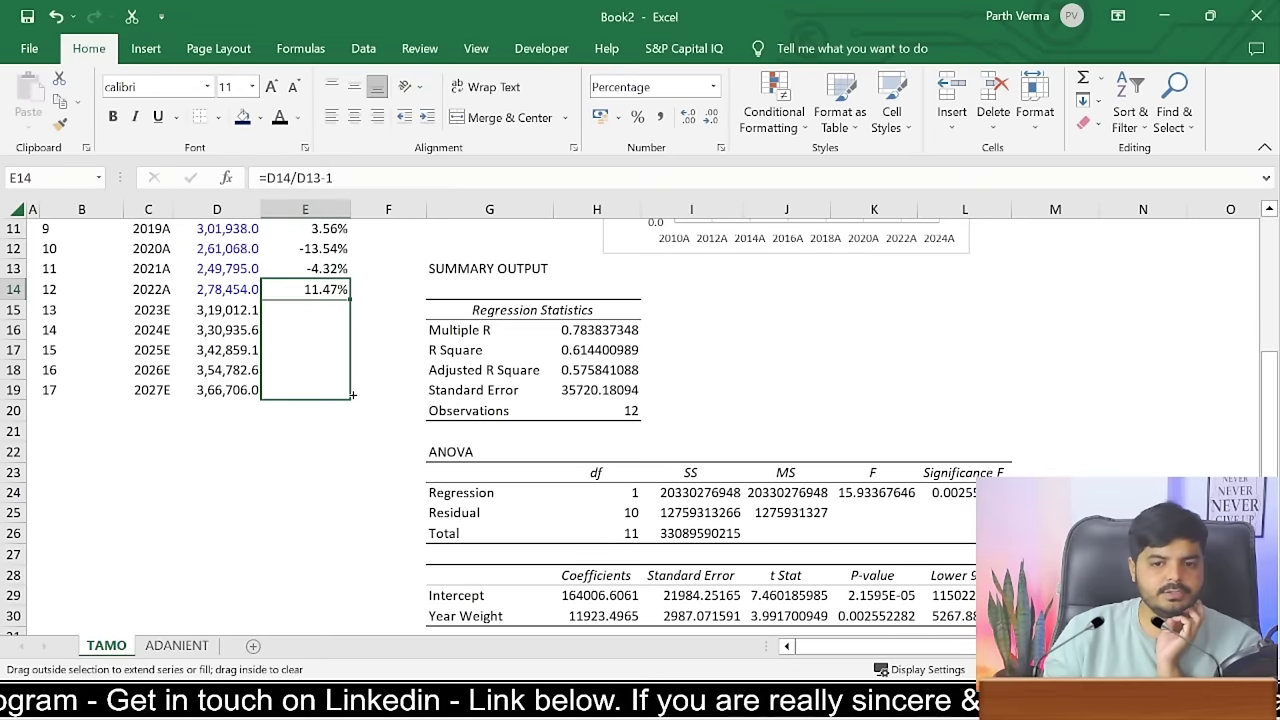
pyautogui.click(310, 472)
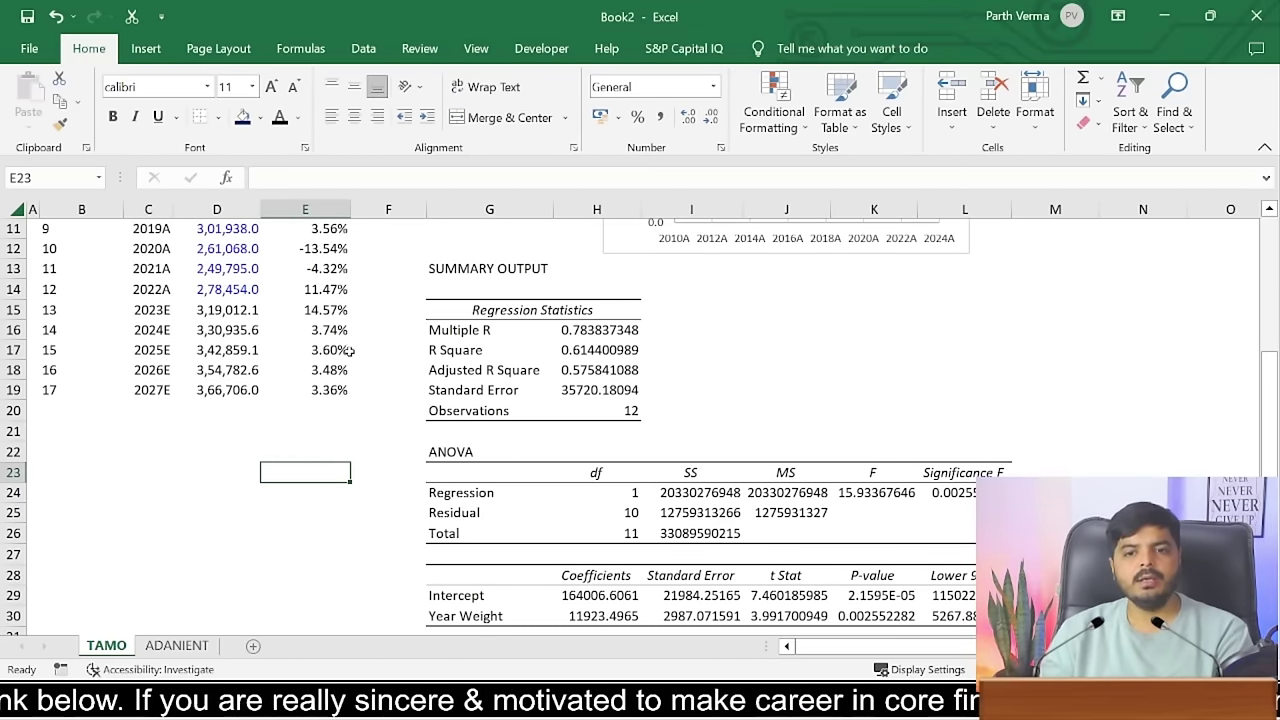
pyautogui.moveTo(1267, 401); pyautogui.dragTo(1267, 255)
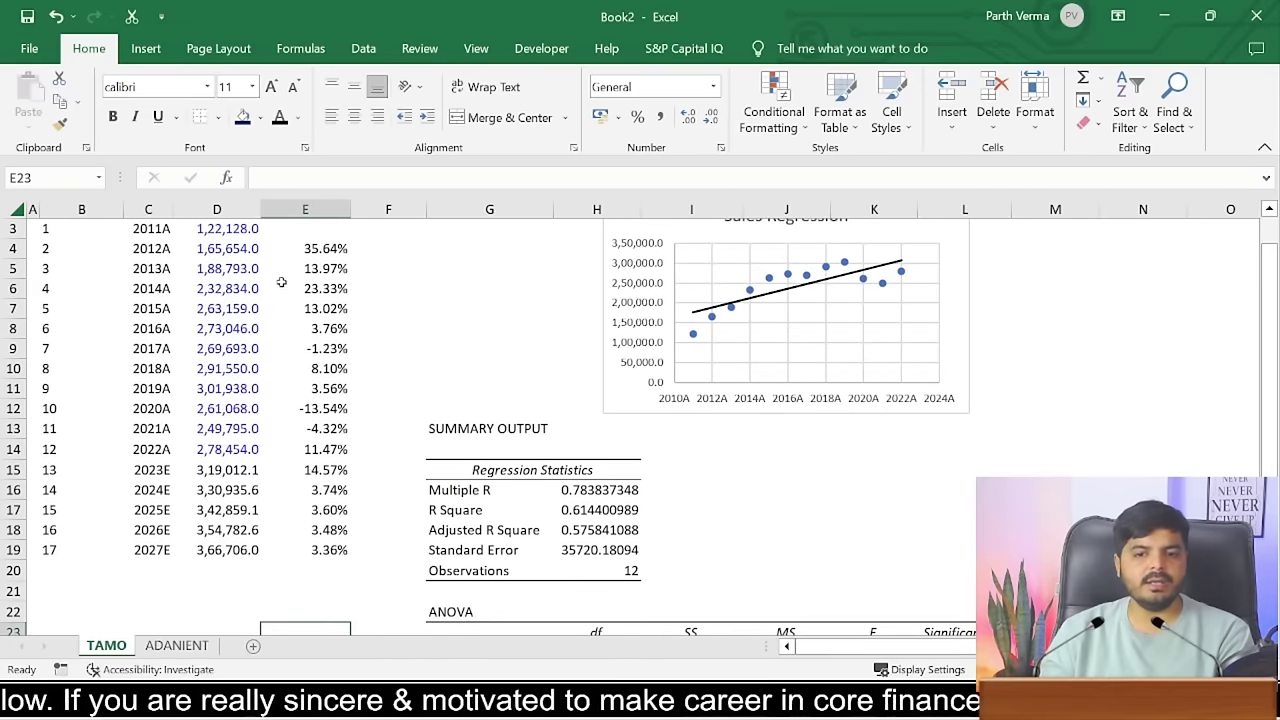
pyautogui.moveTo(328, 248); pyautogui.dragTo(334, 452)
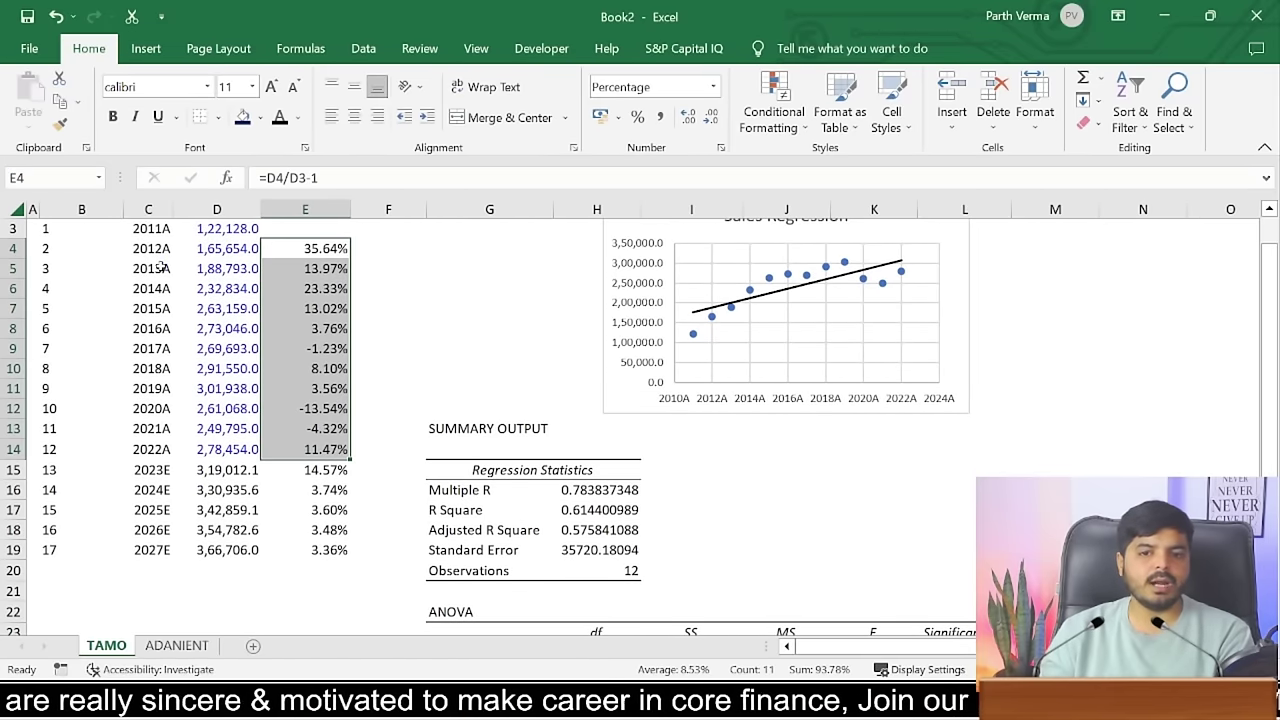
pyautogui.moveTo(226, 248); pyautogui.dragTo(326, 451)
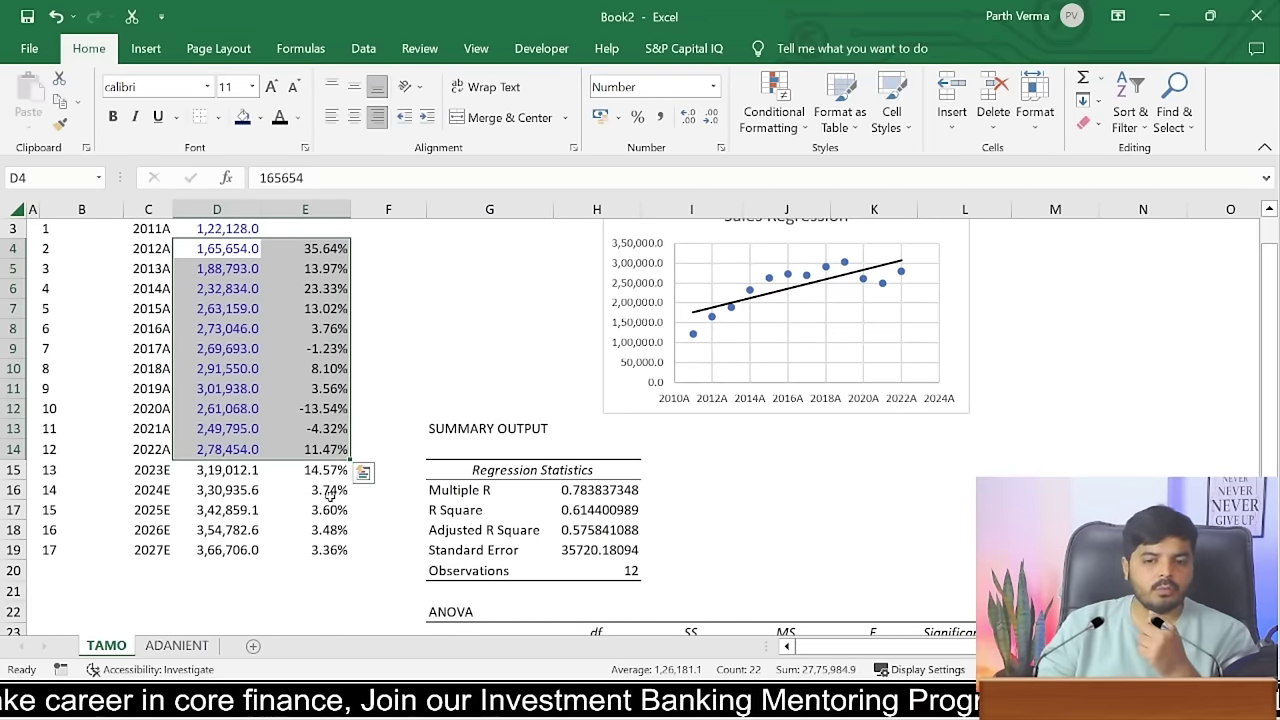
pyautogui.moveTo(329, 494); pyautogui.dragTo(333, 552)
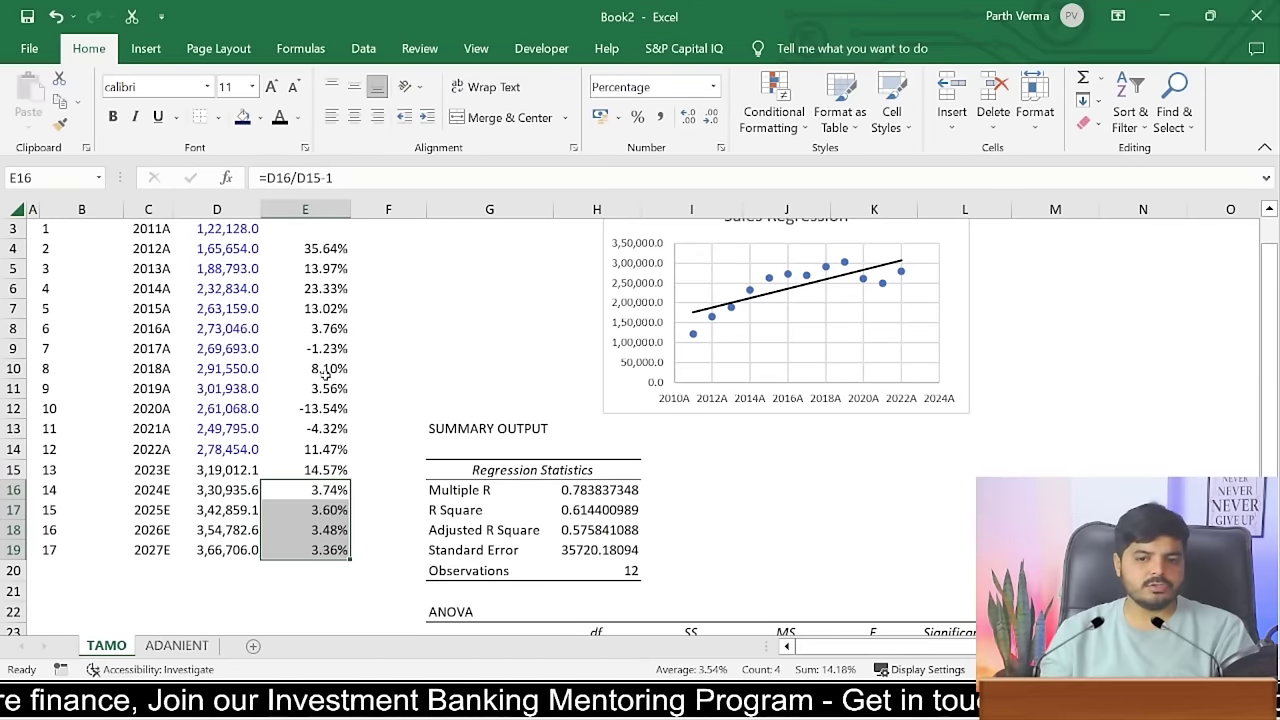
pyautogui.click(322, 466)
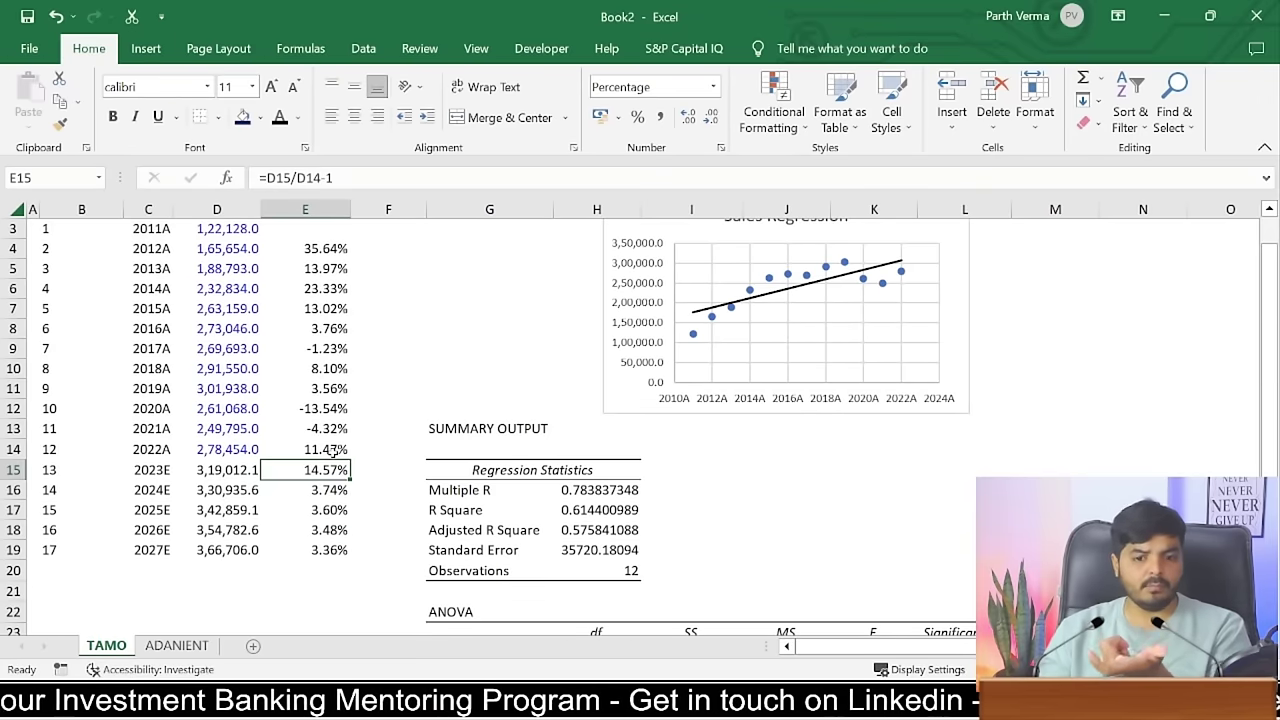
pyautogui.moveTo(333, 451); pyautogui.dragTo(326, 250)
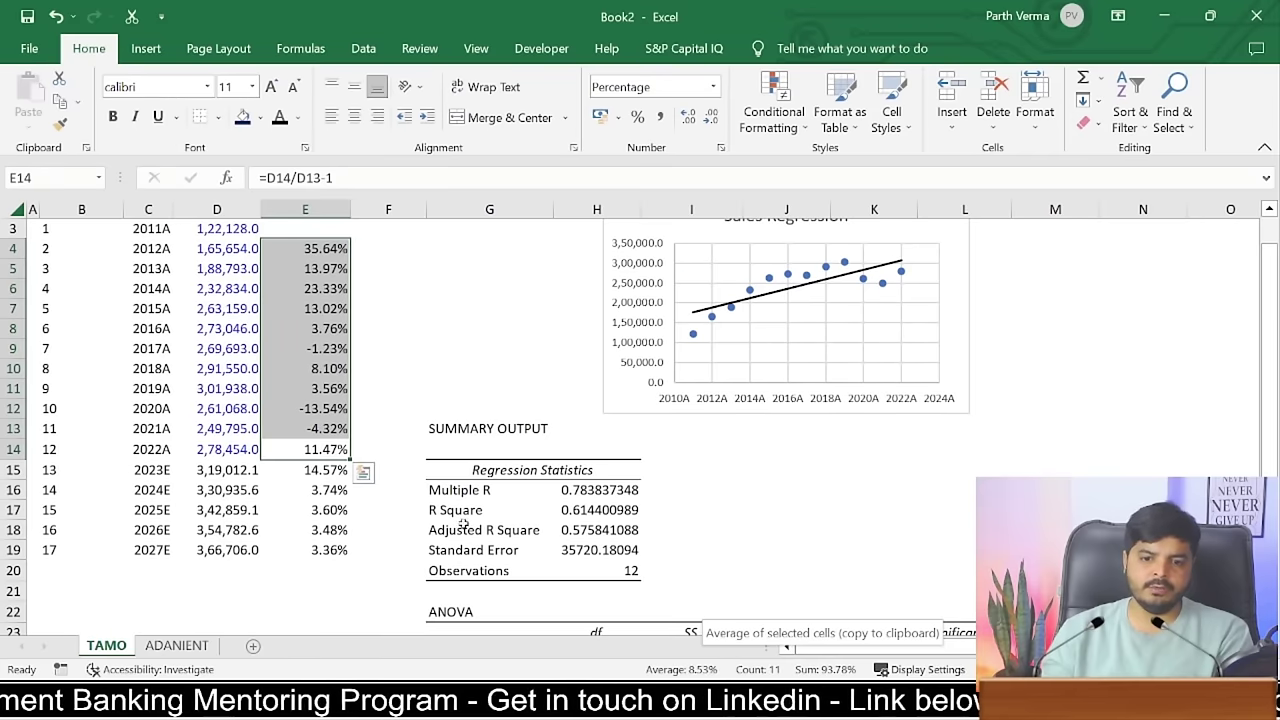
pyautogui.click(343, 469)
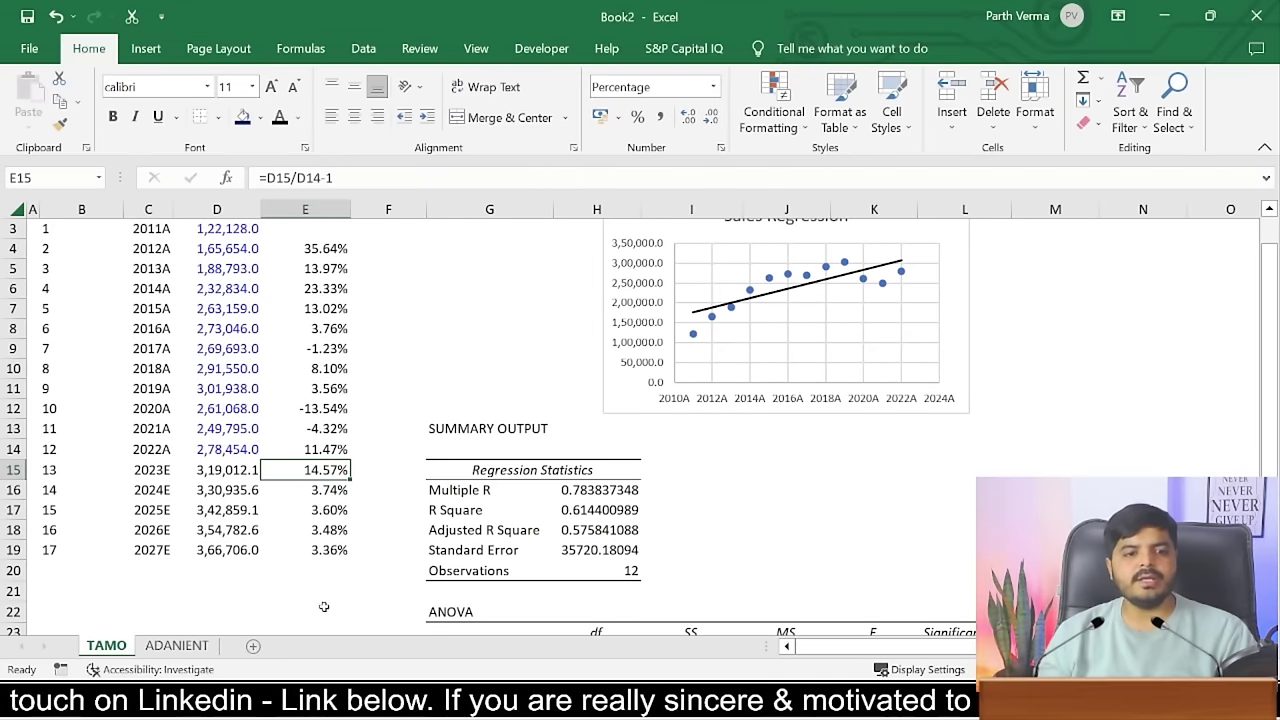
pyautogui.moveTo(330, 487); pyautogui.dragTo(330, 550)
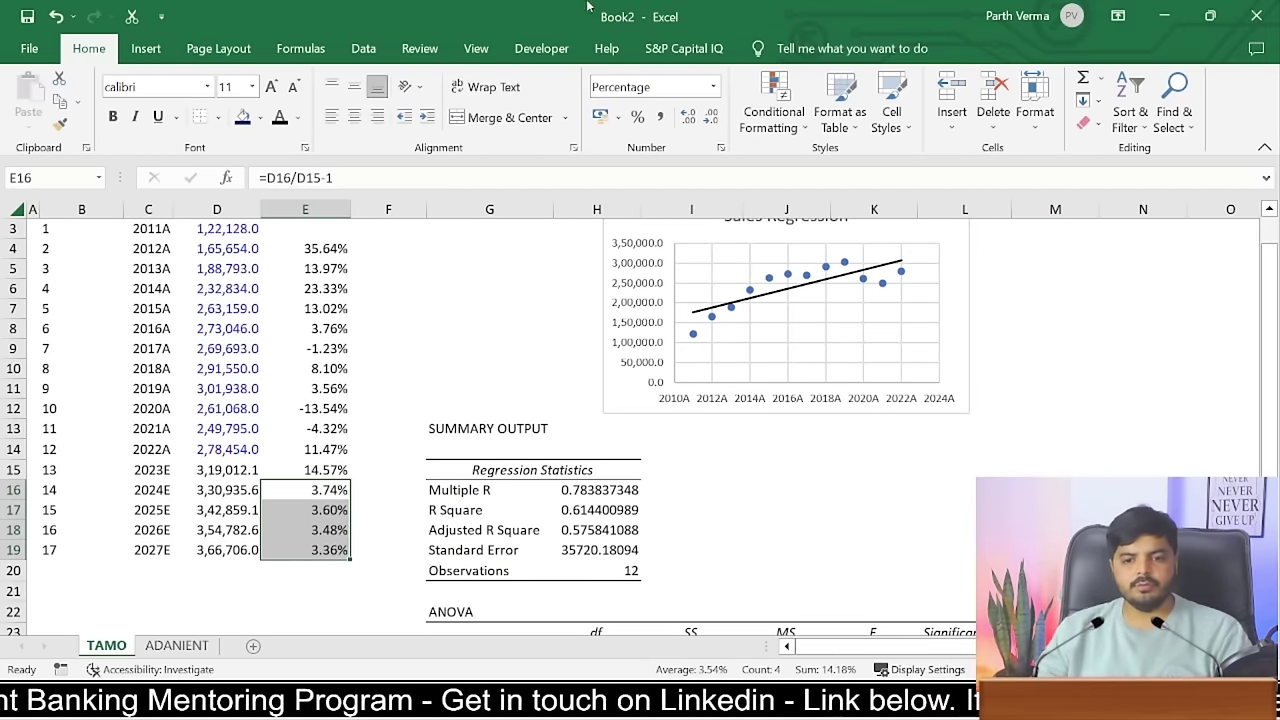
# - Scroll down and select the 2023E–2027E forecast rows B15:E19
pyautogui.click(512, 535)
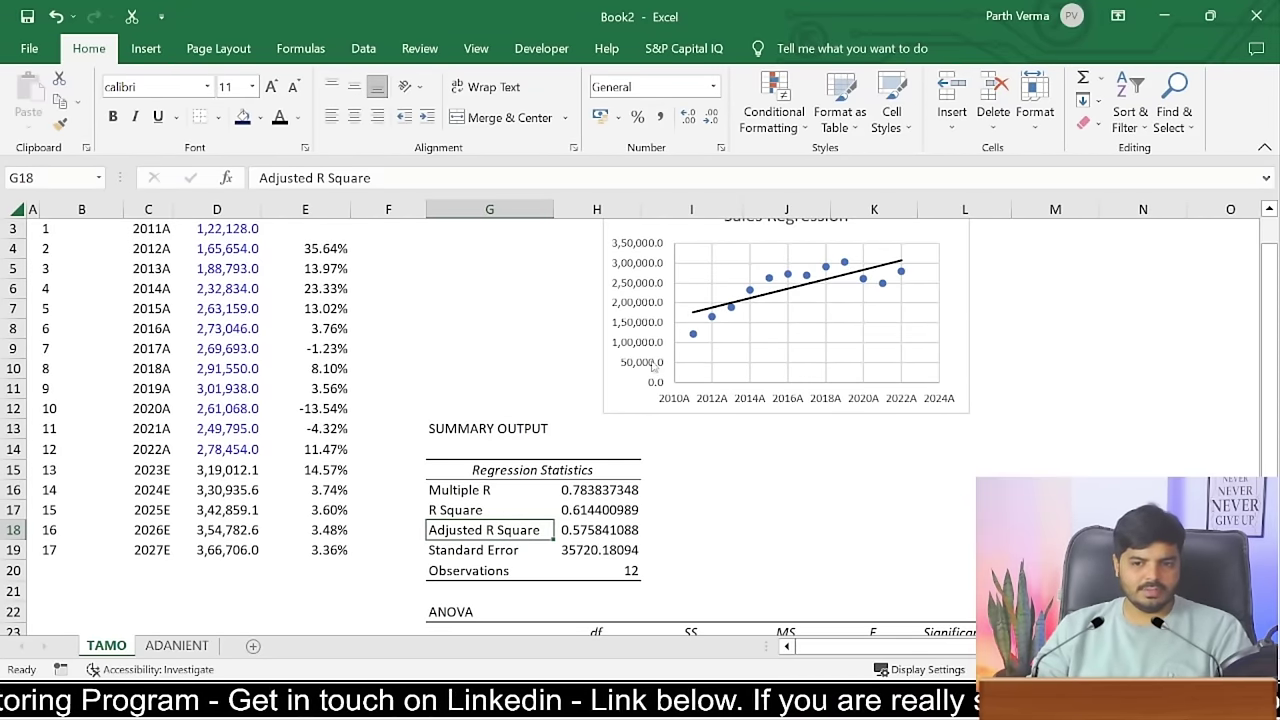
pyautogui.moveTo(1268, 300)
pyautogui.mouseDown()
pyautogui.moveTo(1268, 340)
pyautogui.moveTo(1268, 240)
pyautogui.mouseUp()
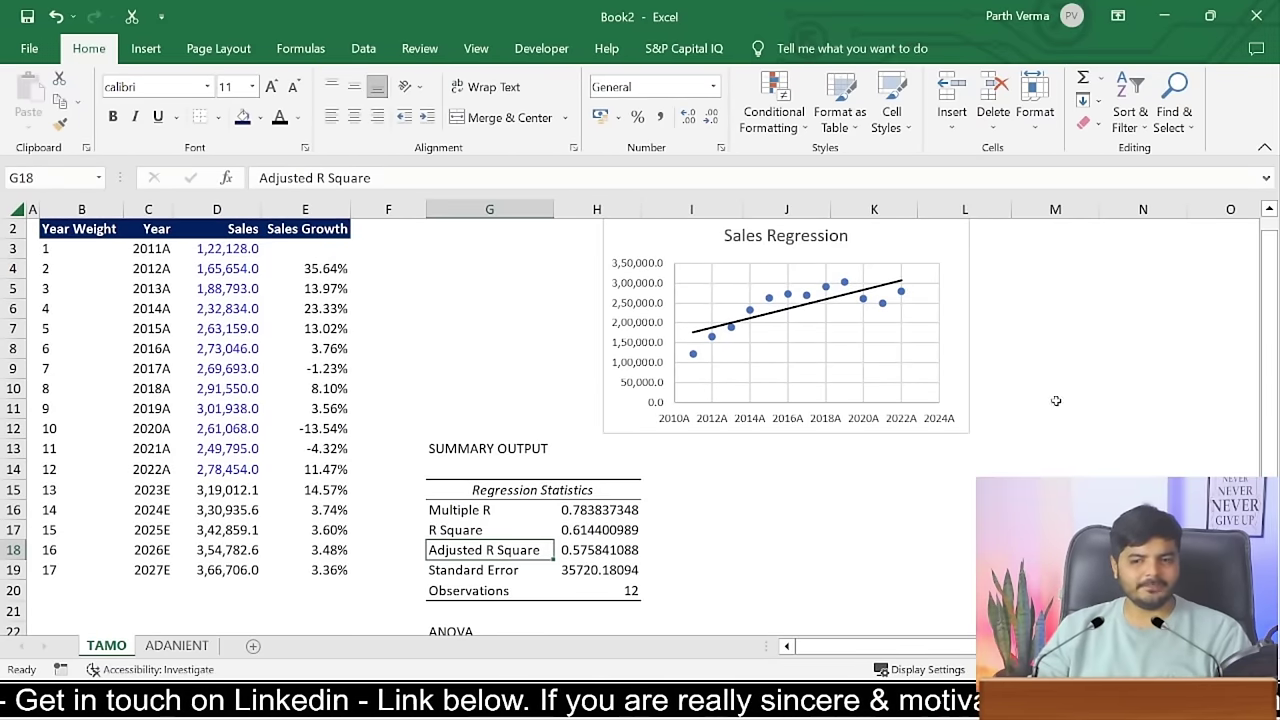
pyautogui.moveTo(1268, 250); pyautogui.dragTo(1268, 358)
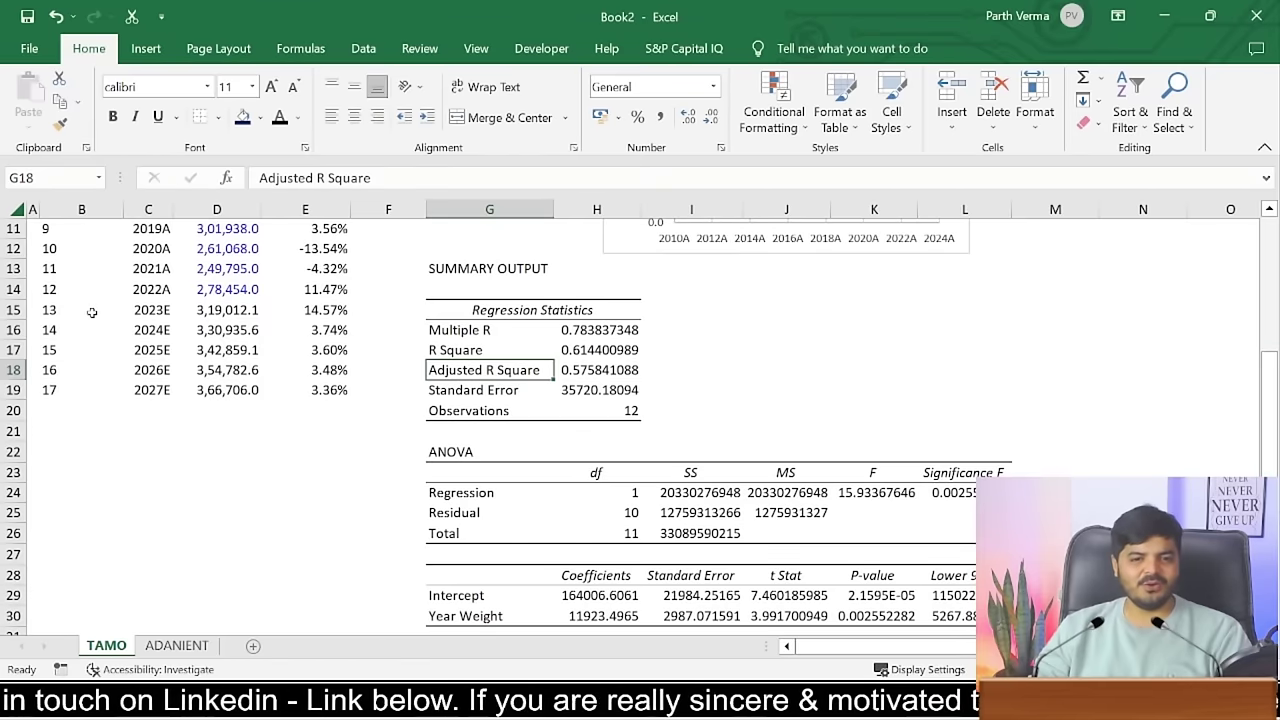
pyautogui.moveTo(80, 312); pyautogui.dragTo(330, 390)
# - Copy B15:E19 and paste it at B23 with formulas, discarding an earlier values-only paste
pyautogui.hotkey('ctrl', 'c')
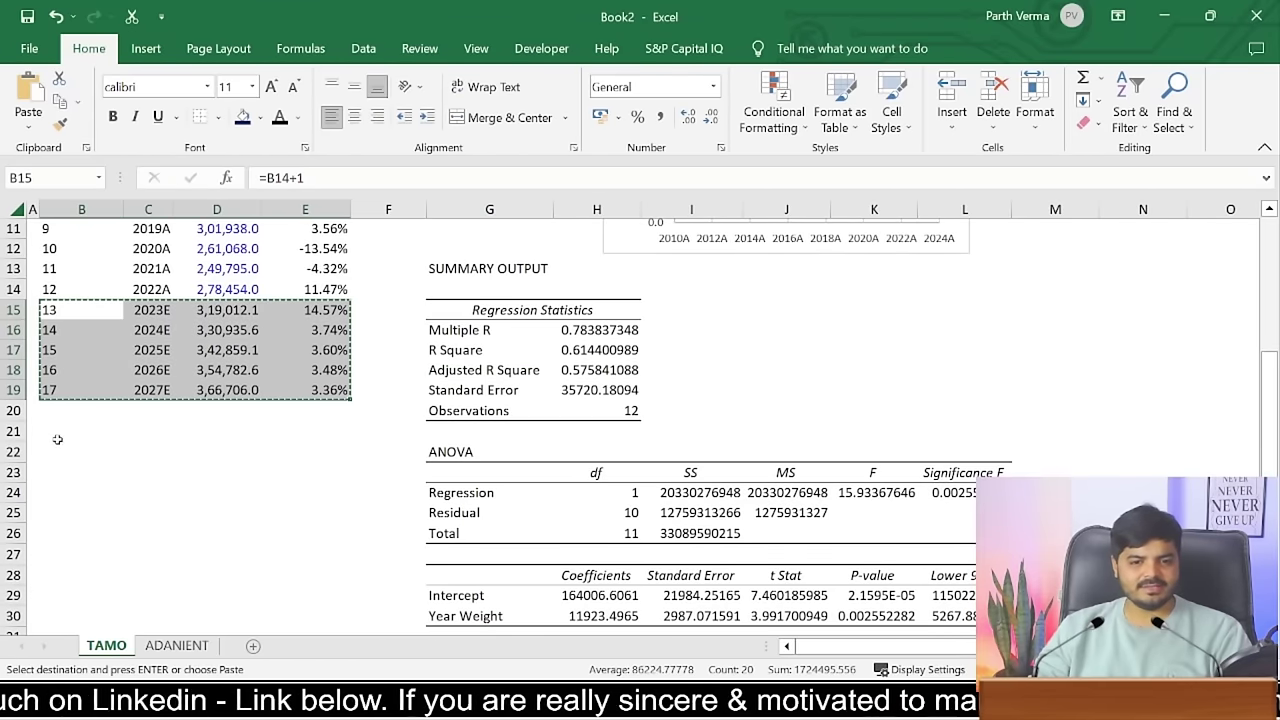
pyautogui.click(56, 433)
pyautogui.click(60, 464)
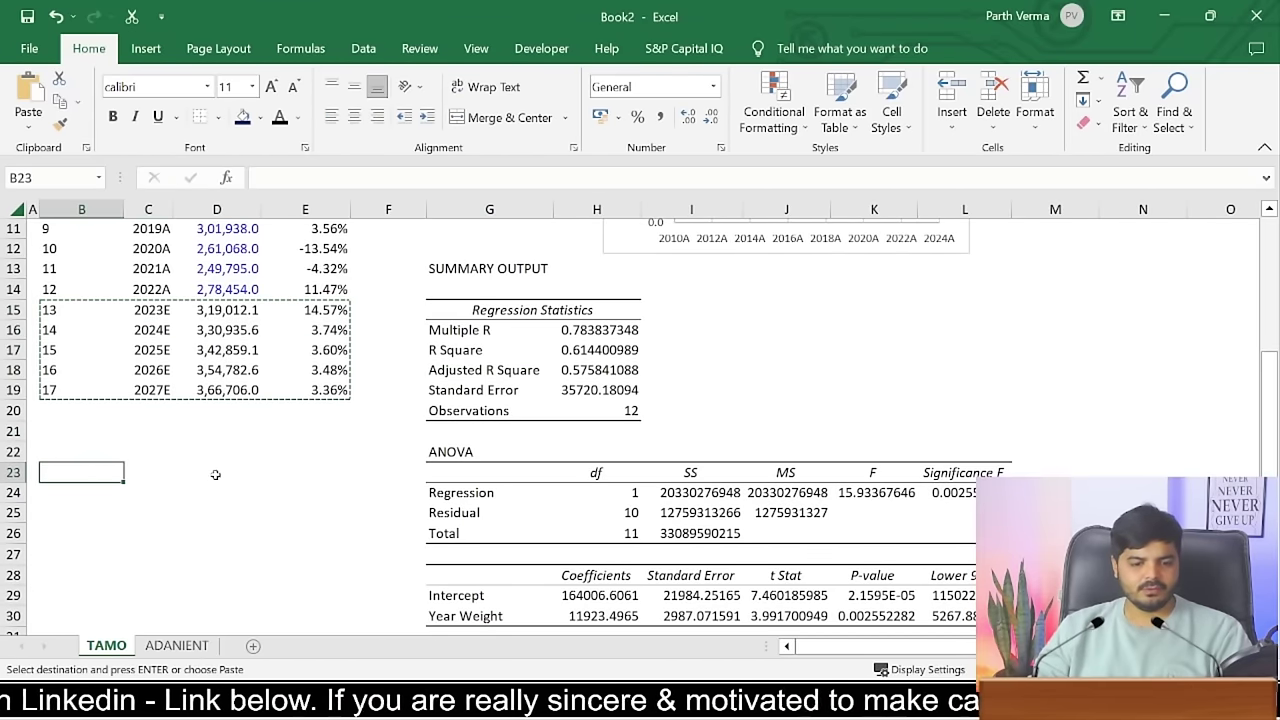
pyautogui.hotkey('ctrl', 'alt', 'v')
pyautogui.press('v')
pyautogui.press('Return')
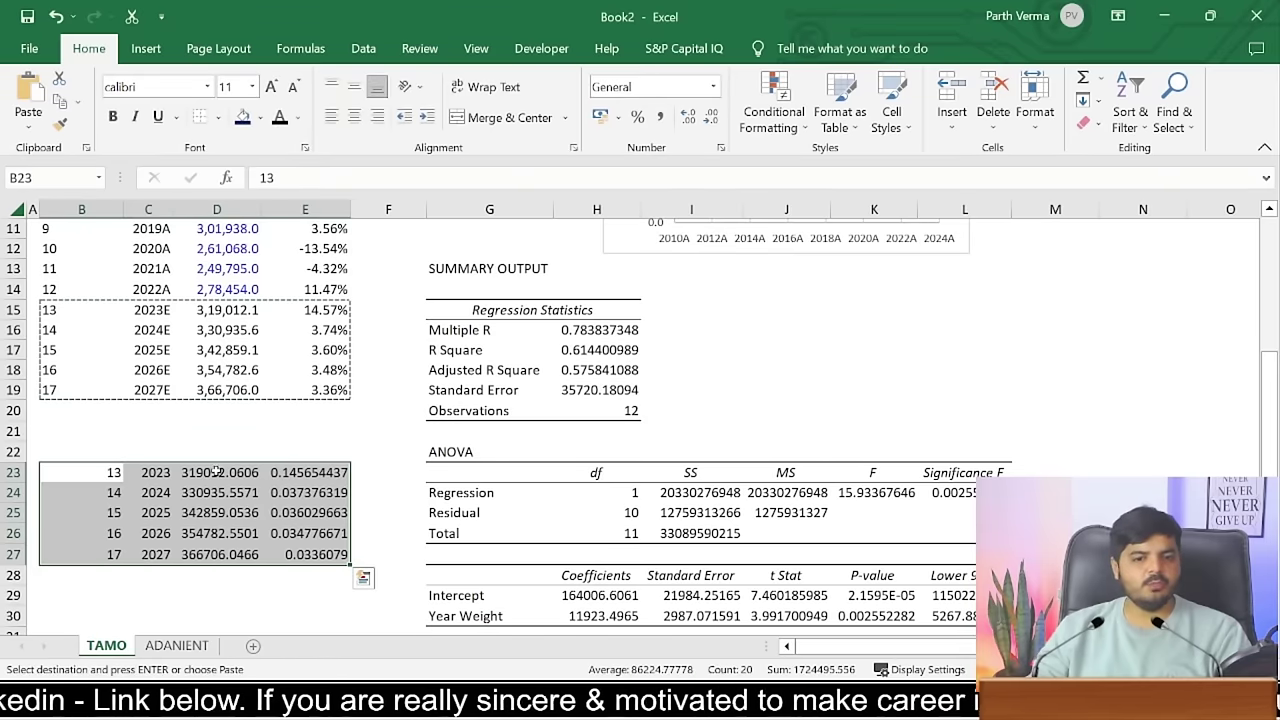
pyautogui.press('Delete')
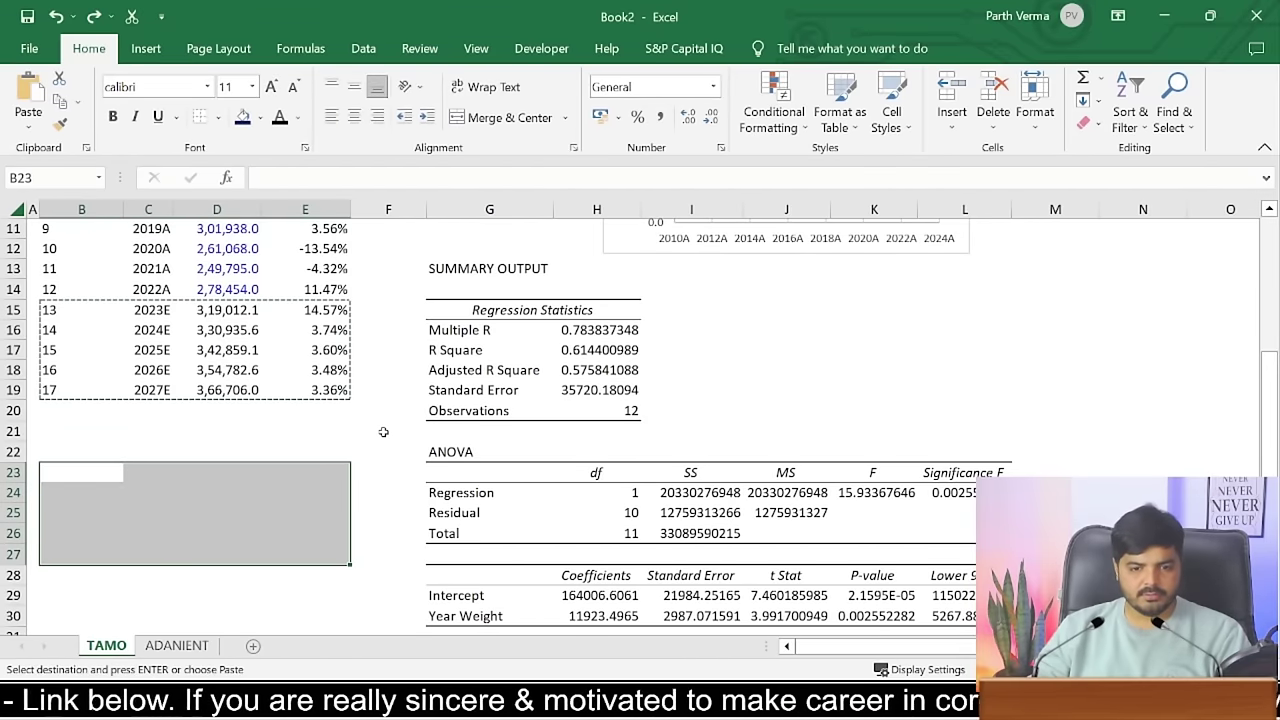
pyautogui.click(58, 464)
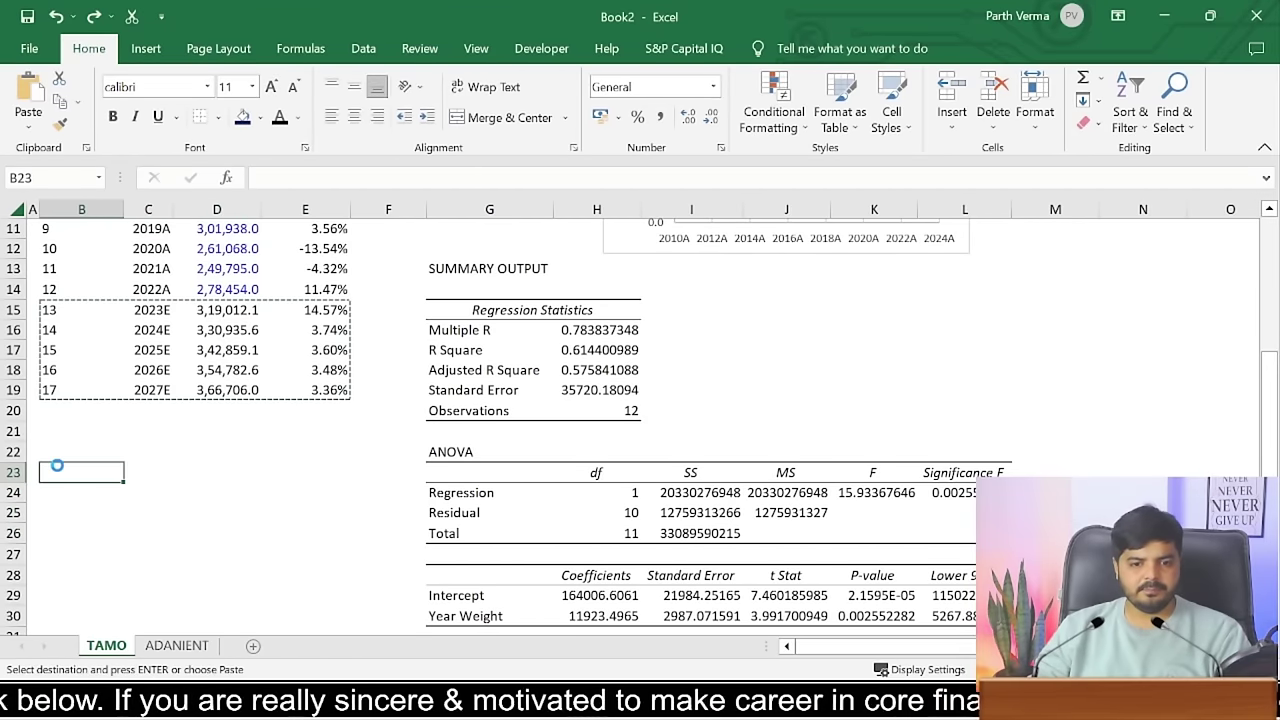
pyautogui.hotkey('ctrl', 'v')
pyautogui.click(219, 449)
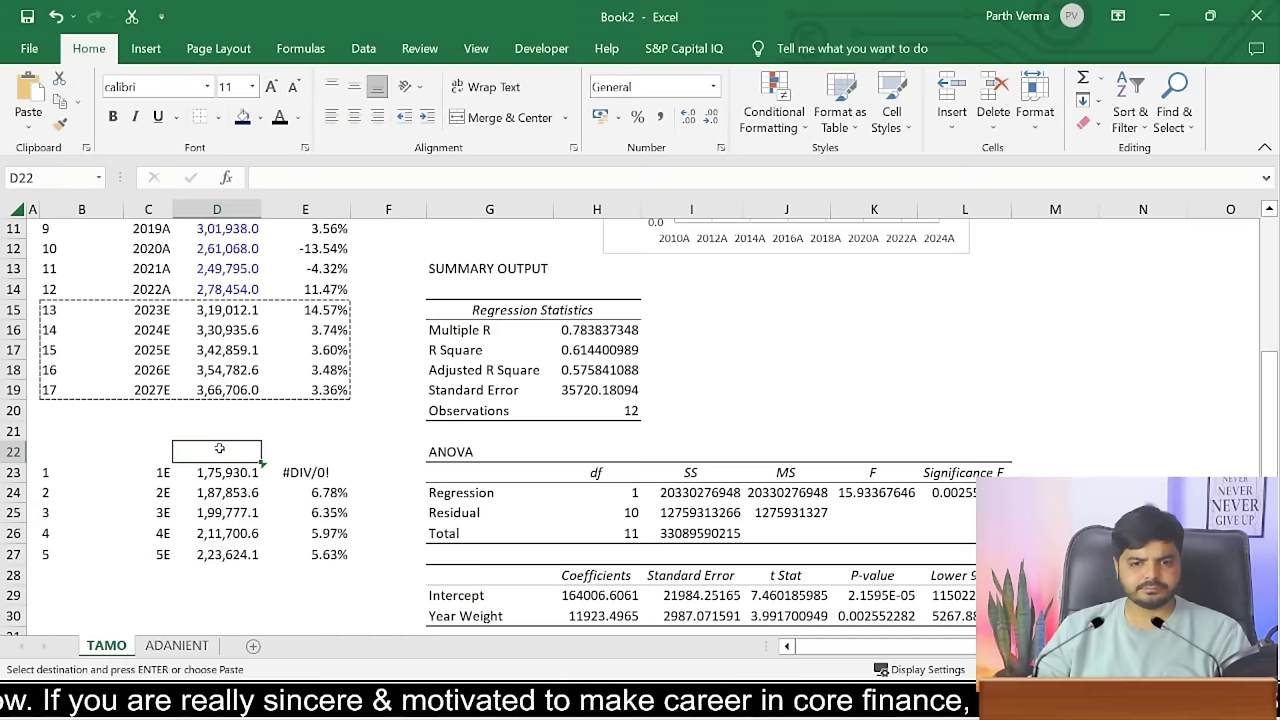
# - Paste the year weights and years from B15:C19 into B23 as values, replacing the #VALUE! errors
pyautogui.moveTo(65, 318); pyautogui.dragTo(150, 390)
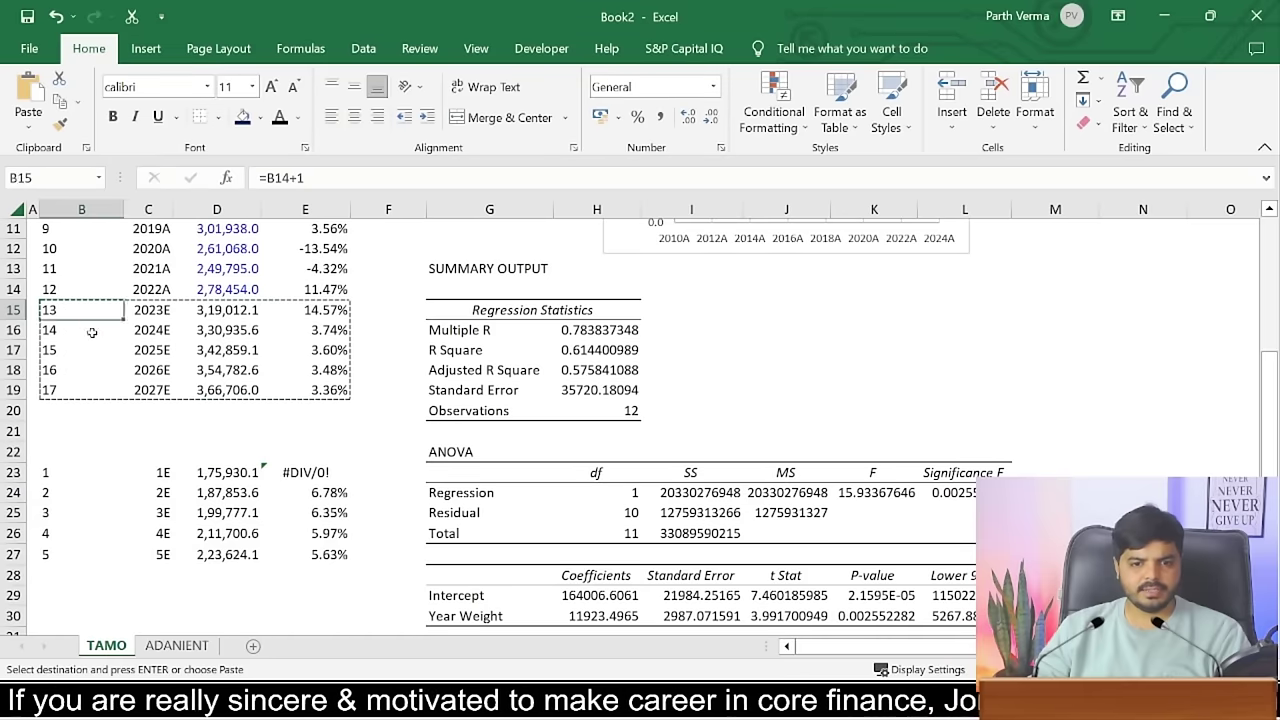
pyautogui.hotkey('ctrl', 'c')
pyautogui.click(45, 472)
pyautogui.hotkey('ctrl', 'v')
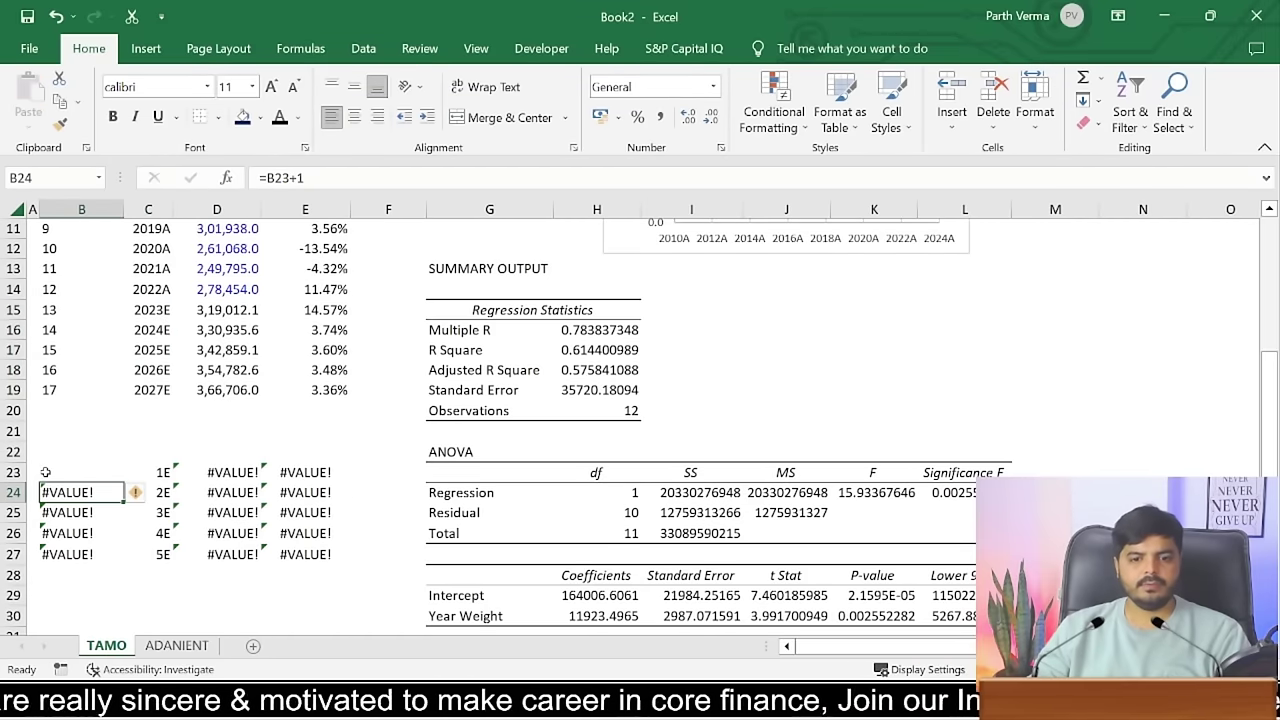
pyautogui.hotkey('ctrl', 'z')
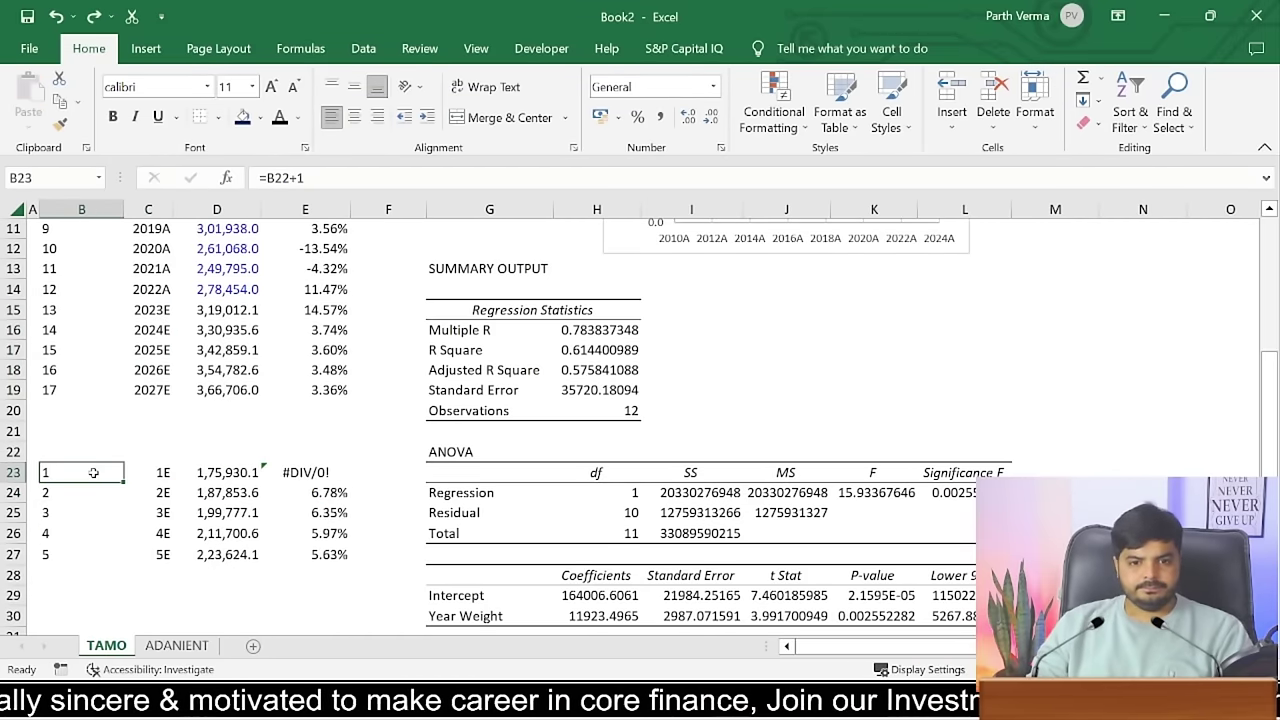
pyautogui.moveTo(45, 312); pyautogui.dragTo(150, 390)
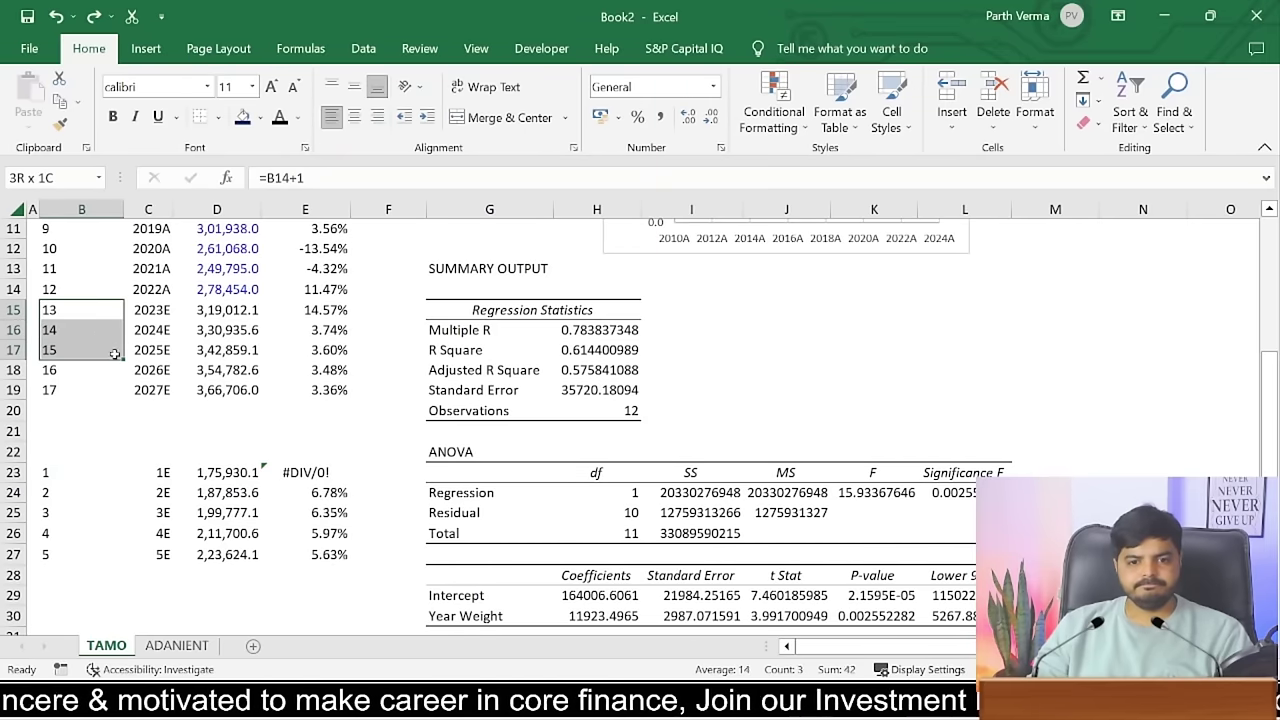
pyautogui.hotkey('ctrl', 'c')
pyautogui.click(68, 472)
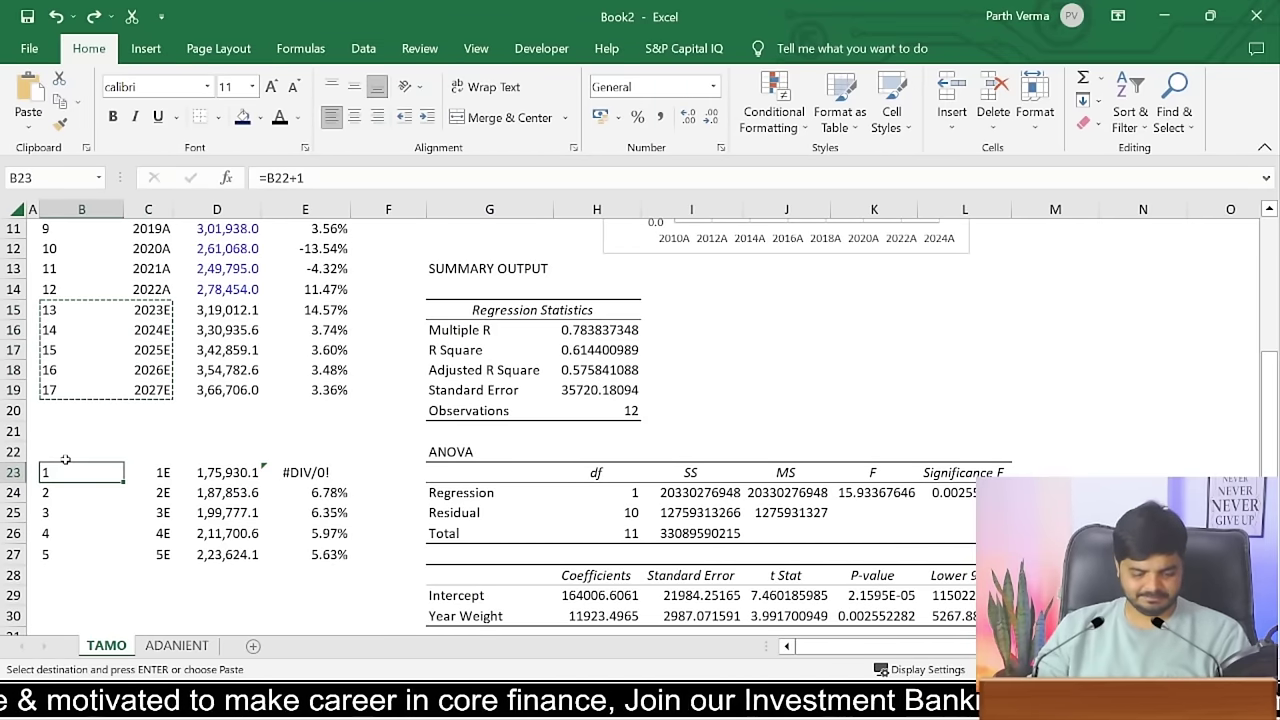
pyautogui.hotkey('ctrl', 'alt', 'v')
pyautogui.press('Return')
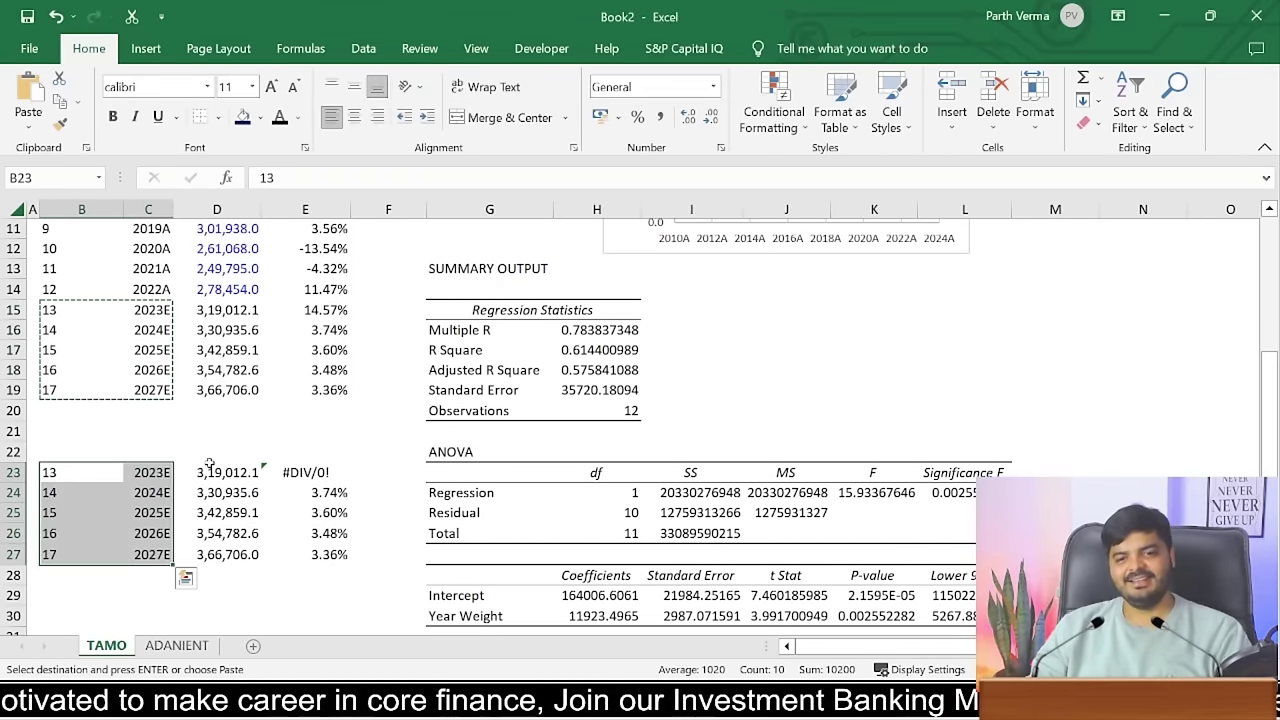
# - Link E23 to the original 2023E growth cell in E15 with an = formula
pyautogui.click(216, 431)
pyautogui.click(322, 472)
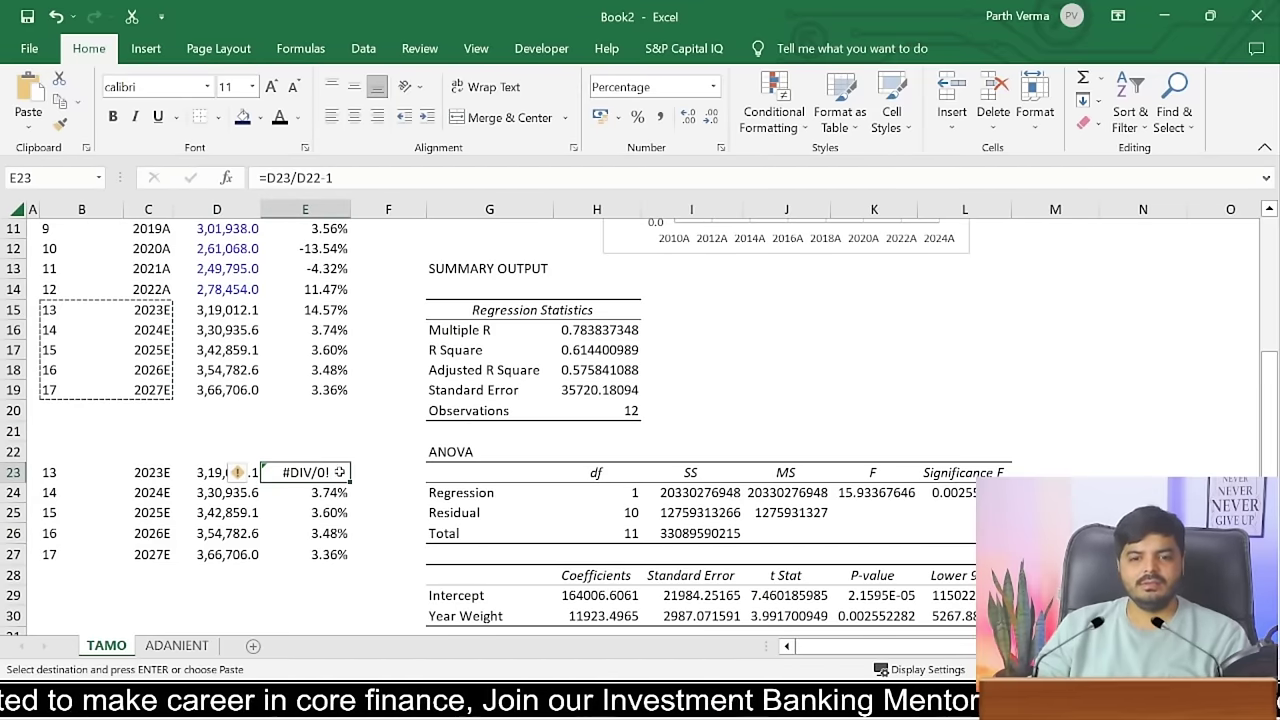
pyautogui.write('=')
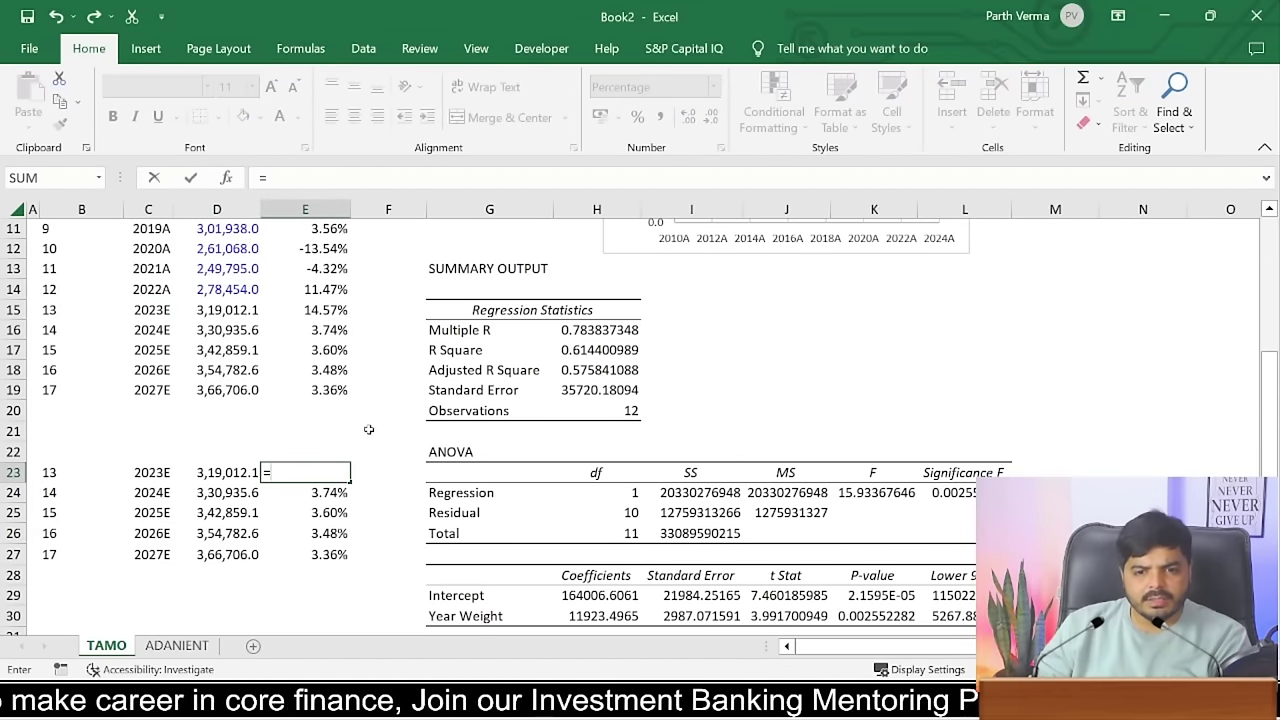
pyautogui.click(327, 311)
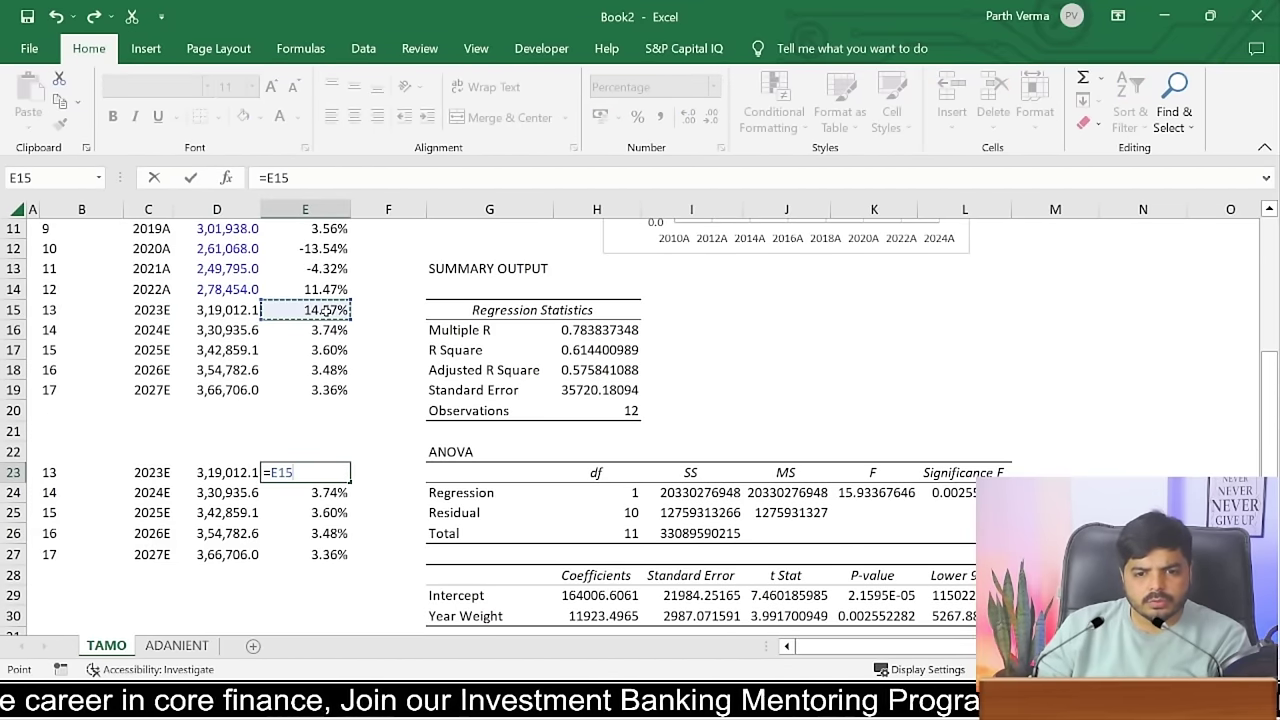
pyautogui.press('Return')
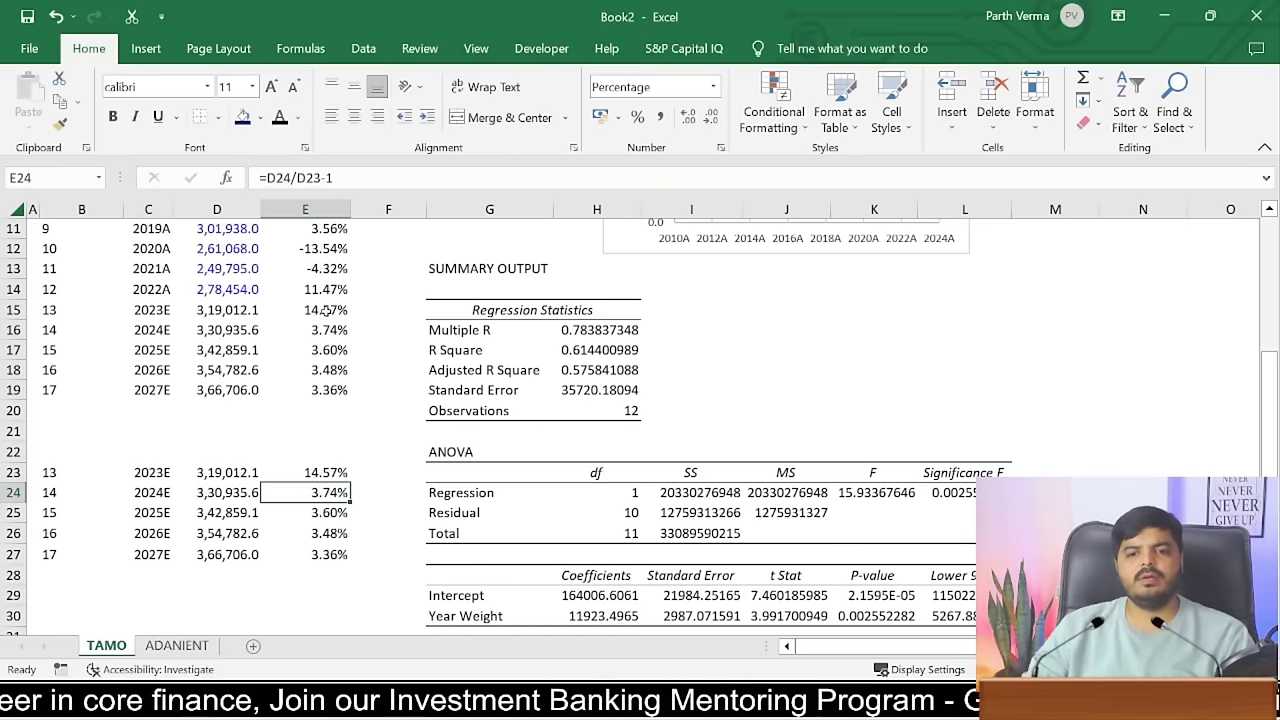
pyautogui.click(325, 310)
pyautogui.hotkey('ctrl', 'c')
# - Paste the growth rates from E15:E19 into E23:E27 as values only
pyautogui.keyDown('shift'); pyautogui.click(349, 396); pyautogui.keyUp('shift')
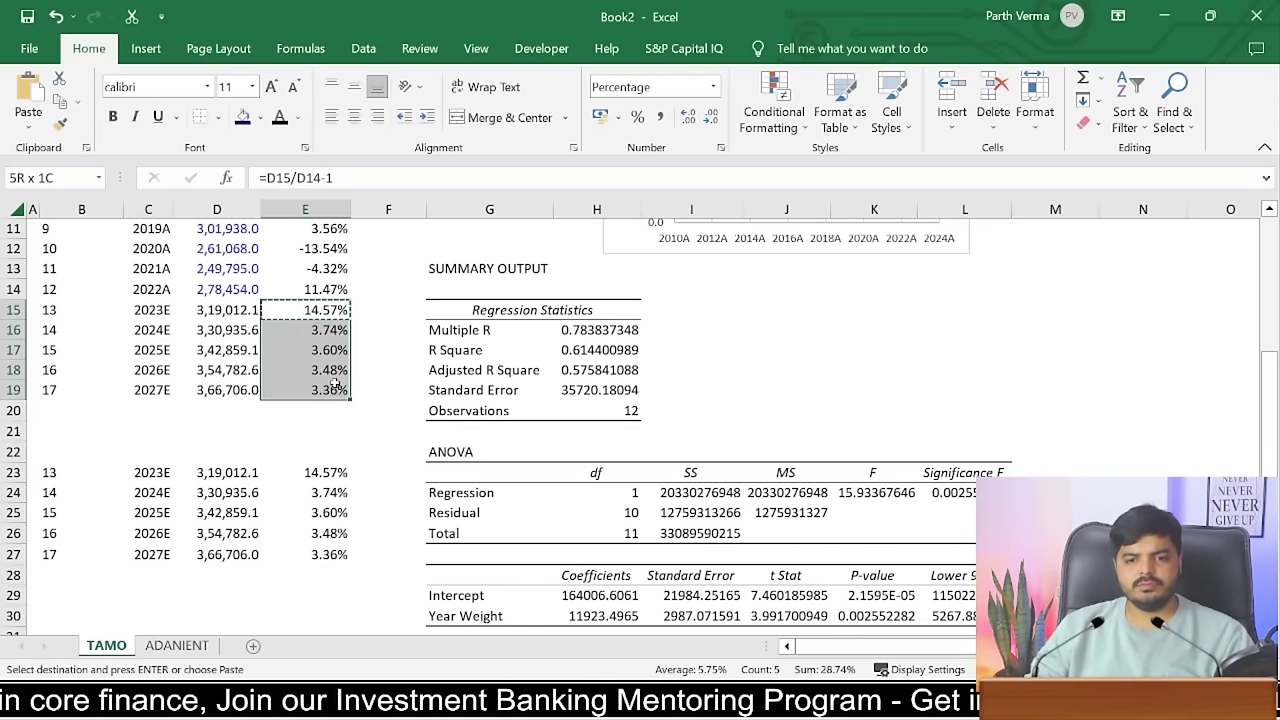
pyautogui.hotkey('ctrl', 'c')
pyautogui.click(338, 468)
pyautogui.hotkey('ctrl', 'alt', 'v')
pyautogui.press('v')
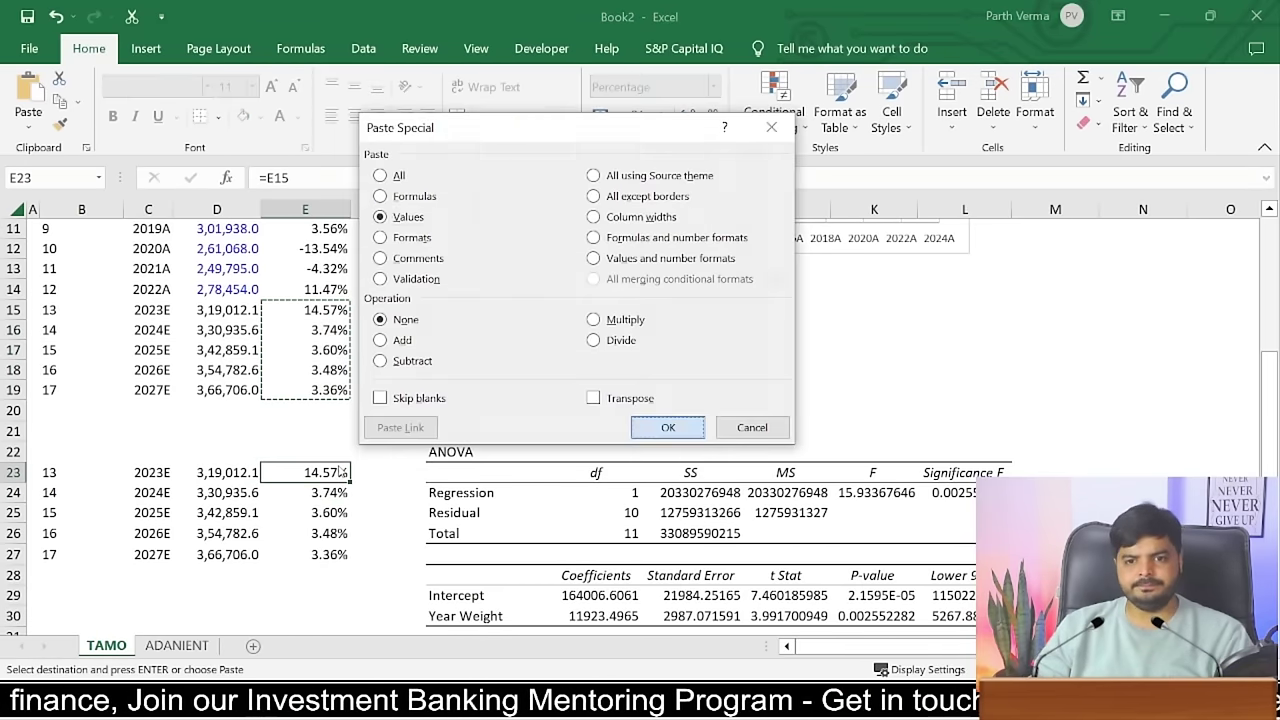
pyautogui.click(666, 428)
pyautogui.press('Up')
# - Convert the sales projections in D23:D27 to plain values
pyautogui.moveTo(228, 472); pyautogui.dragTo(243, 552)
pyautogui.hotkey('ctrl', 'c')
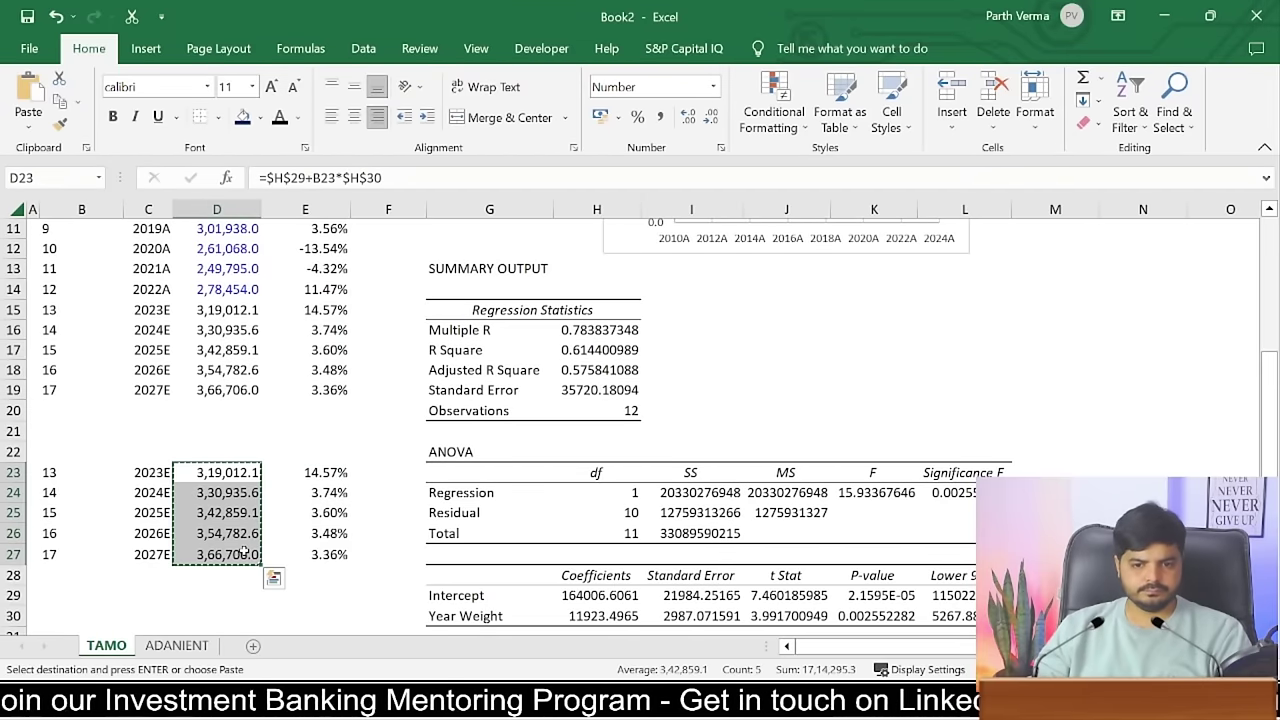
pyautogui.hotkey('ctrl', 'alt', 'v')
pyautogui.press('v')
pyautogui.press('Return')
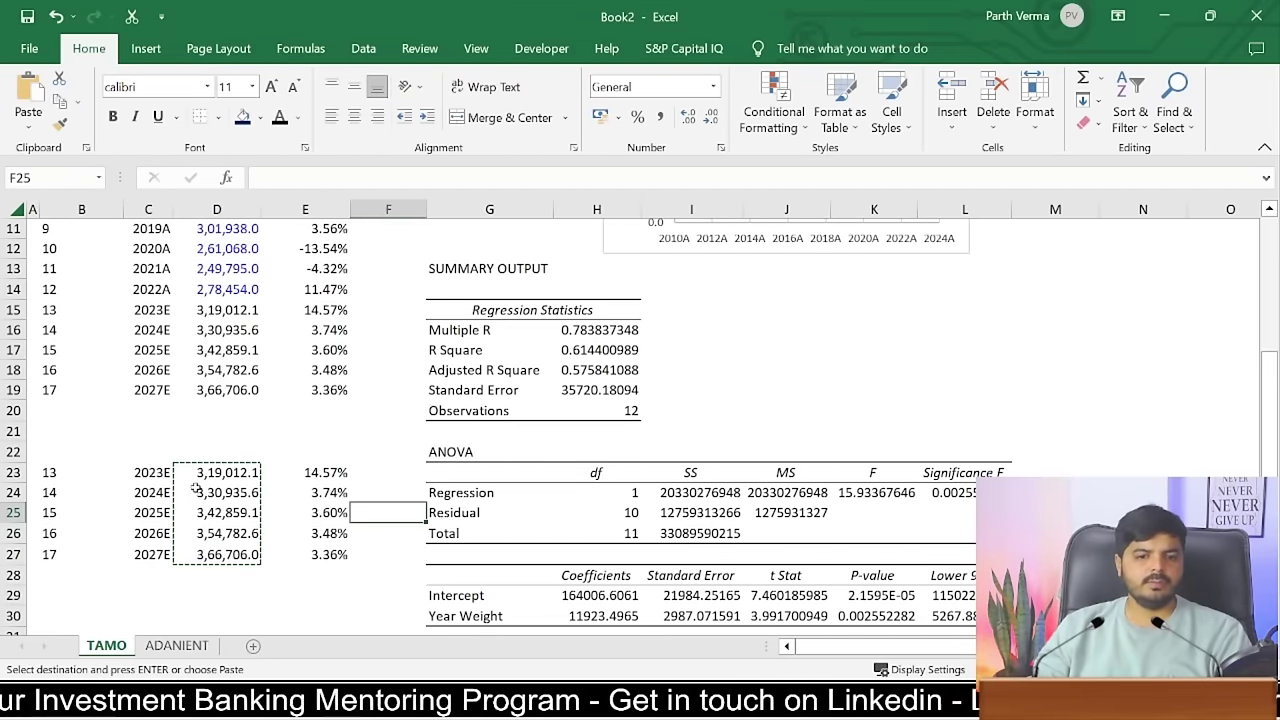
# - Check the pasted projection values, then clear the original projections in D15:E19
pyautogui.moveTo(192, 473); pyautogui.dragTo(310, 555)
pyautogui.click(150, 512)
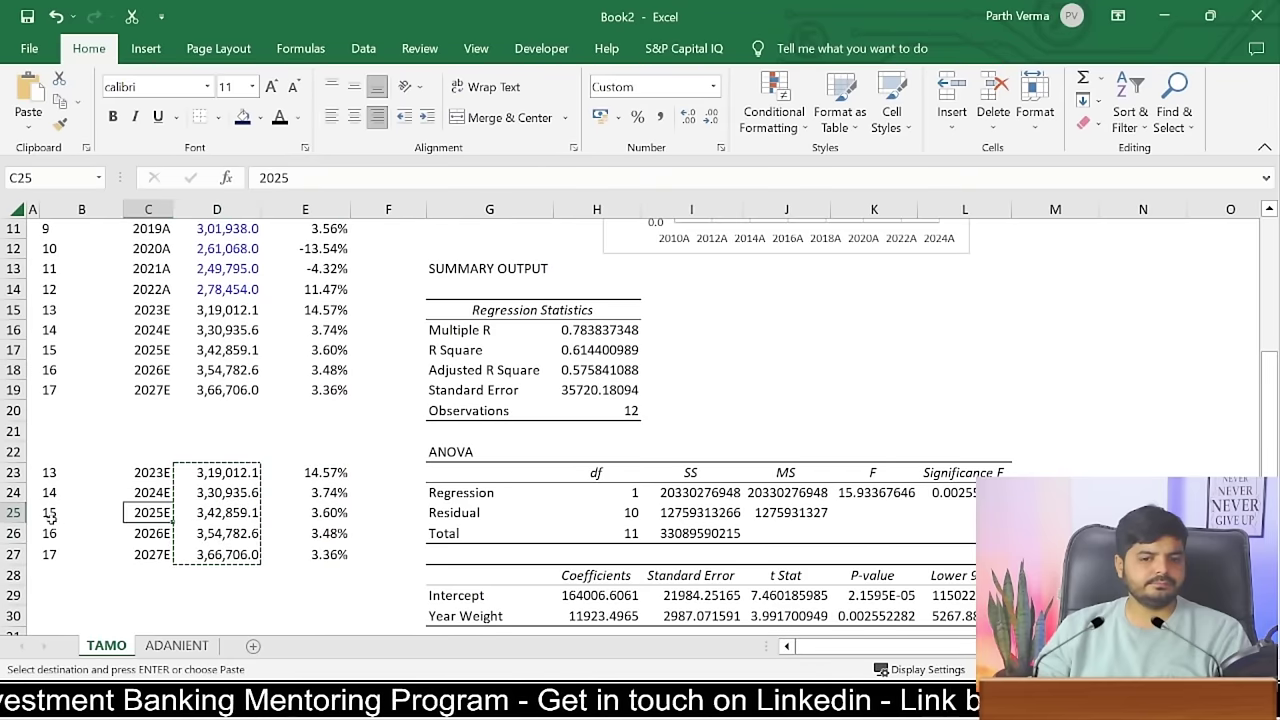
pyautogui.click(82, 492)
pyautogui.click(200, 484)
pyautogui.click(300, 494)
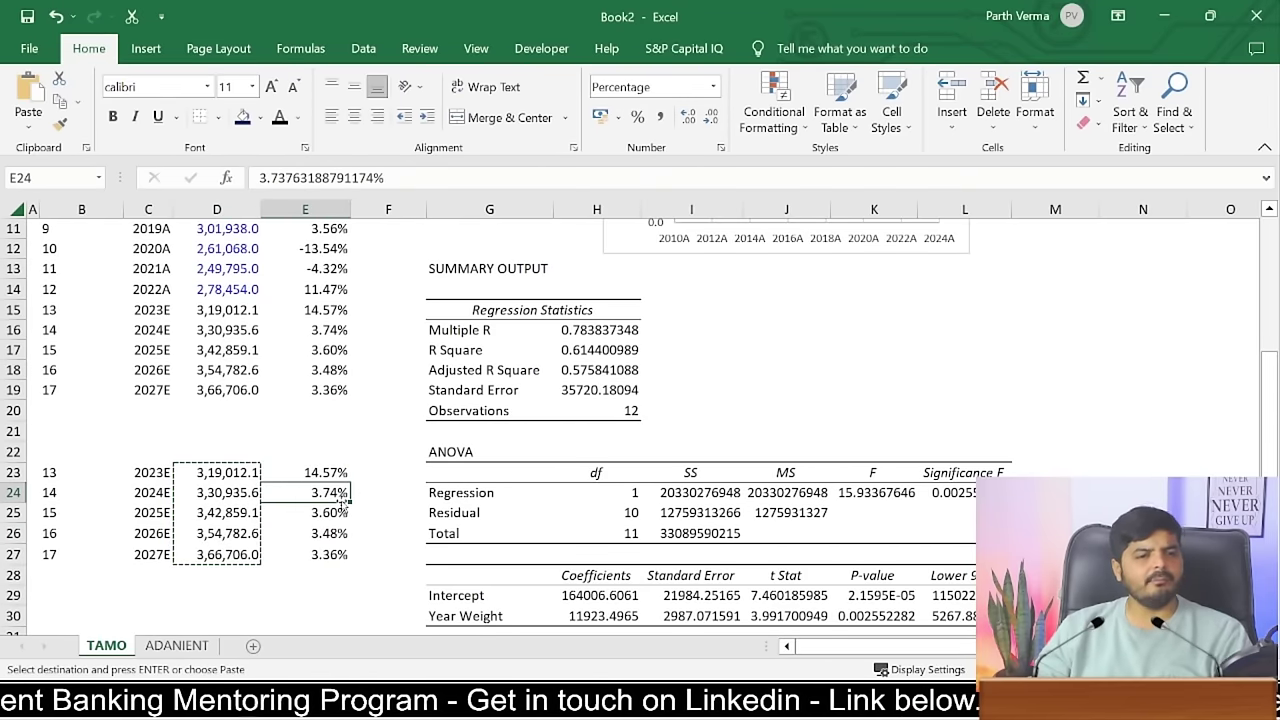
pyautogui.click(286, 386)
pyautogui.moveTo(228, 312); pyautogui.dragTo(330, 392)
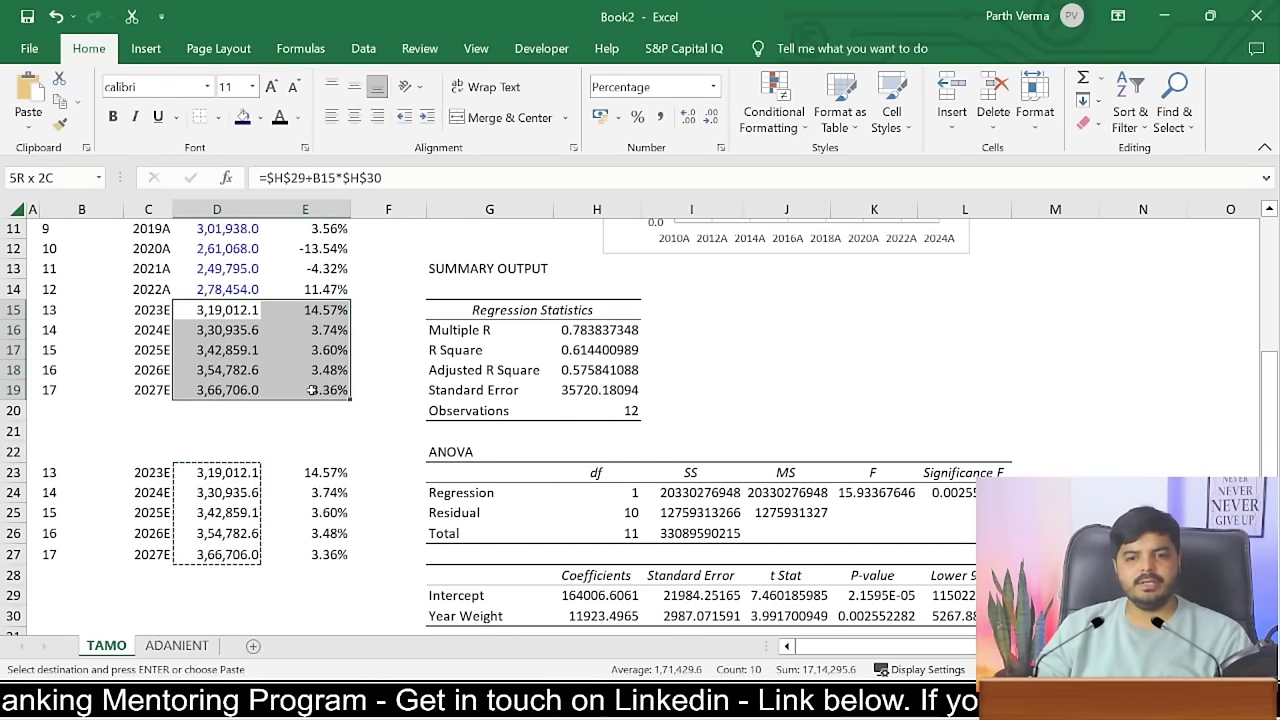
pyautogui.press('Delete')
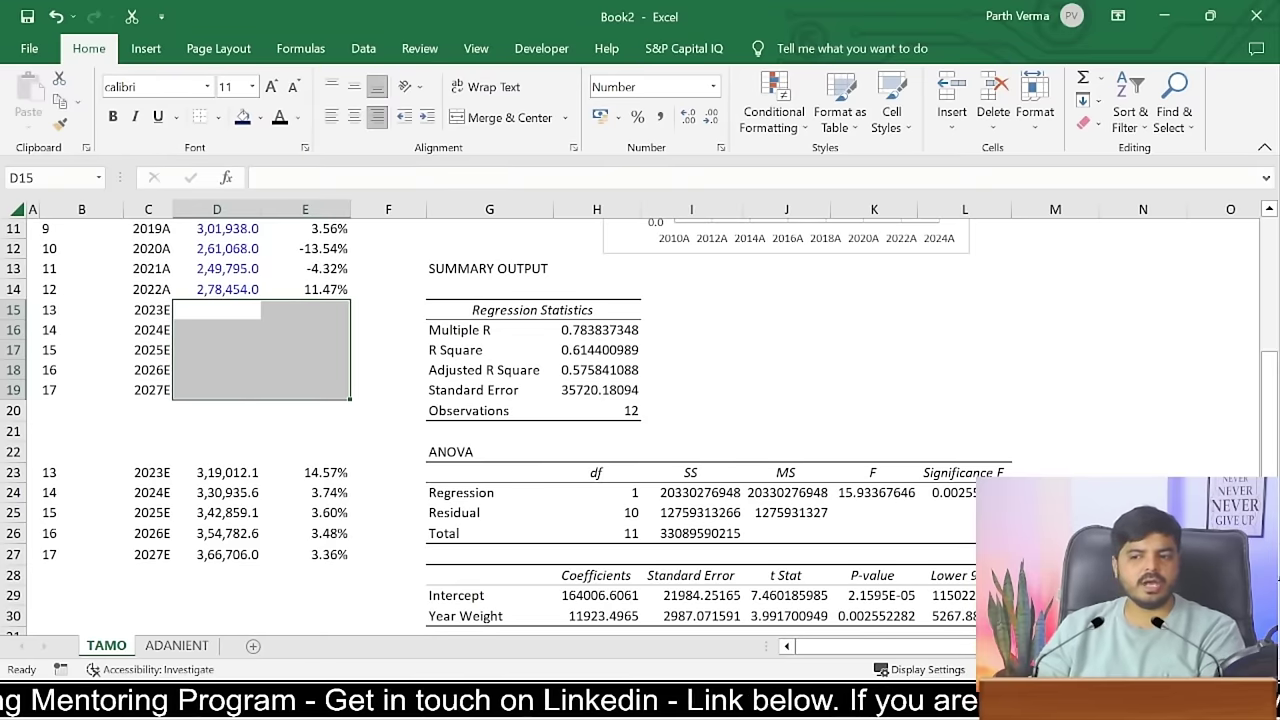
# - Scroll to the top and begin typing =forecast in D15, highlighting FORECAST in the suggestions
pyautogui.scroll(4, 604, 598)
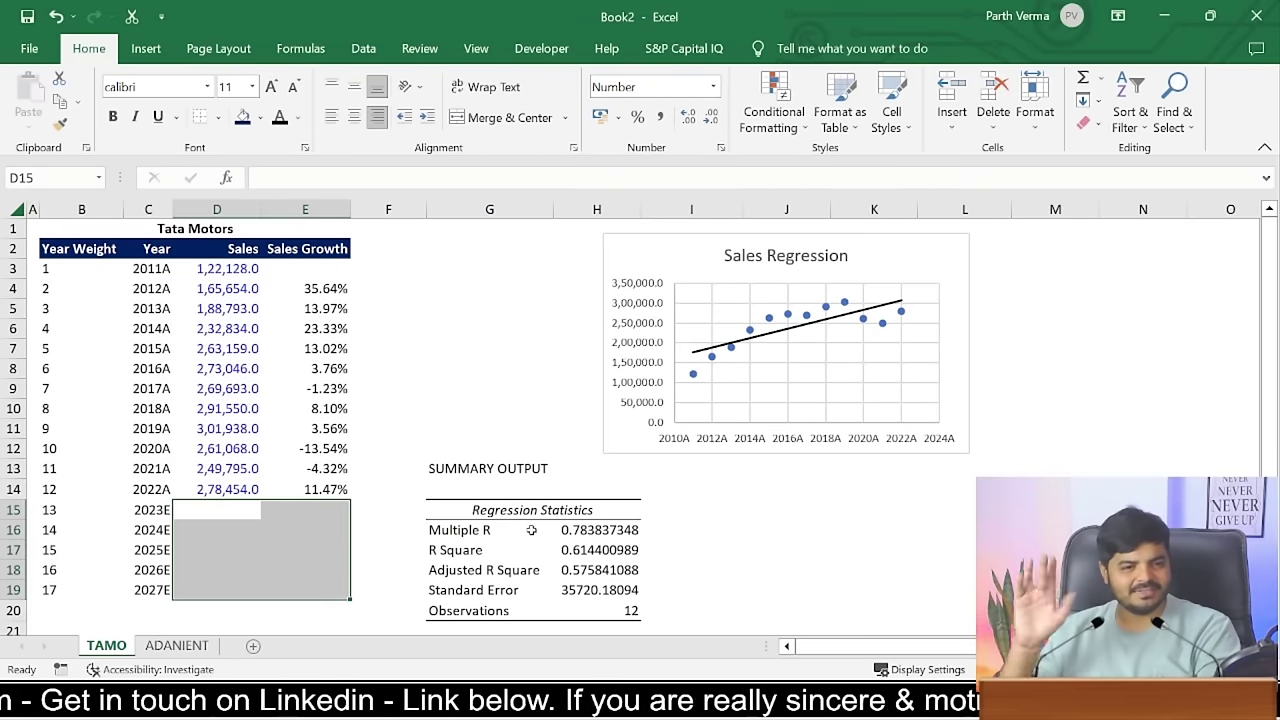
pyautogui.moveTo(1270, 311)
pyautogui.mouseDown()
pyautogui.moveTo(1273, 400)
pyautogui.moveTo(1272, 311)
pyautogui.mouseUp()
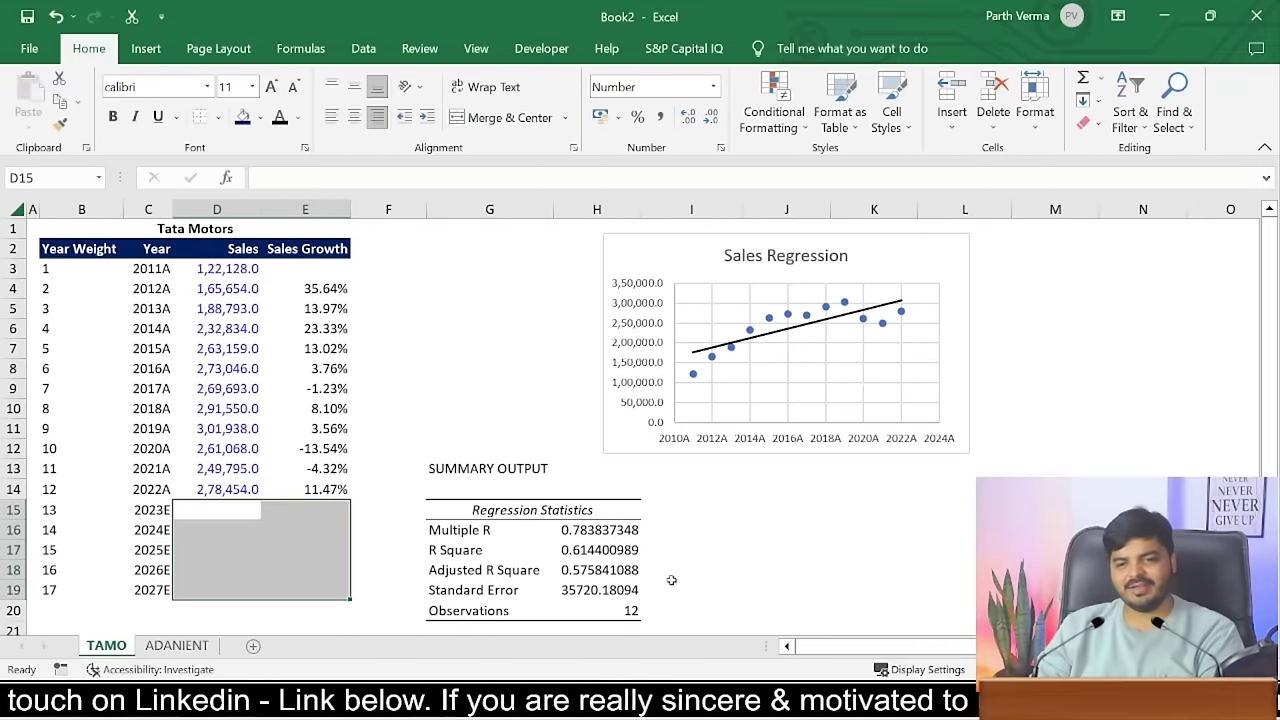
pyautogui.click(220, 514)
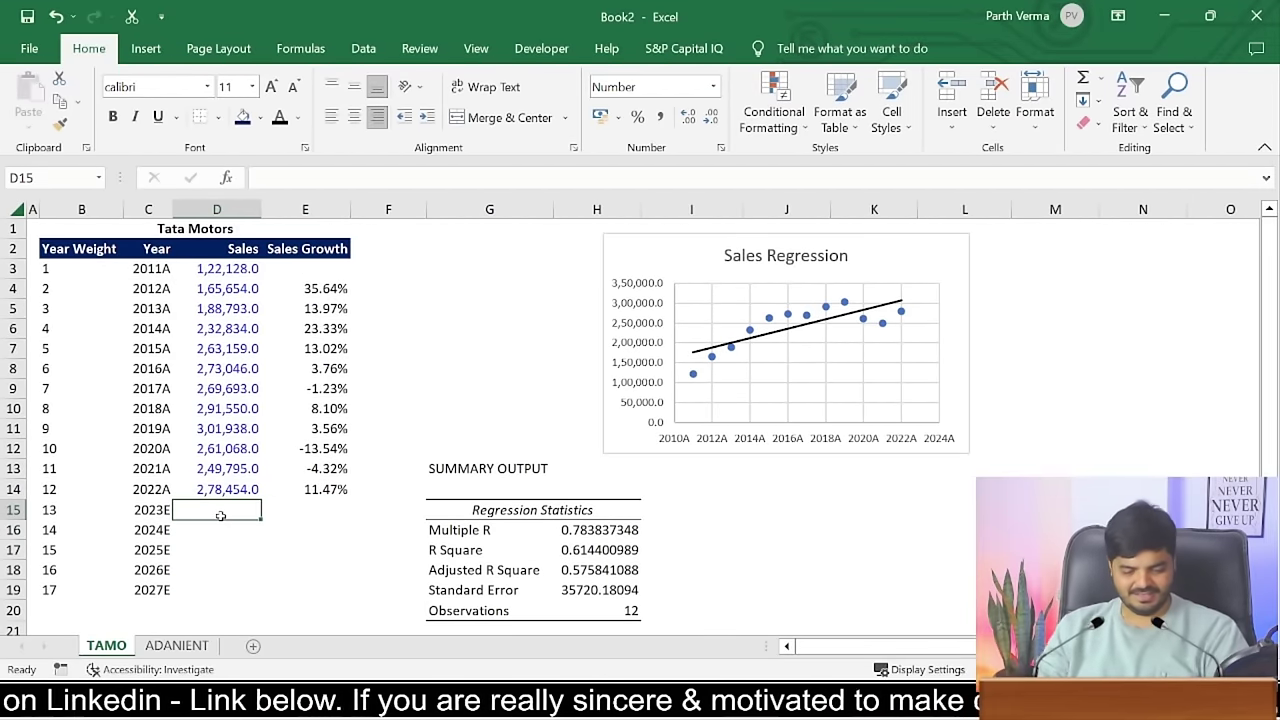
pyautogui.write('=')
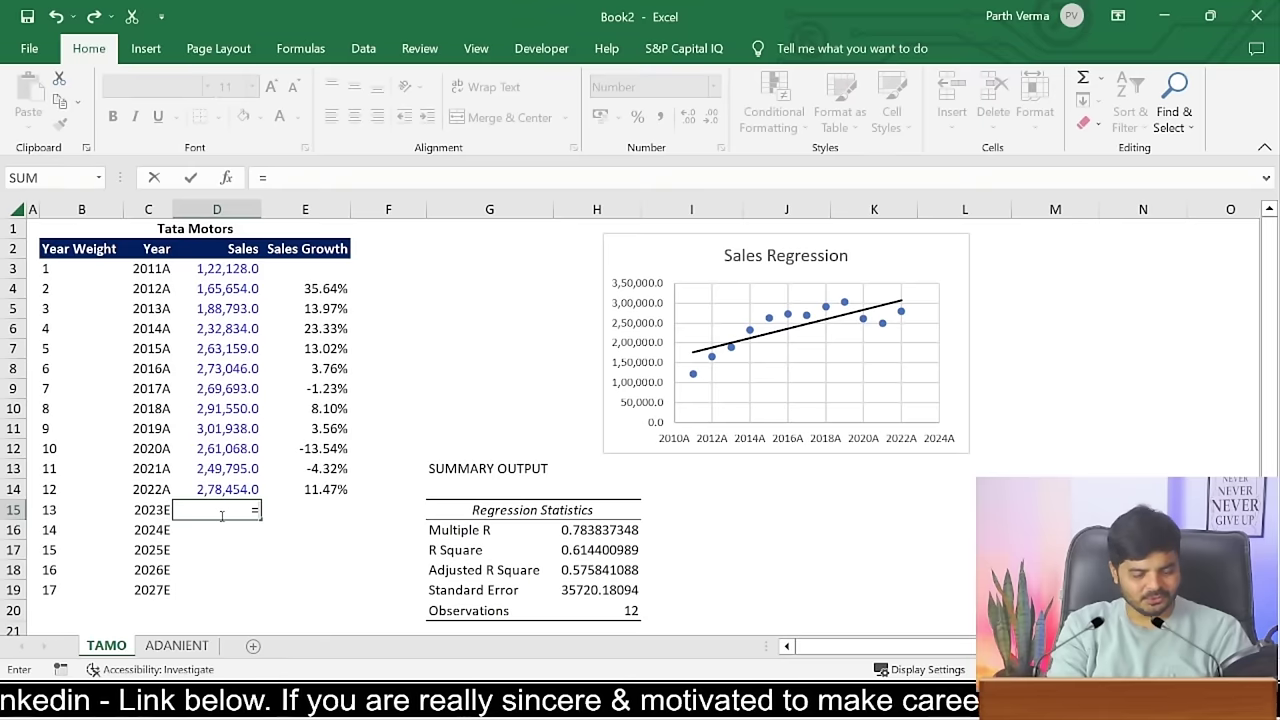
pyautogui.write('fore')
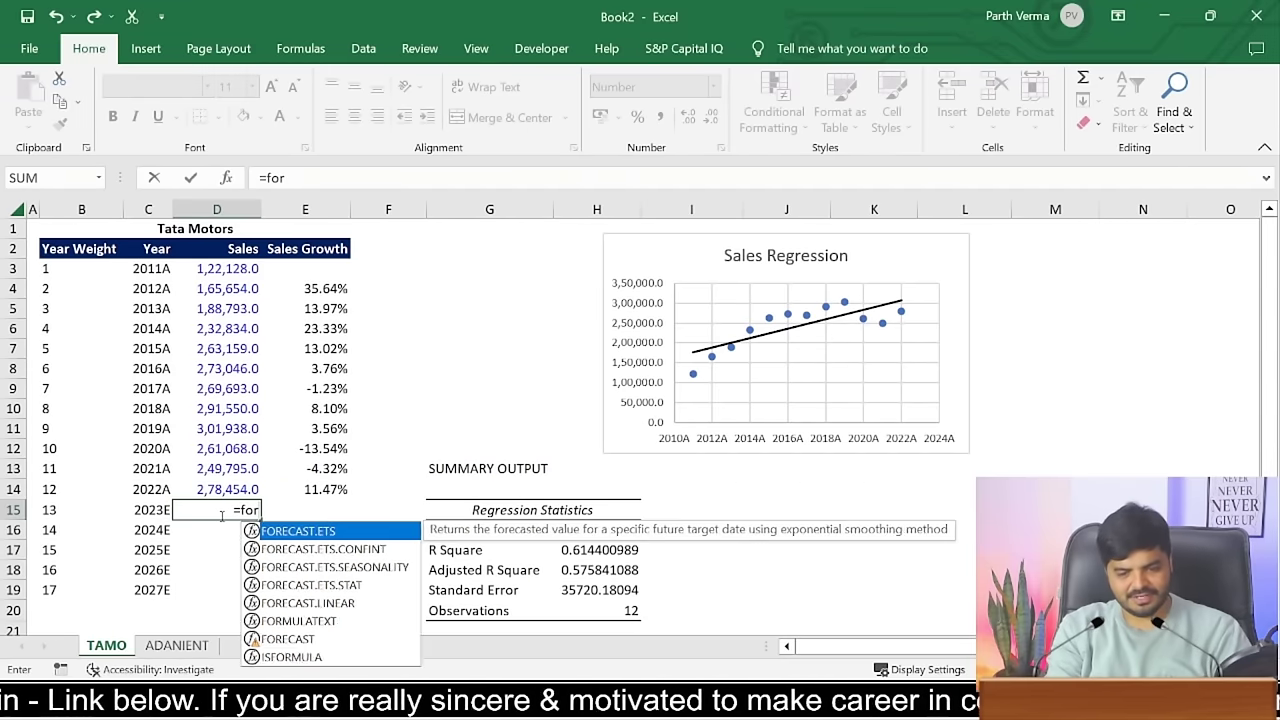
pyautogui.write('cast')
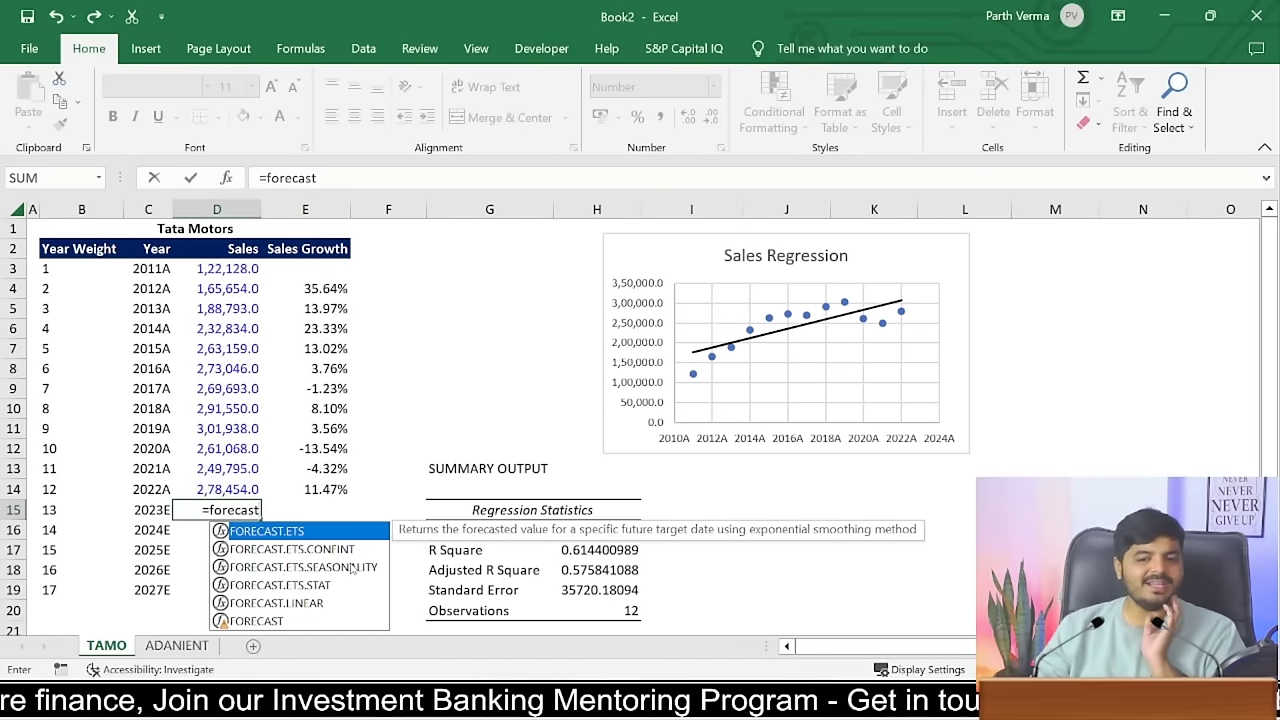
pyautogui.click(279, 622)
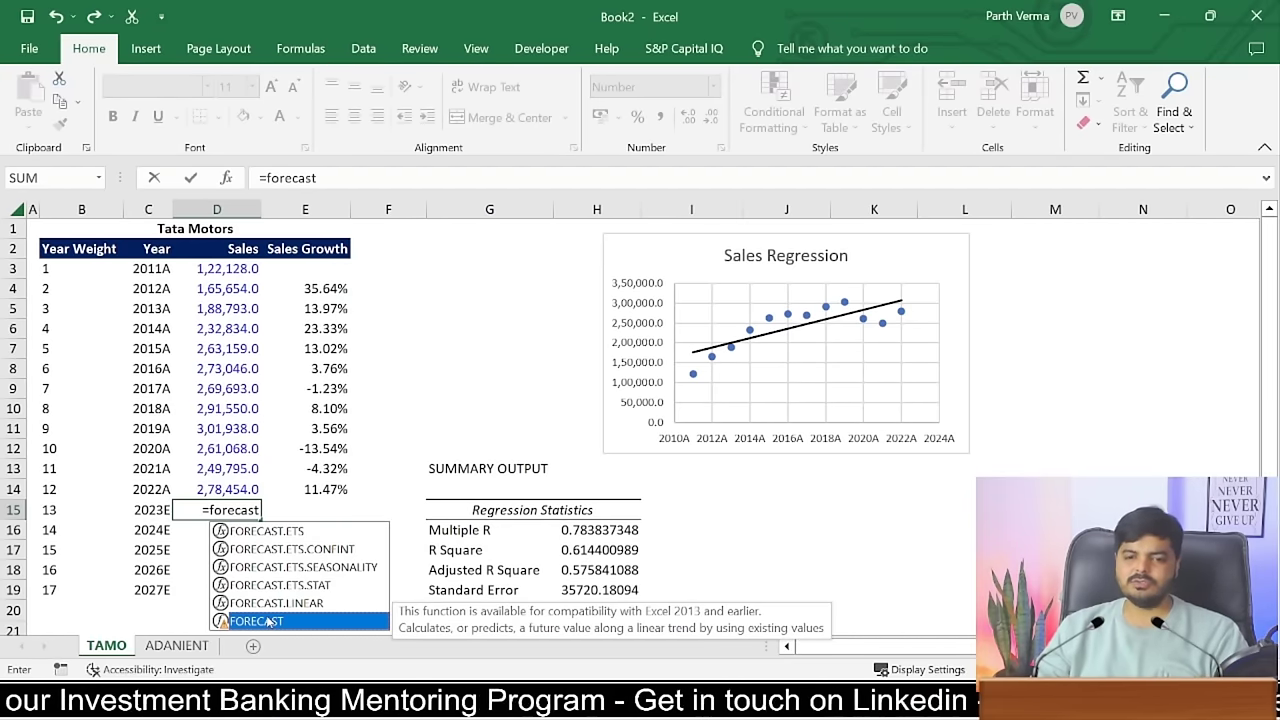
# - Enter =FORECAST(B15,$D$3:$D$14,B3:B14) in D15, returning 3,19,012.1
pyautogui.doubleClick(268, 622)
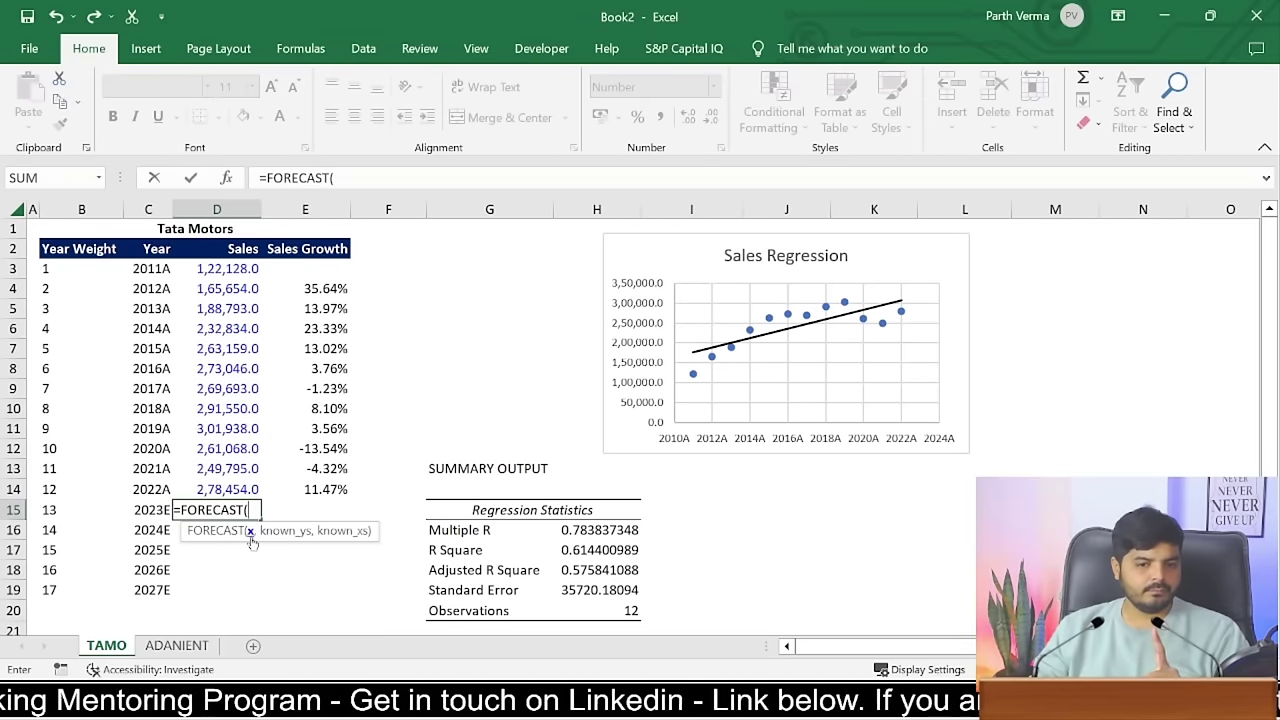
pyautogui.click(56, 514)
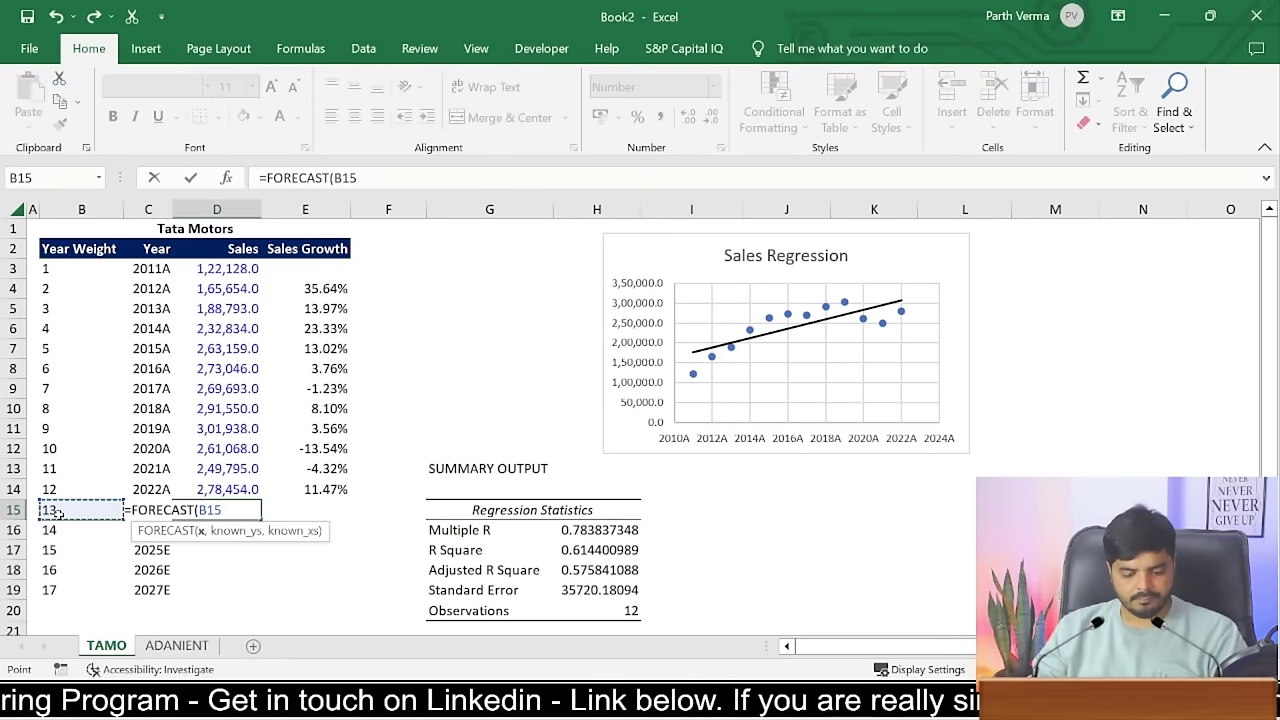
pyautogui.write(',')
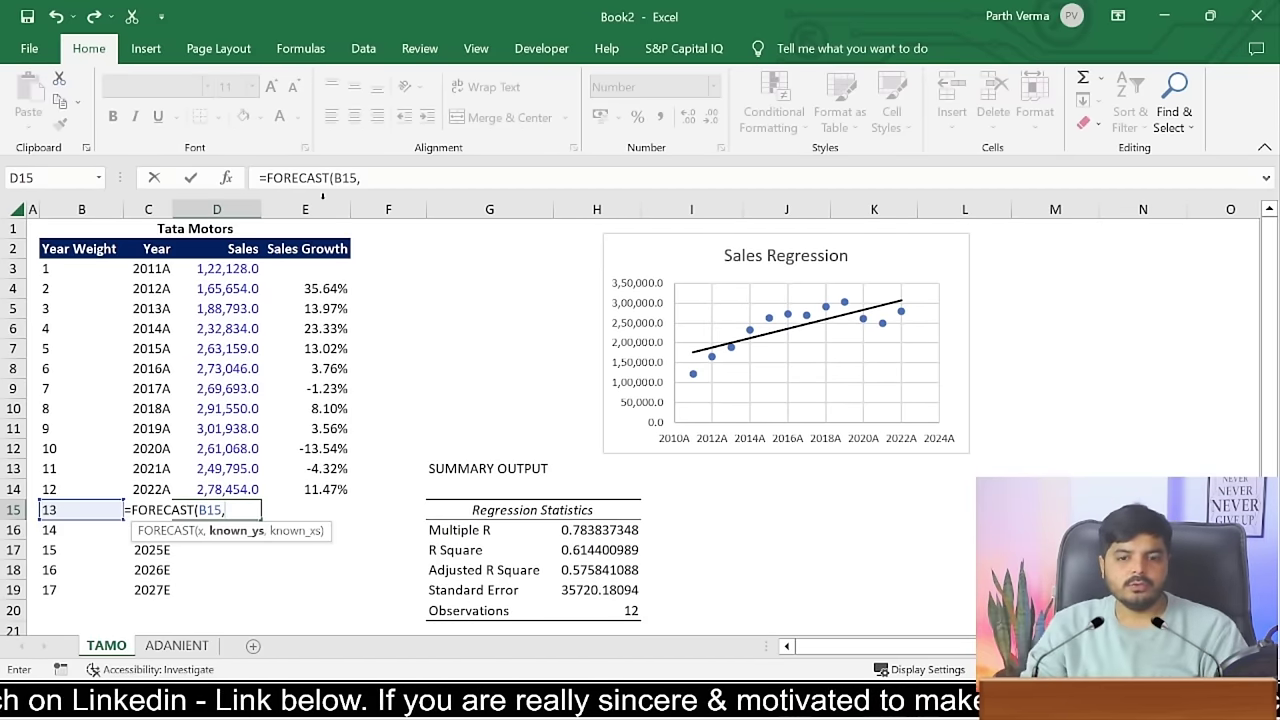
pyautogui.moveTo(230, 268); pyautogui.dragTo(263, 490)
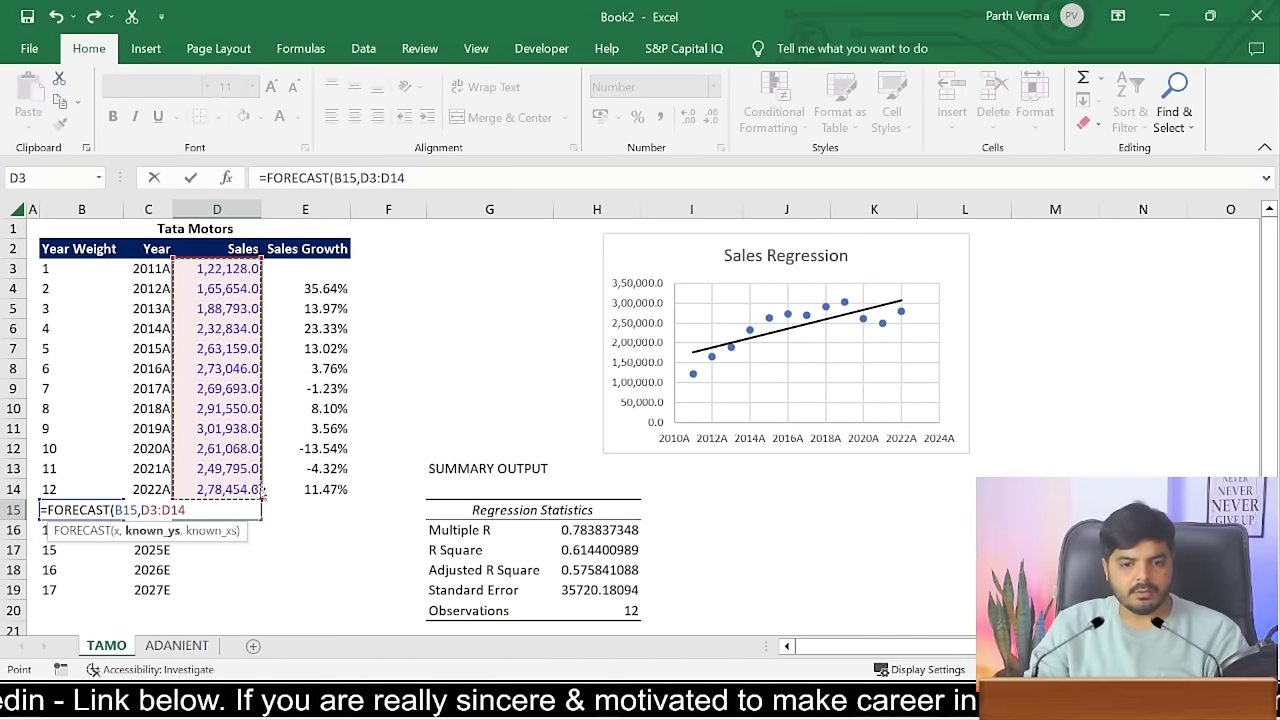
pyautogui.press('F4')
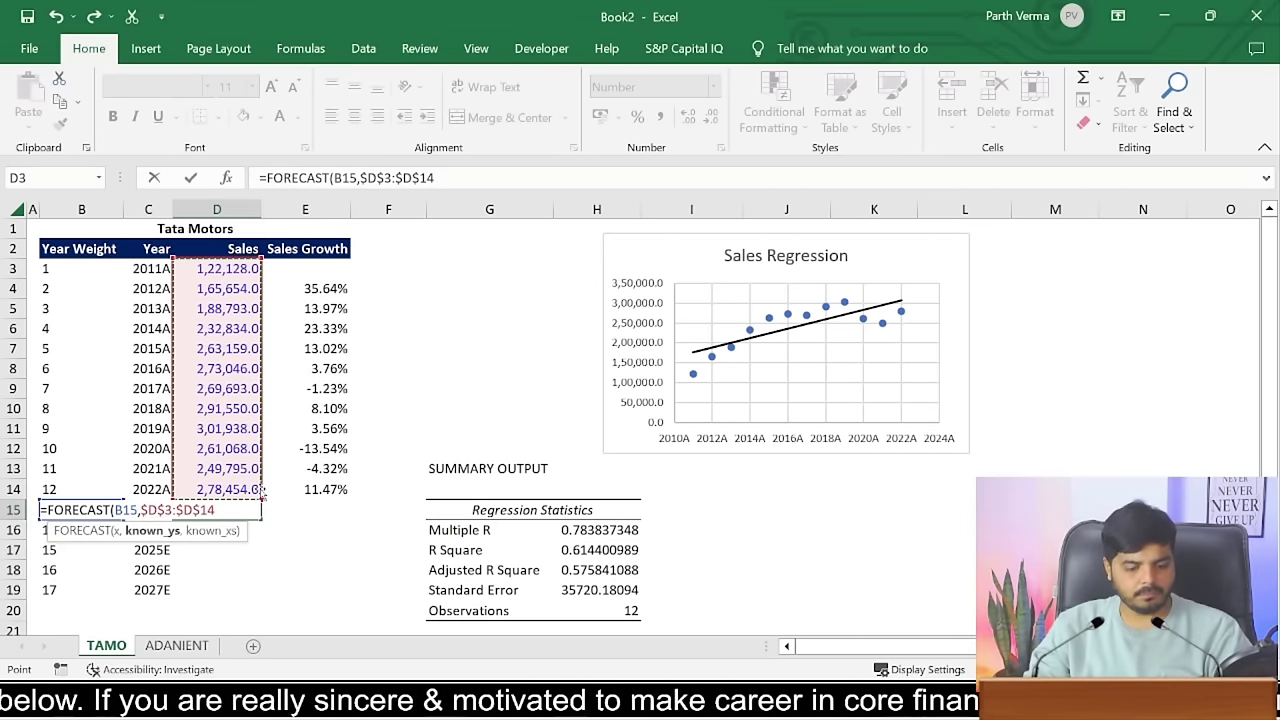
pyautogui.write(',')
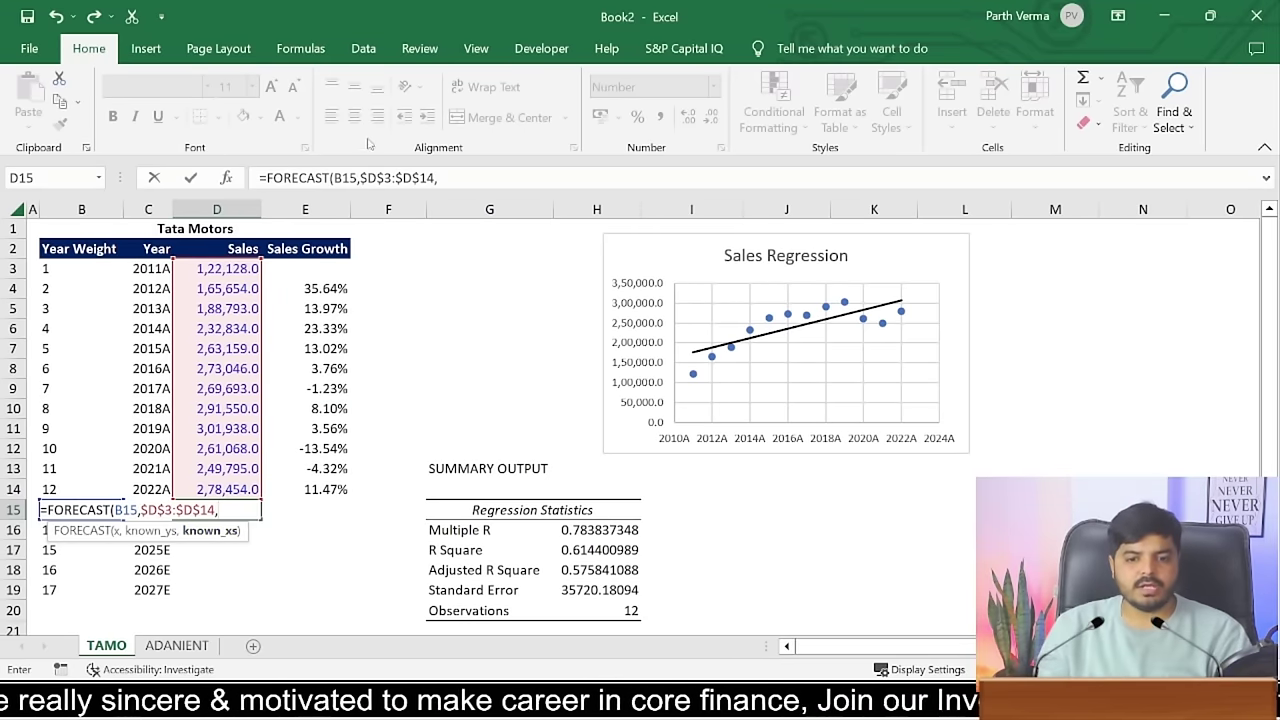
pyautogui.moveTo(72, 270); pyautogui.dragTo(80, 488)
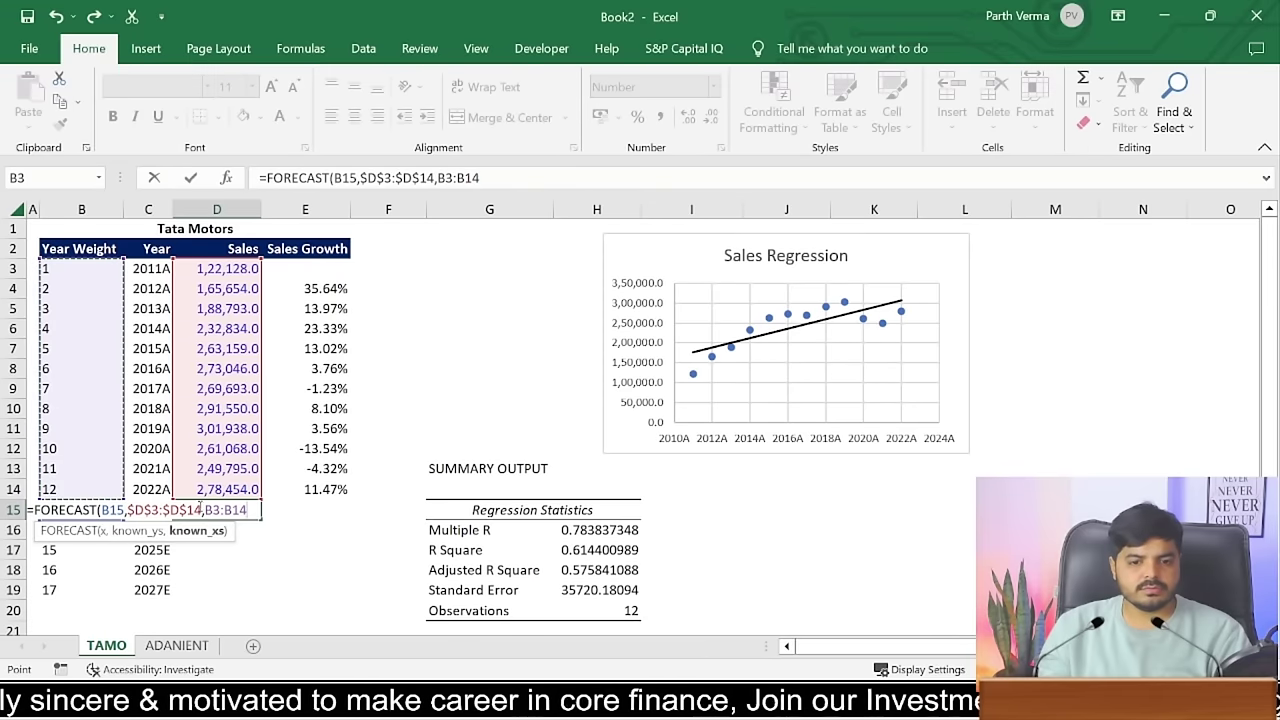
pyautogui.write(')')
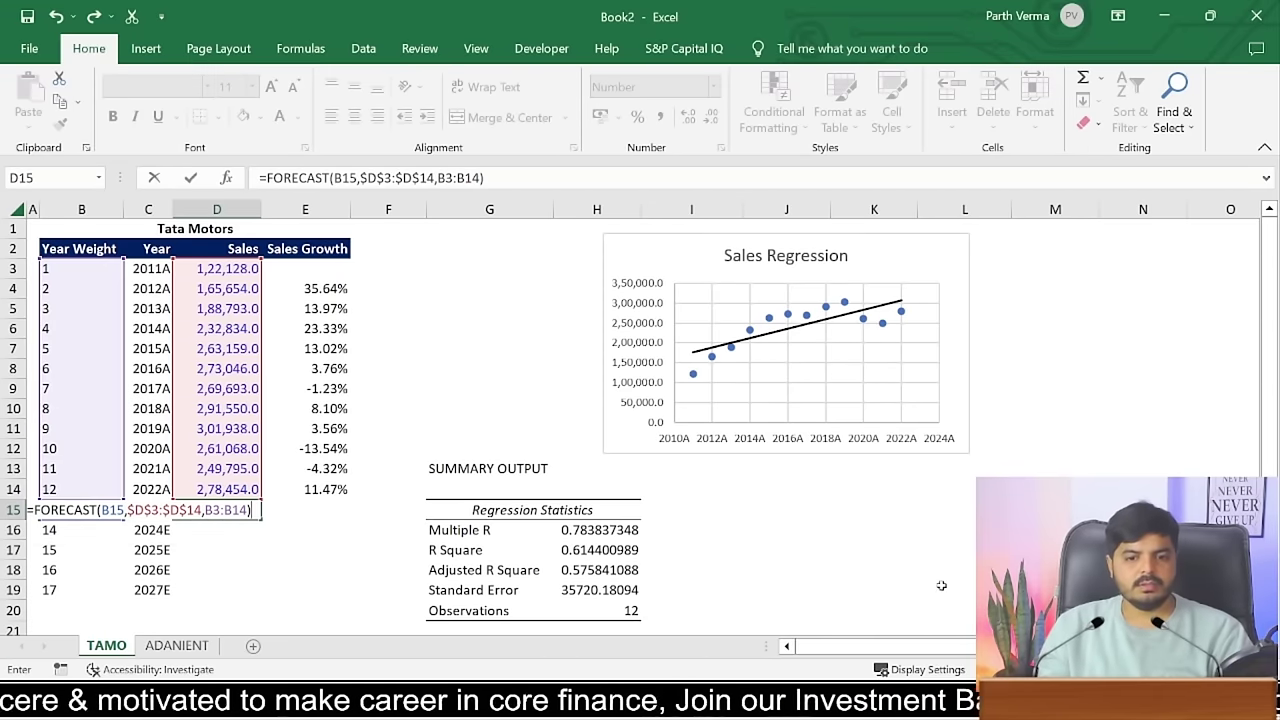
pyautogui.hotkey('ctrl', 'Return')
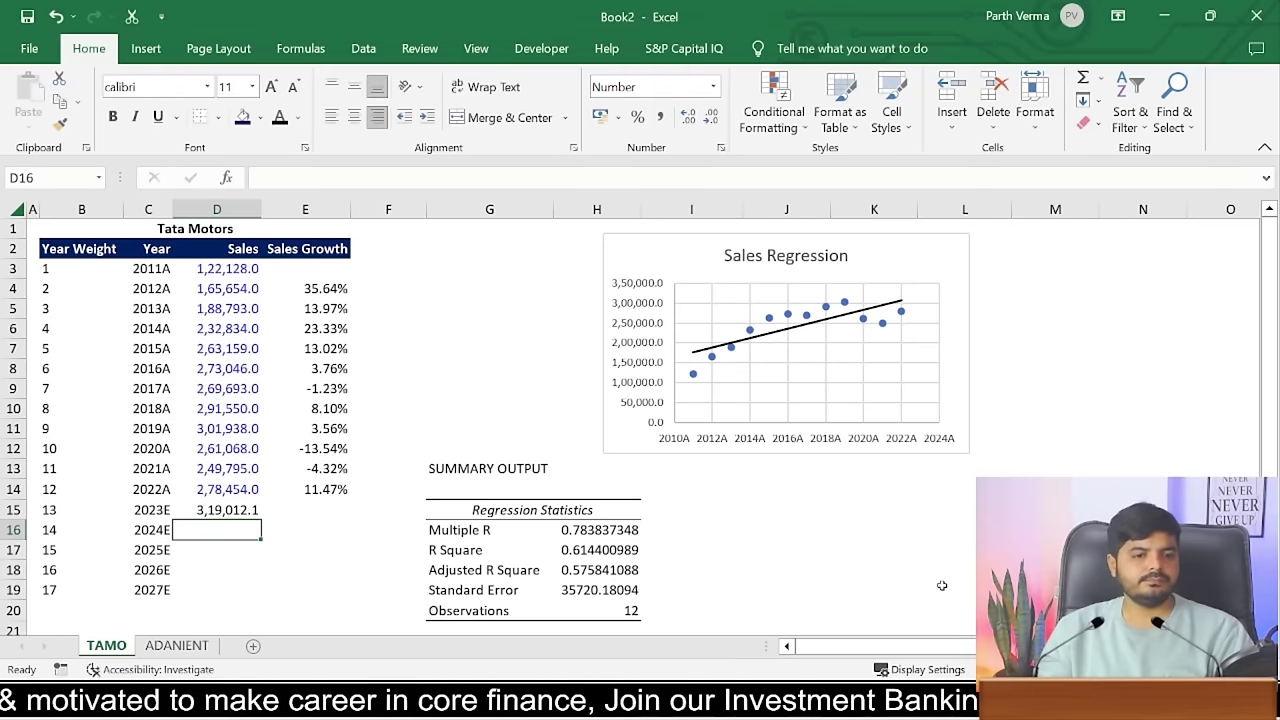
# - Copy D15's FORECAST formula down to D19 and inspect each copied formula
pyautogui.hotkey('ctrl', 'c')
pyautogui.hotkey('shift', 'Down')
pyautogui.hotkey('shift', 'Down')
pyautogui.hotkey('shift', 'Down')
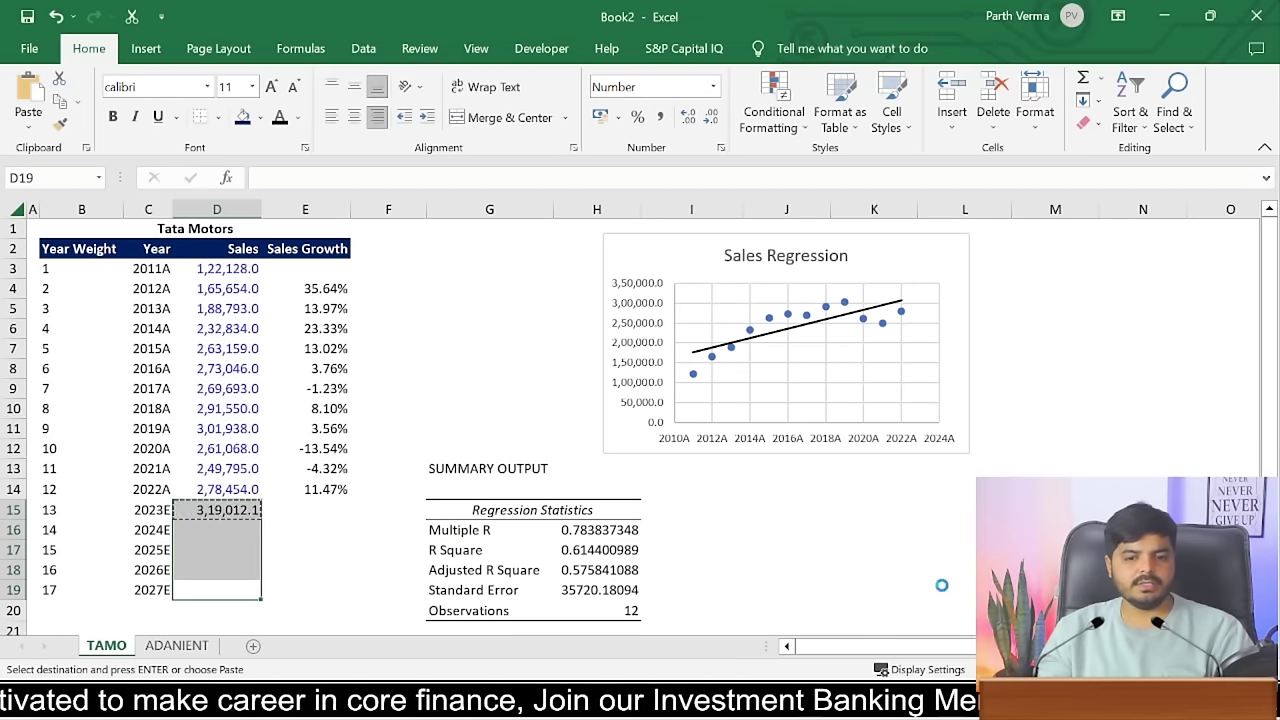
pyautogui.press('Return')
pyautogui.press('Up')
pyautogui.press('Up')
pyautogui.press('Up')
pyautogui.press('Down')
pyautogui.press('F2')
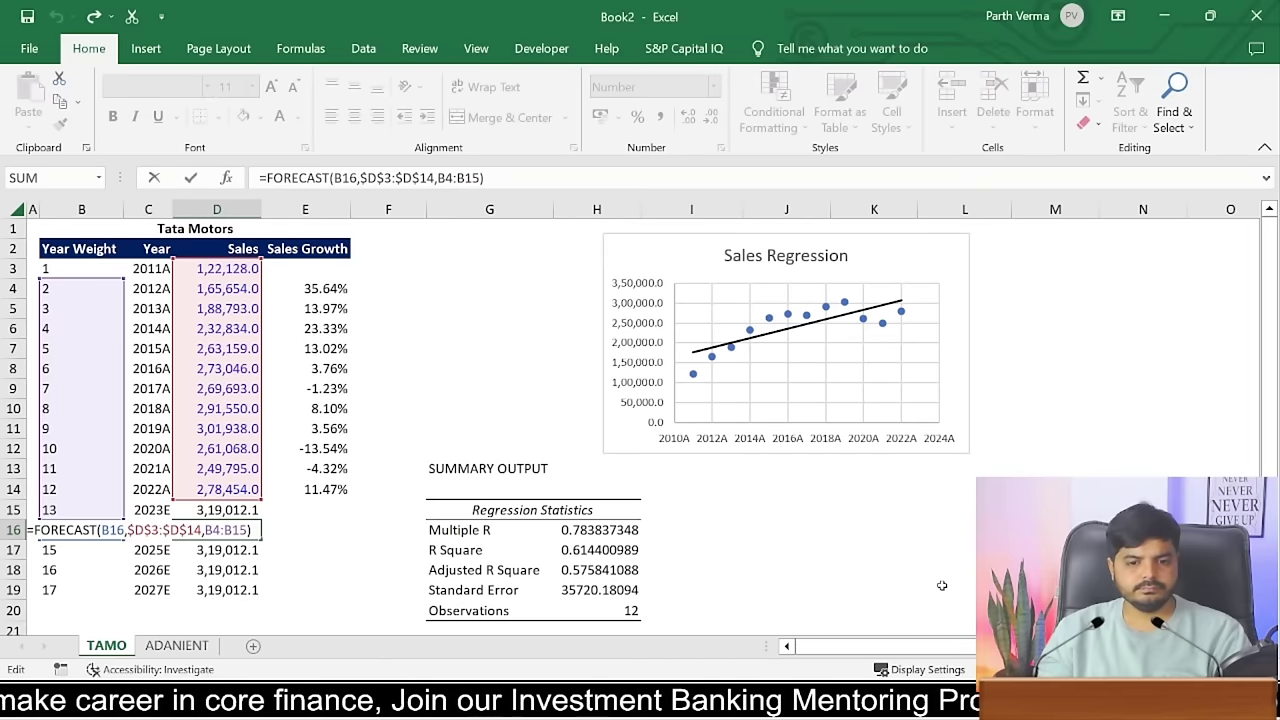
pyautogui.press('Escape')
pyautogui.press('F2')
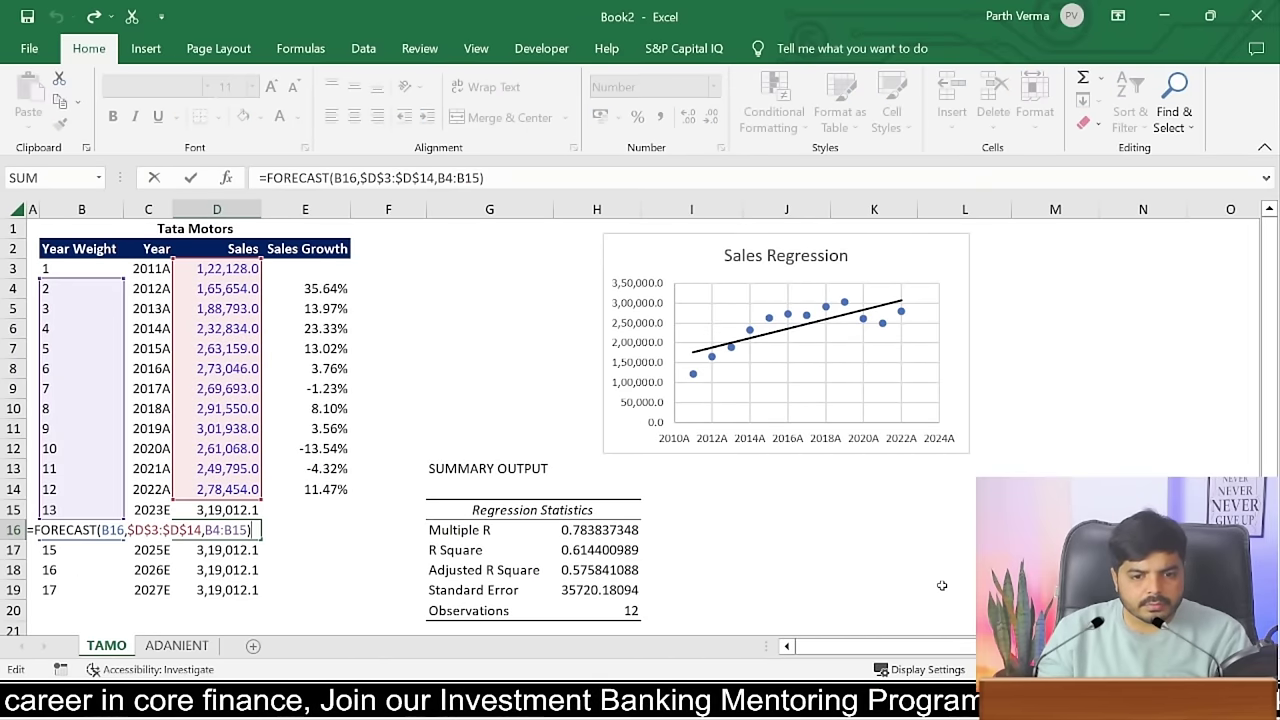
pyautogui.press('Escape')
pyautogui.press('Down')
pyautogui.press('F2')
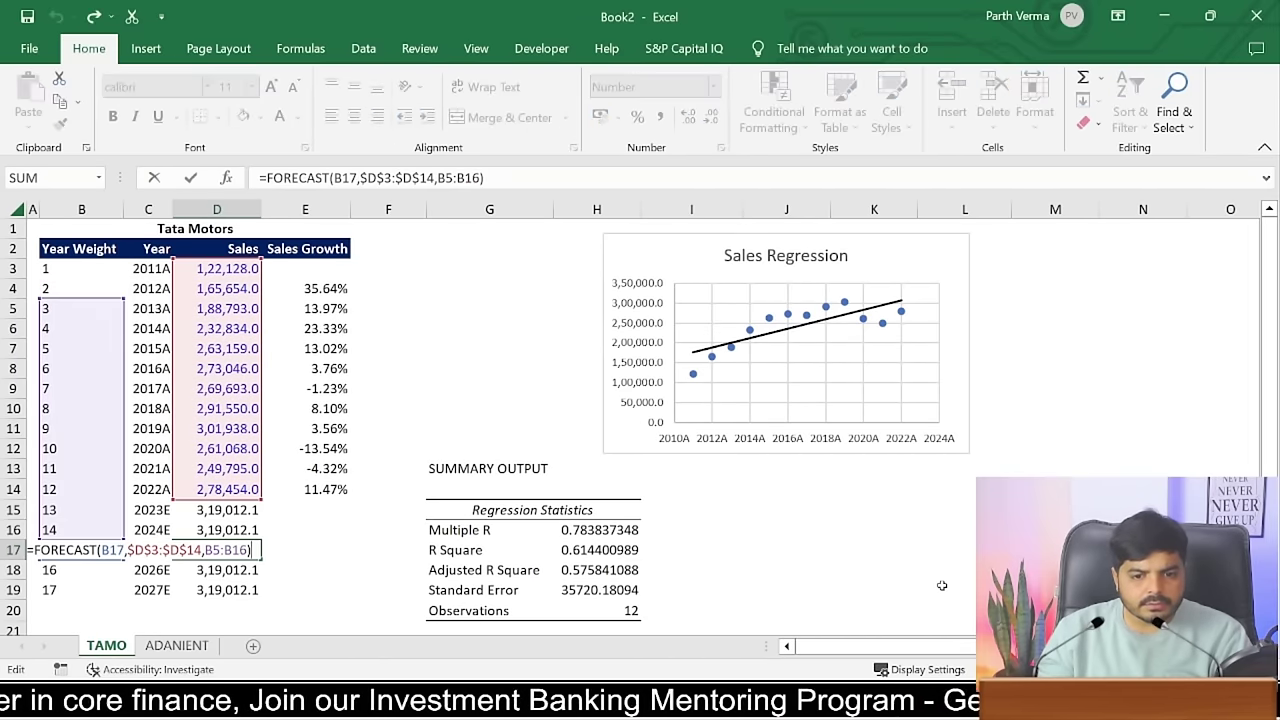
pyautogui.press('Escape')
pyautogui.press('Down')
pyautogui.press('F2')
pyautogui.press('Escape')
pyautogui.press('Up')
pyautogui.press('Up')
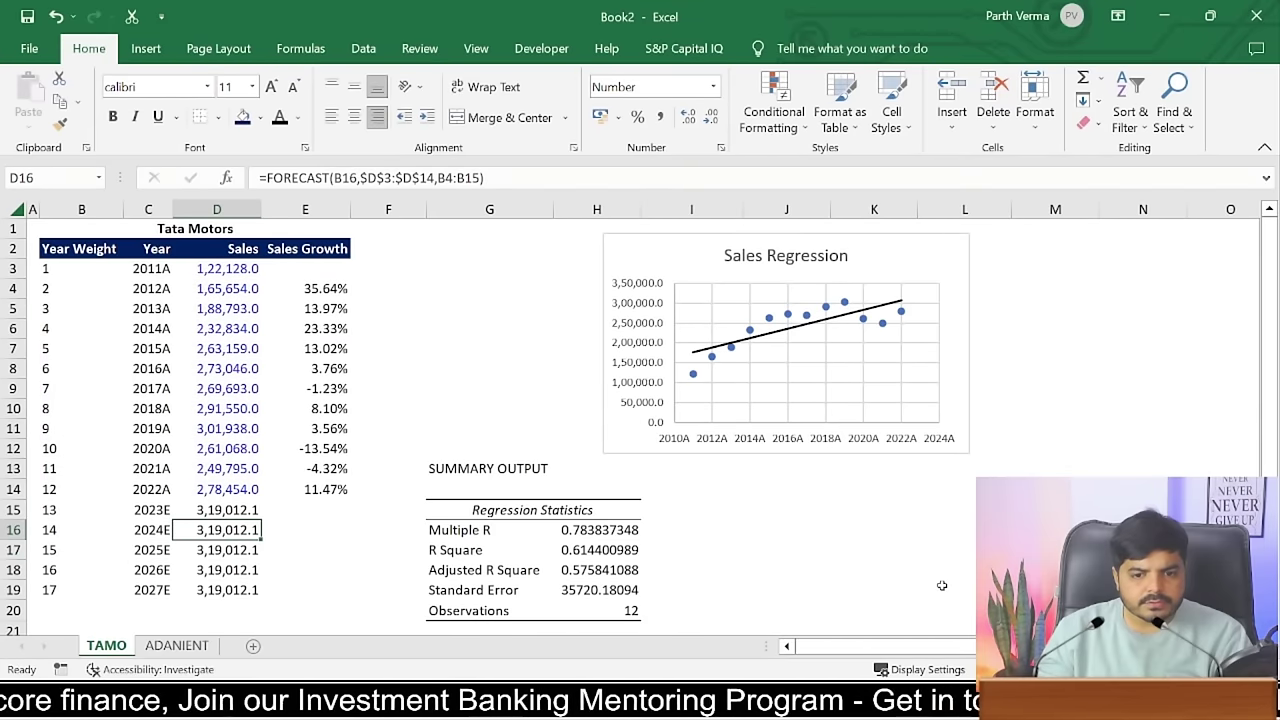
pyautogui.press('Up')
pyautogui.press('F2')
# - Review the D16–D19 formulas to see how the known x range shifted
pyautogui.press('Escape')
pyautogui.press('Down')
pyautogui.press('F2')
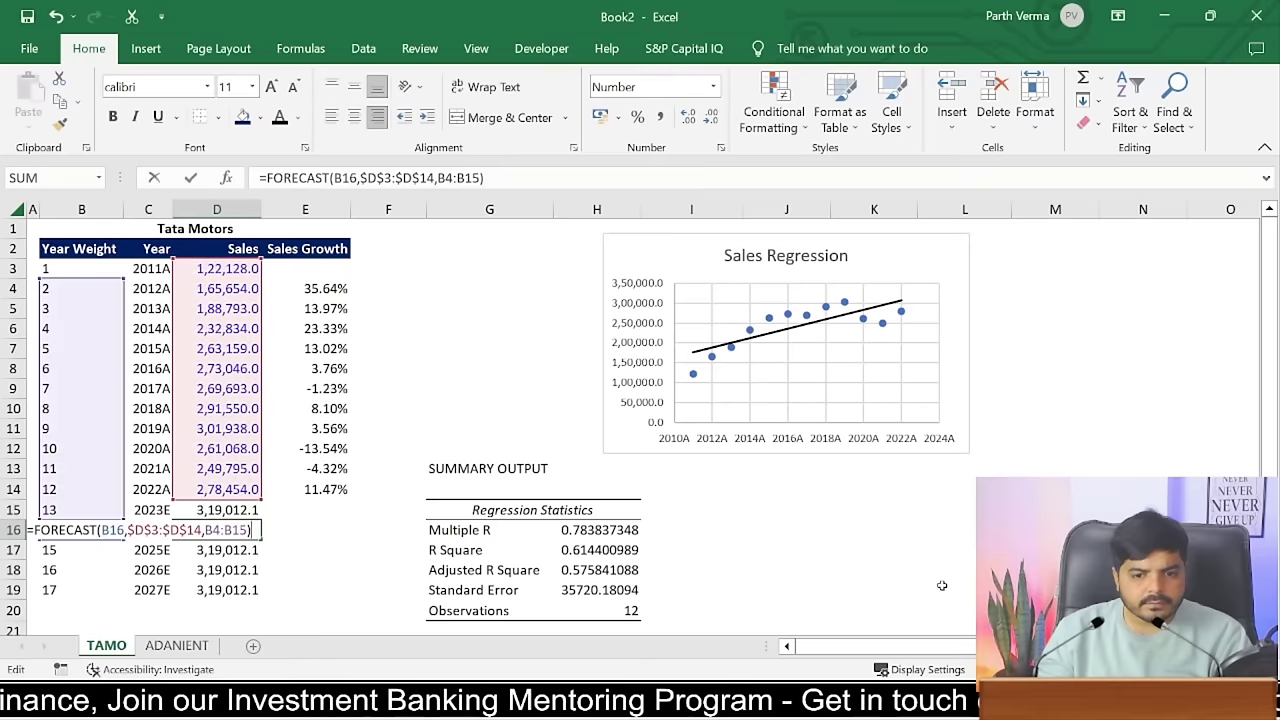
pyautogui.press('Escape')
pyautogui.press('Down')
pyautogui.press('F2')
pyautogui.press('Escape')
pyautogui.press('Down')
pyautogui.press('F2')
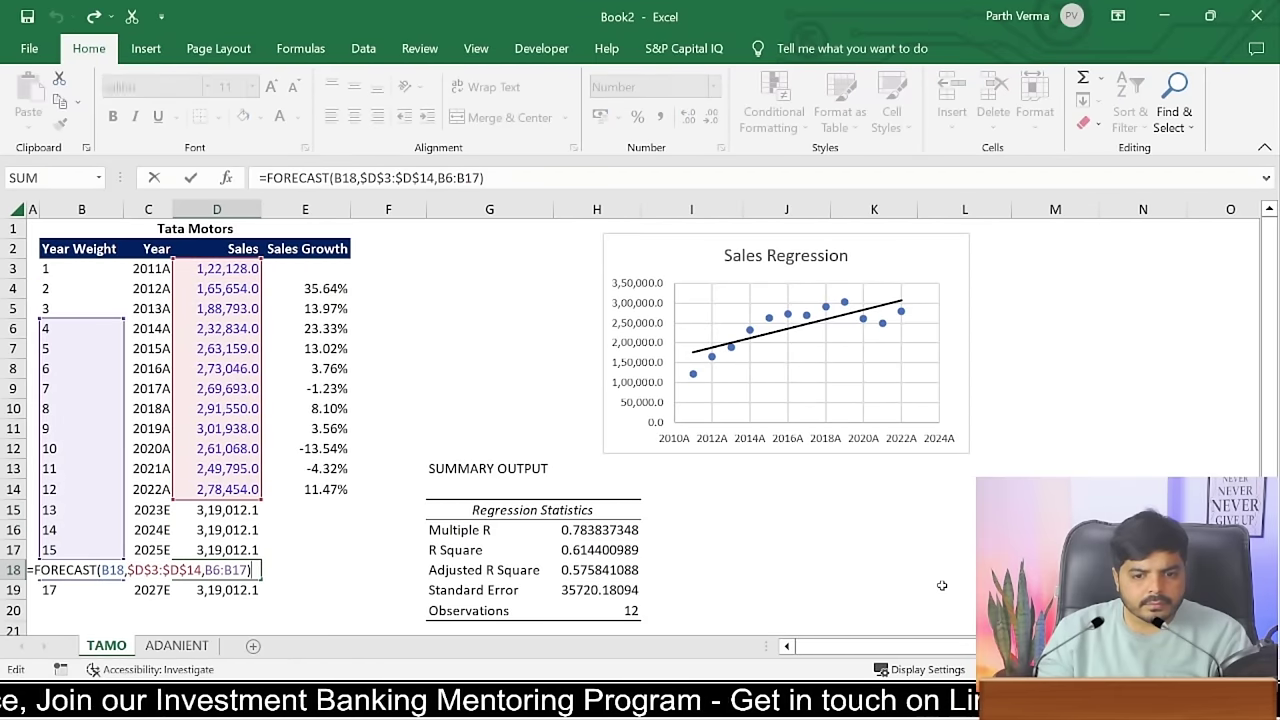
pyautogui.press('Escape')
pyautogui.press('Down')
pyautogui.press('F2')
pyautogui.press('Escape')
pyautogui.press('Down')
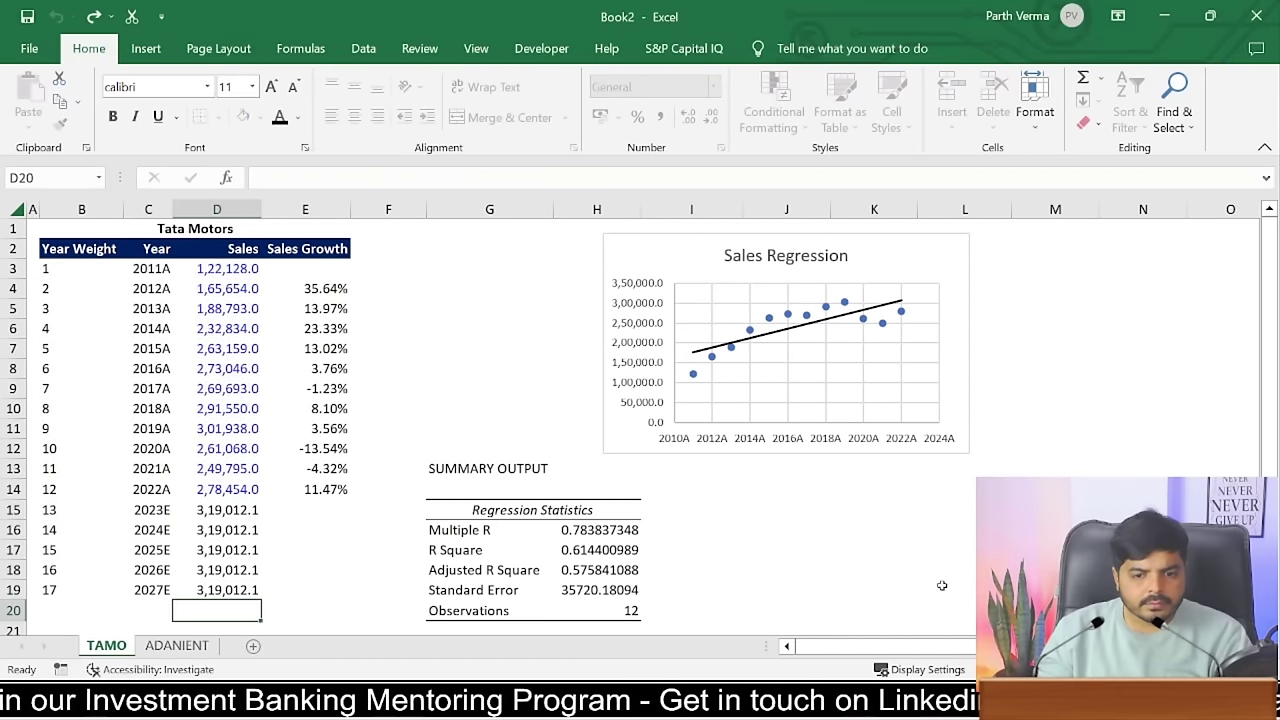
pyautogui.press('Up')
pyautogui.press('Up')
pyautogui.press('F2')
pyautogui.press('Escape')
pyautogui.press('Up')
pyautogui.press('F2')
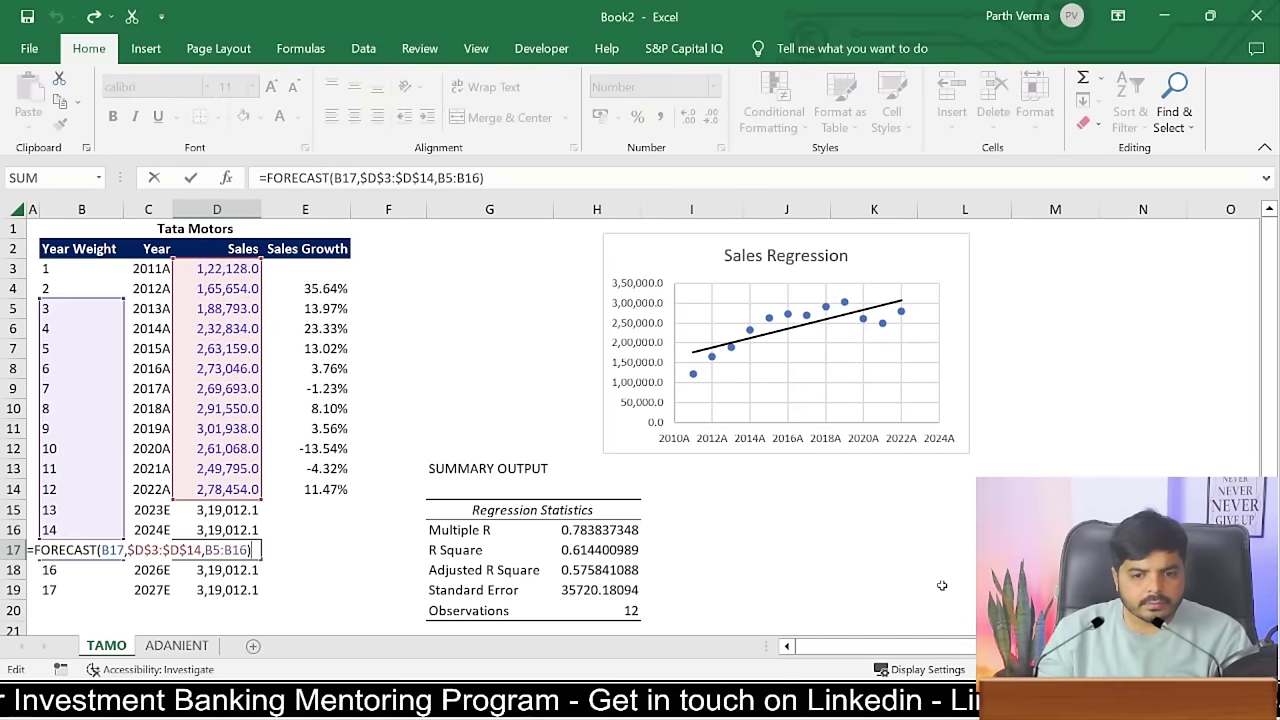
pyautogui.press('Escape')
pyautogui.press('Up')
pyautogui.press('F2')
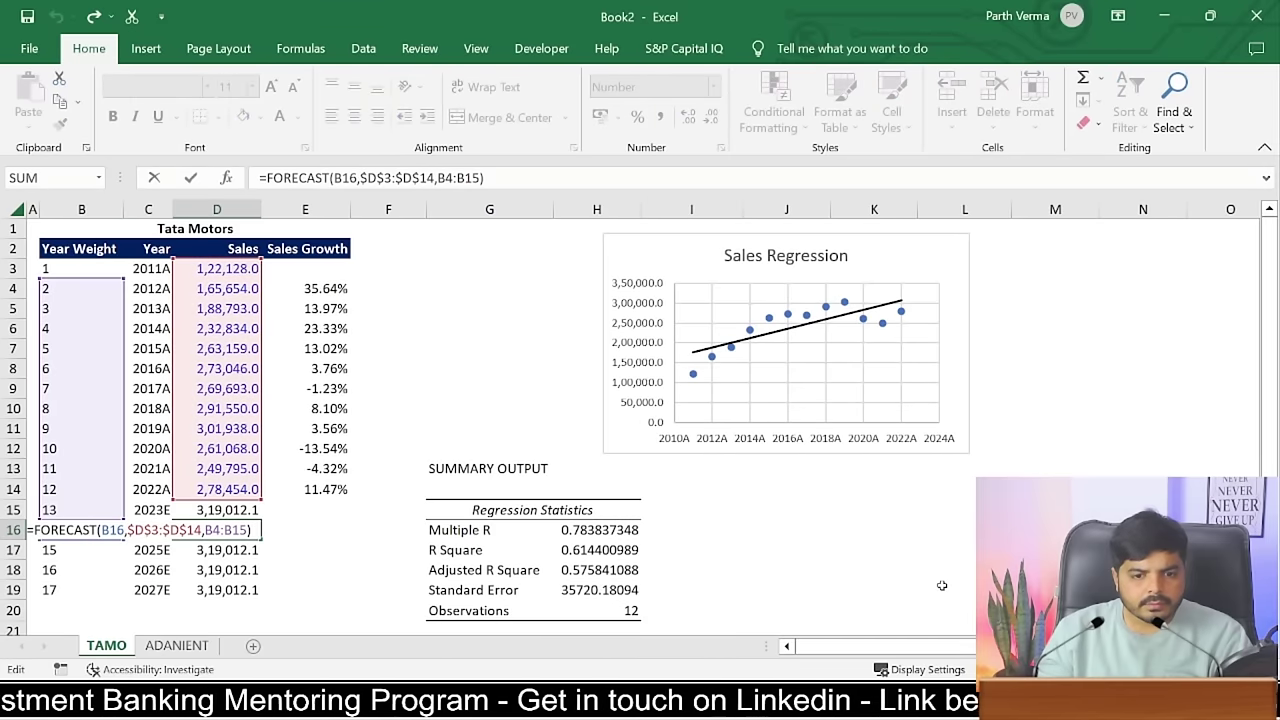
pyautogui.press('Escape')
pyautogui.press('Up')
# - Change D15's known x range to the absolute reference $B$3:$B$14
pyautogui.press('F2')
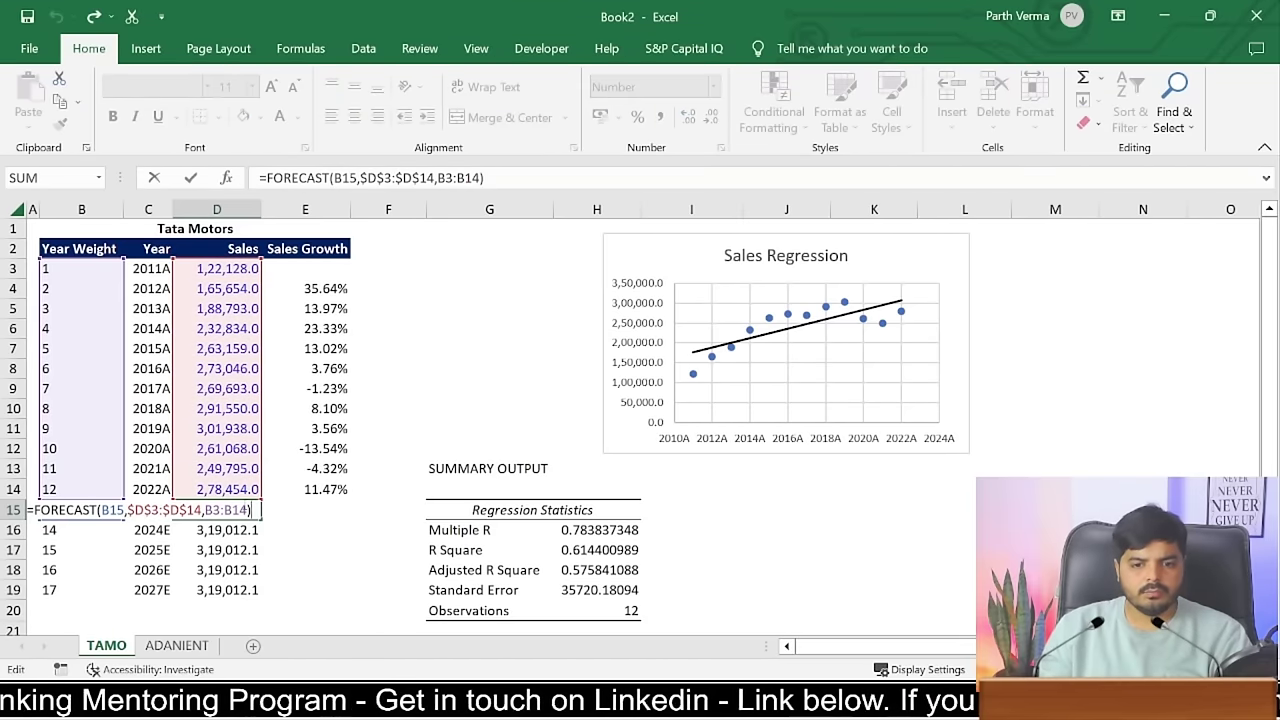
pyautogui.doubleClick(220, 509)
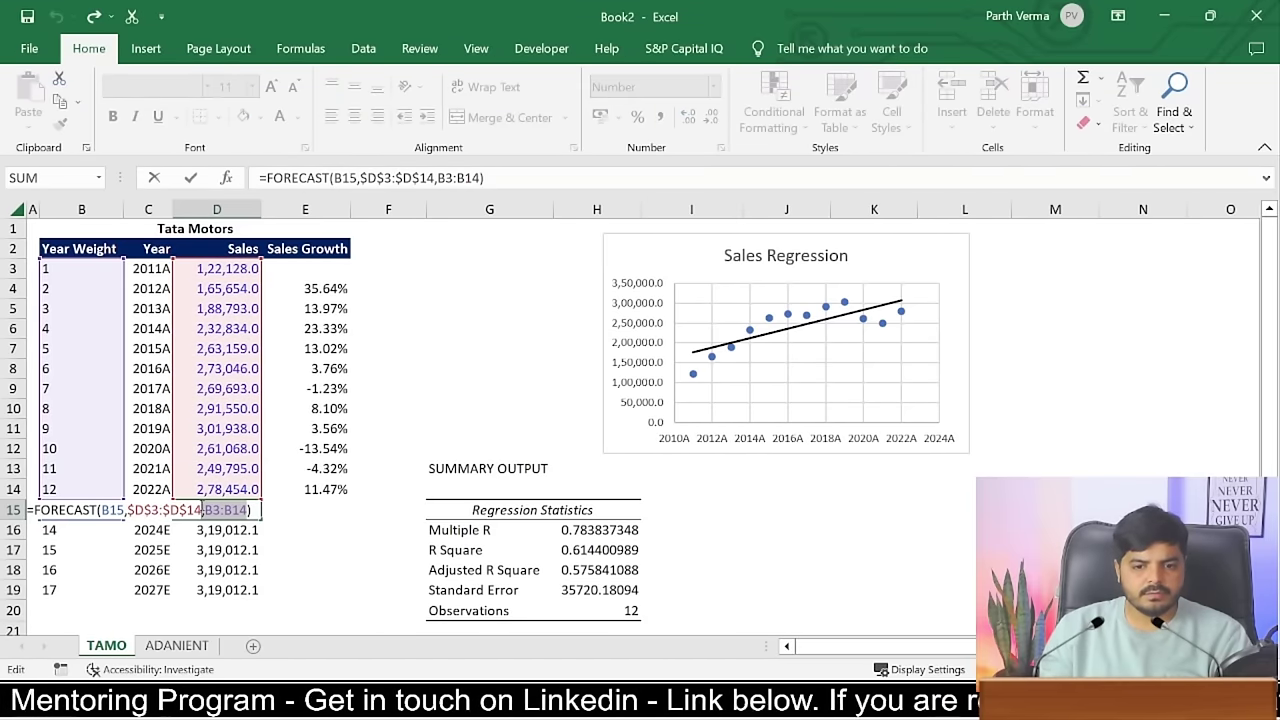
pyautogui.press('F4')
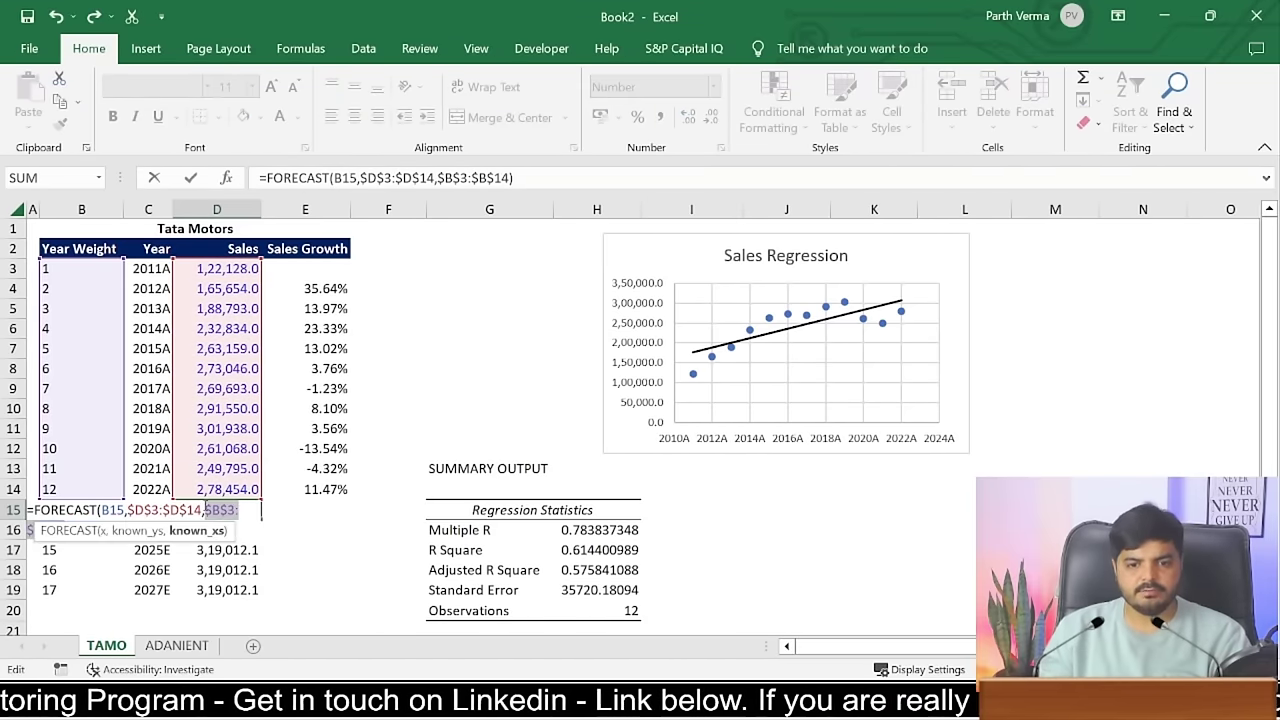
pyautogui.press('Return')
# - Copy the corrected formula into D15:D19, giving 2024E–2027E sales of 3,30,935.6 to 3,66,706.0
pyautogui.click(203, 507)
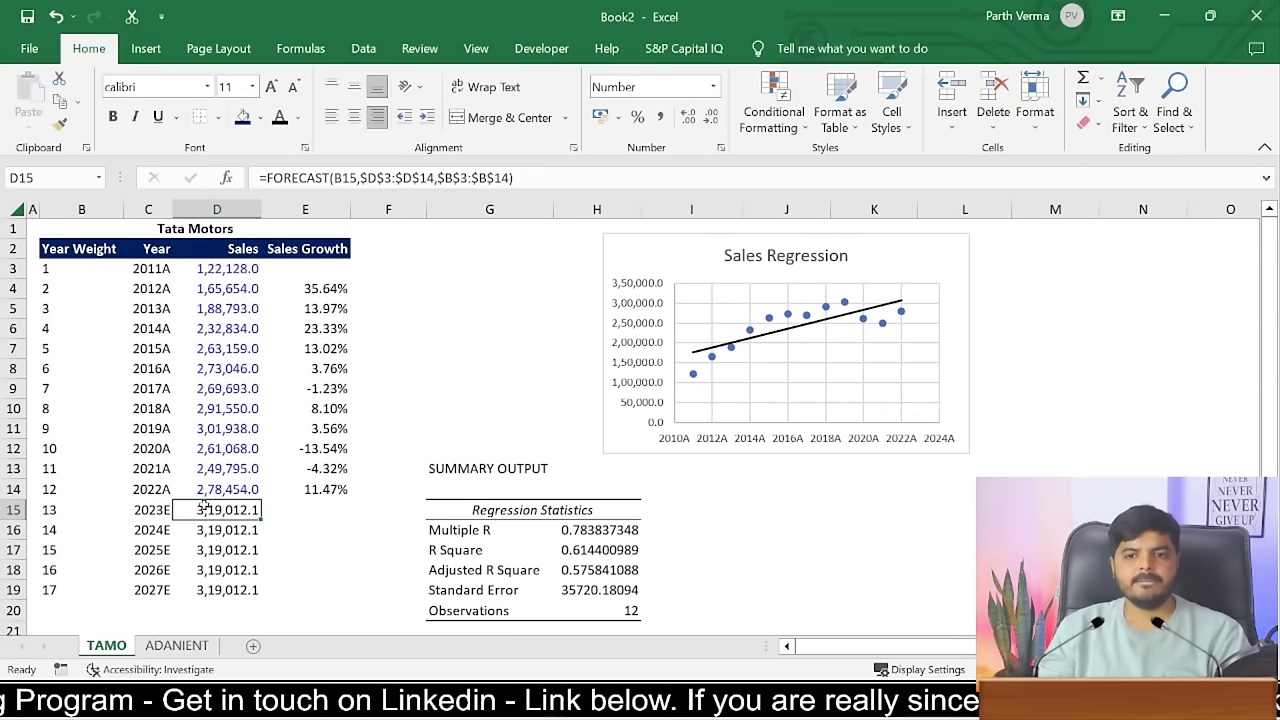
pyautogui.hotkey('ctrl', 'c')
pyautogui.hotkey('shift', 'Down')
pyautogui.hotkey('shift', 'Down')
pyautogui.hotkey('shift', 'Down')
pyautogui.hotkey('ctrl', 'v')
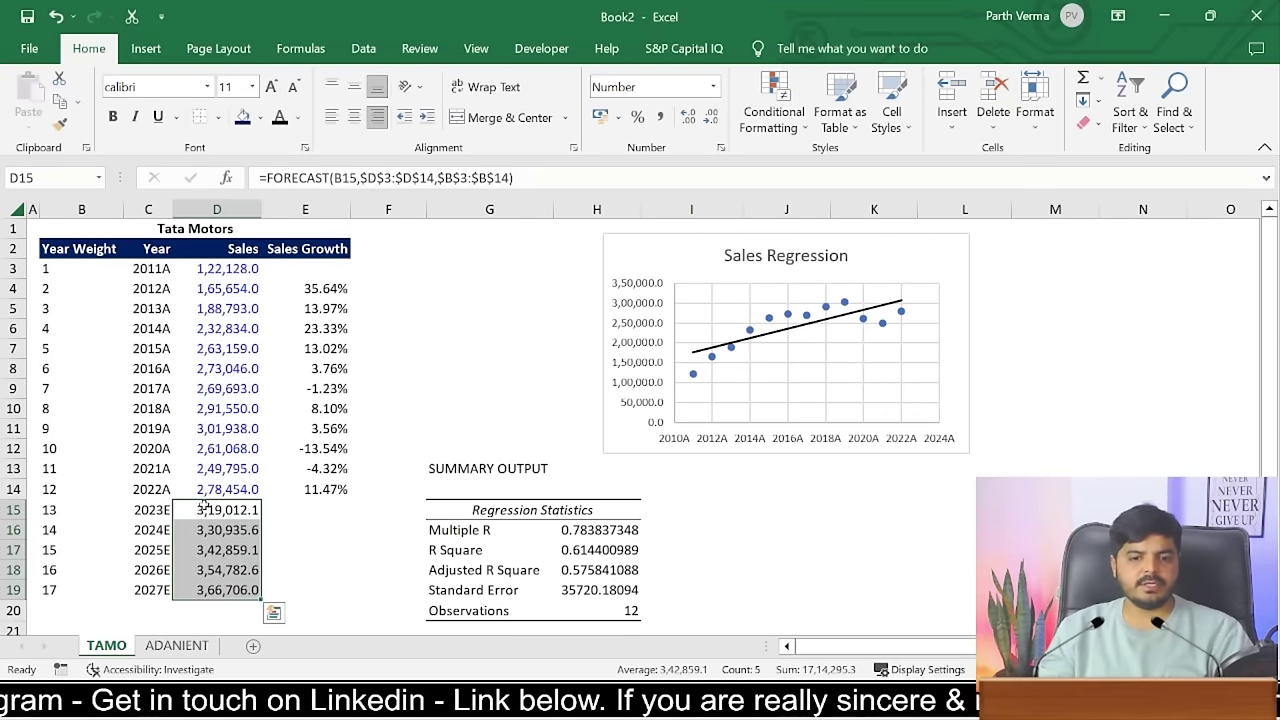
# - Copy the E14 Sales Growth formula into E15:E19, showing 14.57% falling to 3.36%
pyautogui.click(337, 490)
pyautogui.hotkey('ctrl', 'c')
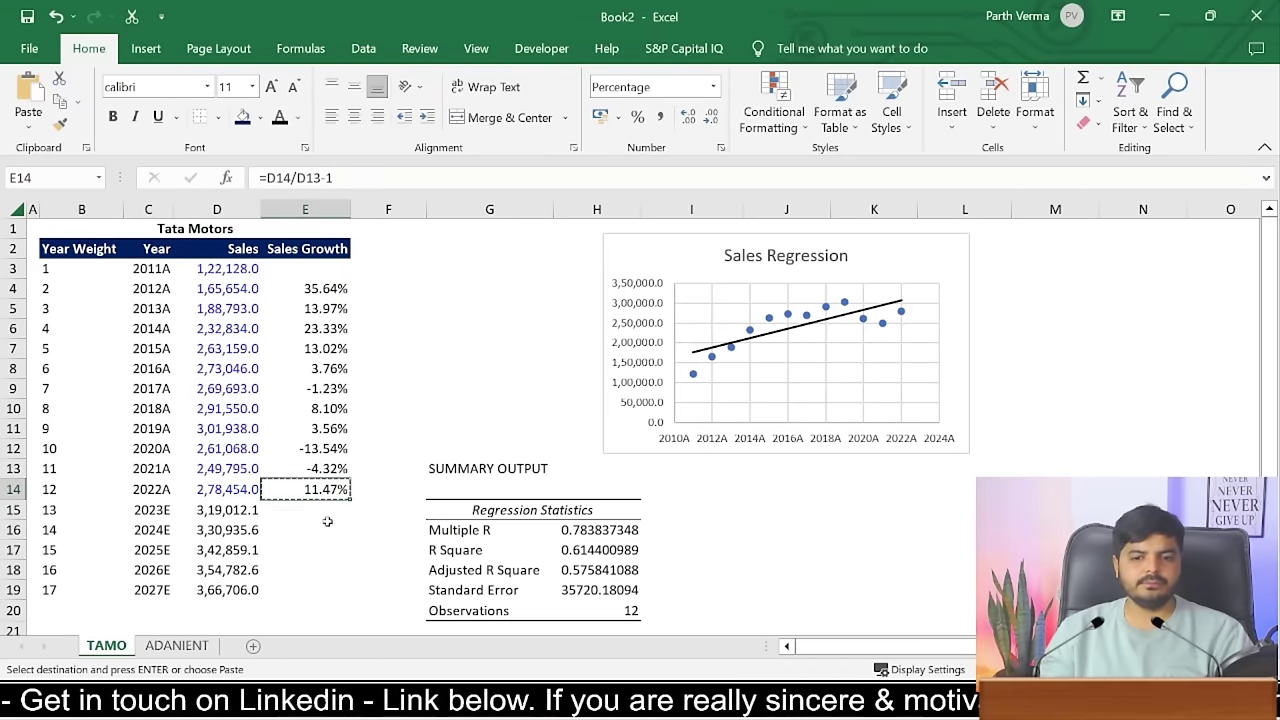
pyautogui.moveTo(328, 510); pyautogui.dragTo(328, 550)
pyautogui.hotkey('shift', 'Down')
pyautogui.hotkey('shift', 'Down')
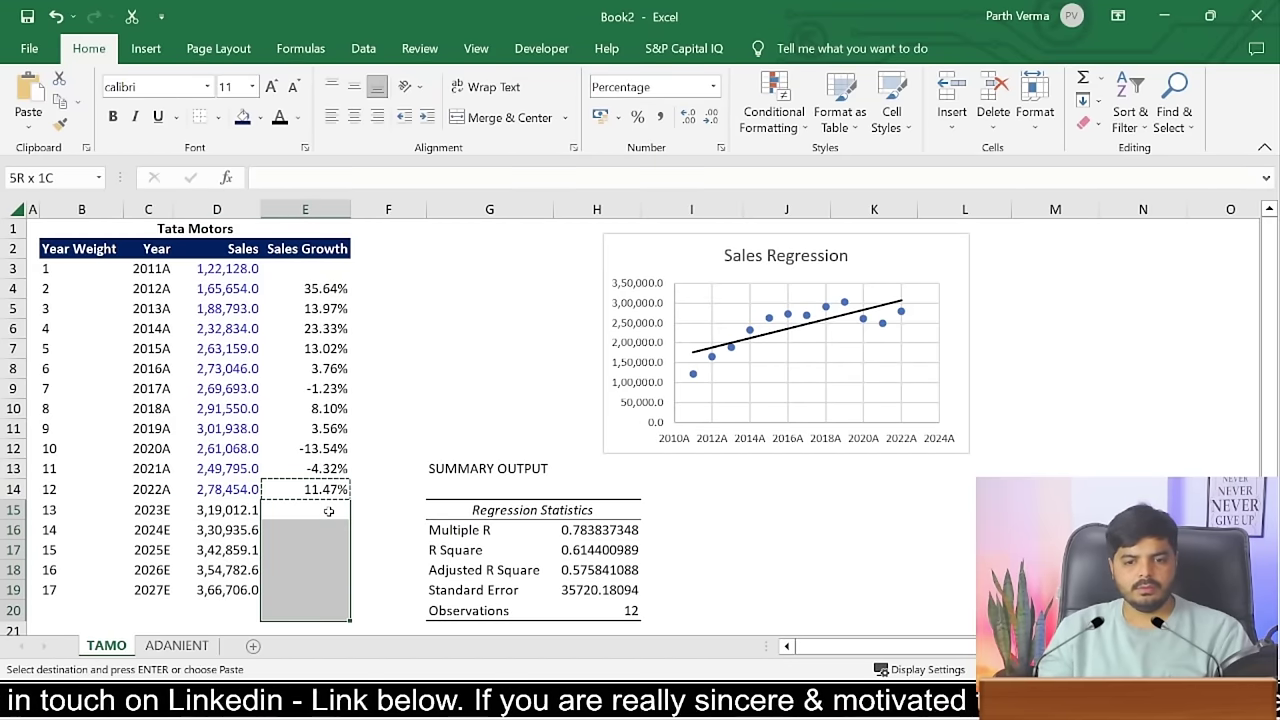
pyautogui.hotkey('ctrl', 'v')
pyautogui.click(374, 501)
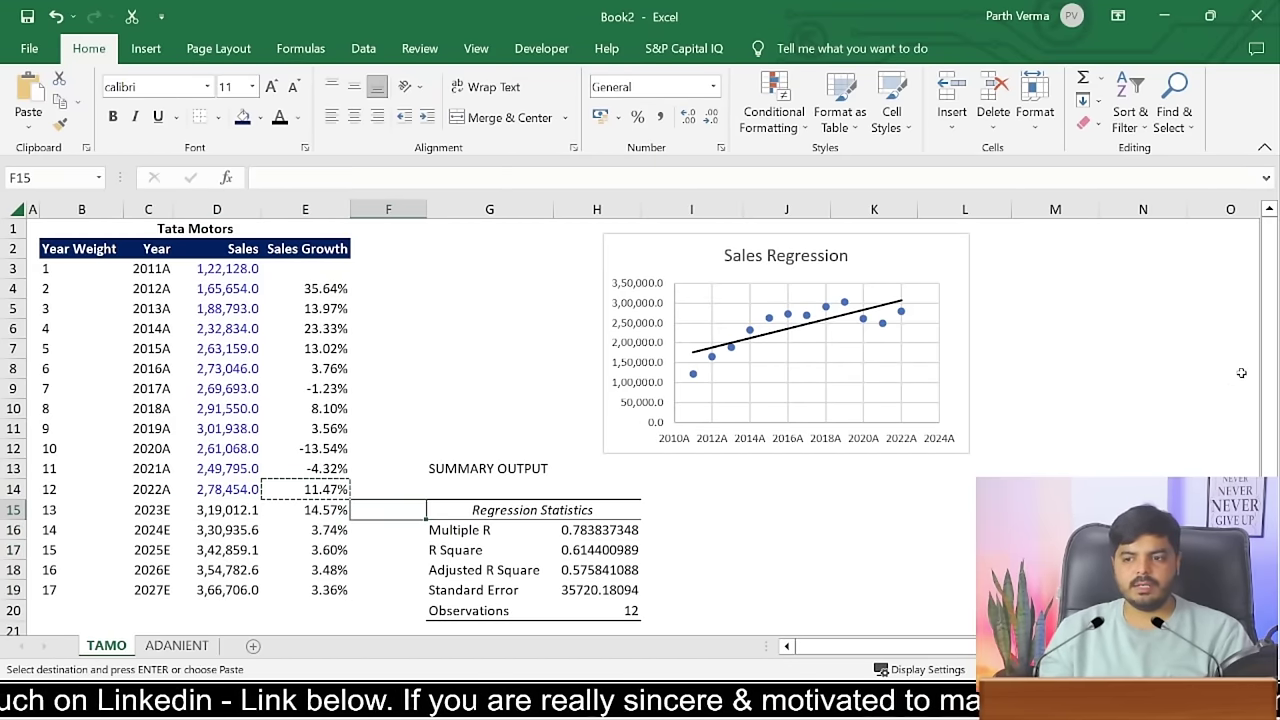
# - Scroll through the regression output, checking the Observations and Multiple R values
pyautogui.moveTo(1268, 380); pyautogui.dragTo(1268, 440)
pyautogui.click(682, 634)
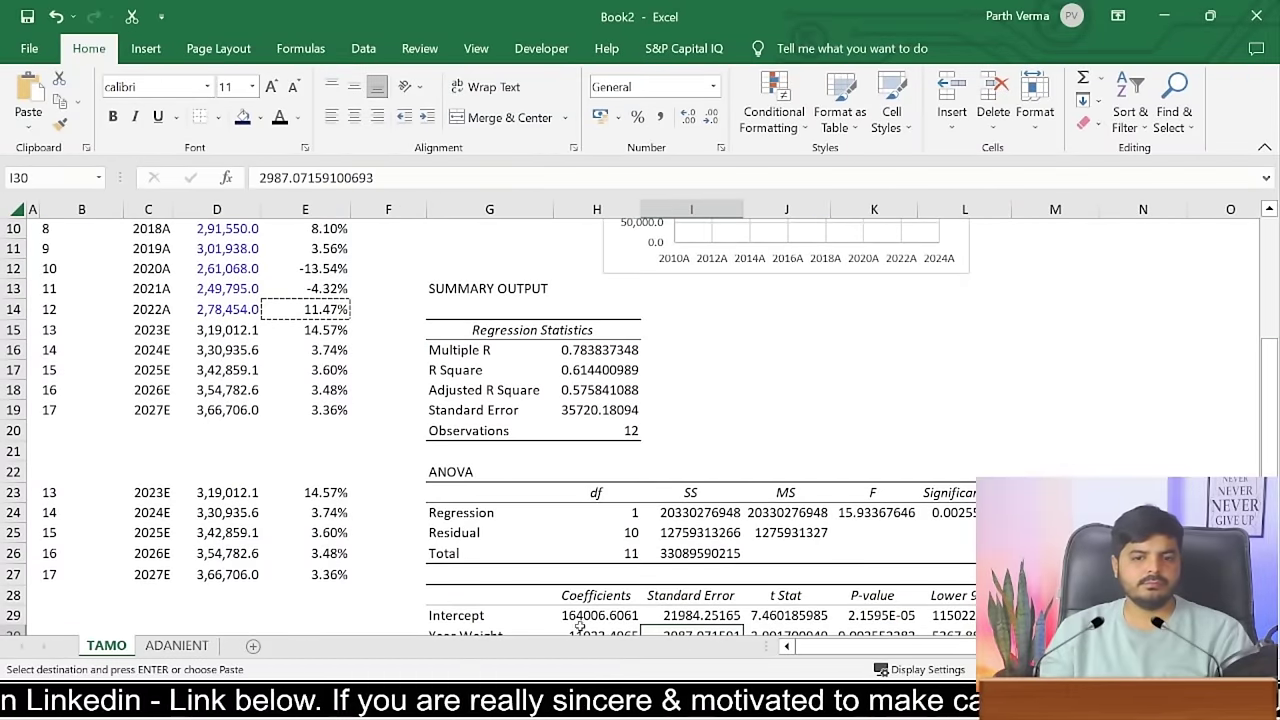
pyautogui.click(428, 436)
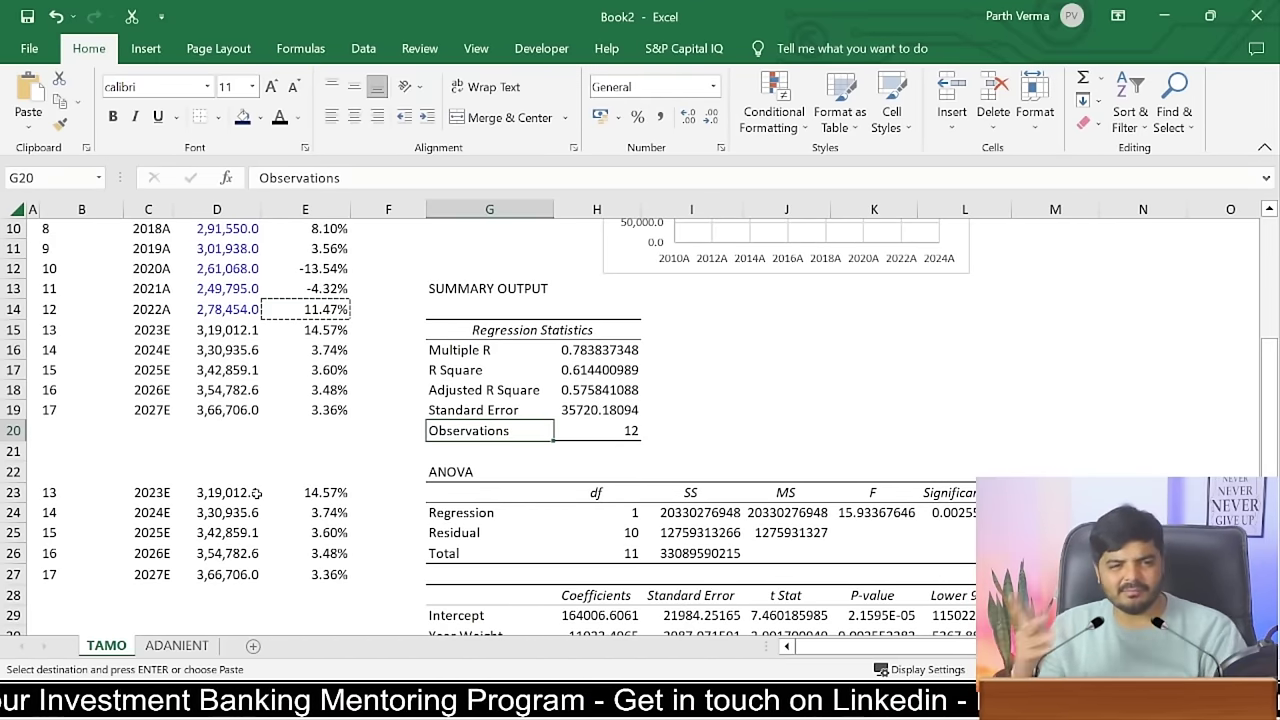
pyautogui.click(630, 354)
pyautogui.press('Escape')
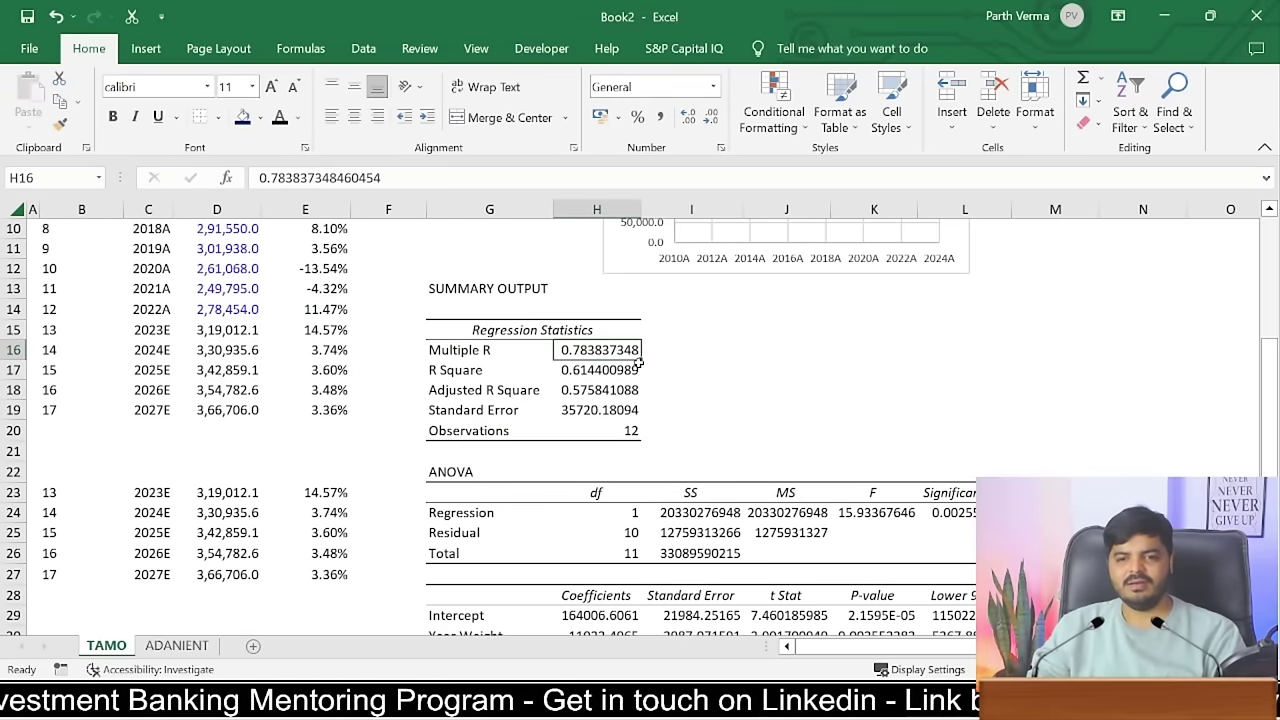
pyautogui.moveTo(1277, 380); pyautogui.dragTo(1274, 320)
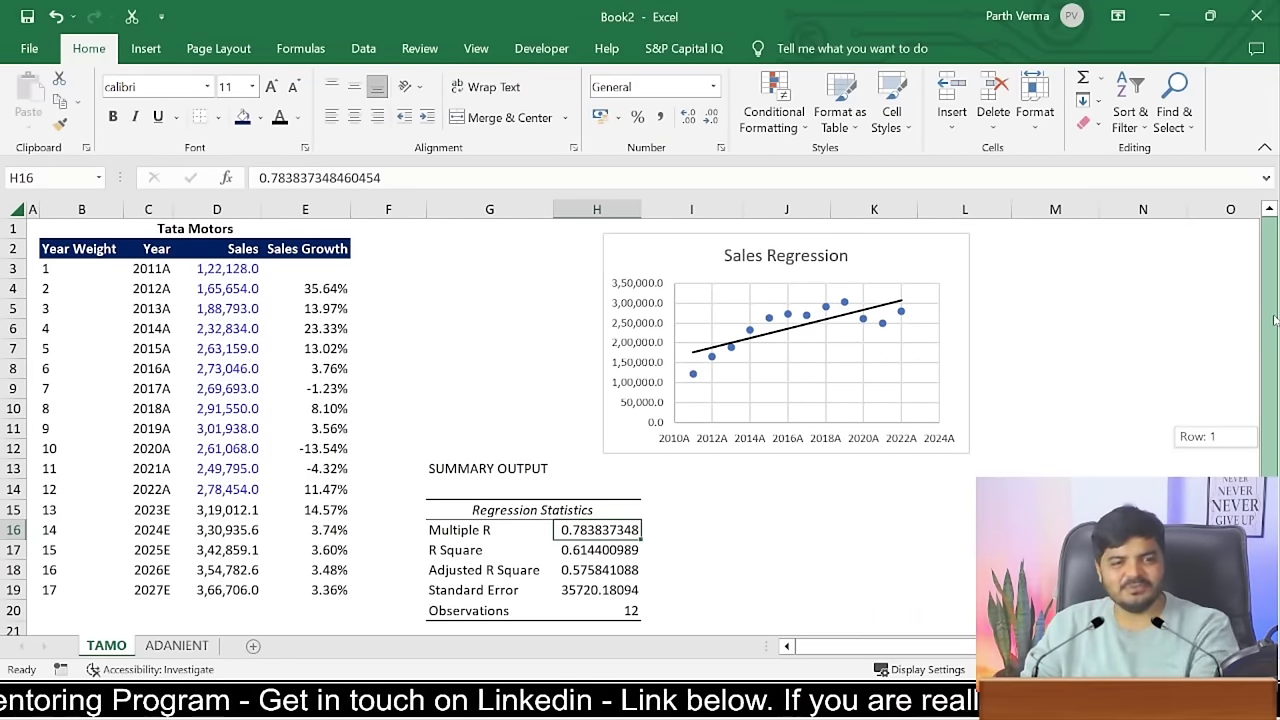
pyautogui.moveTo(1274, 320)
pyautogui.mouseDown()
pyautogui.moveTo(1274, 385)
pyautogui.moveTo(1268, 300)
pyautogui.mouseUp()
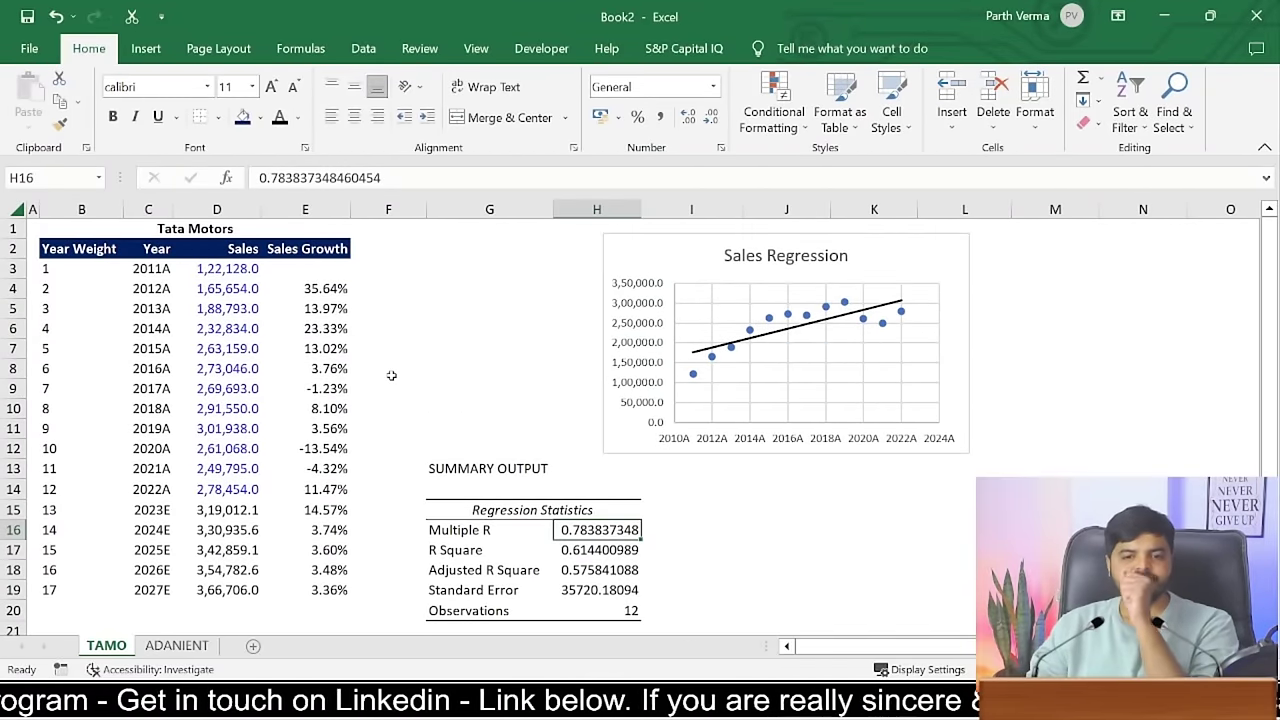
pyautogui.moveTo(1276, 385)
pyautogui.mouseDown()
pyautogui.moveTo(1276, 428)
pyautogui.moveTo(1247, 305)
pyautogui.mouseUp()
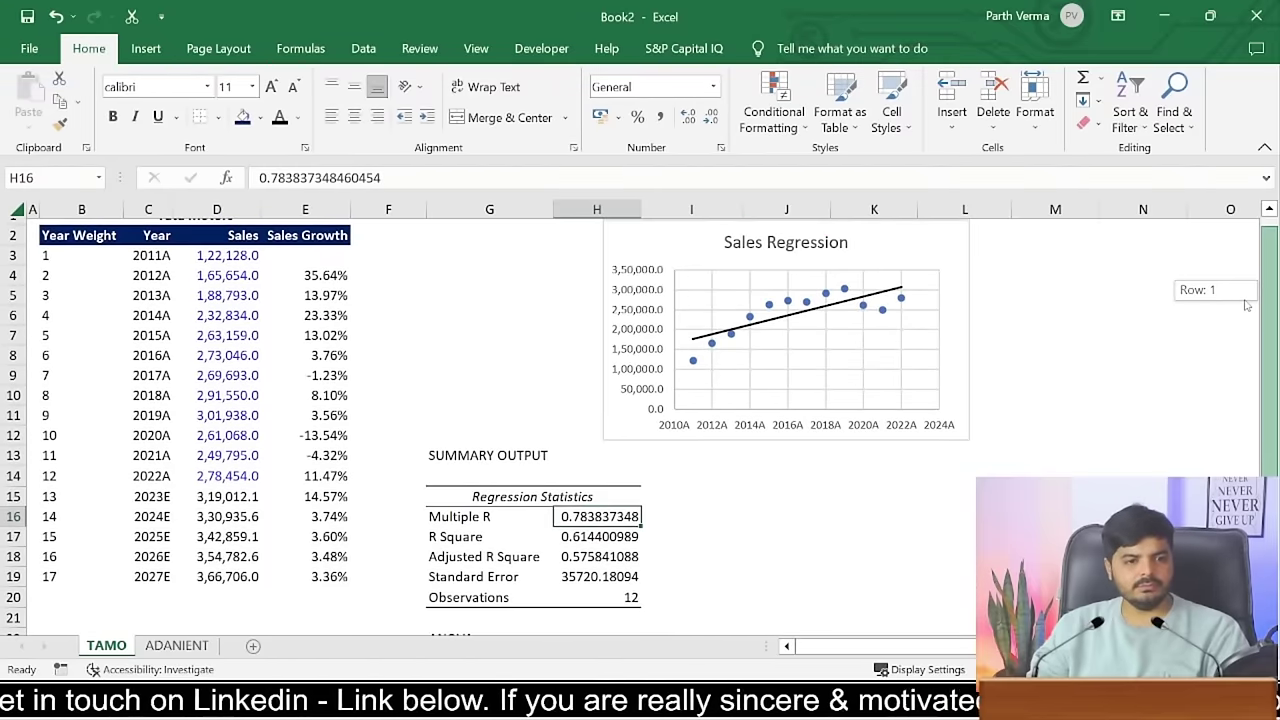
pyautogui.moveTo(1247, 305)
pyautogui.mouseDown()
pyautogui.moveTo(1244, 289)
pyautogui.moveTo(1263, 397)
pyautogui.moveTo(1263, 320)
pyautogui.moveTo(1266, 360)
pyautogui.mouseUp()
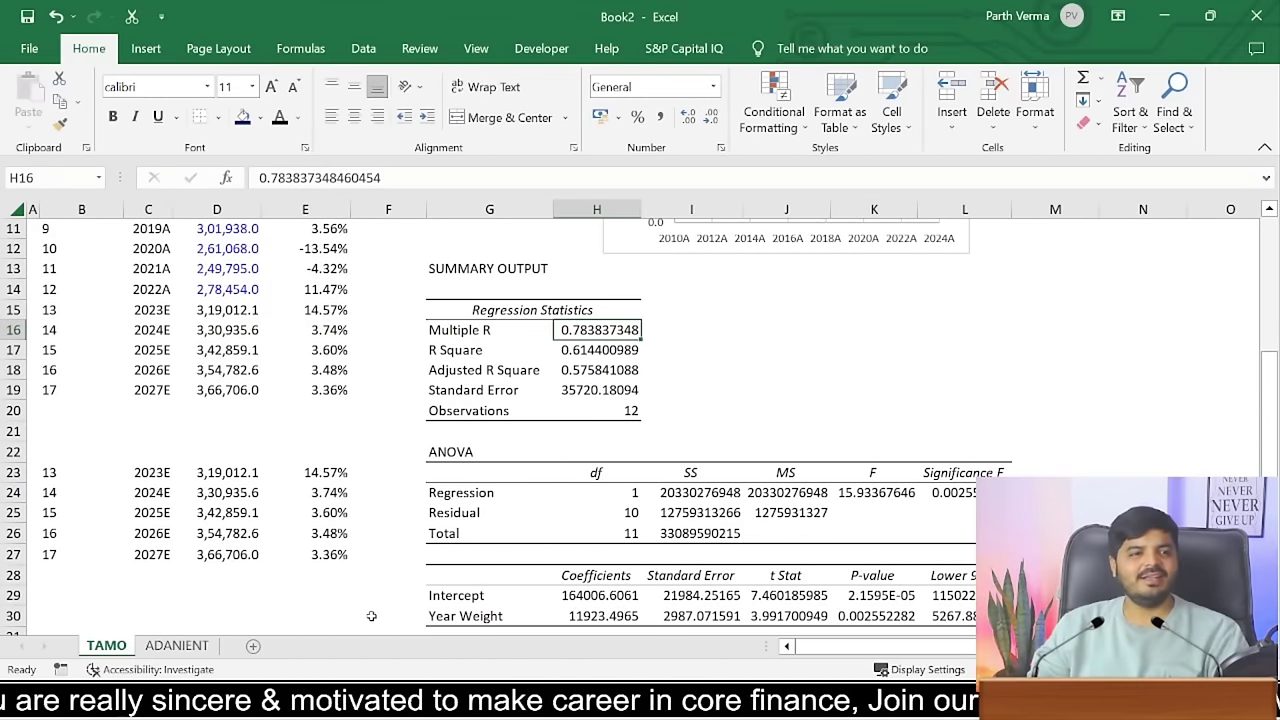
# - Insert a blank row 15 below the 2022 data on the ADANIENT sheet
pyautogui.click(182, 648)
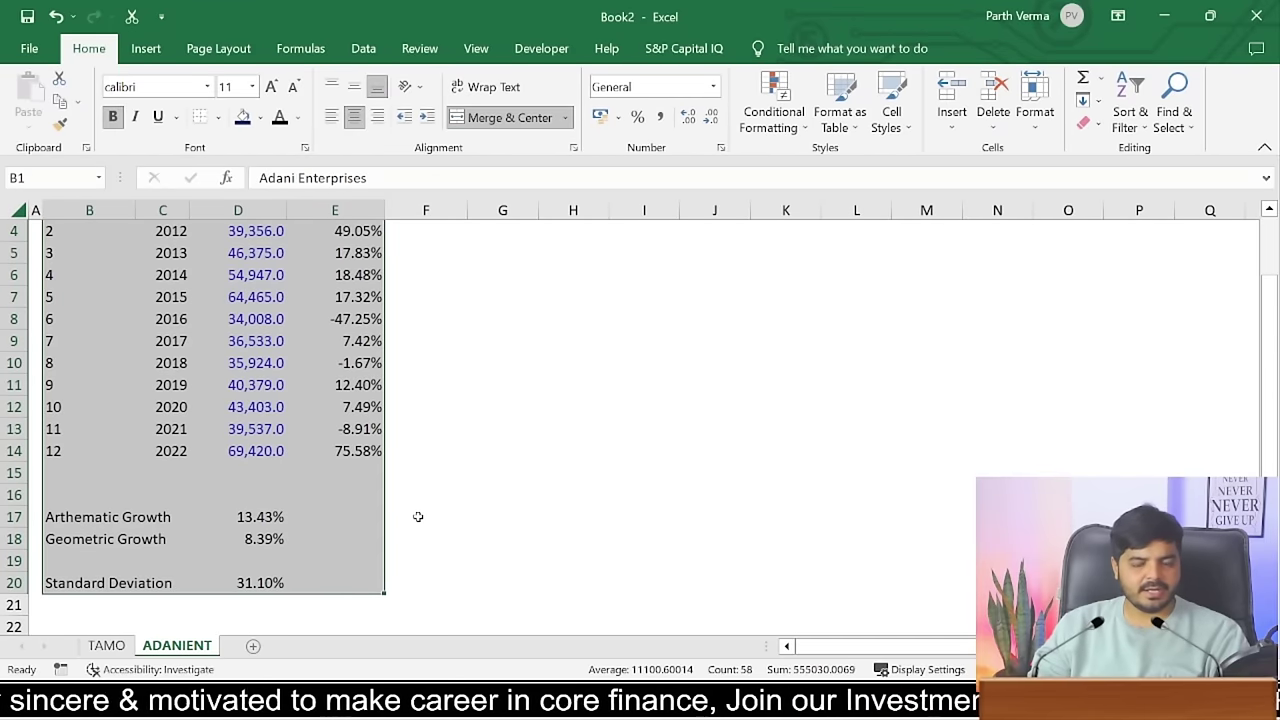
pyautogui.click(77, 480)
pyautogui.hotkey('shift', 'space')
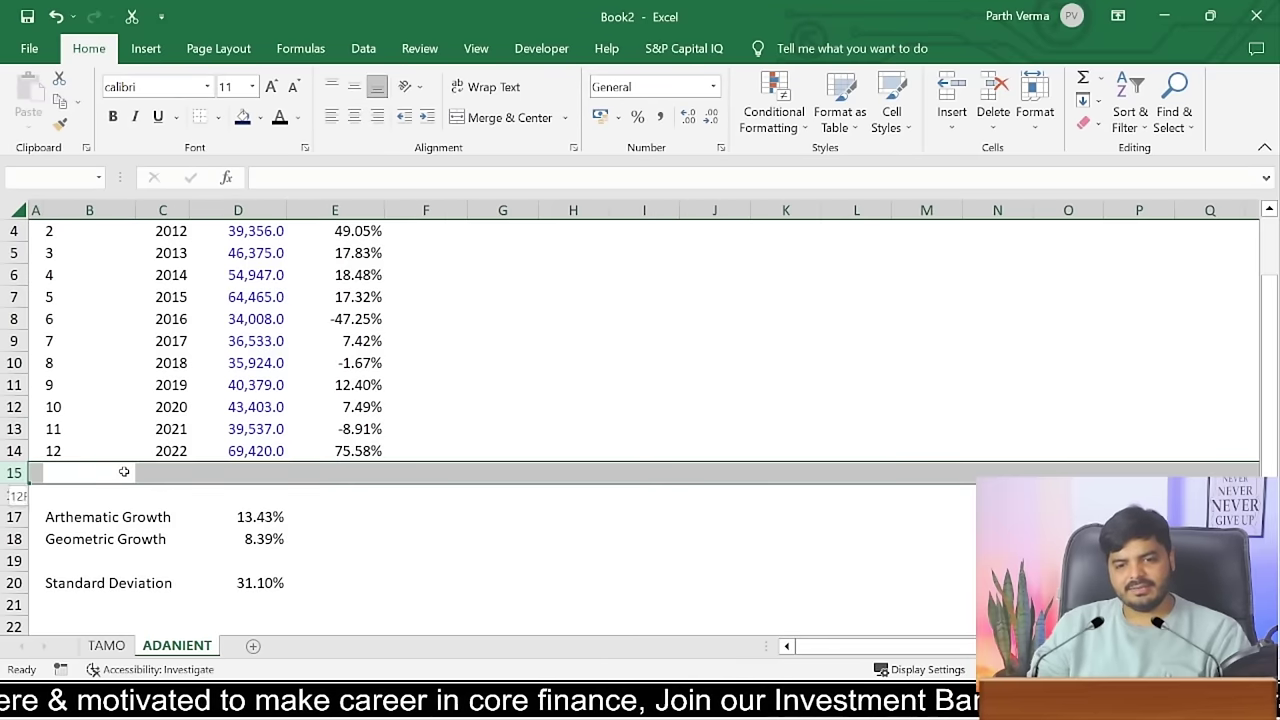
pyautogui.hotkey('ctrl', 'shift', '+')
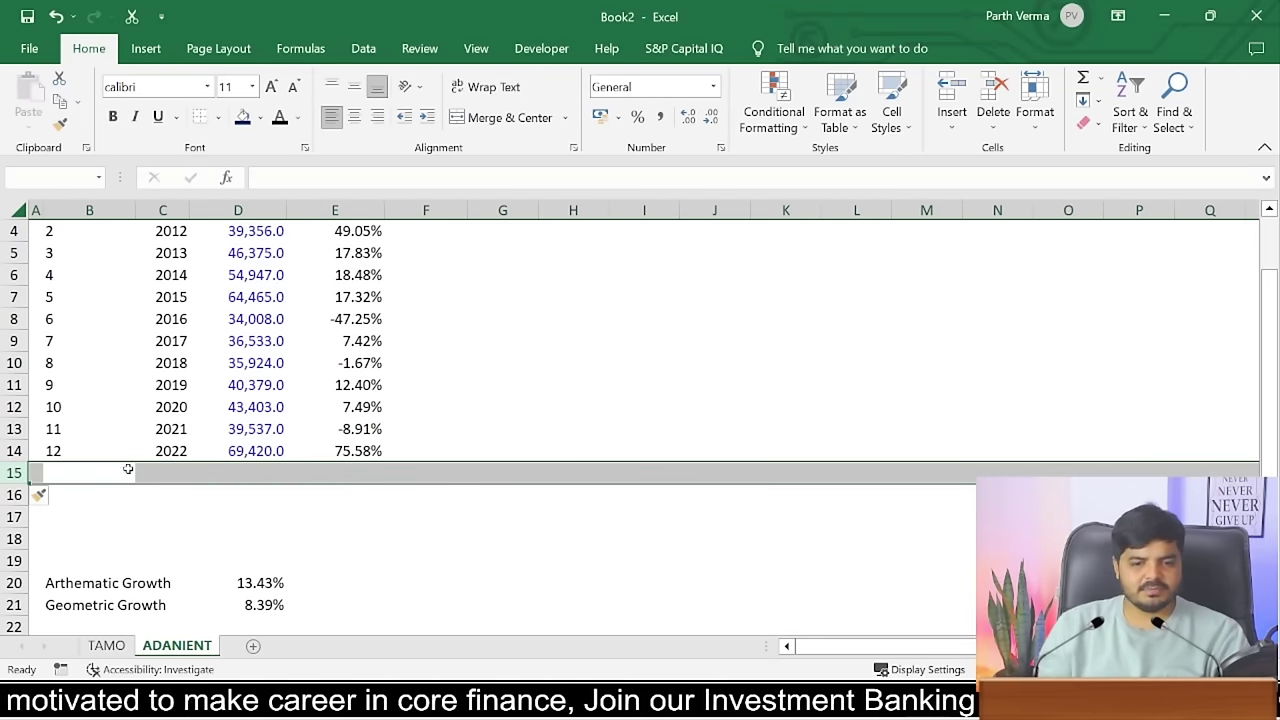
# - Copy Year Weights 1–17 and years 2011A–2027E from TAMO into ADANIENT starting at B3
pyautogui.click(106, 645)
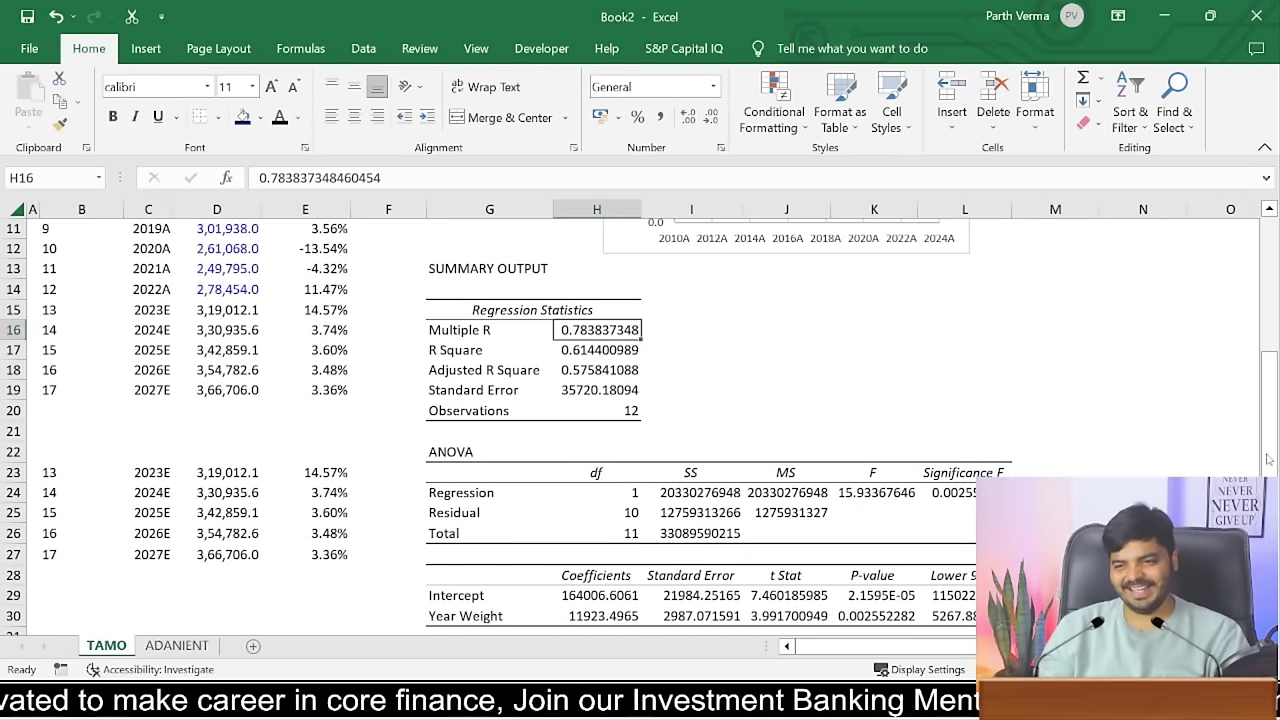
pyautogui.scroll(3, 30, 255)
pyautogui.moveTo(59, 245); pyautogui.dragTo(60, 570)
pyautogui.hotkey('ctrl', 'c')
pyautogui.click(178, 645)
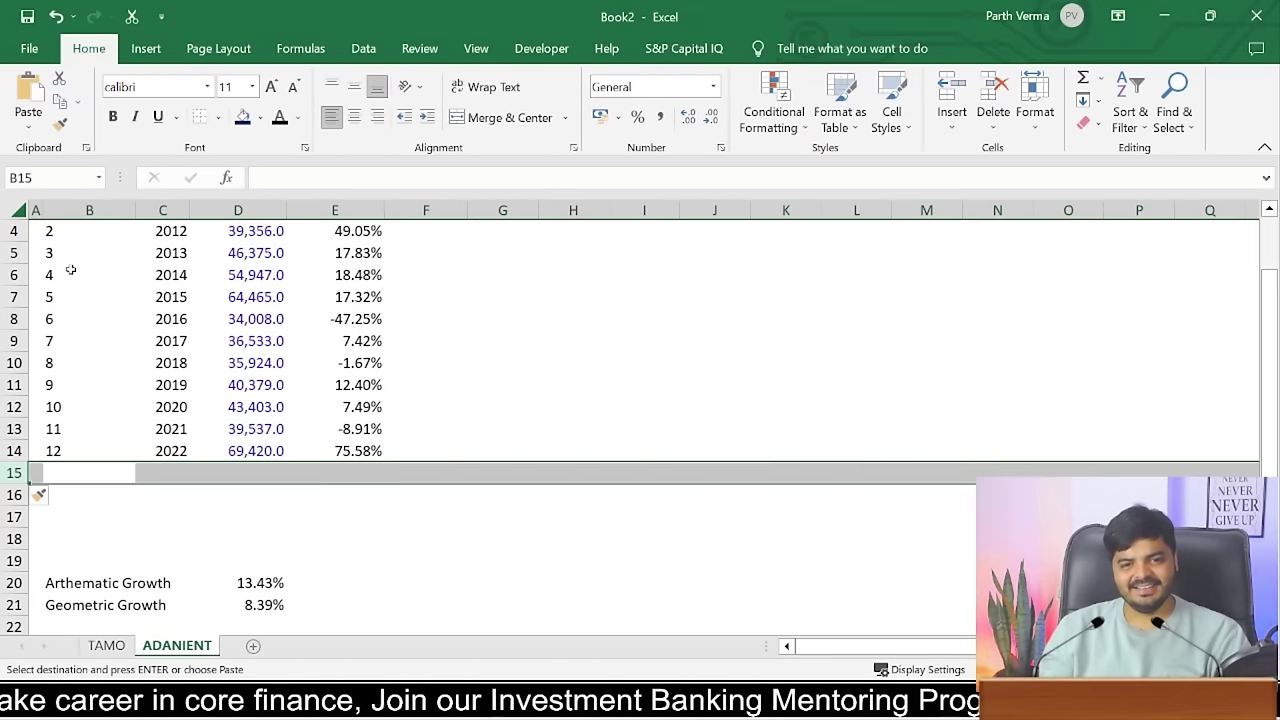
pyautogui.click(69, 273)
pyautogui.hotkey('ctrl', 'Up')
pyautogui.press('Down')
pyautogui.click(61, 268)
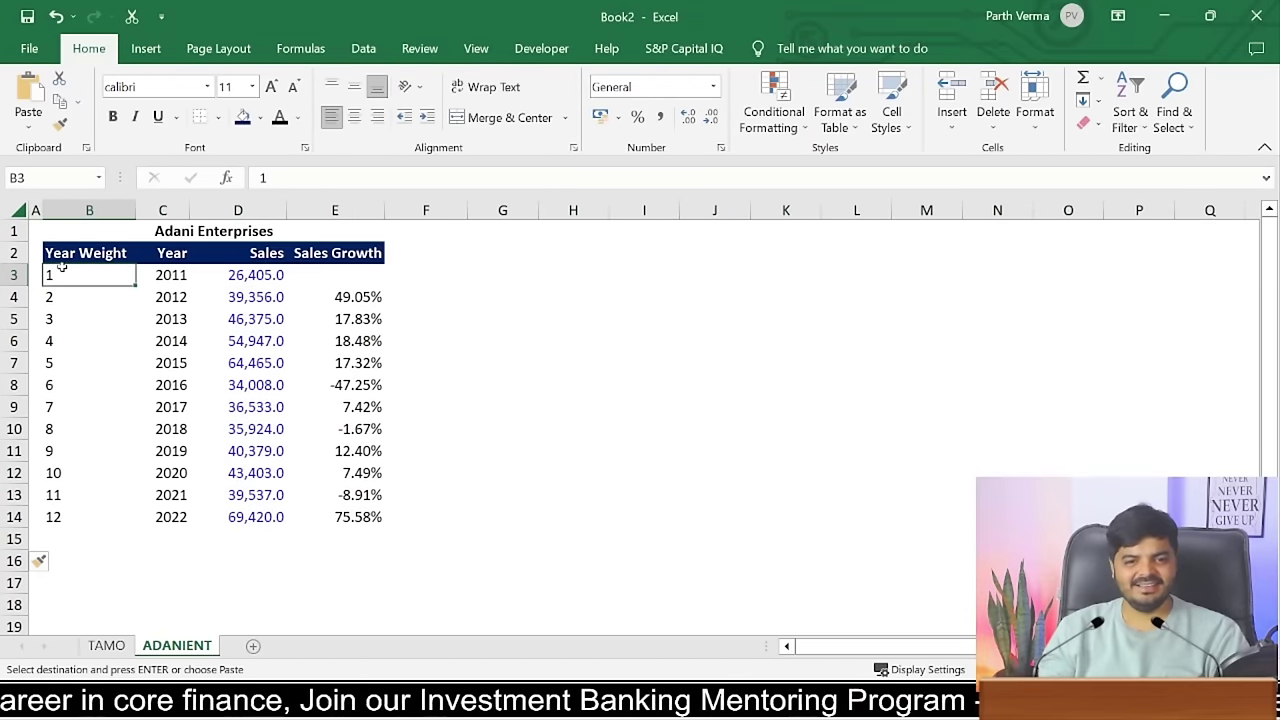
pyautogui.hotkey('ctrl', 'v')
# - Clear the old growth and standard deviation summary rows 20–23 on ADANIENT
pyautogui.click(61, 262)
pyautogui.click(61, 268)
pyautogui.press('Down')
pyautogui.press('Down')
pyautogui.press('Down')
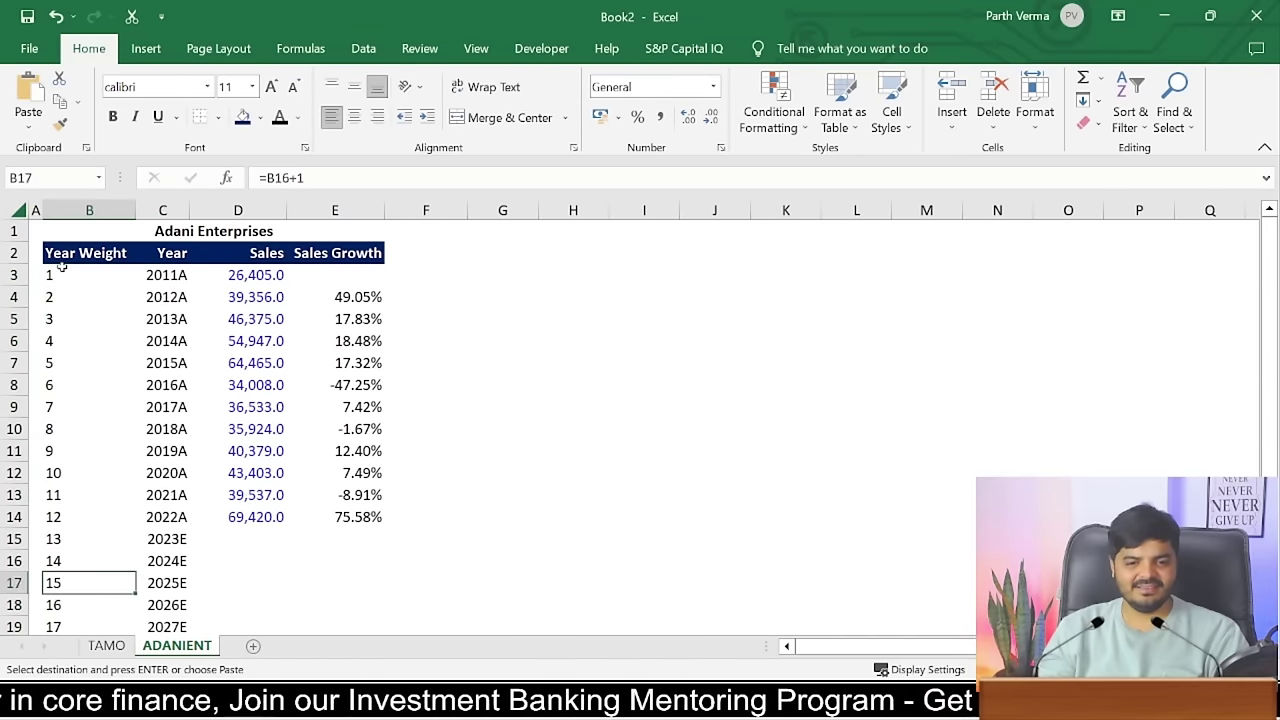
pyautogui.press('Down')
pyautogui.press('Down')
pyautogui.press('Down')
pyautogui.press('Up')
pyautogui.press('Up')
pyautogui.press('Up')
pyautogui.press('Up')
pyautogui.press('Up')
pyautogui.hotkey('shift', 'space')
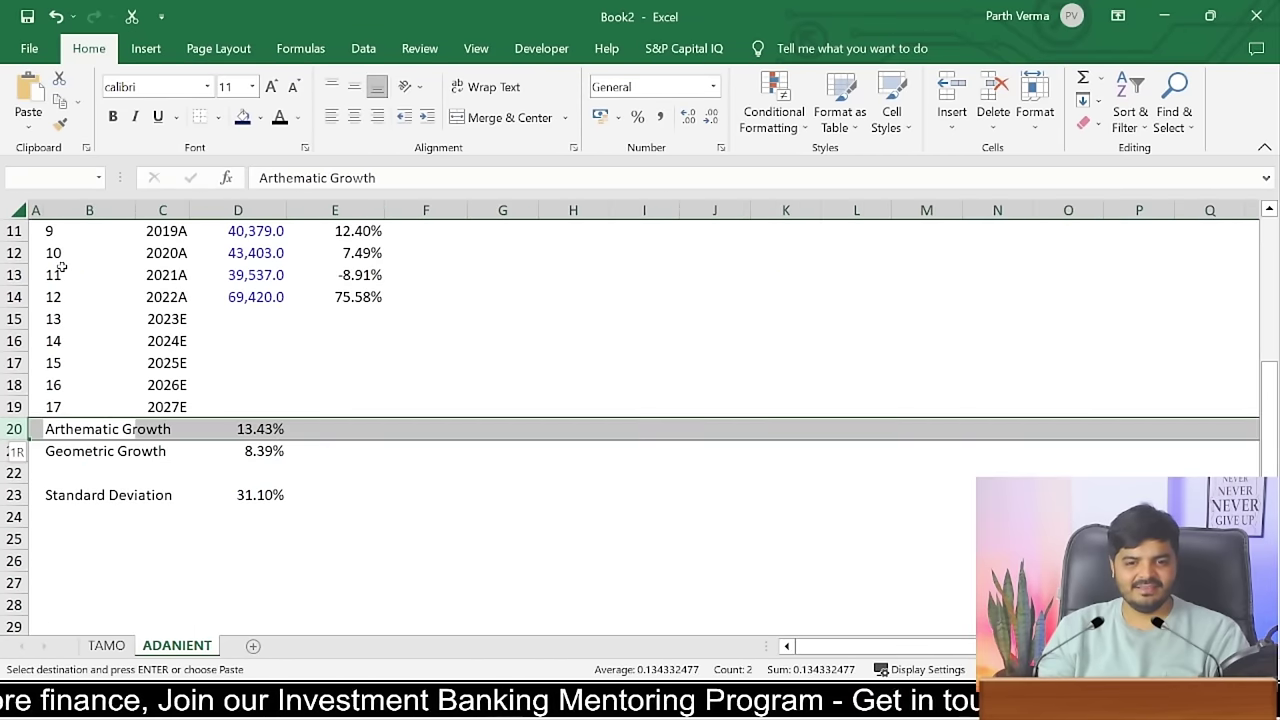
pyautogui.hotkey('shift', 'Down')
pyautogui.hotkey('shift', 'Down')
pyautogui.hotkey('shift', 'Down')
pyautogui.press('Delete')
pyautogui.press('Up')
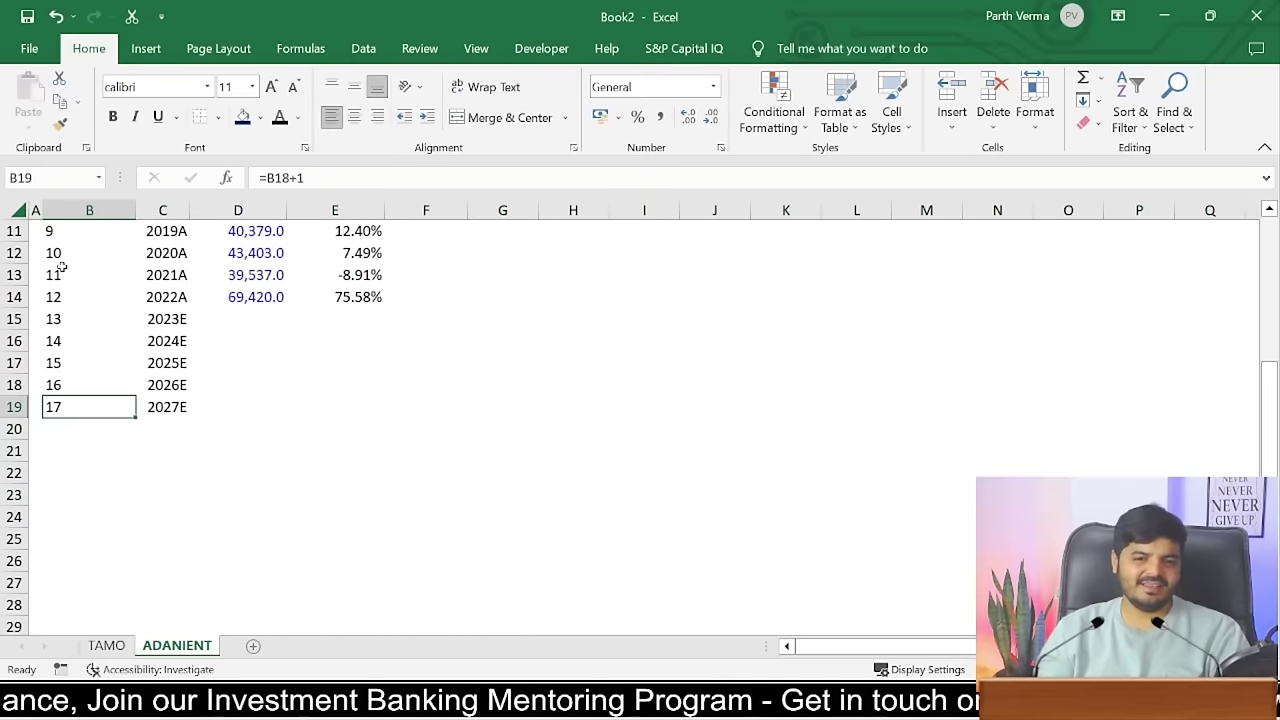
pyautogui.press('Up')
pyautogui.press('Up')
pyautogui.press('Up')
pyautogui.press('Up')
pyautogui.press('Right')
pyautogui.press('Right')
# - Start a FORECAST formula in D15 with x B15 and locked known sales $D$3:$D$14
pyautogui.write('=')
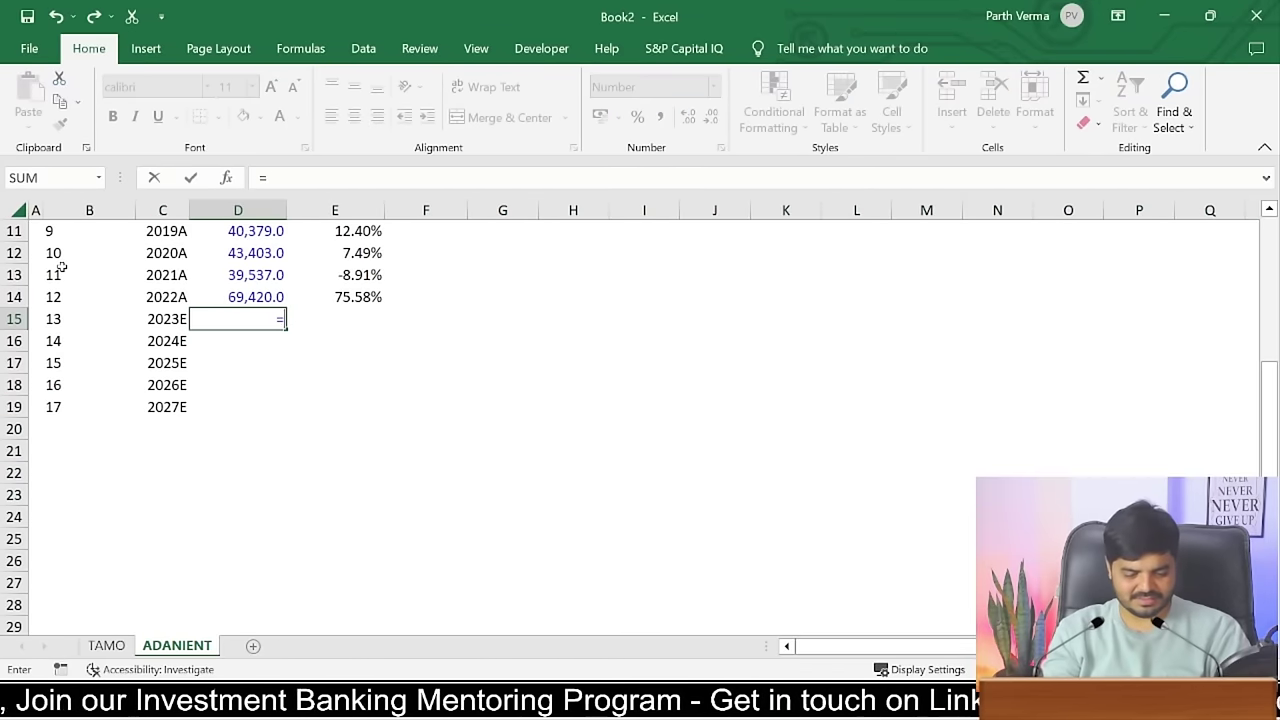
pyautogui.write('fore')
pyautogui.press('Down')
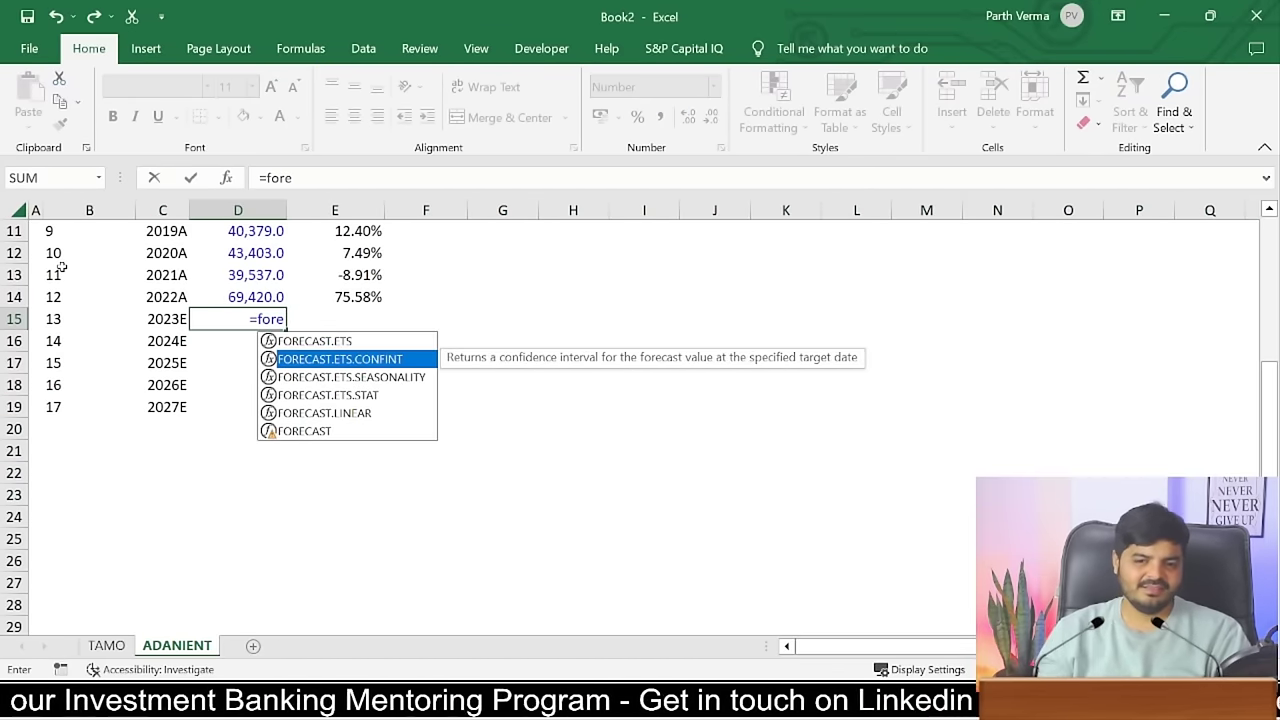
pyautogui.press('Down')
pyautogui.press('Down')
pyautogui.press('Down')
pyautogui.press('Down')
pyautogui.press('Tab')
pyautogui.press('Left')
pyautogui.press('Left')
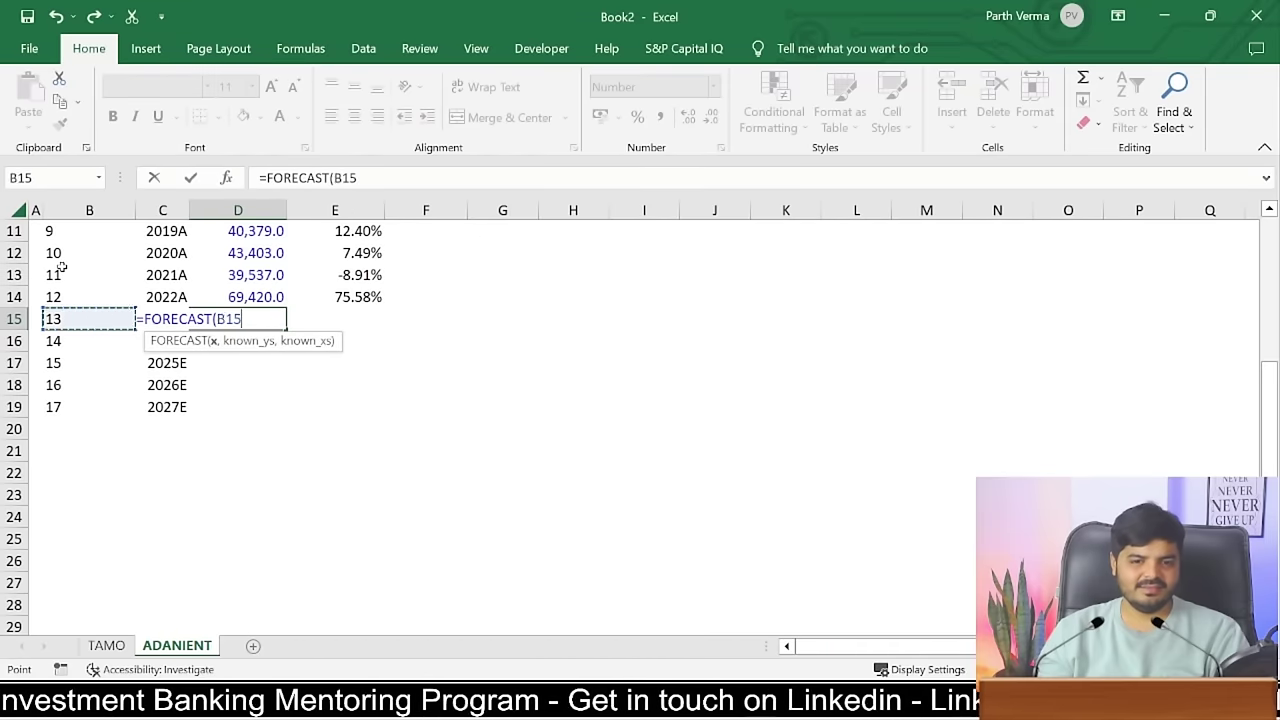
pyautogui.write(',')
pyautogui.press('Up')
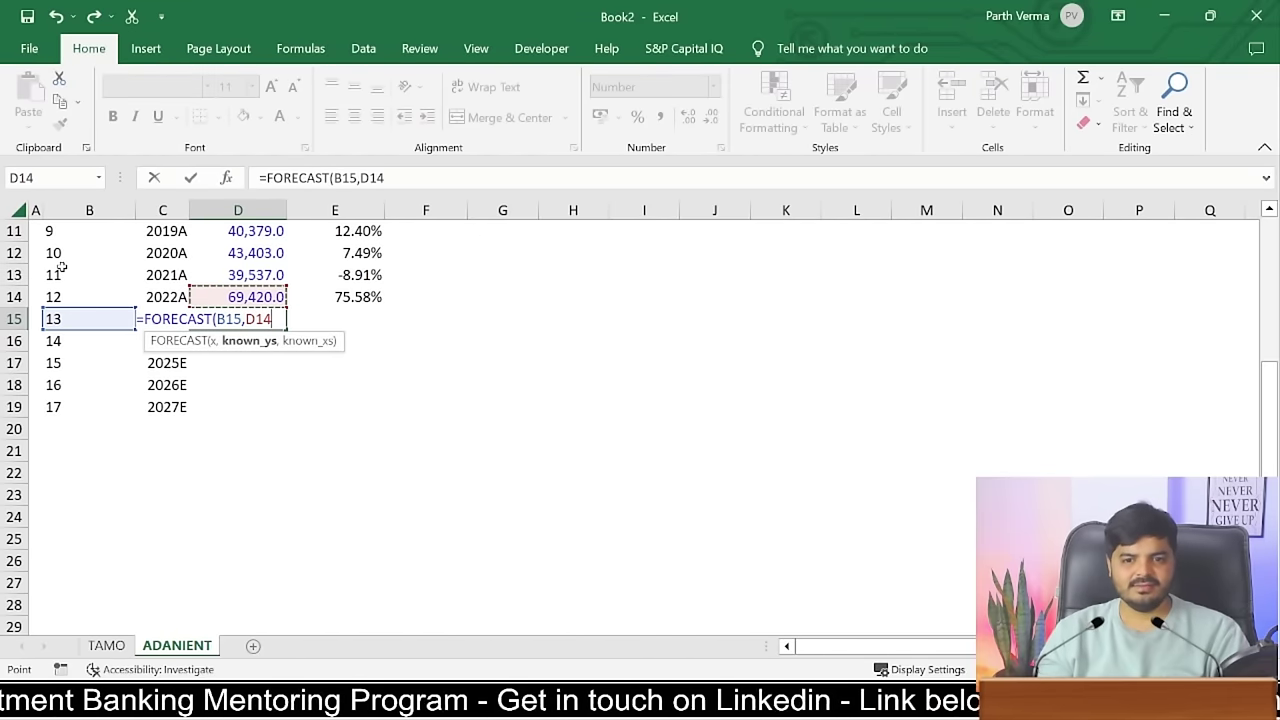
pyautogui.press('Left')
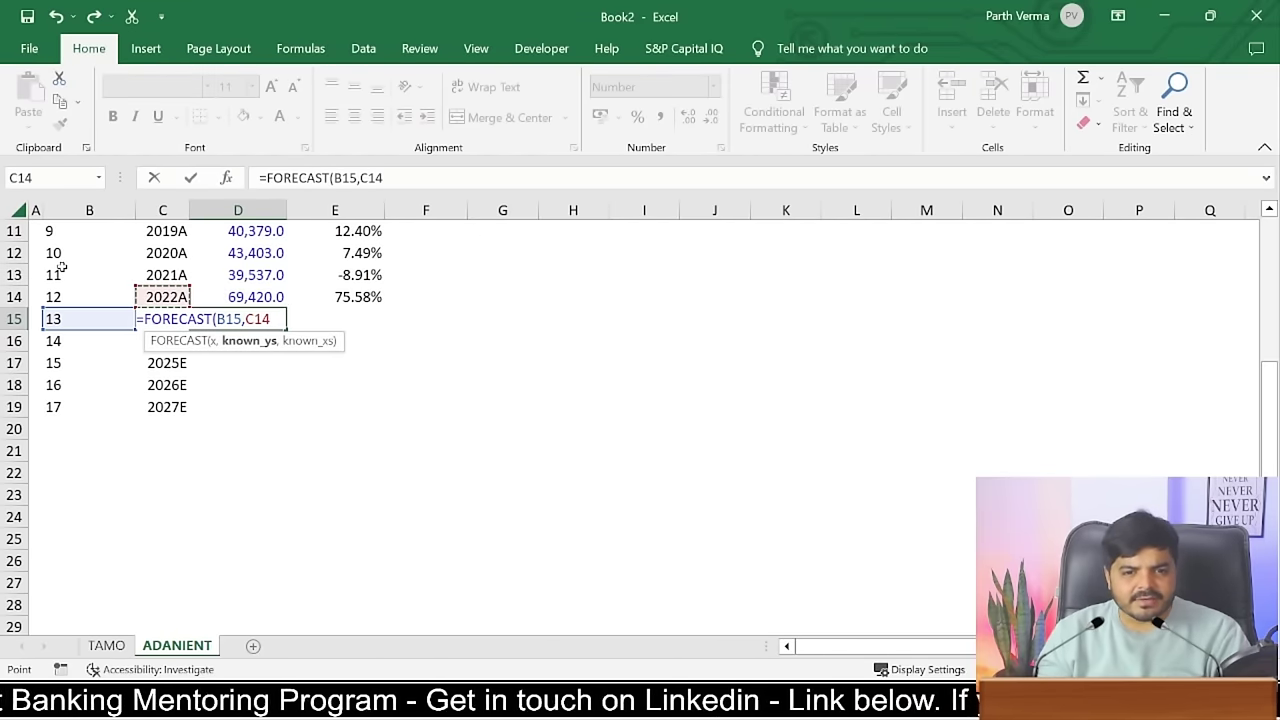
pyautogui.press('Right')
pyautogui.hotkey('ctrl', 'shift', 'Up')
pyautogui.hotkey('shift', 'Down')
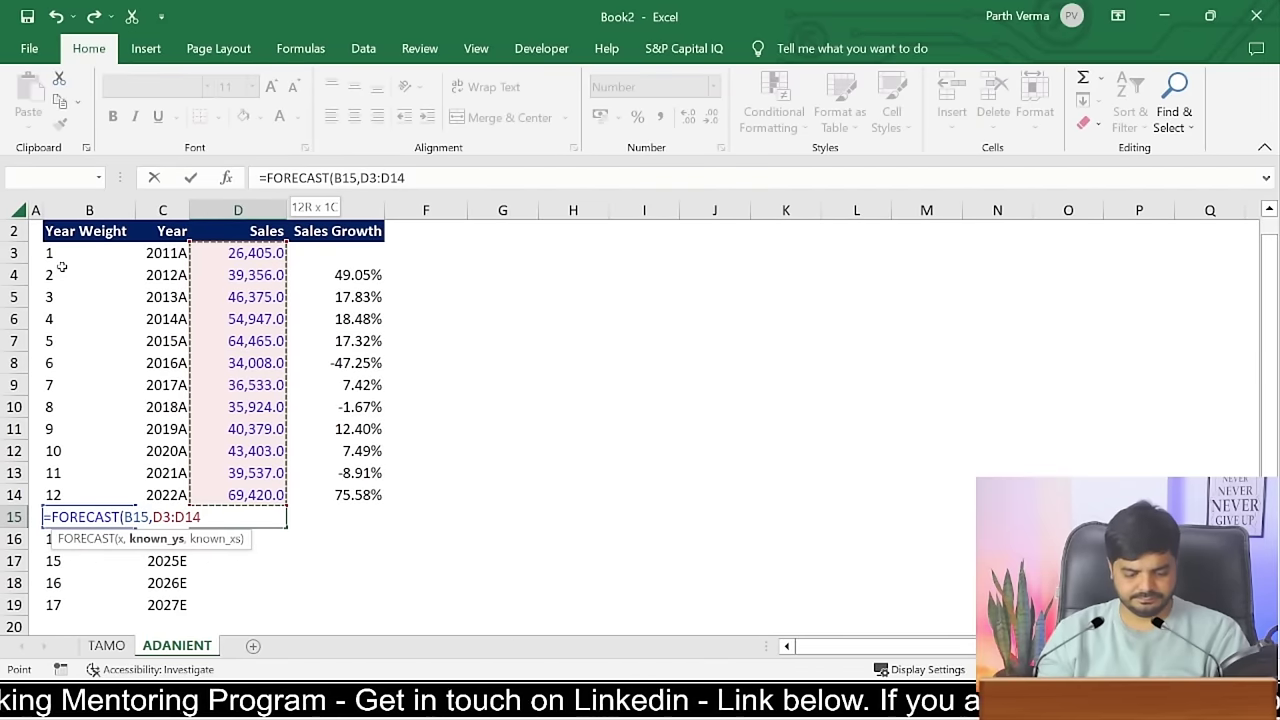
pyautogui.press('F4')
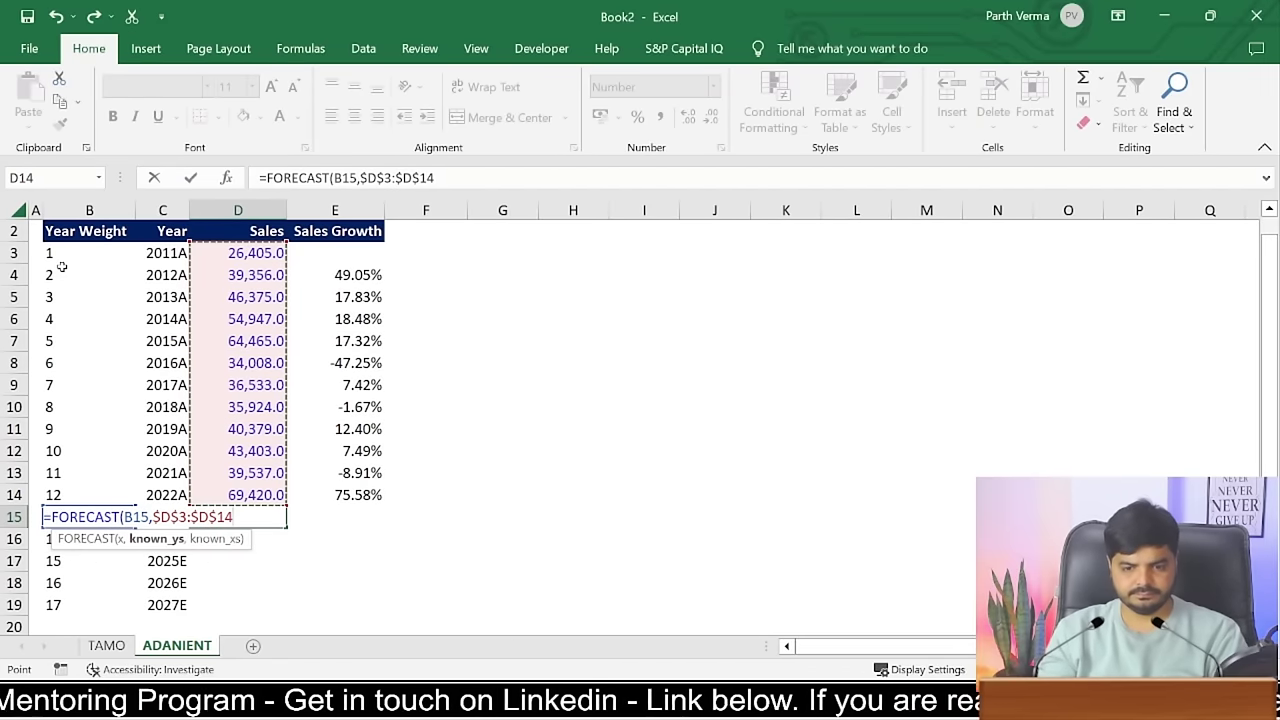
# - Finish the formula with locked known Year Weights $B$3:$B$14 and enter it
pyautogui.write(',')
pyautogui.press('Left')
pyautogui.press('Up')
pyautogui.press('Right')
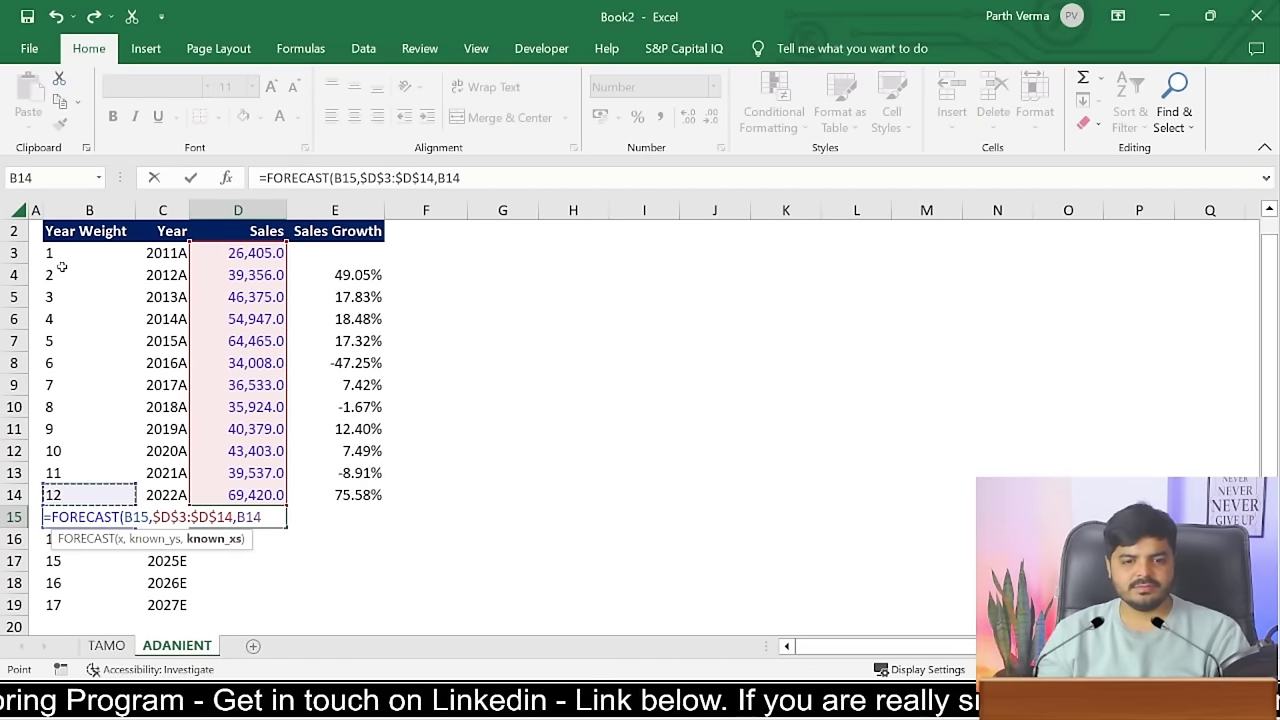
pyautogui.hotkey('ctrl', 'shift', 'Up')
pyautogui.hotkey('ctrl', 'shift', 'Right')
pyautogui.hotkey('shift', 'Left')
pyautogui.hotkey('shift', 'Left')
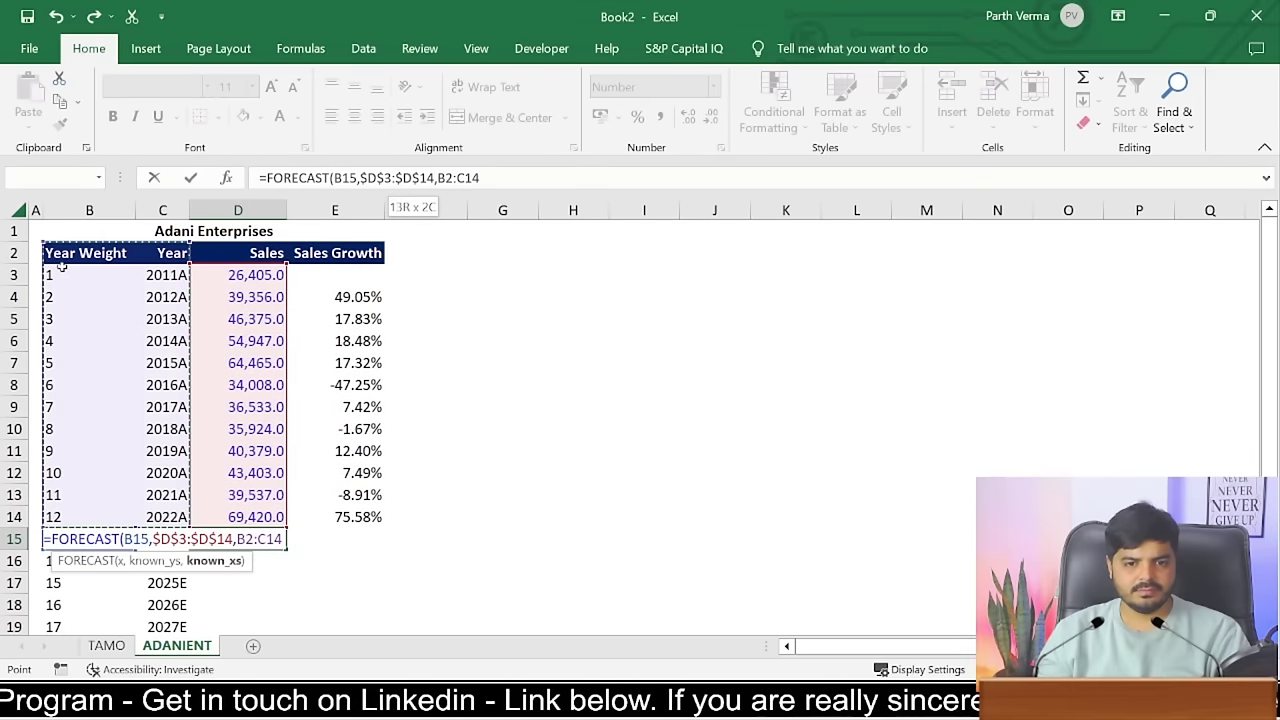
pyautogui.hotkey('shift', 'Left')
pyautogui.hotkey('shift', 'Down')
pyautogui.press('F4')
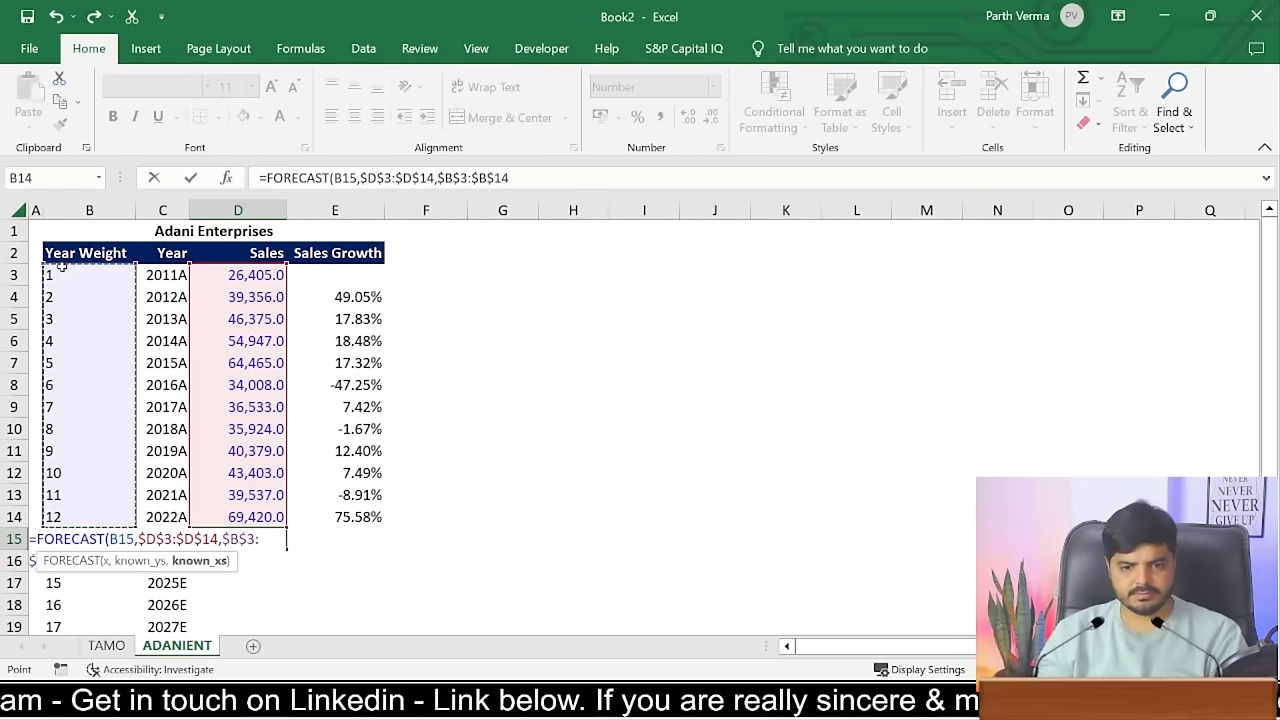
pyautogui.press('Return')
# - Copy the D15 forecast formula into D15:D19 for 2023E–2027E
pyautogui.press('Up')
pyautogui.hotkey('ctrl', 'c')
pyautogui.press('Right')
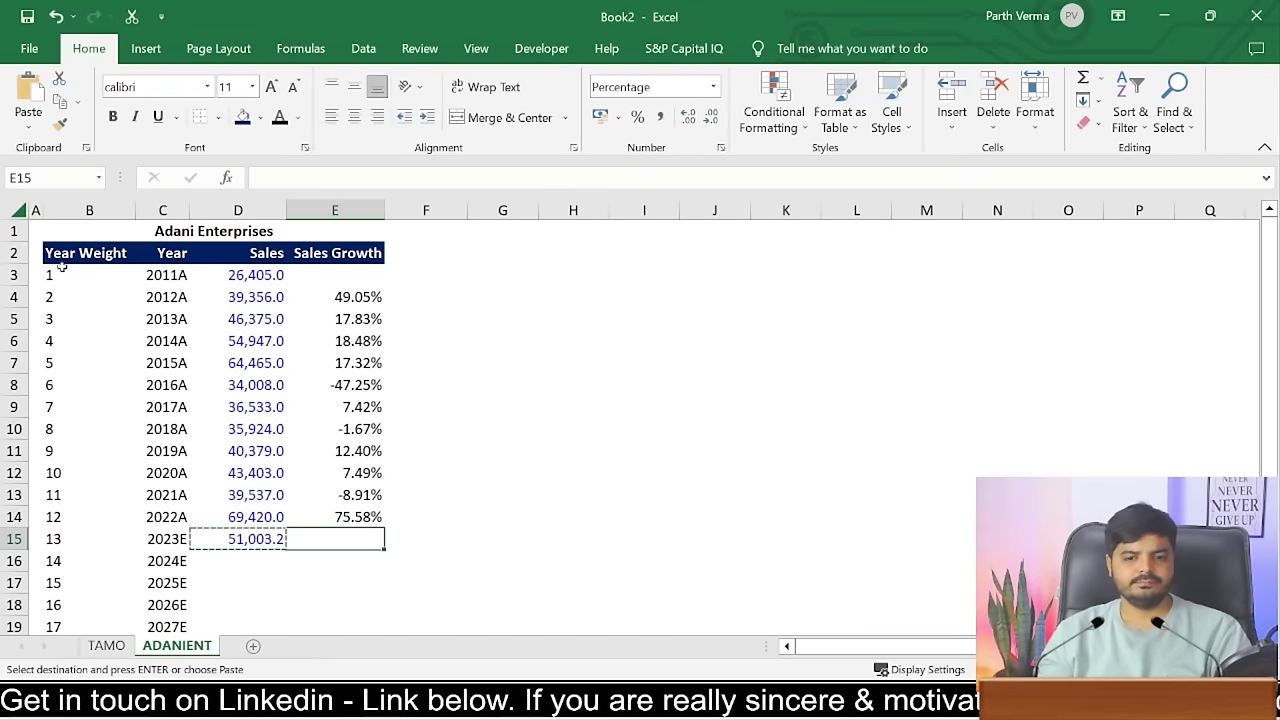
pyautogui.hotkey('ctrl', 'v')
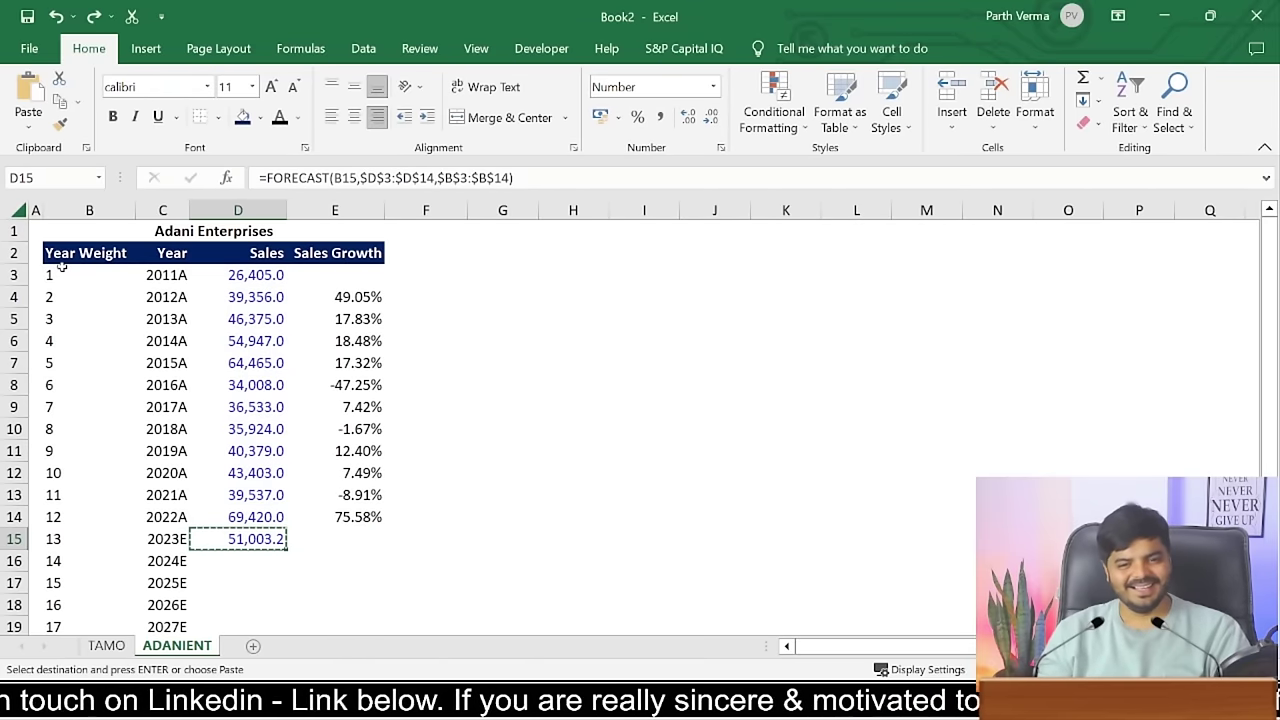
pyautogui.press('Down')
pyautogui.press('Down')
pyautogui.press('Left')
pyautogui.press('Down')
pyautogui.press('Down')
pyautogui.press('Right')
pyautogui.hotkey('shift', 'Up')
pyautogui.hotkey('shift', 'Up')
pyautogui.hotkey('shift', 'Up')
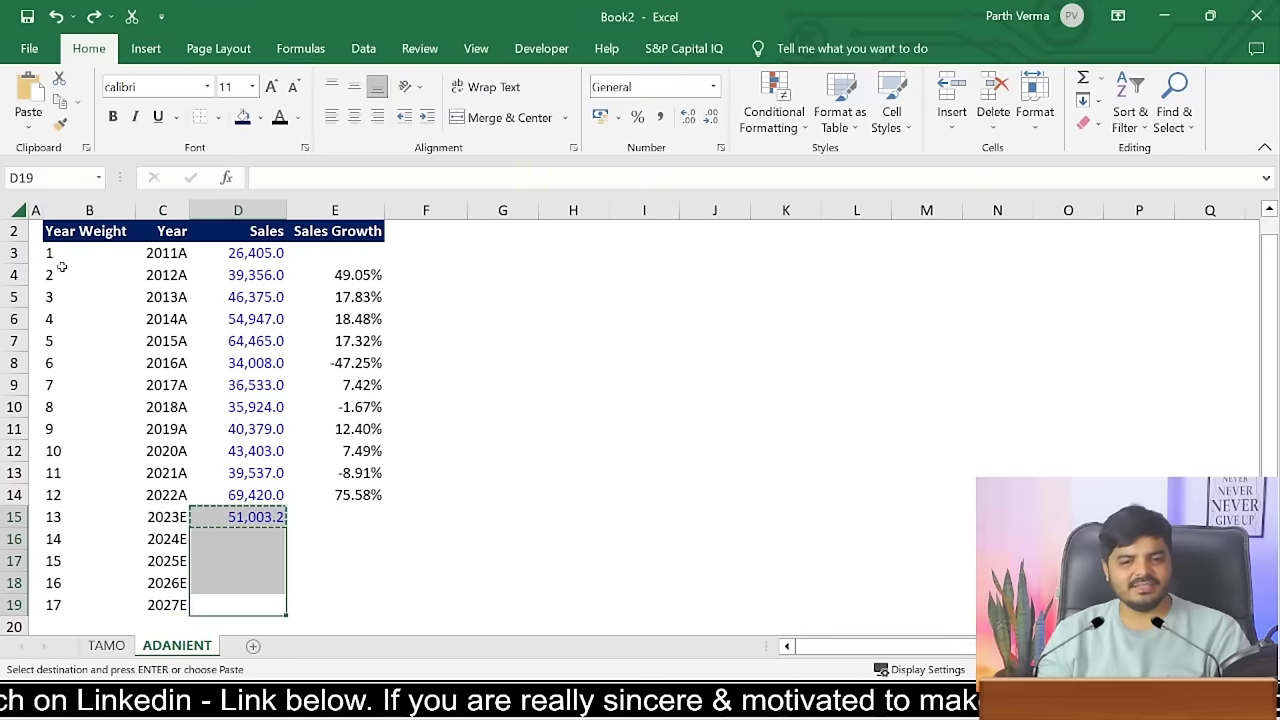
pyautogui.press('Return')
pyautogui.press('Up')
# - Fill the E14 Sales Growth formula into E15:E19 for the forecast years
pyautogui.press('Up')
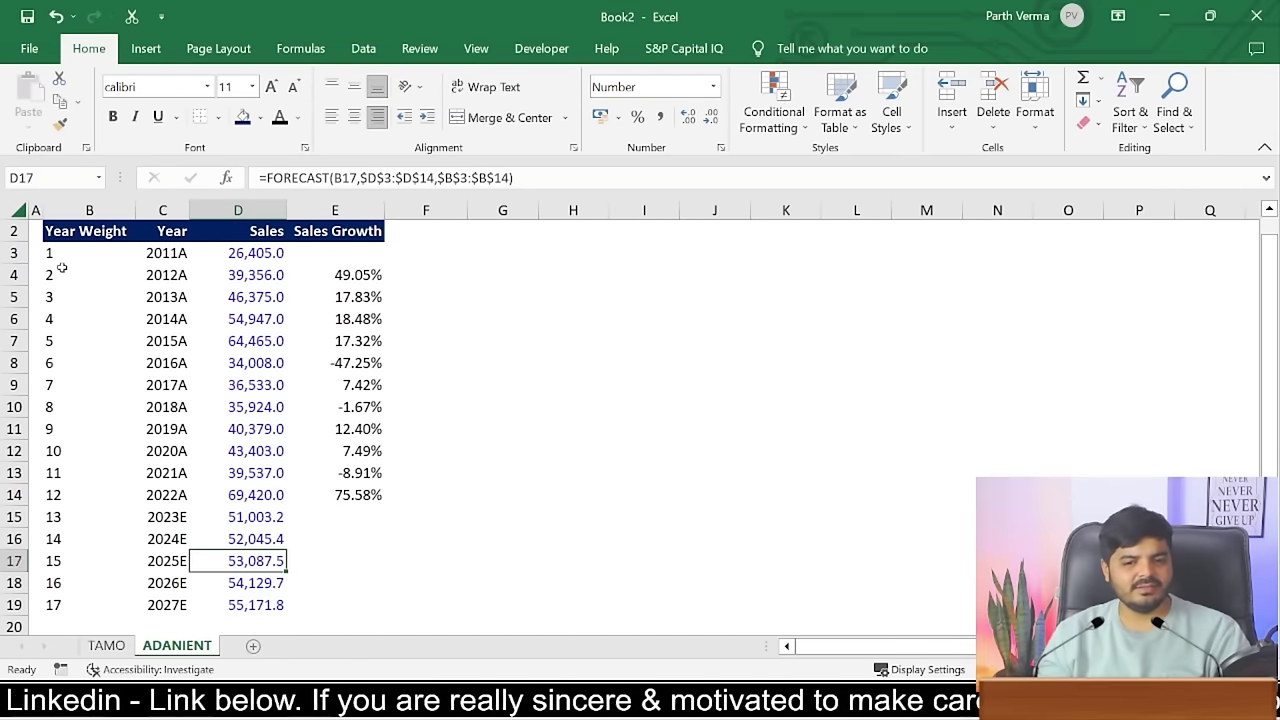
pyautogui.press('Up')
pyautogui.press('Up')
pyautogui.press('Down')
pyautogui.press('Down')
pyautogui.press('Down')
pyautogui.press('Down')
pyautogui.press('Up')
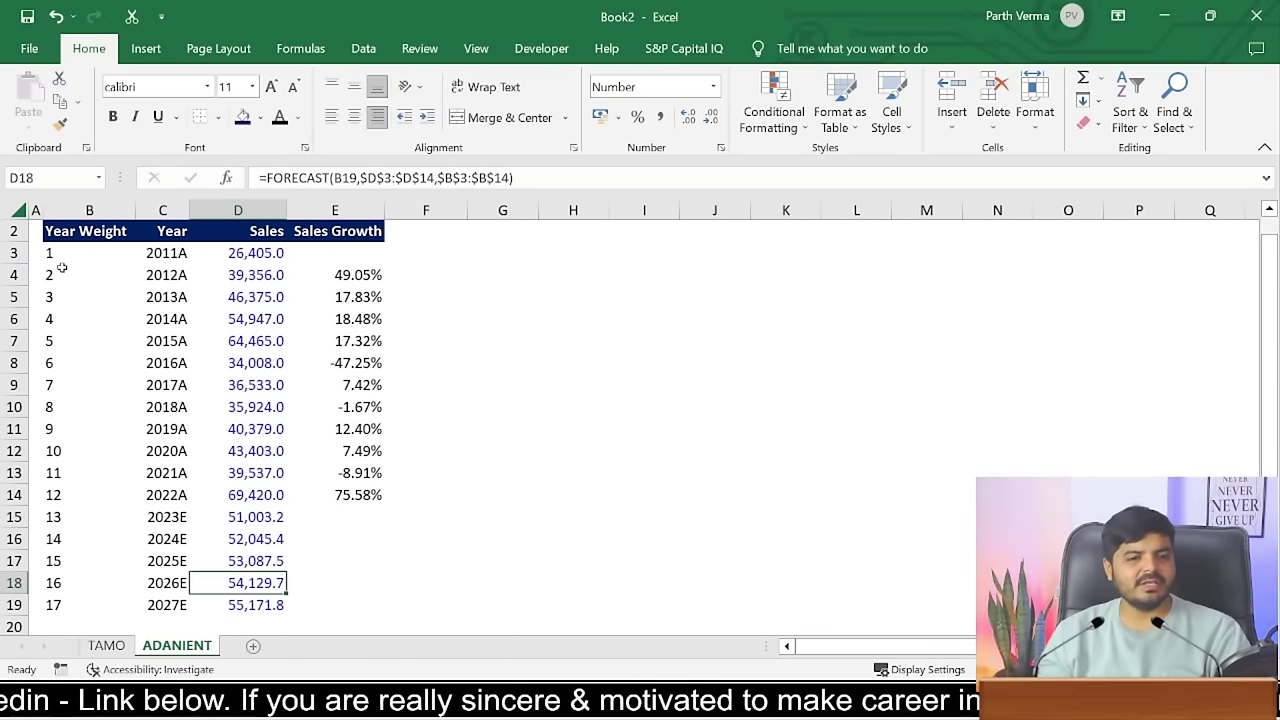
pyautogui.press('Up')
pyautogui.press('Up')
pyautogui.press('Up')
pyautogui.press('Up')
pyautogui.press('Right')
pyautogui.hotkey('ctrl', 'c')
pyautogui.press('Left')
pyautogui.press('Right')
pyautogui.press('Down')
pyautogui.press('Down')
pyautogui.press('Down')
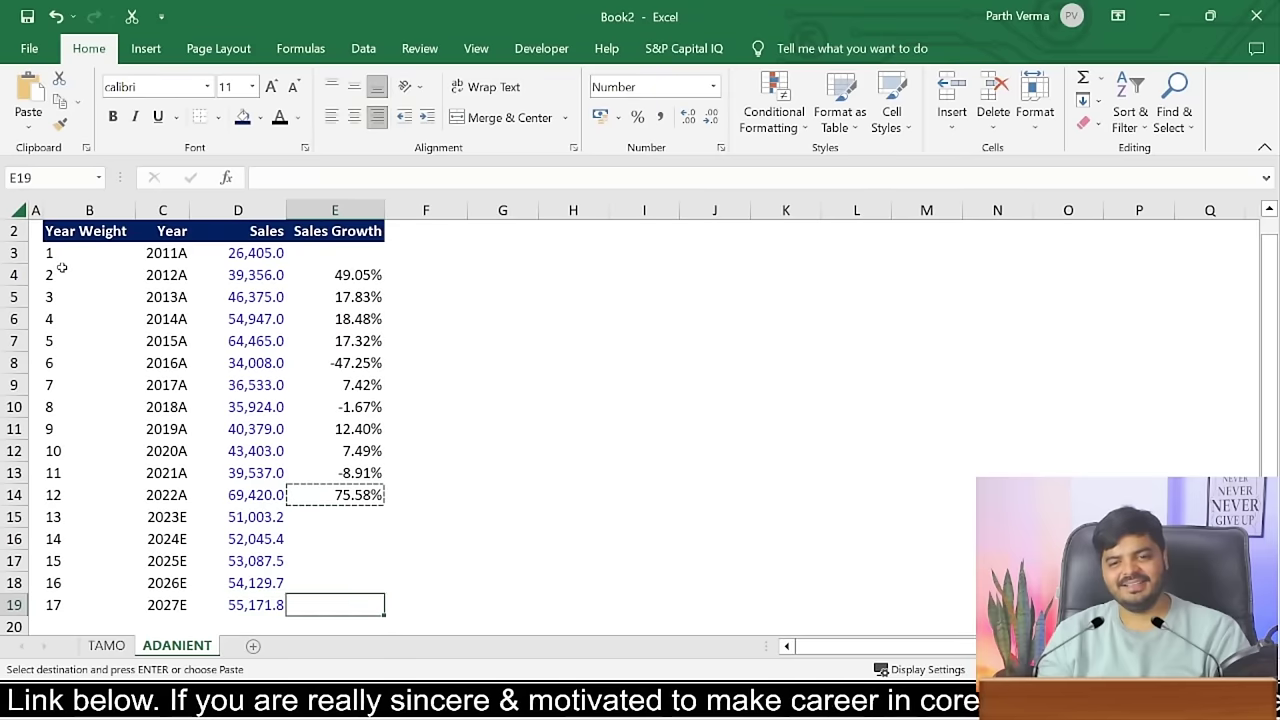
pyautogui.hotkey('shift', 'Up')
pyautogui.hotkey('shift', 'Up')
pyautogui.hotkey('shift', 'Up')
pyautogui.press('Return')
pyautogui.press('Up')
pyautogui.press('Up')
pyautogui.press('Down')
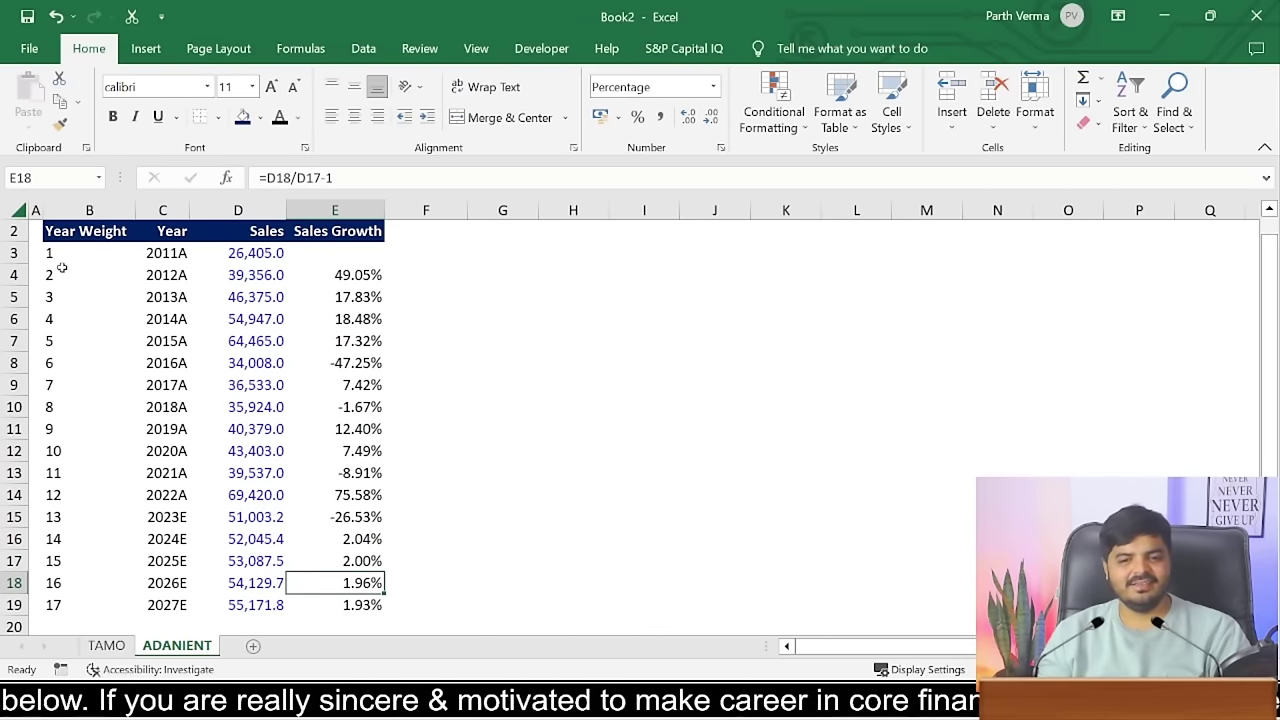
pyautogui.press('Up')
pyautogui.press('Up')
pyautogui.press('Up')
pyautogui.press('Up')
pyautogui.press('Down')
pyautogui.press('Down')
pyautogui.press('Down')
pyautogui.press('Down')
pyautogui.press('Down')
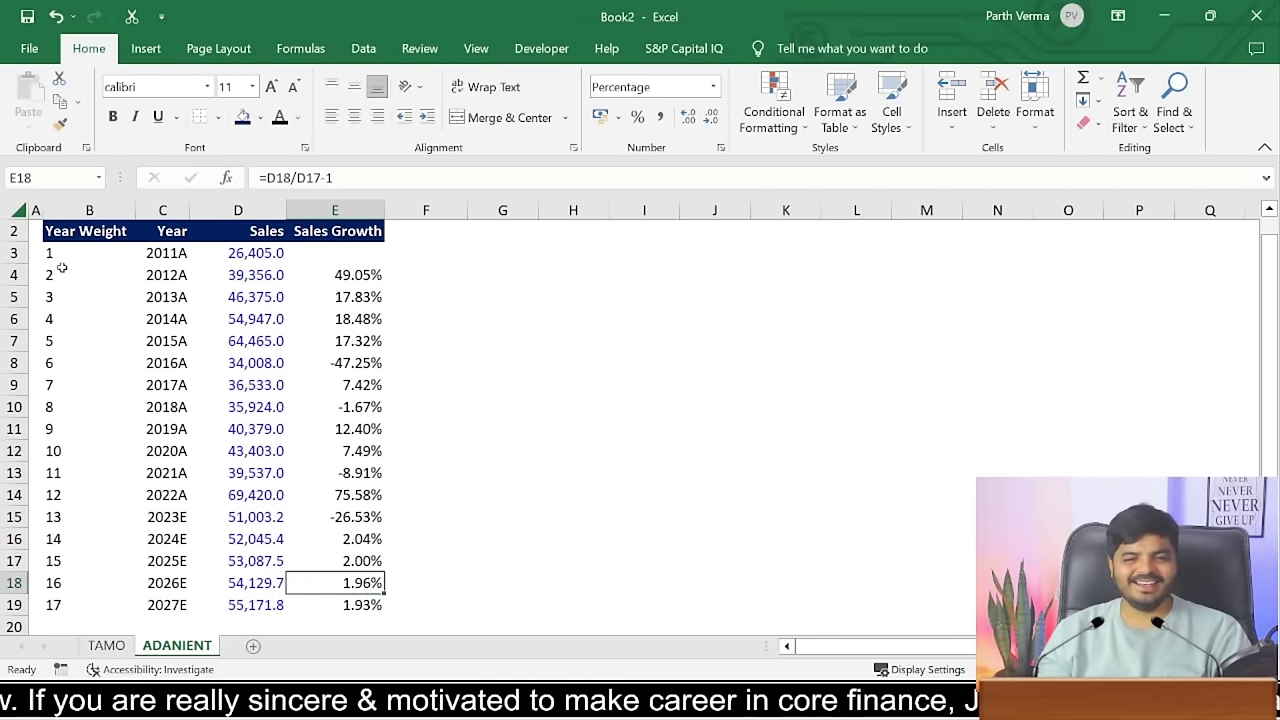
pyautogui.press('Down')
pyautogui.press('Down')
pyautogui.press('Down')
pyautogui.press('Up')
pyautogui.press('Up')
pyautogui.press('Up')
pyautogui.press('Up')
pyautogui.press('Up')
pyautogui.press('Up')
pyautogui.press('Up')
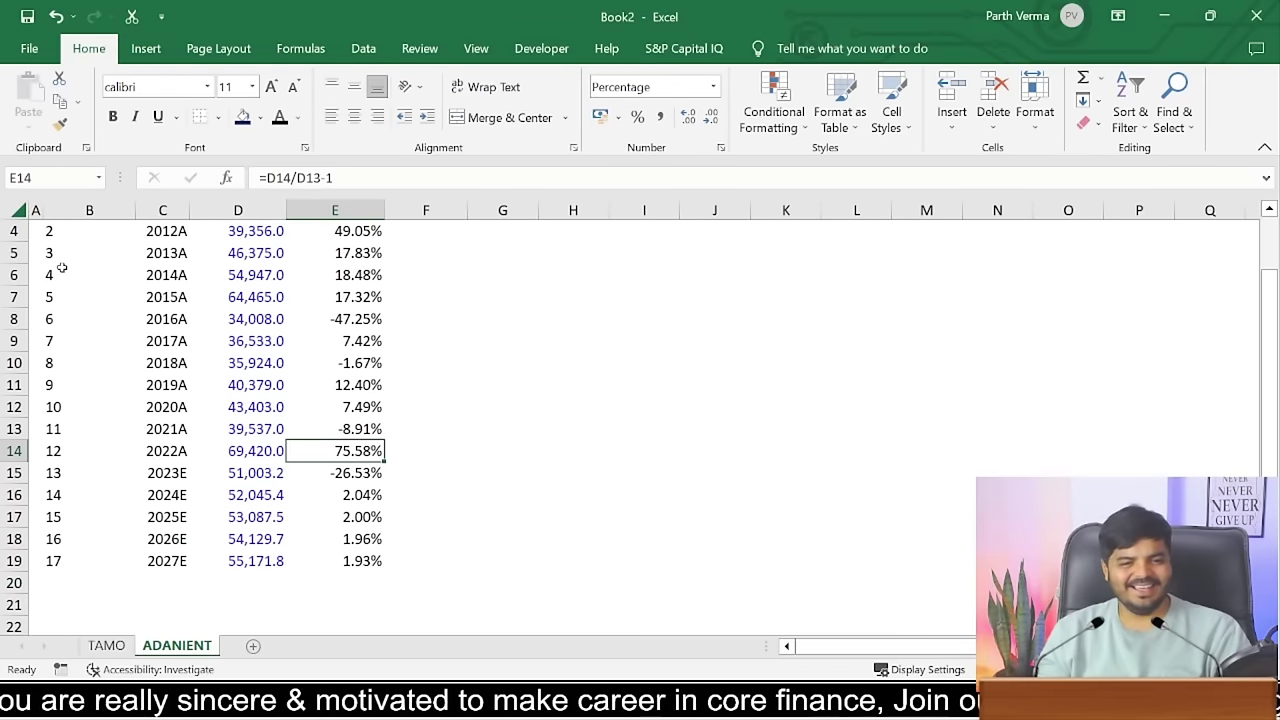
# - Check the 2023E–2027E growth formulas against Sales, then switch to the TAMO- Forecasting workbook
pyautogui.press('Left')
pyautogui.press('Down')
pyautogui.press('Down')
pyautogui.press('Right')
pyautogui.press('Down')
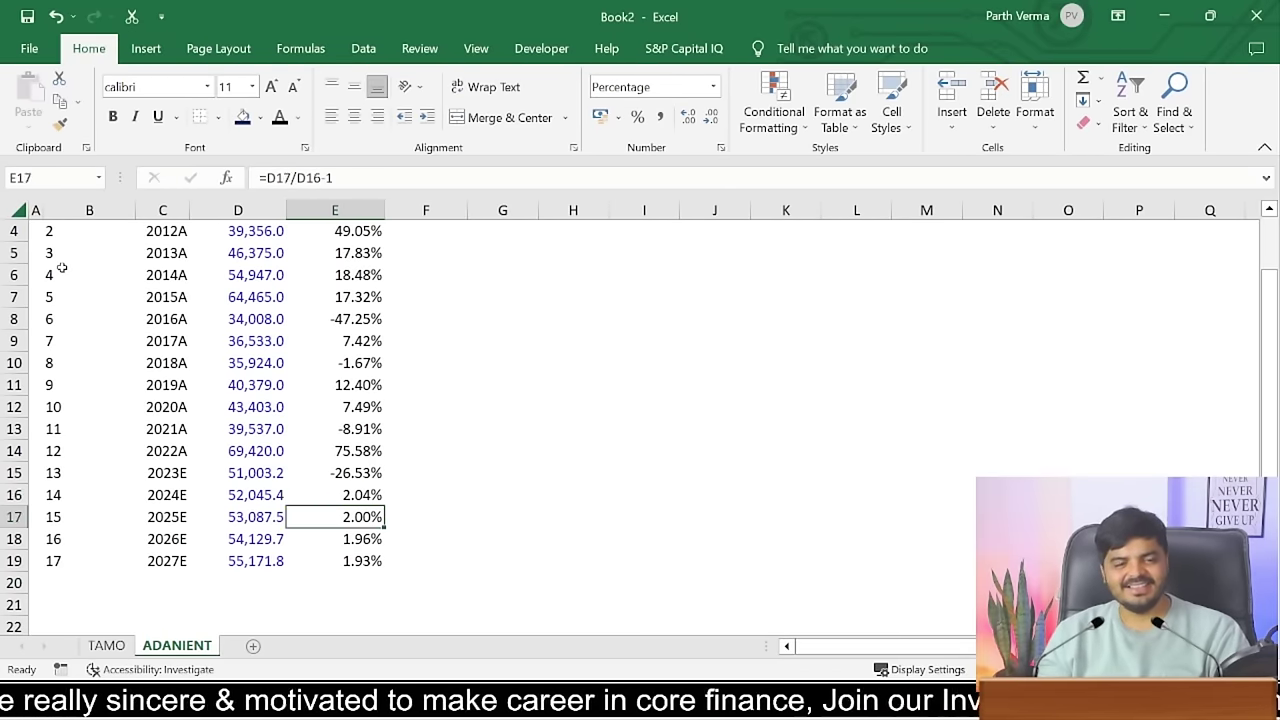
pyautogui.press('Left')
pyautogui.press('Up')
pyautogui.press('Right')
pyautogui.press('Up')
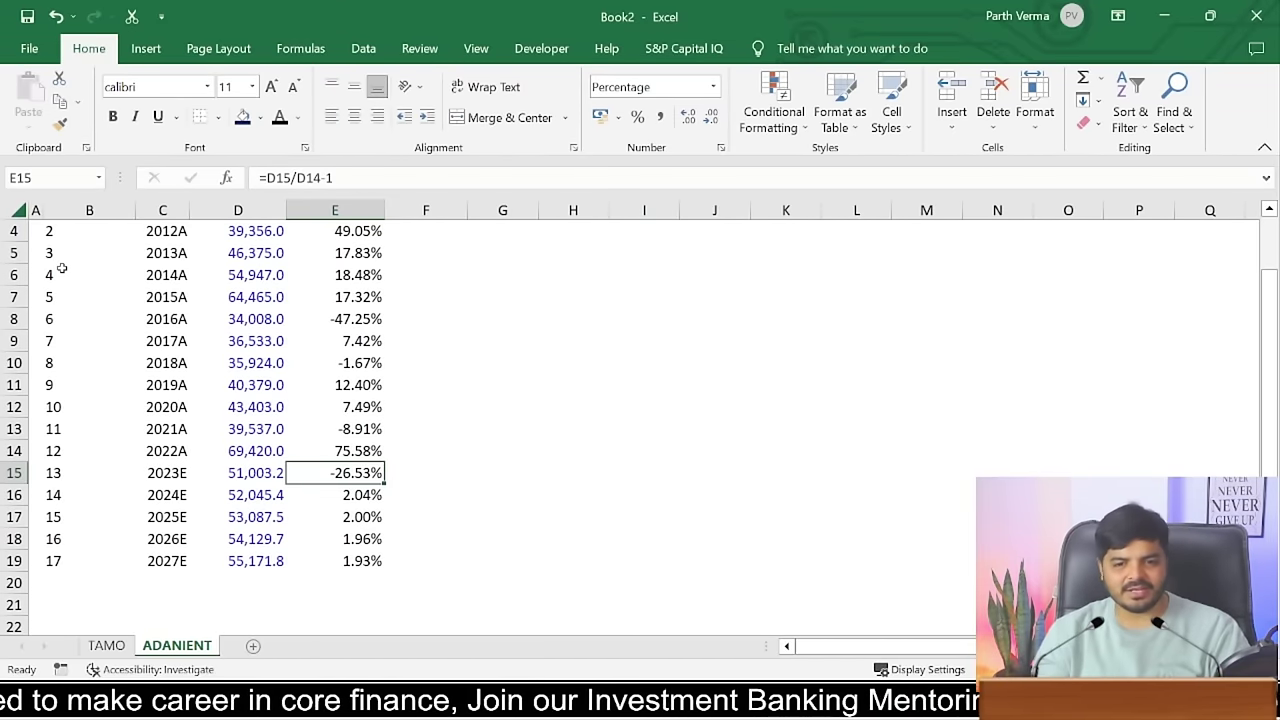
pyautogui.press('Up')
pyautogui.hotkey('ctrl', 'Up')
pyautogui.hotkey('ctrl', 'Up')
pyautogui.hotkey('ctrl', 'Up')
pyautogui.press('Down')
pyautogui.press('Down')
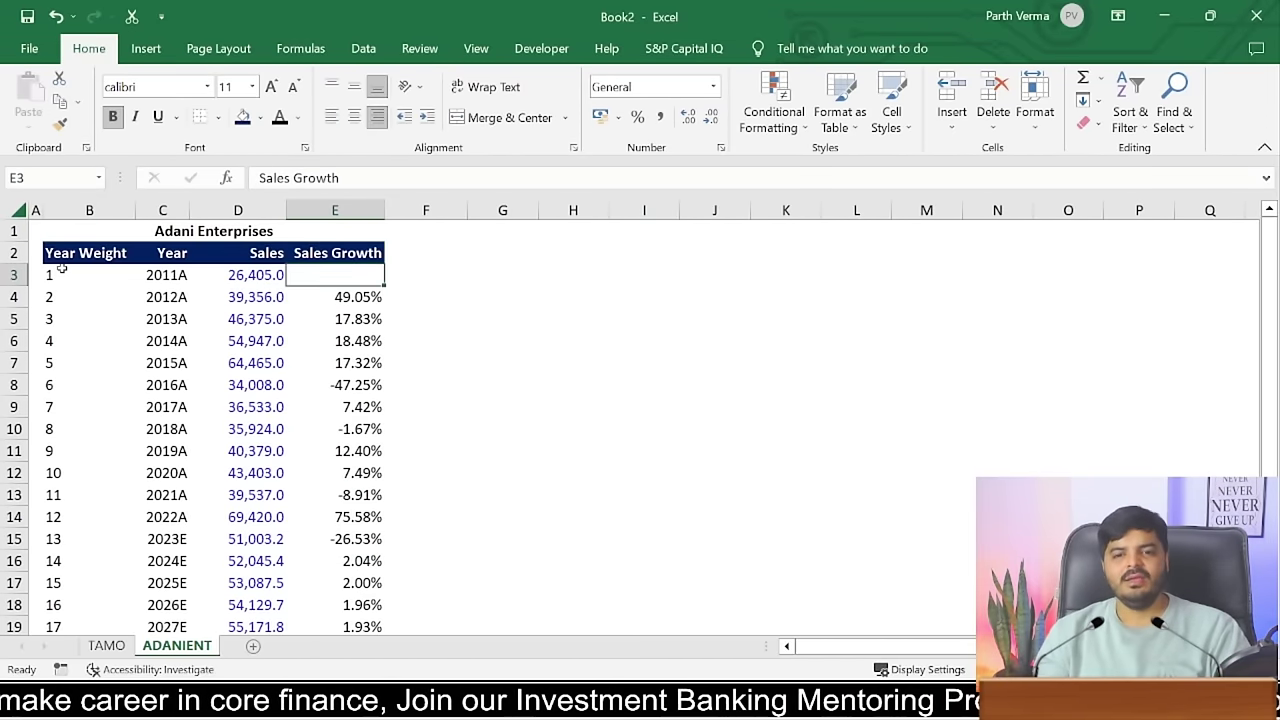
pyautogui.press('Down')
pyautogui.press('Down')
pyautogui.press('Down')
pyautogui.press('Down')
pyautogui.press('Down')
pyautogui.press('Down')
pyautogui.press('Up')
pyautogui.press('Up')
pyautogui.press('Up')
pyautogui.press('Up')
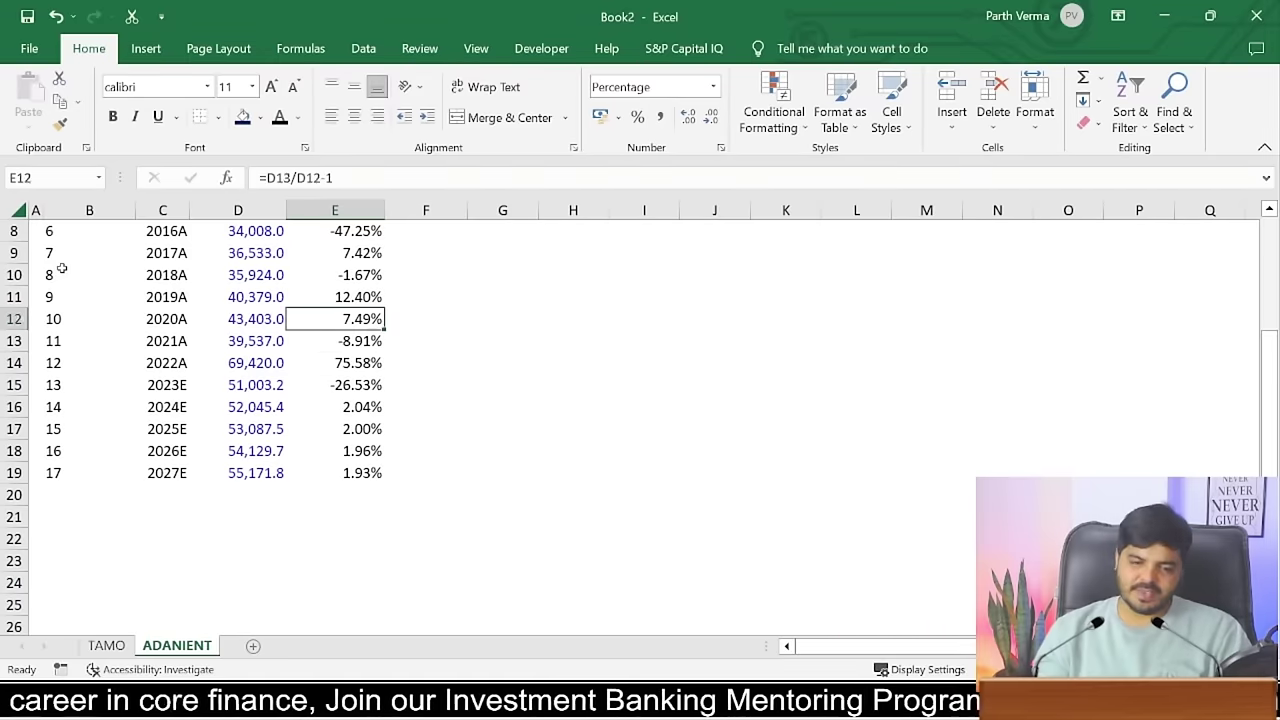
pyautogui.hotkey('ctrl', 'Up')
pyautogui.hotkey('ctrl', 'Up')
pyautogui.hotkey('ctrl', 'Up')
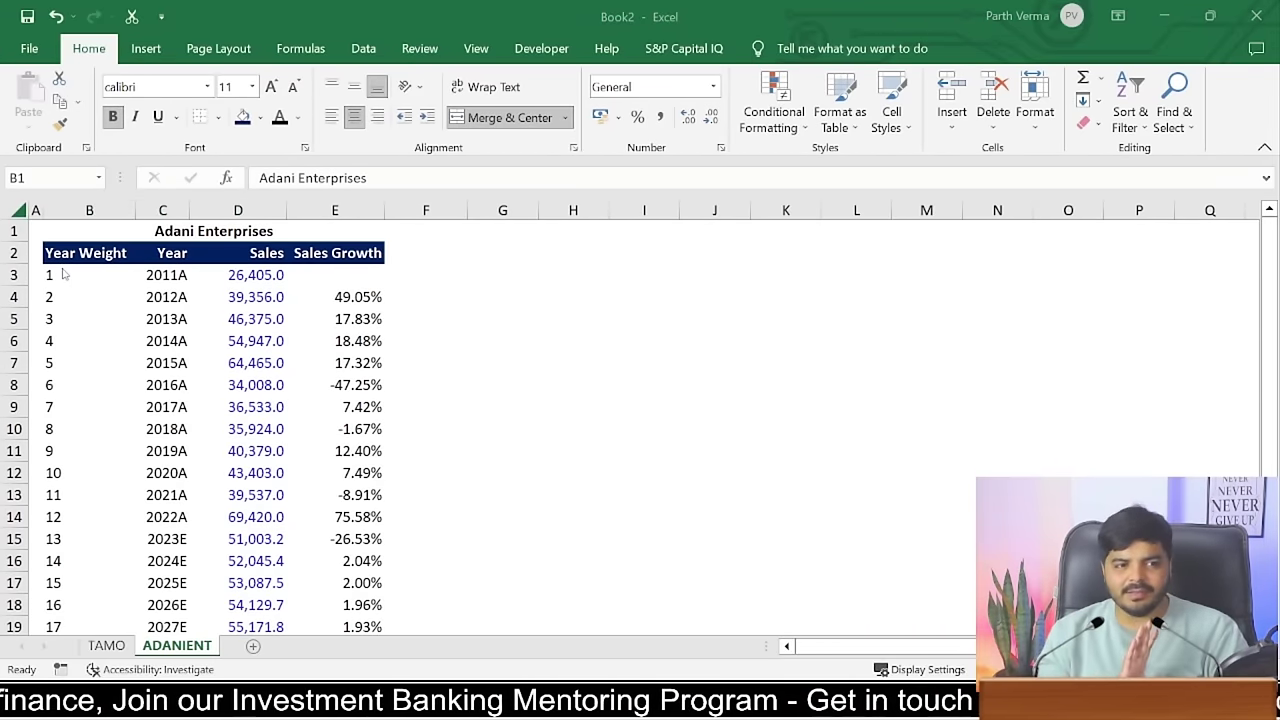
pyautogui.hotkey('alt', 'Tab')
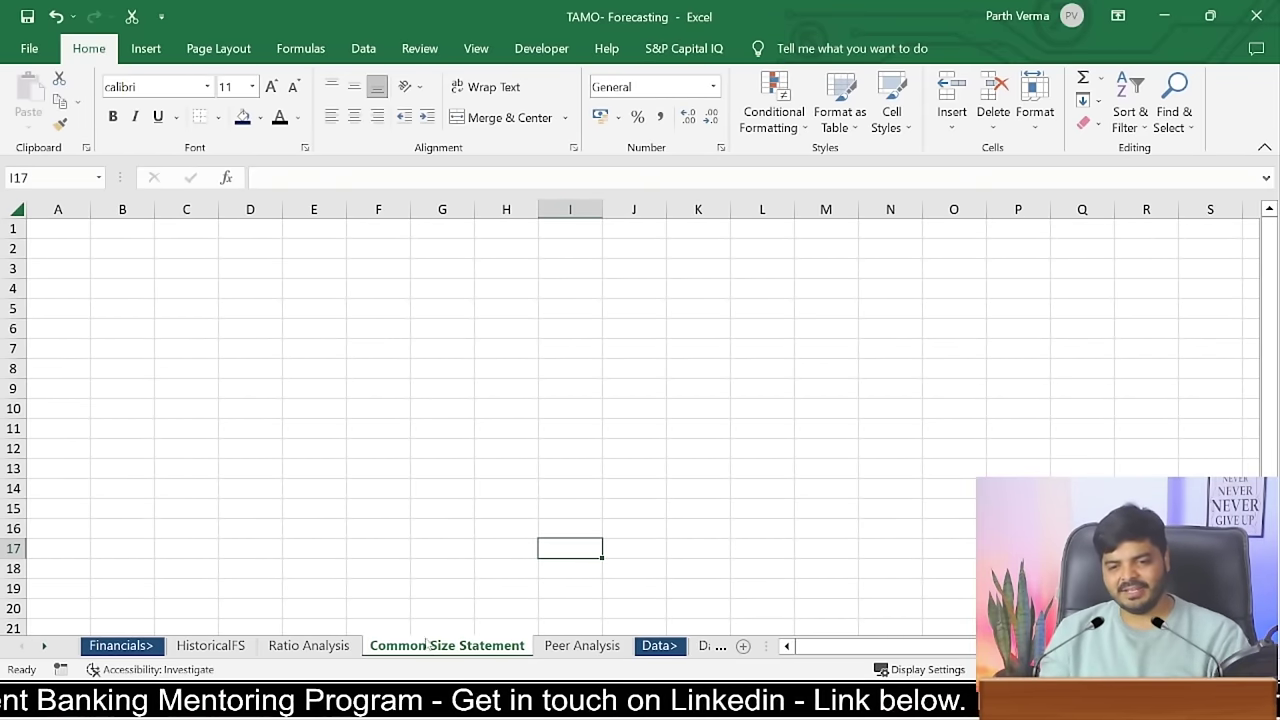
# - Rename the blank Common Size Statement sheet to 'Forecasting'
pyautogui.click(352, 648)
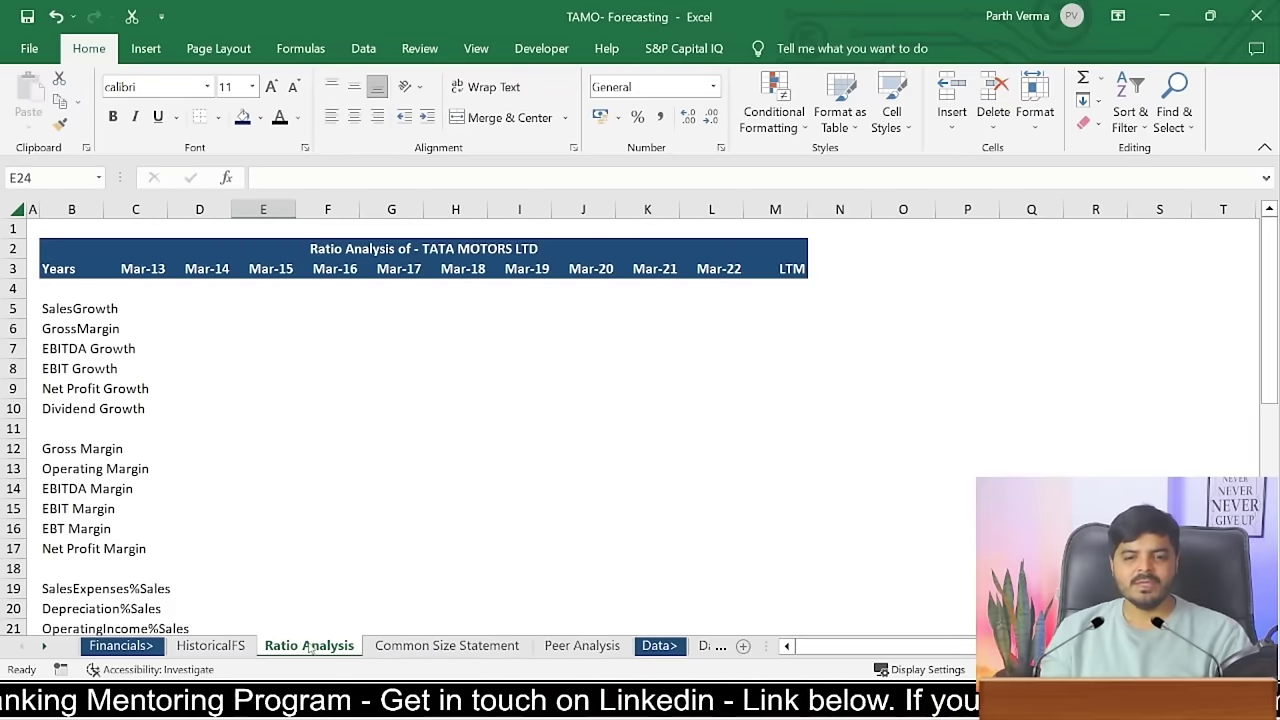
pyautogui.click(245, 646)
pyautogui.click(345, 648)
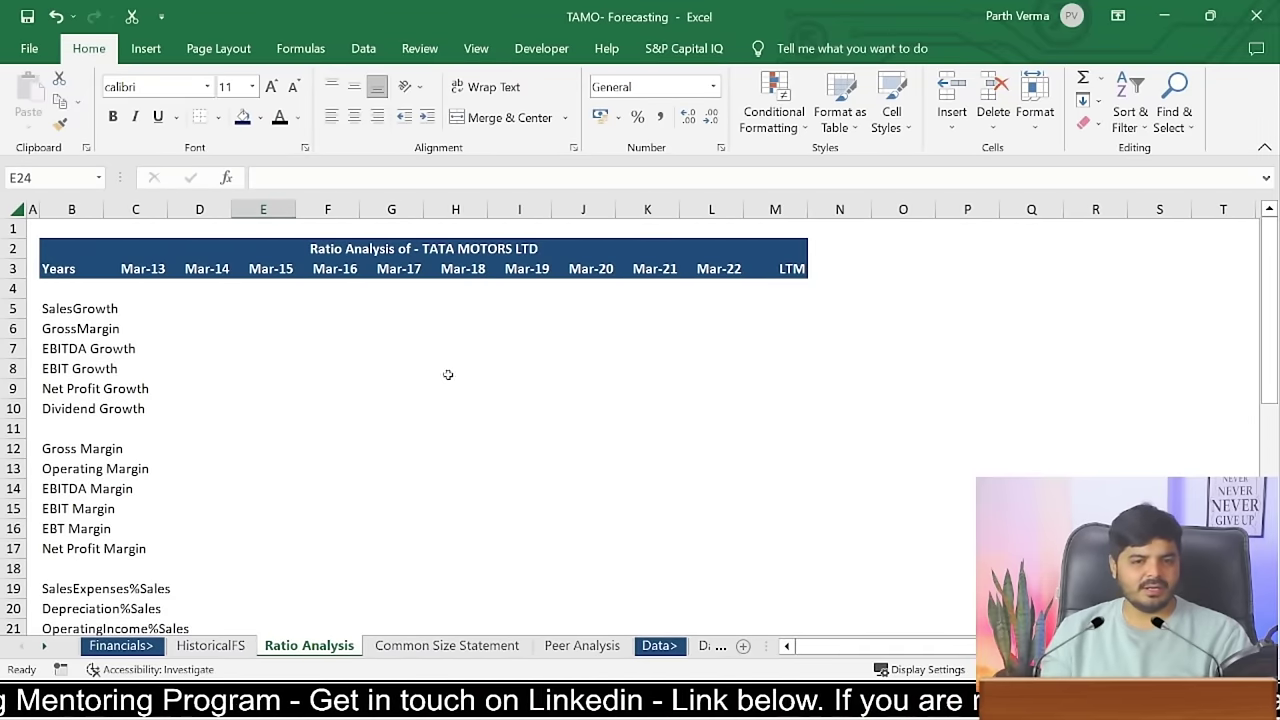
pyautogui.click(440, 646)
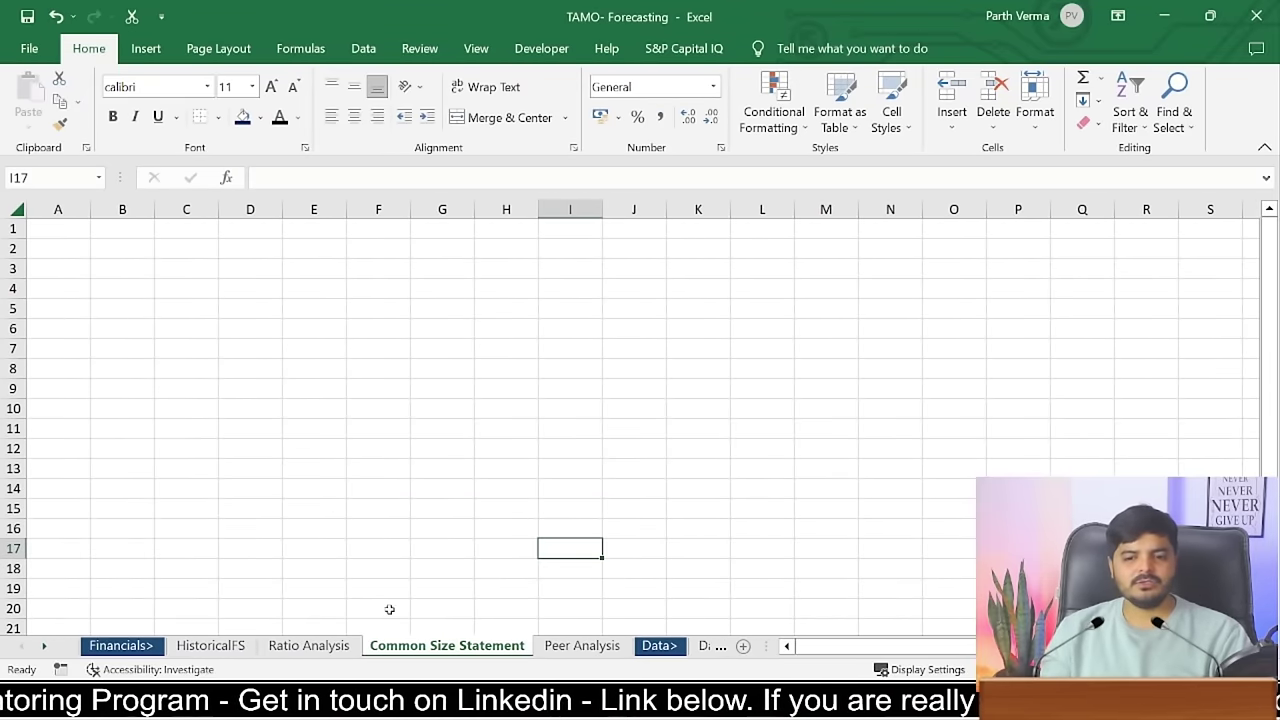
pyautogui.doubleClick(465, 648)
pyautogui.write('Fore')
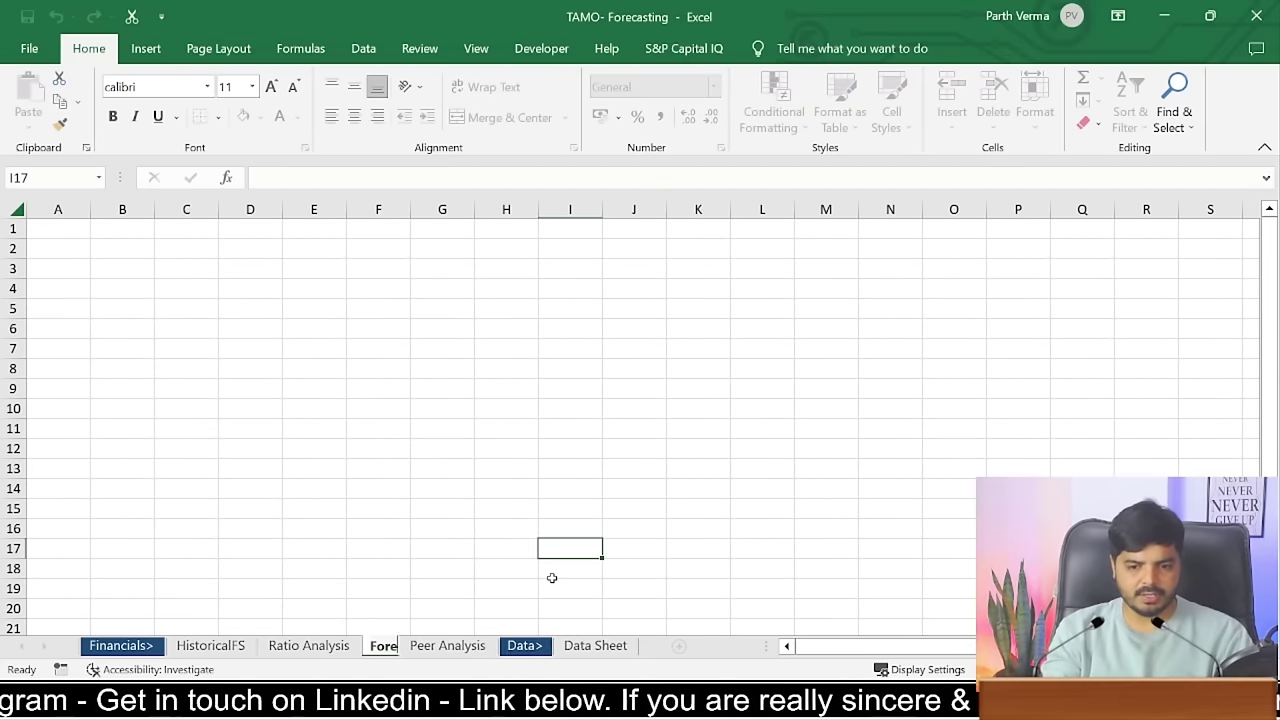
pyautogui.write('casting')
pyautogui.press('Return')
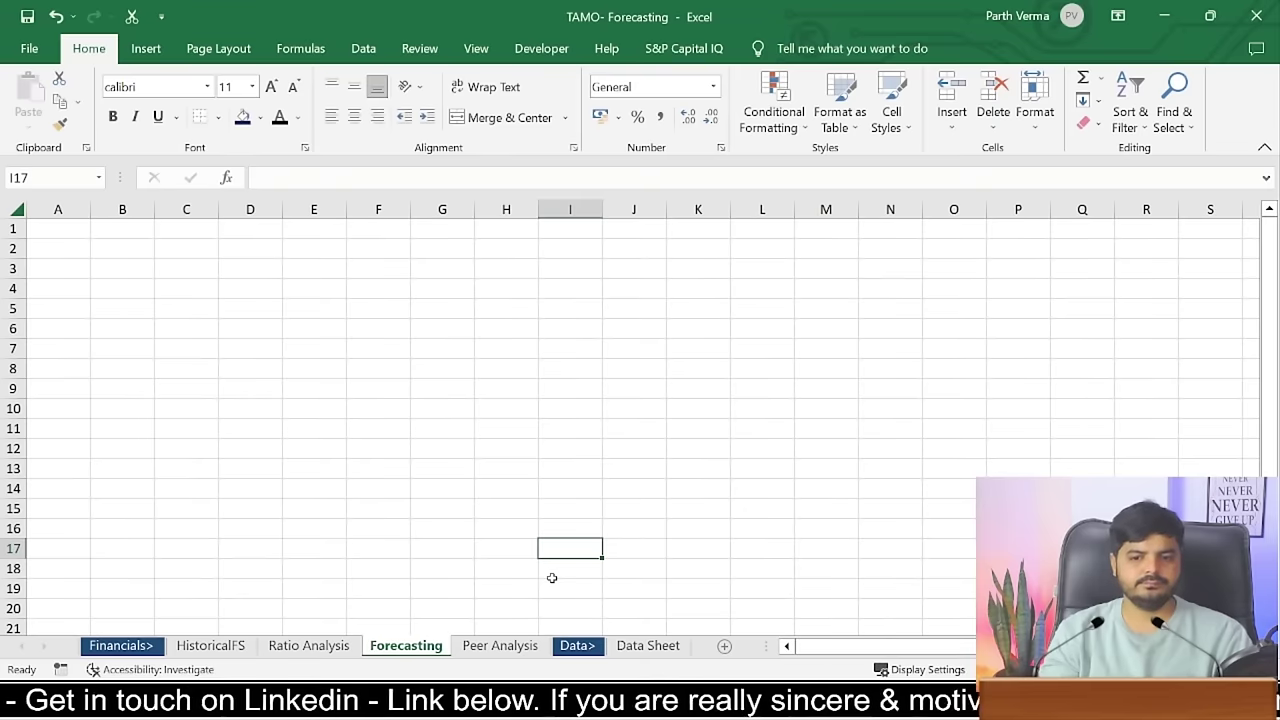
pyautogui.click(233, 266)
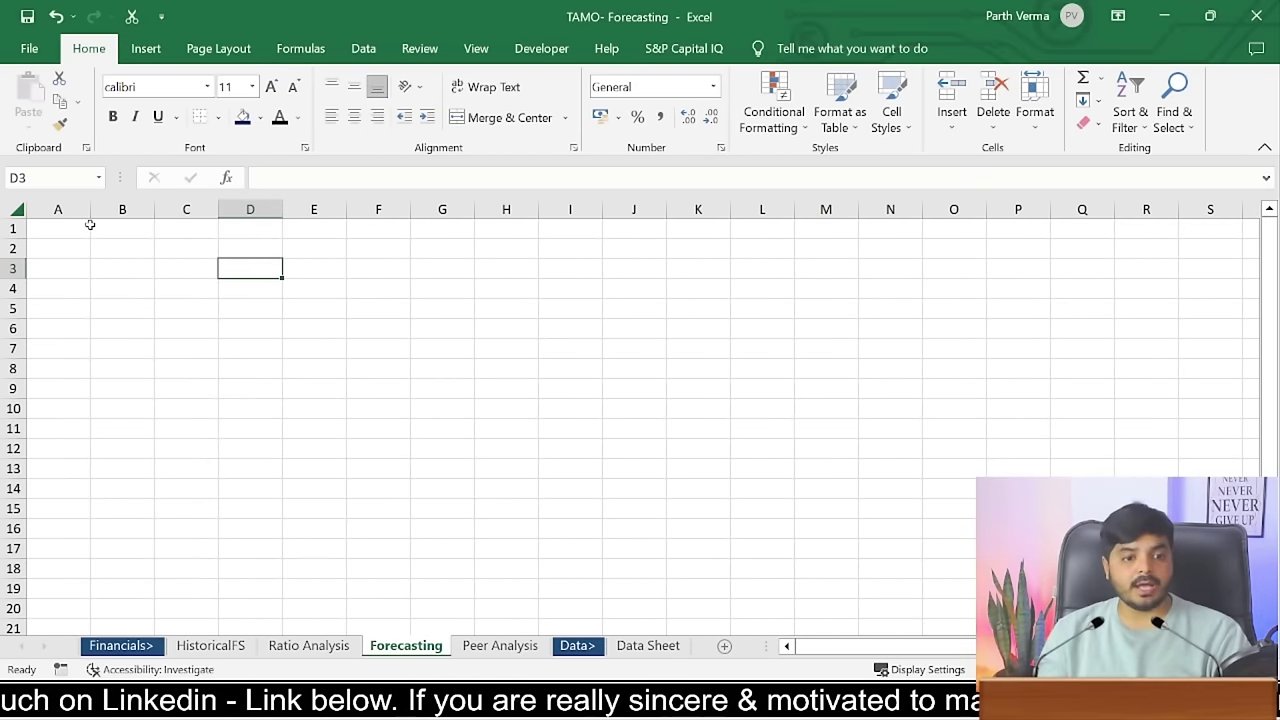
# - Hide the gridlines on the Forecasting sheet, keeping row and column headings visible
pyautogui.click(89, 228)
pyautogui.hotkey('alt', 'w')
pyautogui.press('v')
pyautogui.press('h')
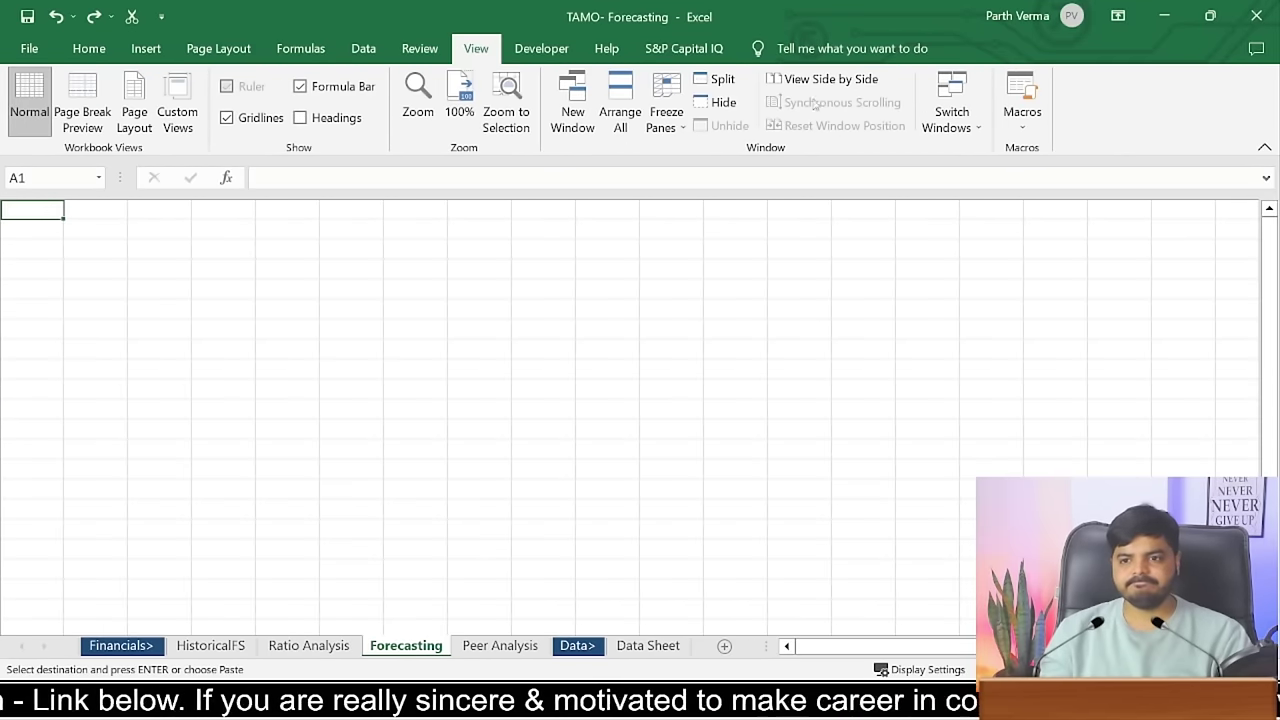
pyautogui.click(300, 117)
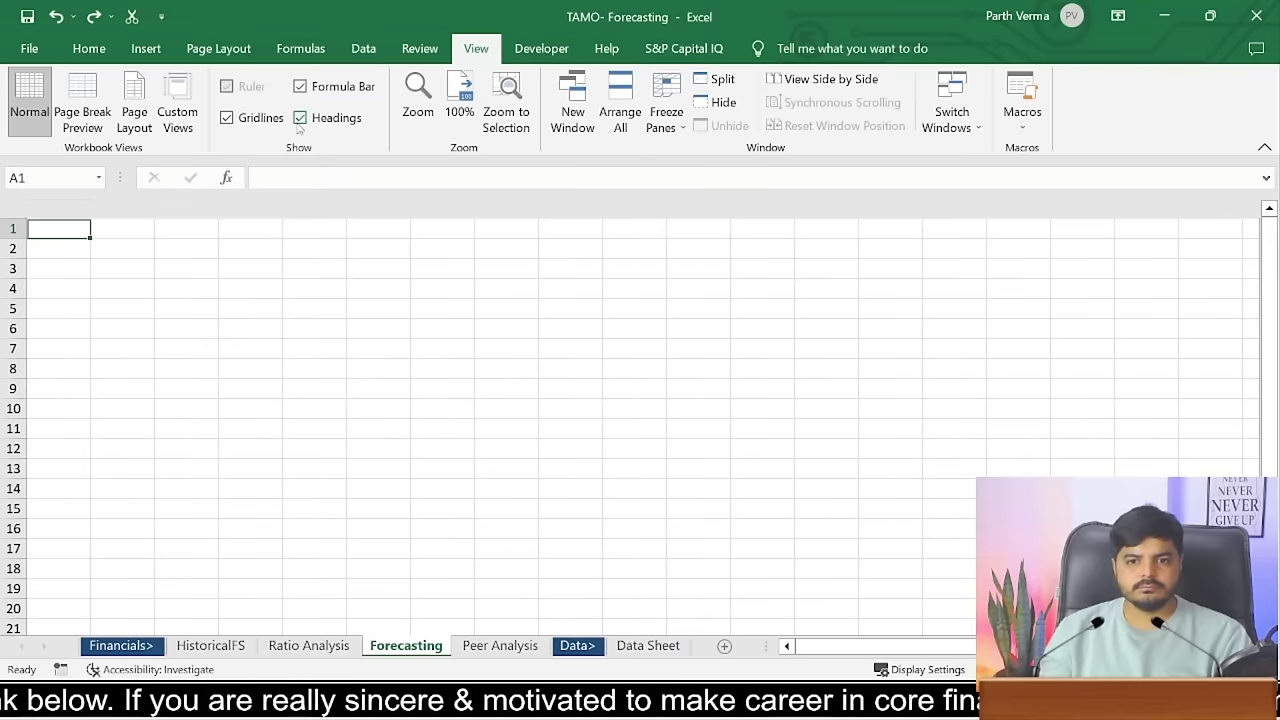
pyautogui.click(275, 312)
pyautogui.click(117, 258)
pyautogui.hotkey('alt', 'w')
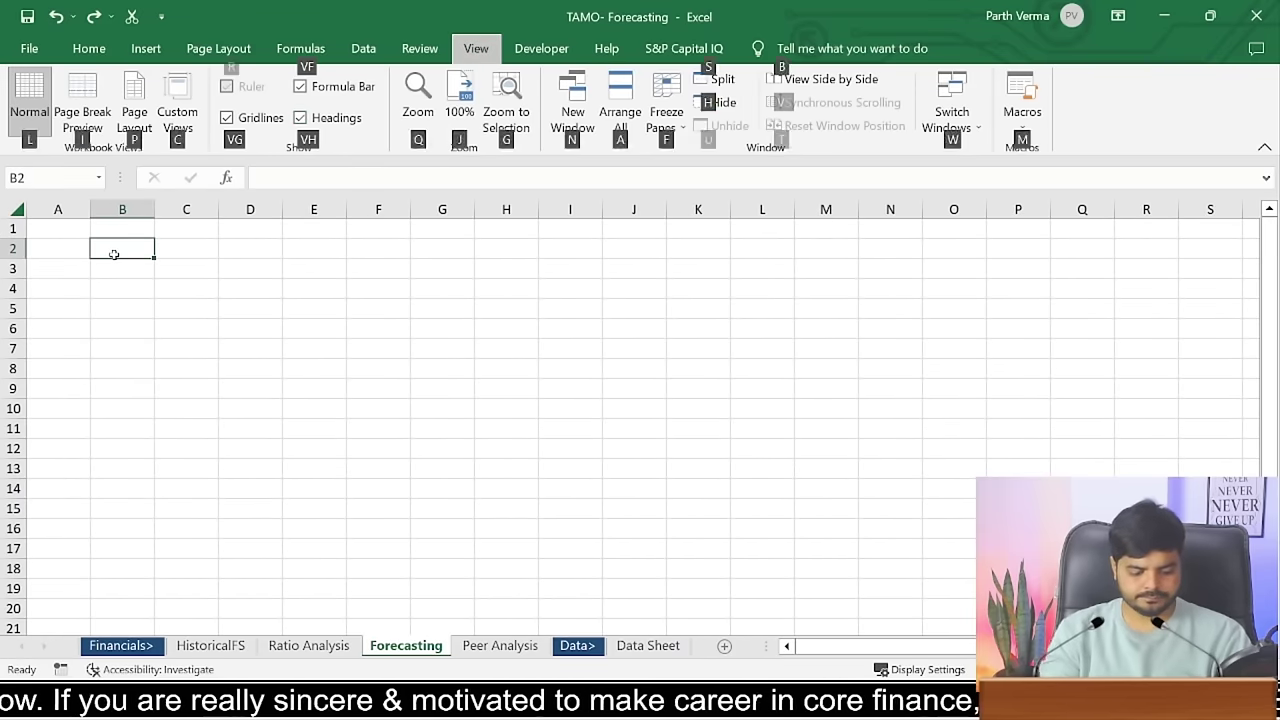
pyautogui.press('v')
pyautogui.press('g')
pyautogui.press('Left')
# - Set column A width to 1.5, then return to the Book2 workbook
pyautogui.hotkey('ctrl', 'space')
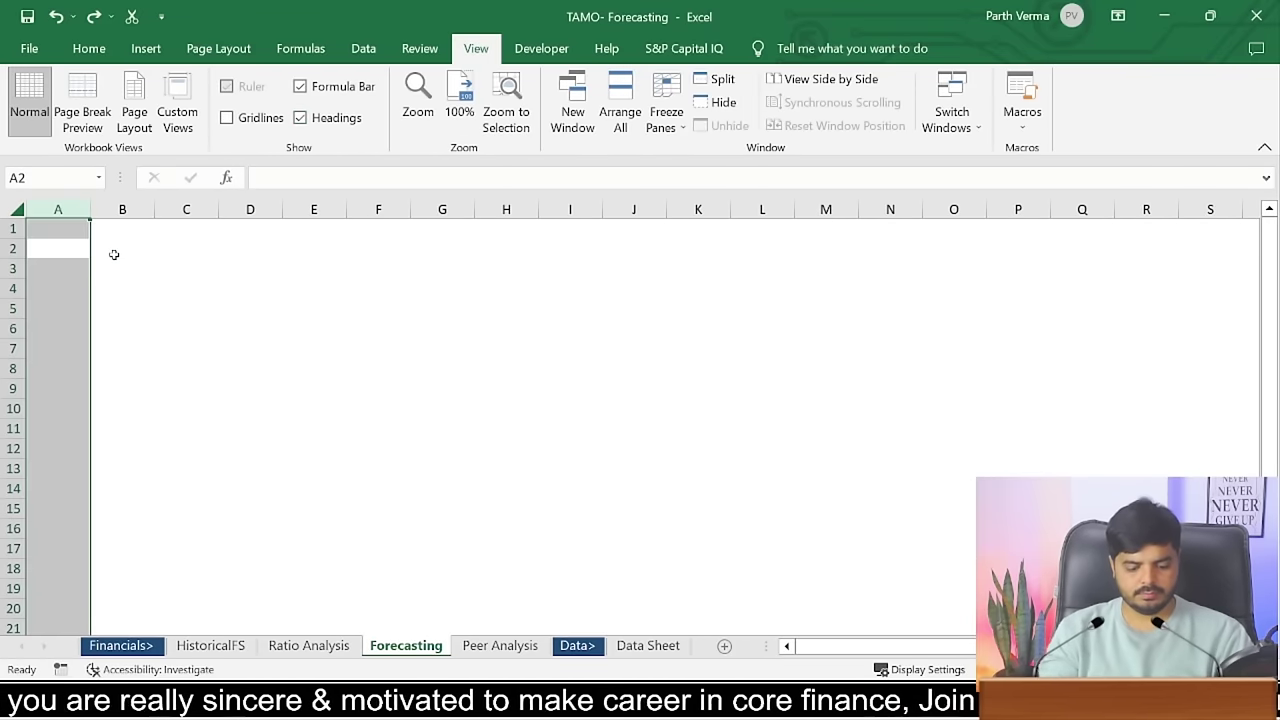
pyautogui.hotkey('alt', 'h')
pyautogui.write('ow1.5')
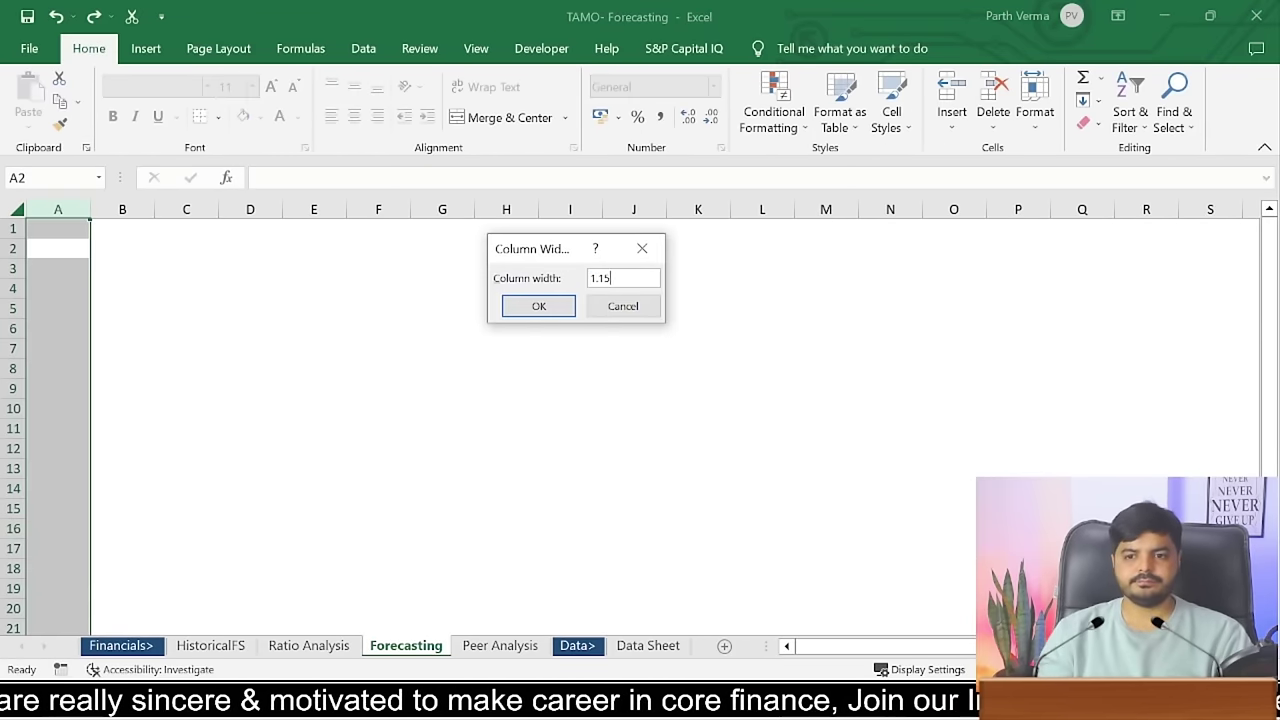
pyautogui.press('Return')
pyautogui.press('Up')
pyautogui.press('Down')
pyautogui.press('Right')
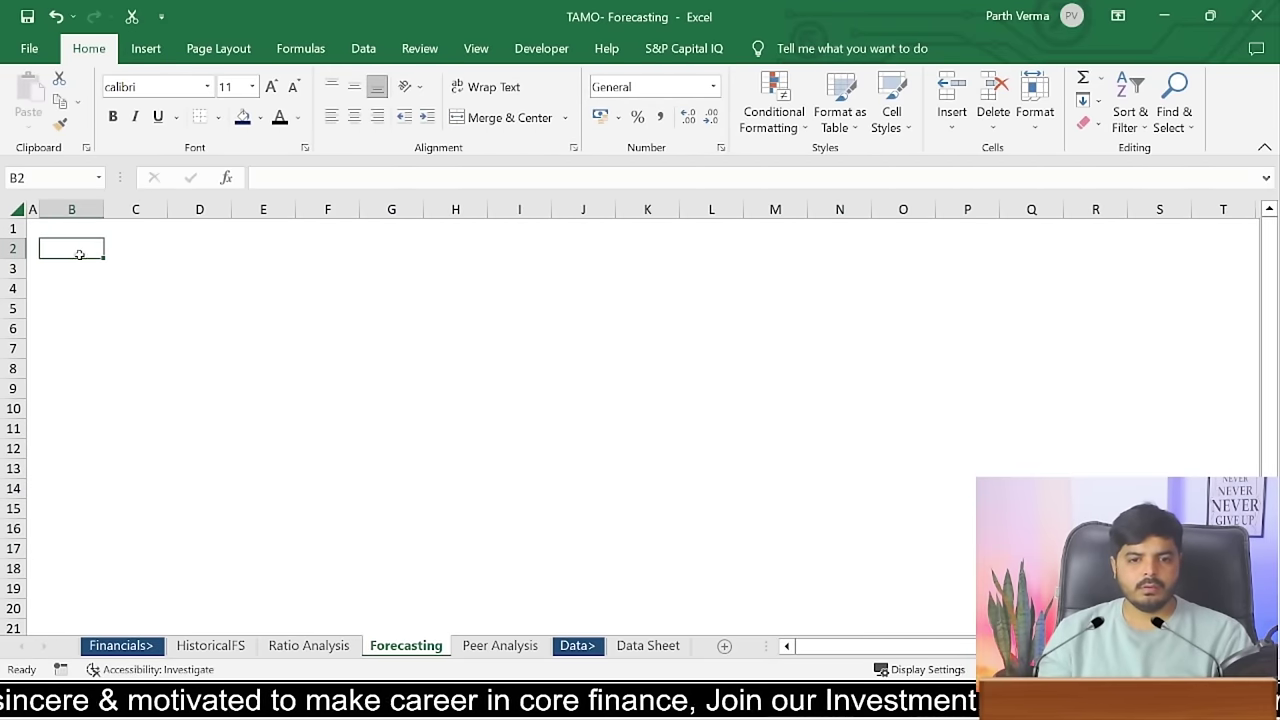
pyautogui.hotkey('ctrl', 'Tab')
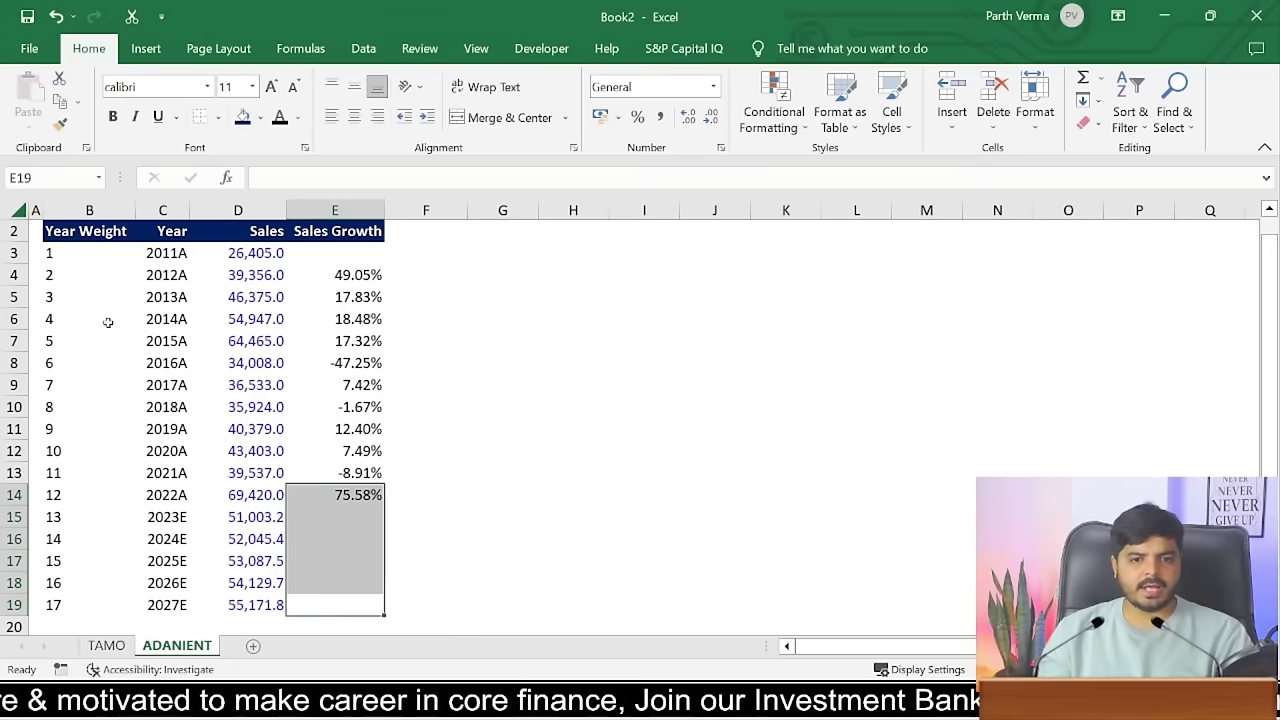
# - Copy the Year Weight and Year columns (1–17, 2011A–2027E) from Book2 and paste them at B4 in Forecasting
pyautogui.moveTo(82, 232); pyautogui.dragTo(372, 494)
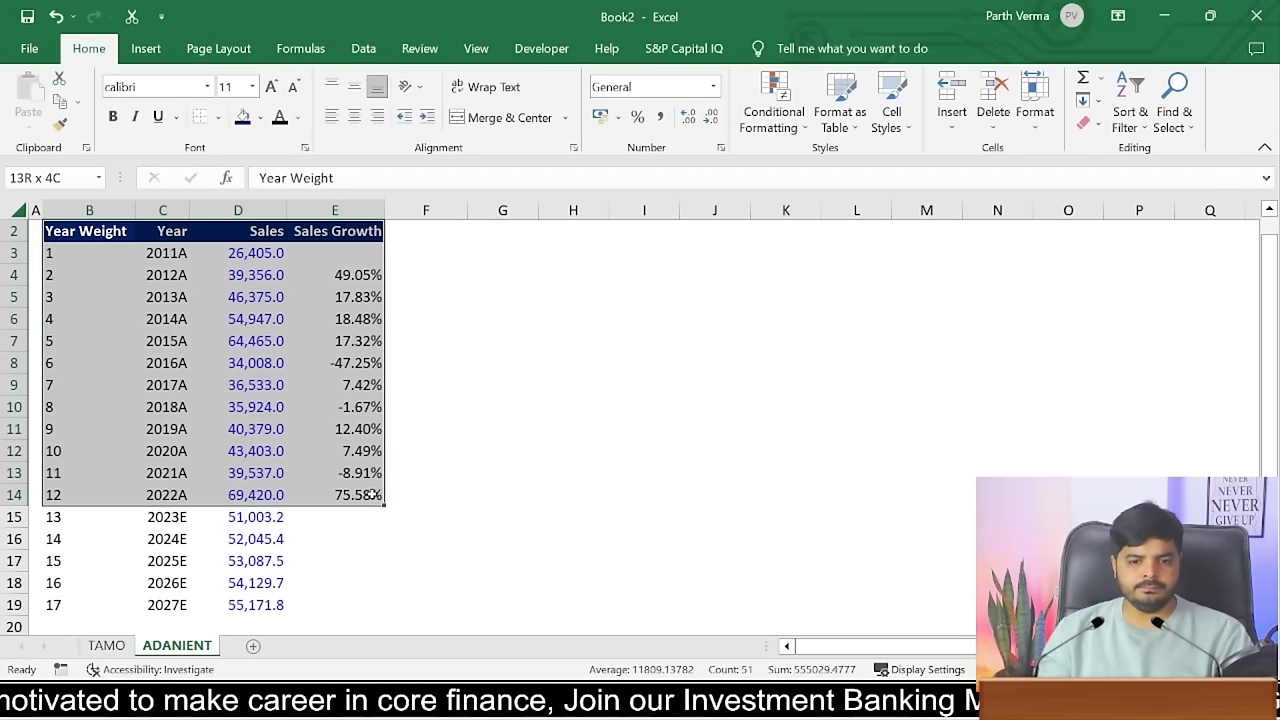
pyautogui.moveTo(372, 494)
pyautogui.mouseDown()
pyautogui.moveTo(270, 494)
pyautogui.moveTo(178, 562)
pyautogui.moveTo(180, 600)
pyautogui.mouseUp()
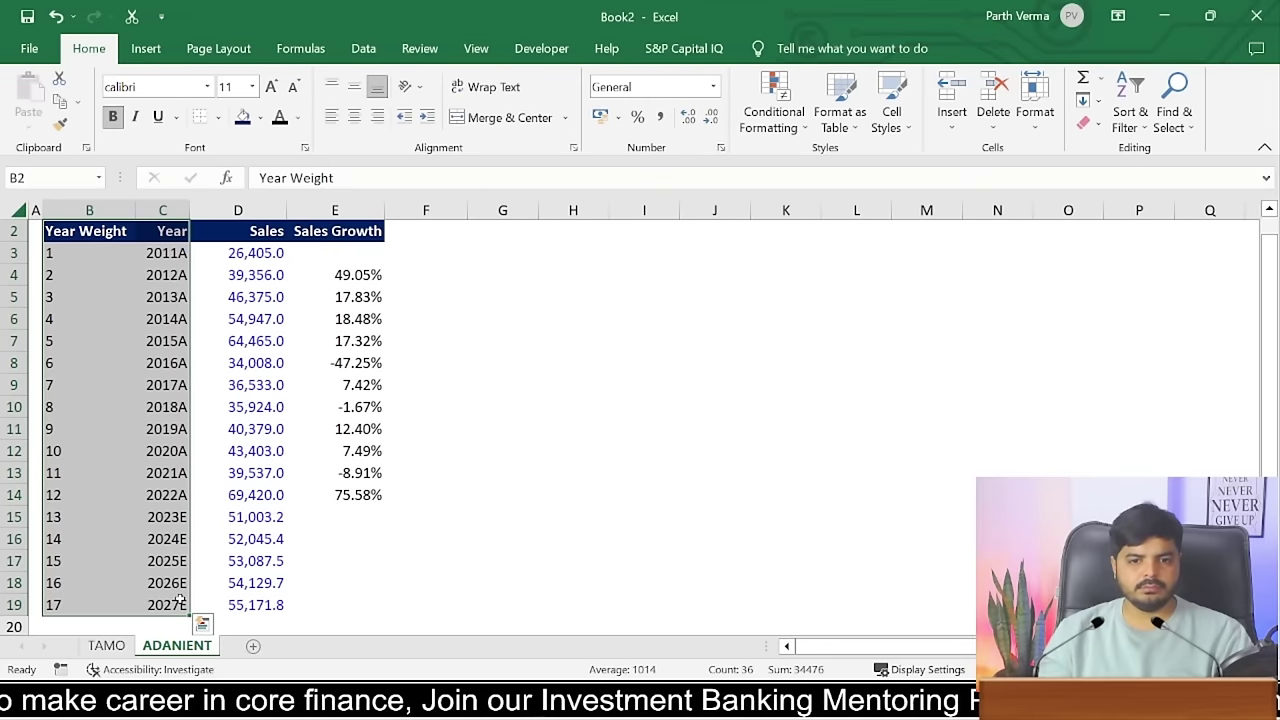
pyautogui.hotkey('ctrl', 'c')
pyautogui.click(122, 647)
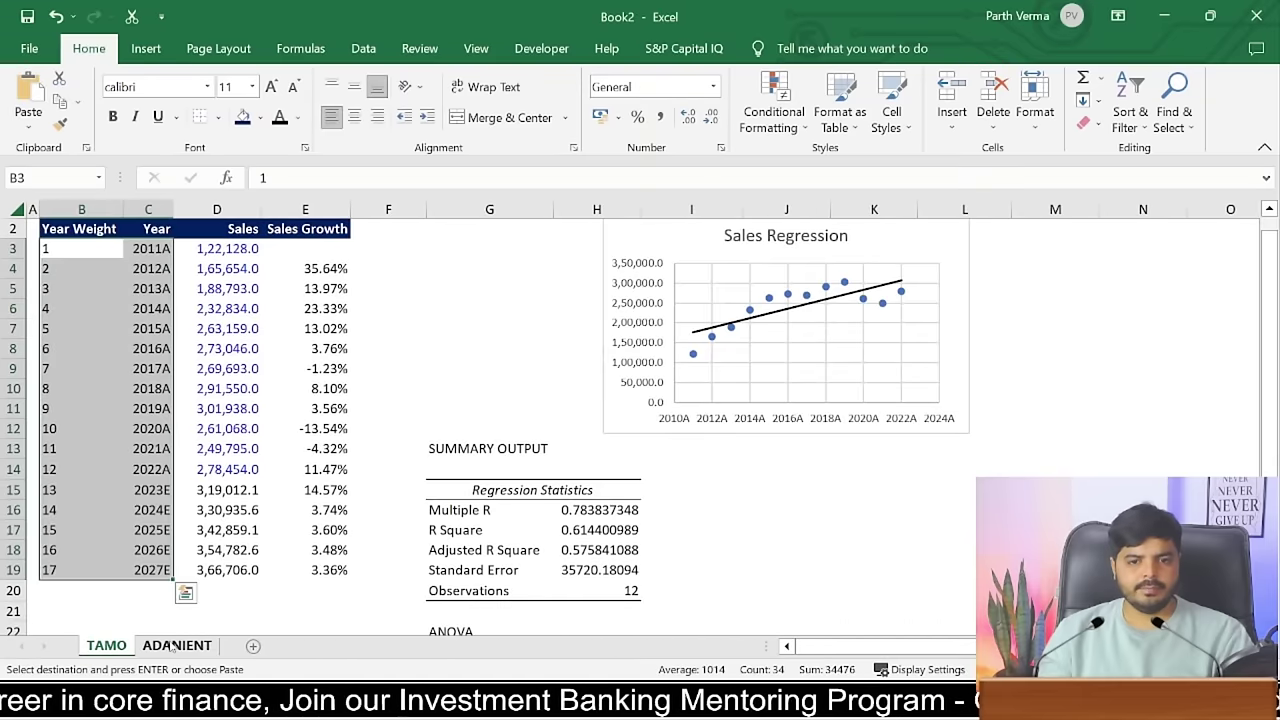
pyautogui.hotkey('alt', 'Tab')
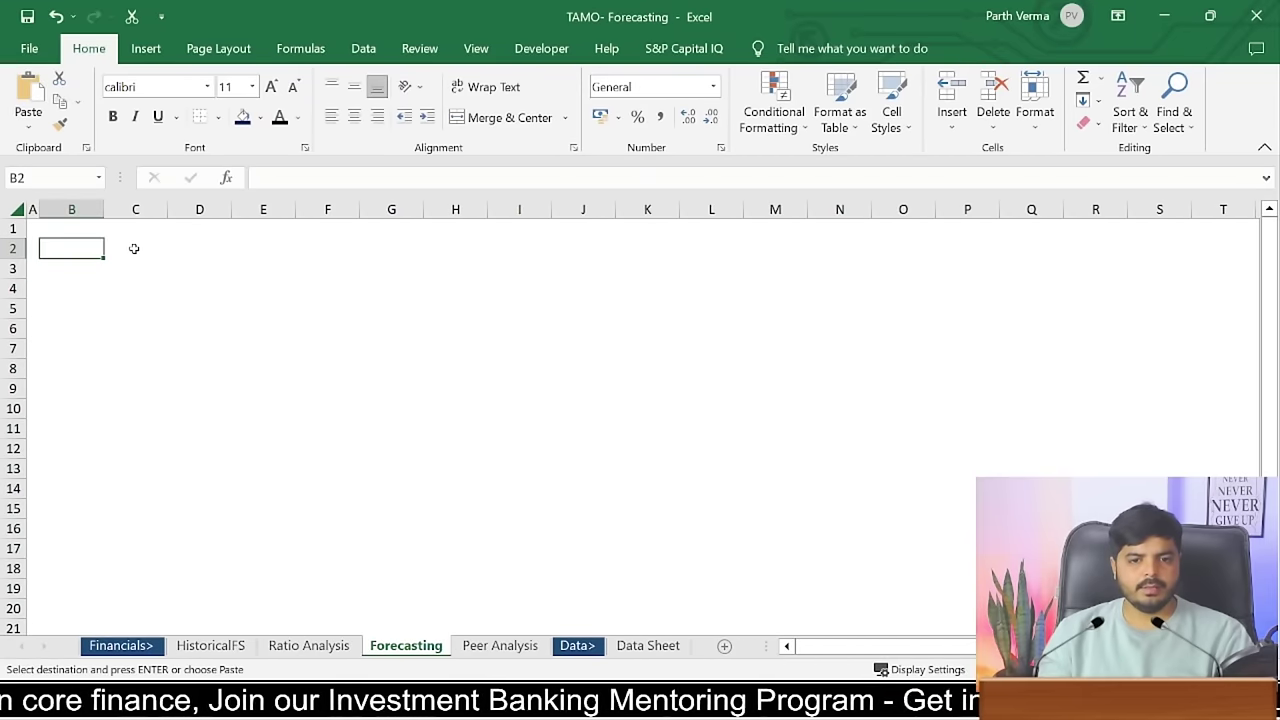
pyautogui.hotkey('ctrl', 'v')
pyautogui.hotkey('ctrl', 'z')
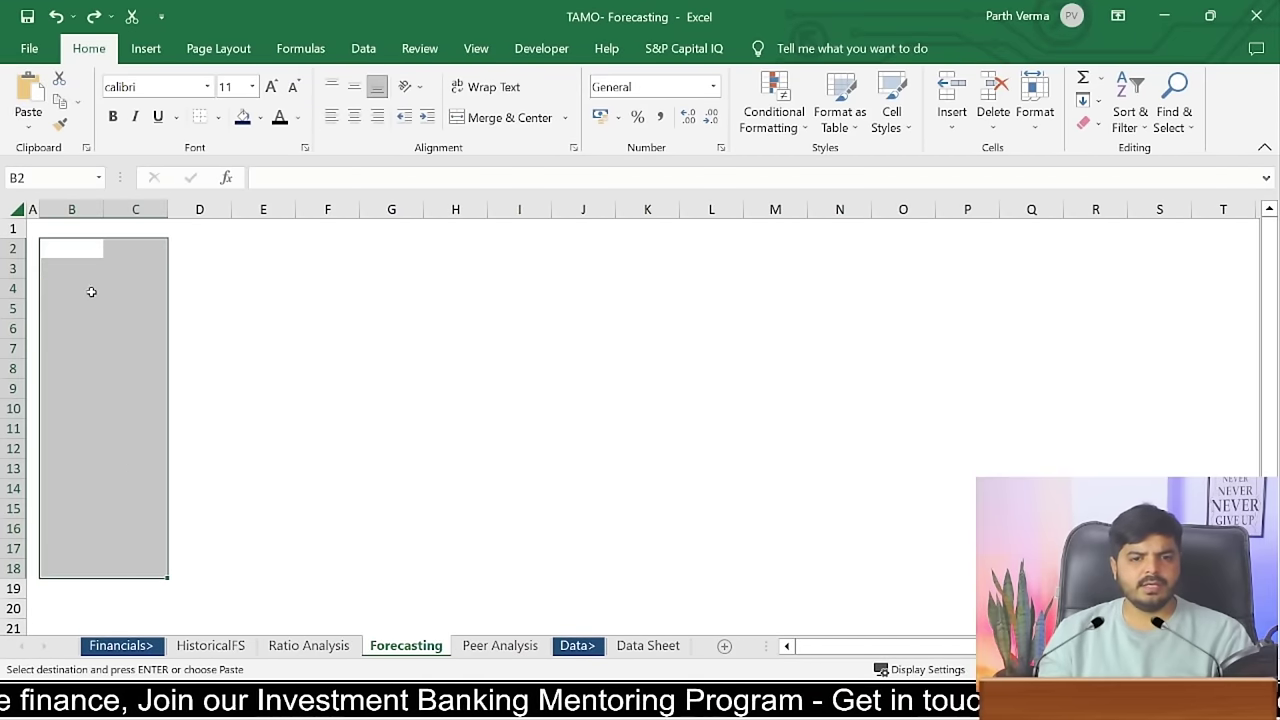
pyautogui.click(79, 272)
pyautogui.hotkey('ctrl', 'v')
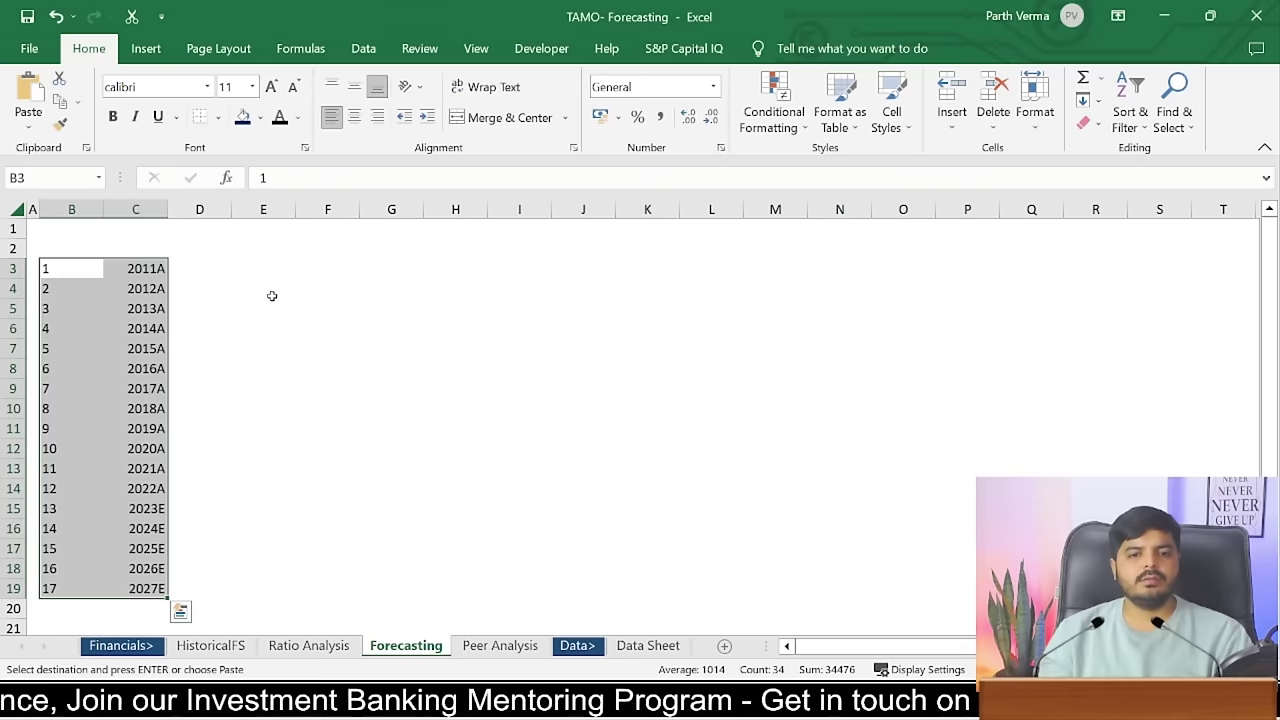
pyautogui.click(68, 250)
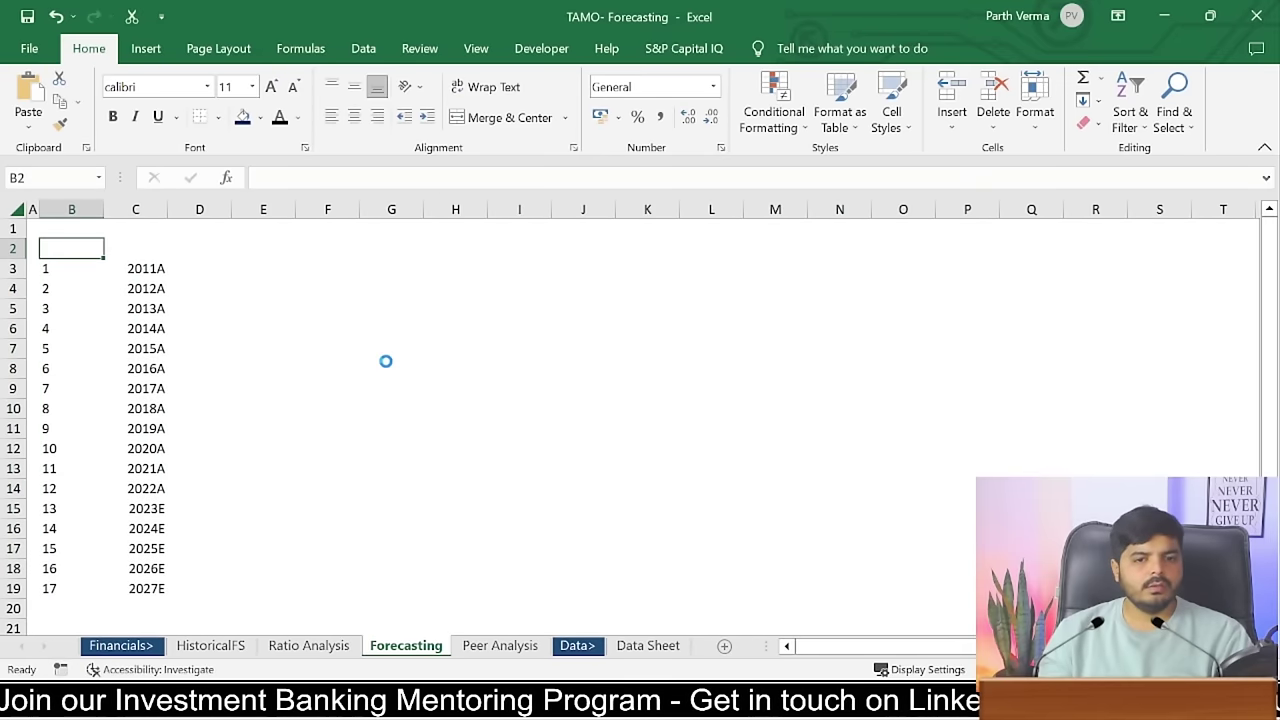
pyautogui.hotkey('ctrl', 'z')
pyautogui.click(57, 290)
pyautogui.hotkey('ctrl', 'v')
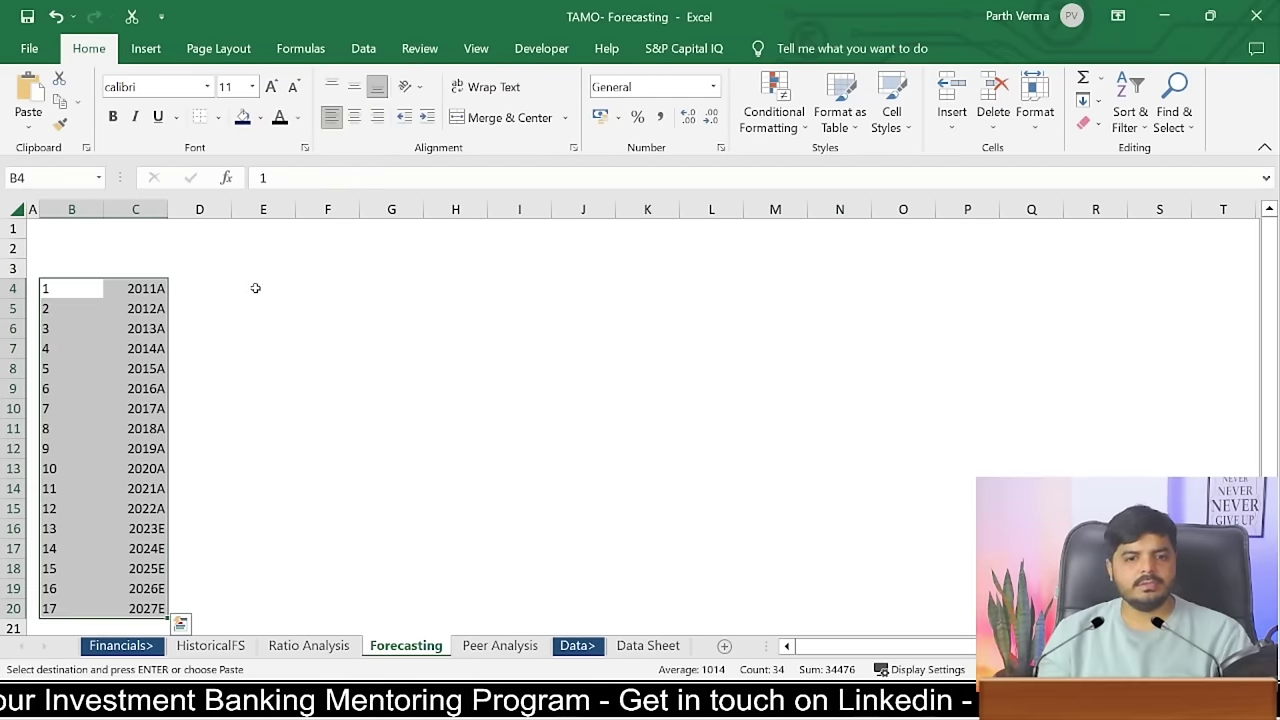
pyautogui.click(256, 288)
# - Bring over the Year Weight, Year, Sales and Sales Growth headers from Book2 into row 3 starting at B3
pyautogui.click(226, 645)
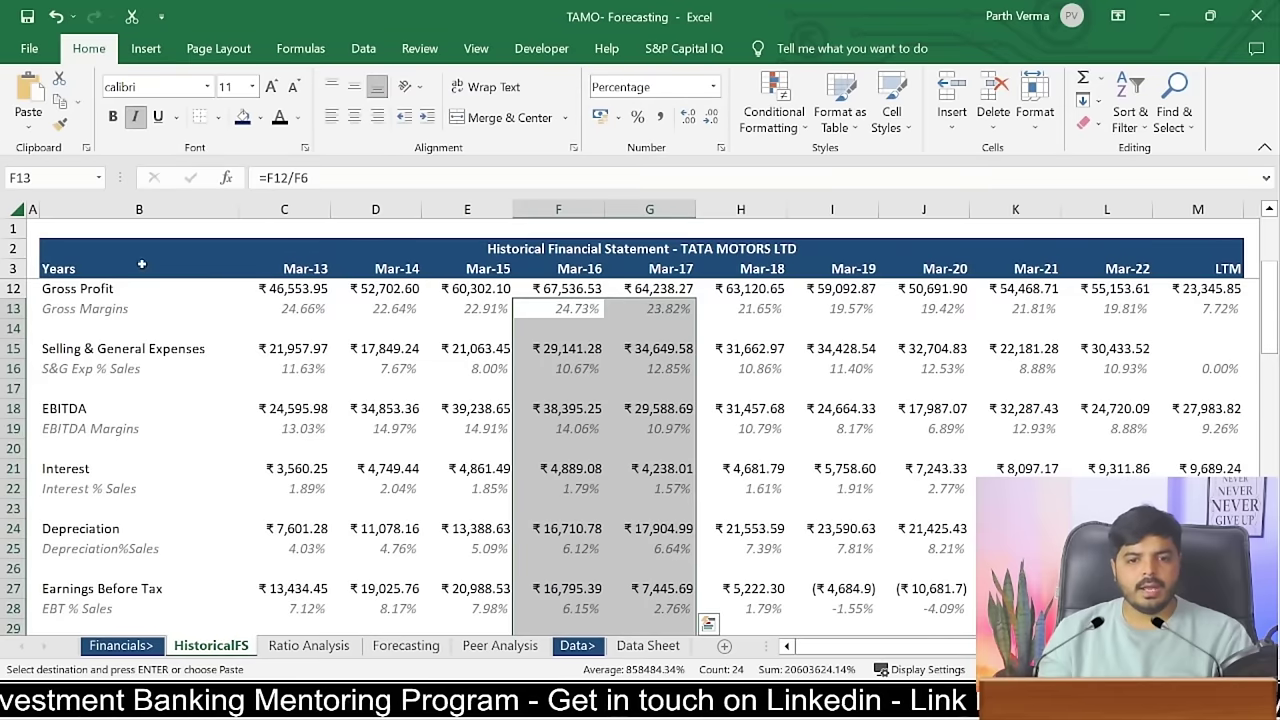
pyautogui.hotkey('ctrl', 'pagedown')
pyautogui.hotkey('ctrl', 'pagedown')
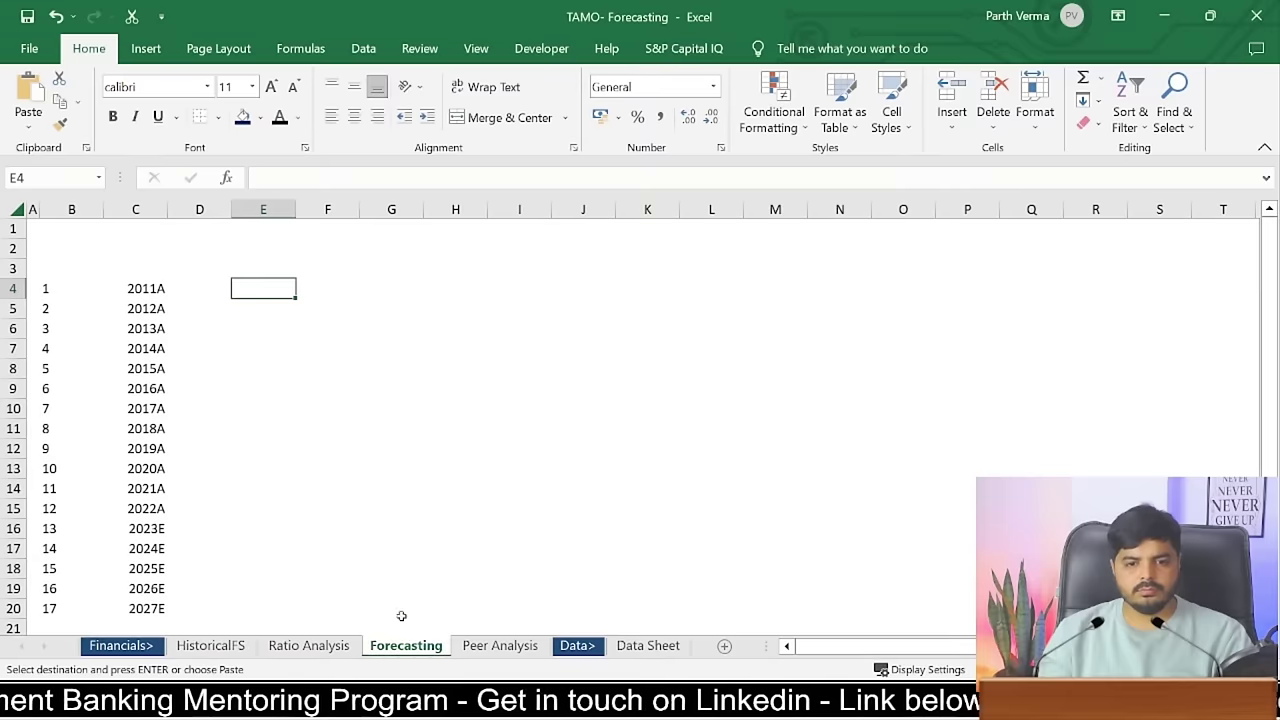
pyautogui.hotkey('ctrl', 'Tab')
pyautogui.moveTo(61, 229); pyautogui.dragTo(305, 570)
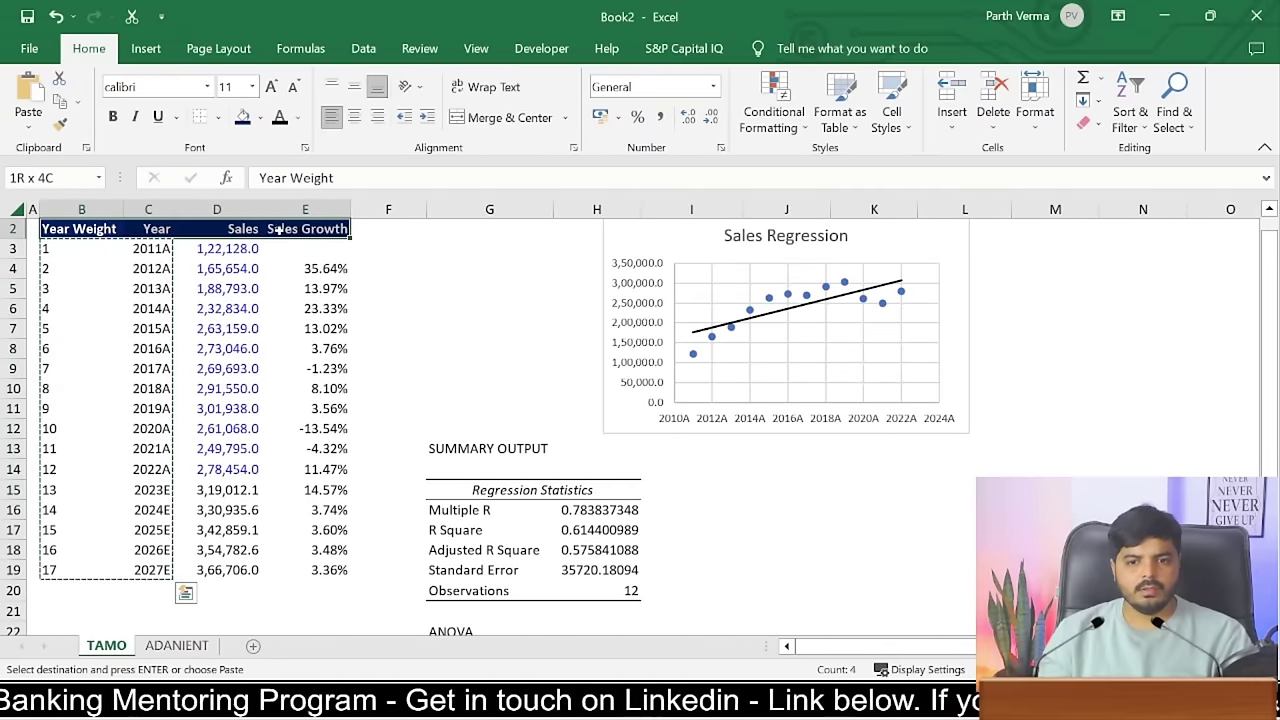
pyautogui.hotkey('ctrl', 'Tab')
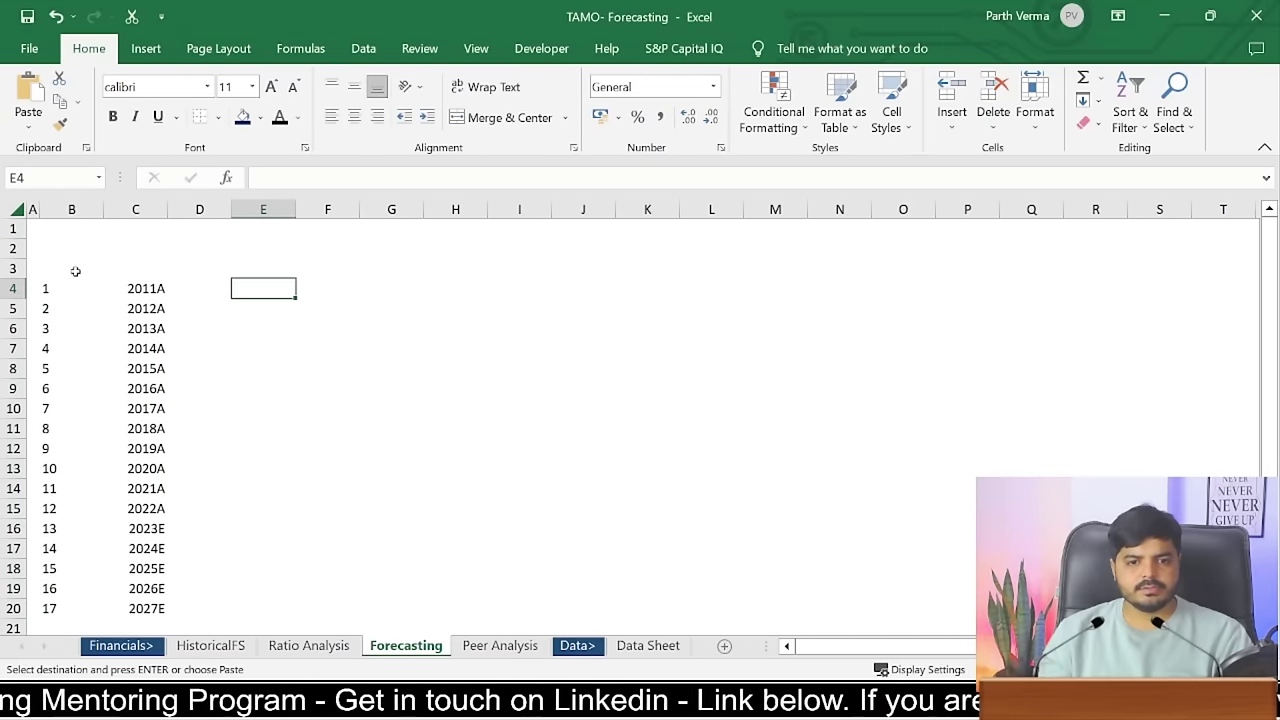
pyautogui.click(75, 271)
pyautogui.hotkey('ctrl', 'v')
pyautogui.click(265, 329)
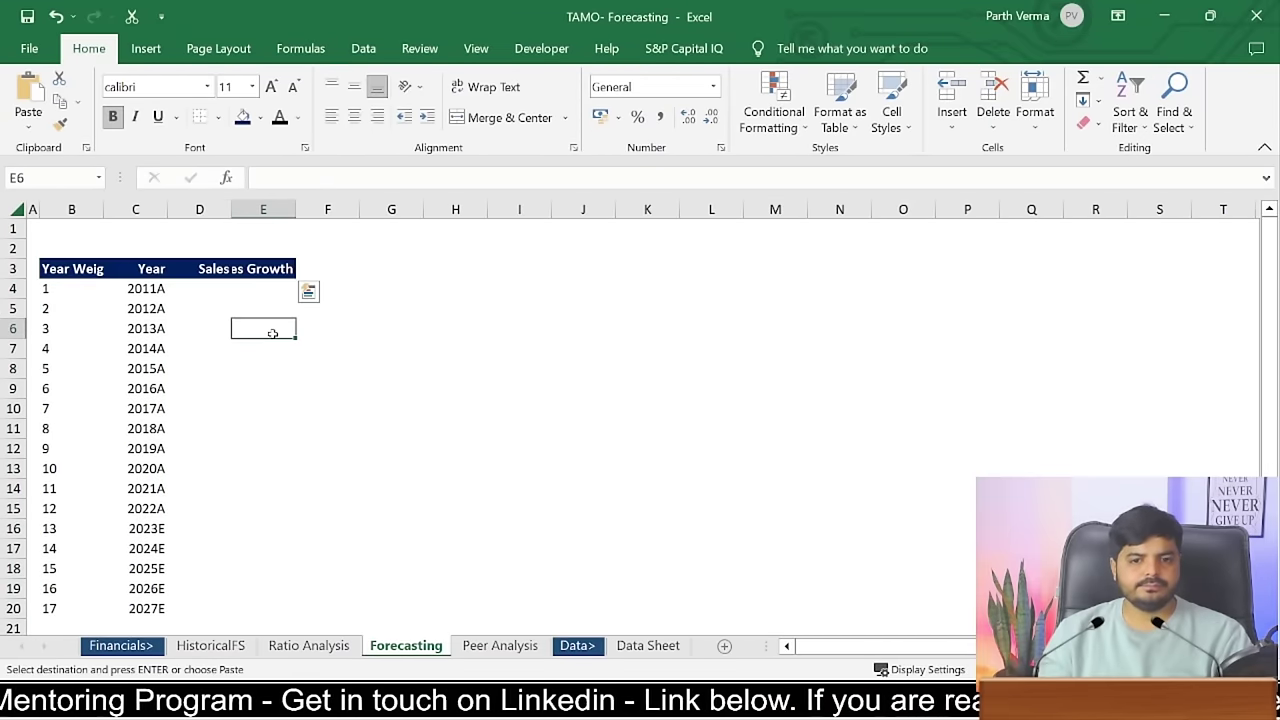
# - Autofit columns B, D and E so the Year Weight, Sales and Sales Growth headers fit
pyautogui.doubleClick(231, 207)
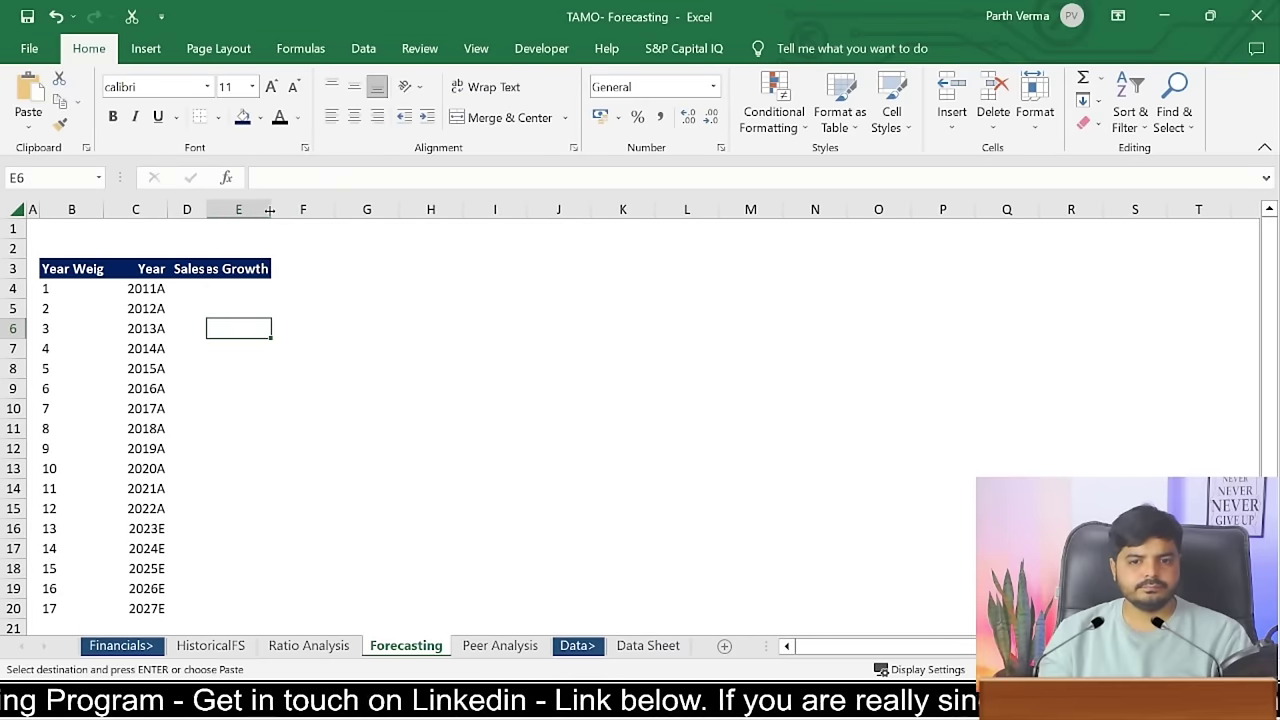
pyautogui.doubleClick(272, 207)
pyautogui.click(352, 350)
pyautogui.click(83, 247)
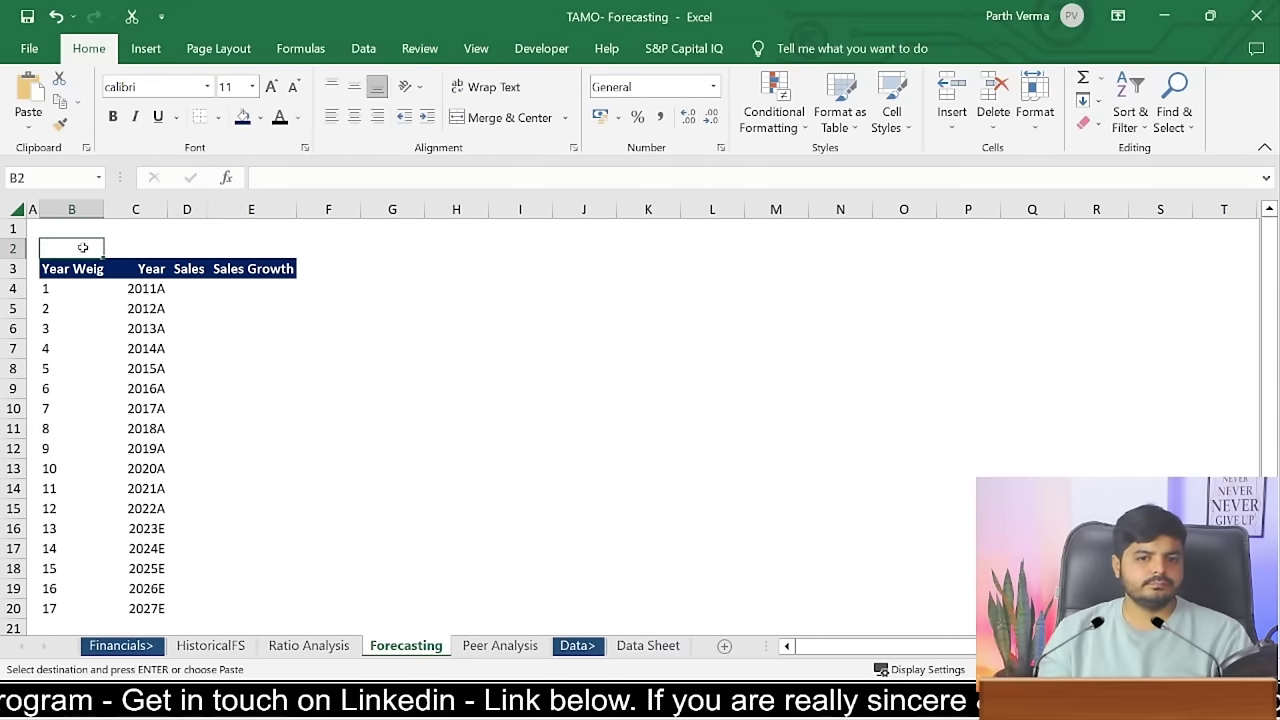
pyautogui.doubleClick(104, 208)
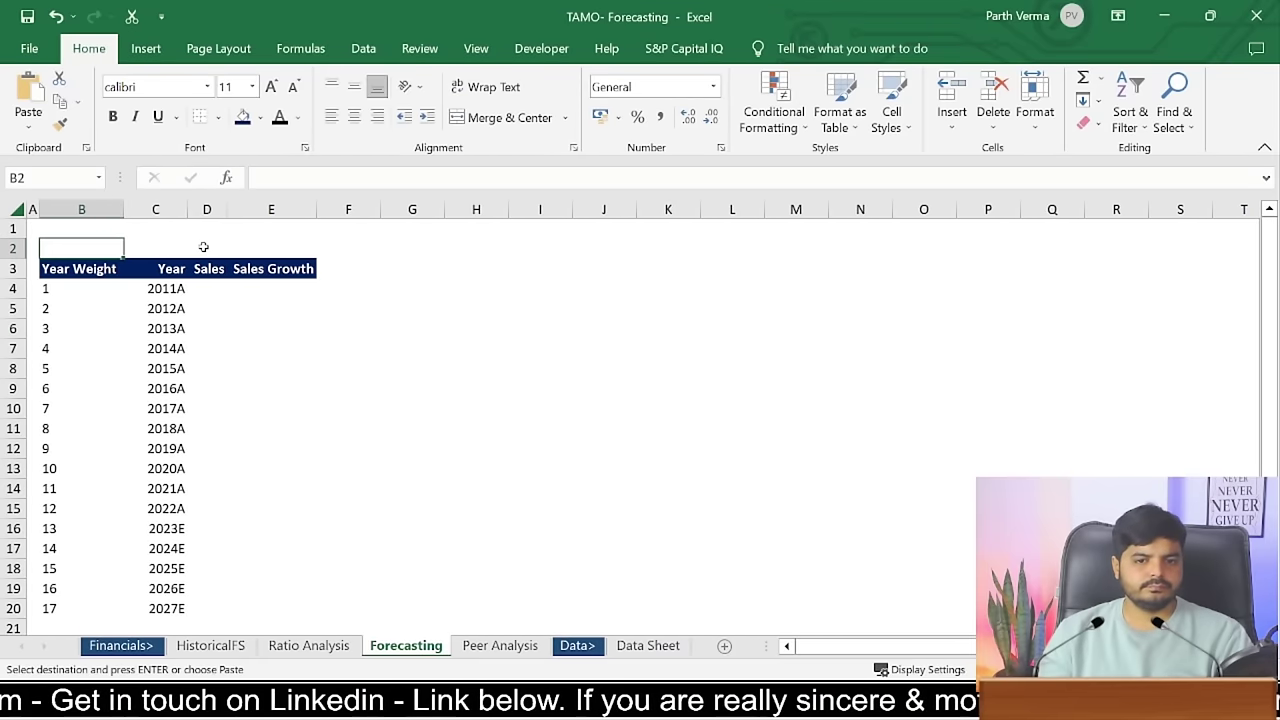
# - In B2, enter a formula joining 'Data Sheet'!B1 and 'Data Sheet'!A17 with " - "
pyautogui.write('=')
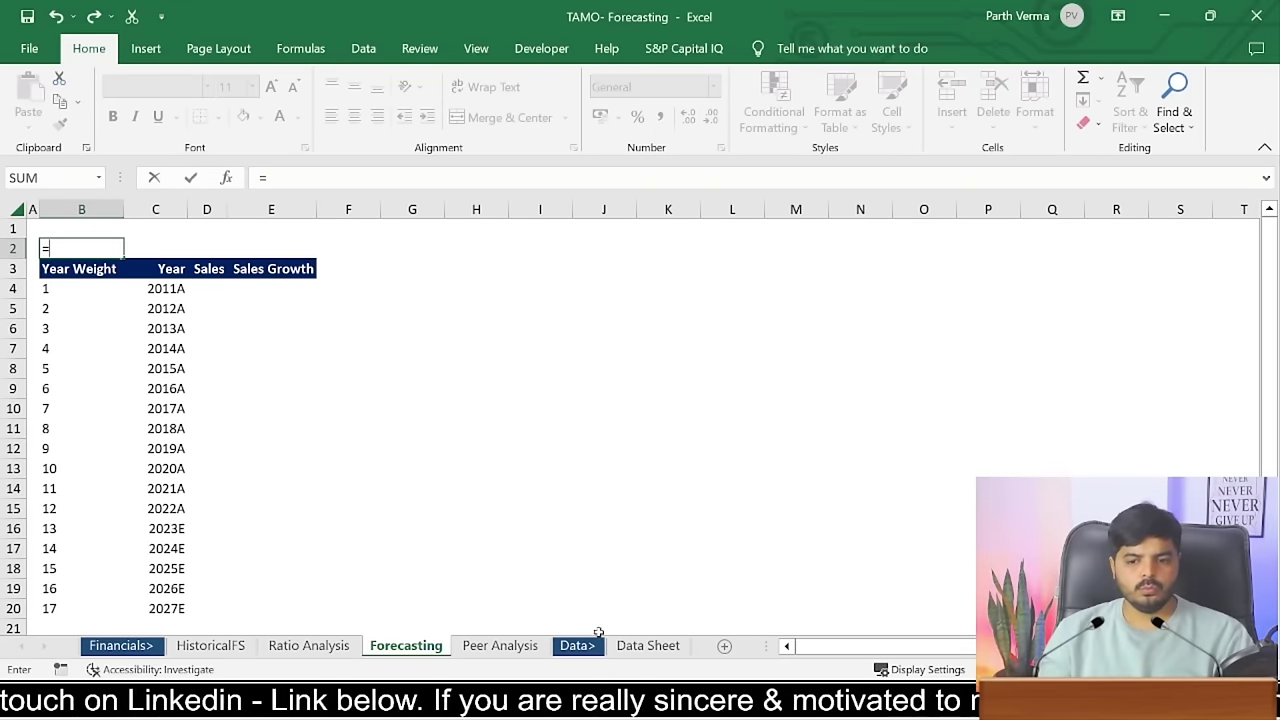
pyautogui.click(648, 645)
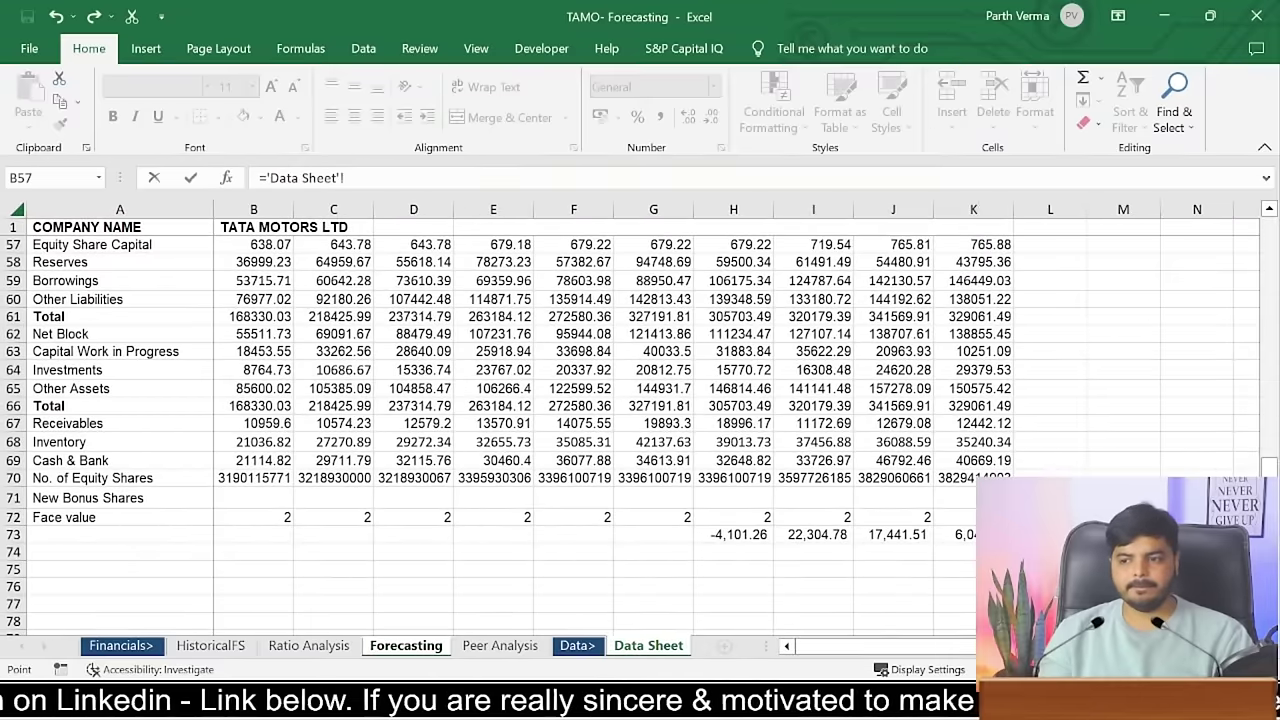
pyautogui.moveTo(1268, 467); pyautogui.dragTo(1268, 220)
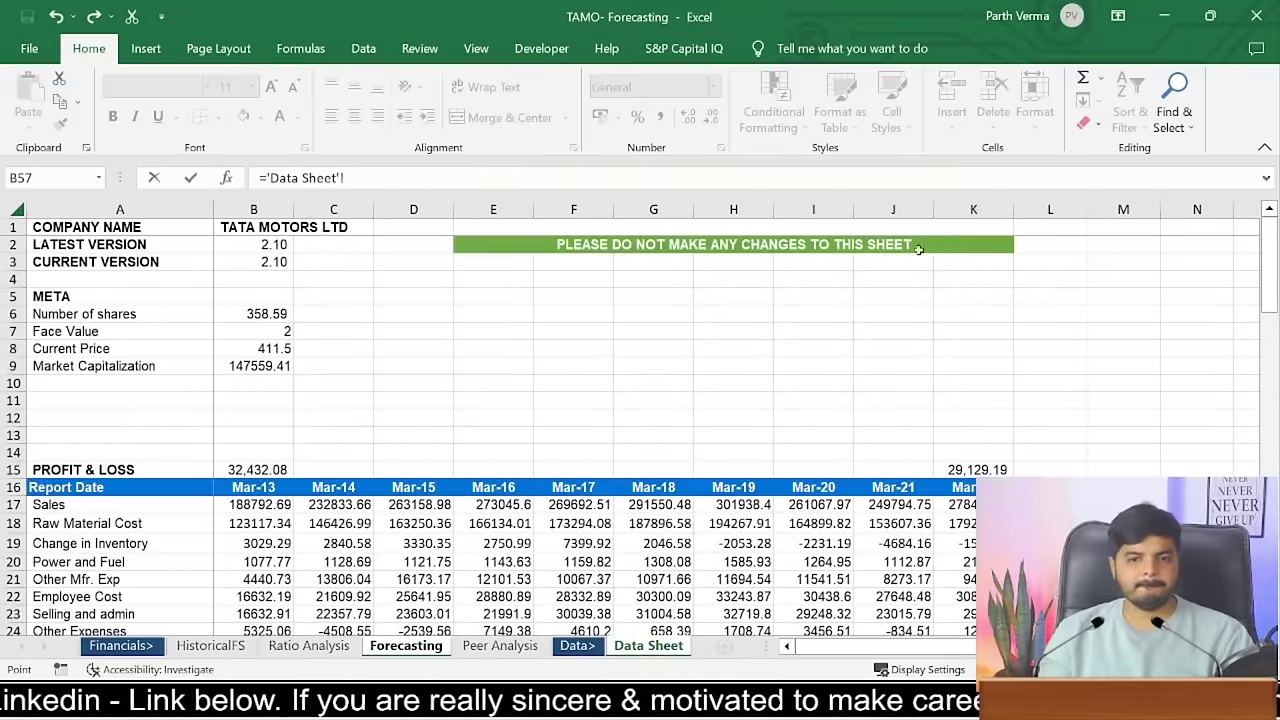
pyautogui.click(253, 229)
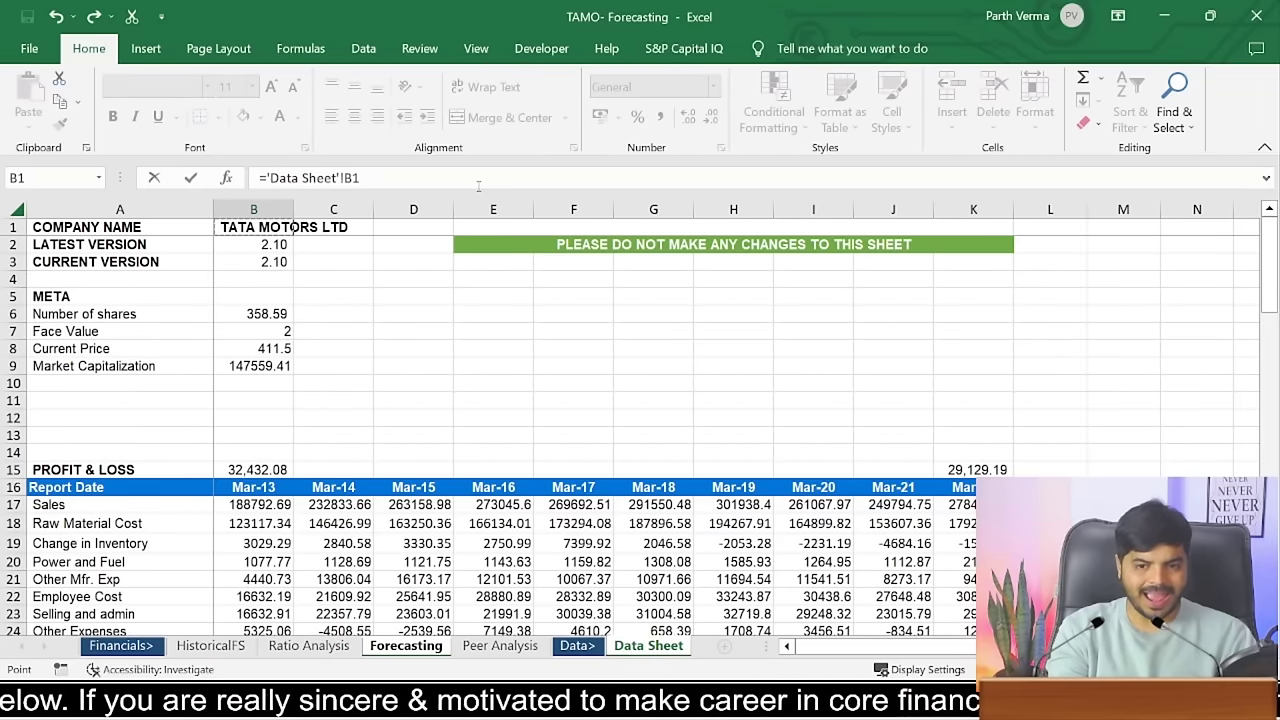
pyautogui.write('&')
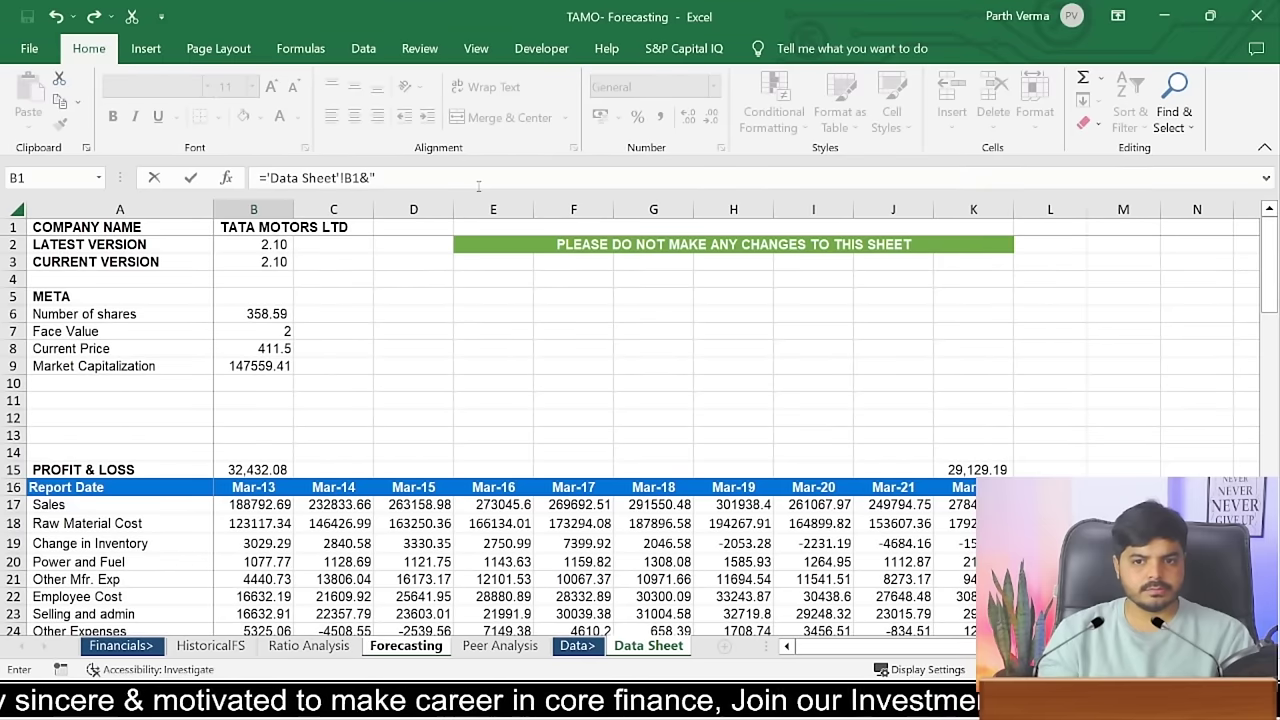
pyautogui.click(479, 185)
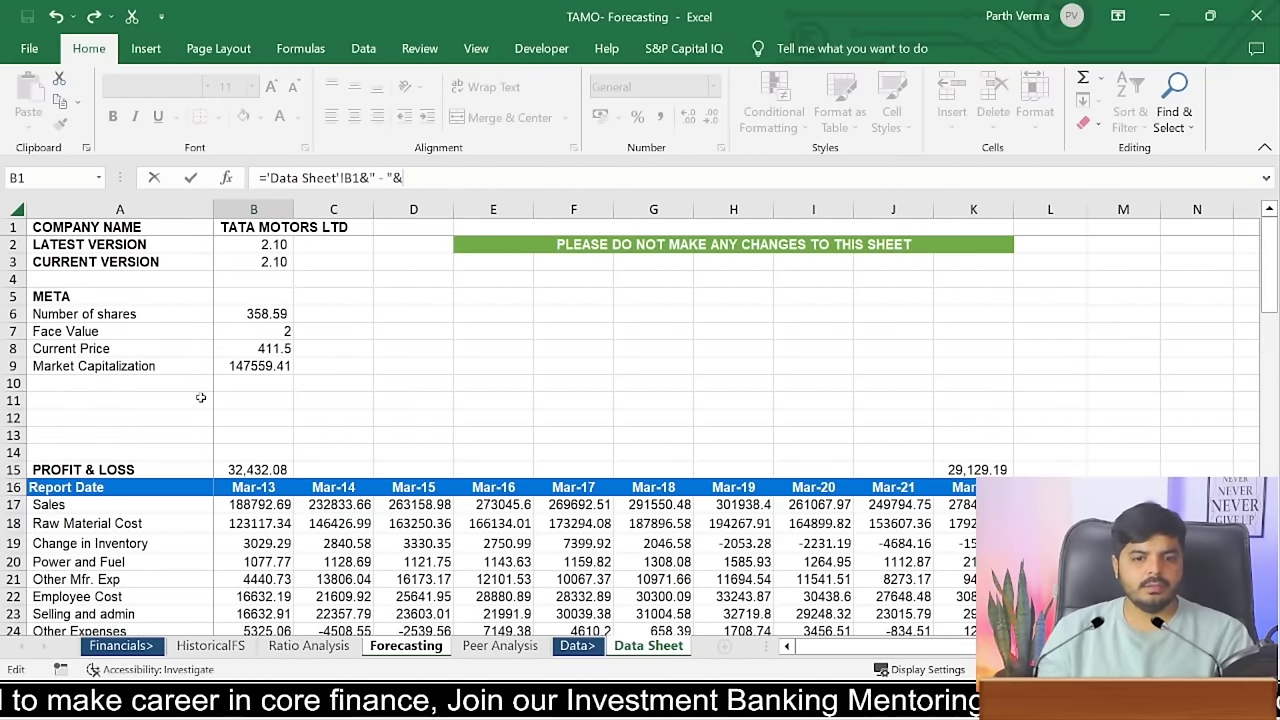
pyautogui.click(40, 505)
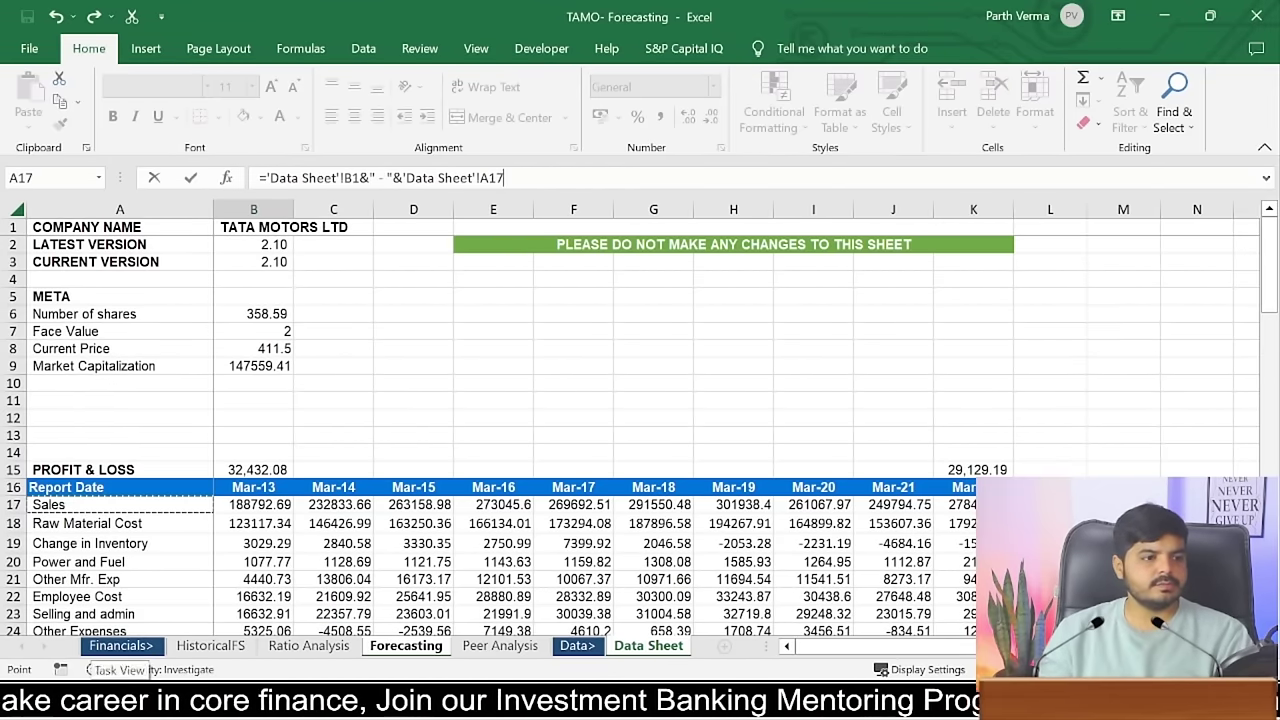
pyautogui.press('Return')
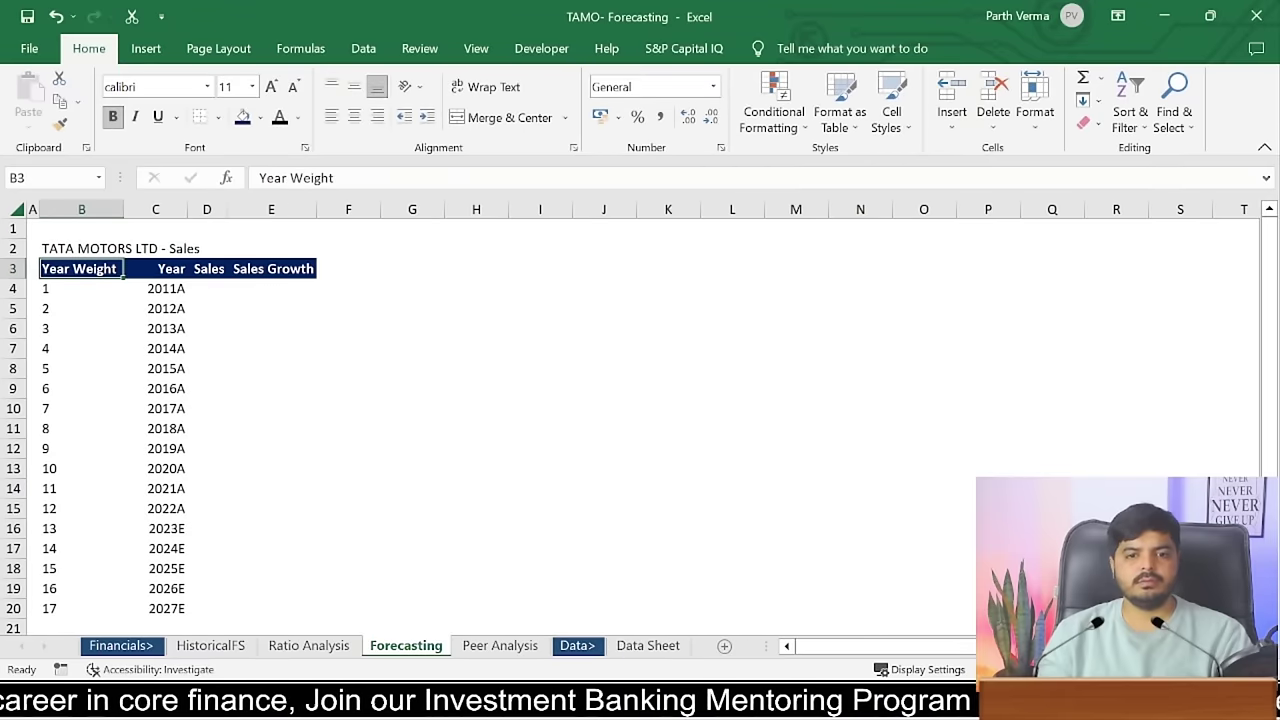
# - Merge and centre the title across B2:E2
pyautogui.click(55, 248)
pyautogui.moveTo(55, 248); pyautogui.dragTo(301, 251)
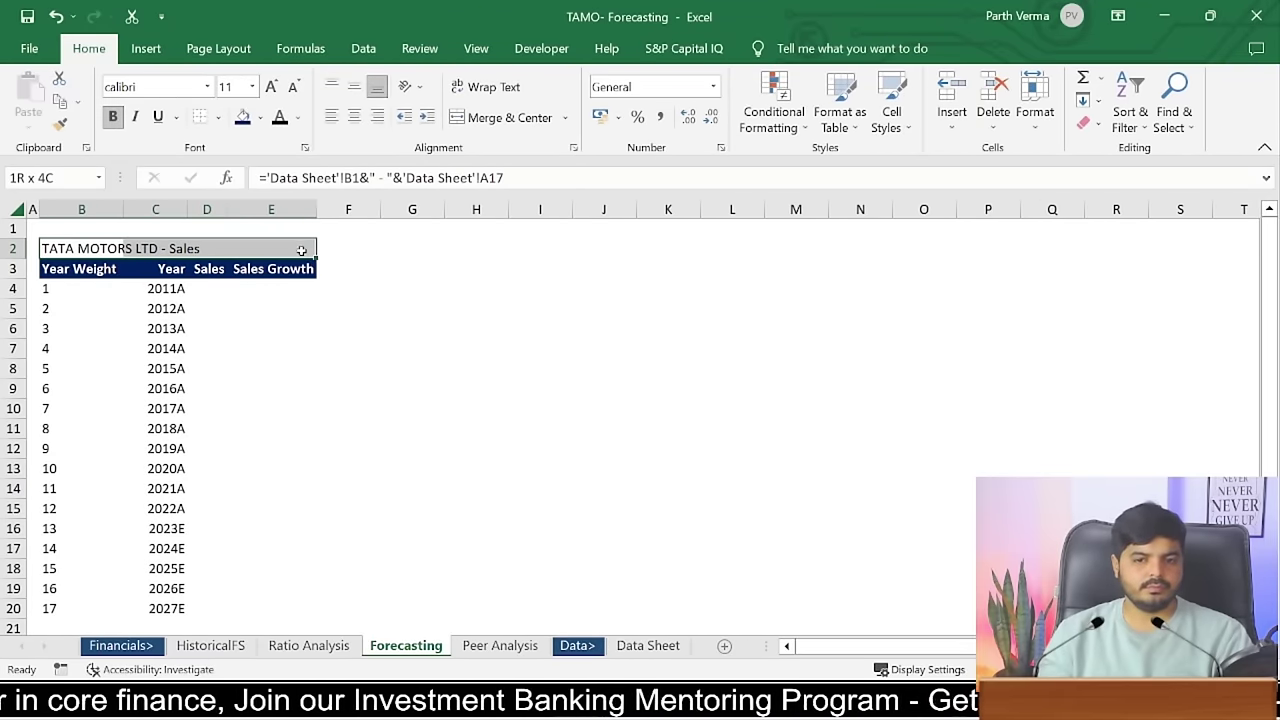
pyautogui.hotkey('alt', 'h')
pyautogui.press('m')
pyautogui.press('c')
pyautogui.press('Down')
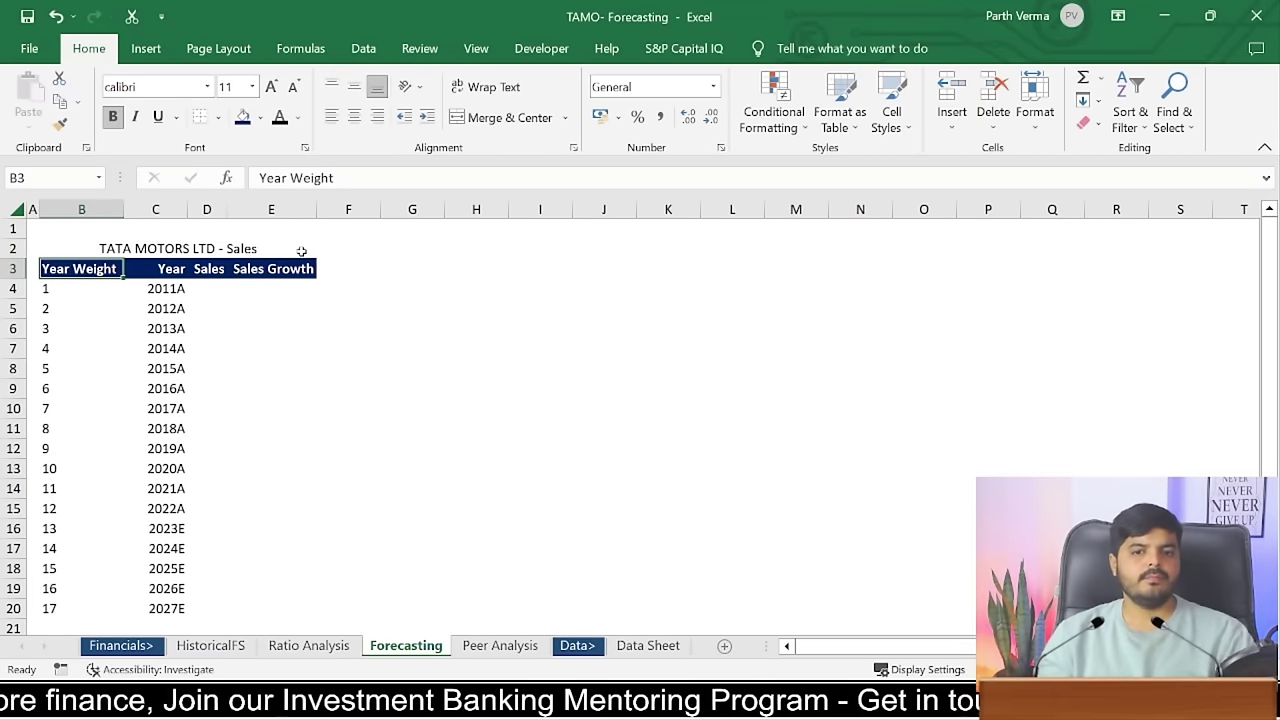
pyautogui.press('Up')
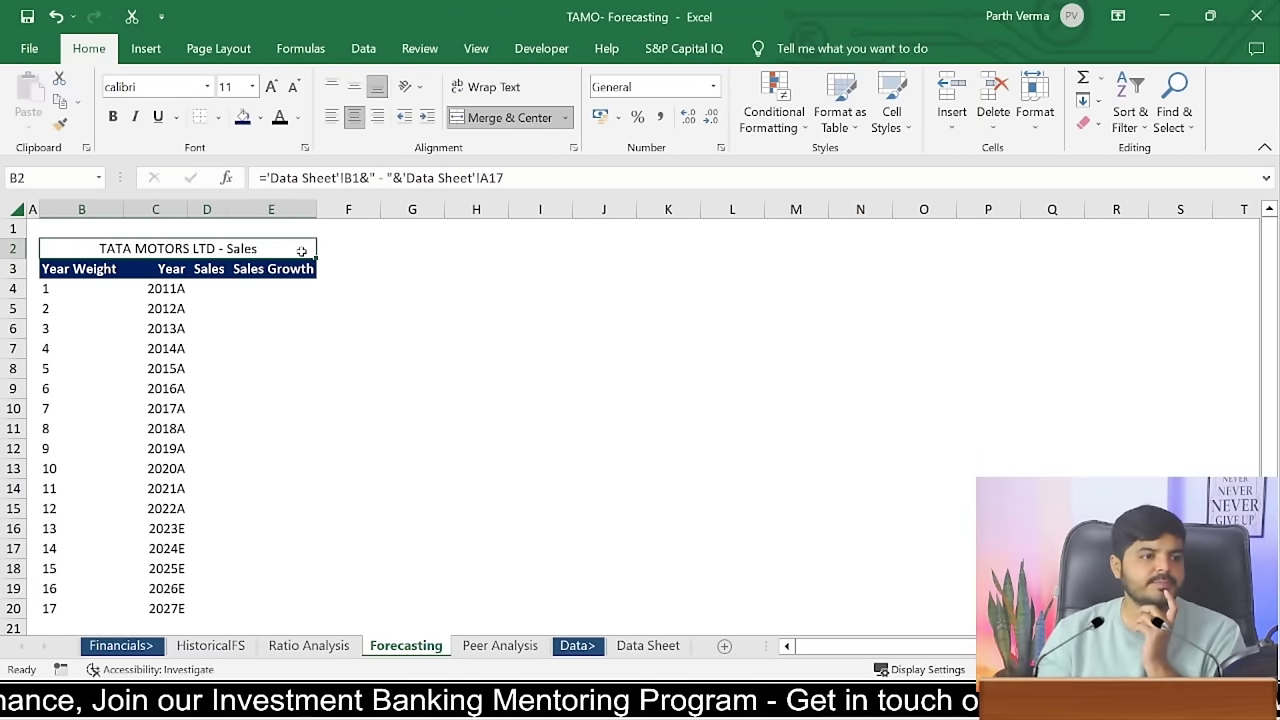
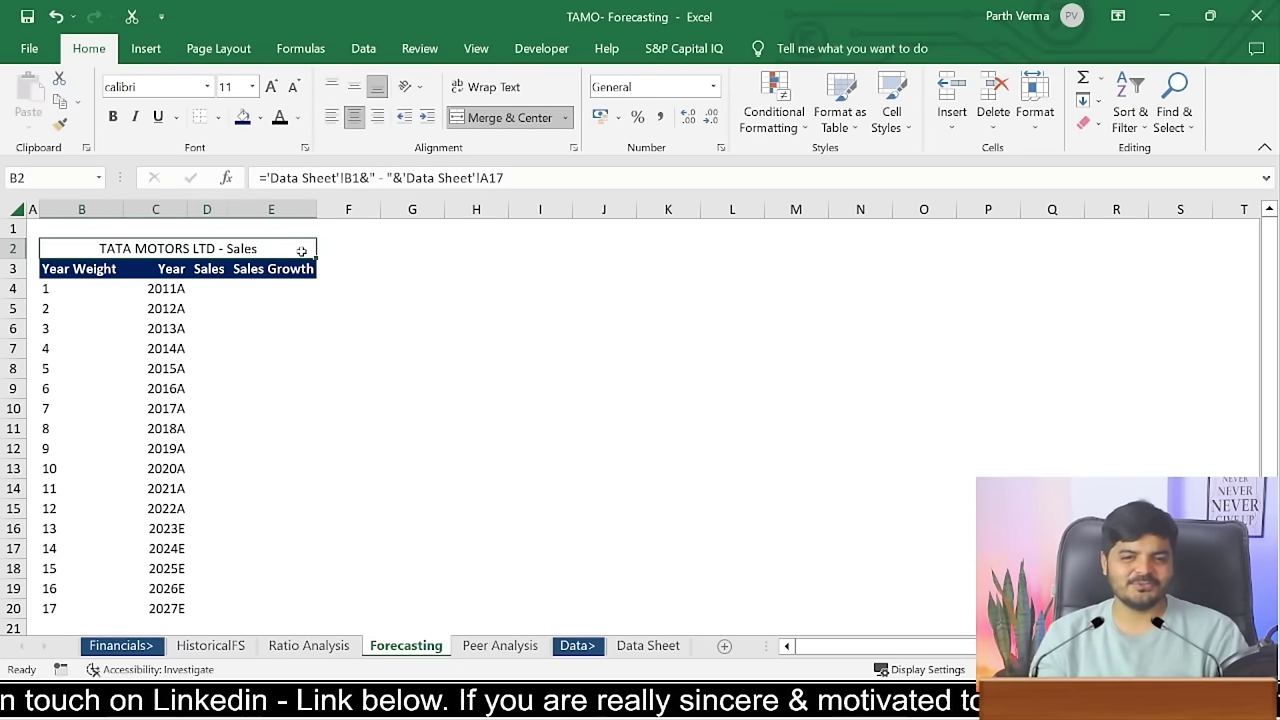
# - Move to the first Year cell, C4, checking the Year Weight beside it
pyautogui.press('Down')
pyautogui.press('Down')
pyautogui.press('Down')
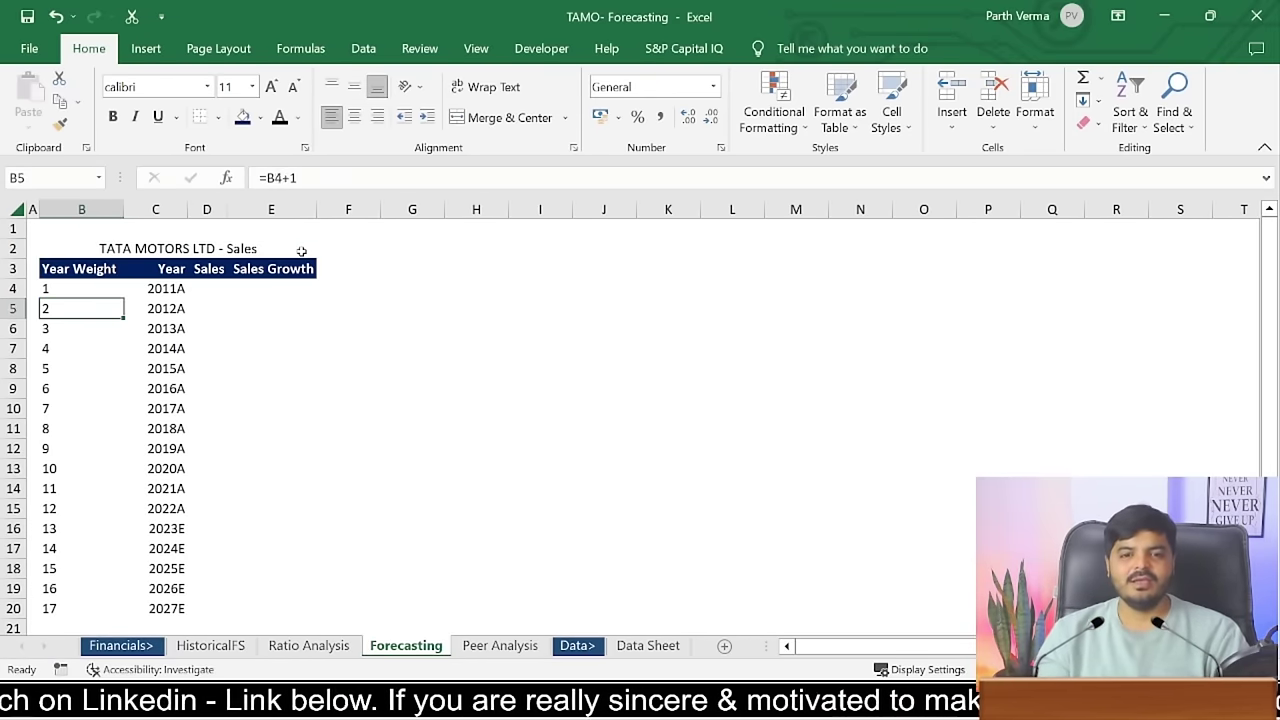
pyautogui.press('Up')
pyautogui.press('Up')
pyautogui.press('Up')
pyautogui.press('Right')
pyautogui.press('Right')
pyautogui.press('Left')
pyautogui.press('Left')
pyautogui.press('Left')
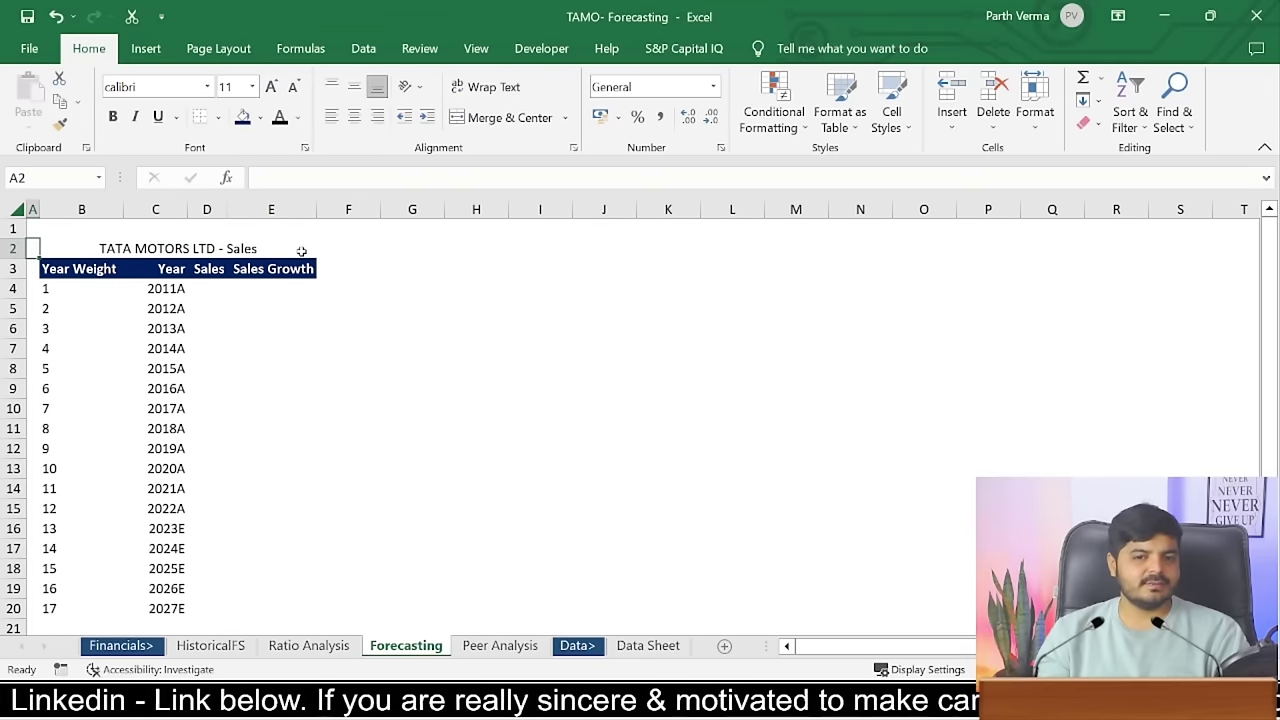
pyautogui.press('Right')
pyautogui.press('Down')
pyautogui.press('Down')
pyautogui.press('Right')
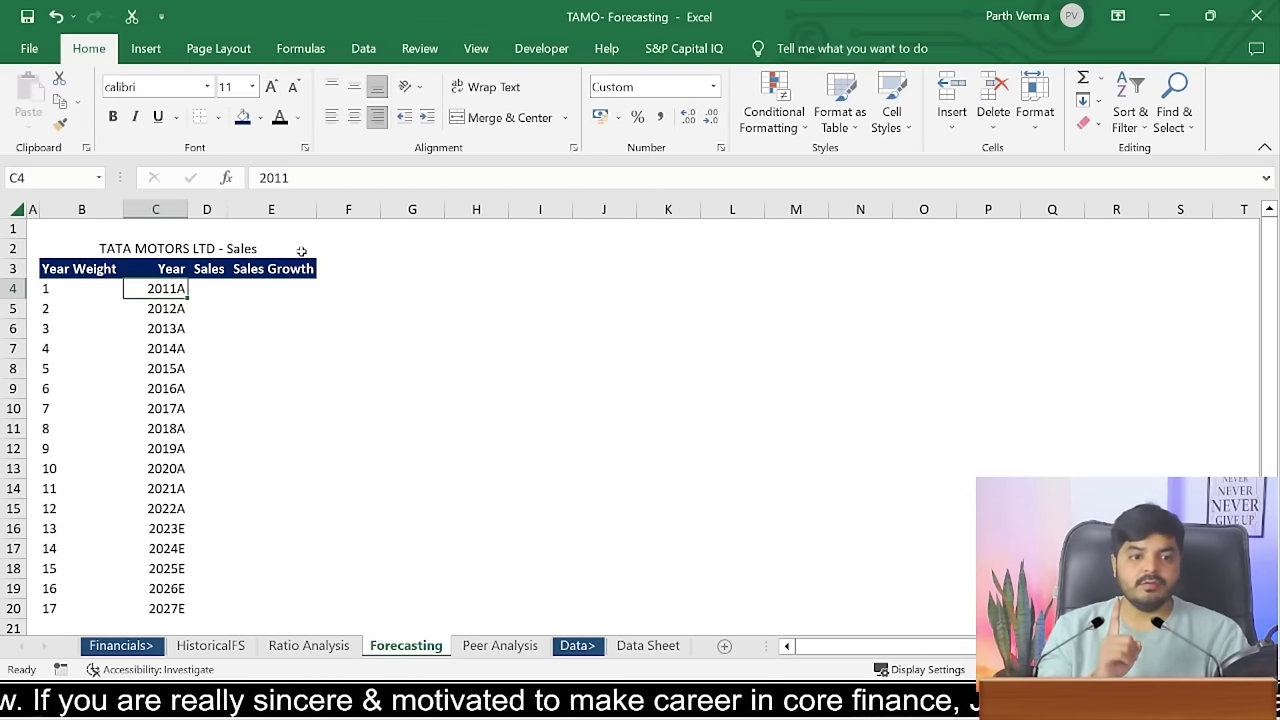
pyautogui.press('Left')
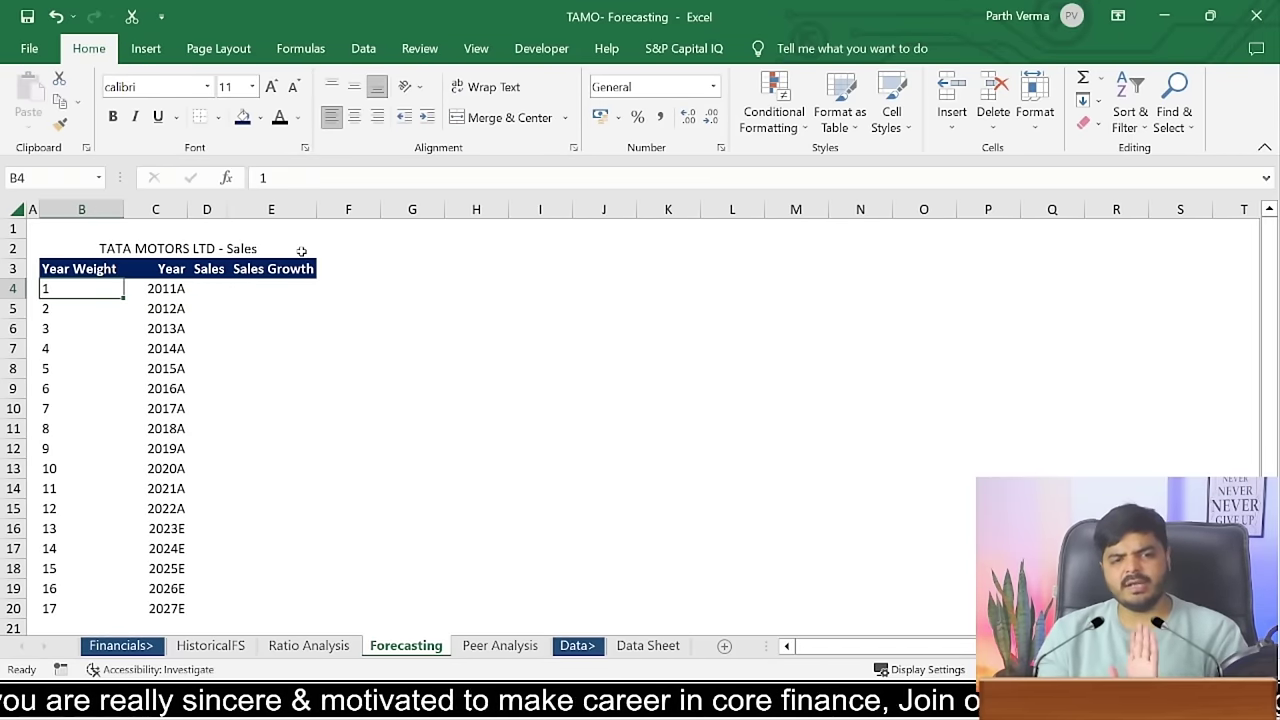
pyautogui.press('Right')
# - Start a formula in C4 and switch to the Data Sheet to pick the Mar-13 date
pyautogui.write('=')
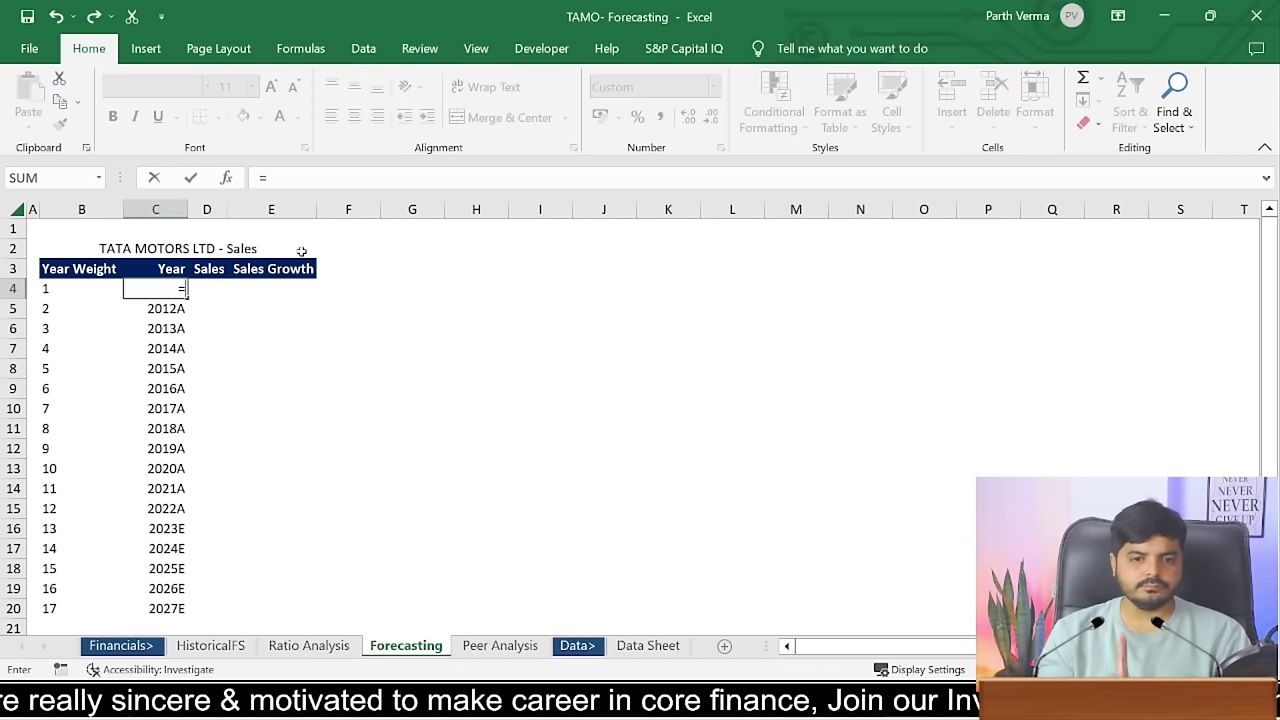
pyautogui.click(634, 646)
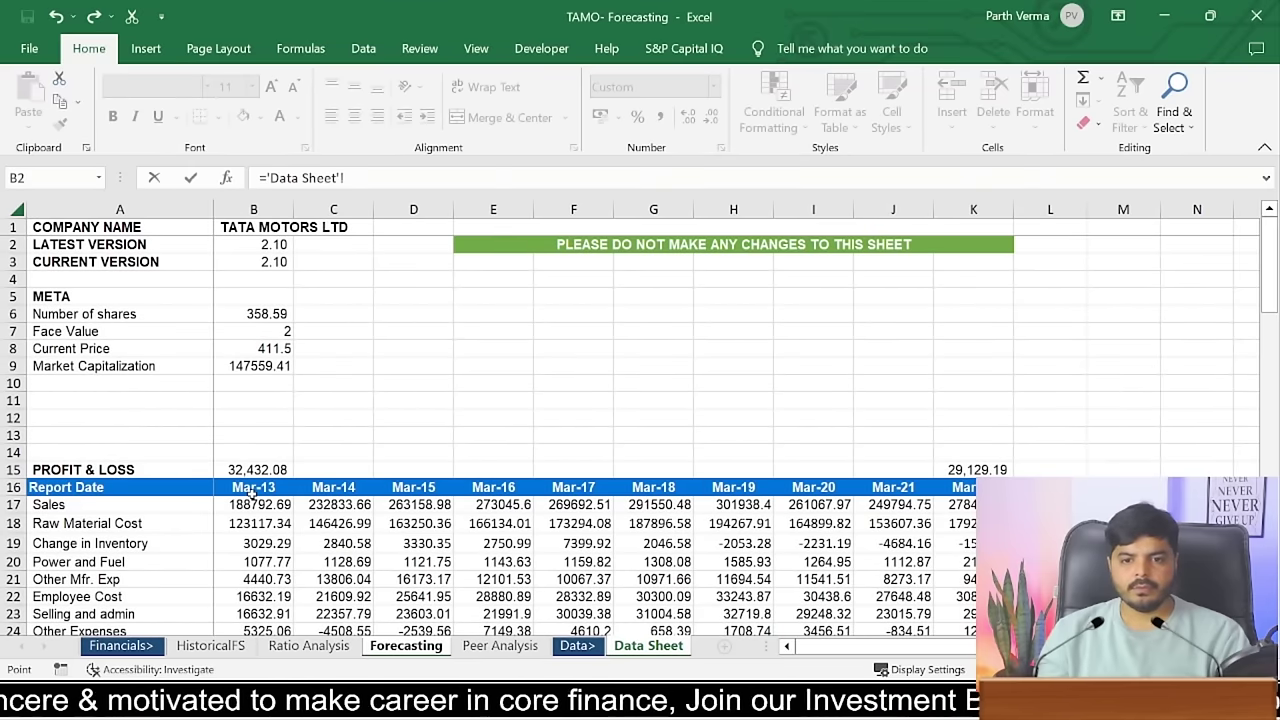
pyautogui.click(210, 645)
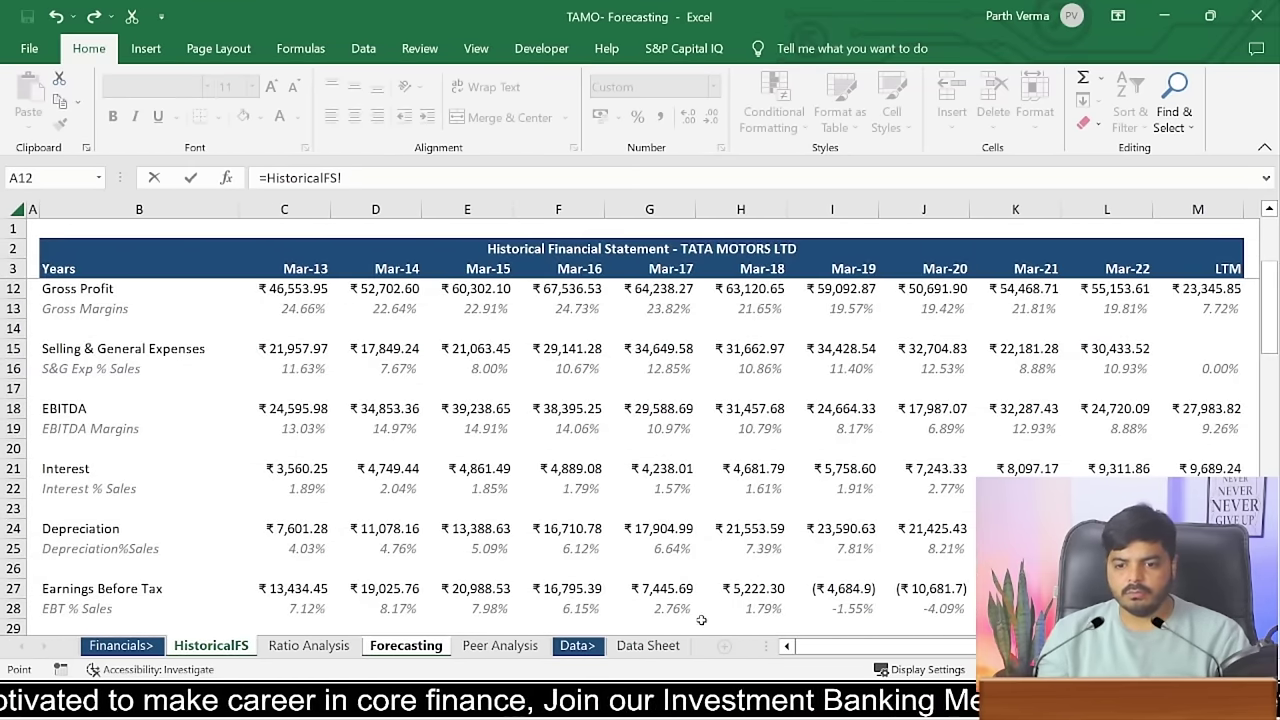
pyautogui.press('Escape')
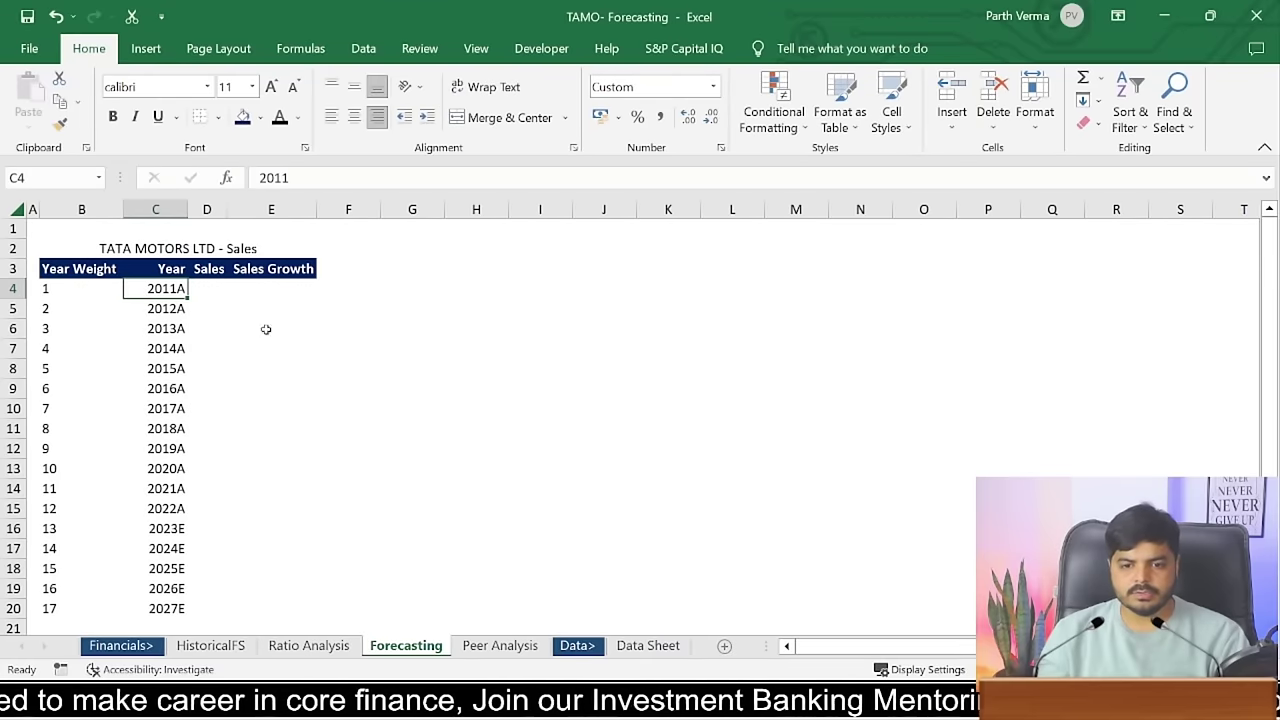
pyautogui.write('=')
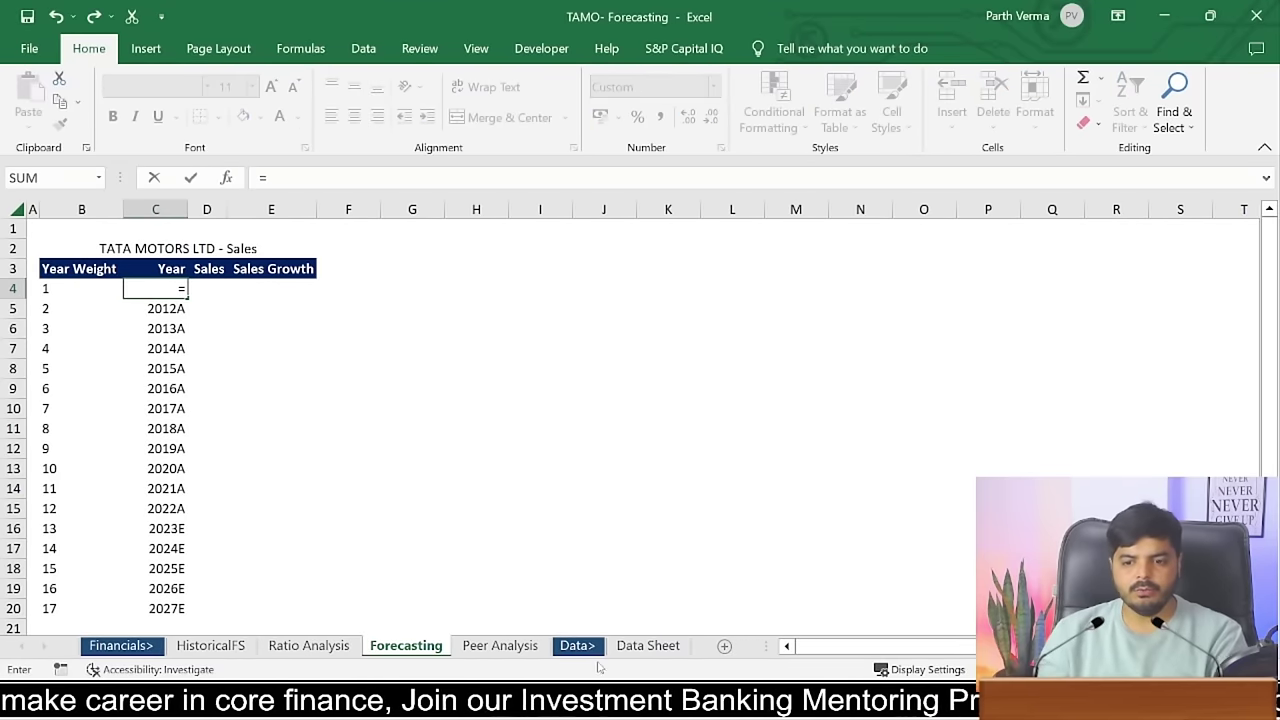
pyautogui.click(646, 645)
# - Link C4 to 'Data Sheet'!B16 and show C4:C20 as dates
pyautogui.click(250, 486)
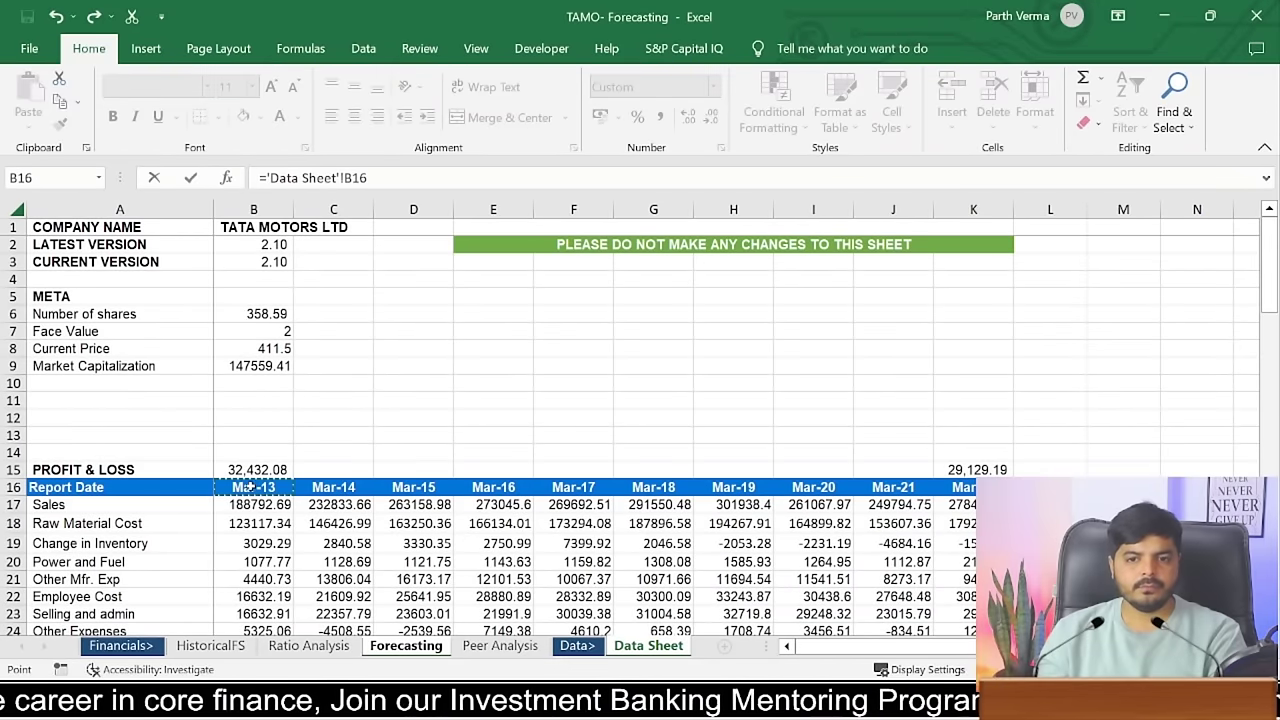
pyautogui.press('Return')
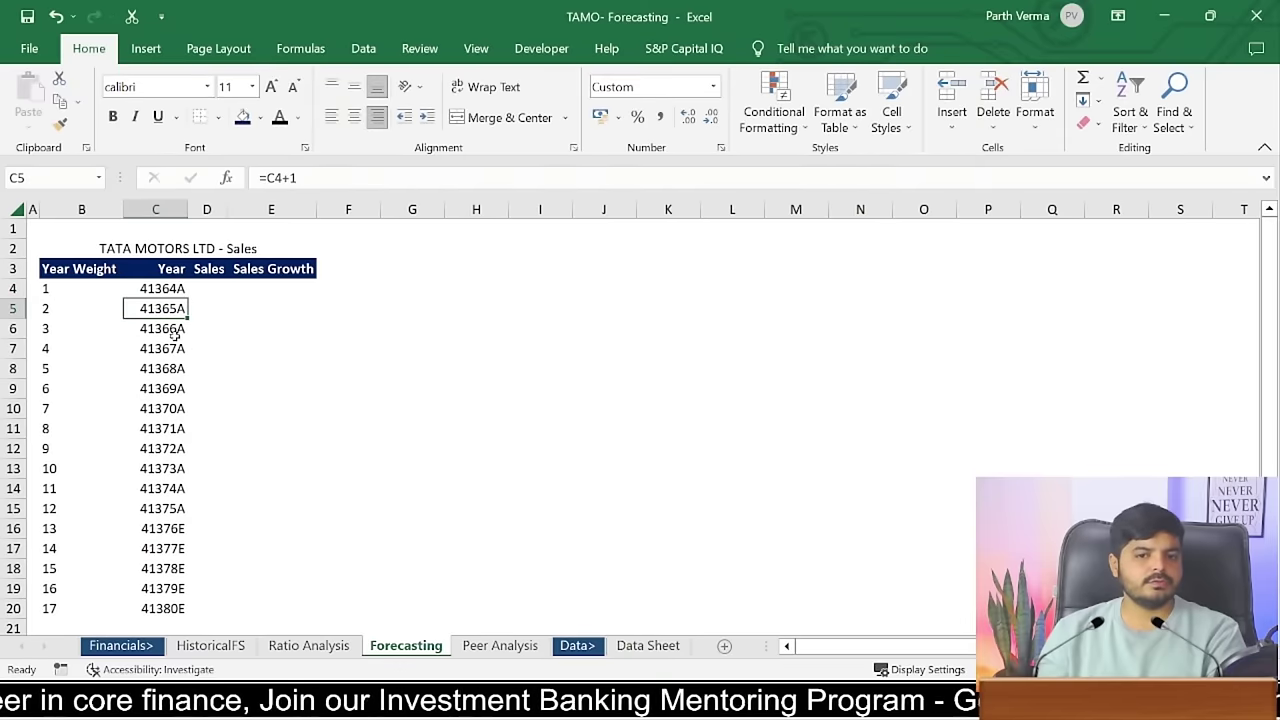
pyautogui.moveTo(163, 286); pyautogui.dragTo(173, 600)
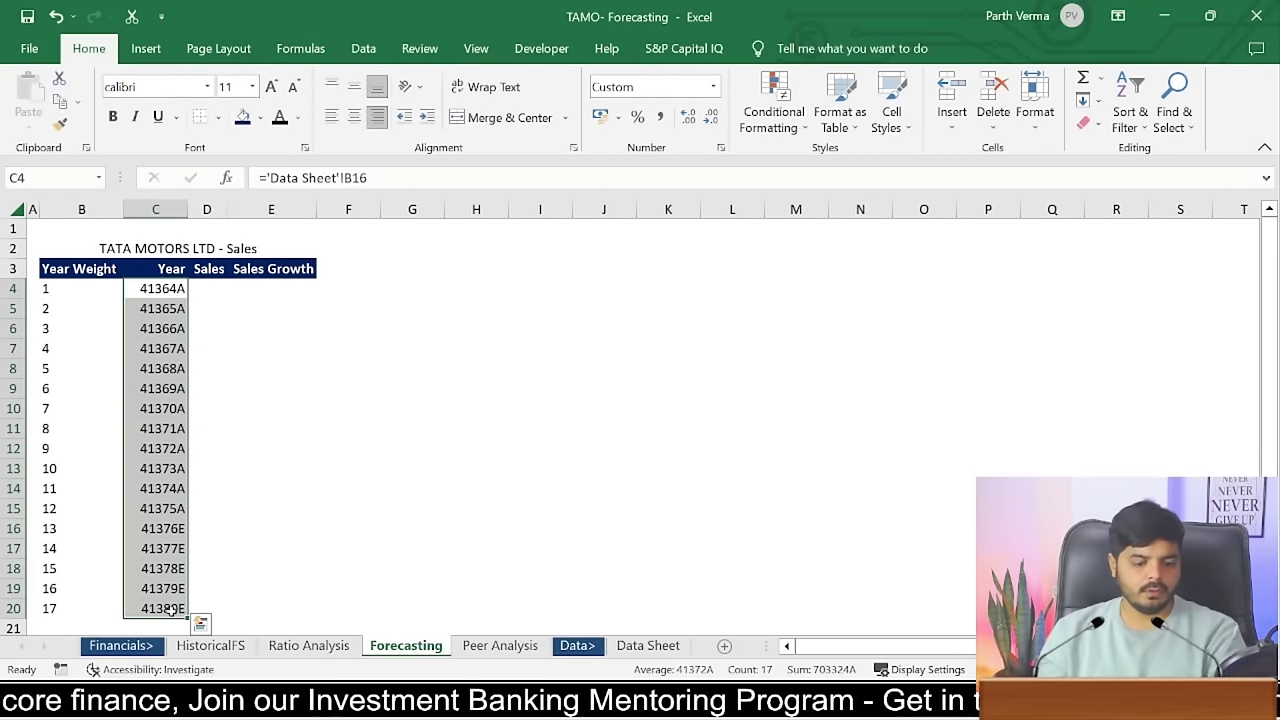
pyautogui.hotkey('ctrl', 'shift', '#')
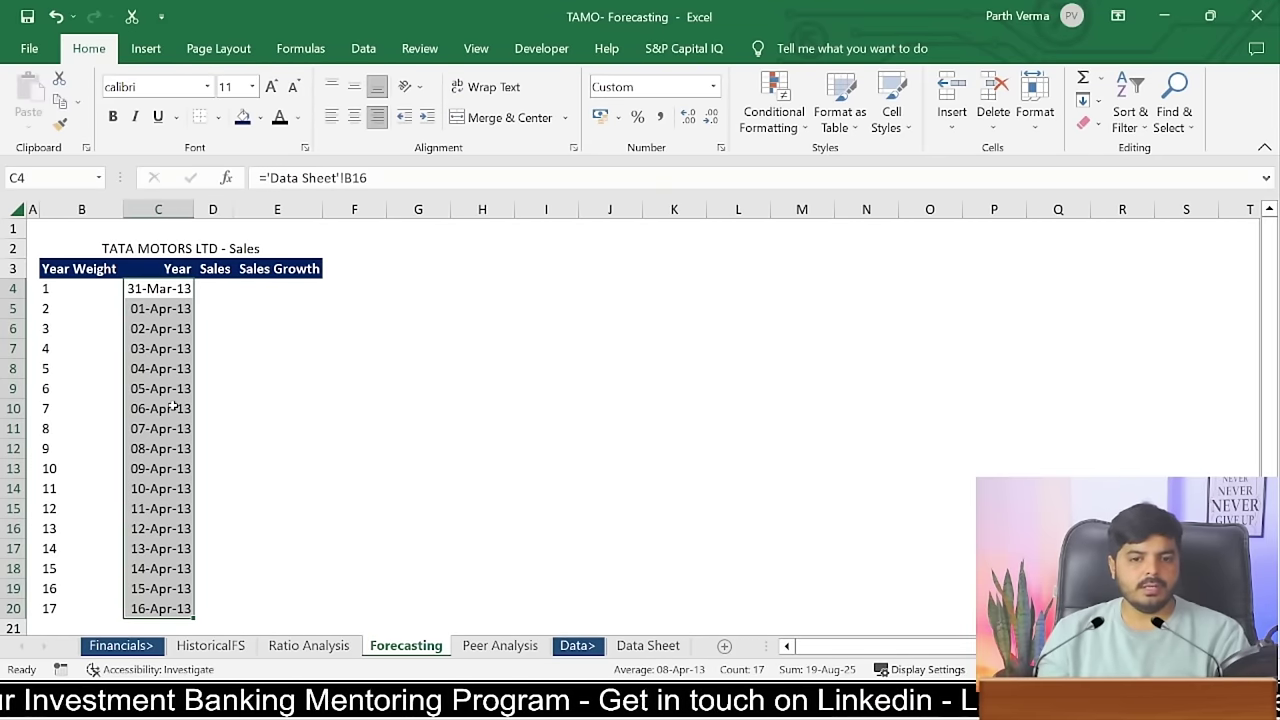
# - Give C4:C20 the custom number format yyyy so they display 2013
pyautogui.hotkey('ctrl', '1')
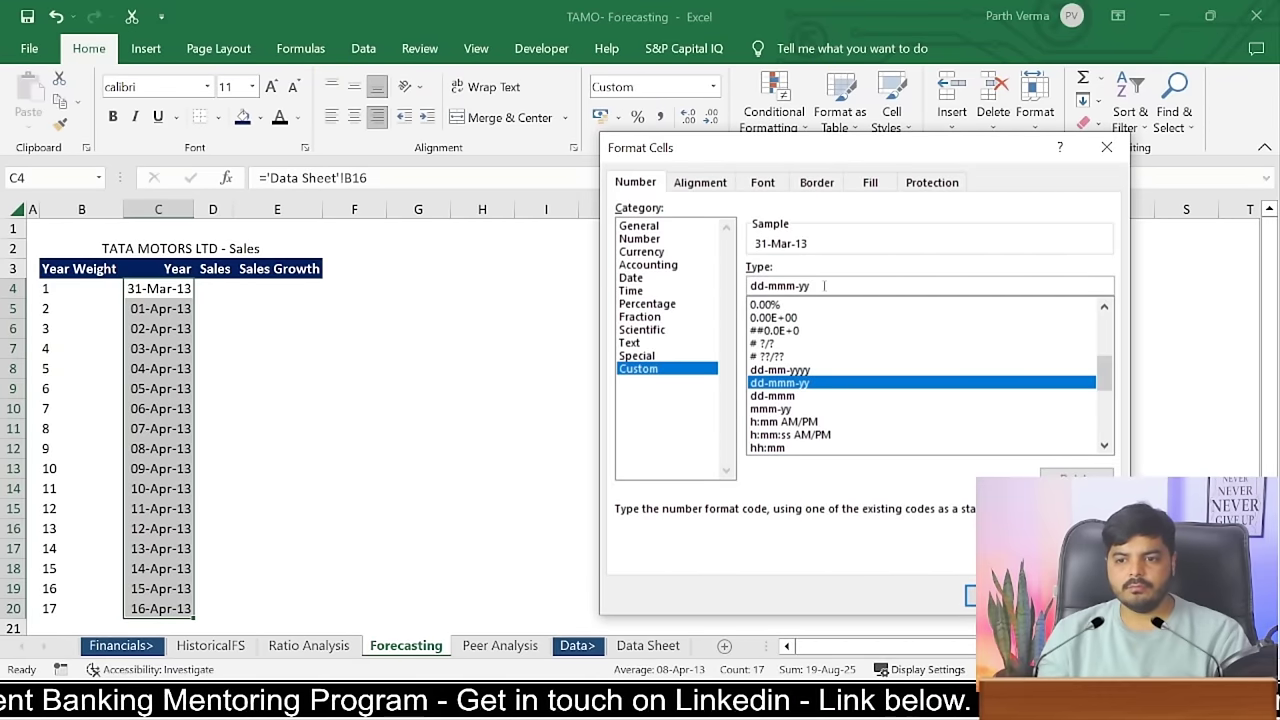
pyautogui.moveTo(828, 287); pyautogui.dragTo(687, 289)
pyautogui.write('yyyy')
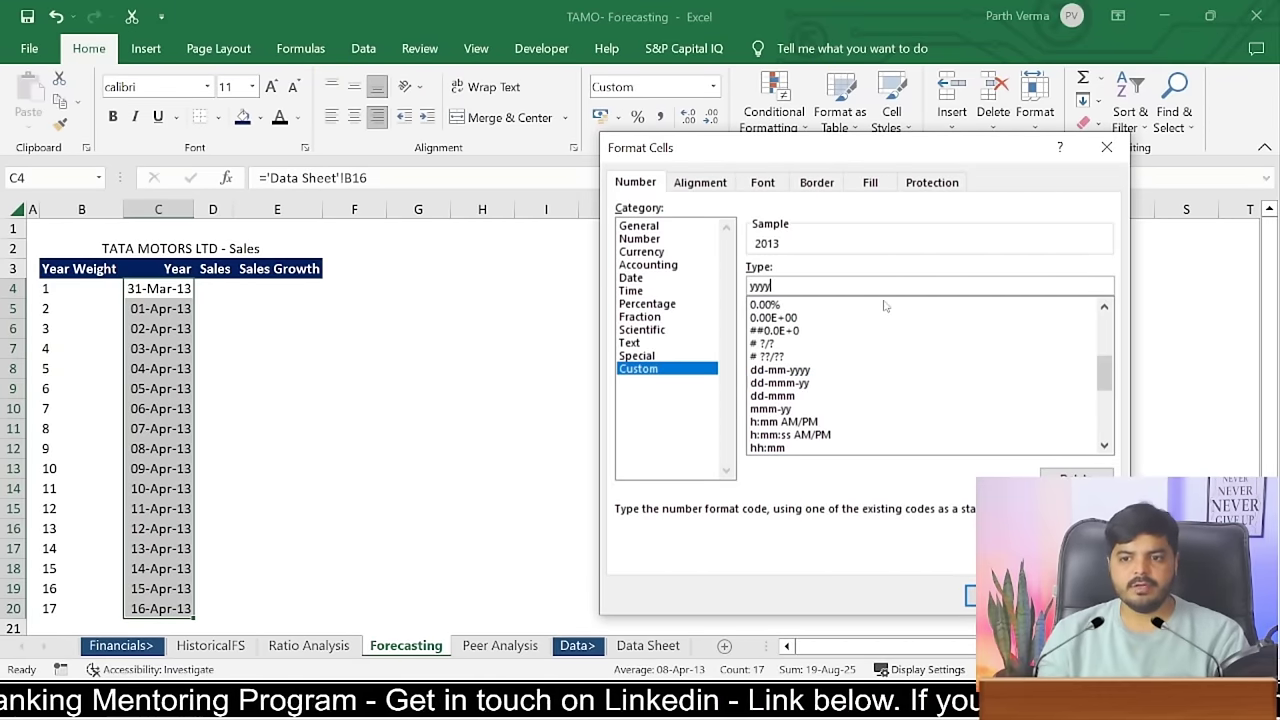
pyautogui.press('Return')
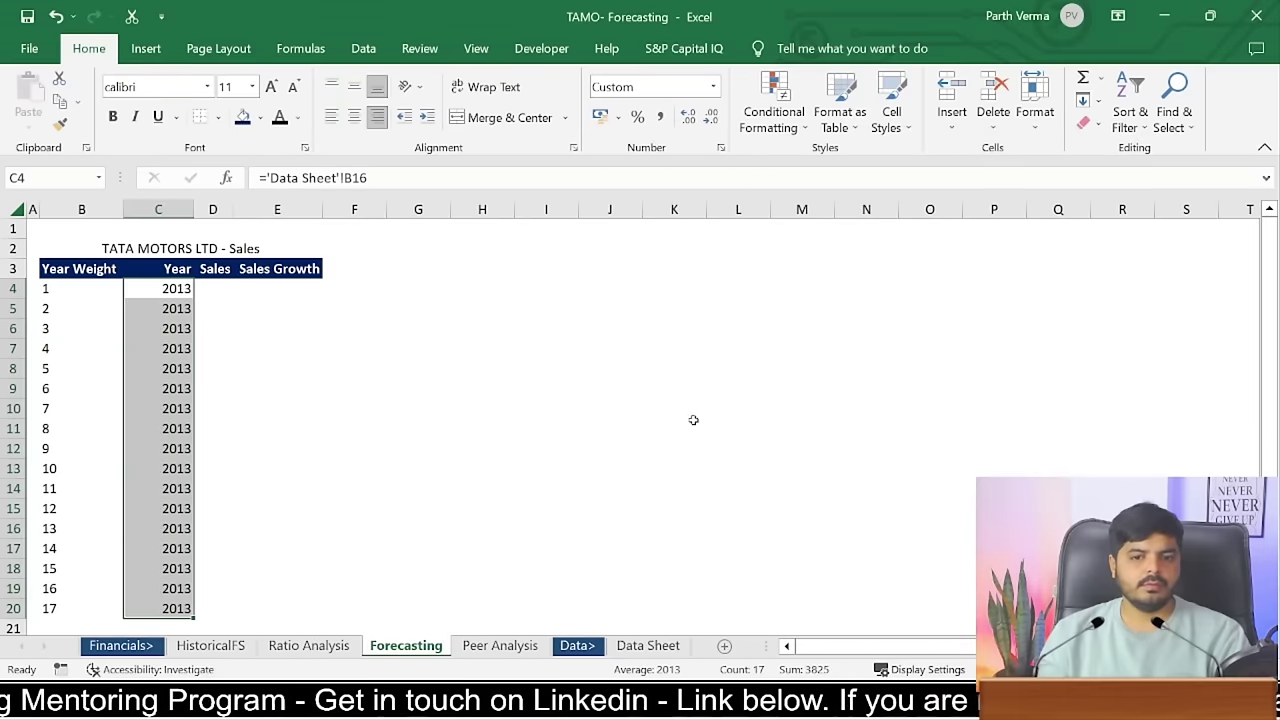
# - Inspect the C4 and C5 Year formulas without changing them
pyautogui.click(176, 308)
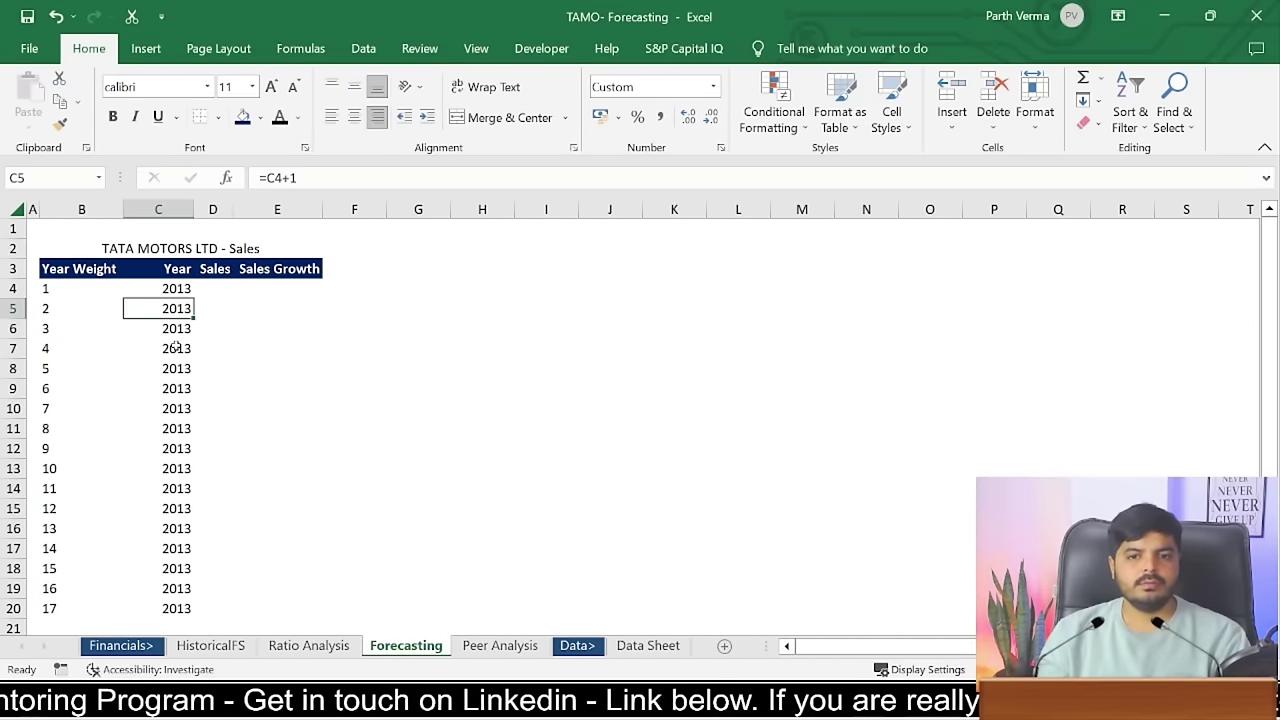
pyautogui.press('Down')
pyautogui.press('Down')
pyautogui.press('Up')
pyautogui.press('Up')
pyautogui.press('Up')
pyautogui.doubleClick(178, 308)
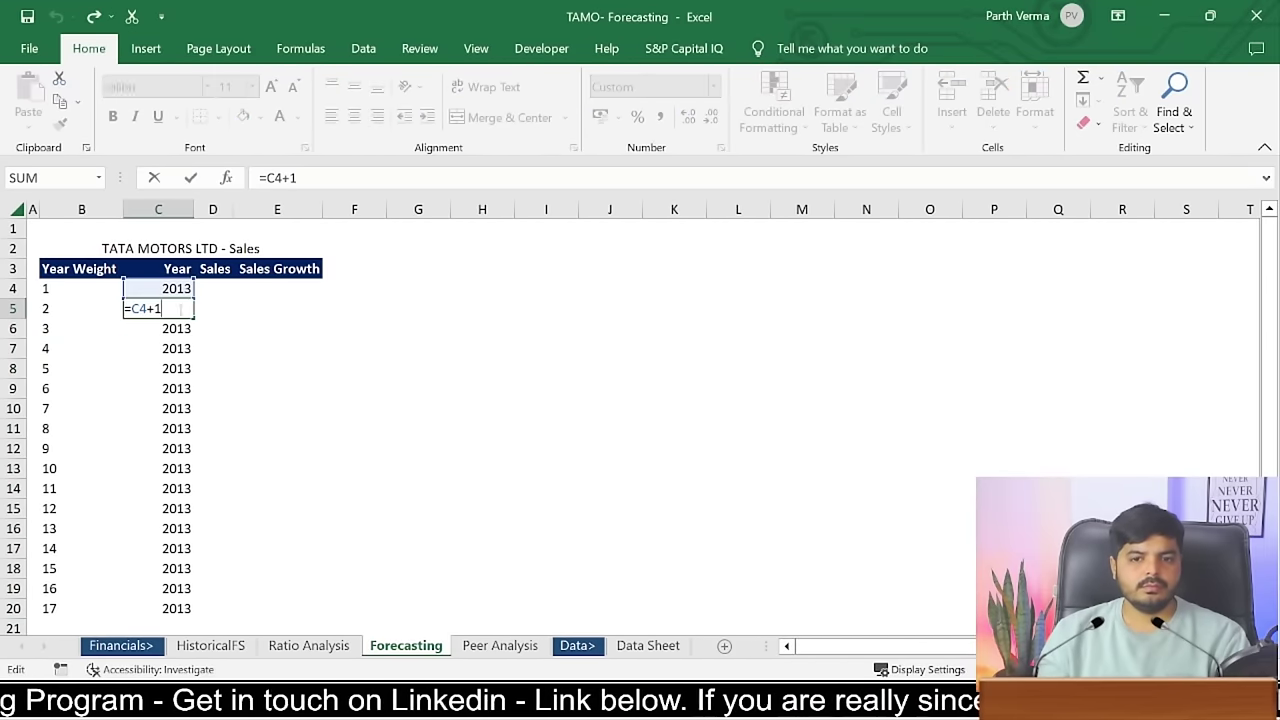
pyautogui.press('Escape')
pyautogui.press('F2')
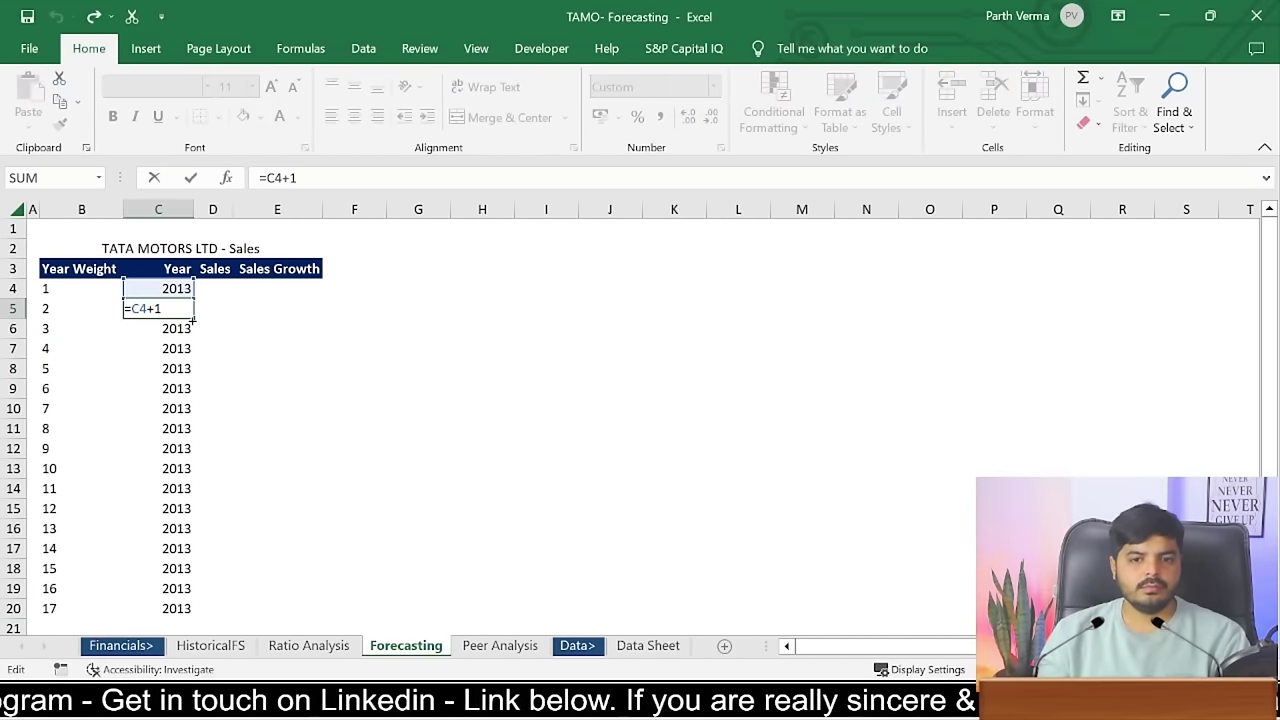
pyautogui.press('Return')
pyautogui.click(179, 285)
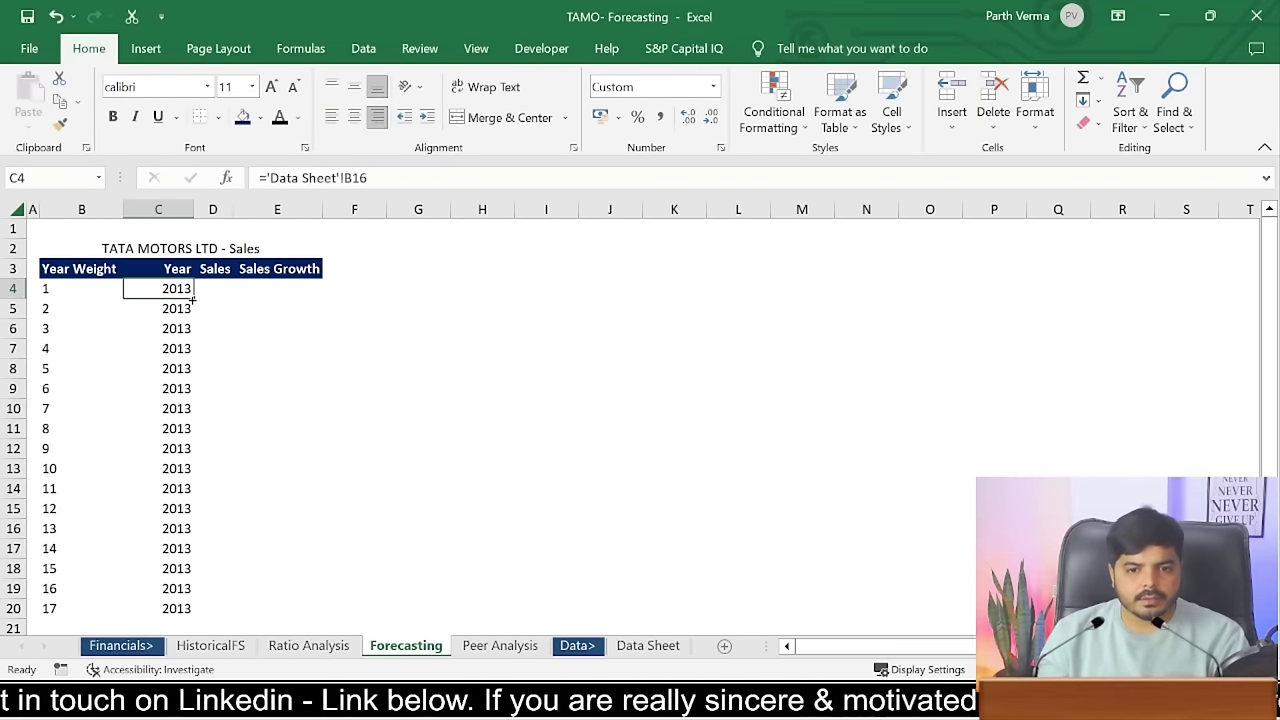
pyautogui.click(187, 308)
pyautogui.click(187, 291)
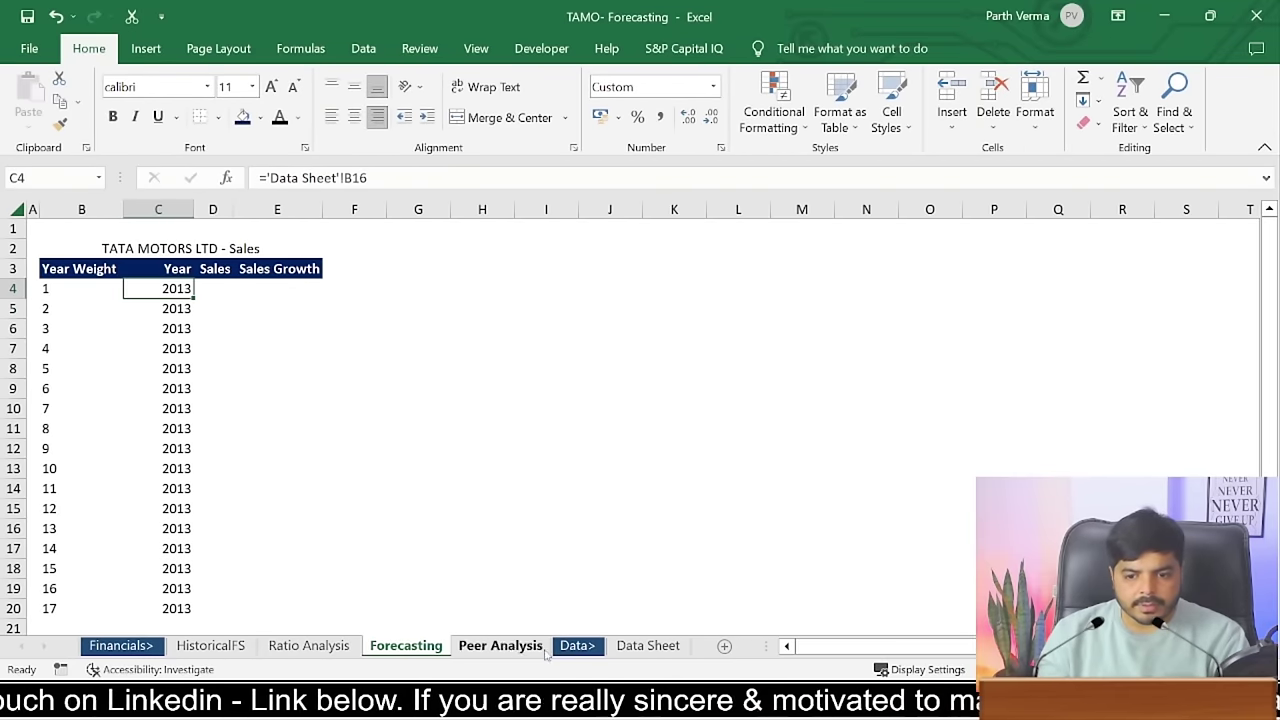
# - Copy the Data Sheet report dates in row 16 and review the C4 and C5 formulas
pyautogui.click(648, 645)
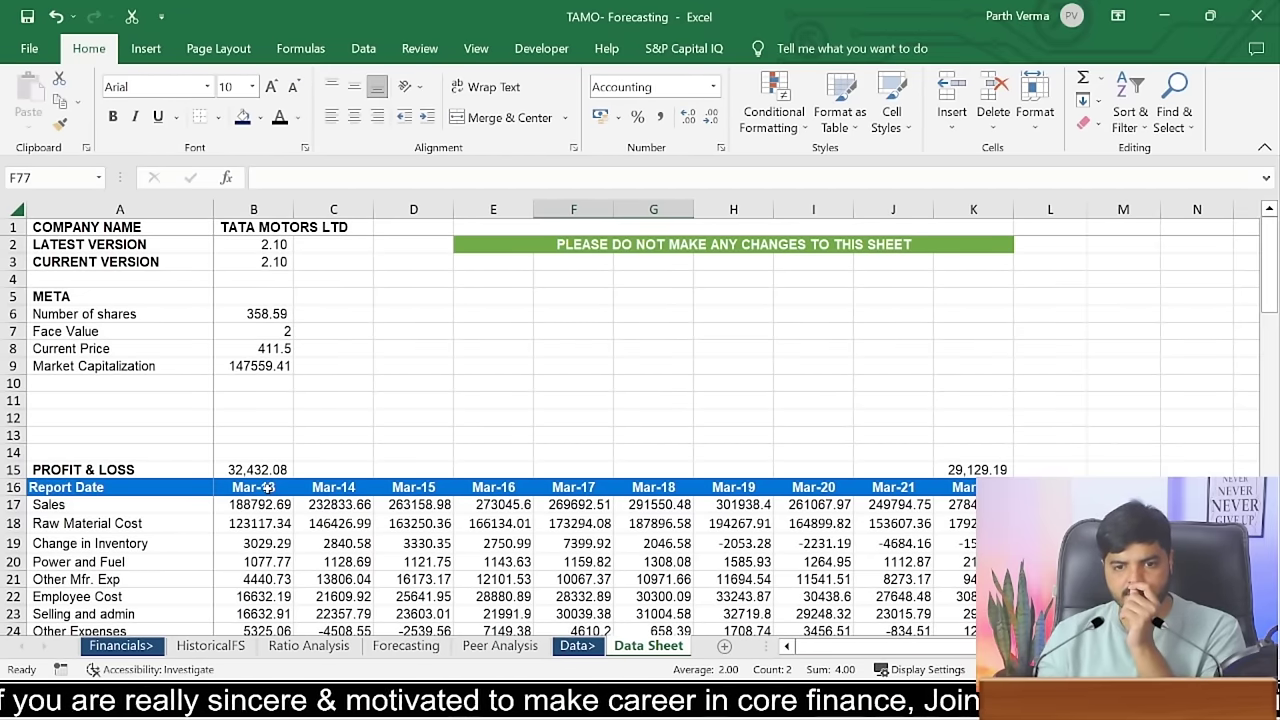
pyautogui.moveTo(268, 487); pyautogui.dragTo(965, 487)
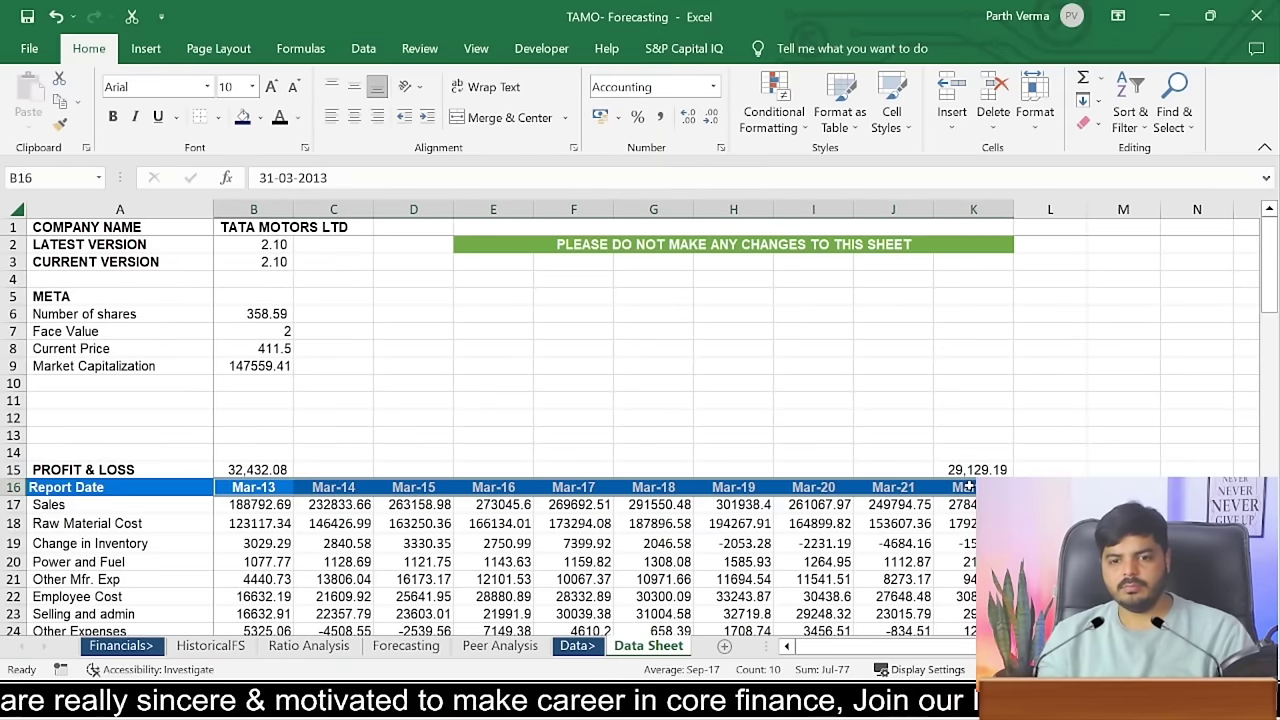
pyautogui.hotkey('ctrl', 'c')
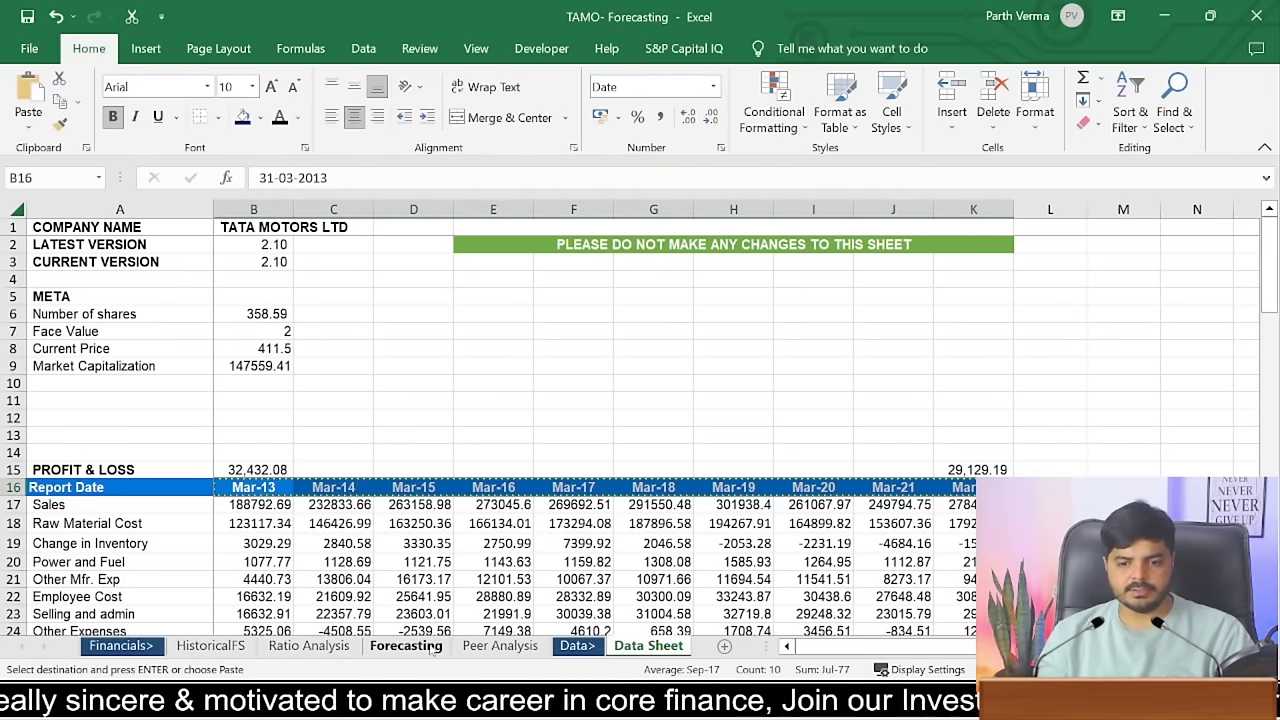
pyautogui.click(405, 646)
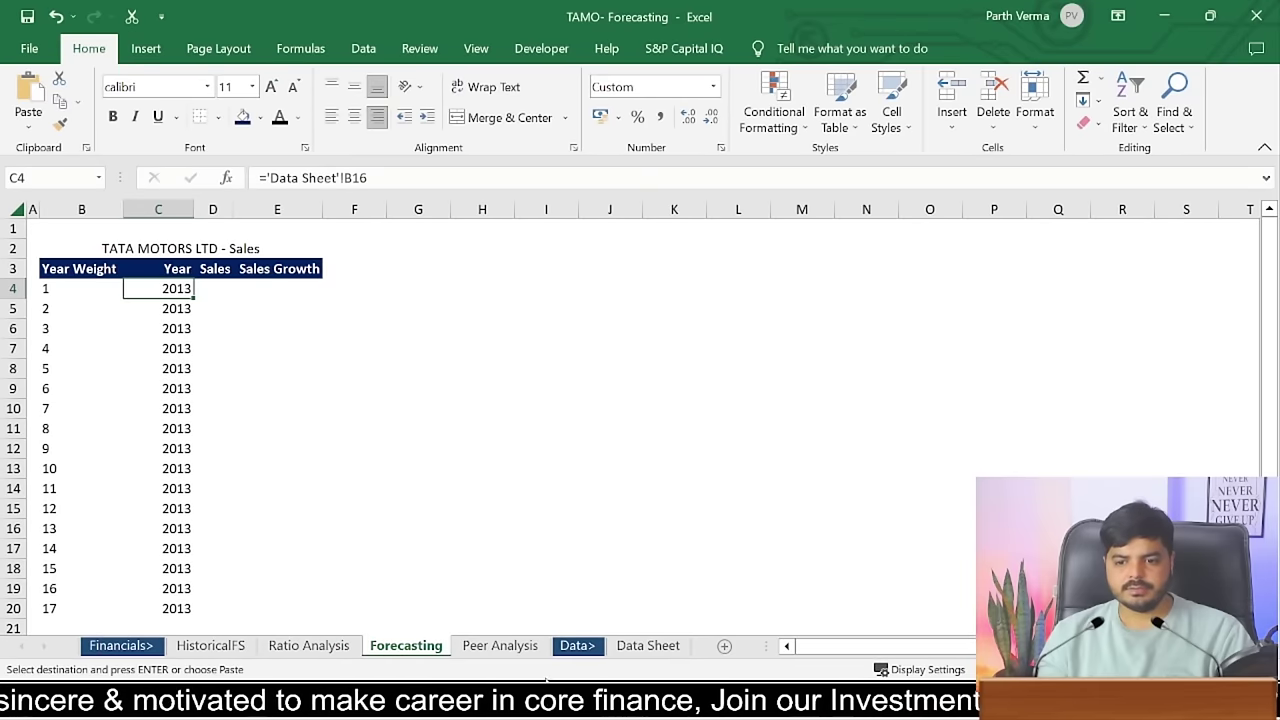
pyautogui.click(648, 646)
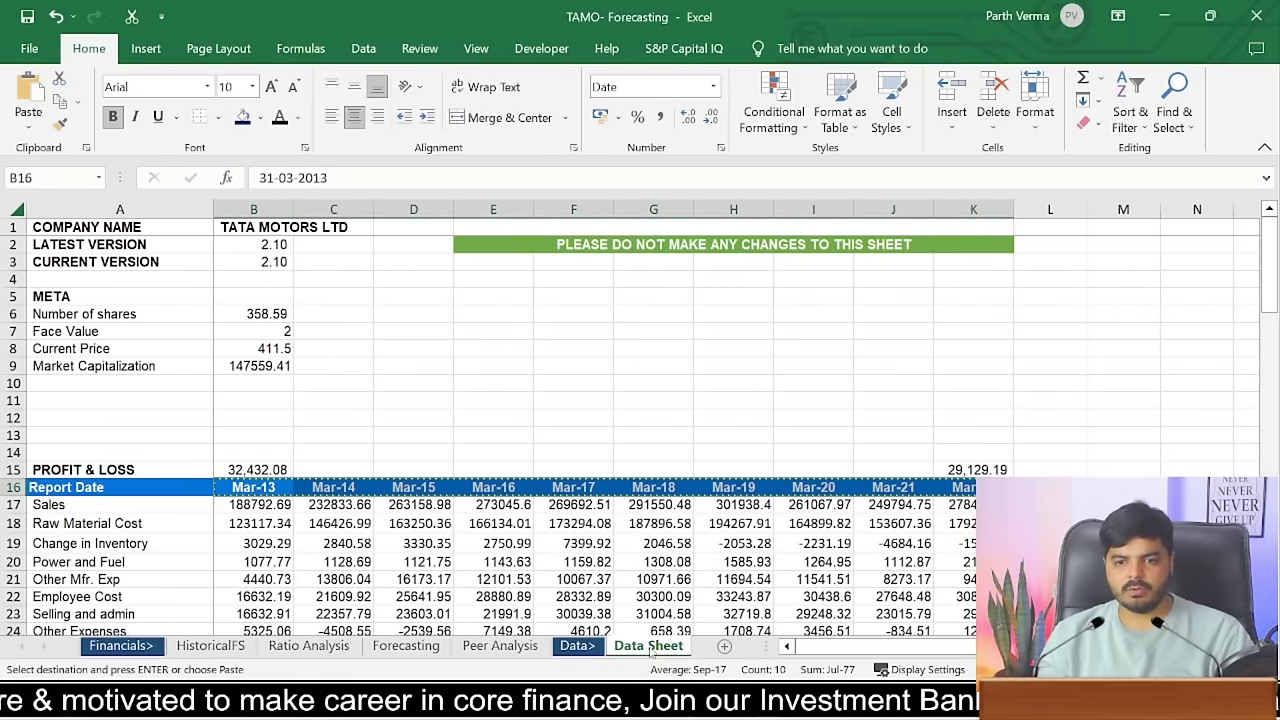
pyautogui.click(500, 646)
pyautogui.click(405, 646)
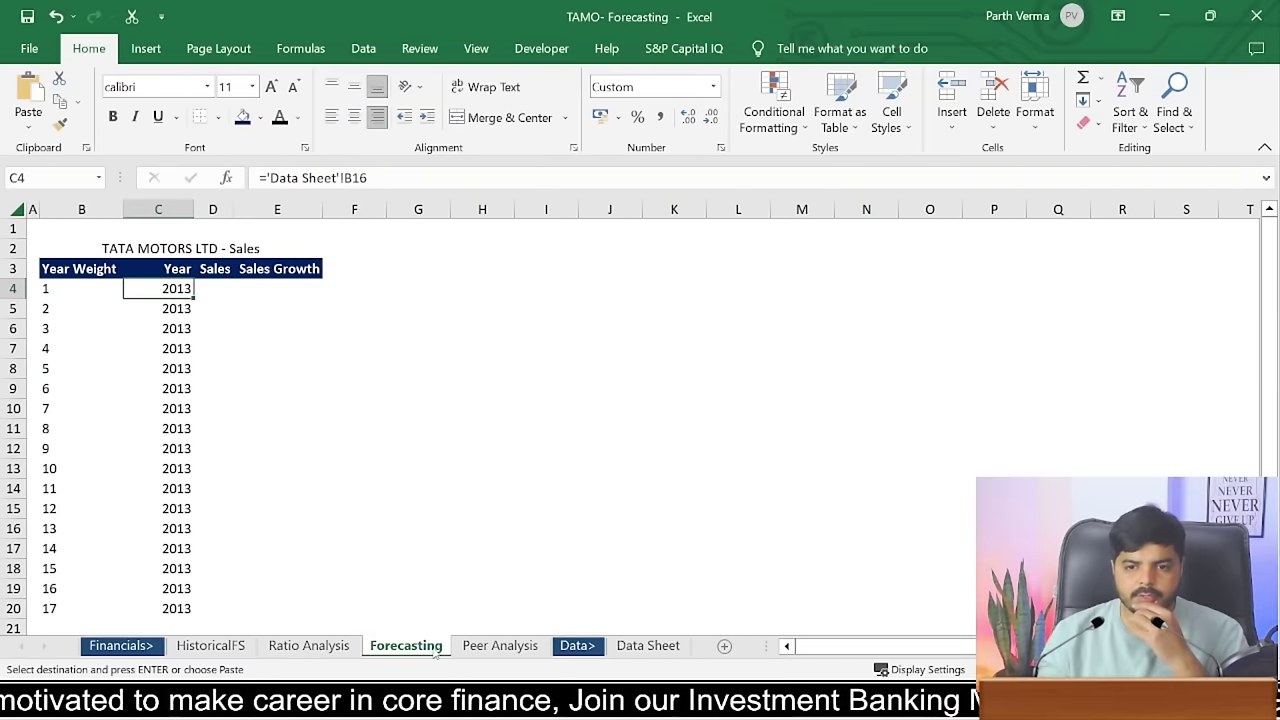
pyautogui.click(186, 305)
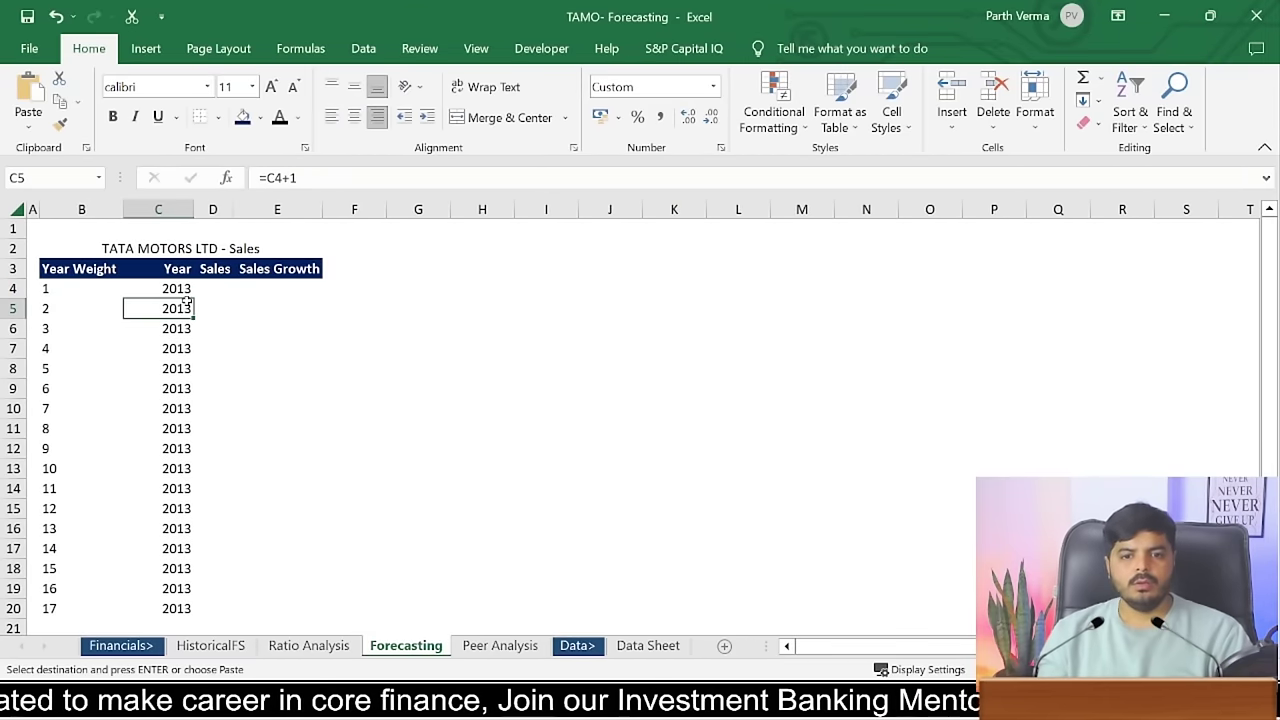
pyautogui.click(174, 287)
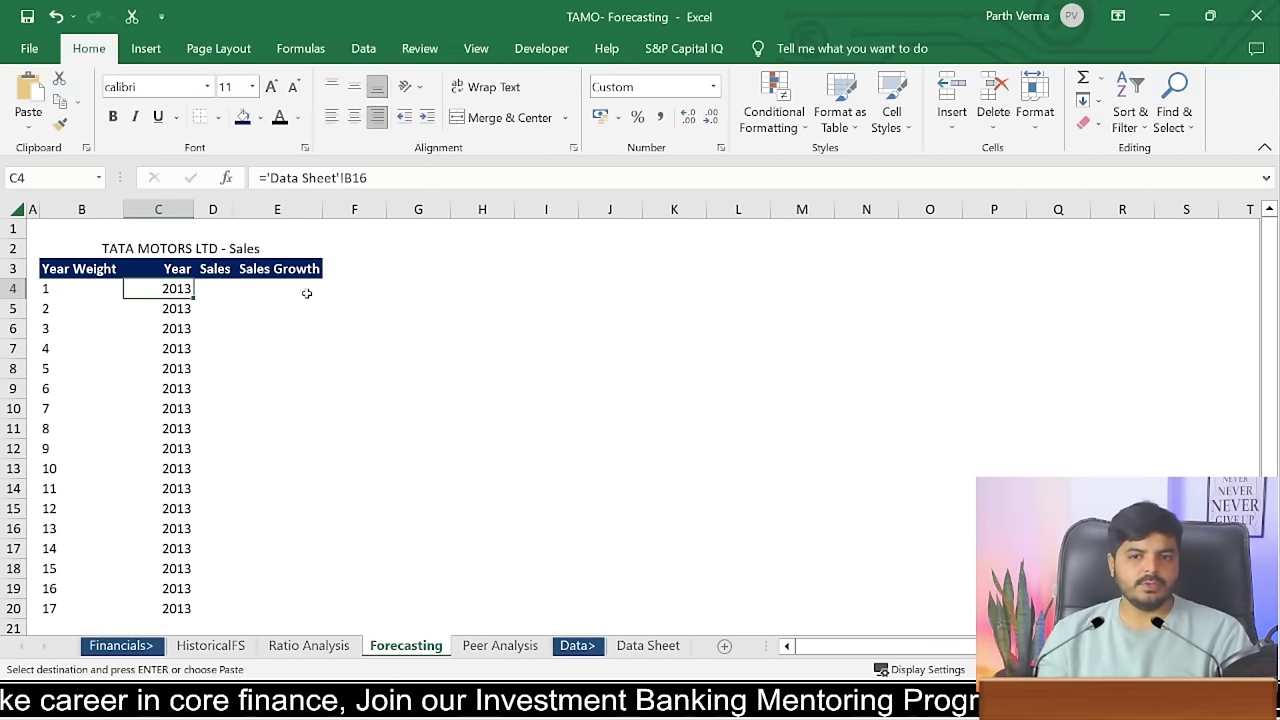
# - Enter =C4+1 in C5 so each year builds on the one above
pyautogui.click(179, 307)
pyautogui.write('=')
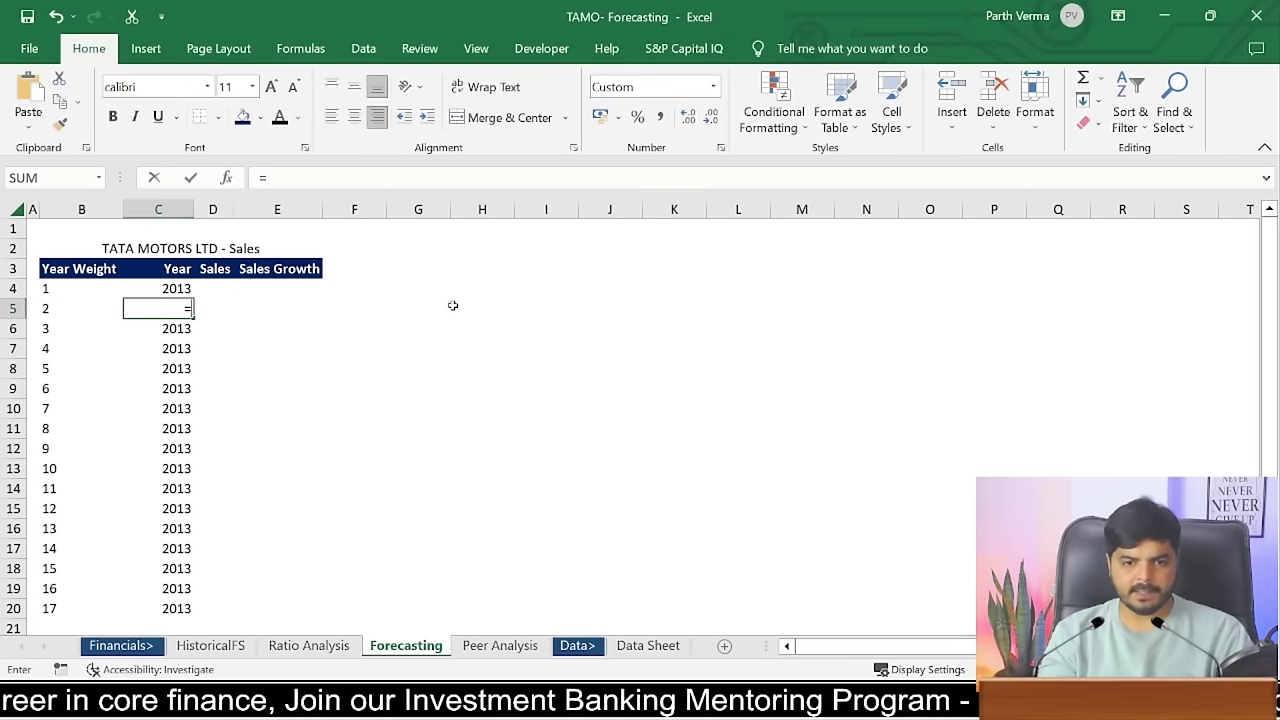
pyautogui.press('Up')
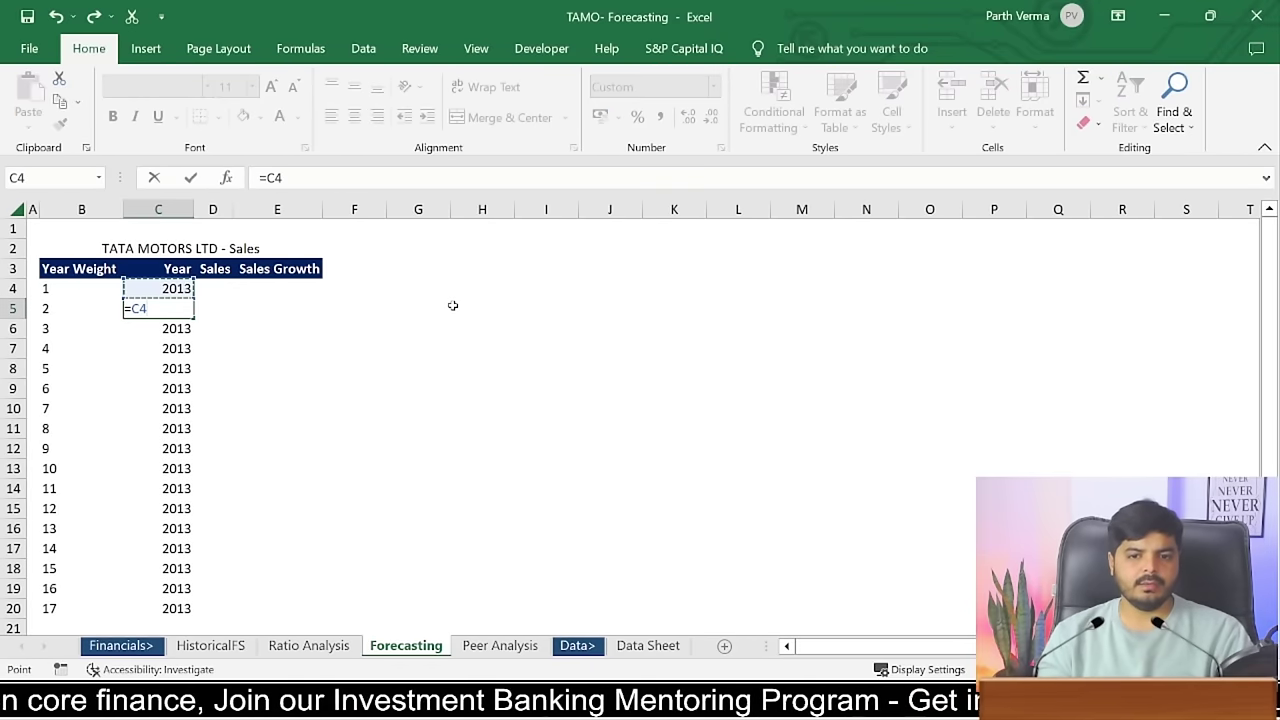
pyautogui.write('+1')
pyautogui.press('Return')
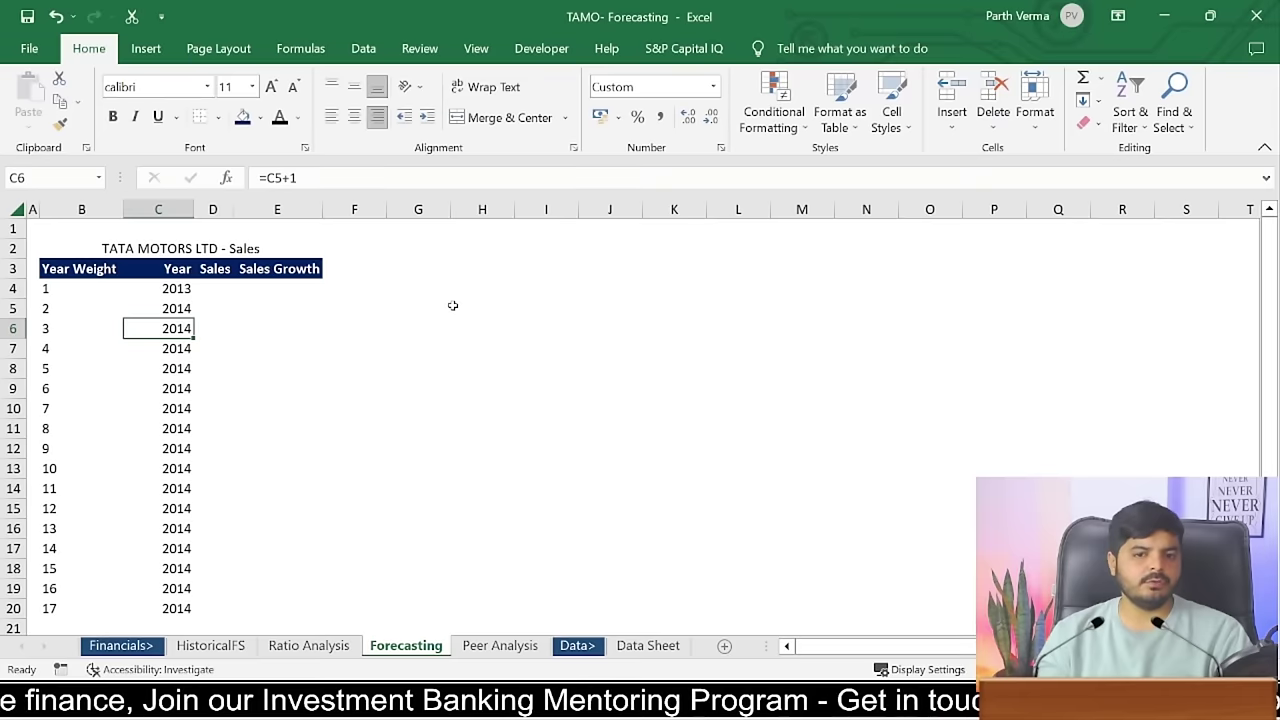
# - Copy the C5 year formula down to C20, then select the historical years 2013–2022
pyautogui.press('Up')
pyautogui.hotkey('ctrl', 'c')
pyautogui.hotkey('shift', 'Down')
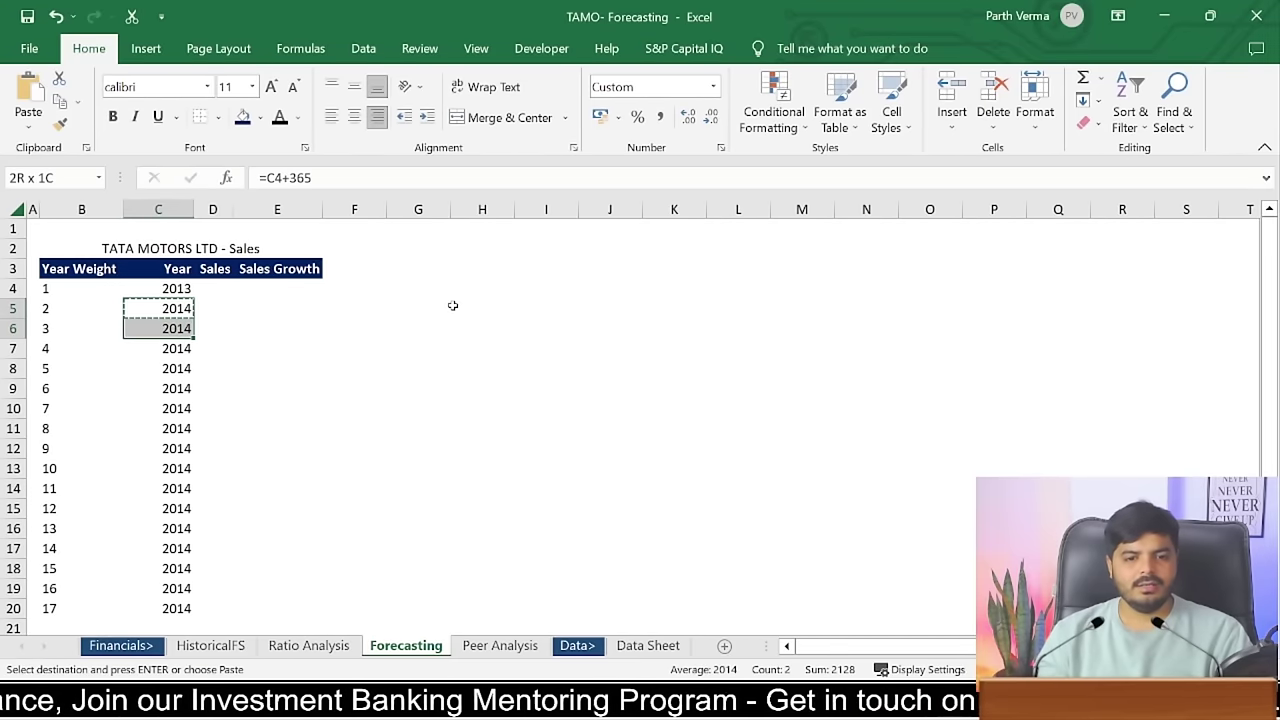
pyautogui.hotkey('shift', 'Down')
pyautogui.hotkey('shift', 'Down')
pyautogui.hotkey('shift', 'Down')
pyautogui.hotkey('shift', 'Down')
pyautogui.hotkey('shift', 'Down')
pyautogui.hotkey('shift', 'Down')
pyautogui.hotkey('shift', 'Down')
pyautogui.hotkey('shift', 'Down')
pyautogui.hotkey('shift', 'Down')
pyautogui.hotkey('shift', 'Down')
pyautogui.hotkey('shift', 'Down')
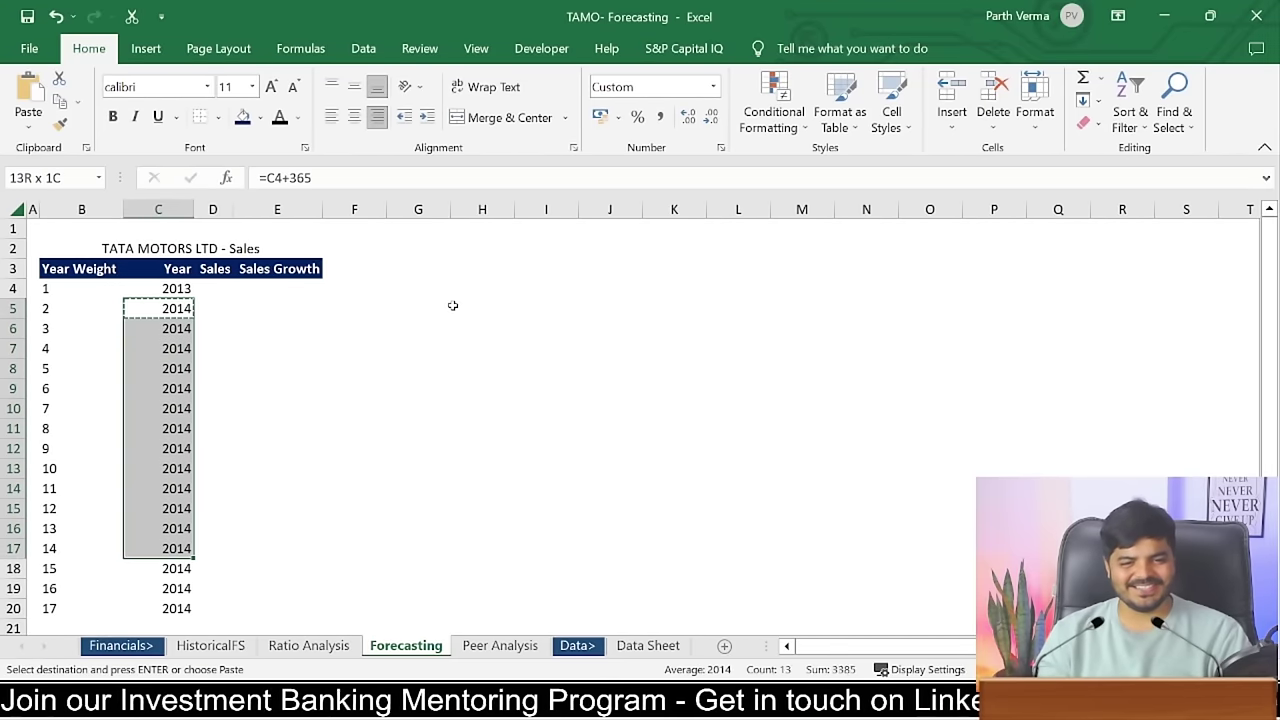
pyautogui.hotkey('shift', 'Down')
pyautogui.hotkey('shift', 'Down')
pyautogui.hotkey('shift', 'Down')
pyautogui.press('Return')
pyautogui.press('Up')
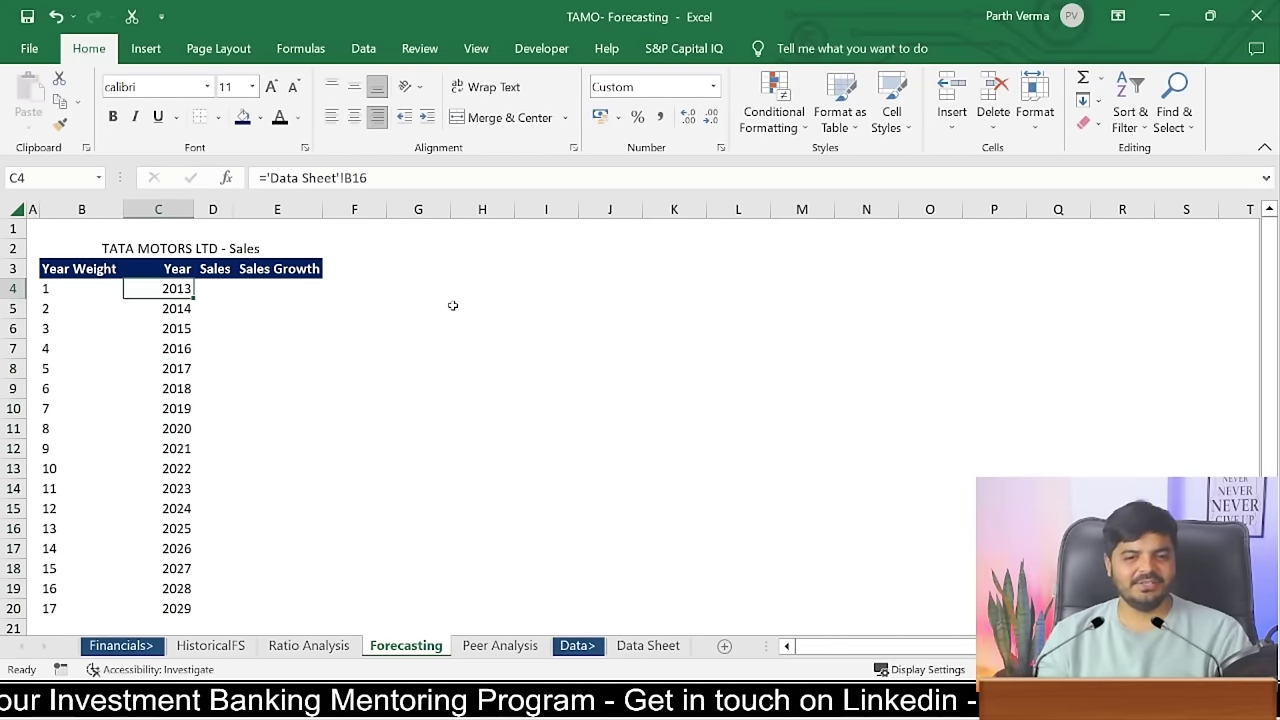
pyautogui.press('Down')
pyautogui.press('Down')
pyautogui.press('Down')
pyautogui.press('Down')
pyautogui.press('Down')
pyautogui.press('Up')
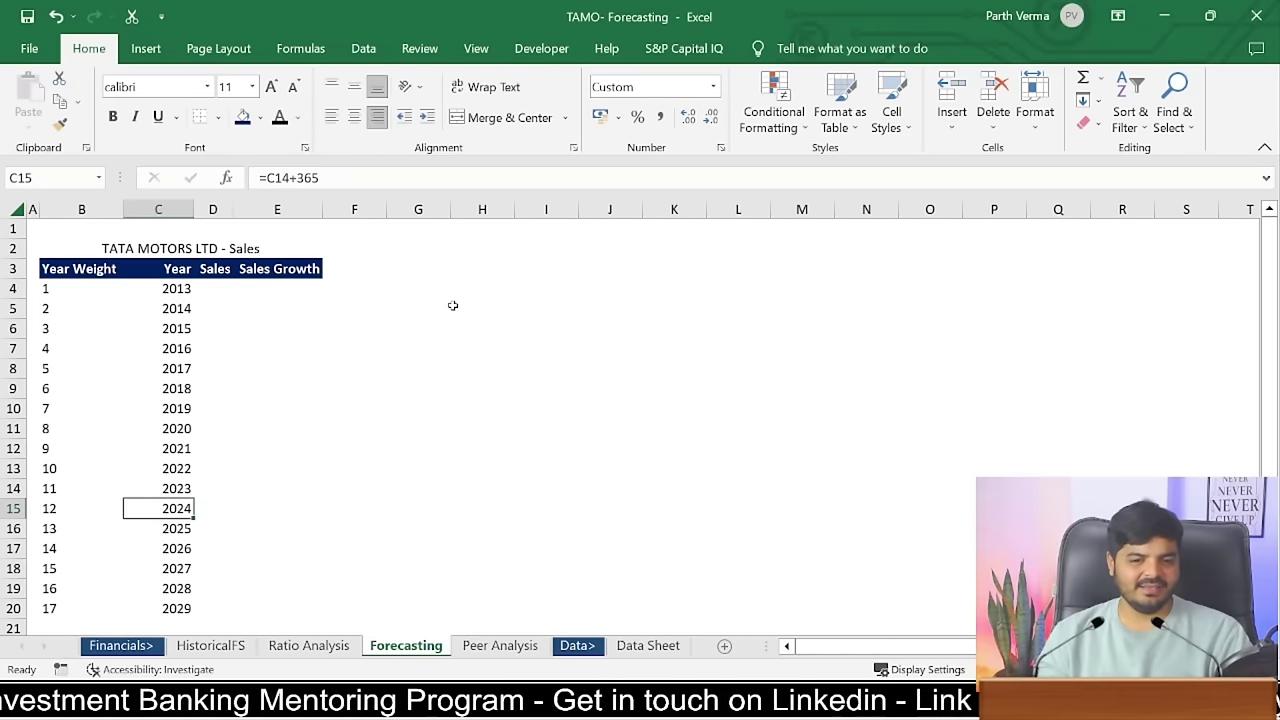
pyautogui.press('Up')
pyautogui.press('Up')
pyautogui.hotkey('shift', 'Up')
pyautogui.hotkey('shift', 'Up')
pyautogui.hotkey('shift', 'Up')
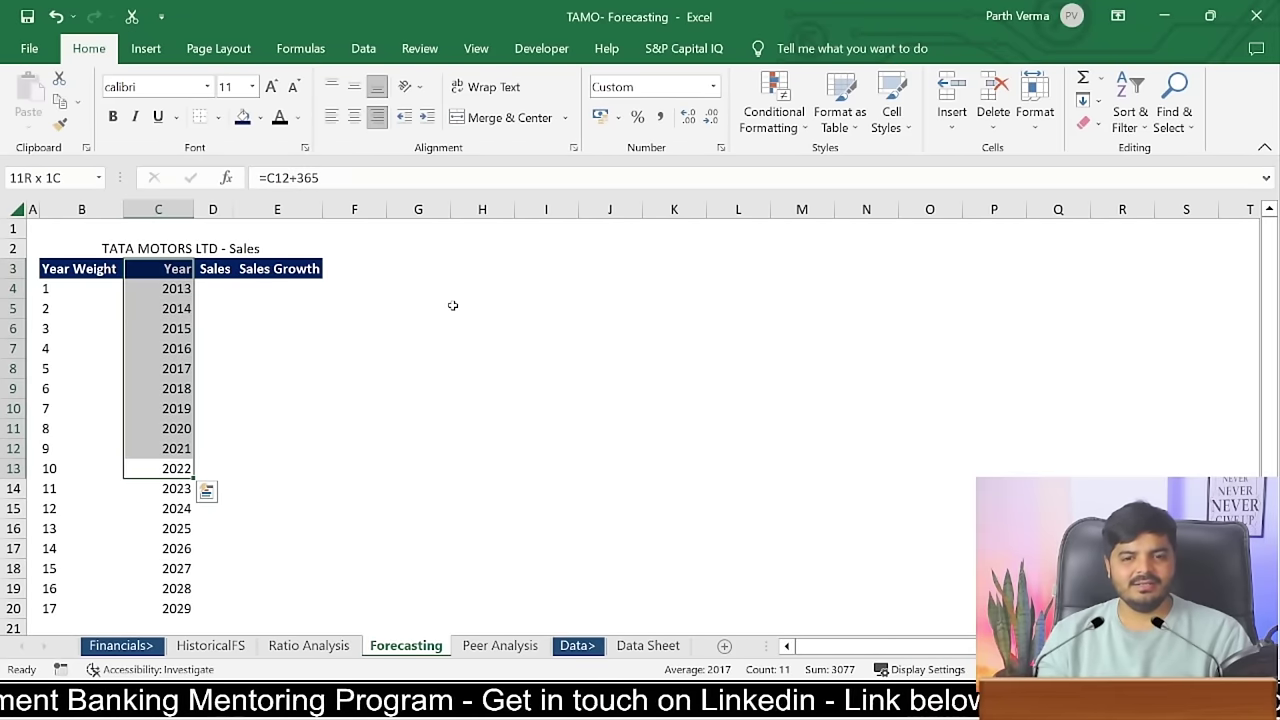
pyautogui.click(647, 645)
pyautogui.click(238, 504)
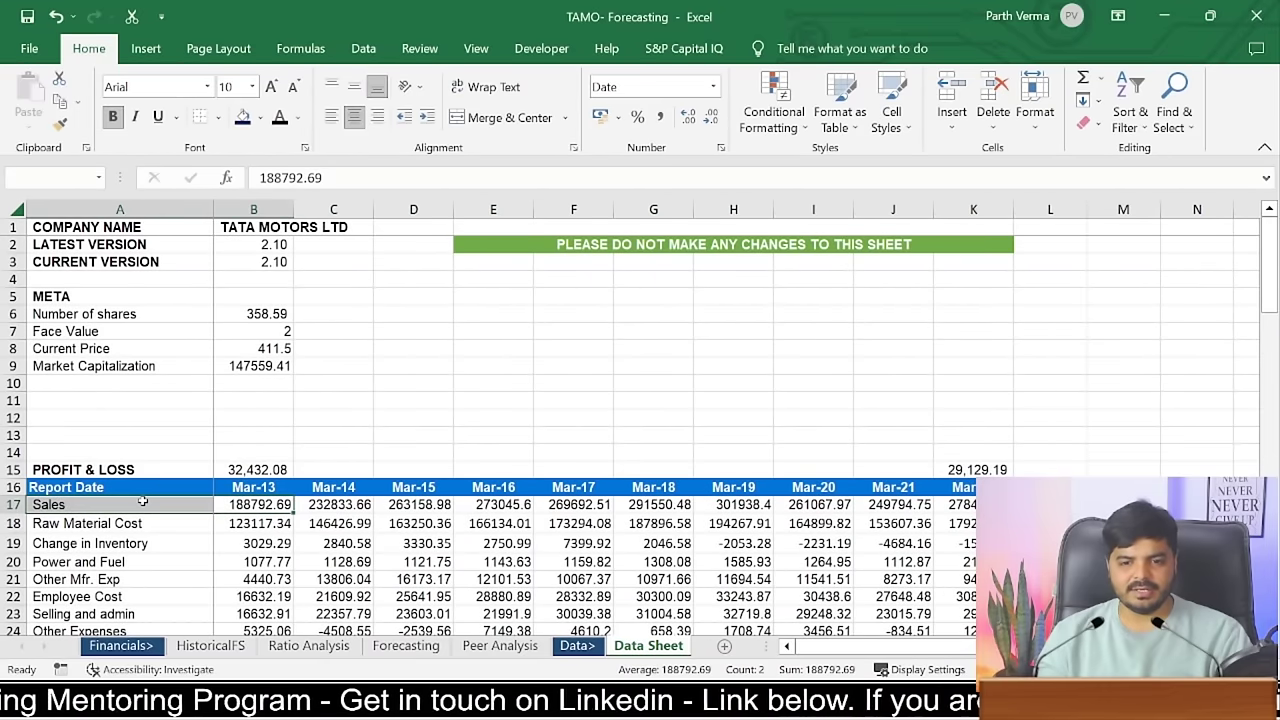
pyautogui.hotkey('shift', 'Right')
pyautogui.moveTo(1266, 280); pyautogui.dragTo(1266, 330)
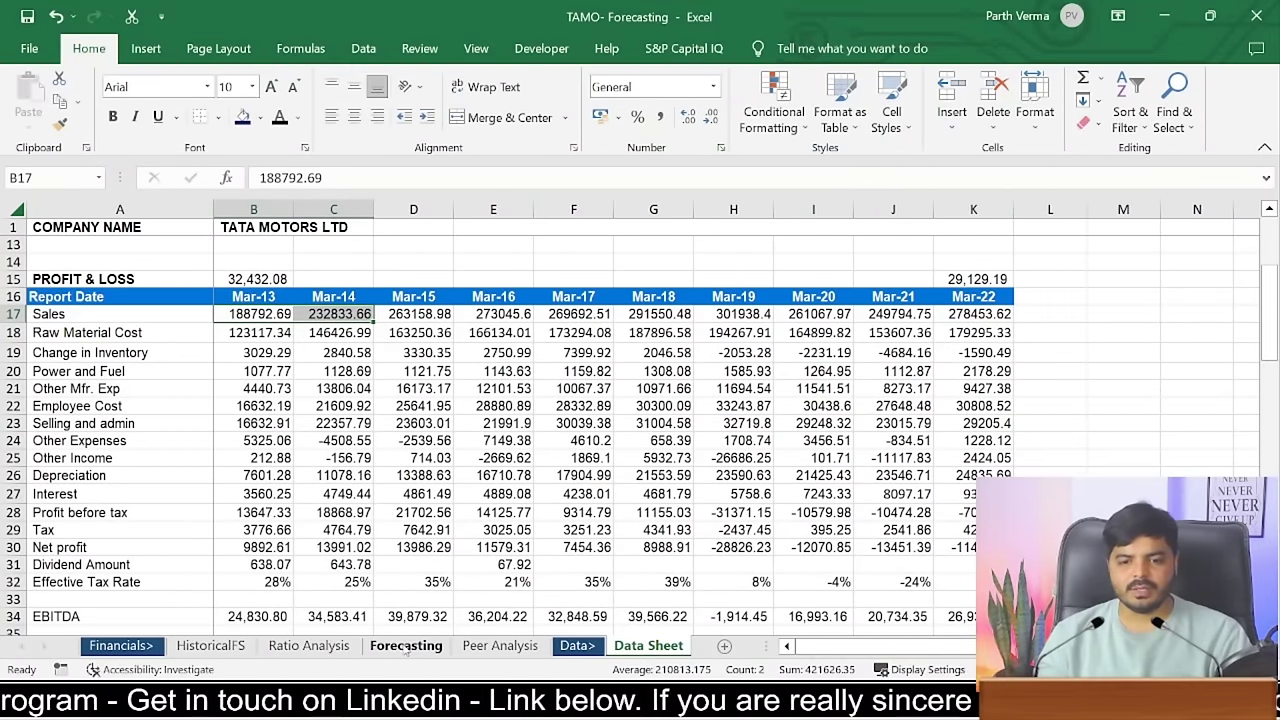
pyautogui.press('alt')
pyautogui.click(352, 646)
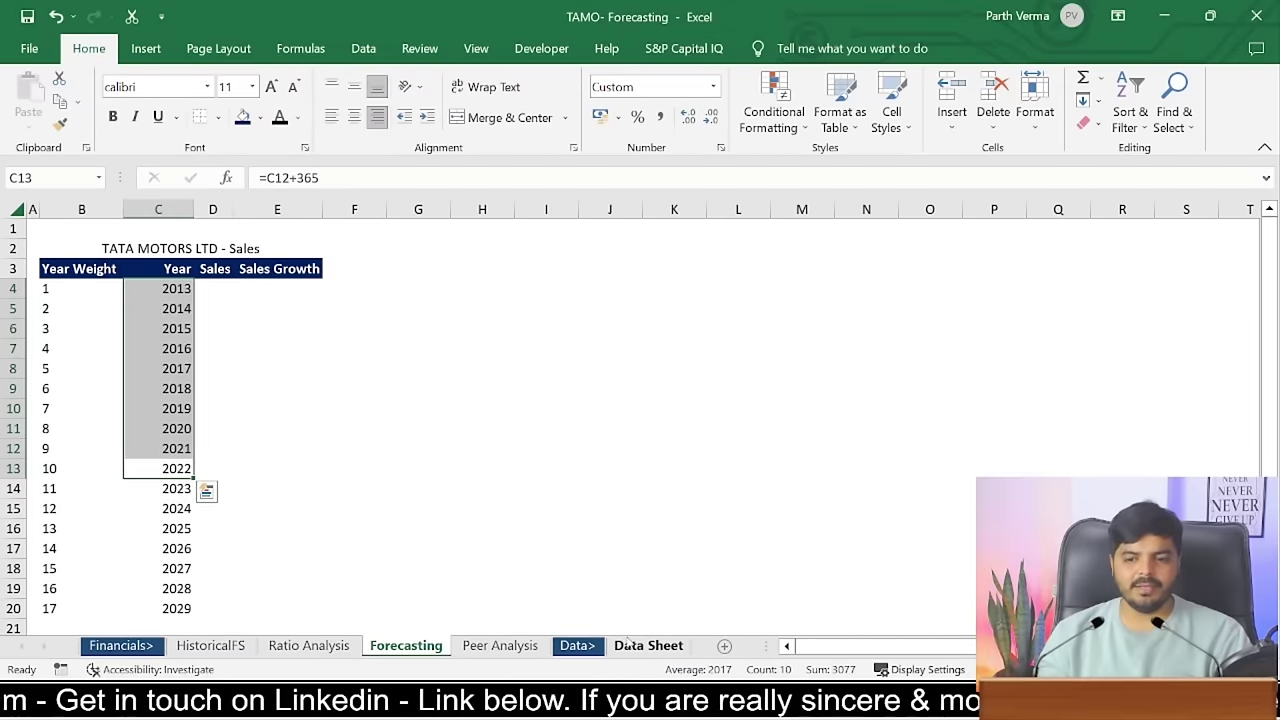
pyautogui.hotkey('ctrl', 'pagedown')
pyautogui.hotkey('ctrl', 'pagedown')
pyautogui.hotkey('ctrl', 'pagedown')
pyautogui.hotkey('alt', 'Tab')
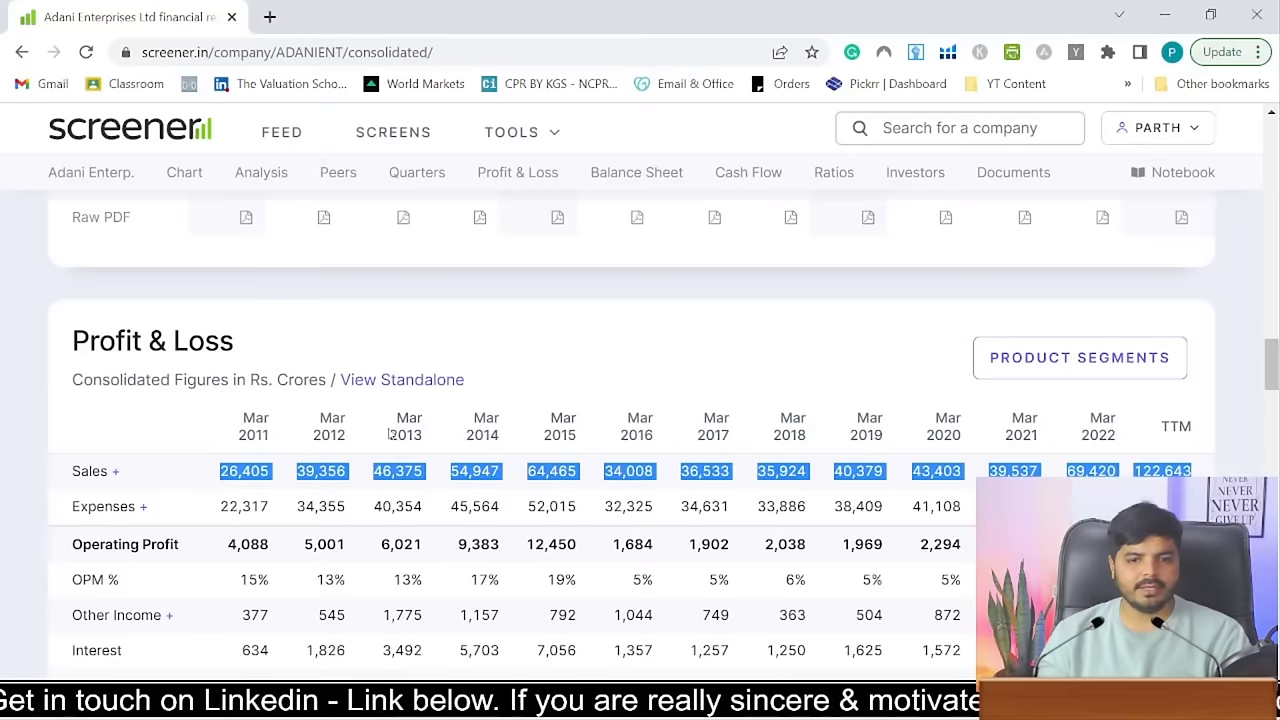
pyautogui.hotkey('alt', 'Tab')
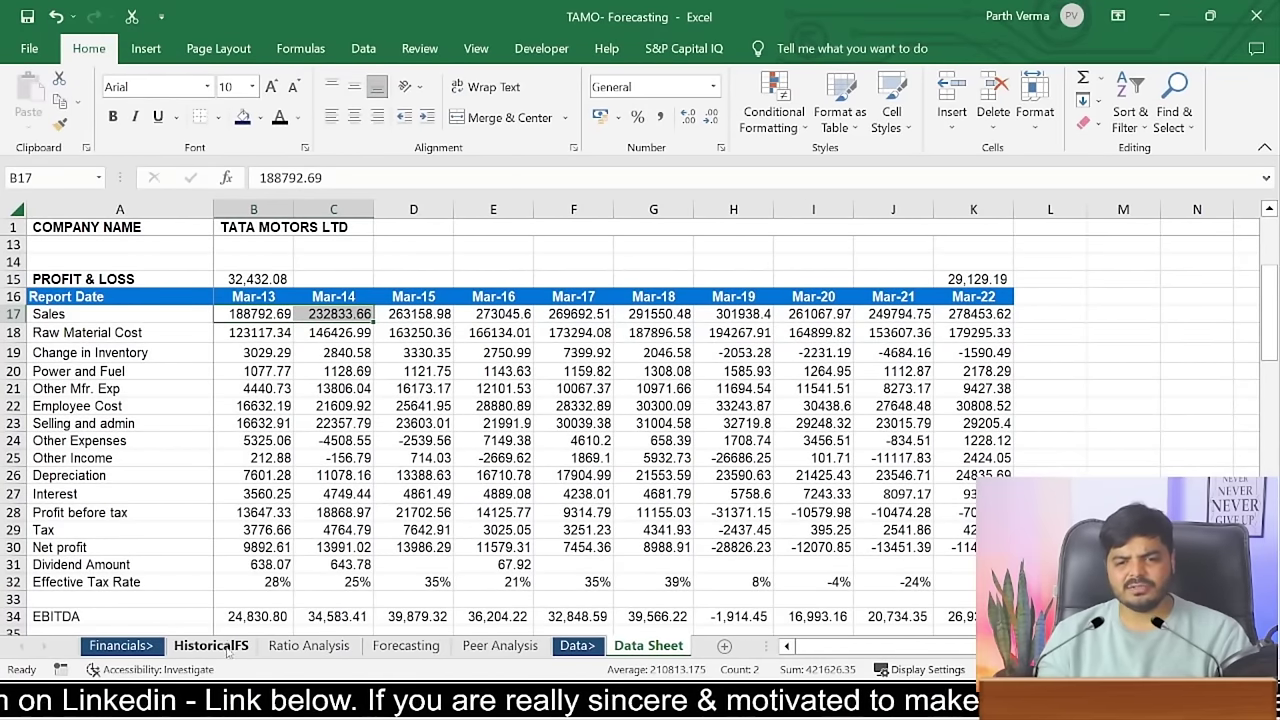
pyautogui.click(389, 650)
pyautogui.click(402, 469)
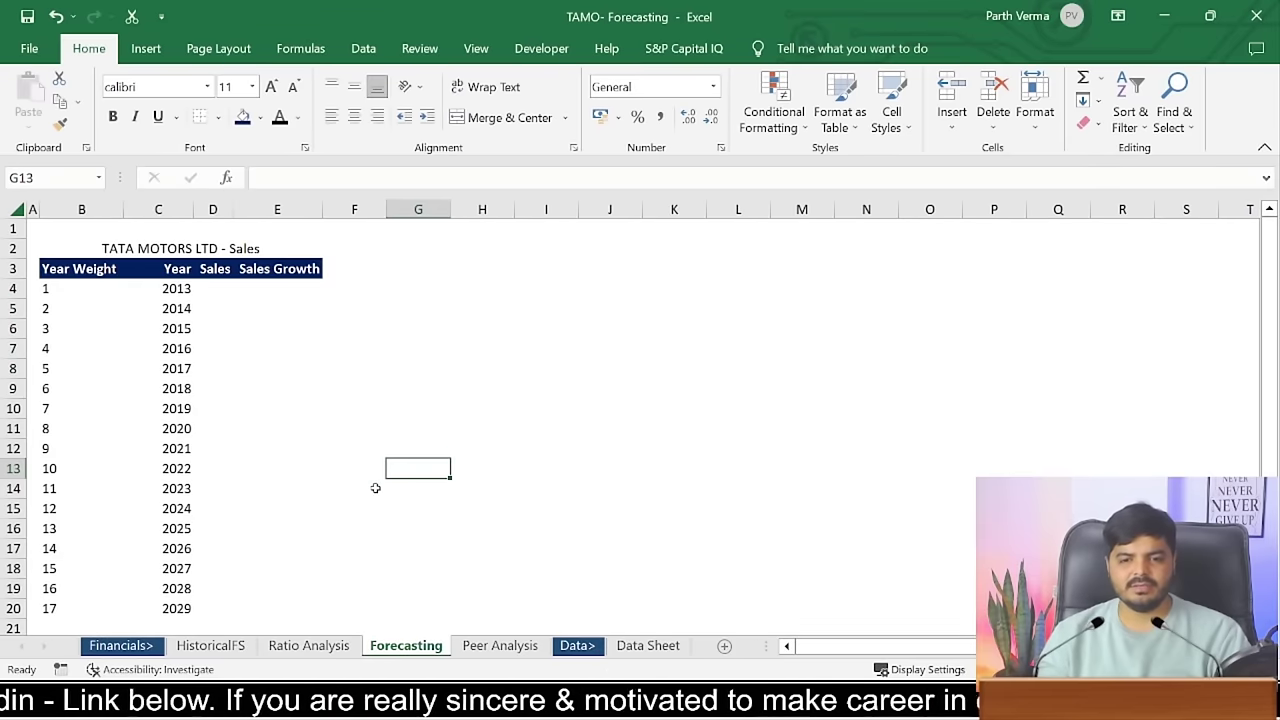
# - Format the 2013–2022 years with a custom year format ending in A
pyautogui.click(184, 293)
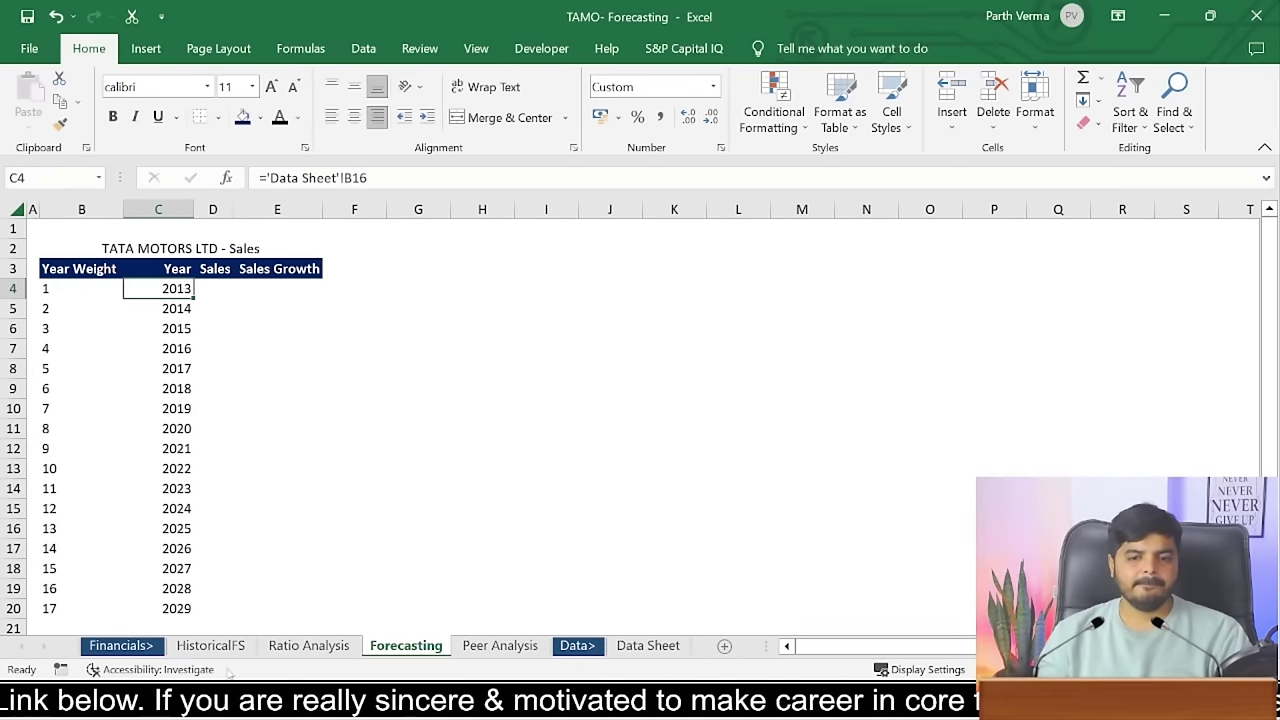
pyautogui.click(185, 467)
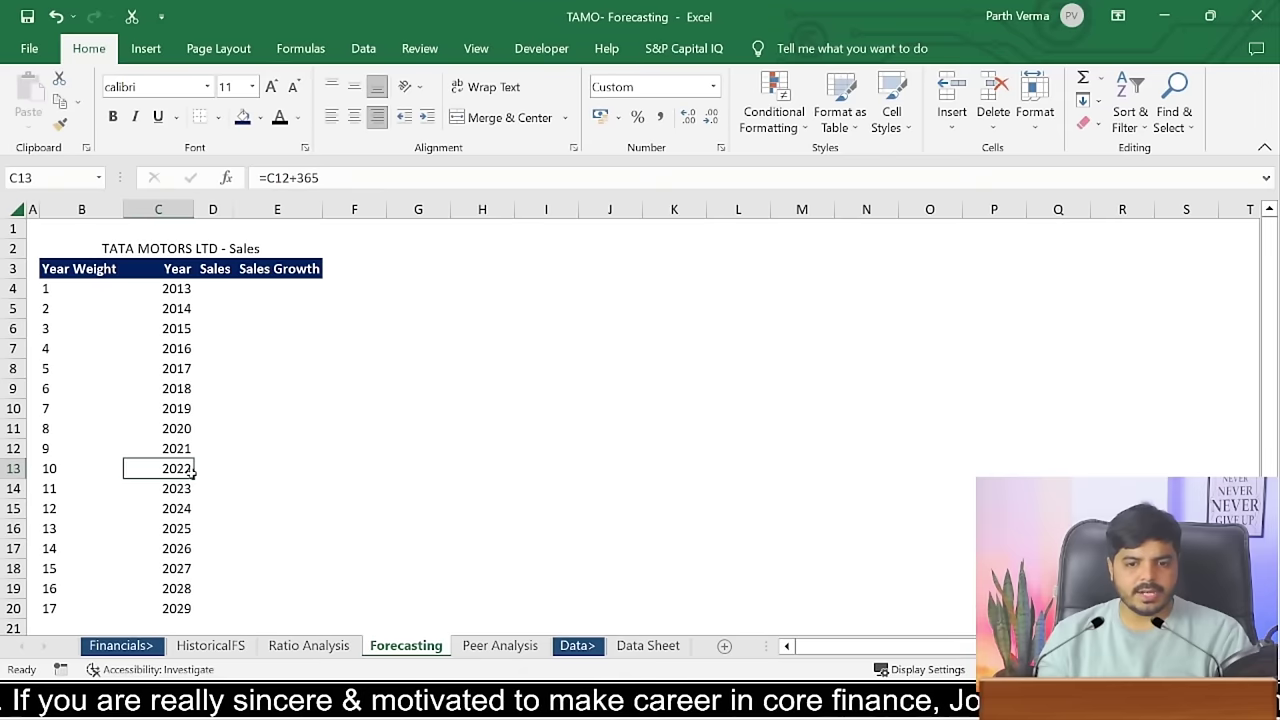
pyautogui.keyDown('shift'); pyautogui.click(172, 290); pyautogui.keyUp('shift')
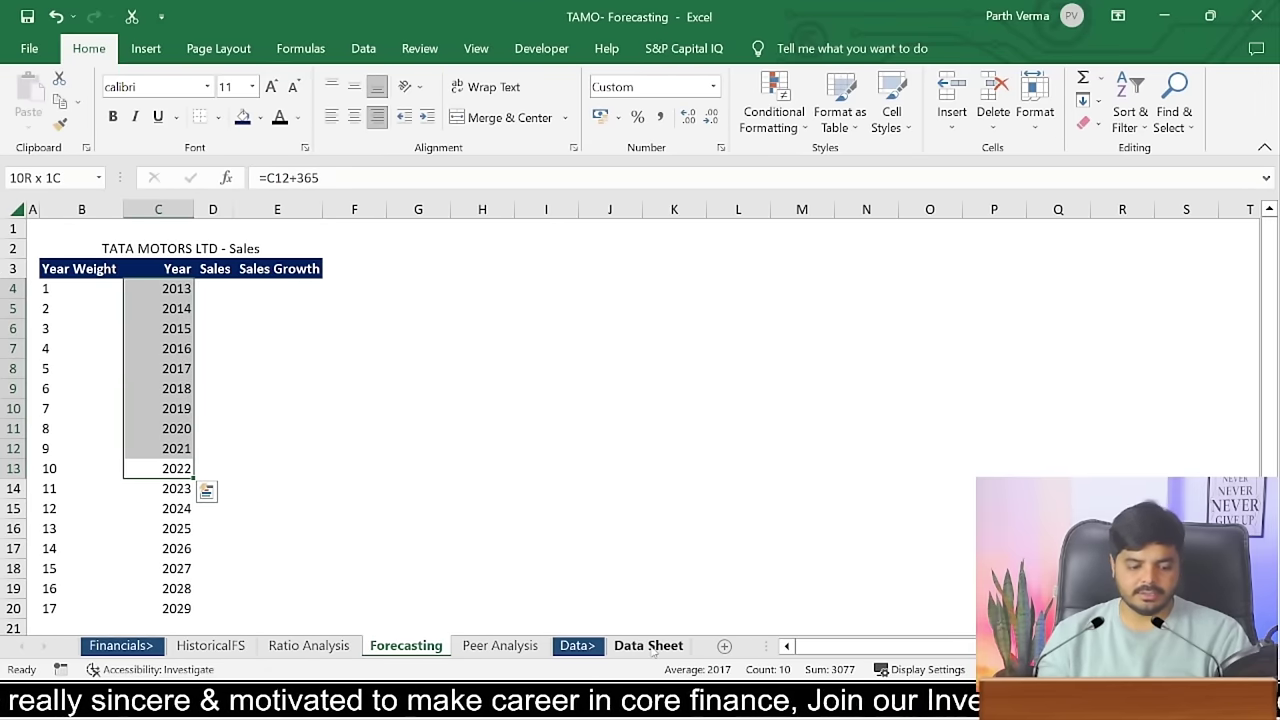
pyautogui.hotkey('ctrl', '1')
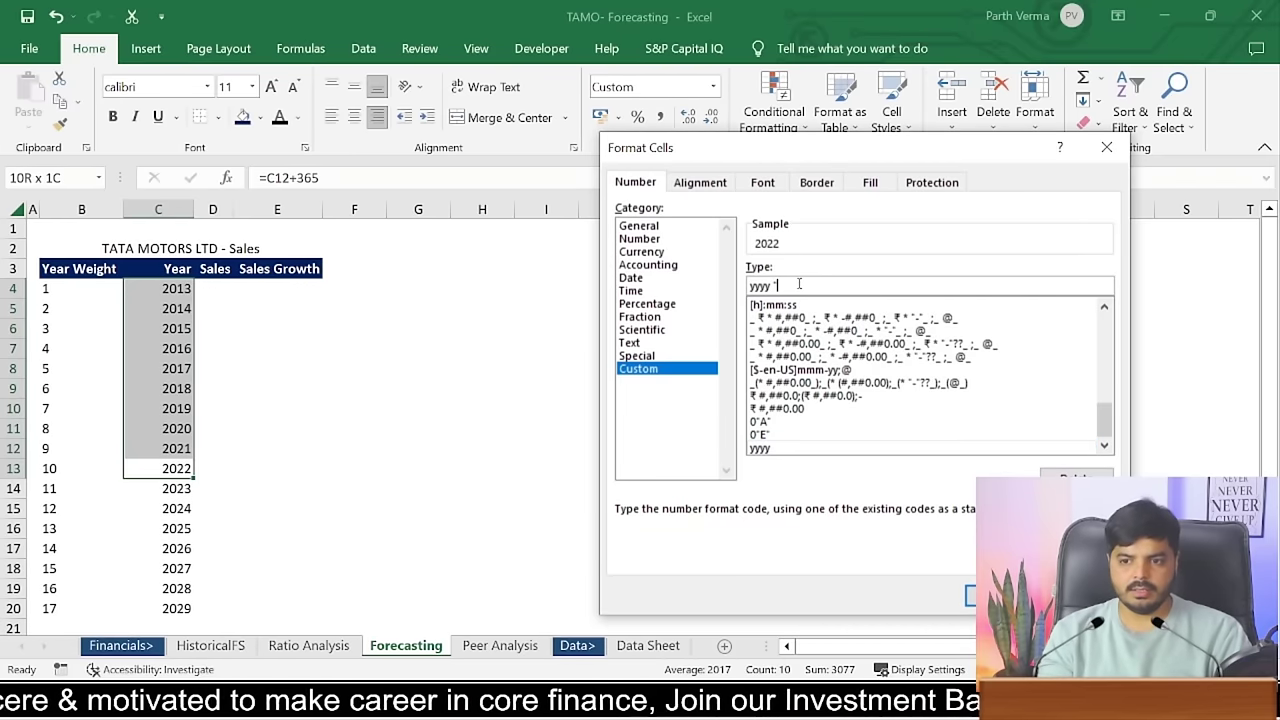
pyautogui.write('A')
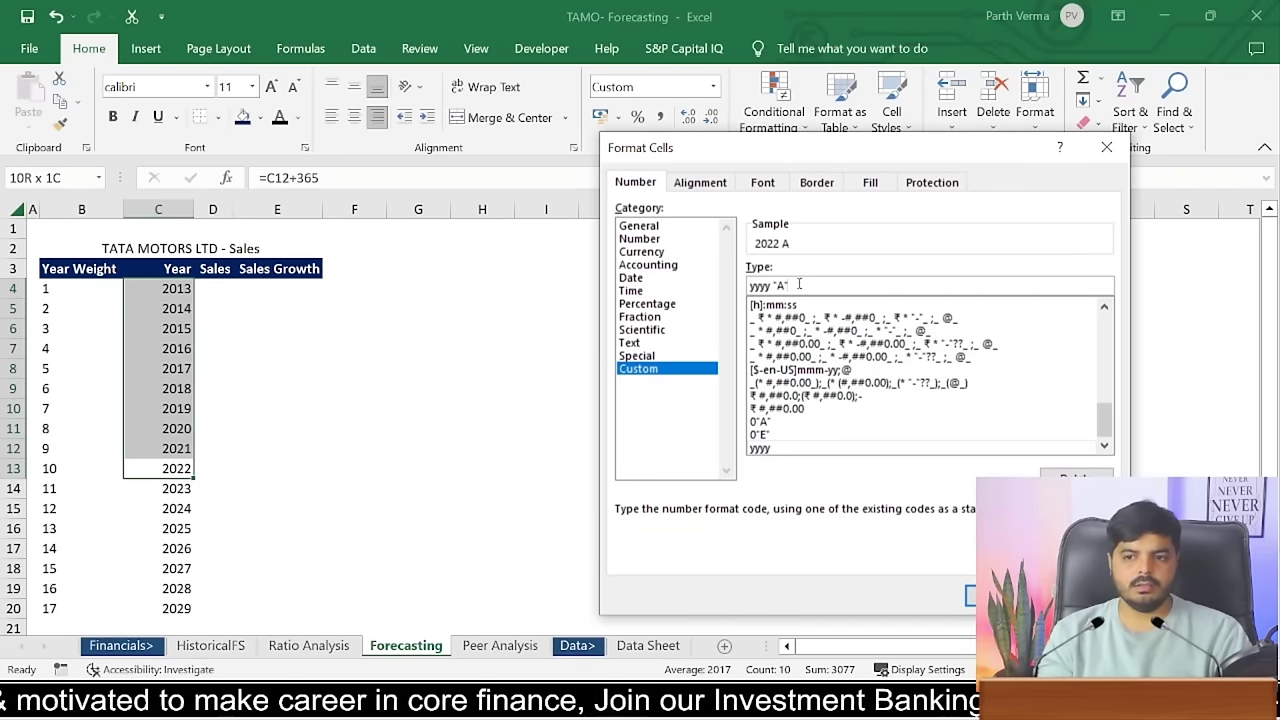
pyautogui.press('Return')
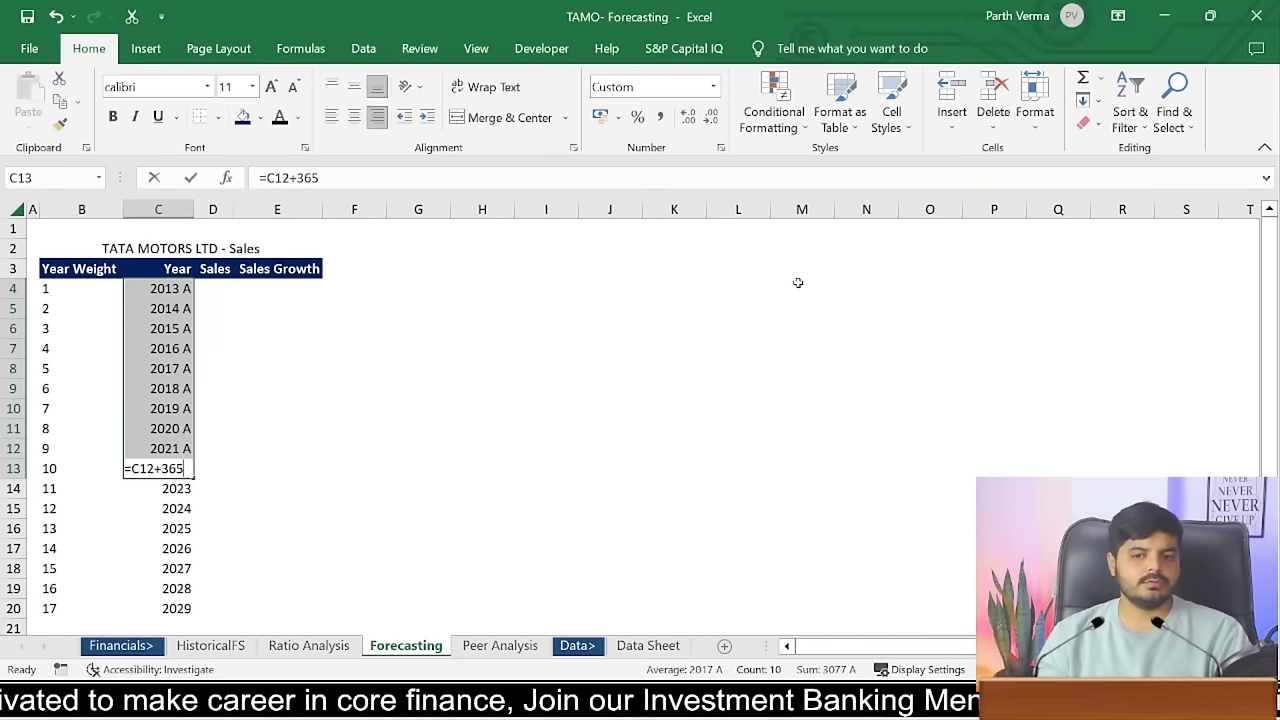
pyautogui.write('z')
pyautogui.hotkey('ctrl', 'z')
pyautogui.press('Escape')
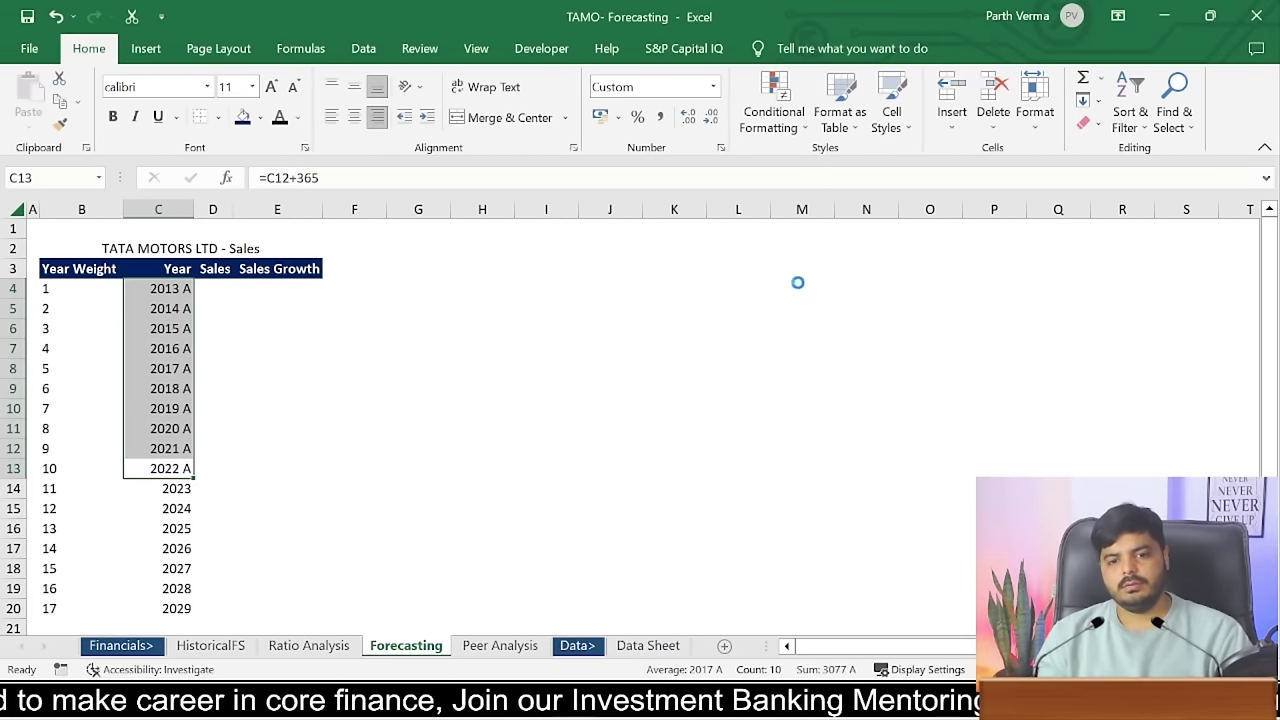
pyautogui.hotkey('ctrl', 'z')
pyautogui.hotkey('ctrl', '1')
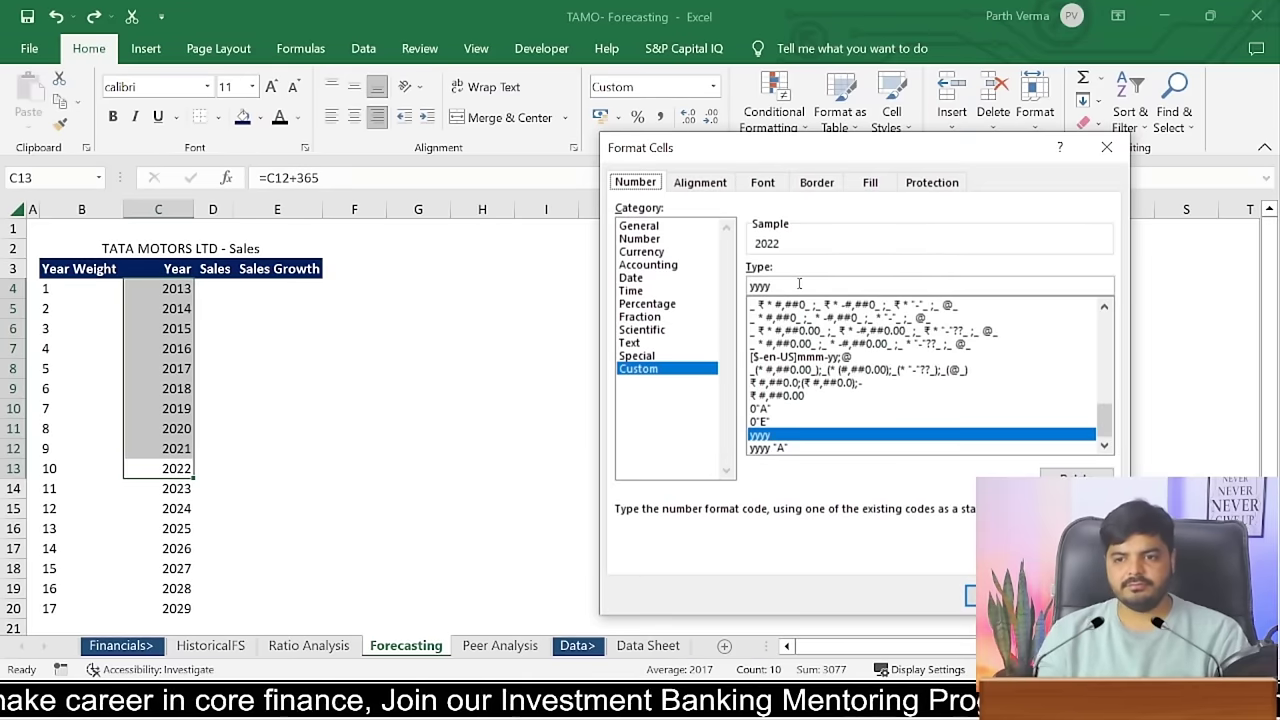
pyautogui.write('"A')
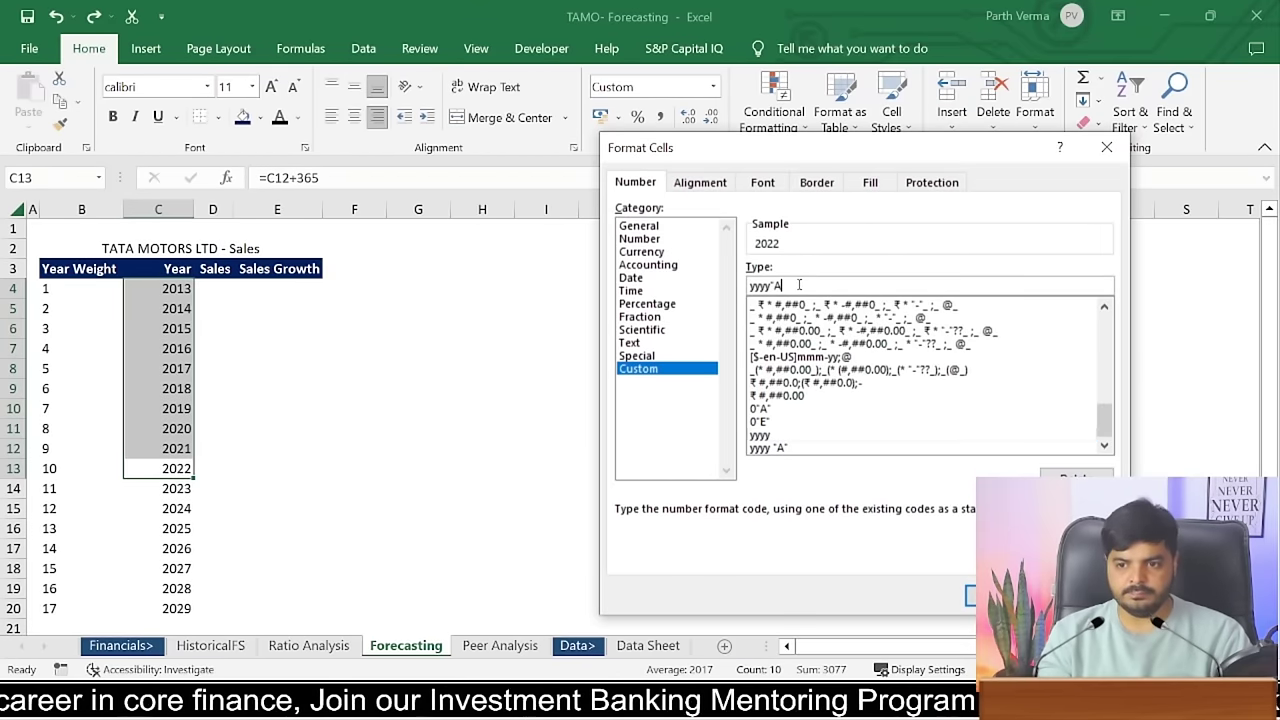
pyautogui.press('Return')
# - Delete the 2028 and 2029 rows, leaving forecast years 2023–2027 selected
pyautogui.press('Down')
pyautogui.press('Down')
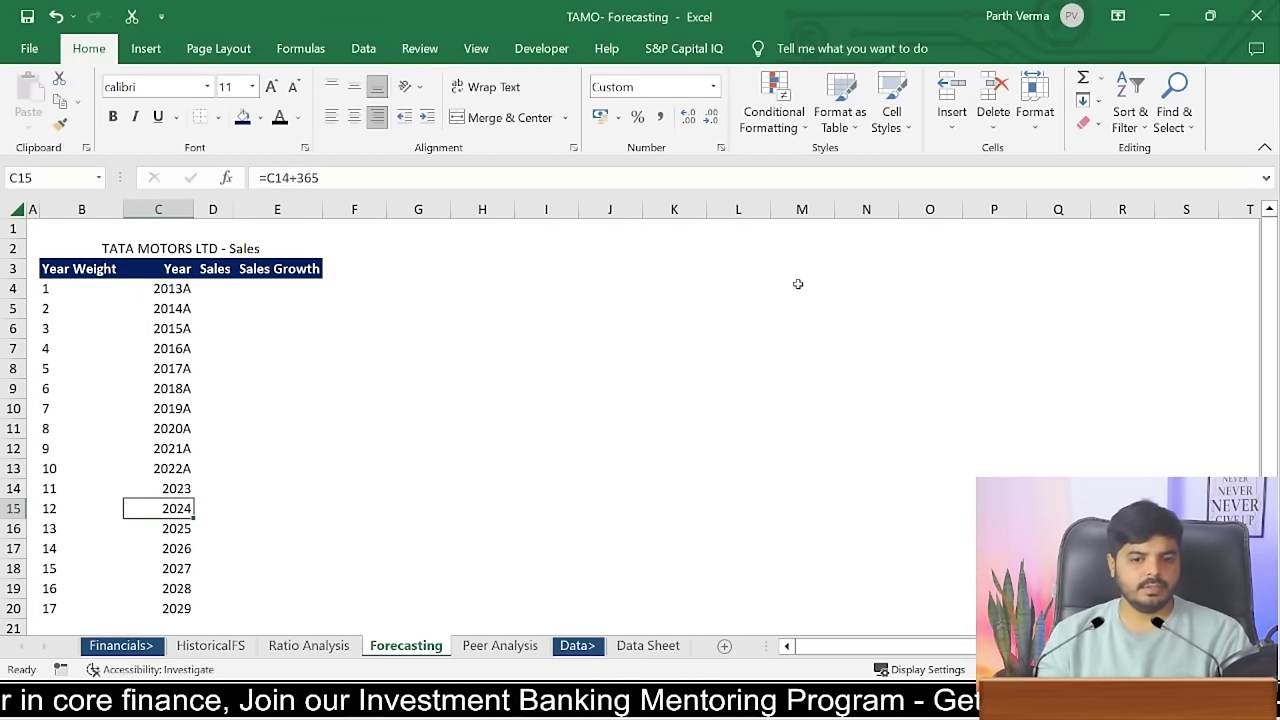
pyautogui.press('Up')
pyautogui.hotkey('ctrl', 'shift', 'Down')
pyautogui.hotkey('ctrl', 'q')
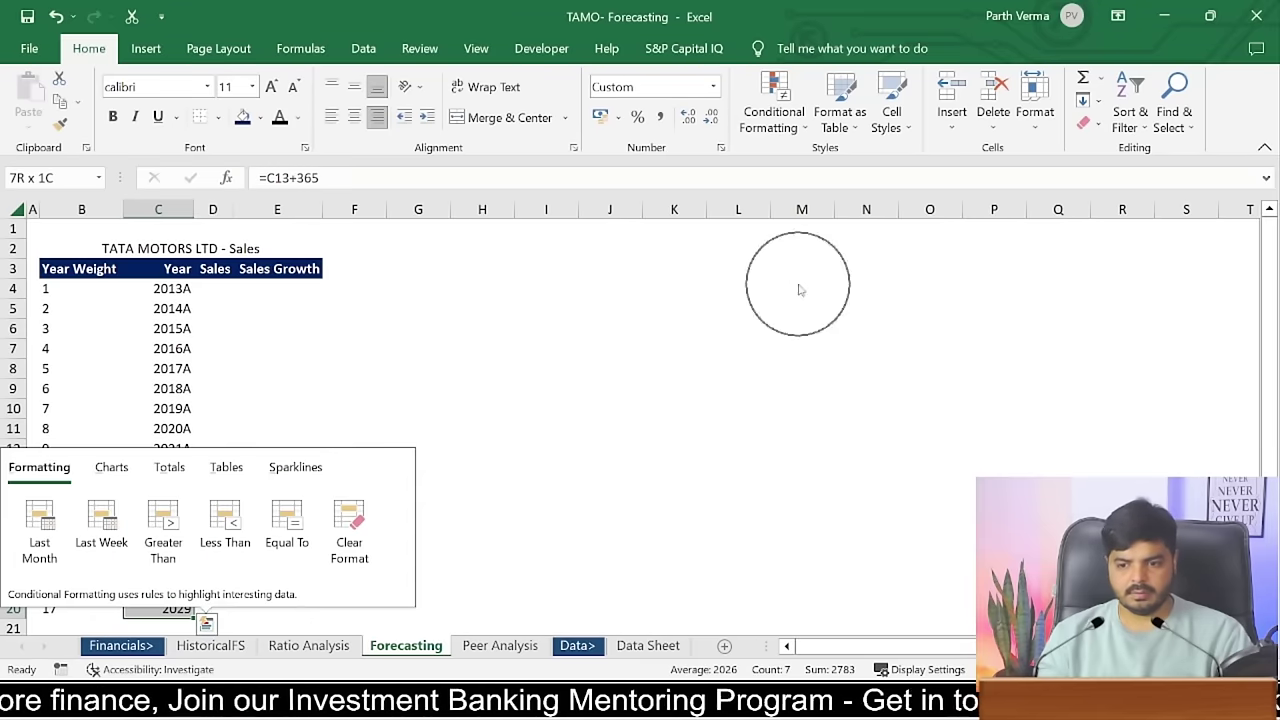
pyautogui.press('Escape')
pyautogui.hotkey('shift', 'Up')
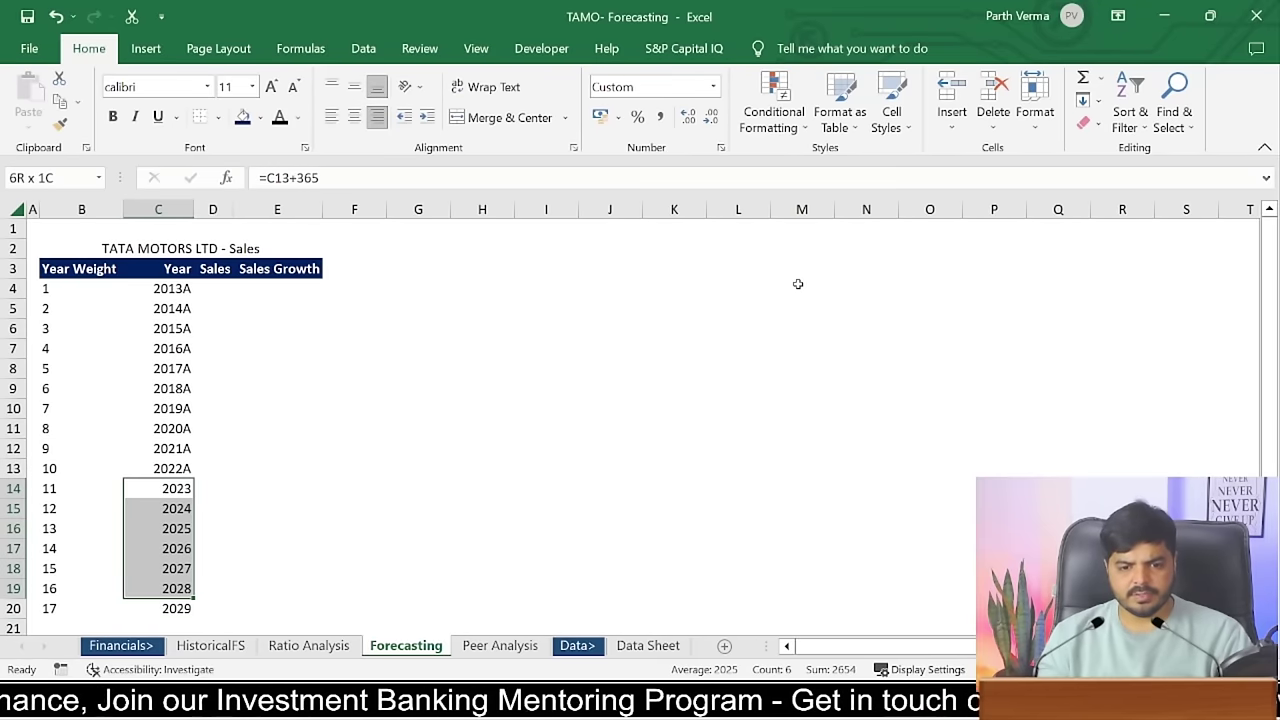
pyautogui.hotkey('shift', 'Up')
pyautogui.press('Down')
pyautogui.press('Down')
pyautogui.press('Down')
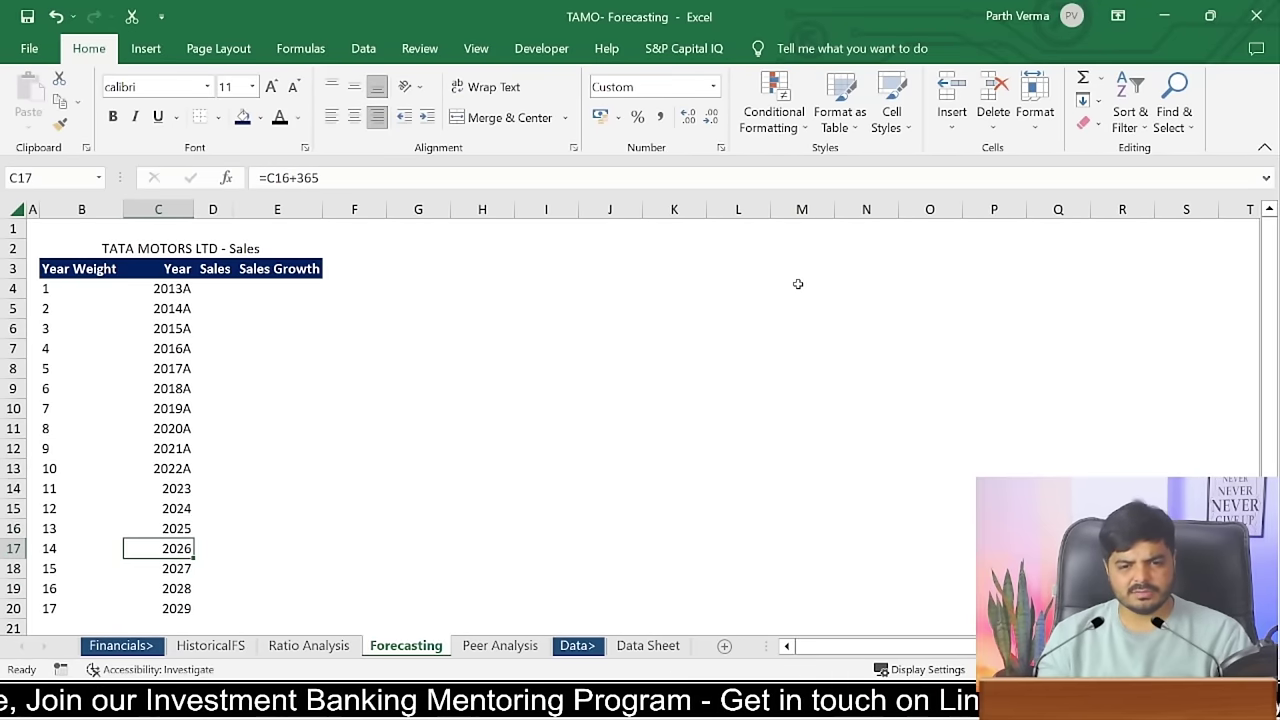
pyautogui.press('Down')
pyautogui.press('Down')
pyautogui.hotkey('shift', 'space')
pyautogui.hotkey('shift', 'Down')
pyautogui.hotkey('ctrl', '-')
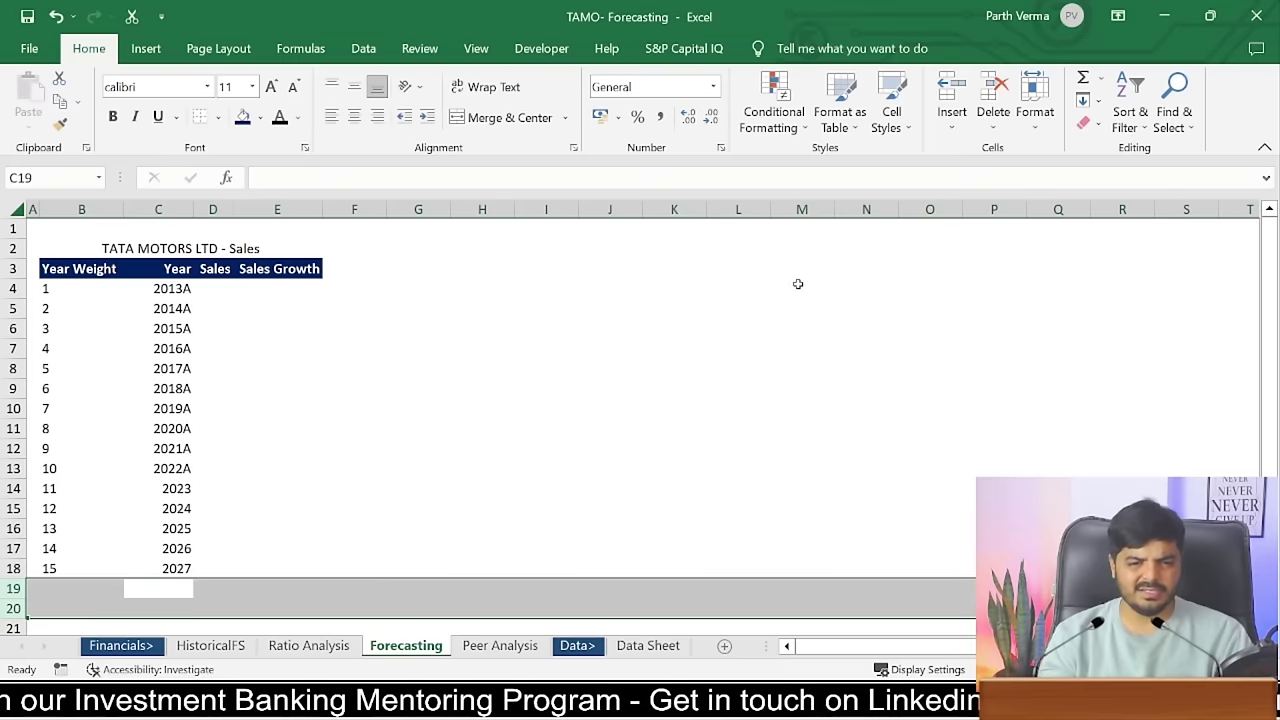
pyautogui.press('Up')
pyautogui.press('Up')
pyautogui.press('Up')
pyautogui.press('Up')
pyautogui.press('Up')
pyautogui.hotkey('shift', 'Down')
pyautogui.hotkey('shift', 'Down')
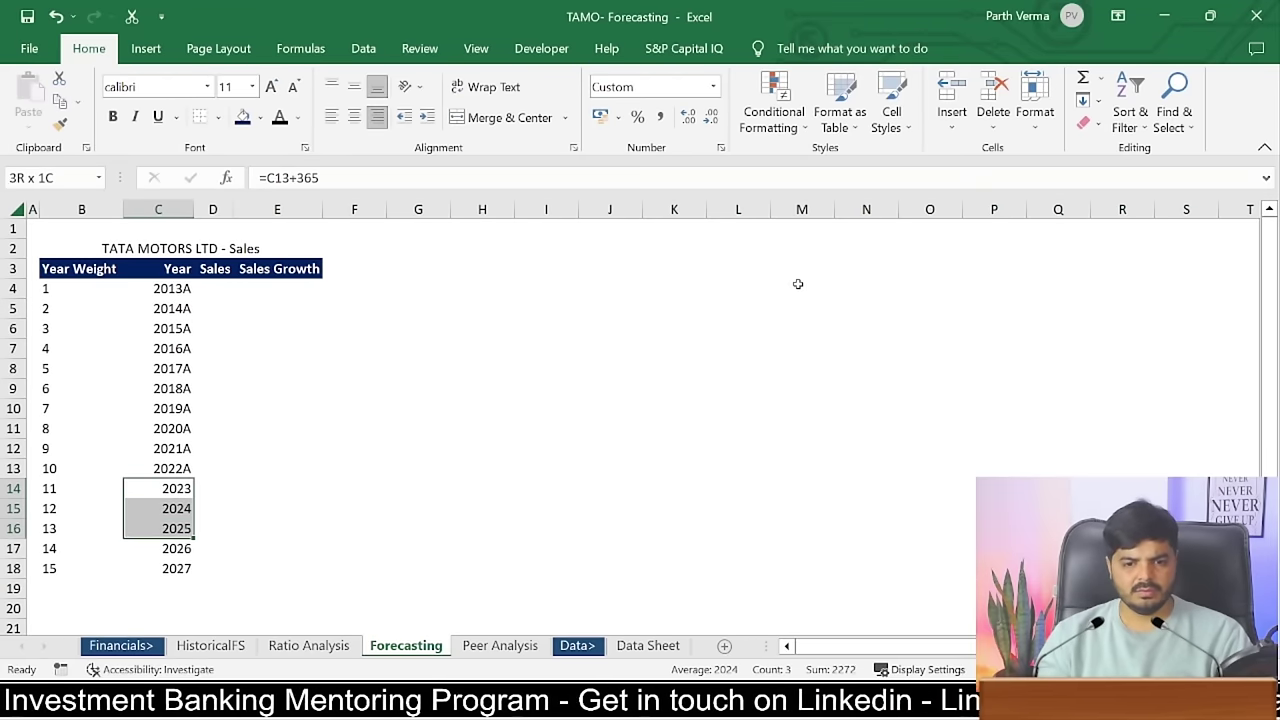
pyautogui.hotkey('shift', 'Down')
pyautogui.hotkey('shift', 'Down')
# - Apply the custom format yyyy"E" to the 2023–2027 forecast years
pyautogui.hotkey('ctrl', '1')
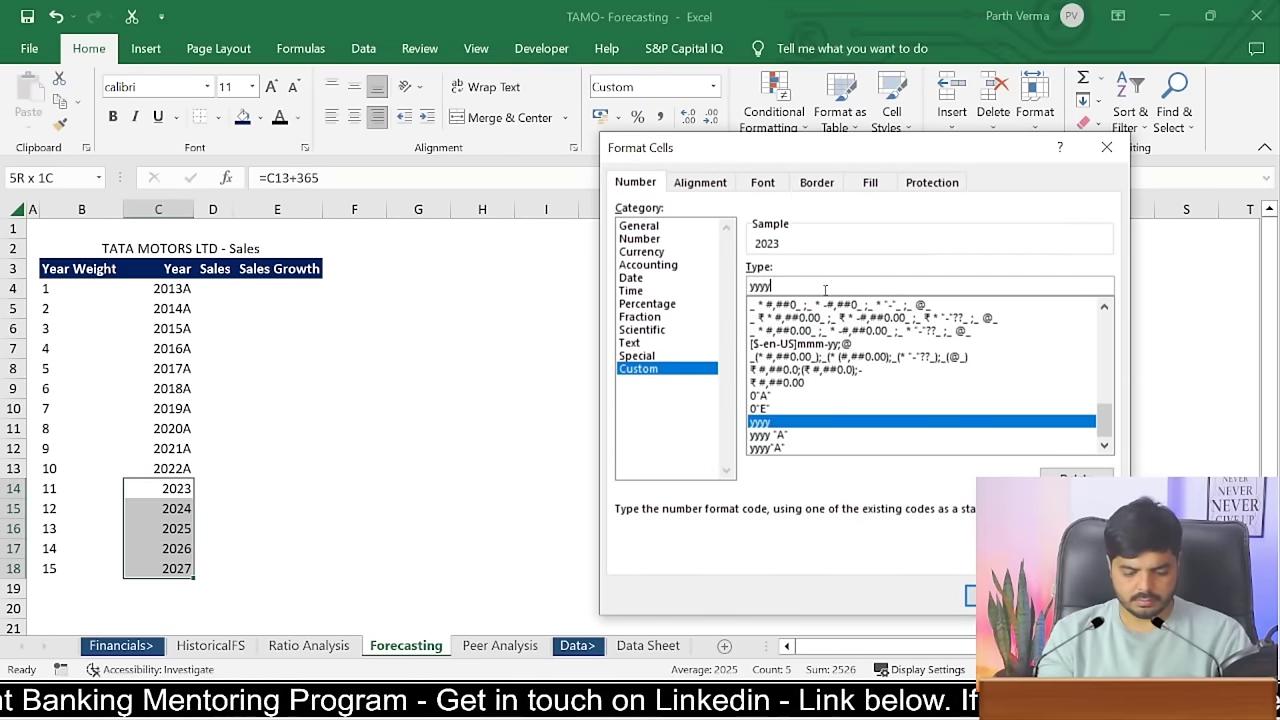
pyautogui.write('"E')
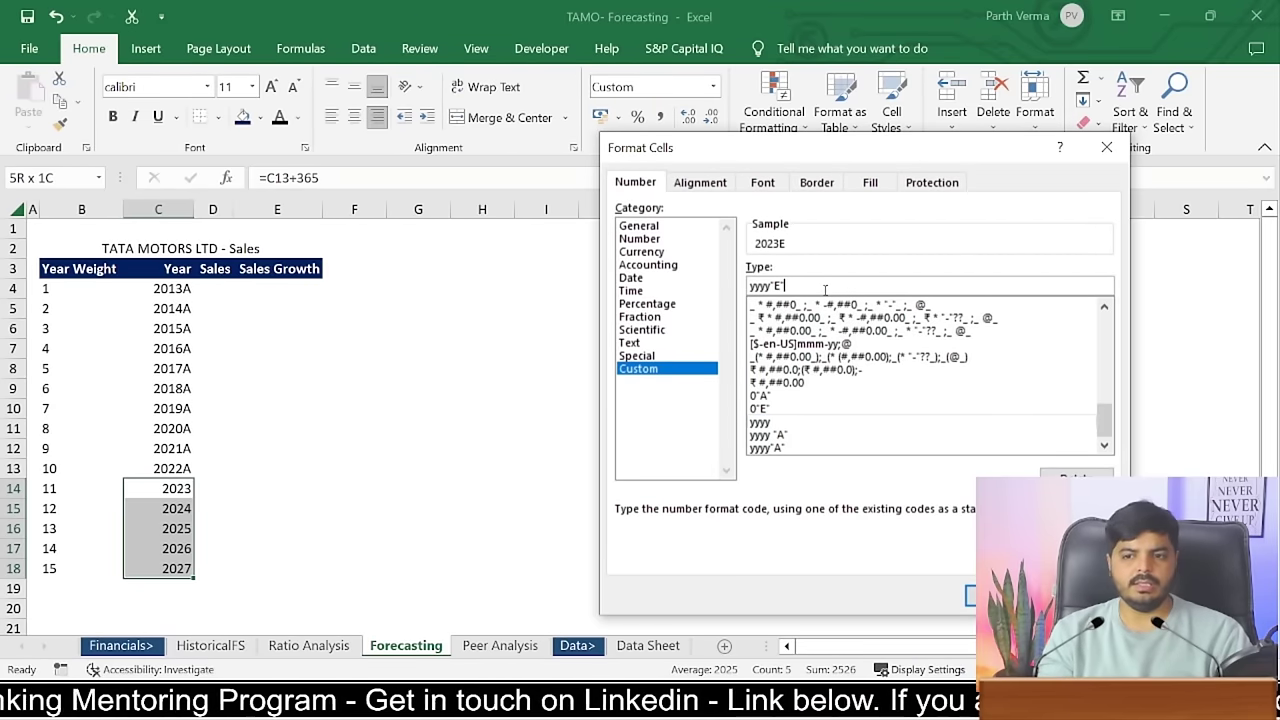
pyautogui.press('Return')
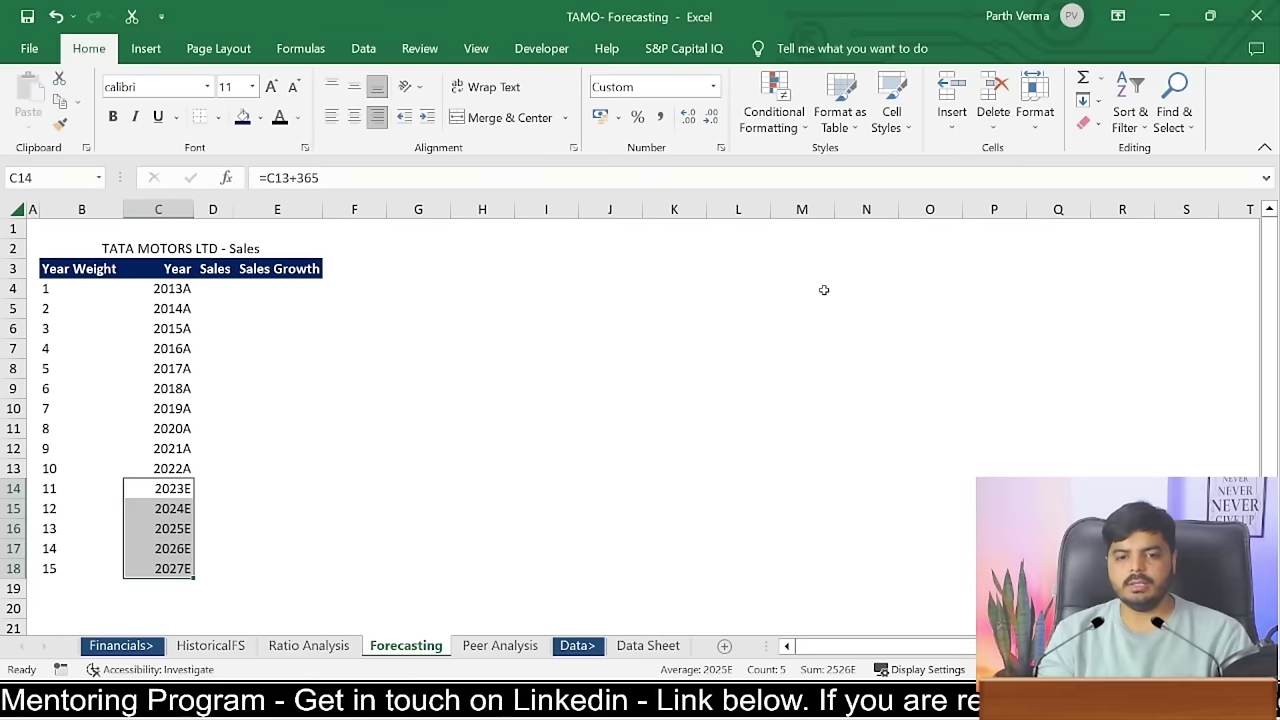
pyautogui.press('Up')
pyautogui.press('Up')
pyautogui.press('Up')
pyautogui.press('Up')
pyautogui.press('Up')
pyautogui.press('Up')
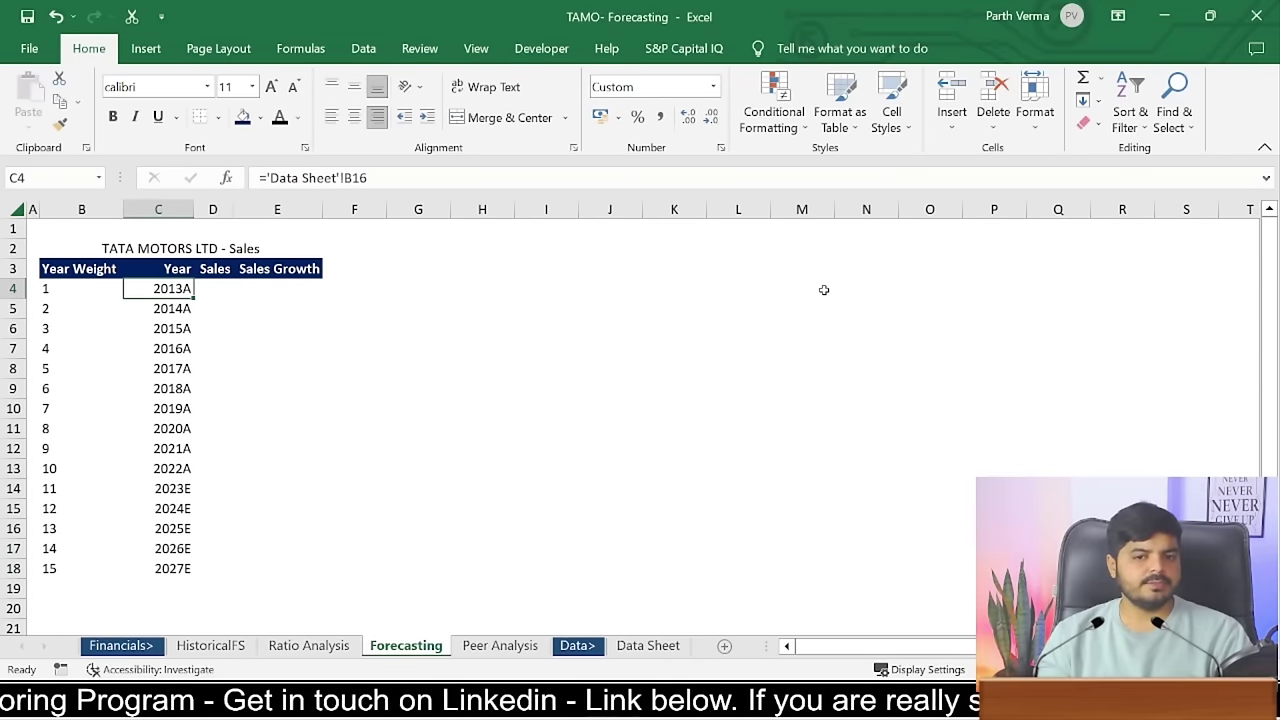
pyautogui.press('Right')
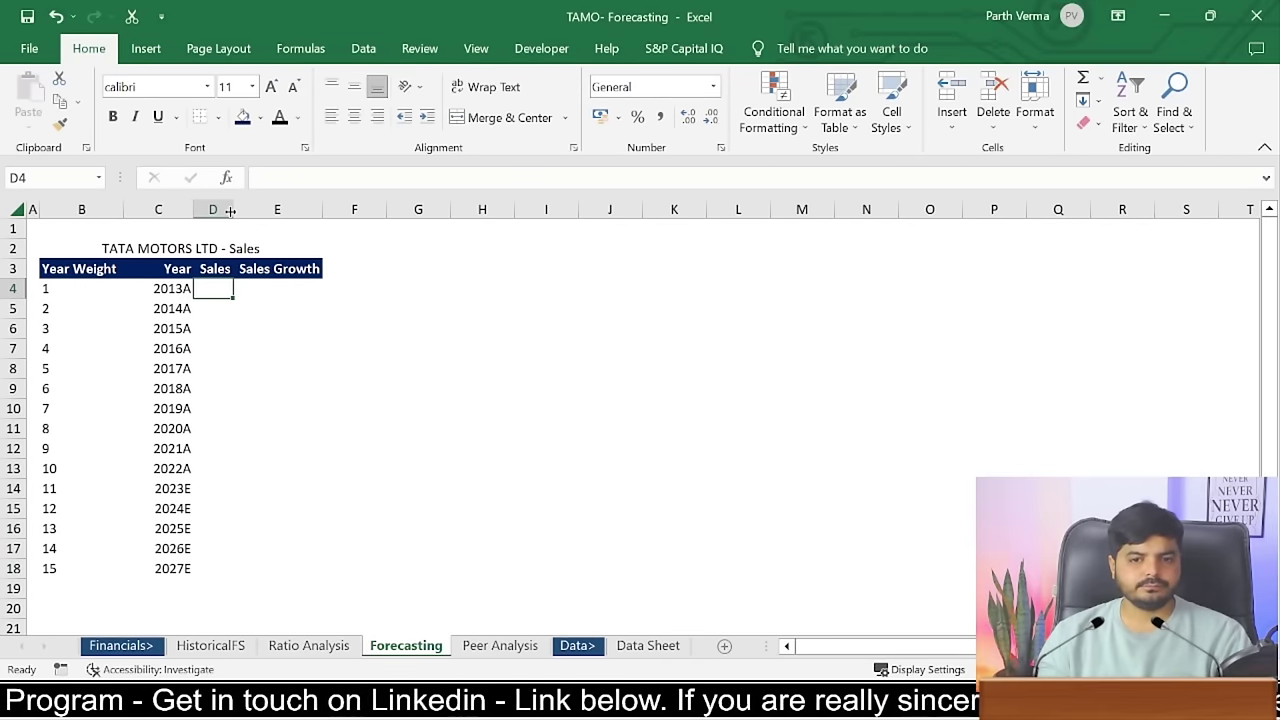
# - Widen column D to fit the Sales header and select the ten Sales cells D4:D13 for a formula
pyautogui.moveTo(233, 209); pyautogui.dragTo(276, 209)
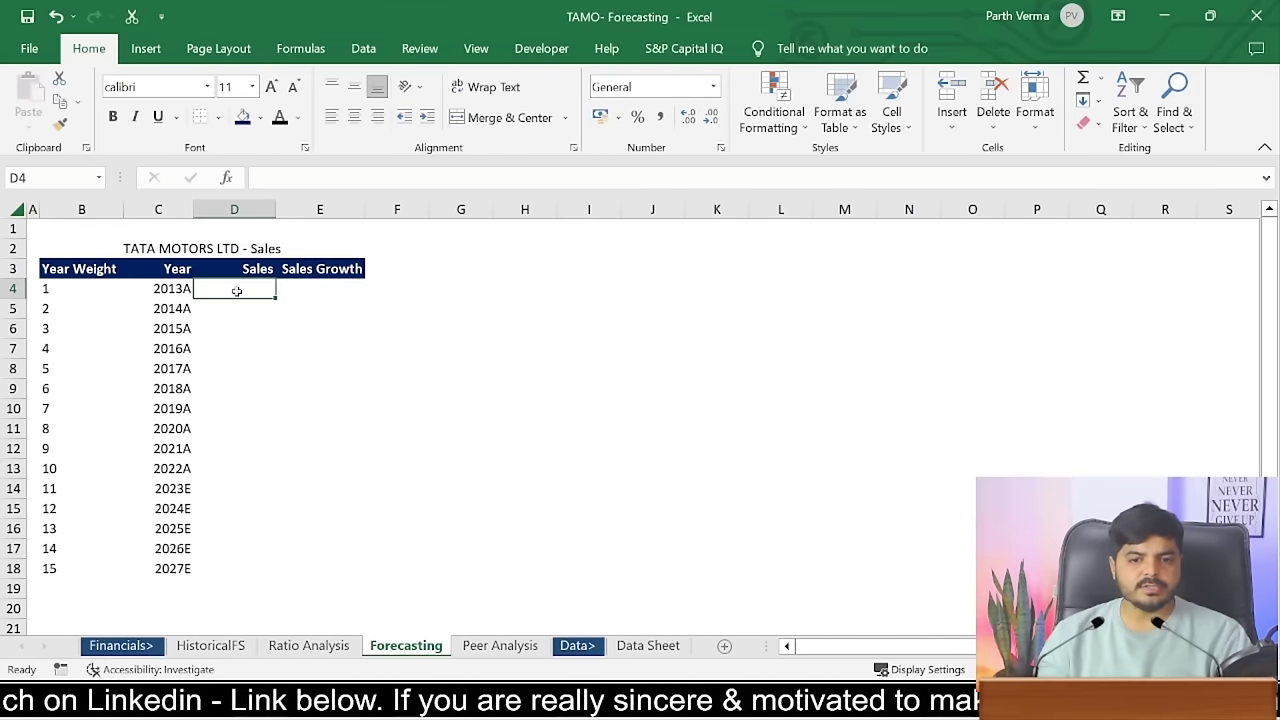
pyautogui.moveTo(234, 288); pyautogui.dragTo(239, 469)
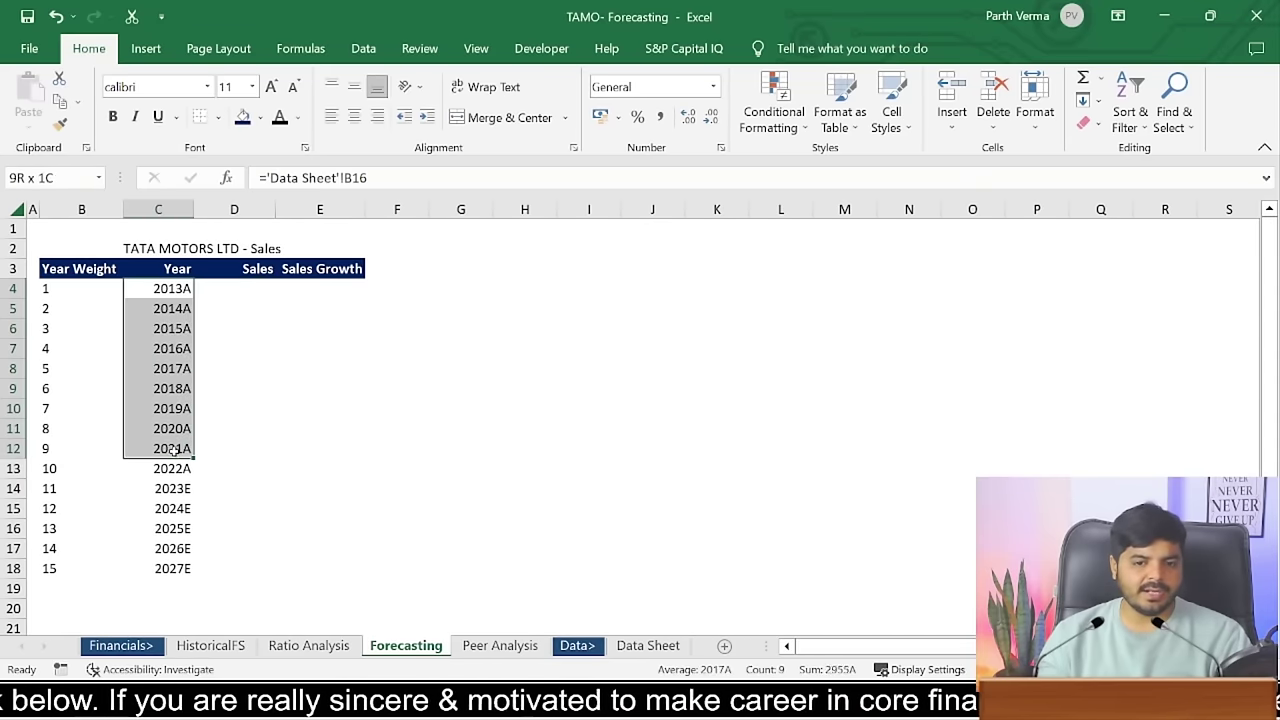
pyautogui.moveTo(172, 288); pyautogui.dragTo(172, 468)
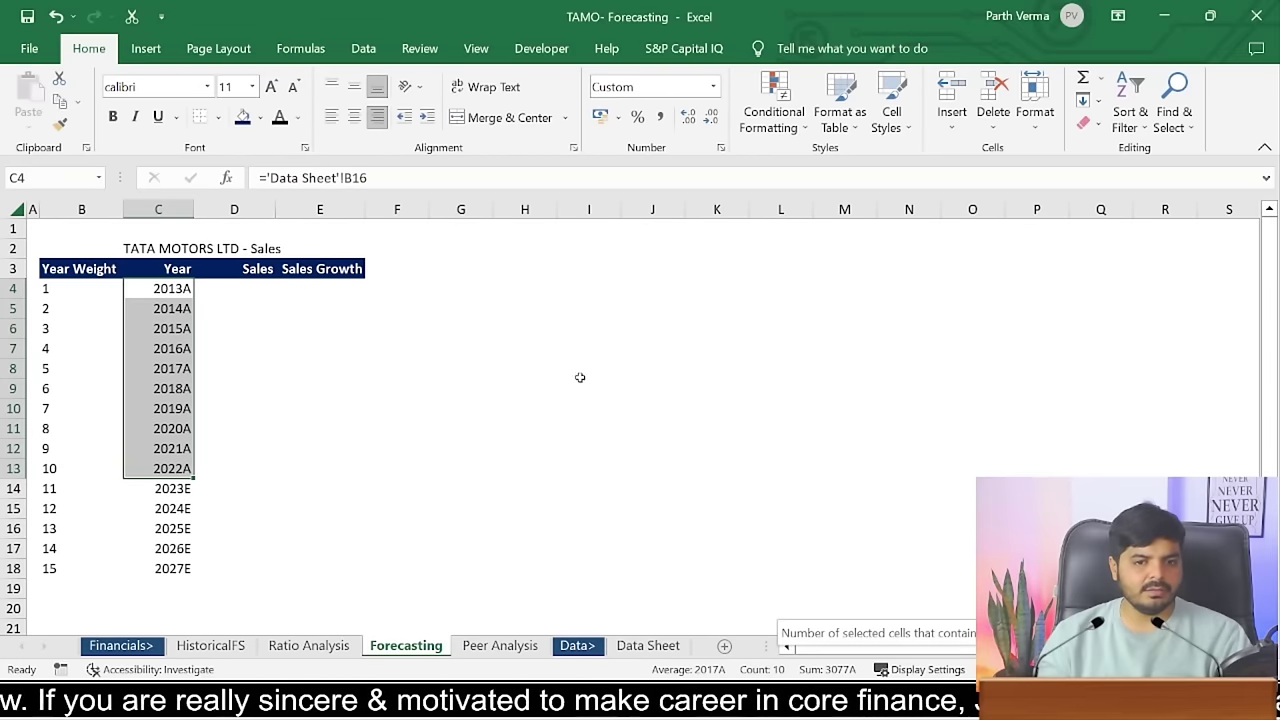
pyautogui.moveTo(230, 289); pyautogui.dragTo(241, 459)
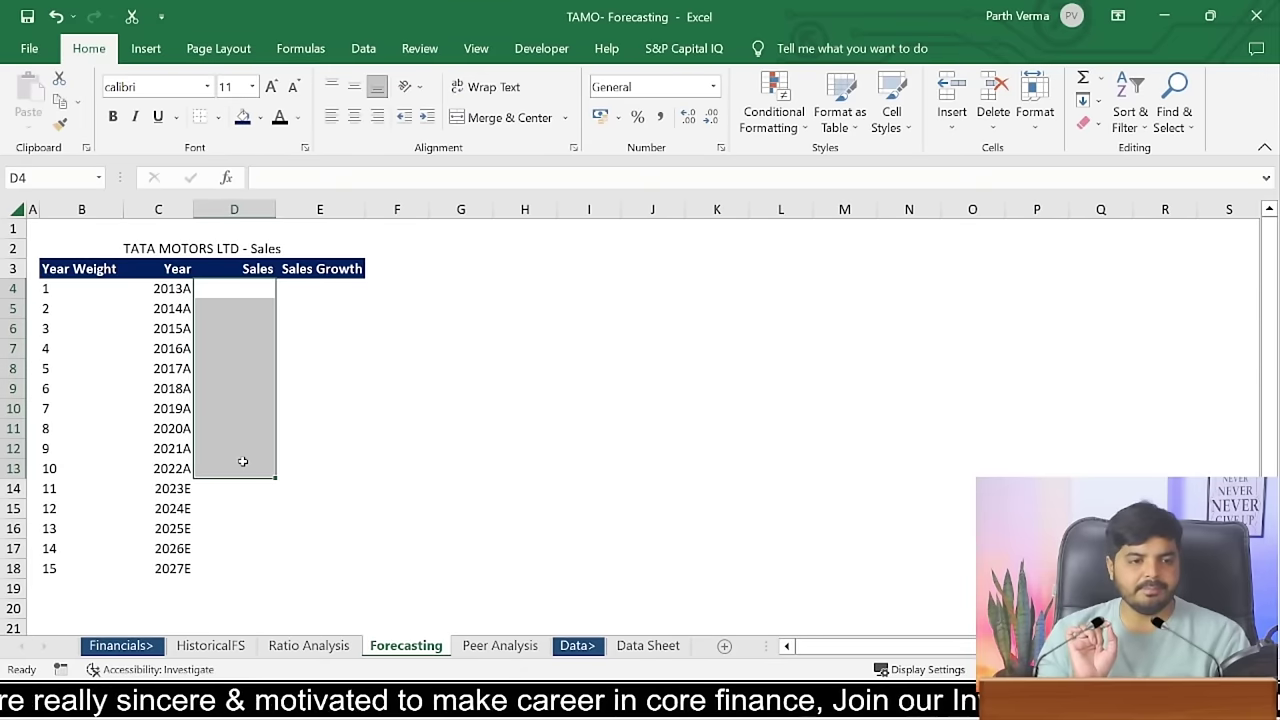
pyautogui.press('F2')
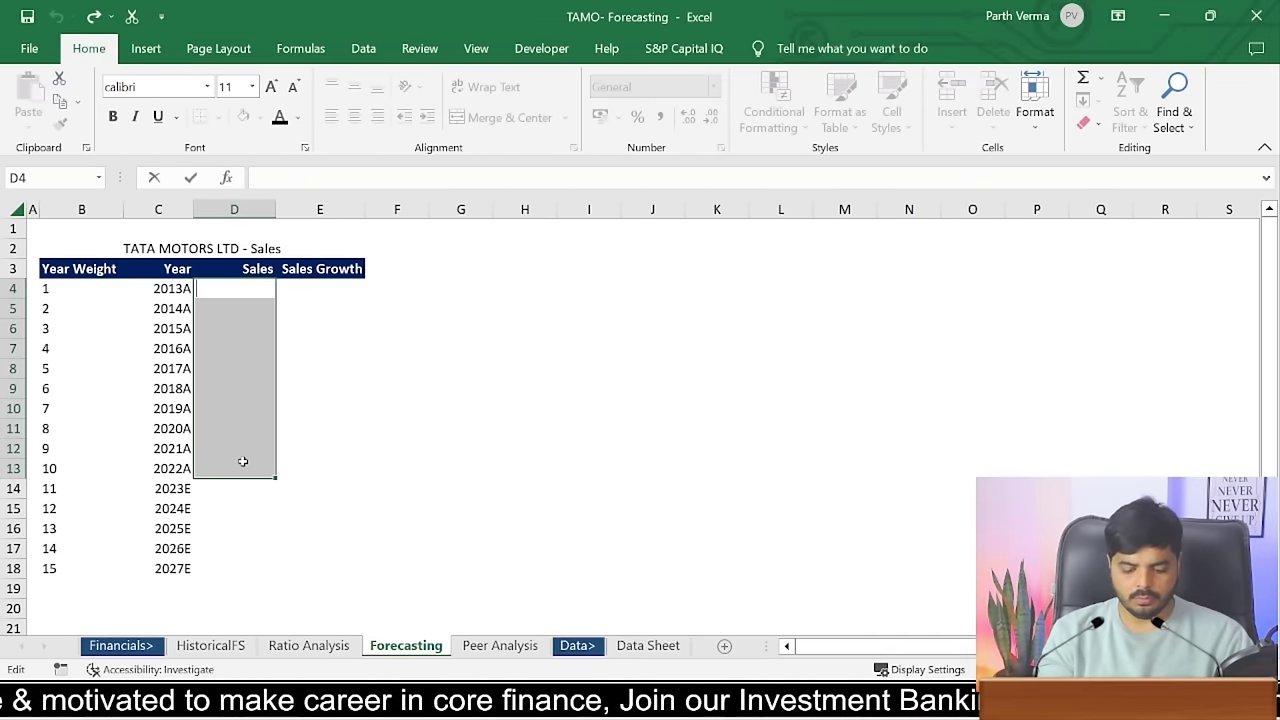
# - Enter =TRANSPOSE('Data Sheet'!B17:K17) as an array formula across D4:D13
pyautogui.write('=tr')
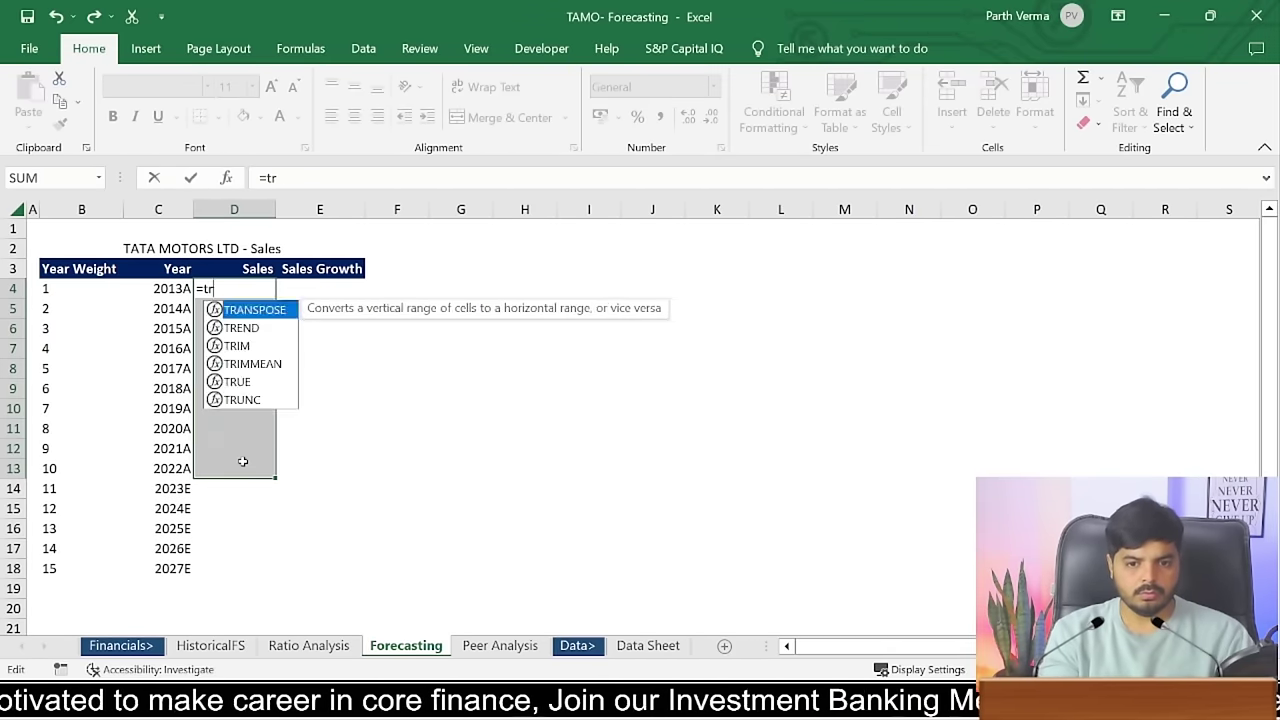
pyautogui.write('anspose')
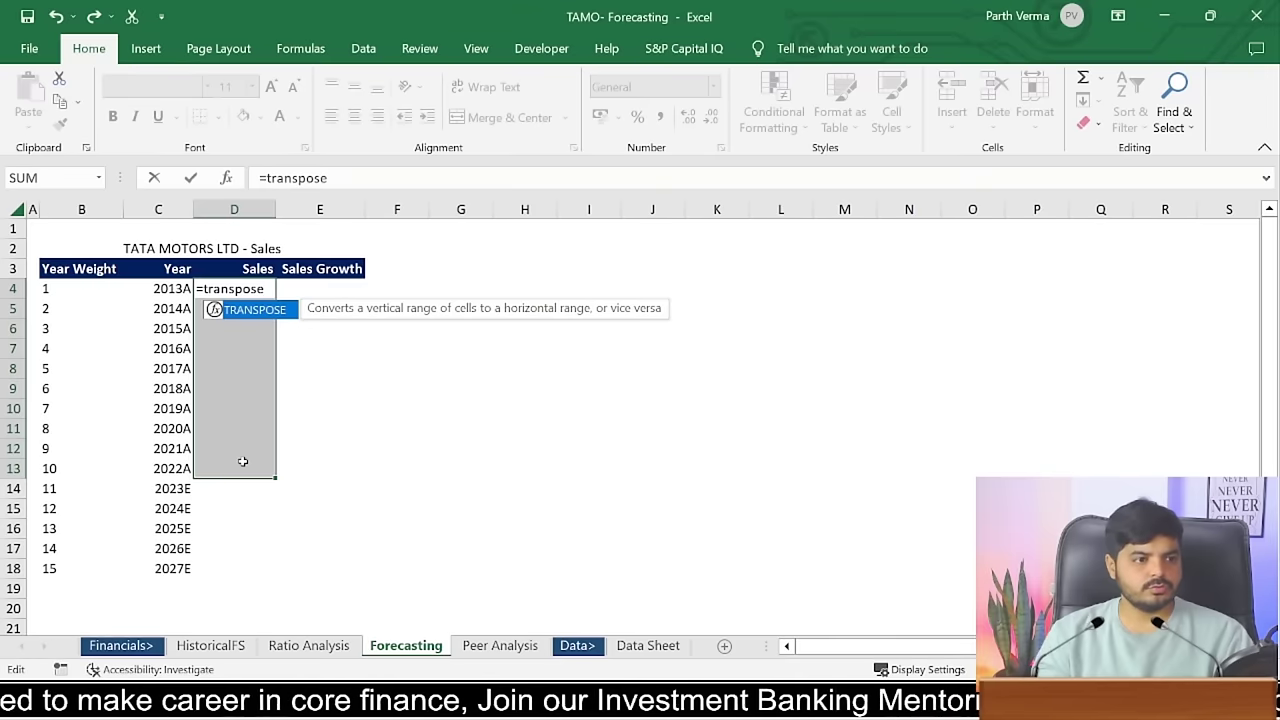
pyautogui.write('(')
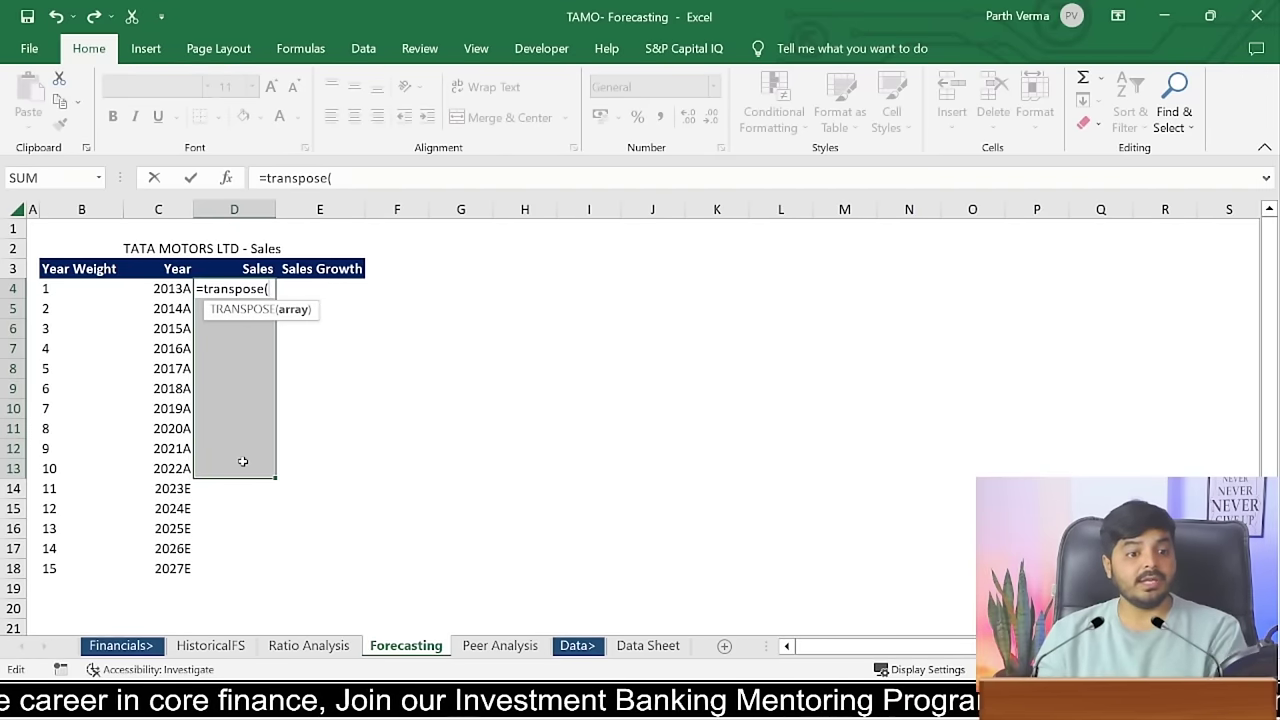
pyautogui.click(648, 646)
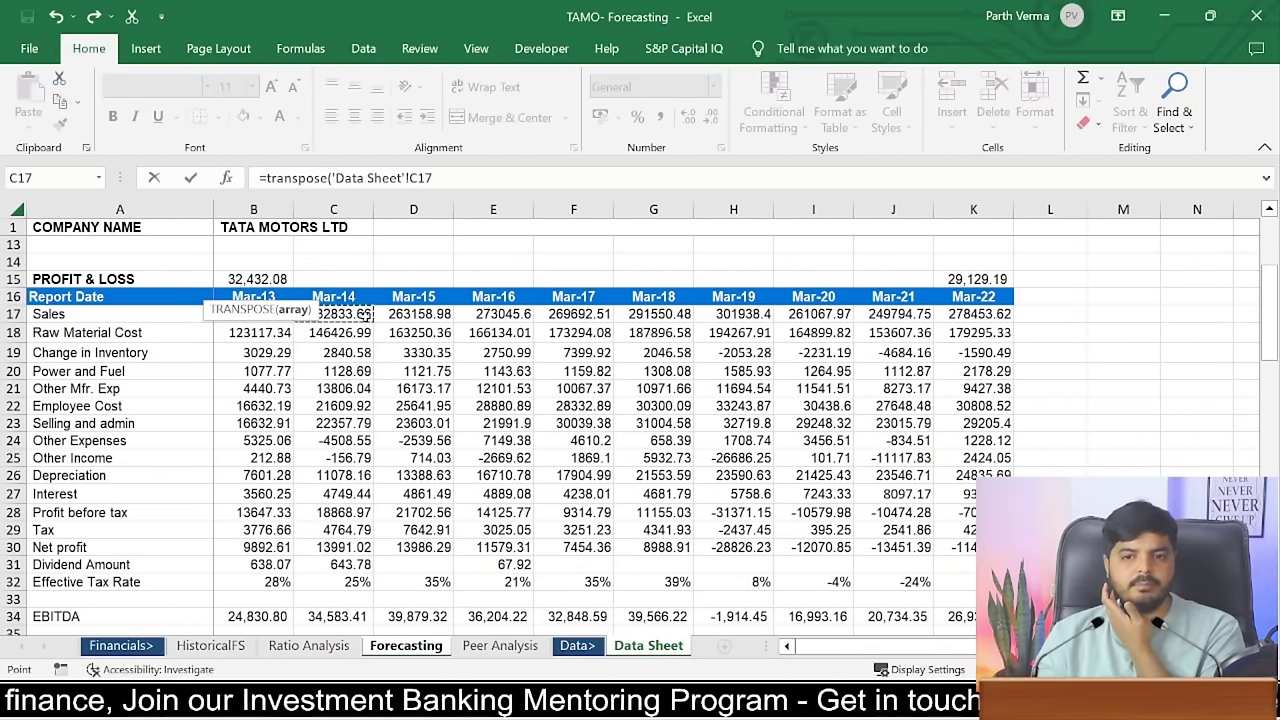
pyautogui.press('Left')
pyautogui.moveTo(365, 314); pyautogui.dragTo(1008, 318)
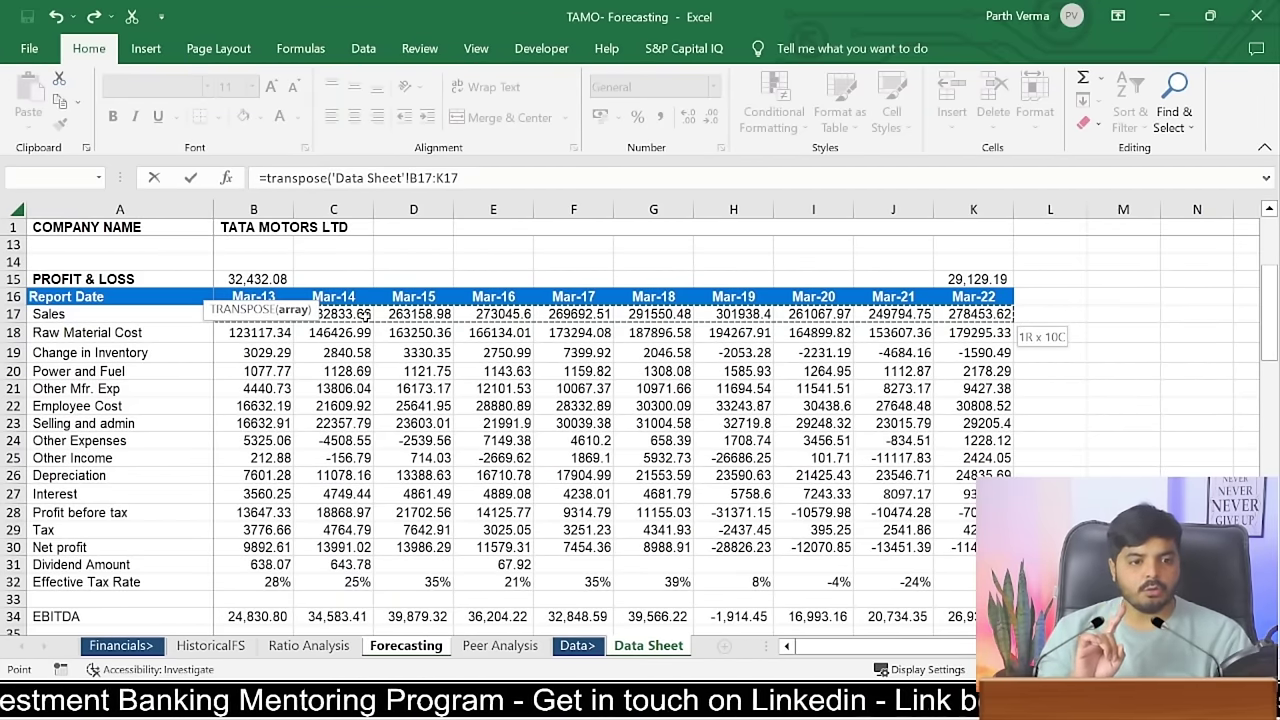
pyautogui.hotkey('ctrl', 'shift', 'Return')
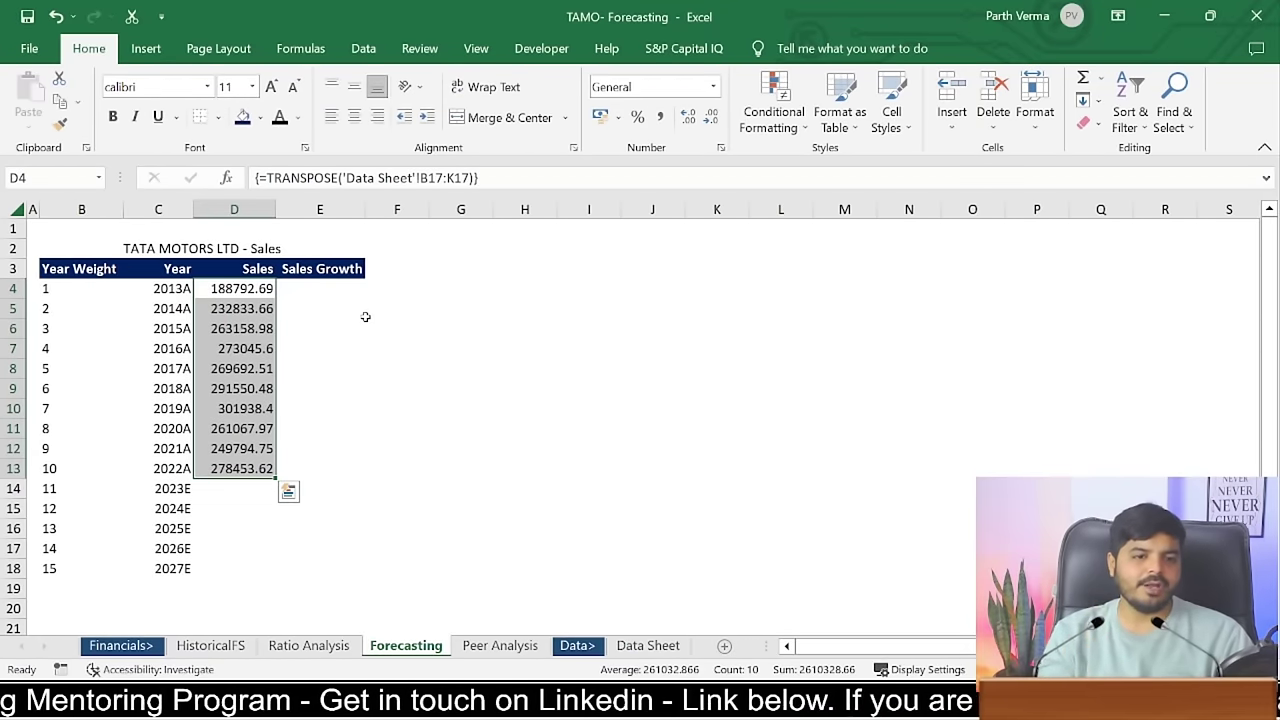
pyautogui.click(478, 178)
pyautogui.press('Return')
# - Give the 2013A–2022A sales the custom format #,##0.0 with thousands separators
pyautogui.press('Escape')
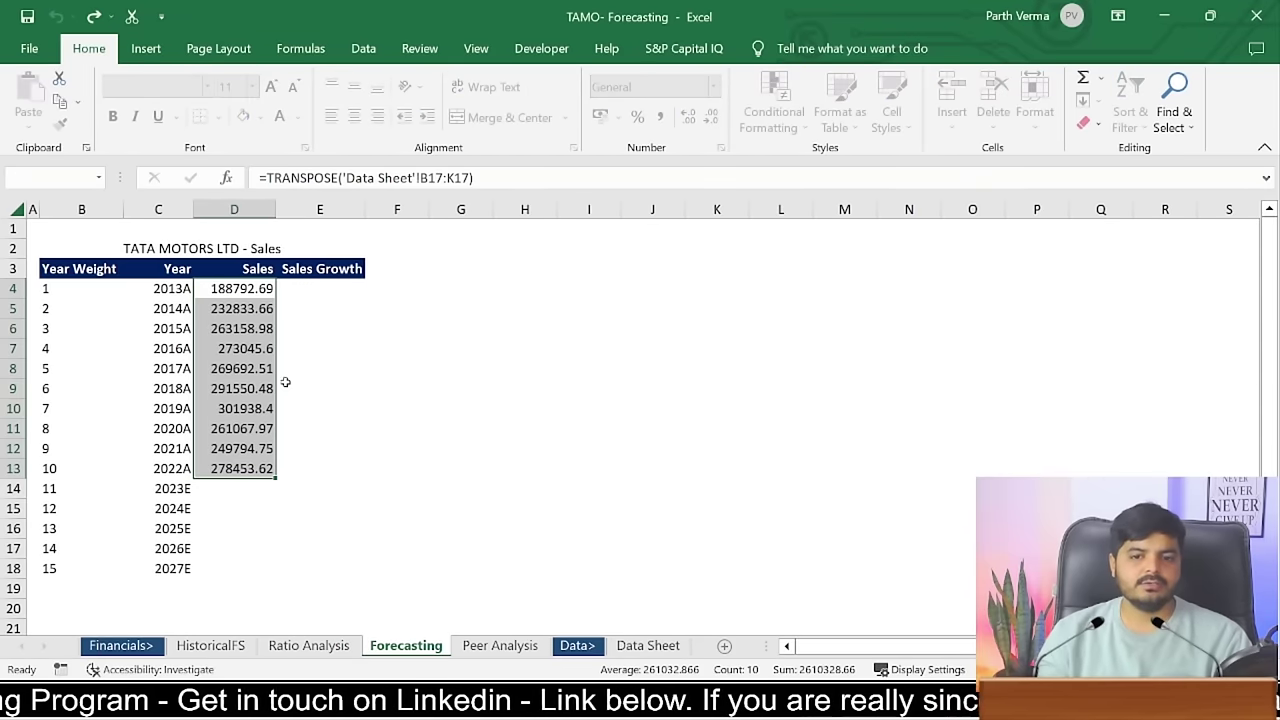
pyautogui.press('Escape')
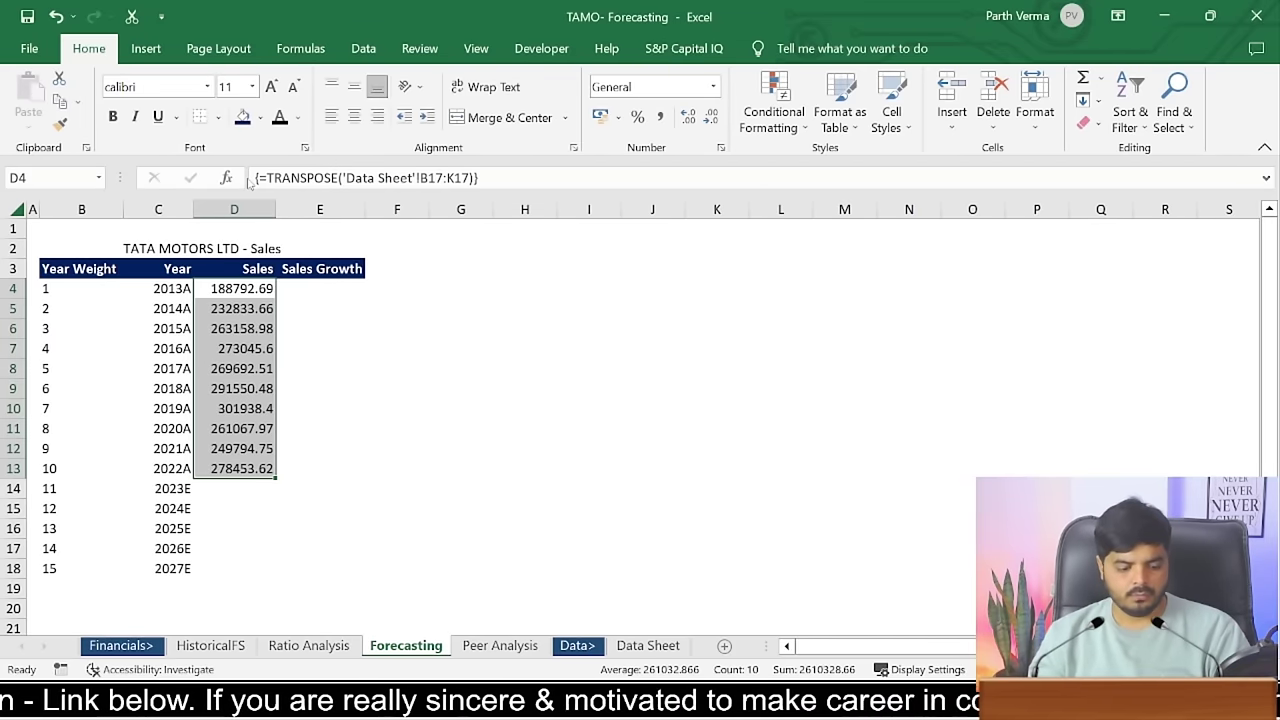
pyautogui.hotkey('ctrl', '1')
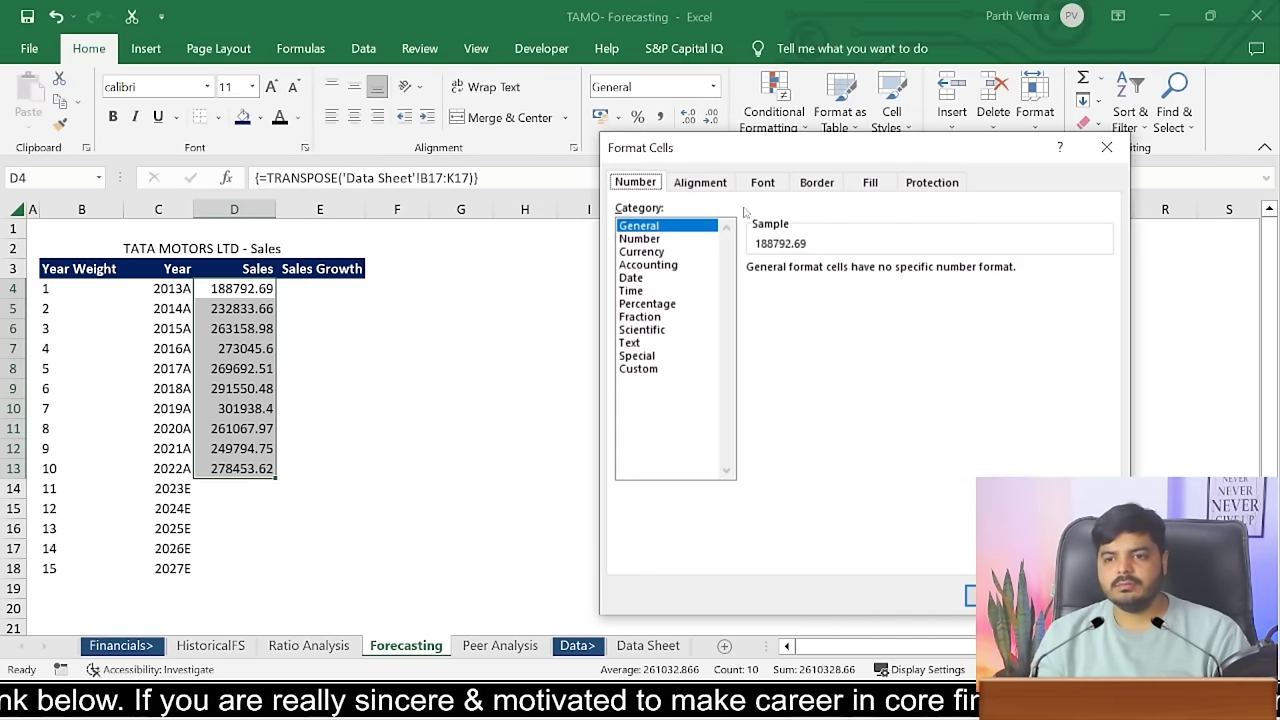
pyautogui.click(652, 368)
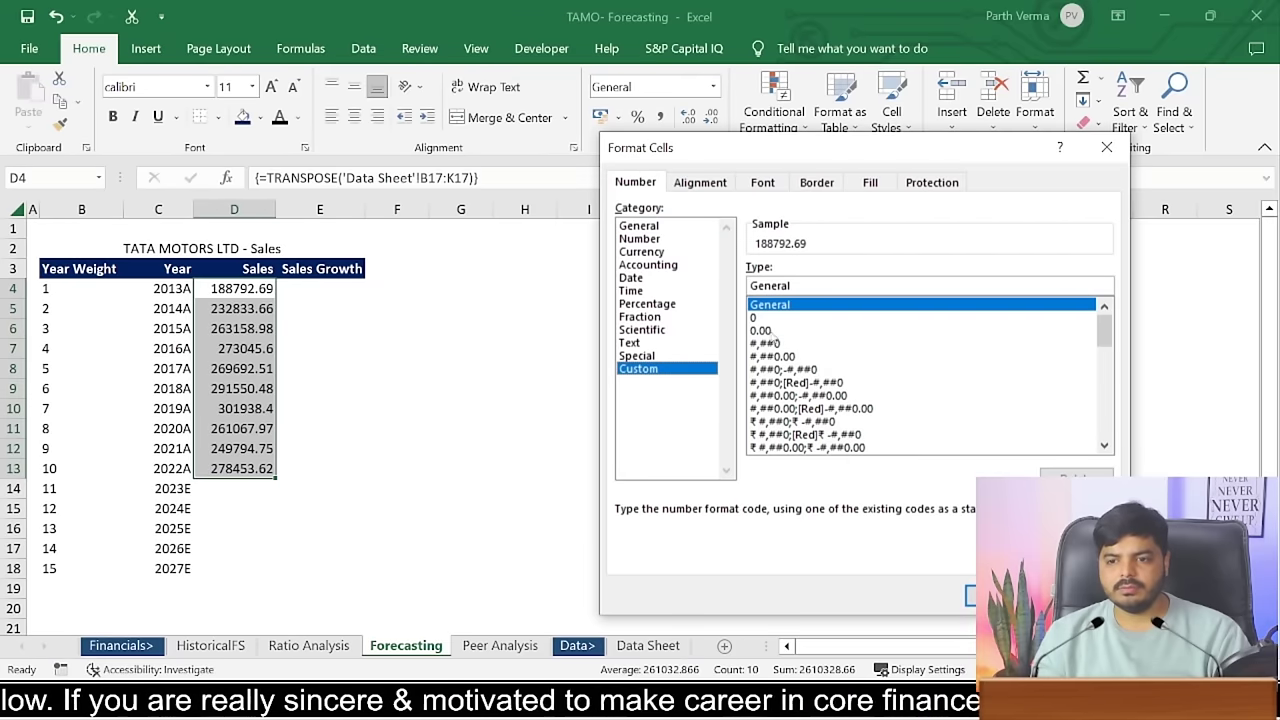
pyautogui.click(766, 332)
pyautogui.click(788, 357)
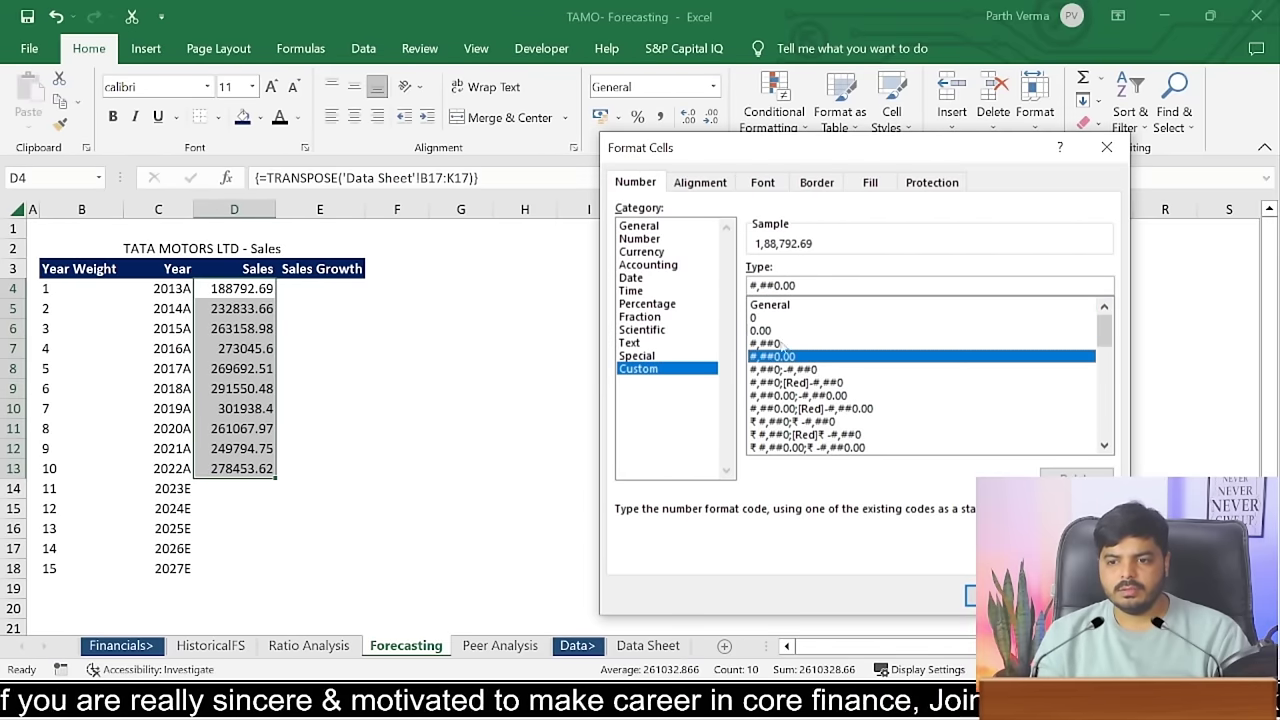
pyautogui.press('BackSpace')
pyautogui.press('Return')
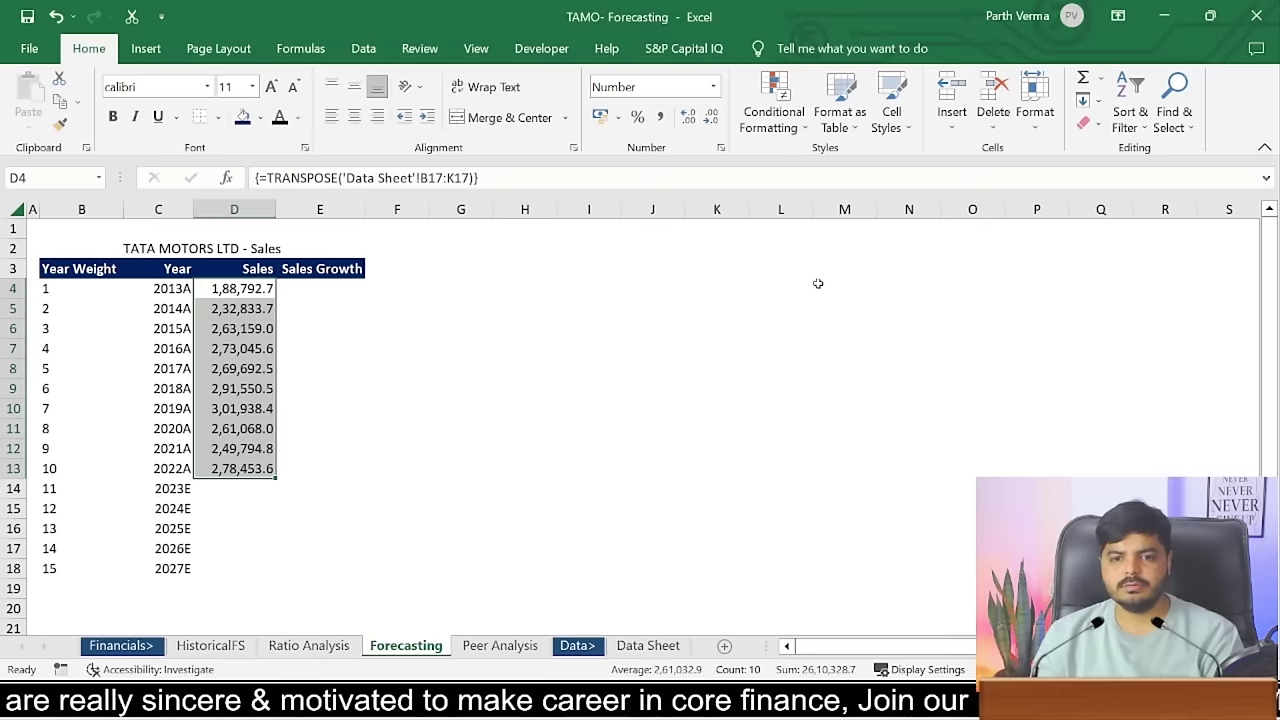
pyautogui.click(554, 426)
# - Enter the growth formula =D5/D4-1 in E5 and copy it down to 2022A
pyautogui.click(344, 311)
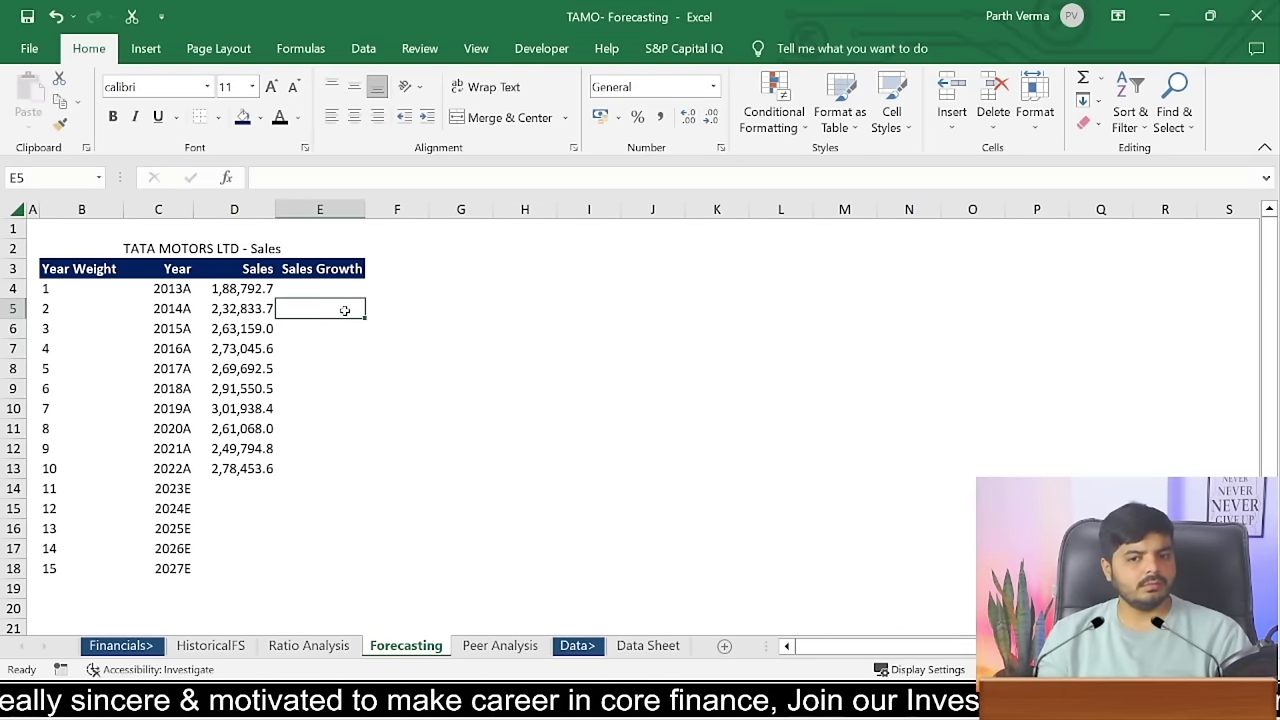
pyautogui.write('=')
pyautogui.press('Left')
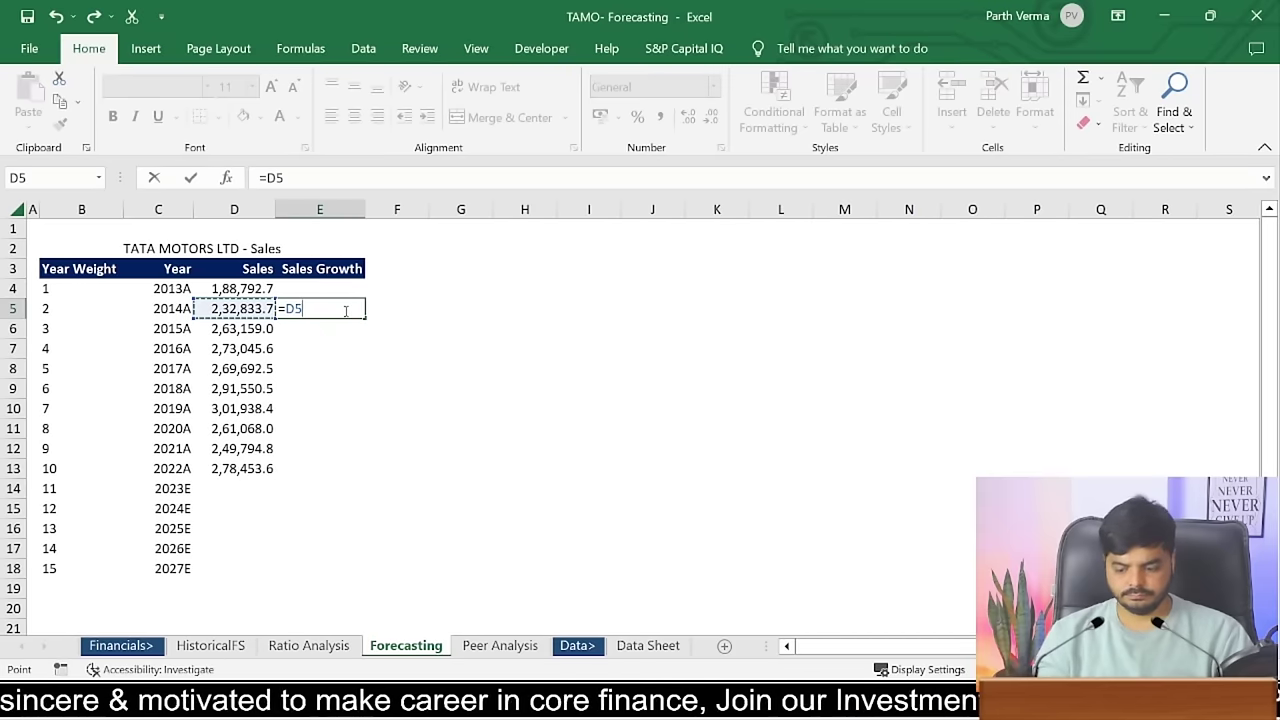
pyautogui.write('/')
pyautogui.press('Left')
pyautogui.press('Up')
pyautogui.write('-')
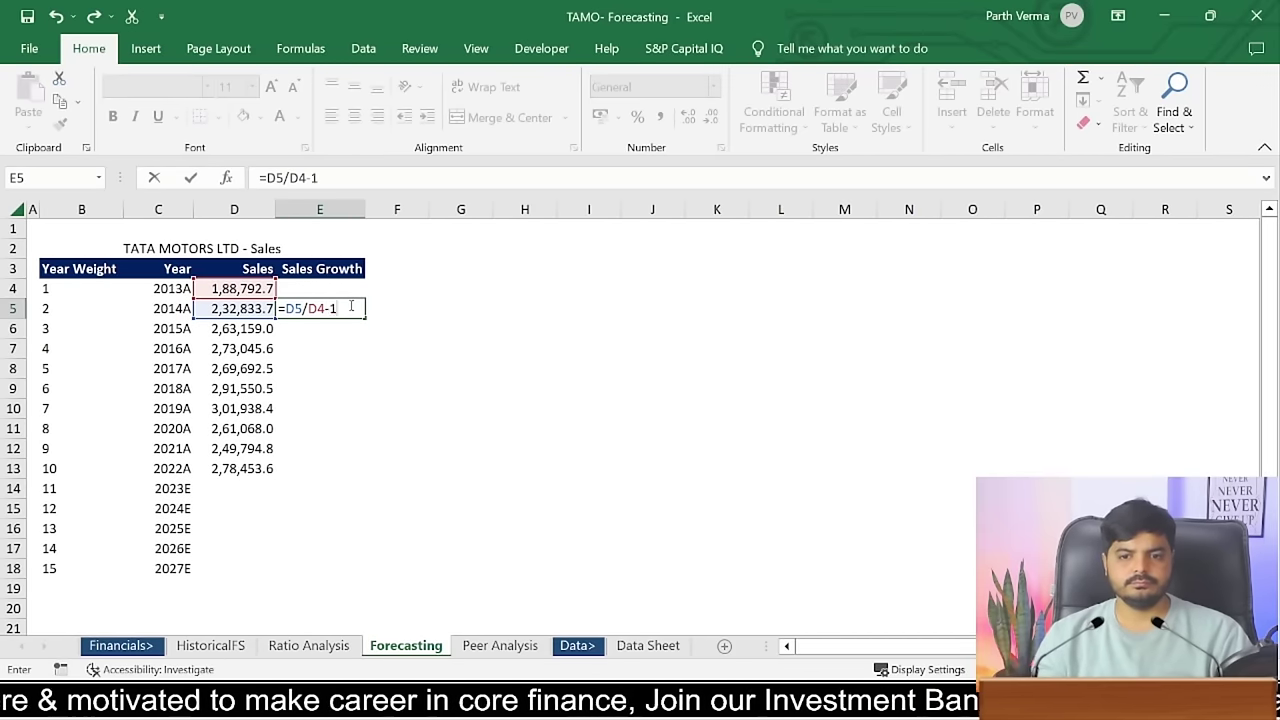
pyautogui.press('Return')
pyautogui.press('Up')
pyautogui.hotkey('ctrl', 'c')
pyautogui.press('Left')
pyautogui.hotkey('ctrl', 'Down')
pyautogui.press('Right')
pyautogui.hotkey('ctrl', 'shift', 'Up')
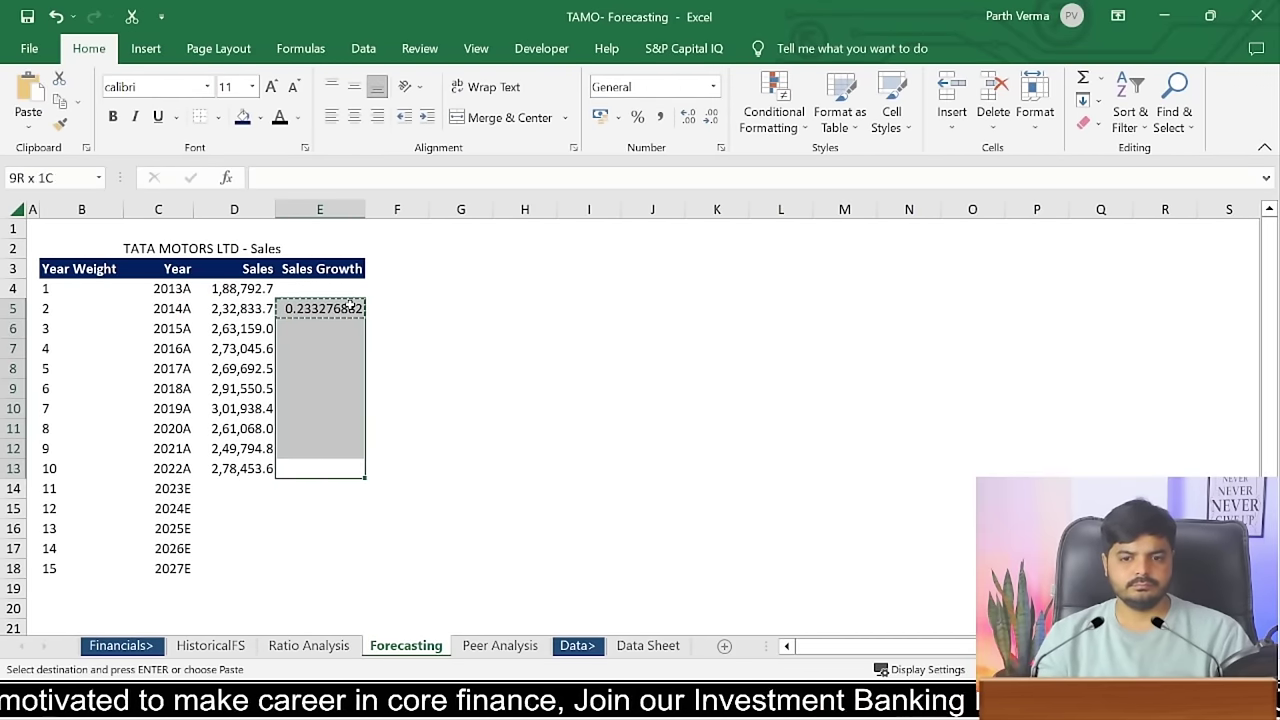
pyautogui.press('Return')
# - Show the Sales Growth figures as percentages with two decimal places
pyautogui.hotkey('alt', 'h')
pyautogui.press('p')
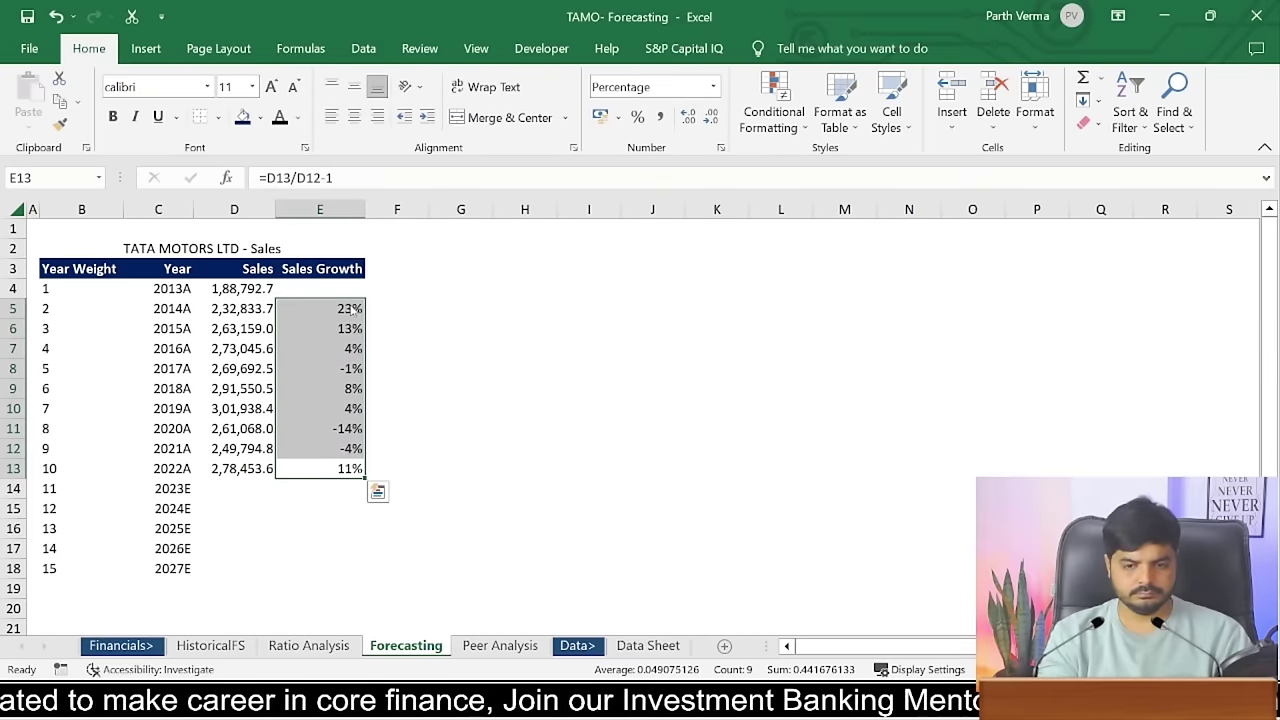
pyautogui.hotkey('alt', 'h')
pyautogui.press('0')
pyautogui.hotkey('alt', 'h')
pyautogui.press('0')
pyautogui.press('Left')
# - Enter =FORECAST(B14,$D$4:$D$13,$B$4:$B$13) in D14 for the 2023E sales
pyautogui.press('Down')
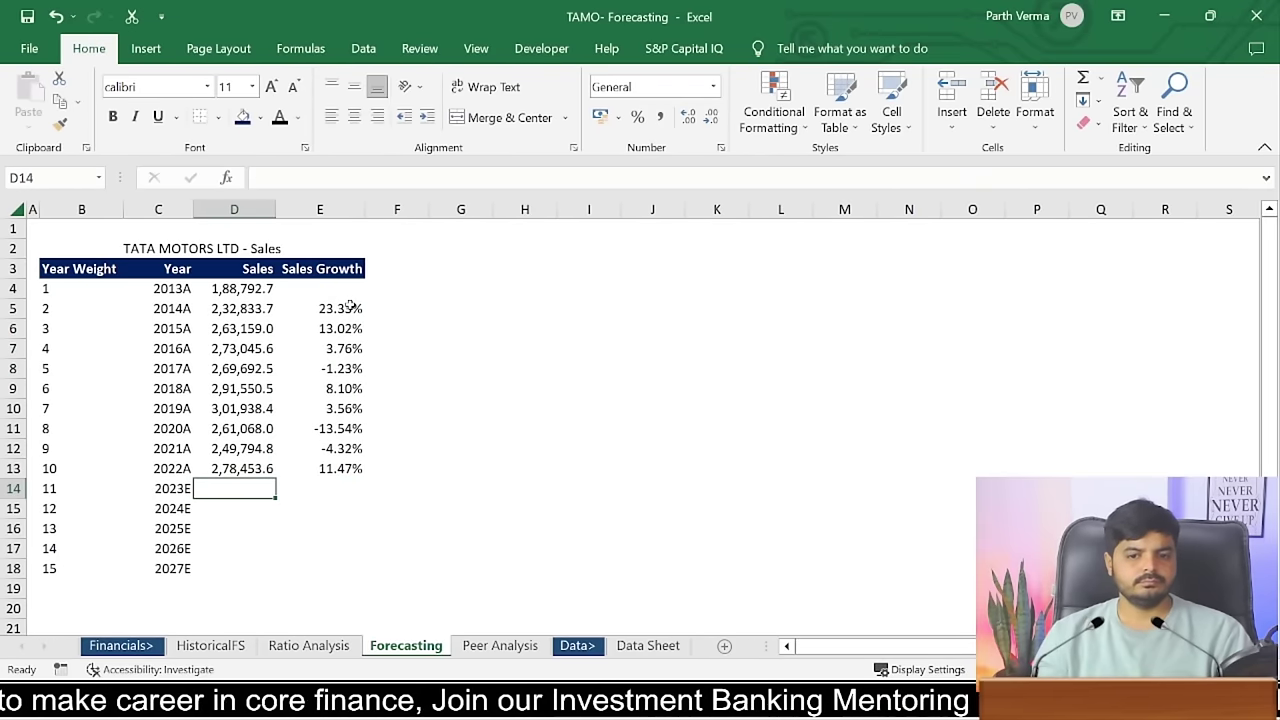
pyautogui.write('=fo')
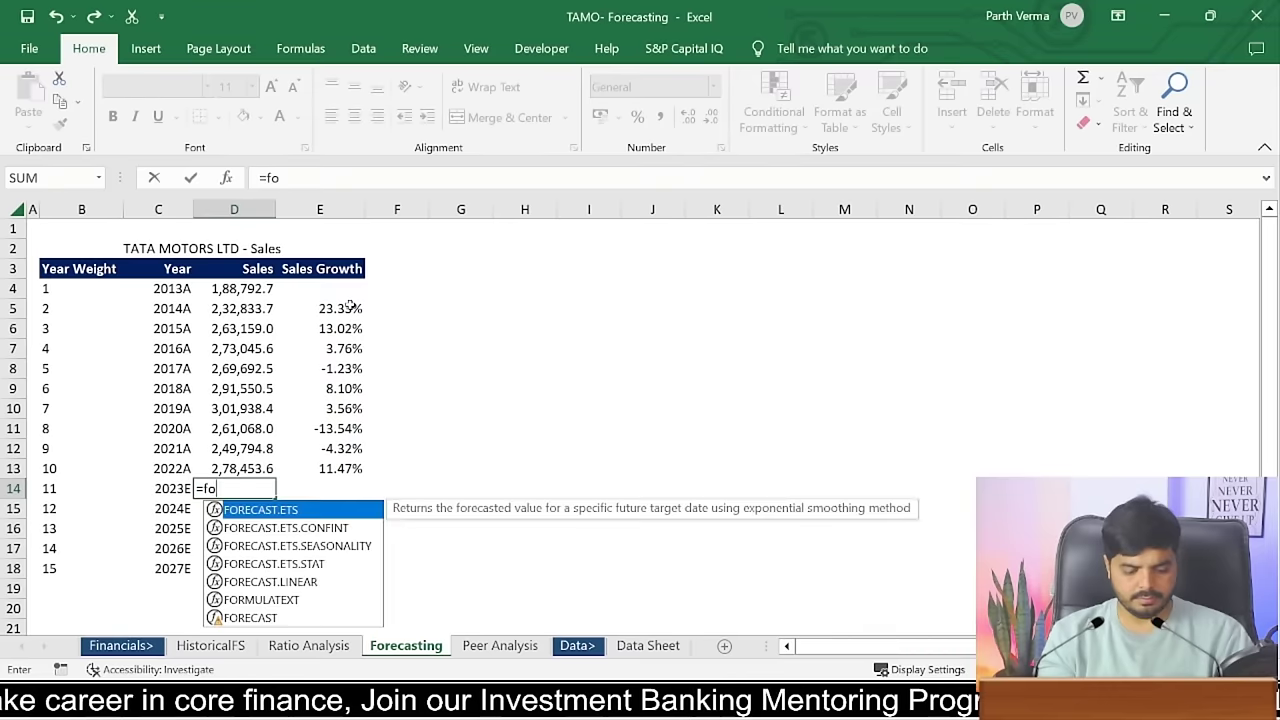
pyautogui.write('recas')
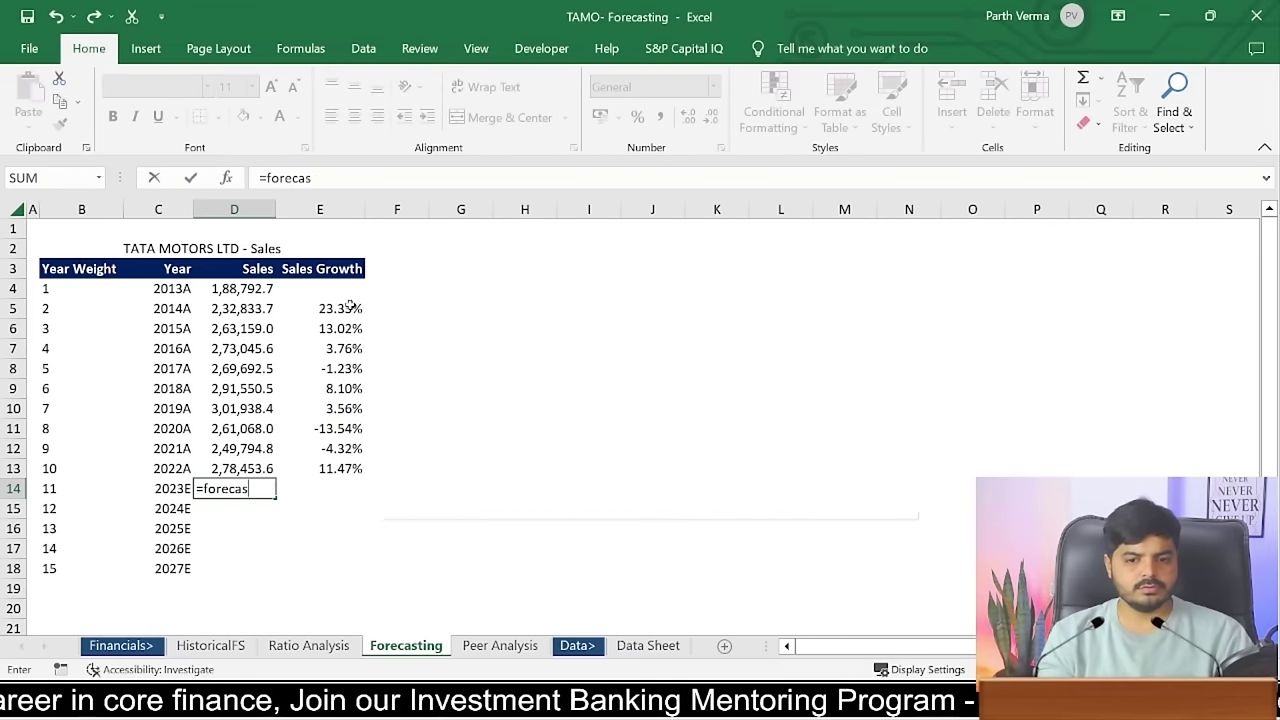
pyautogui.write('t(')
pyautogui.press('Left')
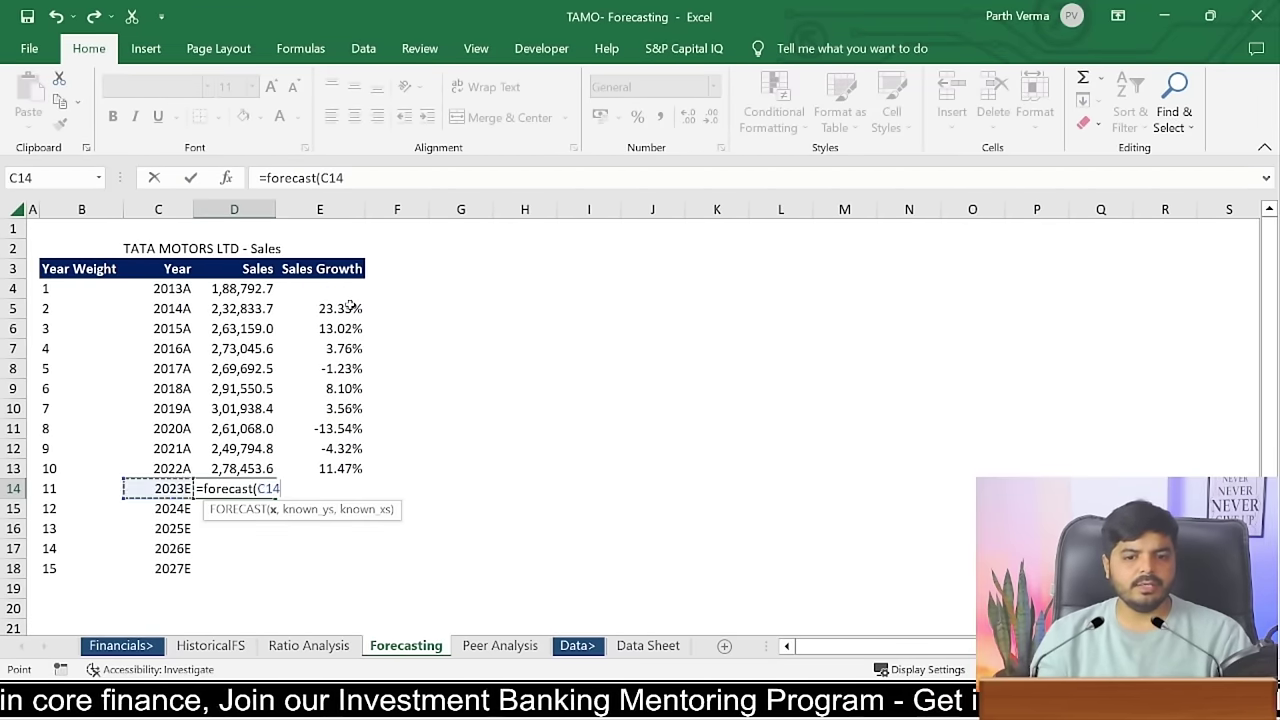
pyautogui.press('Left')
pyautogui.write(',')
pyautogui.press('Up')
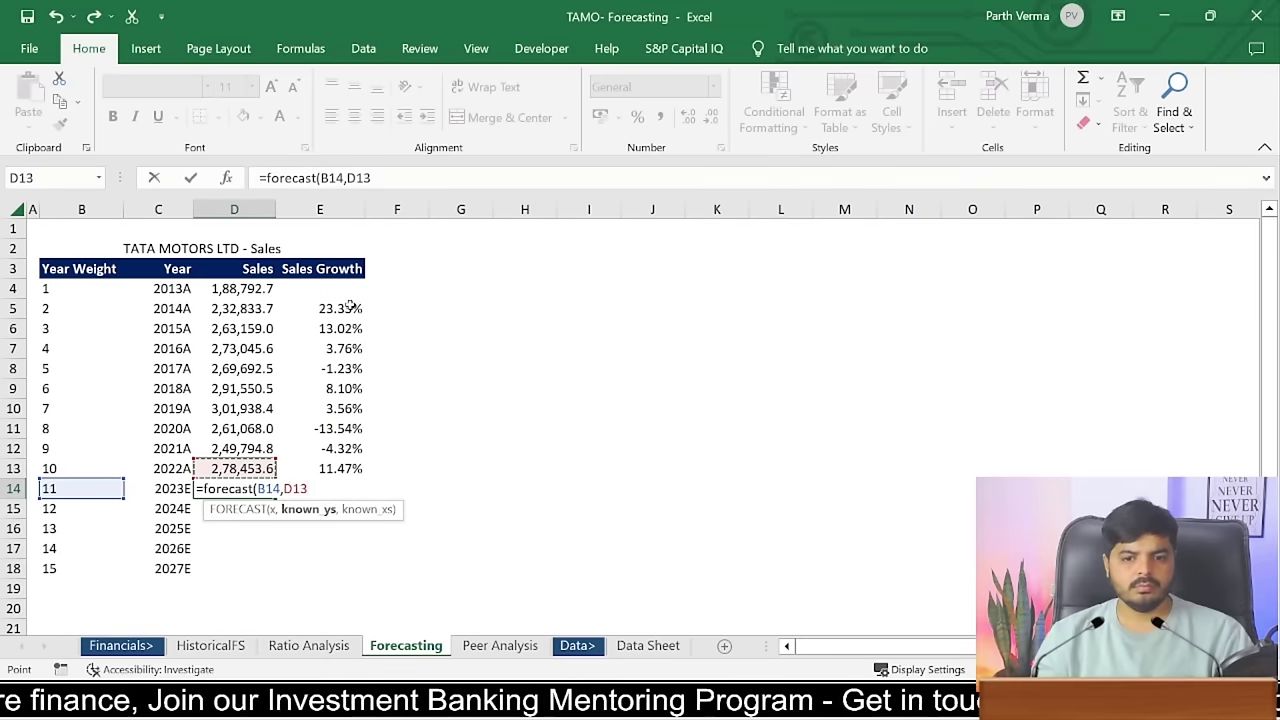
pyautogui.hotkey('ctrl', 'shift', 'Up')
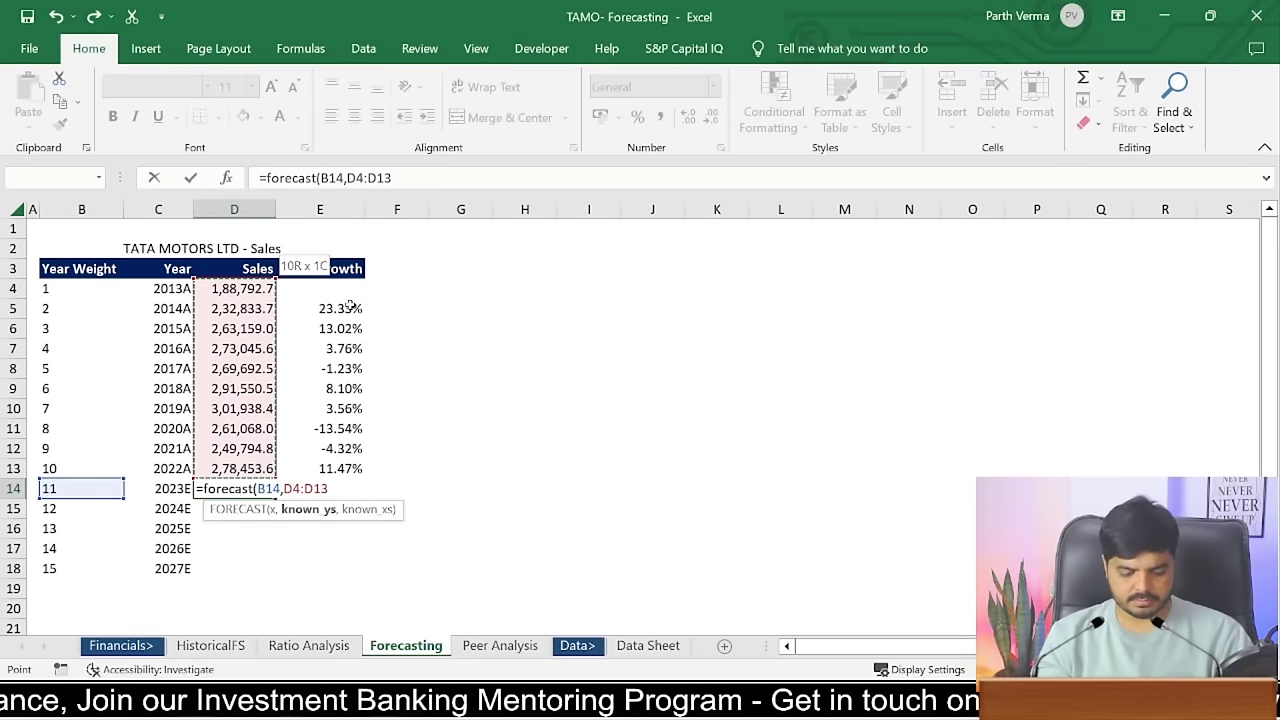
pyautogui.press('F4')
pyautogui.write('$D$13,')
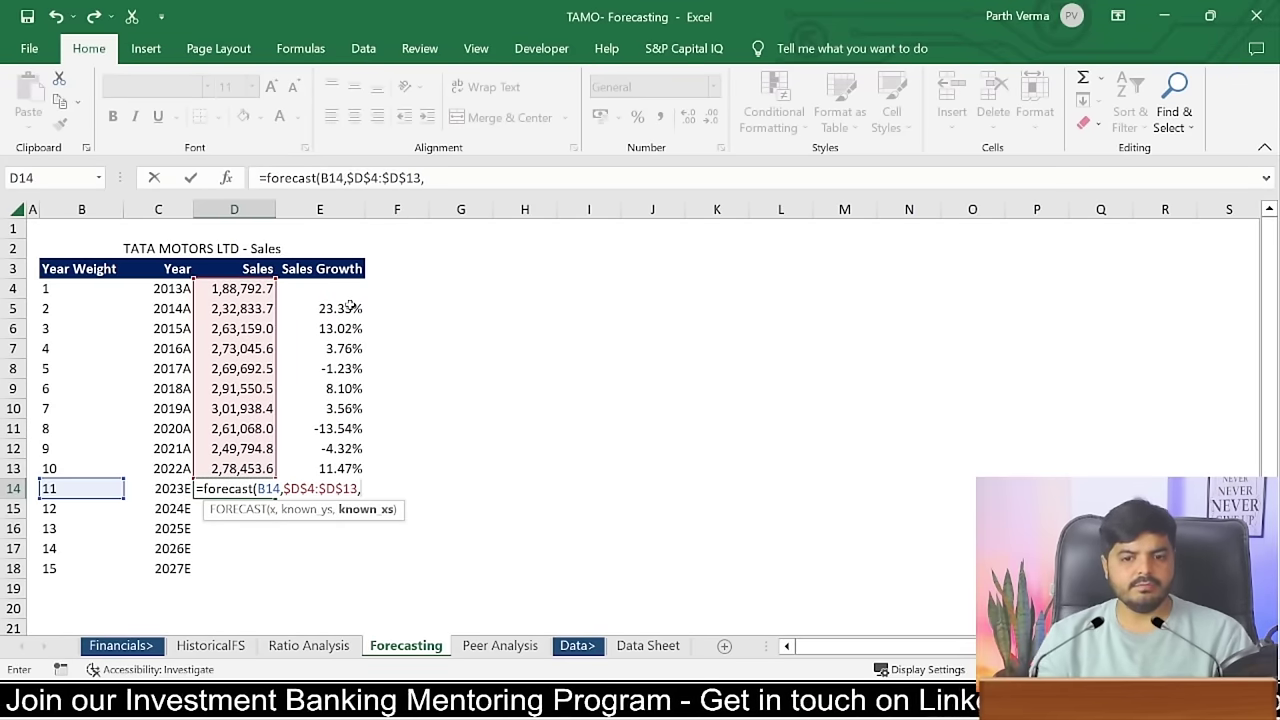
pyautogui.press('Left')
pyautogui.press('Left')
pyautogui.press('Up')
pyautogui.hotkey('ctrl', 'shift', 'Up')
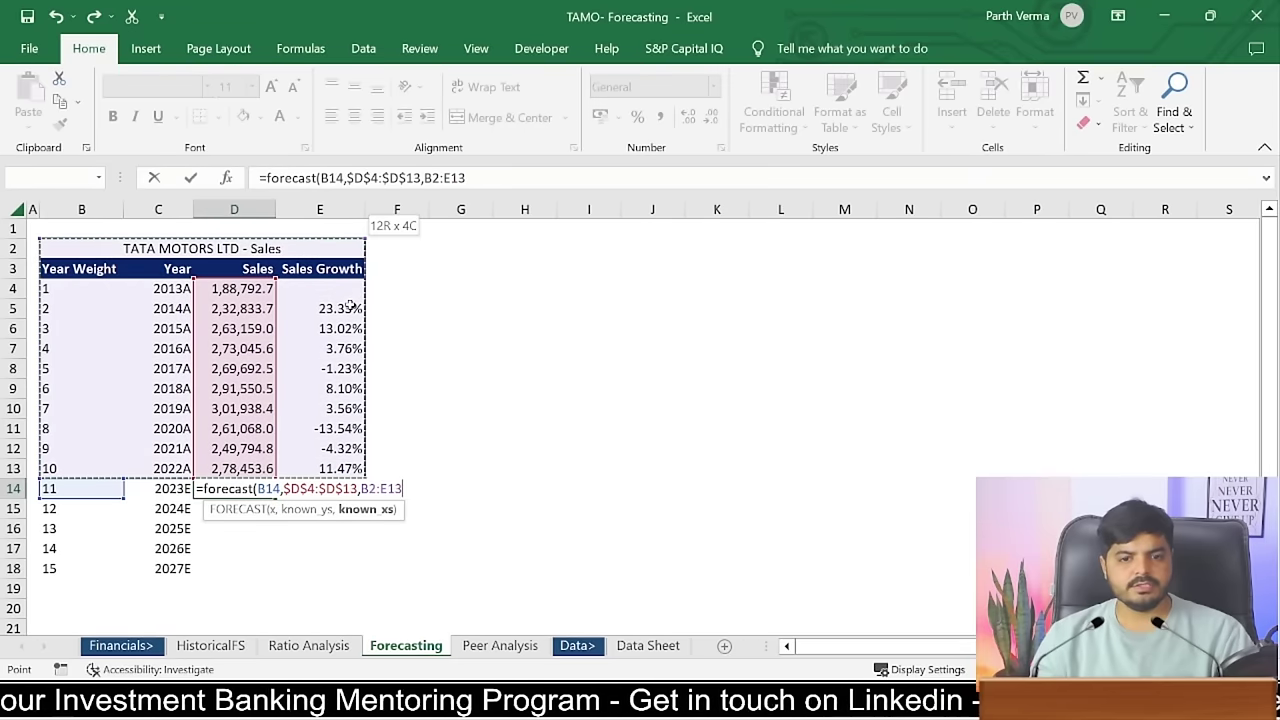
pyautogui.hotkey('shift', 'Down')
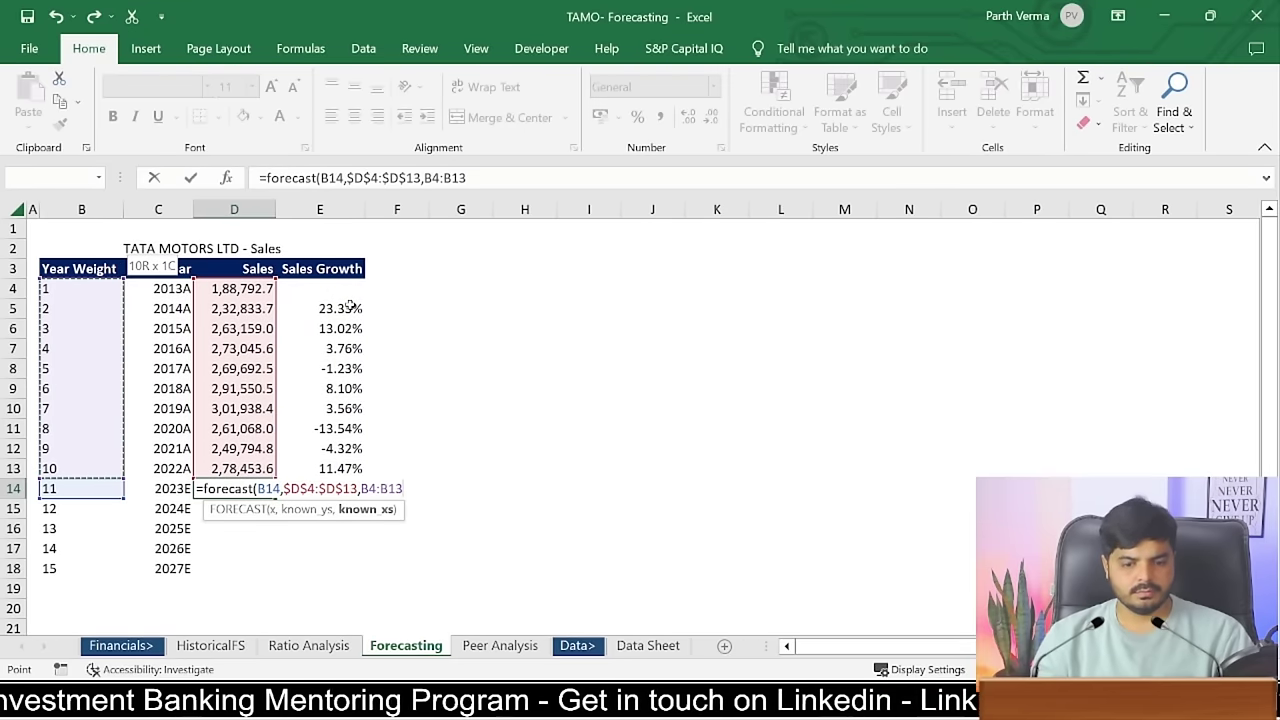
pyautogui.press('F4')
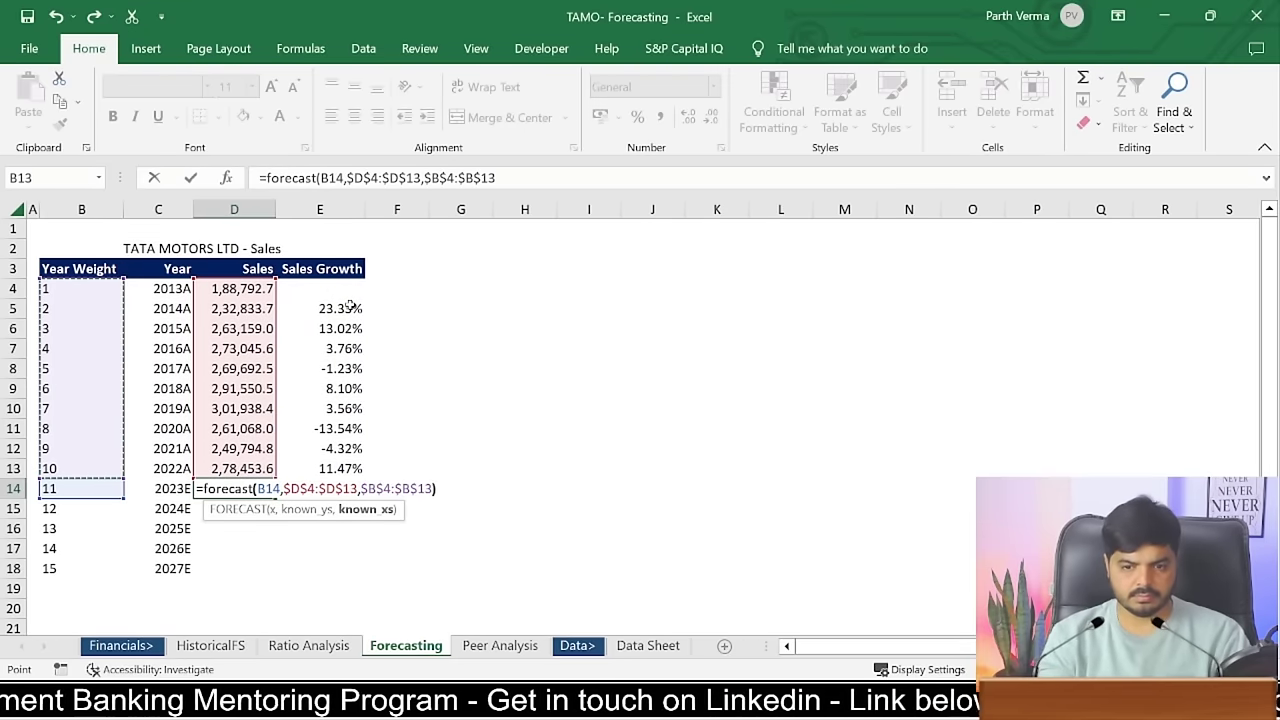
pyautogui.press('Return')
# - Copy the D14 forecast formula down to D15:D18 for 2024E–2027E
pyautogui.press('Up')
pyautogui.hotkey('ctrl', 'c')
pyautogui.press('Left')
pyautogui.hotkey('ctrl', 'Down')
pyautogui.press('Right')
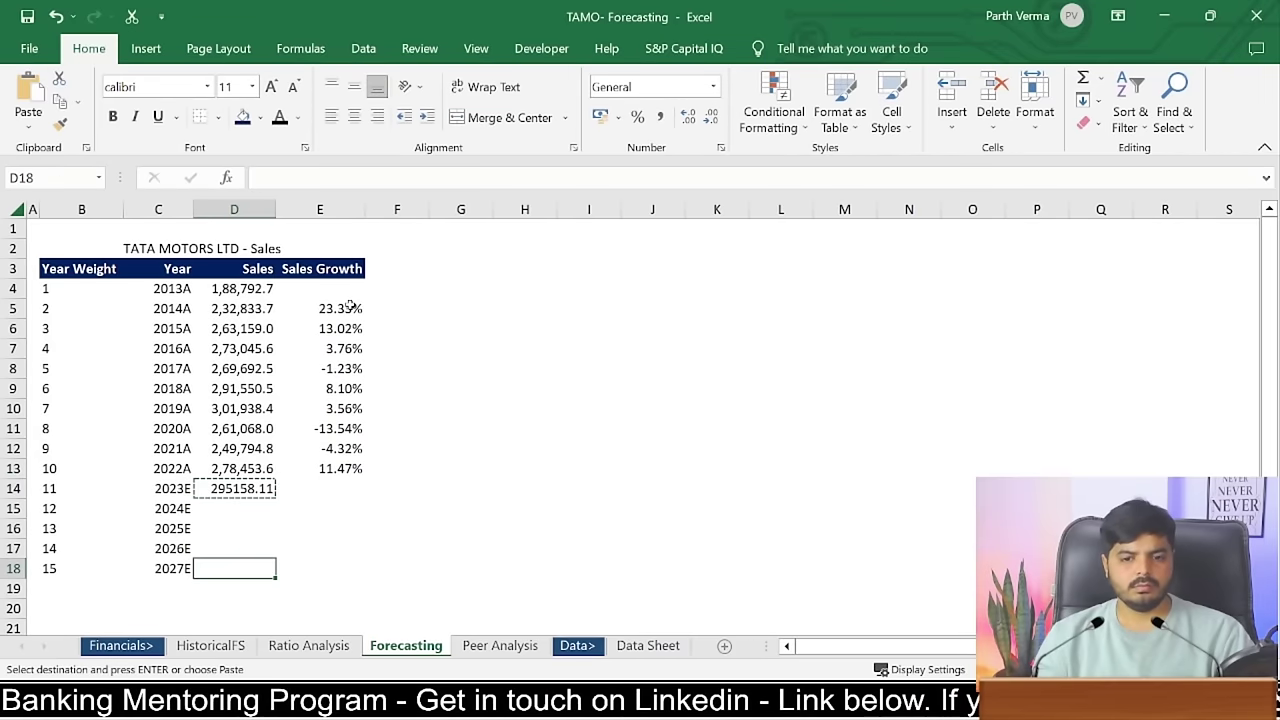
pyautogui.hotkey('shift', 'Up')
pyautogui.hotkey('shift', 'Up')
pyautogui.hotkey('shift', 'Up')
pyautogui.hotkey('ctrl', 'v')
# - Paste the 2022A sales number format onto D14:D18 with Paste Special Formats
pyautogui.press('Up')
pyautogui.press('Up')
pyautogui.press('Up')
pyautogui.press('Up')
pyautogui.press('Up')
pyautogui.press('Down')
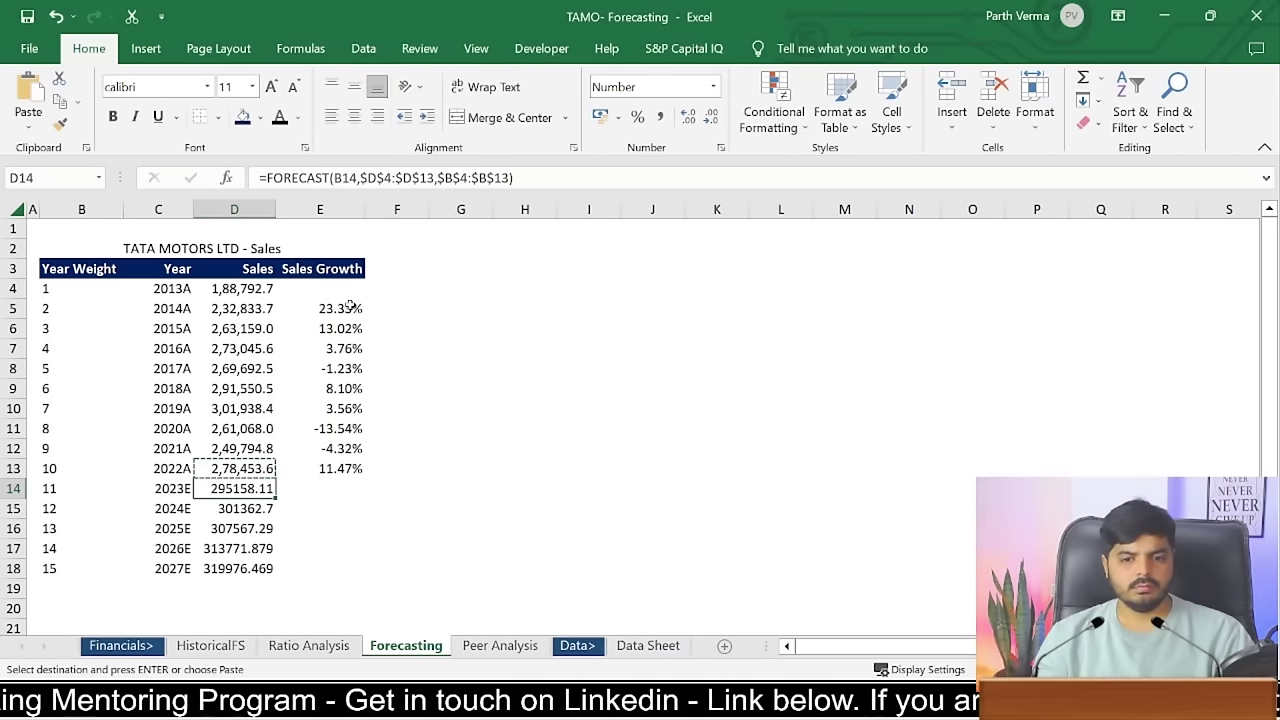
pyautogui.hotkey('ctrl', 'shift', 'Down')
pyautogui.hotkey('ctrl', 'alt', 'v')
pyautogui.press('t')
pyautogui.press('Return')
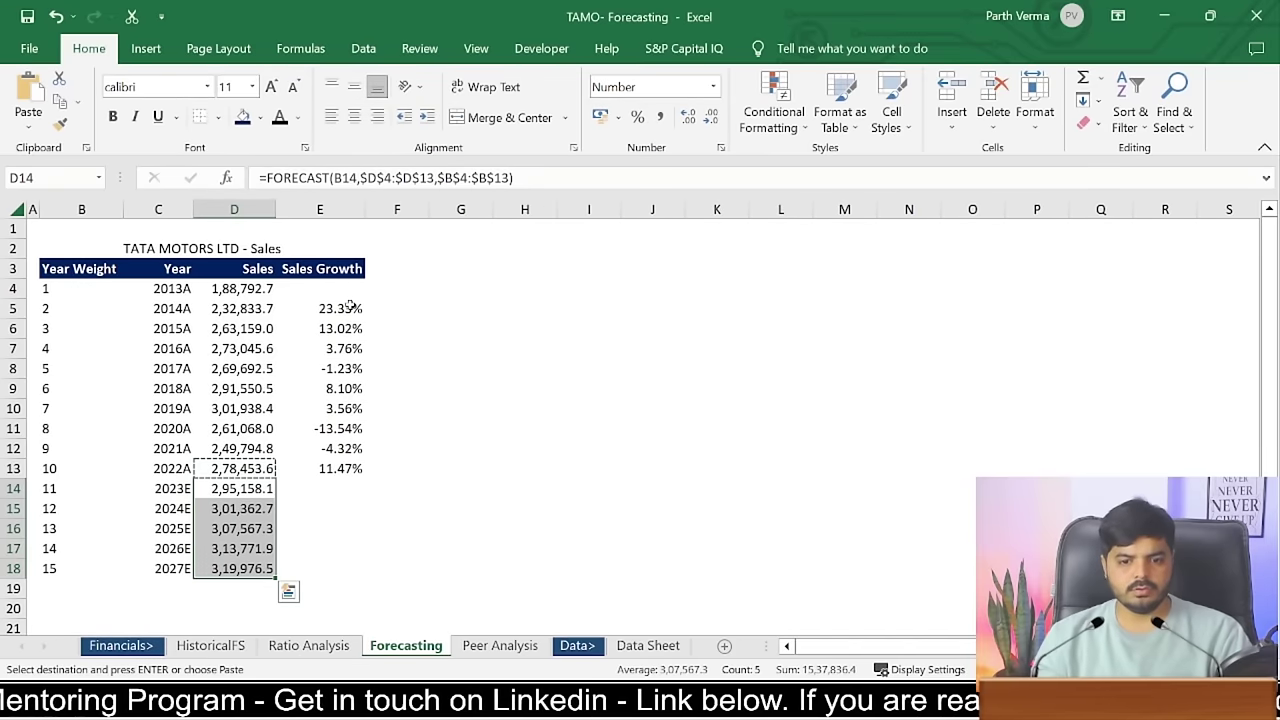
pyautogui.press('Up')
pyautogui.press('Right')
# - Copy the E13 growth formula into E14:E18 for the forecast years
pyautogui.hotkey('ctrl', 'c')
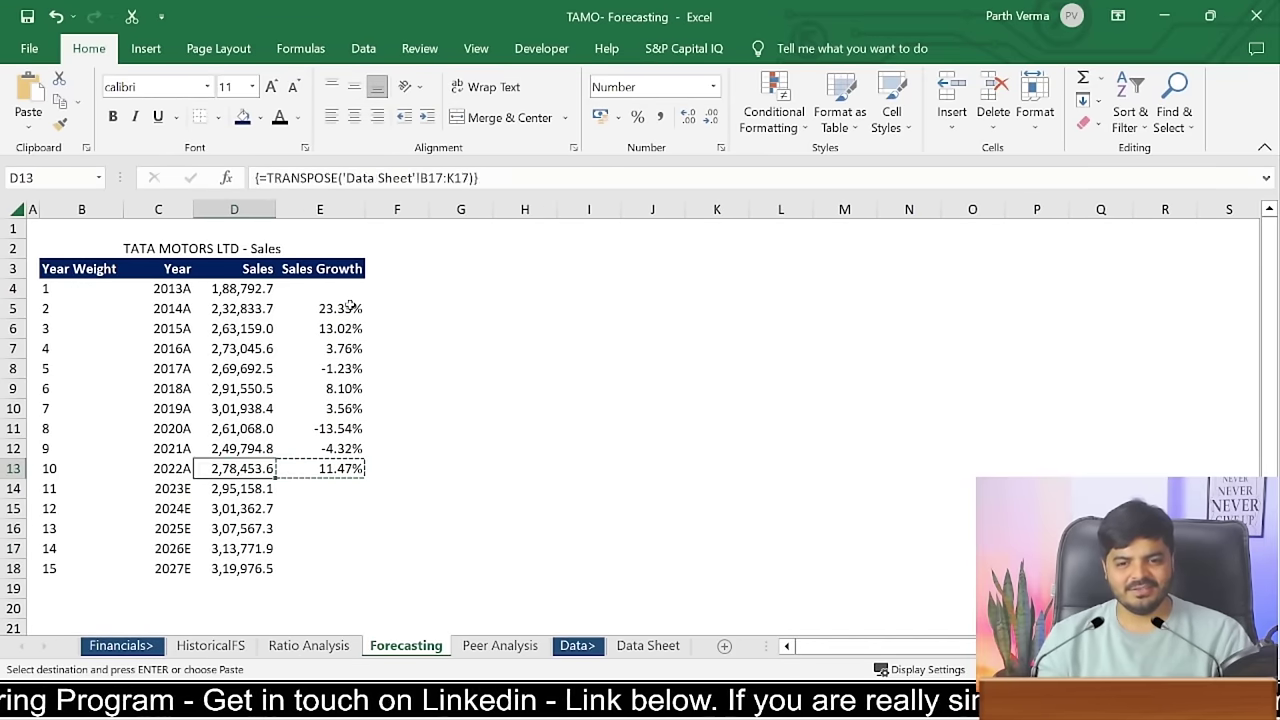
pyautogui.press('Down')
pyautogui.press('Down')
pyautogui.press('Down')
pyautogui.hotkey('shift', 'Up')
pyautogui.hotkey('shift', 'Up')
pyautogui.hotkey('shift', 'Up')
pyautogui.hotkey('ctrl', 'v')
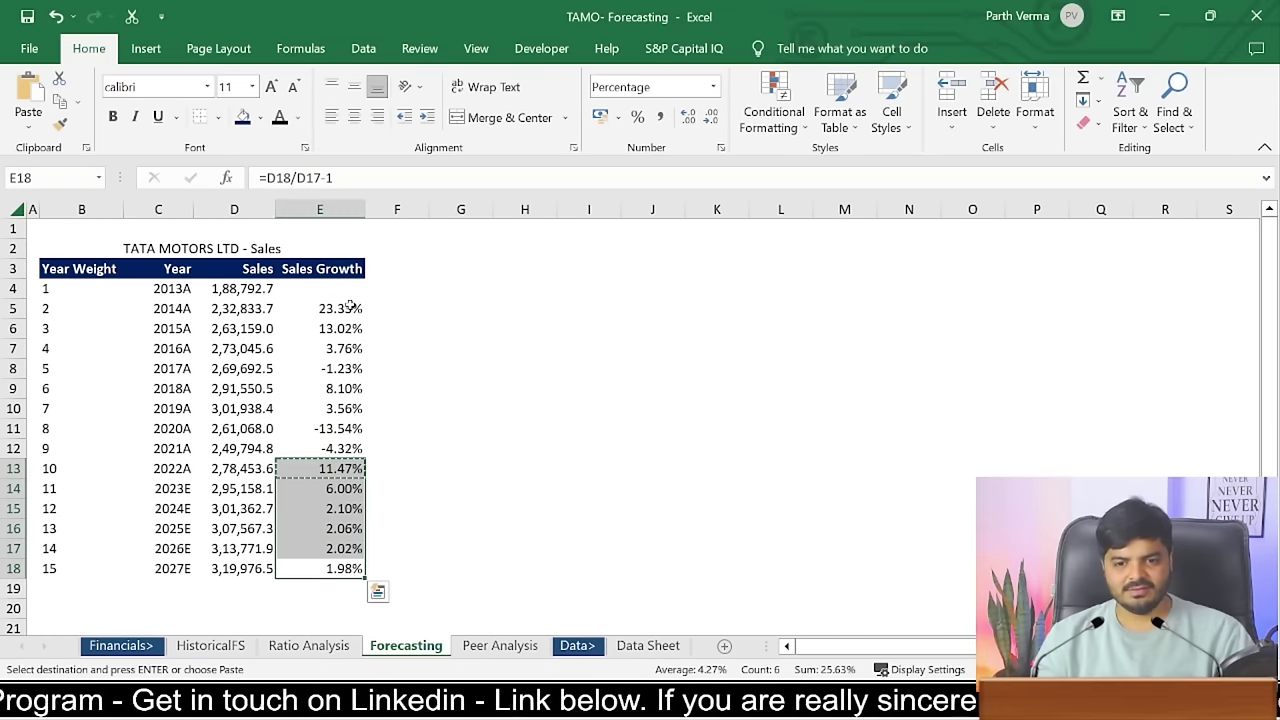
pyautogui.press('Escape')
pyautogui.press('Up')
pyautogui.press('Up')
pyautogui.press('Up')
pyautogui.press('Up')
pyautogui.press('Down')
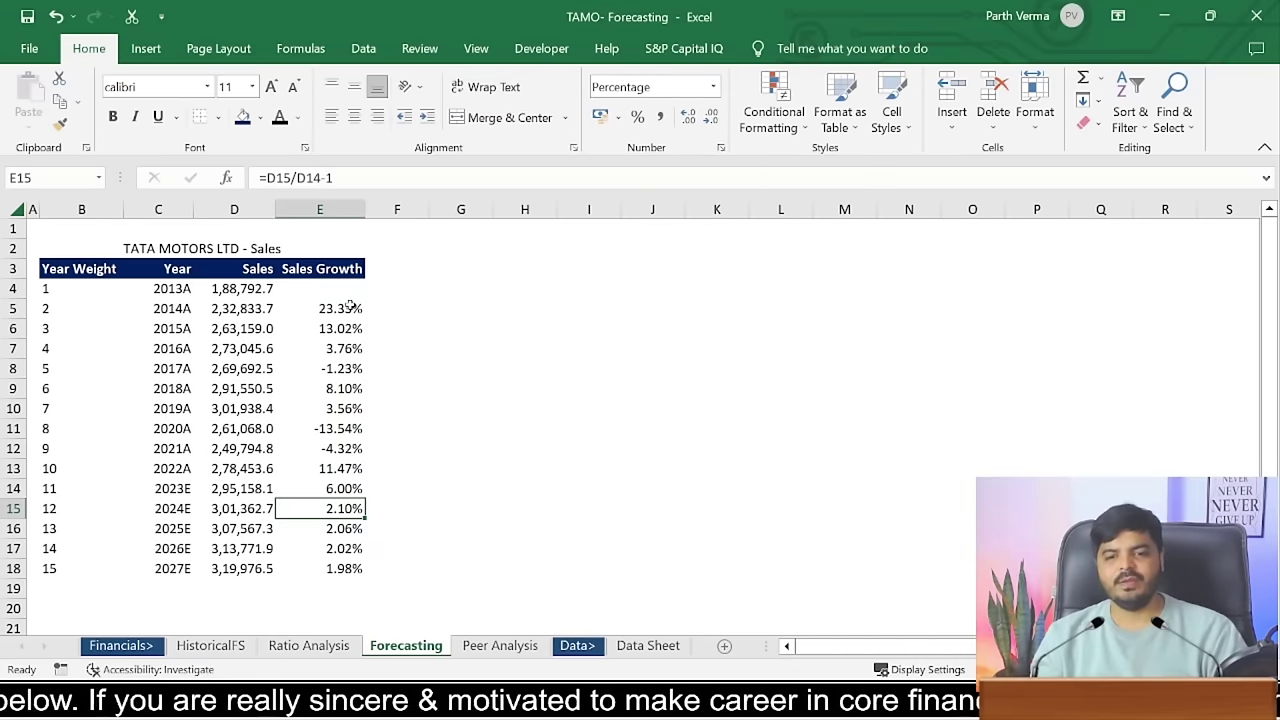
# - Select the growth column E5:E18 to review the growth percentages
pyautogui.click(346, 312)
pyautogui.hotkey('ctrl', 'shift', 'Down')
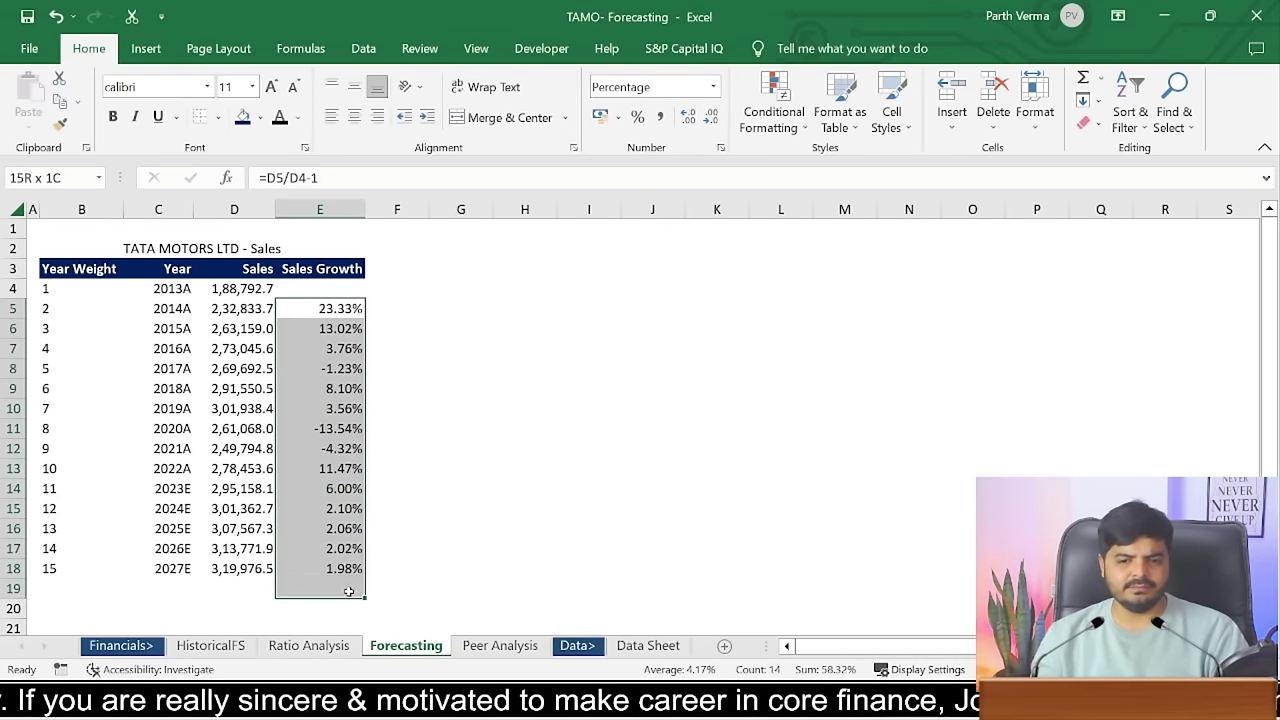
pyautogui.hotkey('shift', 'Up')
pyautogui.moveTo(340, 310); pyautogui.dragTo(343, 568)
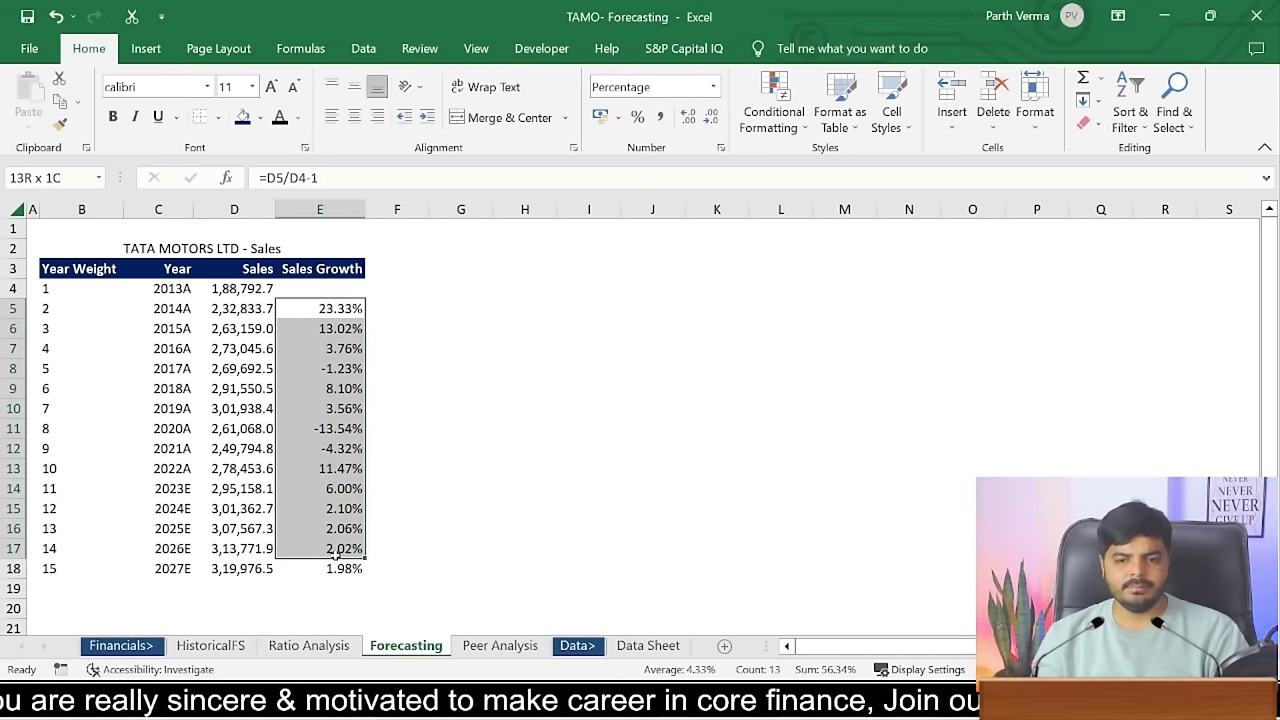
pyautogui.click(535, 509)
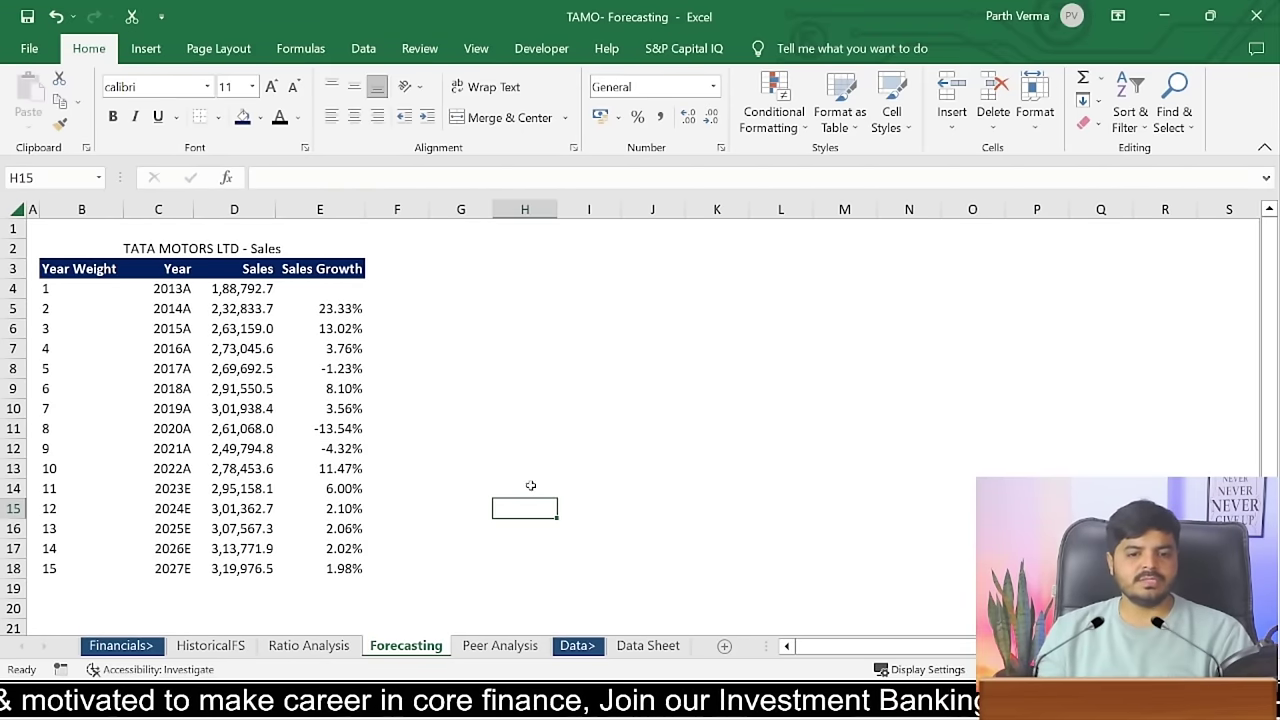
# - Fill B14:E18 with White, Darker 15% and bold the B2 Sales table title
pyautogui.moveTo(62, 486); pyautogui.dragTo(344, 575)
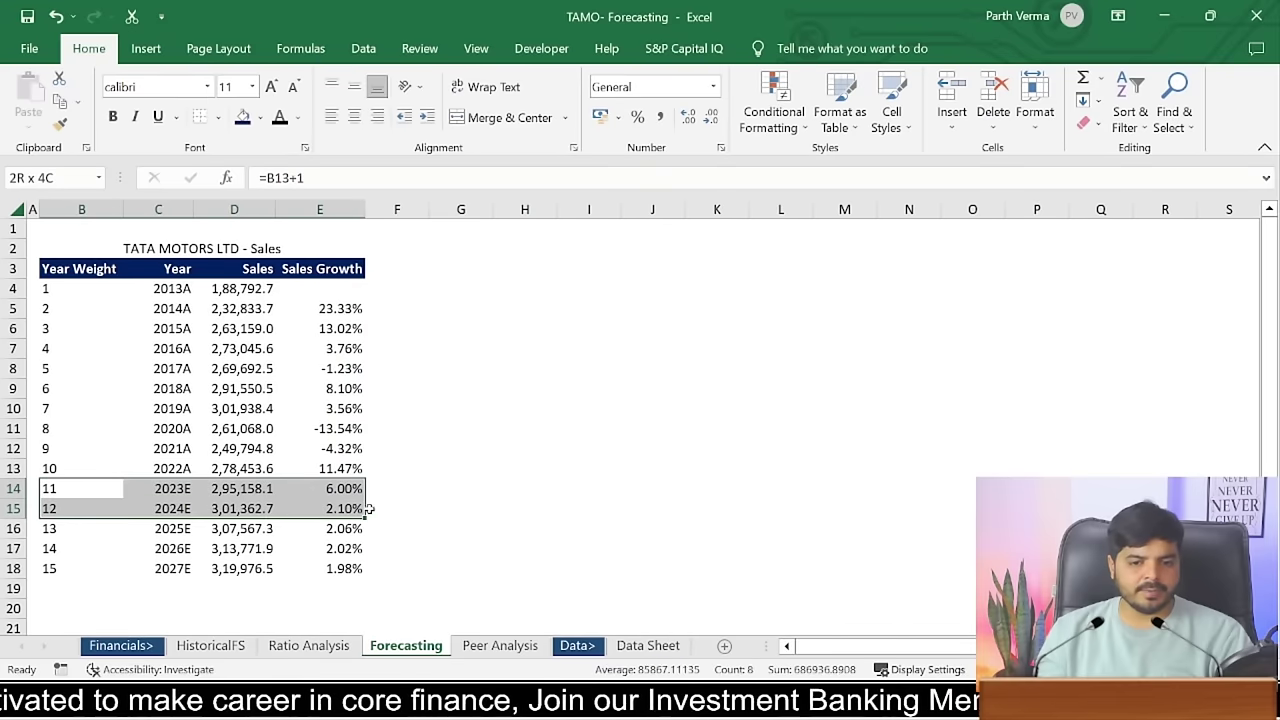
pyautogui.click(259, 119)
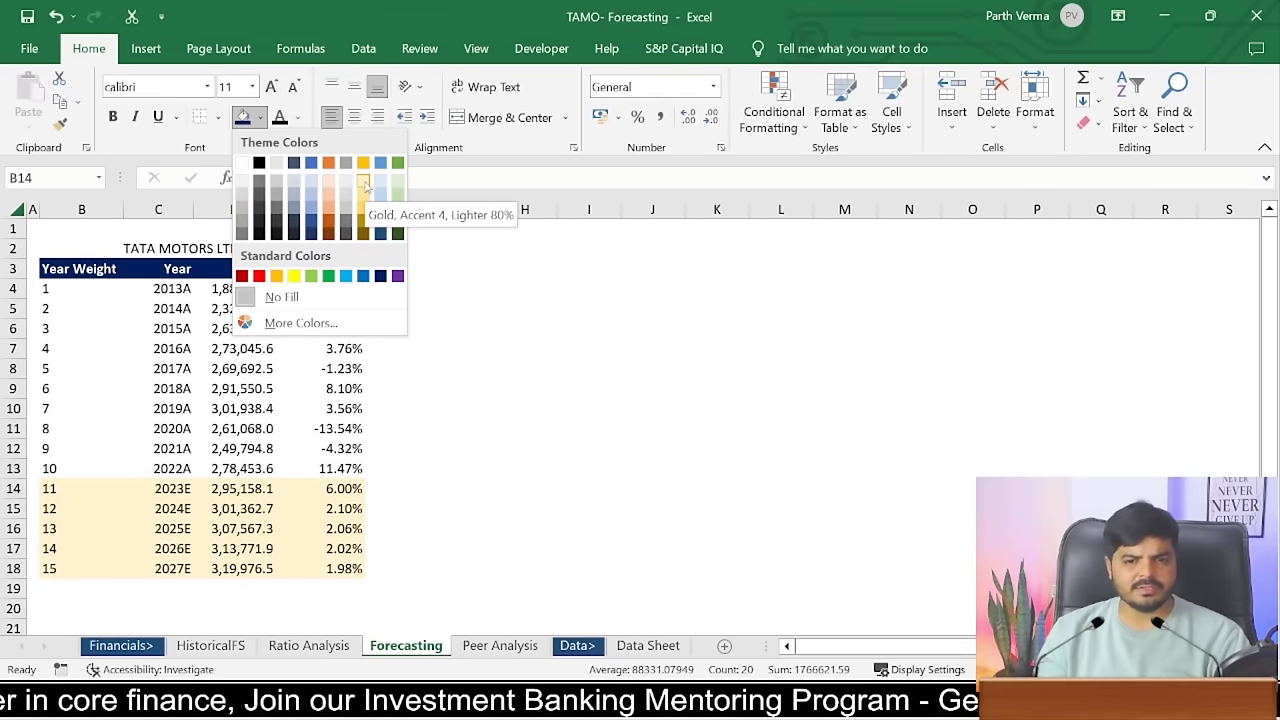
pyautogui.click(241, 196)
pyautogui.click(622, 414)
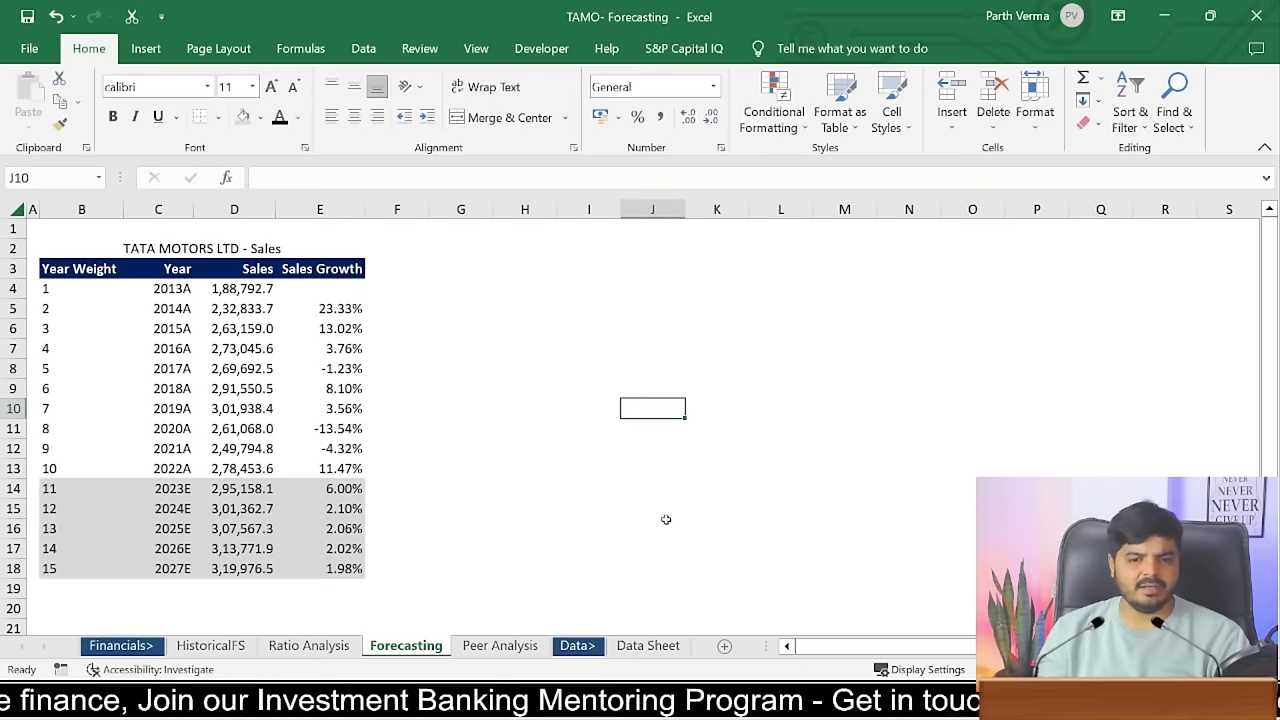
pyautogui.click(217, 250)
pyautogui.hotkey('ctrl', 'b')
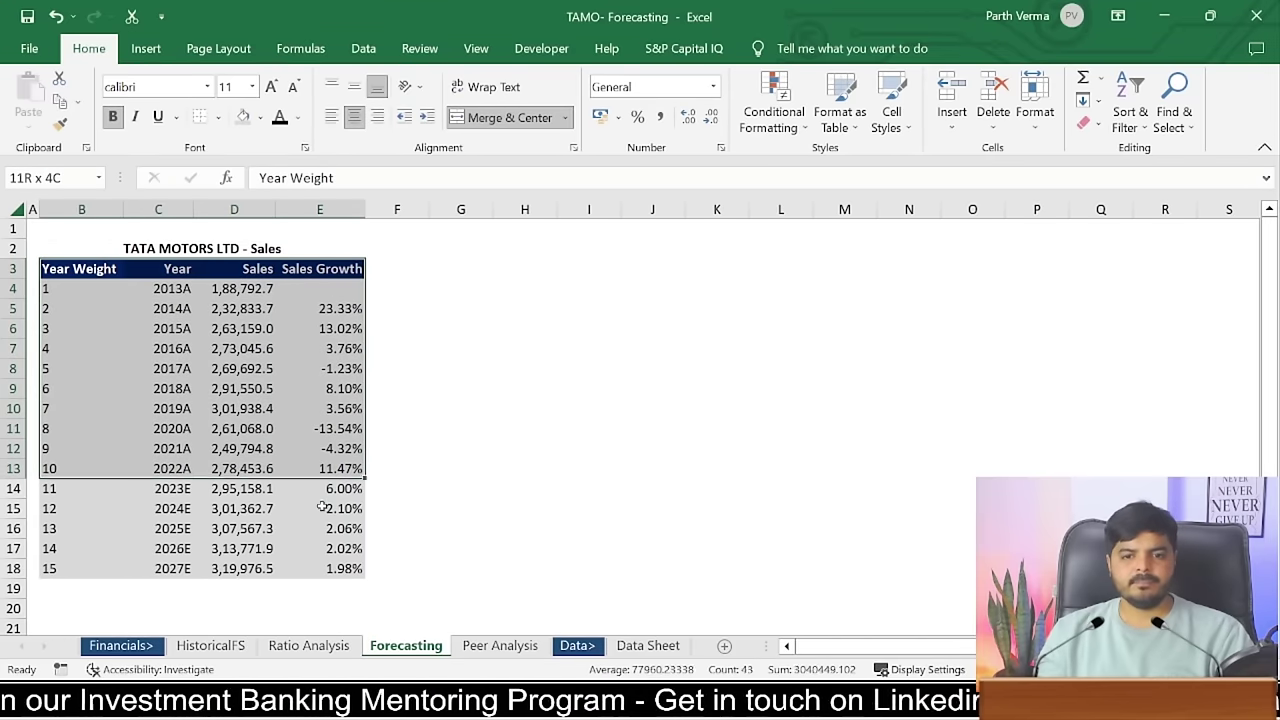
# - Copy the Sales table B3:E18 to G3 and autofit columns H, I and J
pyautogui.moveTo(67, 268); pyautogui.dragTo(330, 568)
pyautogui.hotkey('ctrl', 'c')
pyautogui.click(458, 266)
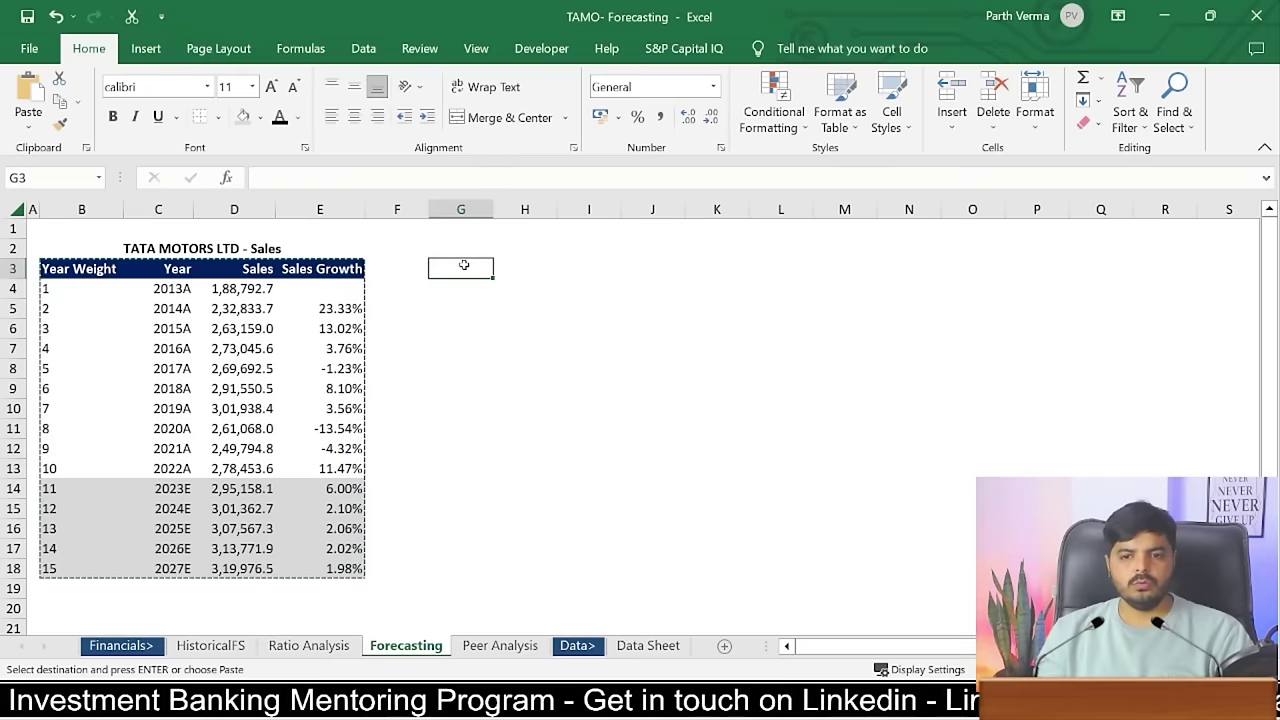
pyautogui.hotkey('ctrl', 'v')
pyautogui.click(524, 209)
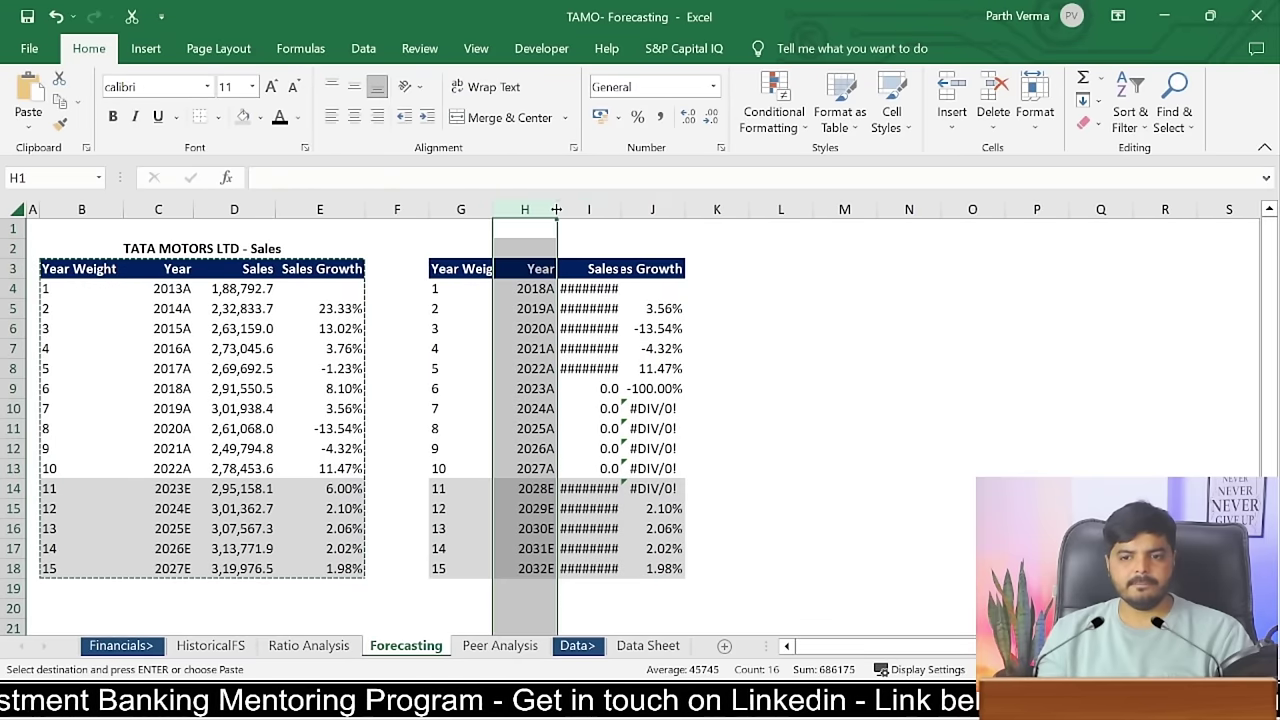
pyautogui.doubleClick(557, 209)
pyautogui.doubleClick(604, 209)
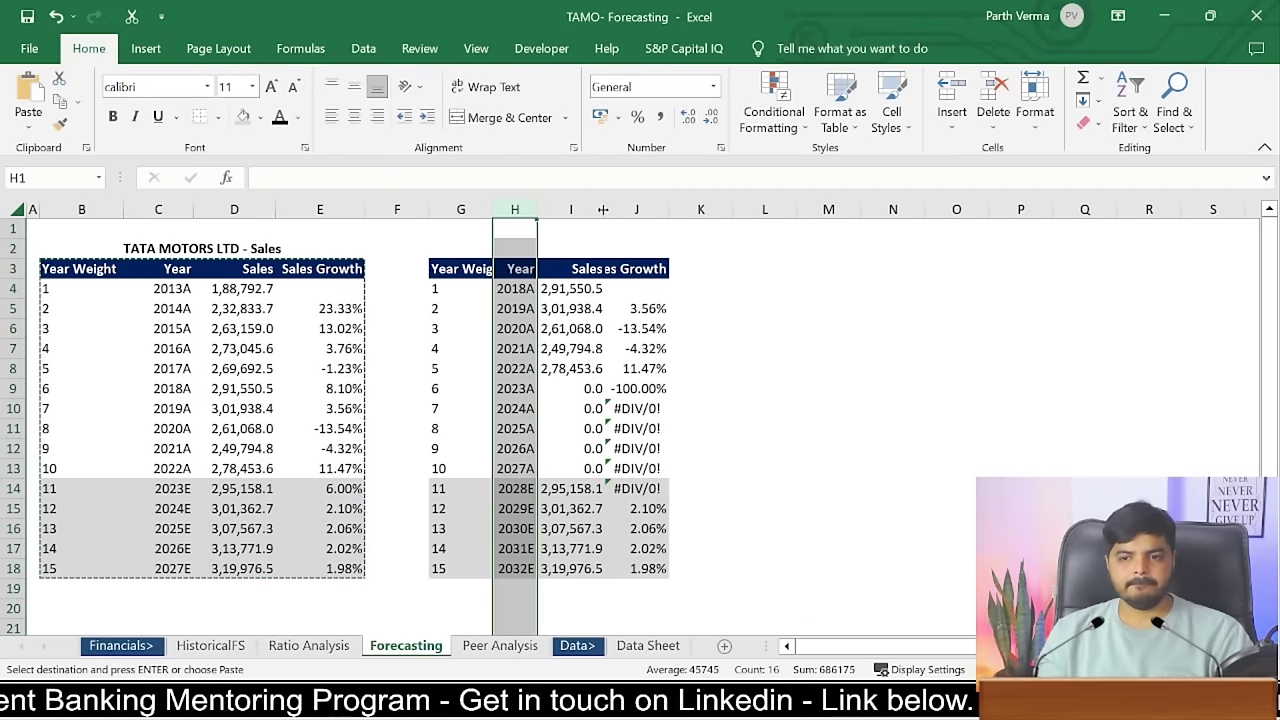
pyautogui.doubleClick(666, 209)
# - Copy the B2 title into G2 and inspect its copied formula
pyautogui.click(199, 244)
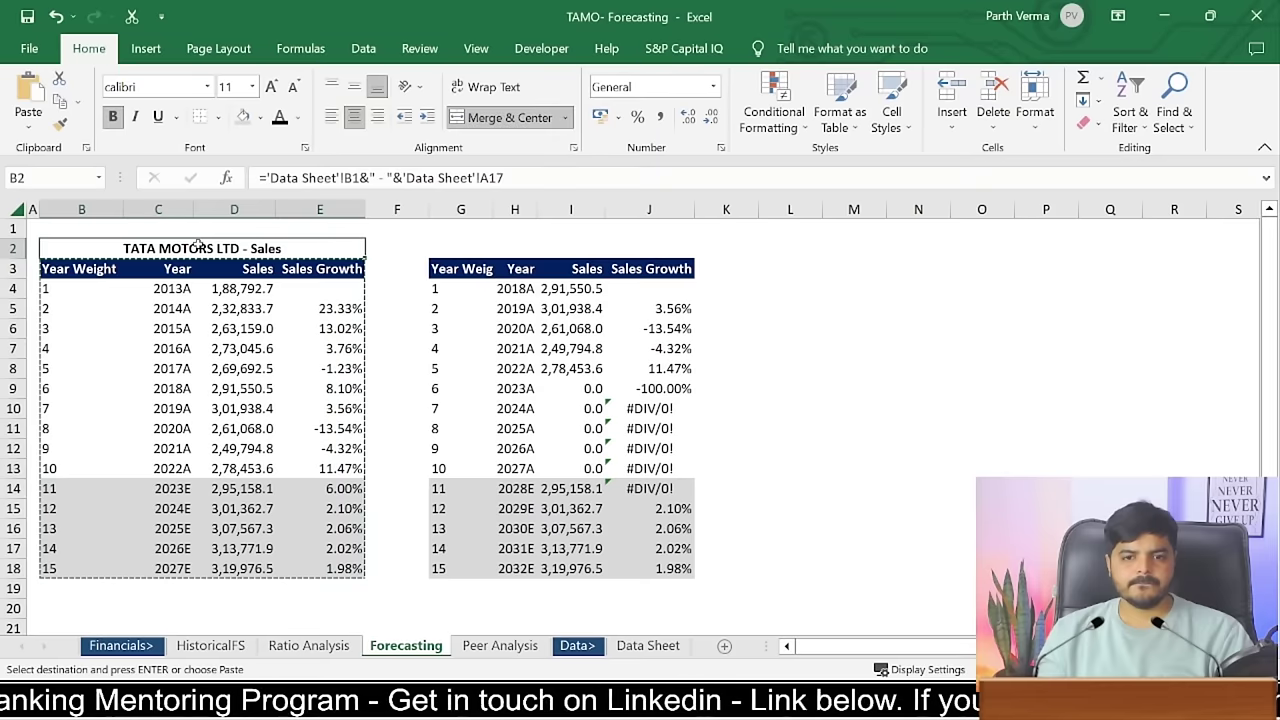
pyautogui.hotkey('ctrl', 'c')
pyautogui.click(473, 246)
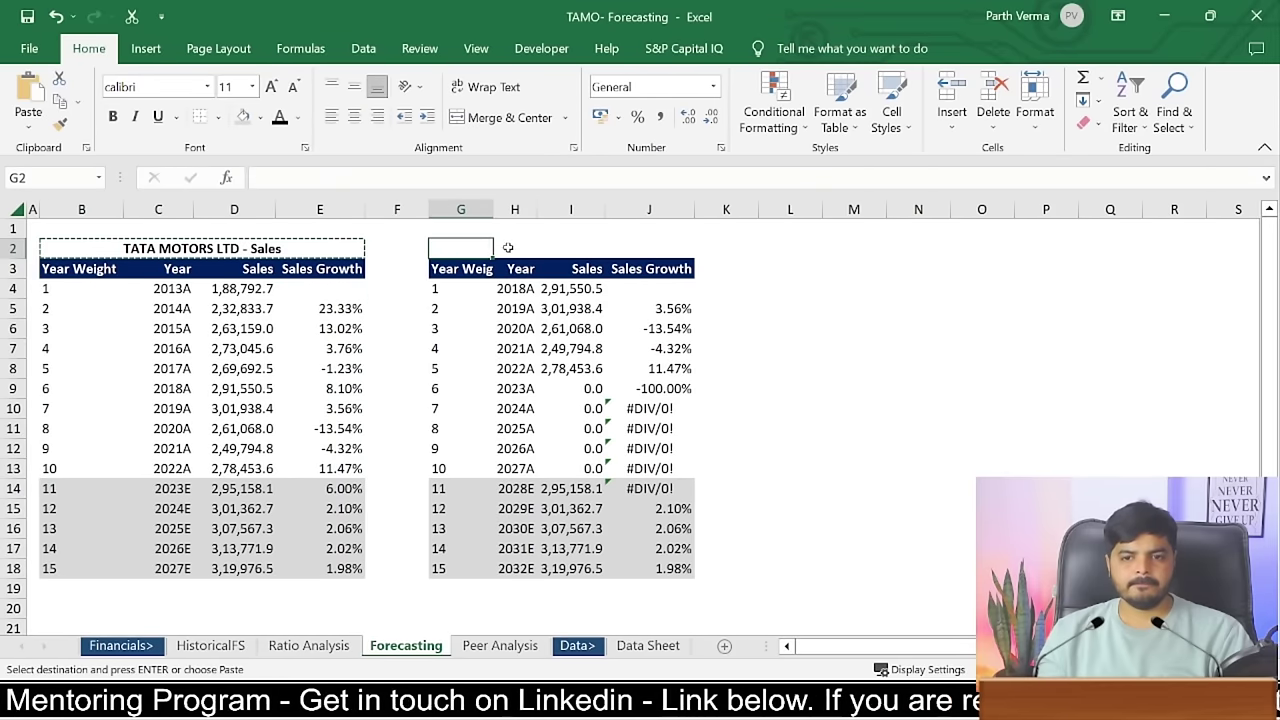
pyautogui.hotkey('ctrl', 'v')
pyautogui.press('F2')
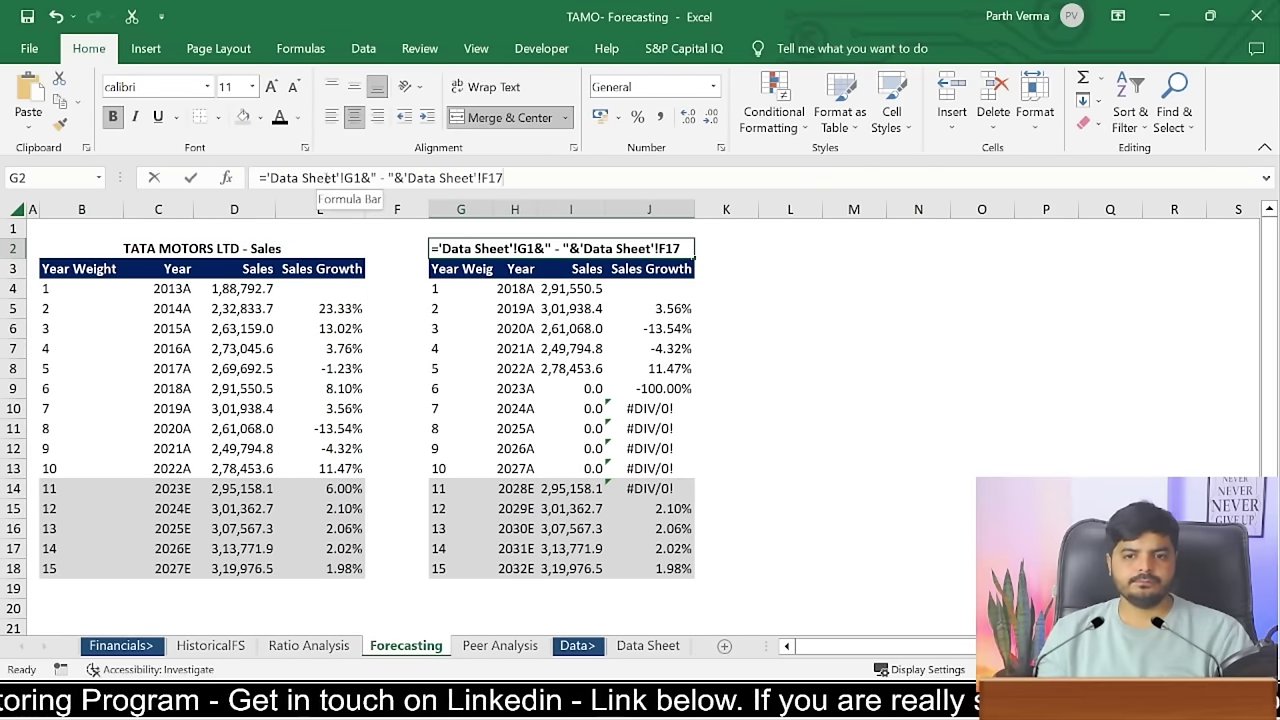
pyautogui.press('Escape')
# - Make $B$1 absolute in the B2 title formula and paste the title into G2
pyautogui.click(135, 249)
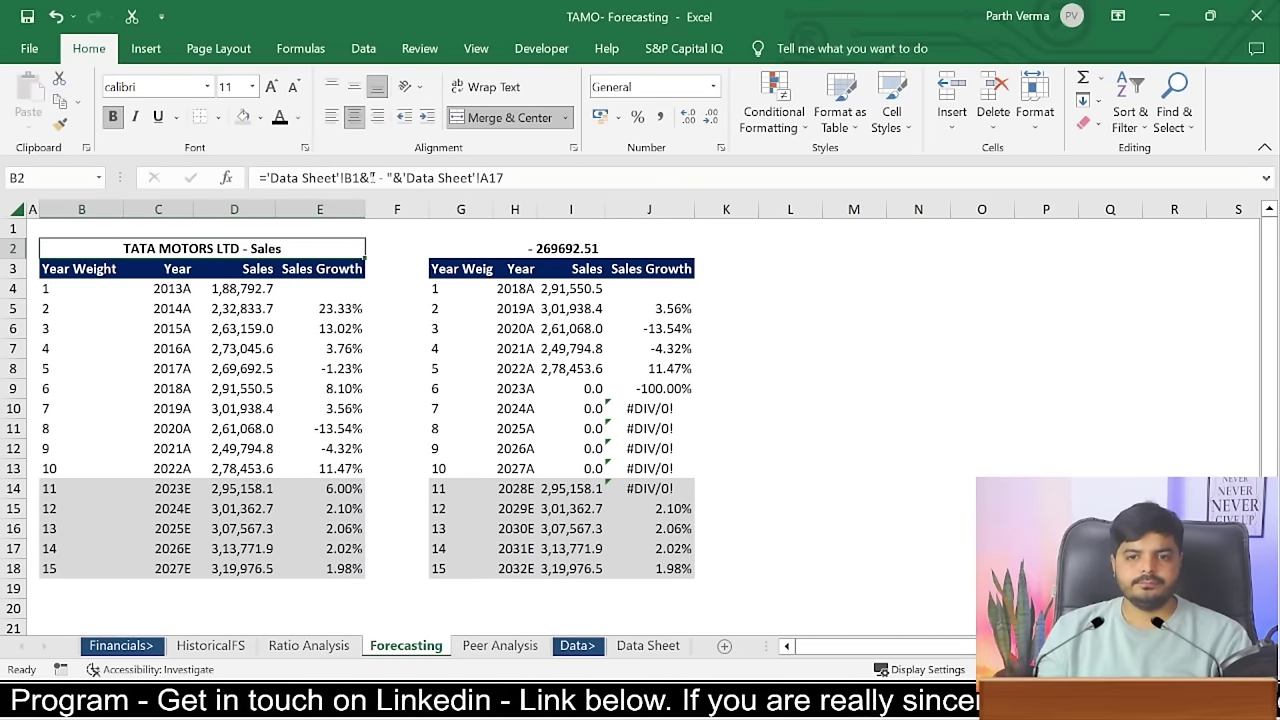
pyautogui.click(370, 177)
pyautogui.press('F4')
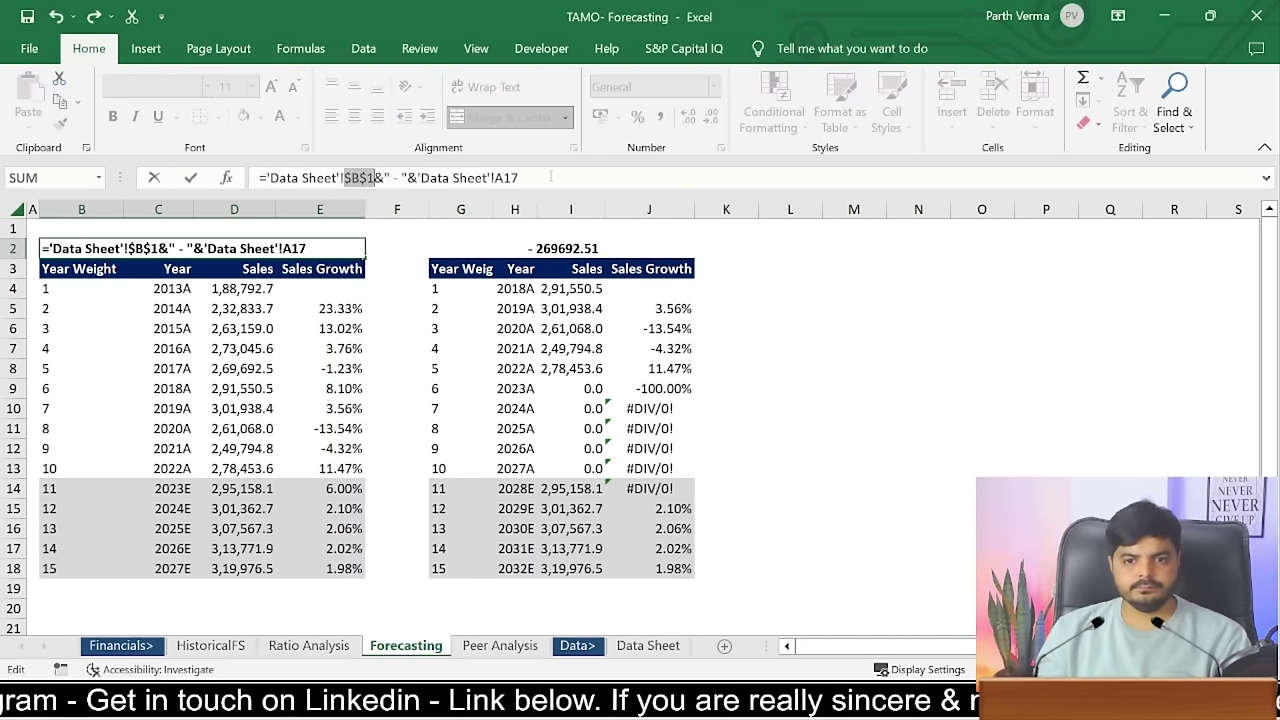
pyautogui.press('Return')
pyautogui.press('Up')
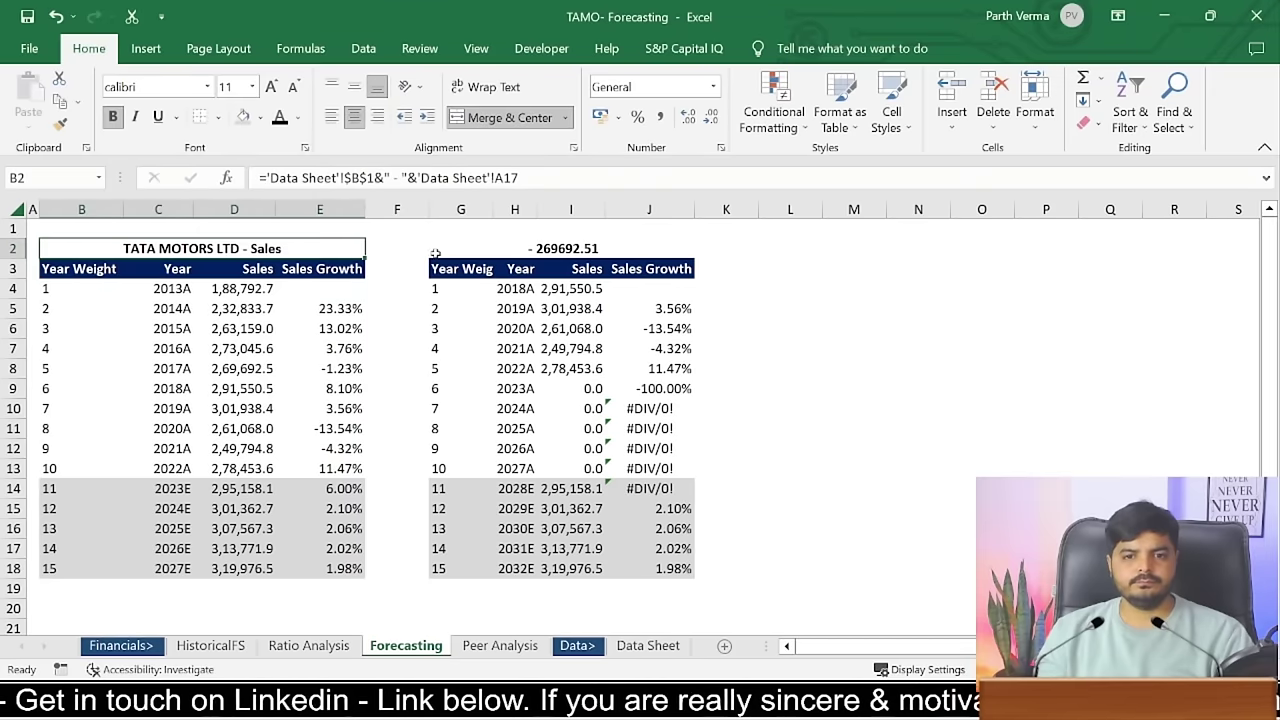
pyautogui.hotkey('ctrl', 'c')
pyautogui.click(513, 249)
pyautogui.hotkey('ctrl', 'v')
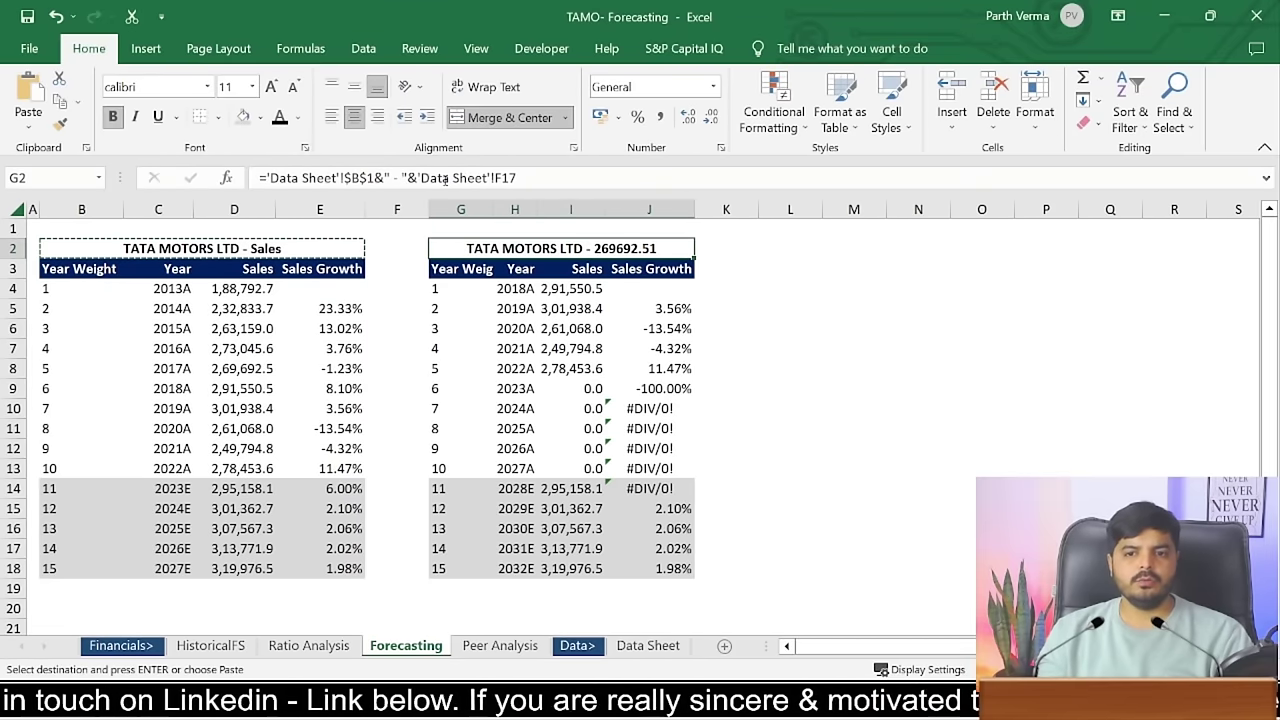
# - Point the G2 title formula at the EBITDA label in HistoricalFS!B18
pyautogui.click(445, 178)
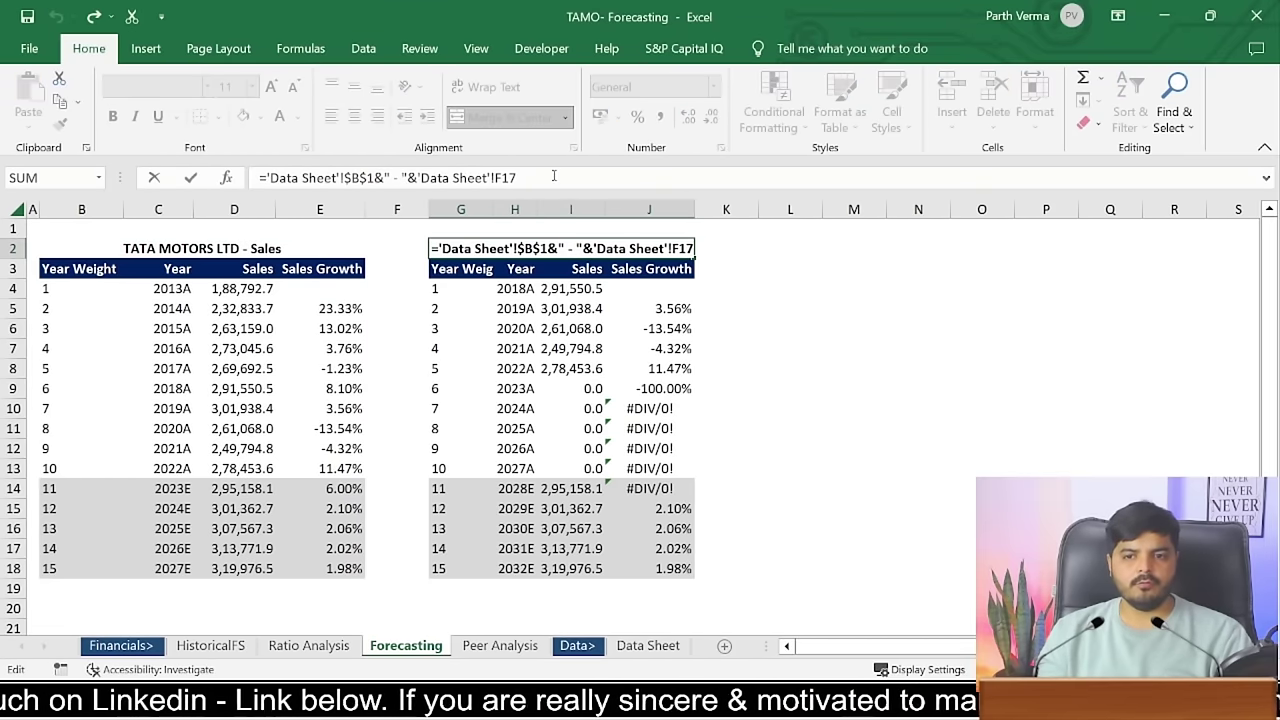
pyautogui.press('BackSpace')
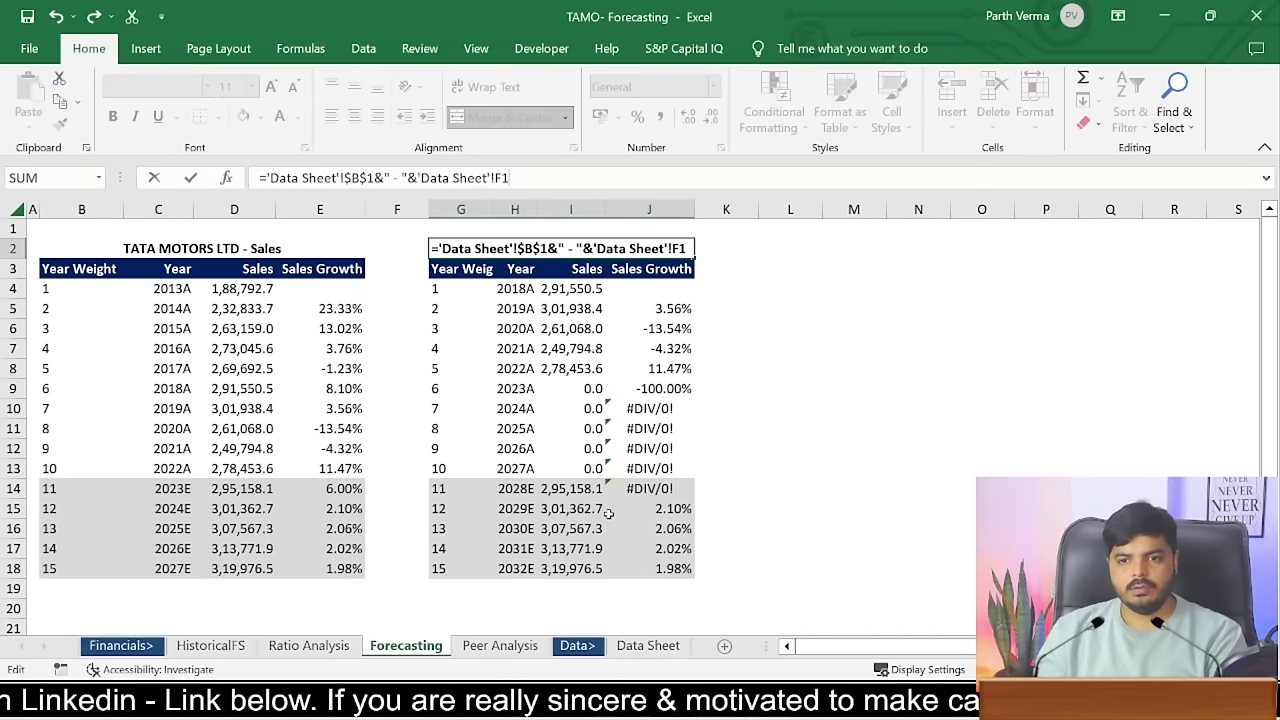
pyautogui.press('BackSpace')
pyautogui.press('BackSpace')
pyautogui.press('BackSpace')
pyautogui.press('BackSpace')
pyautogui.press('BackSpace')
pyautogui.press('BackSpace')
pyautogui.press('BackSpace')
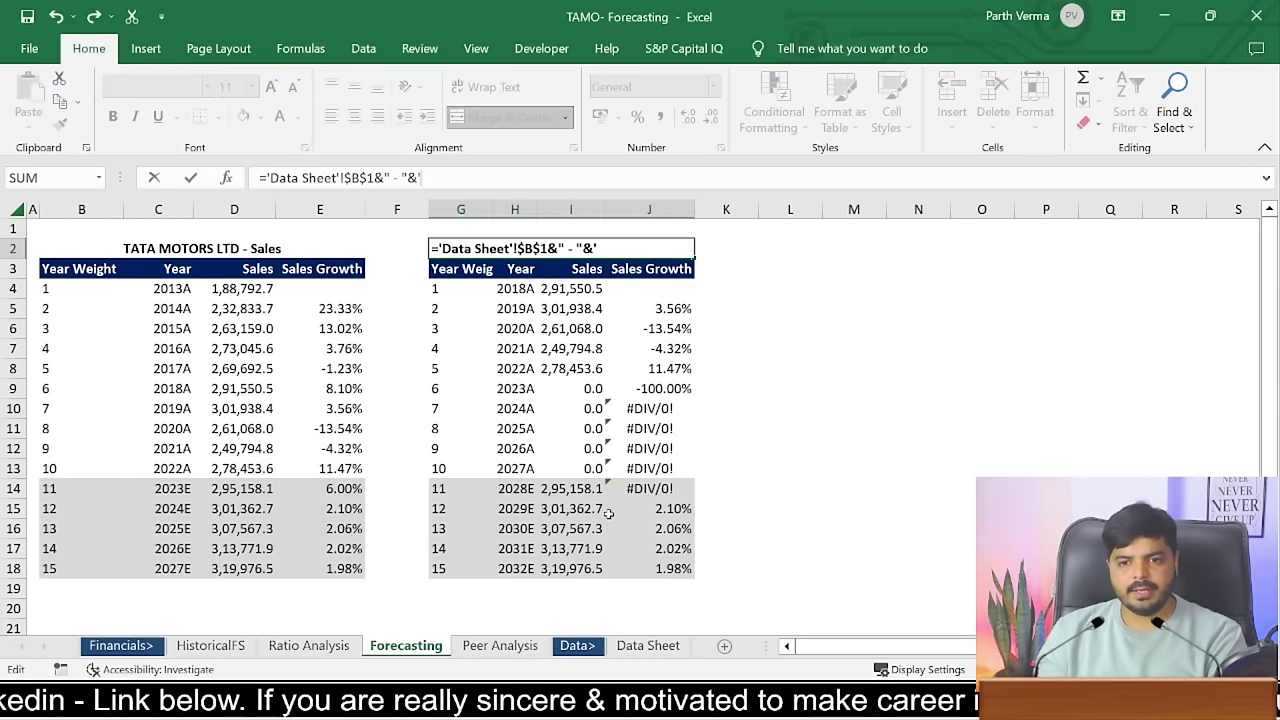
pyautogui.click(648, 645)
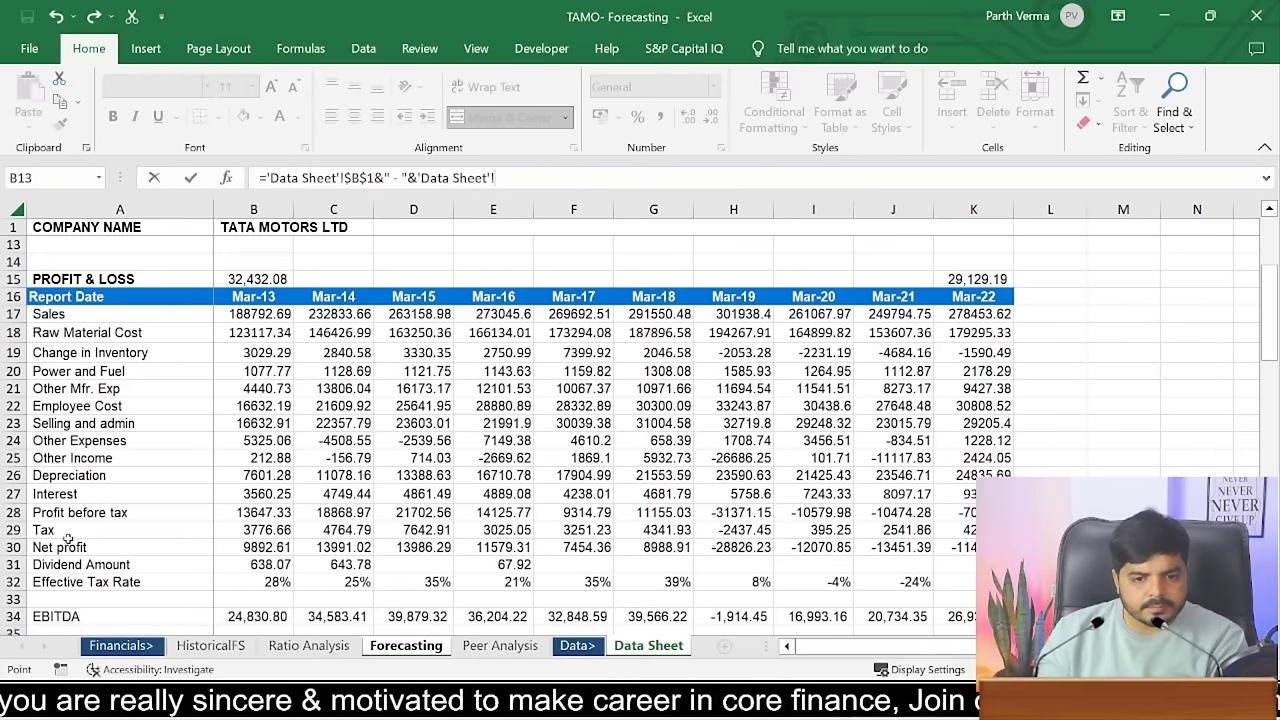
pyautogui.click(208, 646)
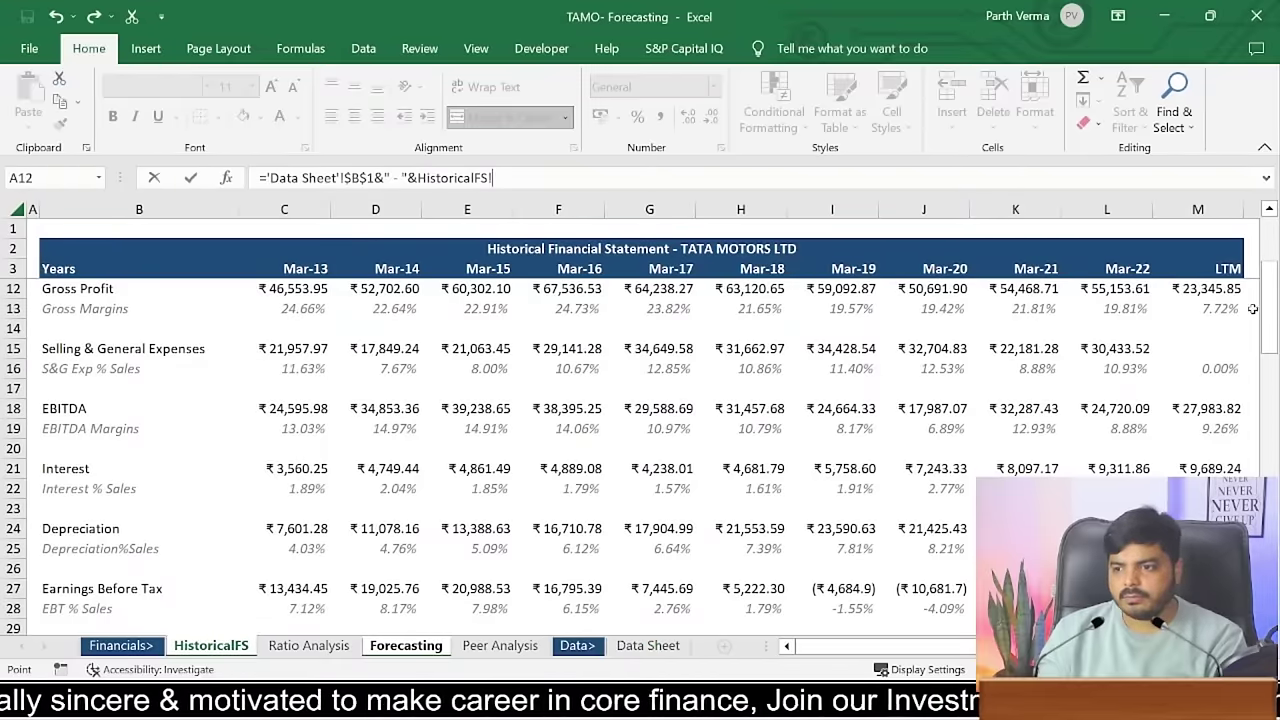
pyautogui.moveTo(1268, 305)
pyautogui.mouseDown()
pyautogui.moveTo(1268, 290)
pyautogui.moveTo(1270, 436)
pyautogui.moveTo(1268, 345)
pyautogui.mouseUp()
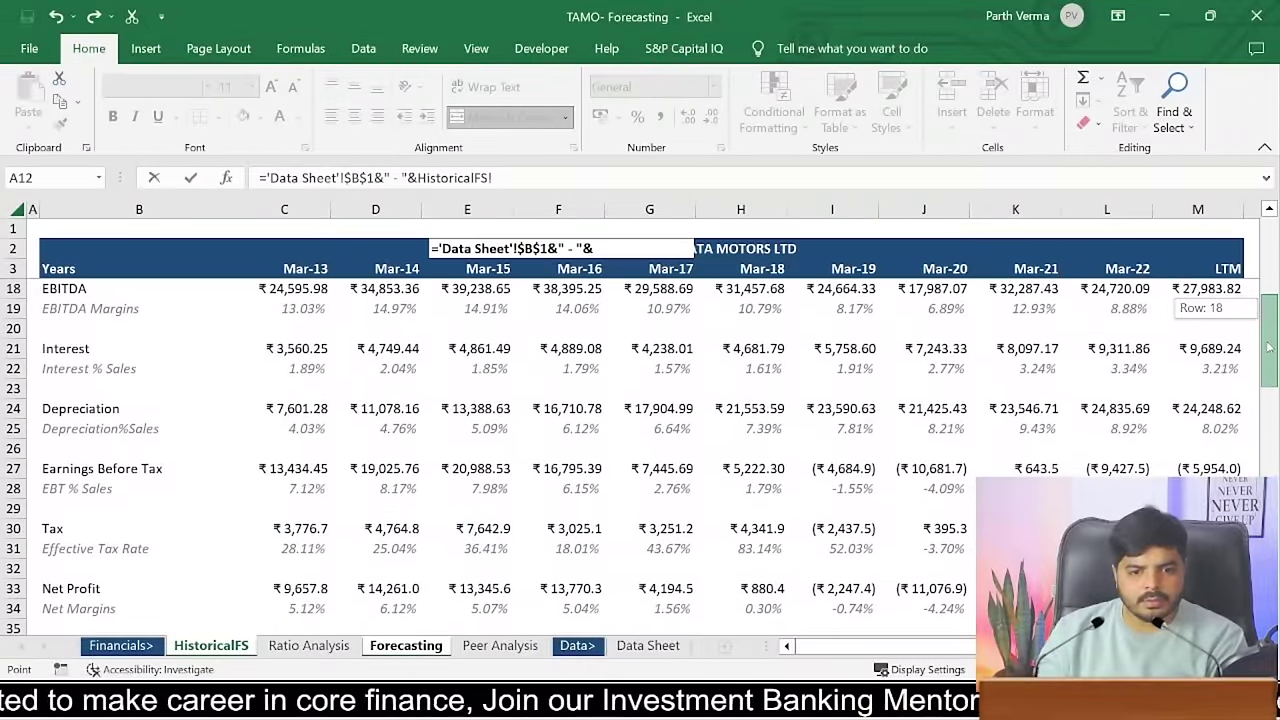
pyautogui.moveTo(1268, 345)
pyautogui.mouseDown()
pyautogui.moveTo(1274, 405)
pyautogui.moveTo(1268, 286)
pyautogui.mouseUp()
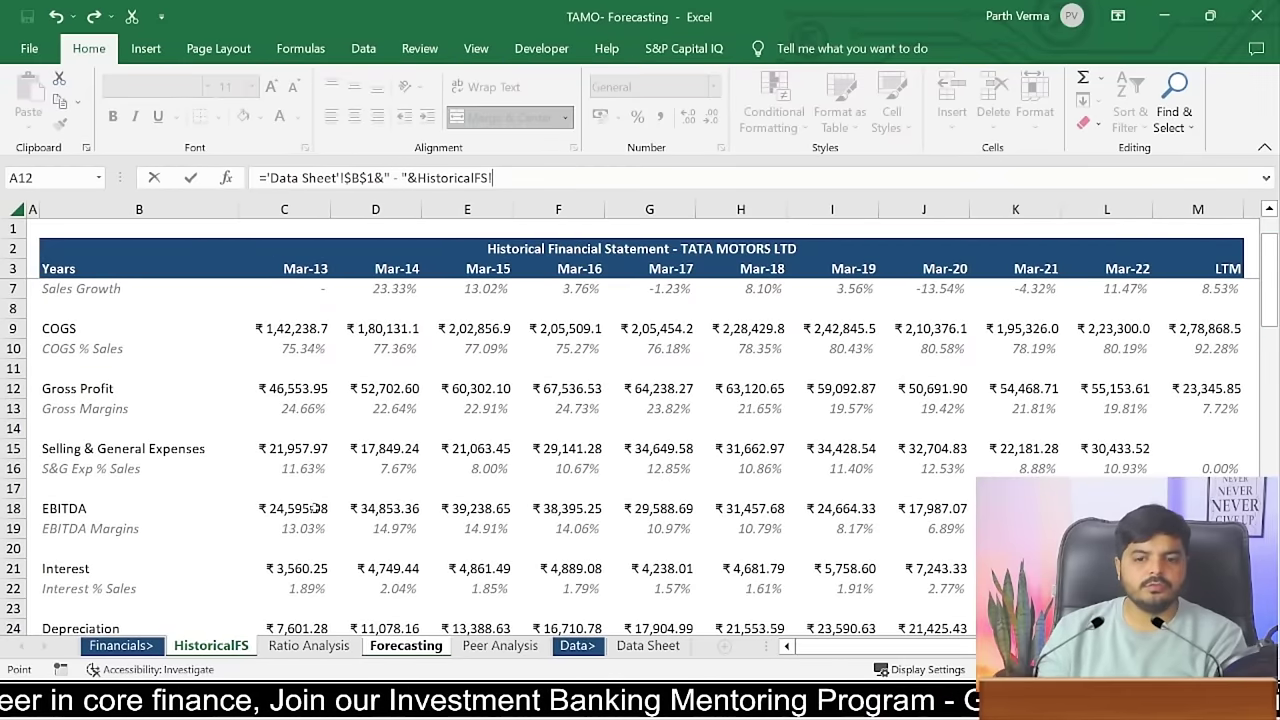
pyautogui.click(85, 505)
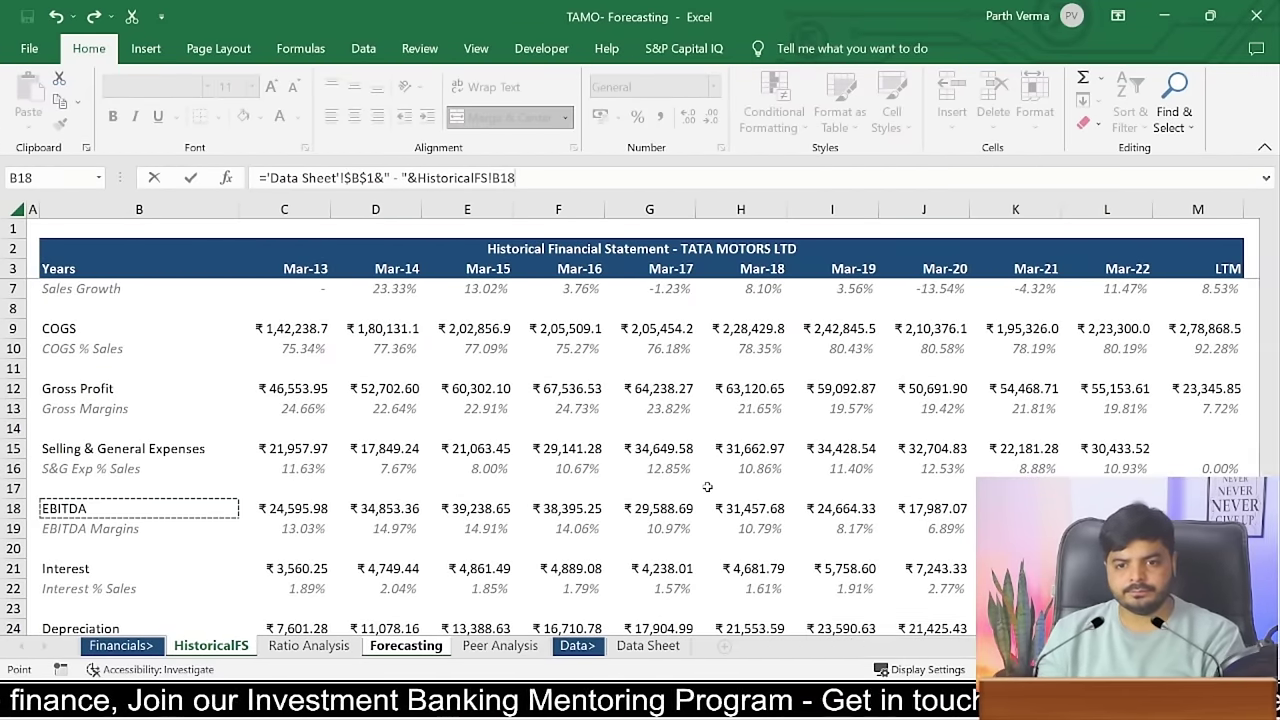
pyautogui.press('Return')
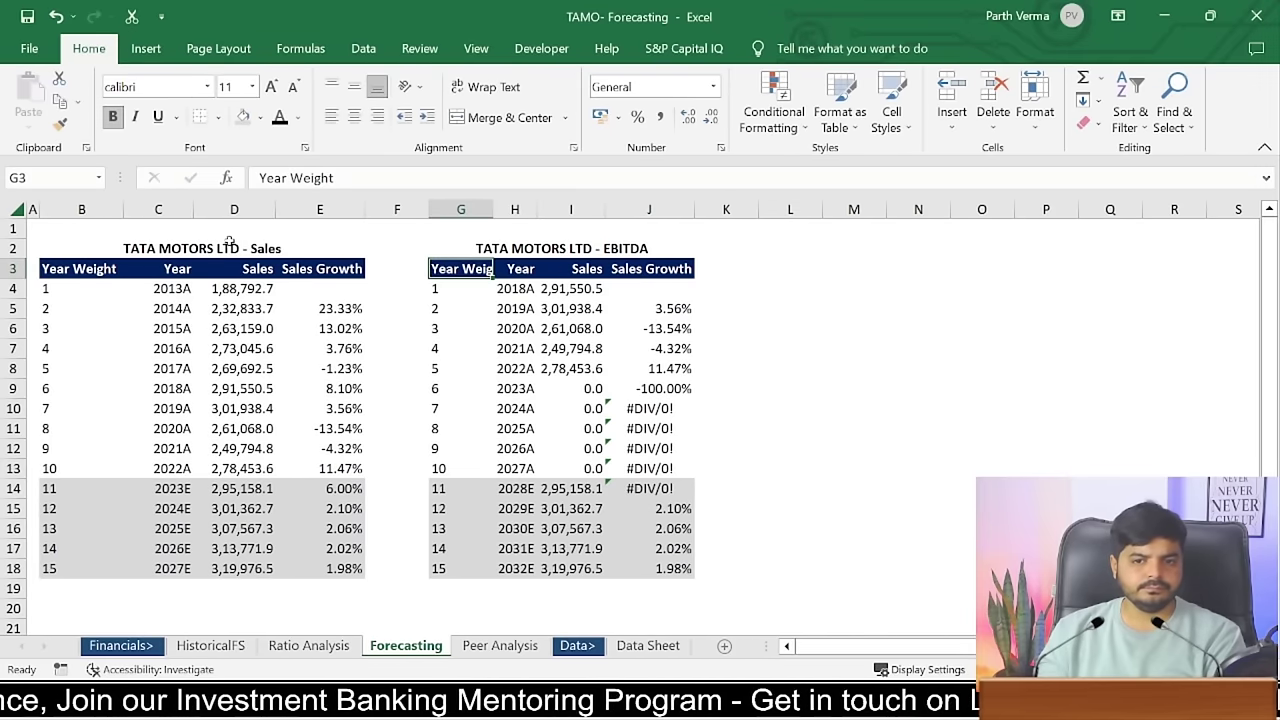
# - Append &" Forecasting" to both the B2 and G2 title formulas
pyautogui.click(265, 242)
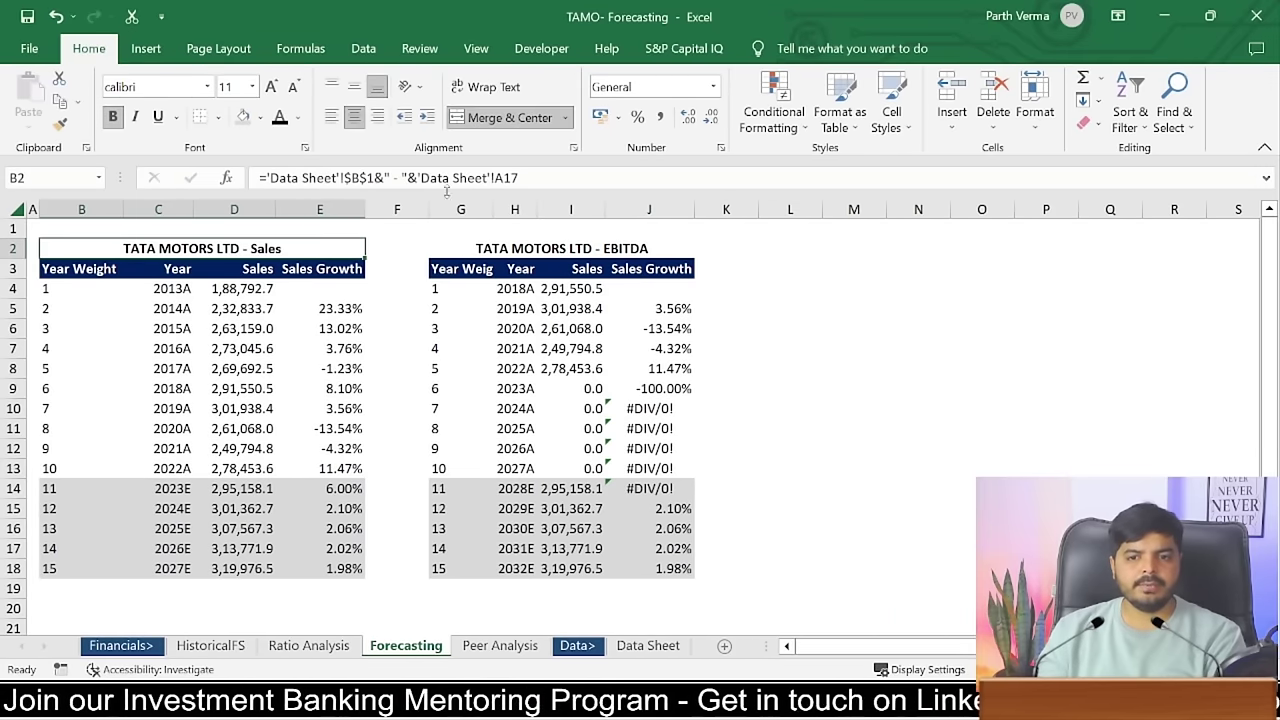
pyautogui.click(520, 177)
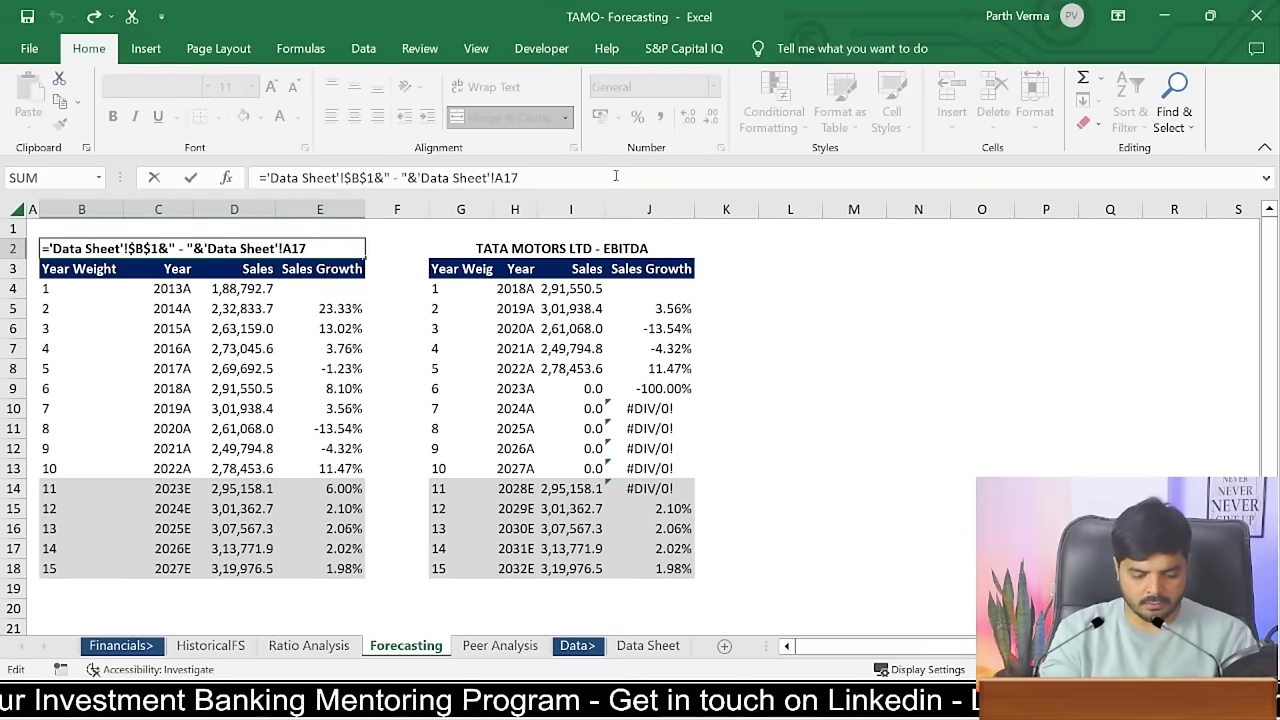
pyautogui.write('&" Forec')
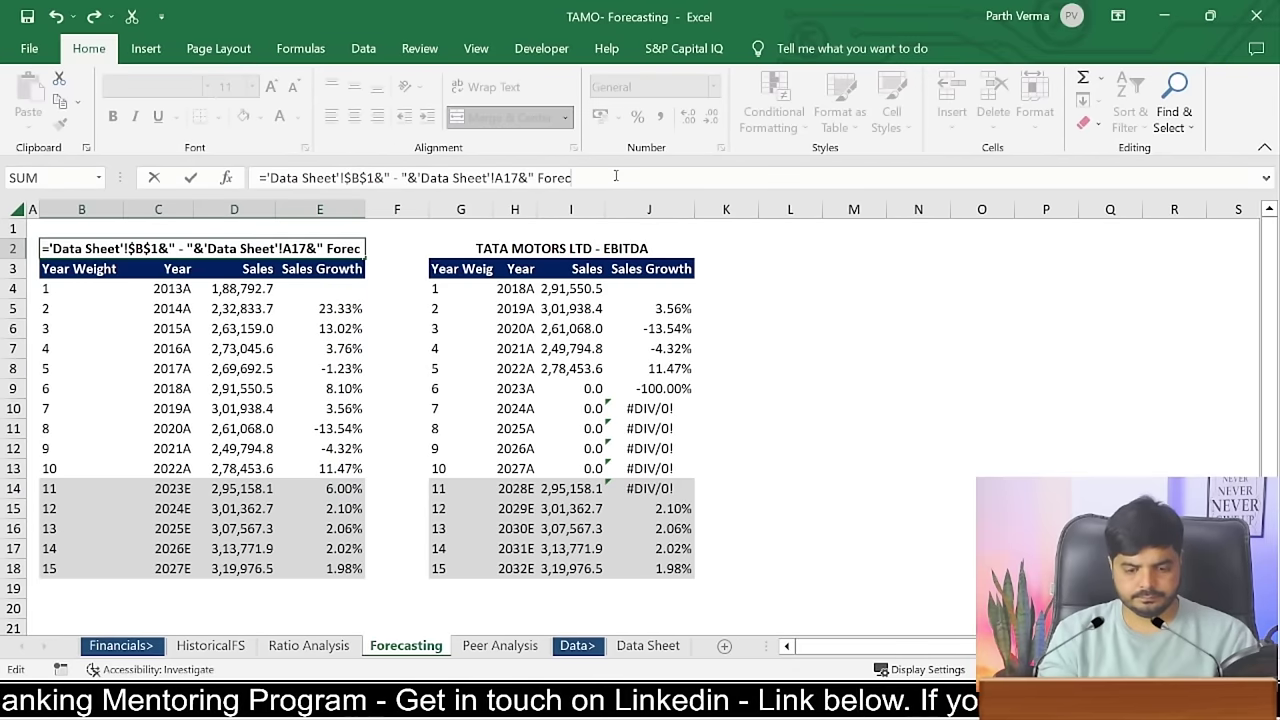
pyautogui.write('asting"')
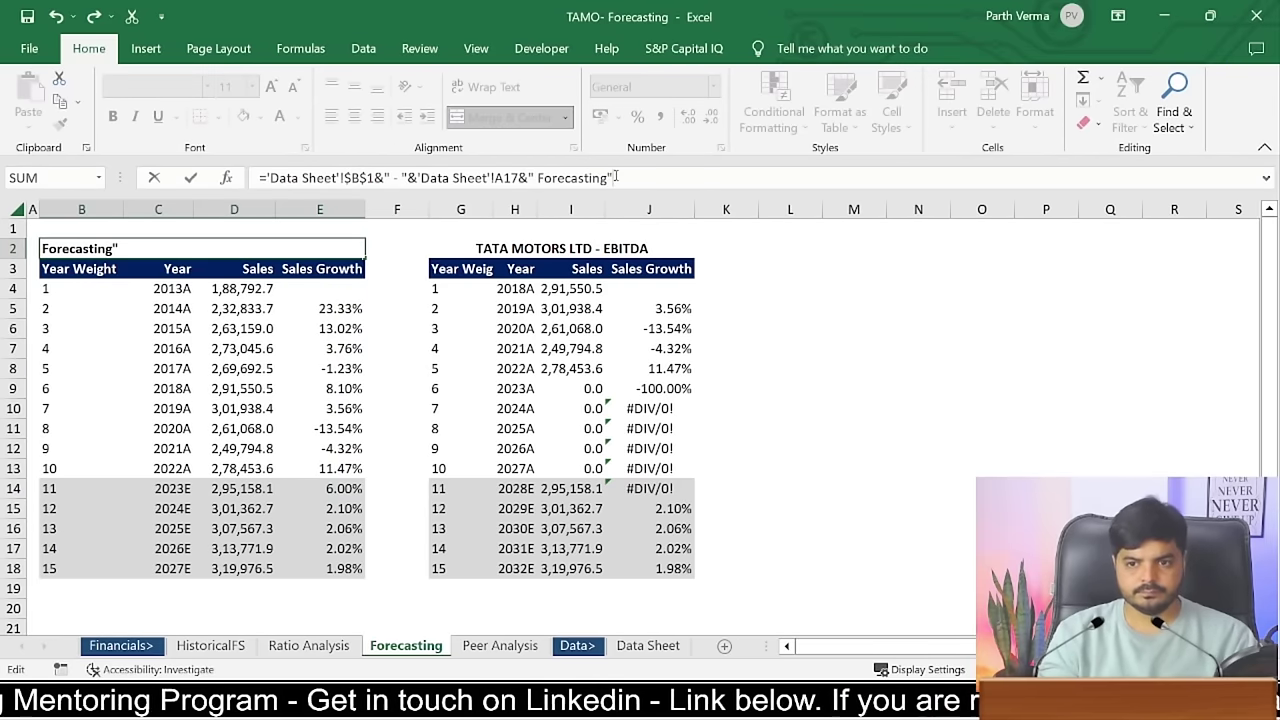
pyautogui.press('Return')
pyautogui.press('Up')
pyautogui.press('Right')
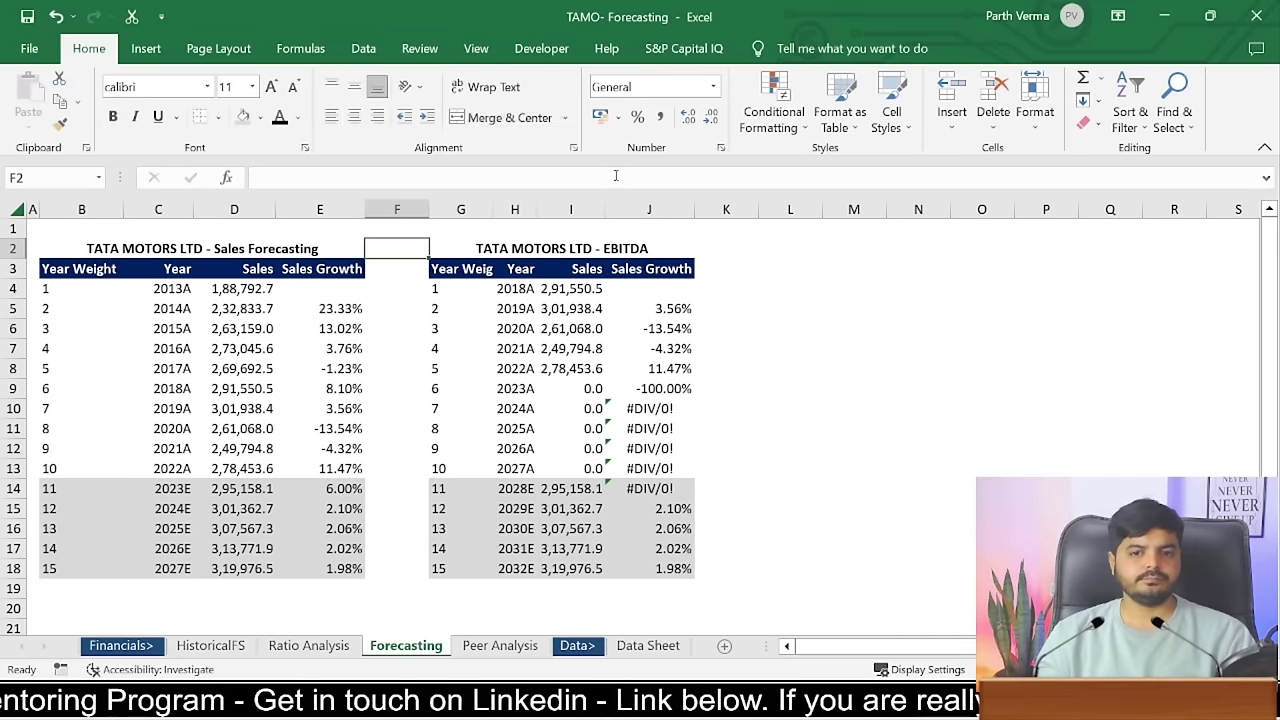
pyautogui.press('Right')
pyautogui.press('Right')
pyautogui.press('Left')
pyautogui.press('F2')
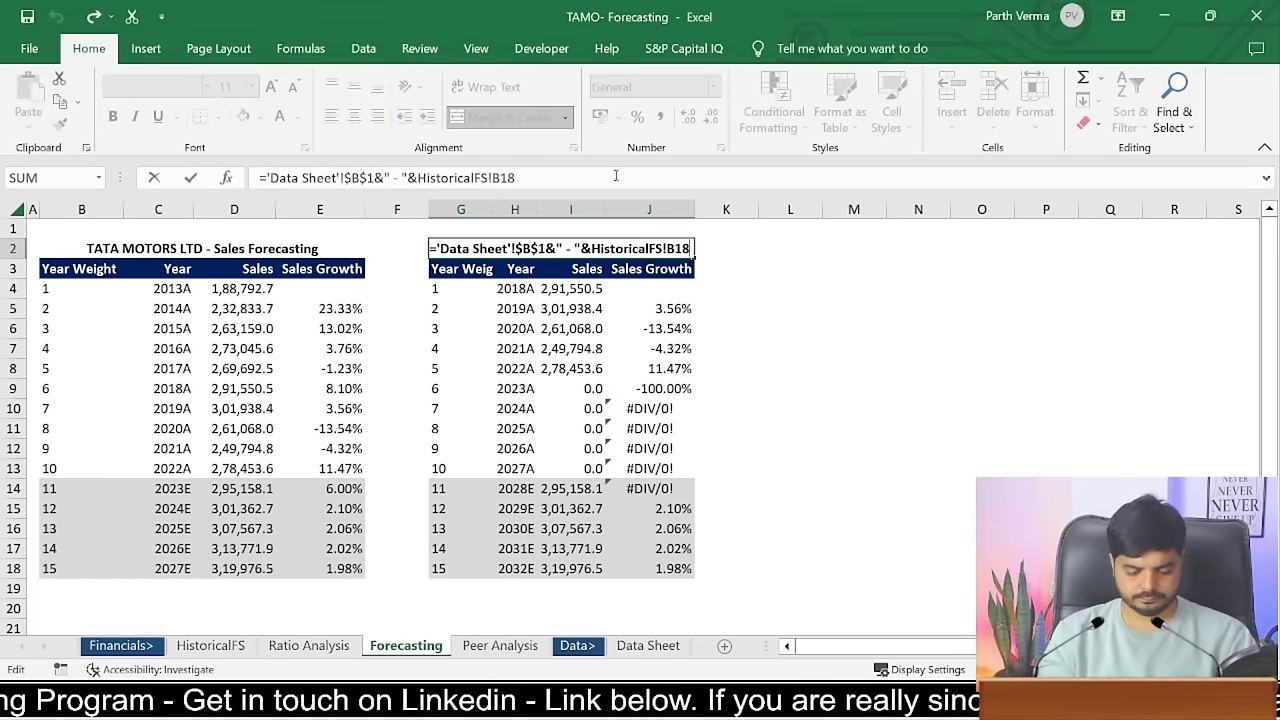
pyautogui.write('&" Forecasting')
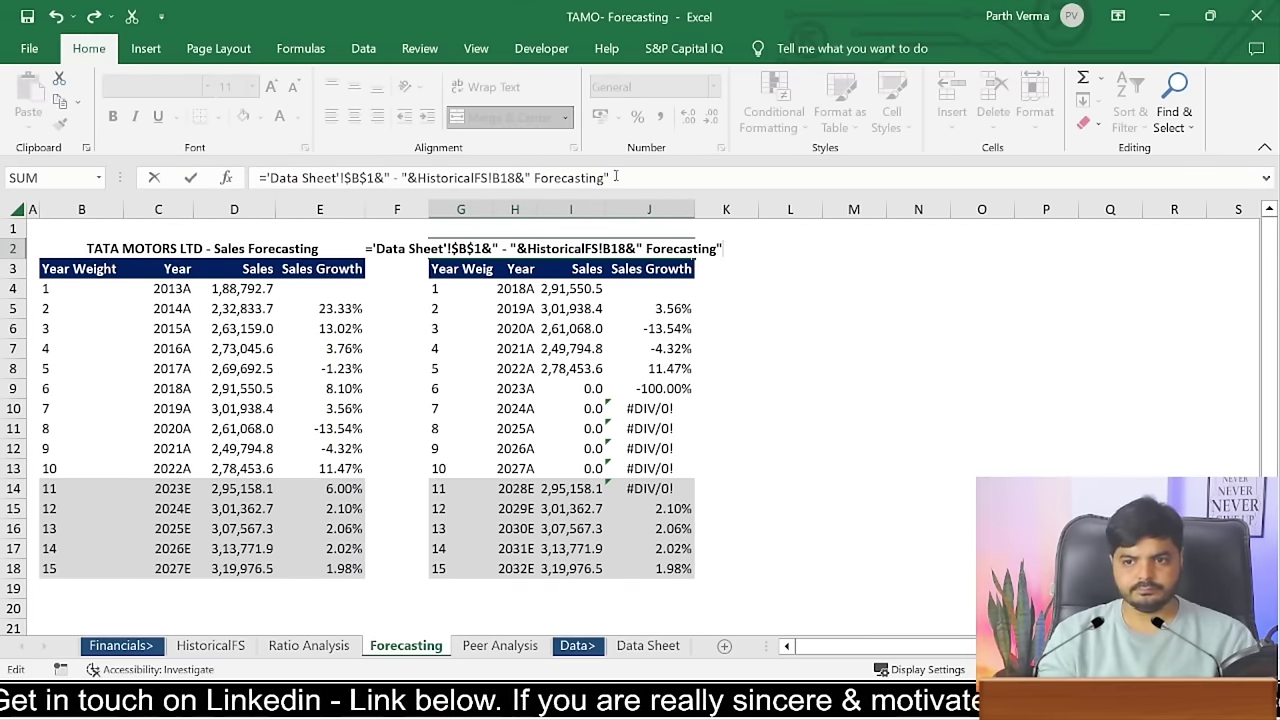
pyautogui.press('Return')
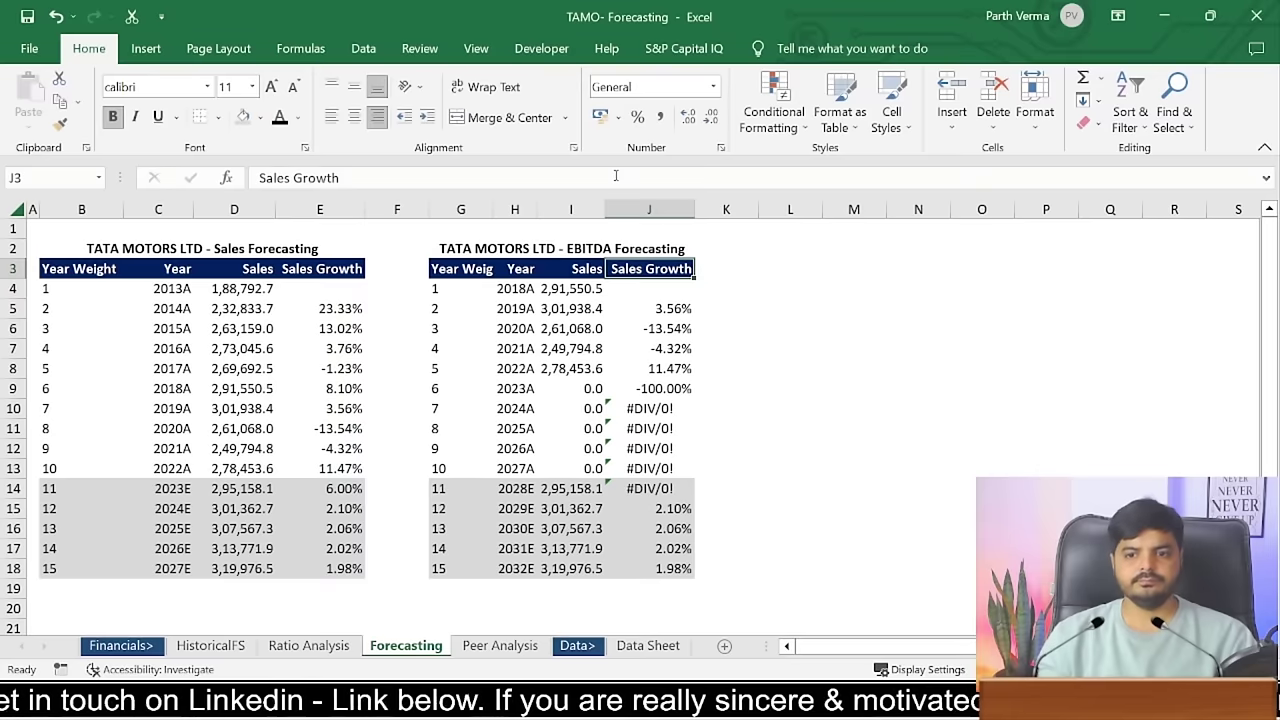
pyautogui.press('Left')
pyautogui.press('Left')
# - Make C4's 'Data Sheet'!$B$16 reference absolute and copy C4 into H4
pyautogui.press('Down')
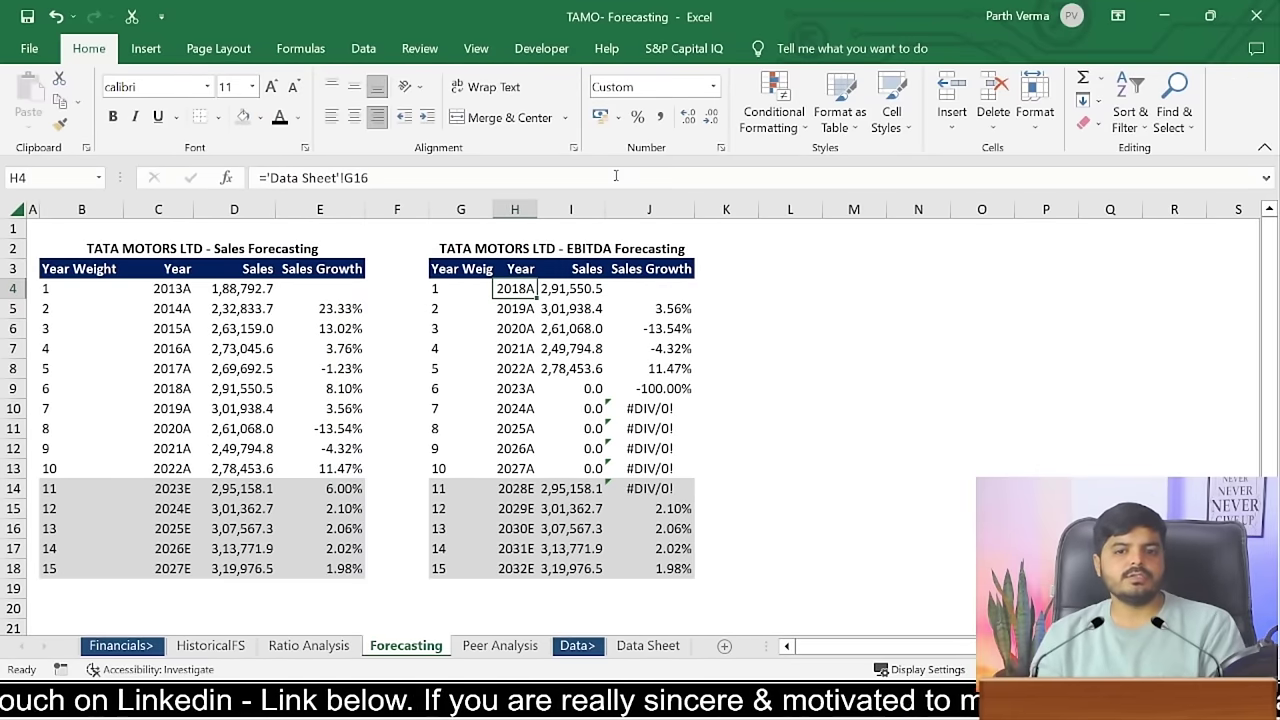
pyautogui.press('Left')
pyautogui.press('Left')
pyautogui.press('Left')
pyautogui.press('Left')
pyautogui.press('Left')
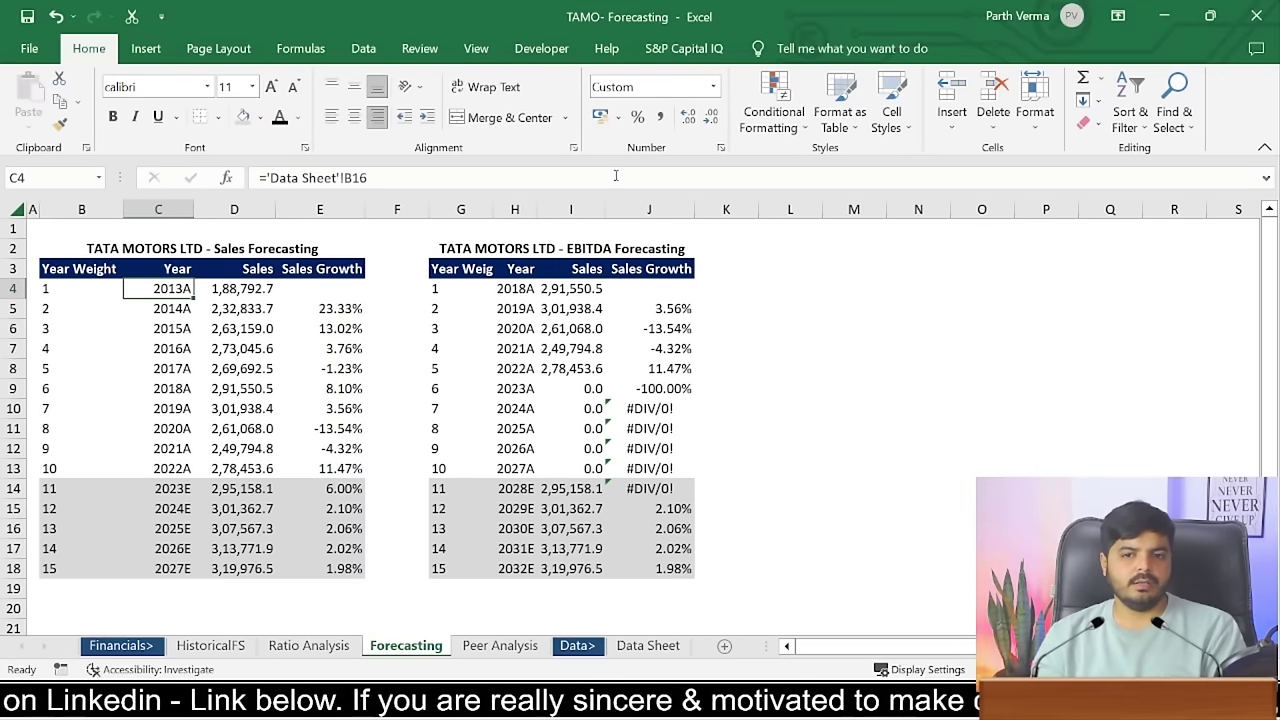
pyautogui.click(396, 172)
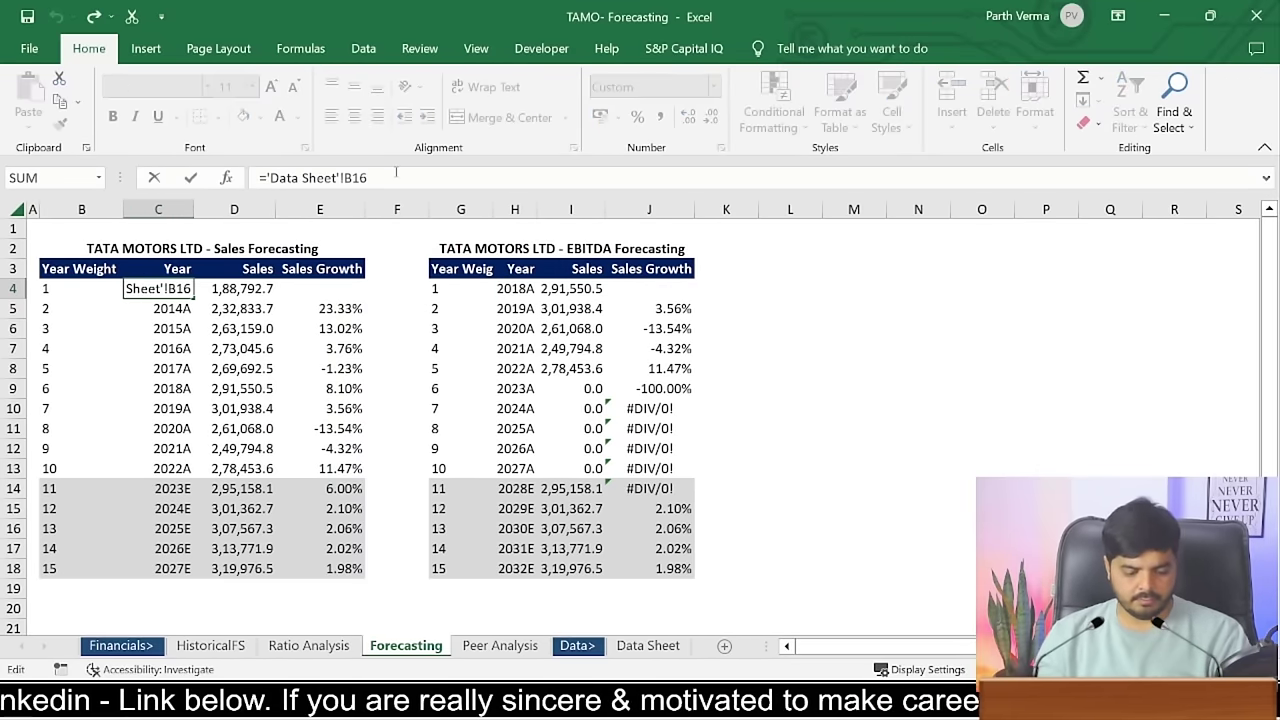
pyautogui.press('Return')
pyautogui.press('Up')
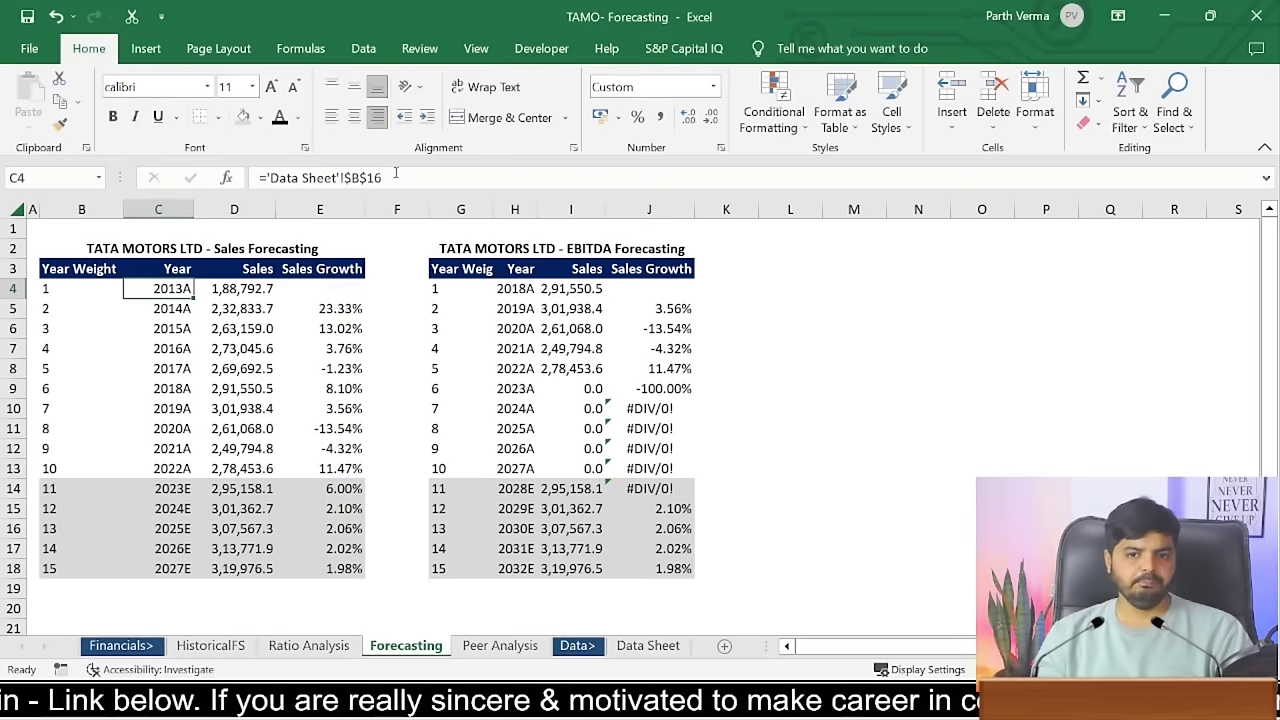
pyautogui.hotkey('ctrl', 'c')
pyautogui.press('Right')
pyautogui.press('Right')
pyautogui.press('Right')
pyautogui.press('Right')
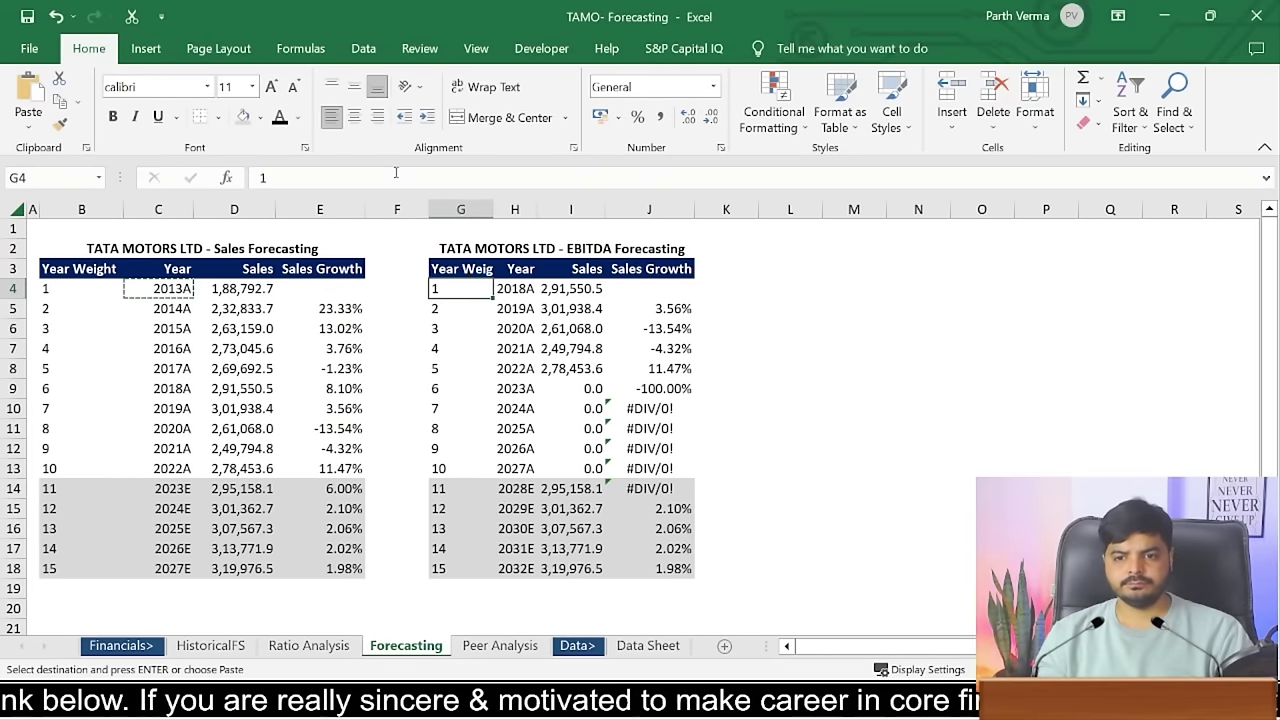
pyautogui.press('Right')
pyautogui.hotkey('ctrl', 'v')
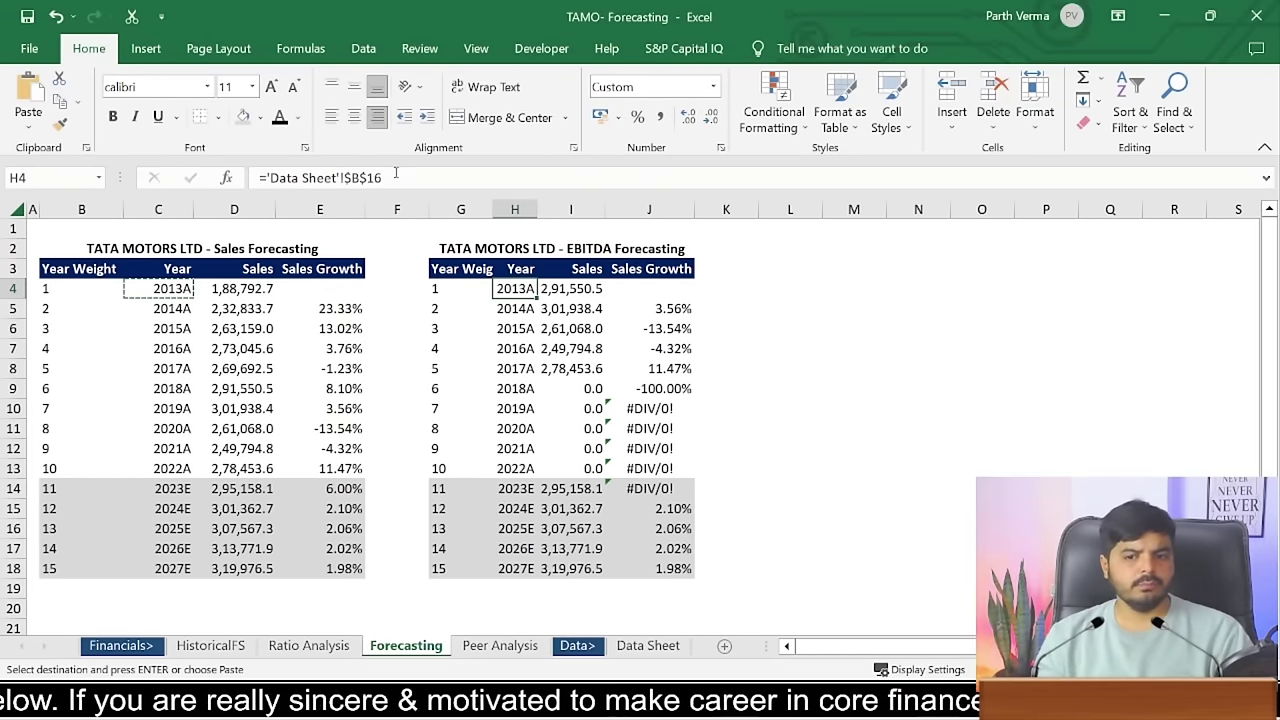
# - Inspect the EBITDA value formula in I4 and select the I4:I13 values
pyautogui.press('Right')
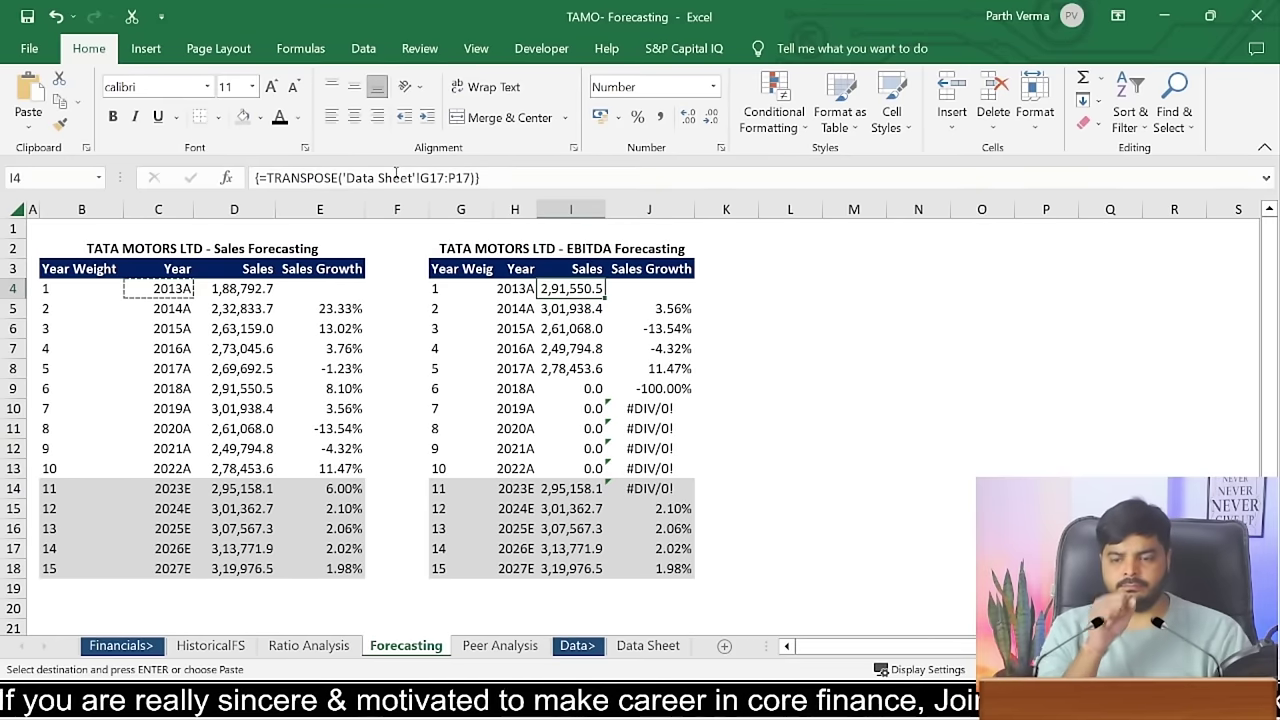
pyautogui.write('=')
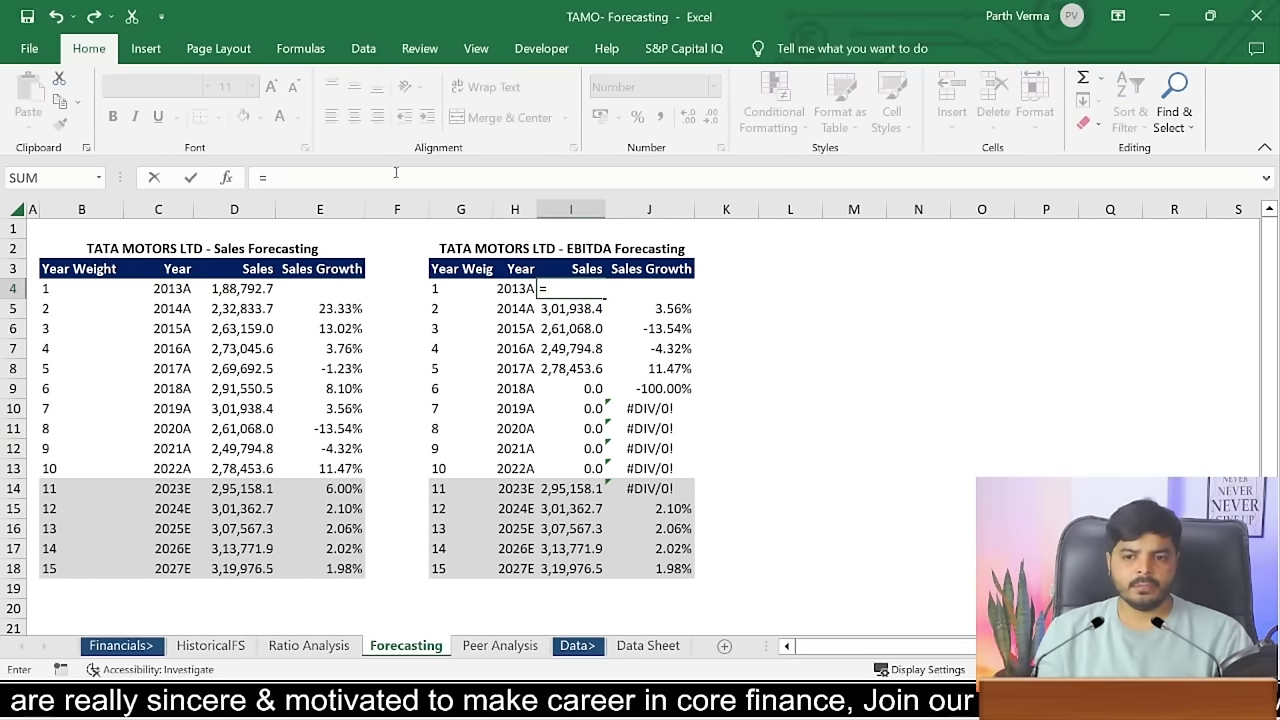
pyautogui.press('Escape')
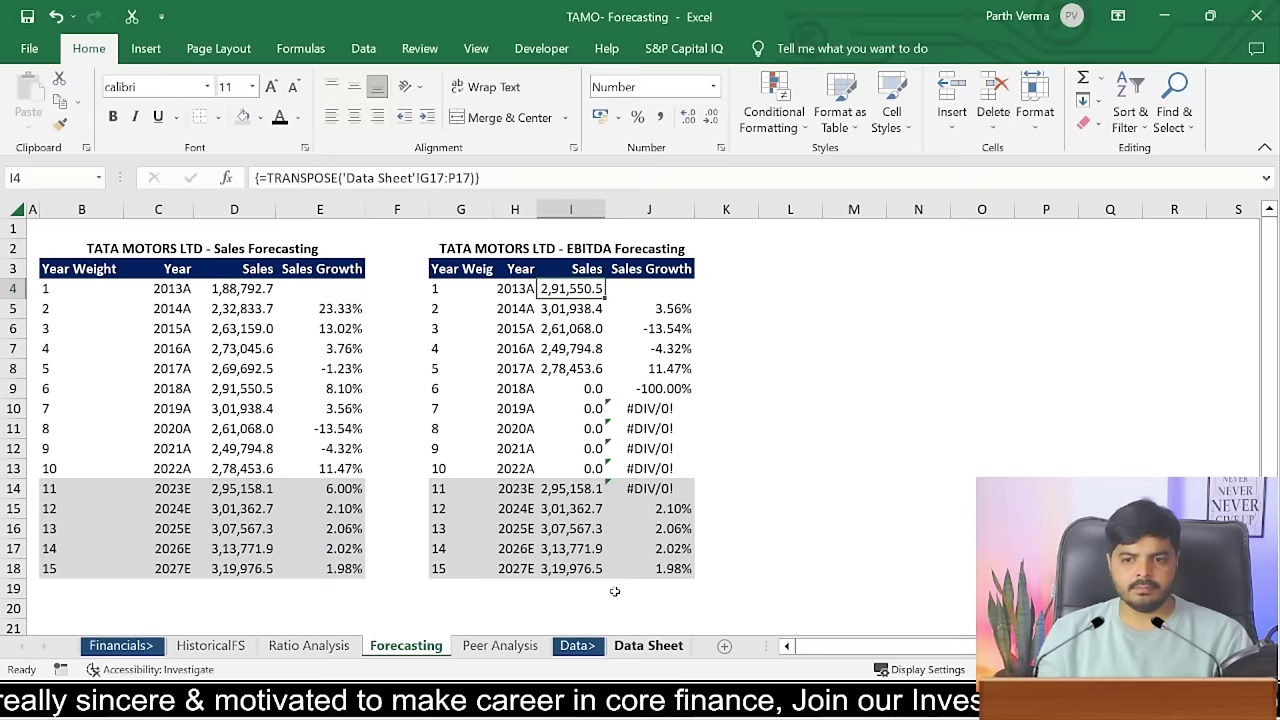
pyautogui.keyDown('shift'); pyautogui.click(592, 469); pyautogui.keyUp('shift')
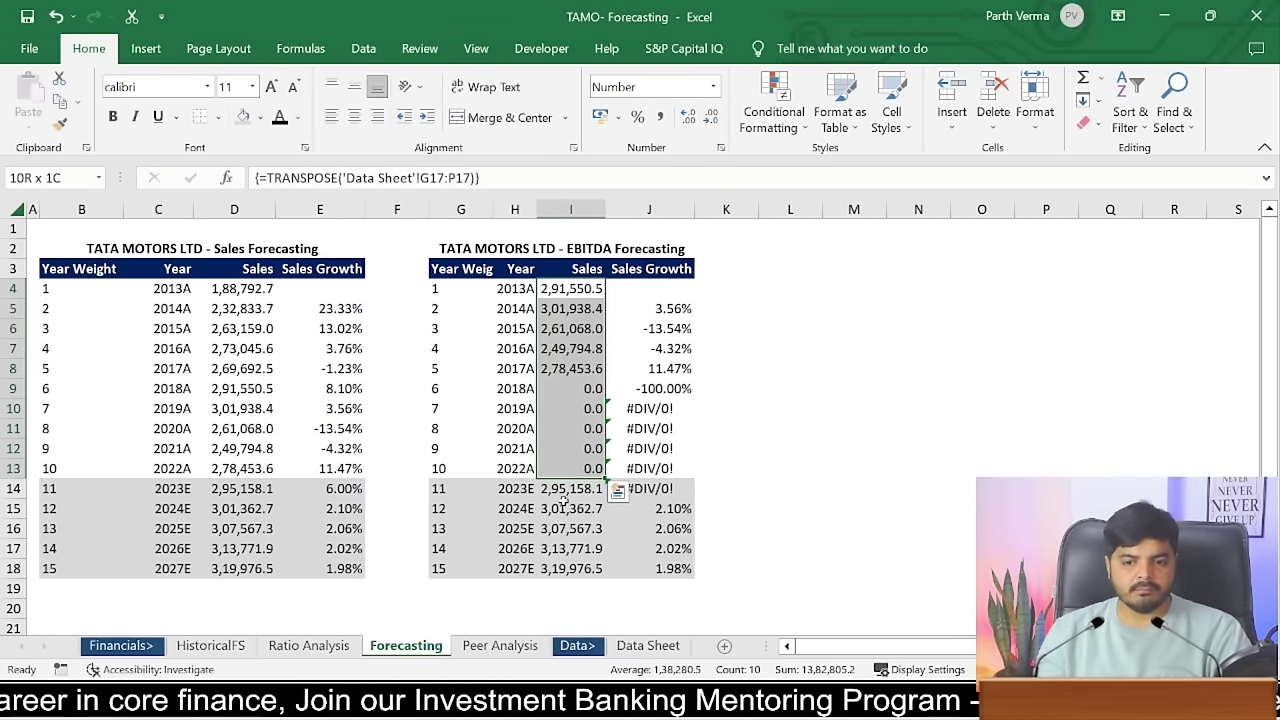
# - Replace HistoricalFS!B18 in the G2 title formula with 'Data Sheet'!A34
pyautogui.click(636, 646)
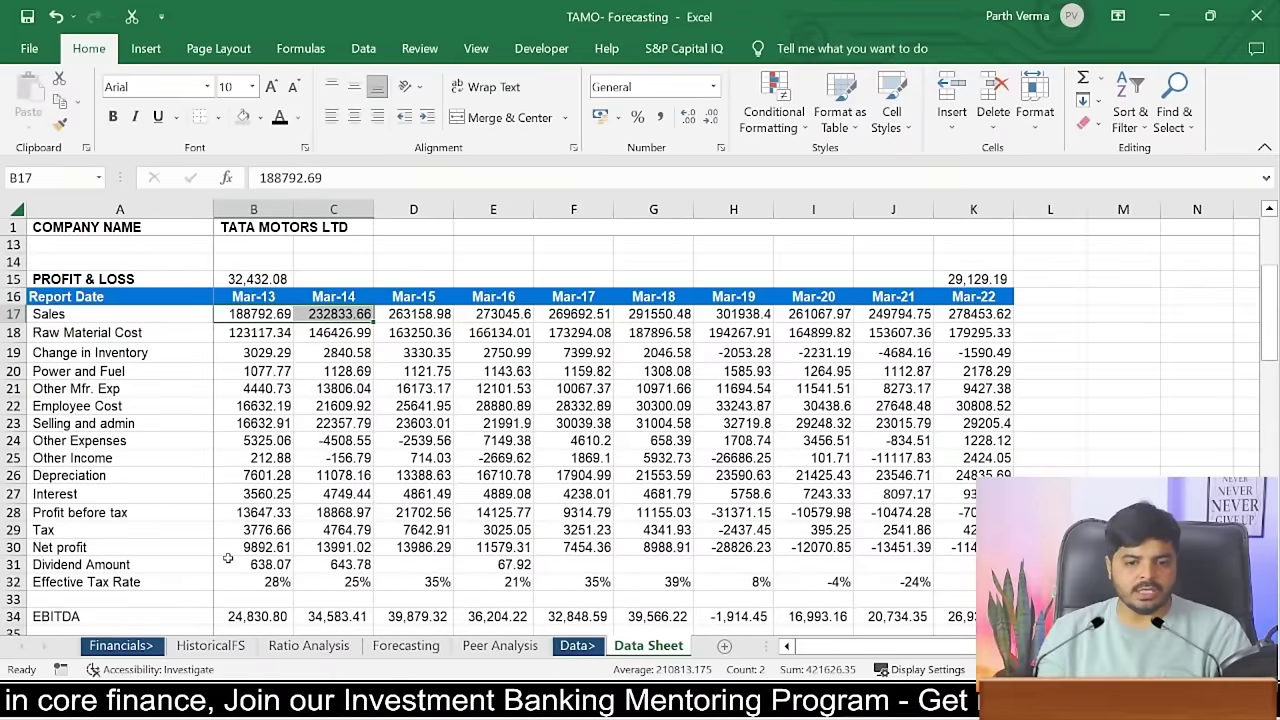
pyautogui.moveTo(258, 616); pyautogui.dragTo(962, 616)
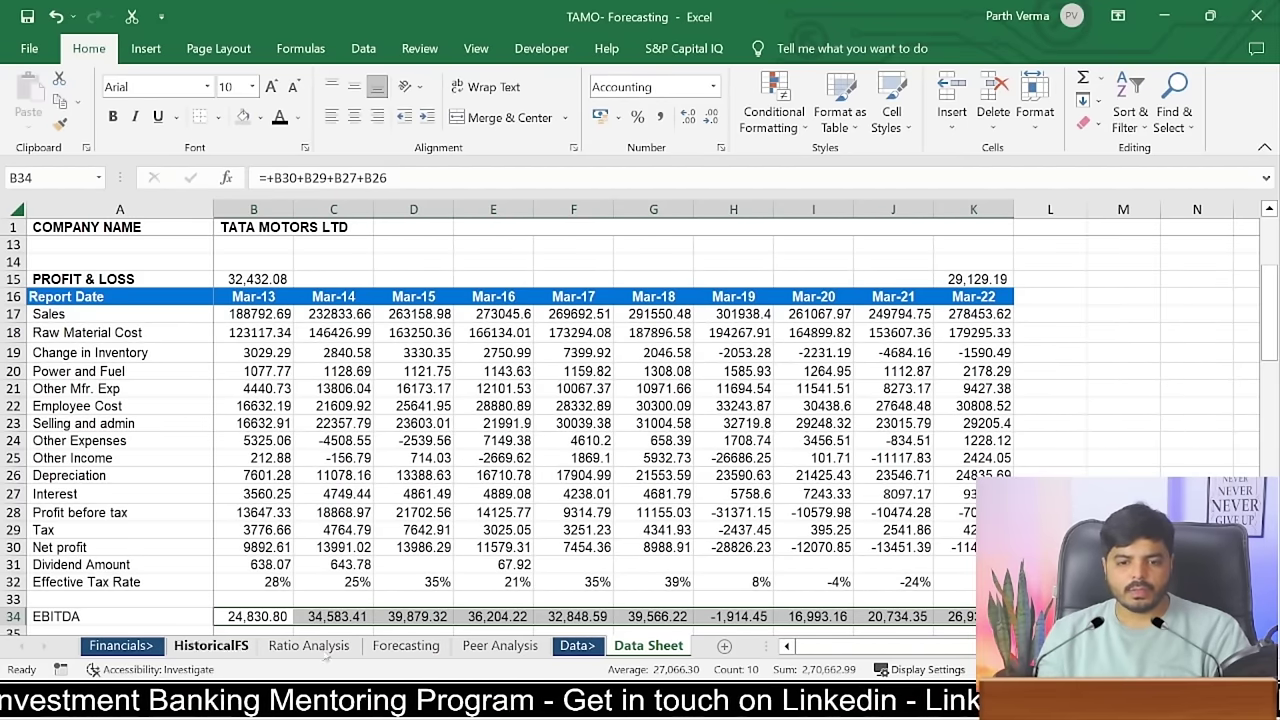
pyautogui.click(405, 646)
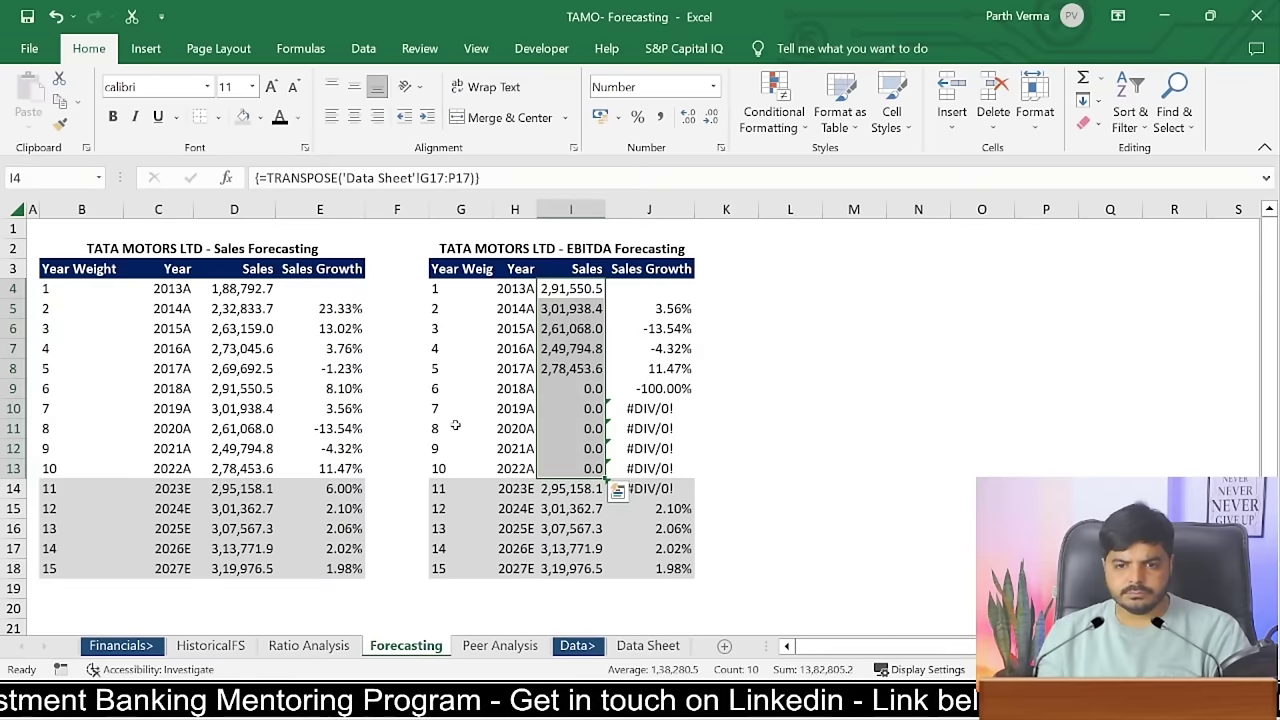
pyautogui.click(502, 252)
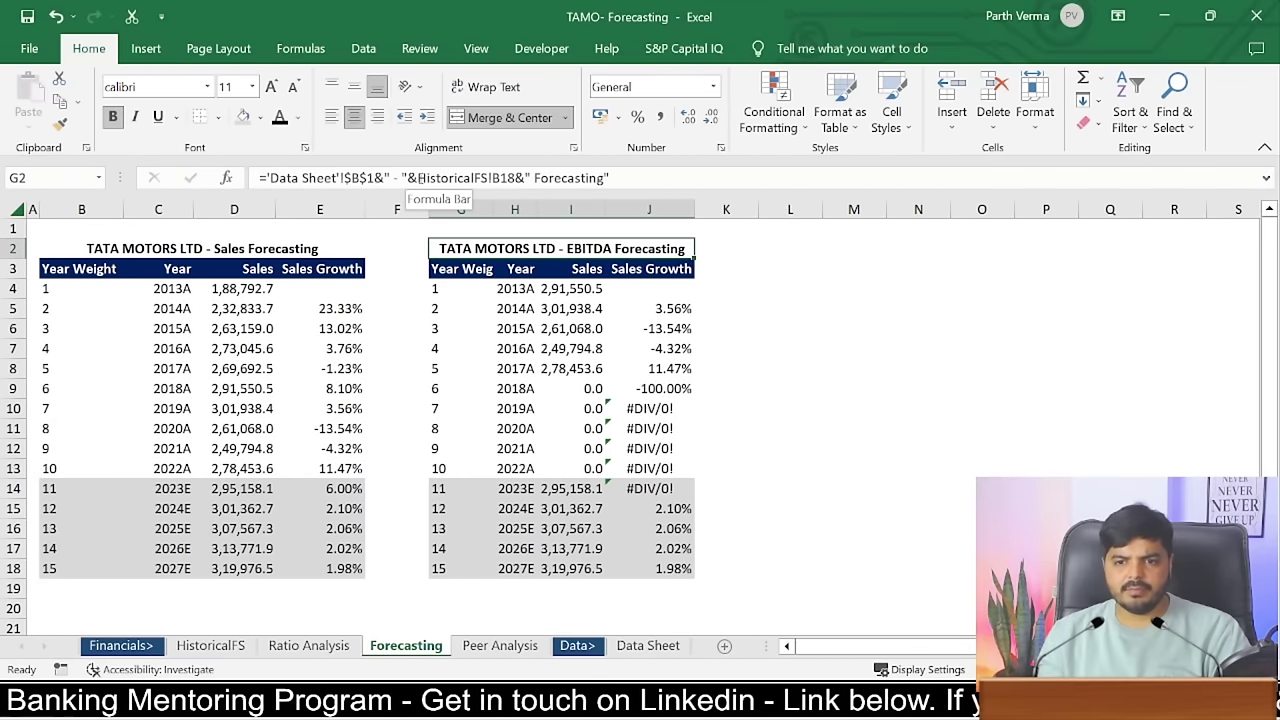
pyautogui.moveTo(418, 178); pyautogui.dragTo(500, 178)
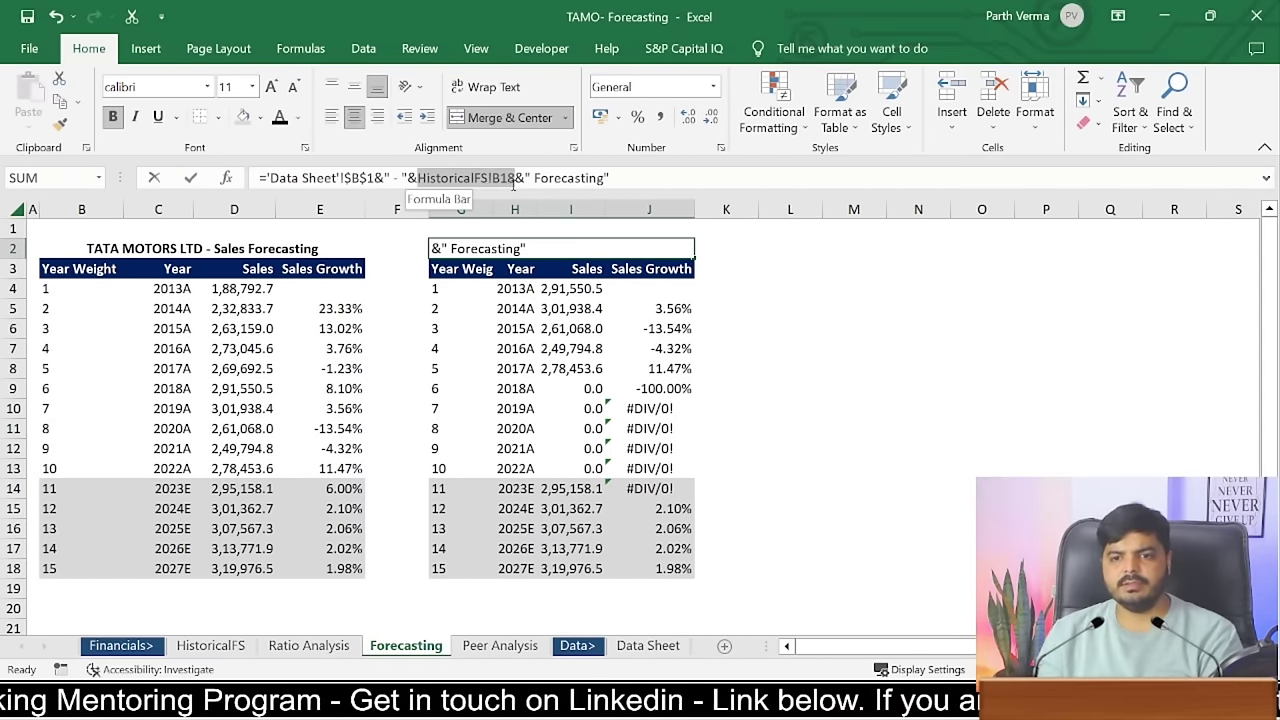
pyautogui.press('BackSpace')
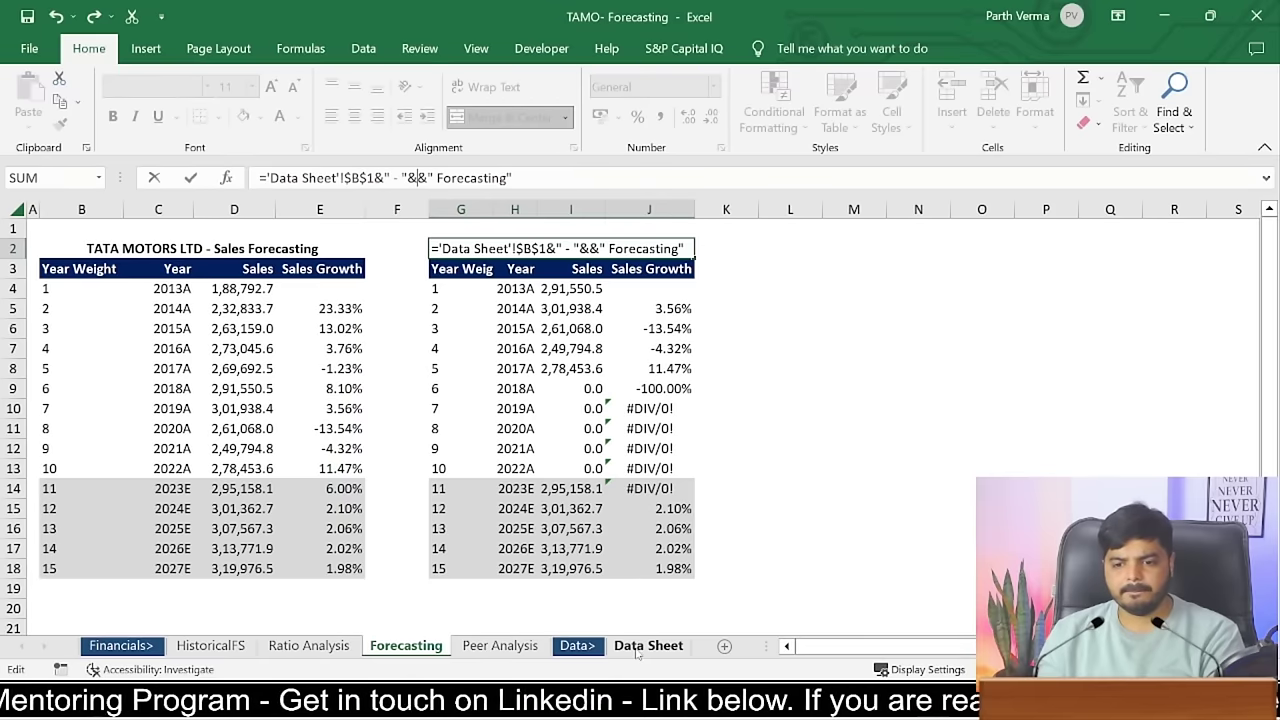
pyautogui.click(645, 646)
pyautogui.click(92, 617)
pyautogui.press('Return')
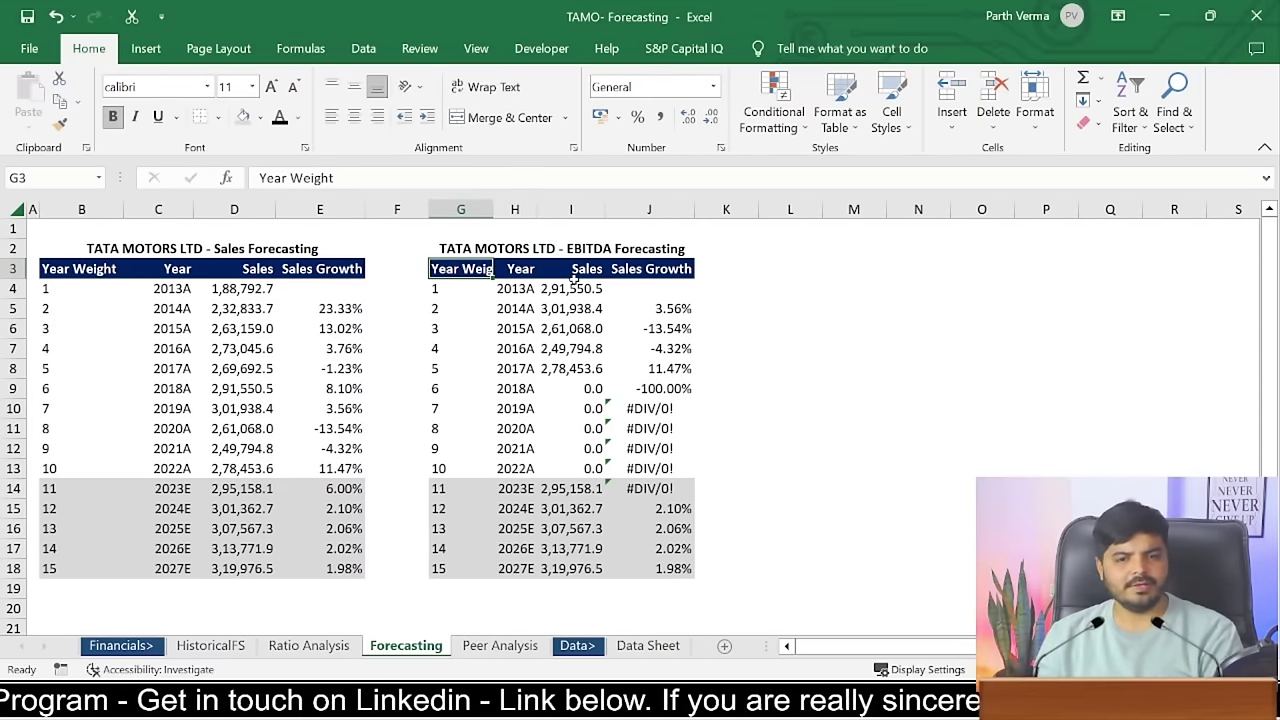
# - Check the EBITDA table formulas in I9, G5, I4, J5 and H4
pyautogui.click(570, 388)
pyautogui.click(480, 314)
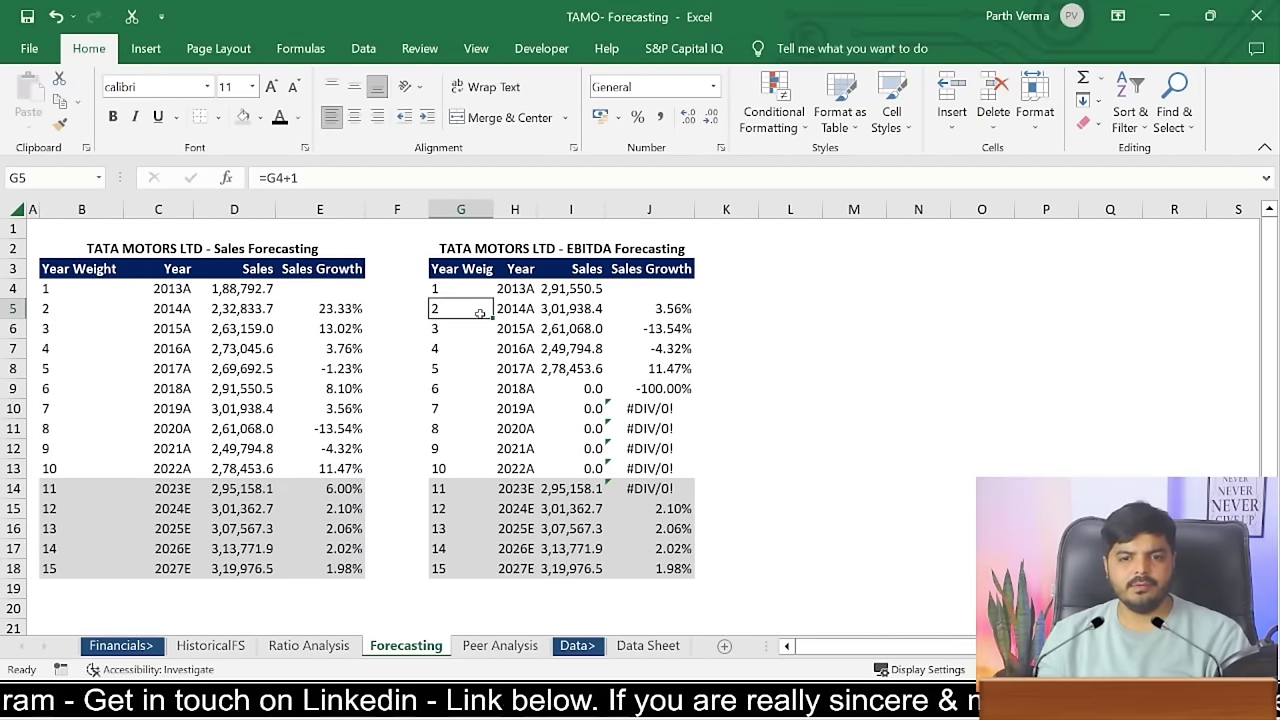
pyautogui.click(582, 292)
pyautogui.click(635, 308)
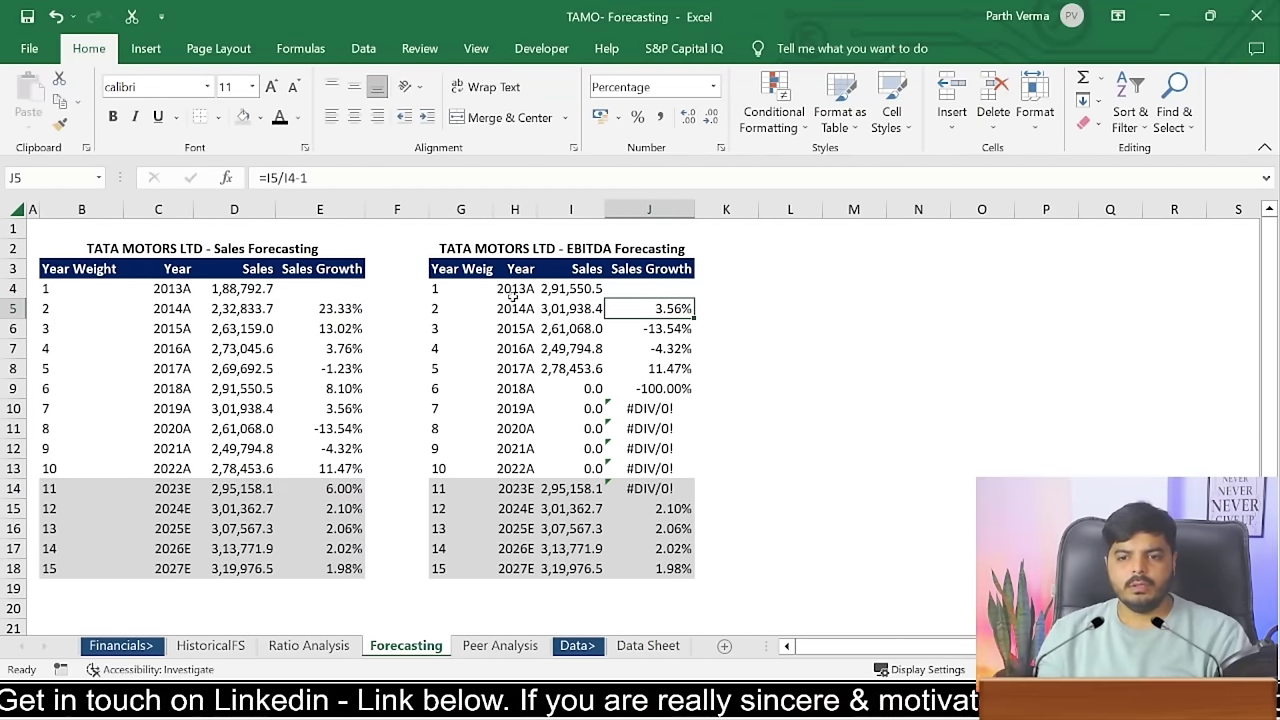
pyautogui.click(512, 290)
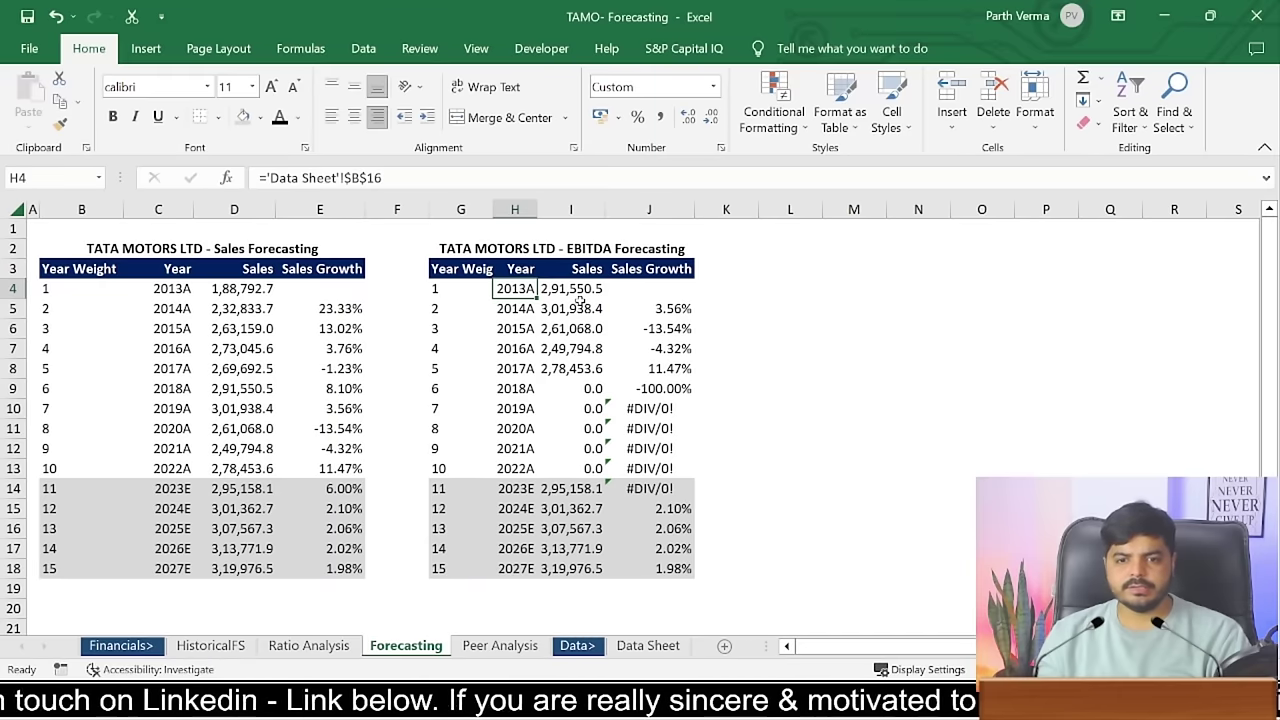
pyautogui.click(573, 290)
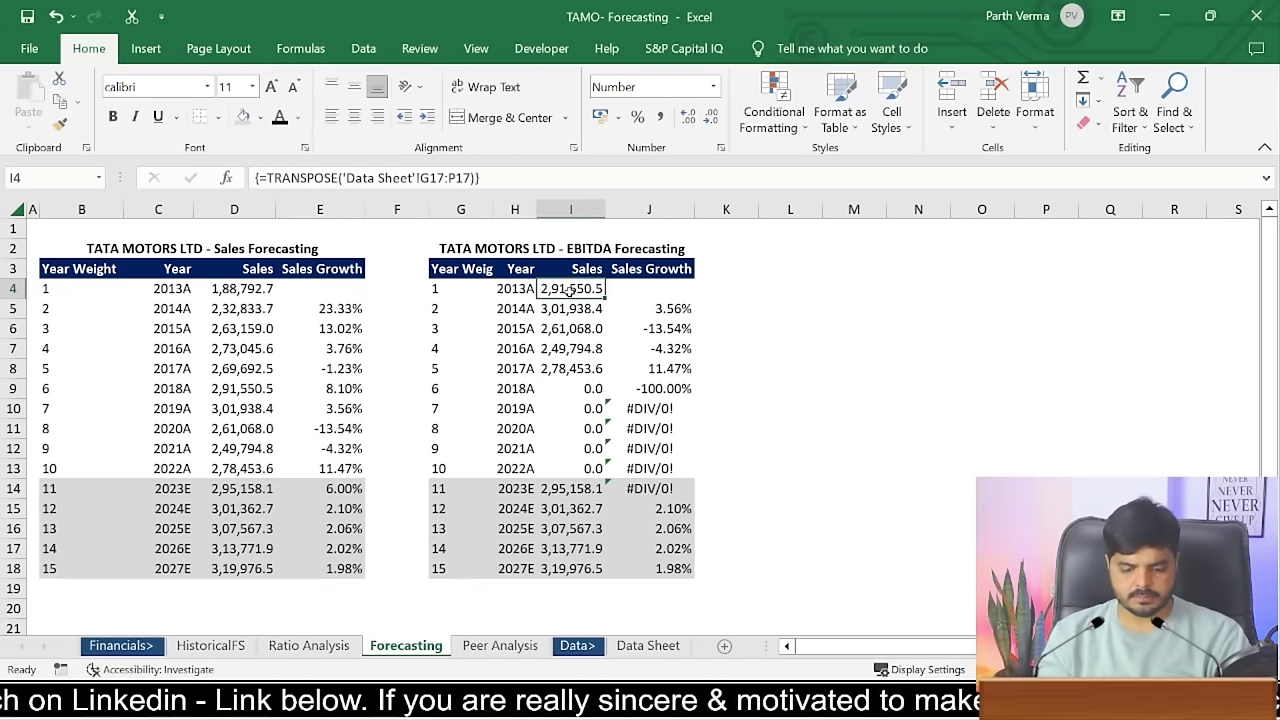
# - Enter =TRANSPOSE('Data Sheet'!B34:K34) as an array formula in I4:I13
pyautogui.hotkey('shift', 'Down')
pyautogui.hotkey('shift', 'Down')
pyautogui.hotkey('shift', 'Down')
pyautogui.hotkey('shift', 'Down')
pyautogui.hotkey('shift', 'Down')
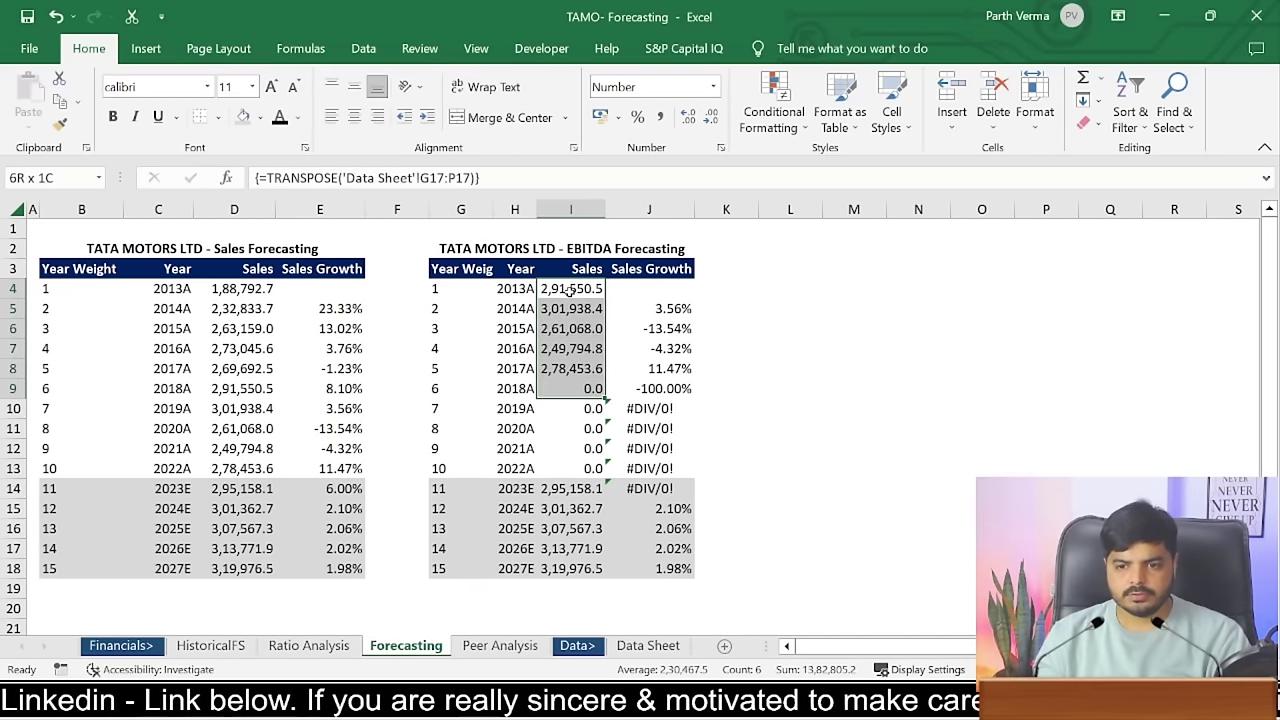
pyautogui.hotkey('shift', 'Down')
pyautogui.hotkey('shift', 'Down')
pyautogui.hotkey('shift', 'Down')
pyautogui.hotkey('shift', 'Down')
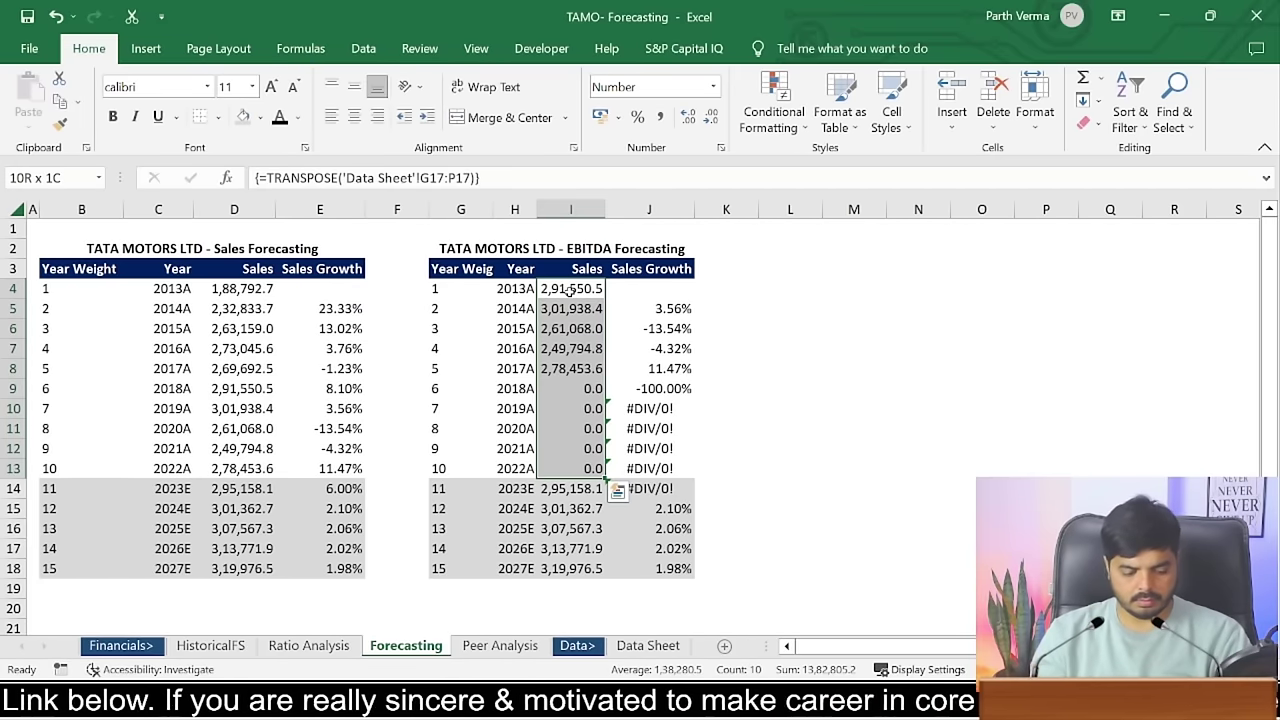
pyautogui.press('F2')
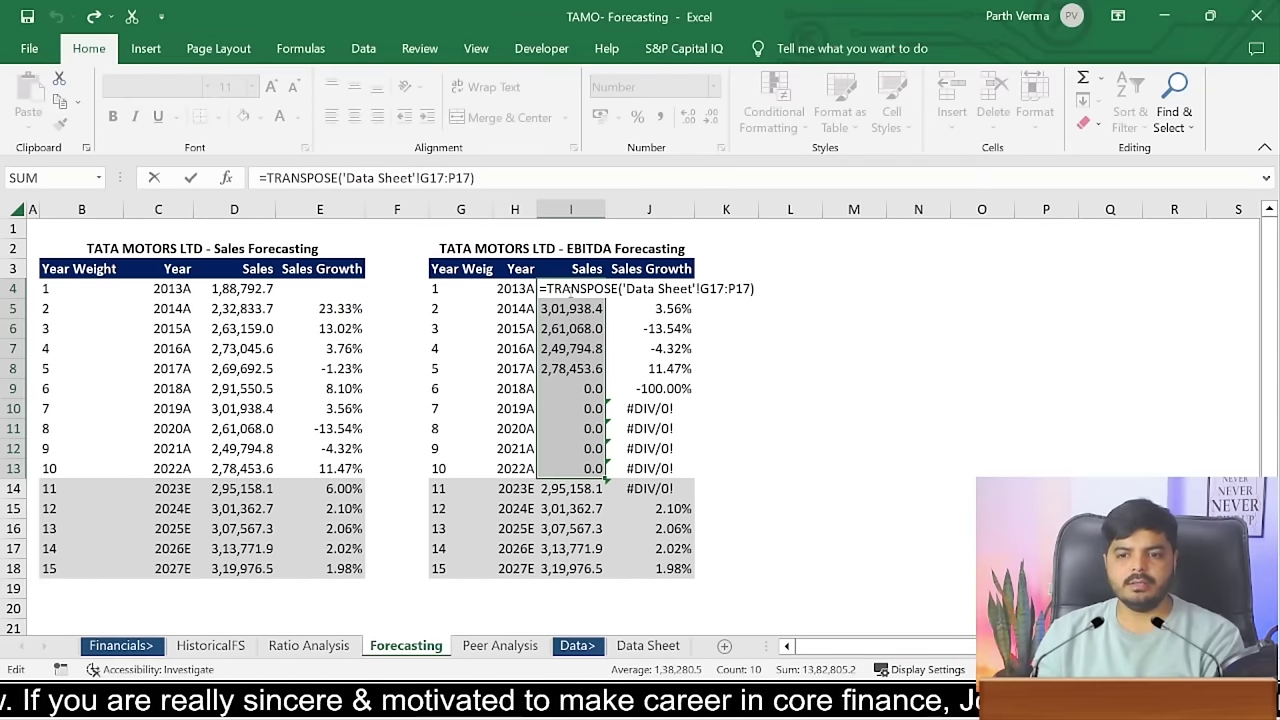
pyautogui.press('BackSpace')
pyautogui.press('BackSpace')
pyautogui.press('BackSpace')
pyautogui.press('BackSpace')
pyautogui.press('BackSpace')
pyautogui.press('BackSpace')
pyautogui.press('BackSpace')
pyautogui.press('BackSpace')
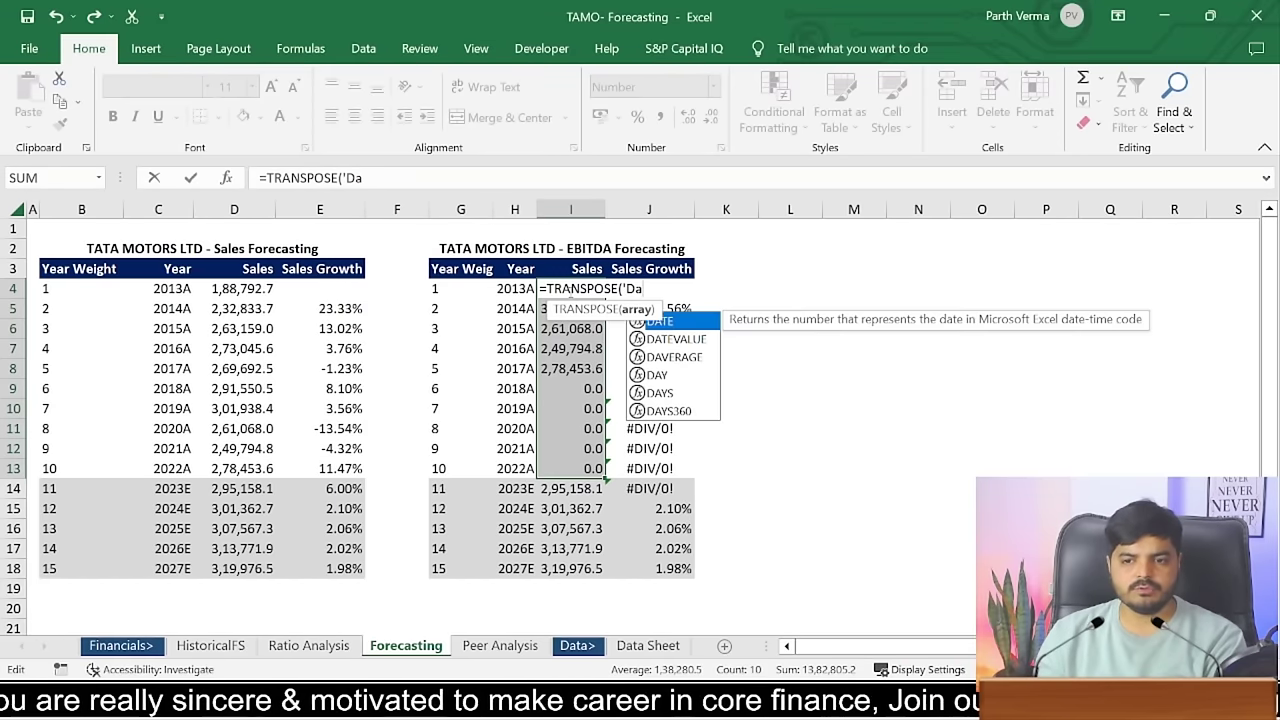
pyautogui.press('BackSpace')
pyautogui.press('BackSpace')
pyautogui.press('BackSpace')
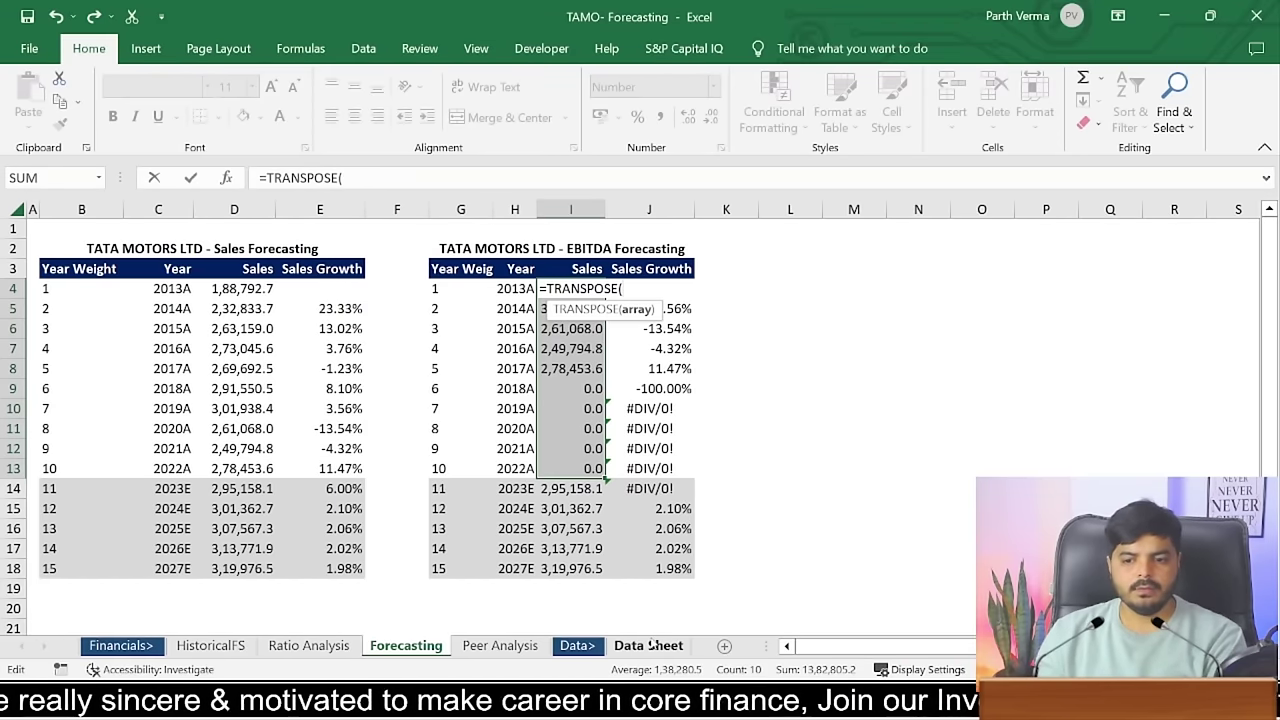
pyautogui.click(652, 645)
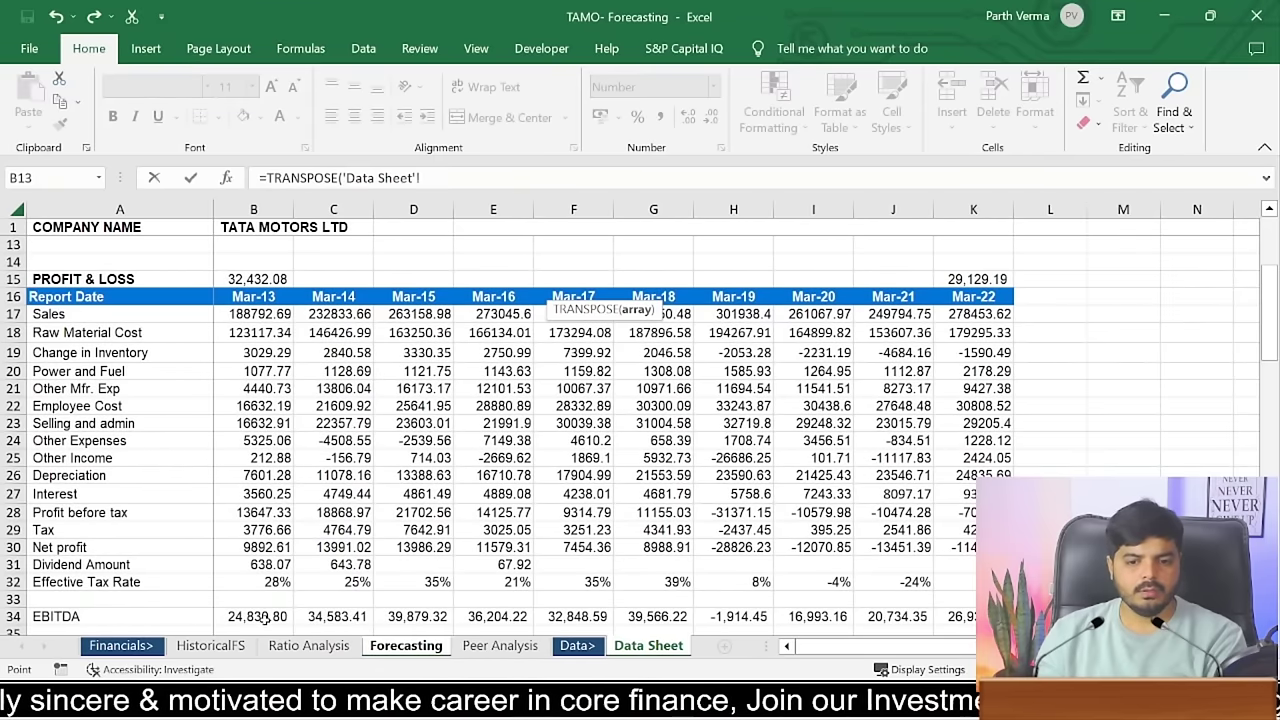
pyautogui.moveTo(262, 619); pyautogui.dragTo(932, 617)
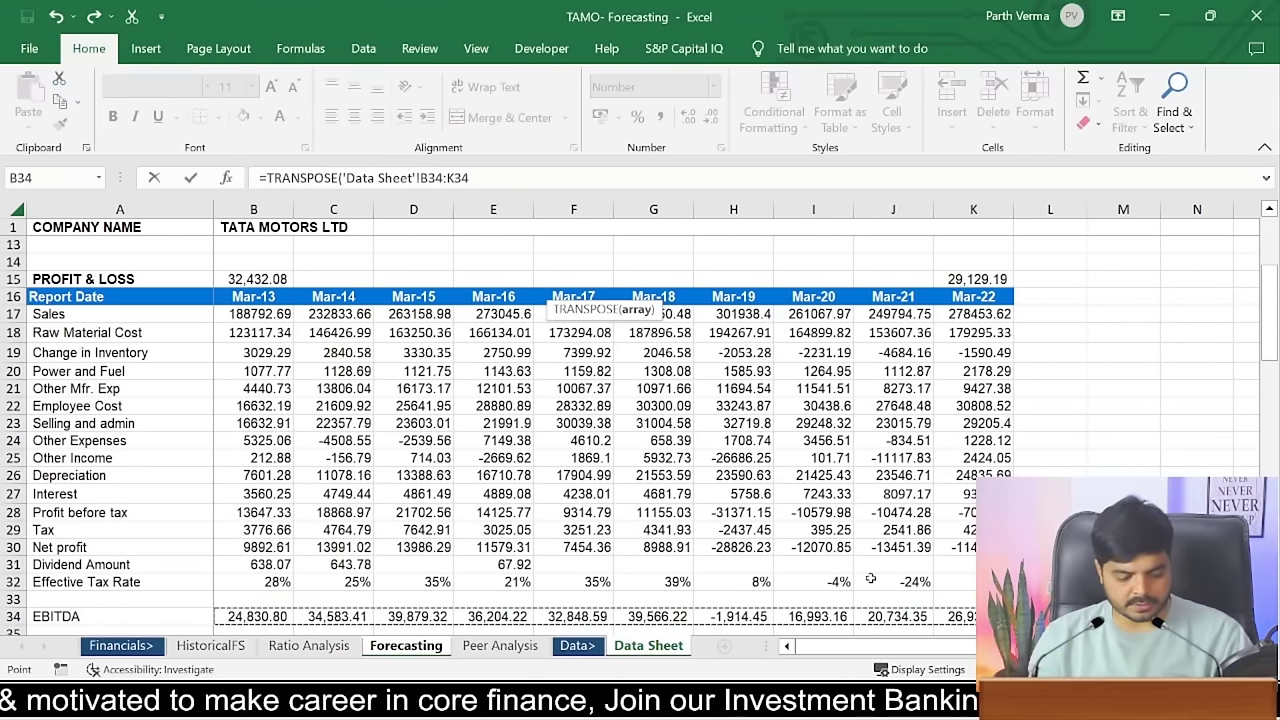
pyautogui.hotkey('ctrl', 'shift', 'Return')
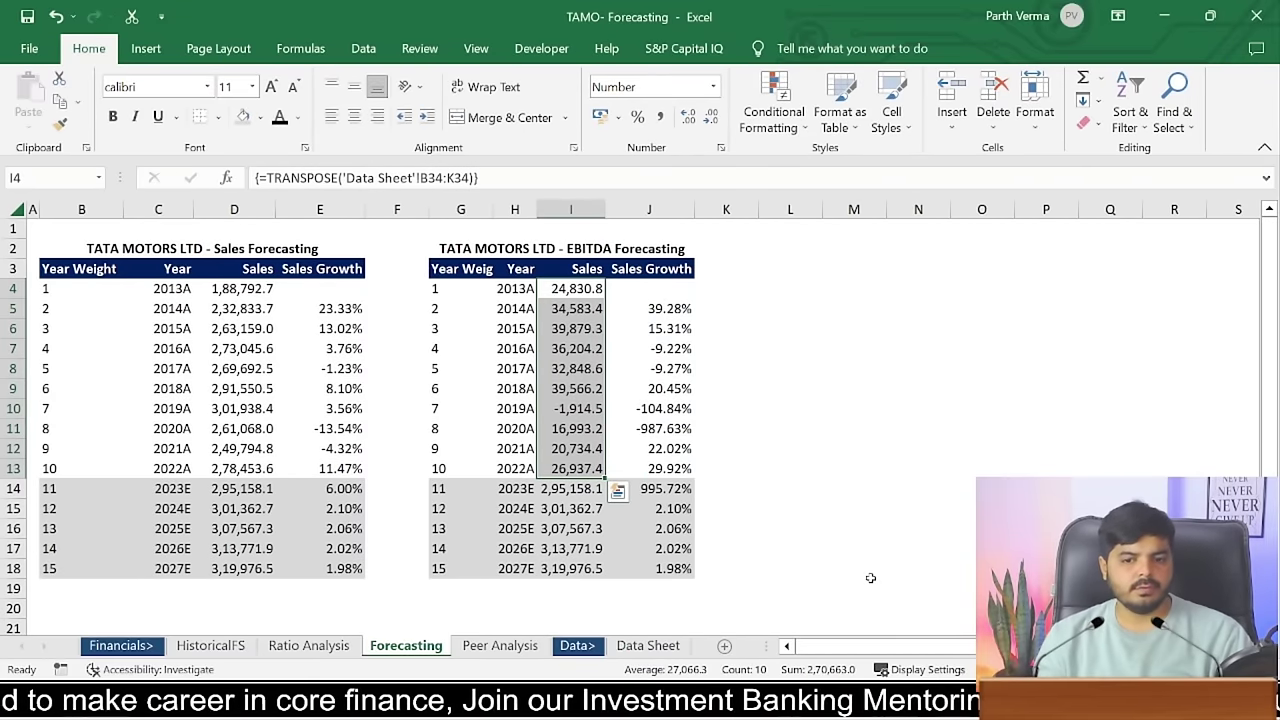
pyautogui.press('Down')
pyautogui.press('Down')
pyautogui.press('Down')
pyautogui.press('Down')
pyautogui.press('Down')
pyautogui.press('Down')
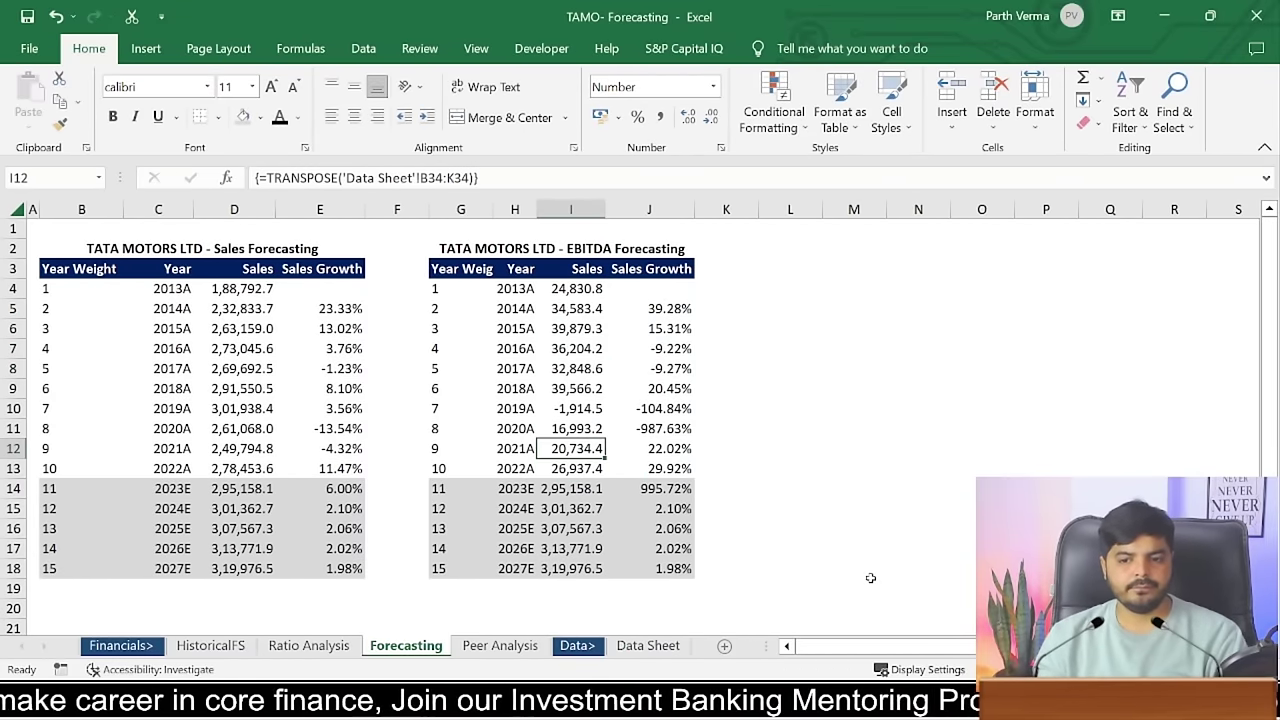
pyautogui.press('Down')
pyautogui.press('Down')
# - Put D14's FORECAST formula in I14, using EBITDA I4:I13 and year weights G4:G13
pyautogui.press('Left')
pyautogui.press('Left')
pyautogui.press('Left')
pyautogui.press('Left')
pyautogui.press('F2')
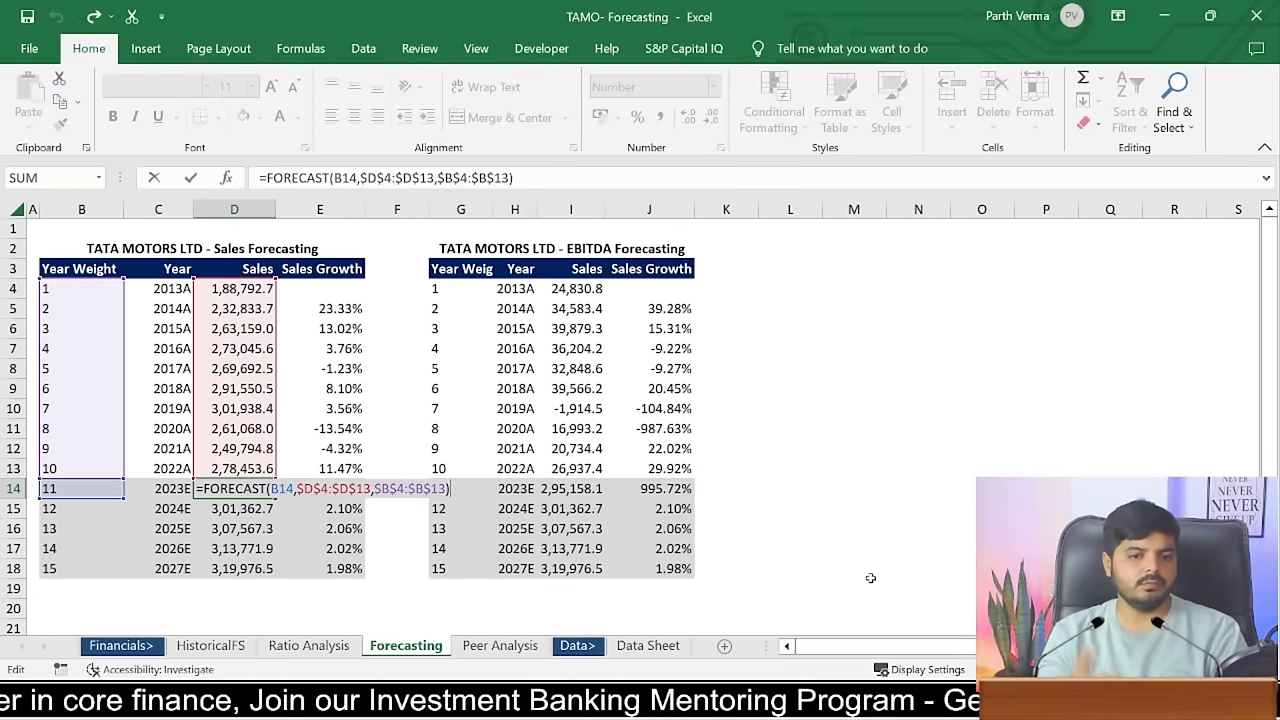
pyautogui.press('Escape')
pyautogui.hotkey('ctrl', 'c')
pyautogui.press('Right')
pyautogui.press('Right')
pyautogui.press('Right')
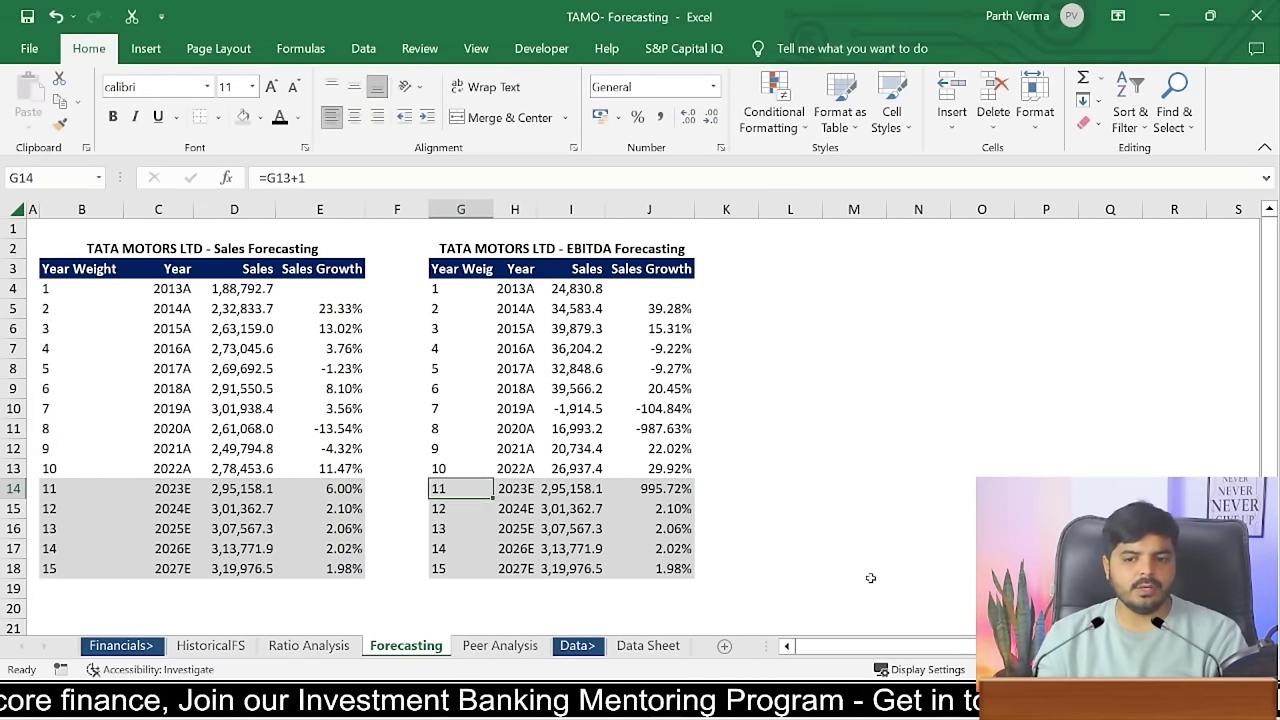
pyautogui.press('Right')
pyautogui.press('Right')
pyautogui.hotkey('ctrl', 'v')
pyautogui.press('F2')
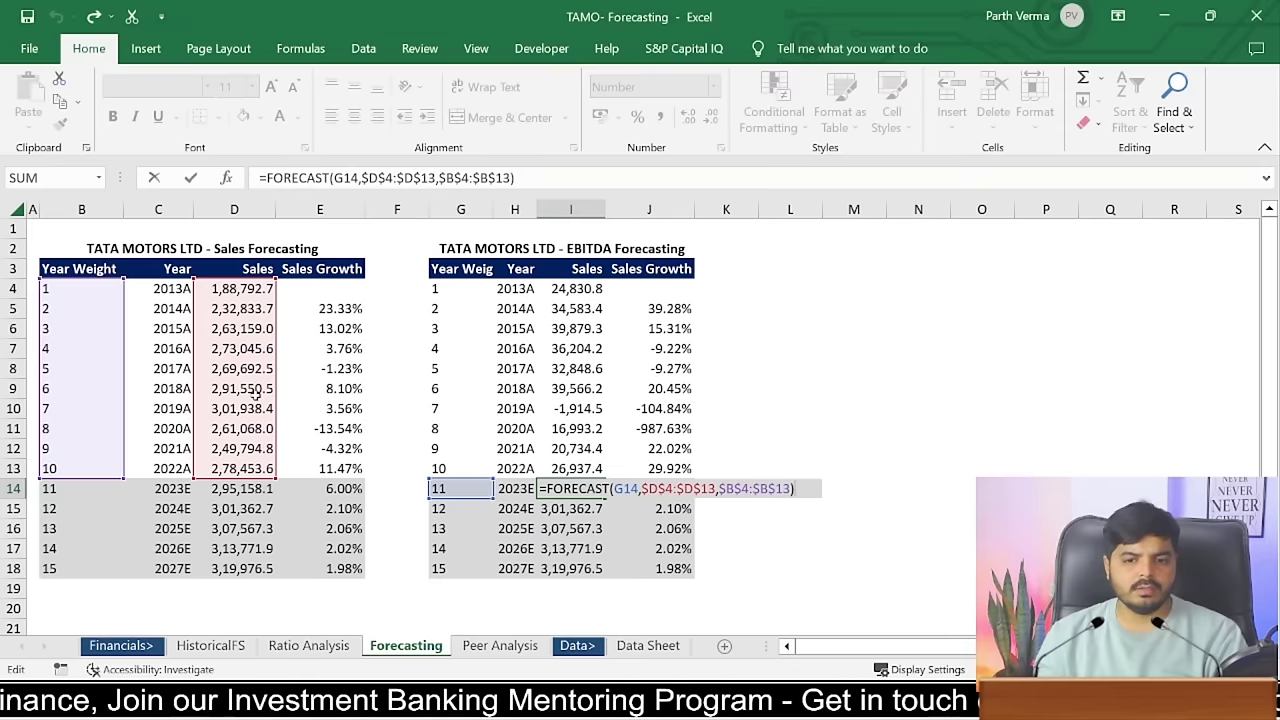
pyautogui.moveTo(256, 395); pyautogui.dragTo(590, 425)
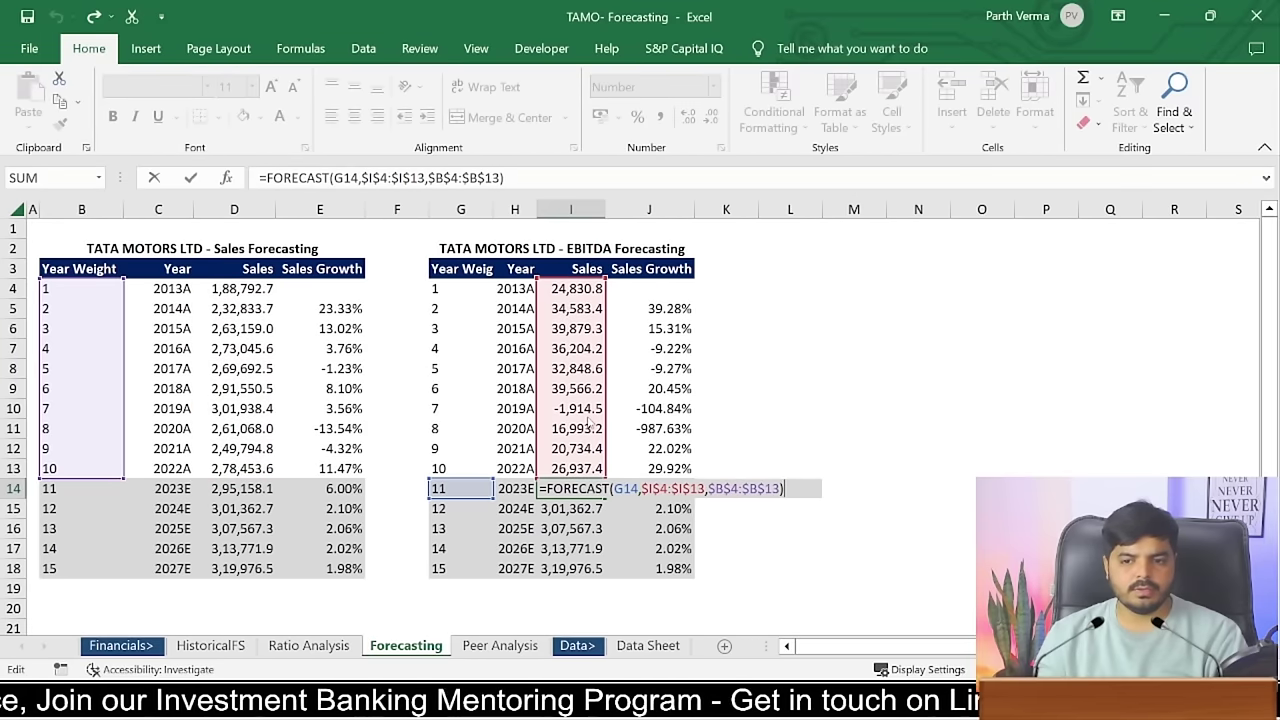
pyautogui.moveTo(131, 369); pyautogui.dragTo(477, 385)
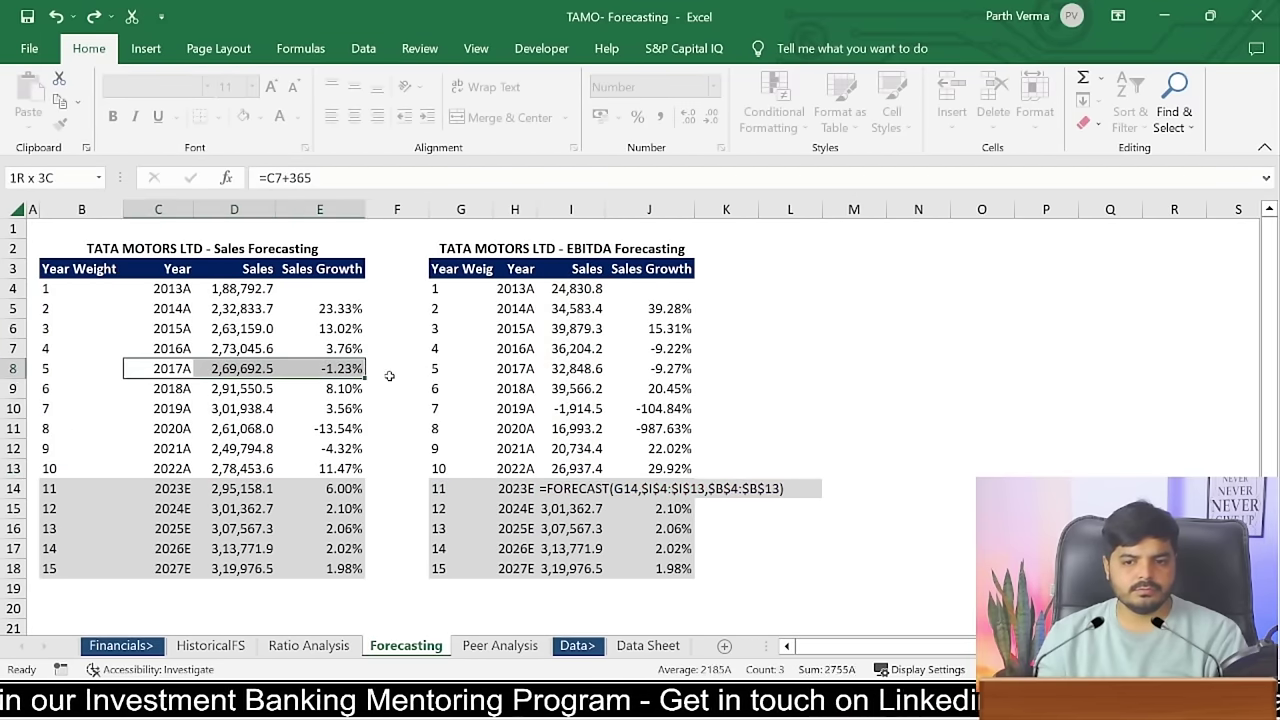
pyautogui.doubleClick(563, 490)
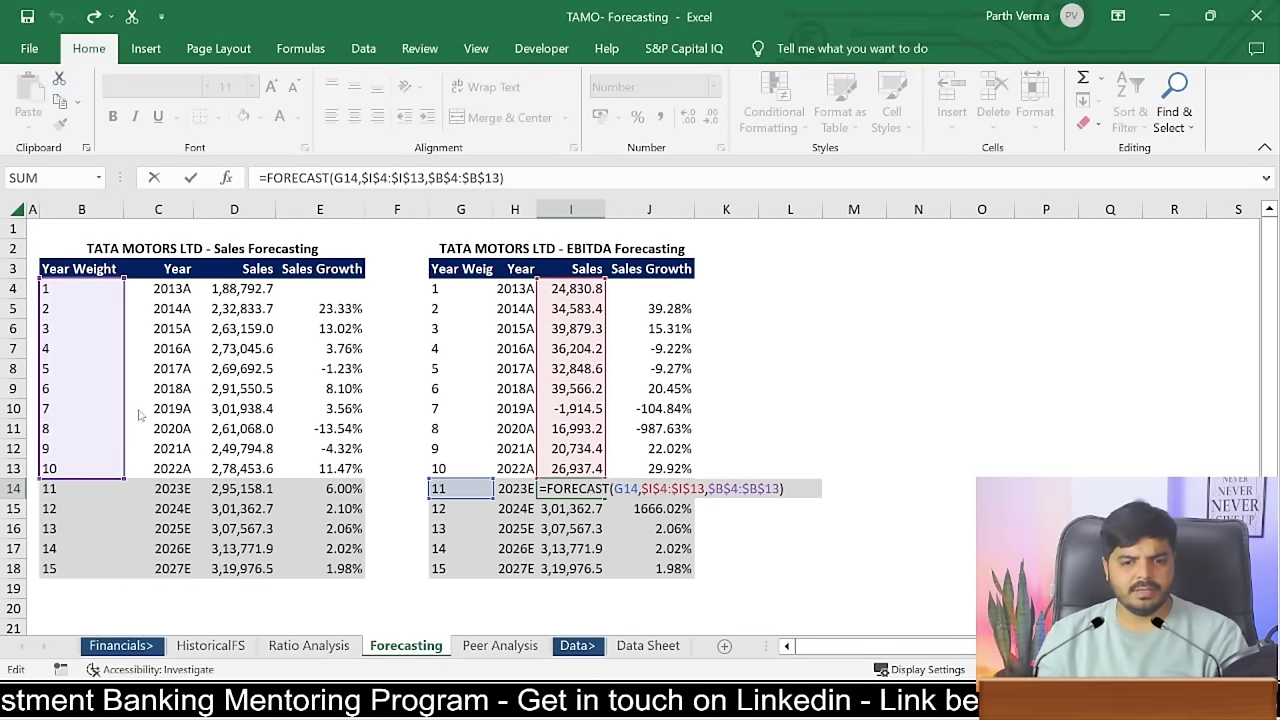
pyautogui.moveTo(116, 410); pyautogui.dragTo(441, 410)
pyautogui.press('Return')
# - Copy the I14 EBITDA forecast down through I18 for 2024E–2027E
pyautogui.press('Up')
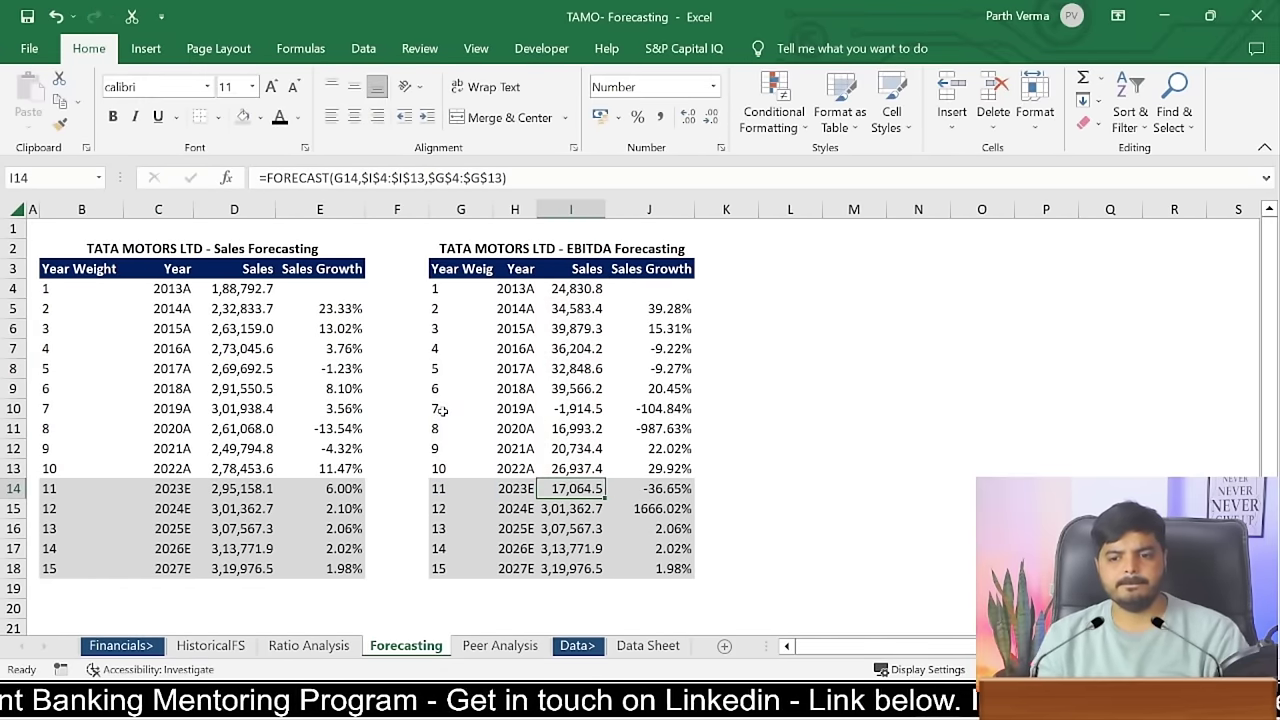
pyautogui.hotkey('ctrl', 'c')
pyautogui.hotkey('ctrl', 'shift', 'Down')
pyautogui.hotkey('ctrl', 'v')
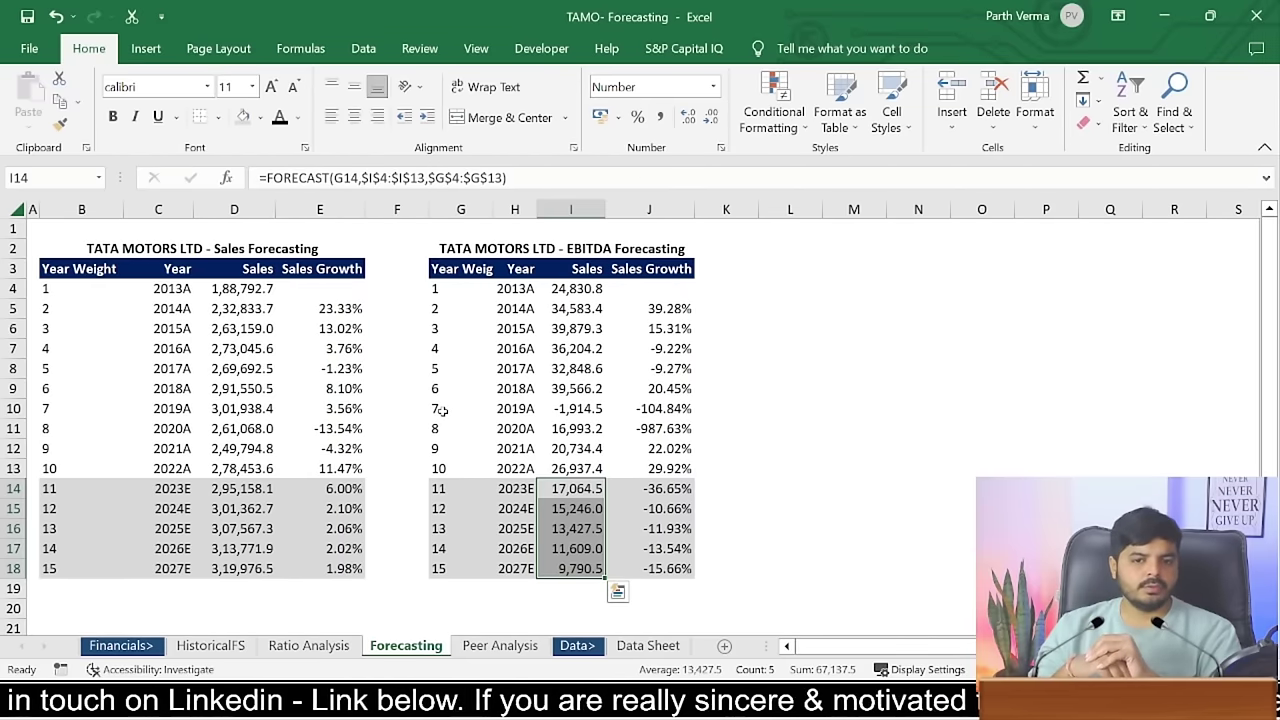
pyautogui.press('Up')
pyautogui.press('Up')
pyautogui.press('Up')
pyautogui.press('Up')
pyautogui.press('Up')
pyautogui.press('Up')
pyautogui.press('Up')
# - Check the EBITDA table title, then select the Net profit figures B30:K30 on the Data Sheet
pyautogui.press('Left')
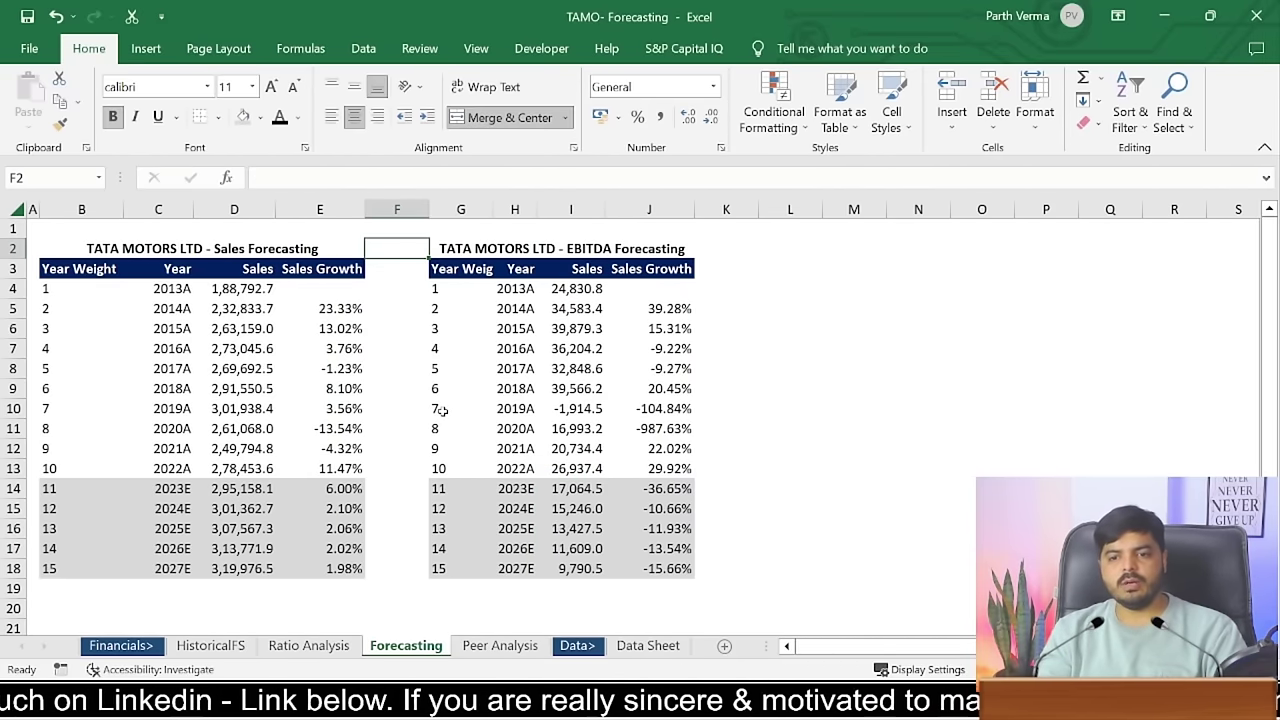
pyautogui.press('Right')
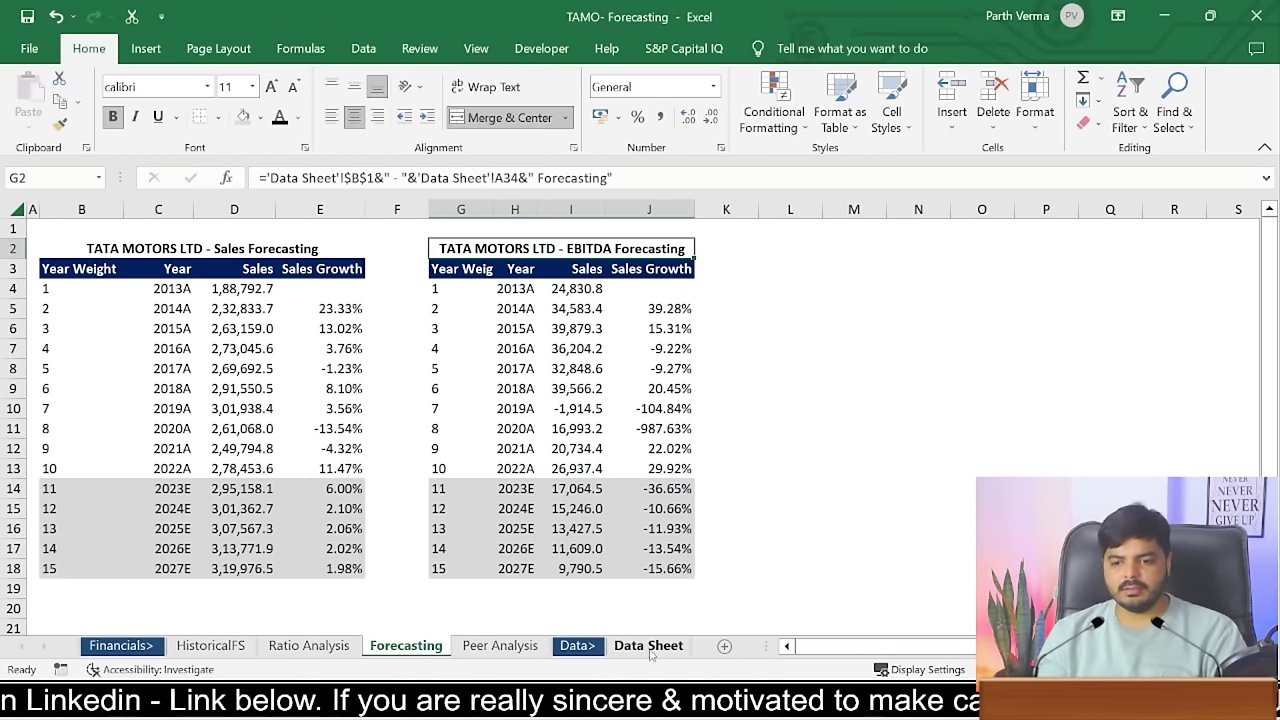
pyautogui.click(649, 646)
pyautogui.moveTo(1270, 310)
pyautogui.mouseDown()
pyautogui.moveTo(1270, 470)
pyautogui.moveTo(1262, 350)
pyautogui.mouseUp()
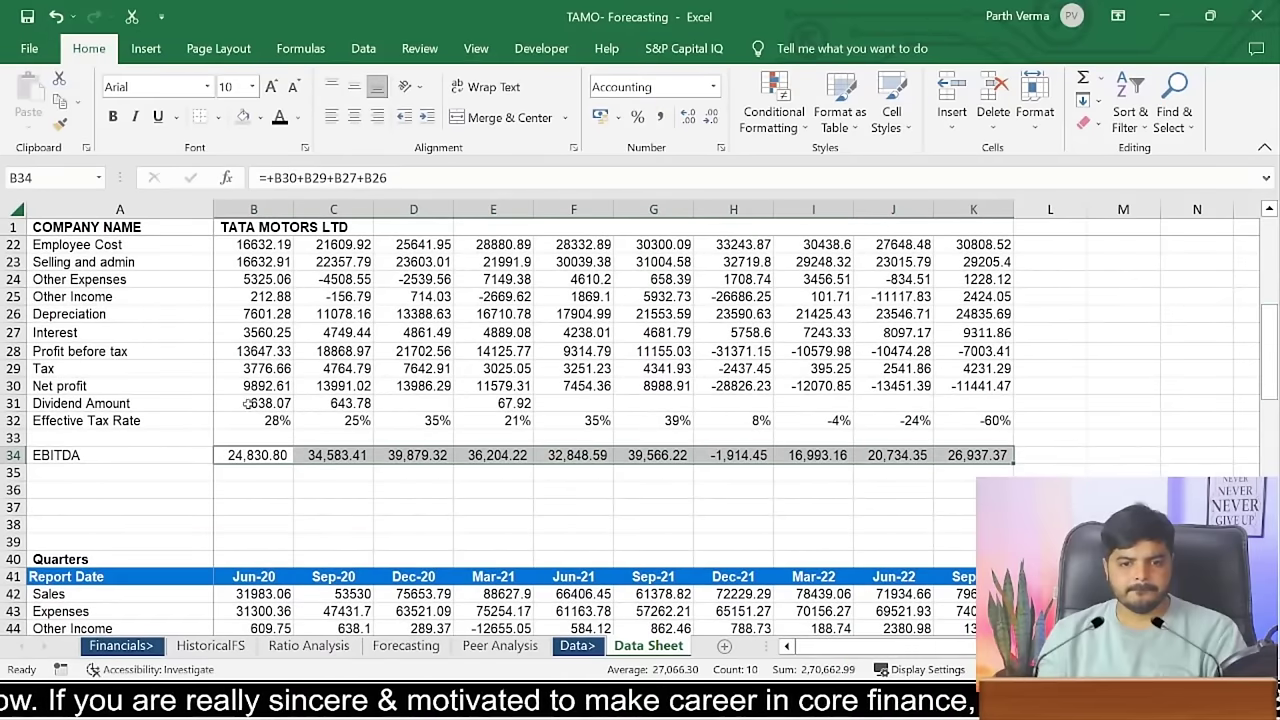
pyautogui.click(112, 388)
pyautogui.moveTo(250, 386); pyautogui.dragTo(963, 388)
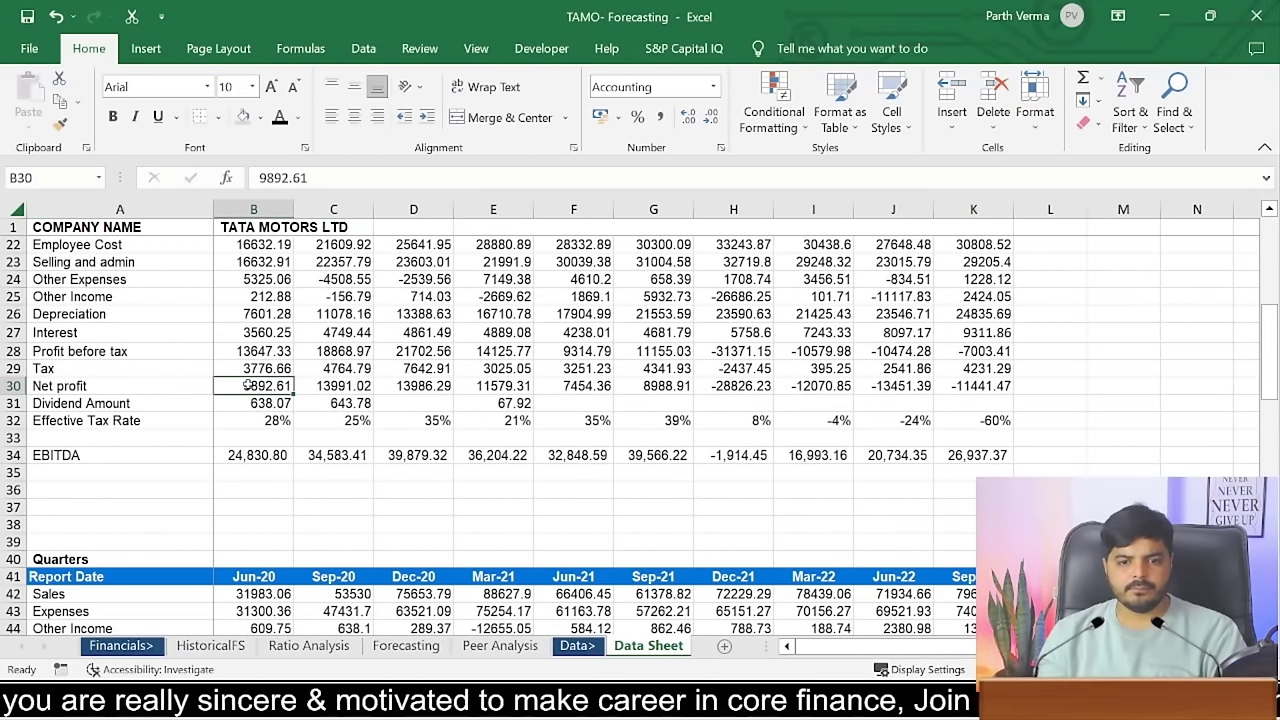
# - Select the Earnings per Share row on HistoricalFS and check its number format
pyautogui.click(210, 645)
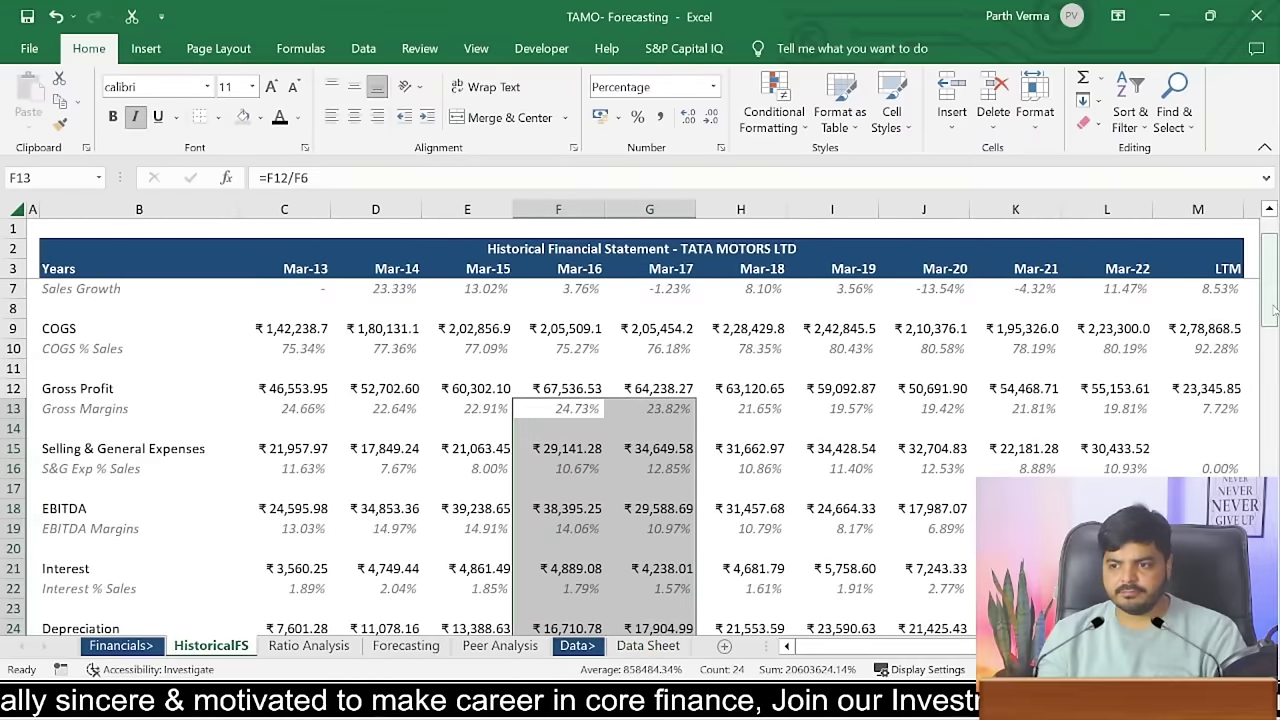
pyautogui.scroll(-3, 640, 450)
pyautogui.scroll(-2, 640, 450)
pyautogui.scroll(-1, 640, 450)
pyautogui.scroll(-1, 640, 450)
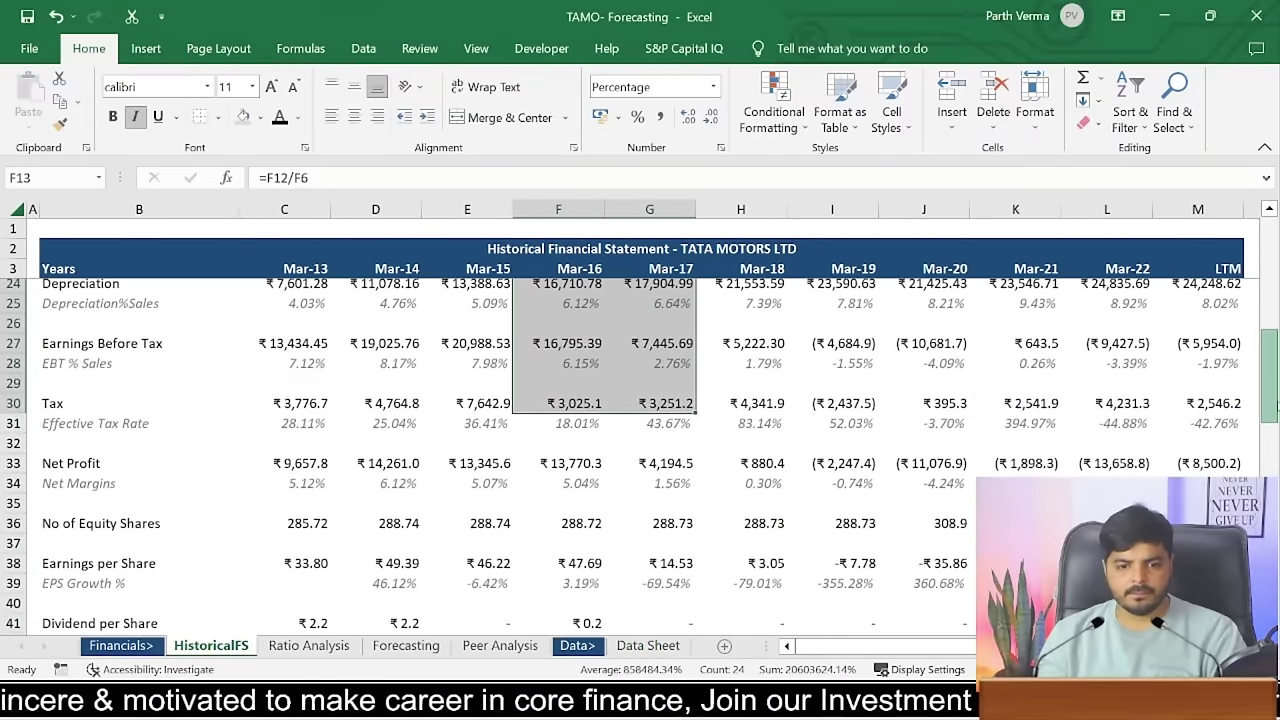
pyautogui.scroll(-1, 640, 450)
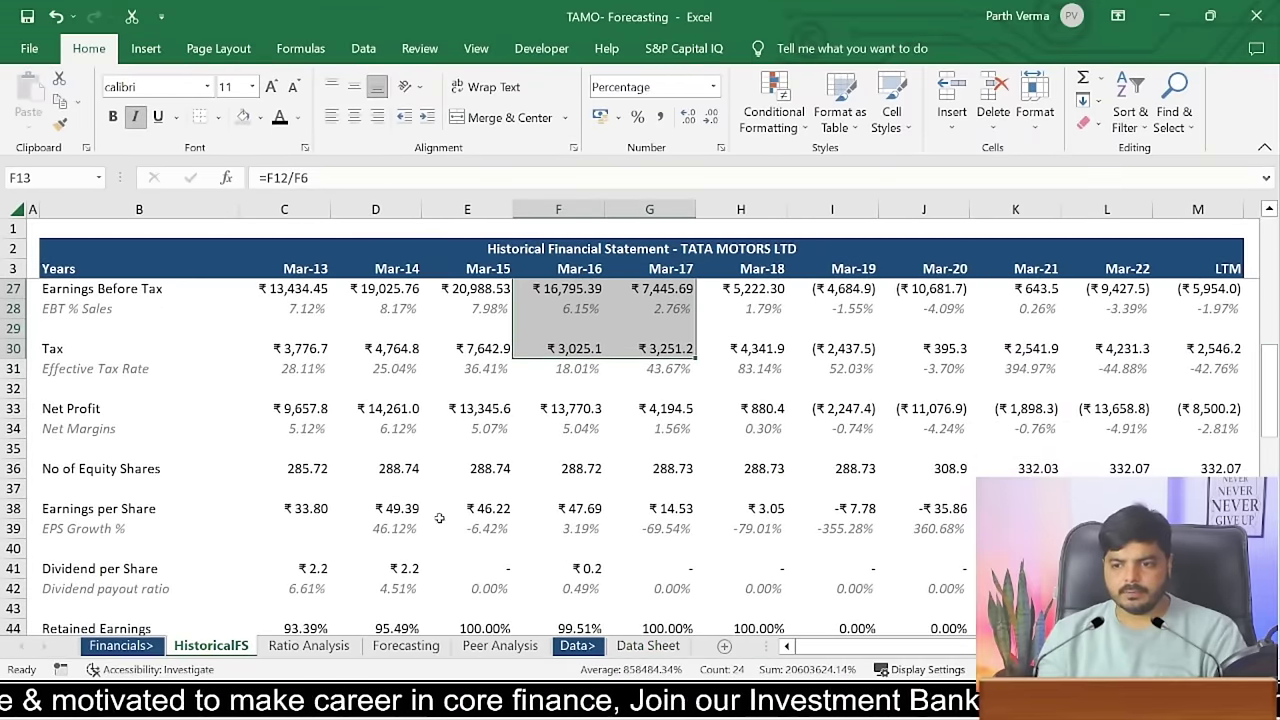
pyautogui.moveTo(290, 508); pyautogui.dragTo(1200, 508)
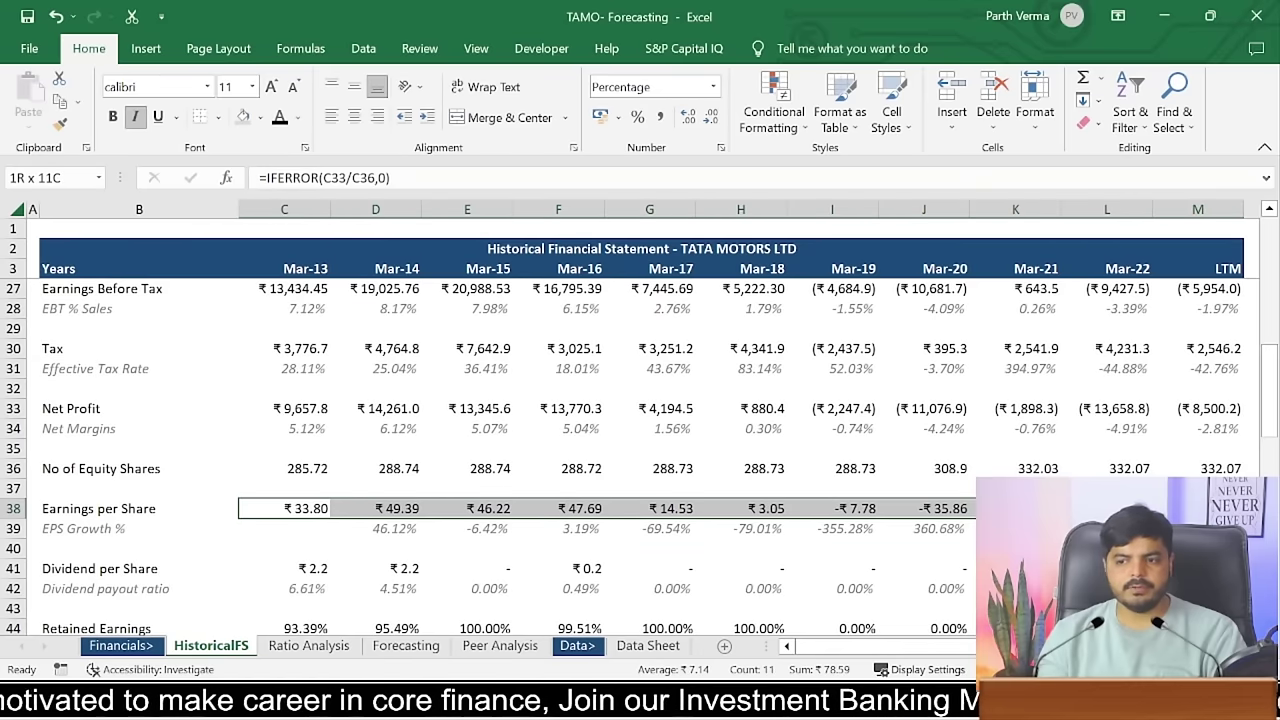
pyautogui.moveTo(1200, 508); pyautogui.dragTo(1200, 508)
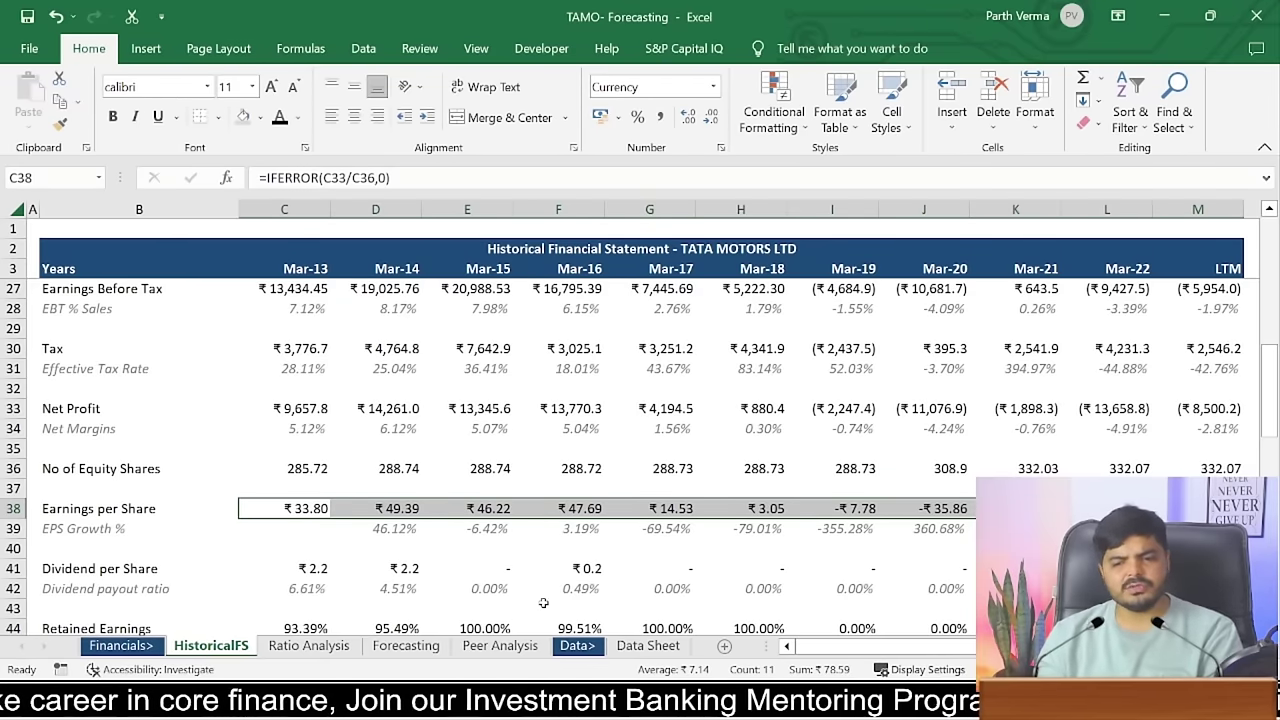
# - Switch to the Forecasting sheet with its Sales and EBITDA tables
pyautogui.click(648, 645)
pyautogui.click(500, 645)
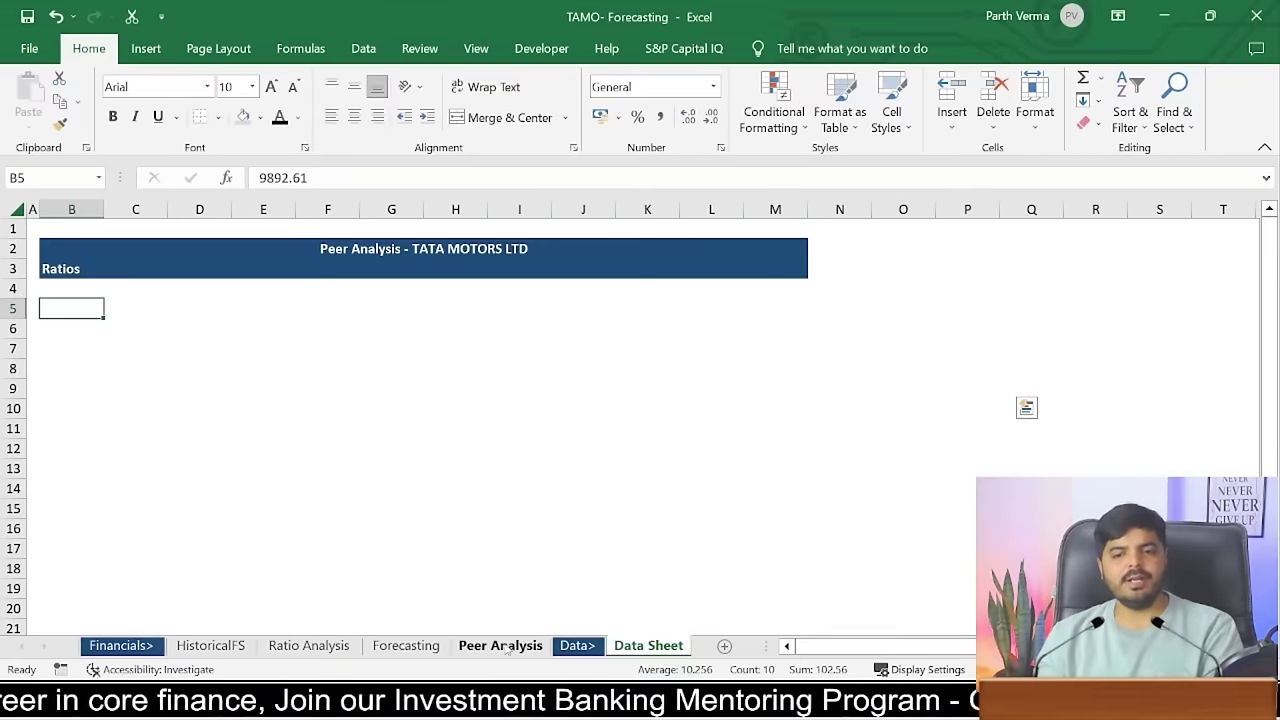
pyautogui.click(381, 648)
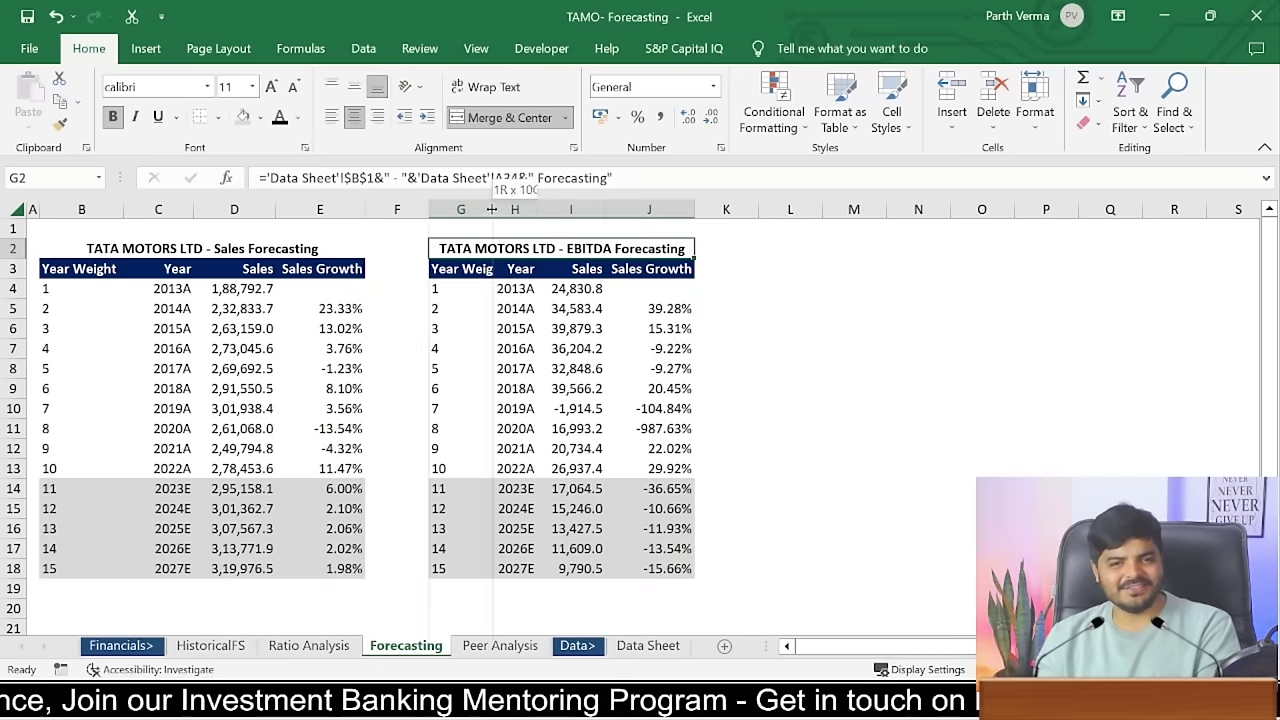
# - Copy the EBITDA forecast table G2:J18 to L2 and autofit the new columns
pyautogui.moveTo(493, 210); pyautogui.dragTo(513, 210)
pyautogui.moveTo(470, 249); pyautogui.dragTo(510, 298)
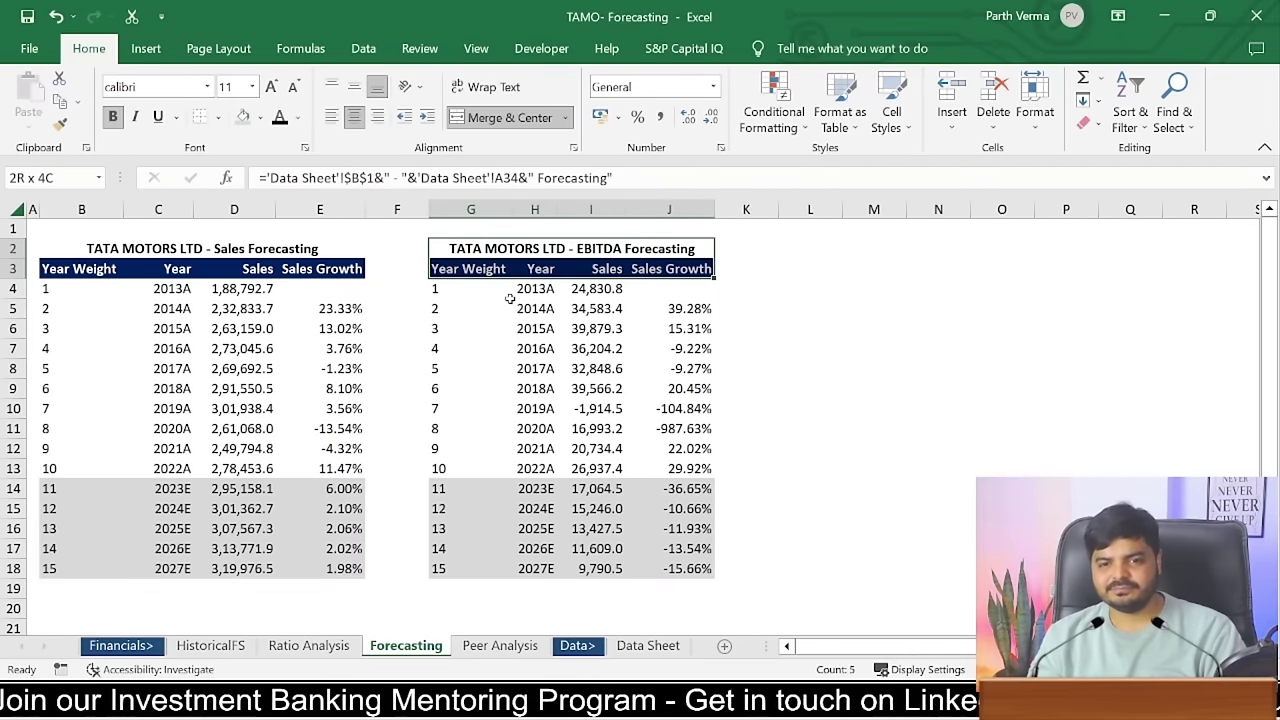
pyautogui.hotkey('shift', 'Down')
pyautogui.hotkey('shift', 'Down')
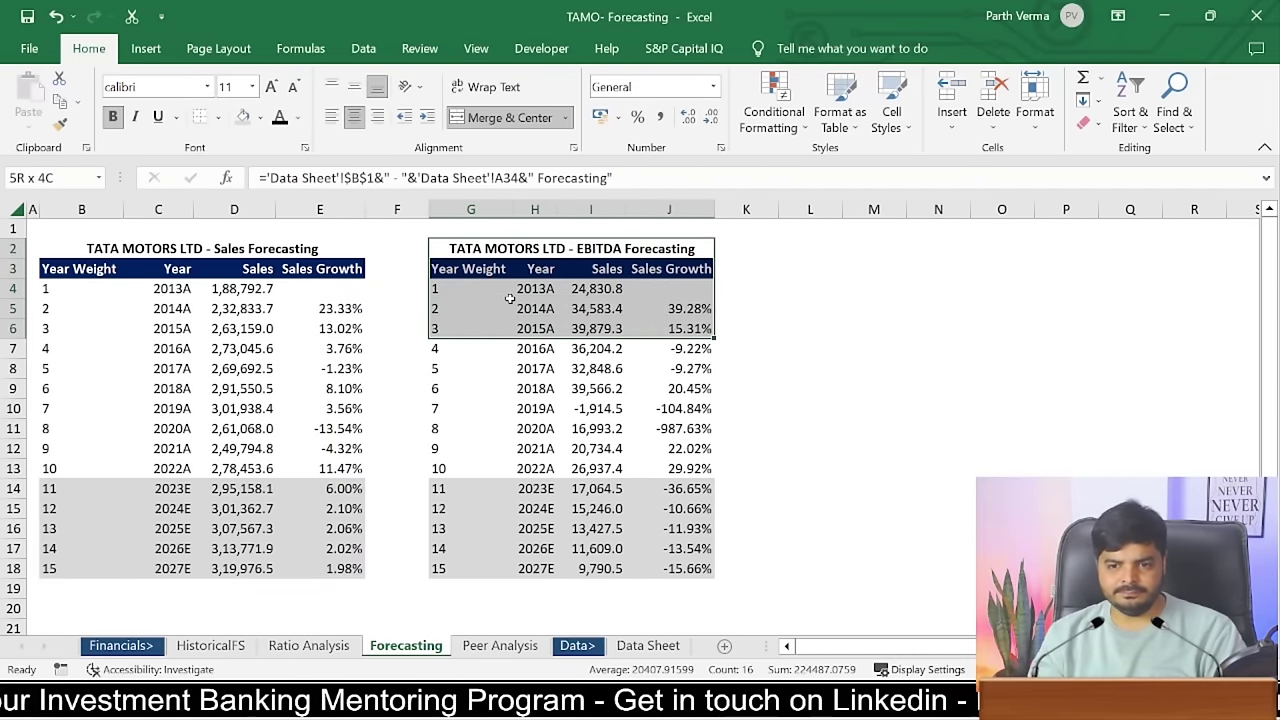
pyautogui.hotkey('shift', 'Down')
pyautogui.hotkey('shift', 'Down')
pyautogui.hotkey('shift', 'Down')
pyautogui.hotkey('shift', 'Down')
pyautogui.hotkey('shift', 'Down')
pyautogui.hotkey('shift', 'Down')
pyautogui.hotkey('shift', 'Down')
pyautogui.hotkey('shift', 'Down')
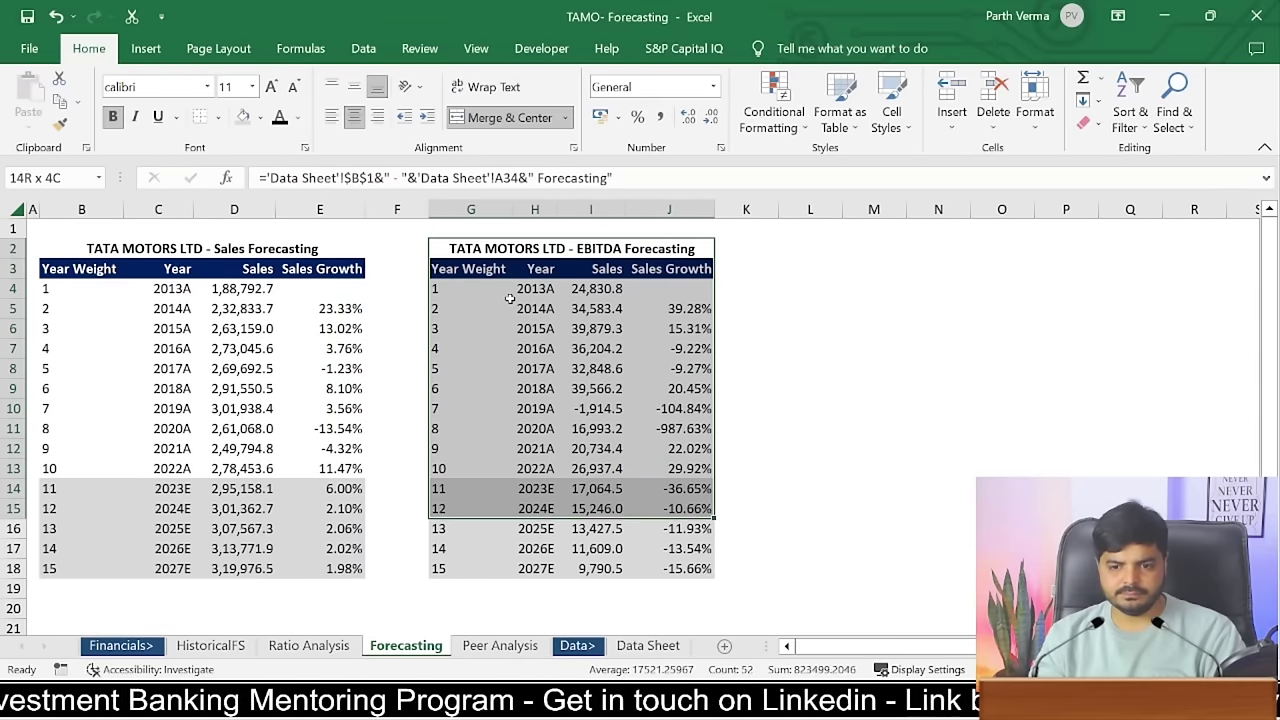
pyautogui.hotkey('shift', 'Down')
pyautogui.hotkey('shift', 'Down')
pyautogui.hotkey('shift', 'Down')
pyautogui.hotkey('ctrl', 'c')
pyautogui.press('Right')
pyautogui.press('Right')
pyautogui.press('Right')
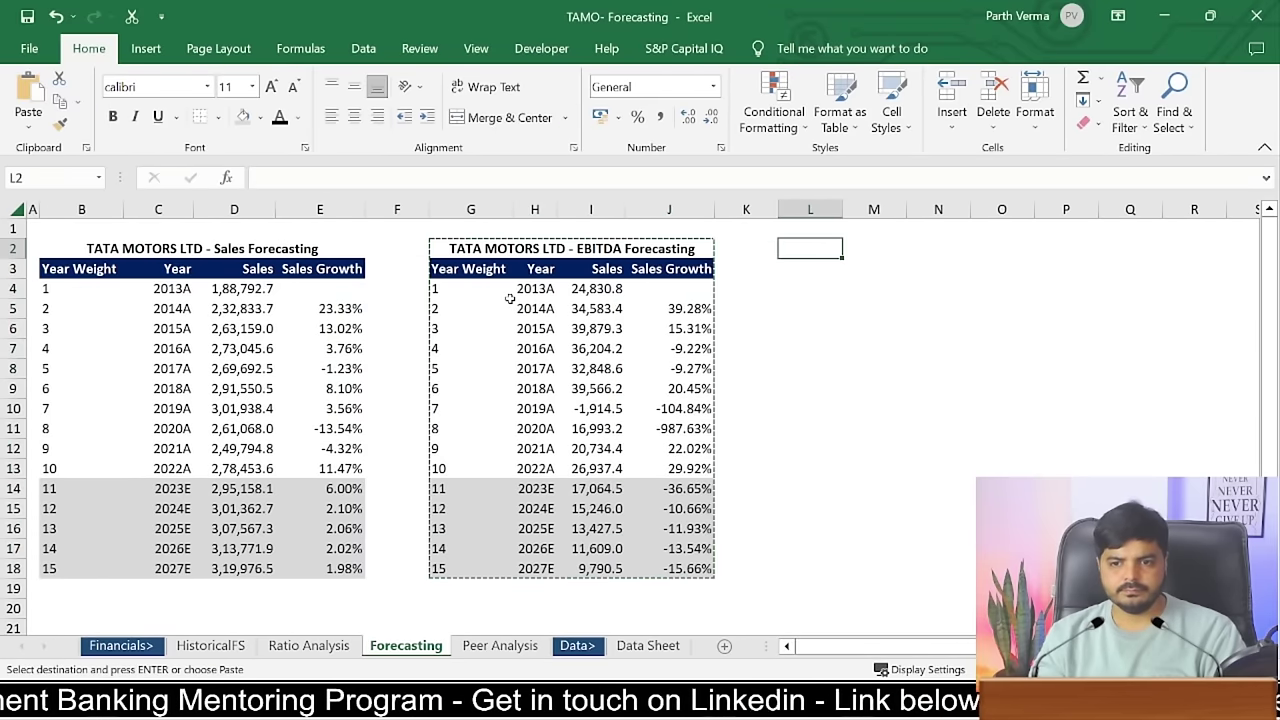
pyautogui.hotkey('ctrl', 'alt', 'v')
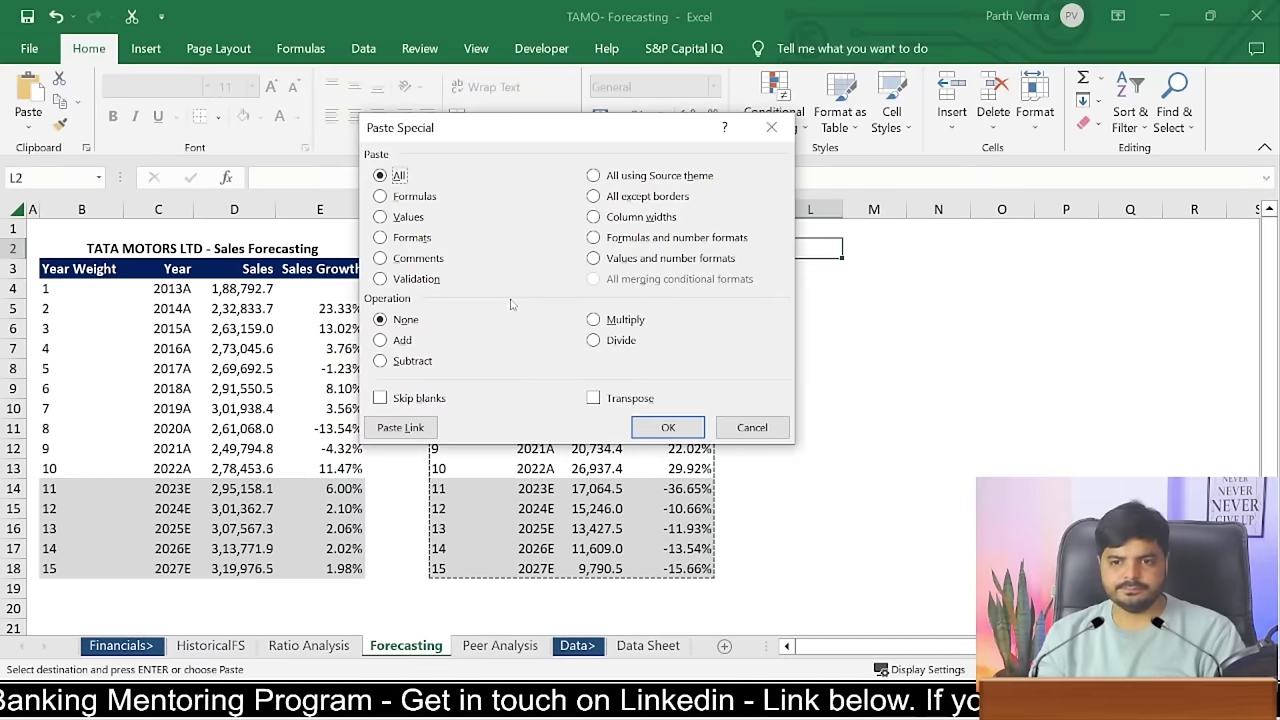
pyautogui.press('Return')
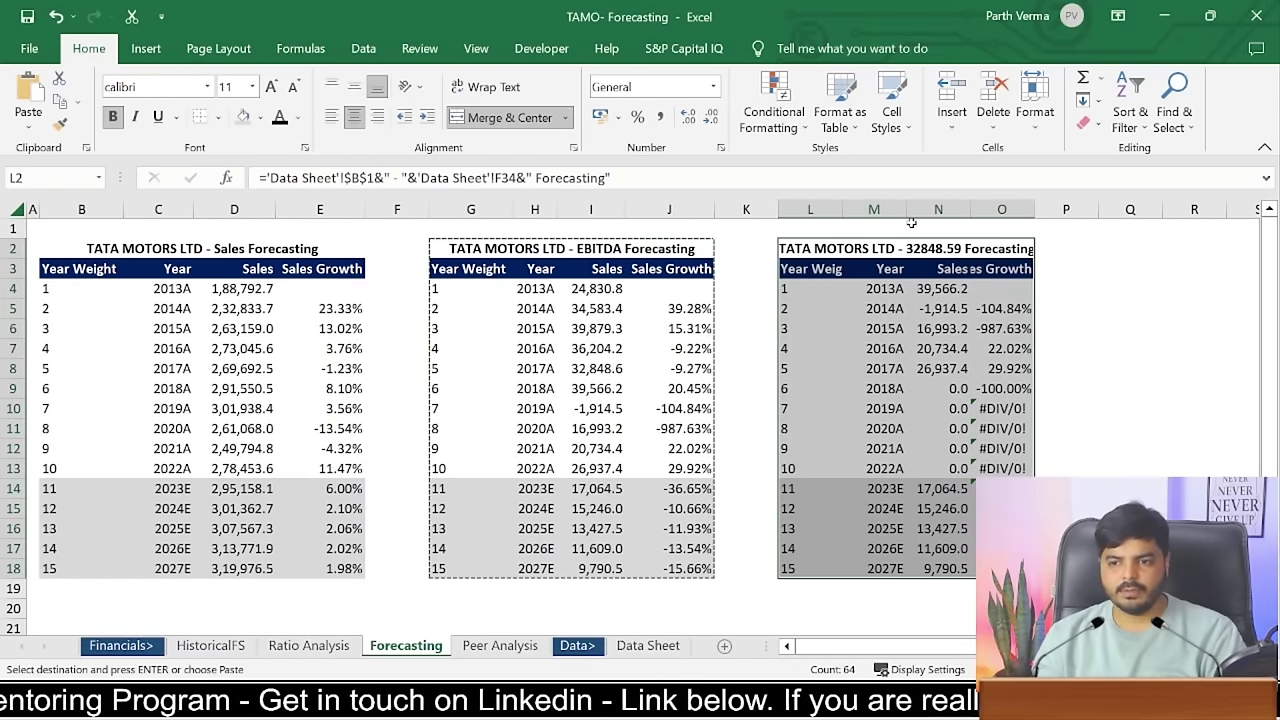
pyautogui.hotkey('alt', 'h')
pyautogui.press('o')
pyautogui.press('i')
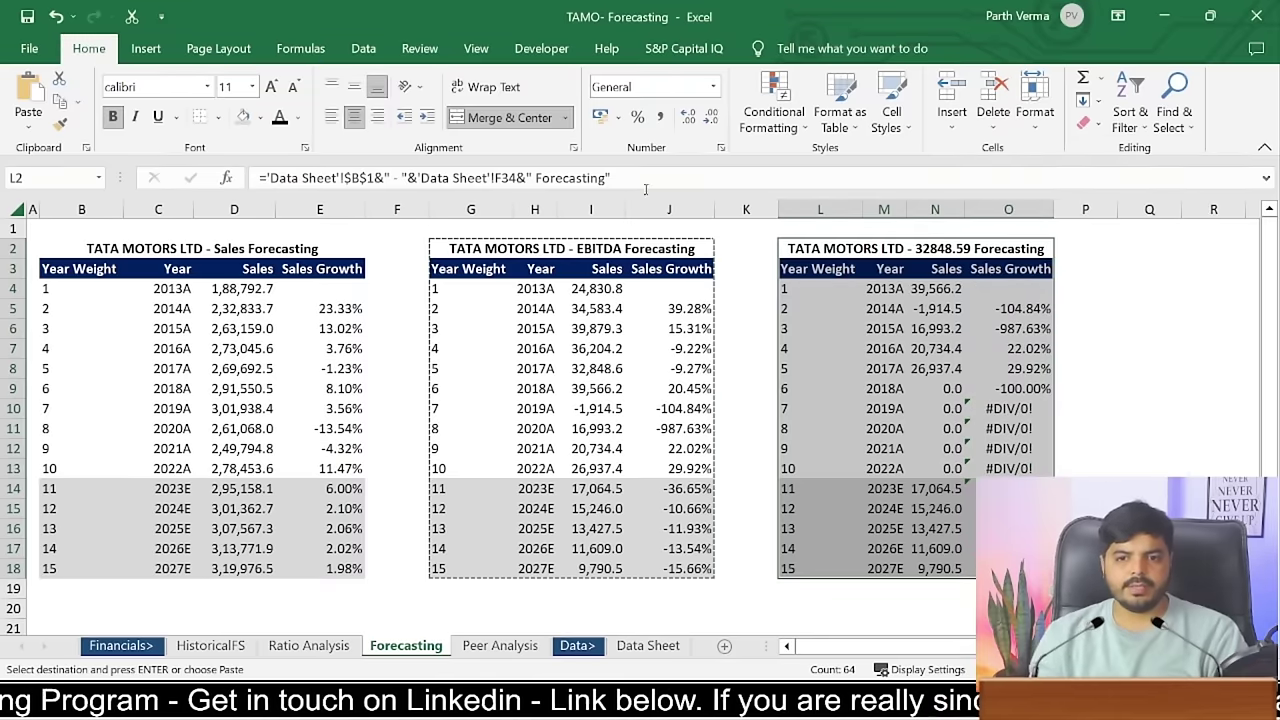
# - Narrow spacer columns F and K to a width of 2
pyautogui.click(397, 209)
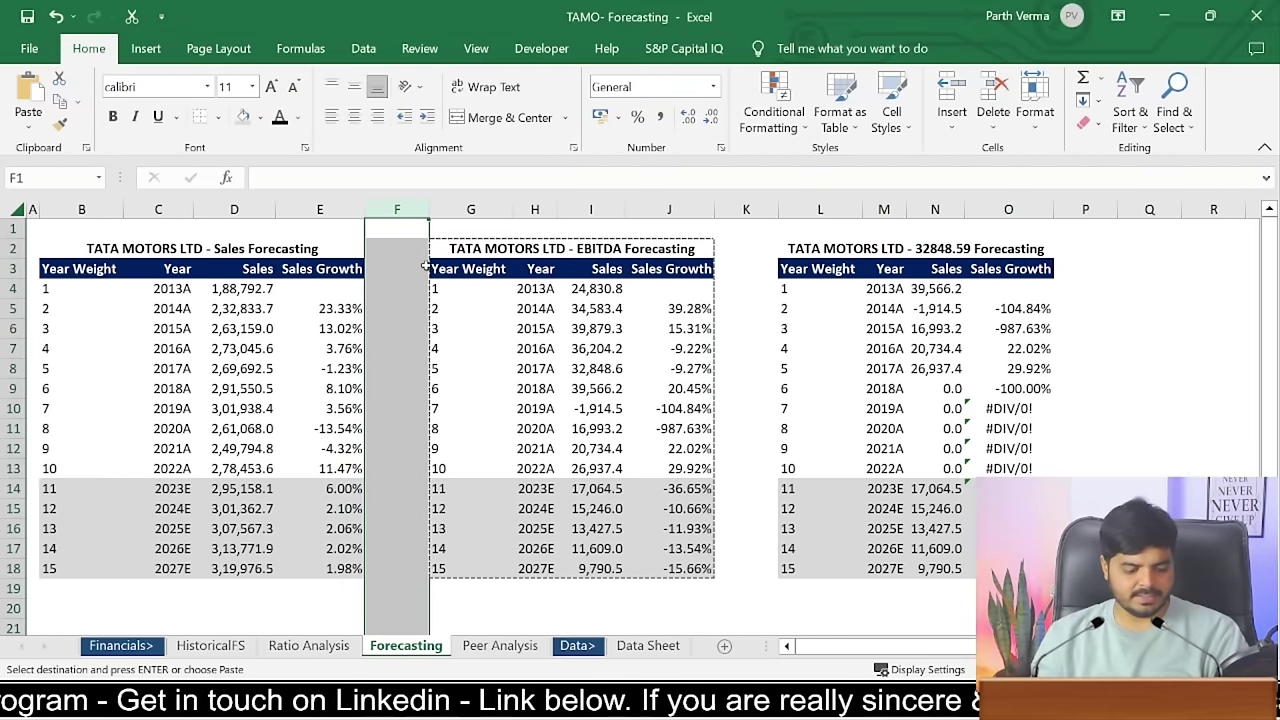
pyautogui.hotkey('alt', 'h')
pyautogui.write('ow')
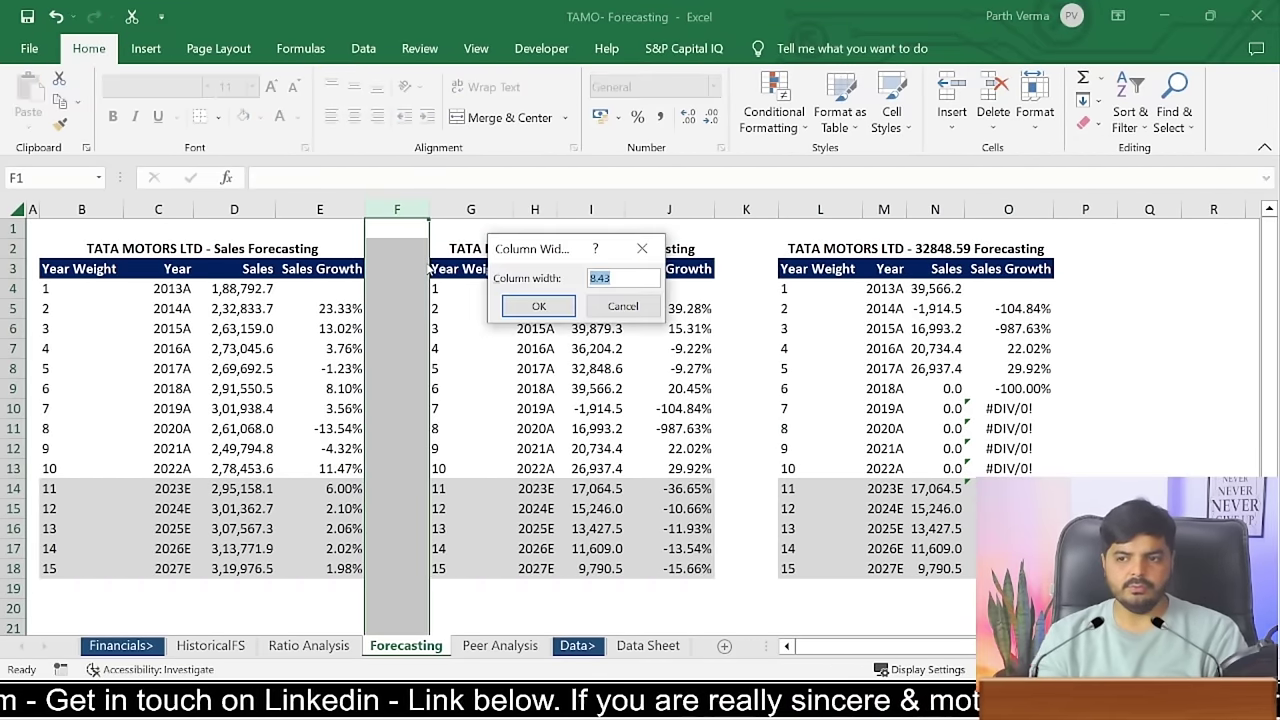
pyautogui.write('2')
pyautogui.press('Return')
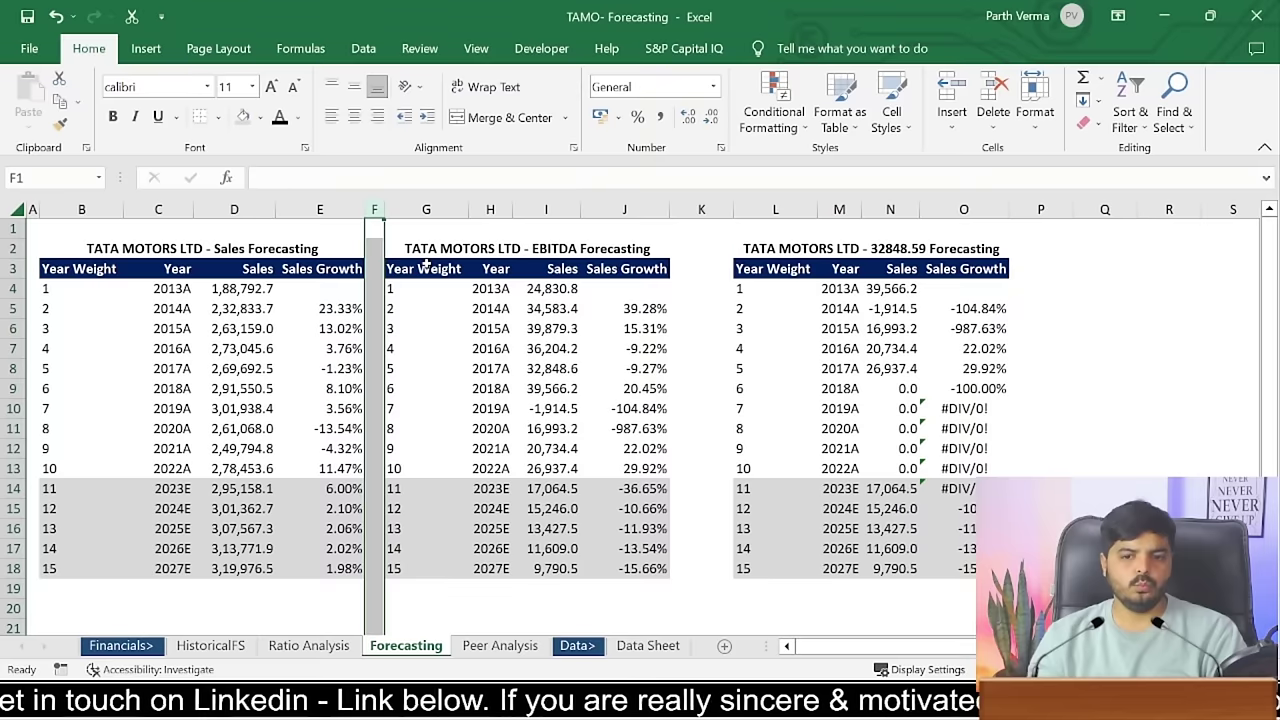
pyautogui.press('Right')
pyautogui.press('Right')
pyautogui.press('Right')
pyautogui.press('Right')
pyautogui.press('Right')
pyautogui.hotkey('ctrl', 'space')
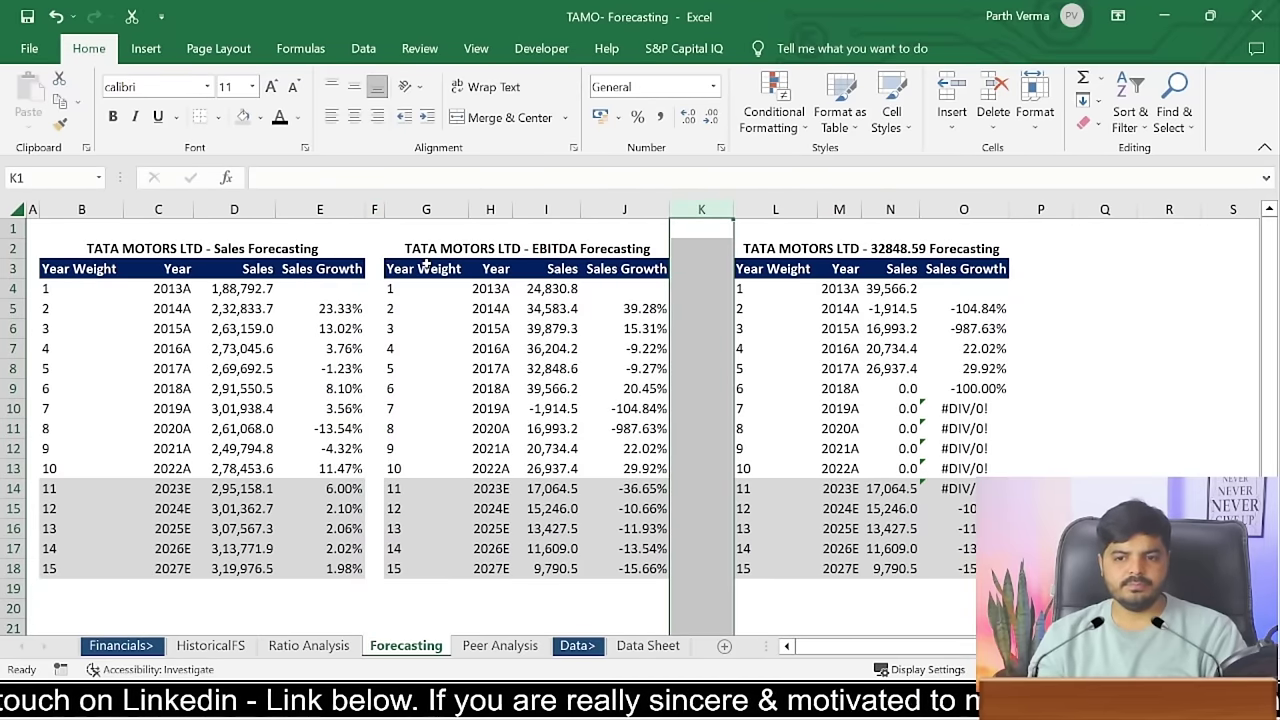
pyautogui.hotkey('alt', 'h')
pyautogui.write('ow2')
pyautogui.press('Return')
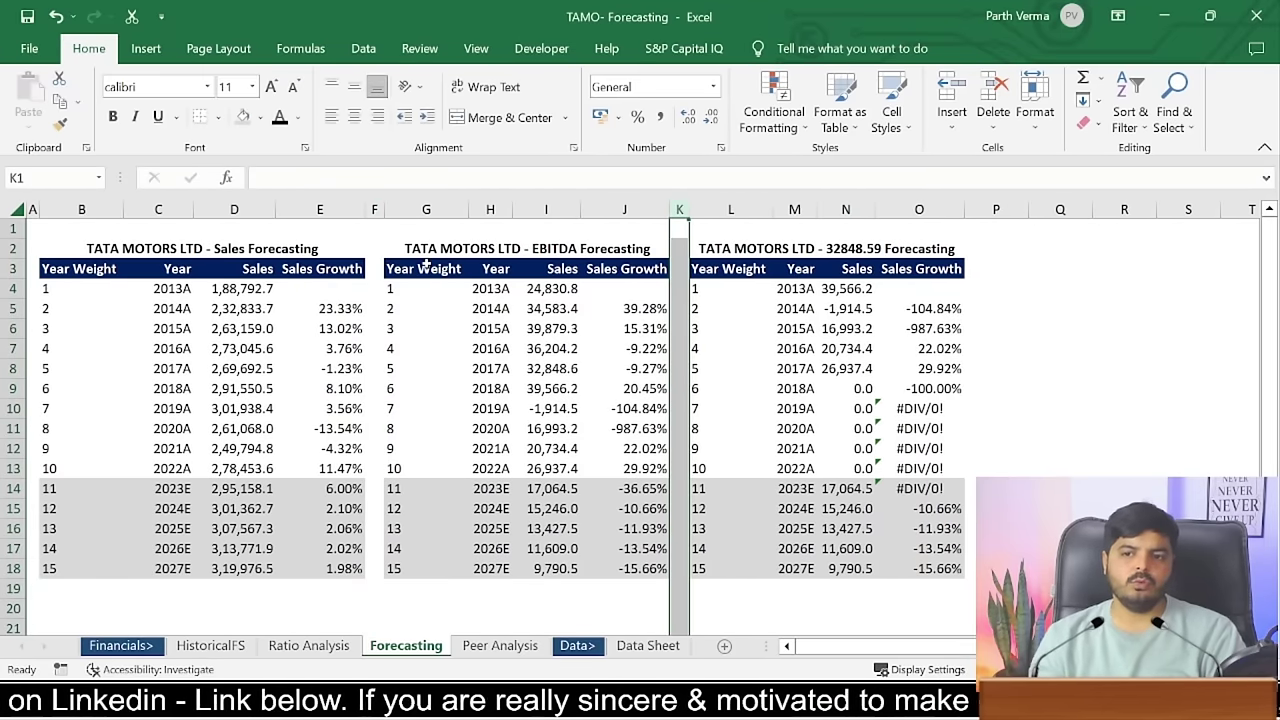
pyautogui.press('Left')
pyautogui.press('Left')
pyautogui.press('Left')
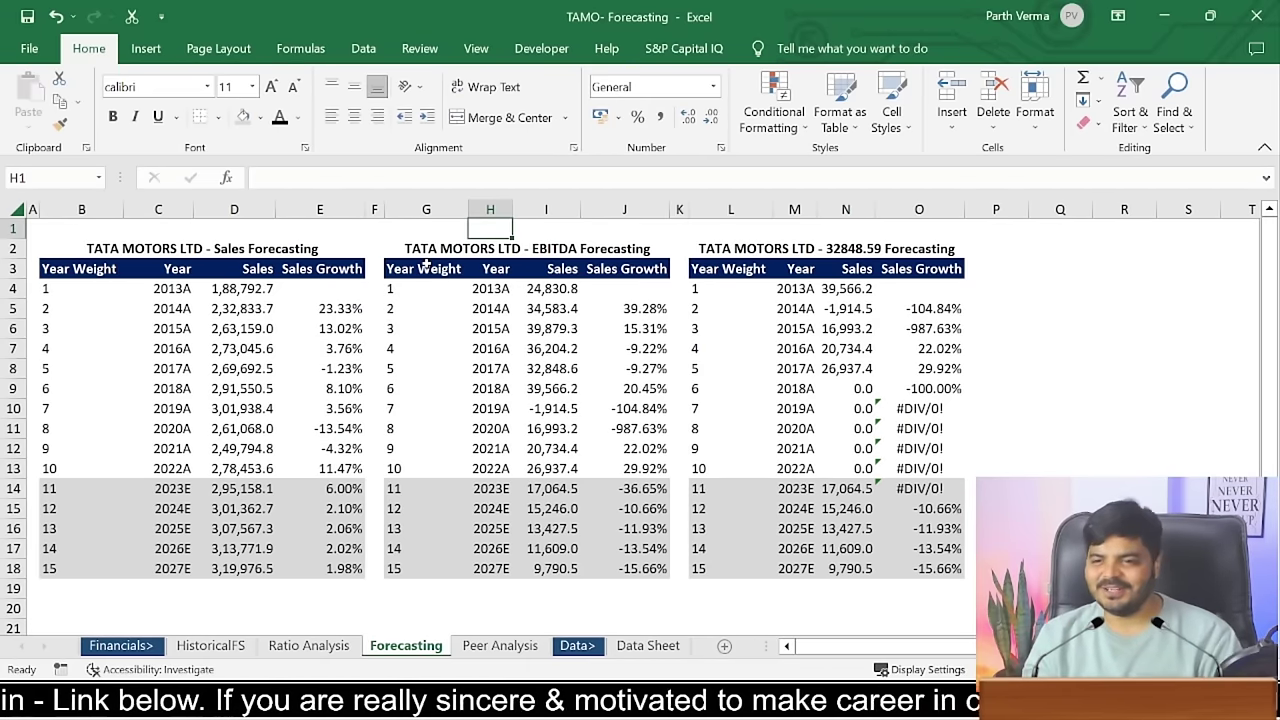
# - Change the L2 title formula to reference HistoricalFS!B38 instead of 'Data Sheet'!F34
pyautogui.press('Down')
pyautogui.press('Right')
pyautogui.press('Right')
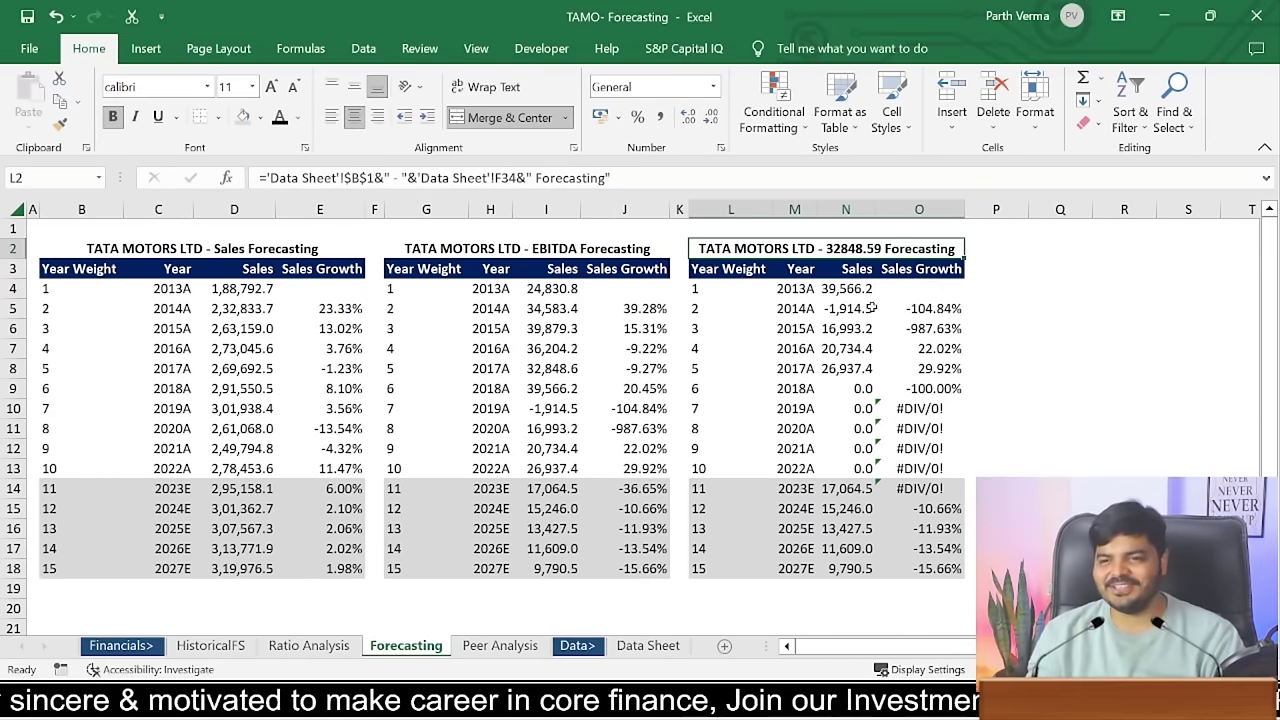
pyautogui.click(620, 178)
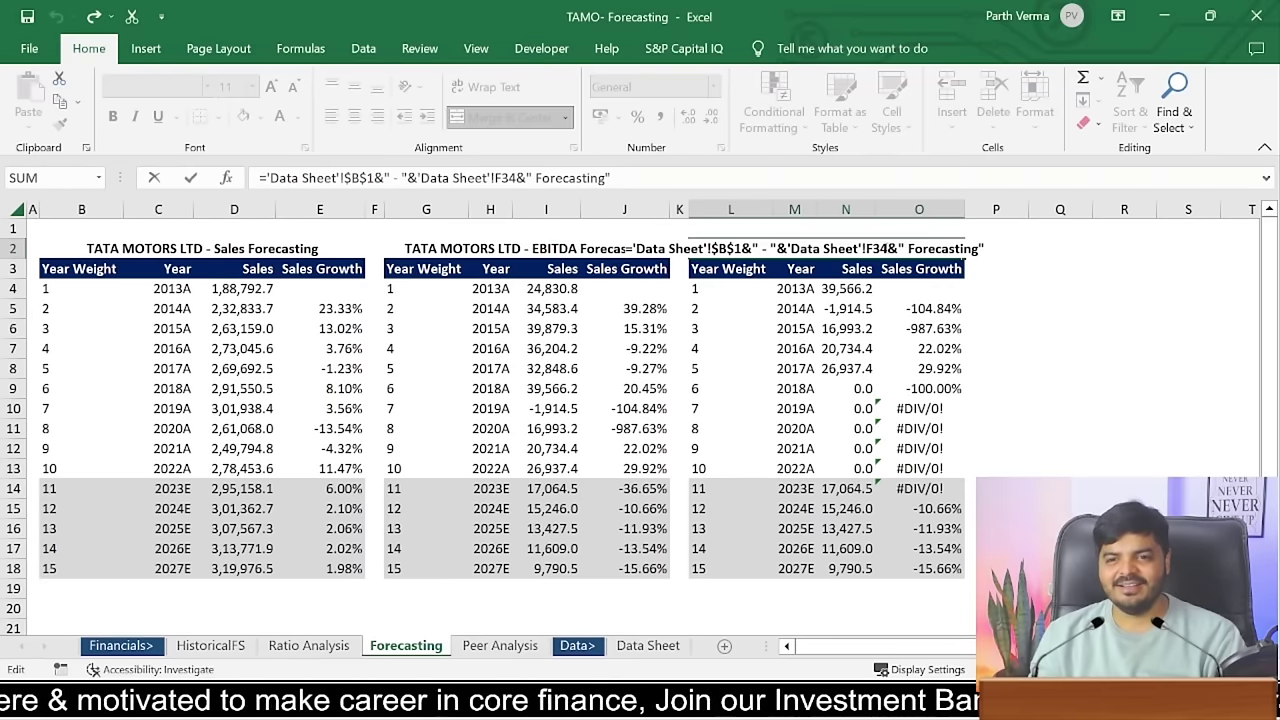
pyautogui.moveTo(900, 248); pyautogui.dragTo(793, 248)
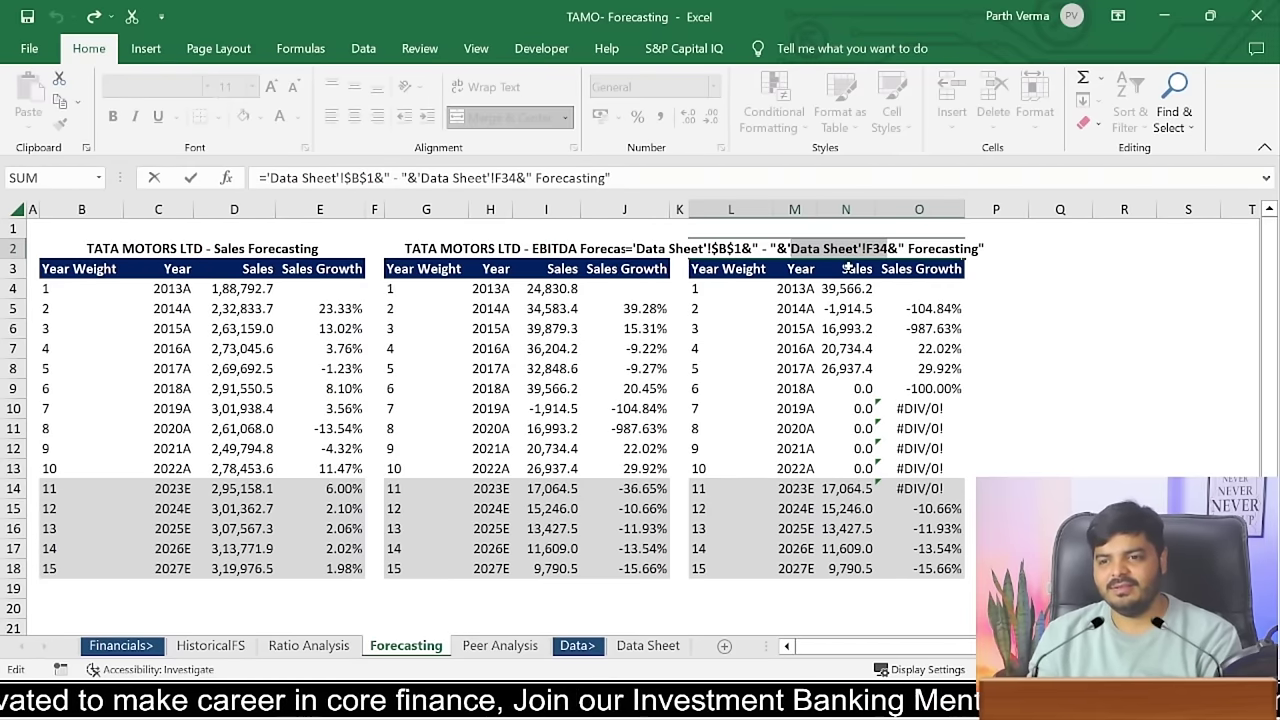
pyautogui.press('BackSpace')
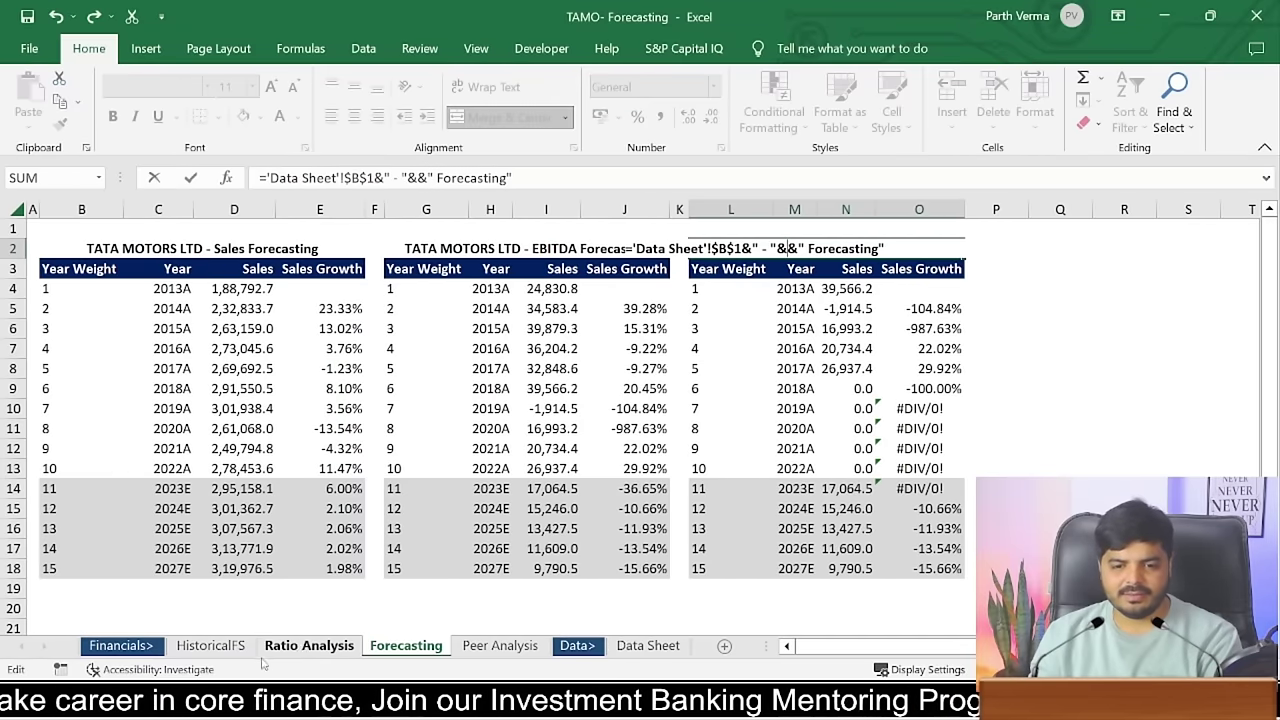
pyautogui.click(206, 634)
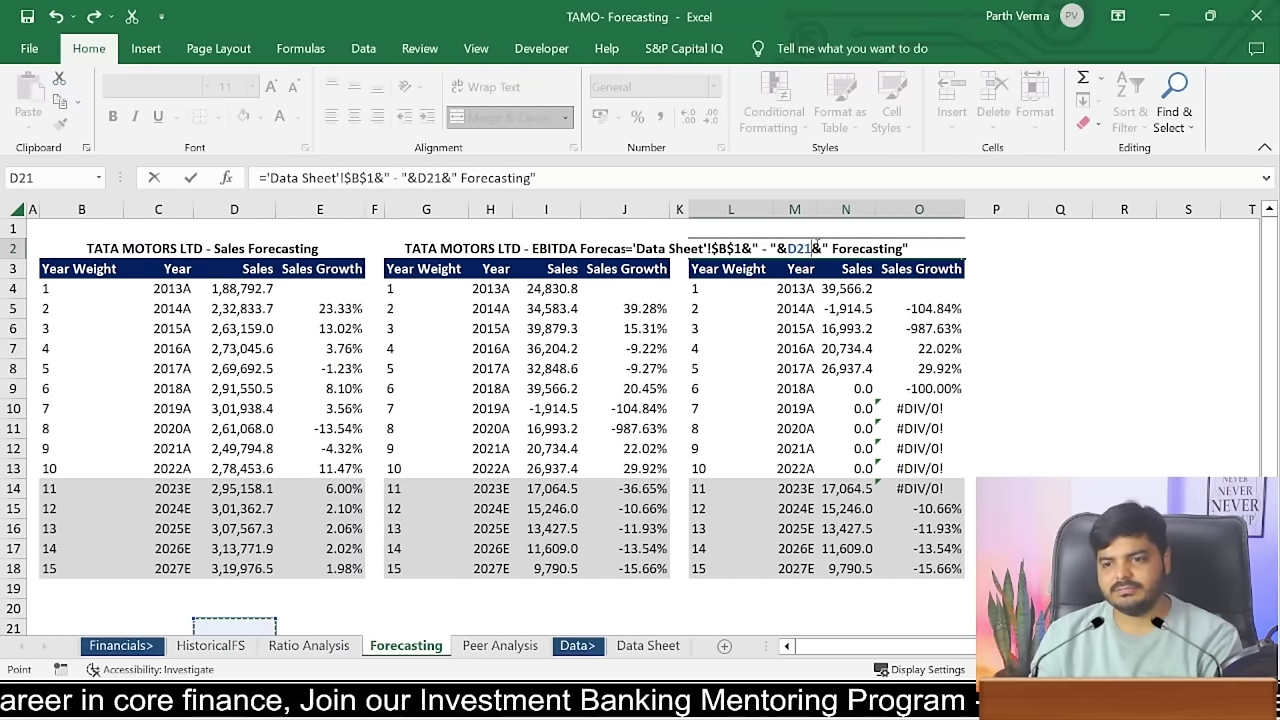
pyautogui.press('BackSpace')
pyautogui.press('BackSpace')
pyautogui.press('BackSpace')
pyautogui.click(215, 646)
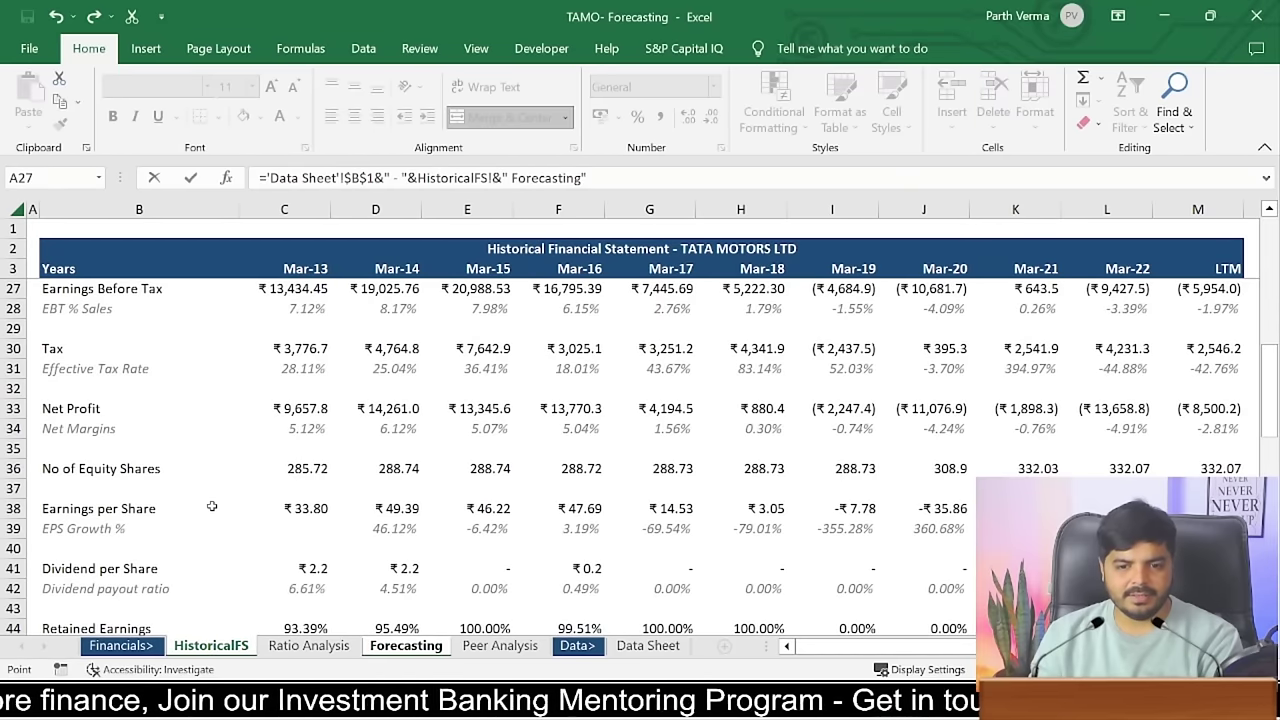
pyautogui.click(136, 509)
pyautogui.press('Return')
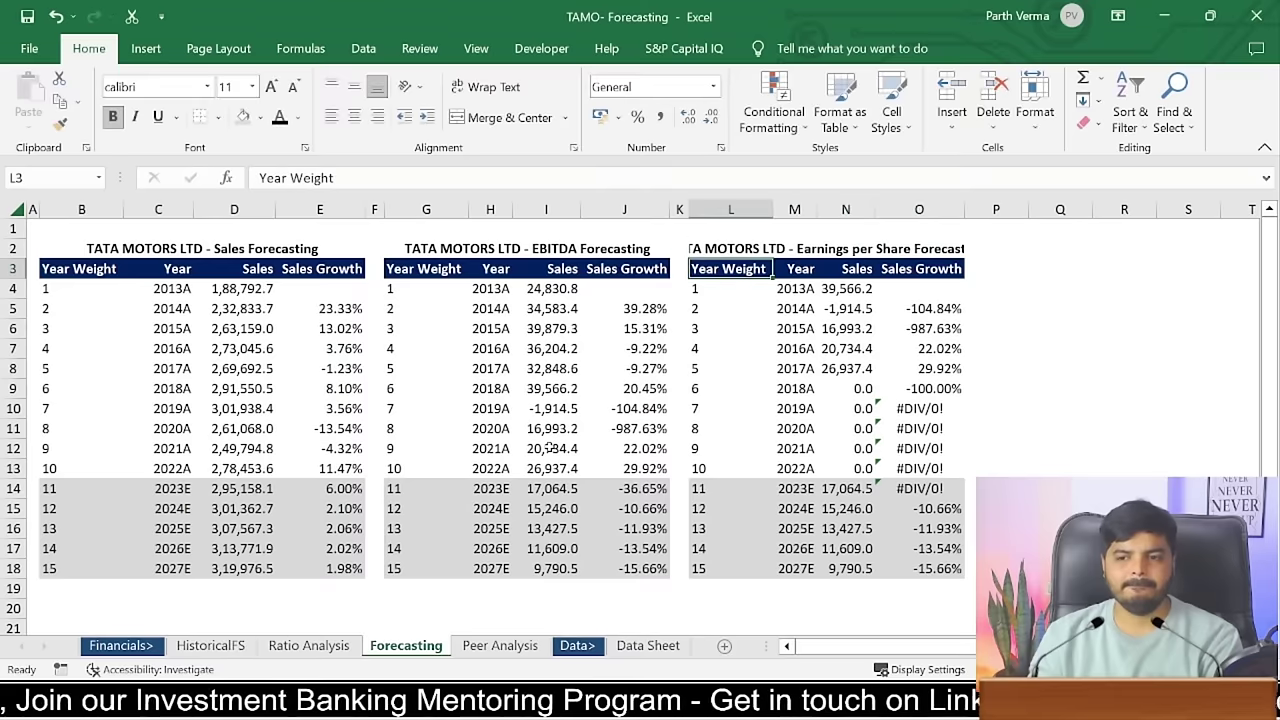
# - Widen columns L and O so the EPS table fits
pyautogui.moveTo(774, 210); pyautogui.dragTo(809, 210)
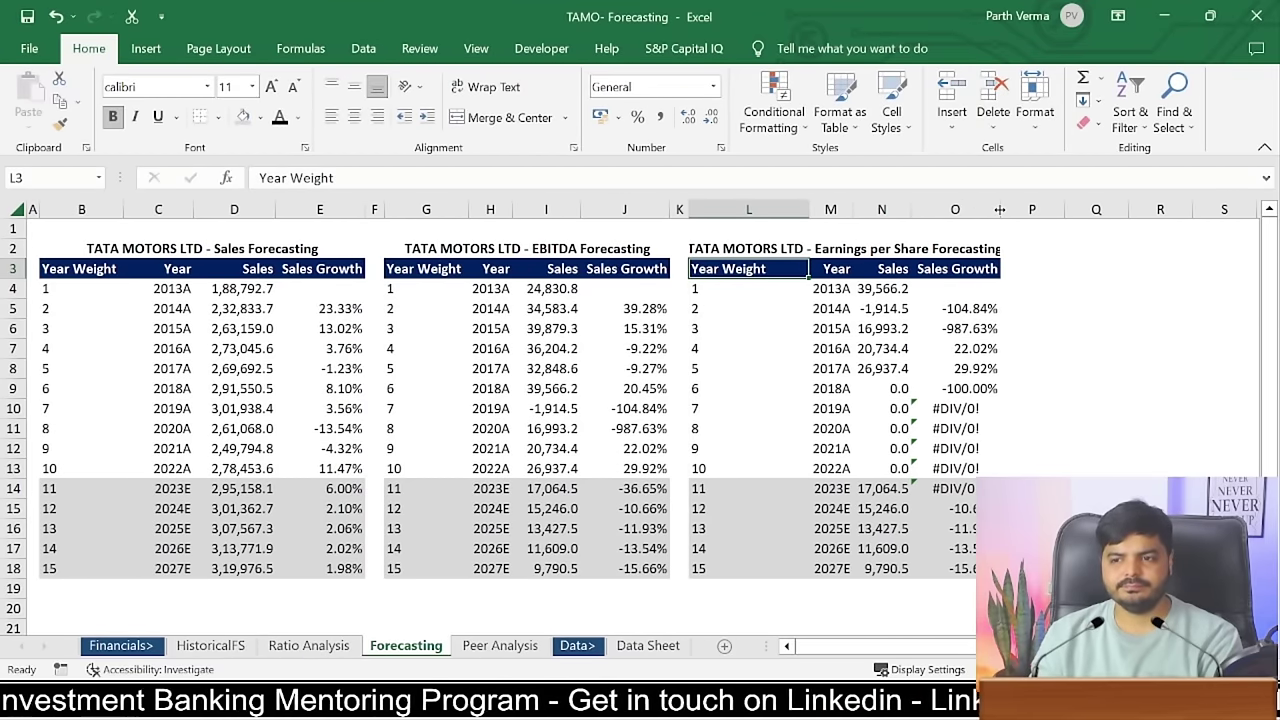
pyautogui.moveTo(1000, 209); pyautogui.dragTo(1034, 209)
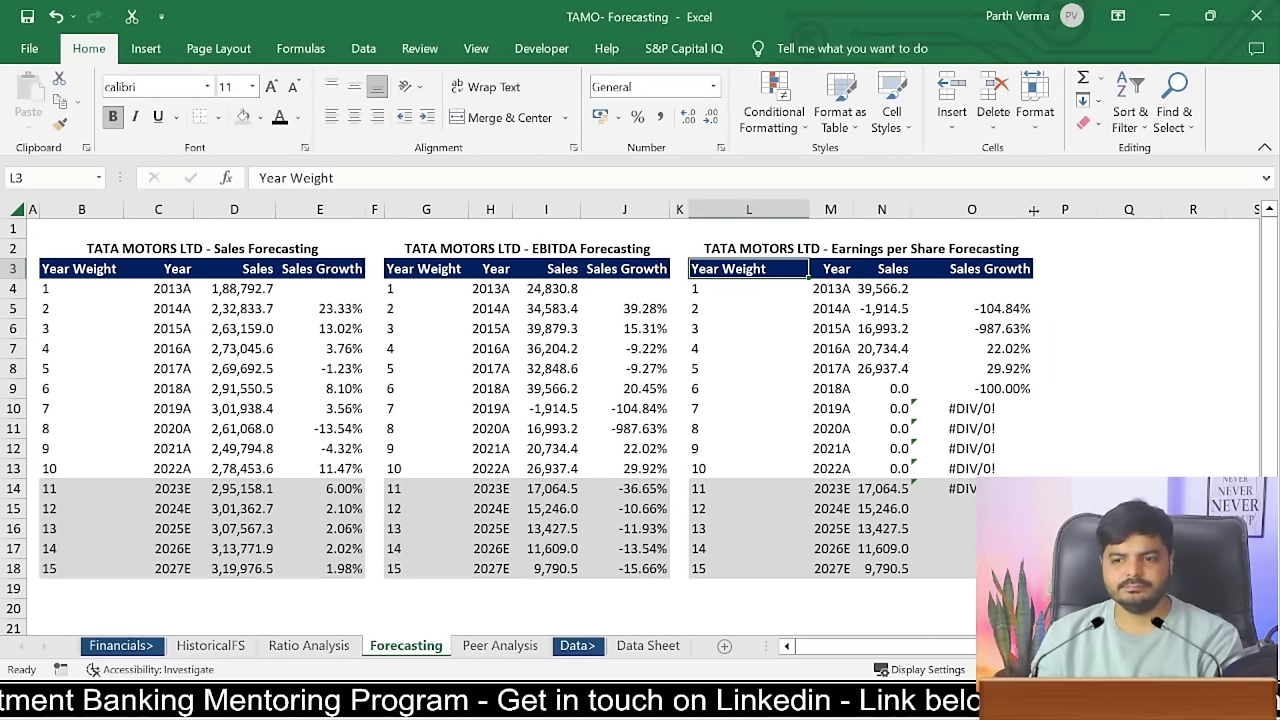
pyautogui.moveTo(897, 392); pyautogui.dragTo(892, 468)
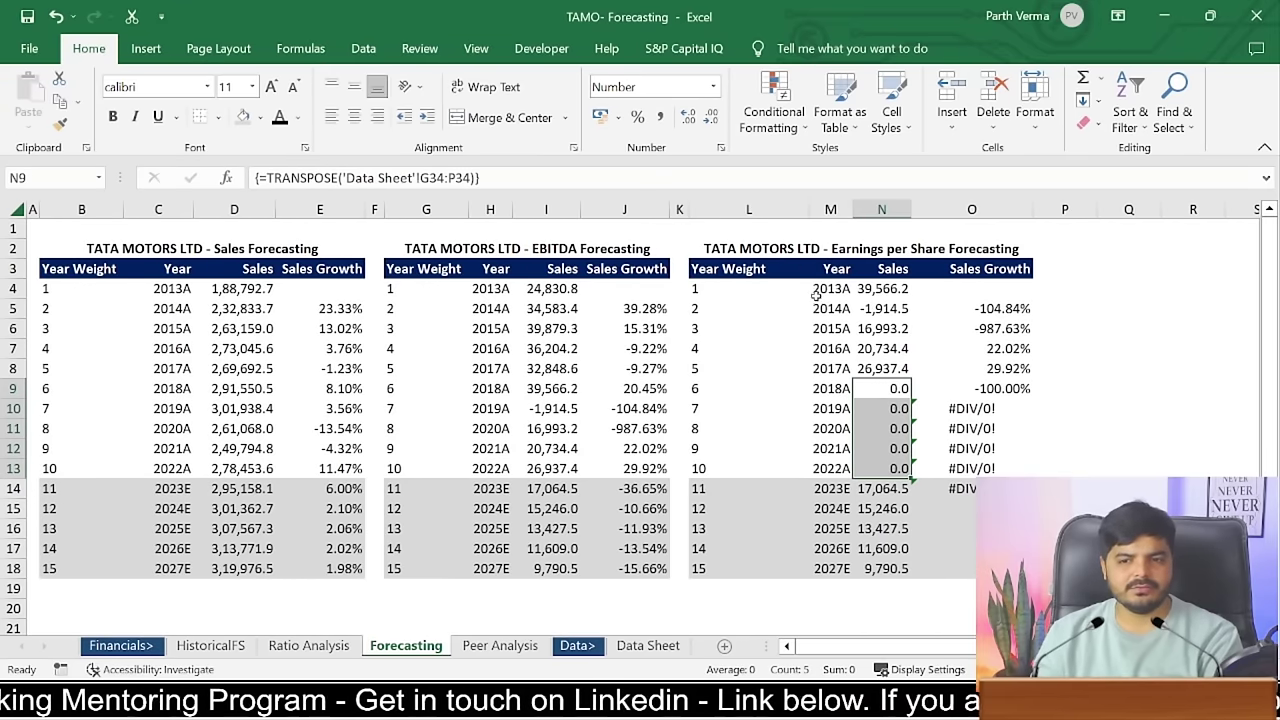
pyautogui.moveTo(880, 290); pyautogui.dragTo(867, 338)
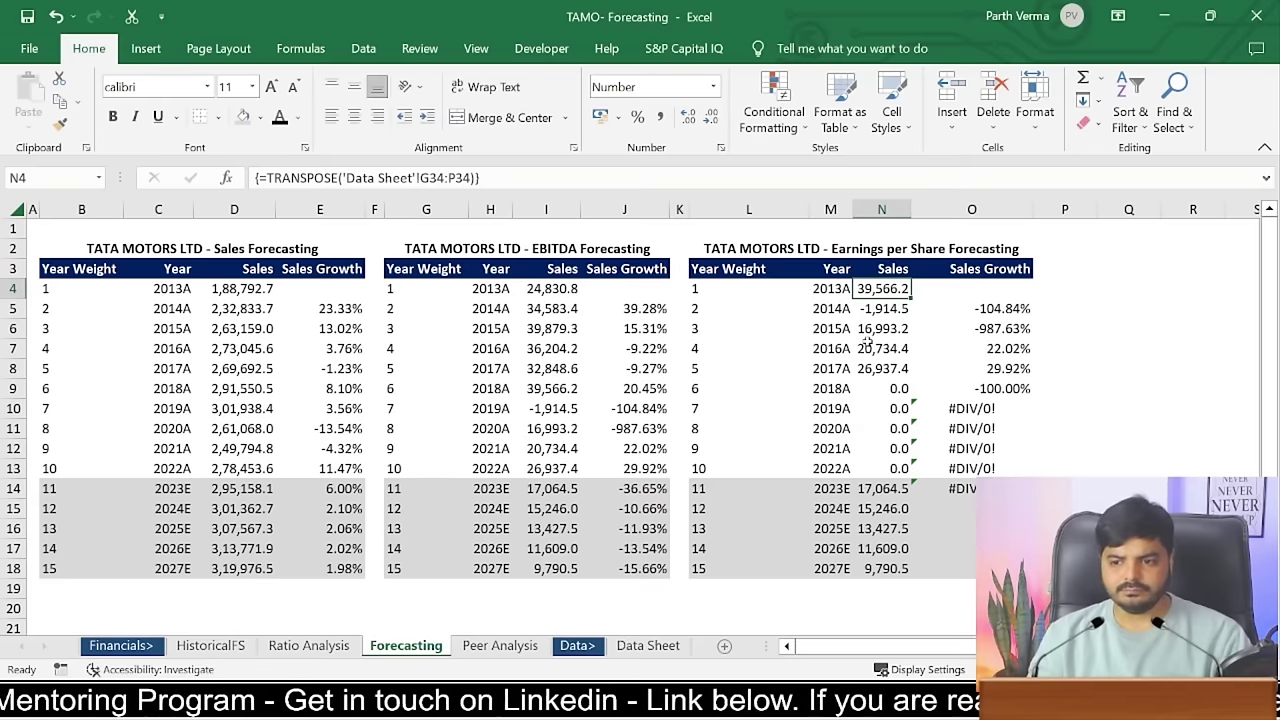
pyautogui.hotkey('shift', 'Down')
pyautogui.hotkey('shift', 'Down')
pyautogui.hotkey('shift', 'Down')
pyautogui.hotkey('shift', 'Down')
pyautogui.hotkey('shift', 'Down')
pyautogui.hotkey('shift', 'Down')
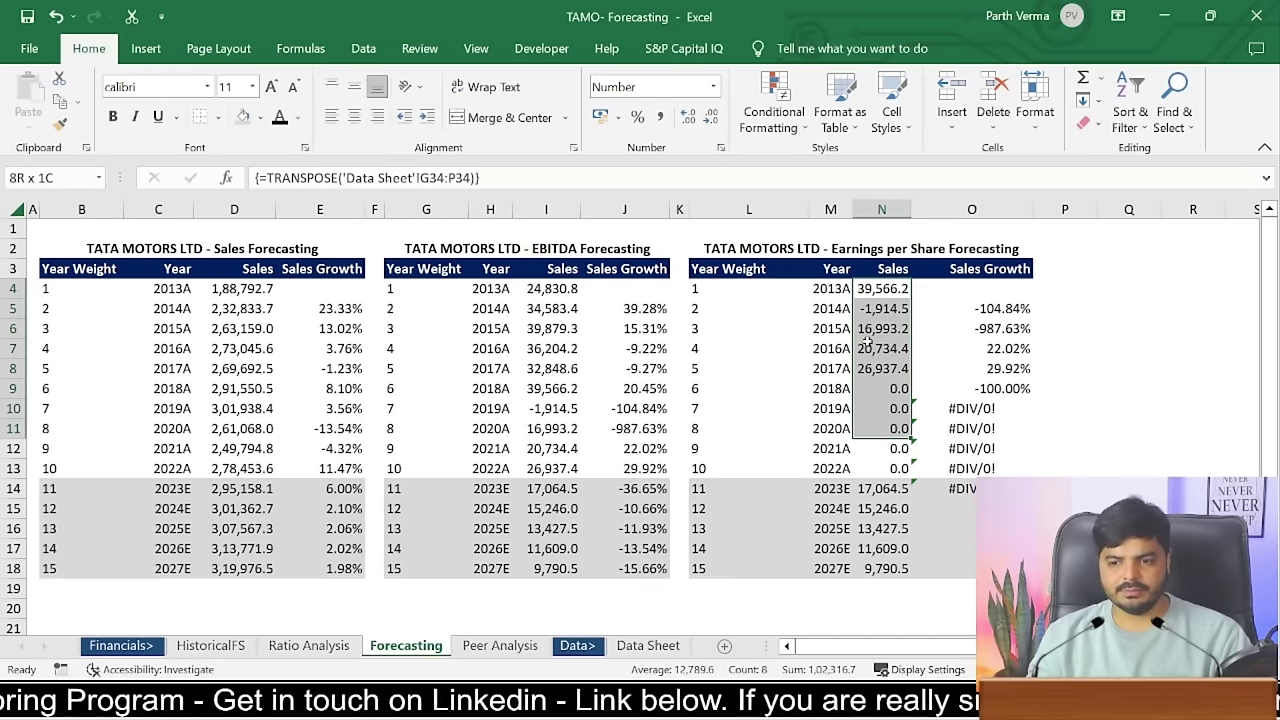
pyautogui.hotkey('shift', 'Down')
pyautogui.hotkey('shift', 'Down')
pyautogui.press('F2')
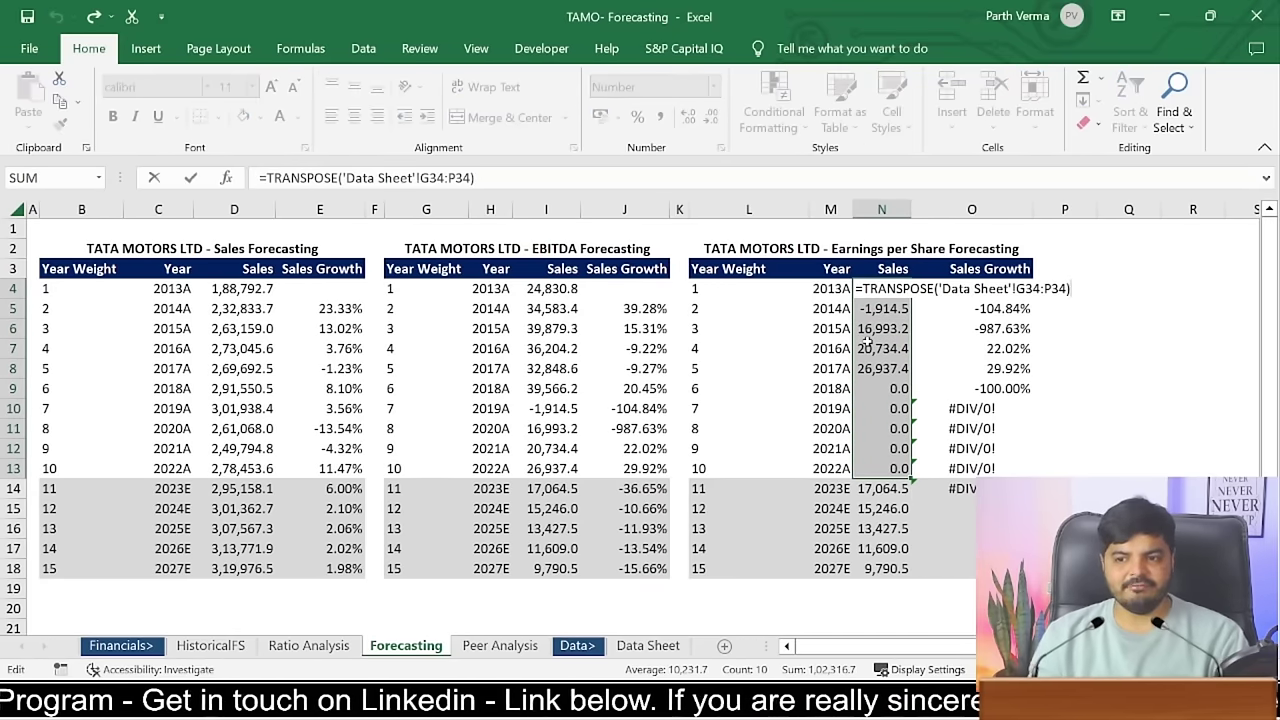
pyautogui.press('BackSpace')
pyautogui.press('BackSpace')
pyautogui.press('BackSpace')
pyautogui.press('BackSpace')
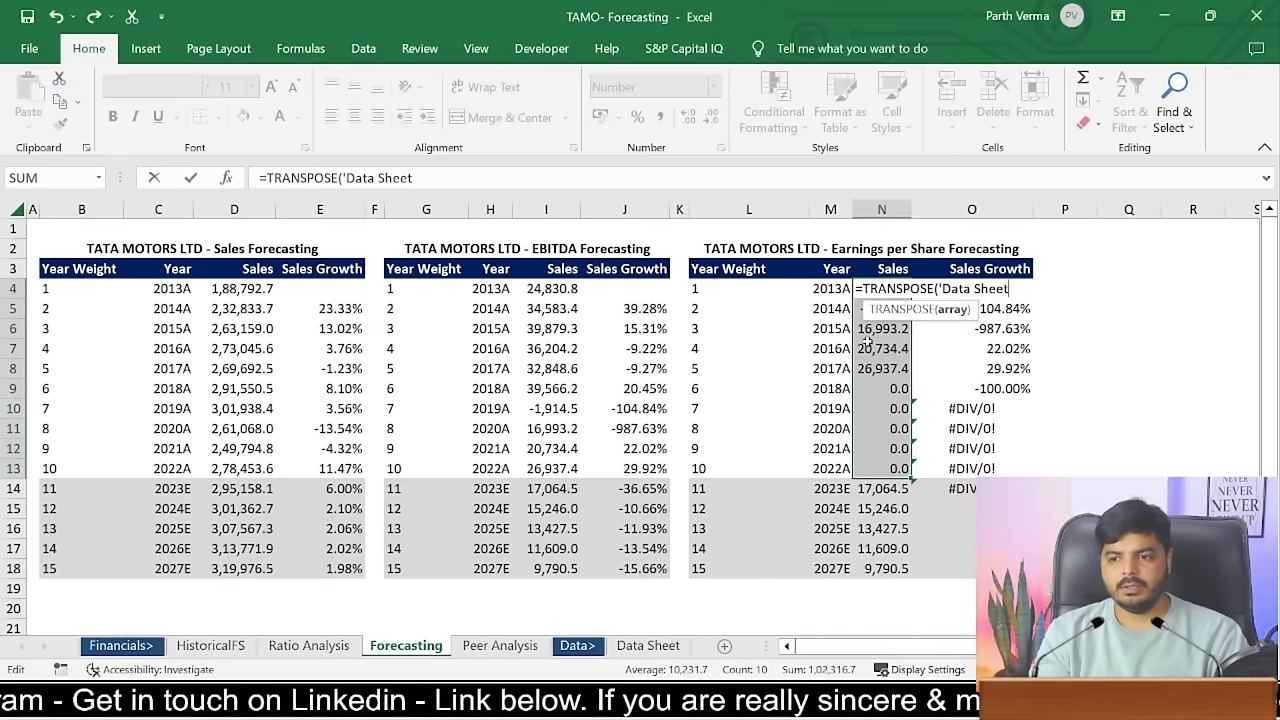
pyautogui.press('BackSpace')
pyautogui.press('BackSpace')
pyautogui.press('BackSpace')
pyautogui.press('BackSpace')
pyautogui.press('BackSpace')
pyautogui.press('BackSpace')
pyautogui.press('BackSpace')
pyautogui.press('BackSpace')
pyautogui.press('BackSpace')
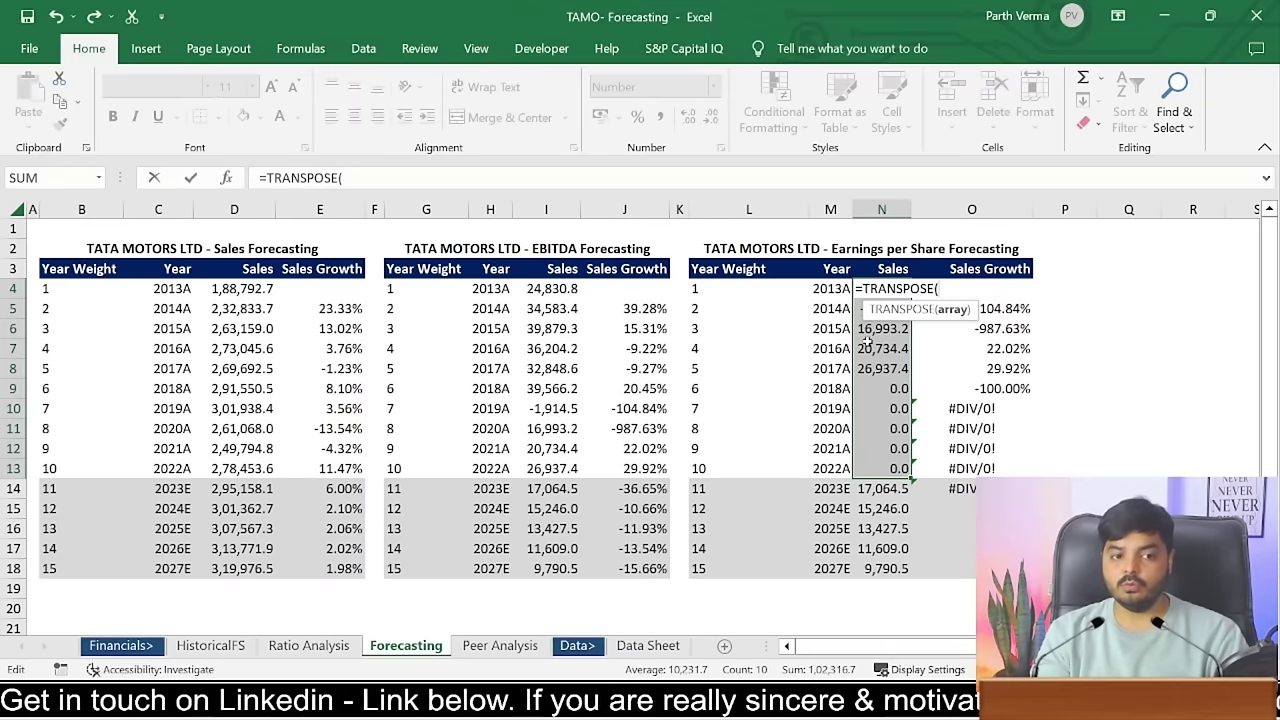
pyautogui.press('Escape')
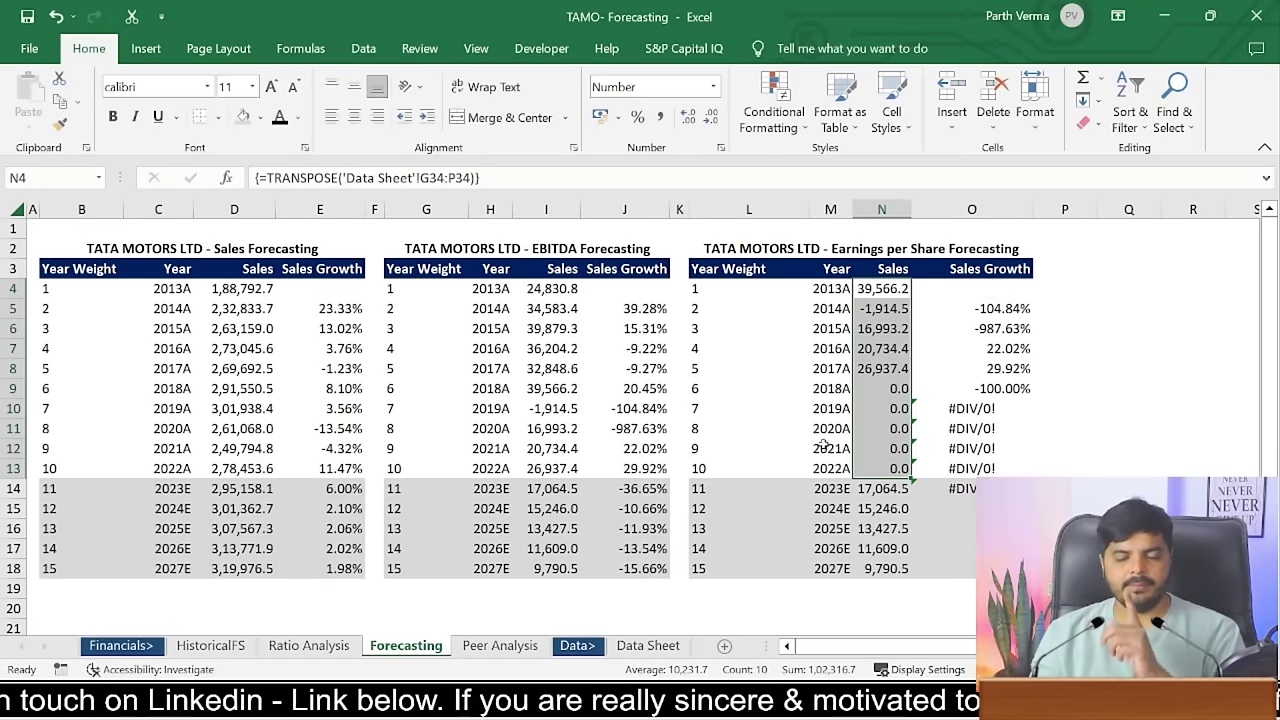
pyautogui.click(651, 648)
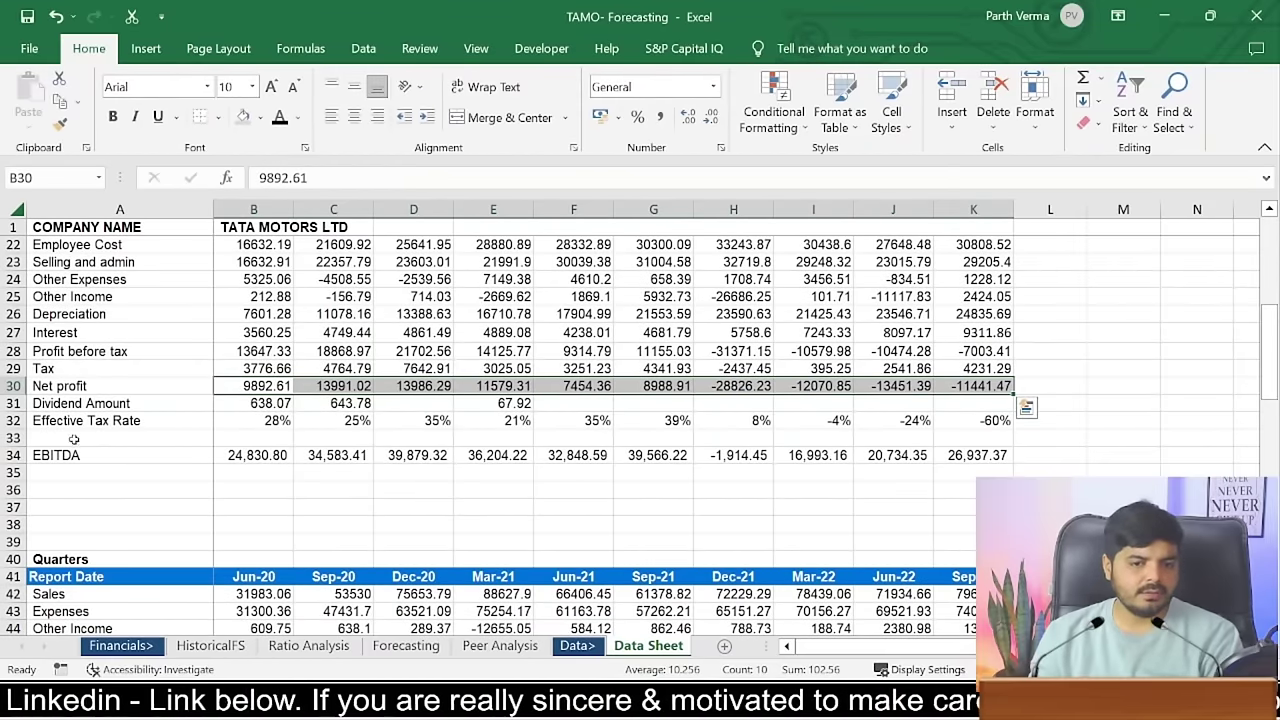
pyautogui.click(88, 387)
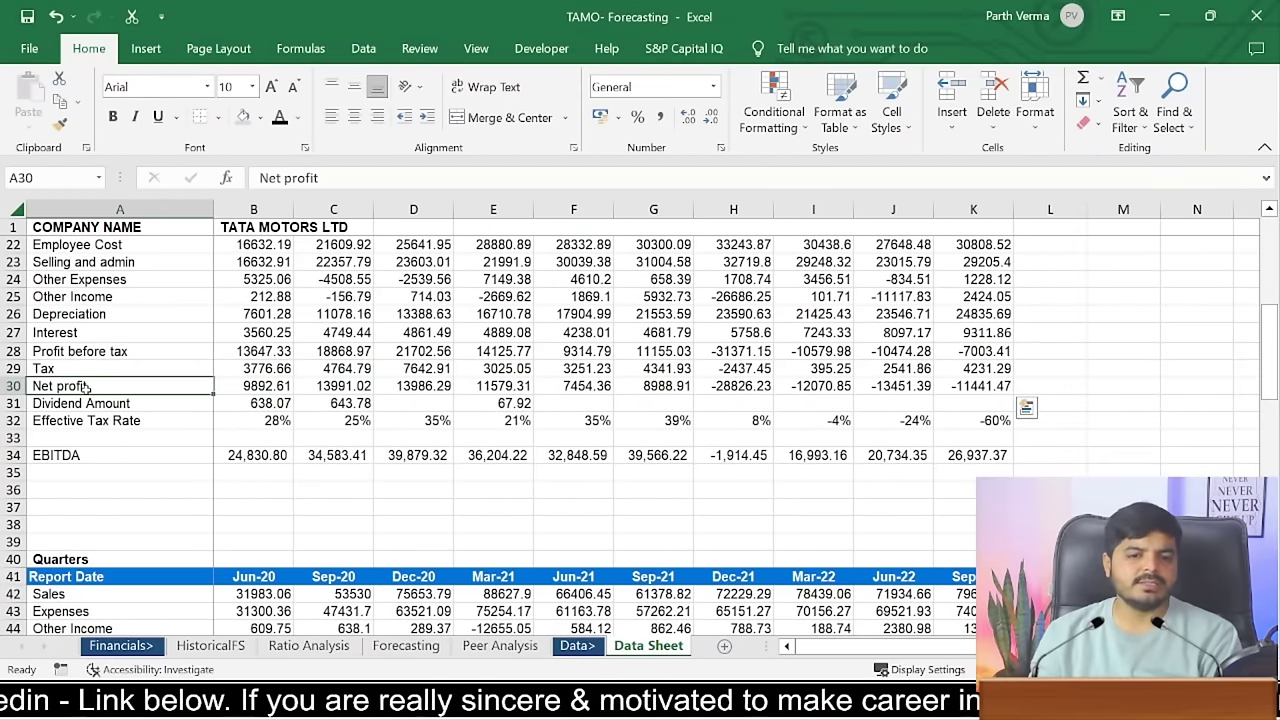
pyautogui.scroll(-9, 630, 435)
pyautogui.scroll(-8, 630, 435)
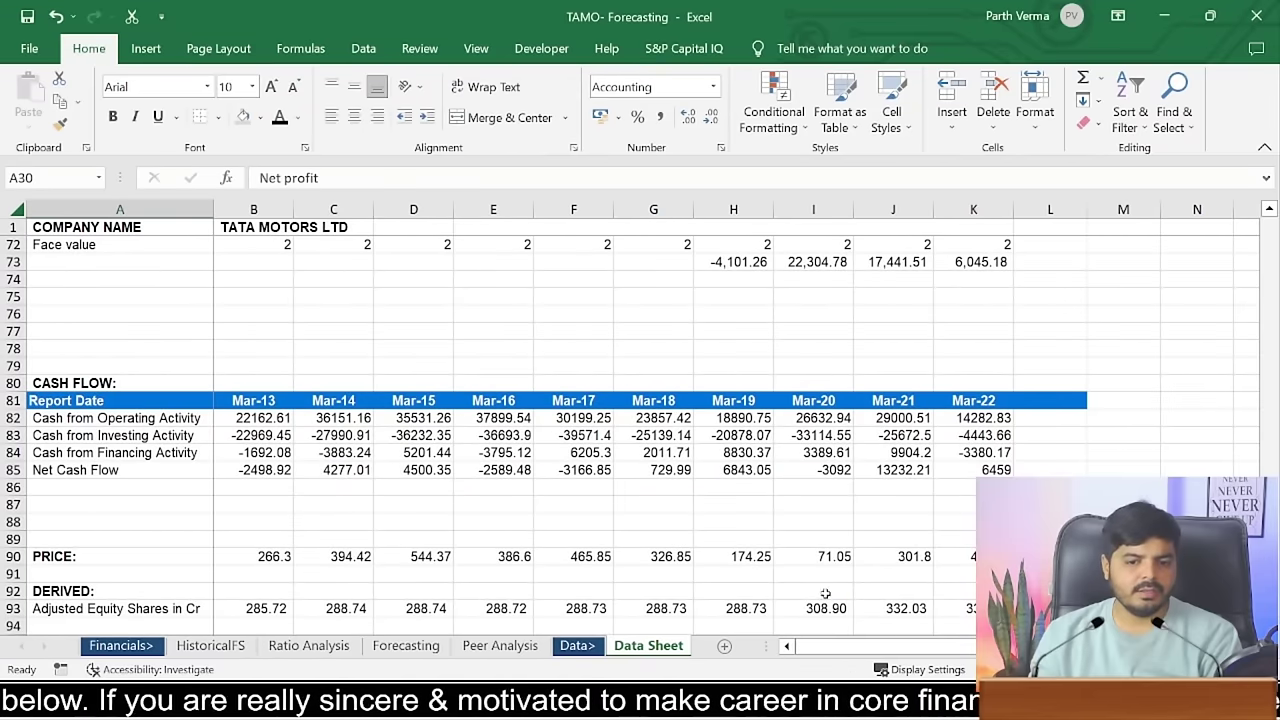
pyautogui.scroll(17, 787, 245)
pyautogui.scroll(7, 787, 245)
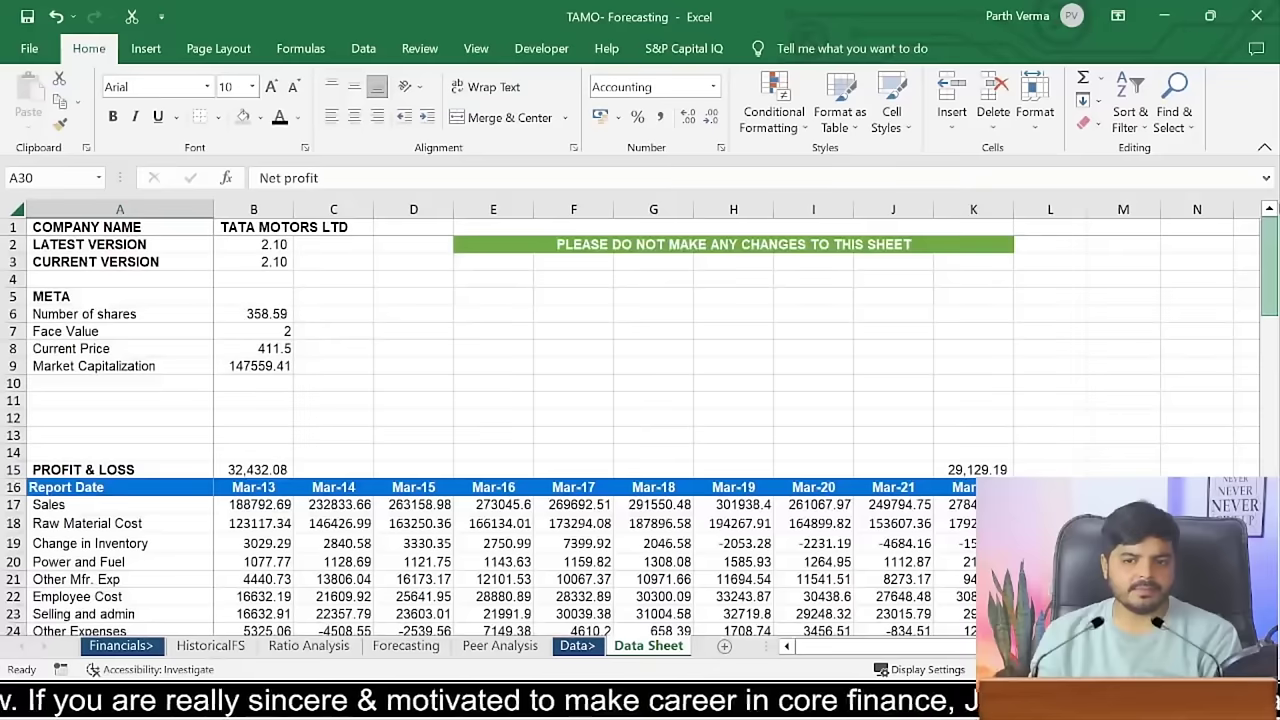
pyautogui.click(787, 245)
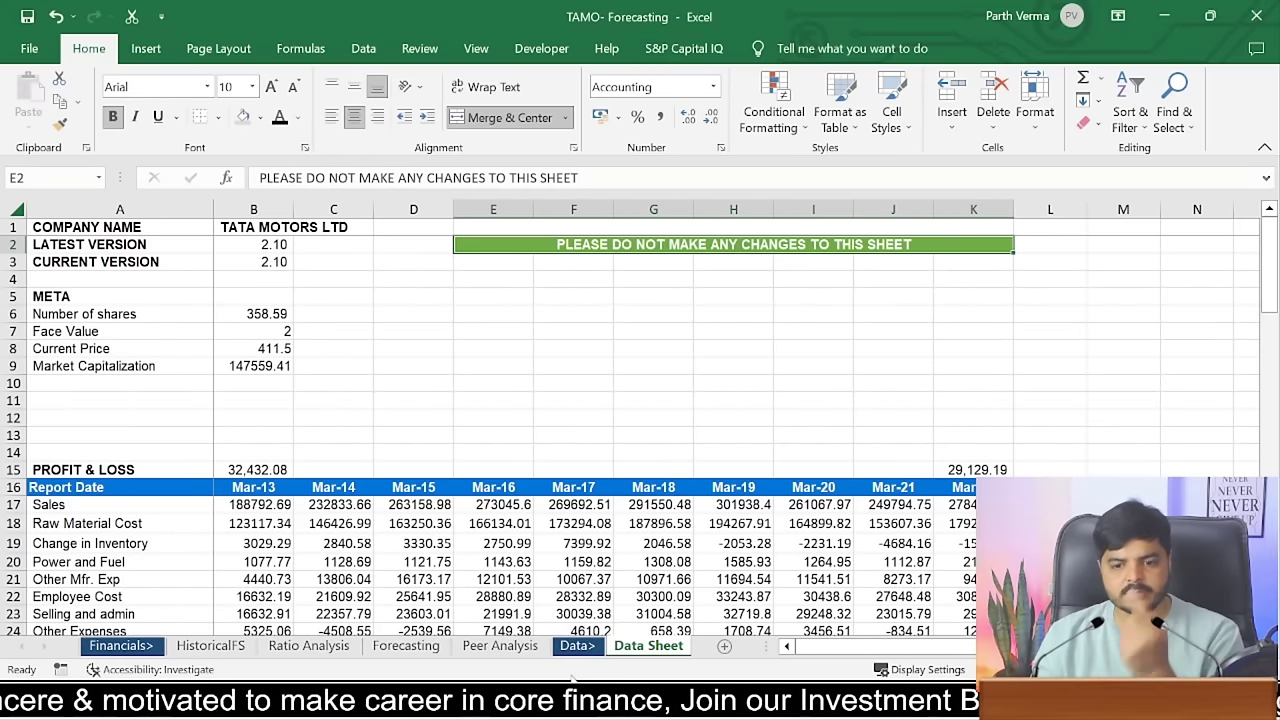
pyautogui.click(410, 646)
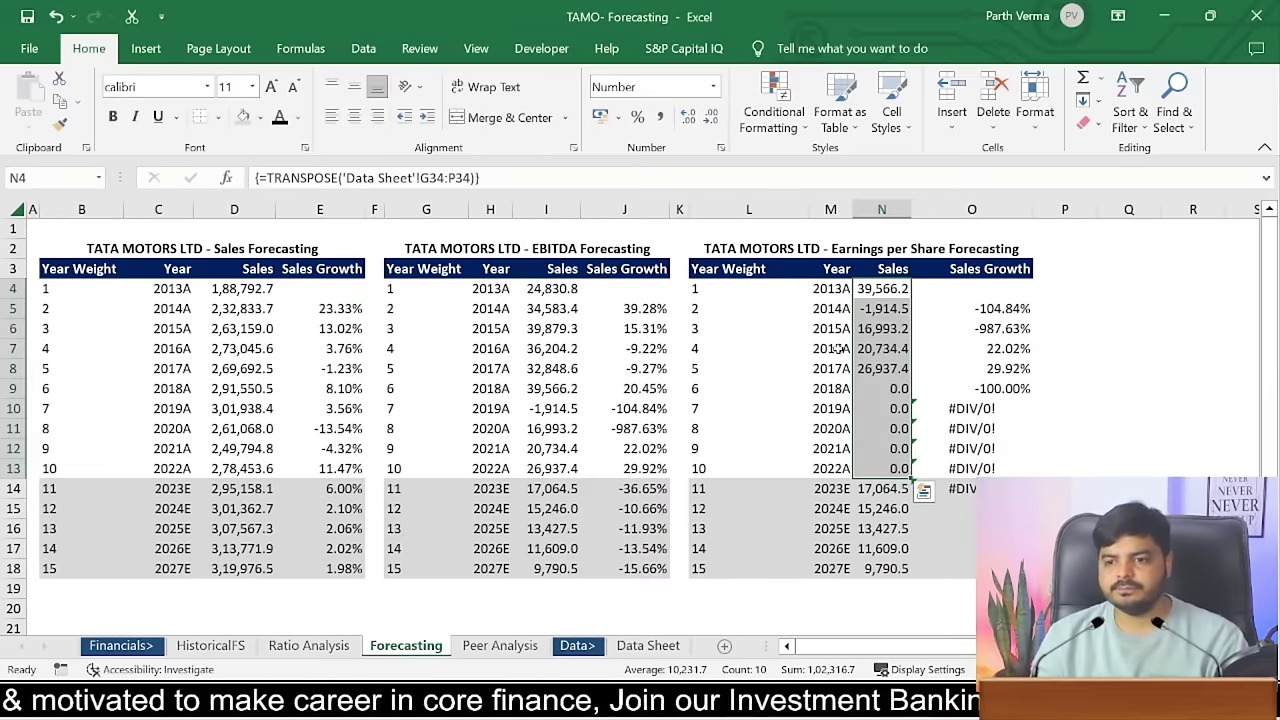
# - Enter =TRANSPOSE(HistoricalFS!C38:L38) as an array formula in N4:N13, giving 33.8 to -41.1
pyautogui.click(878, 289)
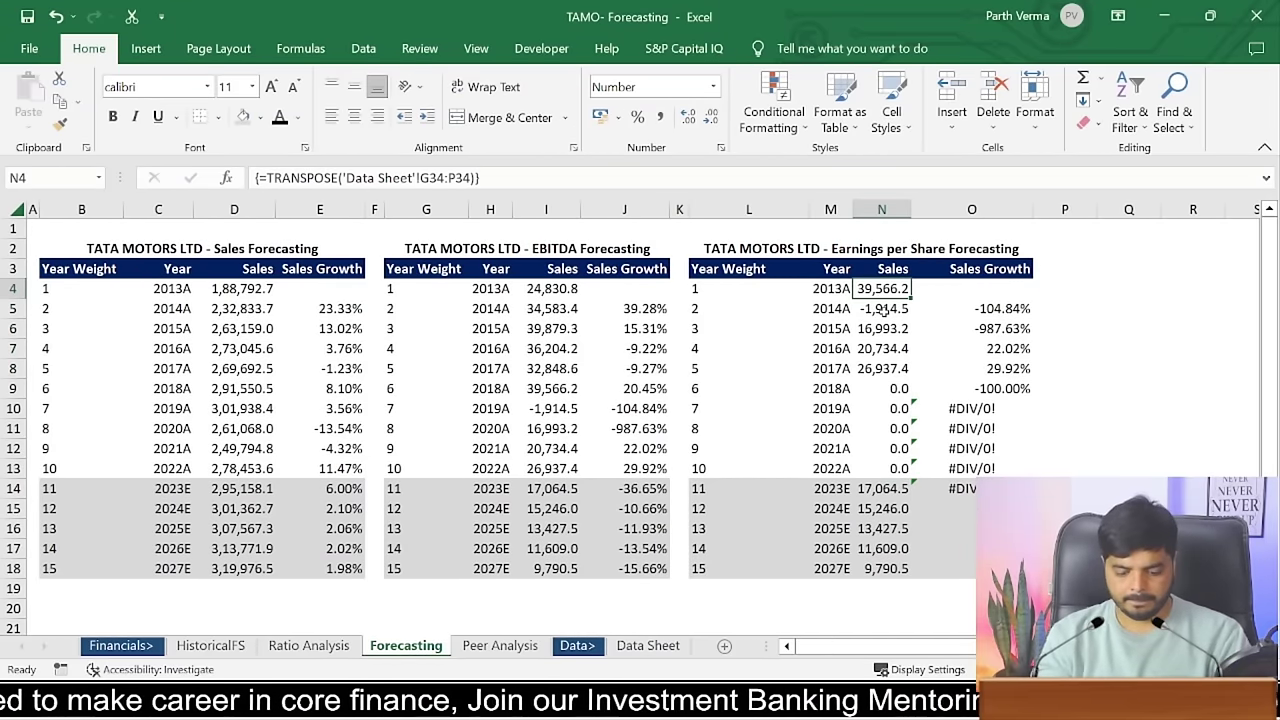
pyautogui.hotkey('shift', 'Down')
pyautogui.hotkey('shift', 'Down')
pyautogui.hotkey('shift', 'Down')
pyautogui.hotkey('shift', 'Down')
pyautogui.hotkey('shift', 'Down')
pyautogui.hotkey('shift', 'Down')
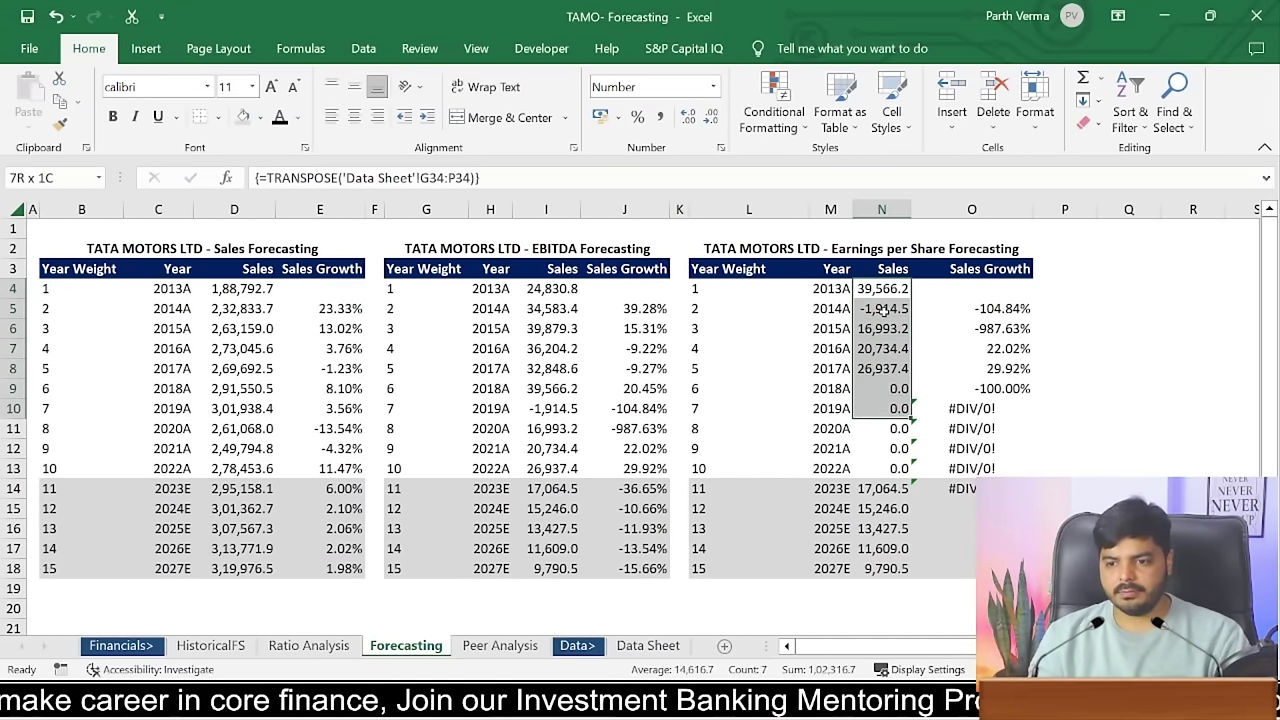
pyautogui.hotkey('shift', 'Down')
pyautogui.hotkey('shift', 'Down')
pyautogui.hotkey('shift', 'Down')
pyautogui.press('F2')
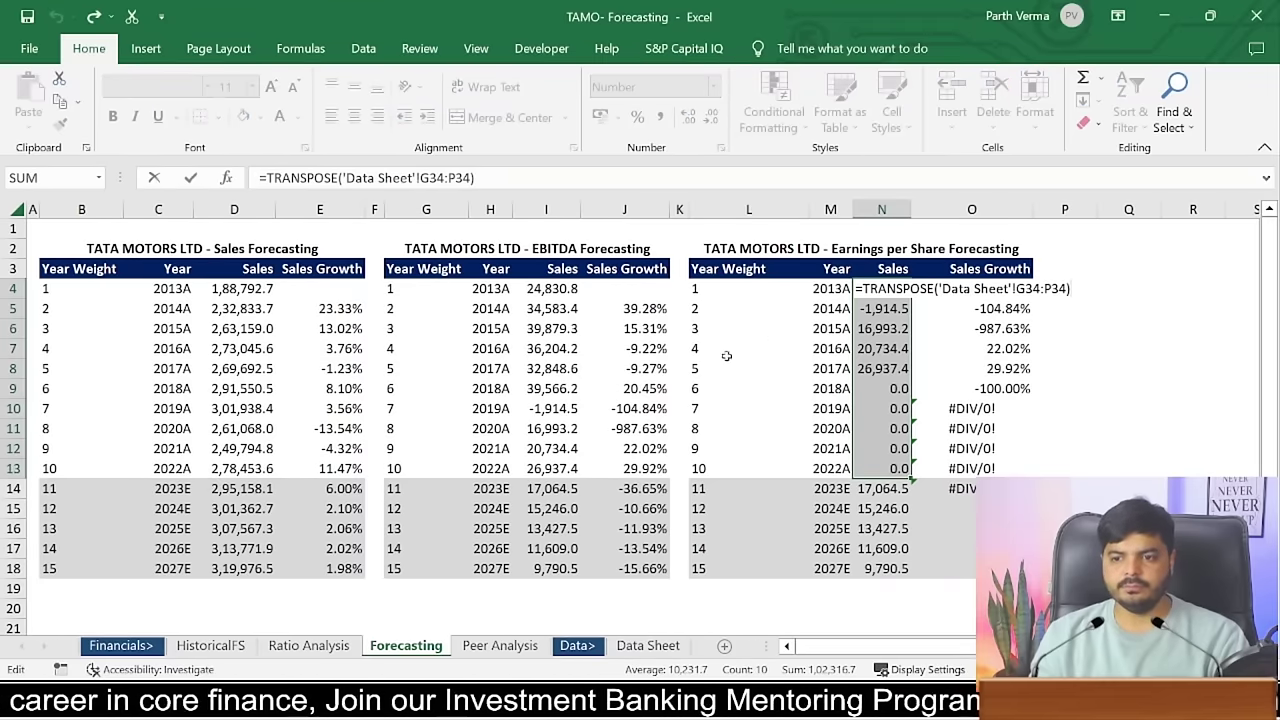
pyautogui.press('BackSpace')
pyautogui.press('BackSpace')
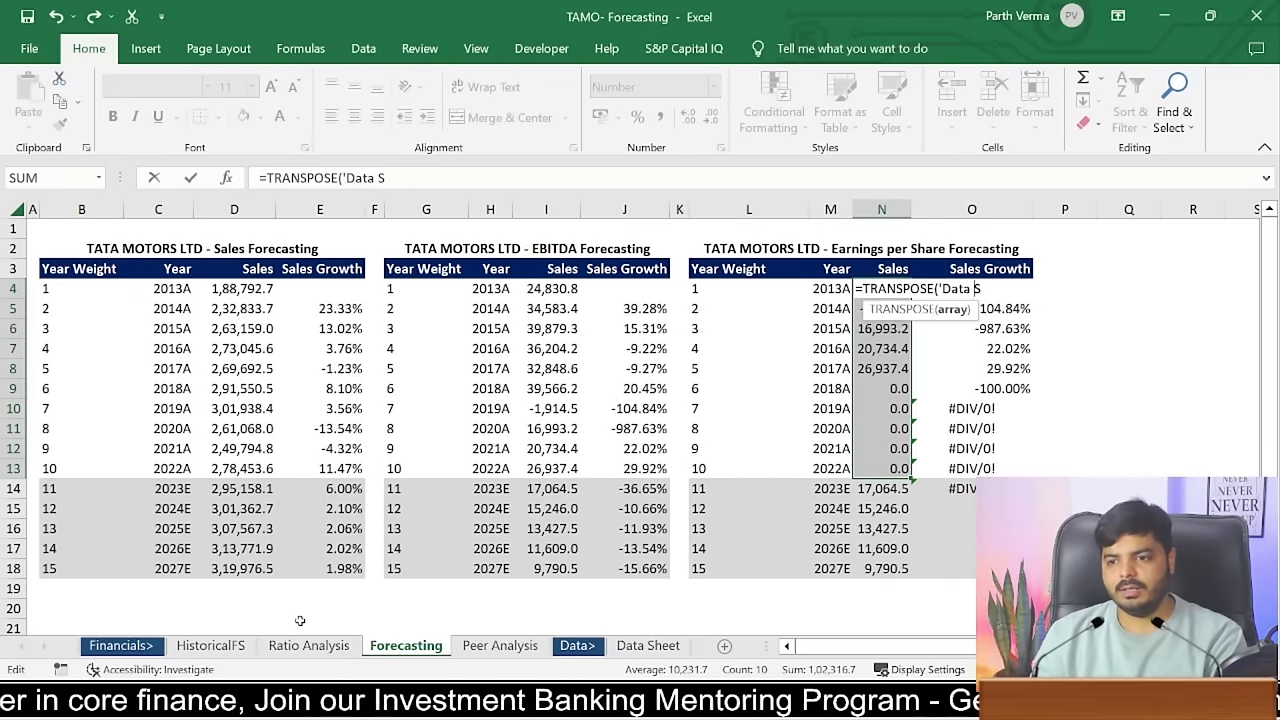
pyautogui.press('BackSpace')
pyautogui.press('BackSpace')
pyautogui.press('BackSpace')
pyautogui.press('BackSpace')
pyautogui.press('BackSpace')
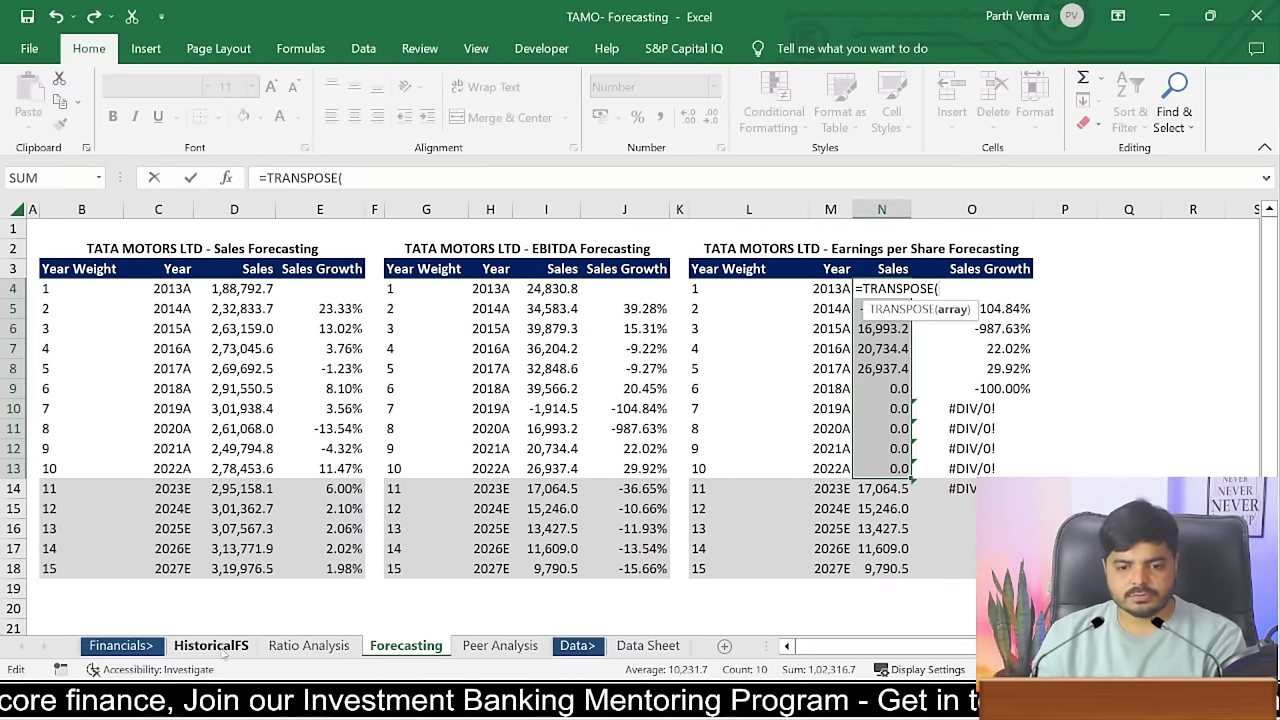
pyautogui.click(211, 645)
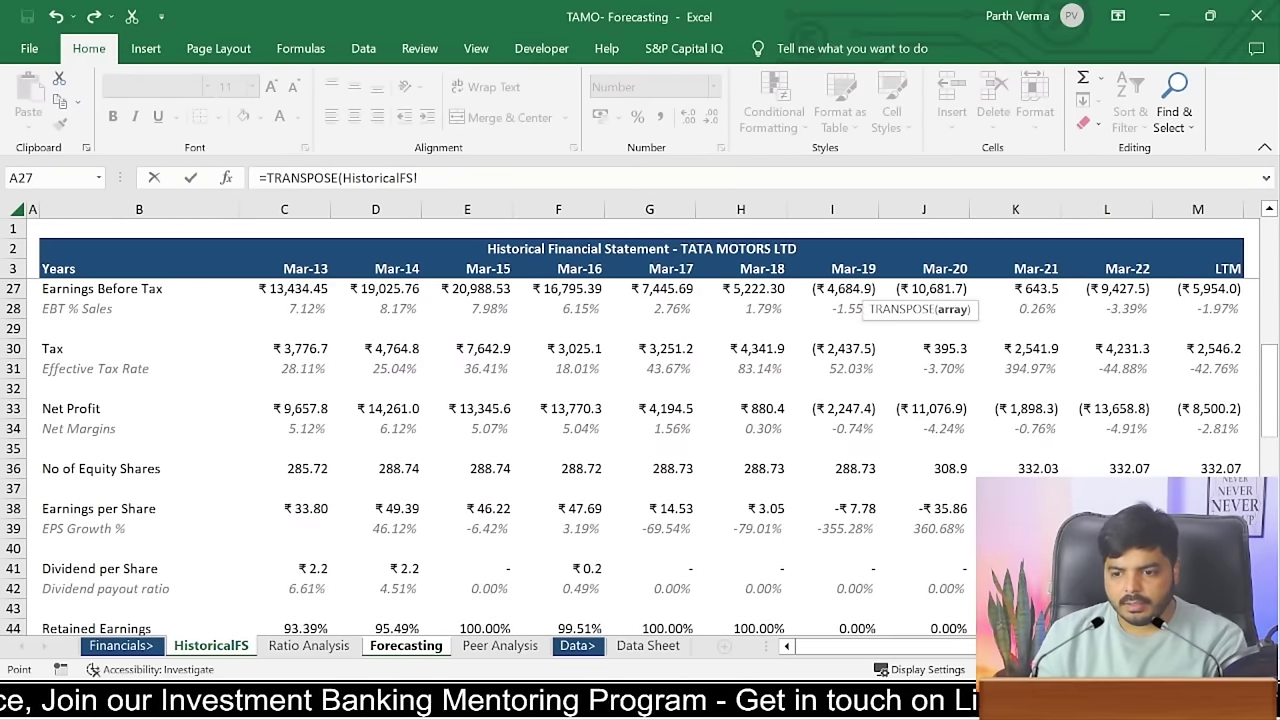
pyautogui.moveTo(310, 510); pyautogui.dragTo(965, 510)
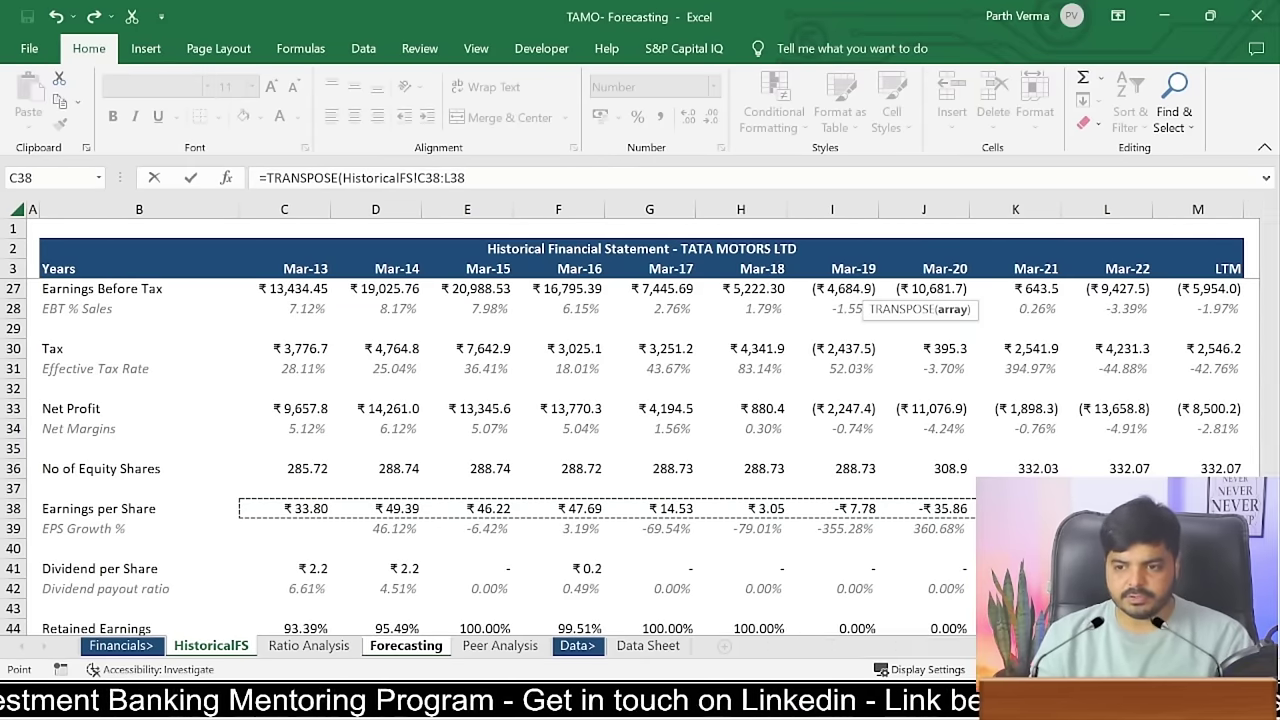
pyautogui.hotkey('ctrl', 'shift', 'Return')
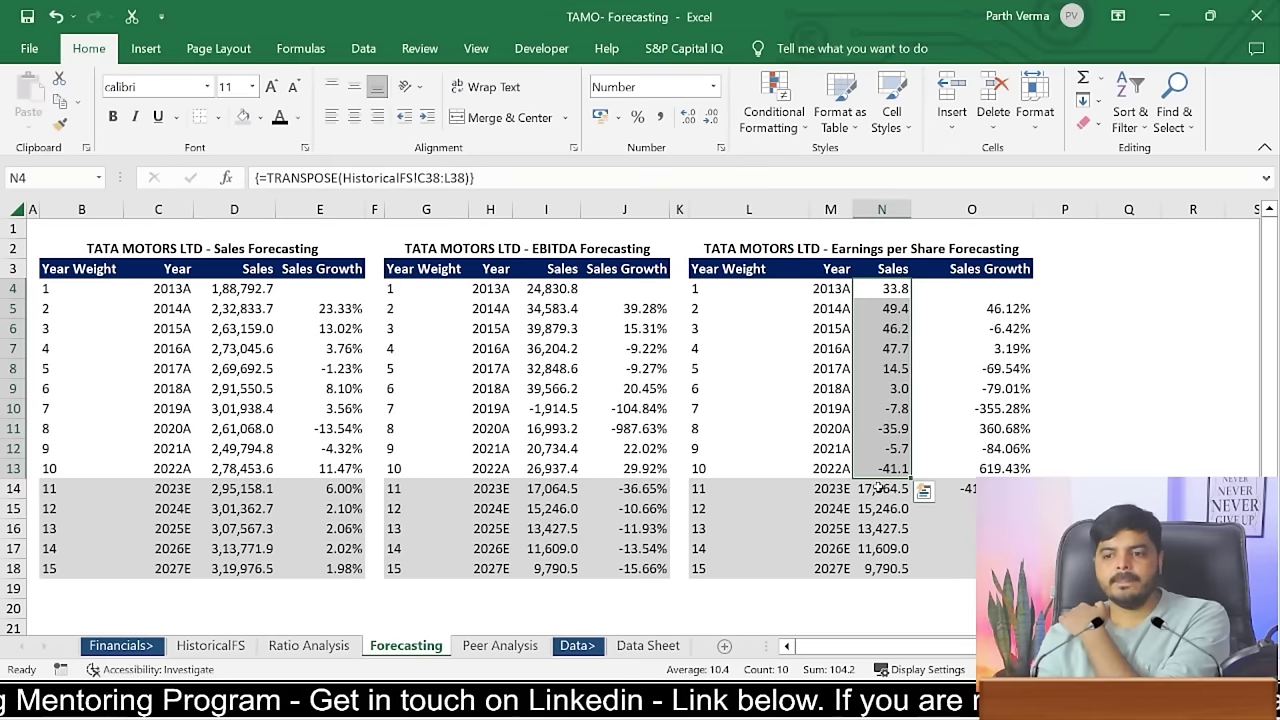
# - Point N14's FORECAST at EPS history N4:N13 and year weights L4:L13
pyautogui.click(876, 490)
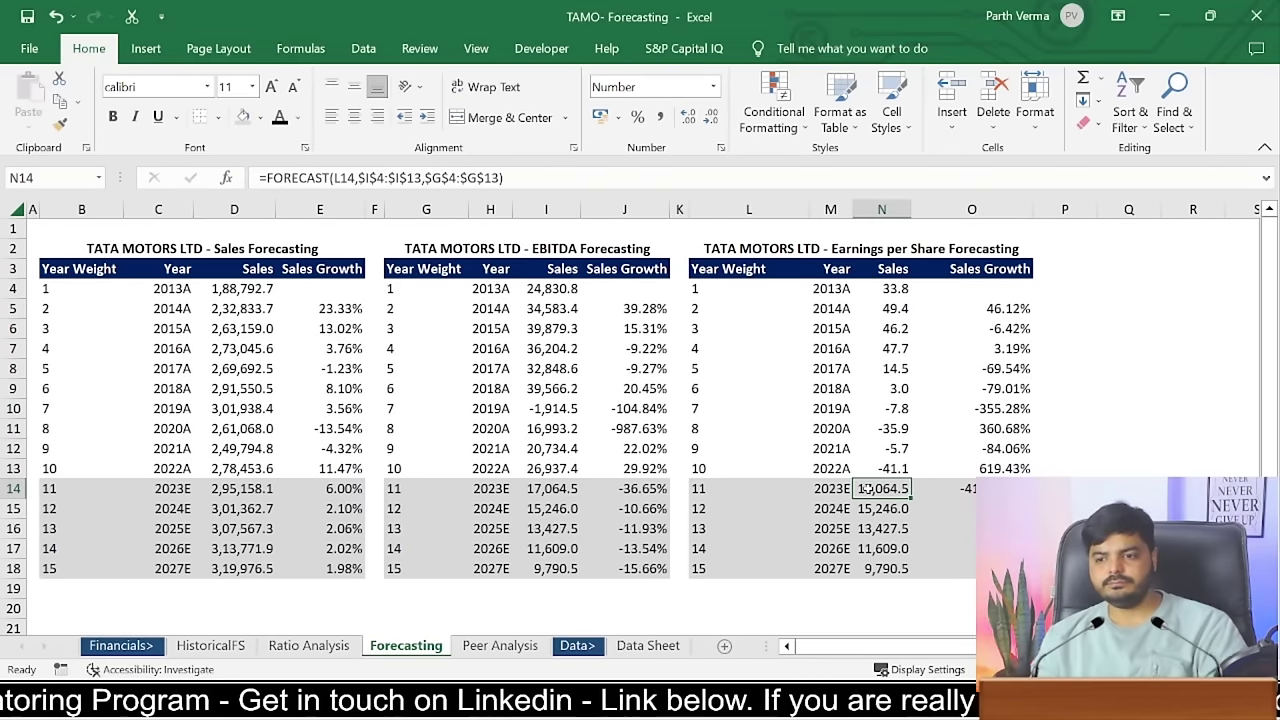
pyautogui.doubleClick(868, 488)
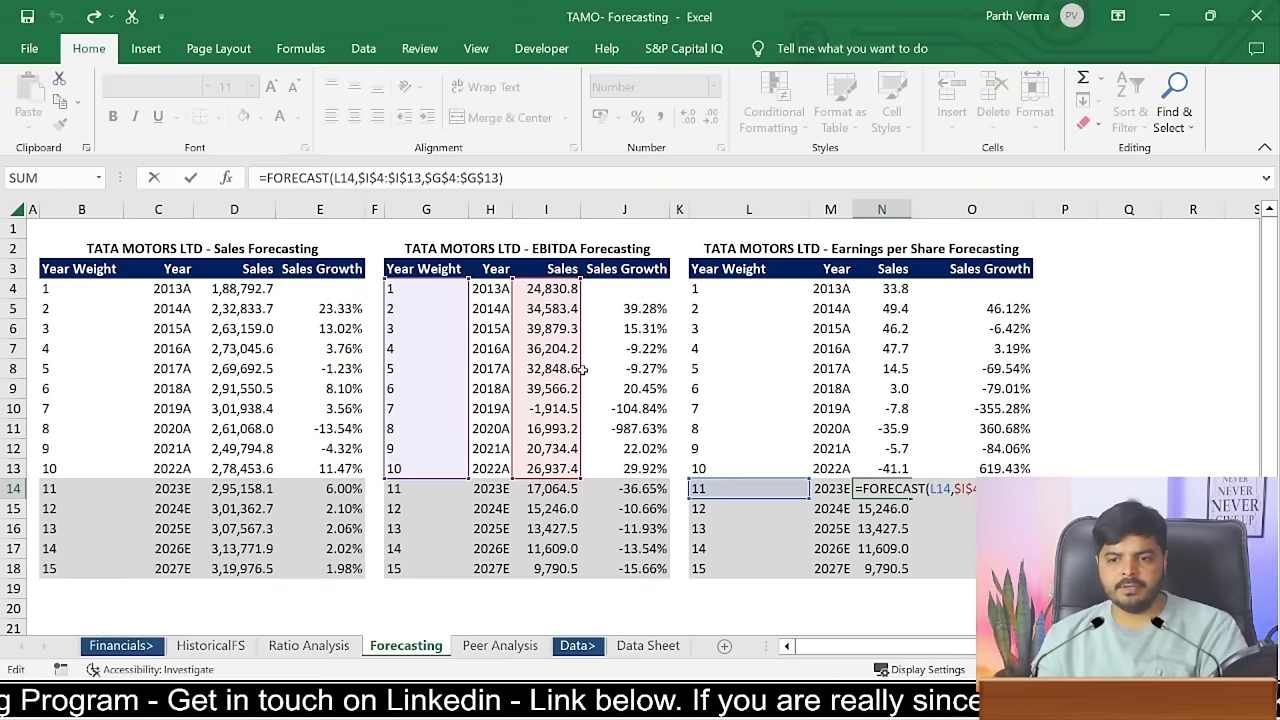
pyautogui.press('Right')
pyautogui.press('Right')
pyautogui.press('Right')
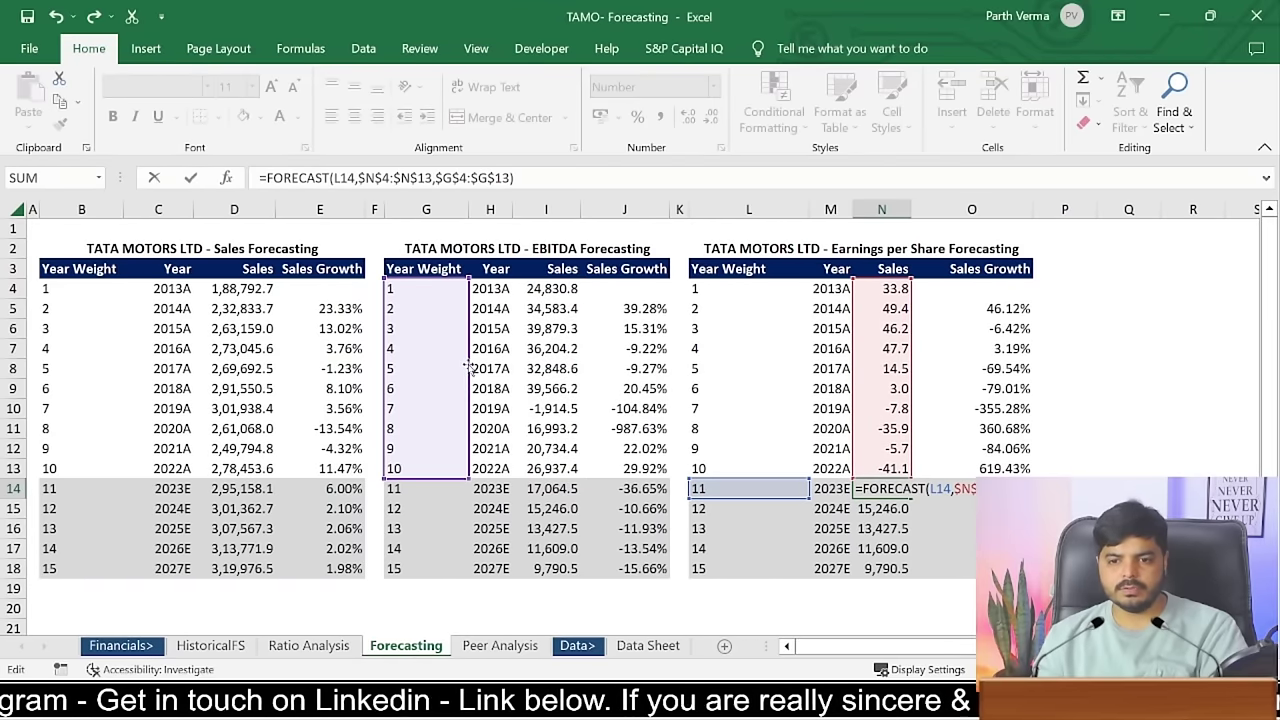
pyautogui.moveTo(505, 370); pyautogui.dragTo(779, 370)
pyautogui.press('Return')
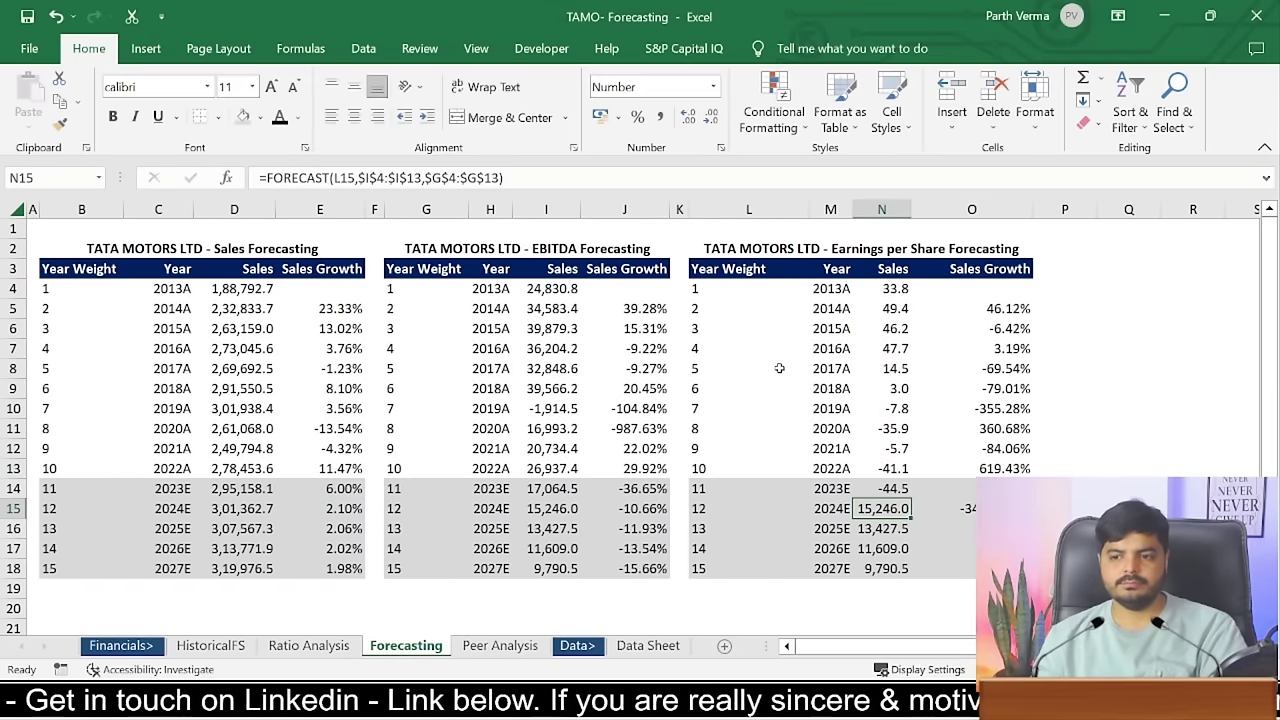
# - Copy the N14 forecast into N15:N18, ending at -84.5 for 2027E
pyautogui.press('Up')
pyautogui.hotkey('ctrl', 'c')
pyautogui.hotkey('ctrl', 'Down')
pyautogui.hotkey('ctrl', 'shift', 'Up')
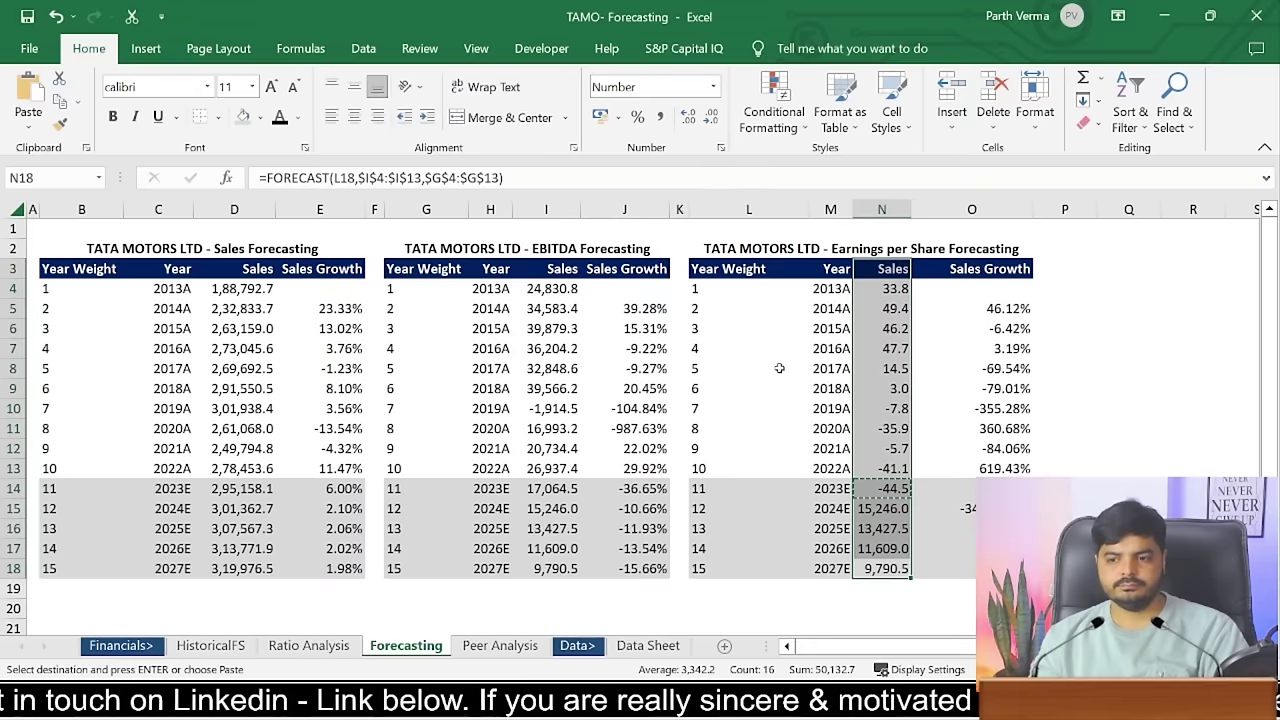
pyautogui.hotkey('shift', 'Down')
pyautogui.hotkey('shift', 'Down')
pyautogui.hotkey('shift', 'Down')
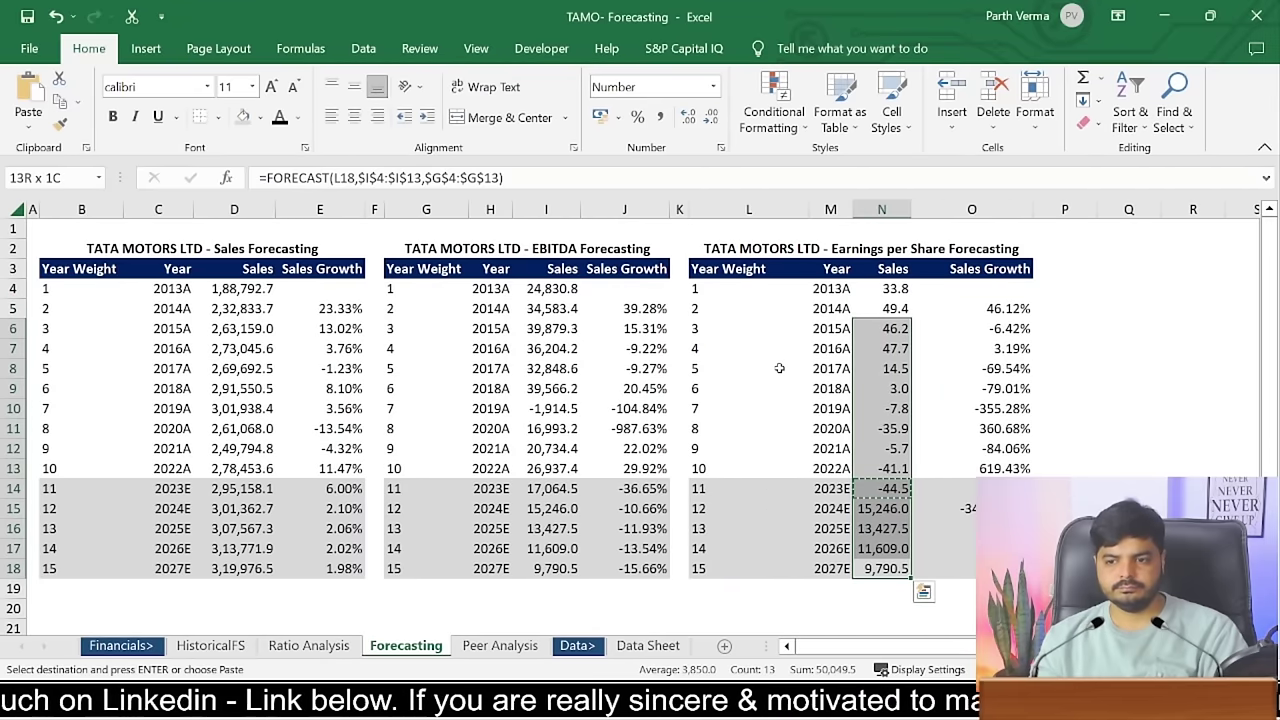
pyautogui.hotkey('shift', 'Down')
pyautogui.hotkey('shift', 'Down')
pyautogui.hotkey('shift', 'Down')
pyautogui.hotkey('shift', 'Down')
pyautogui.hotkey('shift', 'Down')
pyautogui.hotkey('shift', 'Down')
pyautogui.hotkey('shift', 'Down')
pyautogui.hotkey('shift', 'Down')
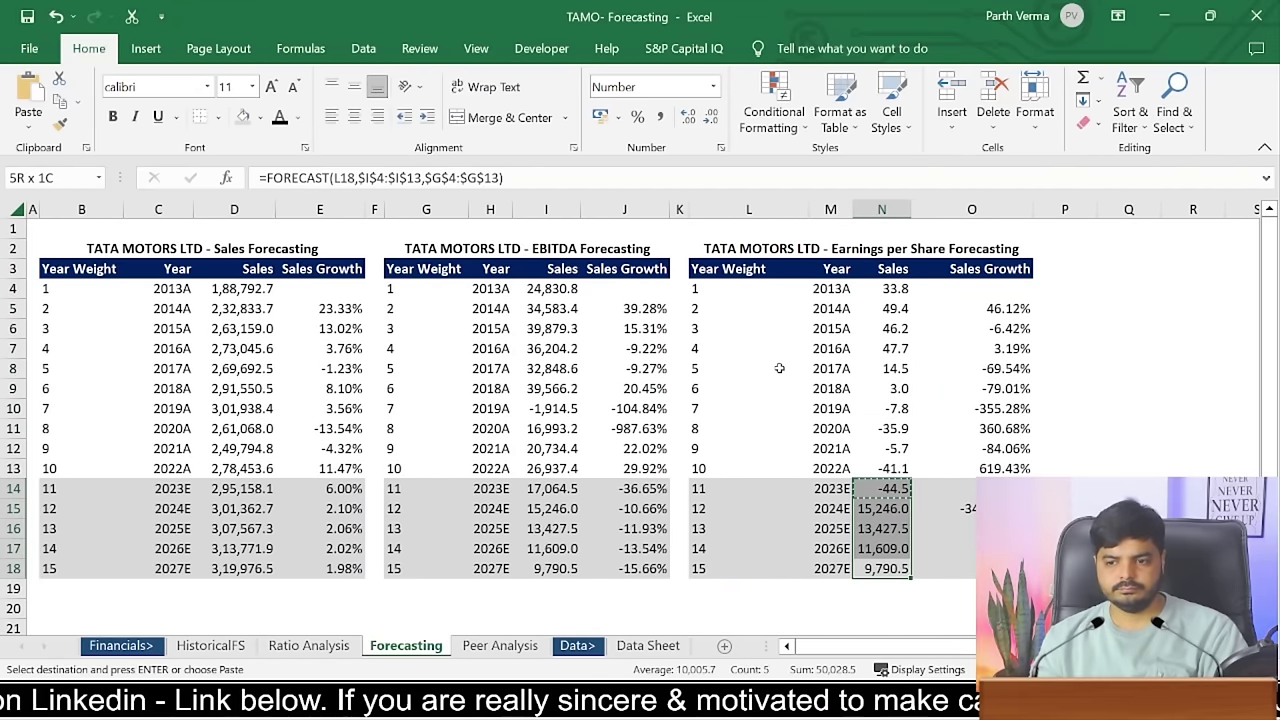
pyautogui.press('Return')
pyautogui.press('Down')
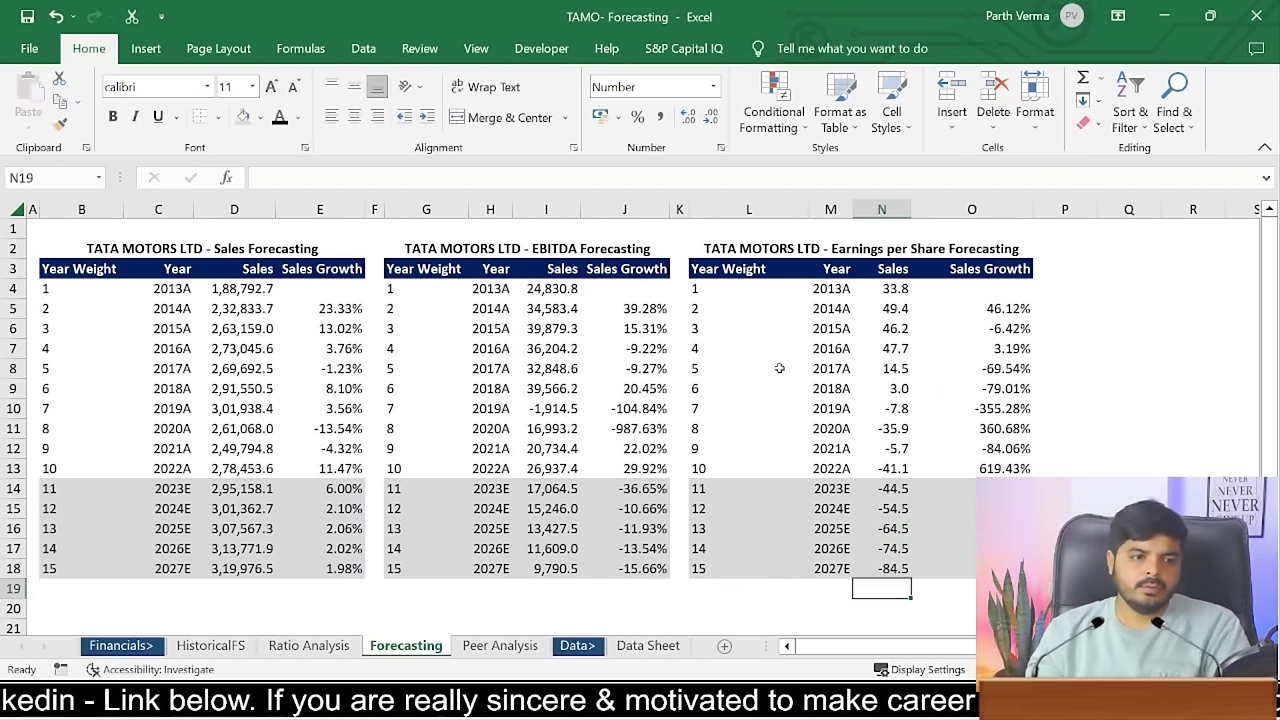
pyautogui.press('Down')
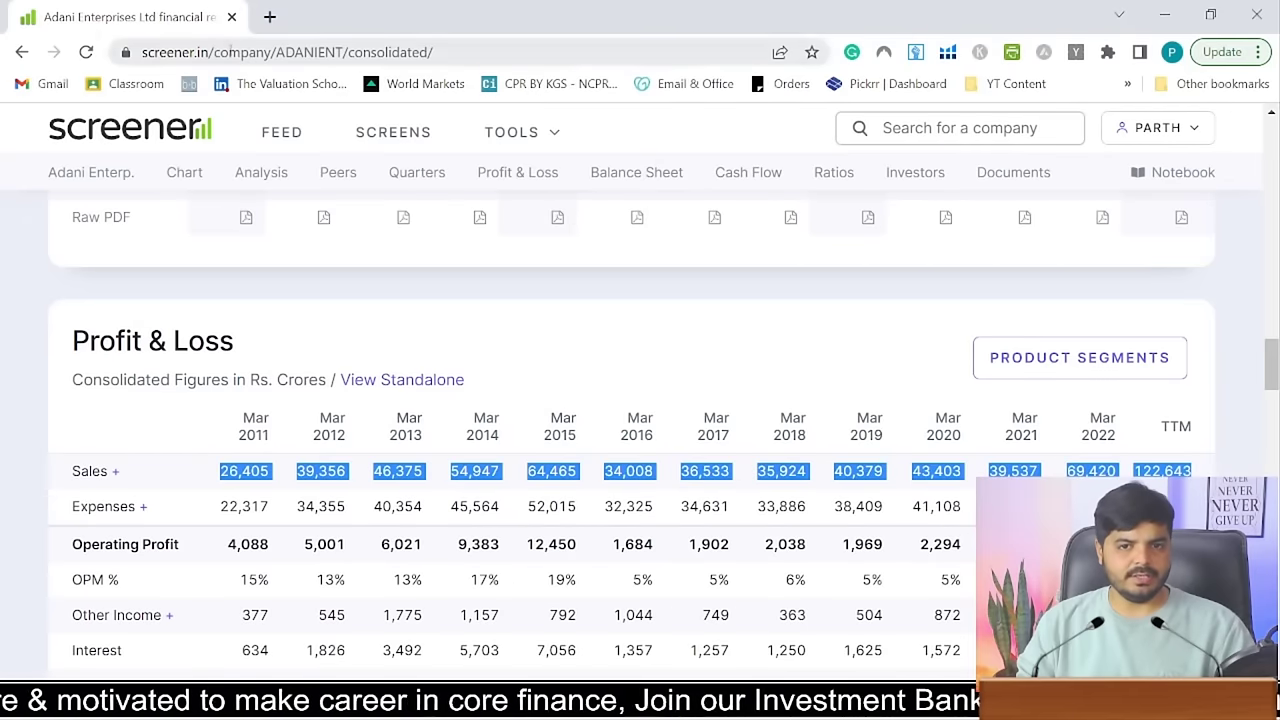
# - Go to Screener's /excel upload page and start choosing a file to upload
pyautogui.click(230, 52)
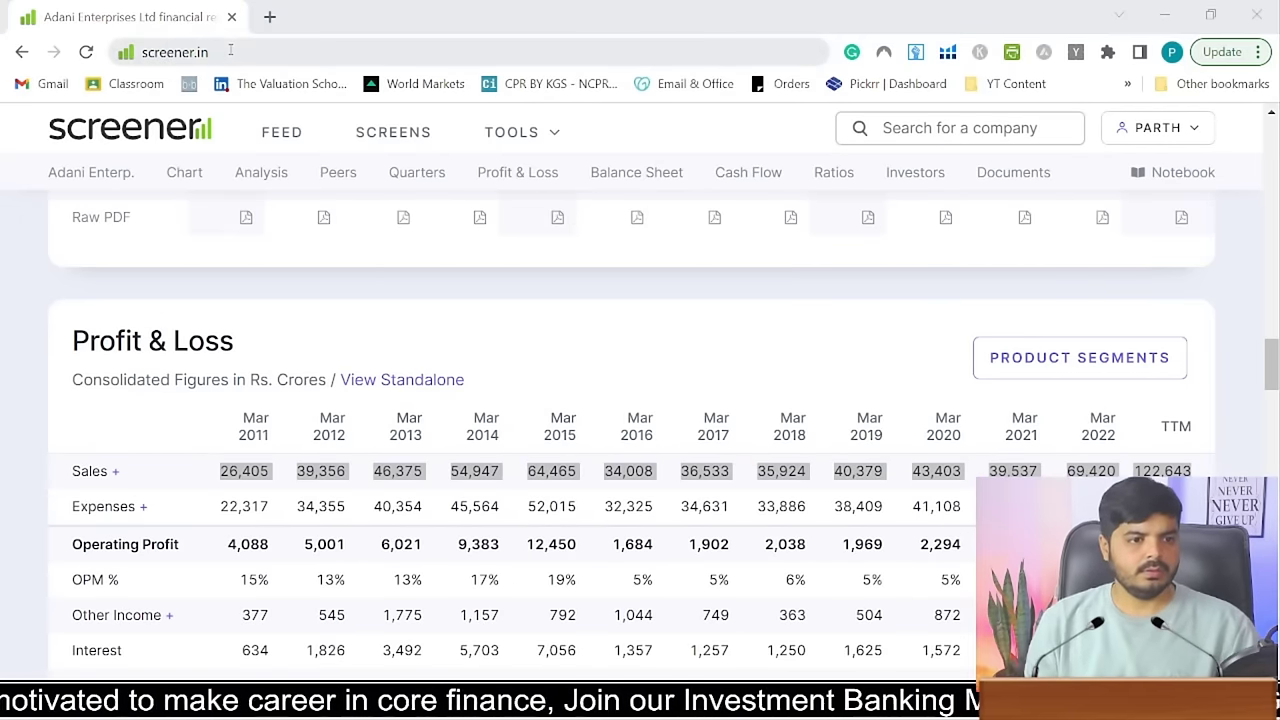
pyautogui.click(255, 52)
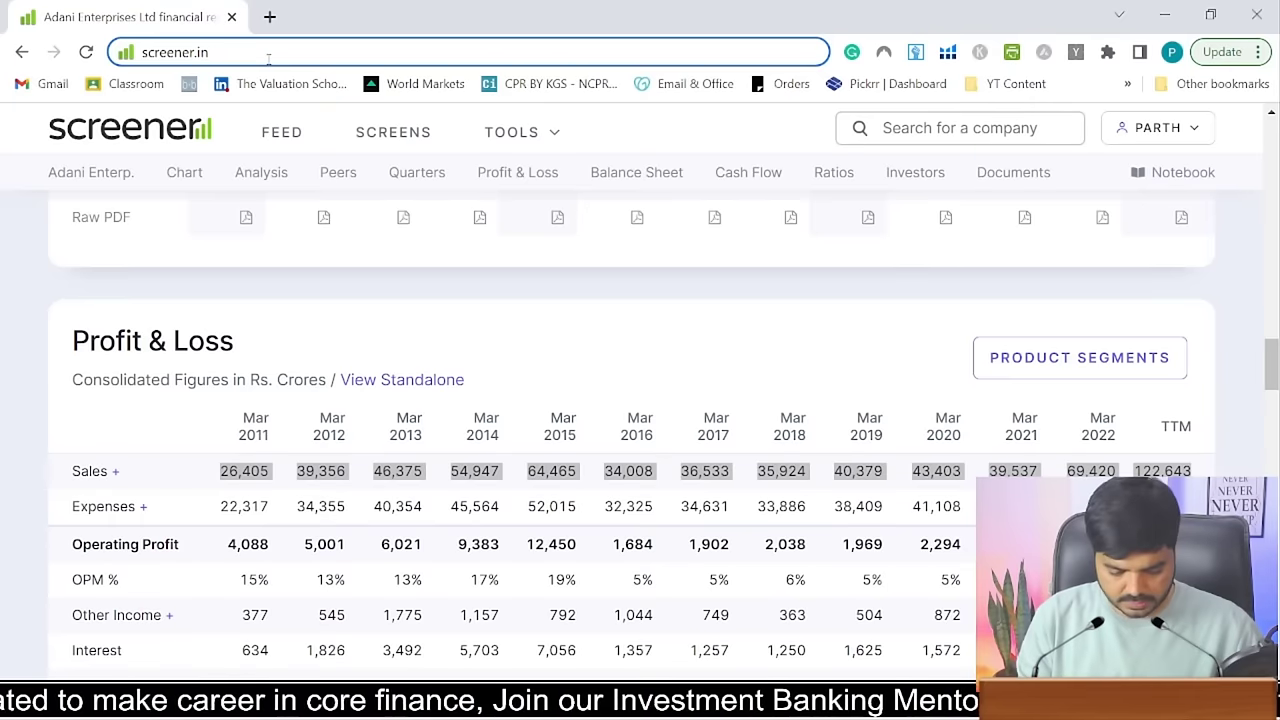
pyautogui.write('/excel')
pyautogui.press('Return')
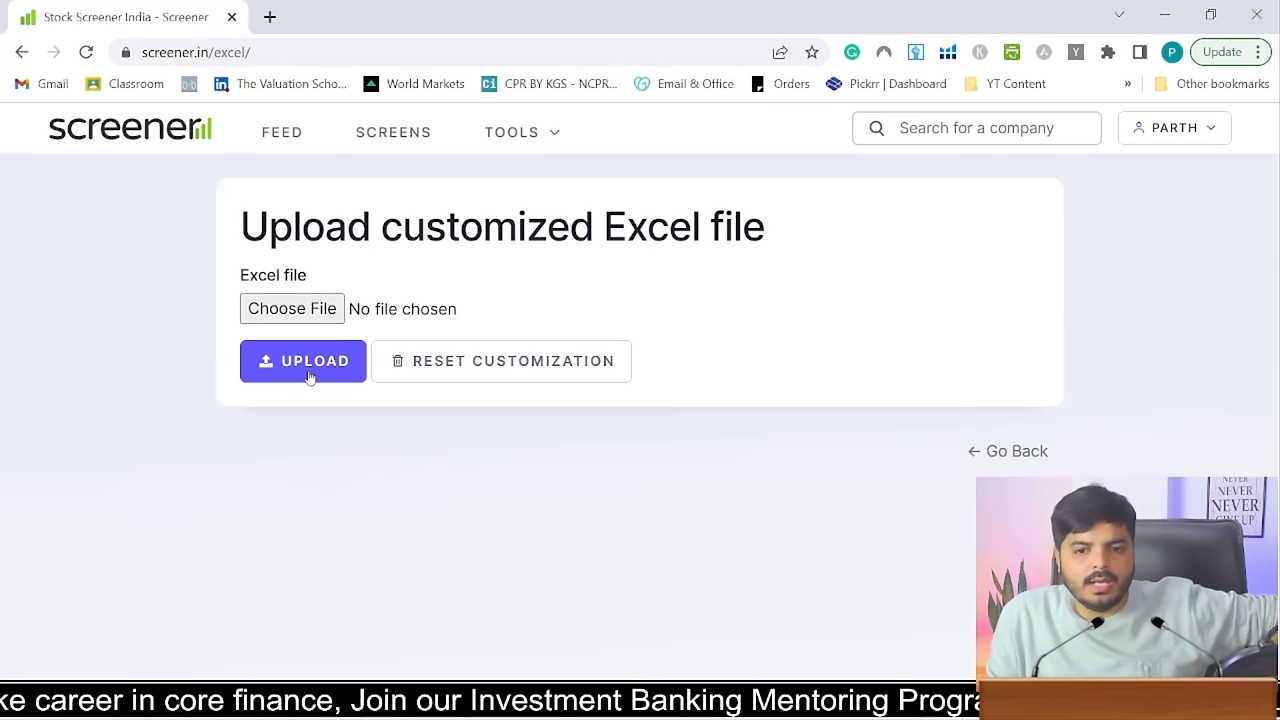
pyautogui.click(310, 365)
pyautogui.click(300, 312)
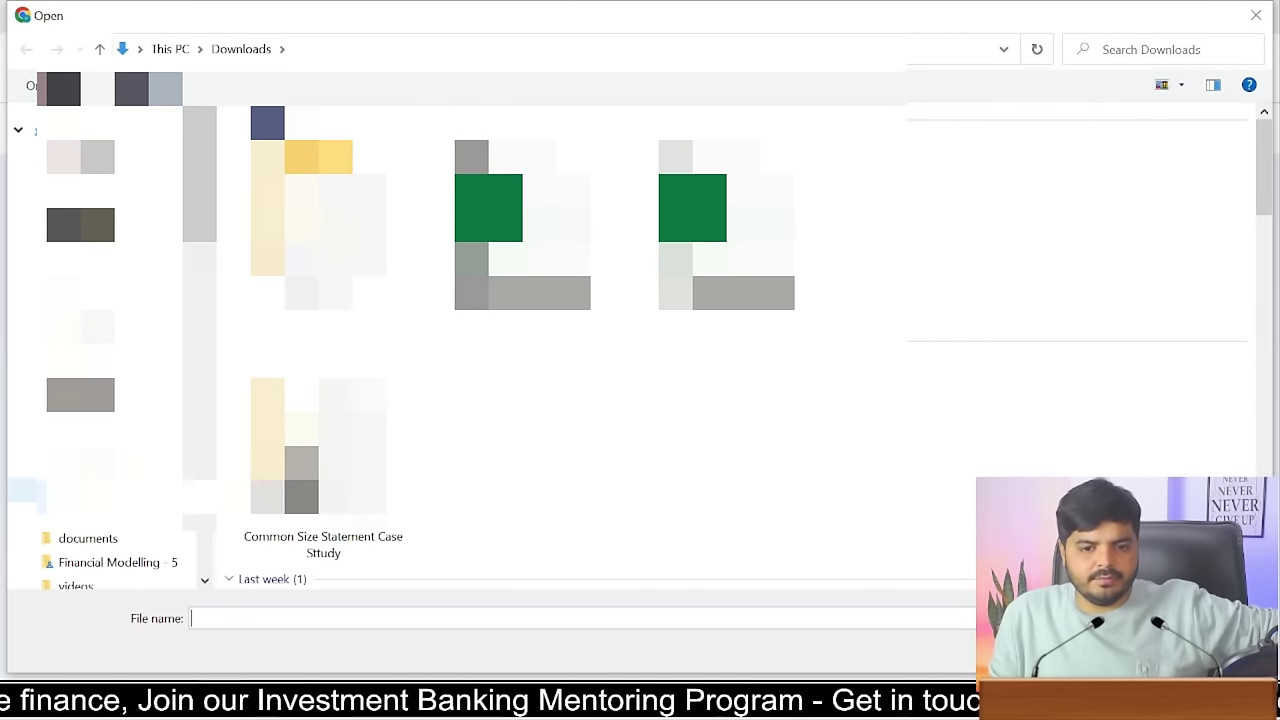
# - Browse to YT files > Financial Modelling - 6 and select the forecasting template workbook
pyautogui.click(22, 513)
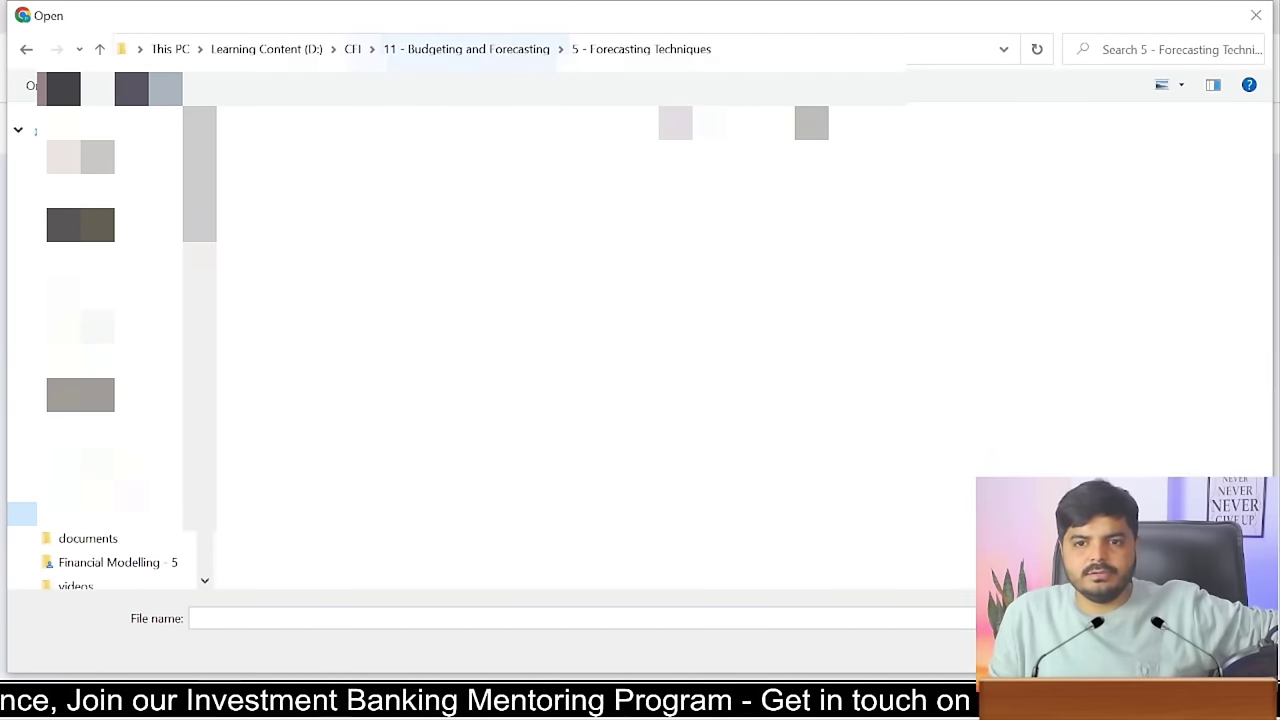
pyautogui.click(80, 462)
pyautogui.click(100, 395)
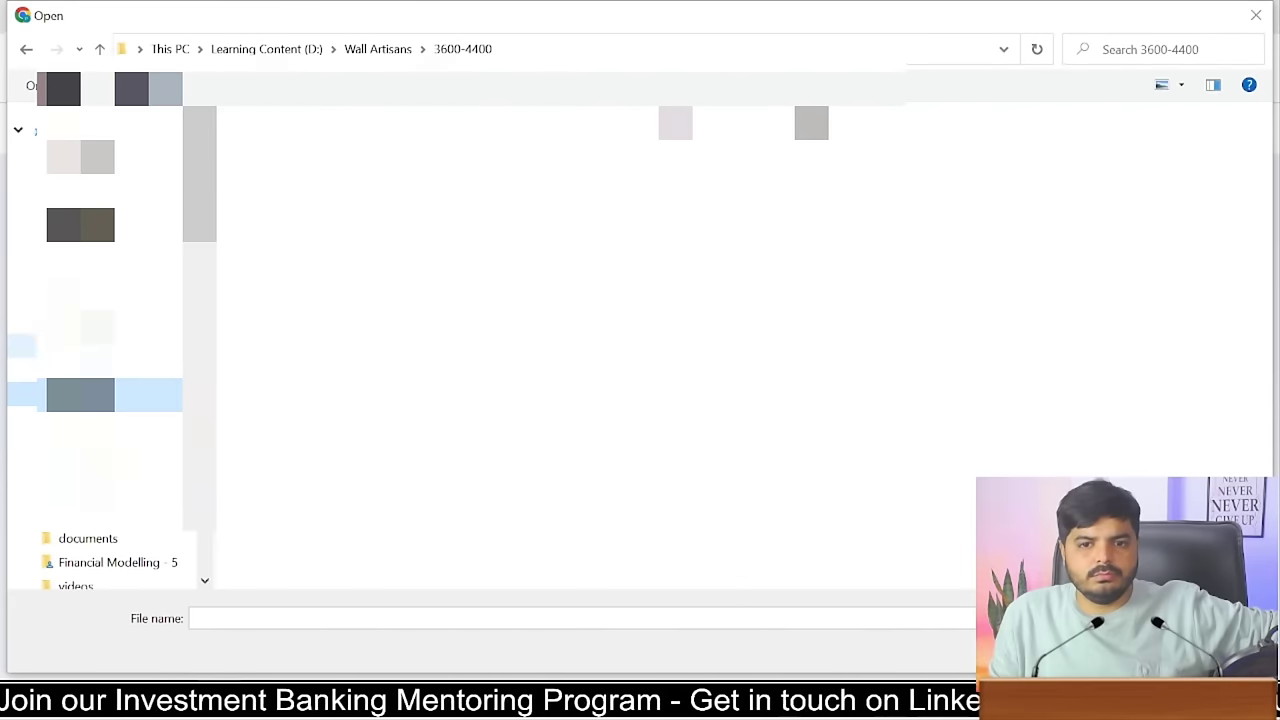
pyautogui.click(100, 334)
pyautogui.click(100, 259)
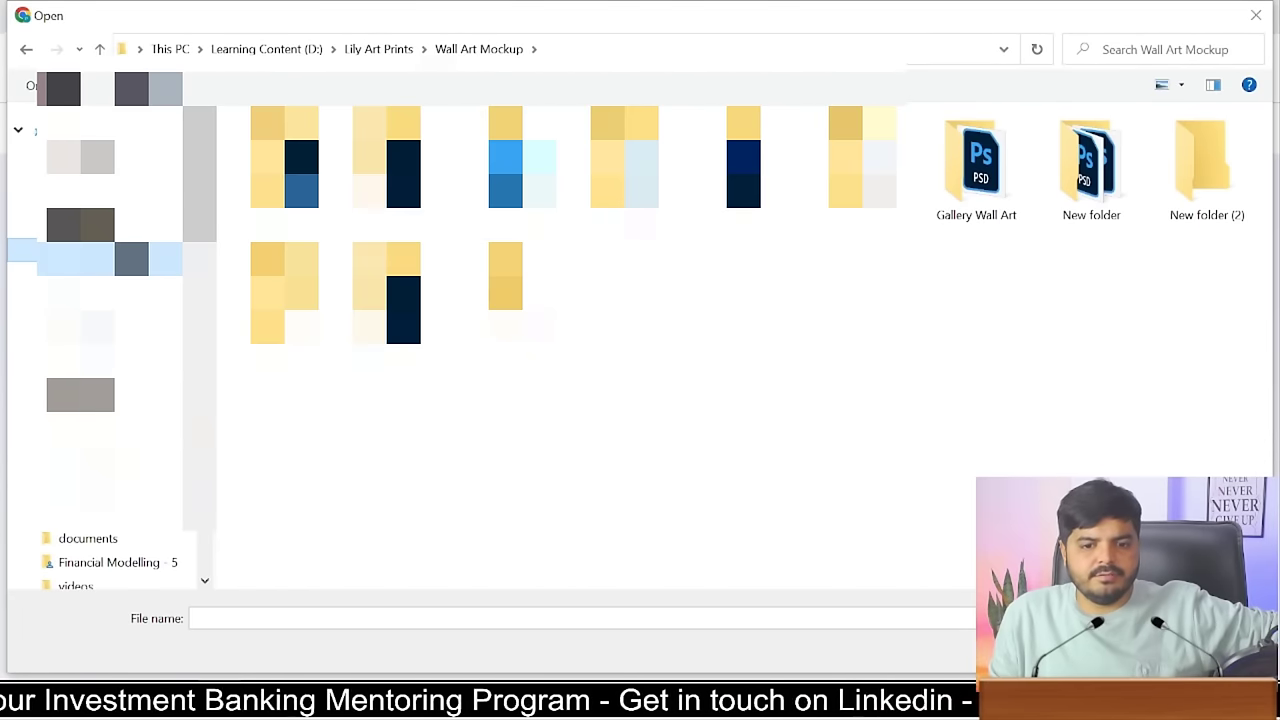
pyautogui.click(143, 563)
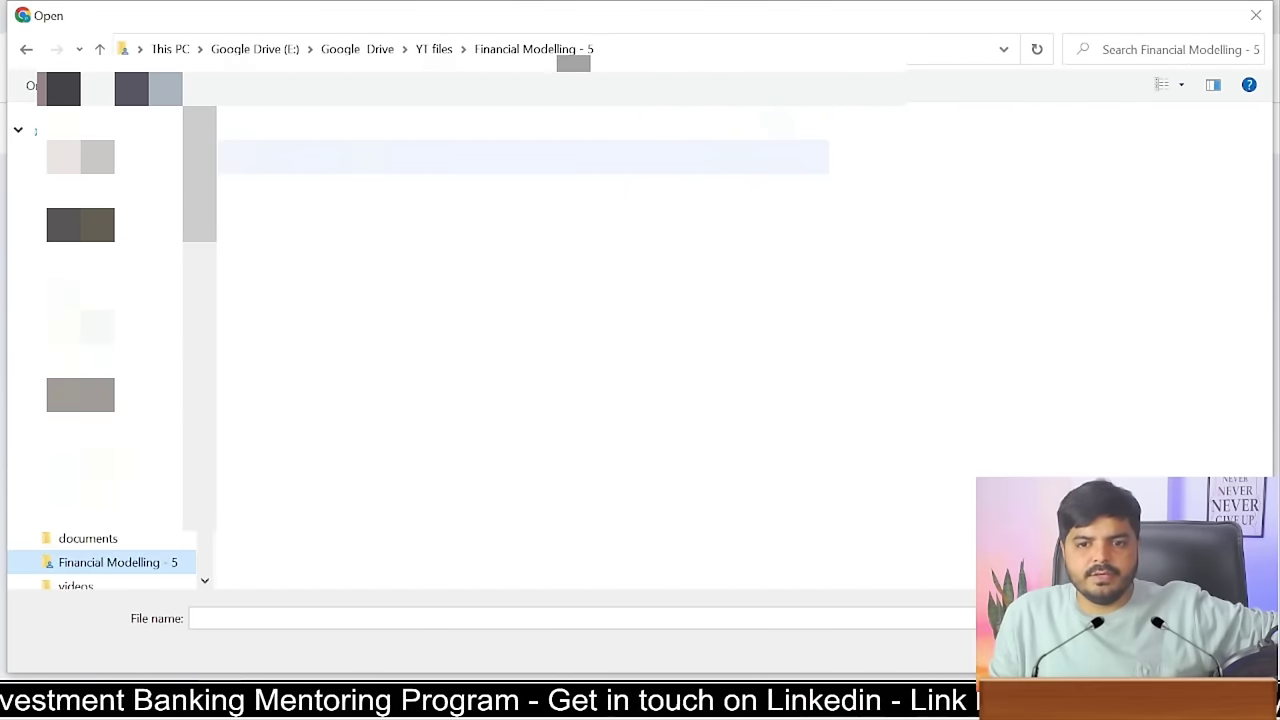
pyautogui.click(434, 49)
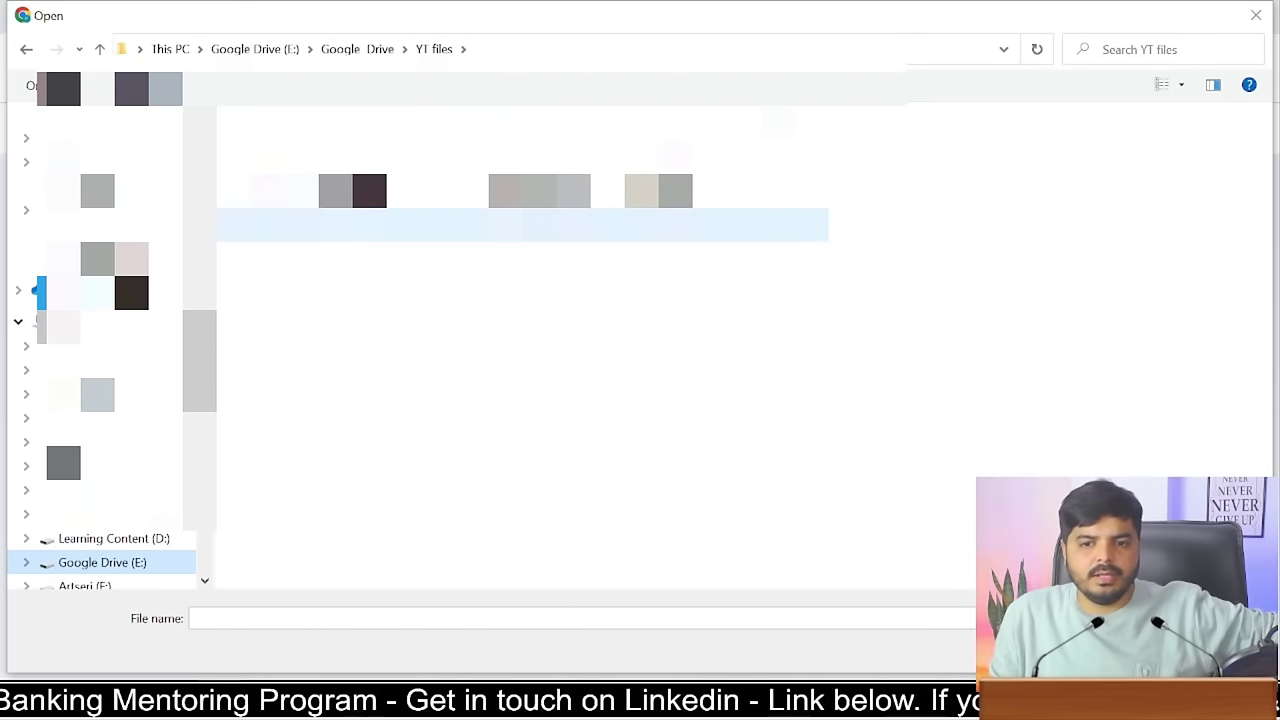
pyautogui.click(522, 225)
pyautogui.press('Return')
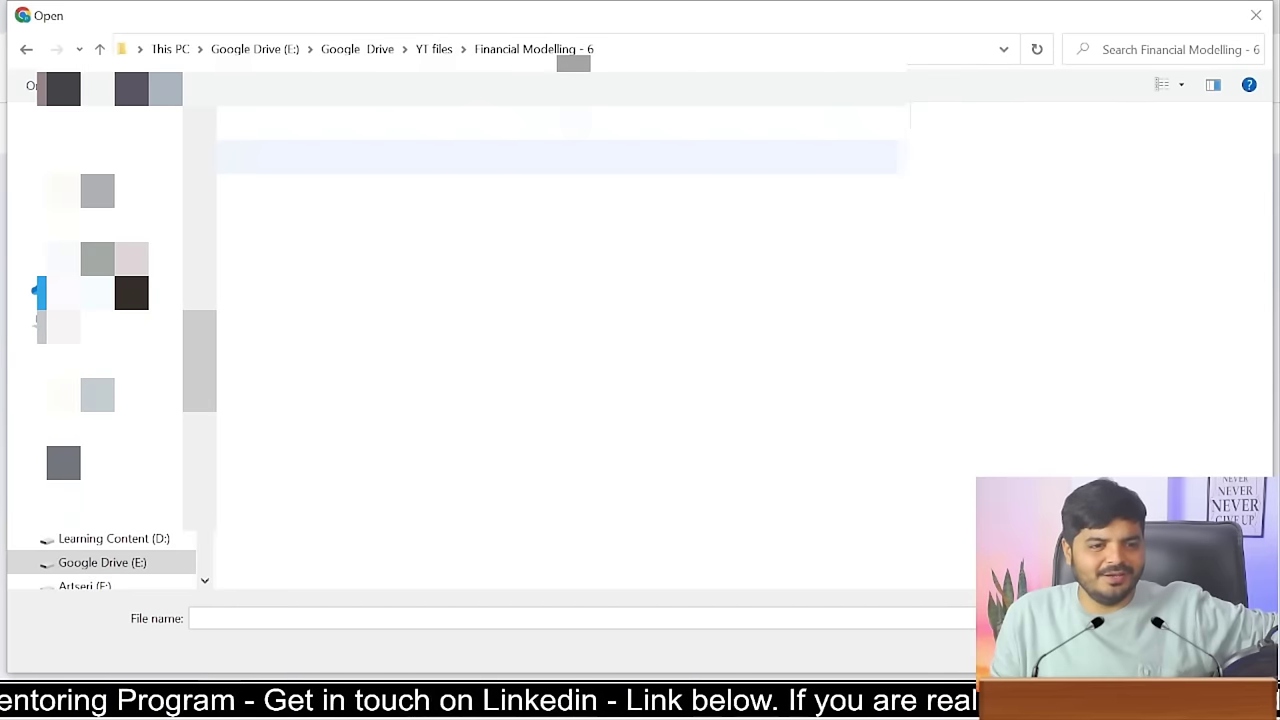
pyautogui.click(329, 148)
# - Upload the template, export Hindustan Foods Ltd, and open the downloaded Hindustan Foods.xlsx
pyautogui.doubleClick(329, 148)
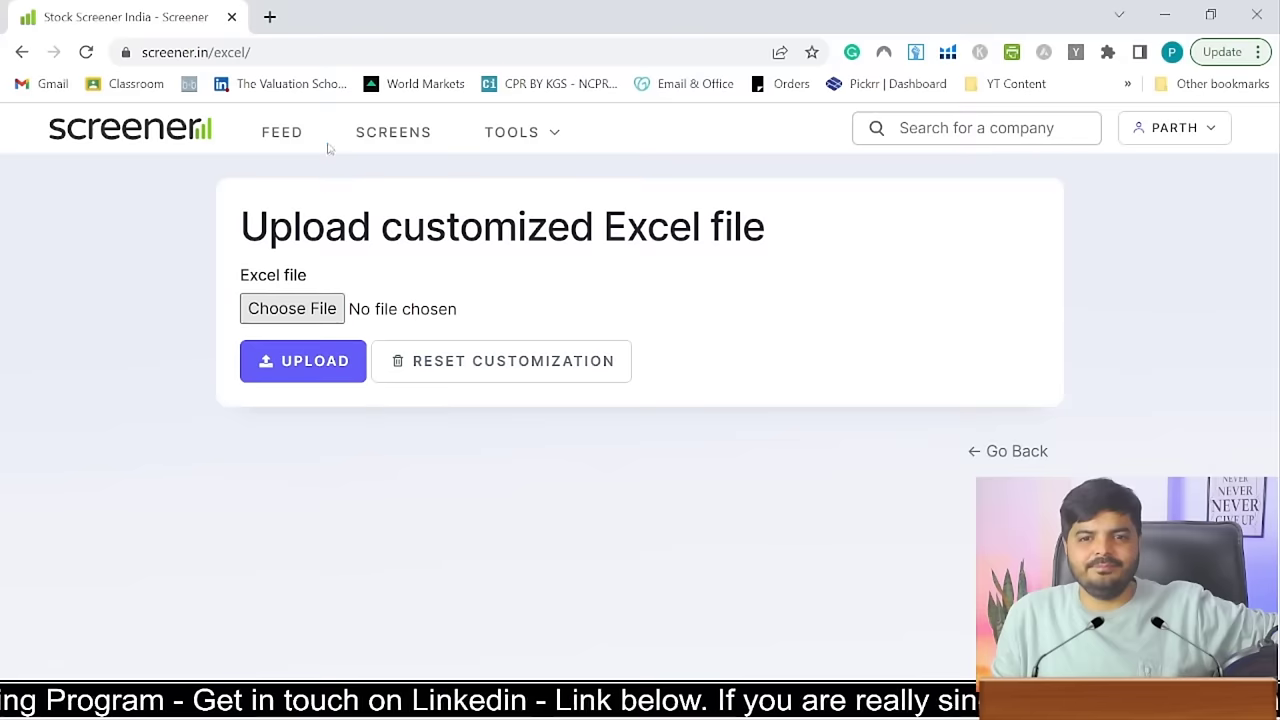
pyautogui.click(283, 352)
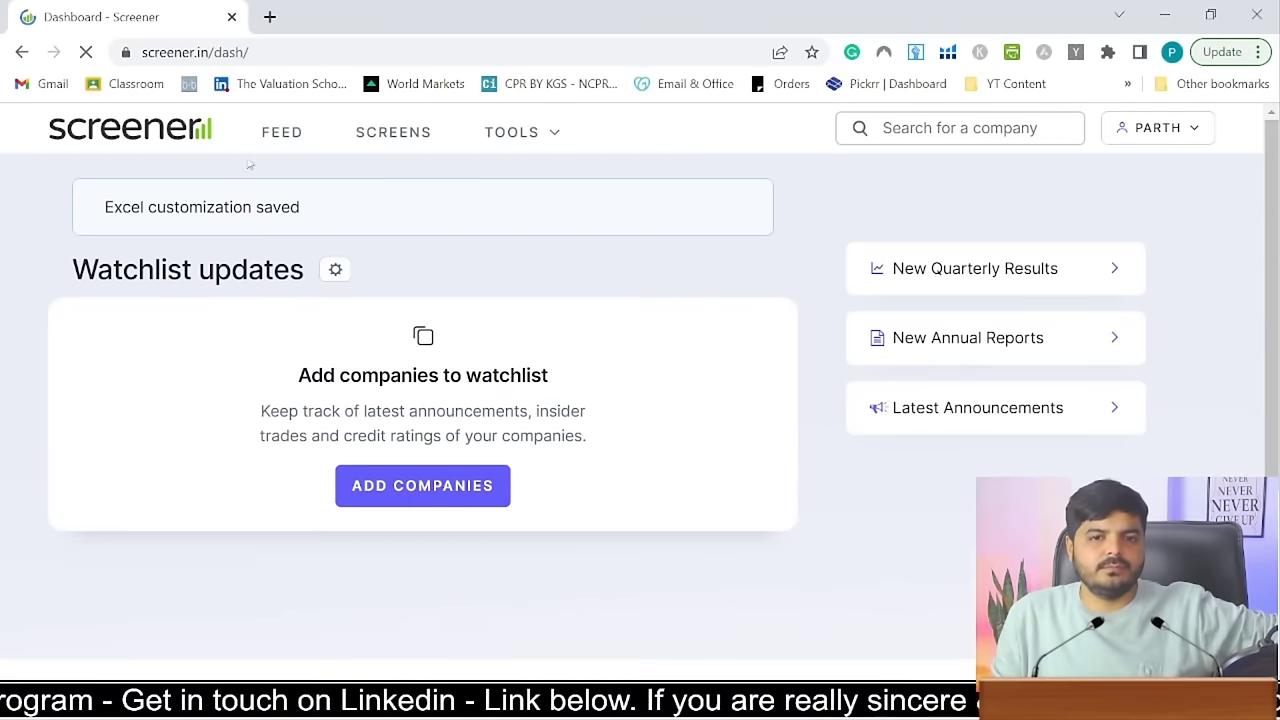
pyautogui.click(947, 122)
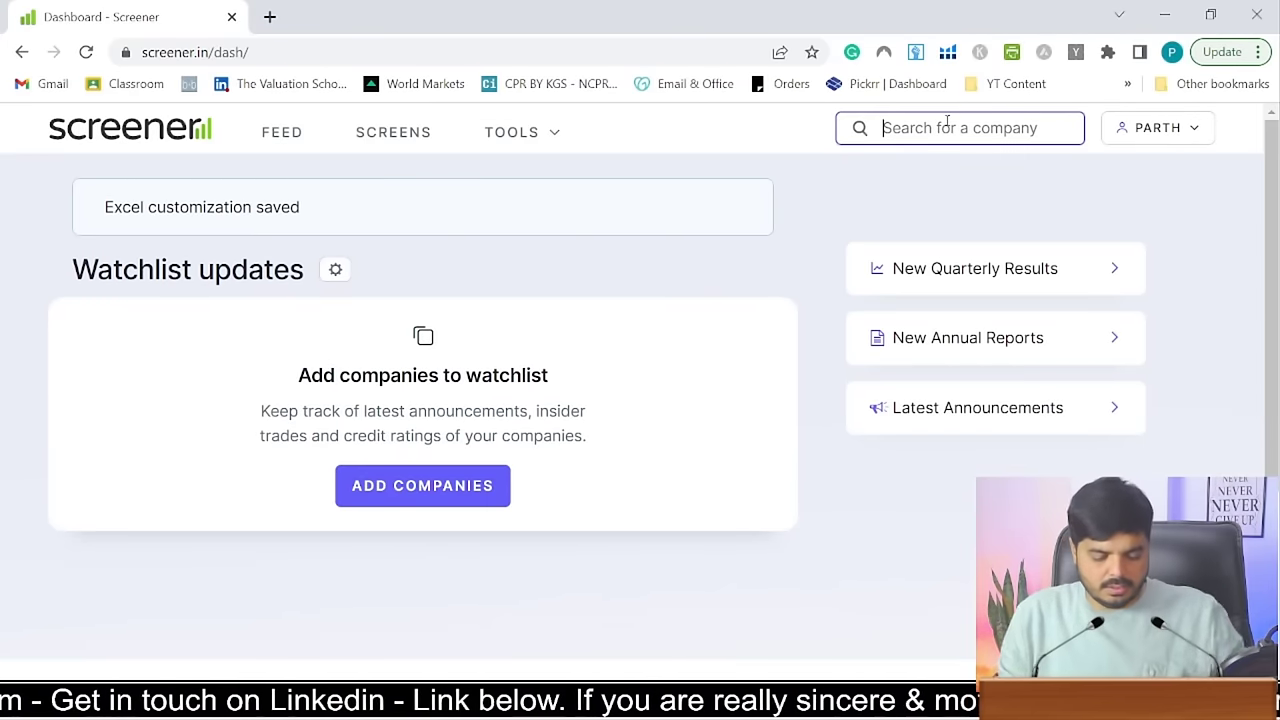
pyautogui.write('Hnd')
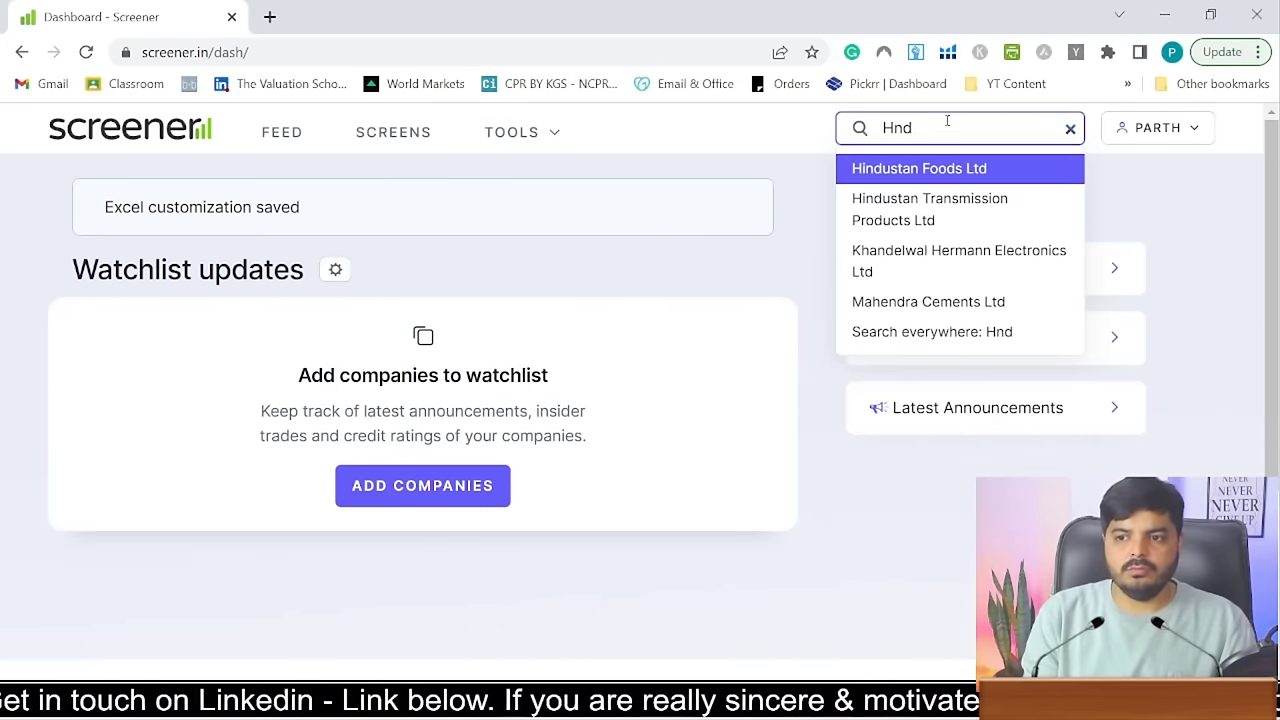
pyautogui.write('u')
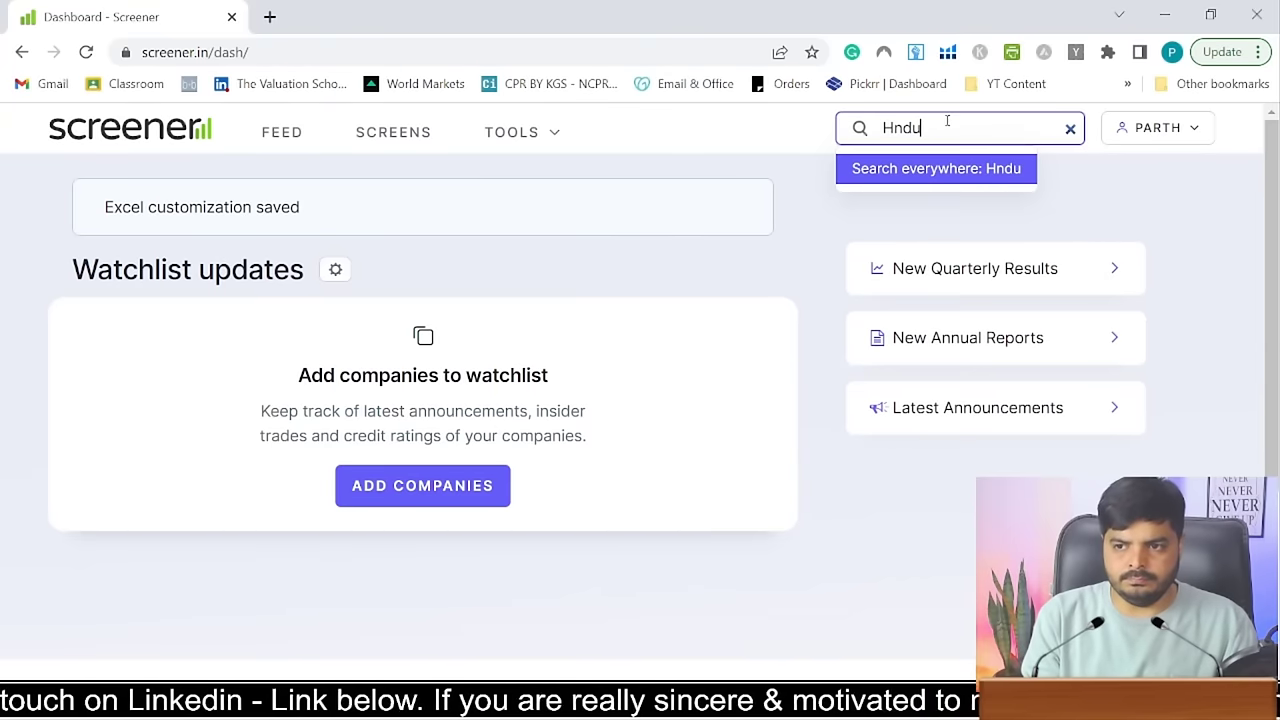
pyautogui.press('BackSpace')
pyautogui.press('BackSpace')
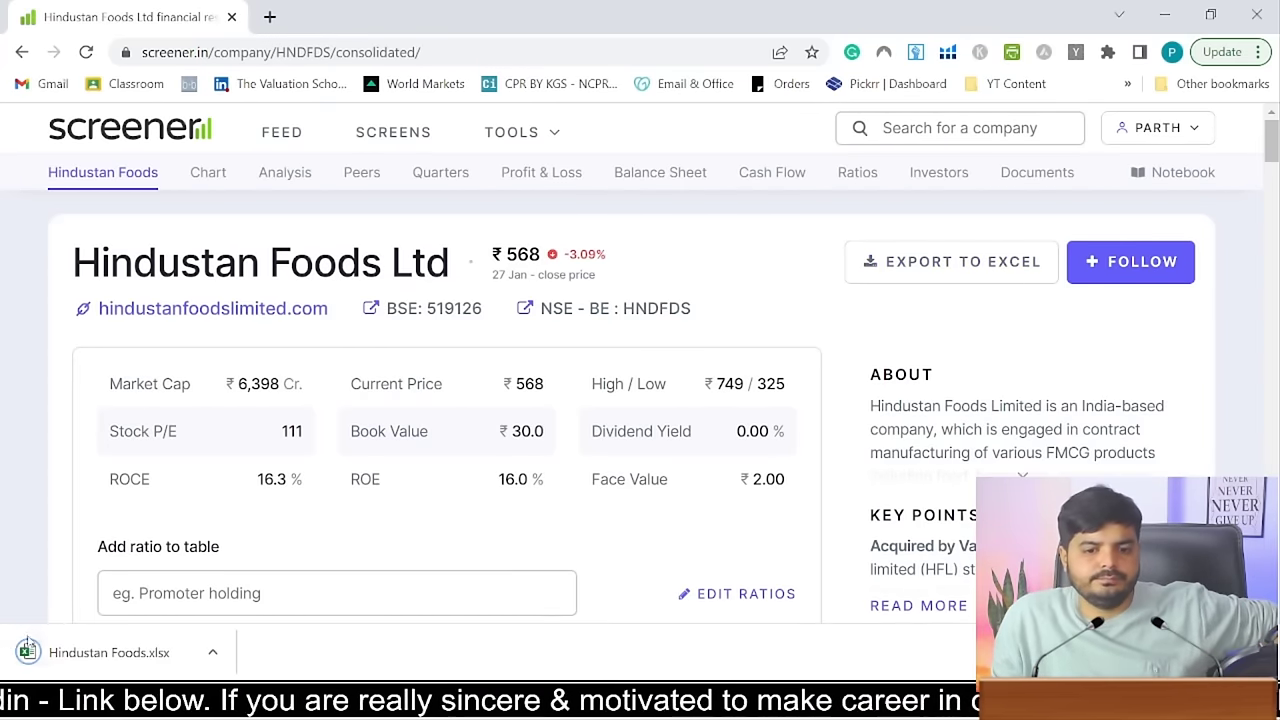
pyautogui.click(97, 650)
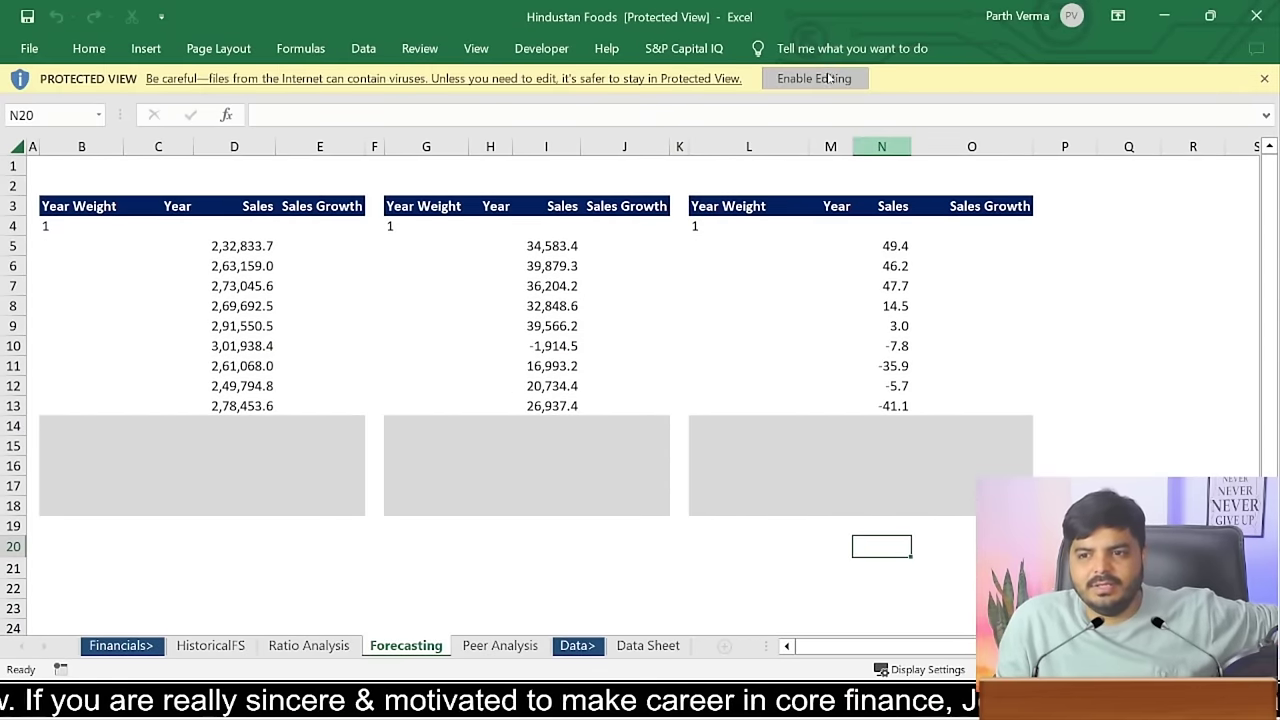
# - Enable editing on Hindustan Foods.xlsx, inspect the E5 and D4 formulas, then minimize Excel
pyautogui.click(826, 78)
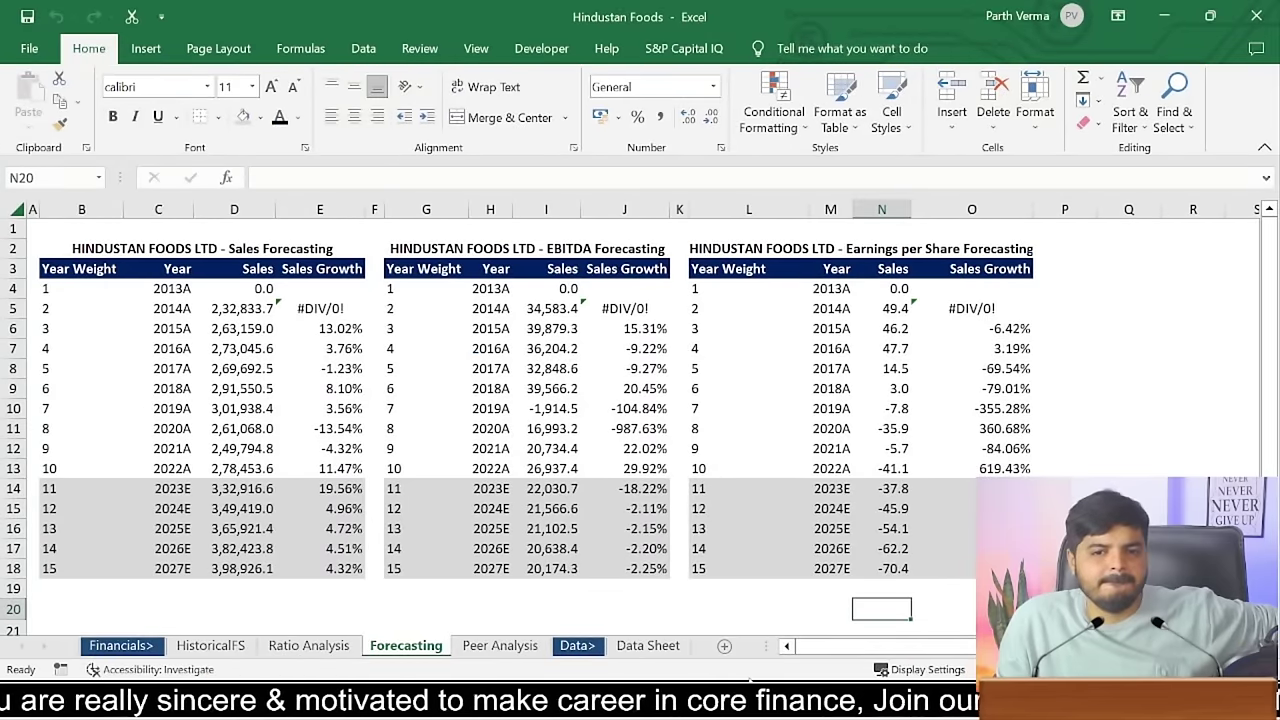
pyautogui.click(318, 310)
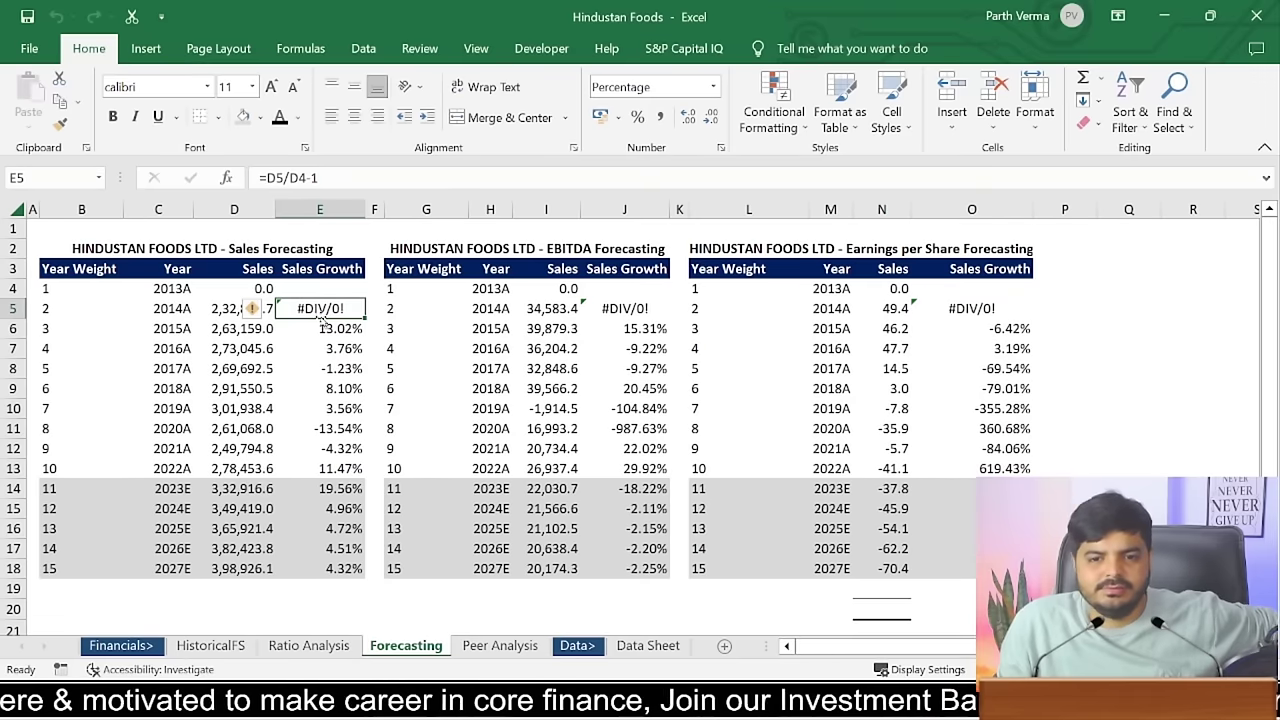
pyautogui.click(255, 289)
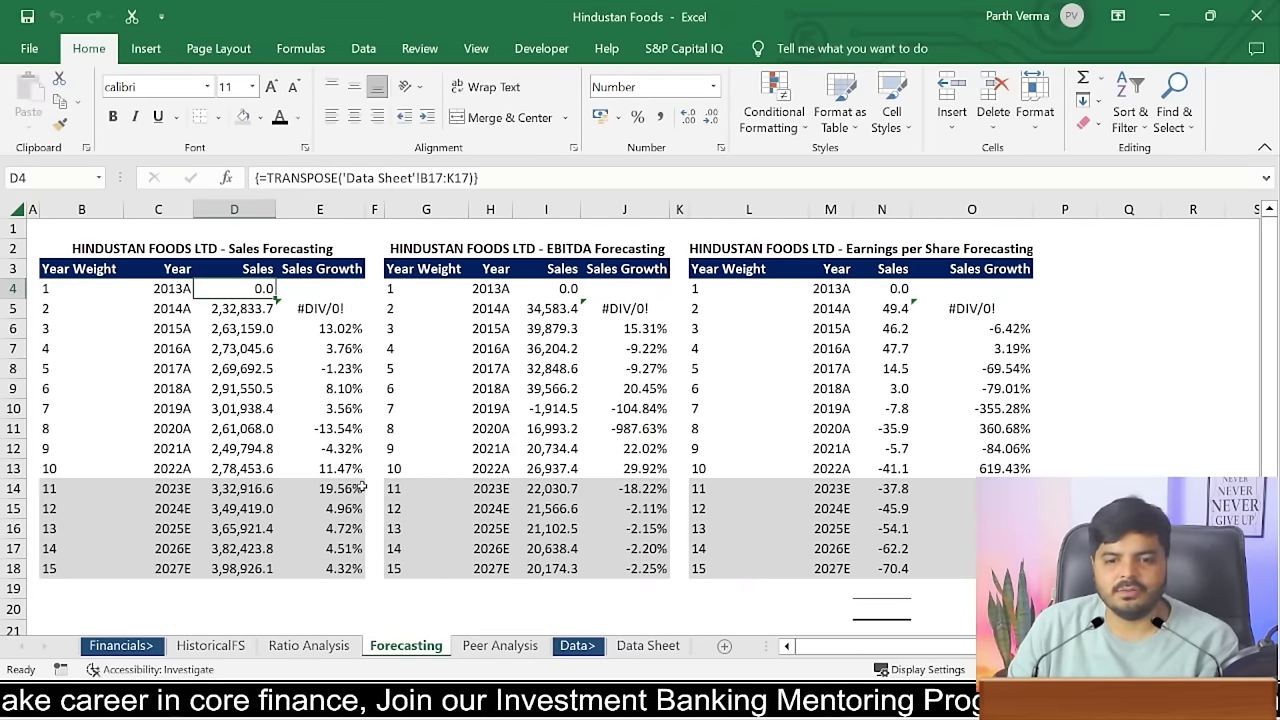
pyautogui.click(1176, 15)
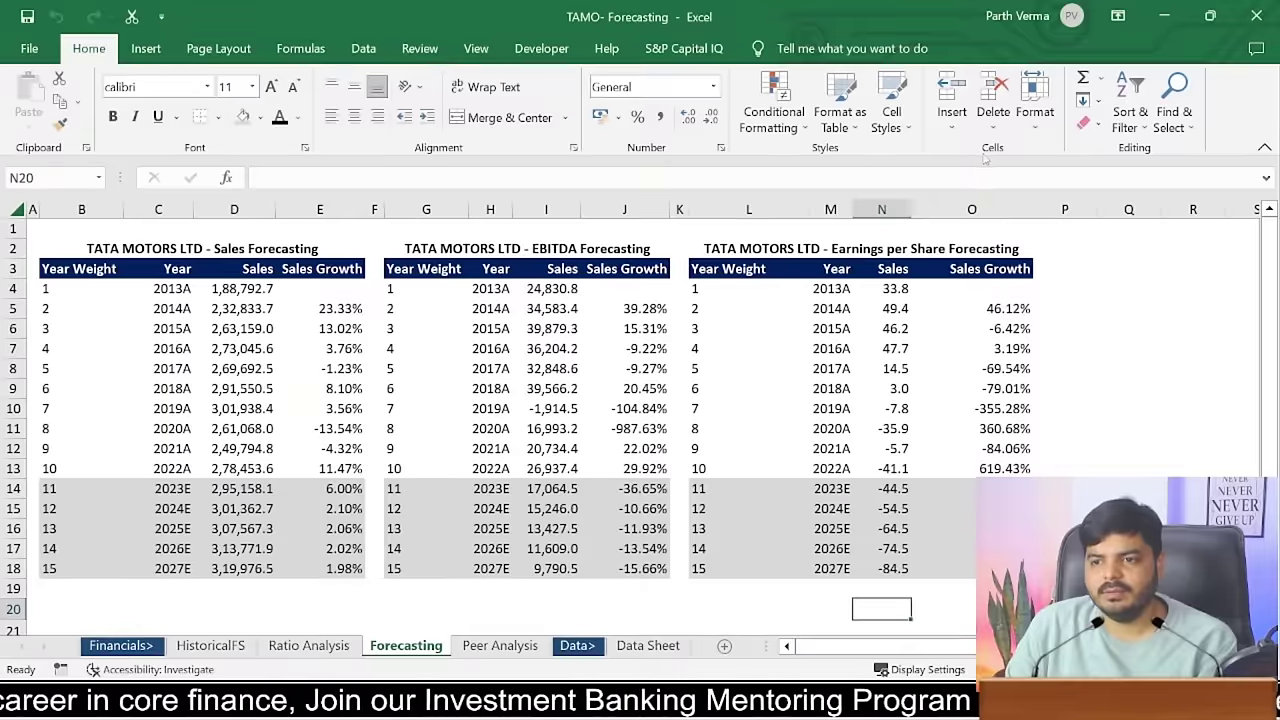
pyautogui.click(1180, 12)
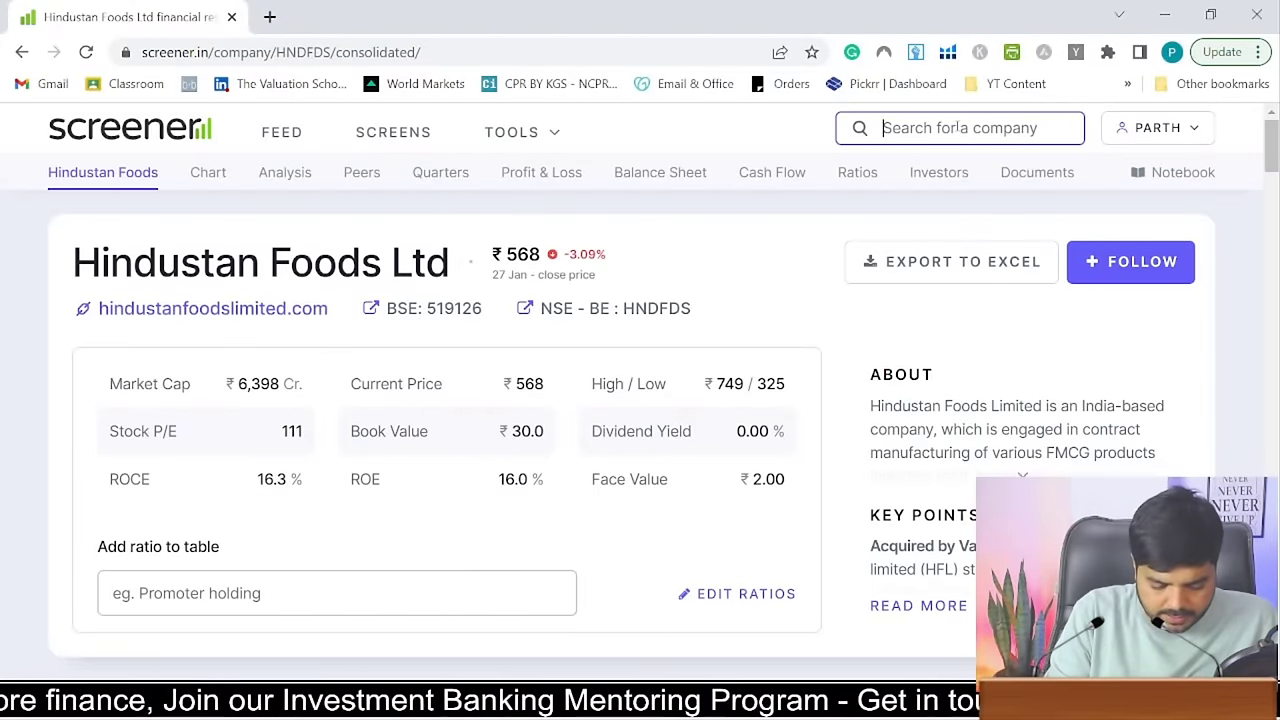
# - Search 'Tata con' and scroll through the Tata Consumer Products page
pyautogui.write('Tata con')
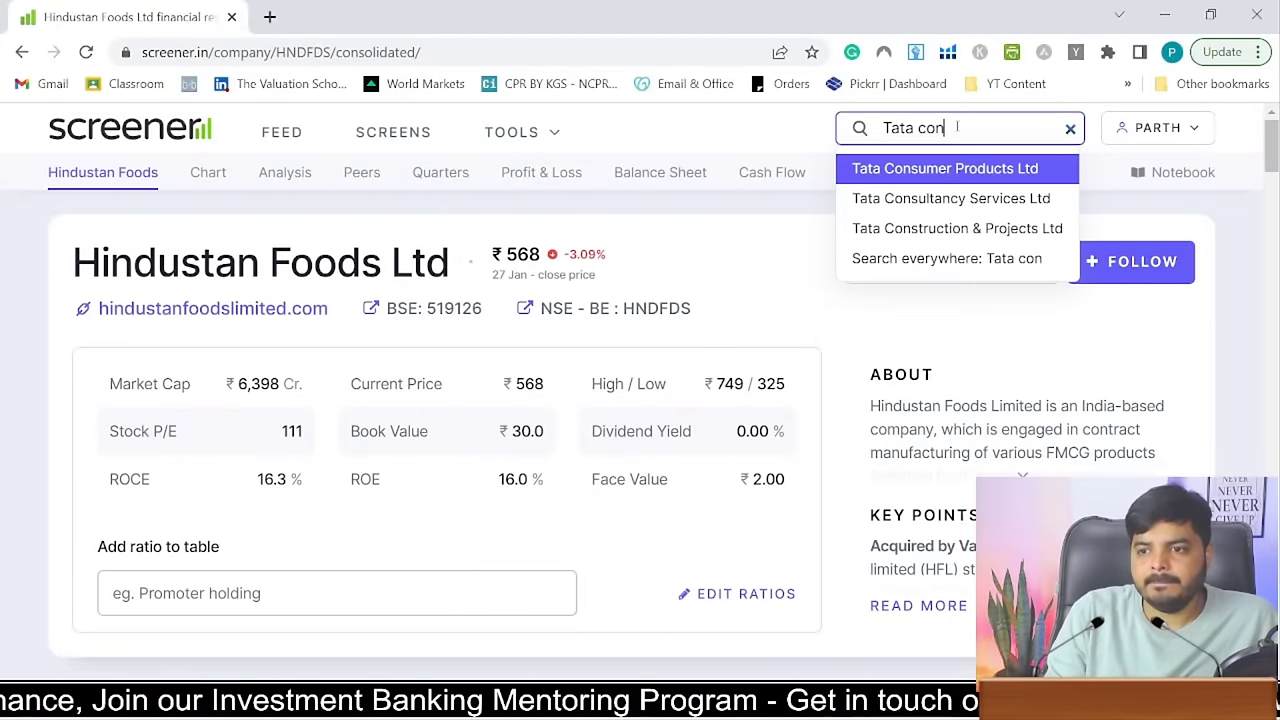
pyautogui.press('Return')
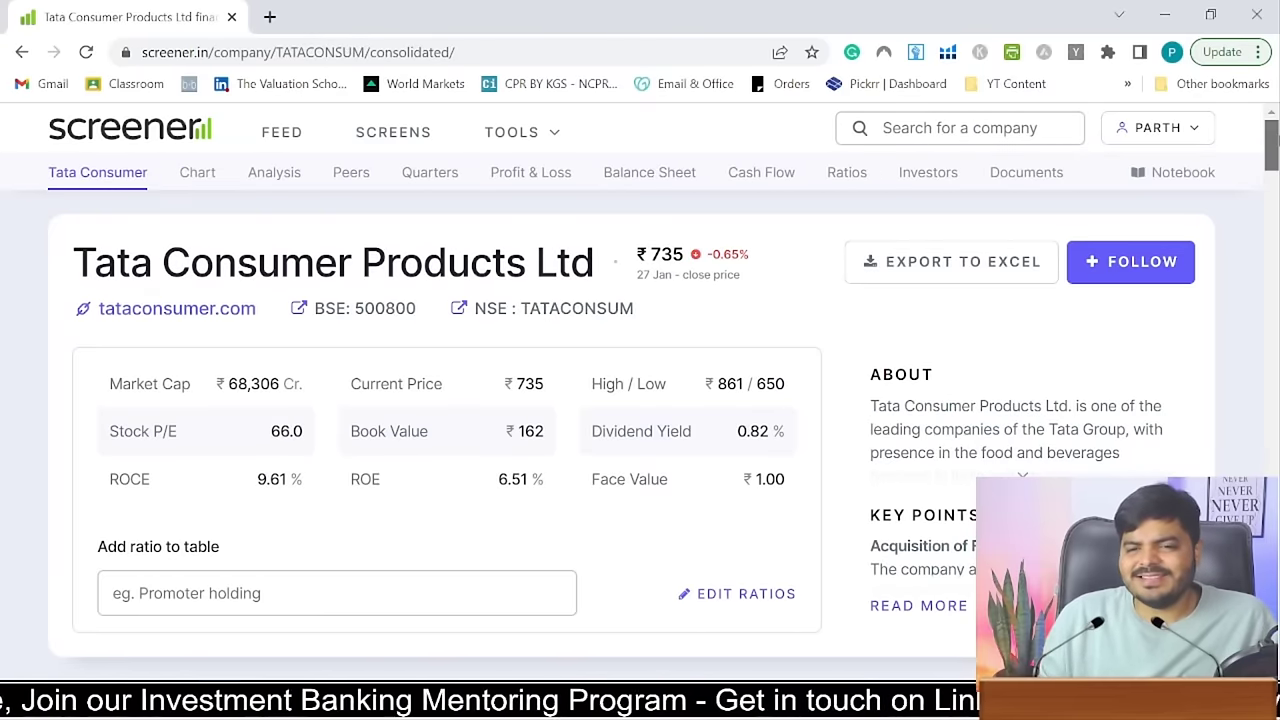
pyautogui.scroll(-4, 957, 131)
pyautogui.scroll(-5, 640, 430)
pyautogui.scroll(-3, 640, 430)
pyautogui.scroll(-4, 640, 430)
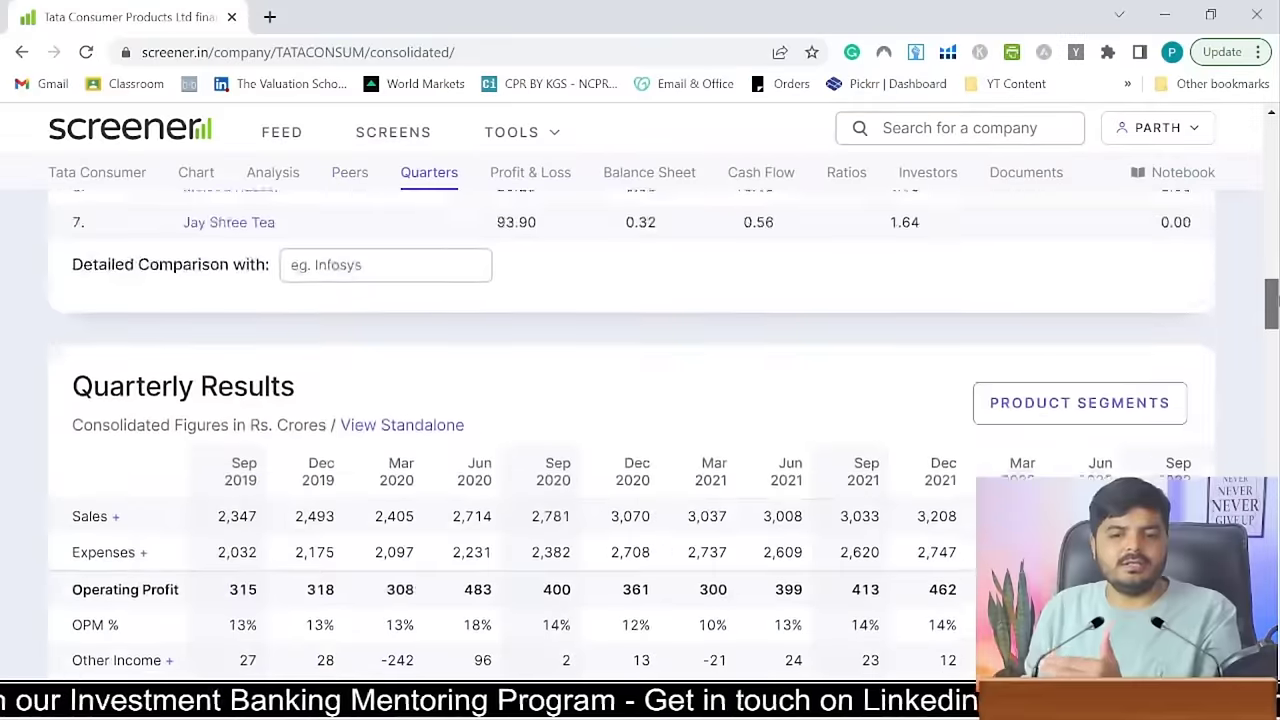
pyautogui.scroll(-2, 640, 430)
pyautogui.scroll(-4, 640, 430)
pyautogui.scroll(-4, 640, 430)
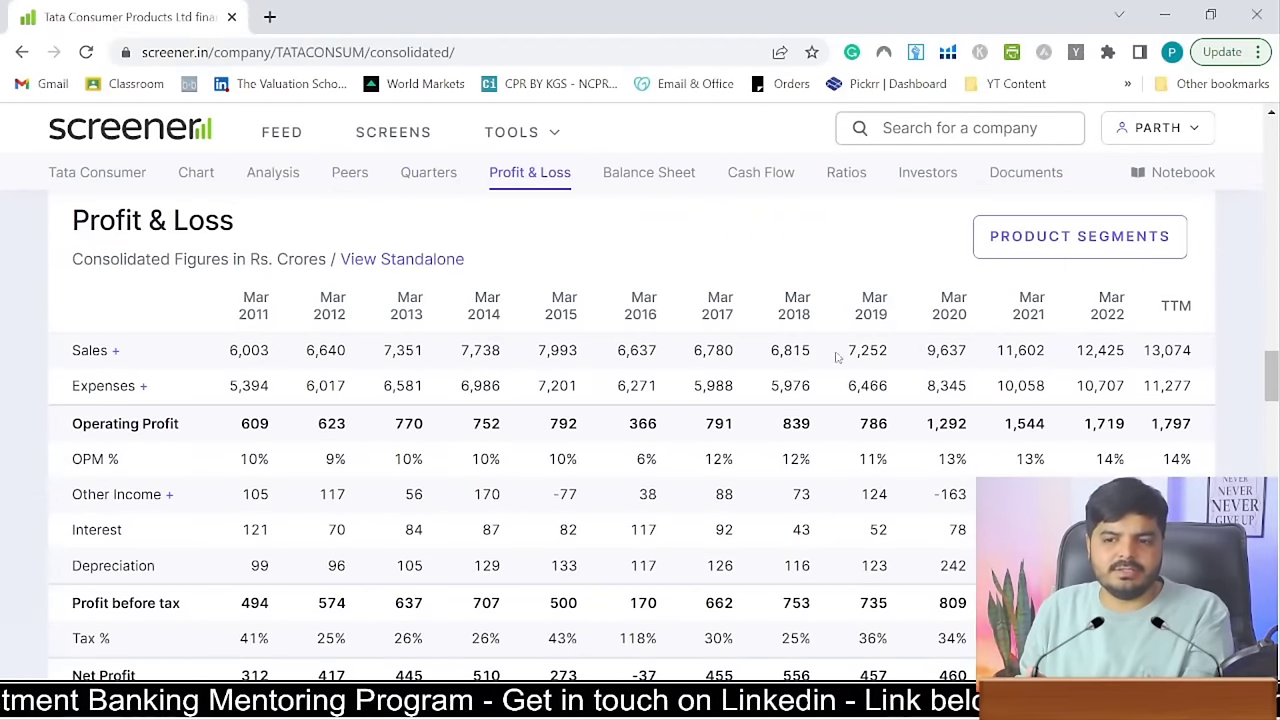
pyautogui.moveTo(1275, 375)
pyautogui.mouseDown()
pyautogui.moveTo(1275, 150)
pyautogui.moveTo(1276, 193)
pyautogui.mouseUp()
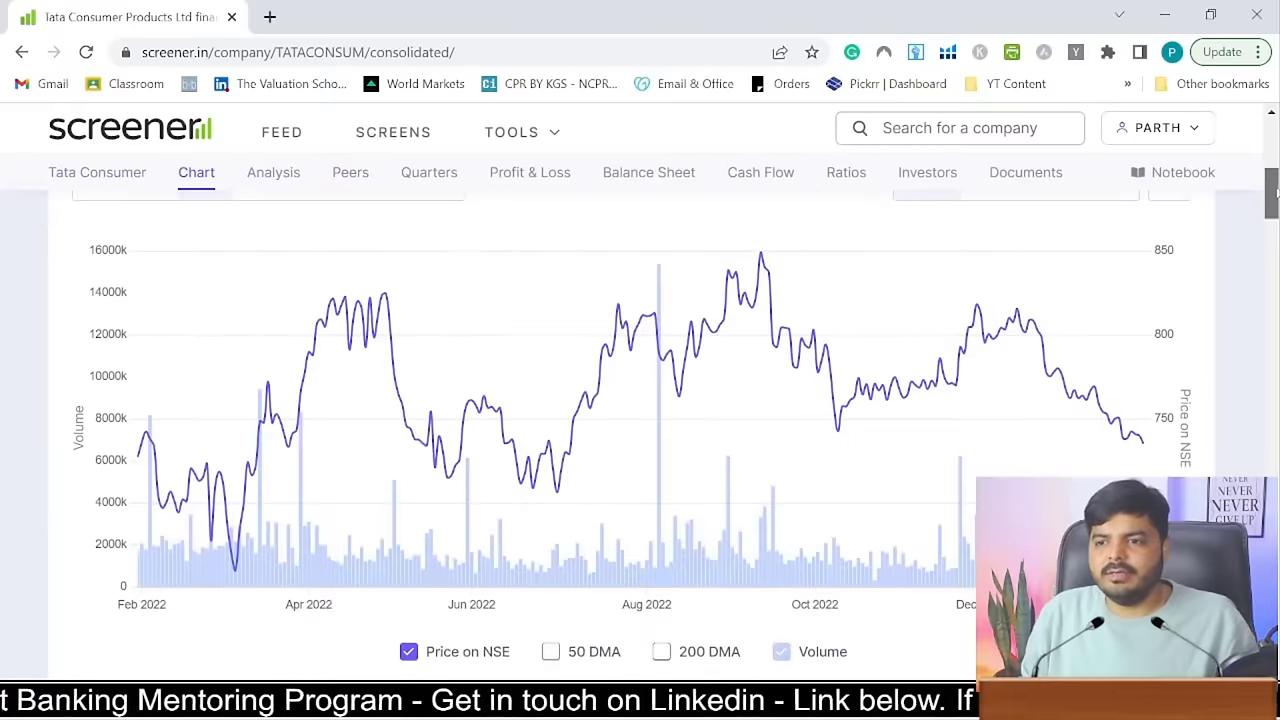
# - Open Avenue Supermarts Ltd's page and review its Profit & Loss figures
pyautogui.write('Av')
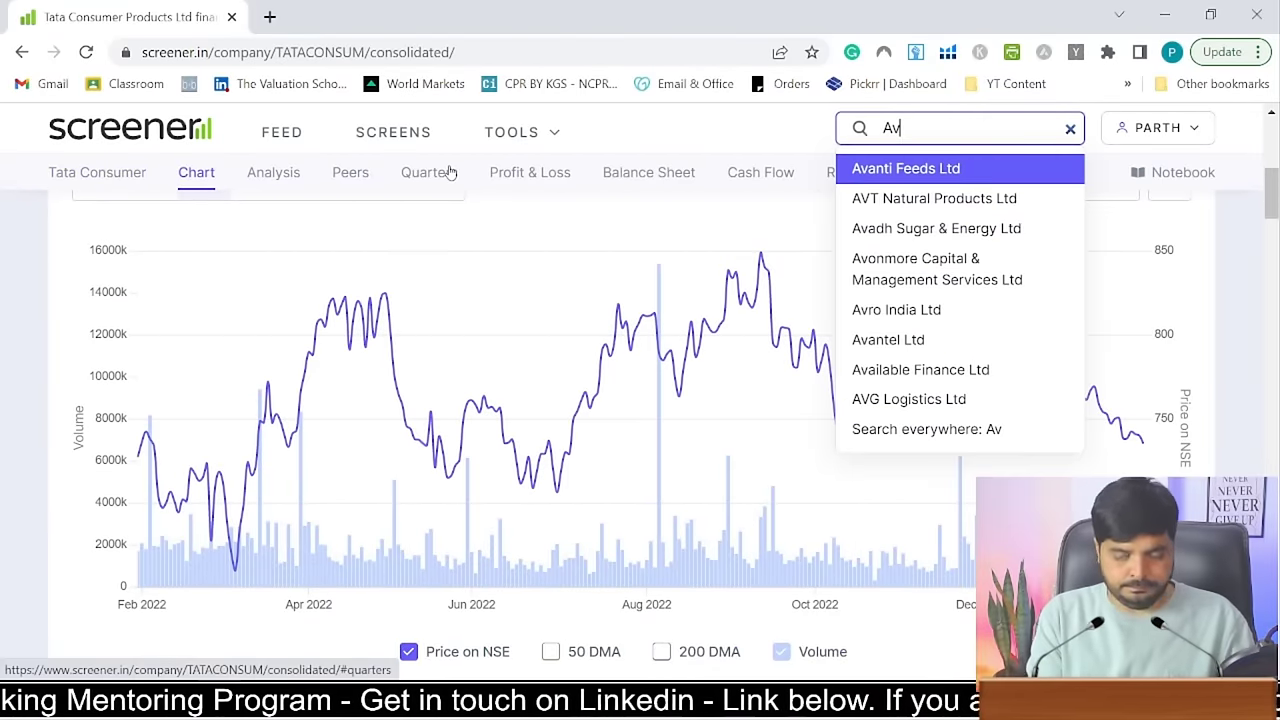
pyautogui.write('e')
pyautogui.press('Return')
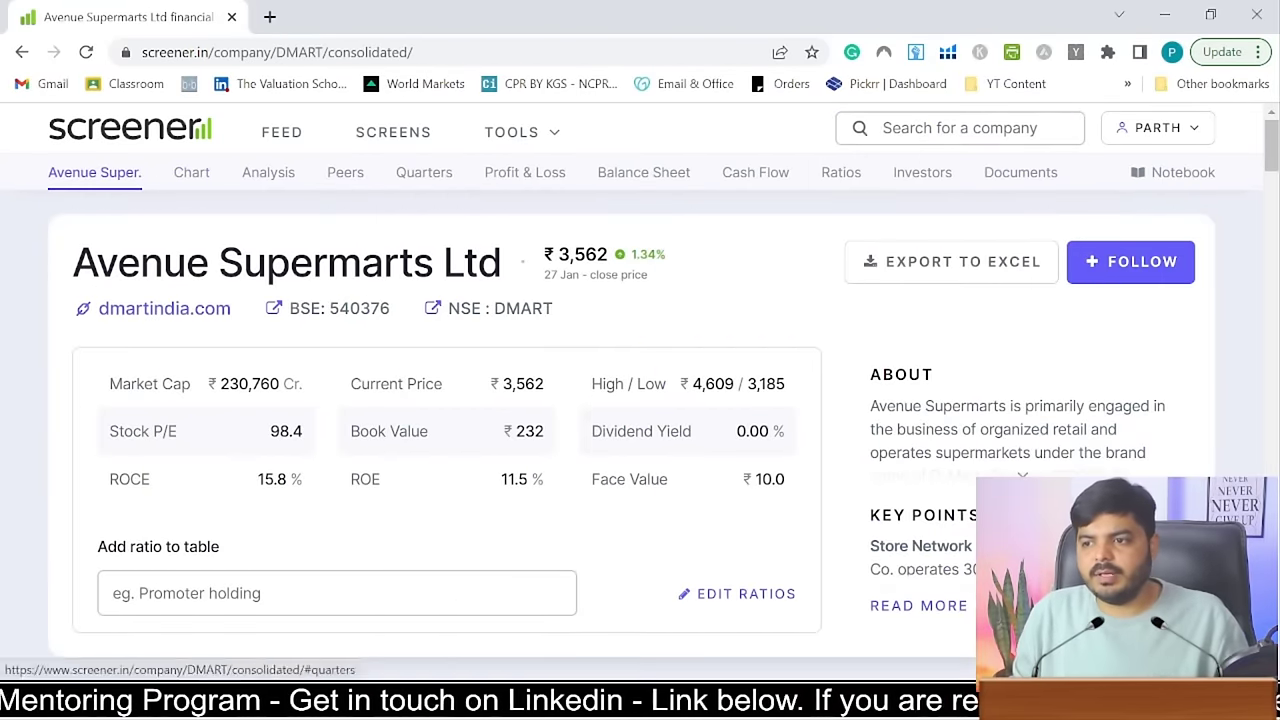
pyautogui.moveTo(1274, 150); pyautogui.dragTo(1274, 372)
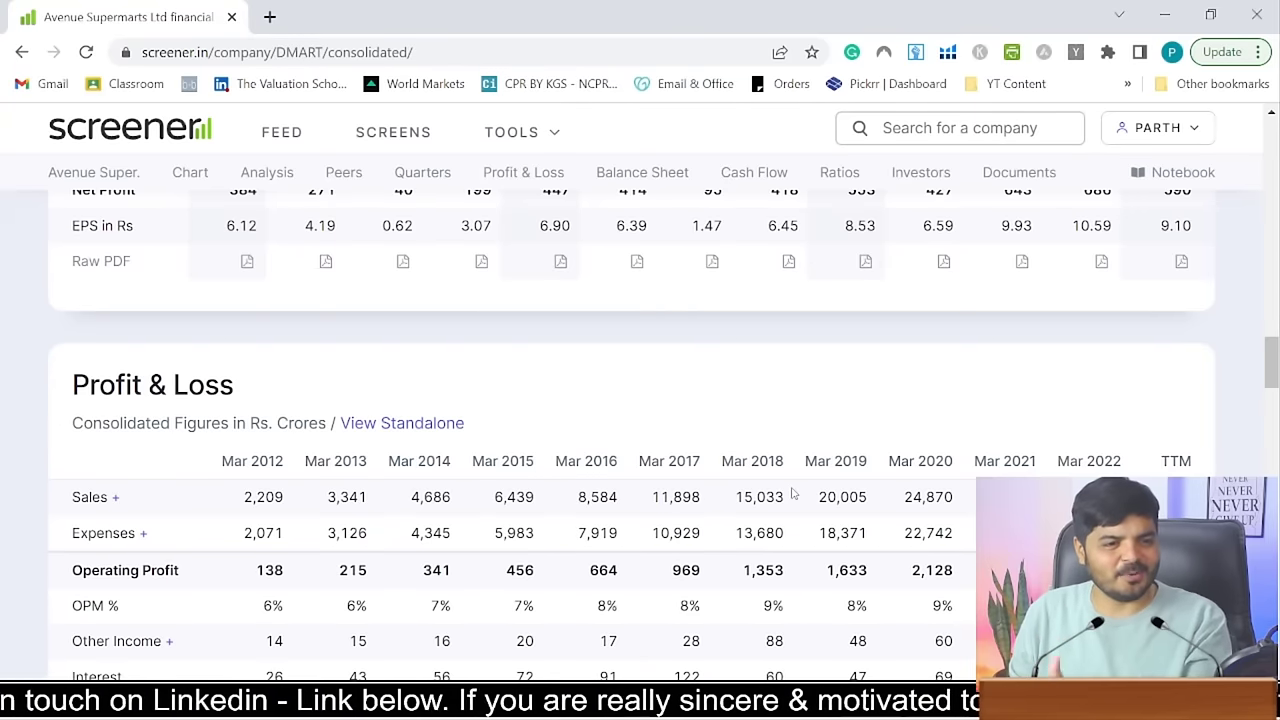
pyautogui.moveTo(1272, 362); pyautogui.dragTo(1272, 148)
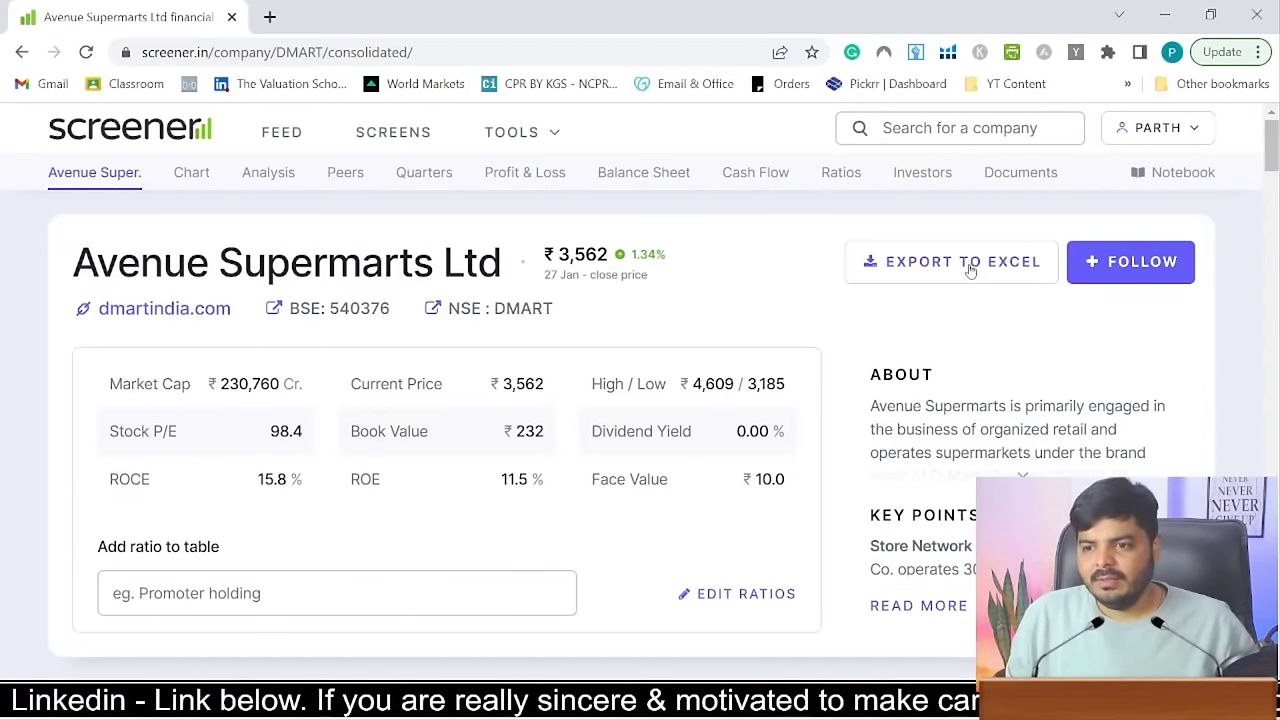
# - Export Avenue Supermarts data to Excel, enable editing, and inspect the column-D Sales history formulas
pyautogui.click(969, 272)
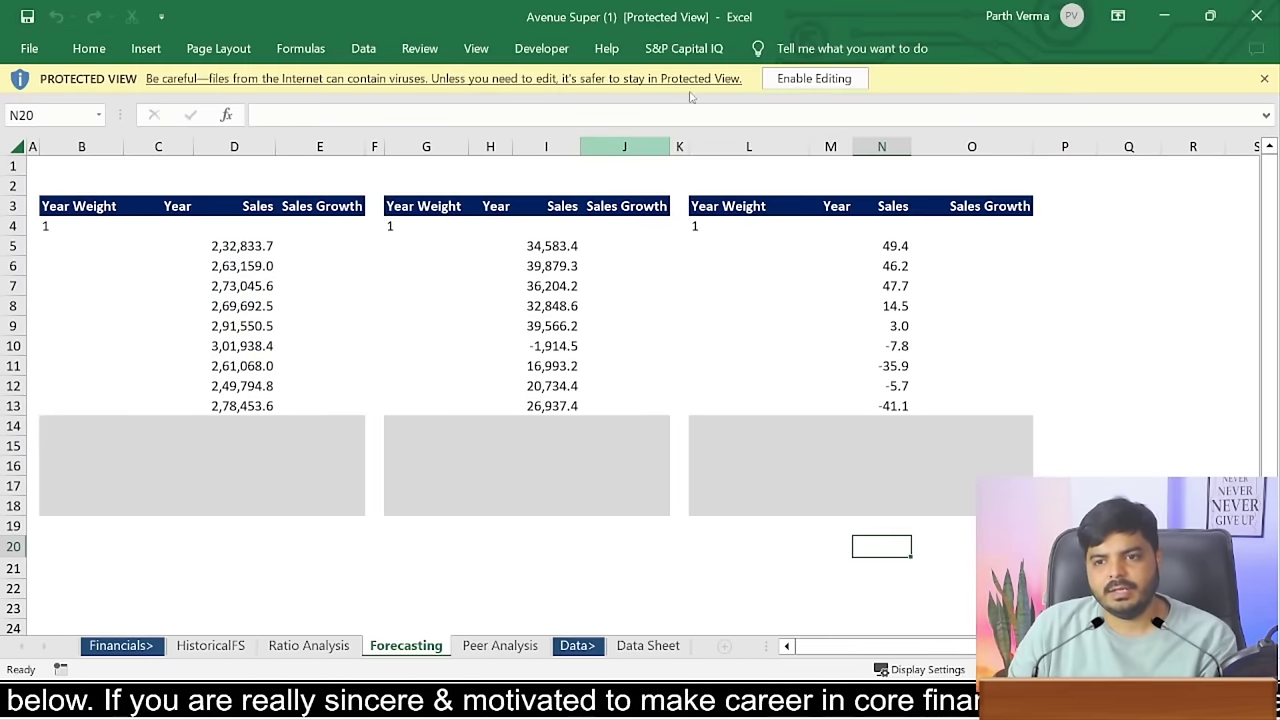
pyautogui.click(812, 78)
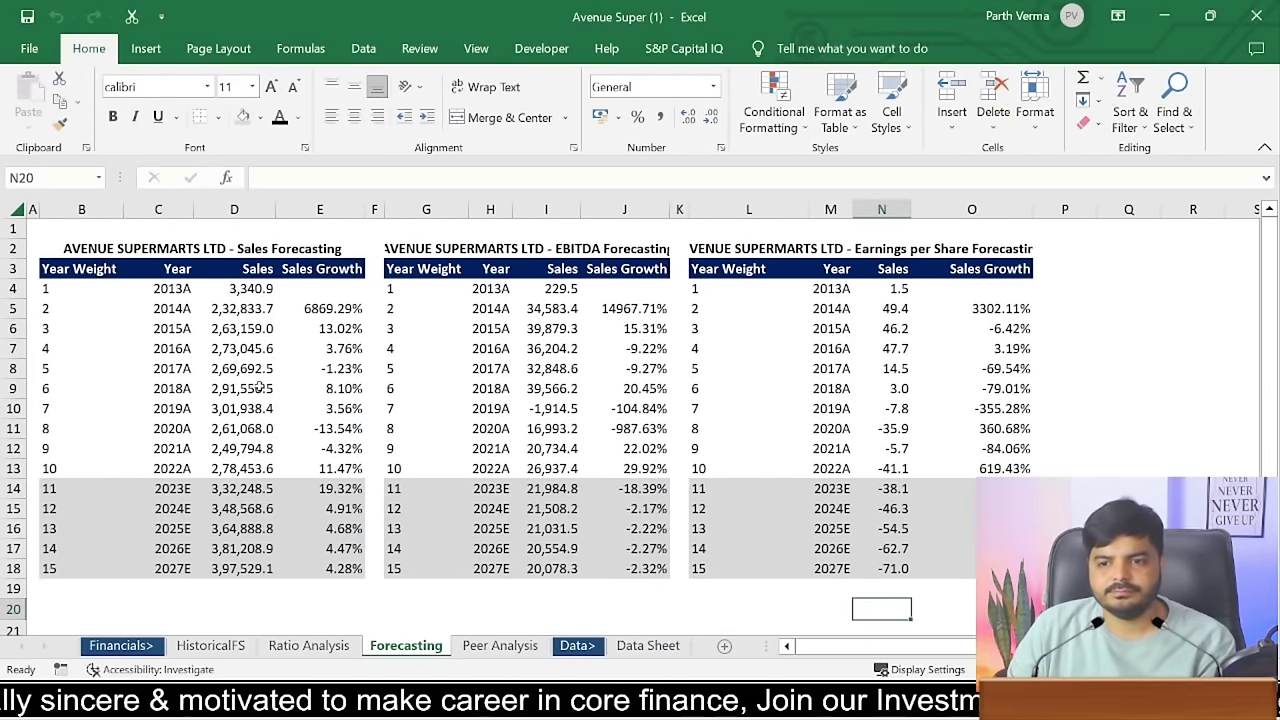
pyautogui.click(258, 388)
pyautogui.click(226, 292)
pyautogui.click(238, 305)
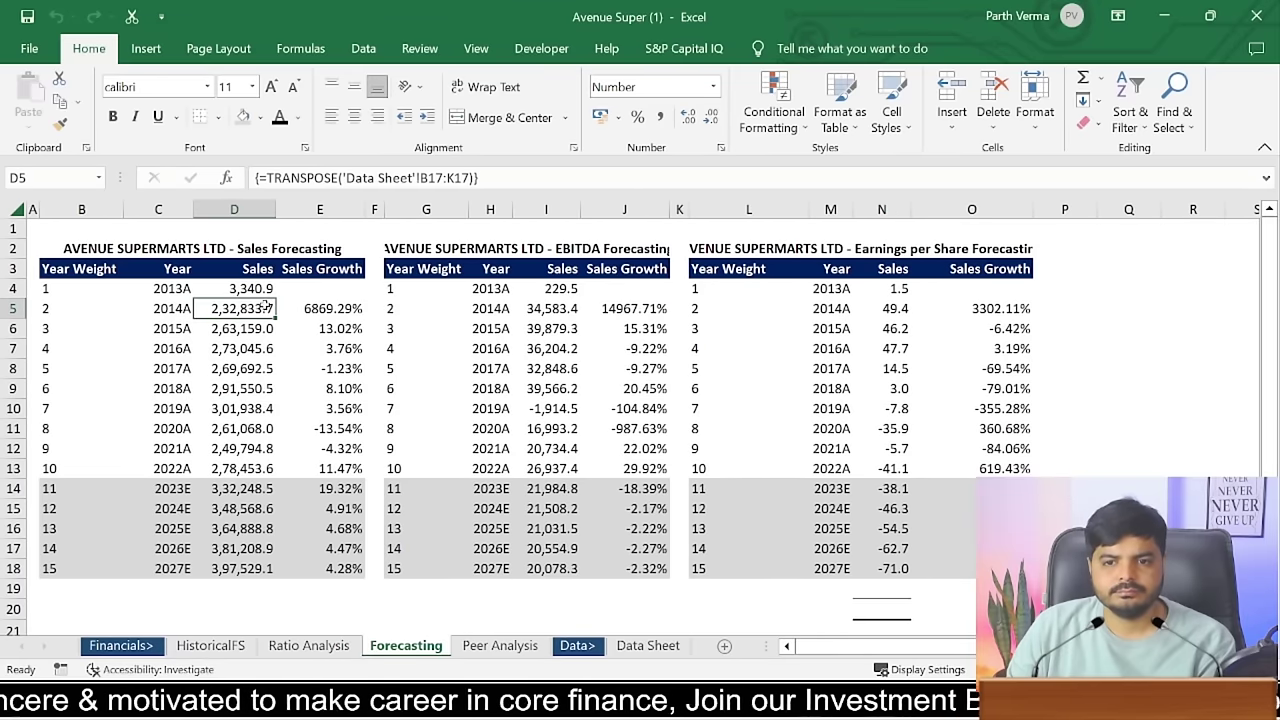
pyautogui.click(250, 291)
pyautogui.click(247, 304)
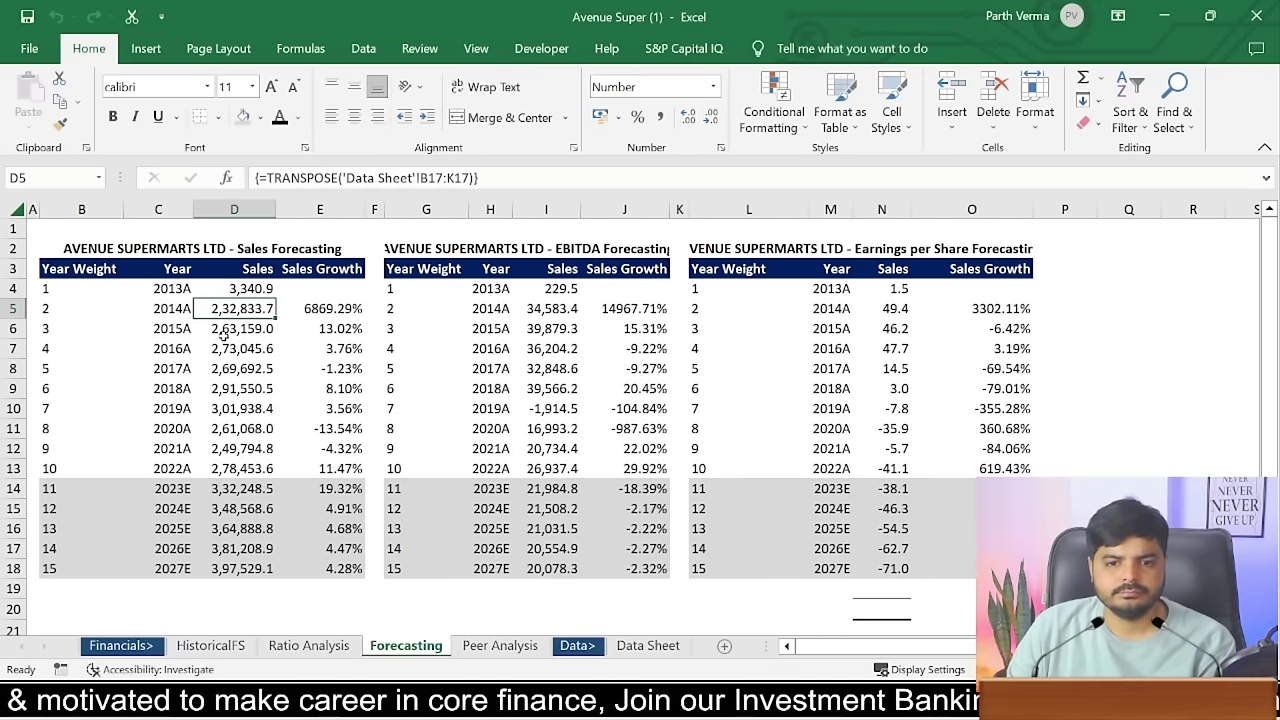
# - Re-enter the Sales TRANSPOSE formula as an array over D4:D12 (2013A–2021A)
pyautogui.press('F2')
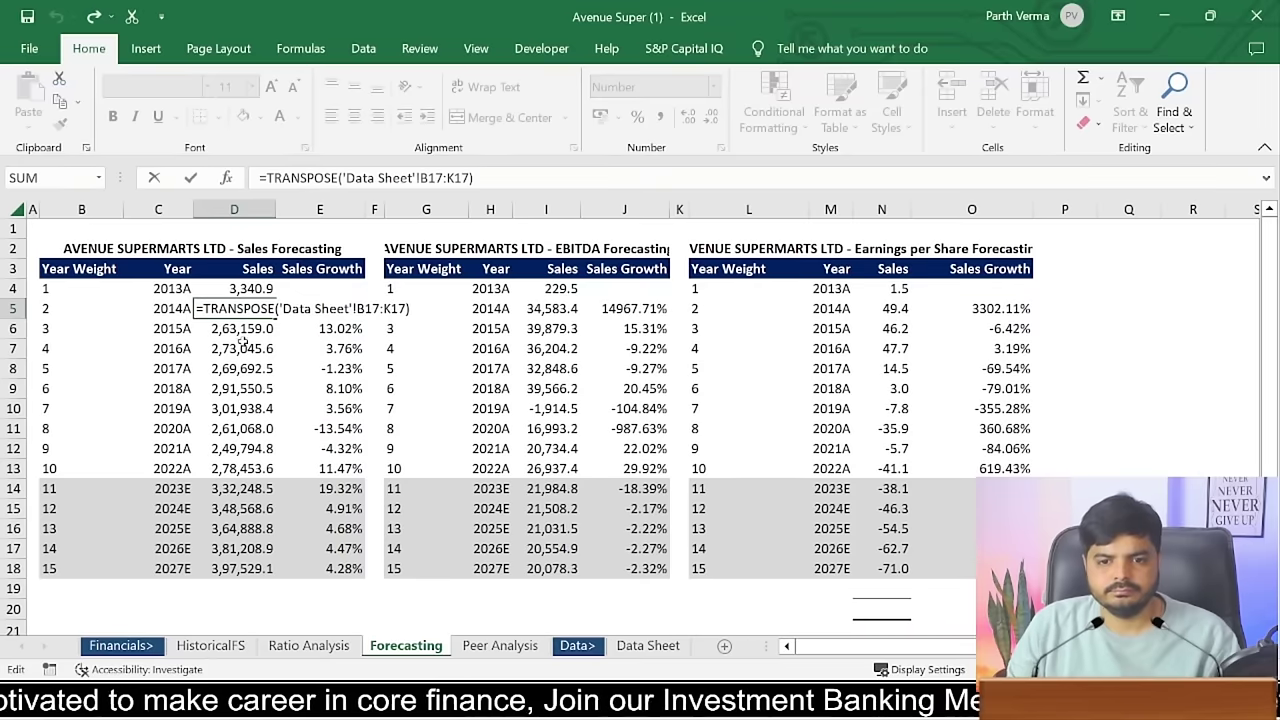
pyautogui.press('Return')
pyautogui.press('Return')
pyautogui.press('Escape')
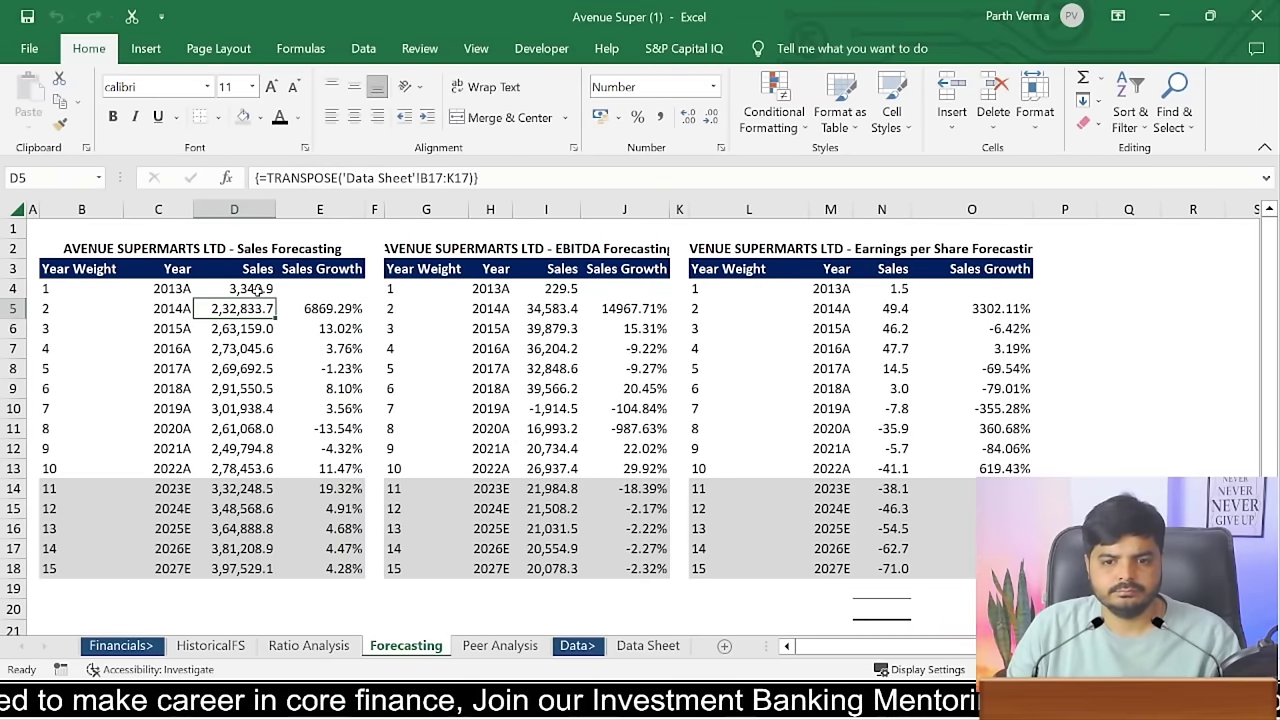
pyautogui.moveTo(257, 288); pyautogui.dragTo(258, 450)
pyautogui.press('F2')
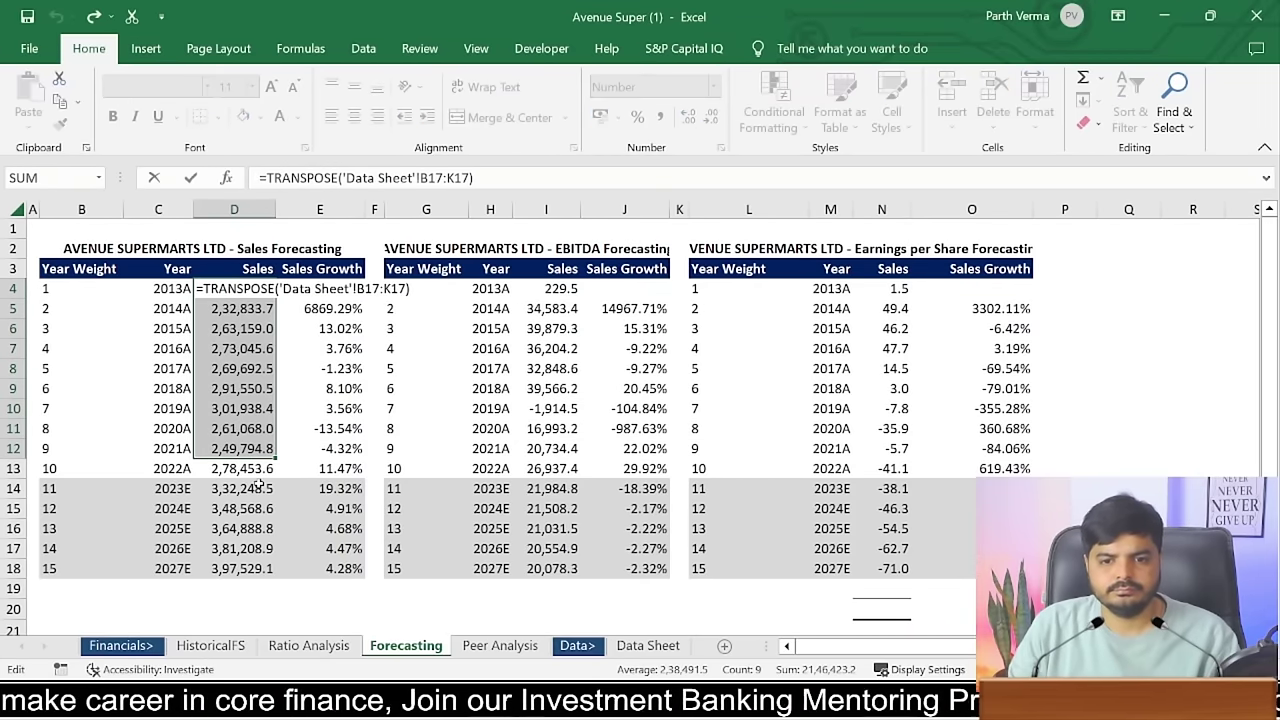
pyautogui.hotkey('ctrl', 'shift', 'Return')
# - Review the EBITDA, Sales Growth and 2023E forecast formulas, then open the Data Sheet
pyautogui.click(258, 508)
pyautogui.click(560, 348)
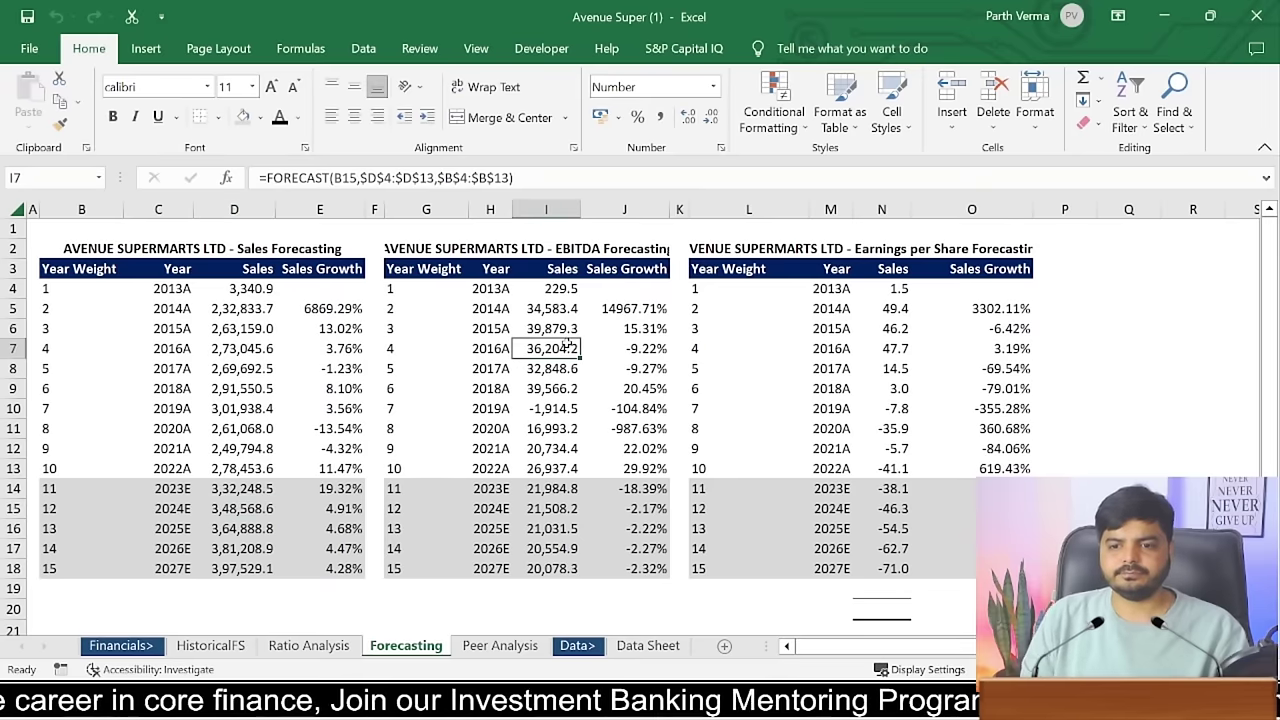
pyautogui.click(546, 428)
pyautogui.click(546, 448)
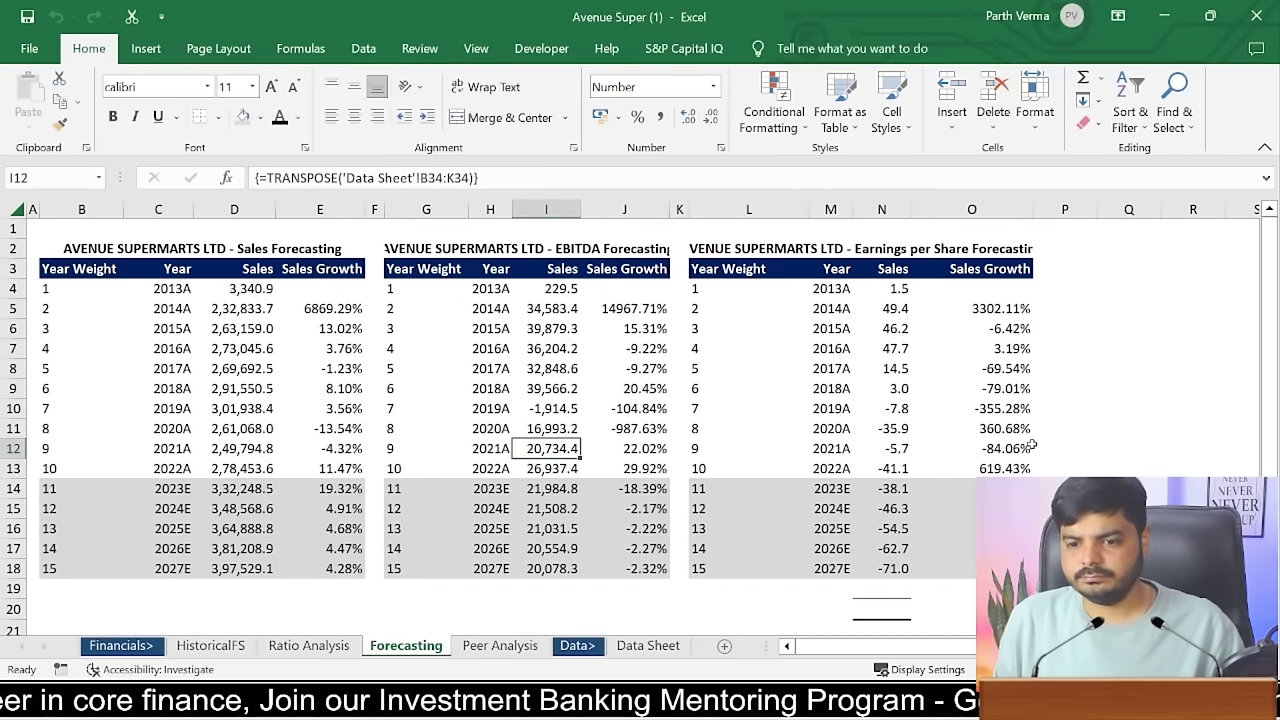
pyautogui.click(291, 464)
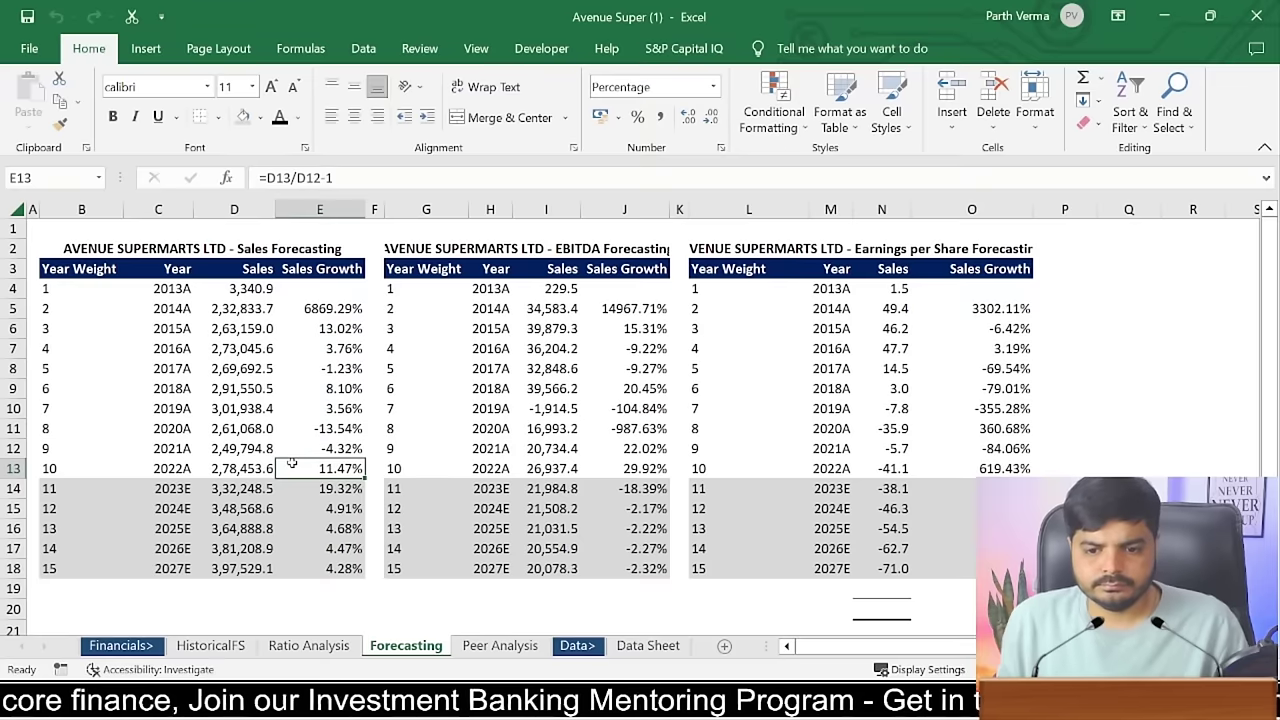
pyautogui.click(228, 486)
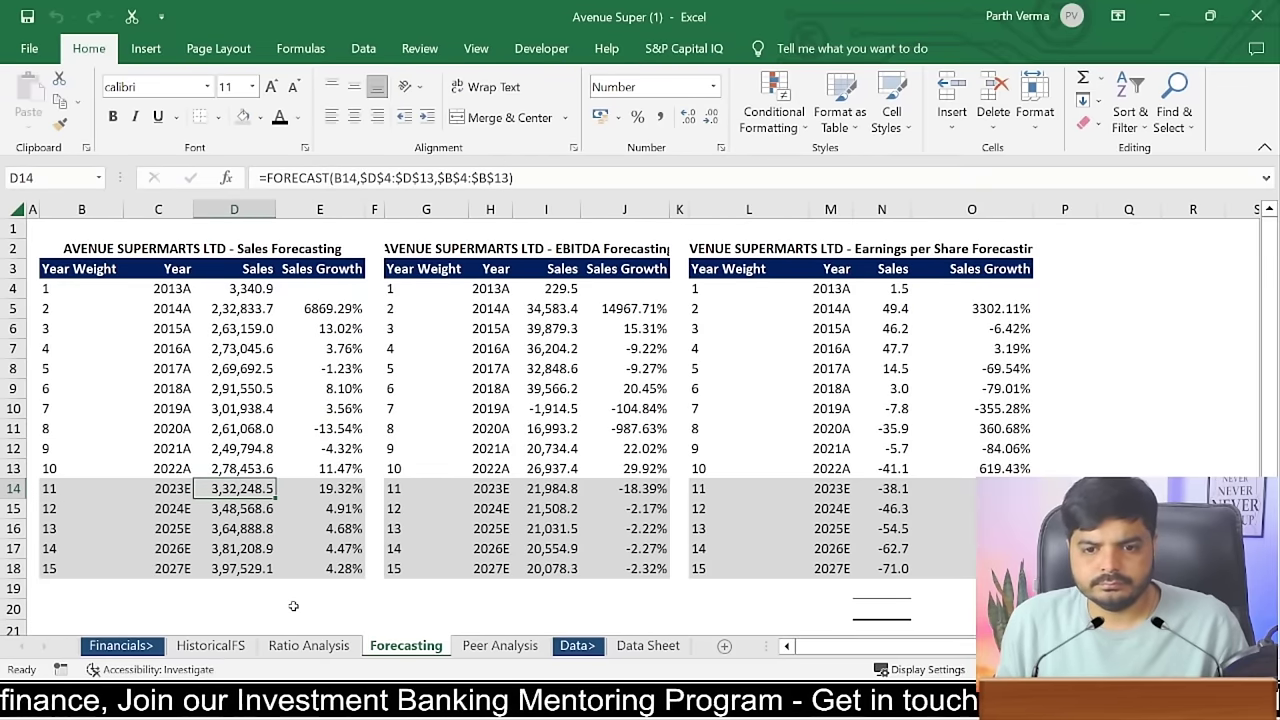
pyautogui.click(262, 452)
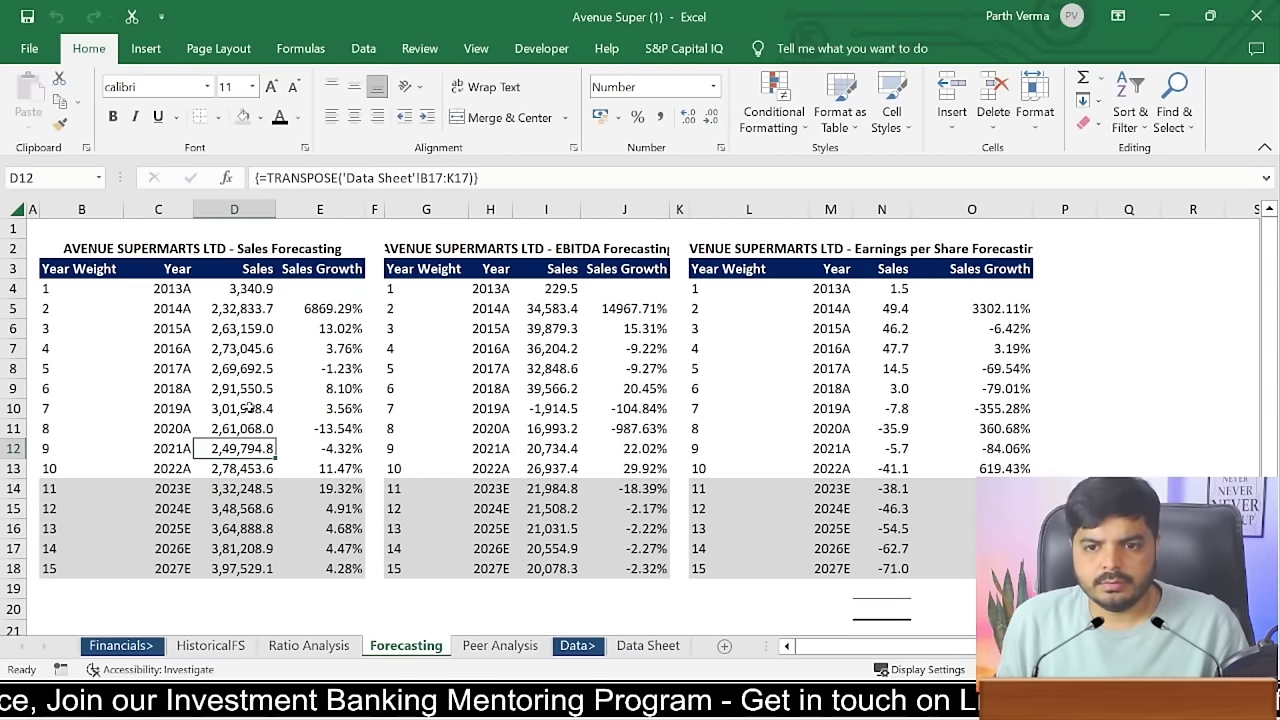
pyautogui.click(250, 408)
pyautogui.click(252, 367)
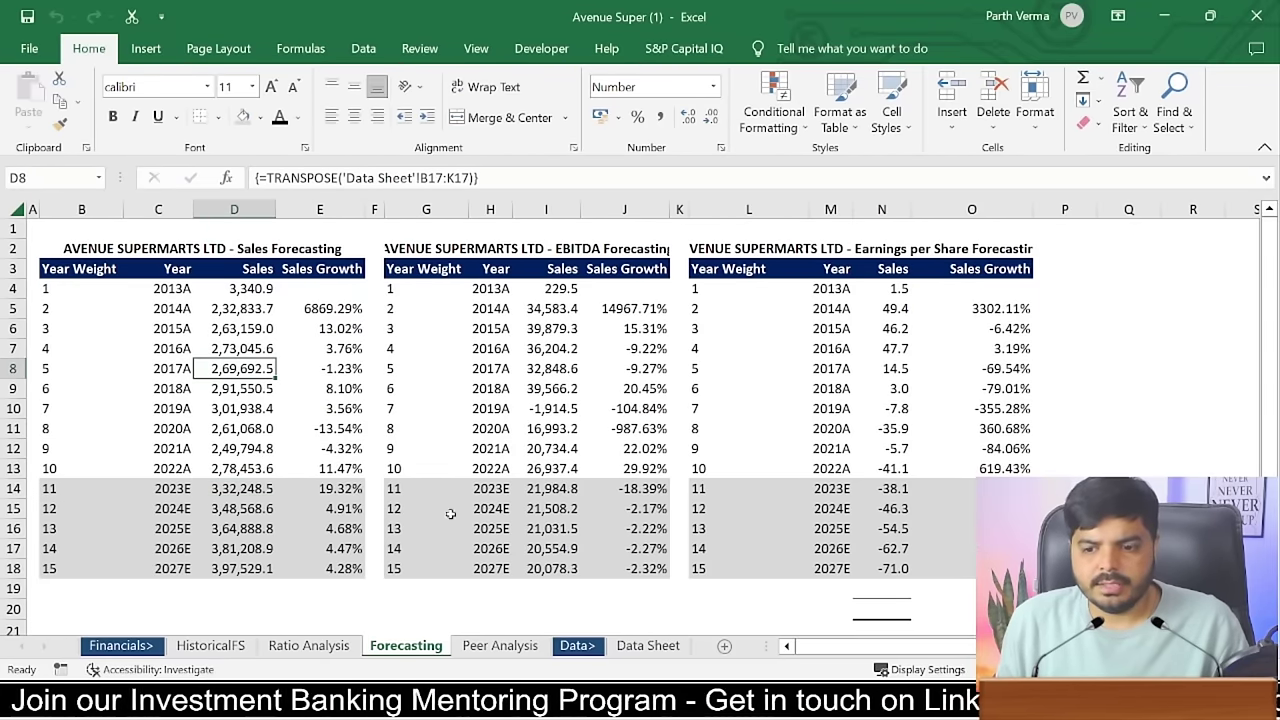
pyautogui.click(263, 288)
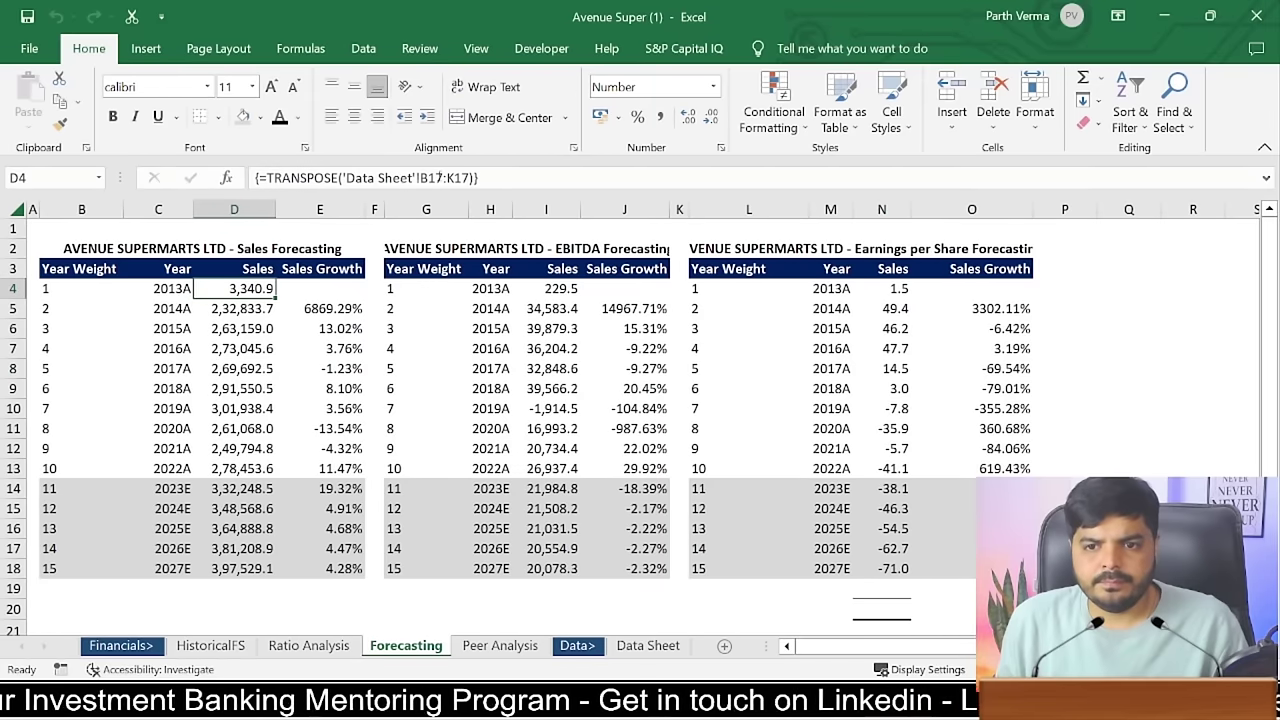
pyautogui.click(264, 309)
pyautogui.click(257, 288)
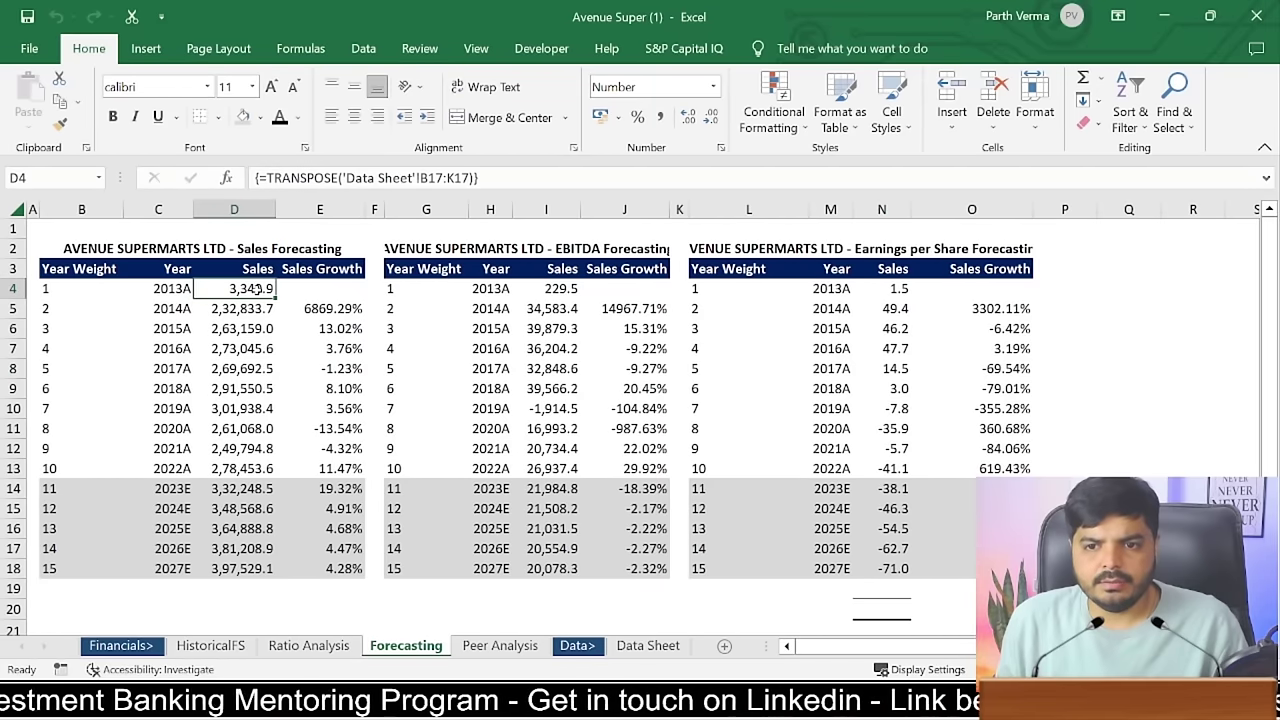
pyautogui.click(648, 646)
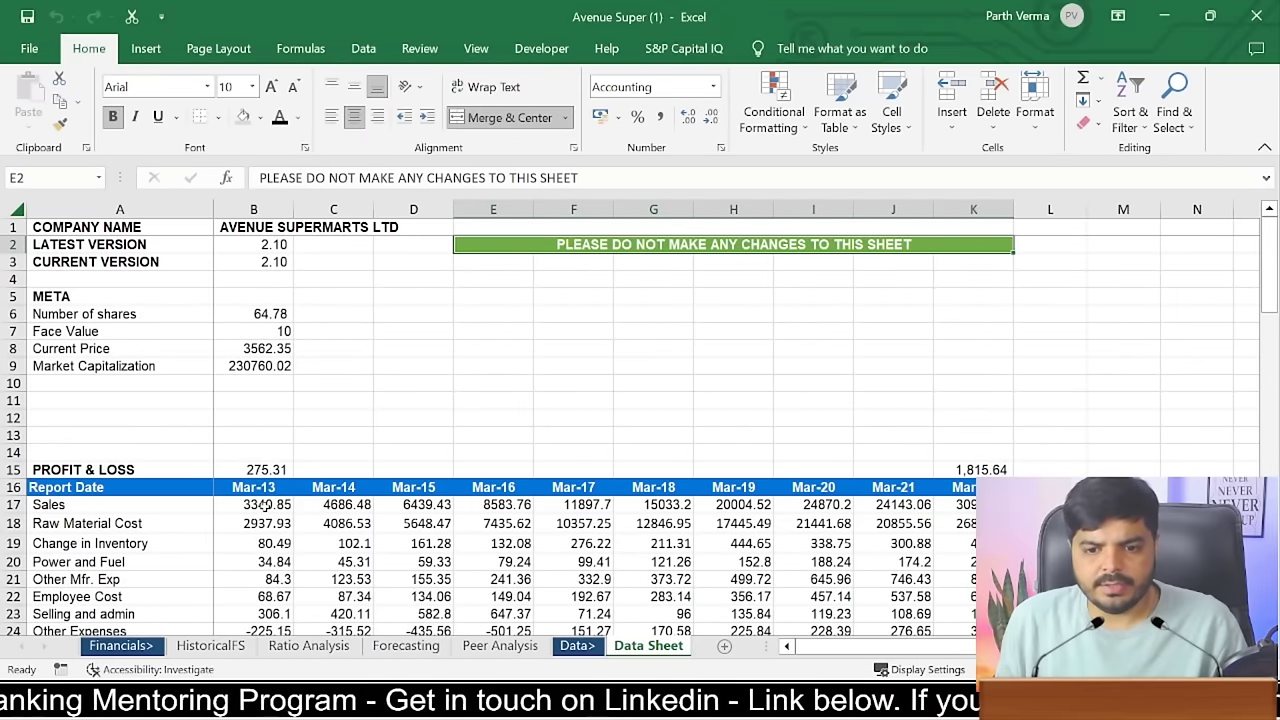
# - Select the ten-year Sales row B17:K17, from Mar-13 onward, on the Data Sheet
pyautogui.click(263, 505)
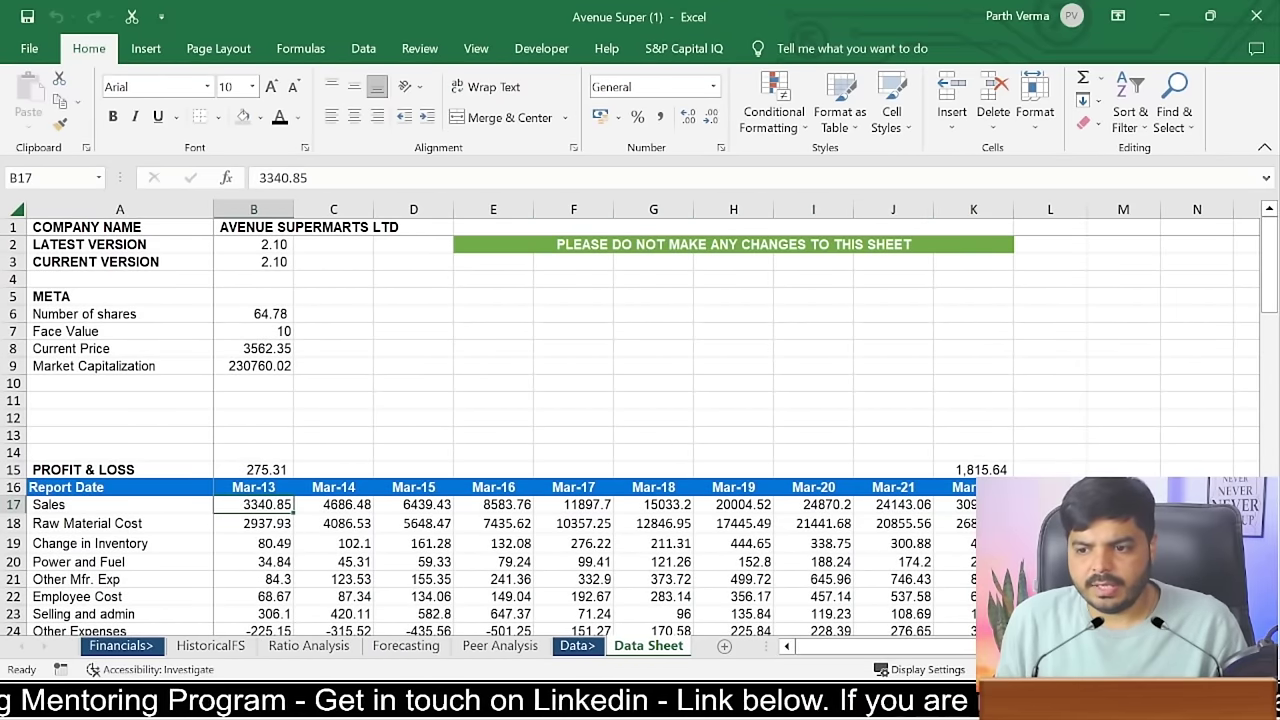
pyautogui.hotkey('ctrl', 'shift', 'Right')
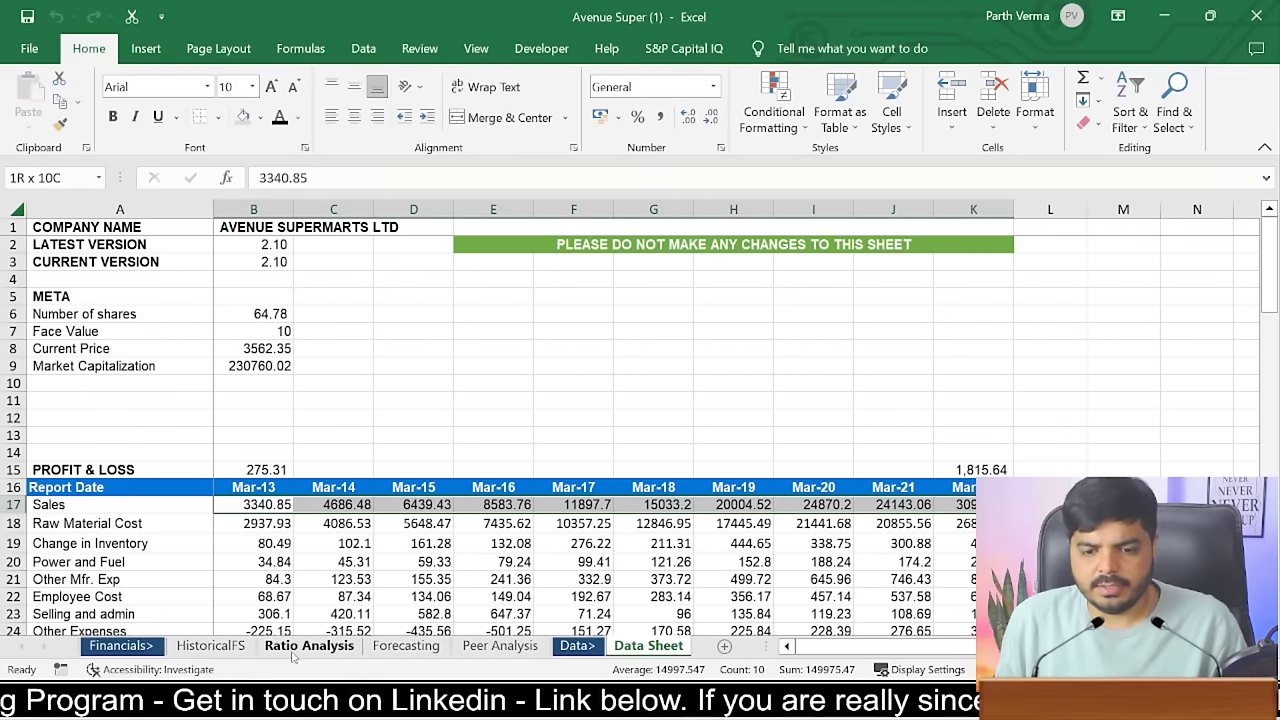
# - On the Forecasting sheet, re-enter the Sales TRANSPOSE formula as a ten-year array over D4:D13
pyautogui.click(374, 650)
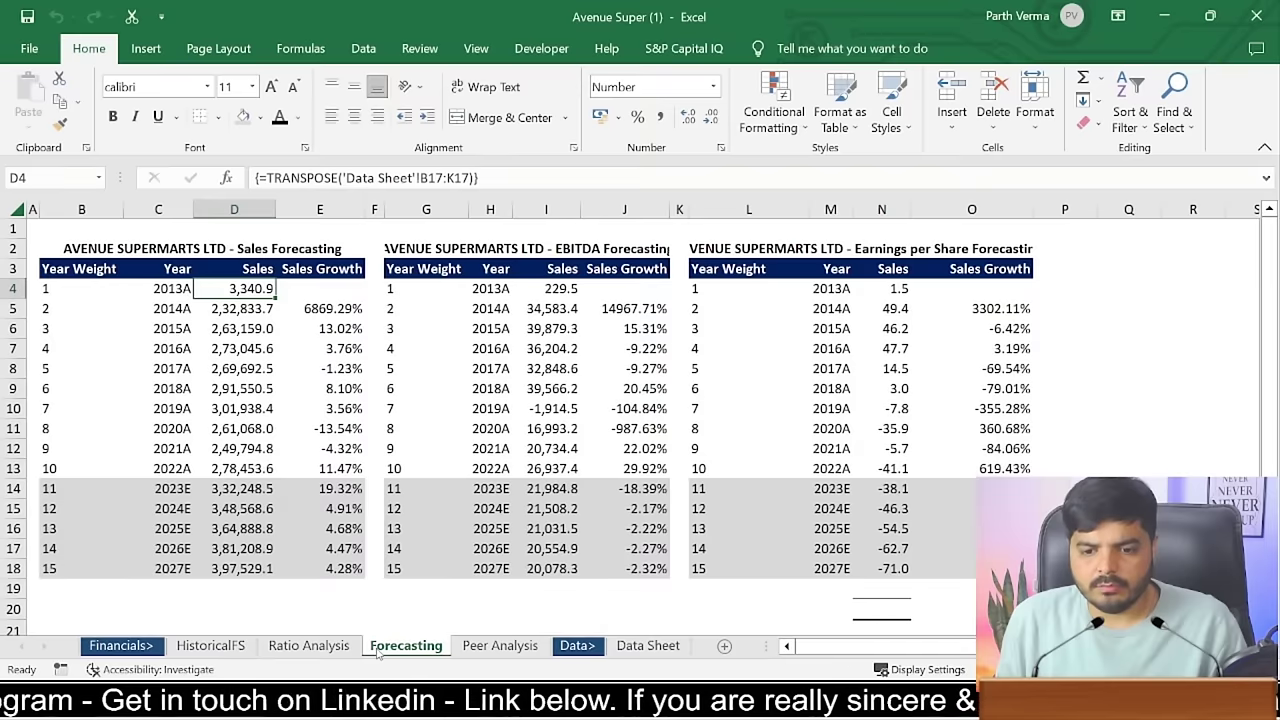
pyautogui.click(477, 177)
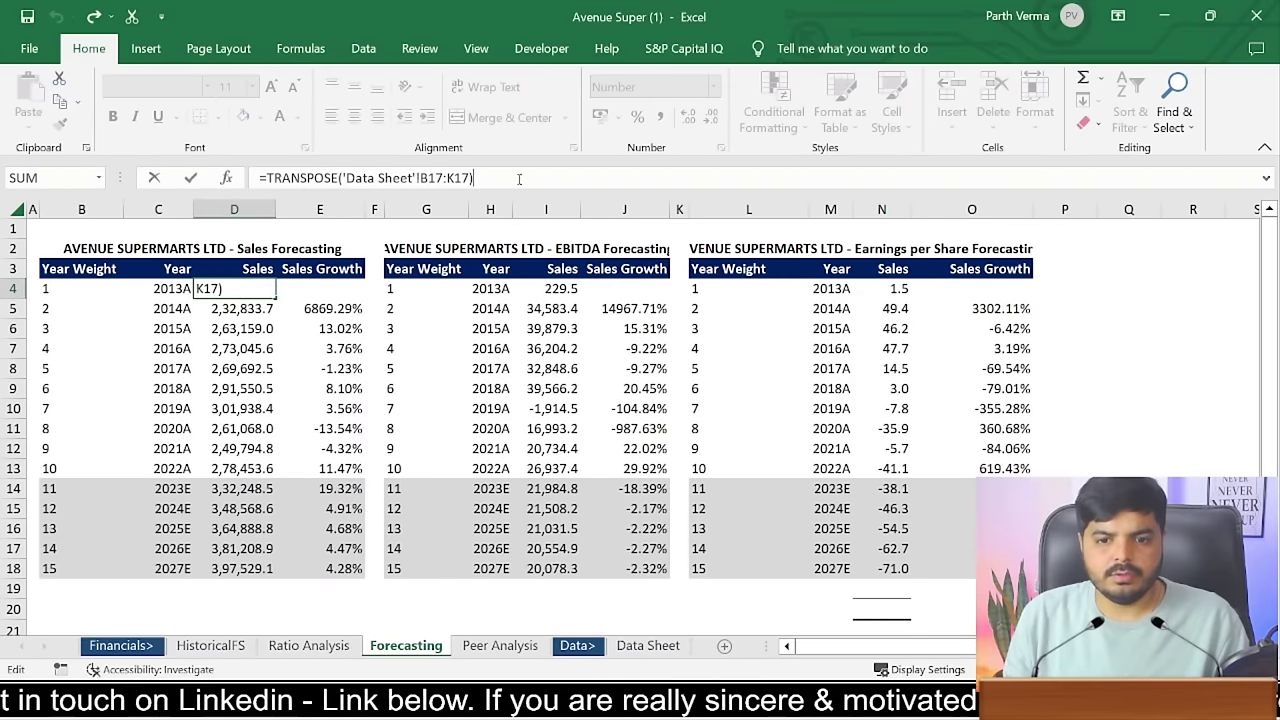
pyautogui.press('Return')
pyautogui.press('Return')
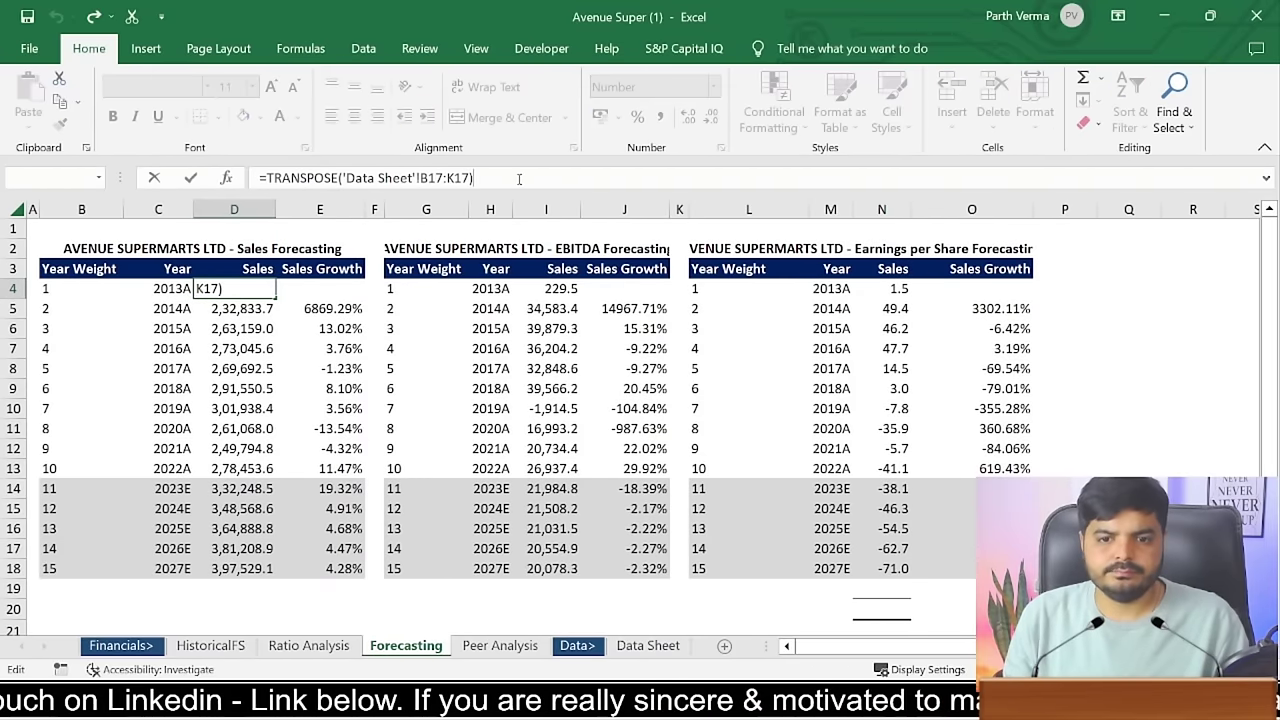
pyautogui.press('Escape')
pyautogui.hotkey('shift', 'Down')
pyautogui.hotkey('shift', 'Down')
pyautogui.hotkey('shift', 'Down')
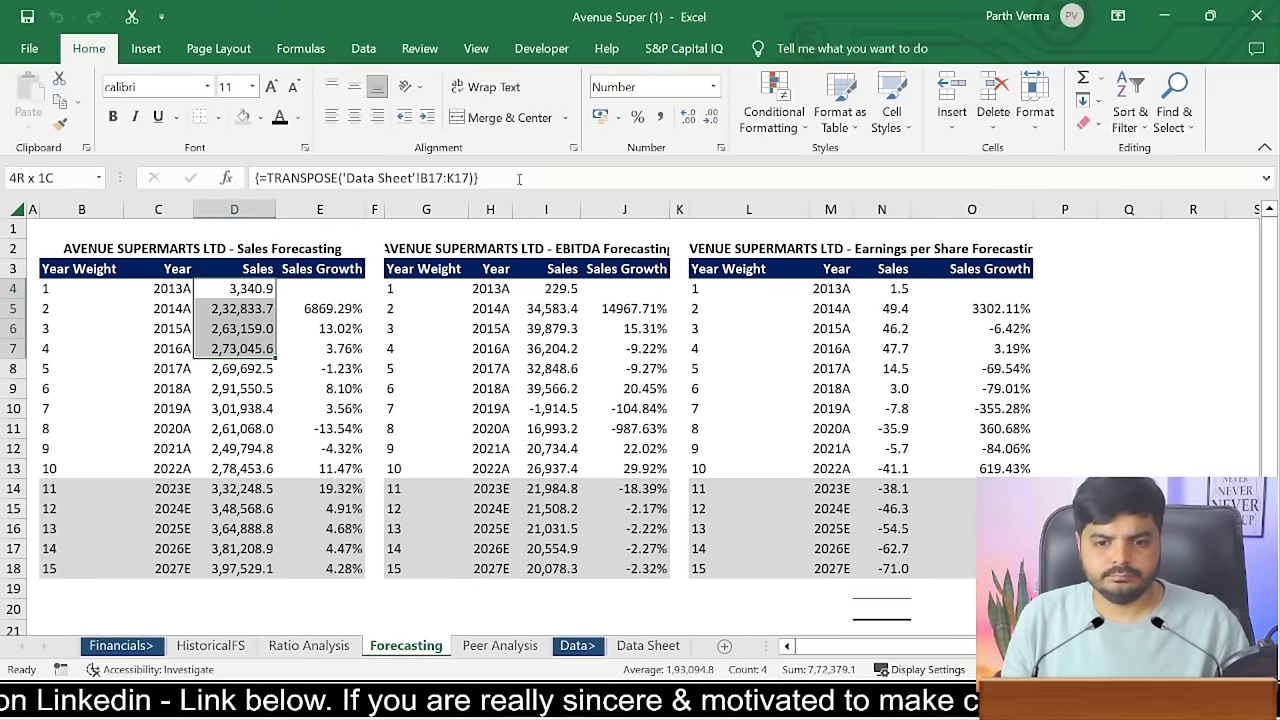
pyautogui.hotkey('shift', 'Down')
pyautogui.hotkey('shift', 'Down')
pyautogui.hotkey('shift', 'Down')
pyautogui.hotkey('shift', 'Down')
pyautogui.hotkey('shift', 'Down')
pyautogui.hotkey('shift', 'Down')
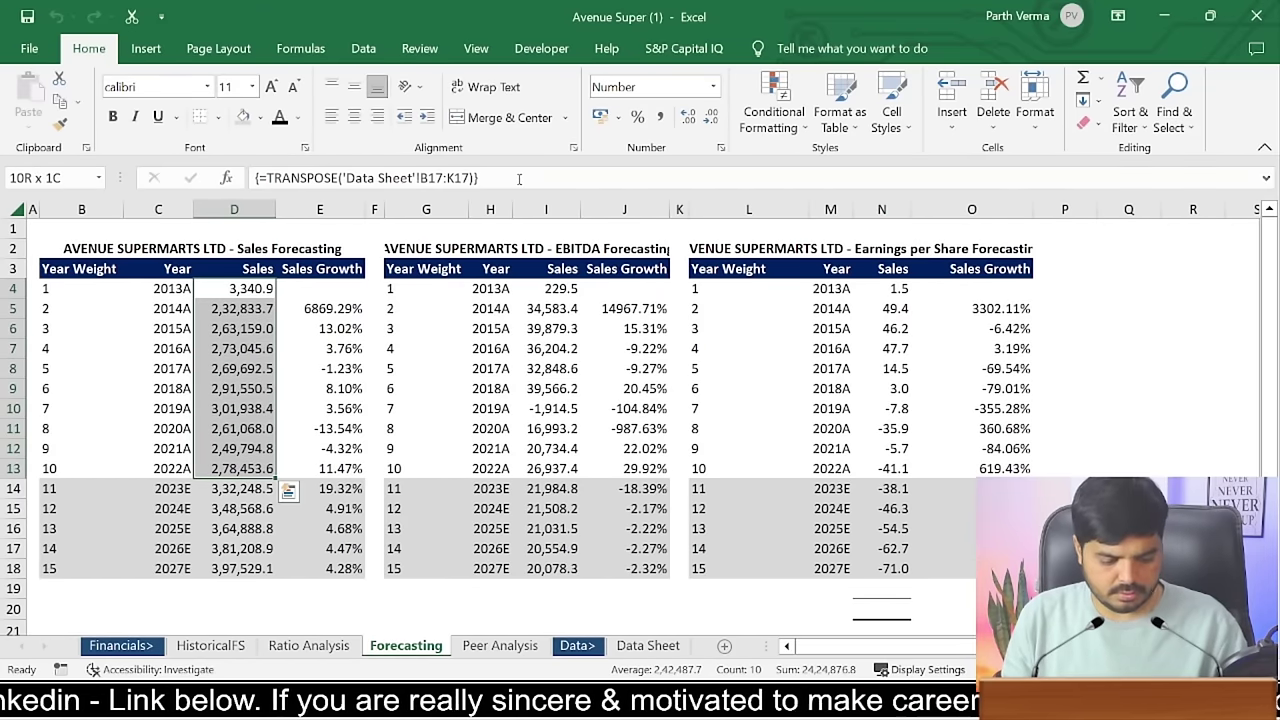
pyautogui.press('F2')
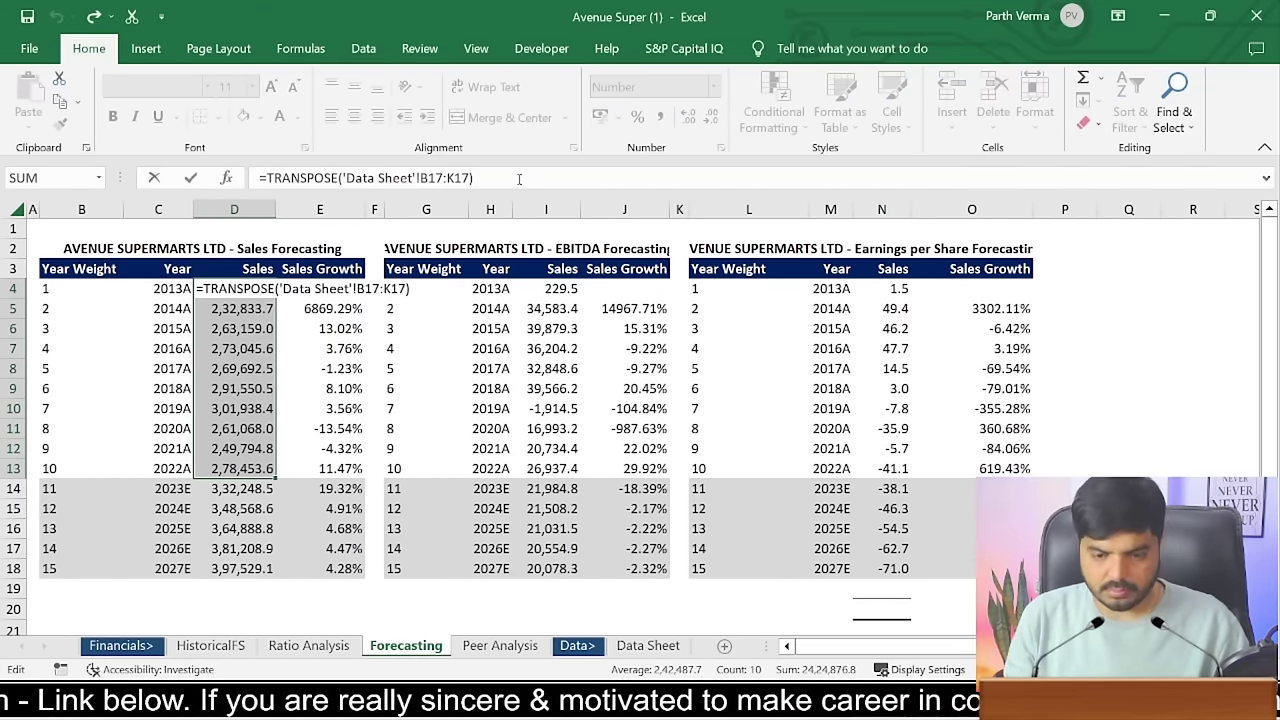
pyautogui.hotkey('ctrl', 'shift', 'Return')
# - Re-enter the EBITDA history formula as a ten-year array over I4:I13
pyautogui.press('Up')
pyautogui.press('Right')
pyautogui.press('Right')
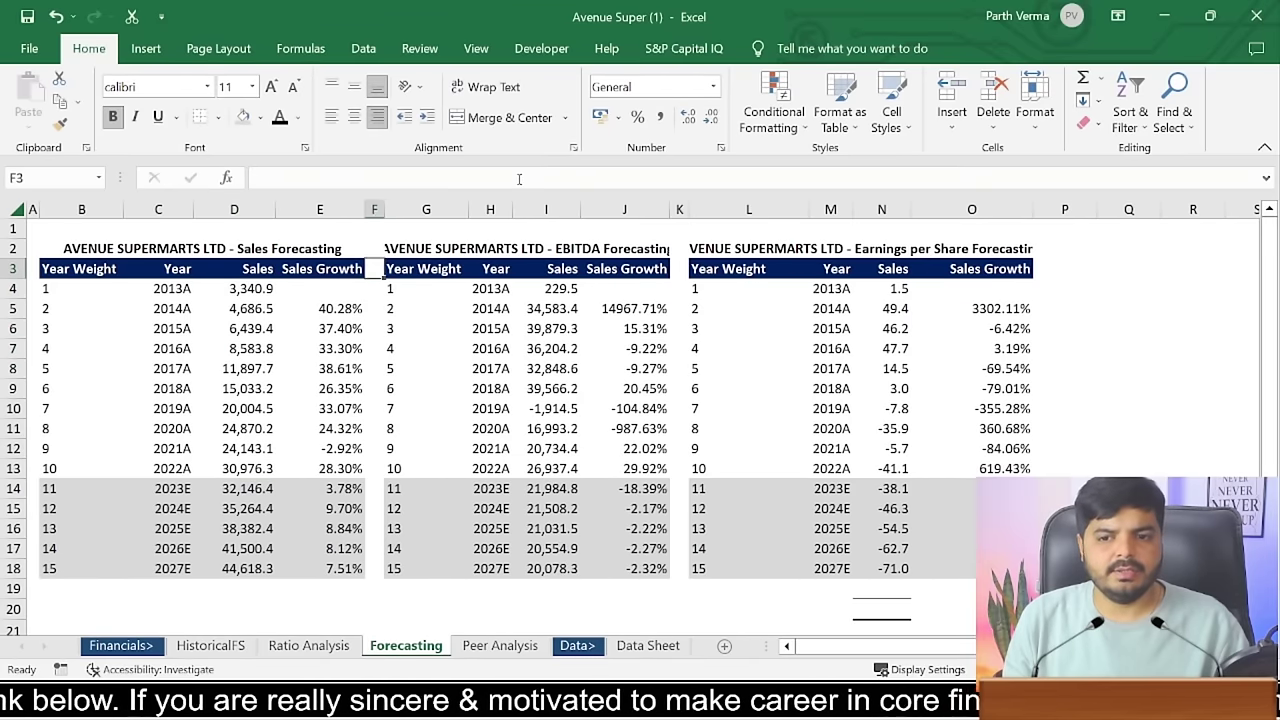
pyautogui.press('Right')
pyautogui.press('Right')
pyautogui.press('Down')
pyautogui.press('Right')
pyautogui.hotkey('shift', 'Down')
pyautogui.hotkey('shift', 'Down')
pyautogui.hotkey('shift', 'Down')
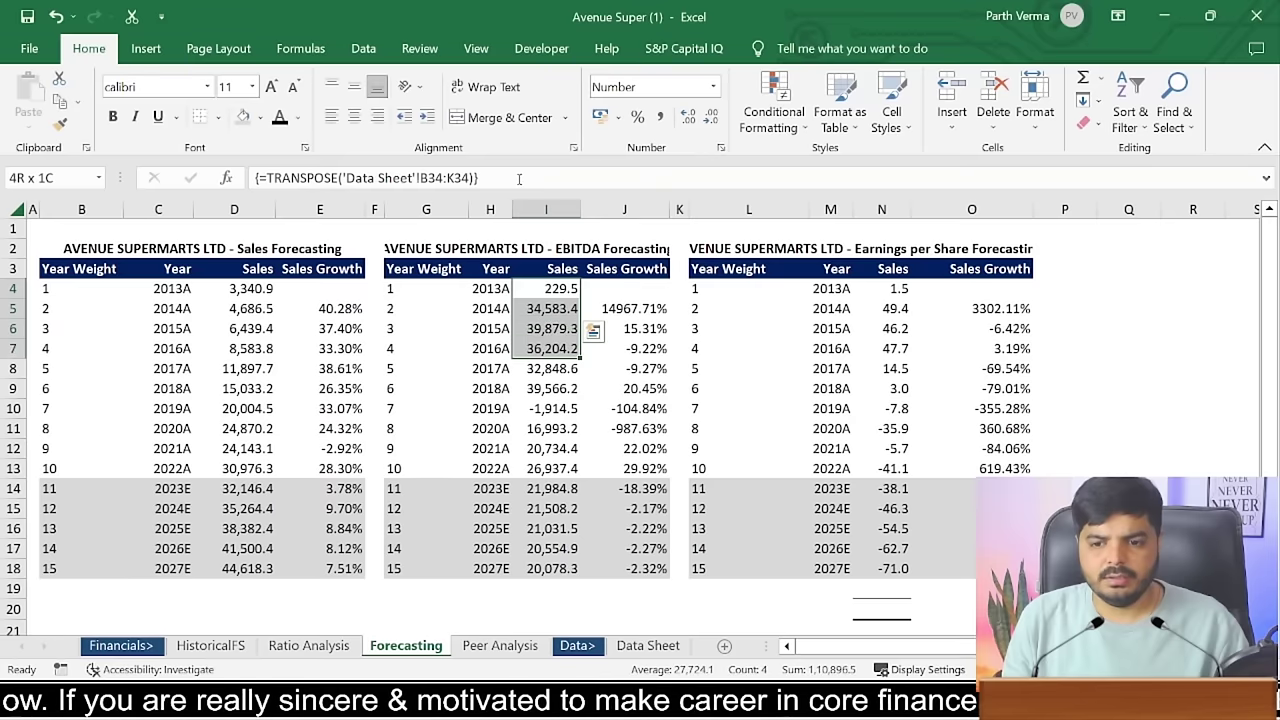
pyautogui.hotkey('shift', 'Down')
pyautogui.hotkey('shift', 'Down')
pyautogui.hotkey('shift', 'Down')
pyautogui.hotkey('shift', 'Down')
pyautogui.hotkey('shift', 'Down')
pyautogui.hotkey('shift', 'Down')
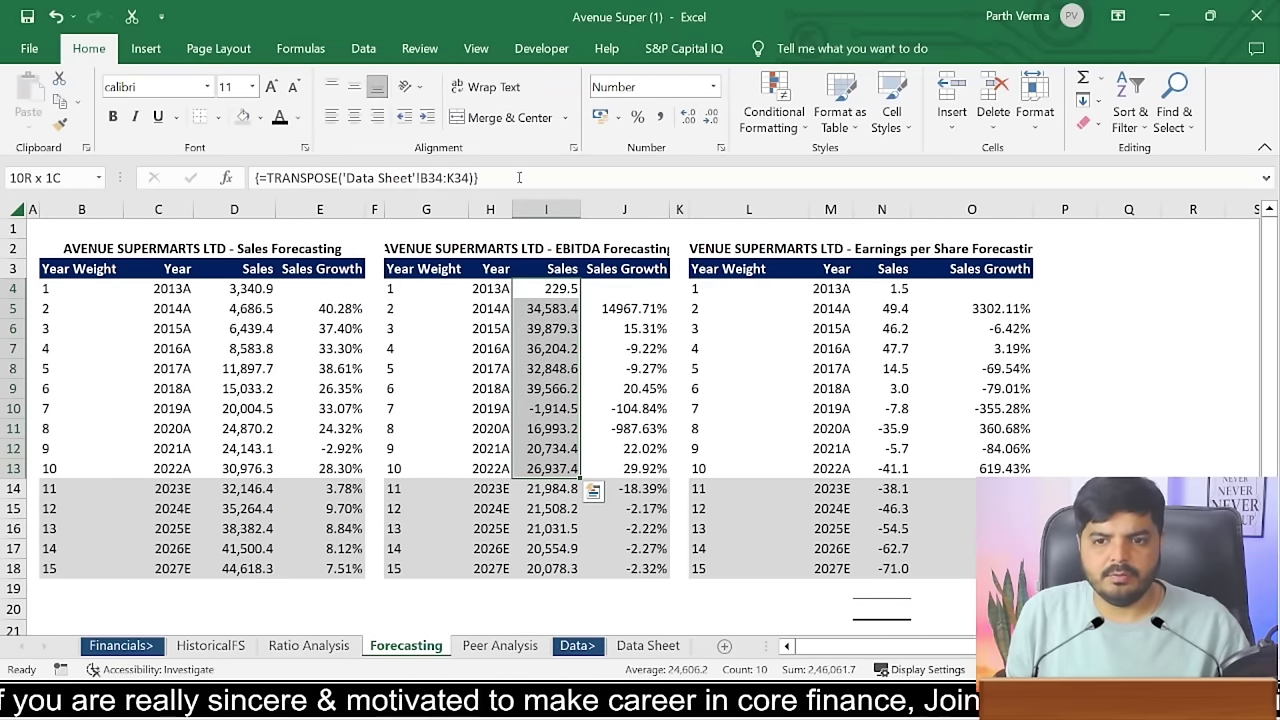
pyautogui.press('F2')
pyautogui.hotkey('ctrl', 'shift', 'Return')
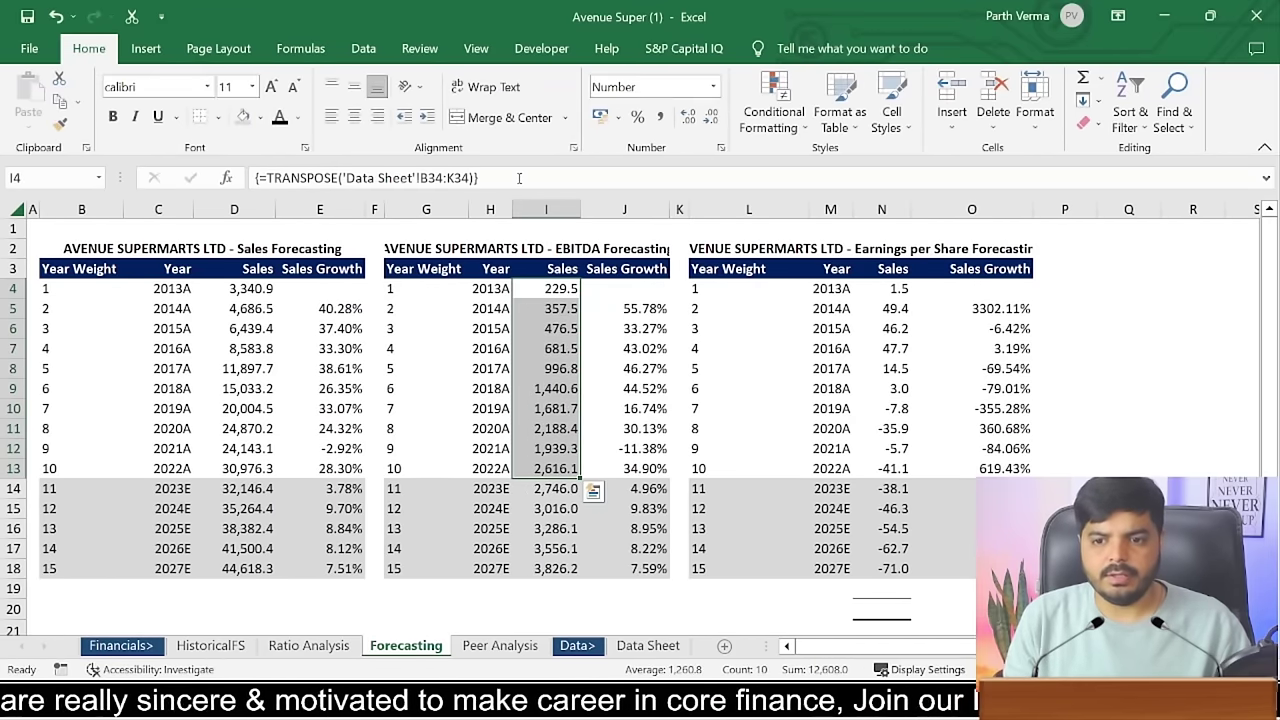
# - Re-enter the EPS history formula as a ten-year array over N4:N13 and check the 2024E forecast
pyautogui.press('Right')
pyautogui.press('Right')
pyautogui.press('Right')
pyautogui.press('Right')
pyautogui.press('Right')
pyautogui.hotkey('ctrl', 'shift', 'Down')
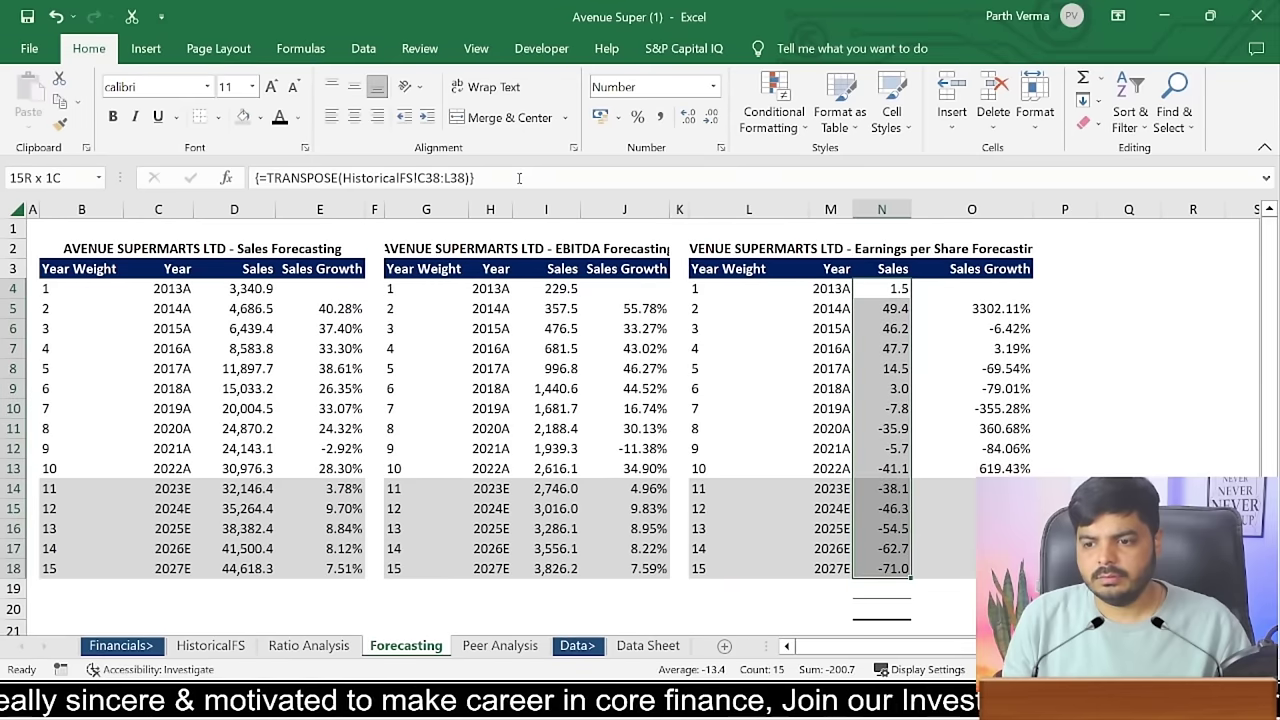
pyautogui.hotkey('shift', 'Up')
pyautogui.hotkey('shift', 'Up')
pyautogui.hotkey('shift', 'Up')
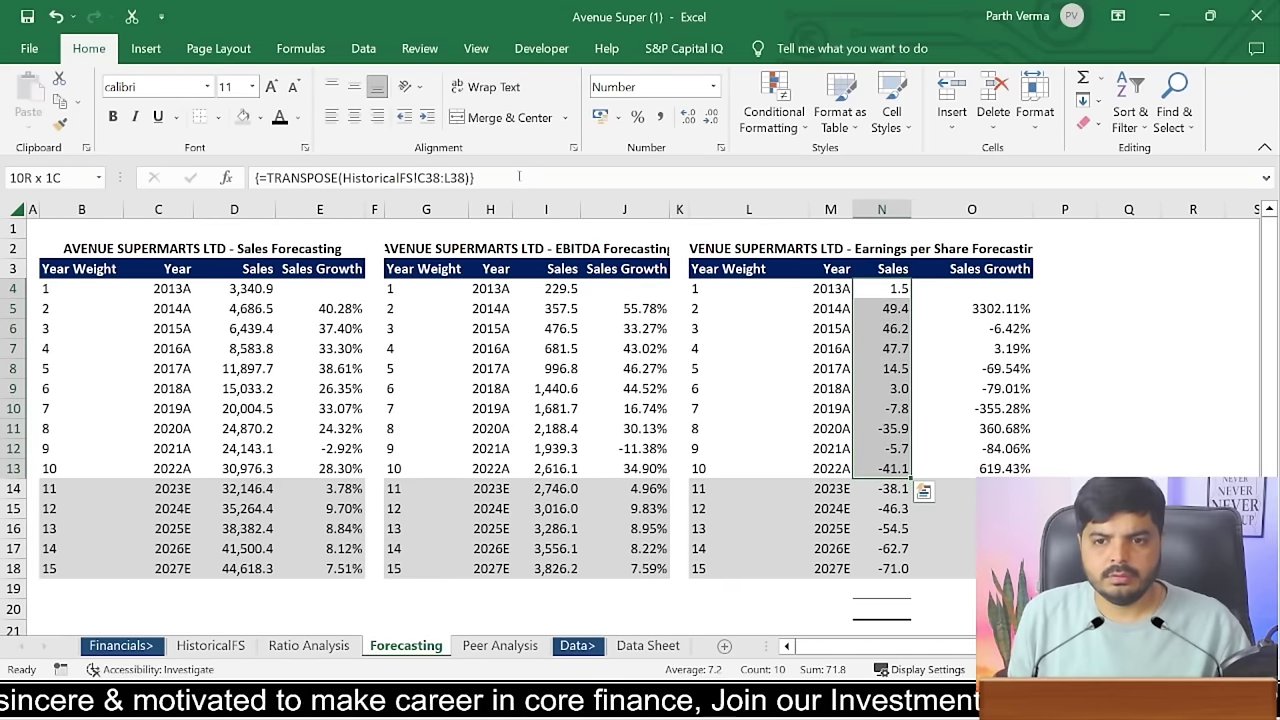
pyautogui.click(519, 177)
pyautogui.hotkey('ctrl', 'shift', 'Return')
pyautogui.press('Down')
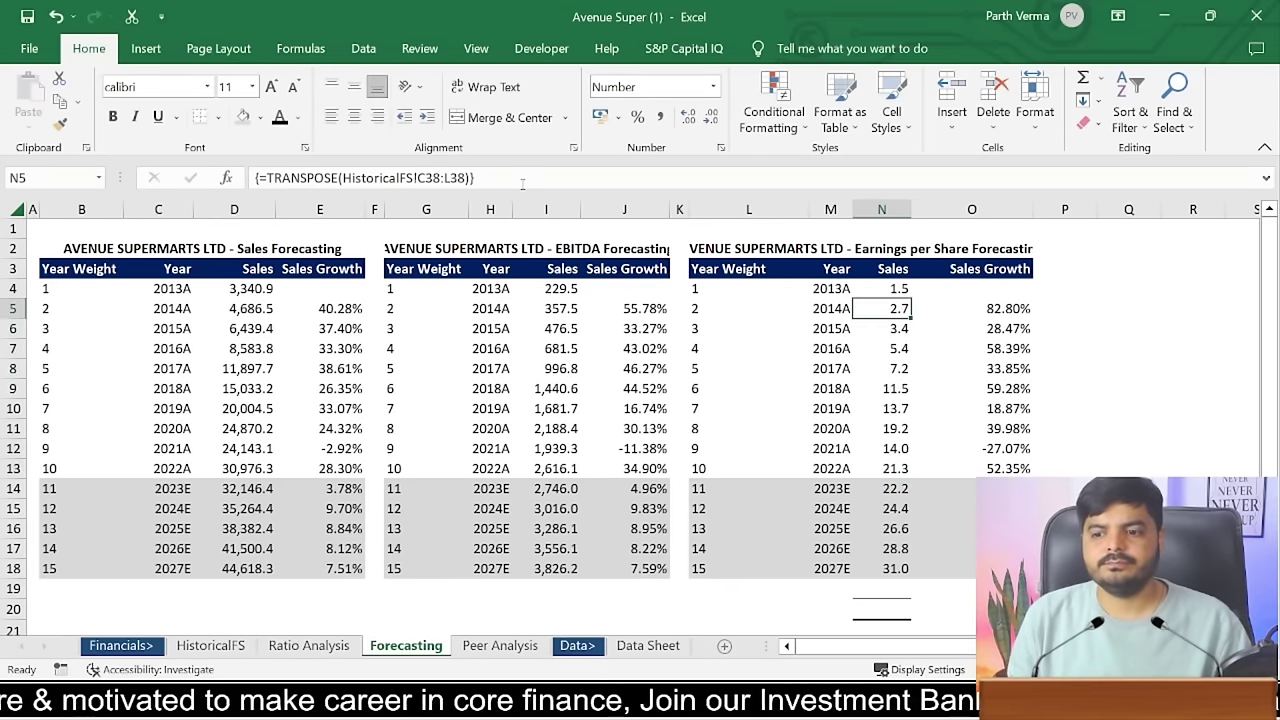
pyautogui.press('Down')
pyautogui.press('Down')
pyautogui.press('Down')
pyautogui.press('Down')
pyautogui.press('Down')
pyautogui.press('Down')
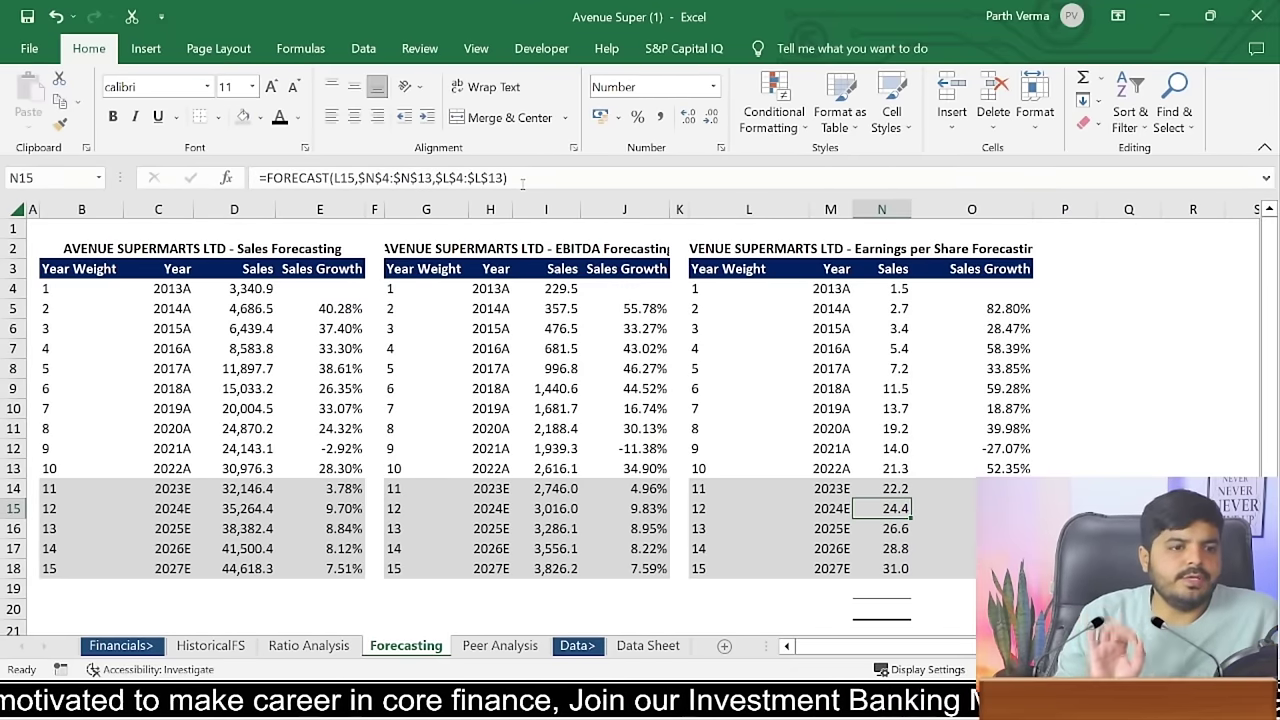